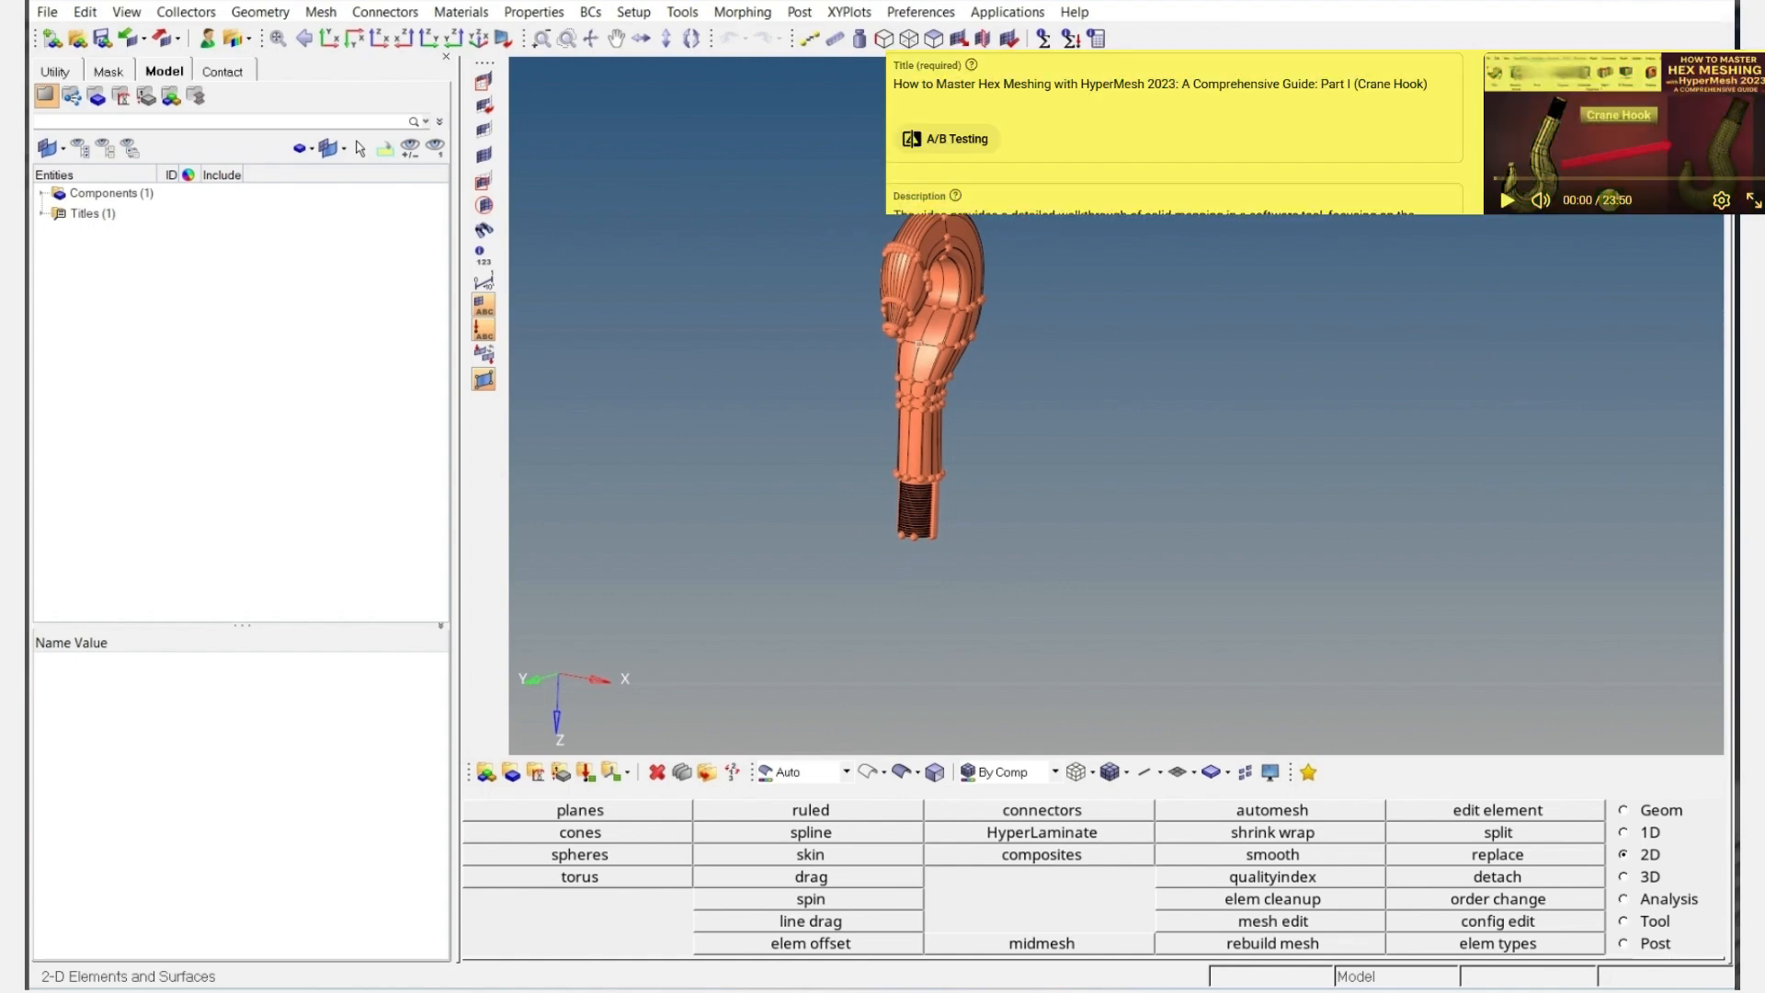
# Examine the crane hook geometry from several angles, including the shoulder and the threaded end of the shank
pyautogui.scroll(5, 892, 352)
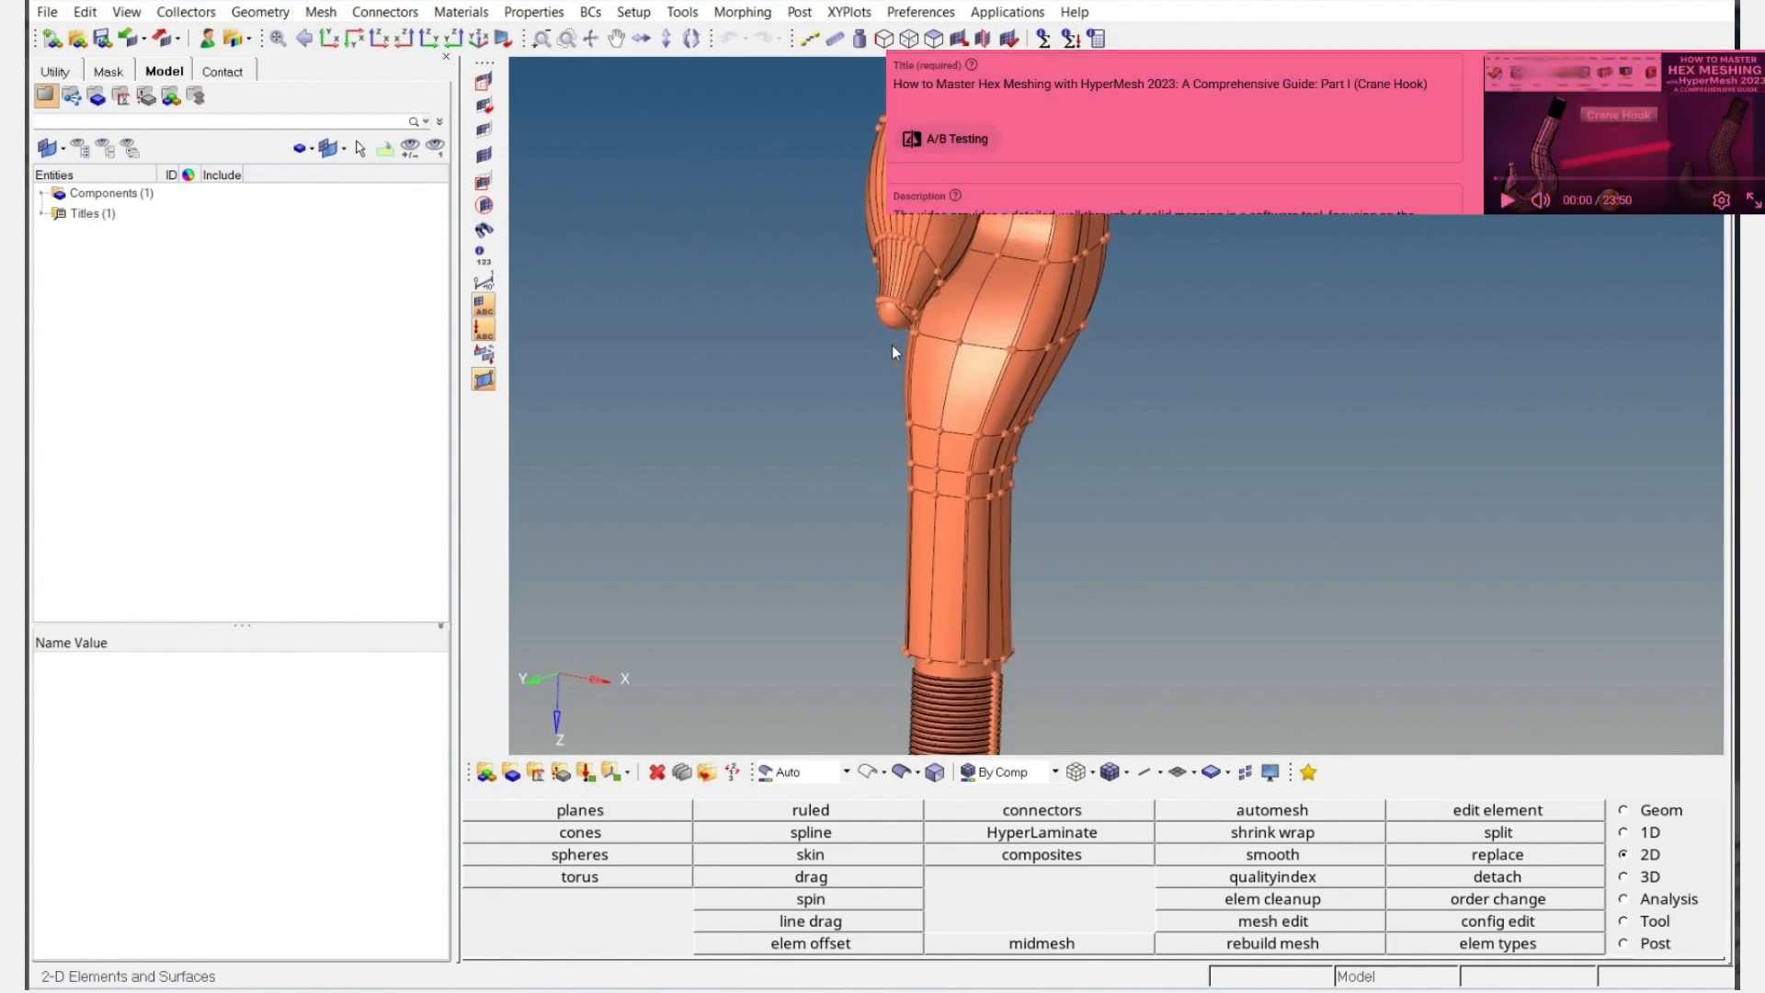
pyautogui.scroll(2, 1011, 323)
pyautogui.scroll(-6, 959, 370)
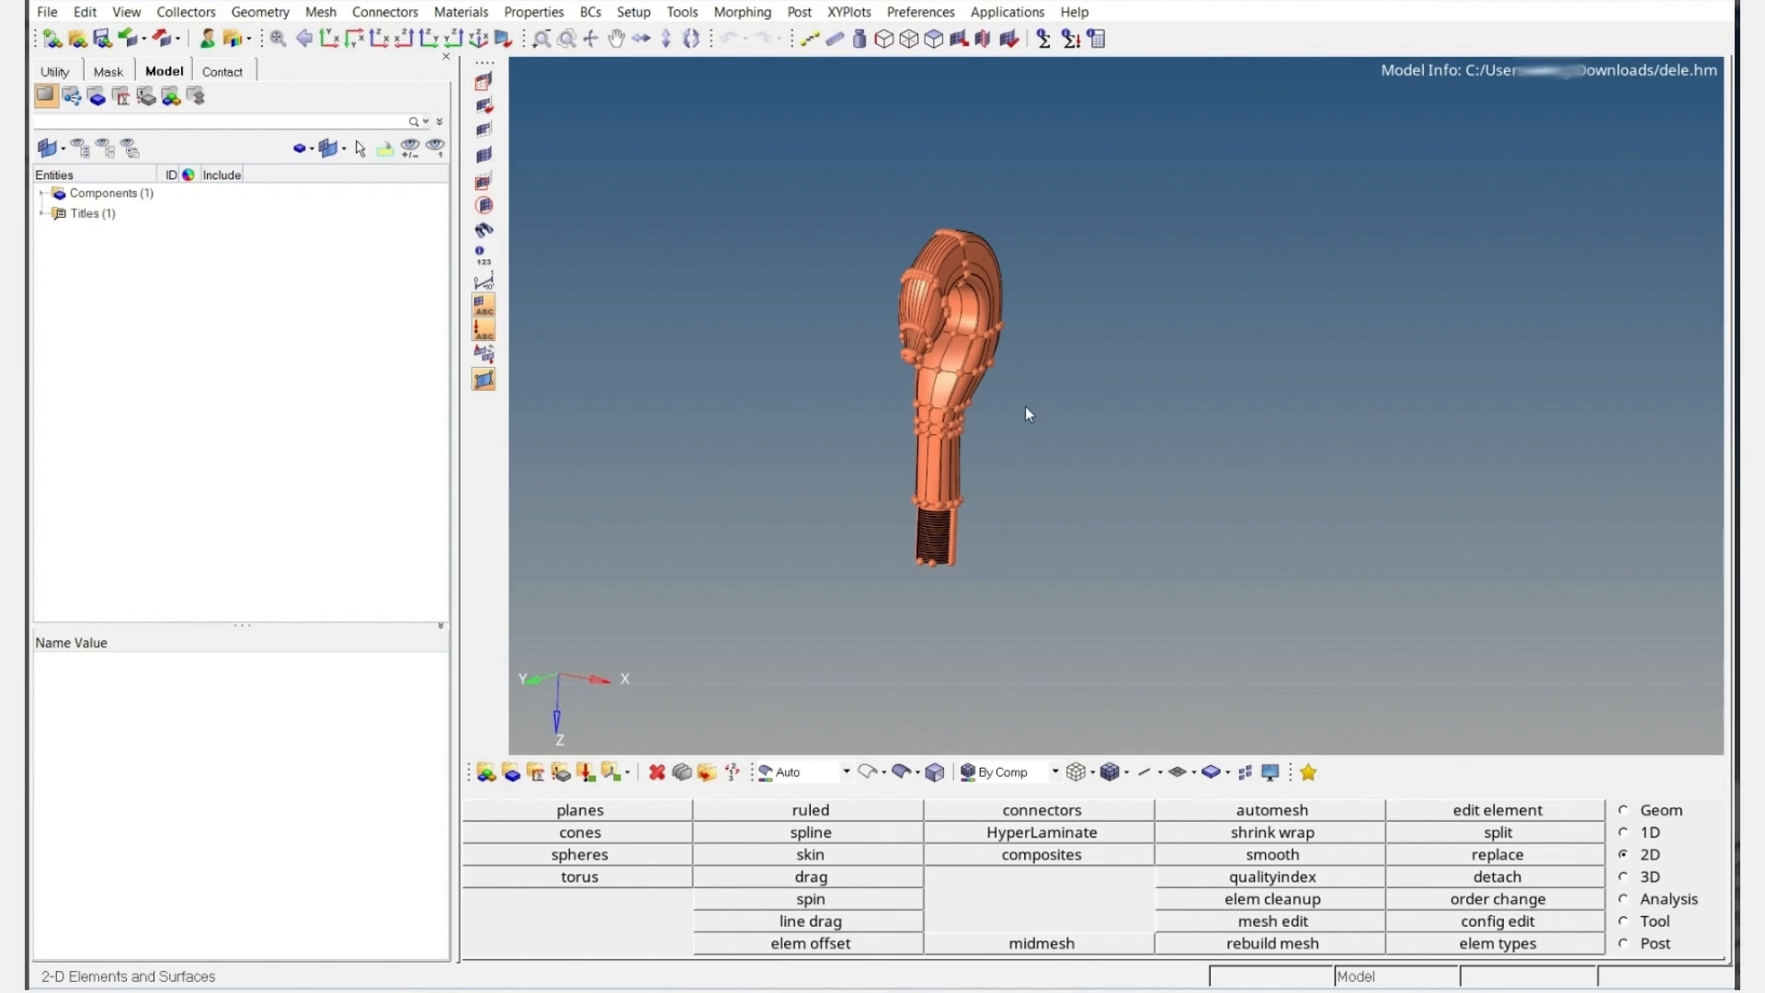
pyautogui.keyDown('ctrl'); pyautogui.moveTo(910, 494); pyautogui.dragTo(806, 513, button='right'); pyautogui.keyUp('ctrl')
pyautogui.keyDown('ctrl'); pyautogui.scroll(4, 844, 489); pyautogui.keyUp('ctrl')
pyautogui.keyDown('ctrl'); pyautogui.scroll(-3, 844, 487); pyautogui.keyUp('ctrl')
pyautogui.keyDown('ctrl'); pyautogui.moveTo(840, 465); pyautogui.dragTo(887, 490); pyautogui.keyUp('ctrl')
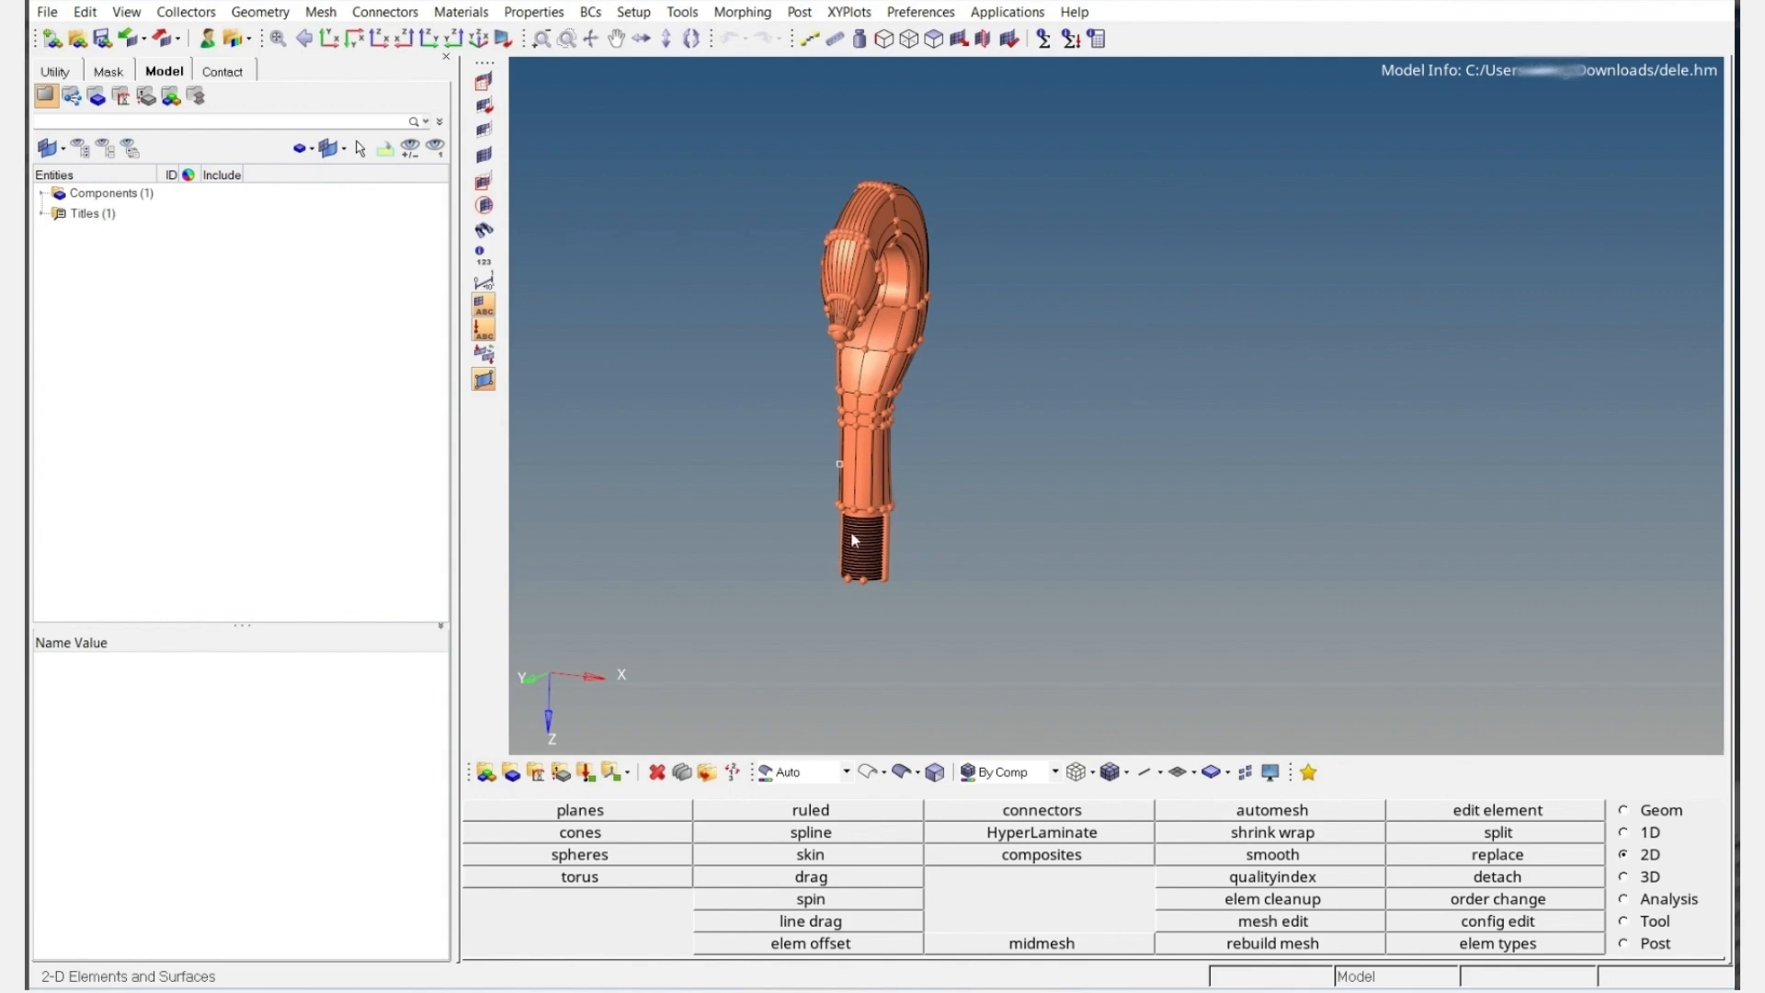
pyautogui.keyDown('ctrl'); pyautogui.scroll(3, 915, 479); pyautogui.keyUp('ctrl')
pyautogui.keyDown('ctrl'); pyautogui.moveTo(906, 497); pyautogui.dragTo(988, 426); pyautogui.keyUp('ctrl')
pyautogui.keyDown('ctrl'); pyautogui.scroll(5, 838, 478); pyautogui.keyUp('ctrl')
pyautogui.moveTo(844, 423)
pyautogui.keyDown('ctrl'); pyautogui.mouseDown()
pyautogui.moveTo(847, 442)
pyautogui.moveTo(902, 406)
pyautogui.moveTo(883, 454)
pyautogui.moveTo(849, 430)
pyautogui.mouseUp(); pyautogui.keyUp('ctrl')
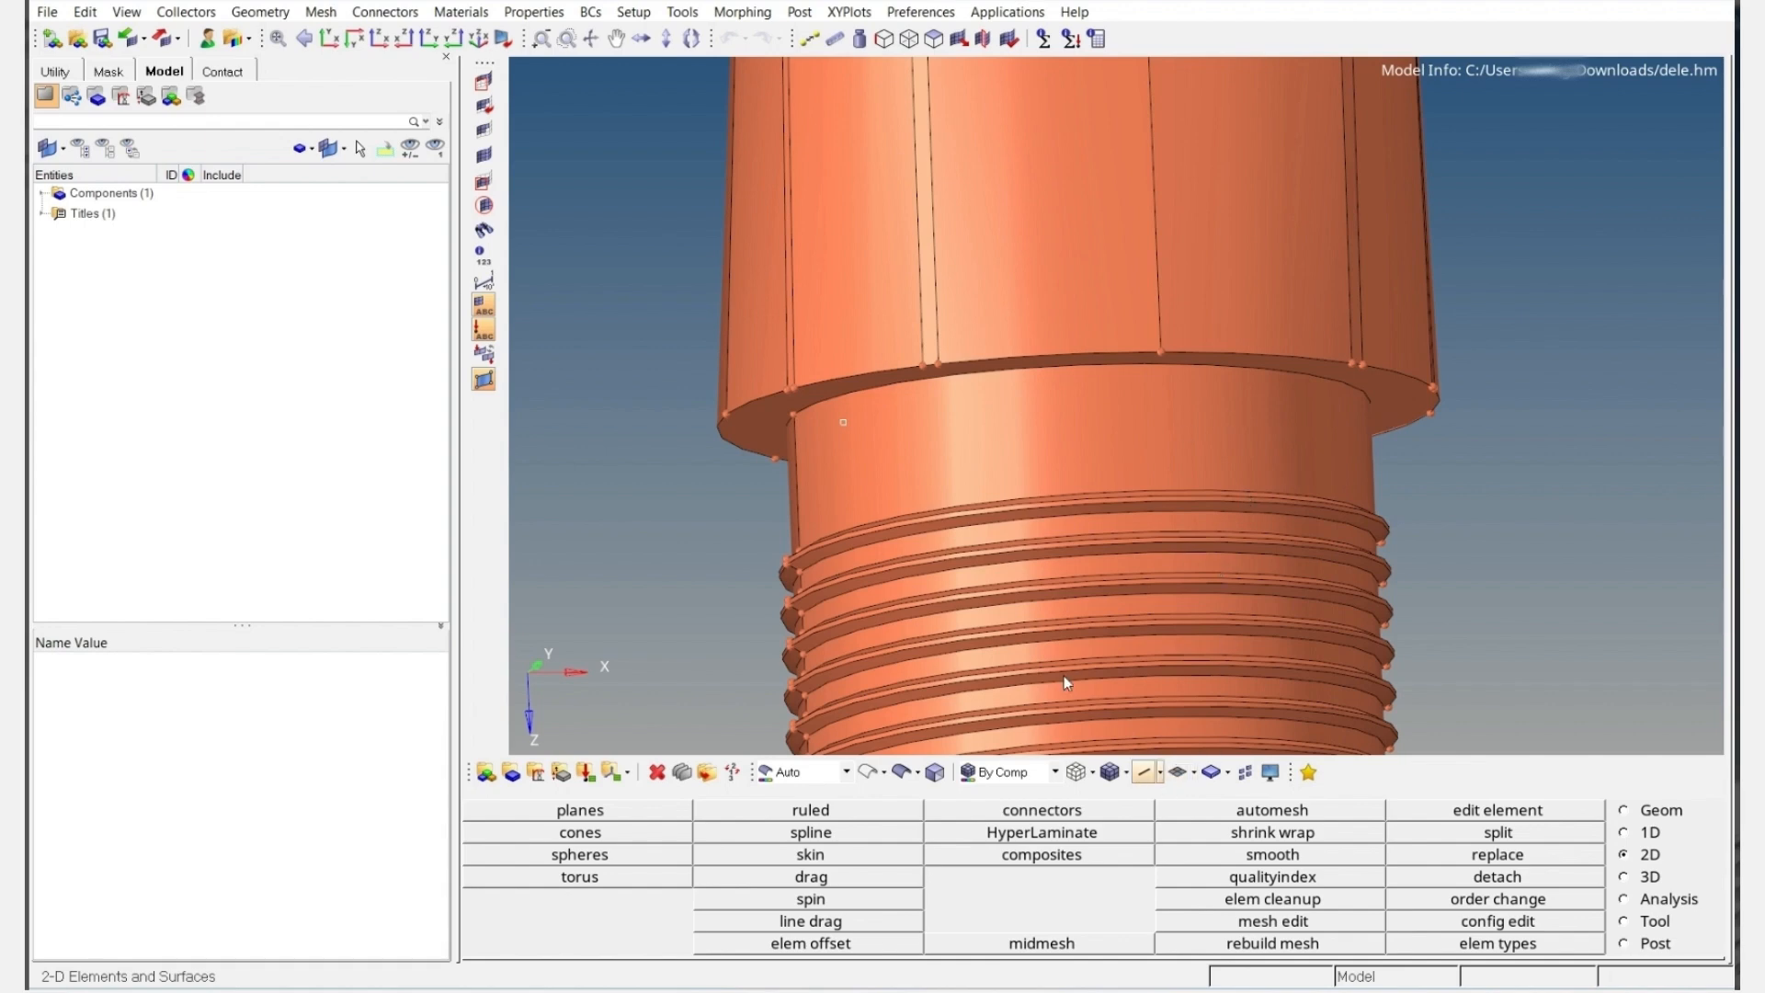
pyautogui.click(1654, 810)
pyautogui.click(1327, 815)
pyautogui.click(1148, 500)
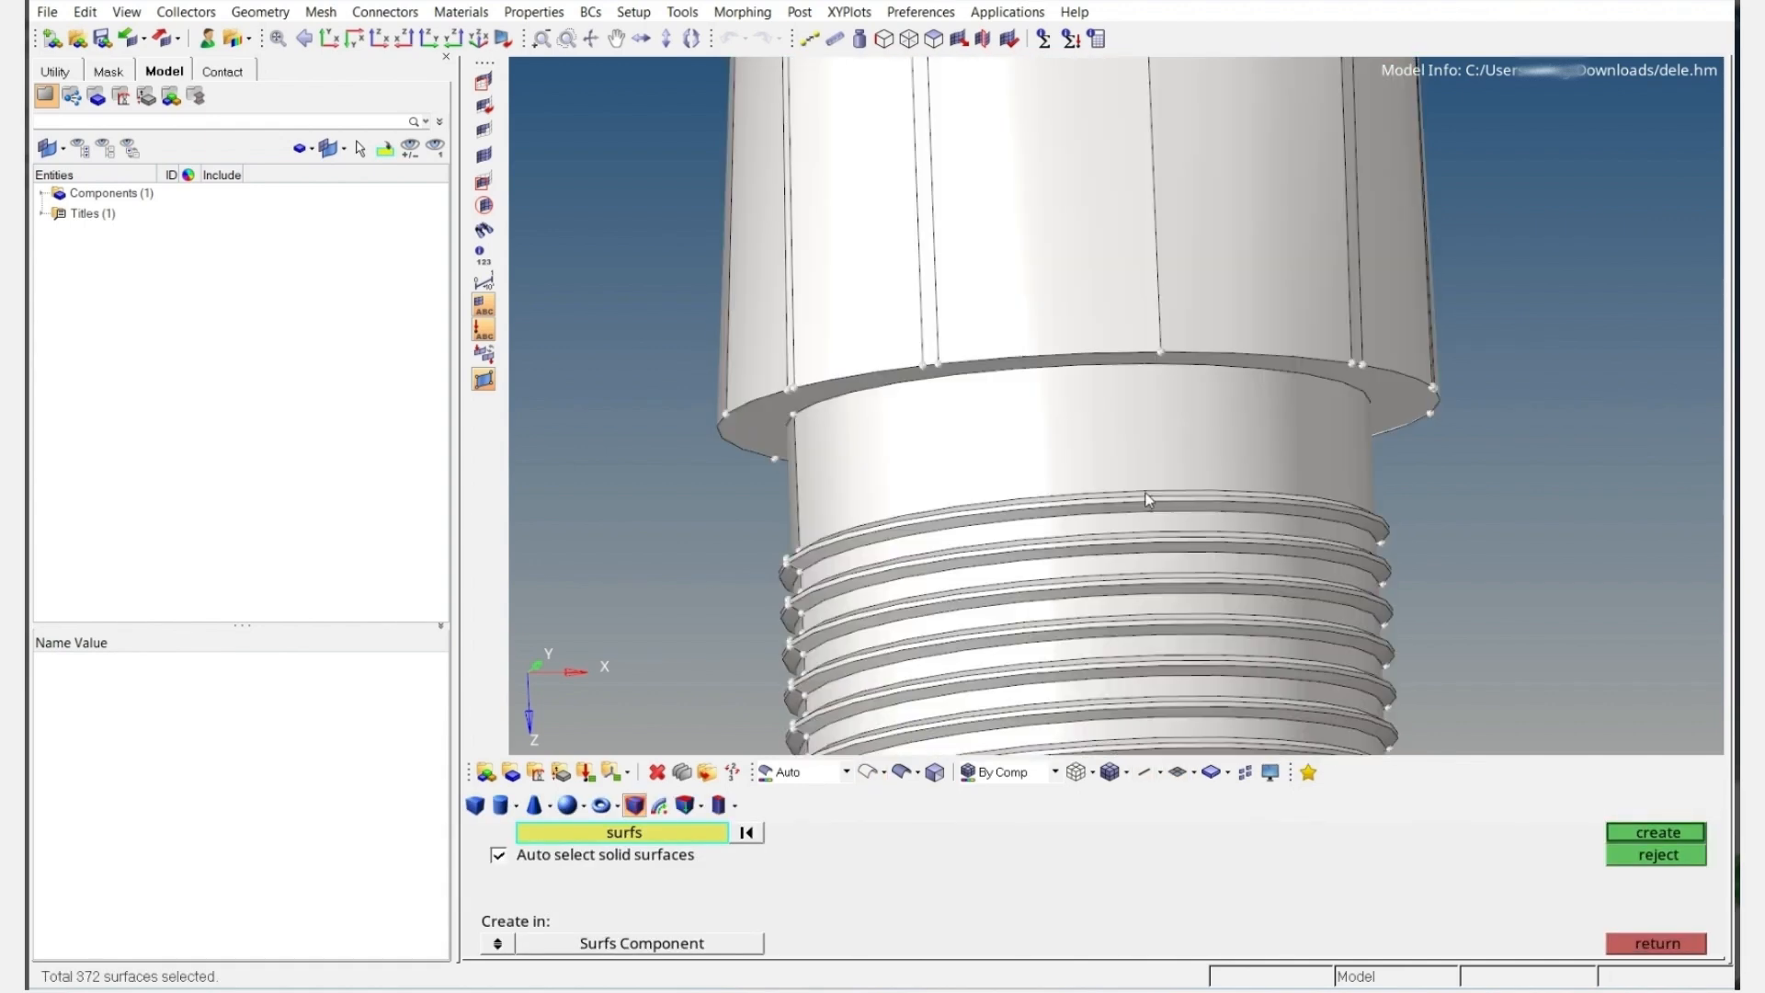
pyautogui.scroll(-5, 1148, 500)
pyautogui.scroll(-5, 1178, 516)
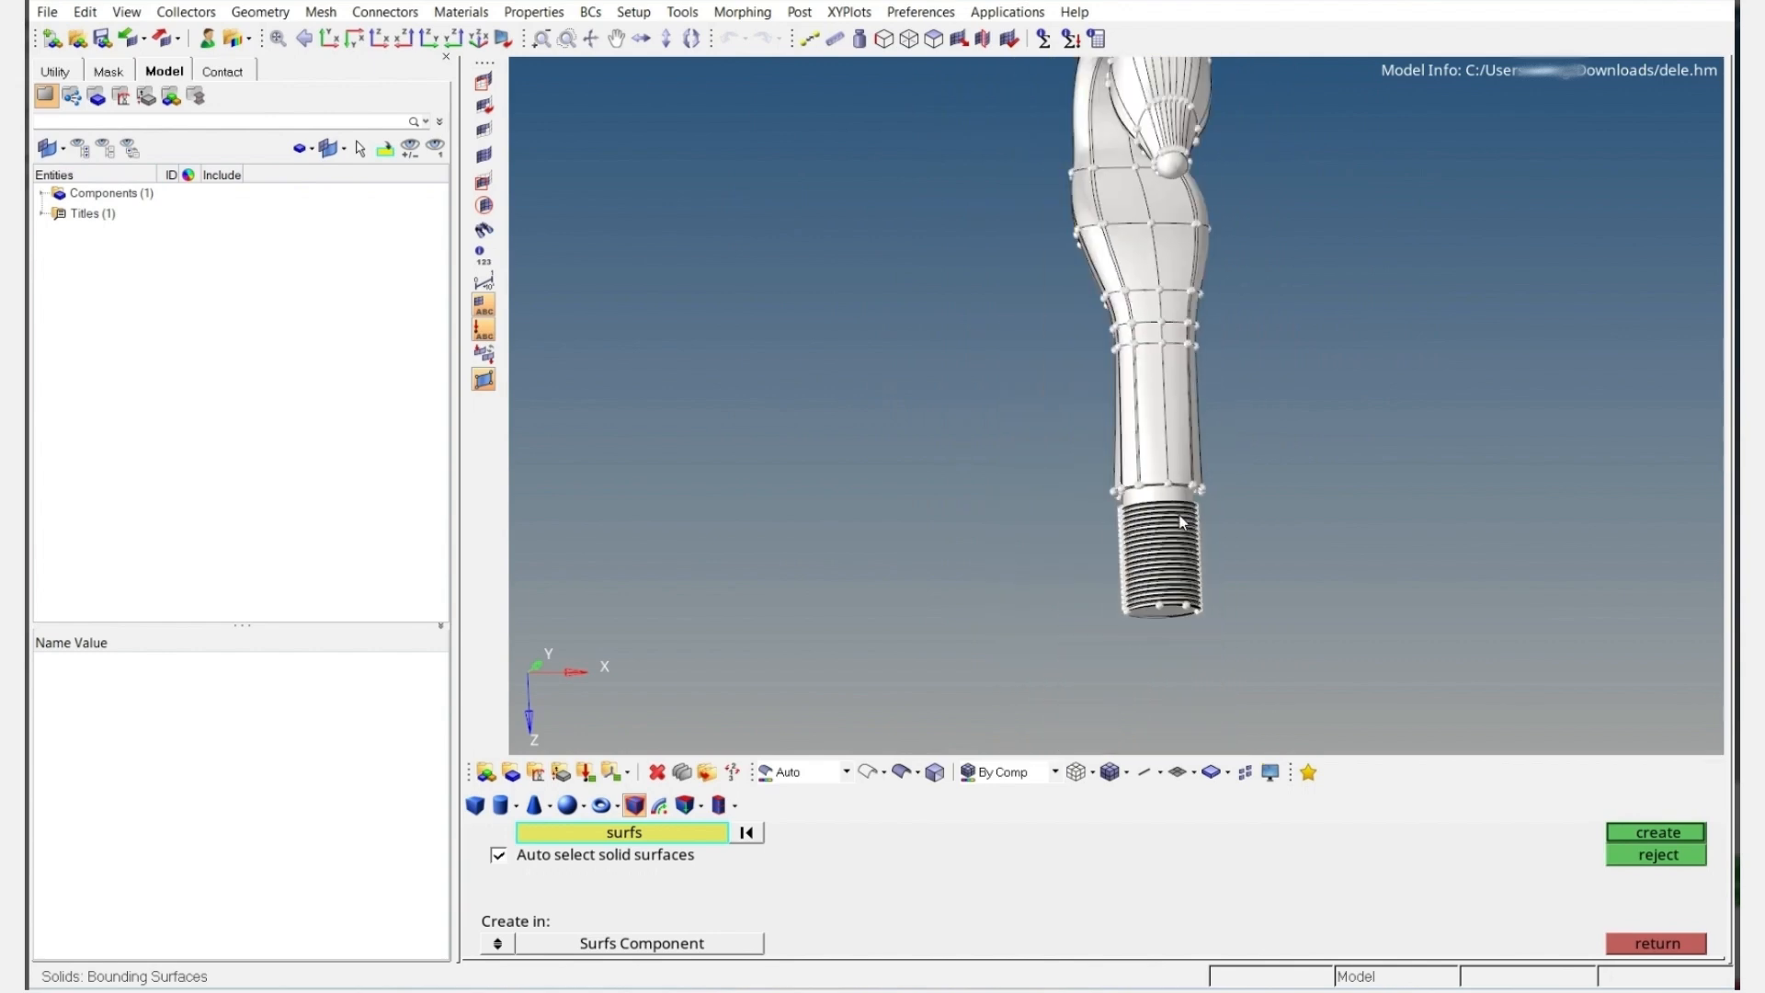
pyautogui.press('Escape')
pyautogui.click(1312, 815)
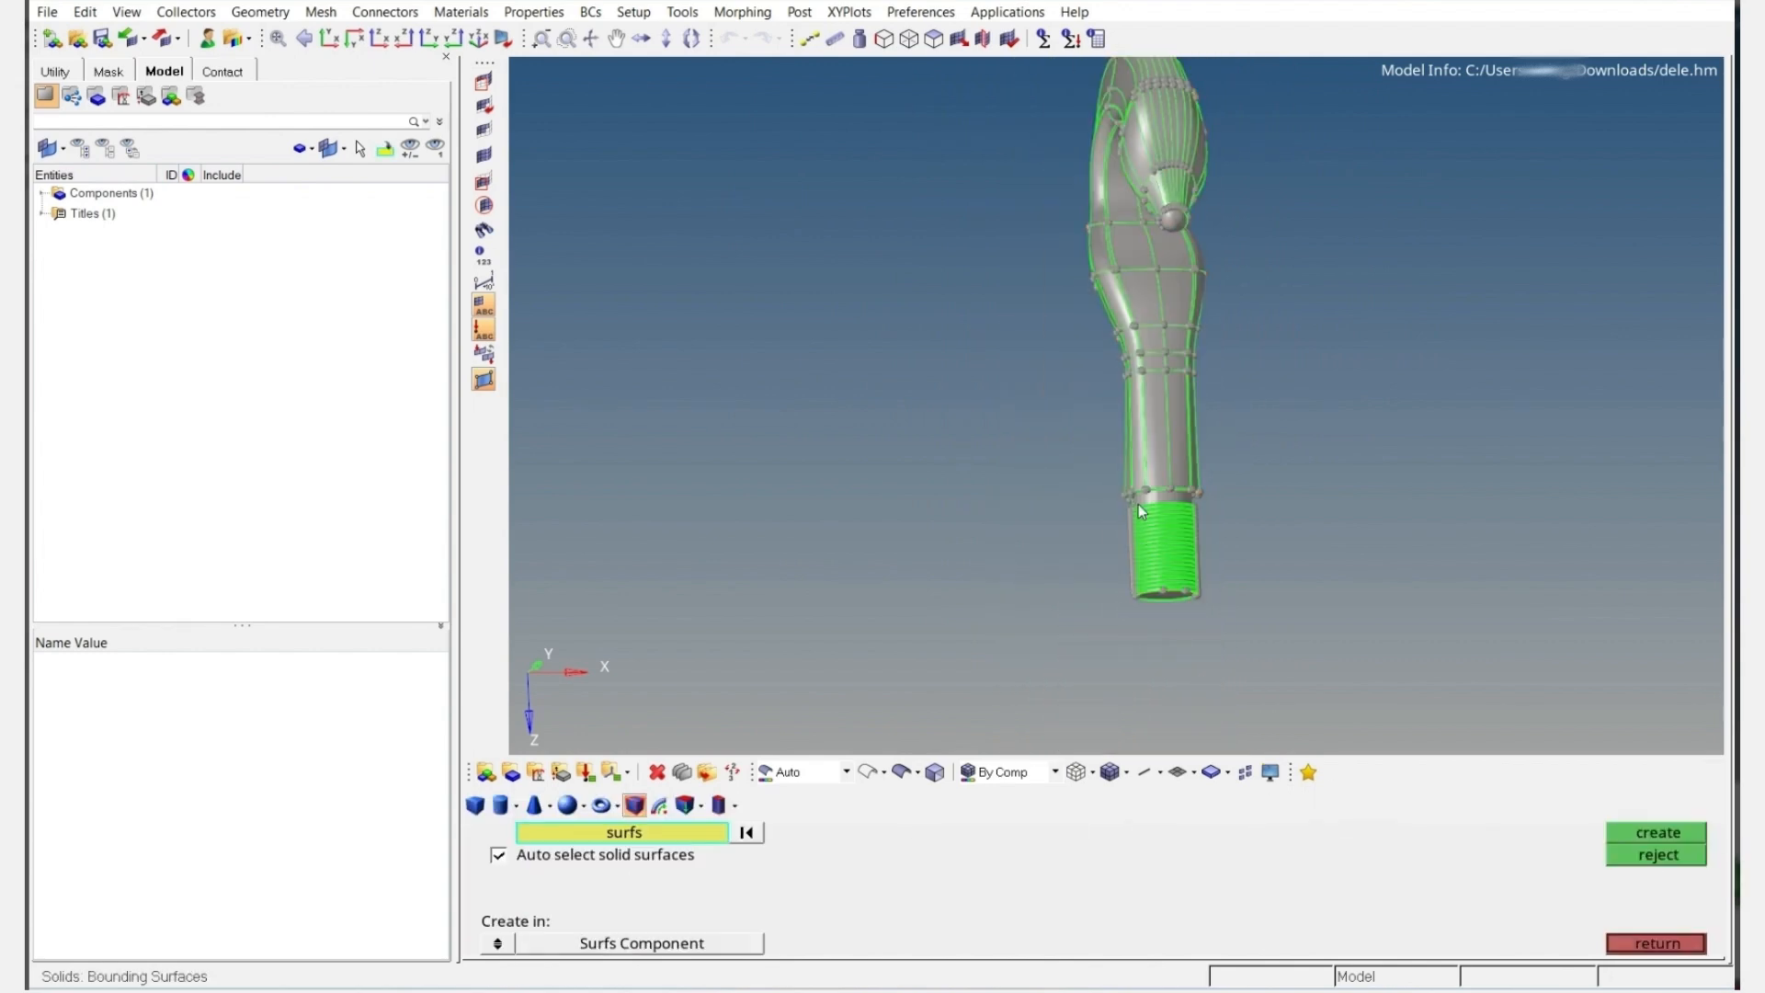
pyautogui.click(1138, 504)
pyautogui.press('Escape')
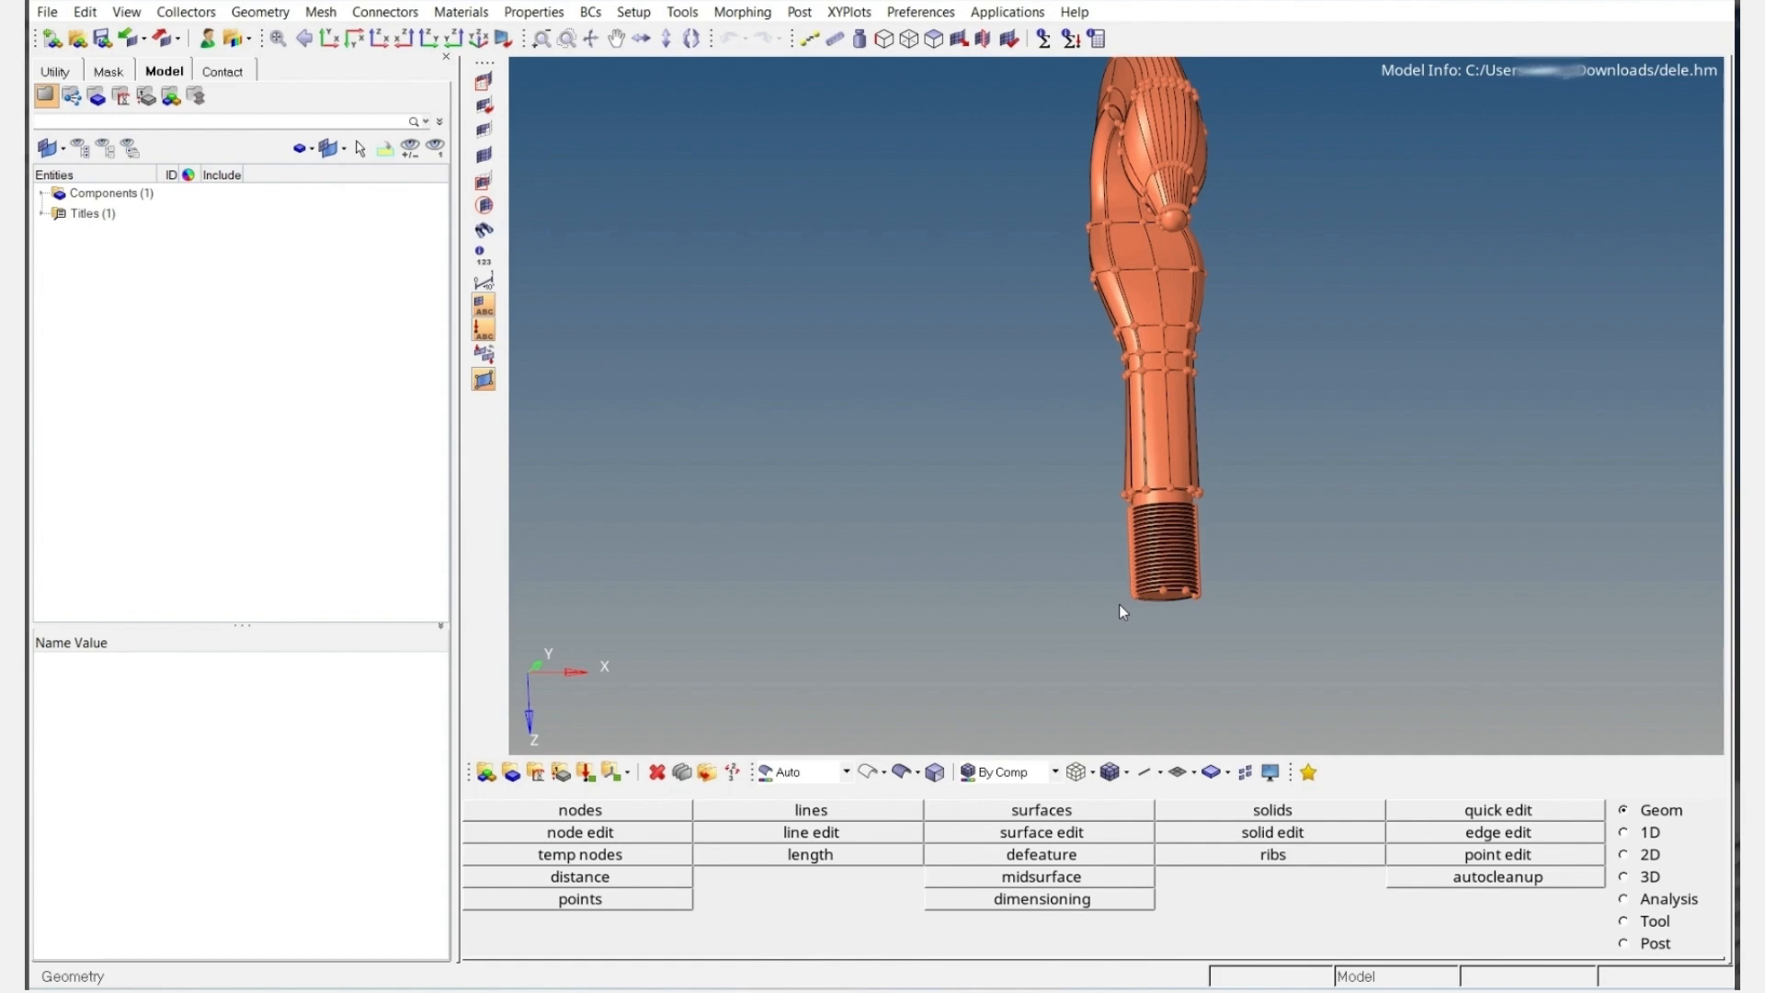
pyautogui.press('F5')
pyautogui.press('Escape')
# Create a solid from all the hook's bounding surfaces with automatic solid surface selection, and save the model
pyautogui.click(1328, 818)
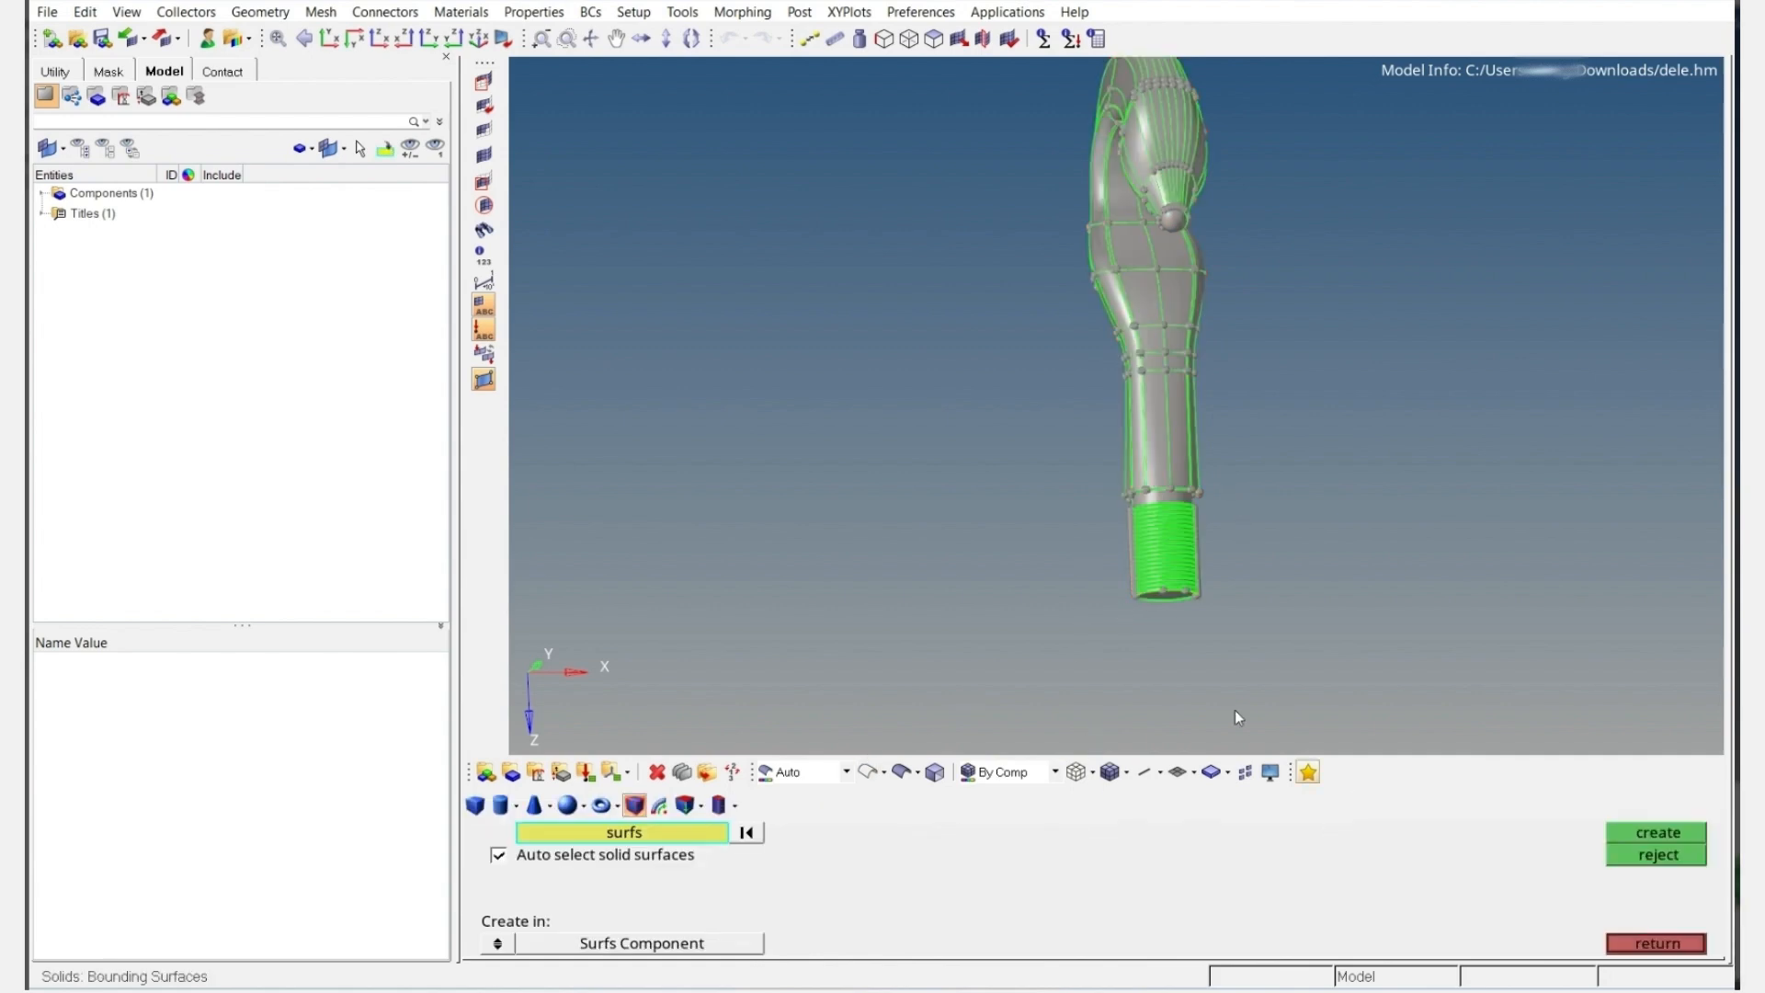
pyautogui.keyDown('ctrl'); pyautogui.moveTo(1219, 552); pyautogui.dragTo(1125, 571, button='right'); pyautogui.keyUp('ctrl')
pyautogui.click(1089, 547)
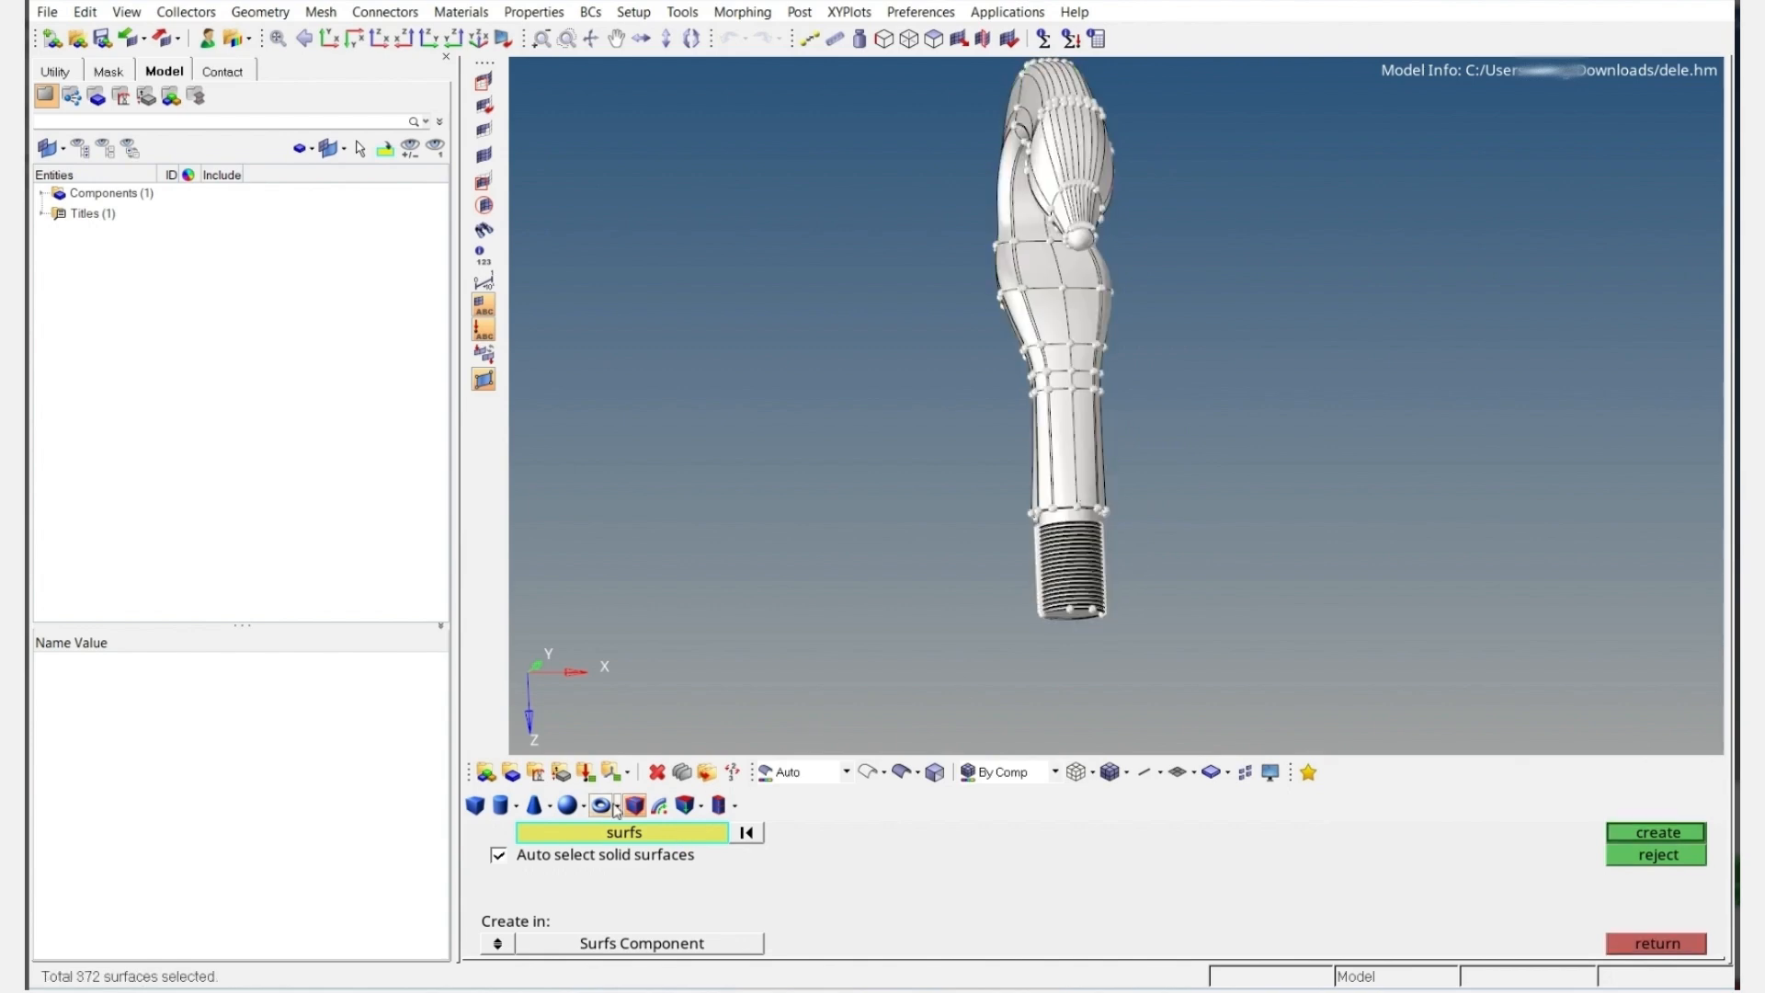
pyautogui.click(1657, 831)
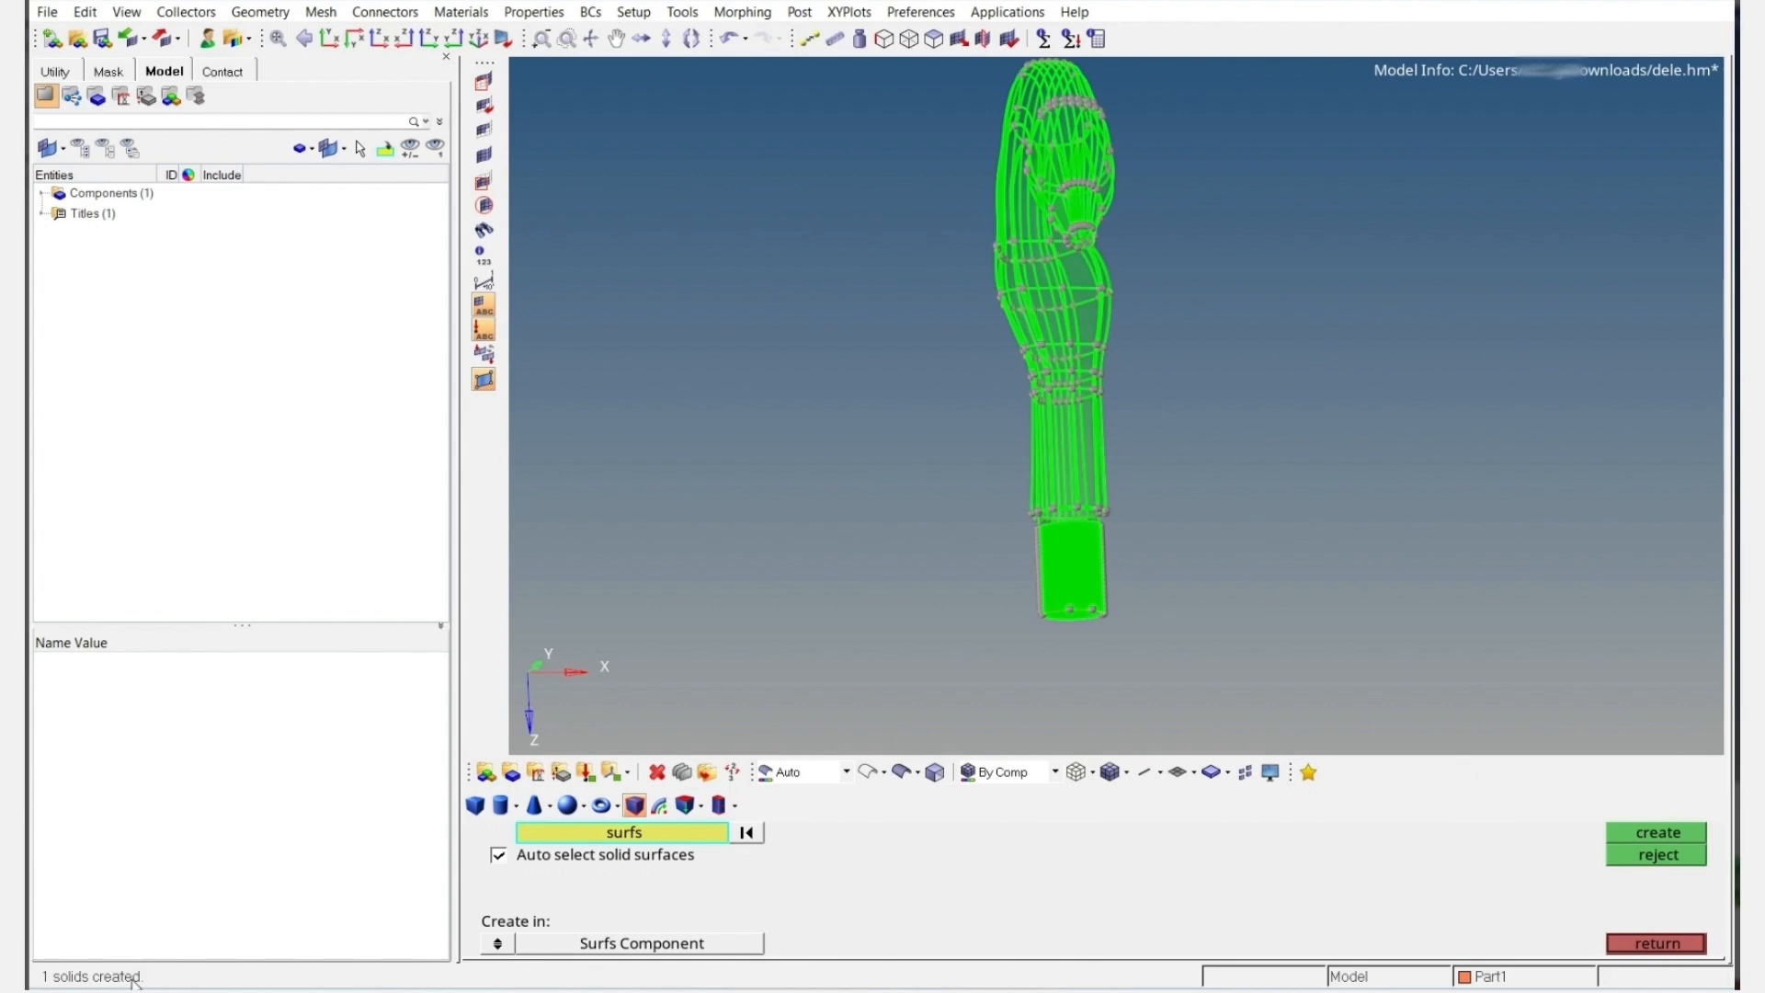
pyautogui.press('Escape')
pyautogui.click(99, 38)
# Trim the hook solid with a plane through nodes on the shoulder edge, separating the threaded end from the shank
pyautogui.keyDown('ctrl'); pyautogui.moveTo(1045, 546); pyautogui.dragTo(984, 563, button='right'); pyautogui.keyUp('ctrl')
pyautogui.keyDown('ctrl'); pyautogui.scroll(5, 987, 557); pyautogui.keyUp('ctrl')
pyautogui.keyDown('ctrl'); pyautogui.scroll(-3, 987, 555); pyautogui.keyUp('ctrl')
pyautogui.keyDown('ctrl'); pyautogui.moveTo(990, 541); pyautogui.dragTo(983, 553); pyautogui.keyUp('ctrl')
pyautogui.keyDown('ctrl'); pyautogui.scroll(3, 985, 554); pyautogui.keyUp('ctrl')
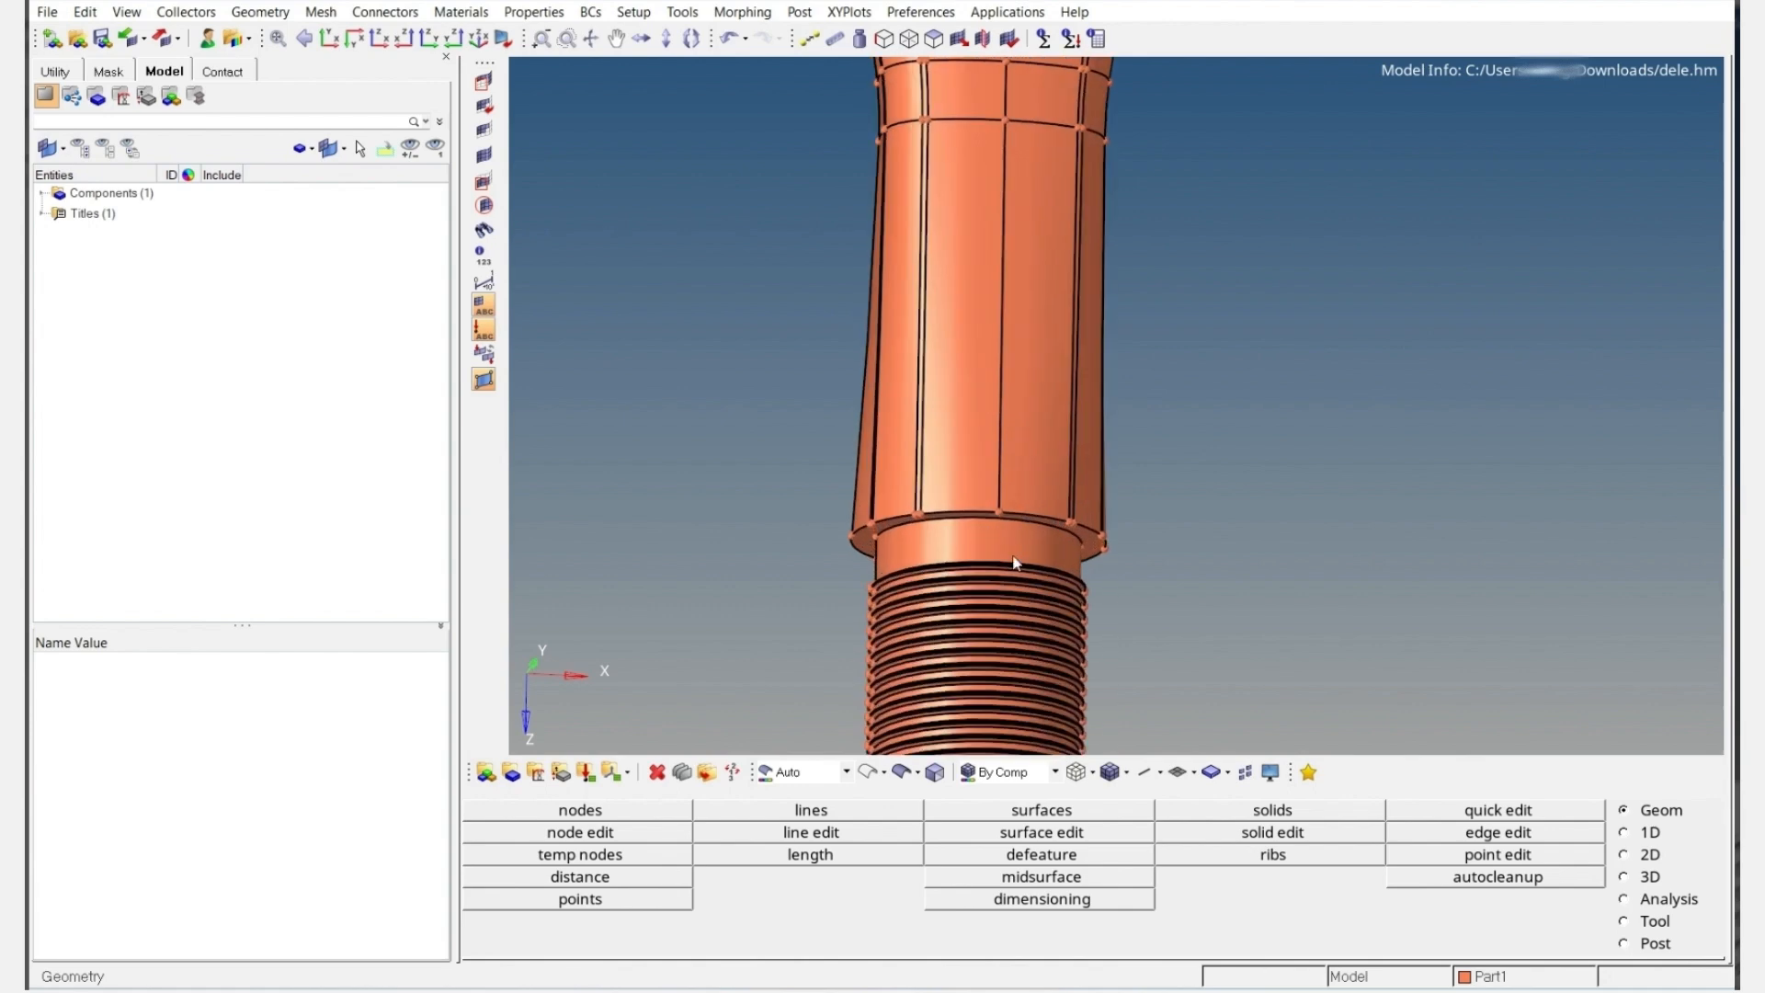
pyautogui.click(1272, 833)
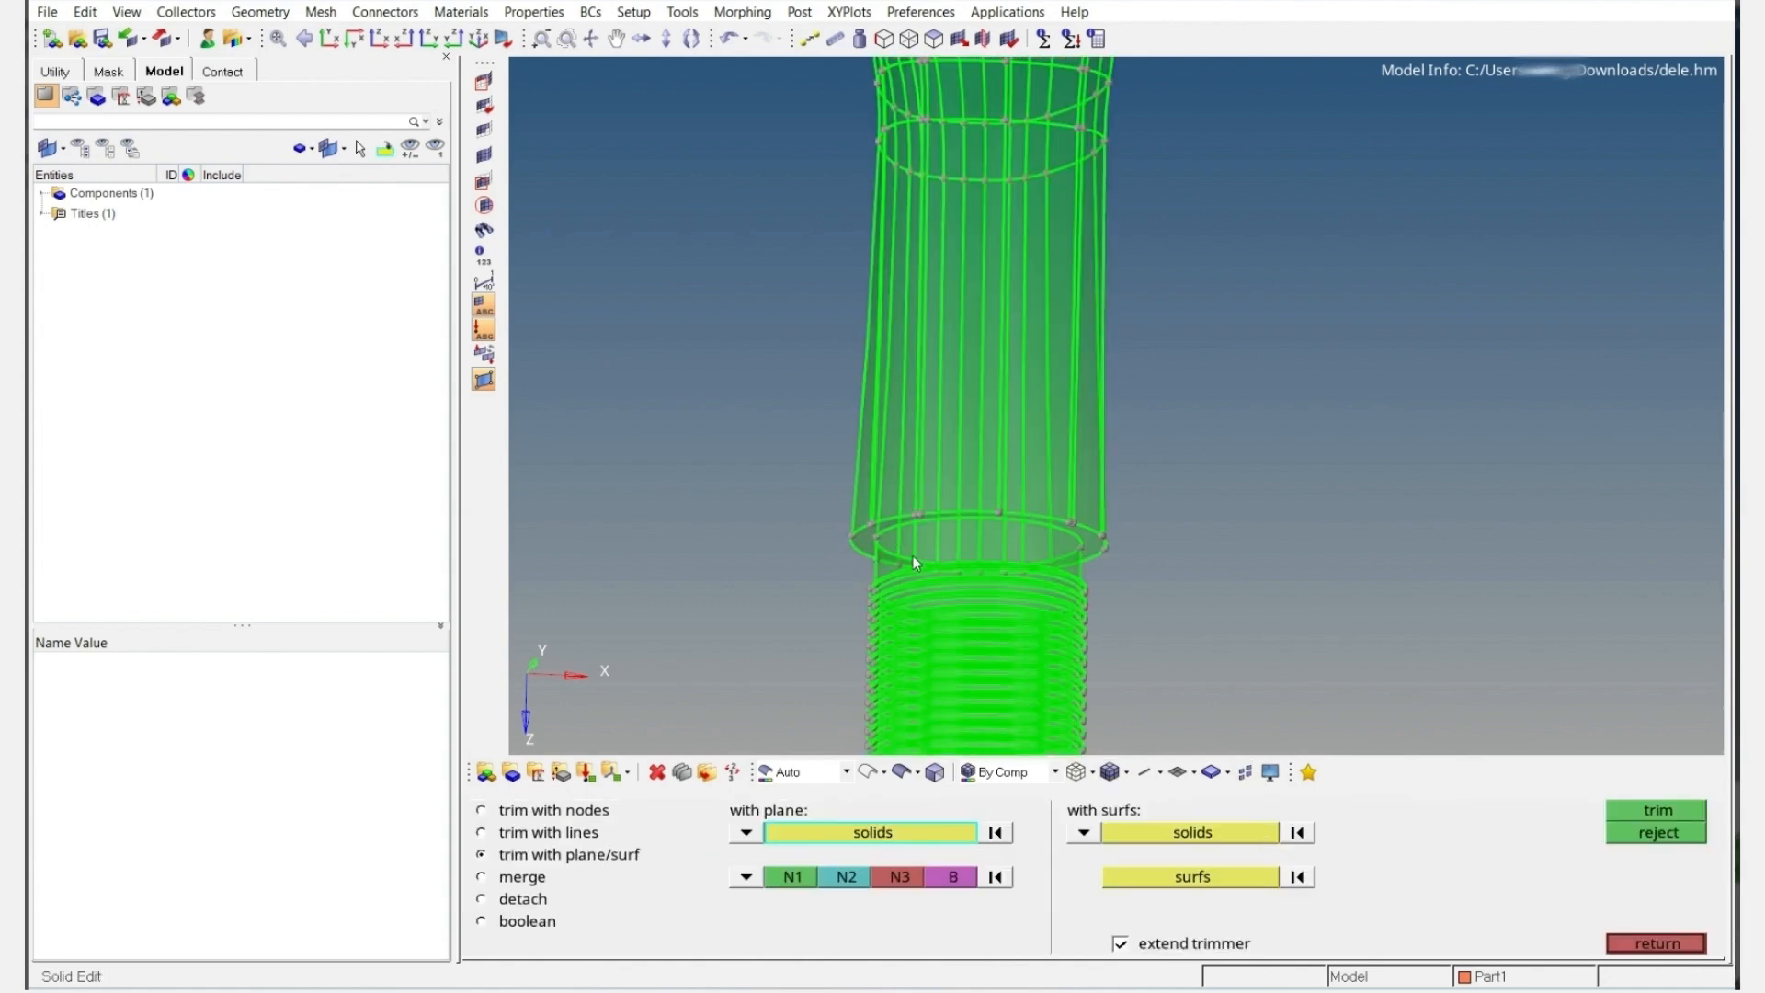
pyautogui.click(869, 604)
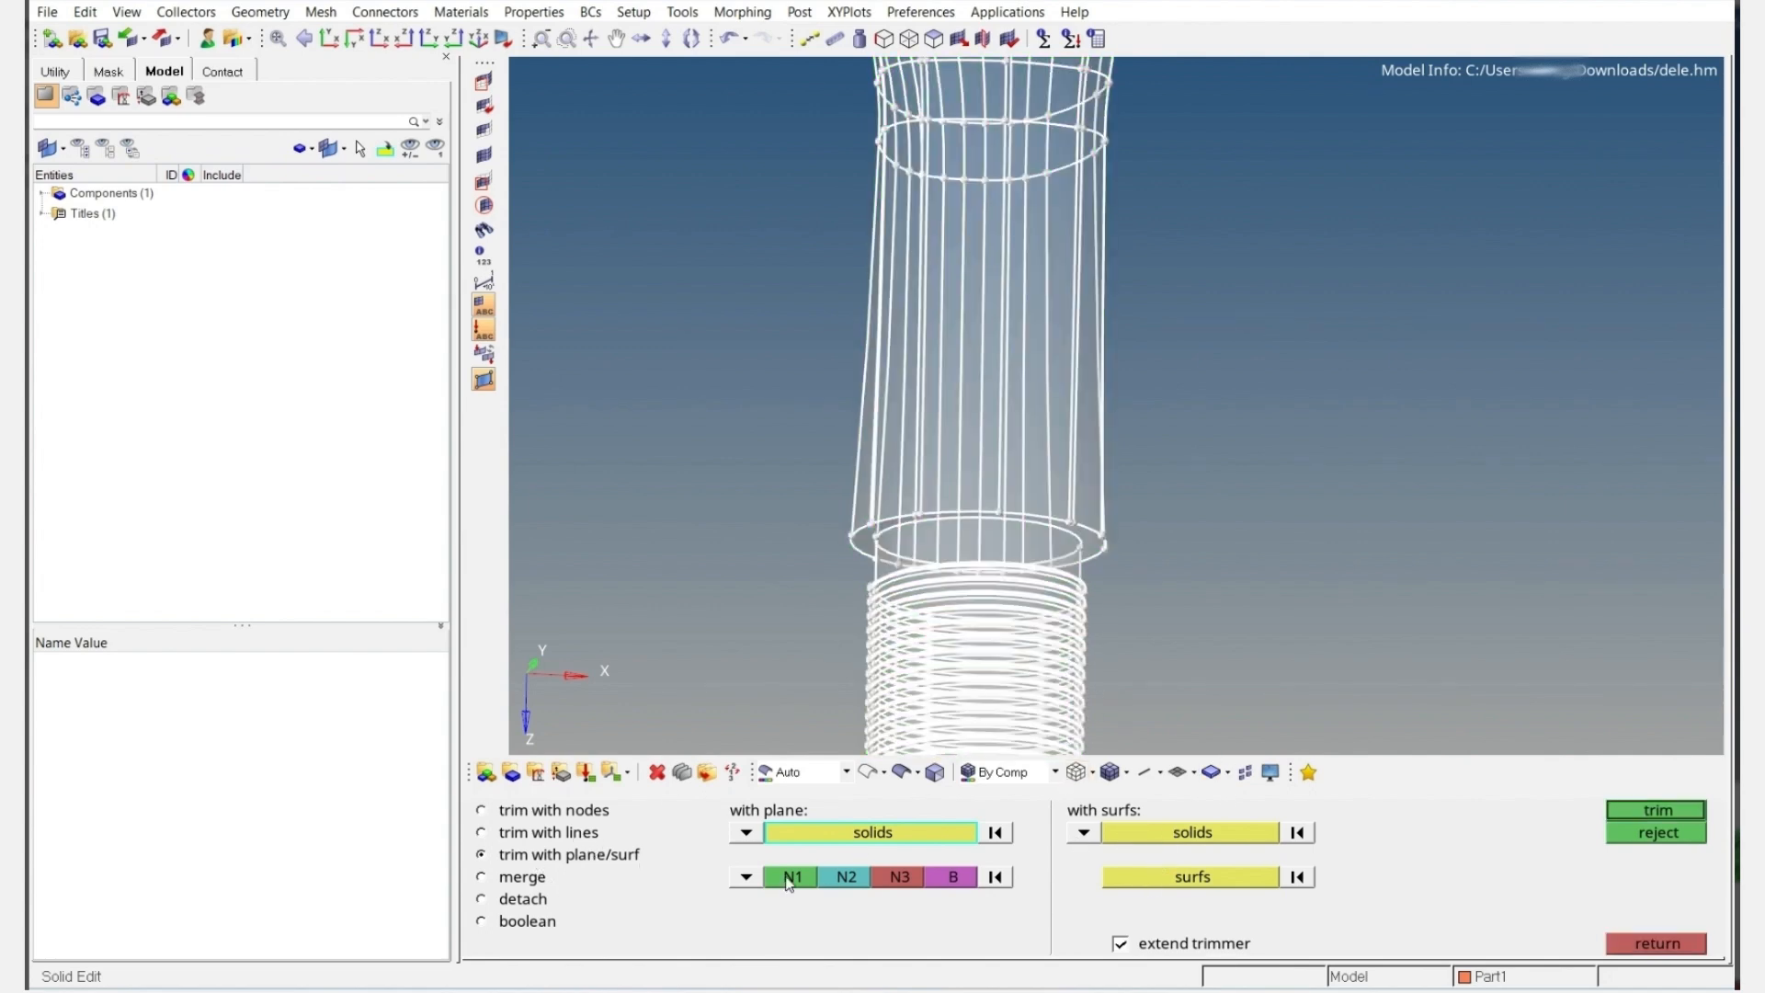
pyautogui.click(786, 883)
pyautogui.scroll(5, 855, 606)
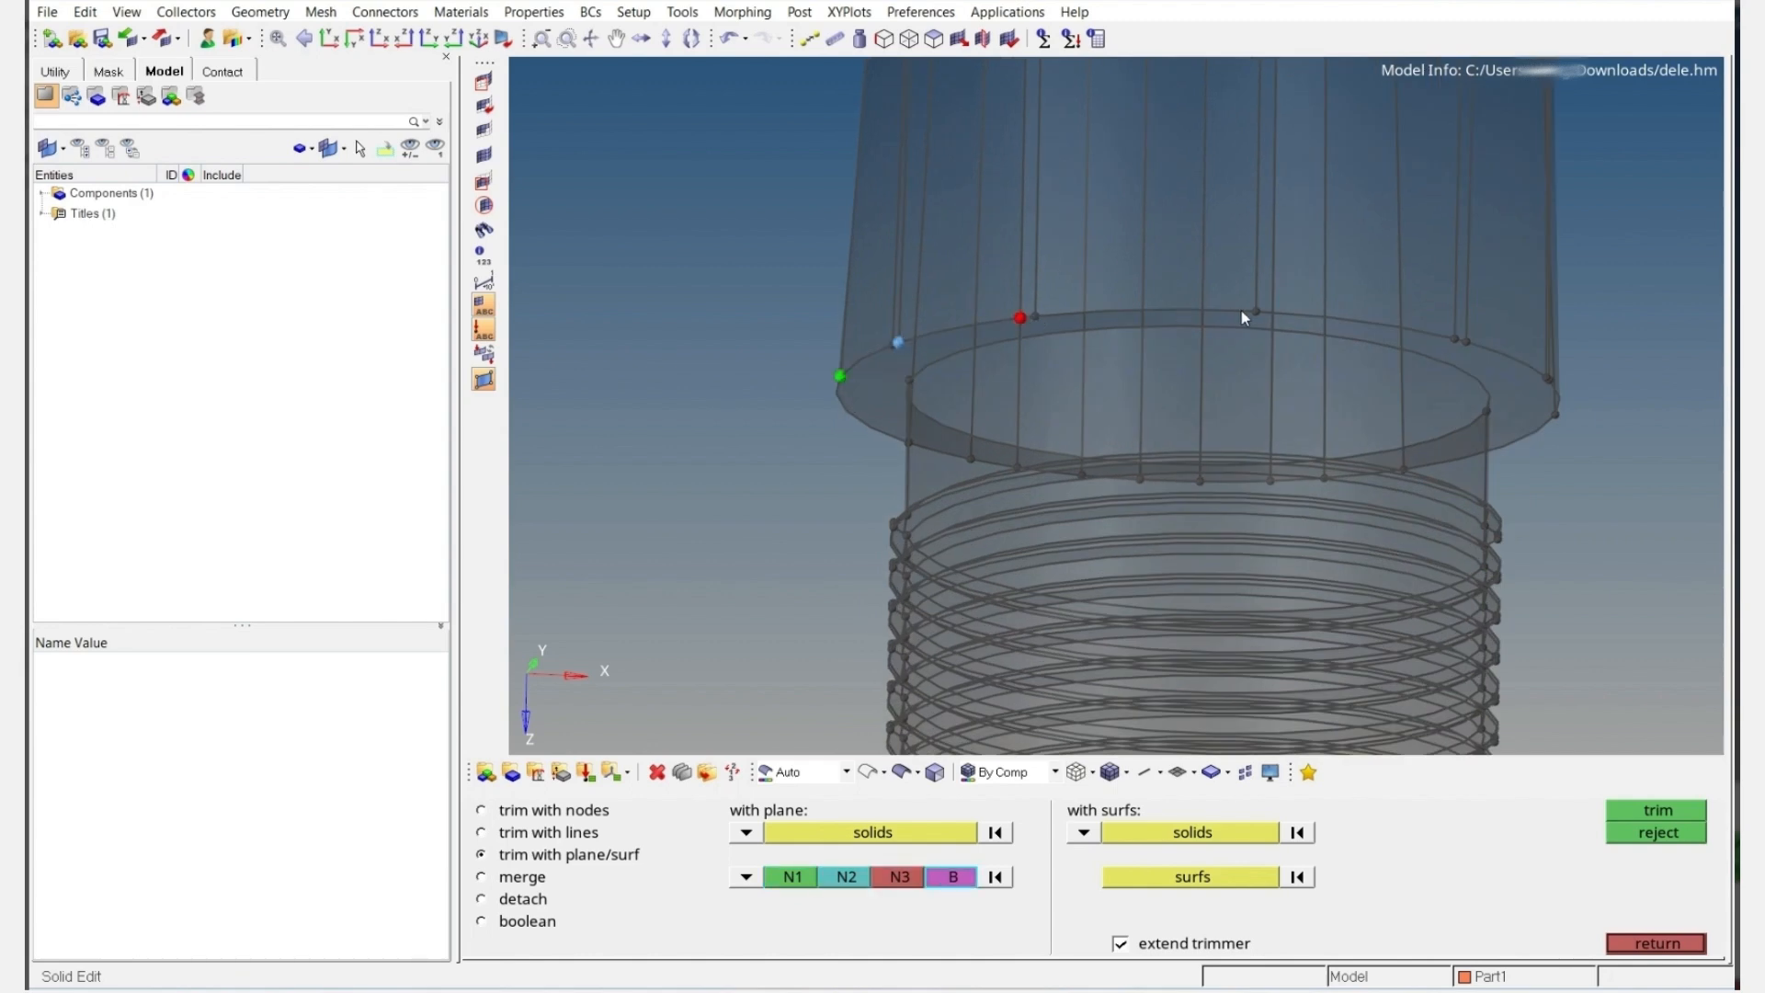
pyautogui.click(1198, 344)
pyautogui.scroll(-4, 1187, 345)
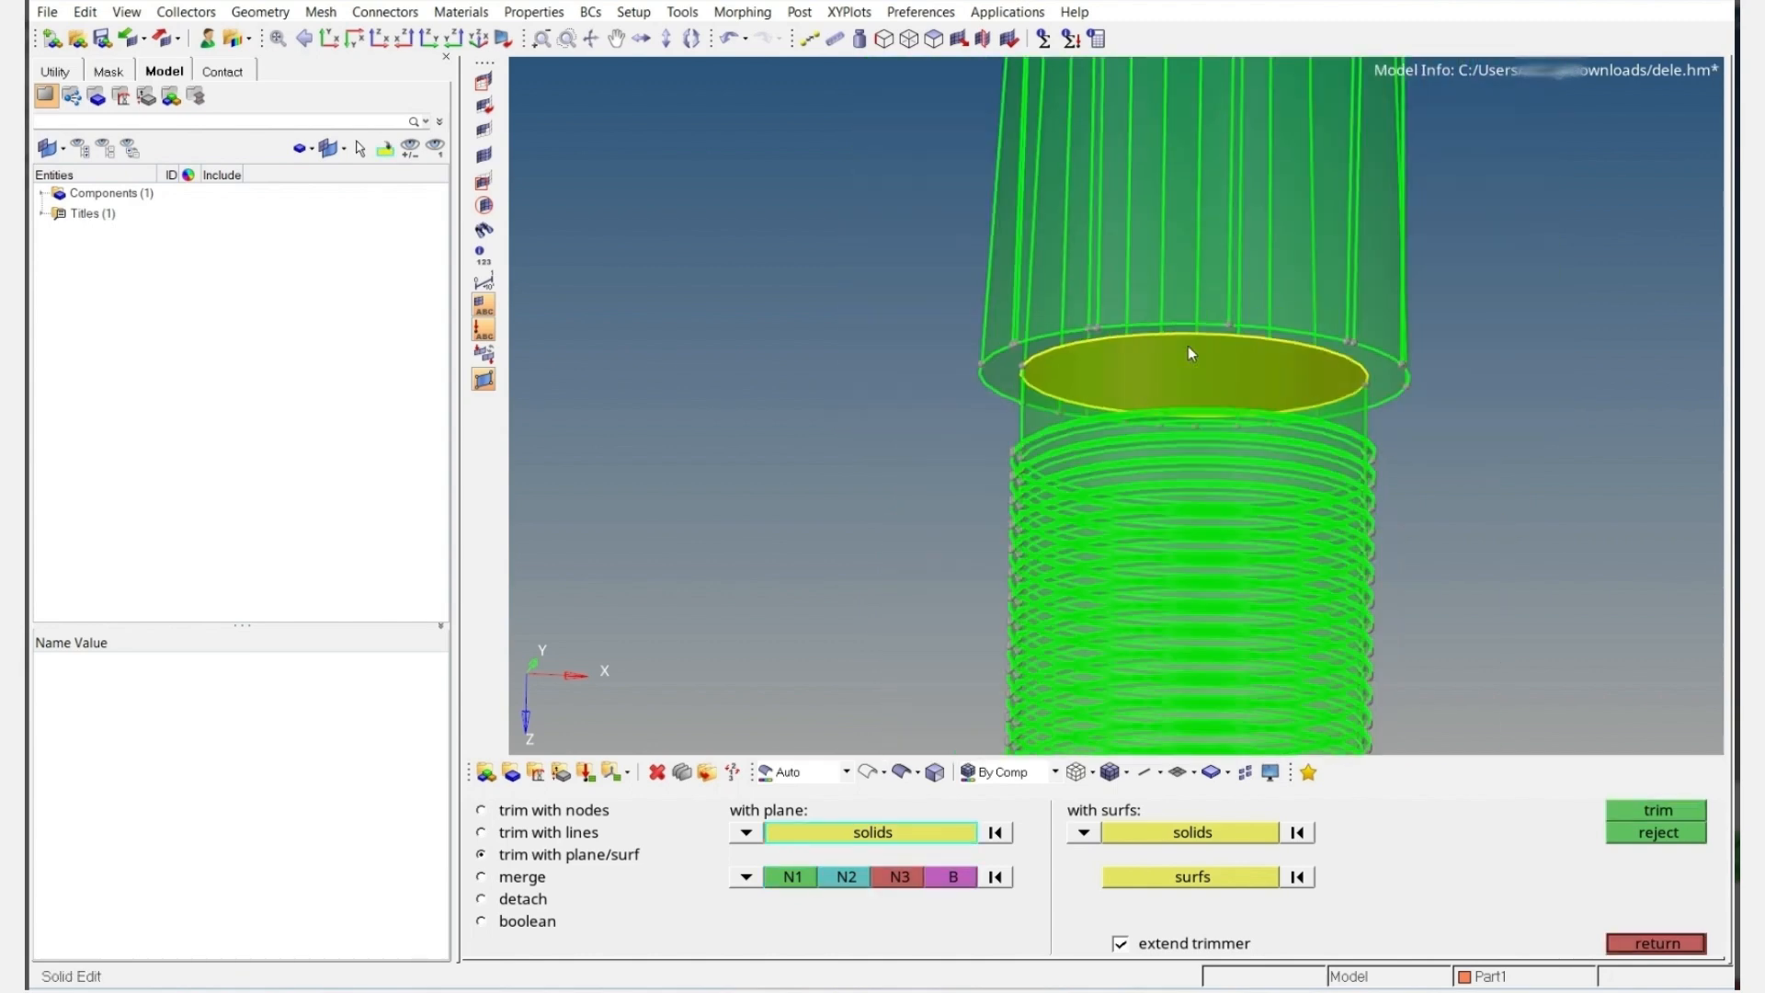
pyautogui.keyDown('ctrl'); pyautogui.moveTo(1188, 314); pyautogui.dragTo(1160, 355, button='right'); pyautogui.keyUp('ctrl')
pyautogui.press('Escape')
# Mask the threaded end solid so only the main hook body is displayed
pyautogui.press('F5')
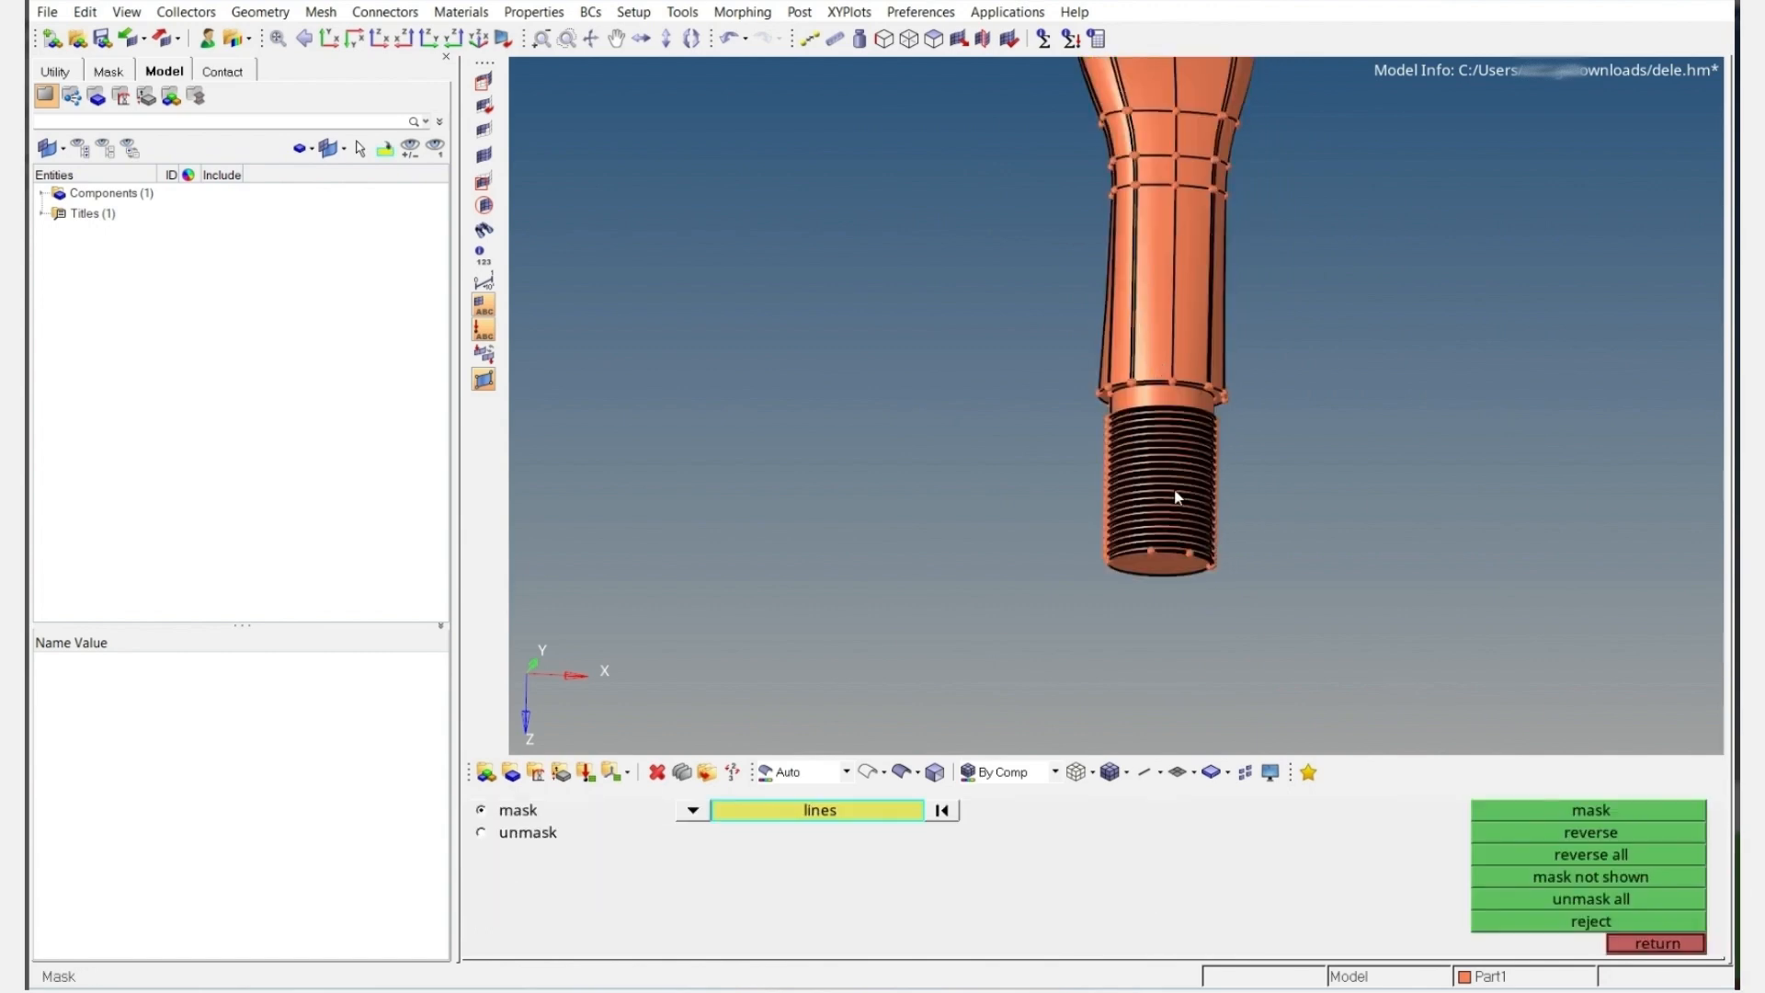
pyautogui.click(694, 810)
pyautogui.click(946, 877)
pyautogui.click(1160, 478)
pyautogui.middleClick(1156, 375)
pyautogui.keyDown('ctrl'); pyautogui.moveTo(1155, 375); pyautogui.dragTo(1083, 547, button='right'); pyautogui.keyUp('ctrl')
pyautogui.scroll(-5, 1084, 546)
pyautogui.moveTo(1111, 509)
pyautogui.keyDown('ctrl'); pyautogui.mouseDown()
pyautogui.moveTo(1045, 513)
pyautogui.moveTo(1086, 507)
pyautogui.mouseUp(); pyautogui.keyUp('ctrl')
pyautogui.scroll(3, 1090, 506)
pyautogui.keyDown('ctrl'); pyautogui.moveTo(1090, 505); pyautogui.dragTo(991, 510, button='right'); pyautogui.keyUp('ctrl')
pyautogui.keyDown('ctrl'); pyautogui.moveTo(991, 510); pyautogui.dragTo(996, 568); pyautogui.keyUp('ctrl')
pyautogui.scroll(4, 1003, 549)
pyautogui.press('Escape')
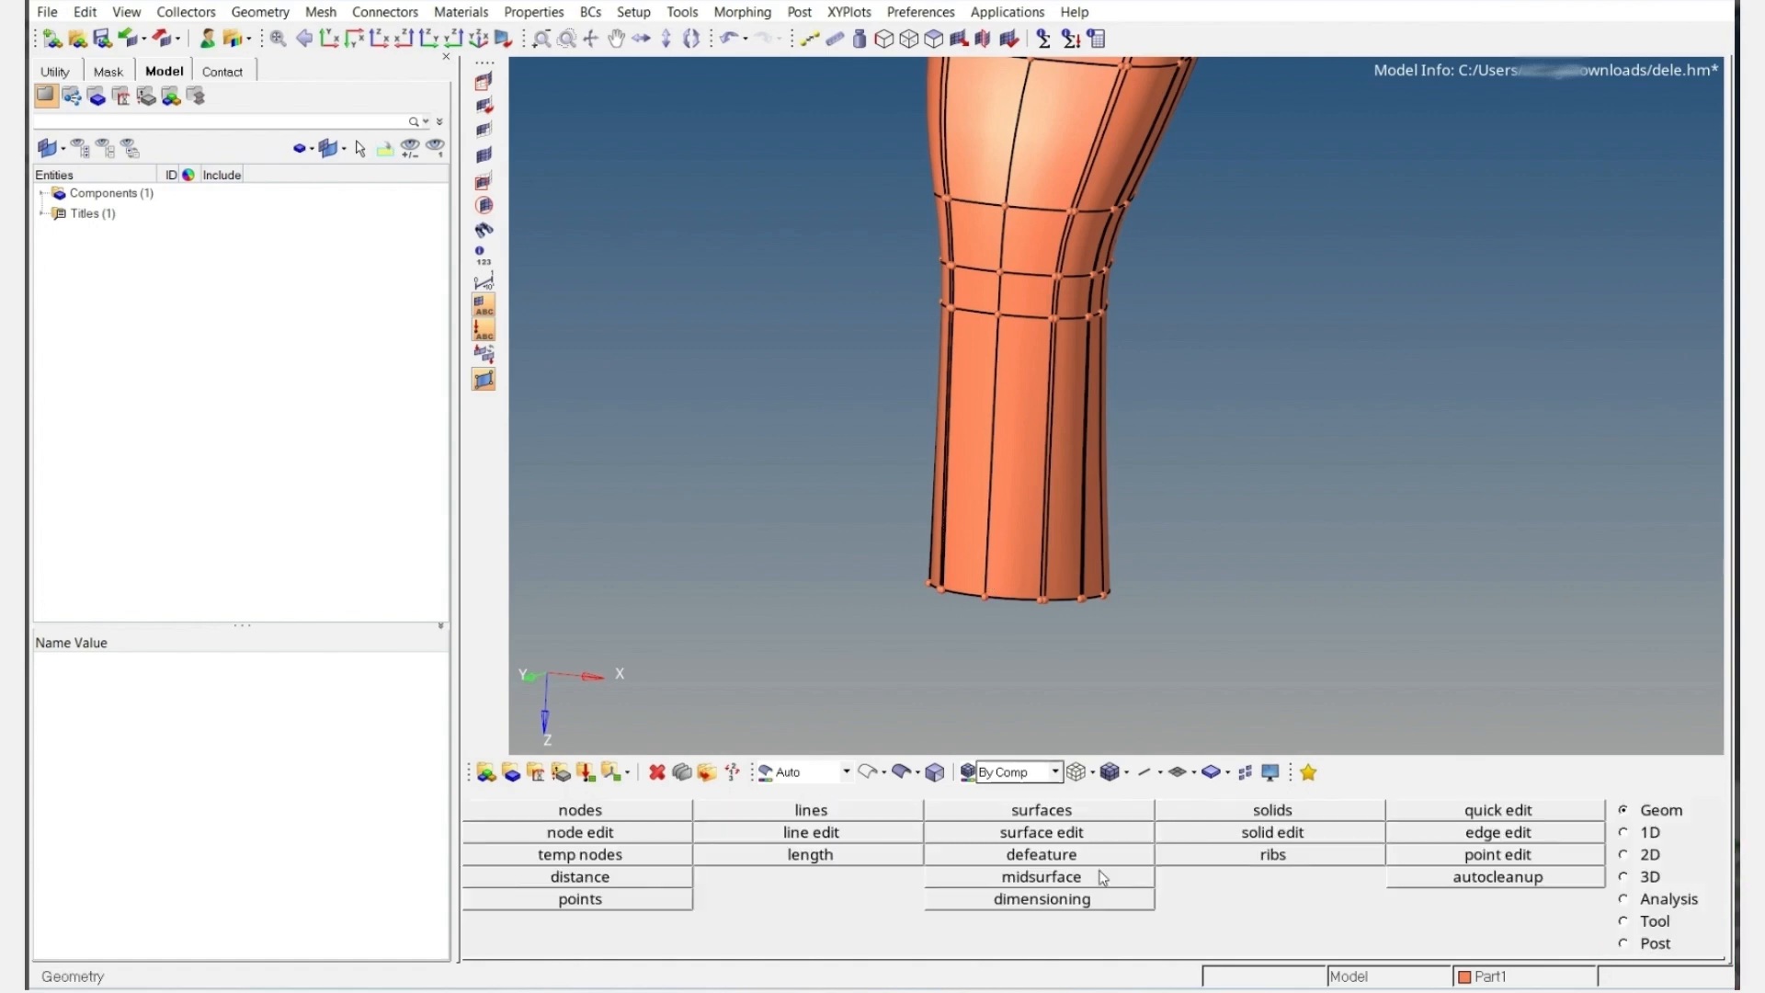
# Trim the hook body lengthwise into two halves with a plane through three nodes along its middle line
pyautogui.click(1283, 835)
pyautogui.click(989, 506)
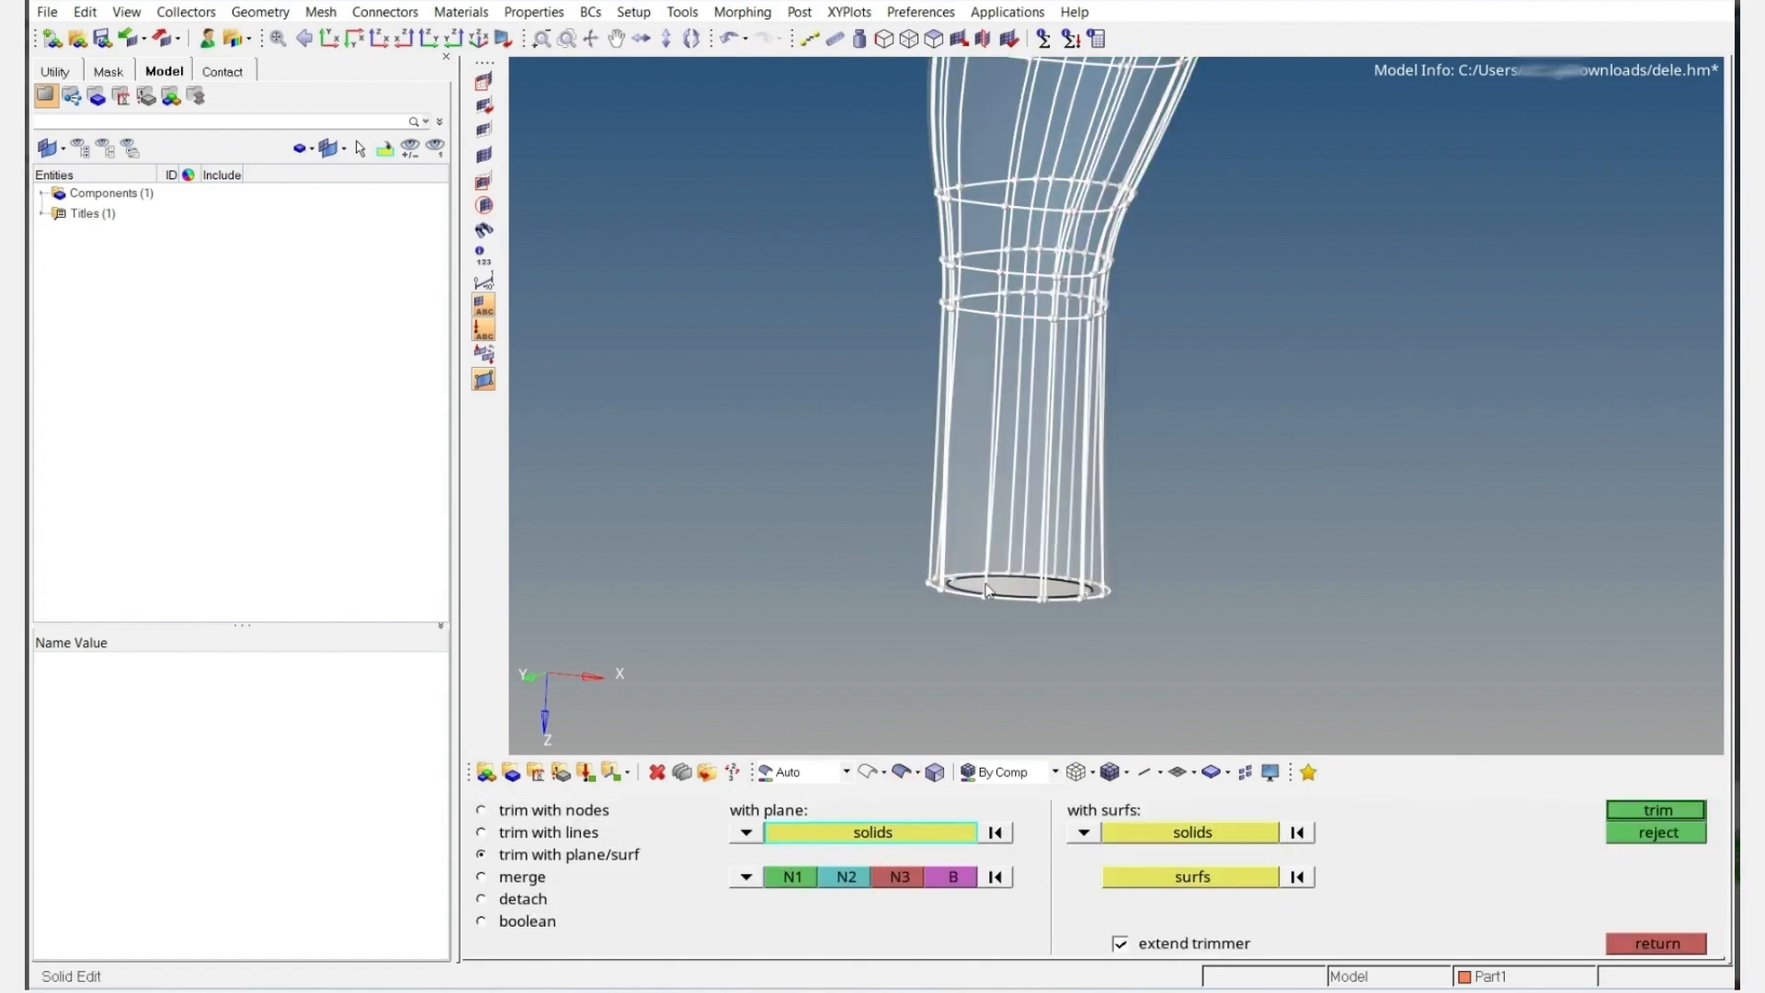
pyautogui.click(807, 879)
pyautogui.keyDown('ctrl'); pyautogui.moveTo(981, 587); pyautogui.dragTo(1008, 439); pyautogui.keyUp('ctrl')
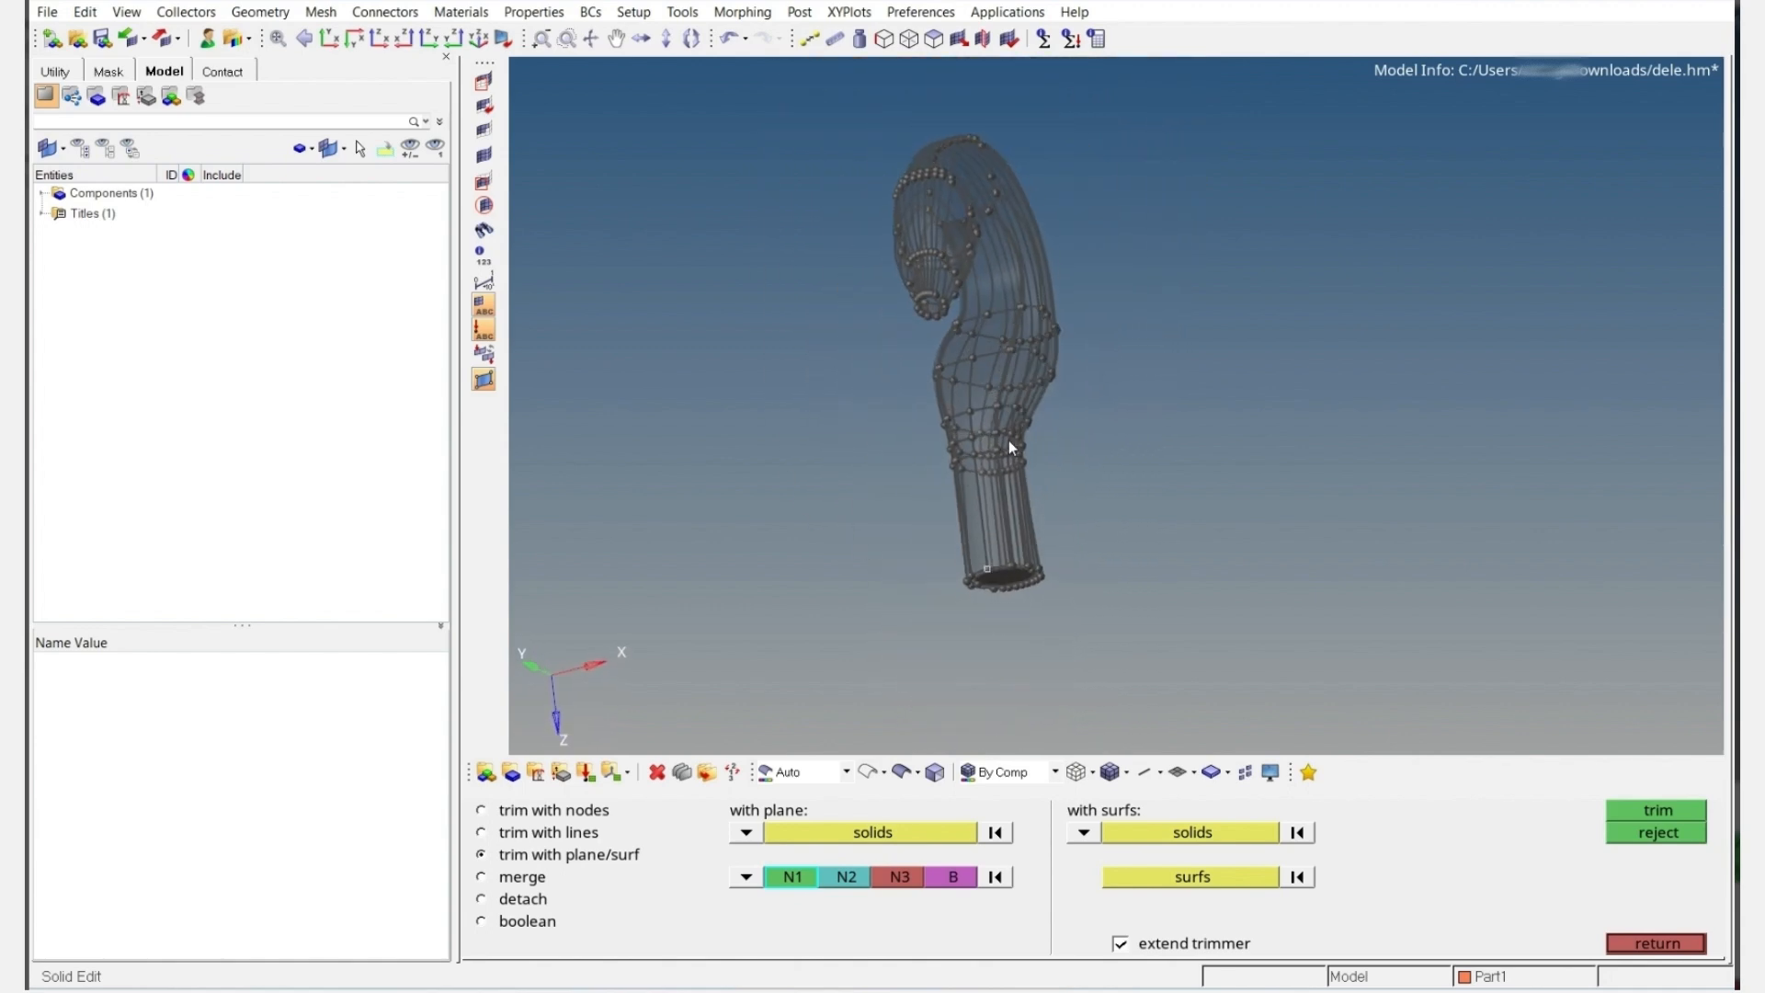
pyautogui.scroll(5, 960, 466)
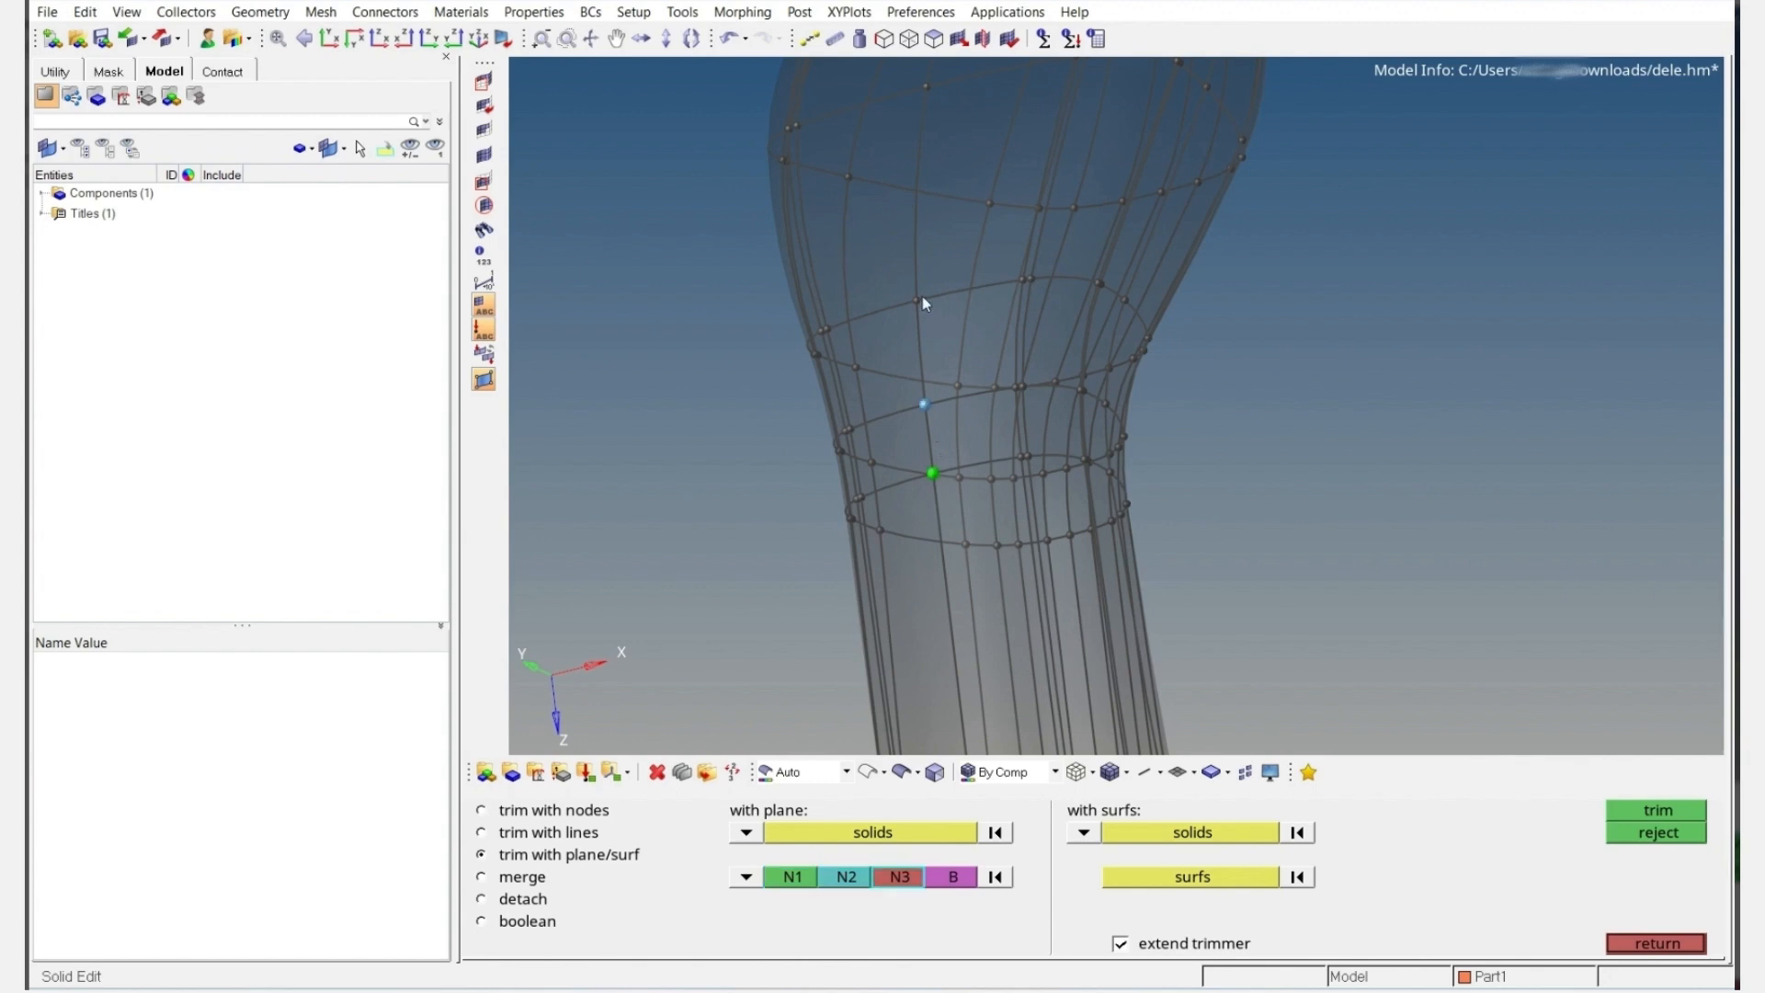
pyautogui.middleClick(891, 316)
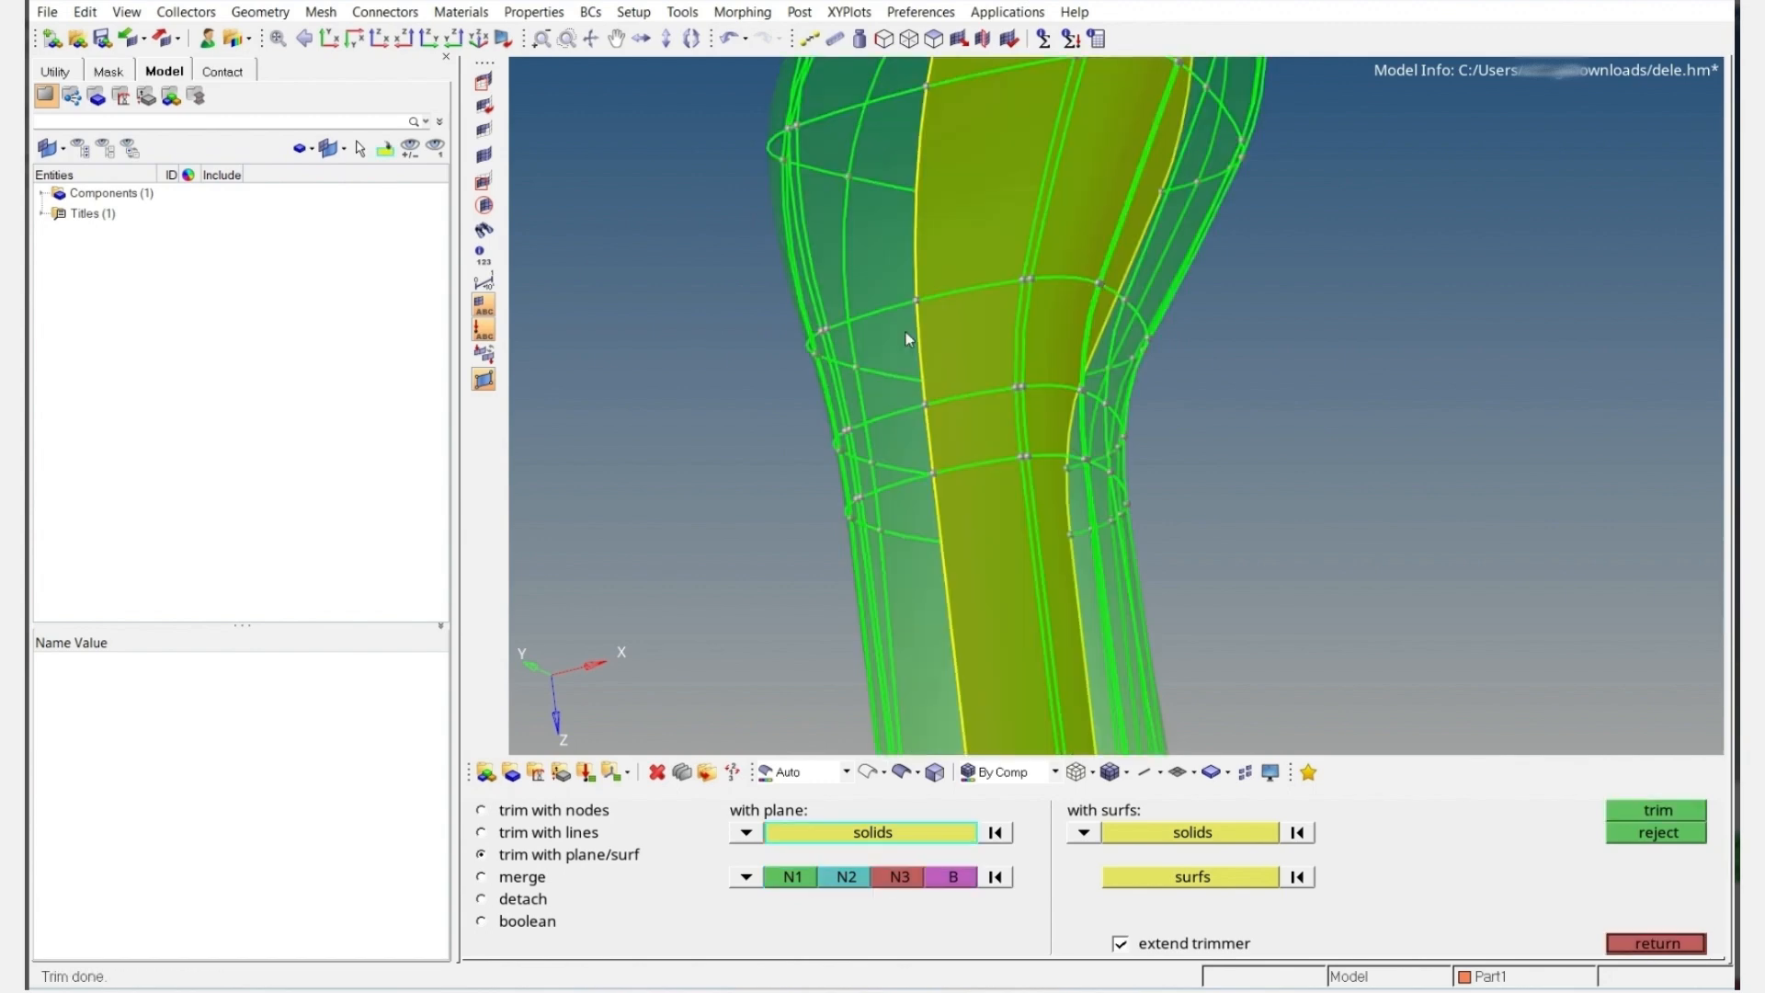
pyautogui.scroll(-5, 907, 326)
# Mask one half of the hook body and inspect the exposed flat cut face and tip of the other half
pyautogui.press('F5')
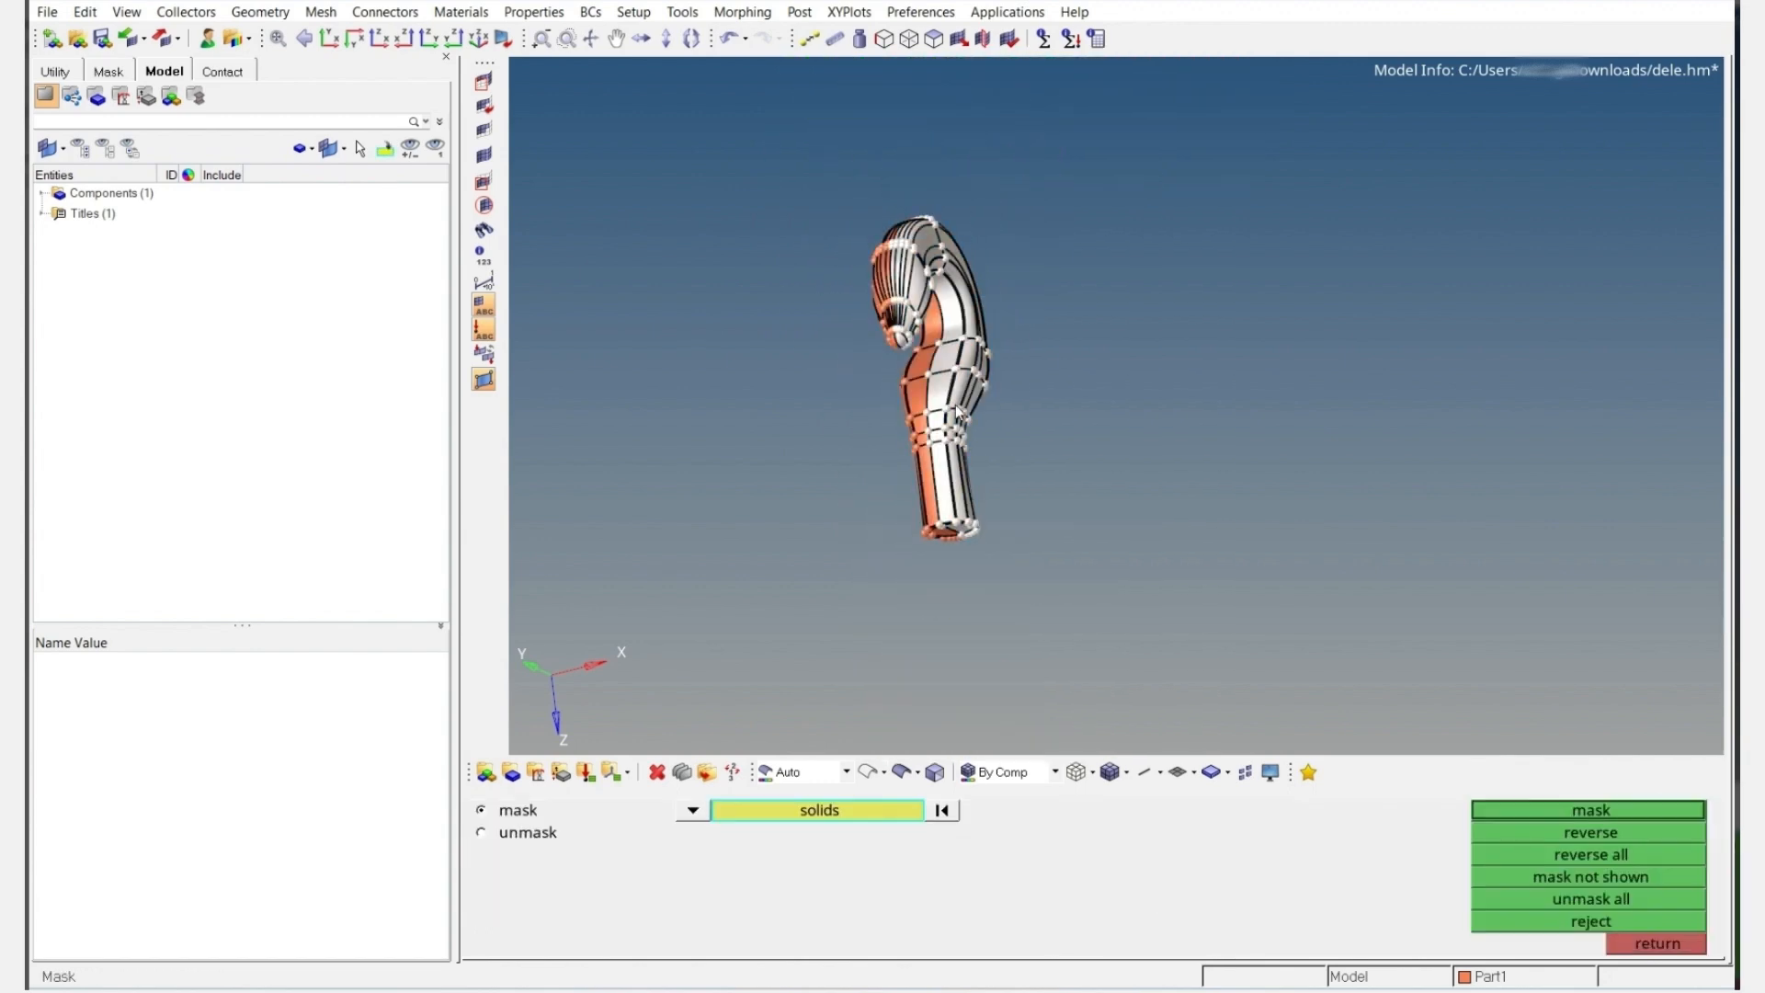
pyautogui.moveTo(943, 423)
pyautogui.keyDown('ctrl'); pyautogui.mouseDown()
pyautogui.moveTo(824, 488)
pyautogui.moveTo(895, 500)
pyautogui.moveTo(1091, 465)
pyautogui.moveTo(919, 445)
pyautogui.moveTo(940, 336)
pyautogui.moveTo(899, 347)
pyautogui.moveTo(1024, 340)
pyautogui.moveTo(1005, 264)
pyautogui.moveTo(677, 398)
pyautogui.moveTo(809, 381)
pyautogui.moveTo(783, 388)
pyautogui.mouseUp(); pyautogui.keyUp('ctrl')
pyautogui.keyDown('ctrl'); pyautogui.scroll(6, 934, 331); pyautogui.keyUp('ctrl')
pyautogui.keyDown('ctrl'); pyautogui.scroll(4, 783, 388); pyautogui.keyUp('ctrl')
pyautogui.keyDown('ctrl'); pyautogui.moveTo(908, 362); pyautogui.dragTo(891, 426, button='right'); pyautogui.keyUp('ctrl')
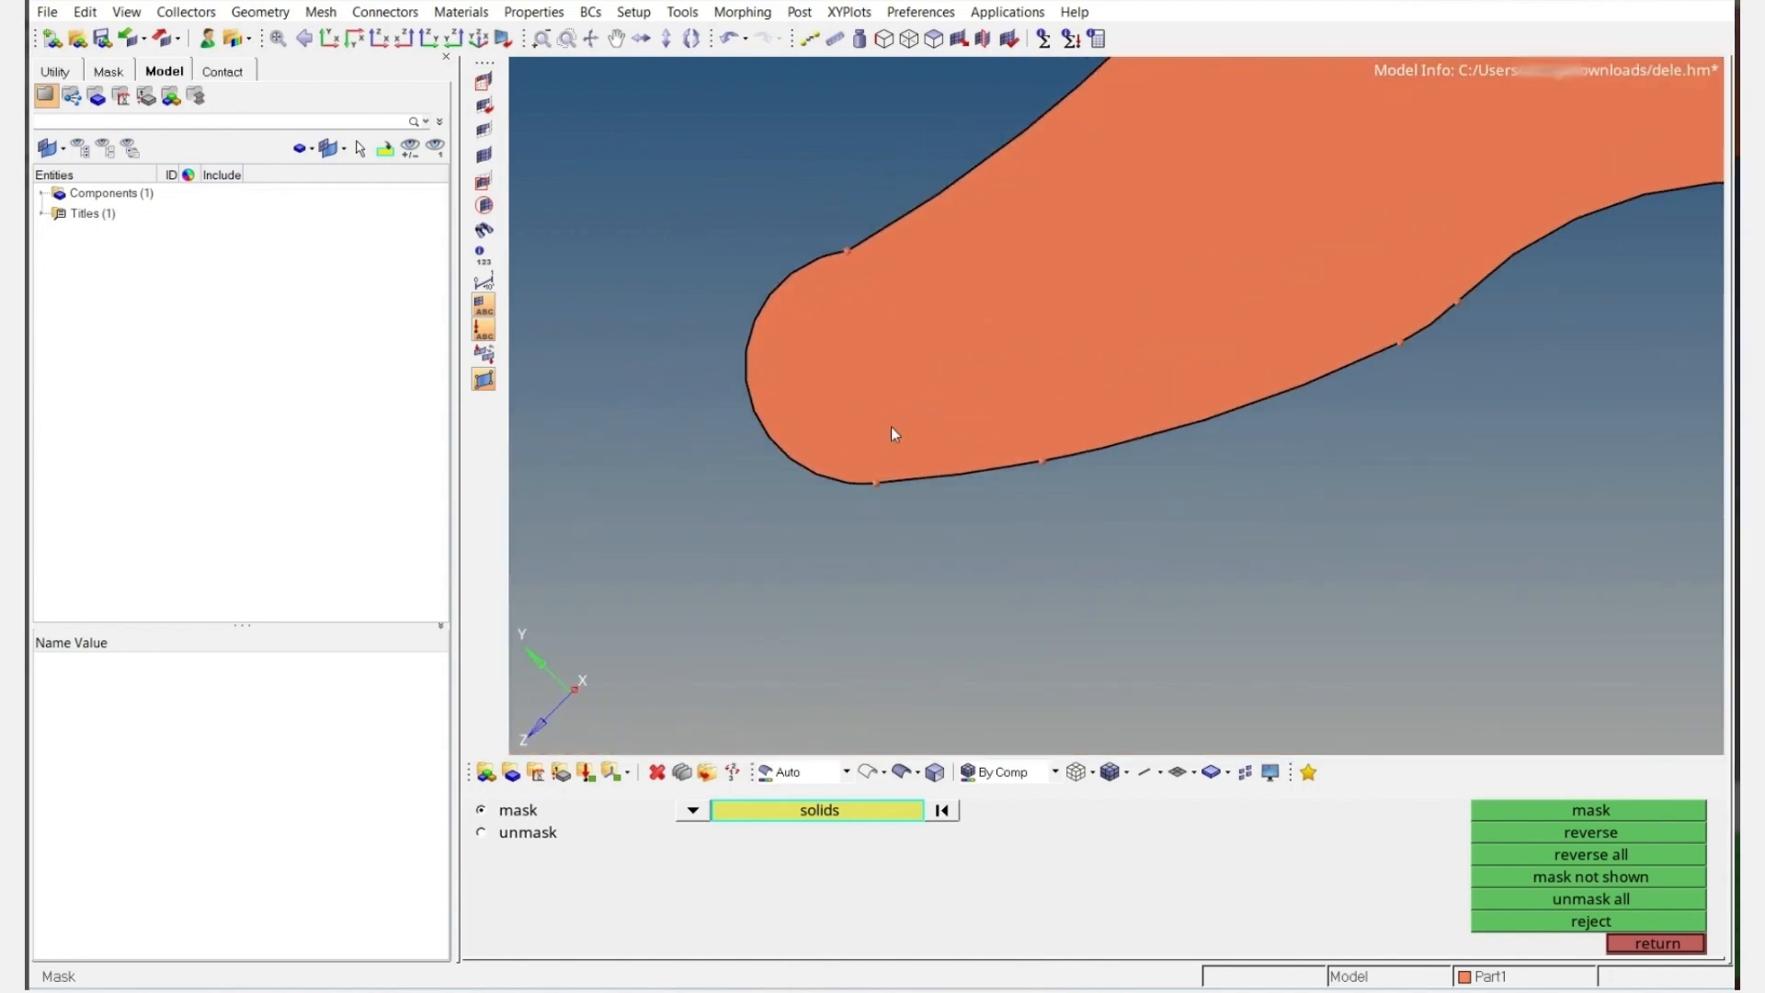
pyautogui.keyDown('ctrl'); pyautogui.scroll(-3, 891, 426); pyautogui.keyUp('ctrl')
pyautogui.keyDown('ctrl'); pyautogui.scroll(-1, 891, 426); pyautogui.keyUp('ctrl')
pyautogui.keyDown('ctrl'); pyautogui.moveTo(891, 399); pyautogui.dragTo(981, 497); pyautogui.keyUp('ctrl')
pyautogui.keyDown('ctrl'); pyautogui.scroll(-5, 997, 477); pyautogui.keyUp('ctrl')
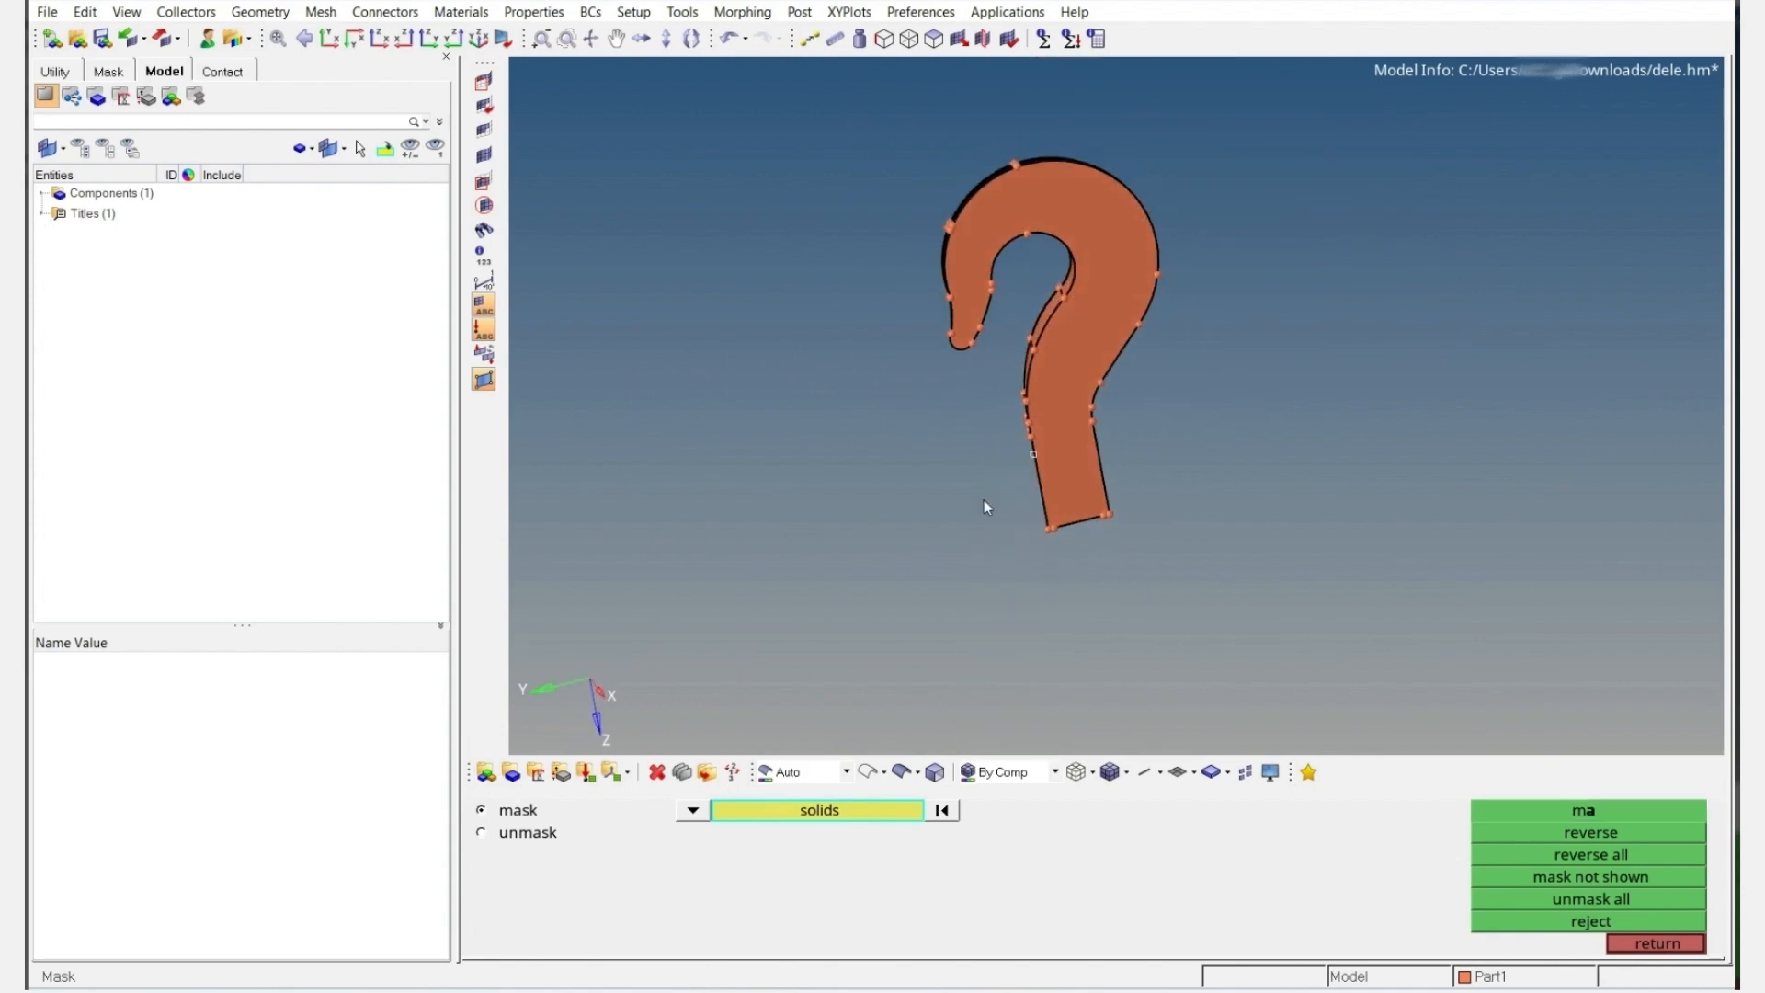
# Try to split the flat cut face across the hook tip between its two edge points, and reject the split
pyautogui.keyDown('ctrl'); pyautogui.scroll(3, 1067, 366); pyautogui.keyUp('ctrl')
pyautogui.keyDown('ctrl'); pyautogui.moveTo(1067, 366); pyautogui.dragTo(1068, 483, button='right'); pyautogui.keyUp('ctrl')
pyautogui.keyDown('ctrl'); pyautogui.scroll(5, 934, 455); pyautogui.keyUp('ctrl')
pyautogui.keyDown('ctrl'); pyautogui.moveTo(757, 441); pyautogui.dragTo(704, 495); pyautogui.keyUp('ctrl')
pyautogui.keyDown('ctrl'); pyautogui.moveTo(736, 411); pyautogui.dragTo(803, 465); pyautogui.keyUp('ctrl')
pyautogui.press('F11')
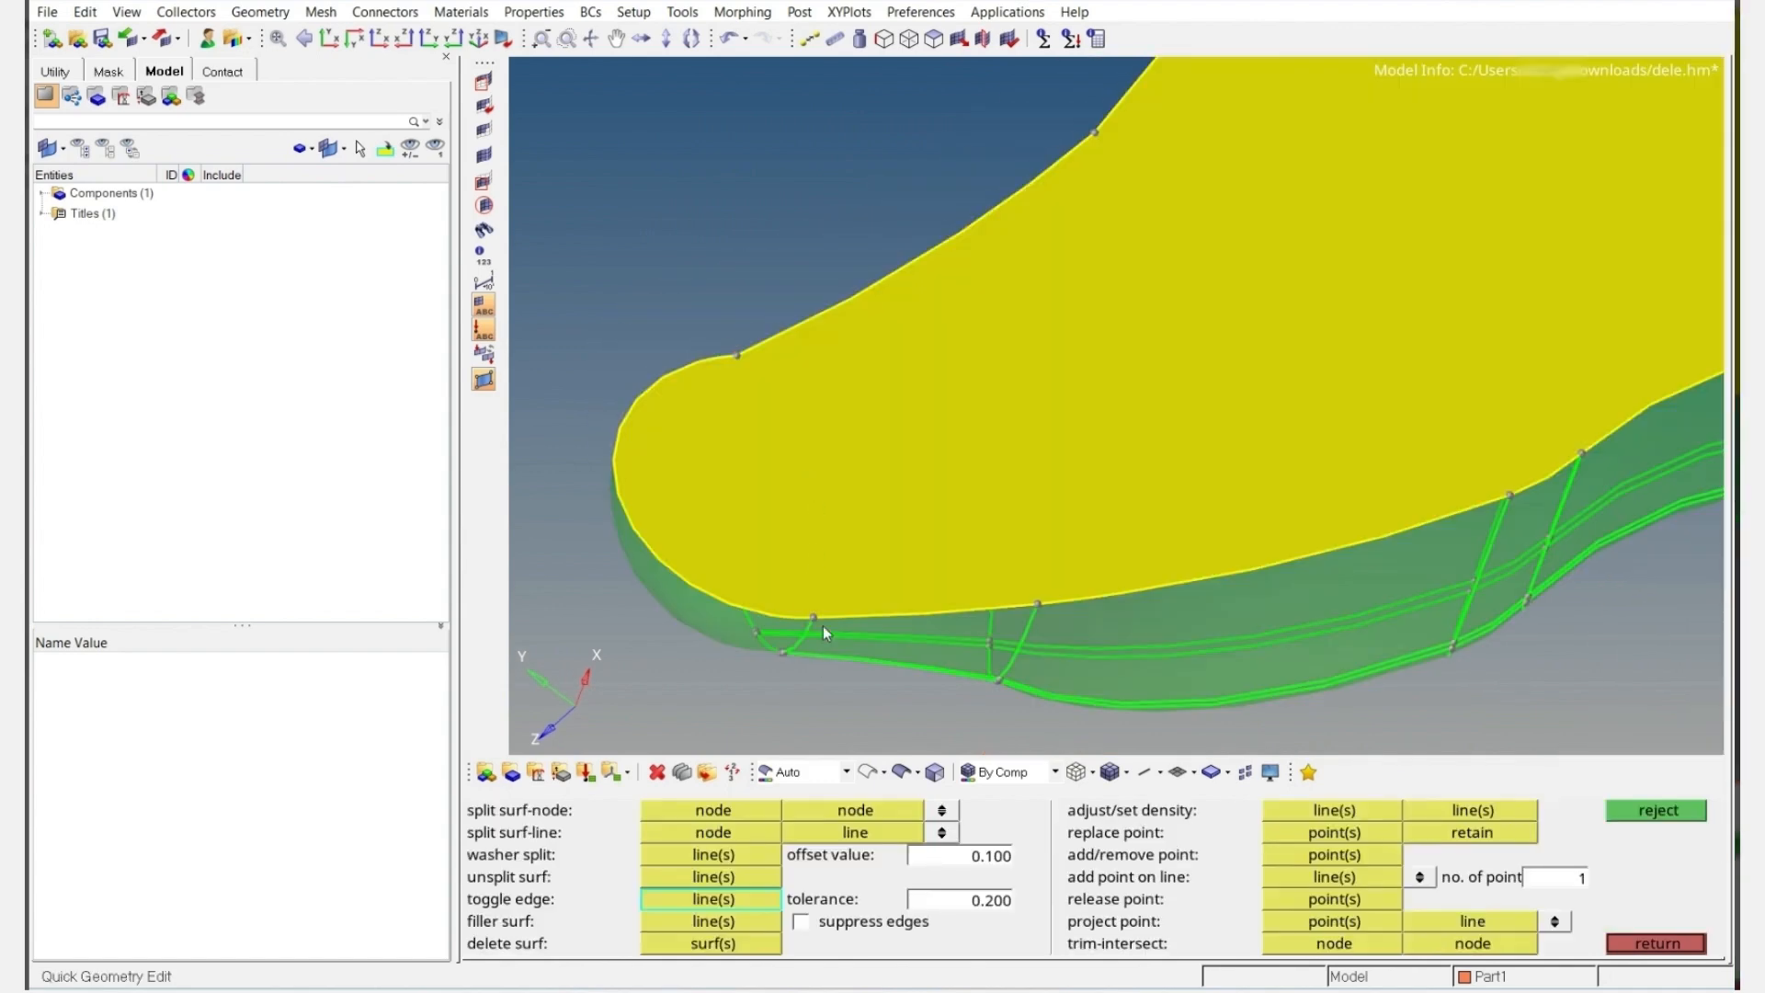
pyautogui.click(763, 806)
pyautogui.click(817, 618)
pyautogui.click(741, 356)
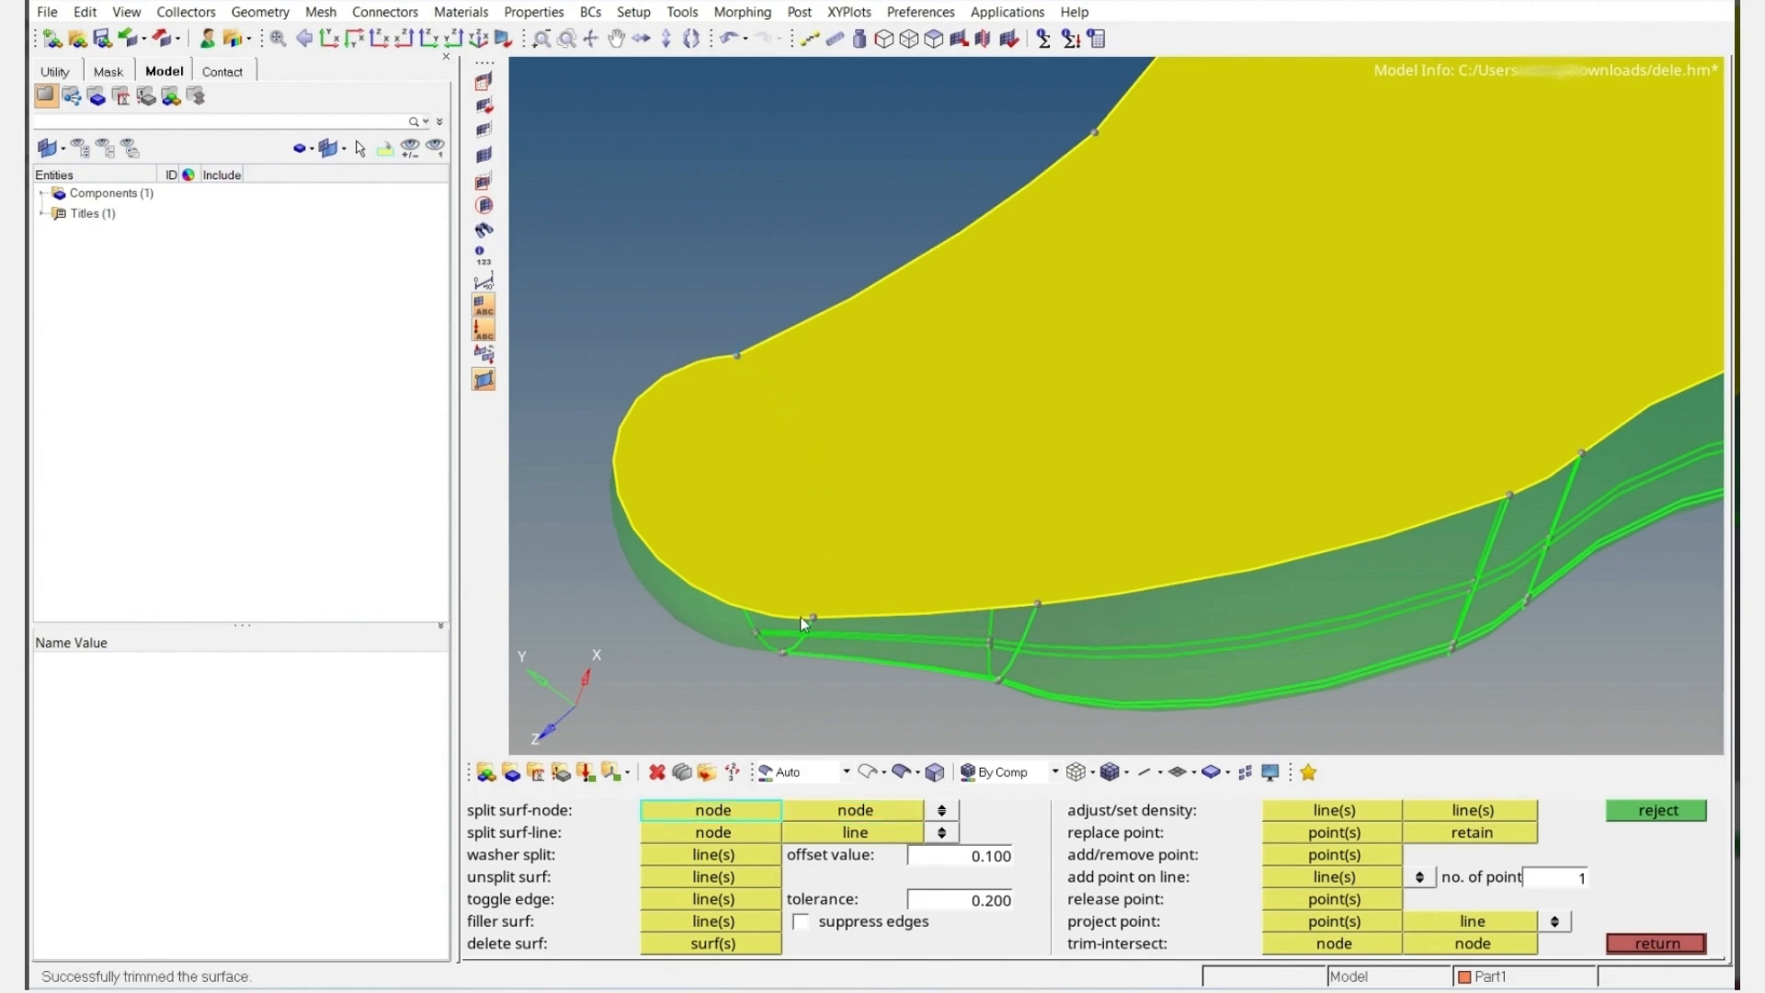
pyautogui.click(796, 488)
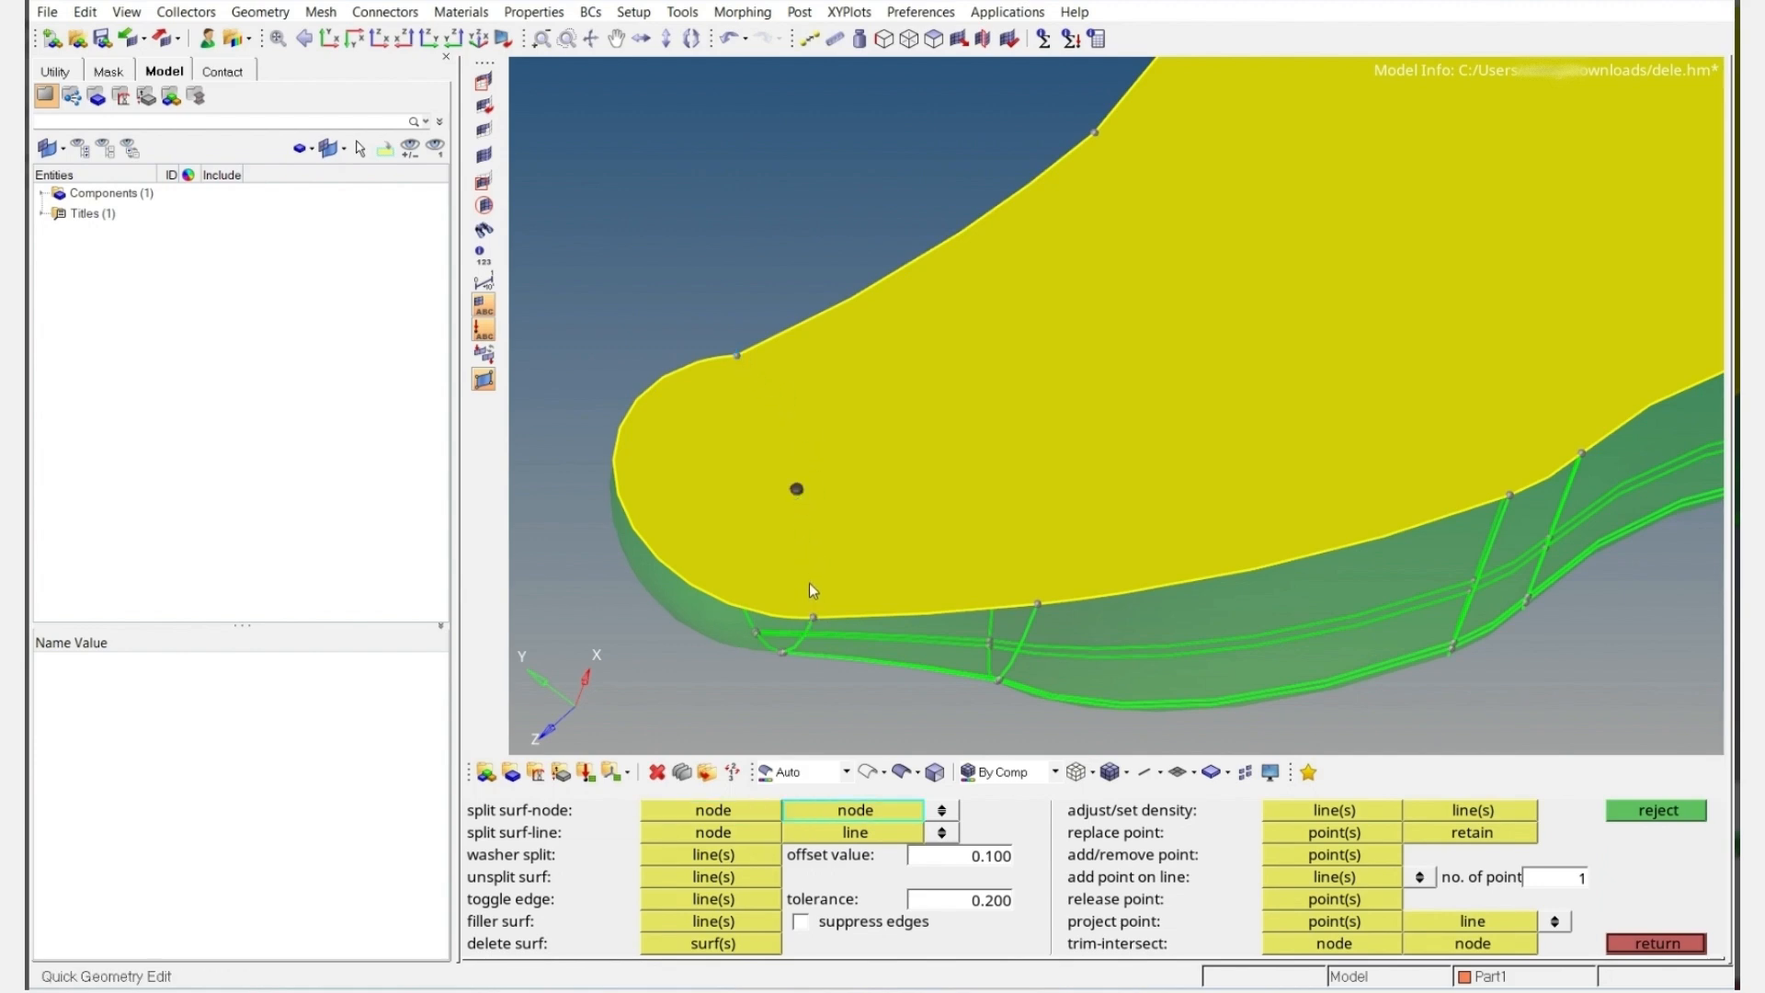
pyautogui.rightClick(817, 569)
pyautogui.click(817, 617)
pyautogui.click(737, 356)
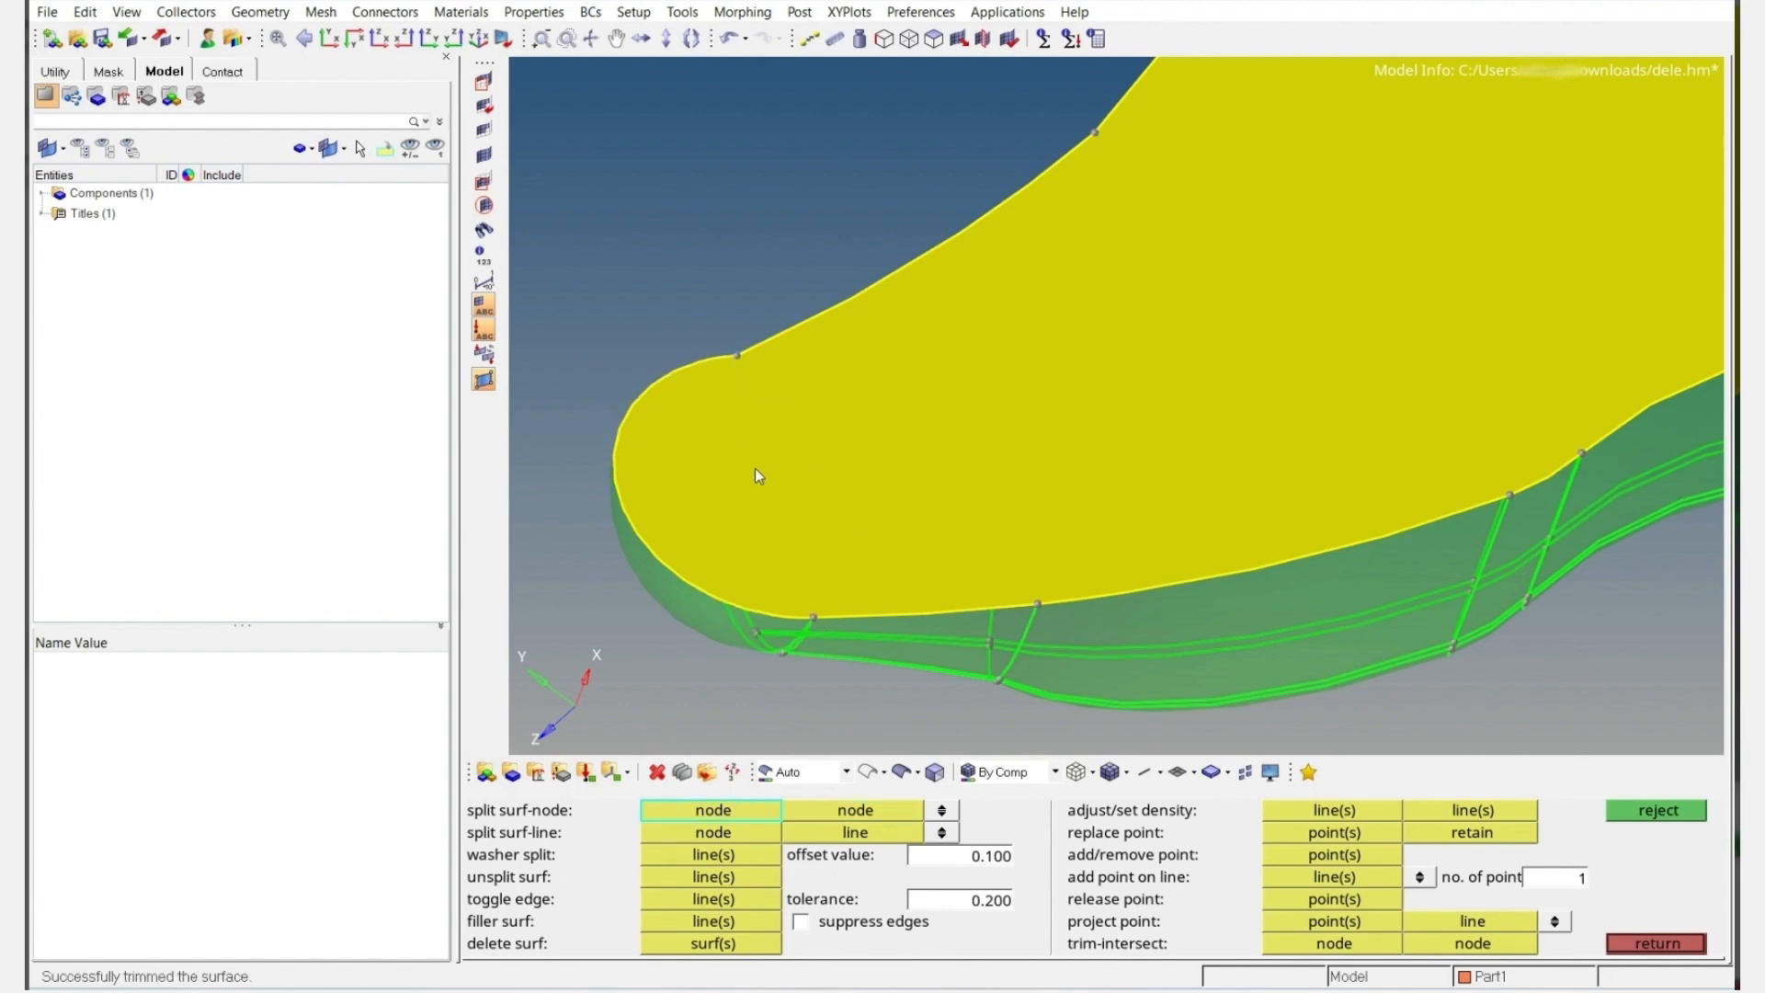
pyautogui.scroll(-3, 759, 467)
pyautogui.click(1634, 810)
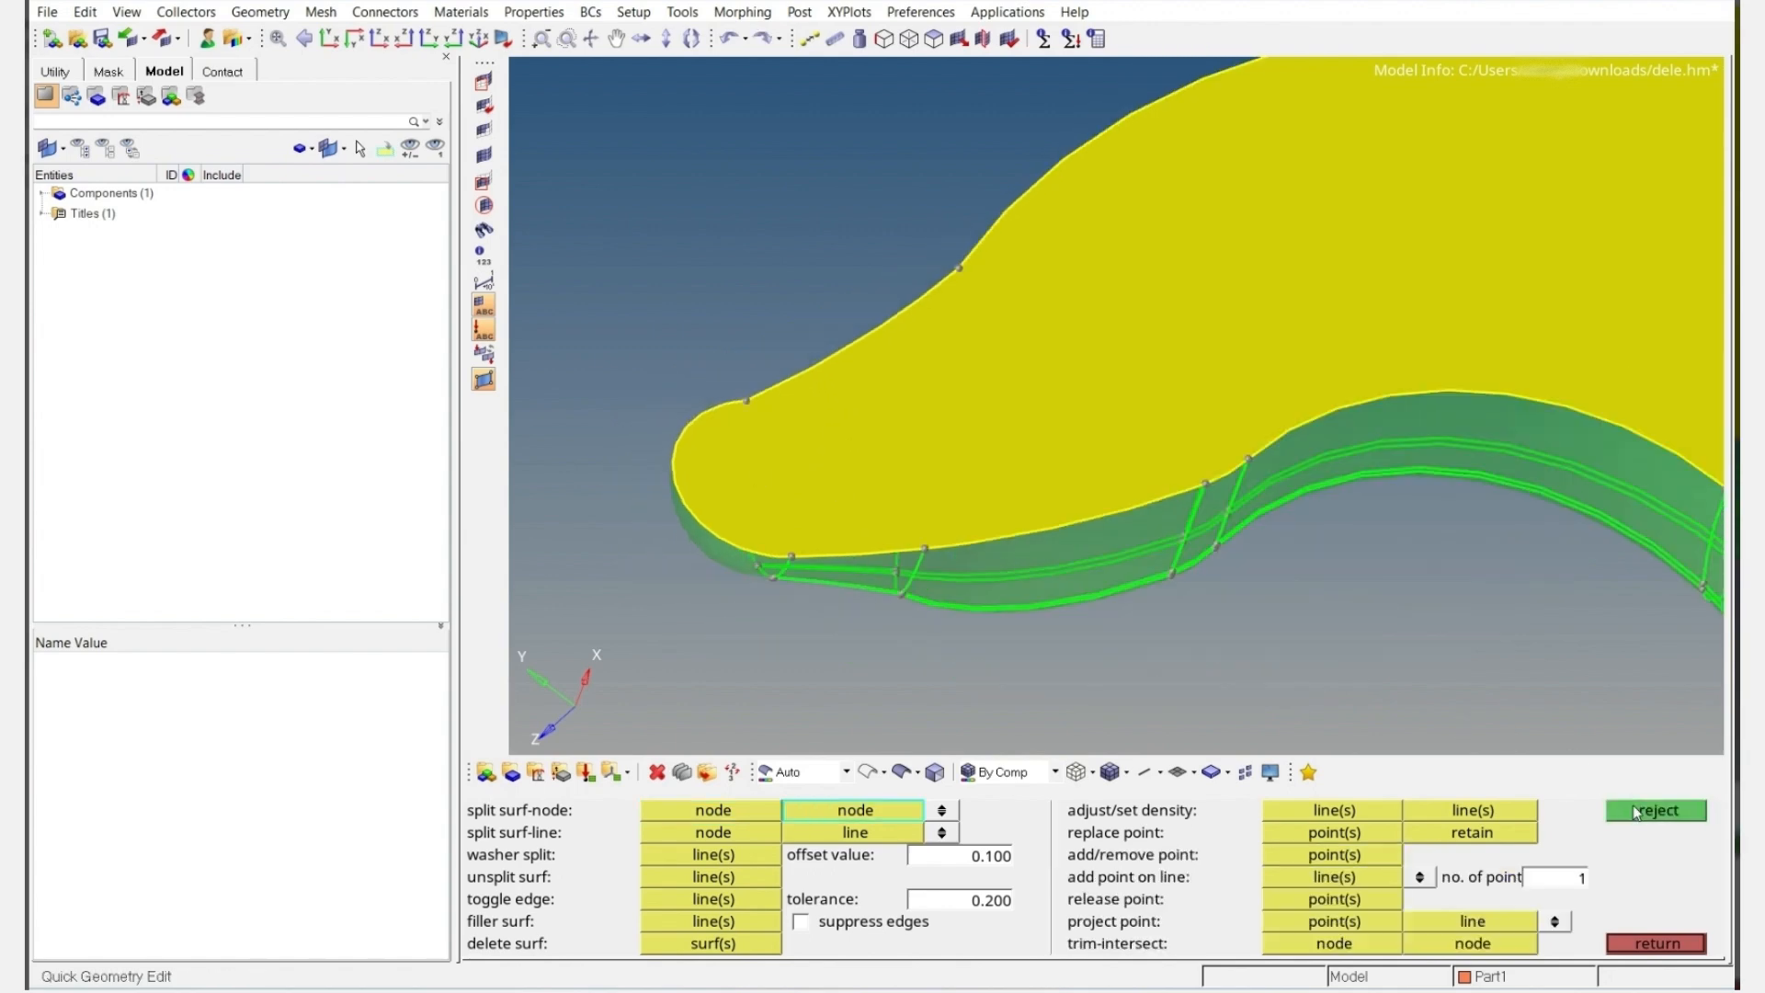
pyautogui.click(745, 39)
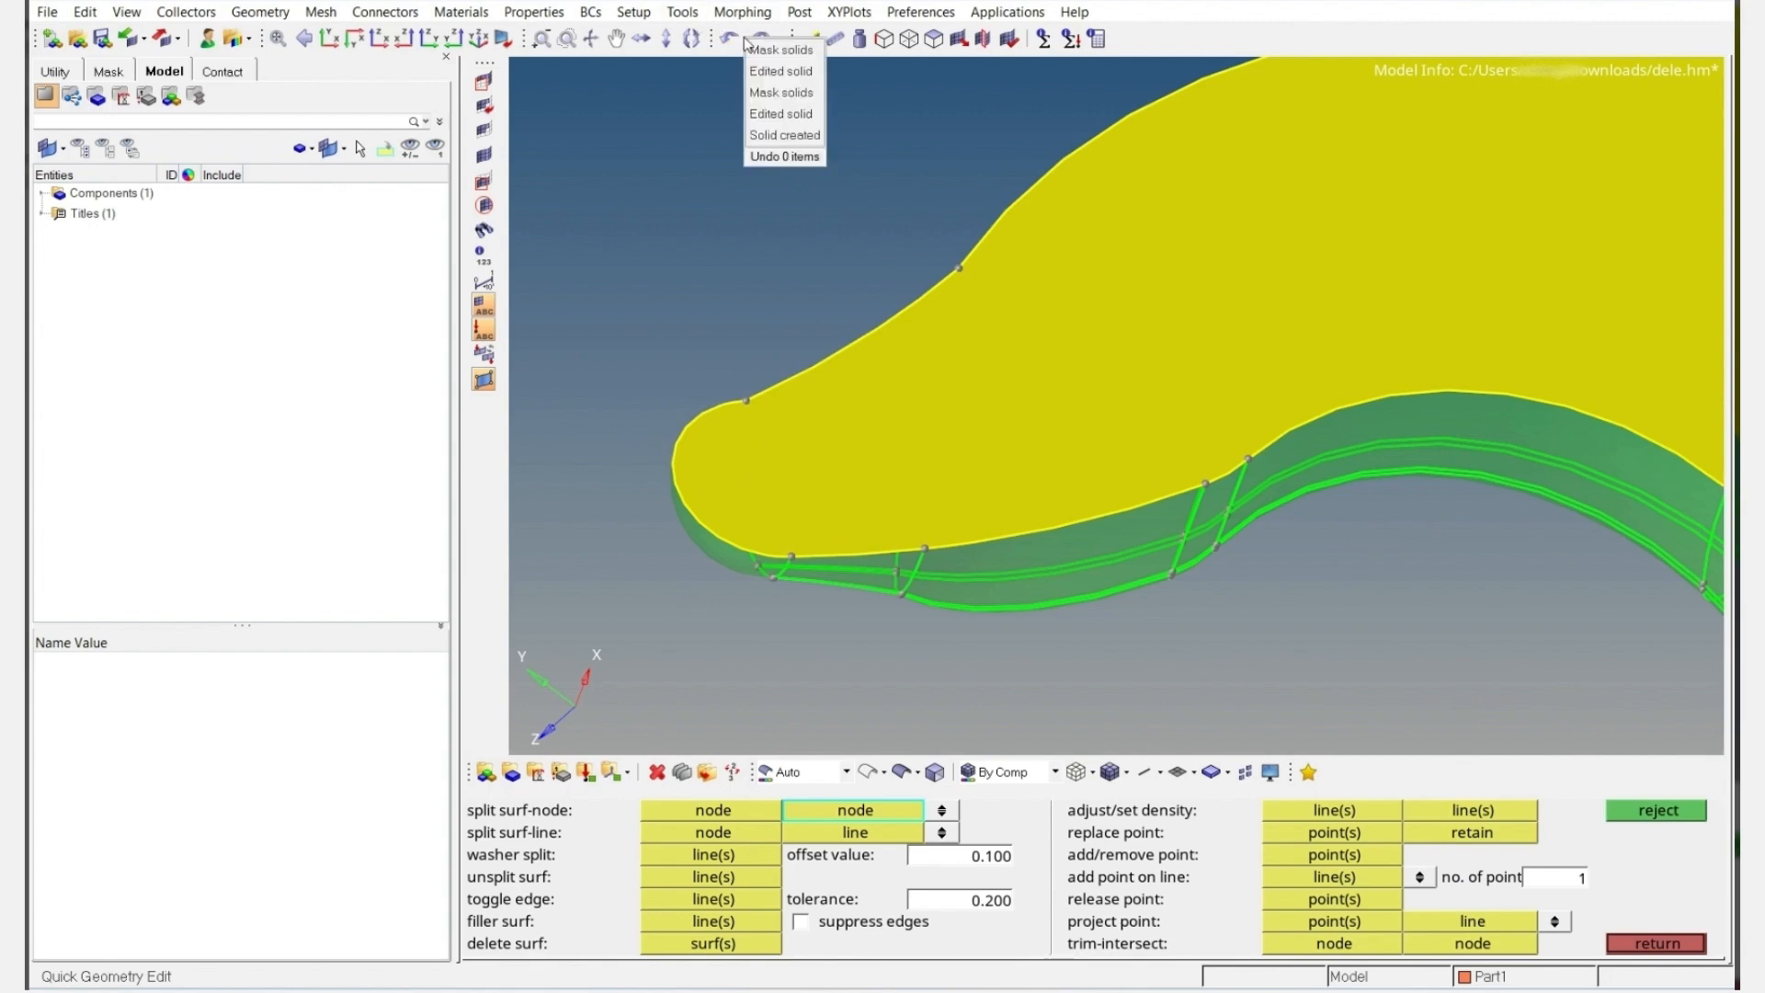
pyautogui.click(696, 160)
# Trim the half hook solid with a plane through nodes on the edge where the rounded tip begins
pyautogui.keyDown('ctrl'); pyautogui.moveTo(752, 568); pyautogui.dragTo(858, 540, button='right'); pyautogui.keyUp('ctrl')
pyautogui.keyDown('ctrl'); pyautogui.scroll(4, 869, 537); pyautogui.keyUp('ctrl')
pyautogui.keyDown('ctrl'); pyautogui.moveTo(916, 515); pyautogui.dragTo(969, 414); pyautogui.keyUp('ctrl')
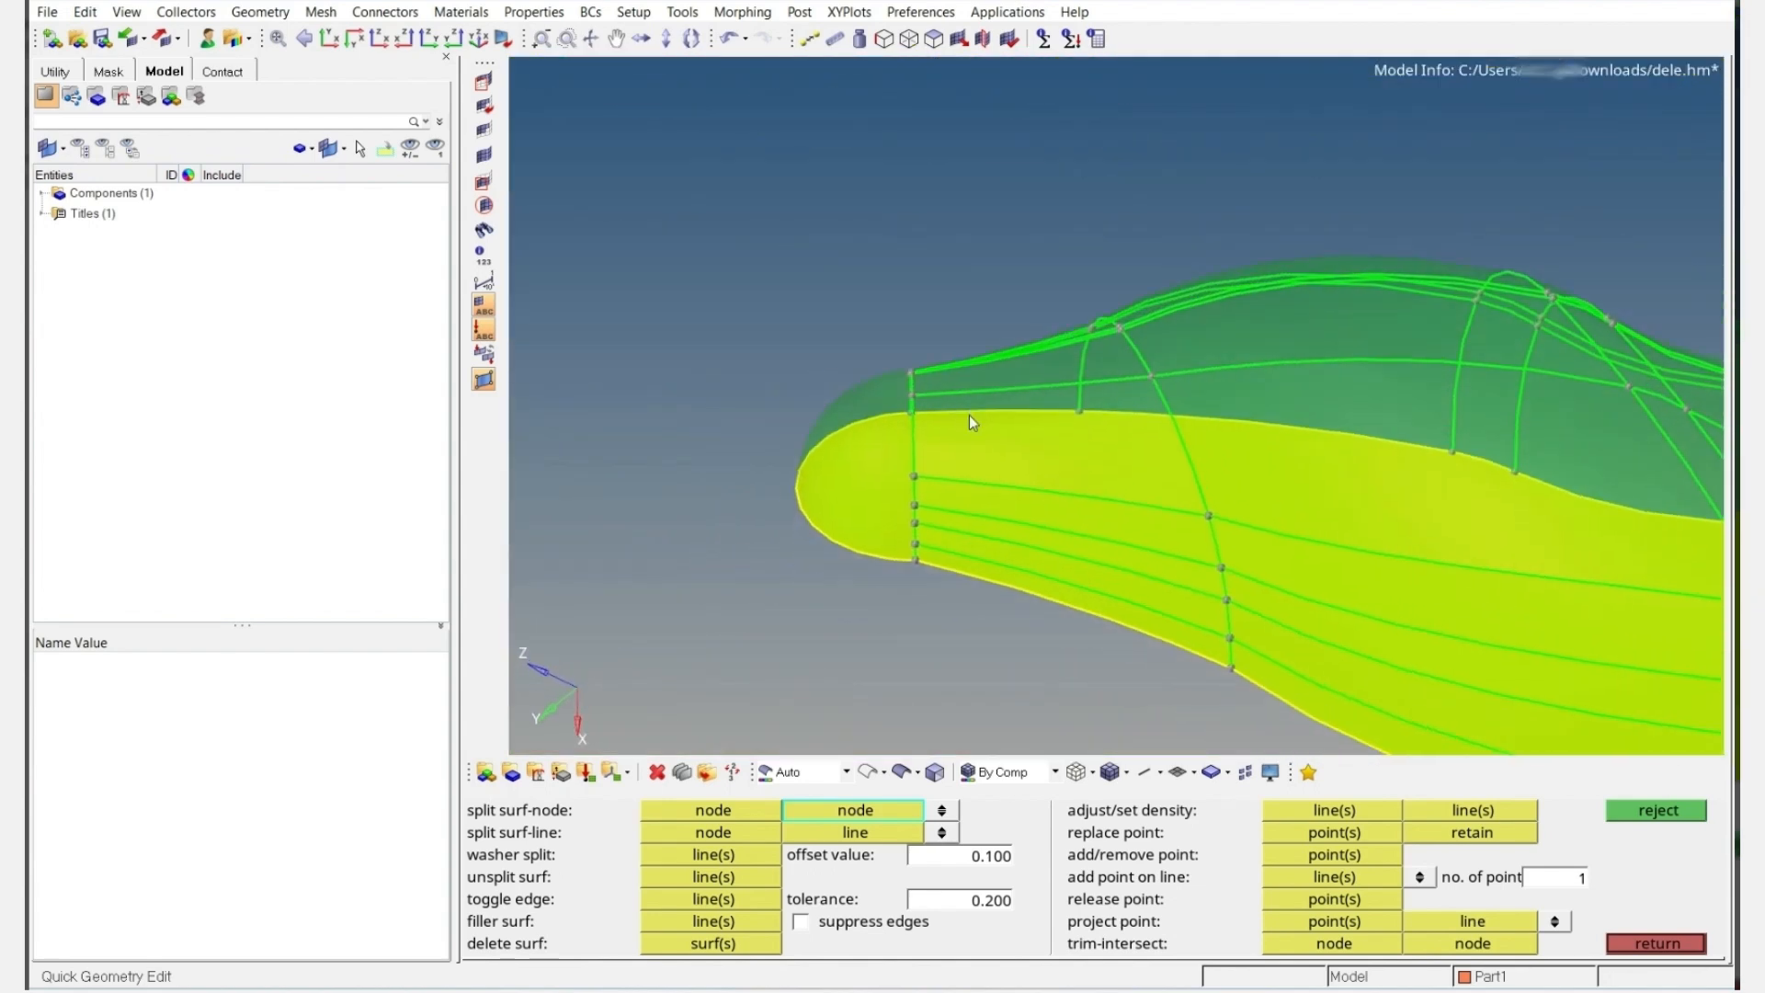
pyautogui.press('F5')
pyautogui.press('Escape')
pyautogui.click(1195, 836)
pyautogui.click(981, 514)
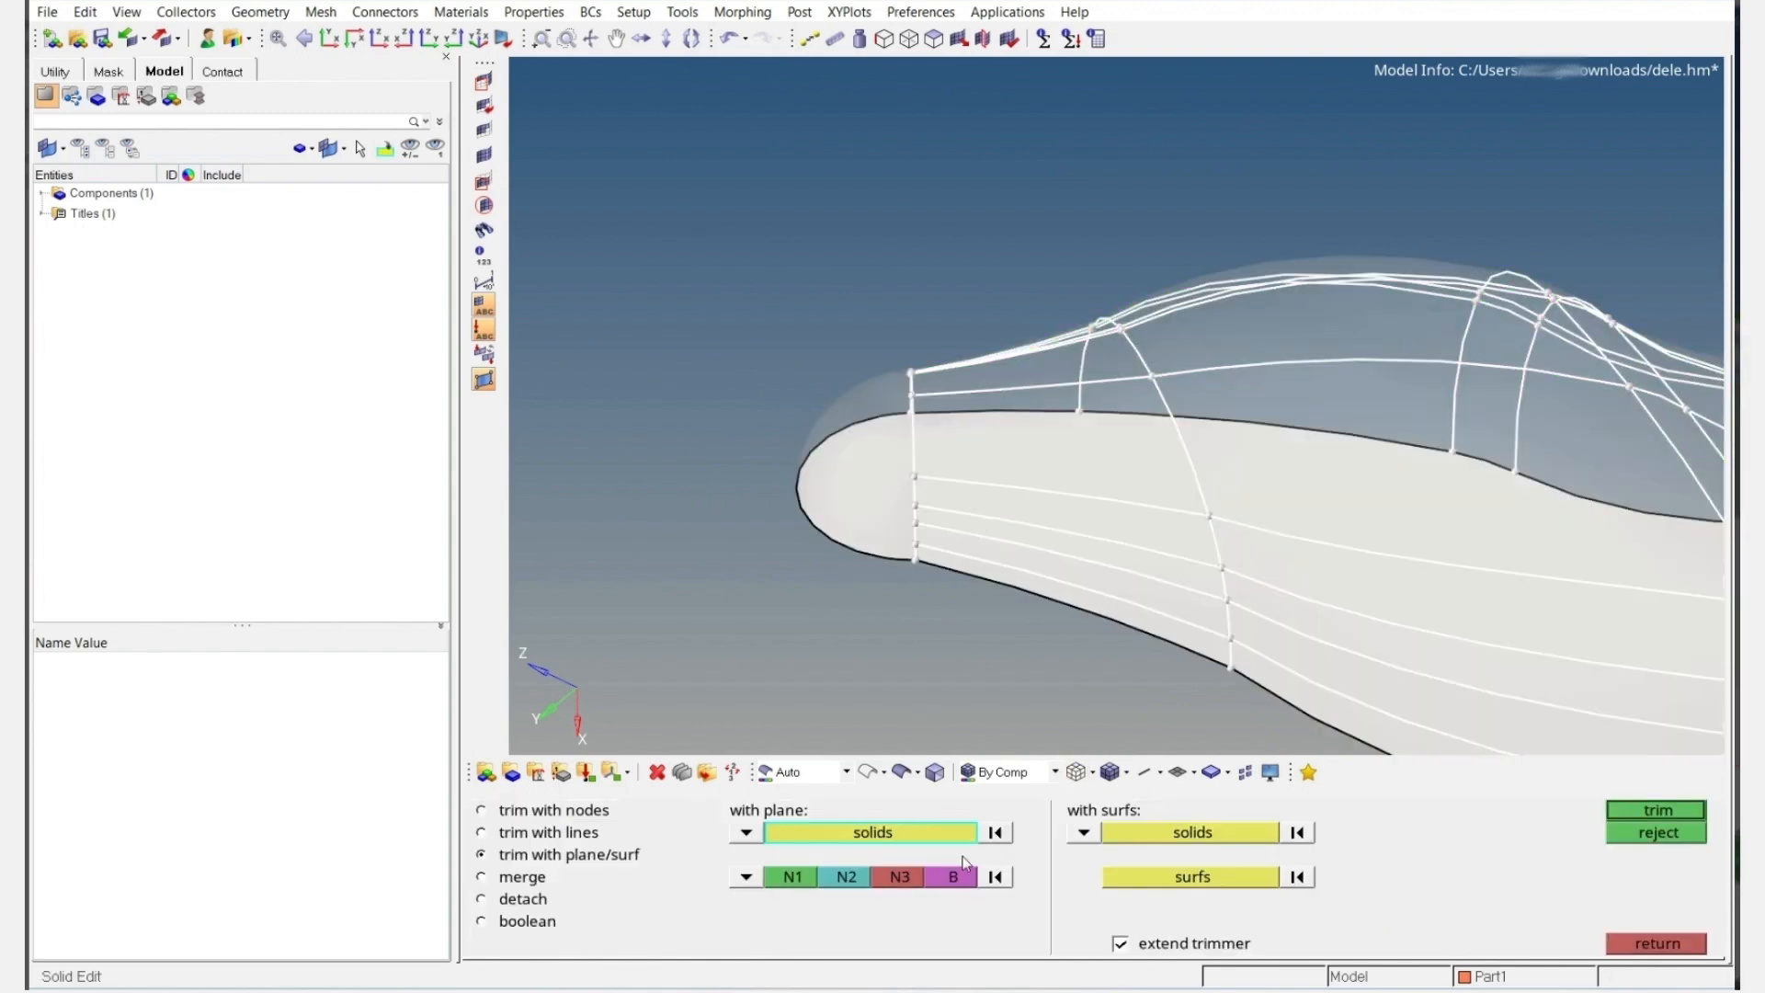
pyautogui.click(792, 880)
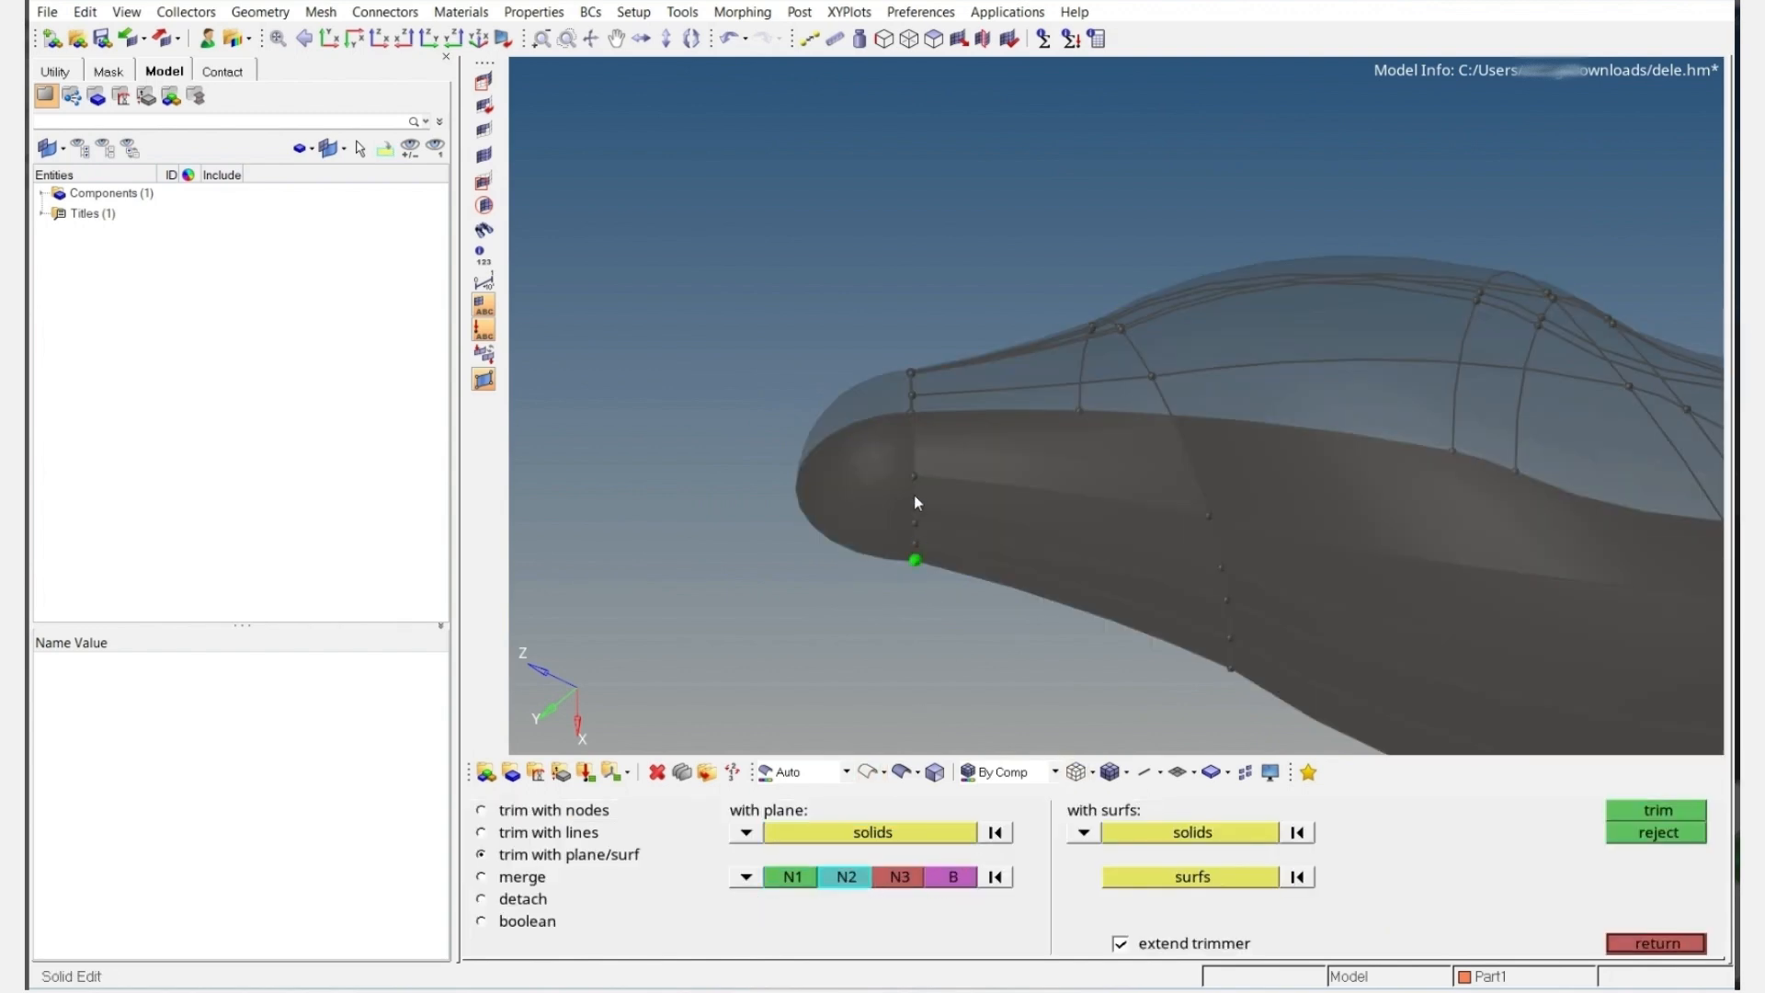
pyautogui.click(913, 401)
pyautogui.middleClick(953, 408)
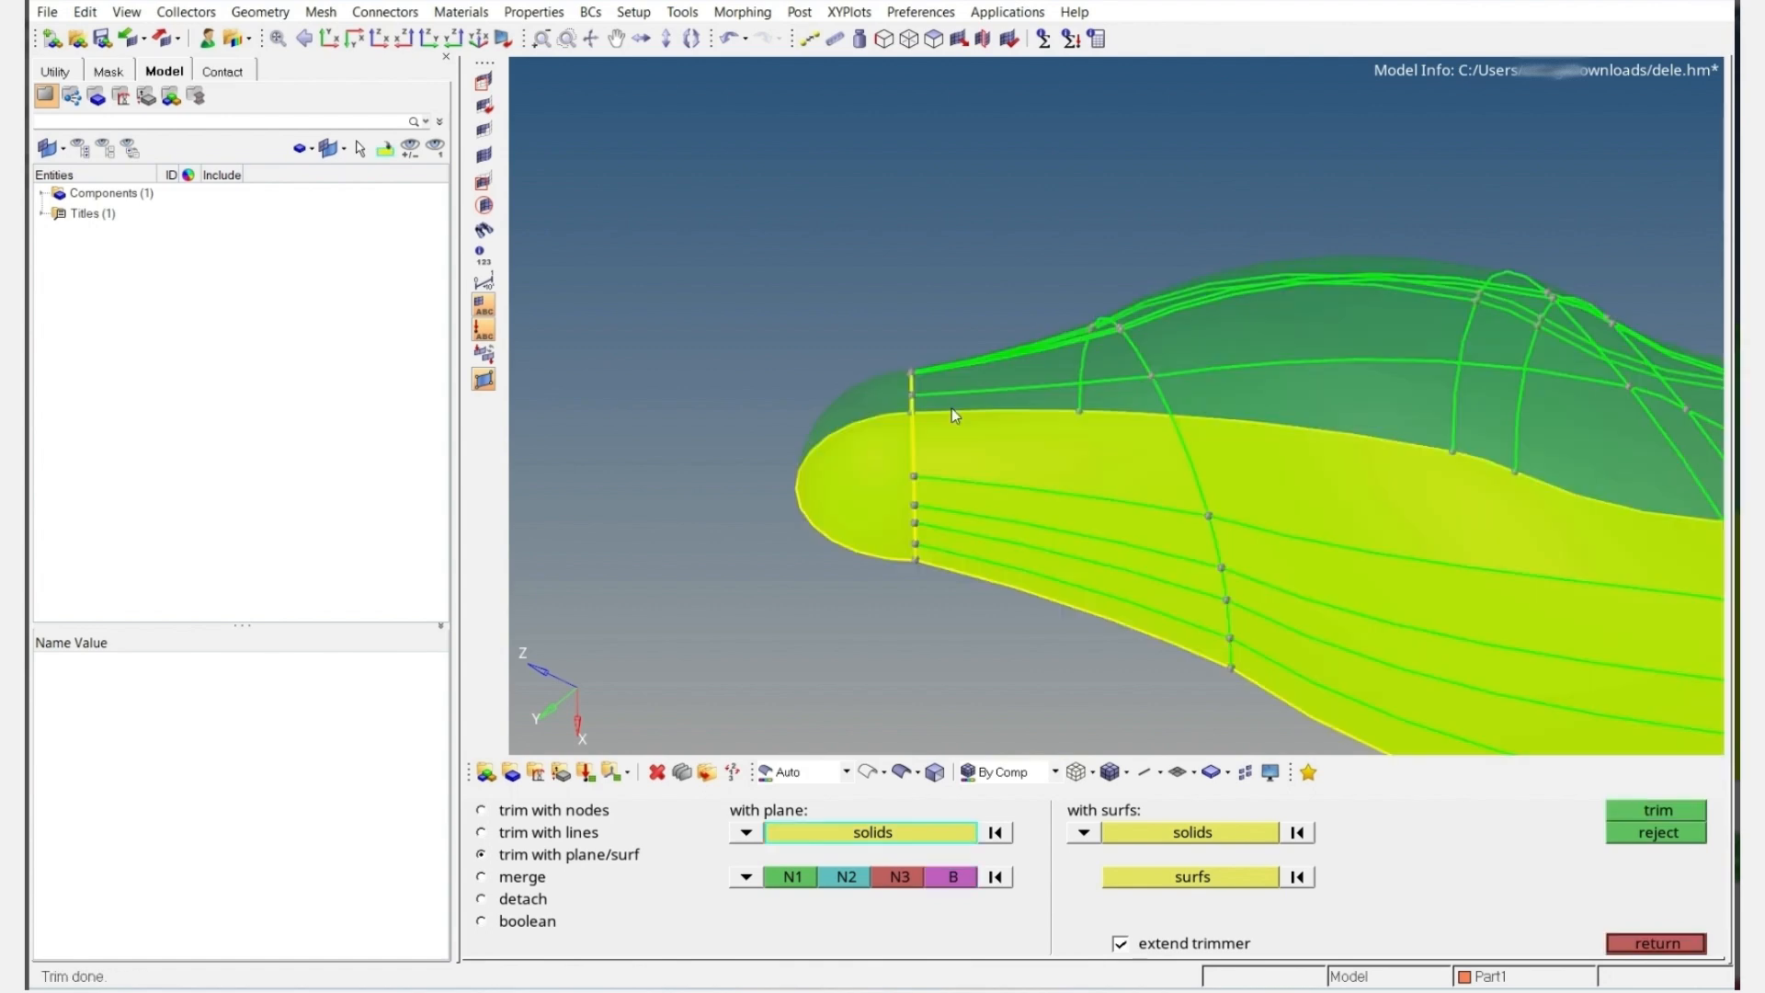
# Mask the rounded tip solid to check the cut behind it, and undo the masking
pyautogui.moveTo(926, 466)
pyautogui.keyDown('ctrl'); pyautogui.mouseDown()
pyautogui.moveTo(1100, 455)
pyautogui.moveTo(980, 485)
pyautogui.moveTo(1115, 433)
pyautogui.moveTo(981, 443)
pyautogui.moveTo(1016, 471)
pyautogui.mouseUp(); pyautogui.keyUp('ctrl')
pyautogui.press('Escape')
pyautogui.press('F5')
pyautogui.click(896, 480)
pyautogui.middleClick(993, 465)
pyautogui.hotkey('ctrl', 'z')
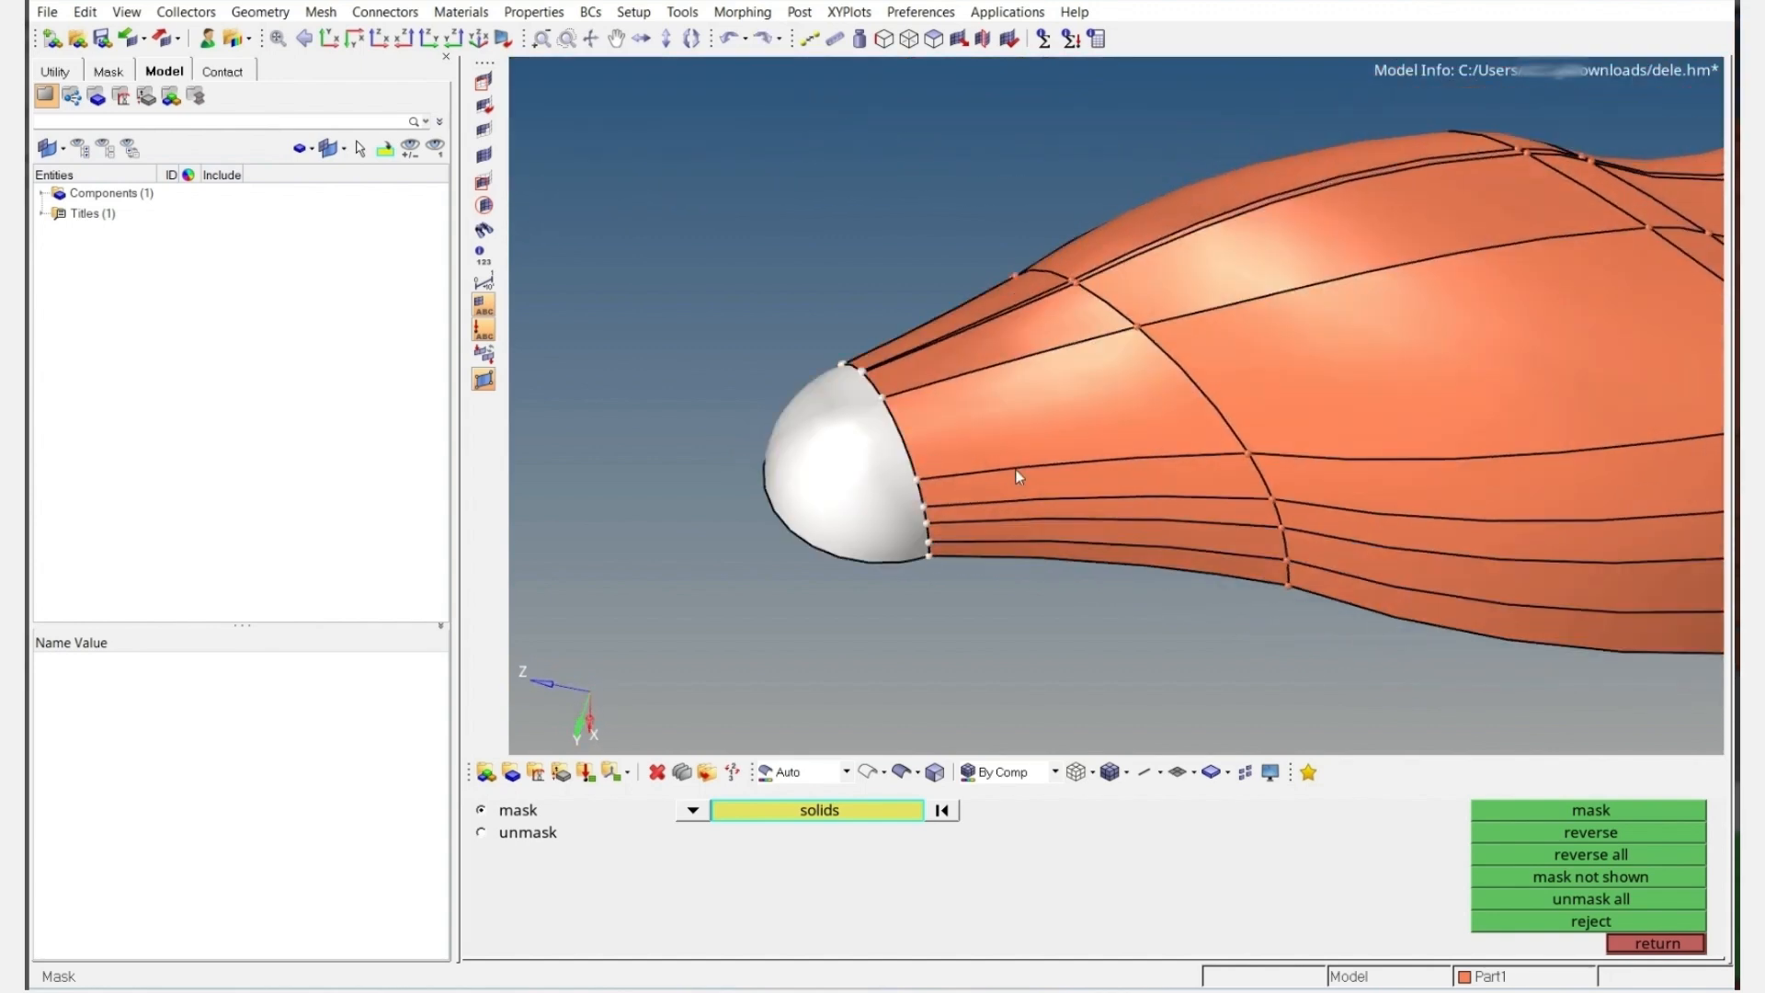
pyautogui.keyDown('ctrl'); pyautogui.scroll(-4, 1015, 470); pyautogui.keyUp('ctrl')
pyautogui.press('Escape')
# Examine the closely spaced lengthwise edges along the hook's shank, its end face and the neck bend
pyautogui.keyDown('ctrl'); pyautogui.scroll(-5, 1017, 475); pyautogui.keyUp('ctrl')
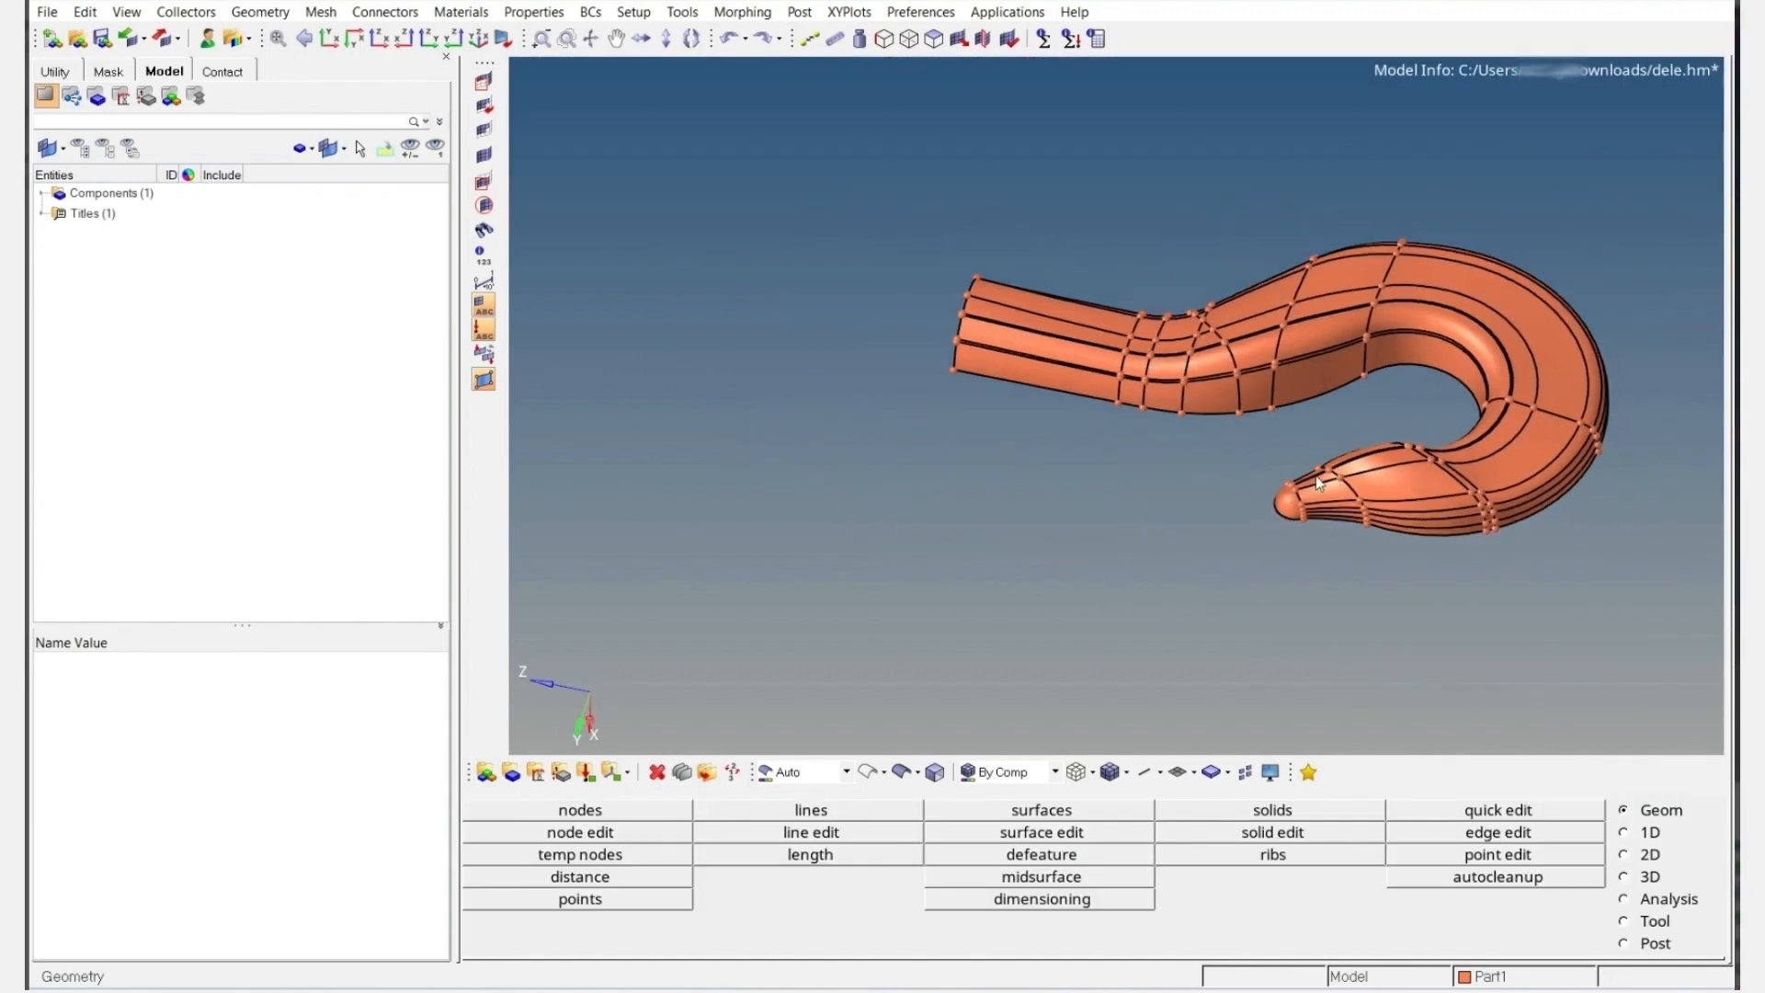
pyautogui.keyDown('ctrl'); pyautogui.moveTo(1127, 364); pyautogui.dragTo(1149, 244); pyautogui.keyUp('ctrl')
pyautogui.keyDown('ctrl'); pyautogui.scroll(5, 1122, 344); pyautogui.keyUp('ctrl')
pyautogui.keyDown('ctrl'); pyautogui.scroll(-3, 1123, 344); pyautogui.keyUp('ctrl')
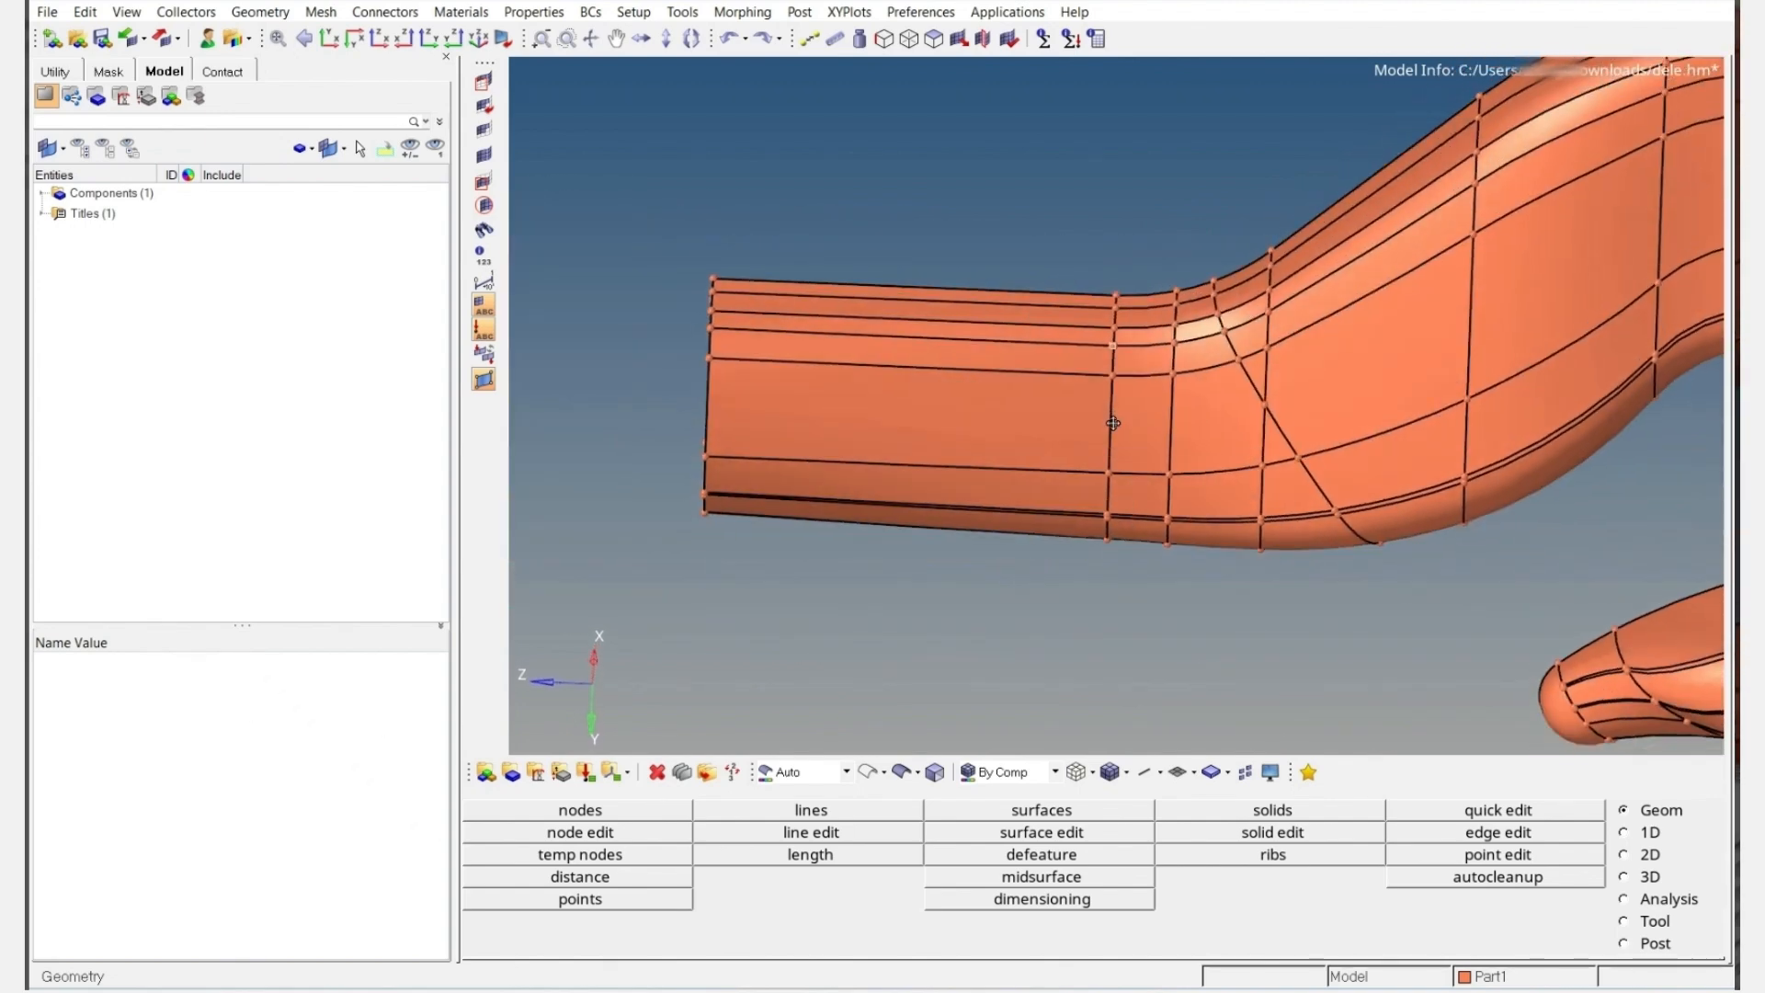
pyautogui.moveTo(1117, 478)
pyautogui.keyDown('ctrl'); pyautogui.mouseDown()
pyautogui.moveTo(1195, 481)
pyautogui.moveTo(1091, 496)
pyautogui.mouseUp(); pyautogui.keyUp('ctrl')
pyautogui.keyDown('ctrl'); pyautogui.moveTo(1091, 497); pyautogui.dragTo(1006, 468, button='right'); pyautogui.keyUp('ctrl')
pyautogui.keyDown('ctrl'); pyautogui.scroll(-3, 1006, 469); pyautogui.keyUp('ctrl')
pyautogui.keyDown('ctrl'); pyautogui.scroll(3, 1007, 474); pyautogui.keyUp('ctrl')
pyautogui.keyDown('ctrl'); pyautogui.moveTo(1001, 483); pyautogui.dragTo(1061, 474); pyautogui.keyUp('ctrl')
pyautogui.keyDown('ctrl'); pyautogui.moveTo(1061, 474); pyautogui.dragTo(1269, 405, button='right'); pyautogui.keyUp('ctrl')
pyautogui.keyDown('ctrl'); pyautogui.scroll(3, 1232, 428); pyautogui.keyUp('ctrl')
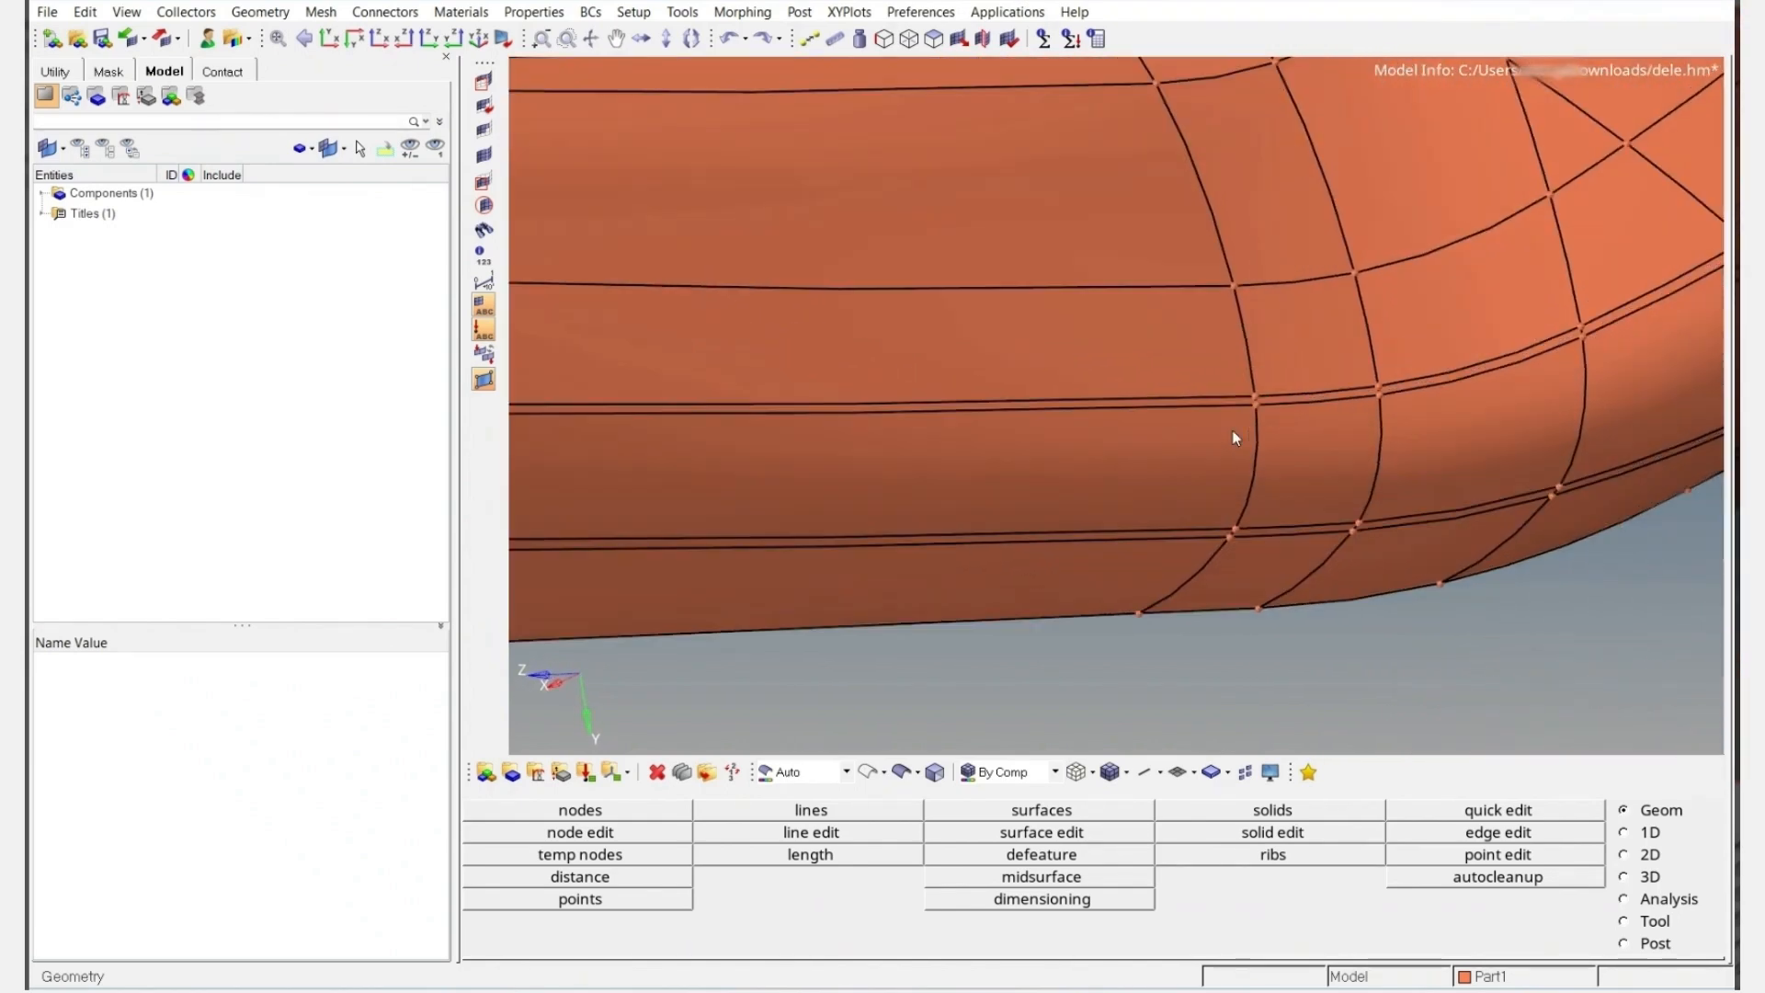
pyautogui.keyDown('ctrl'); pyautogui.scroll(-1, 1232, 429); pyautogui.keyUp('ctrl')
pyautogui.keyDown('ctrl'); pyautogui.scroll(-2, 1231, 429); pyautogui.keyUp('ctrl')
pyautogui.keyDown('ctrl'); pyautogui.scroll(3, 1057, 406); pyautogui.keyUp('ctrl')
pyautogui.keyDown('ctrl'); pyautogui.moveTo(753, 414); pyautogui.dragTo(878, 411, button='right'); pyautogui.keyUp('ctrl')
pyautogui.keyDown('ctrl'); pyautogui.scroll(-3, 895, 400); pyautogui.keyUp('ctrl')
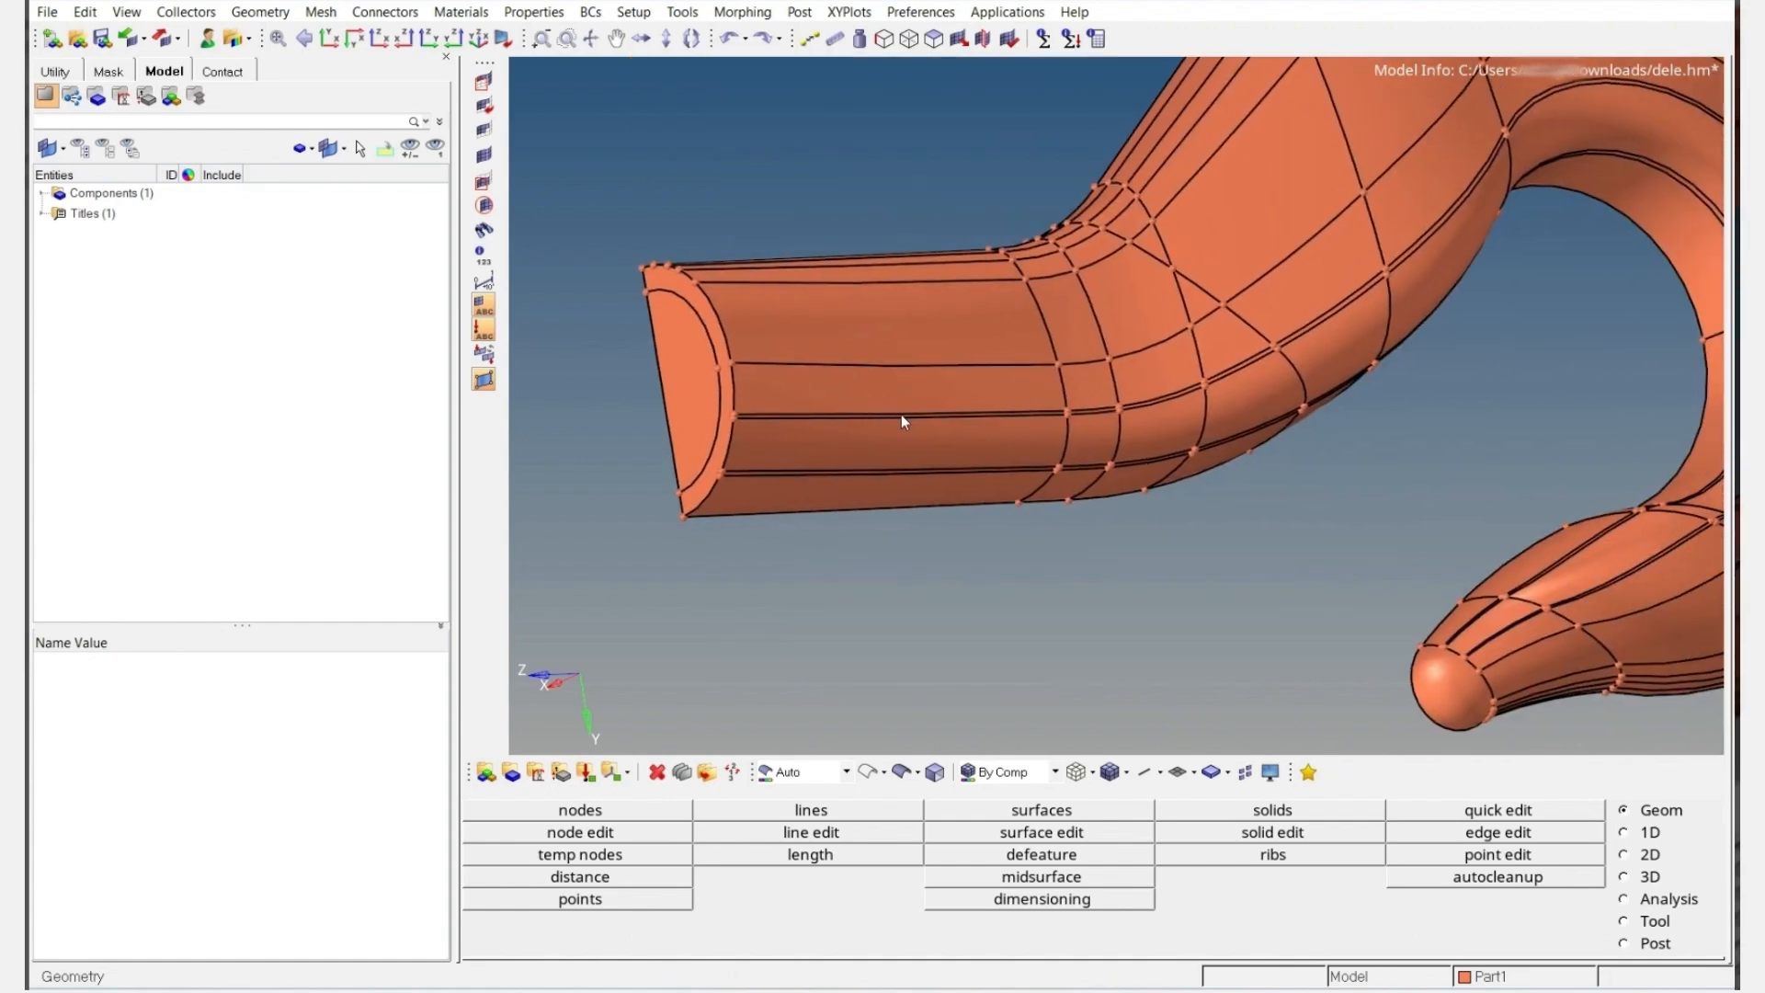
pyautogui.keyDown('ctrl'); pyautogui.moveTo(884, 406); pyautogui.dragTo(863, 438); pyautogui.keyUp('ctrl')
pyautogui.keyDown('ctrl'); pyautogui.scroll(3, 883, 289); pyautogui.keyUp('ctrl')
pyautogui.keyDown('ctrl'); pyautogui.moveTo(882, 288); pyautogui.dragTo(936, 282, button='right'); pyautogui.keyUp('ctrl')
pyautogui.keyDown('ctrl'); pyautogui.scroll(-4, 934, 389); pyautogui.keyUp('ctrl')
pyautogui.keyDown('ctrl'); pyautogui.scroll(4, 818, 289); pyautogui.keyUp('ctrl')
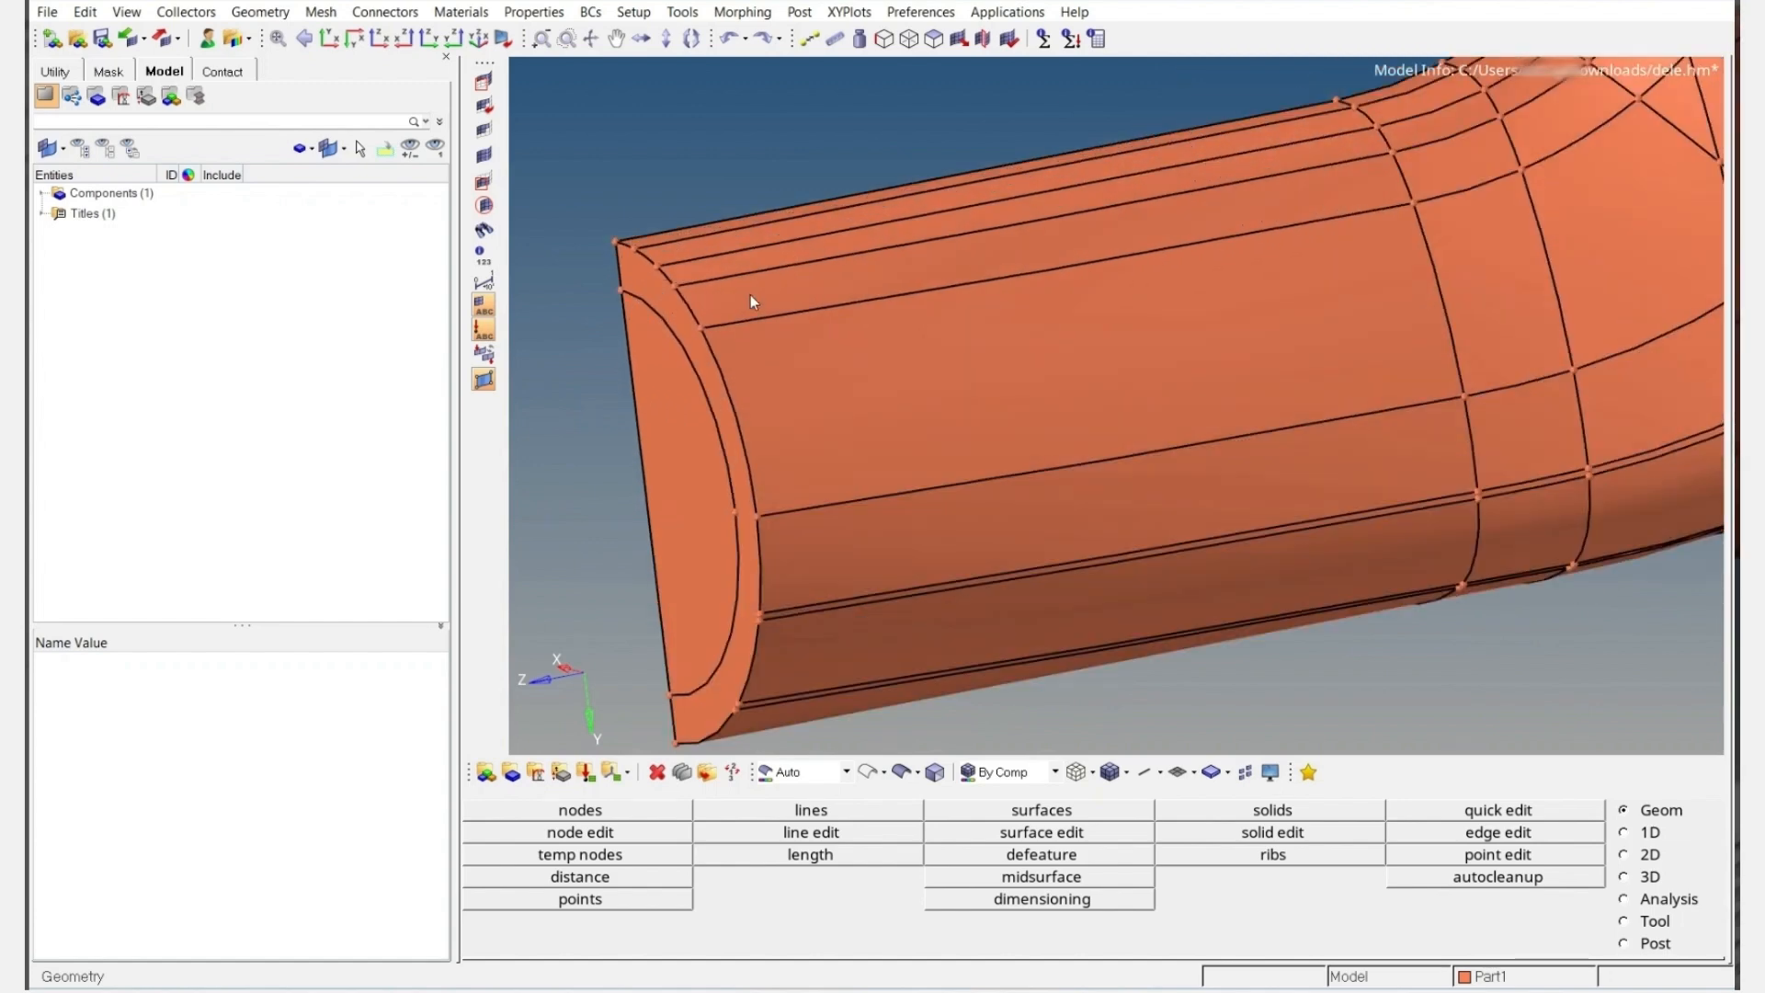
pyautogui.keyDown('ctrl'); pyautogui.scroll(-3, 751, 300); pyautogui.keyUp('ctrl')
pyautogui.keyDown('ctrl'); pyautogui.scroll(2, 796, 331); pyautogui.keyUp('ctrl')
pyautogui.keyDown('ctrl'); pyautogui.scroll(-5, 798, 331); pyautogui.keyUp('ctrl')
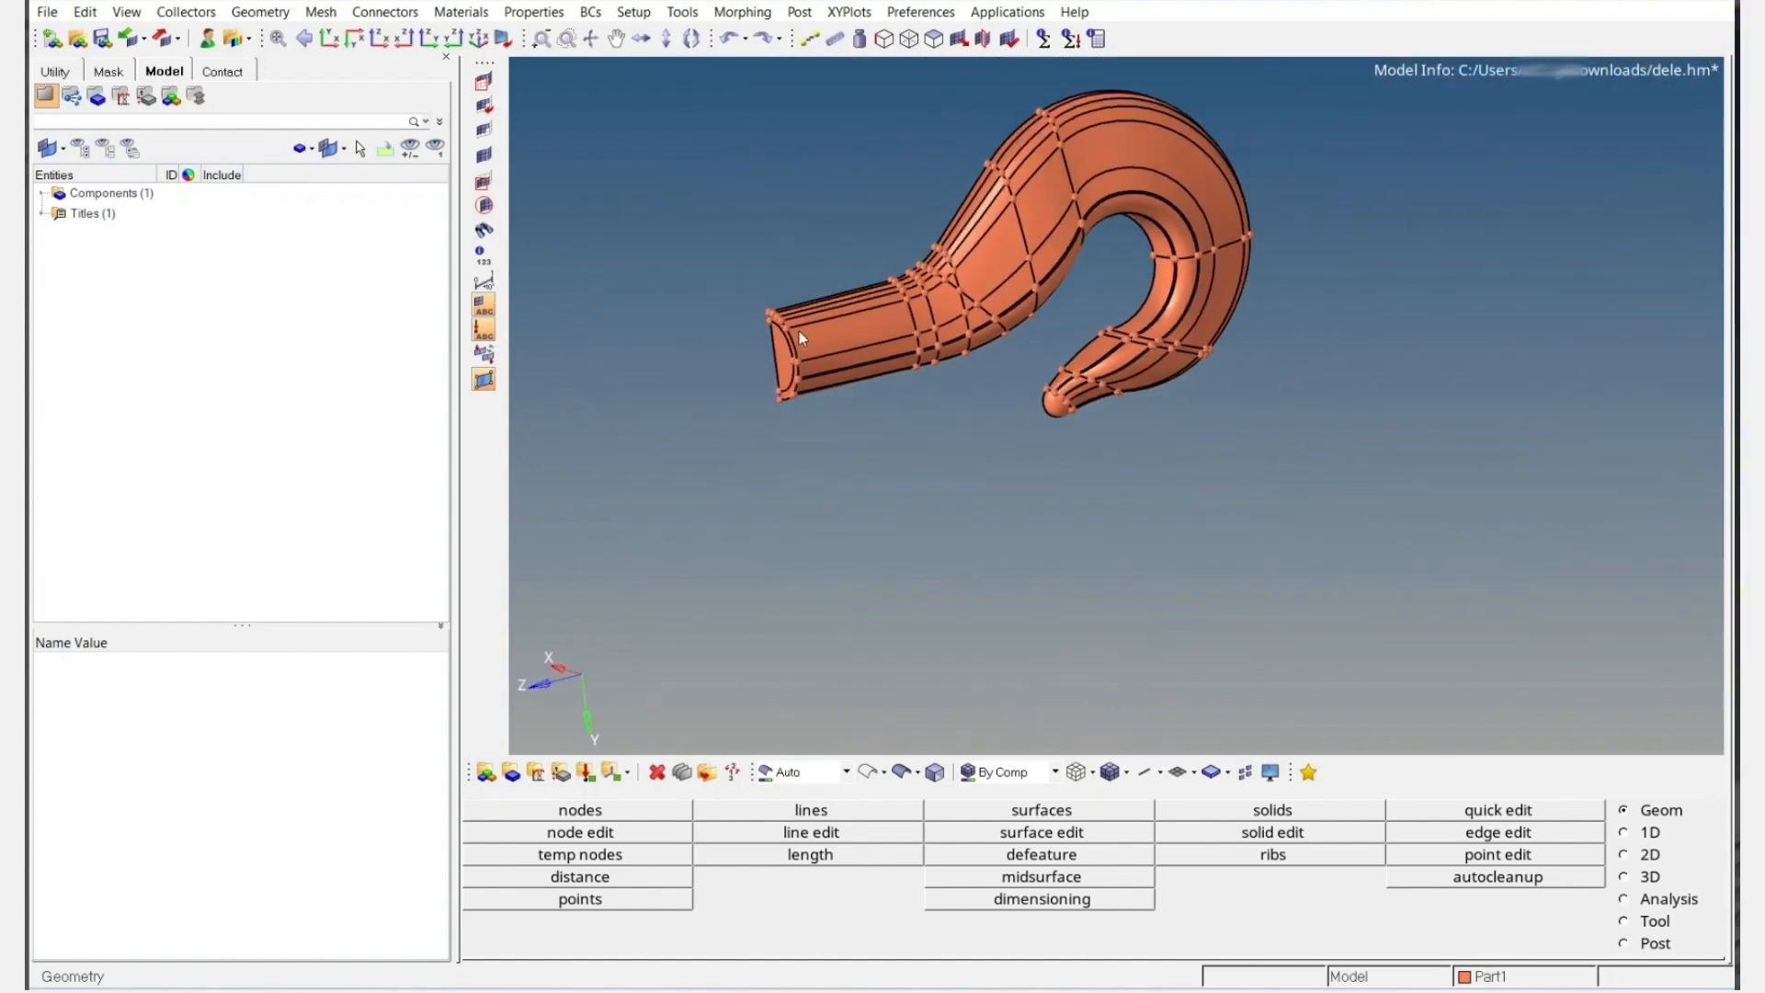
pyautogui.keyDown('ctrl'); pyautogui.moveTo(938, 313); pyautogui.dragTo(906, 346, button='right'); pyautogui.keyUp('ctrl')
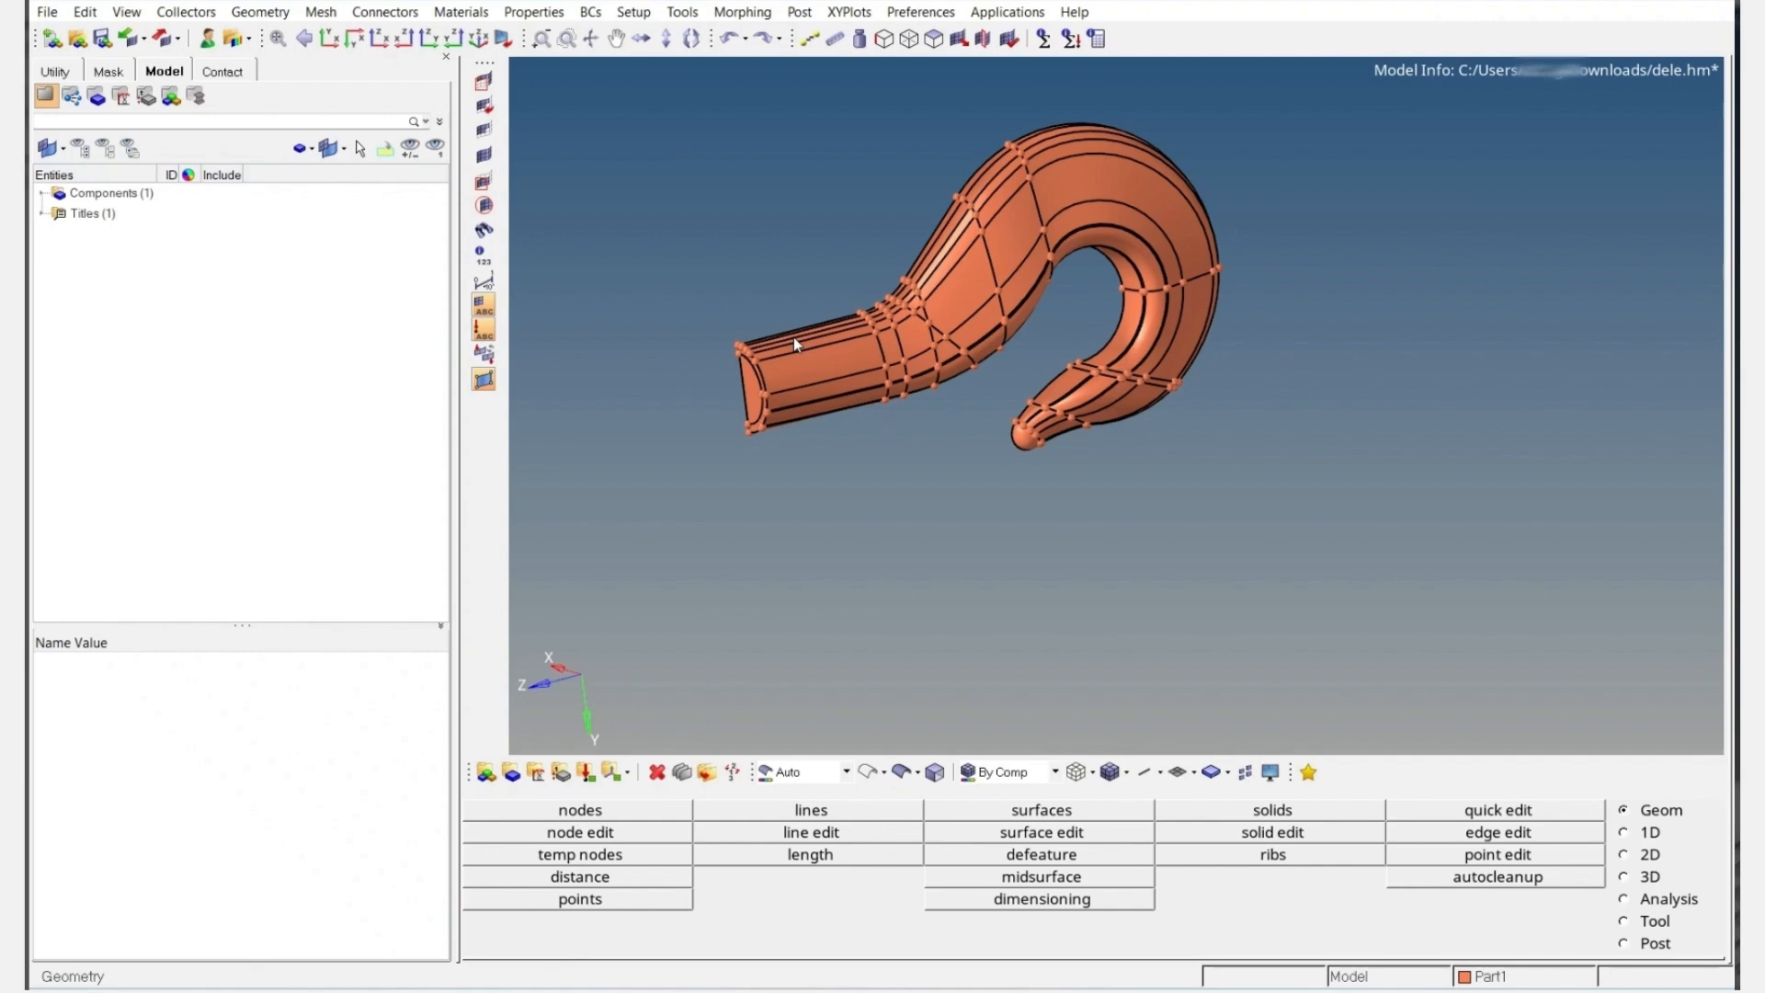
# Try to suppress all the surface edges of the hook at once with a window selection in Toggle Edge
pyautogui.press('F11')
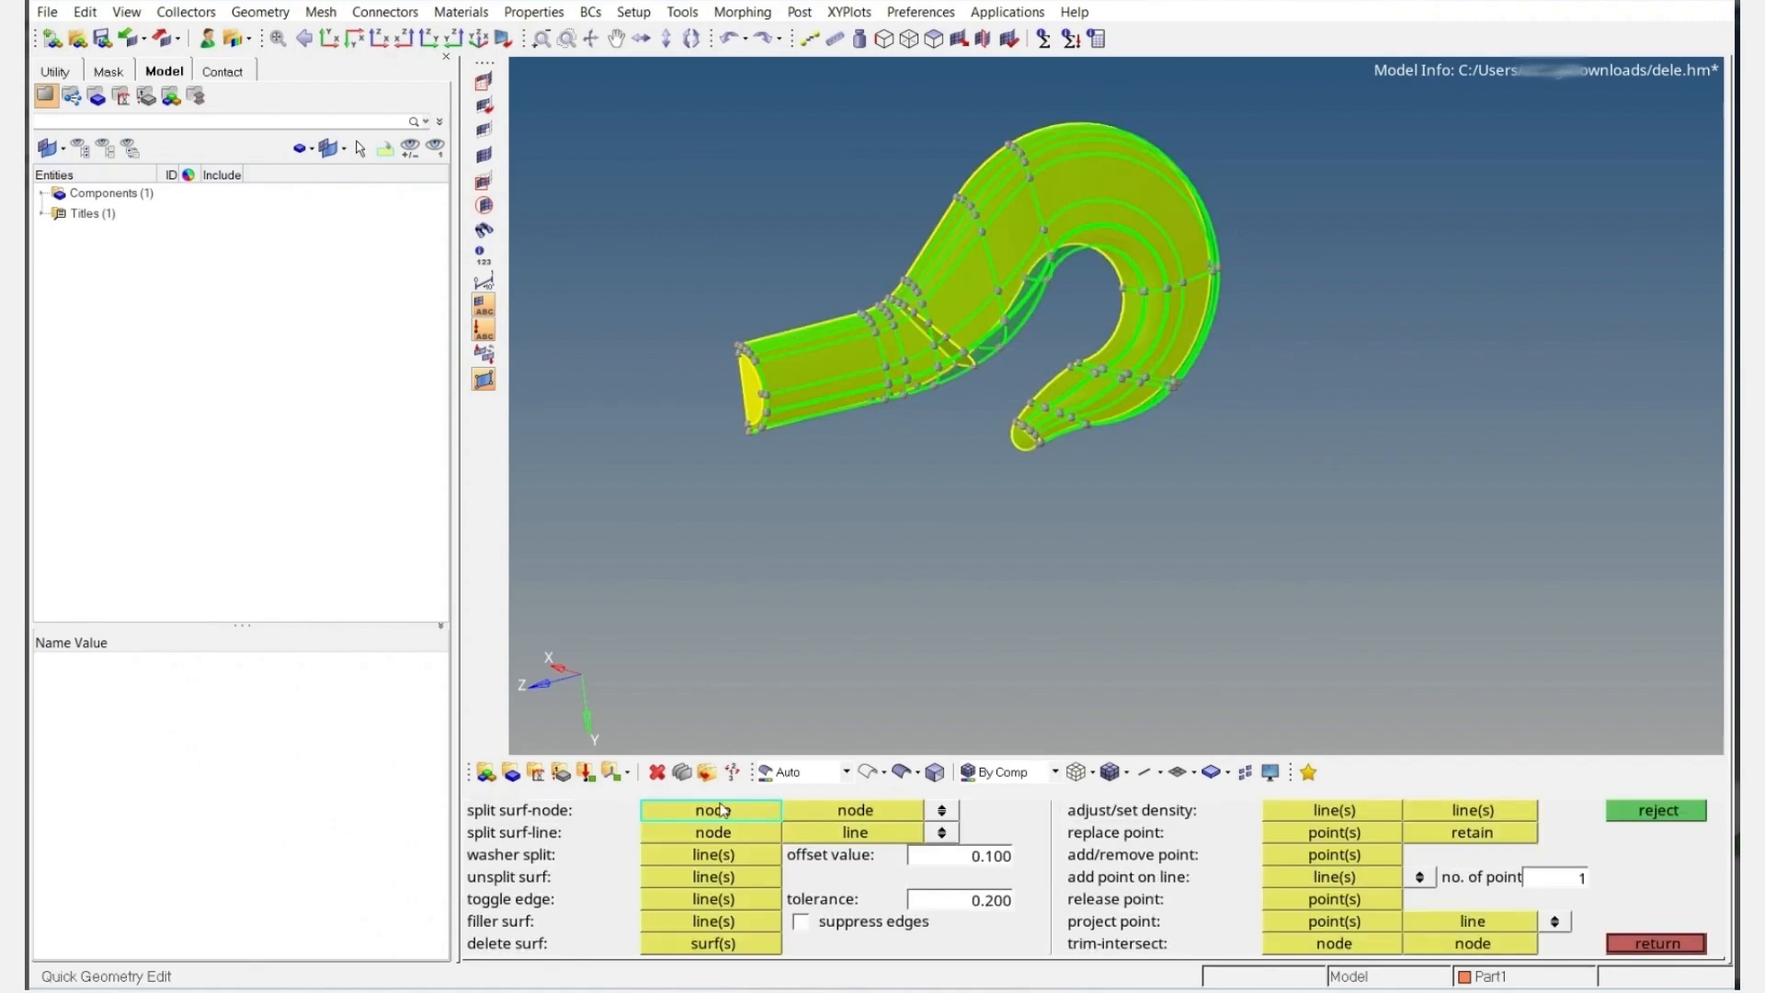
pyautogui.click(733, 902)
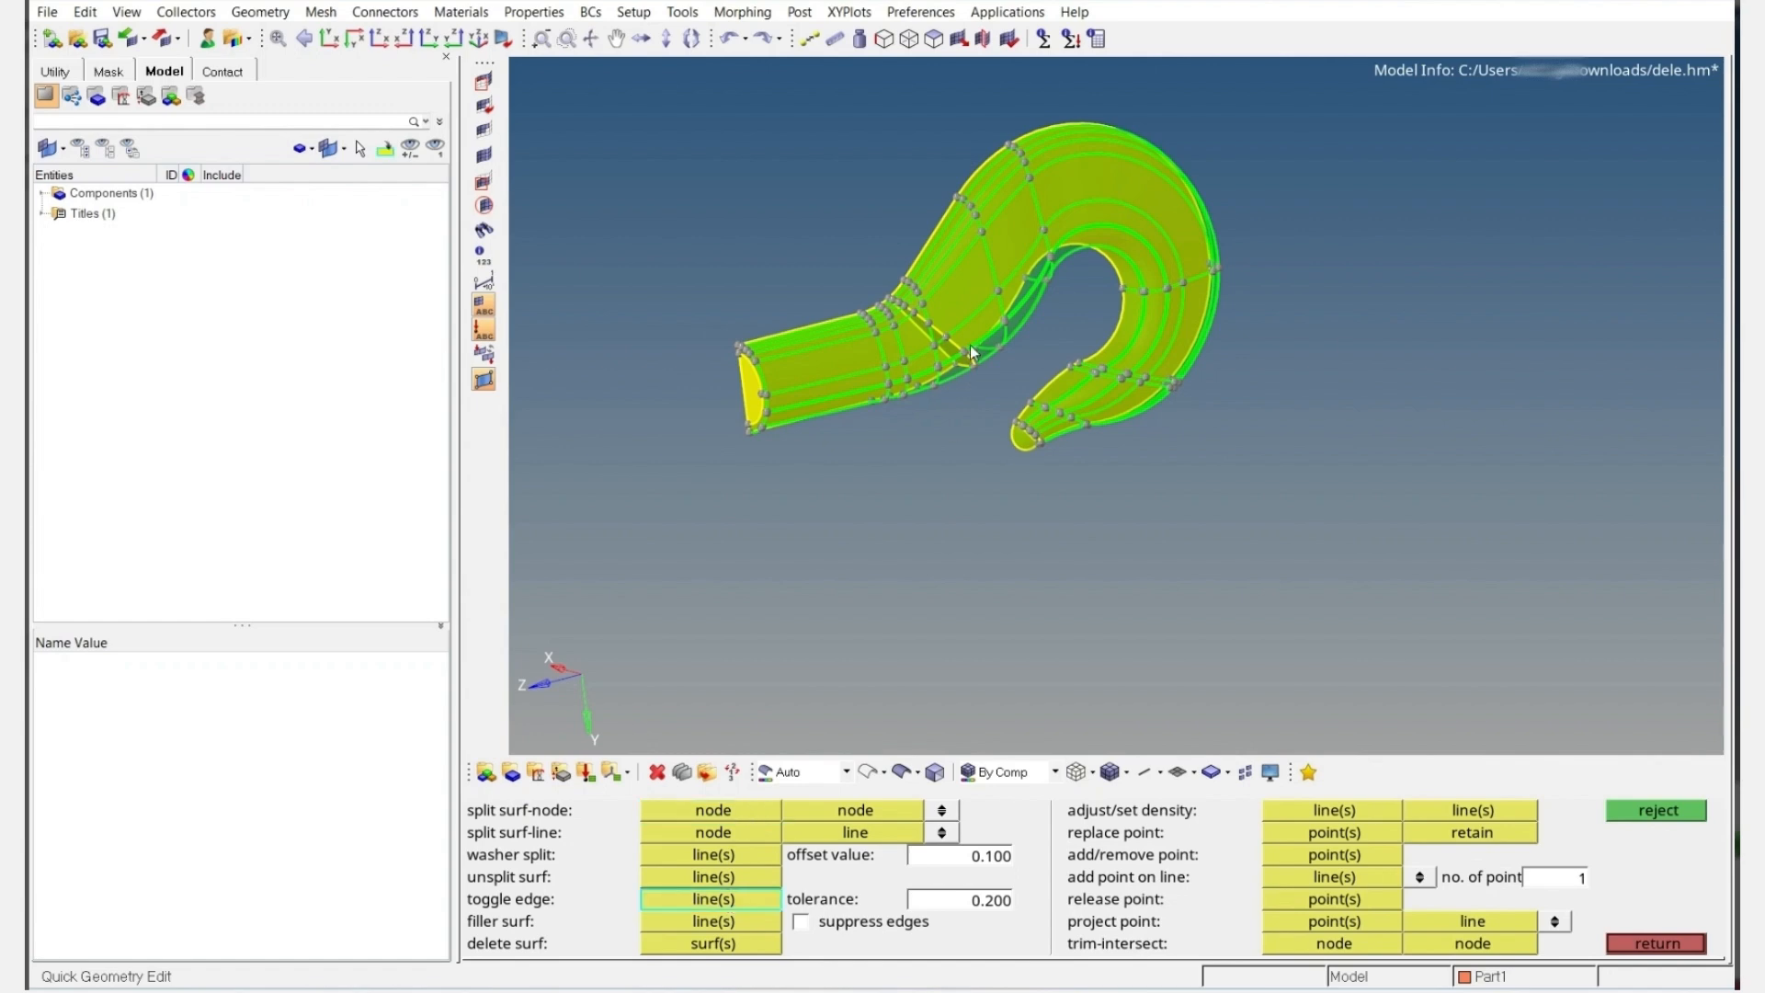
pyautogui.keyDown('ctrl'); pyautogui.scroll(-2, 969, 345); pyautogui.keyUp('ctrl')
pyautogui.keyDown('shift'); pyautogui.moveTo(1172, 204); pyautogui.dragTo(588, 599); pyautogui.keyUp('shift')
pyautogui.keyDown('ctrl'); pyautogui.scroll(5, 897, 329); pyautogui.keyUp('ctrl')
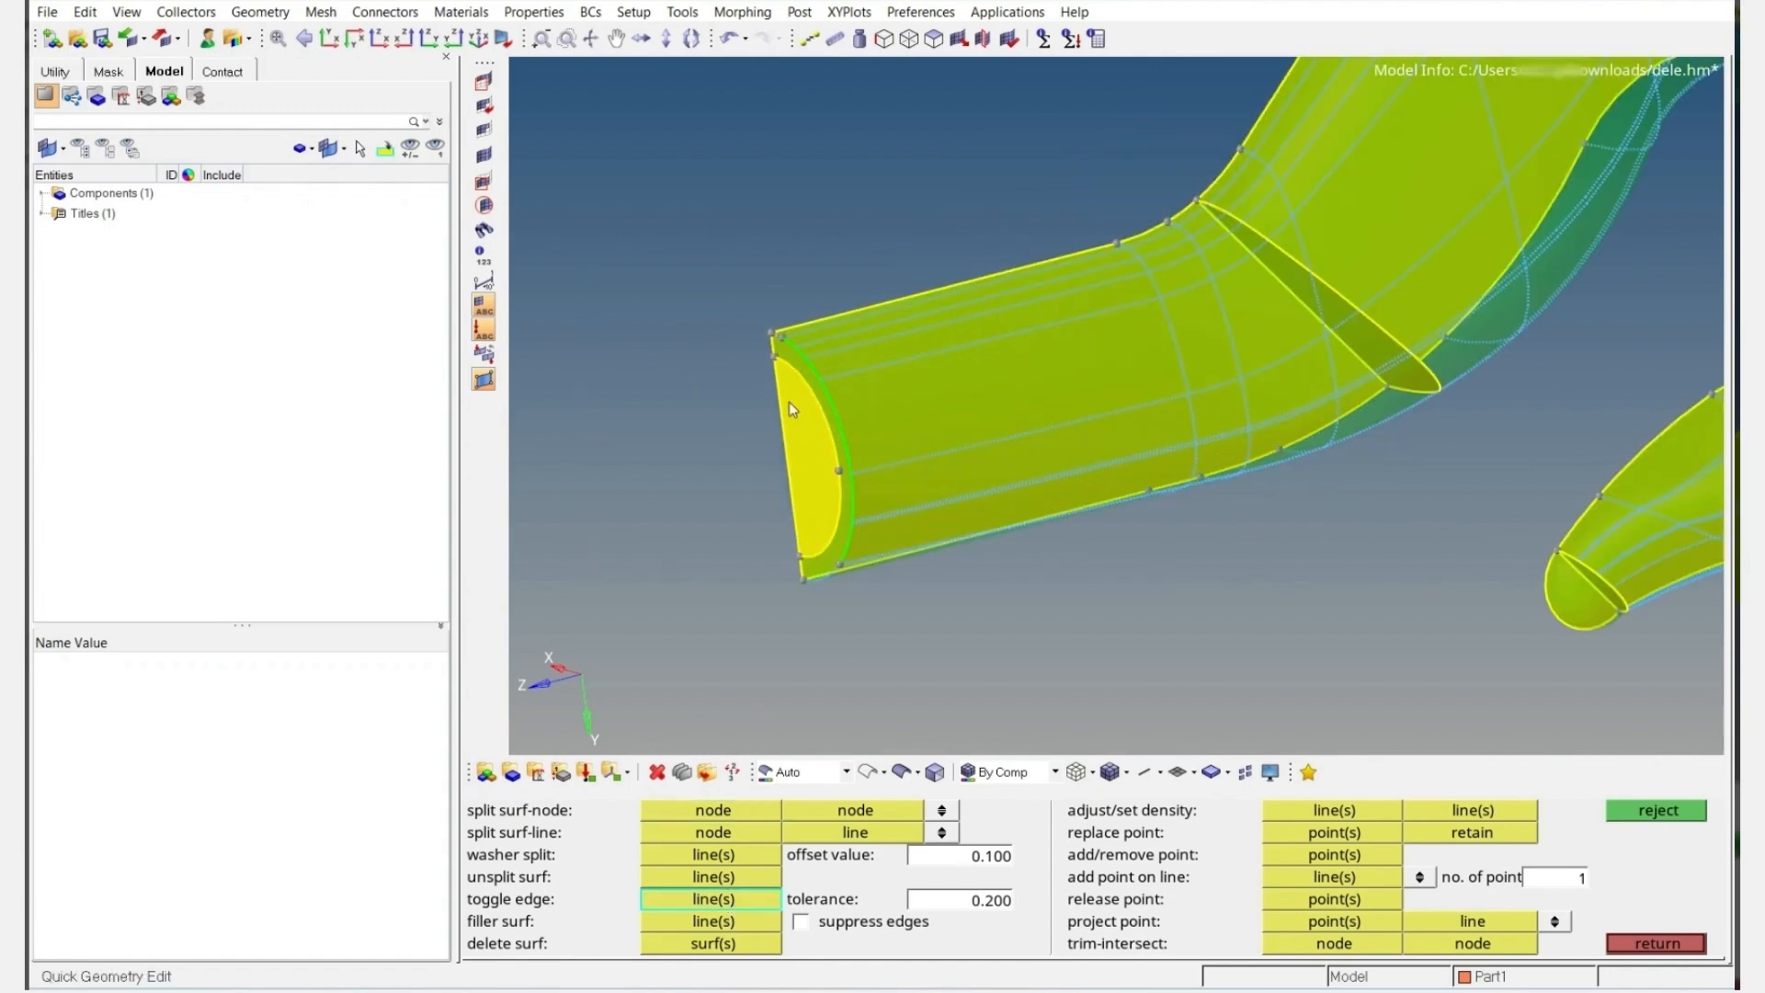
pyautogui.keyDown('ctrl'); pyautogui.moveTo(813, 430); pyautogui.dragTo(929, 569); pyautogui.keyUp('ctrl')
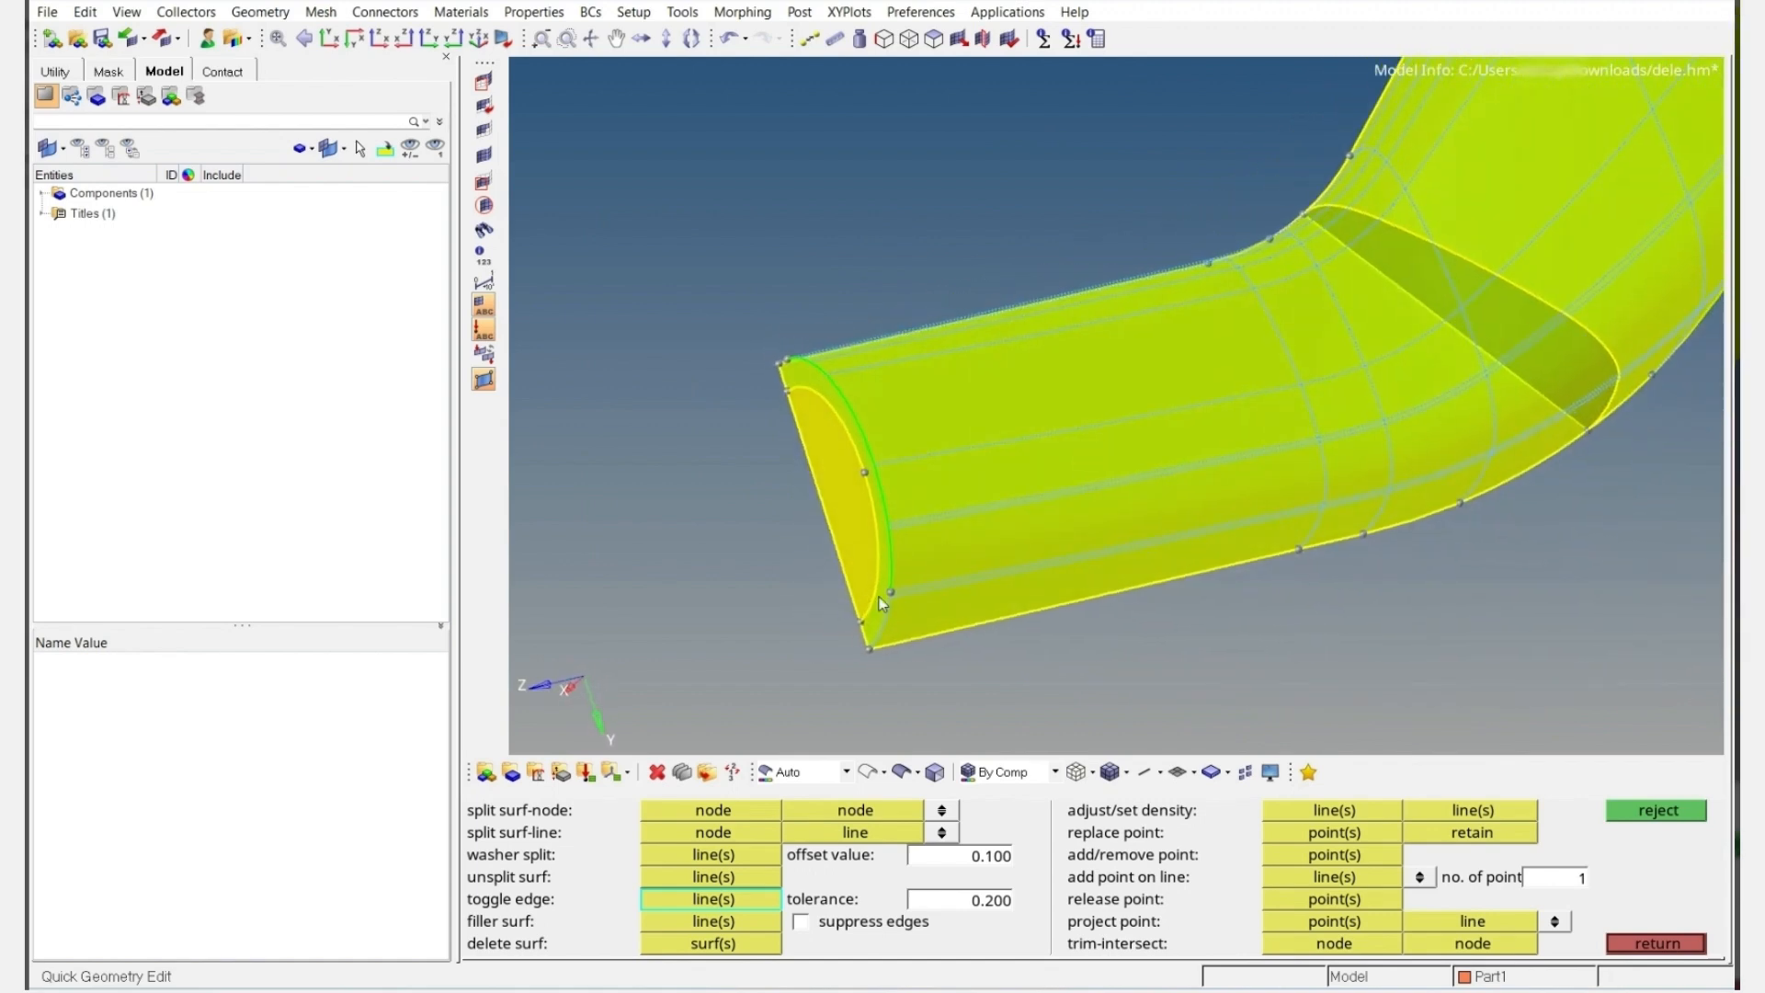
pyautogui.keyDown('ctrl'); pyautogui.scroll(5, 969, 548); pyautogui.keyUp('ctrl')
pyautogui.scroll(-5, 969, 548)
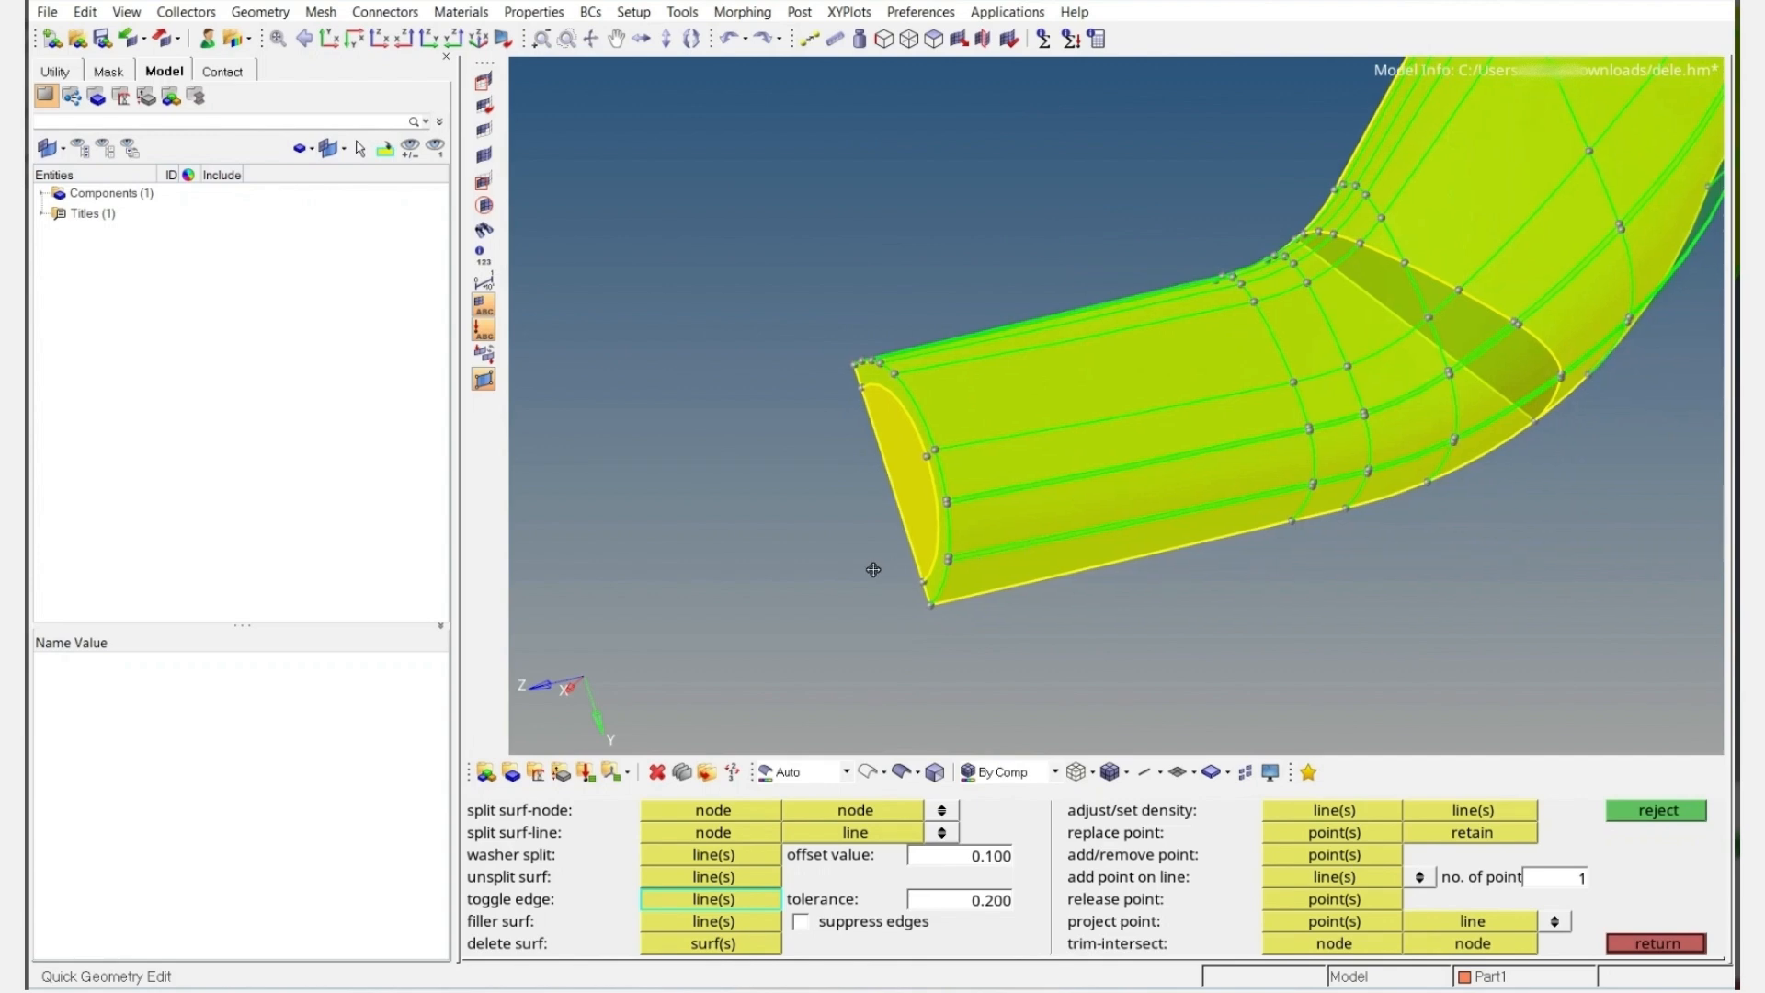
# Suppress the duplicate closely spaced lengthwise edges along the straight shank with Toggle Edge
pyautogui.scroll(5, 947, 588)
pyautogui.click(927, 592)
pyautogui.click(957, 450)
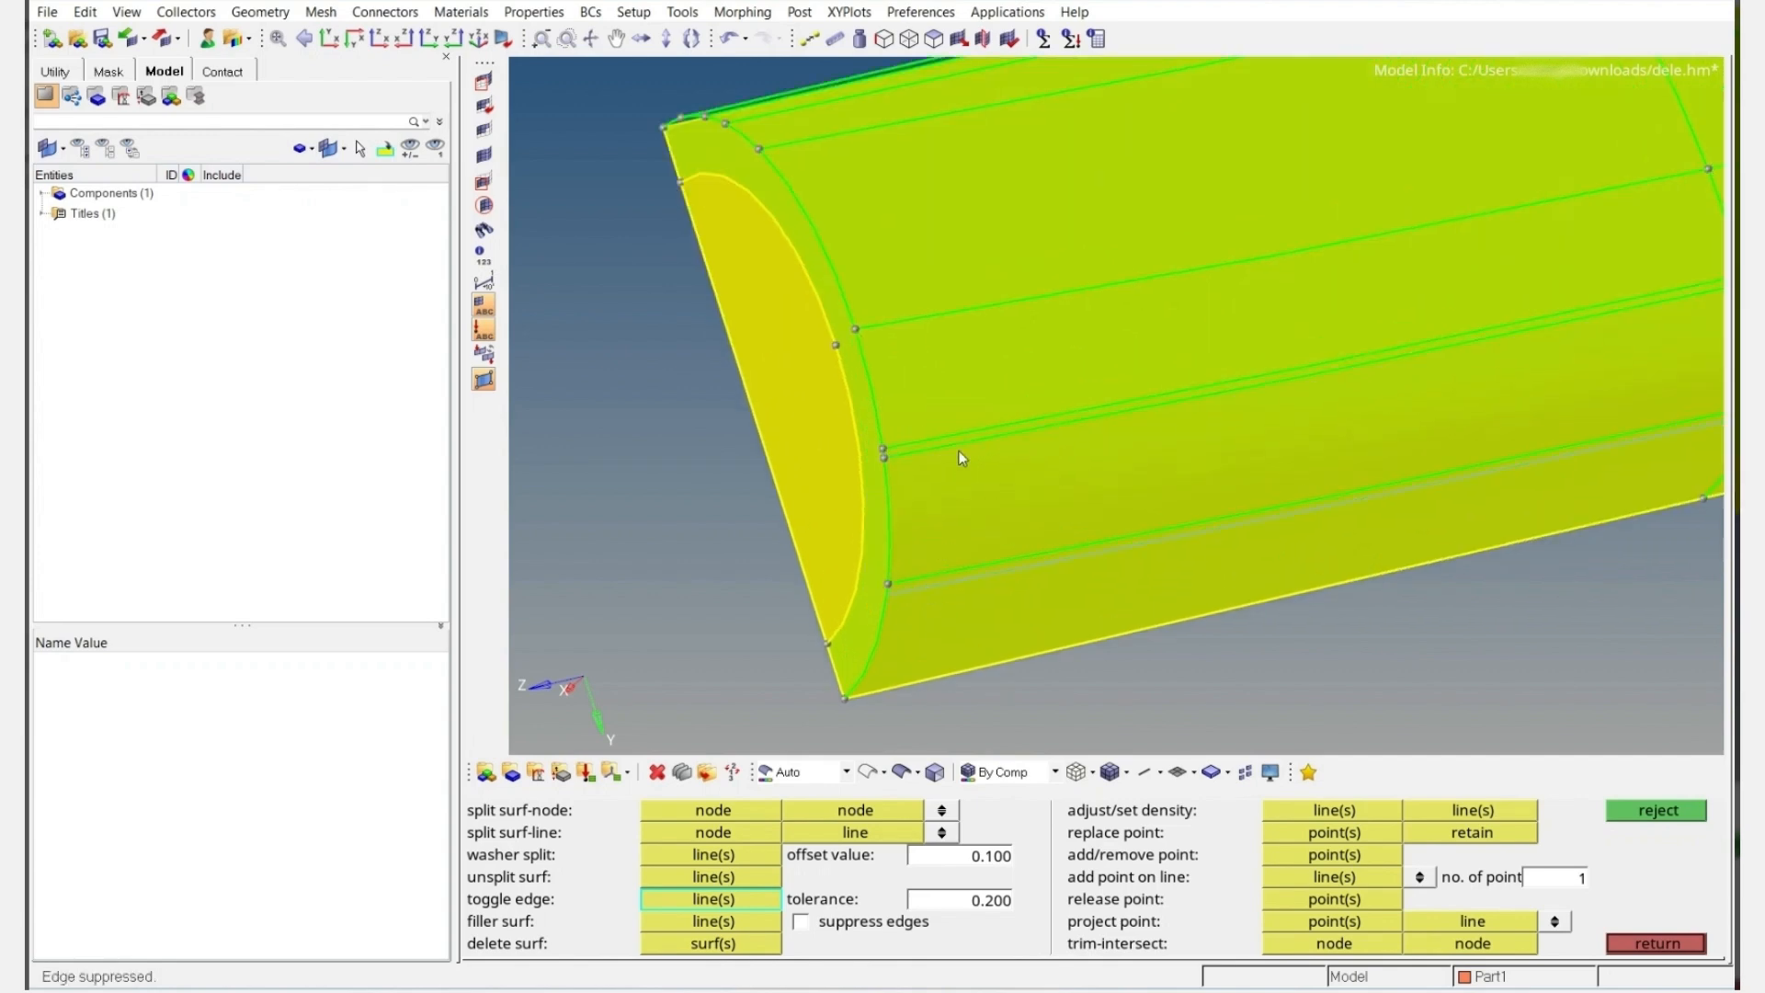
pyautogui.keyDown('ctrl'); pyautogui.moveTo(909, 290); pyautogui.dragTo(902, 357, button='right'); pyautogui.keyUp('ctrl')
pyautogui.keyDown('ctrl'); pyautogui.moveTo(902, 357); pyautogui.dragTo(863, 306); pyautogui.keyUp('ctrl')
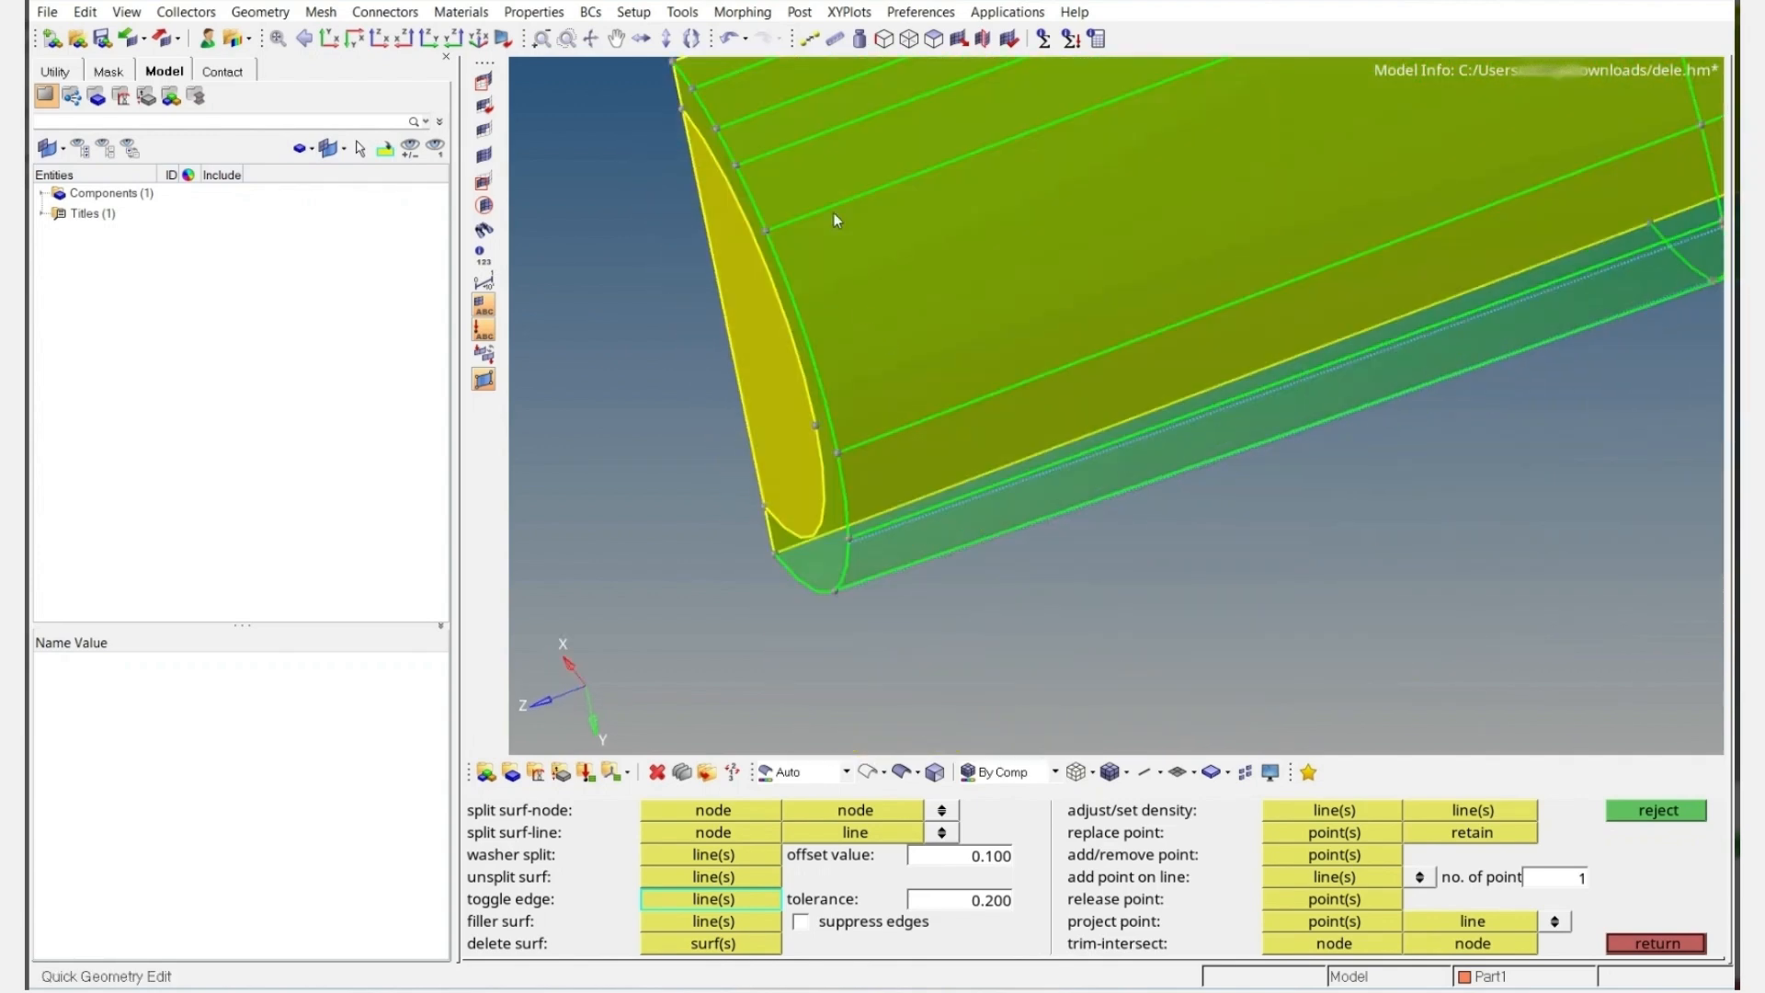
pyautogui.click(803, 136)
# Suppress the duplicate lengthwise edges through the inner neck bend, from the shank across the diagonal cut
pyautogui.keyDown('ctrl'); pyautogui.moveTo(783, 130); pyautogui.dragTo(768, 262, button='right'); pyautogui.keyUp('ctrl')
pyautogui.keyDown('ctrl'); pyautogui.moveTo(768, 261); pyautogui.dragTo(826, 255); pyautogui.keyUp('ctrl')
pyautogui.keyDown('ctrl'); pyautogui.scroll(-4, 826, 256); pyautogui.keyUp('ctrl')
pyautogui.keyDown('ctrl'); pyautogui.moveTo(901, 326); pyautogui.dragTo(849, 349, button='right'); pyautogui.keyUp('ctrl')
pyautogui.keyDown('ctrl'); pyautogui.moveTo(873, 411); pyautogui.dragTo(1025, 416); pyautogui.keyUp('ctrl')
pyautogui.scroll(2, 1082, 475)
pyautogui.click(994, 443)
pyautogui.click(971, 318)
pyautogui.click(1105, 299)
pyautogui.click(1140, 426)
pyautogui.click(1415, 377)
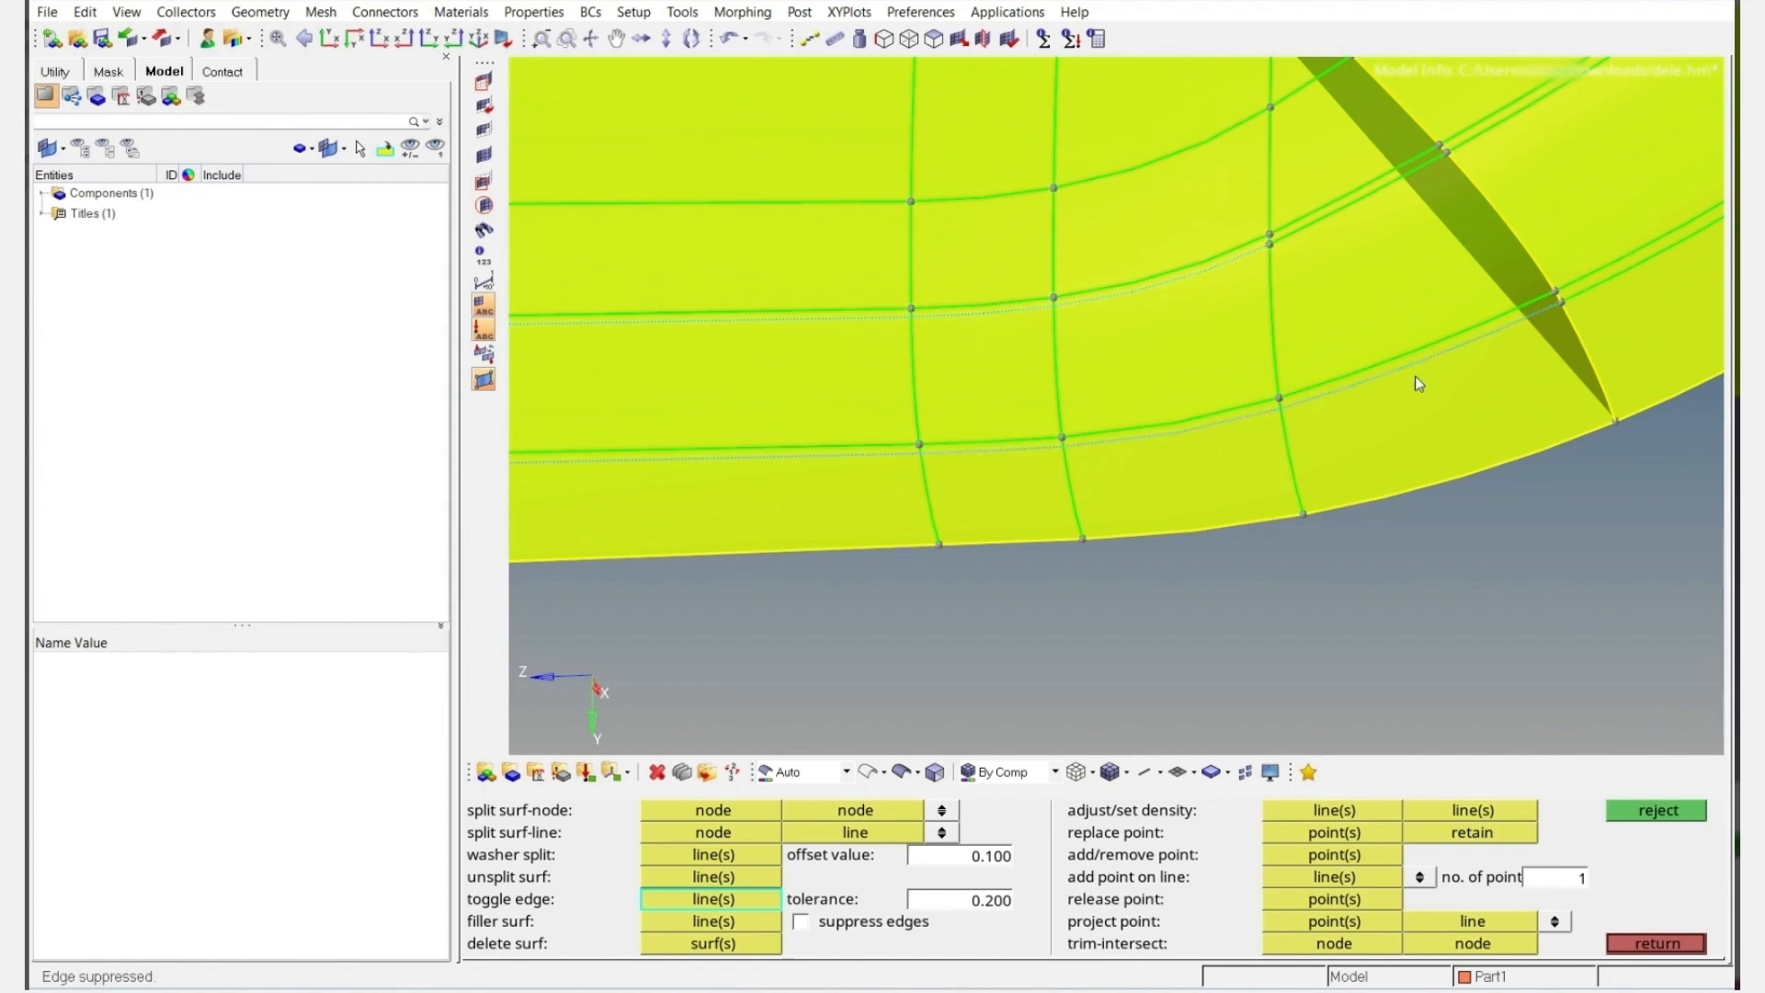
pyautogui.click(1415, 164)
pyautogui.click(1469, 145)
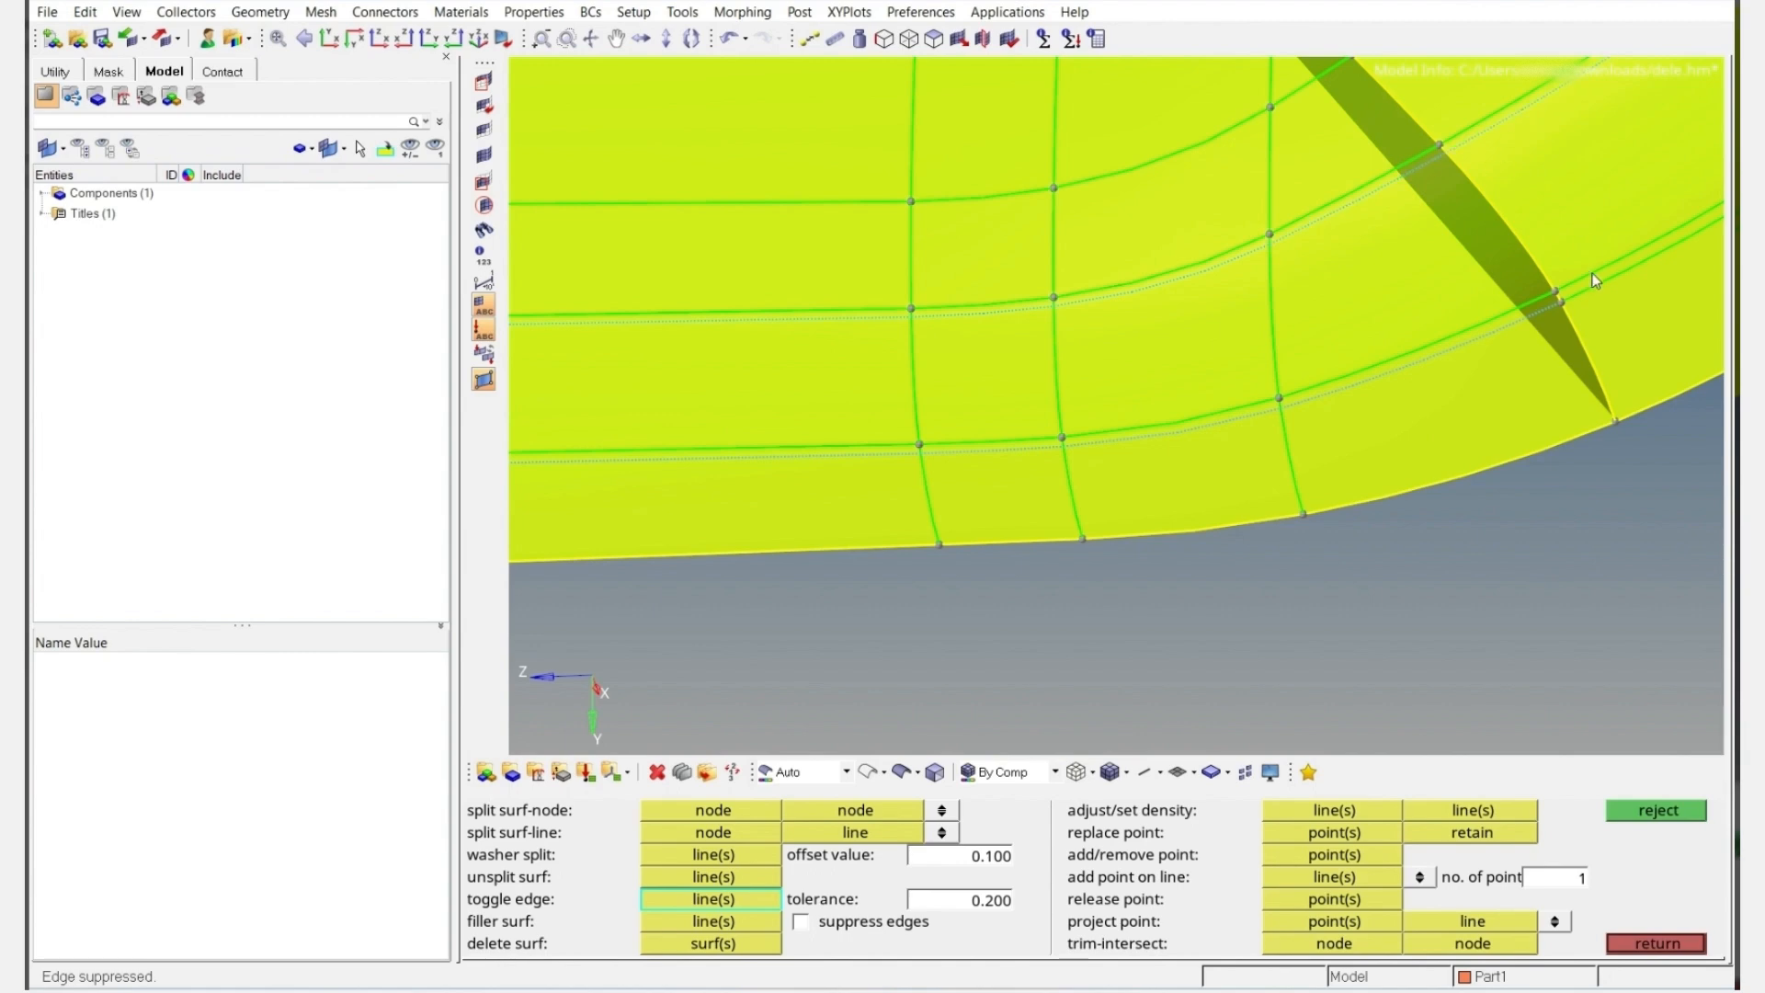
# Suppress the duplicate lengthwise edges from the diagonal cut into the start of the hook's inner curve
pyautogui.scroll(-4, 1570, 270)
pyautogui.keyDown('ctrl'); pyautogui.moveTo(1708, 134); pyautogui.dragTo(993, 500, button='right'); pyautogui.keyUp('ctrl')
pyautogui.scroll(3, 992, 500)
pyautogui.click(961, 452)
pyautogui.click(1035, 588)
pyautogui.click(1346, 377)
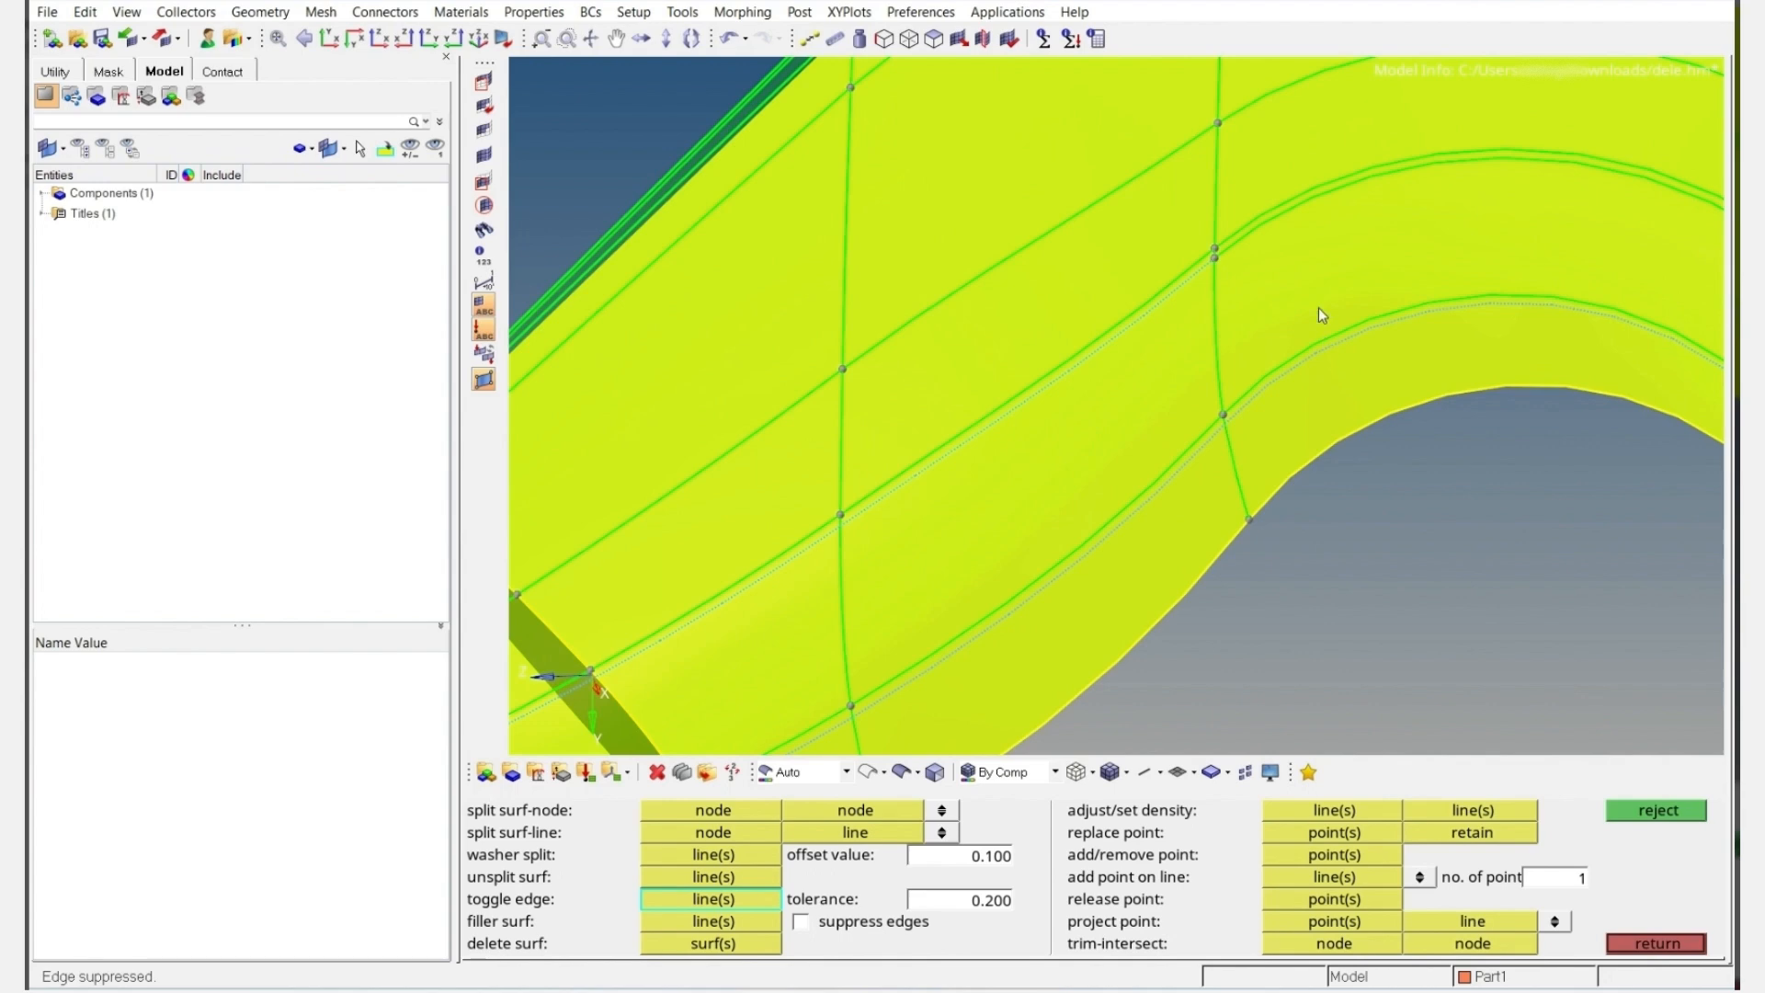
pyautogui.click(1299, 217)
# Suppress the duplicate lengthwise edges around the throat of the hook
pyautogui.scroll(-3, 1335, 276)
pyautogui.keyDown('ctrl'); pyautogui.moveTo(1339, 285); pyautogui.dragTo(989, 232, button='right'); pyautogui.keyUp('ctrl')
pyautogui.scroll(3, 1292, 451)
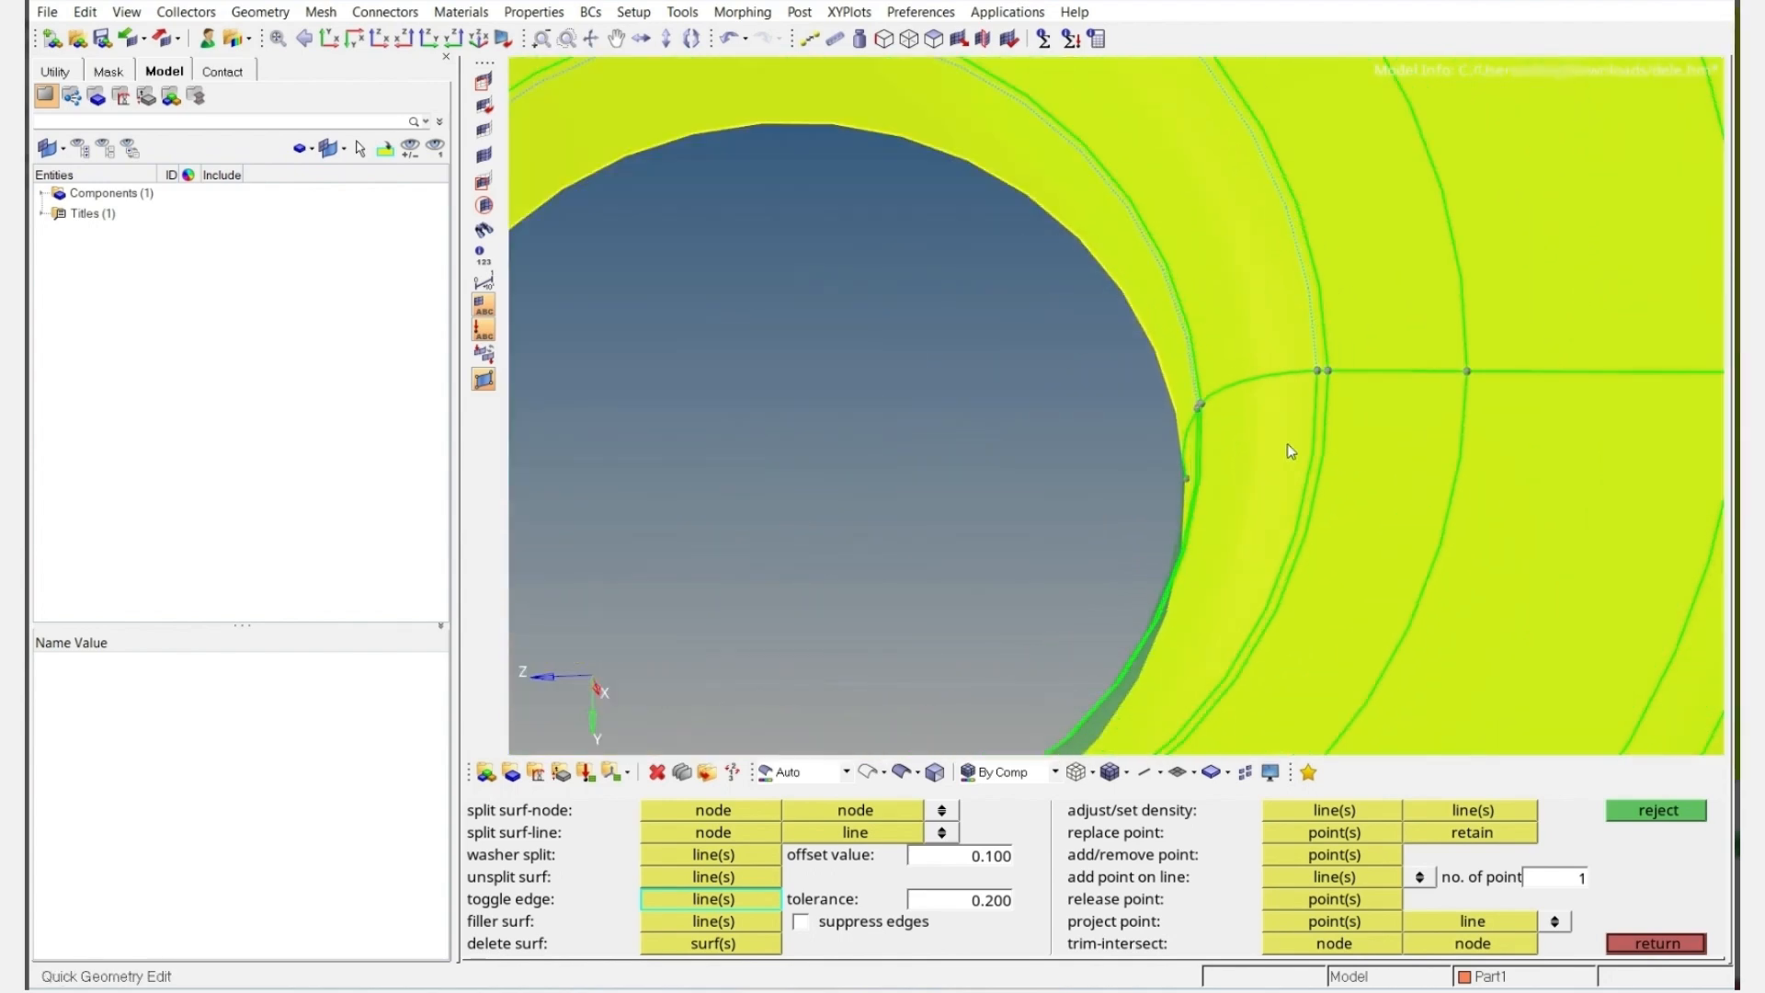
pyautogui.click(1317, 407)
pyautogui.keyDown('ctrl'); pyautogui.moveTo(1230, 455); pyautogui.dragTo(1256, 471); pyautogui.keyUp('ctrl')
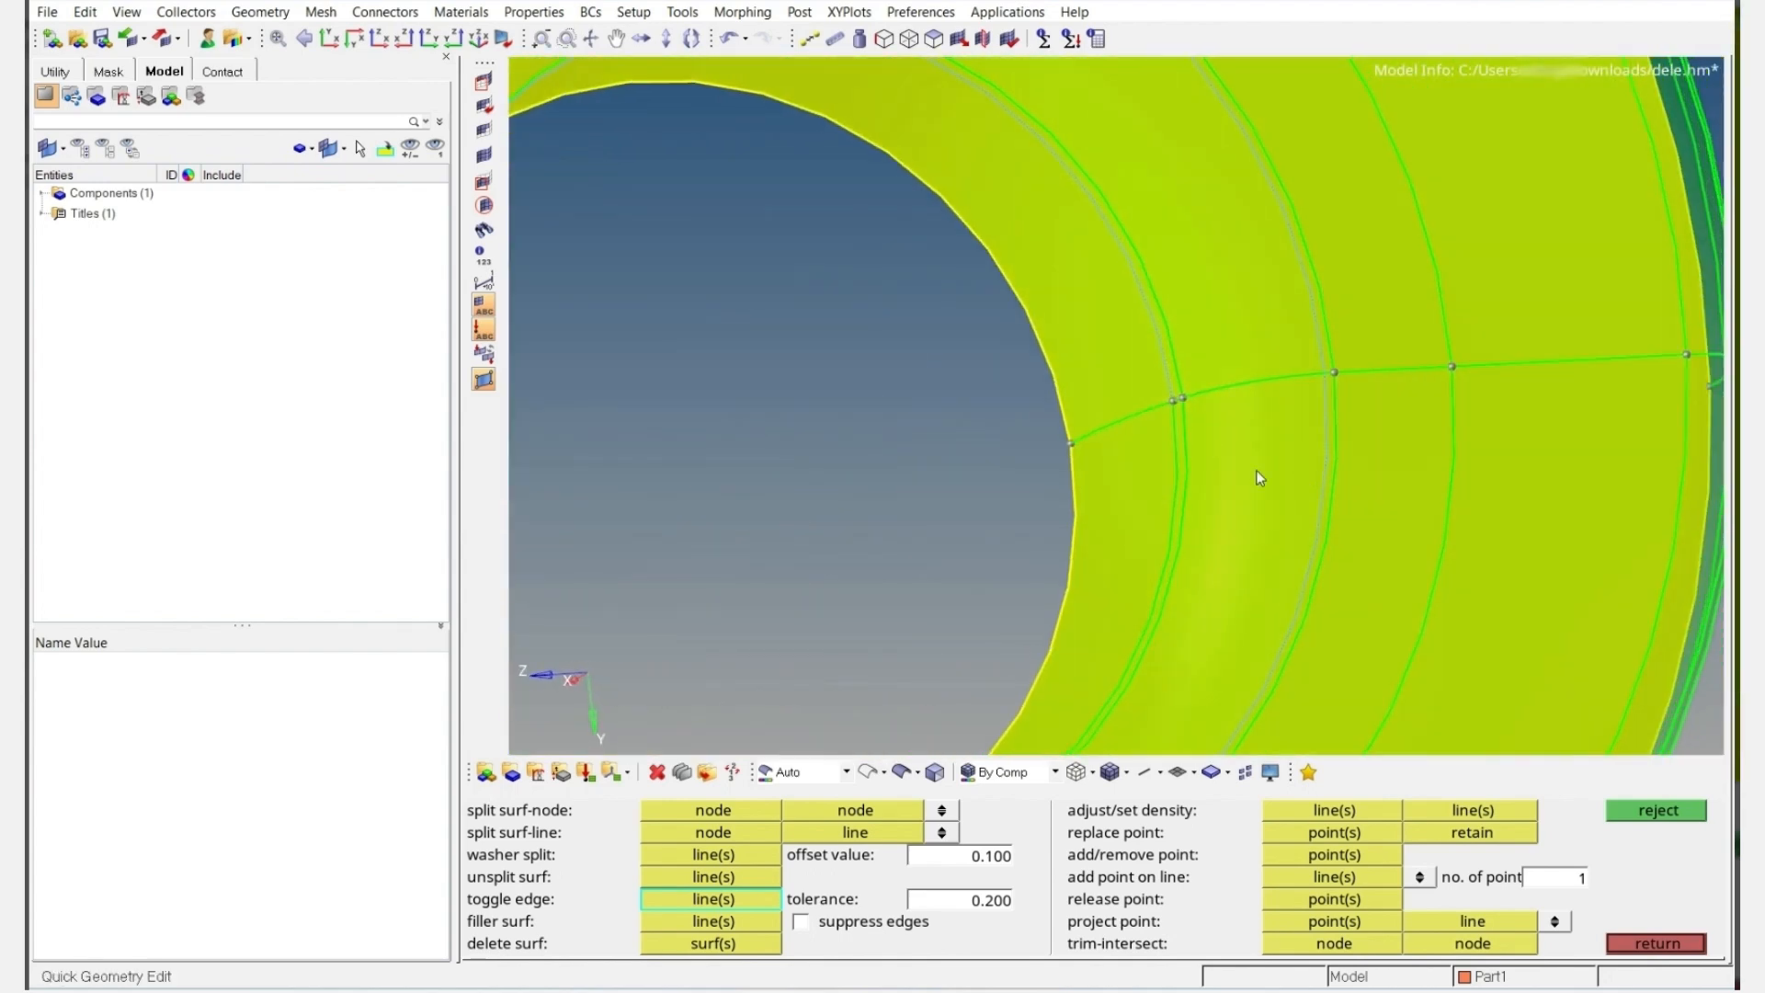
pyautogui.scroll(-3, 1188, 472)
pyautogui.keyDown('ctrl'); pyautogui.moveTo(1189, 476); pyautogui.dragTo(1340, 284, button='right'); pyautogui.keyUp('ctrl')
pyautogui.scroll(4, 1194, 500)
pyautogui.keyDown('ctrl'); pyautogui.moveTo(1194, 500); pyautogui.dragTo(1212, 447); pyautogui.keyUp('ctrl')
pyautogui.click(1171, 450)
pyautogui.click(790, 555)
# Suppress the remaining duplicate inner-side edges along the tapered end up to the rounded tip
pyautogui.keyDown('ctrl'); pyautogui.moveTo(780, 583); pyautogui.dragTo(798, 540); pyautogui.keyUp('ctrl')
pyautogui.scroll(1, 1137, 519)
pyautogui.keyDown('ctrl'); pyautogui.scroll(5, 1225, 501); pyautogui.keyUp('ctrl')
pyautogui.keyDown('ctrl'); pyautogui.moveTo(1138, 519); pyautogui.dragTo(1062, 524, button='right'); pyautogui.keyUp('ctrl')
pyautogui.click(1329, 478)
pyautogui.click(1174, 540)
pyautogui.keyDown('ctrl'); pyautogui.scroll(-3, 1174, 540); pyautogui.keyUp('ctrl')
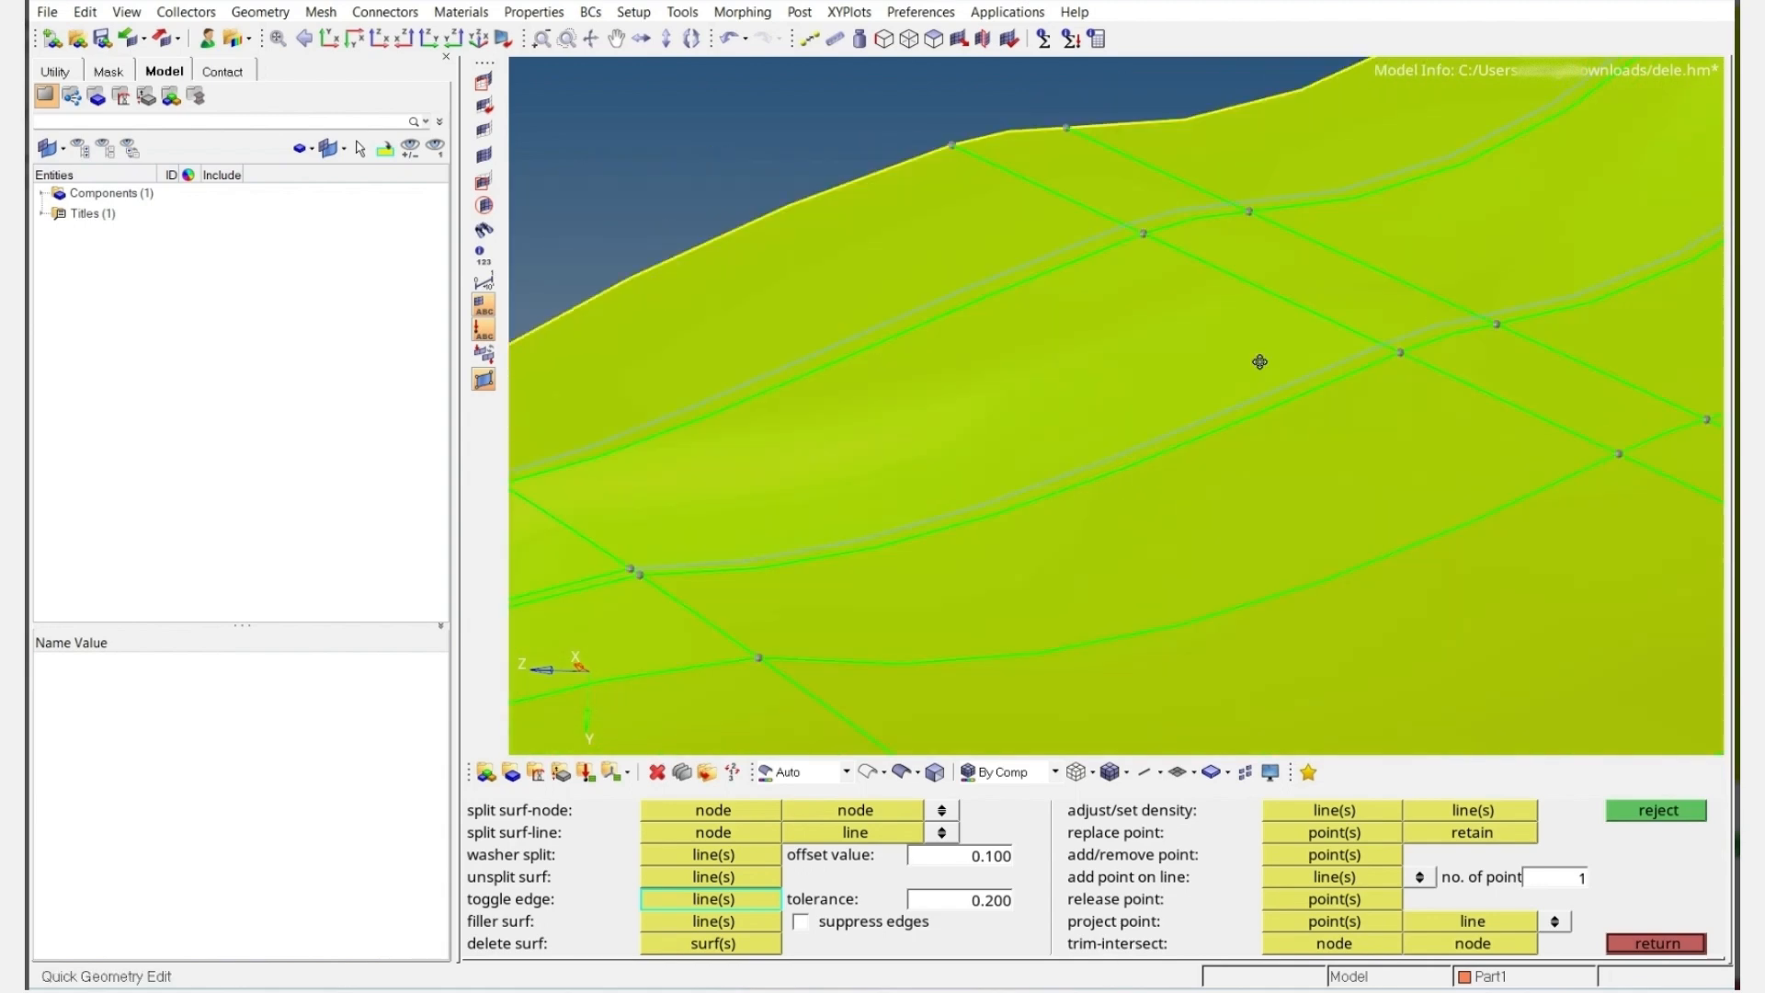
pyautogui.keyDown('ctrl'); pyautogui.moveTo(1062, 524); pyautogui.dragTo(855, 515); pyautogui.keyUp('ctrl')
pyautogui.click(843, 485)
pyautogui.keyDown('ctrl'); pyautogui.moveTo(831, 512); pyautogui.dragTo(1246, 324, button='right'); pyautogui.keyUp('ctrl')
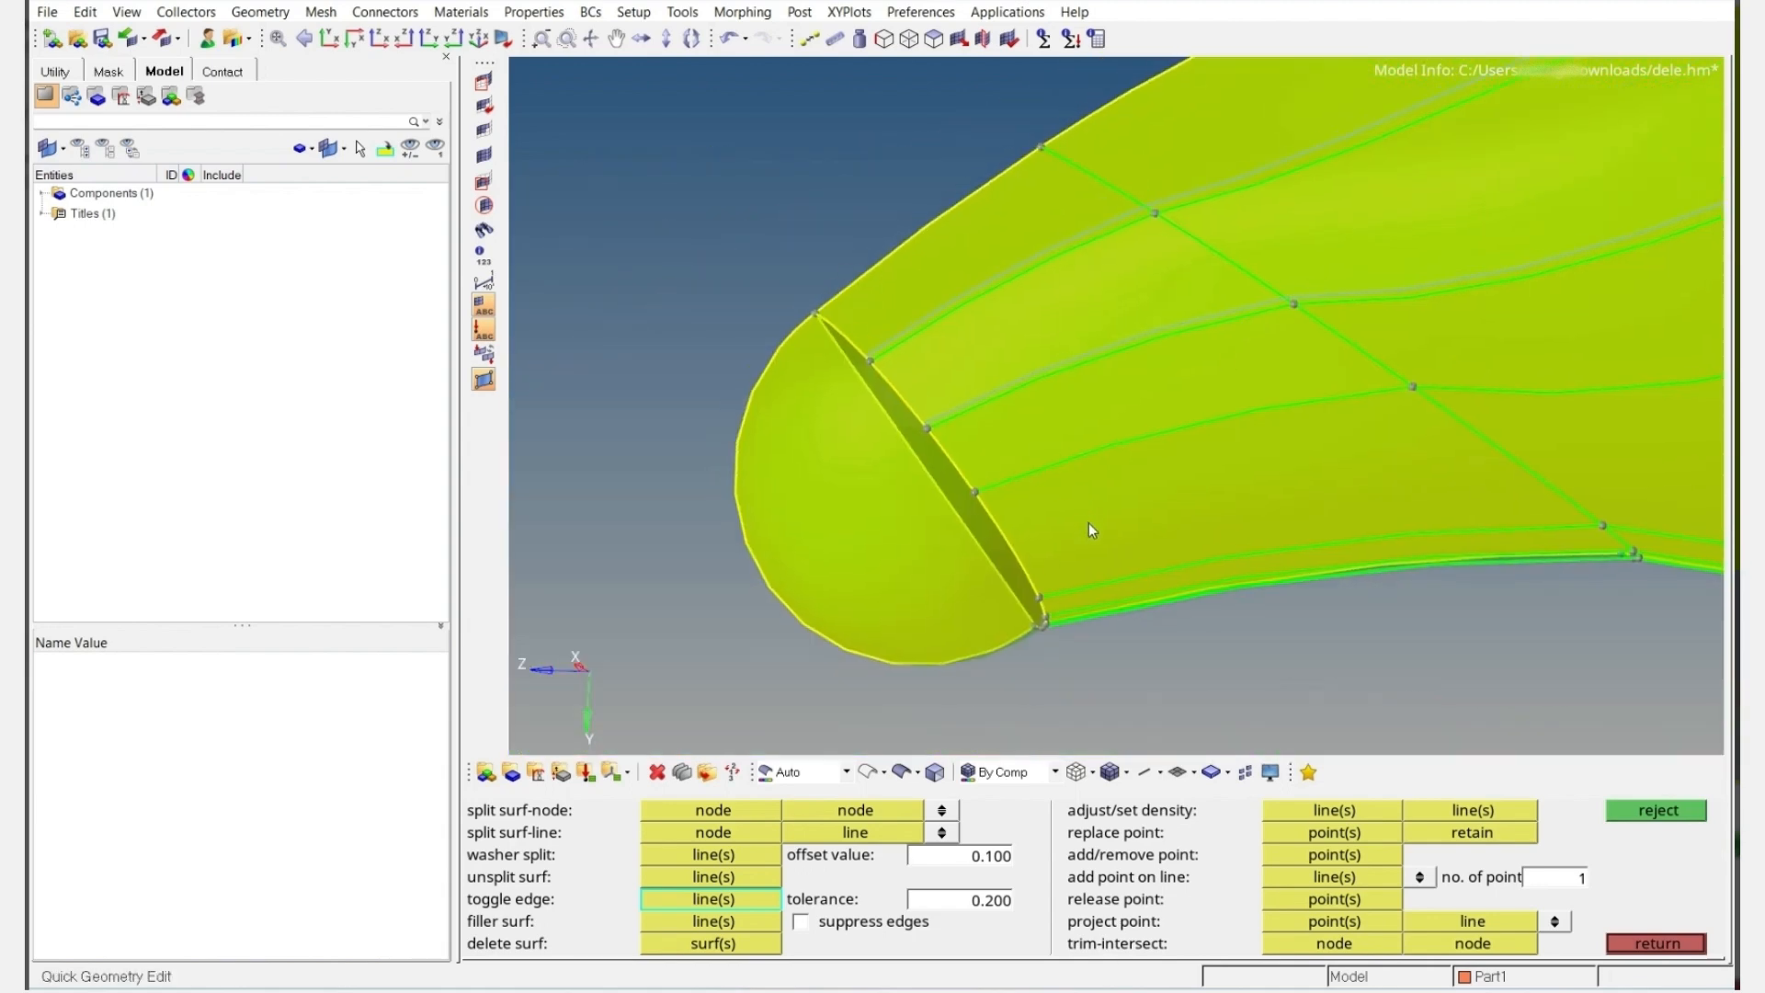
# Suppress the two middle lengthwise edges on the outer side of the neck, next to the shank
pyautogui.keyDown('ctrl'); pyautogui.moveTo(1063, 582); pyautogui.dragTo(1099, 502); pyautogui.keyUp('ctrl')
pyautogui.keyDown('ctrl'); pyautogui.moveTo(1476, 649); pyautogui.dragTo(1017, 433, button='right'); pyautogui.keyUp('ctrl')
pyautogui.keyDown('ctrl'); pyautogui.scroll(-5, 1016, 432); pyautogui.keyUp('ctrl')
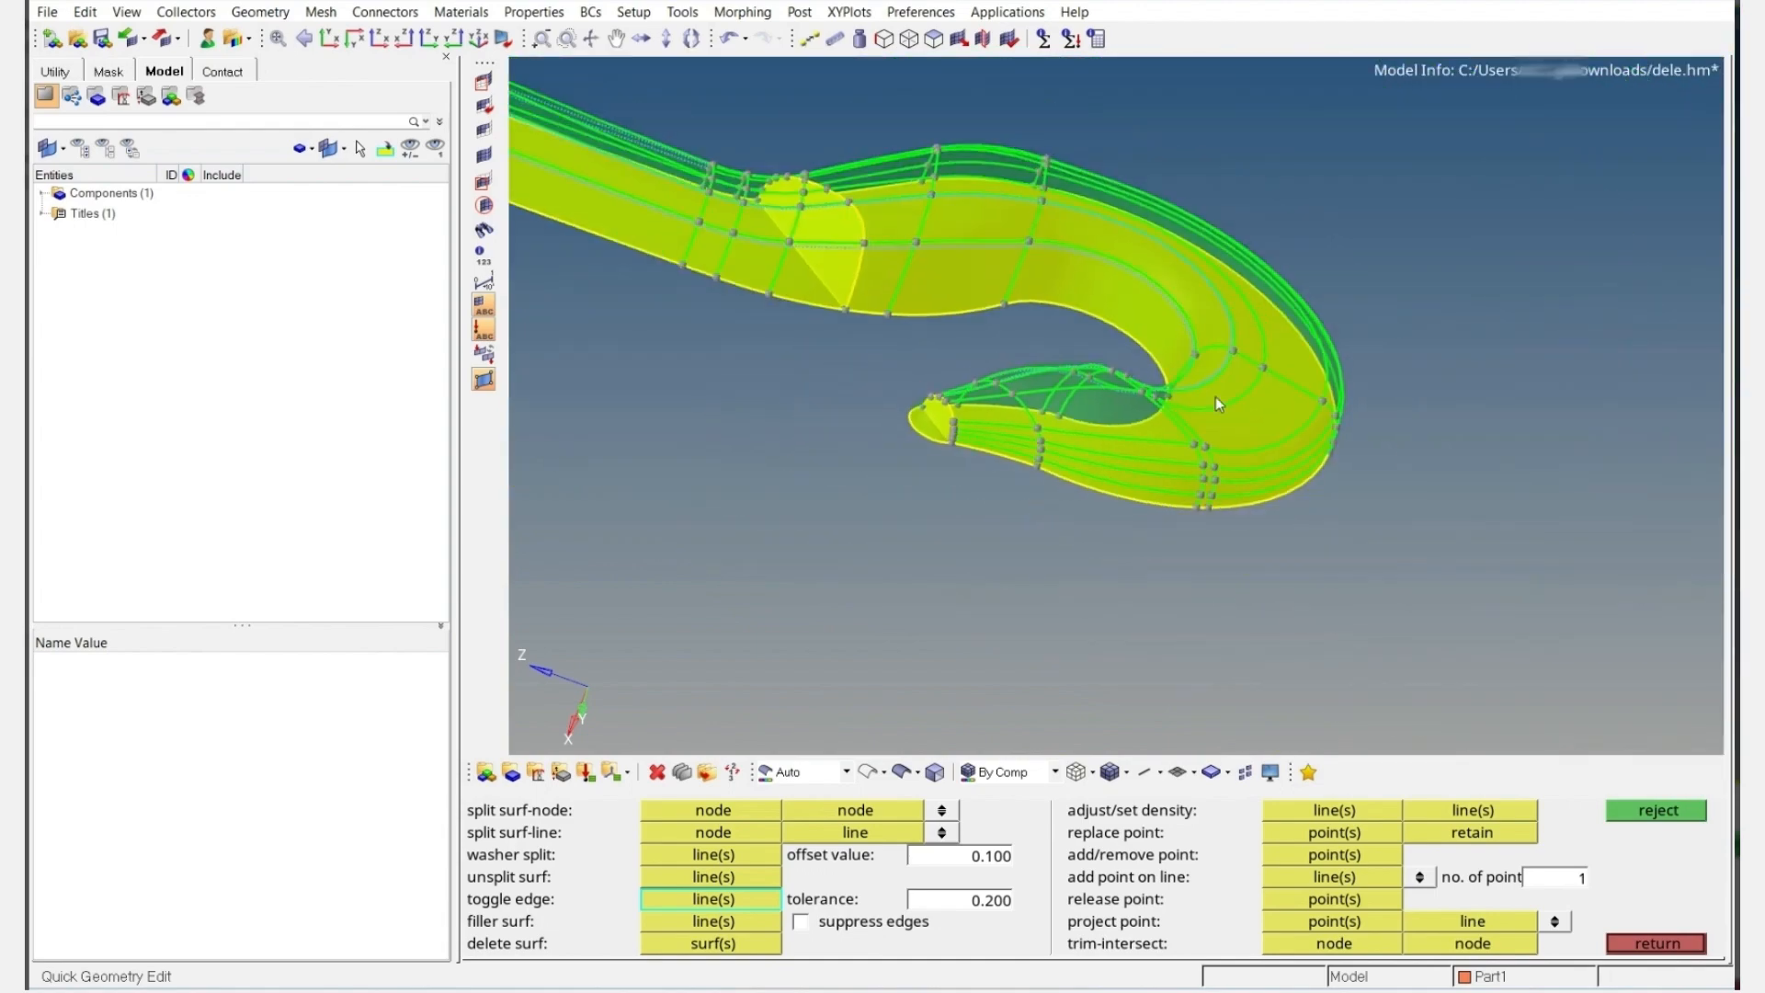
pyautogui.keyDown('ctrl'); pyautogui.moveTo(1219, 353); pyautogui.dragTo(1508, 404); pyautogui.keyUp('ctrl')
pyautogui.keyDown('ctrl'); pyautogui.moveTo(1627, 551); pyautogui.dragTo(1238, 476, button='right'); pyautogui.keyUp('ctrl')
pyautogui.keyDown('ctrl'); pyautogui.scroll(5, 1238, 476); pyautogui.keyUp('ctrl')
pyautogui.keyDown('ctrl'); pyautogui.moveTo(1158, 516); pyautogui.dragTo(1260, 457); pyautogui.keyUp('ctrl')
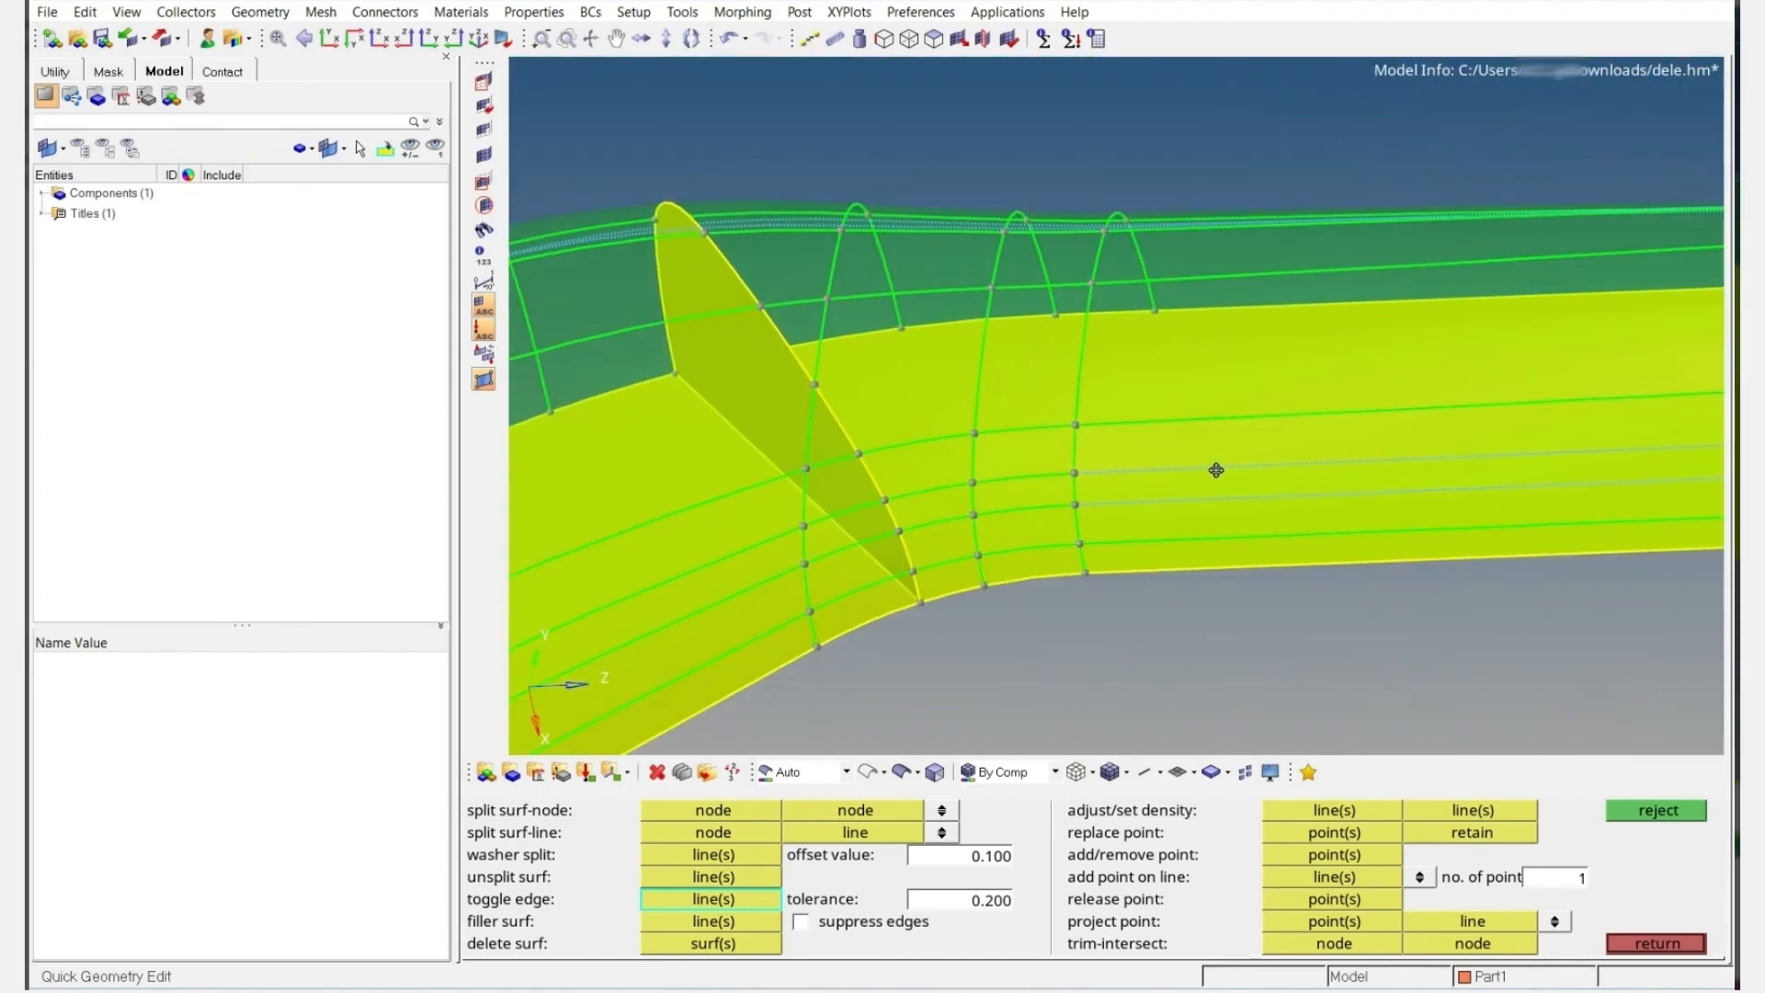
pyautogui.keyDown('ctrl'); pyautogui.moveTo(919, 555); pyautogui.dragTo(1088, 472, button='right'); pyautogui.keyUp('ctrl')
pyautogui.keyDown('ctrl'); pyautogui.scroll(5, 1089, 473); pyautogui.keyUp('ctrl')
pyautogui.click(1202, 416)
pyautogui.click(1206, 347)
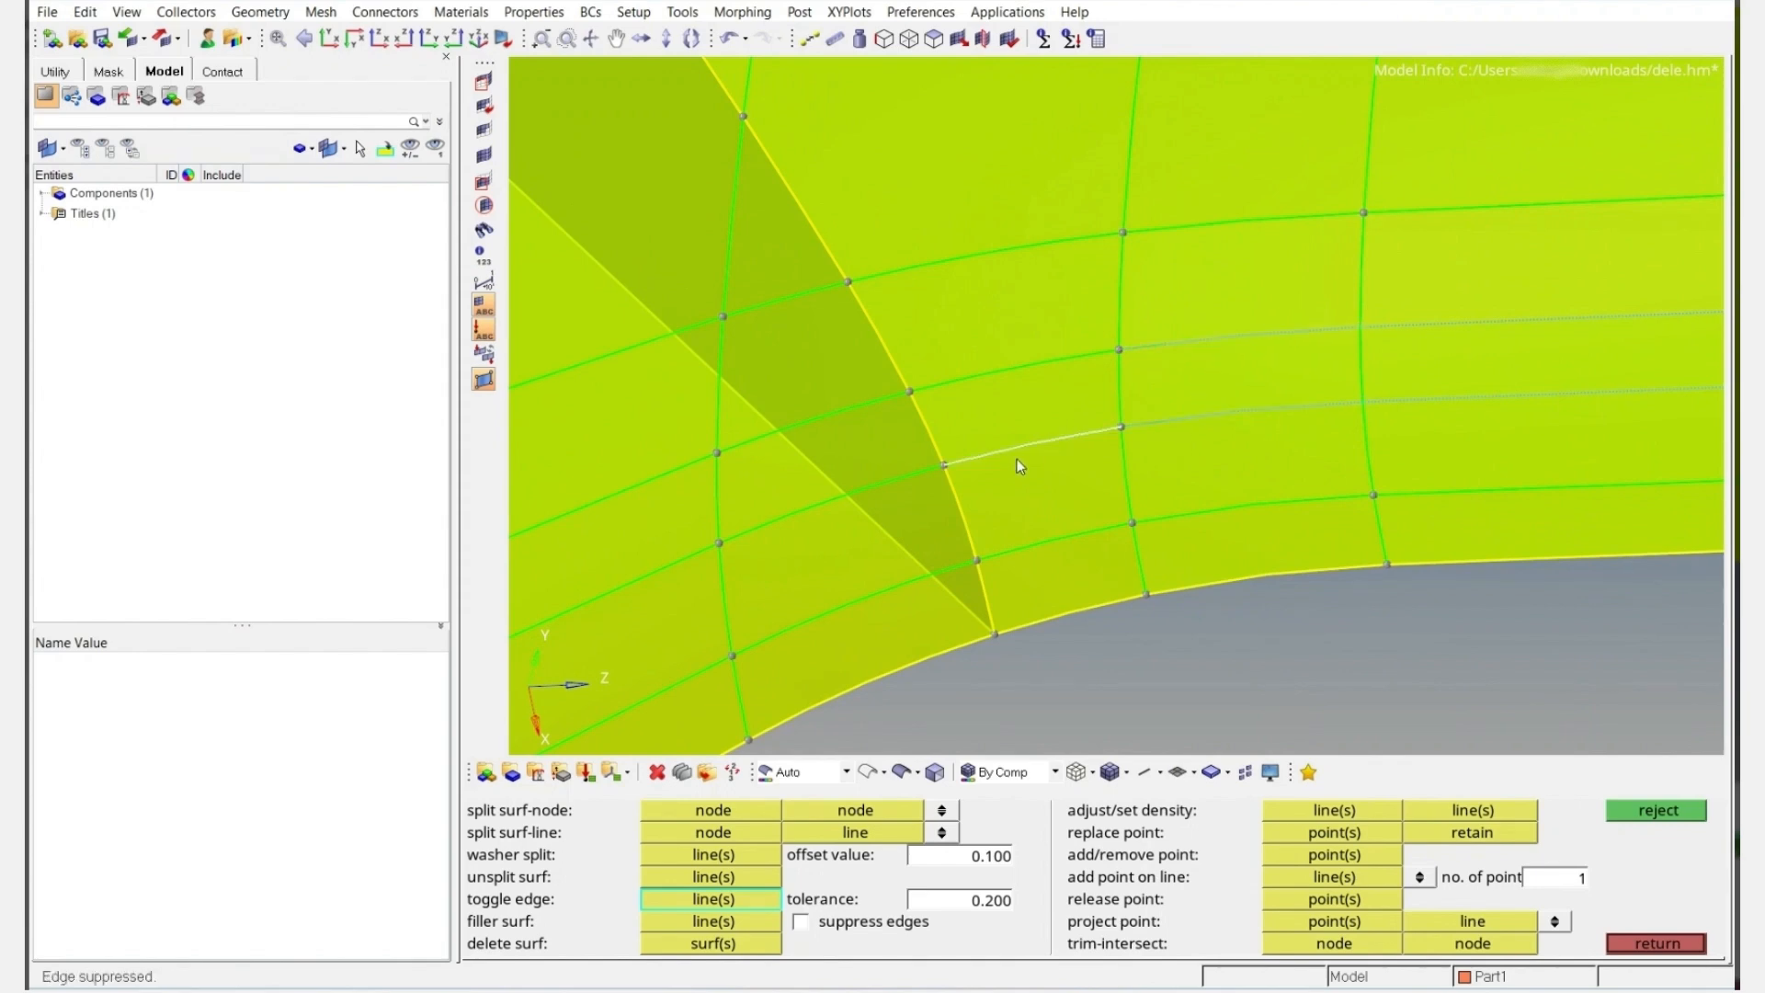
# Suppress the same two outer-side edges across the diagonal cut and onward into the hook's large outer curve
pyautogui.keyDown('ctrl'); pyautogui.moveTo(855, 487); pyautogui.dragTo(1334, 366, button='right'); pyautogui.keyUp('ctrl')
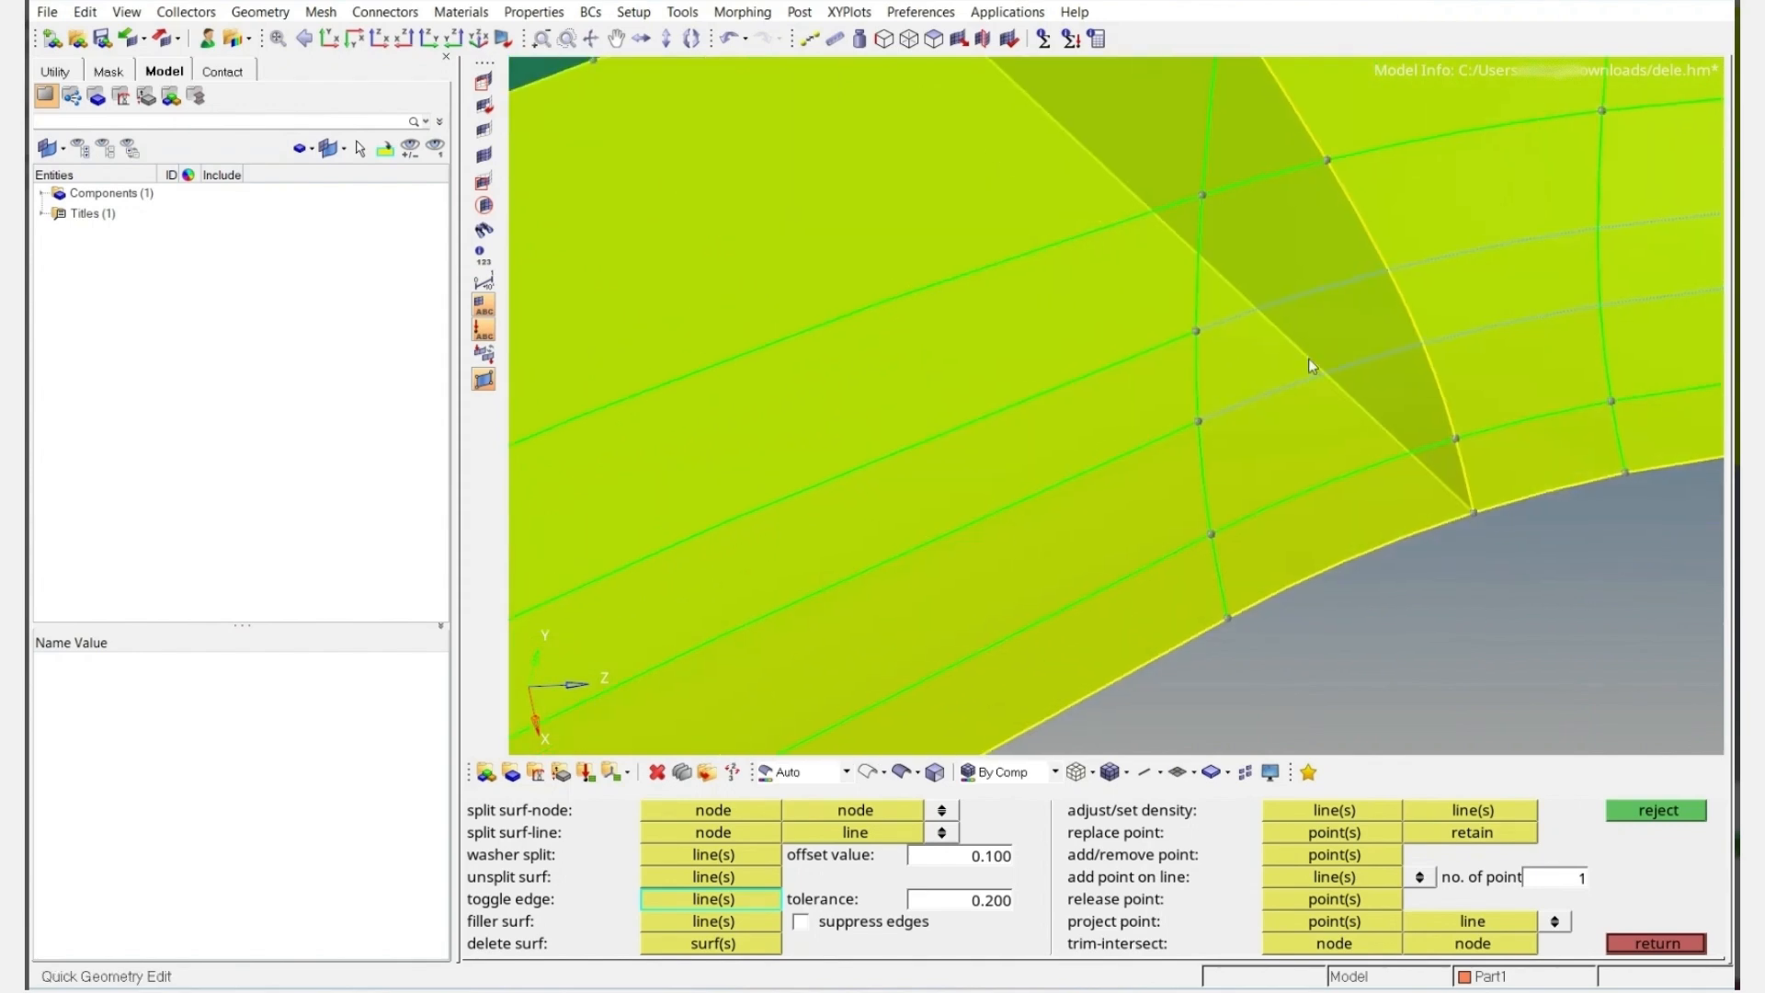
pyautogui.keyDown('ctrl'); pyautogui.scroll(-5, 1068, 410); pyautogui.keyUp('ctrl')
pyautogui.keyDown('ctrl'); pyautogui.moveTo(1002, 474); pyautogui.dragTo(1267, 409, button='right'); pyautogui.keyUp('ctrl')
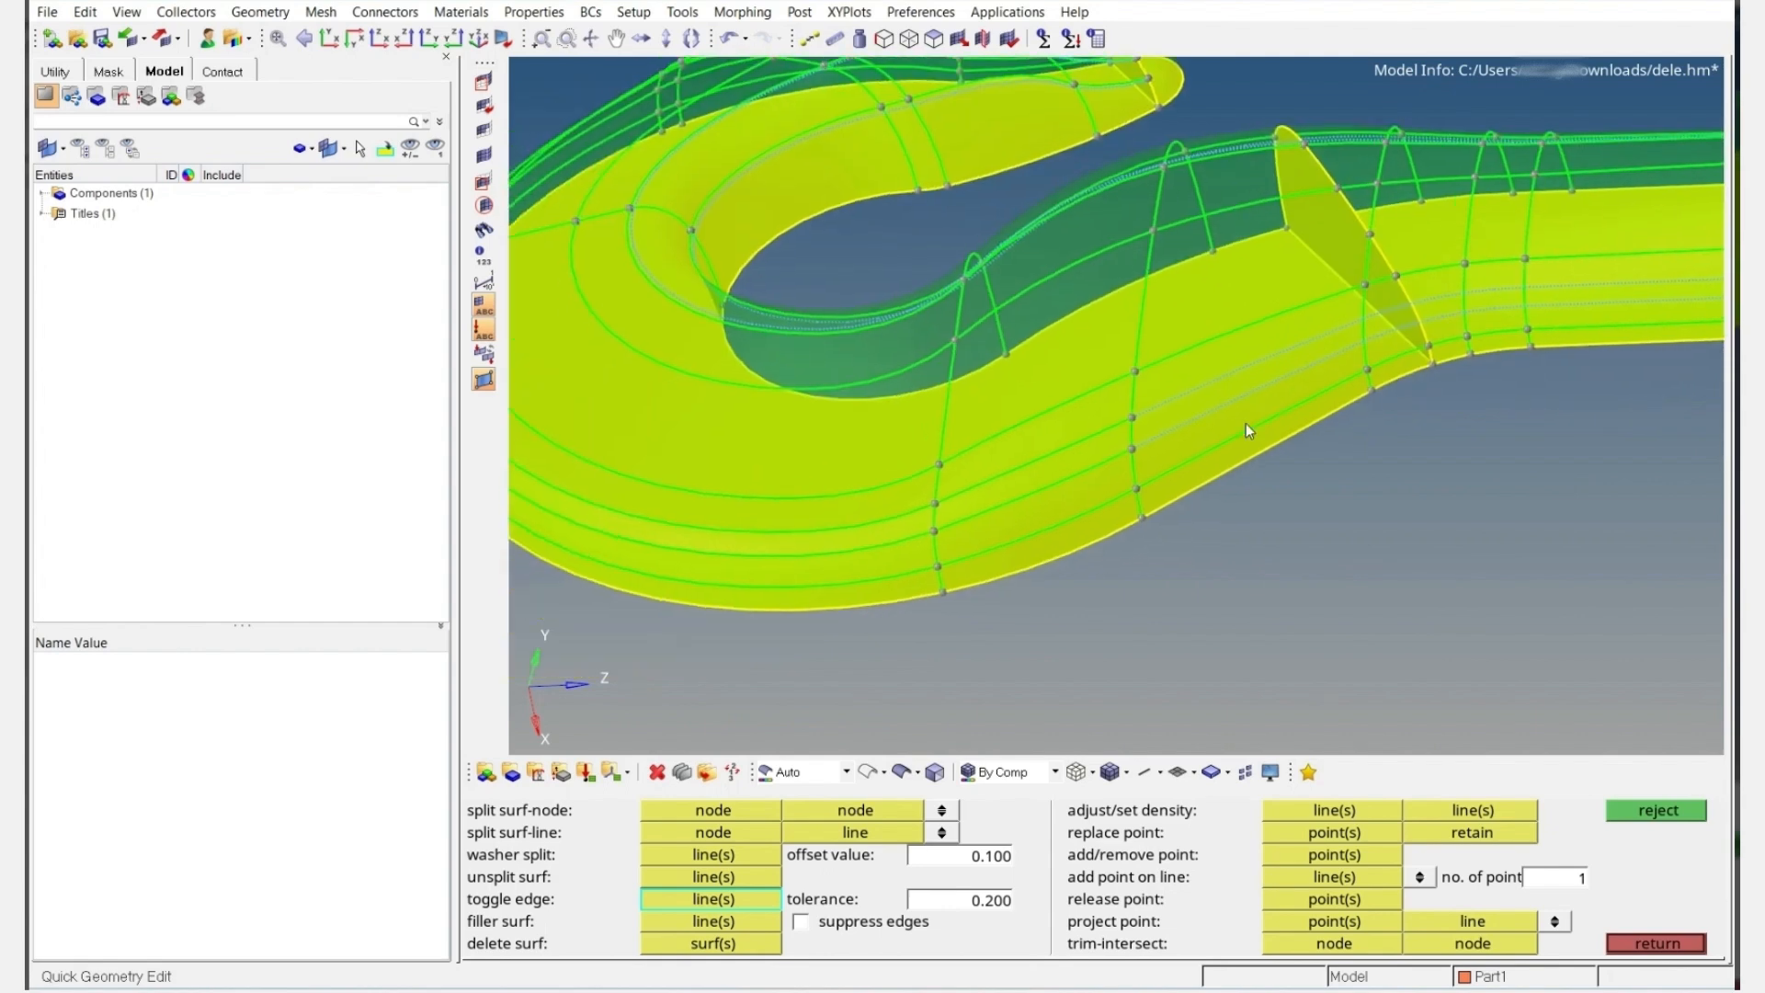
pyautogui.keyDown('ctrl'); pyautogui.scroll(4, 1044, 469); pyautogui.keyUp('ctrl')
pyautogui.click(1029, 494)
pyautogui.click(1006, 445)
pyautogui.click(1007, 445)
pyautogui.keyDown('ctrl'); pyautogui.moveTo(632, 577); pyautogui.dragTo(1355, 490, button='right'); pyautogui.keyUp('ctrl')
pyautogui.keyDown('ctrl'); pyautogui.moveTo(839, 509); pyautogui.dragTo(1140, 505, button='right'); pyautogui.keyUp('ctrl')
pyautogui.keyDown('ctrl'); pyautogui.scroll(-5, 1140, 505); pyautogui.keyUp('ctrl')
pyautogui.keyDown('ctrl'); pyautogui.moveTo(1000, 328); pyautogui.dragTo(1035, 397, button='right'); pyautogui.keyUp('ctrl')
pyautogui.keyDown('ctrl'); pyautogui.moveTo(991, 370); pyautogui.dragTo(1352, 414); pyautogui.keyUp('ctrl')
pyautogui.keyDown('ctrl'); pyautogui.moveTo(847, 416); pyautogui.dragTo(1012, 436, button='right'); pyautogui.keyUp('ctrl')
pyautogui.keyDown('ctrl'); pyautogui.scroll(5, 1012, 436); pyautogui.keyUp('ctrl')
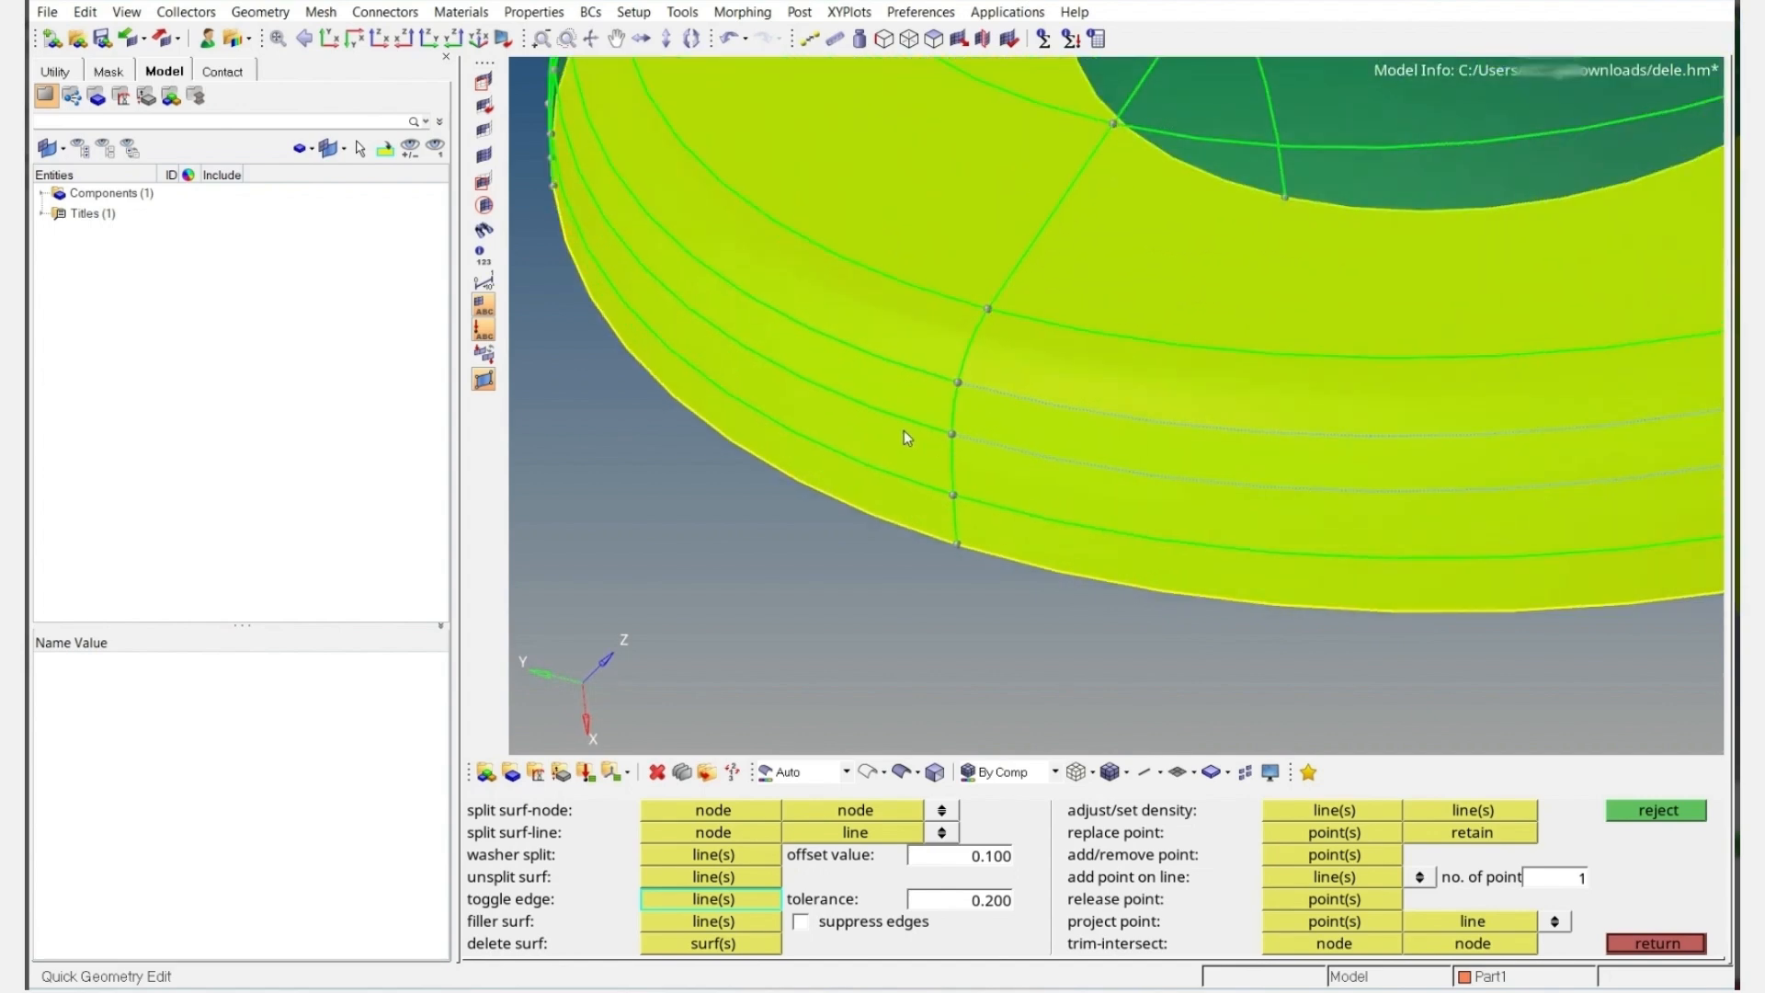
# Suppress the lower of the two middle outer edges across the paired cross lines and on toward the hook tip
pyautogui.keyDown('ctrl'); pyautogui.scroll(-3, 912, 362); pyautogui.keyUp('ctrl')
pyautogui.keyDown('ctrl'); pyautogui.moveTo(1016, 459); pyautogui.dragTo(1265, 484); pyautogui.keyUp('ctrl')
pyautogui.keyDown('ctrl'); pyautogui.scroll(5, 1037, 457); pyautogui.keyUp('ctrl')
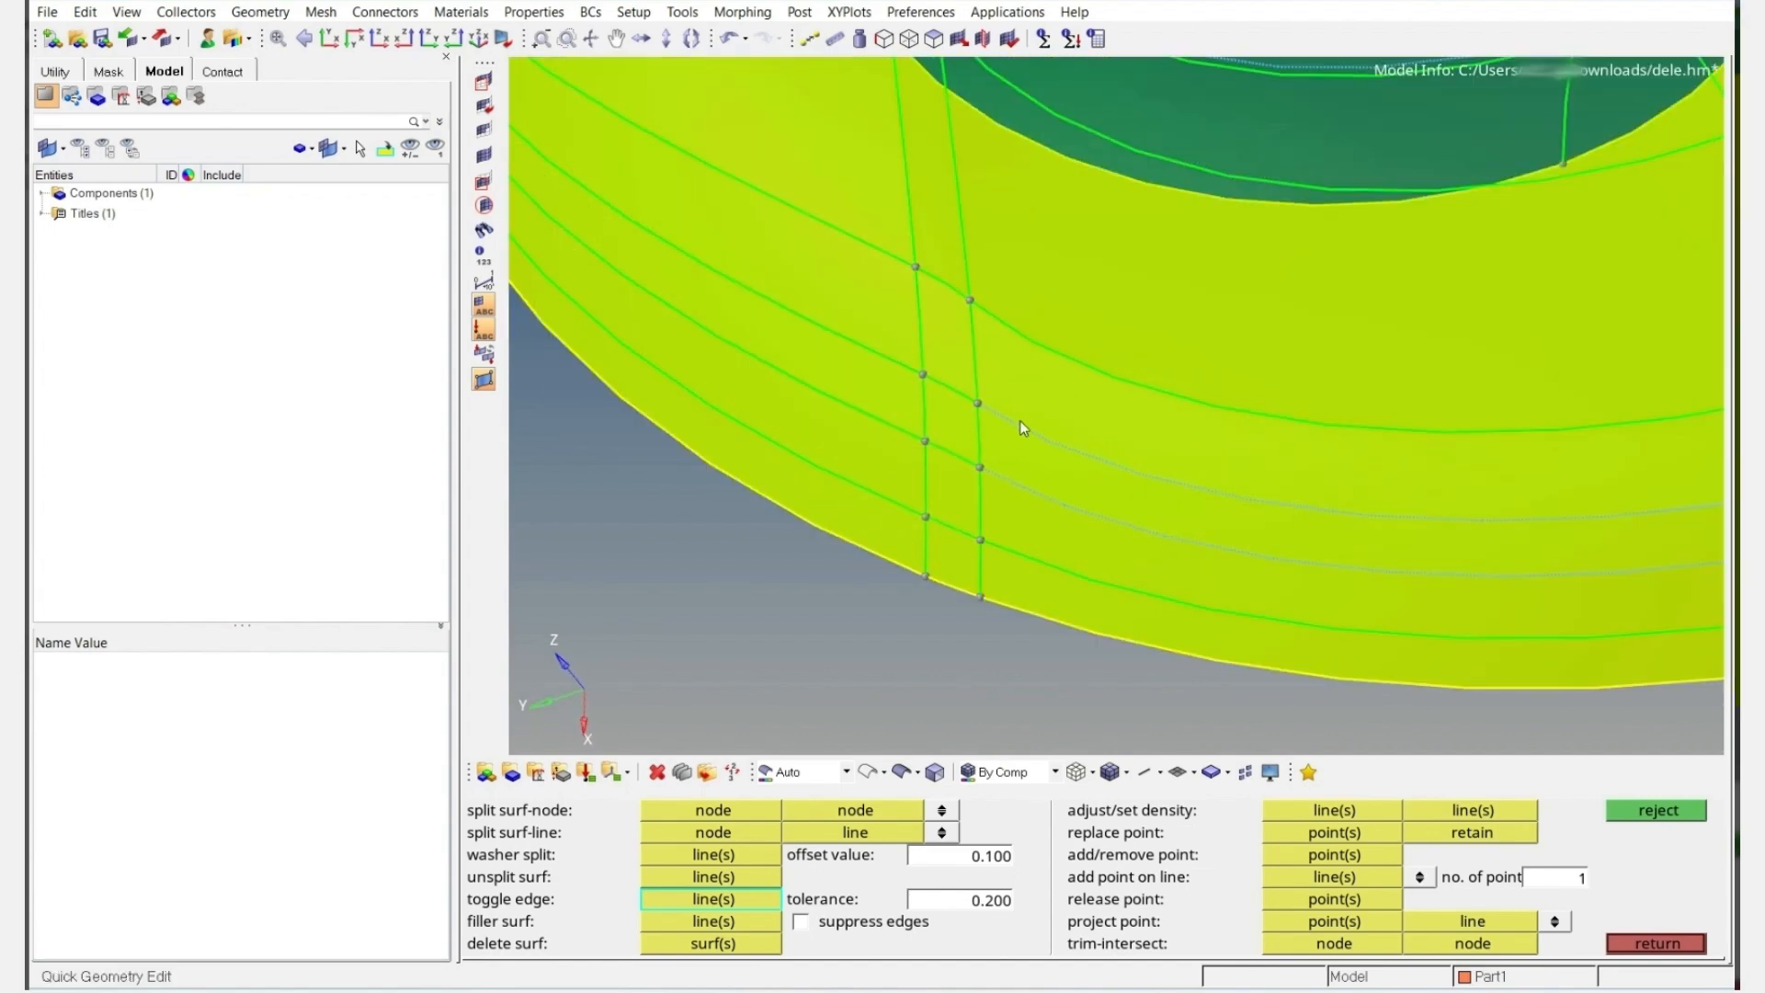
pyautogui.click(957, 470)
pyautogui.click(886, 417)
pyautogui.keyDown('ctrl'); pyautogui.moveTo(669, 353); pyautogui.dragTo(981, 488, button='right'); pyautogui.keyUp('ctrl')
pyautogui.keyDown('ctrl'); pyautogui.moveTo(851, 295); pyautogui.dragTo(1057, 487, button='right'); pyautogui.keyUp('ctrl')
pyautogui.keyDown('ctrl'); pyautogui.scroll(4, 947, 377); pyautogui.keyUp('ctrl')
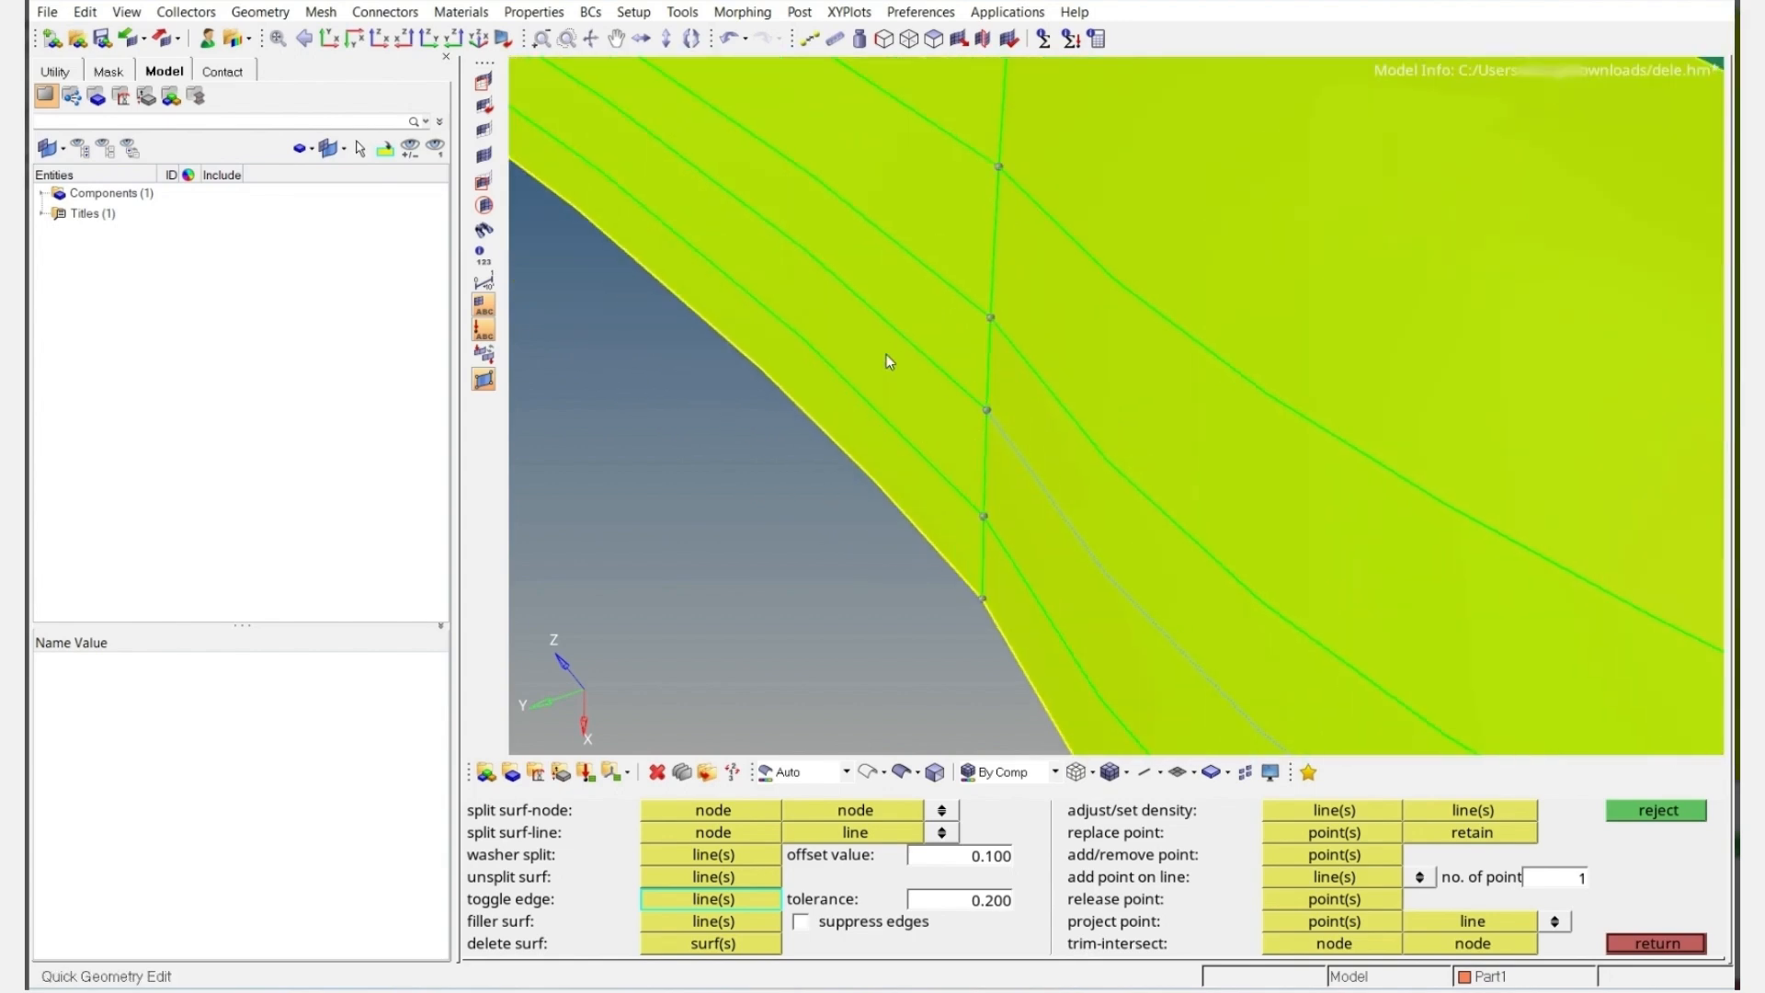
pyautogui.keyDown('ctrl'); pyautogui.moveTo(881, 350); pyautogui.dragTo(1045, 507); pyautogui.keyUp('ctrl')
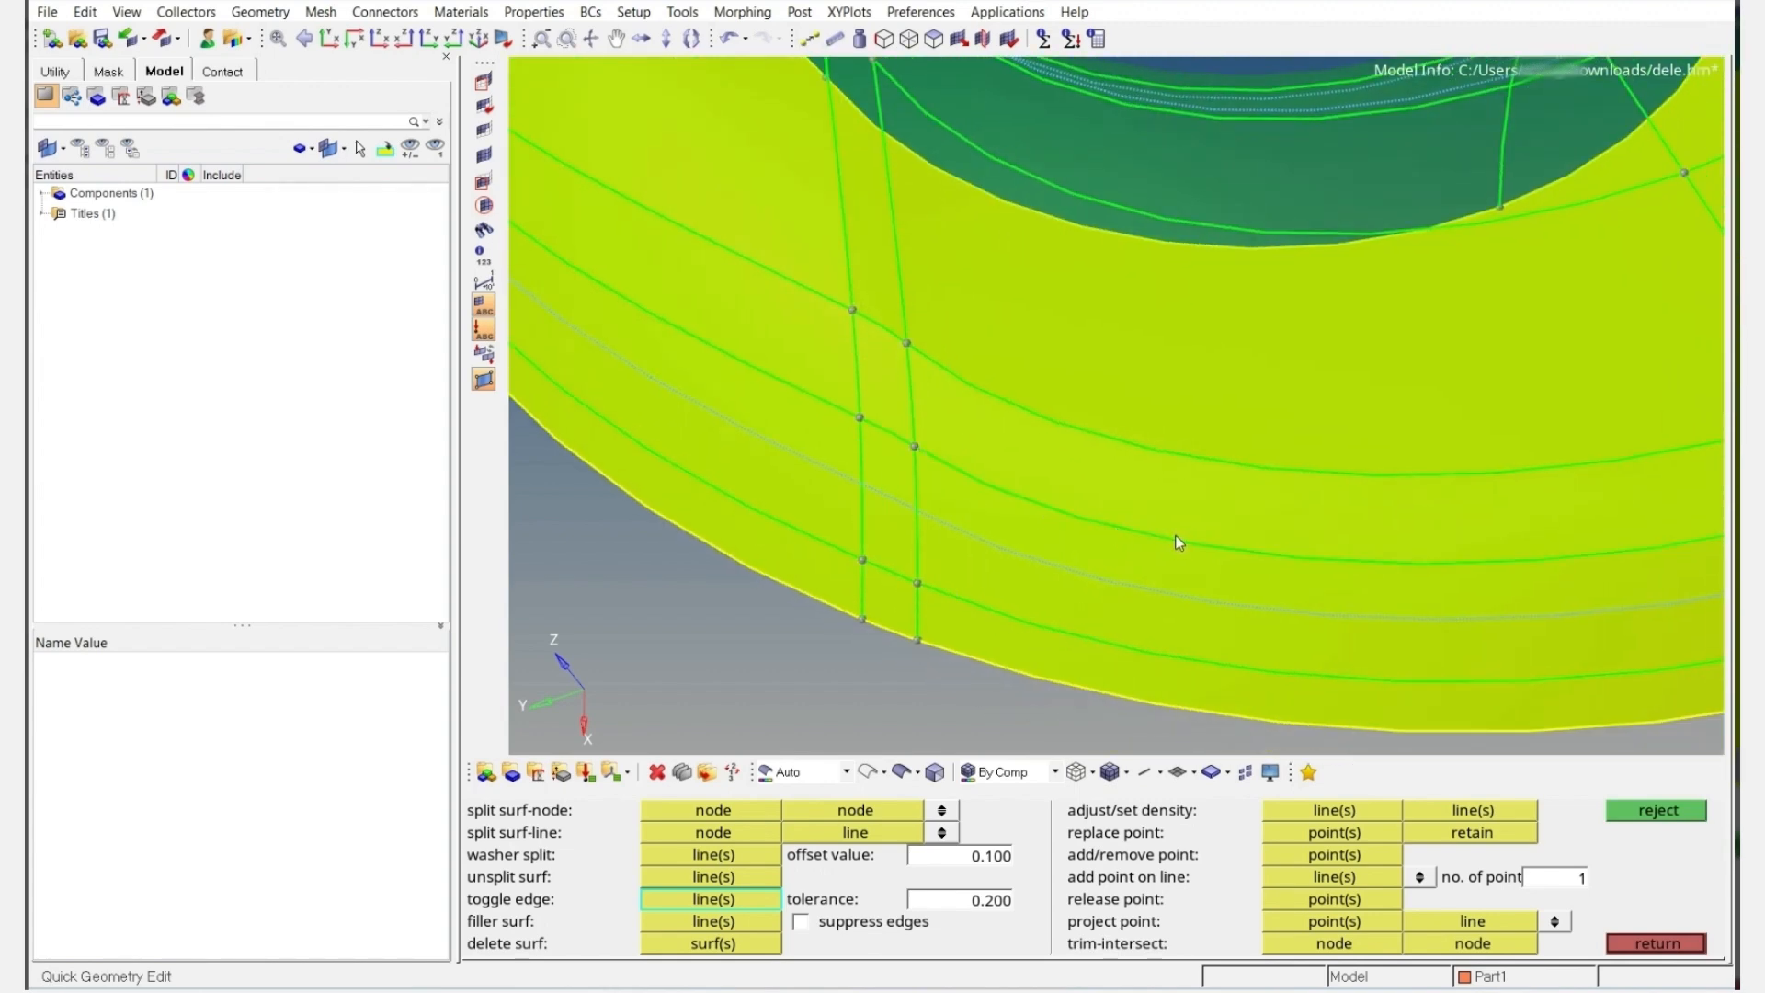
# Restore the upper of the two suppressed middle edges around the hook's outer curve, back toward the neck
pyautogui.scroll(-3, 1085, 537)
pyautogui.keyDown('ctrl'); pyautogui.moveTo(989, 533); pyautogui.dragTo(1268, 442); pyautogui.keyUp('ctrl')
pyautogui.click(1292, 445)
pyautogui.keyDown('ctrl'); pyautogui.moveTo(1392, 389); pyautogui.dragTo(1064, 610, button='right'); pyautogui.keyUp('ctrl')
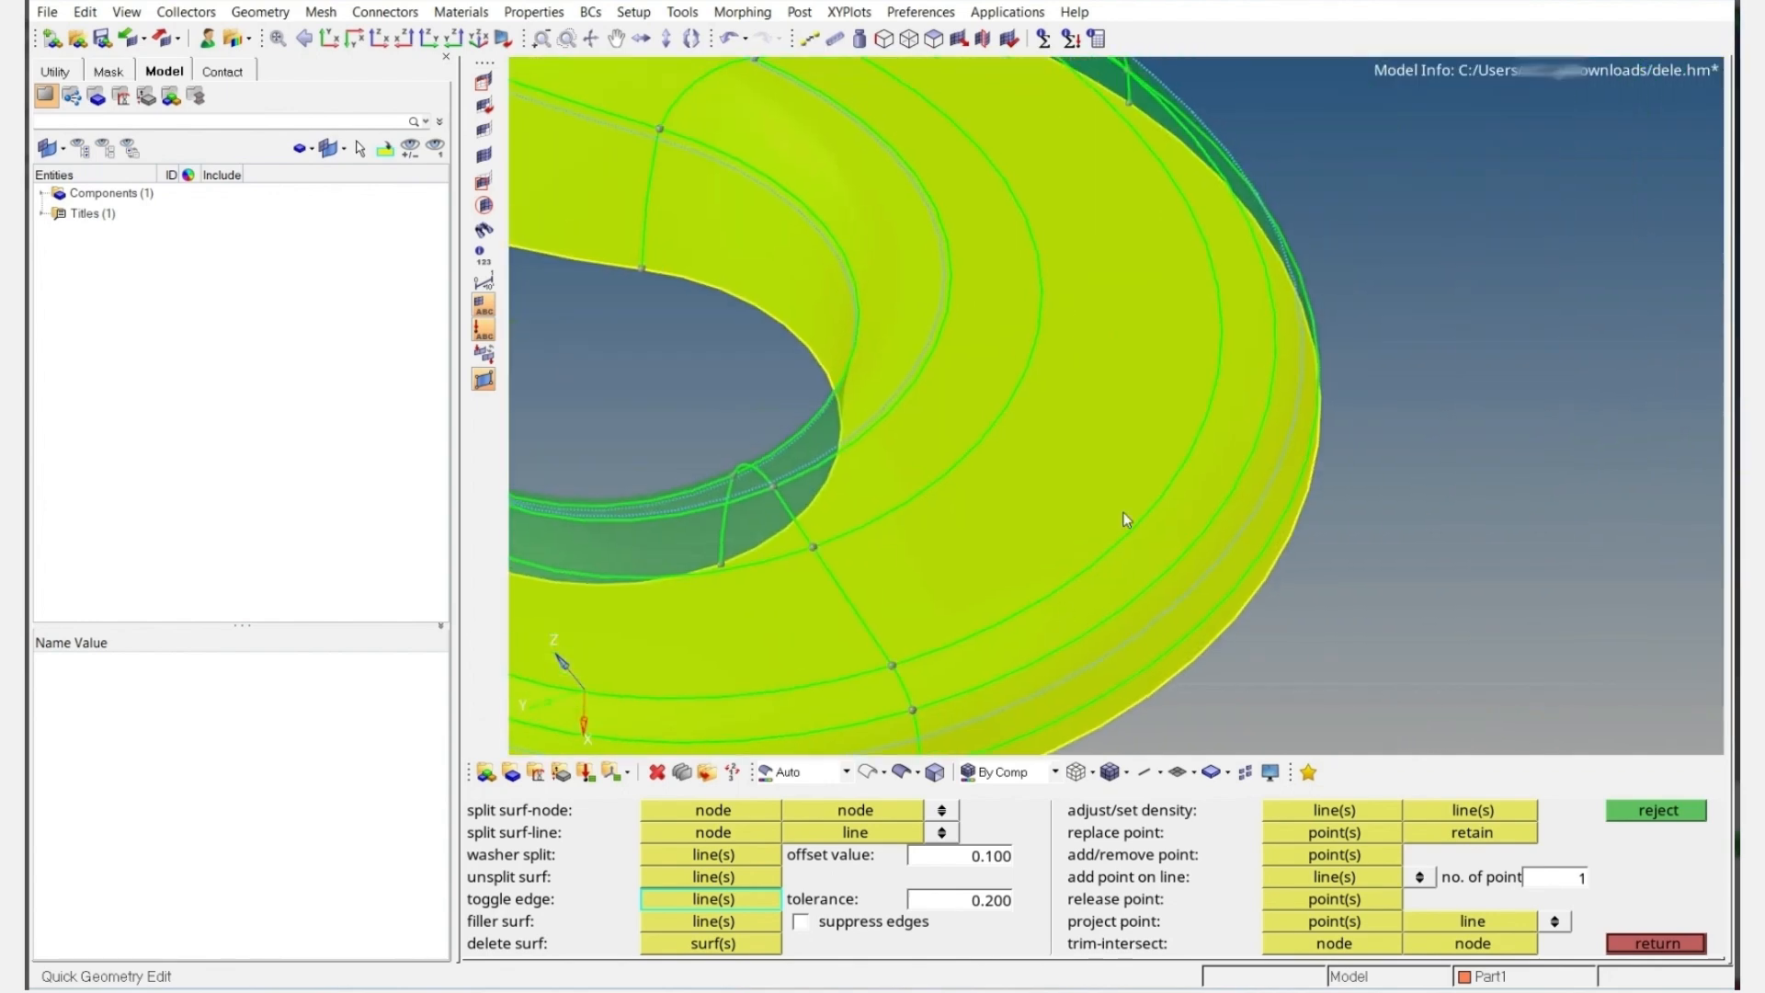
pyautogui.keyDown('ctrl'); pyautogui.moveTo(1227, 497); pyautogui.dragTo(1057, 460); pyautogui.keyUp('ctrl')
pyautogui.keyDown('ctrl'); pyautogui.moveTo(1471, 239); pyautogui.dragTo(1069, 319, button='right'); pyautogui.keyUp('ctrl')
pyautogui.keyDown('ctrl'); pyautogui.moveTo(1267, 280); pyautogui.dragTo(1135, 408, button='right'); pyautogui.keyUp('ctrl')
pyautogui.keyDown('ctrl'); pyautogui.scroll(3, 1182, 356); pyautogui.keyUp('ctrl')
pyautogui.keyDown('ctrl'); pyautogui.moveTo(1203, 315); pyautogui.dragTo(1143, 421); pyautogui.keyUp('ctrl')
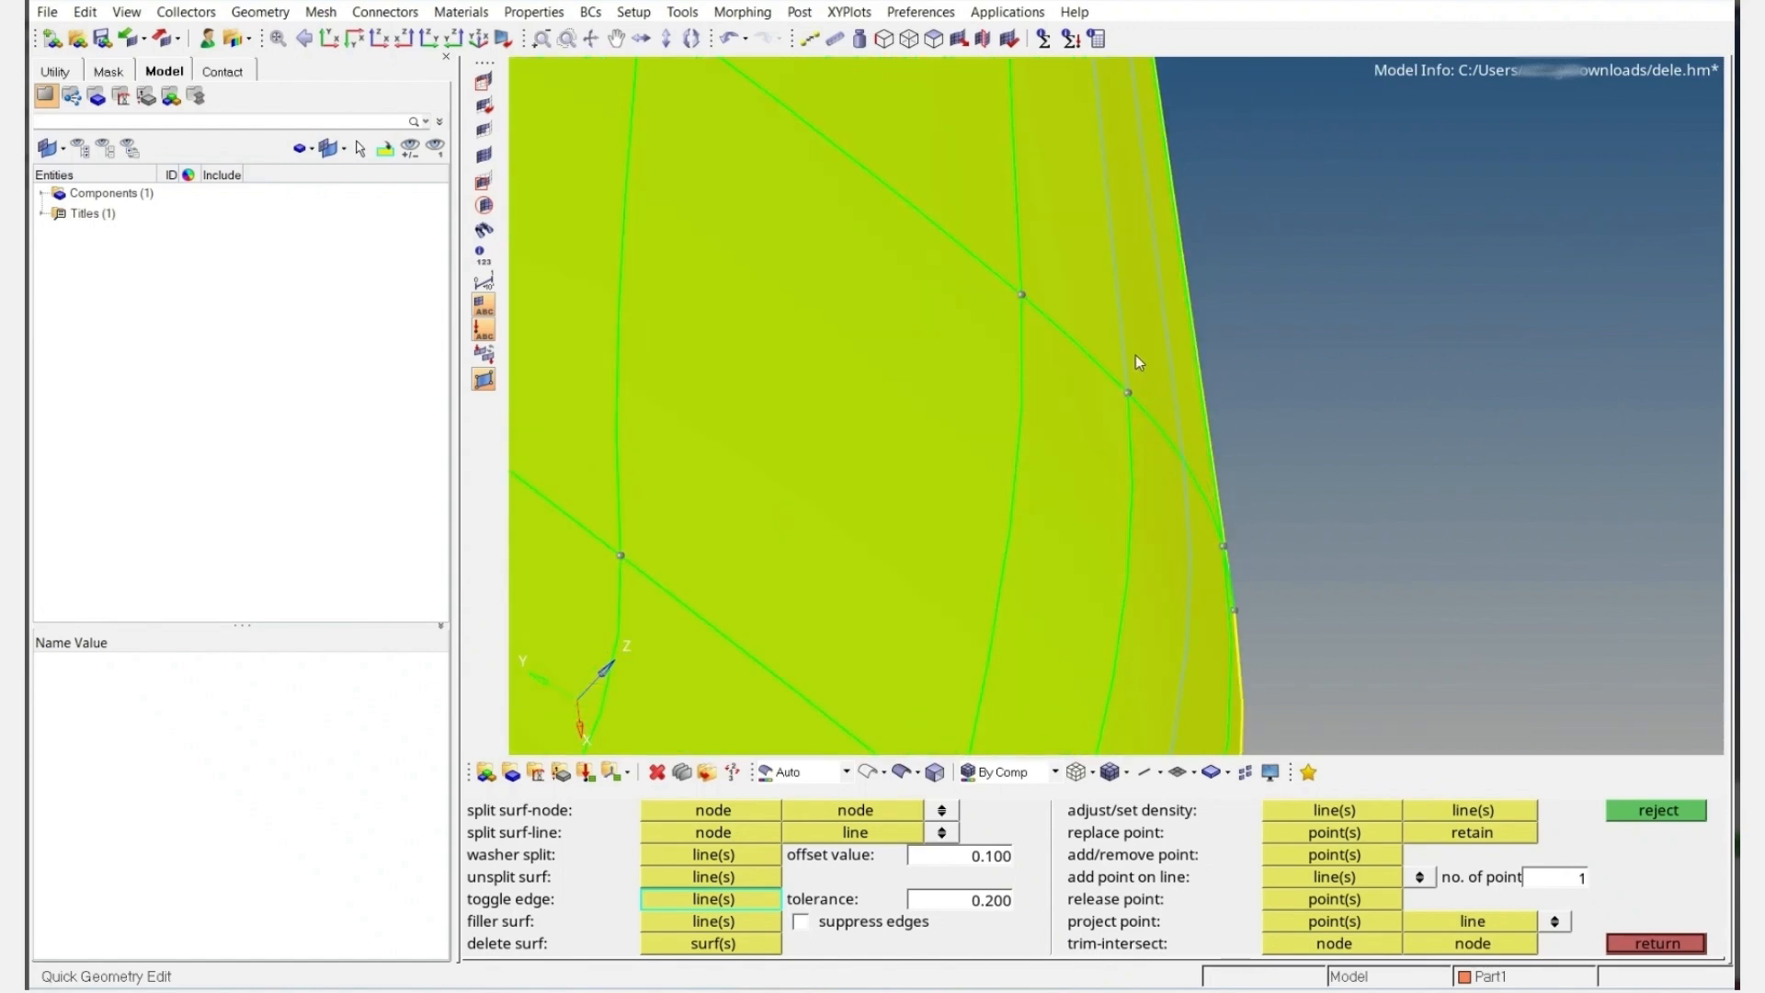
# Restore the same upper edge through the neck and along the shank to its end face
pyautogui.keyDown('ctrl'); pyautogui.scroll(-3, 1134, 356); pyautogui.keyUp('ctrl')
pyautogui.keyDown('ctrl'); pyautogui.moveTo(1133, 342); pyautogui.dragTo(1042, 623, button='right'); pyautogui.keyUp('ctrl')
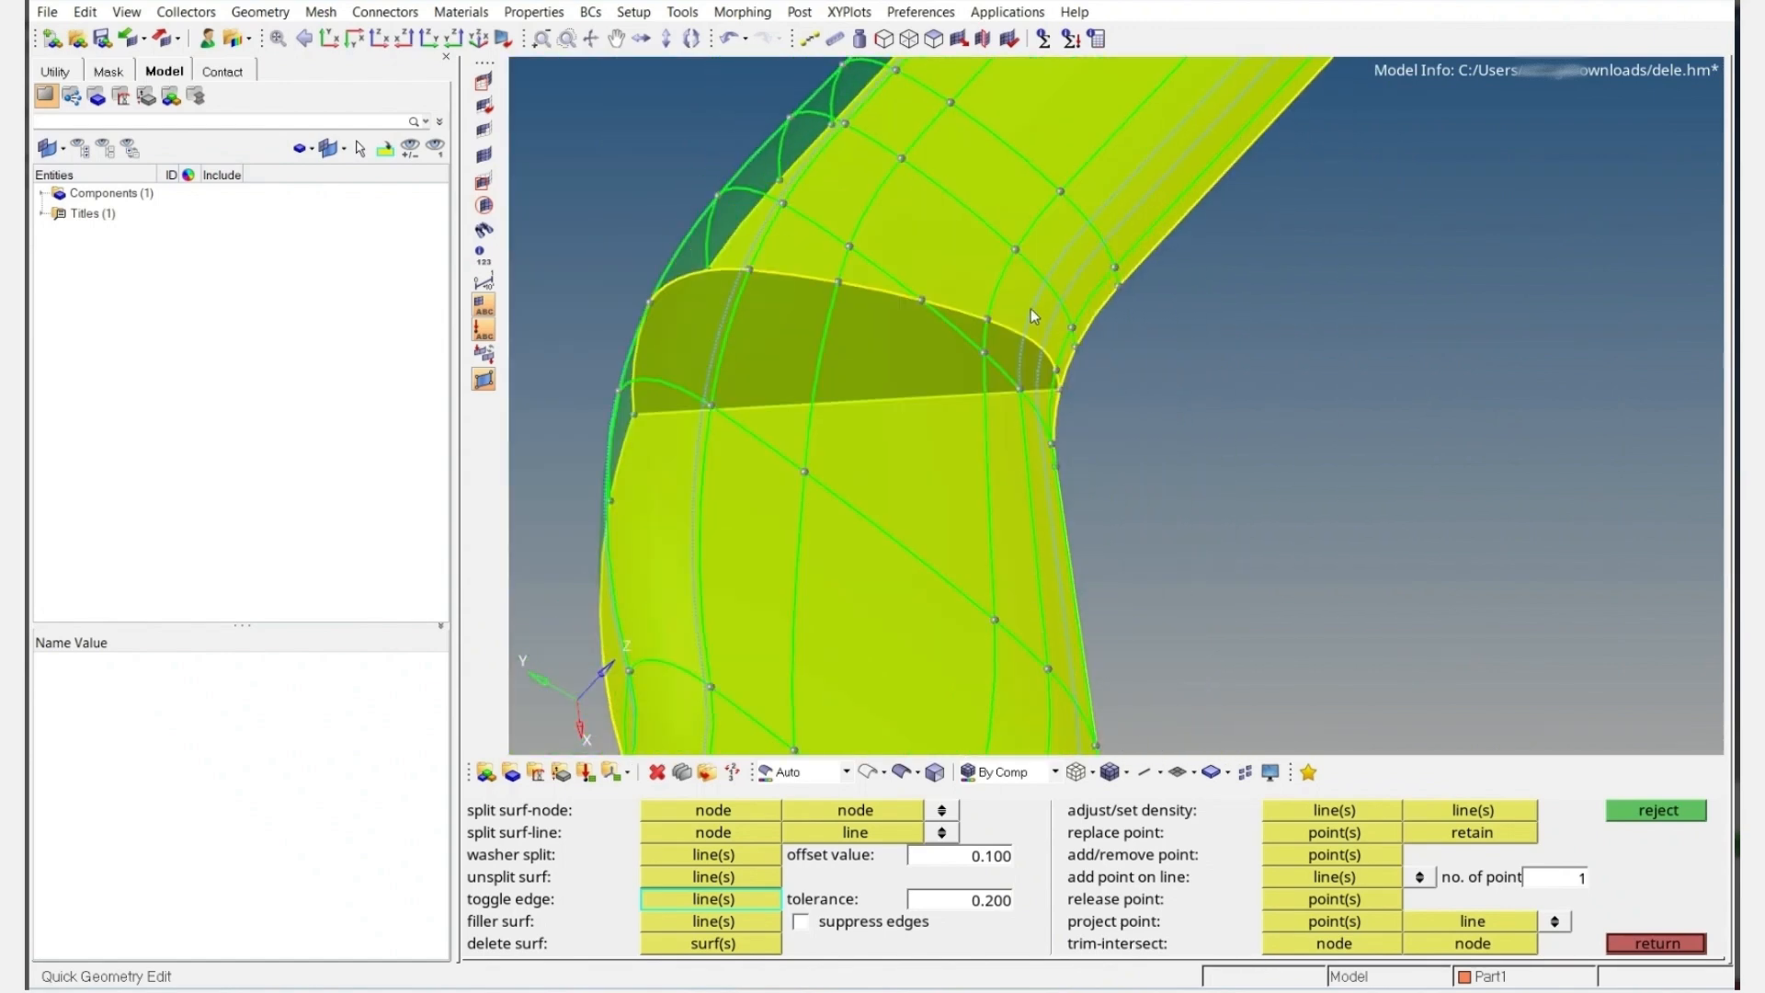
pyautogui.keyDown('ctrl'); pyautogui.scroll(3, 1067, 303); pyautogui.keyUp('ctrl')
pyautogui.rightClick(961, 411)
pyautogui.keyDown('ctrl'); pyautogui.scroll(-4, 1048, 344); pyautogui.keyUp('ctrl')
pyautogui.keyDown('ctrl'); pyautogui.moveTo(1253, 86); pyautogui.dragTo(720, 500, button='right'); pyautogui.keyUp('ctrl')
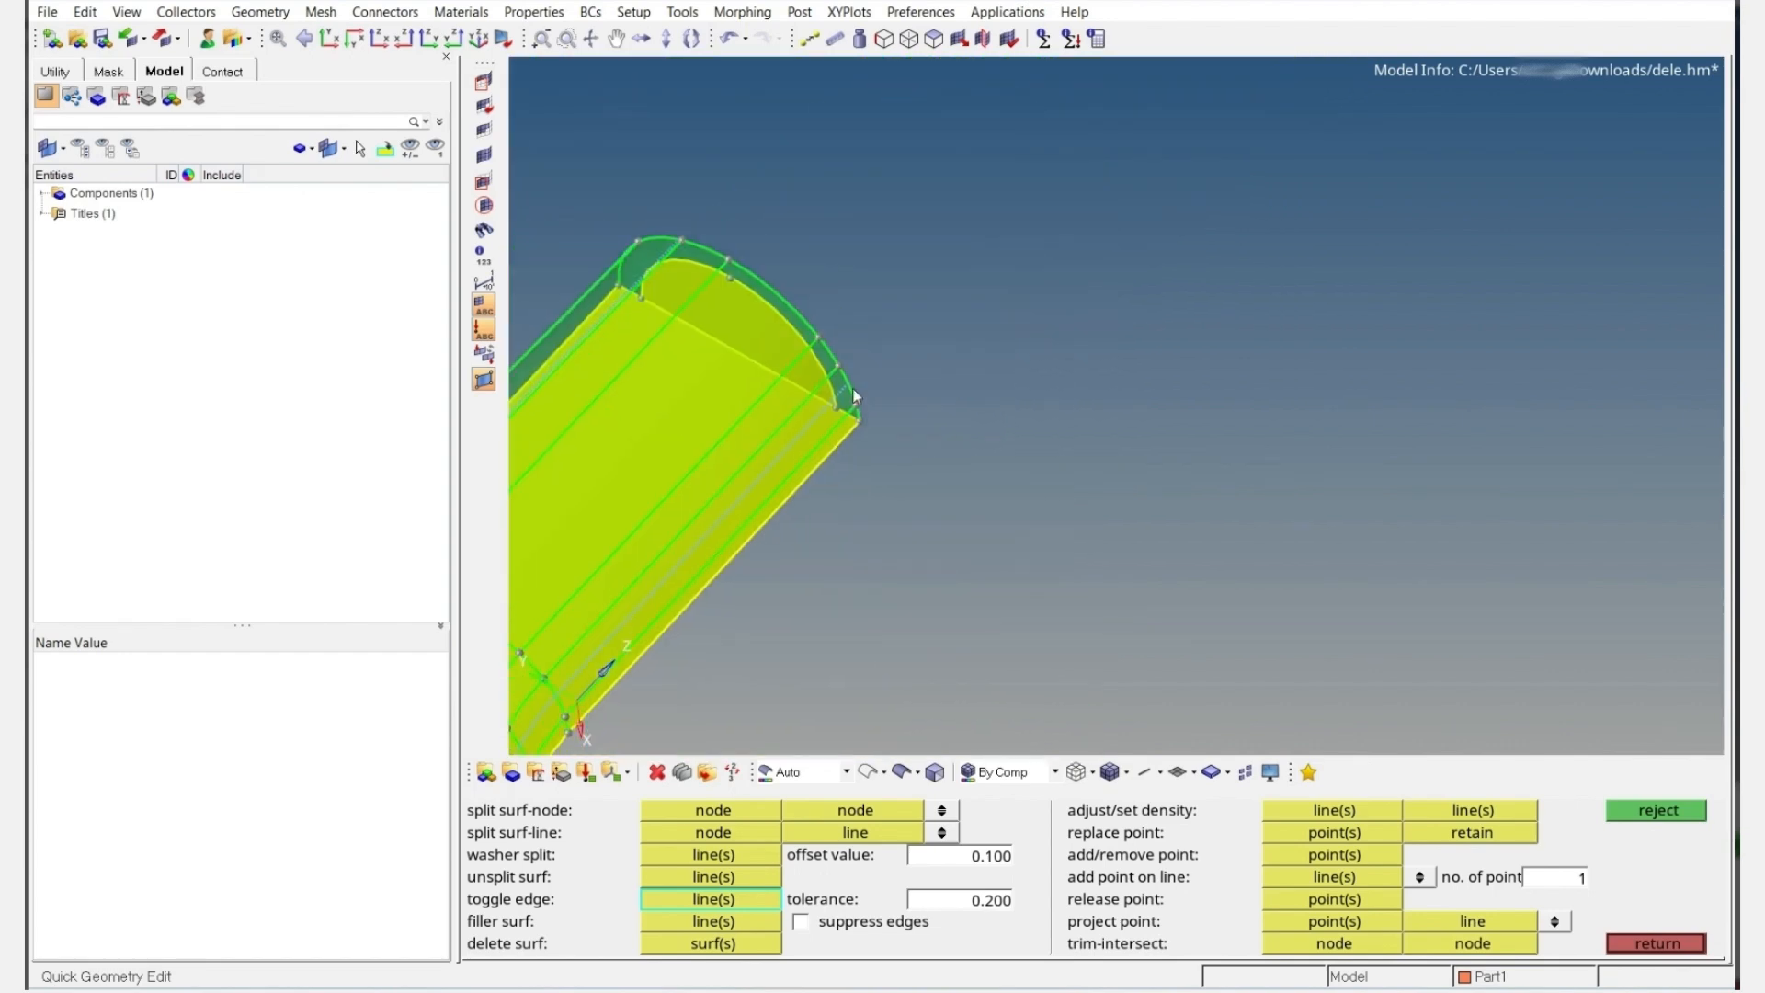
# Leave quick edge editing and save the model as dele.hm
pyautogui.keyDown('ctrl'); pyautogui.moveTo(842, 431); pyautogui.dragTo(855, 359); pyautogui.keyUp('ctrl')
pyautogui.keyDown('ctrl'); pyautogui.moveTo(855, 359); pyautogui.dragTo(1159, 385, button='right'); pyautogui.keyUp('ctrl')
pyautogui.press('Escape')
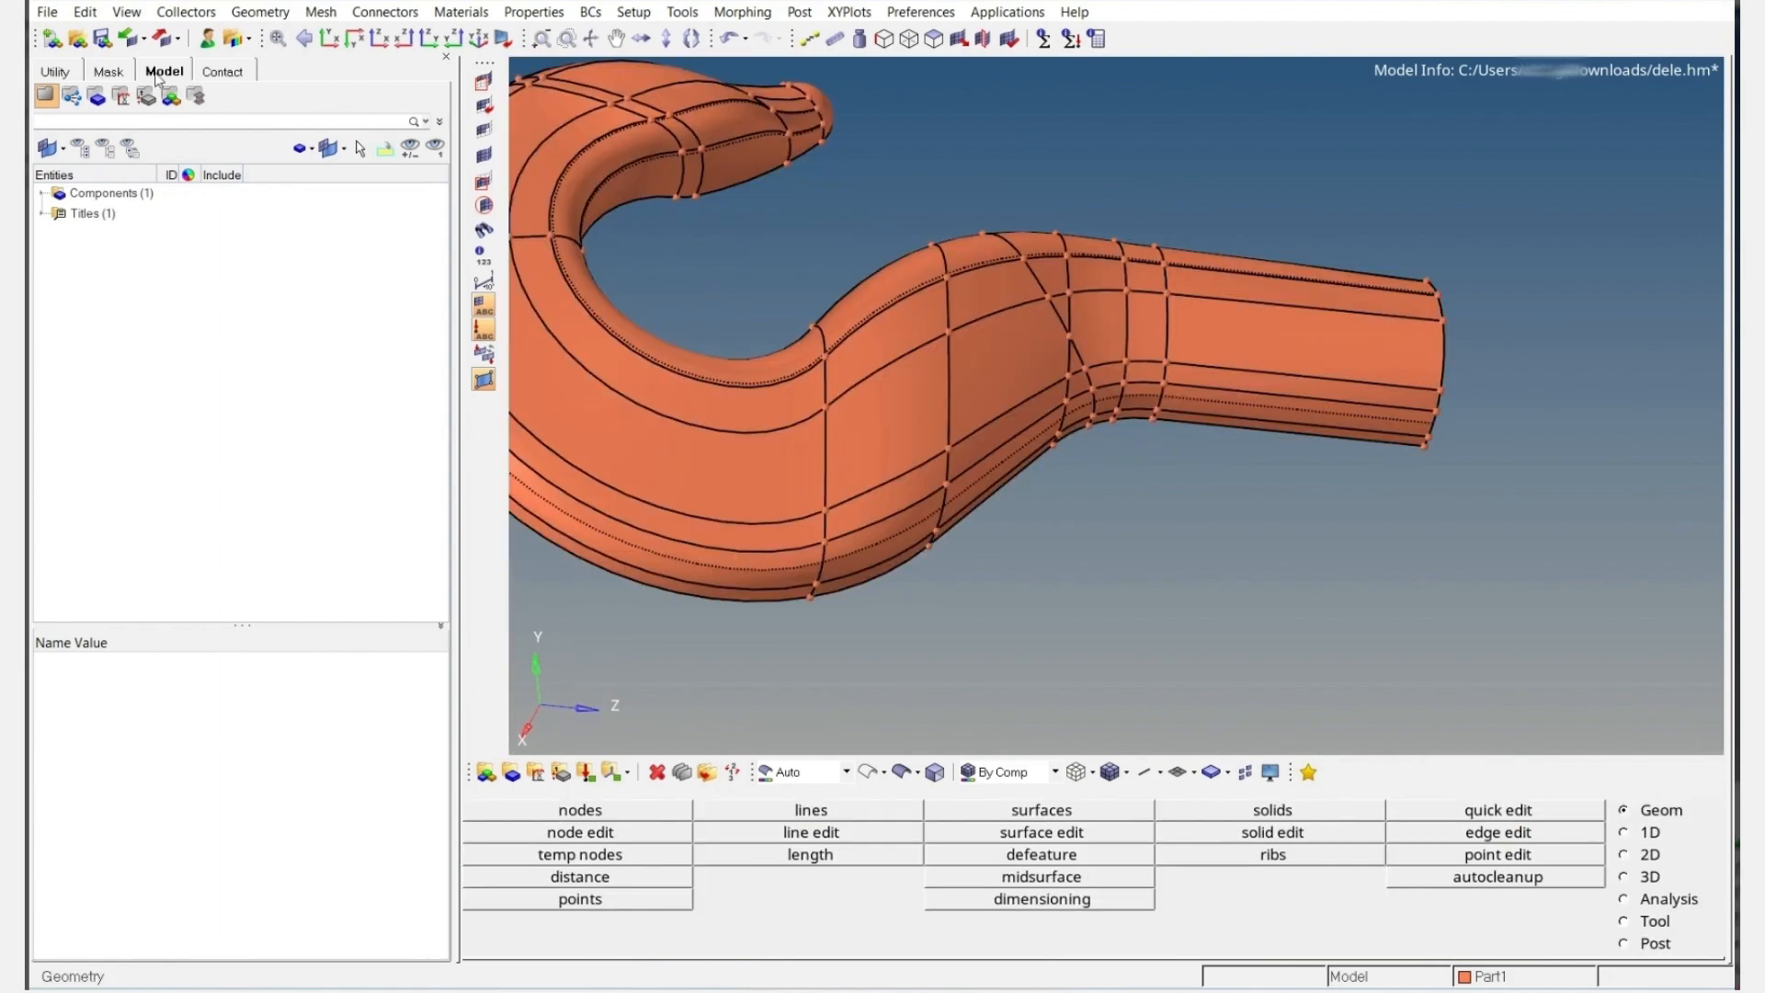
pyautogui.click(102, 40)
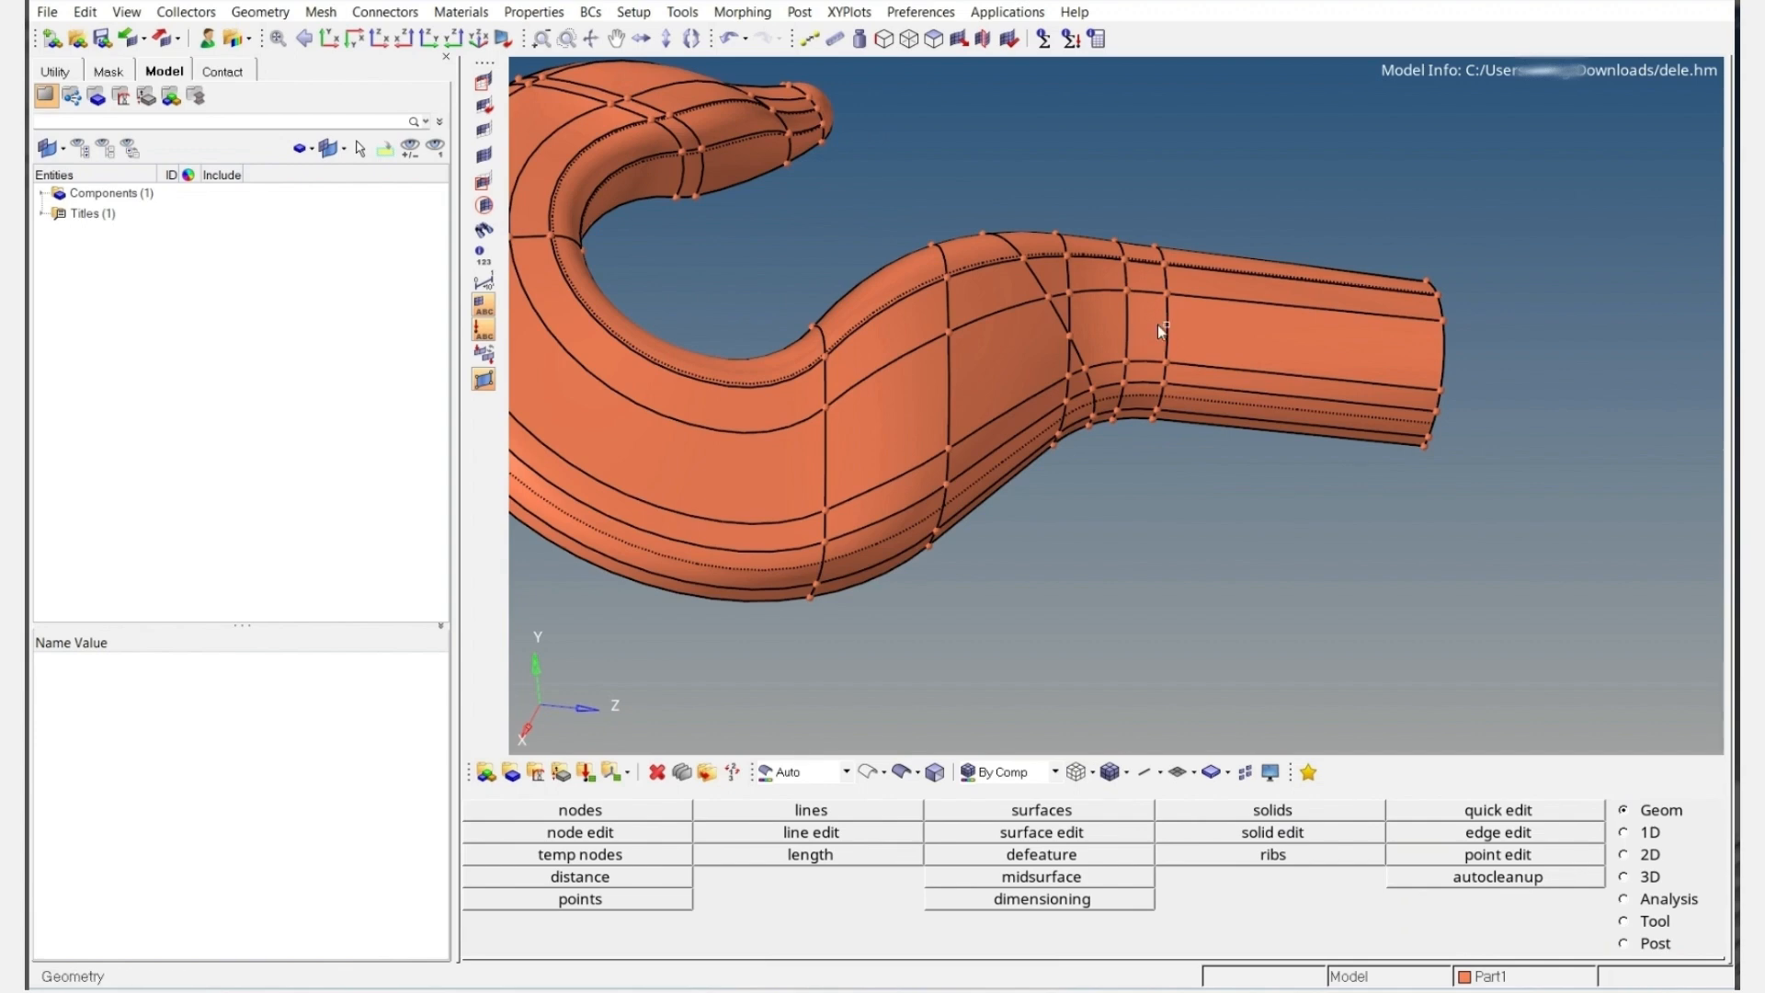
# Examine the diagonal cut face through the hook's neck and the edges crossing it
pyautogui.scroll(8, 1157, 325)
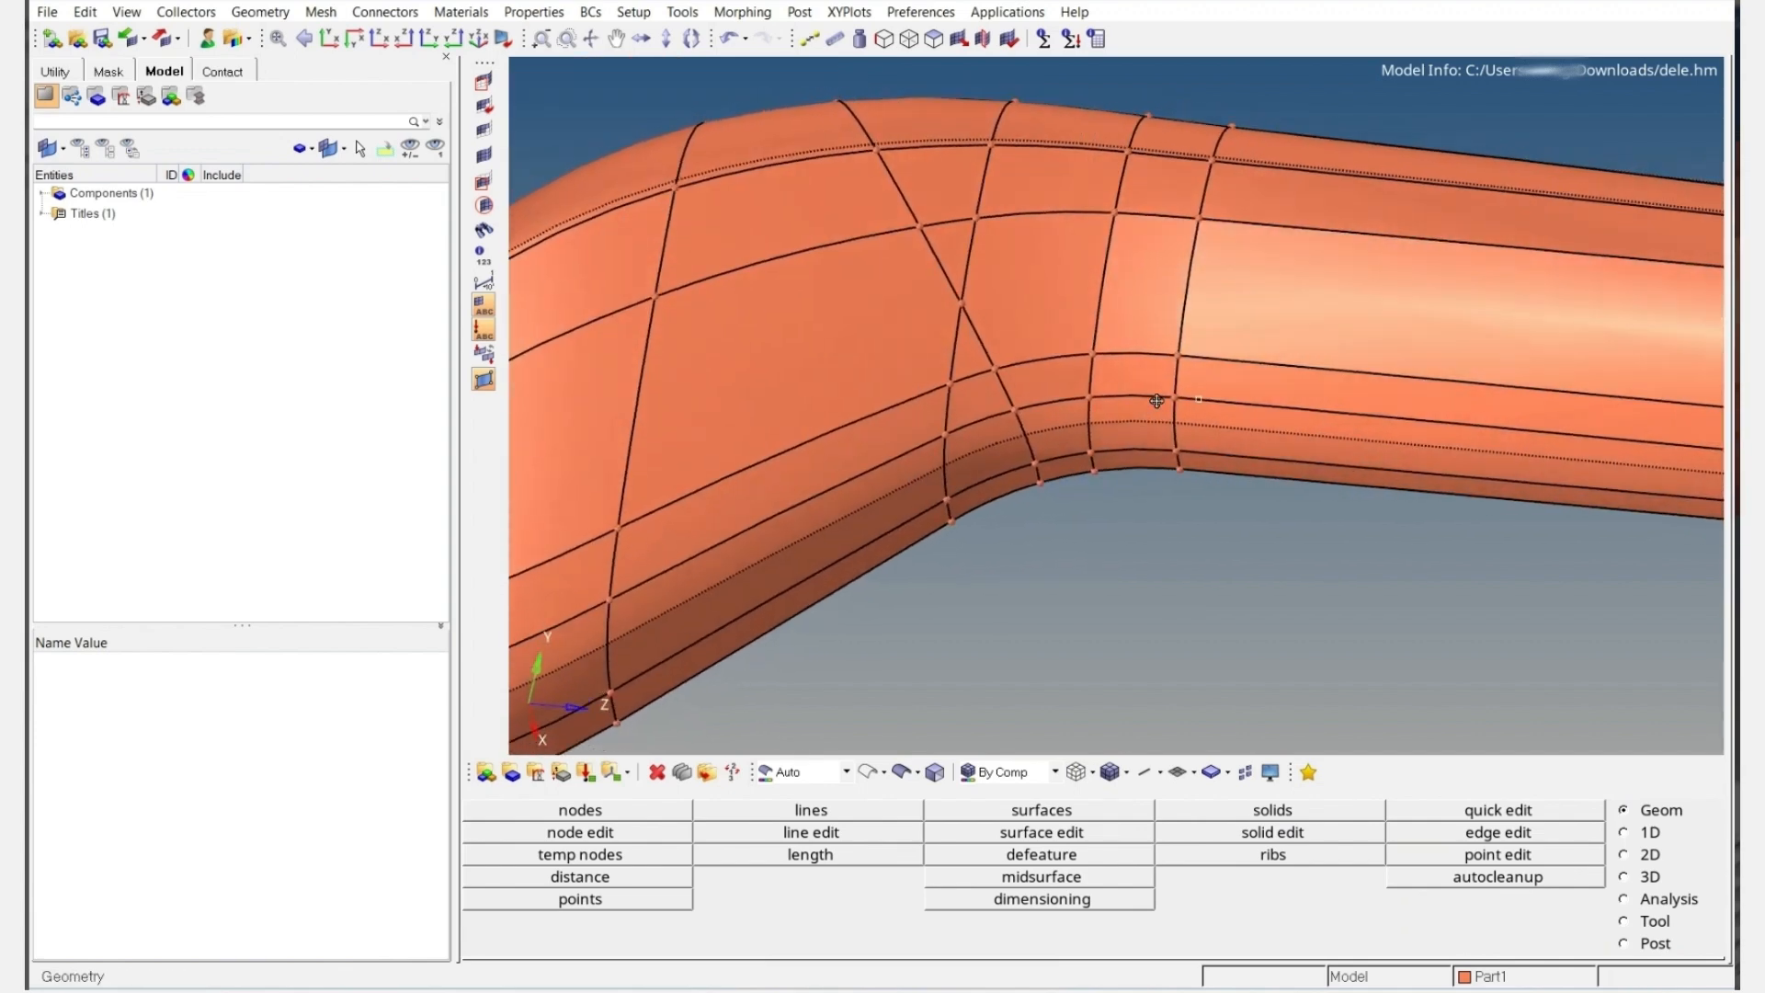
pyautogui.scroll(6, 1157, 401)
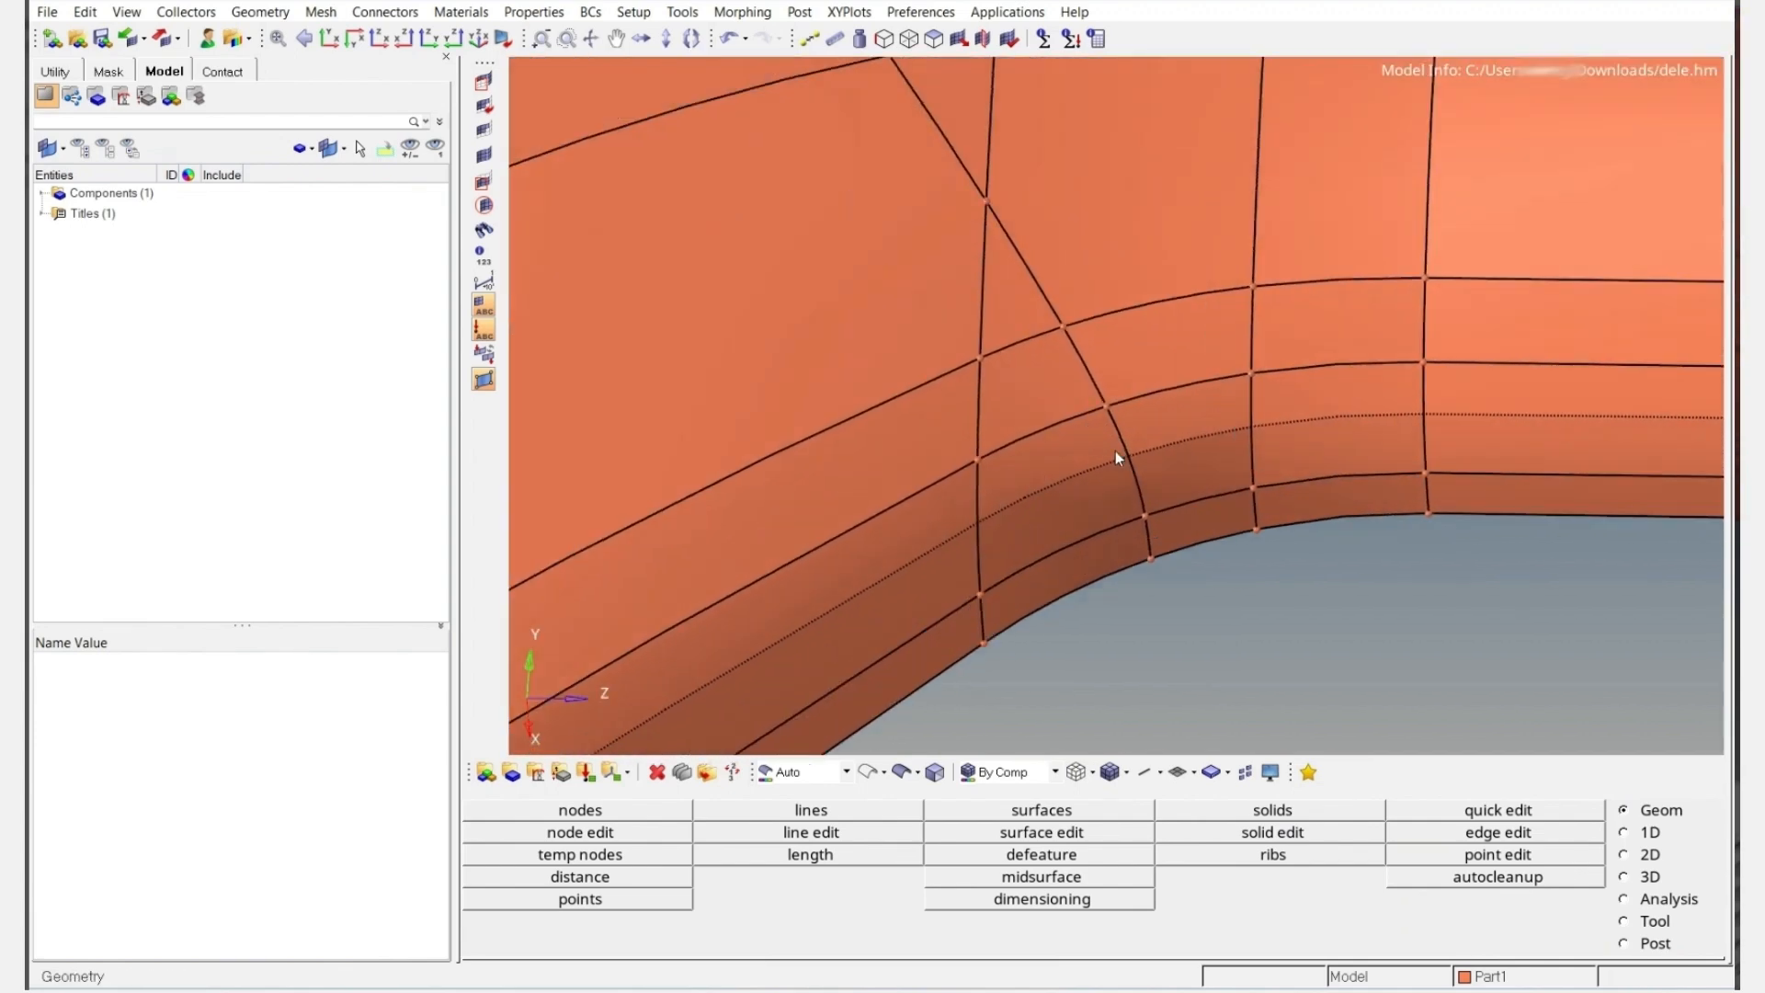
pyautogui.scroll(-2, 1122, 469)
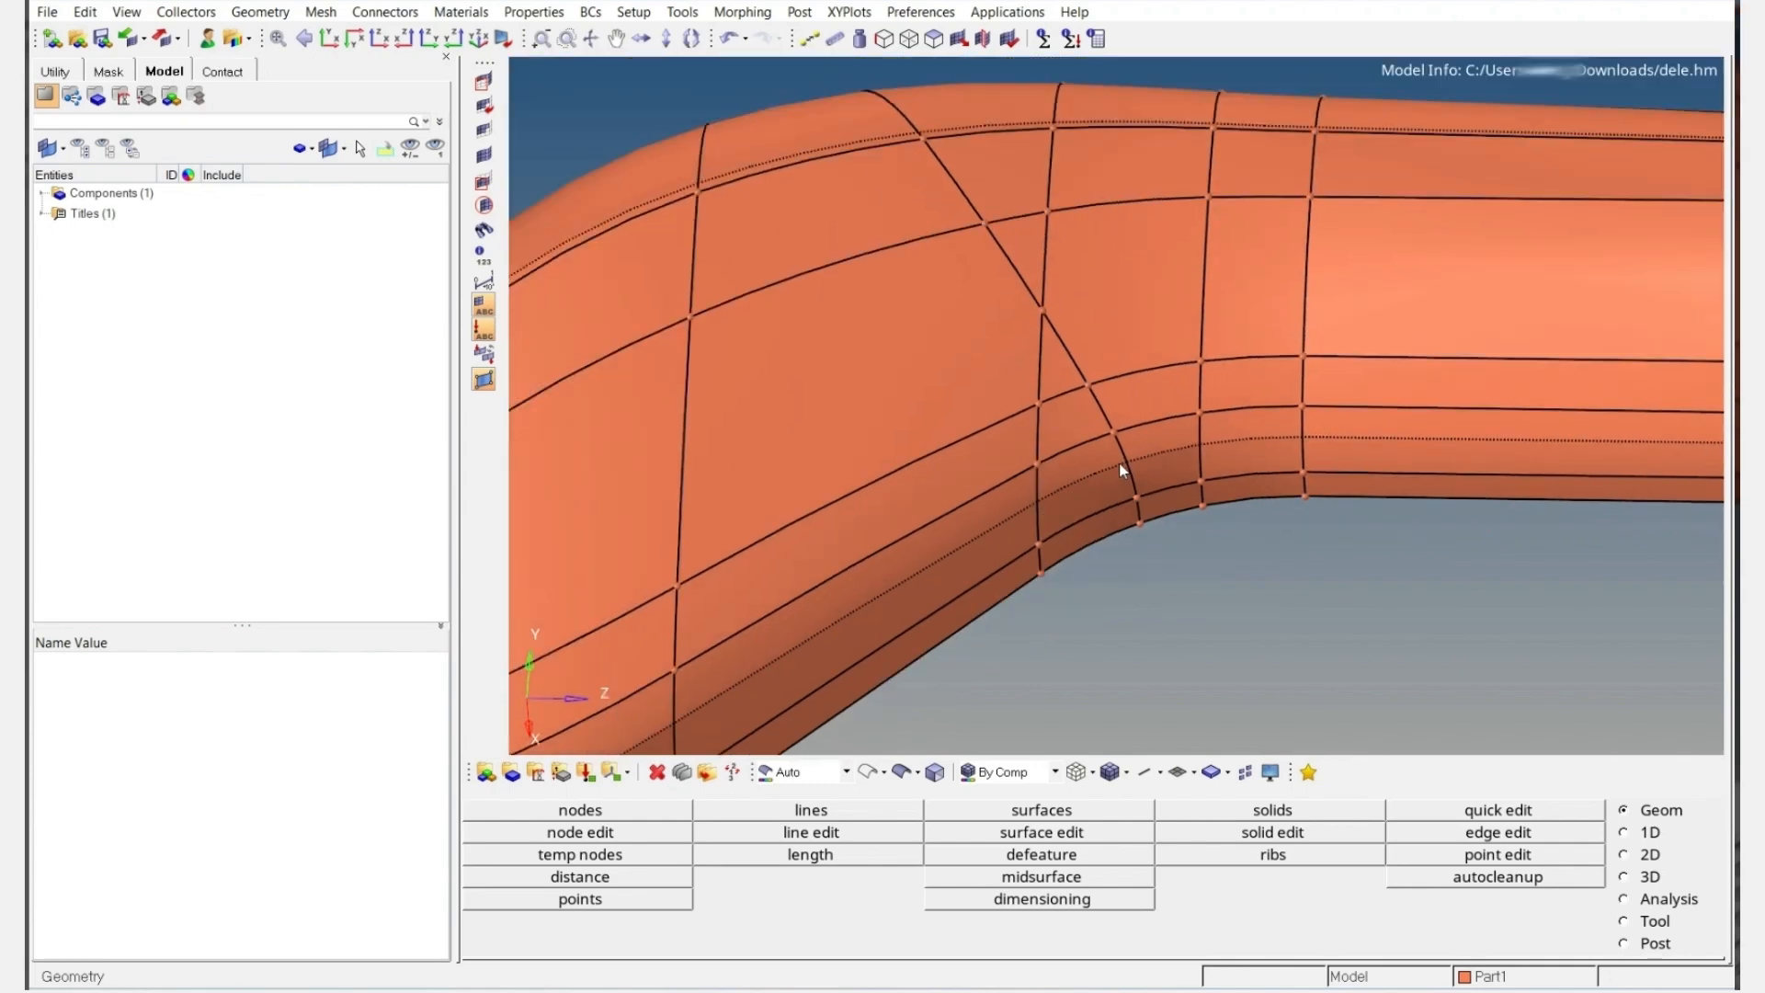
pyautogui.press('F11')
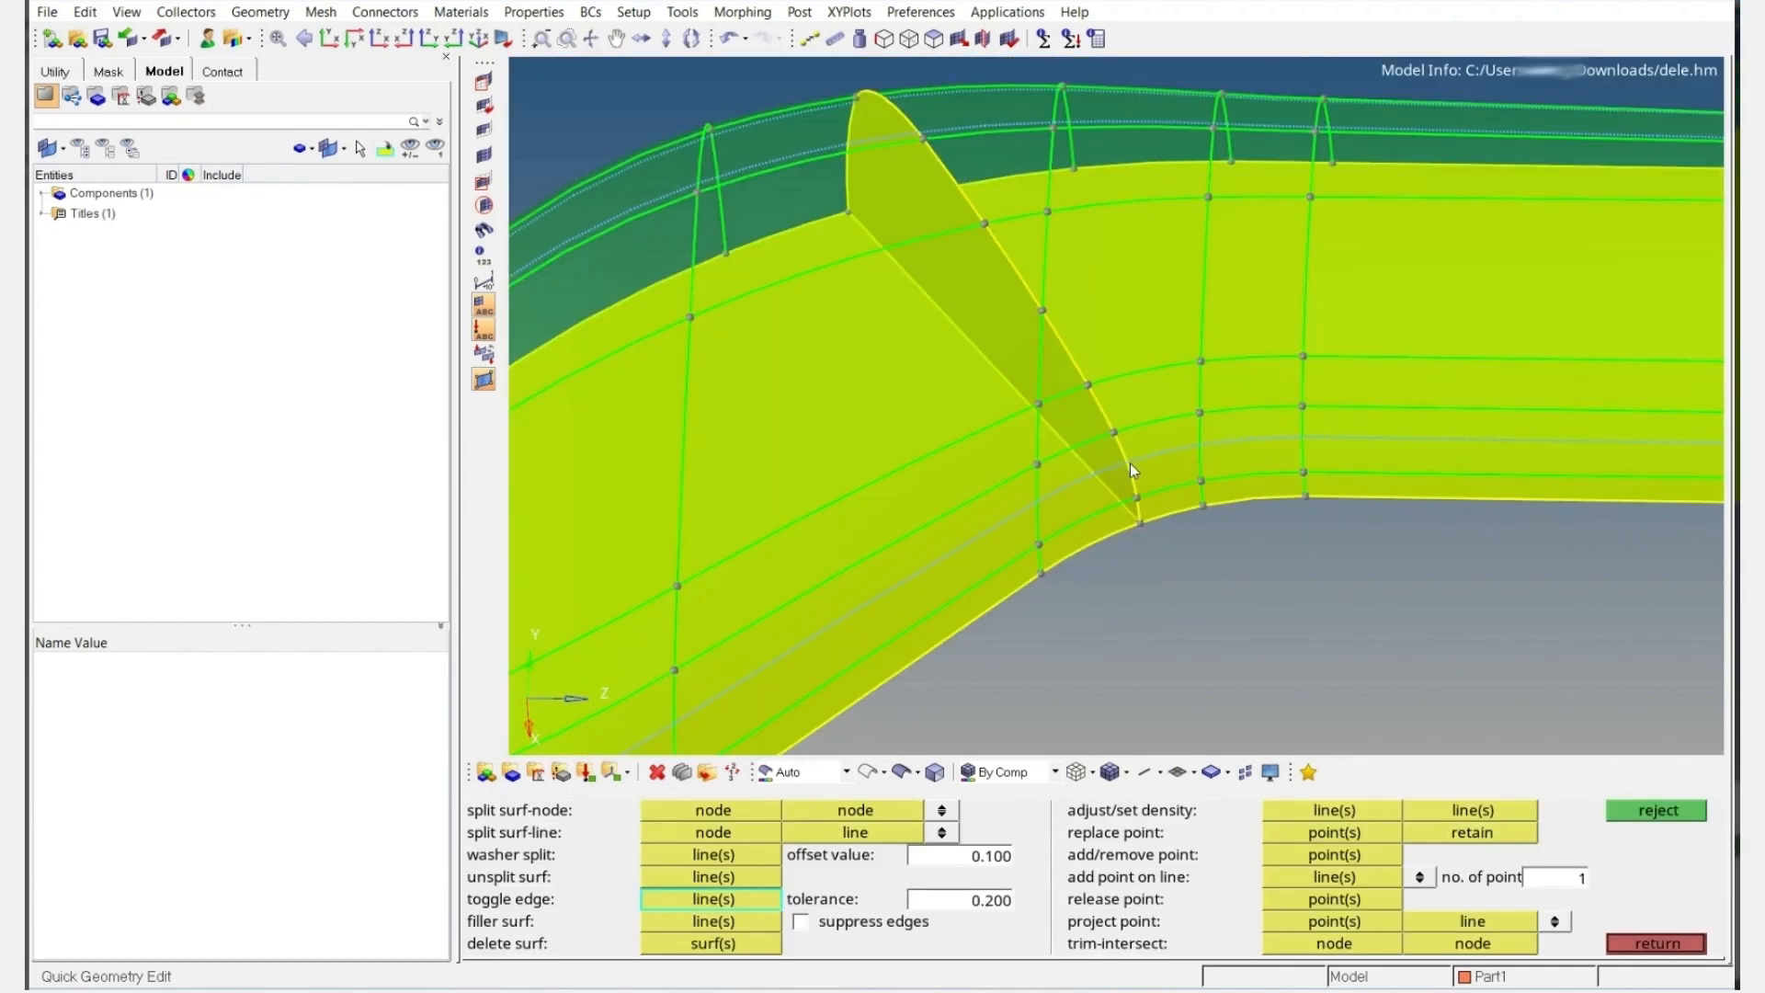
pyautogui.press('F11')
pyautogui.scroll(-5, 1117, 433)
pyautogui.keyDown('ctrl'); pyautogui.moveTo(1113, 432); pyautogui.dragTo(1249, 324); pyautogui.keyUp('ctrl')
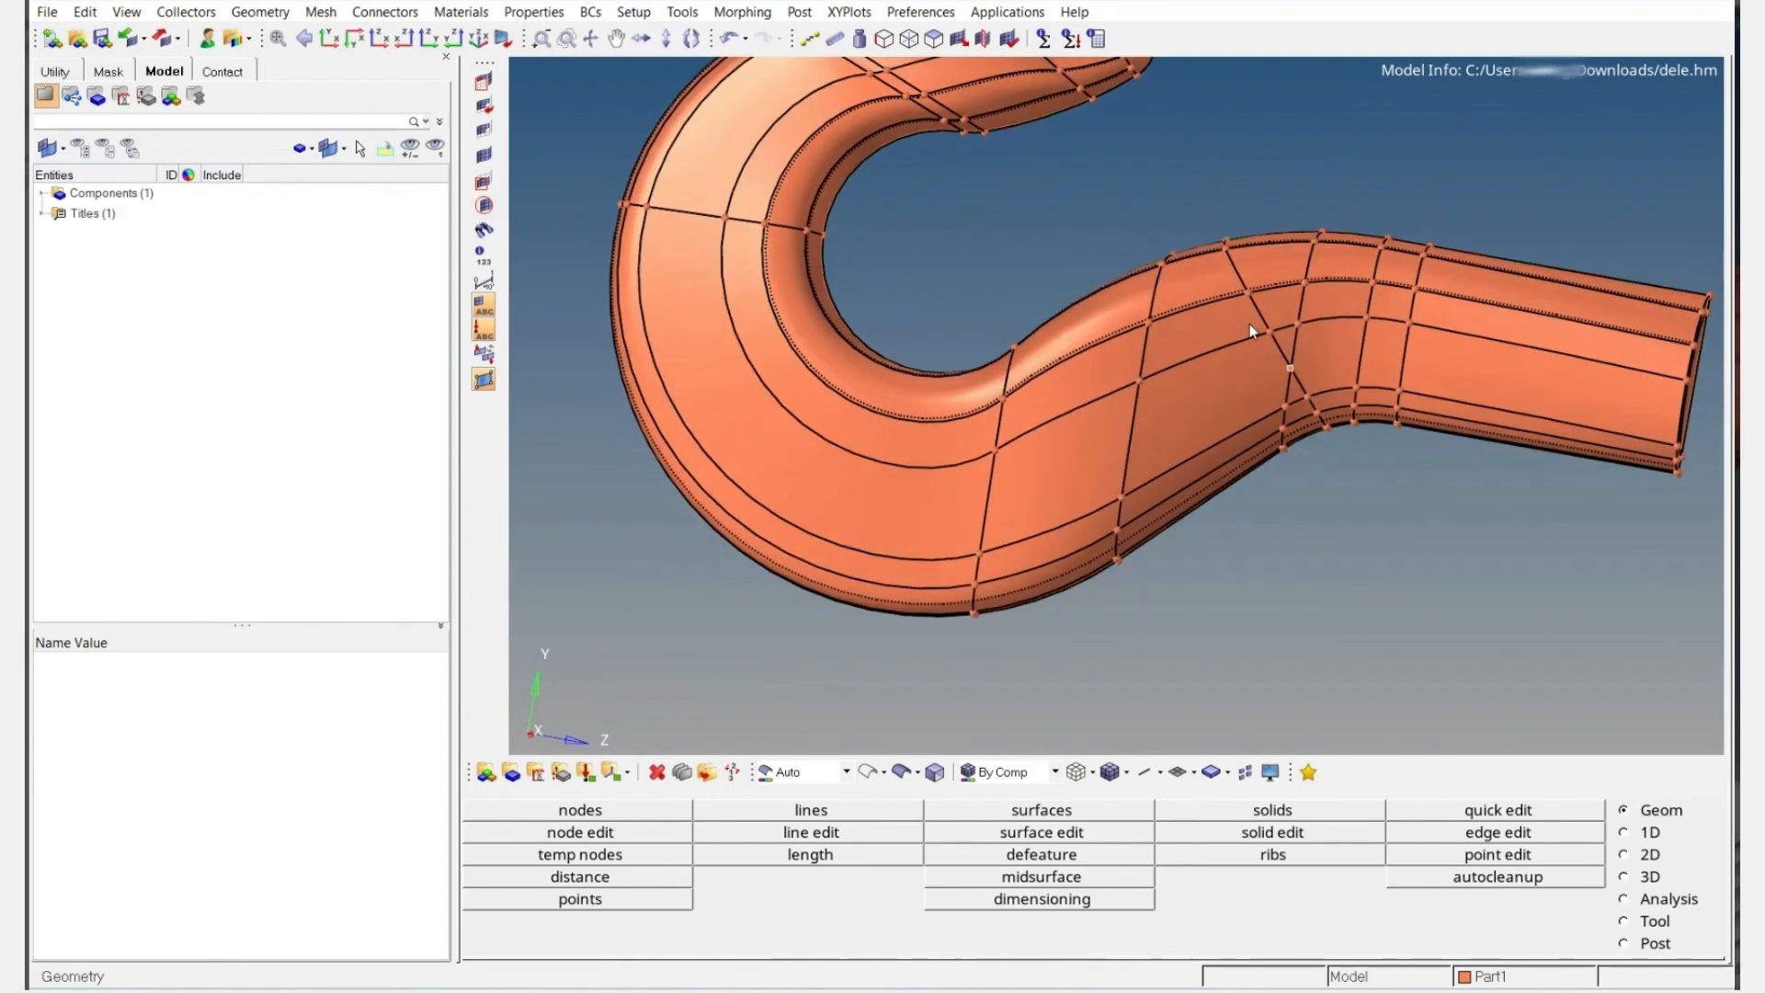
# Merge the two solids on either side of the diagonal neck cut into one solid
pyautogui.click(1287, 815)
pyautogui.press('Escape')
pyautogui.click(1287, 828)
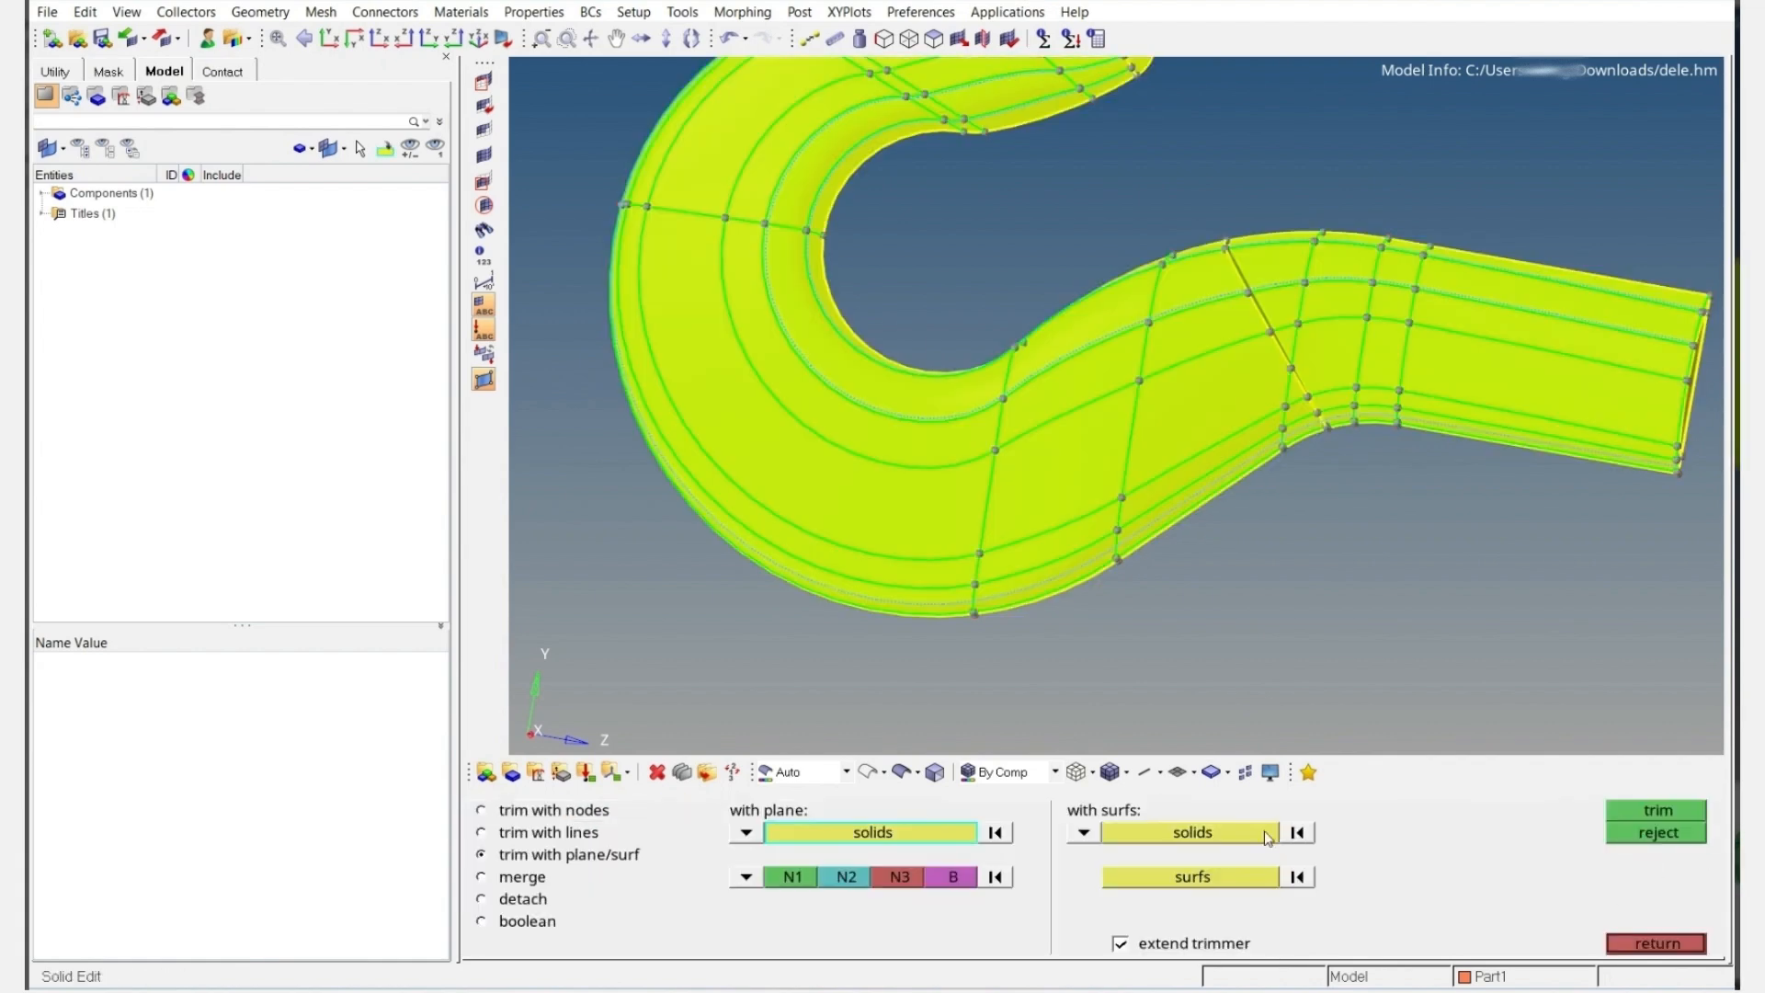
pyautogui.click(521, 877)
pyautogui.click(1144, 432)
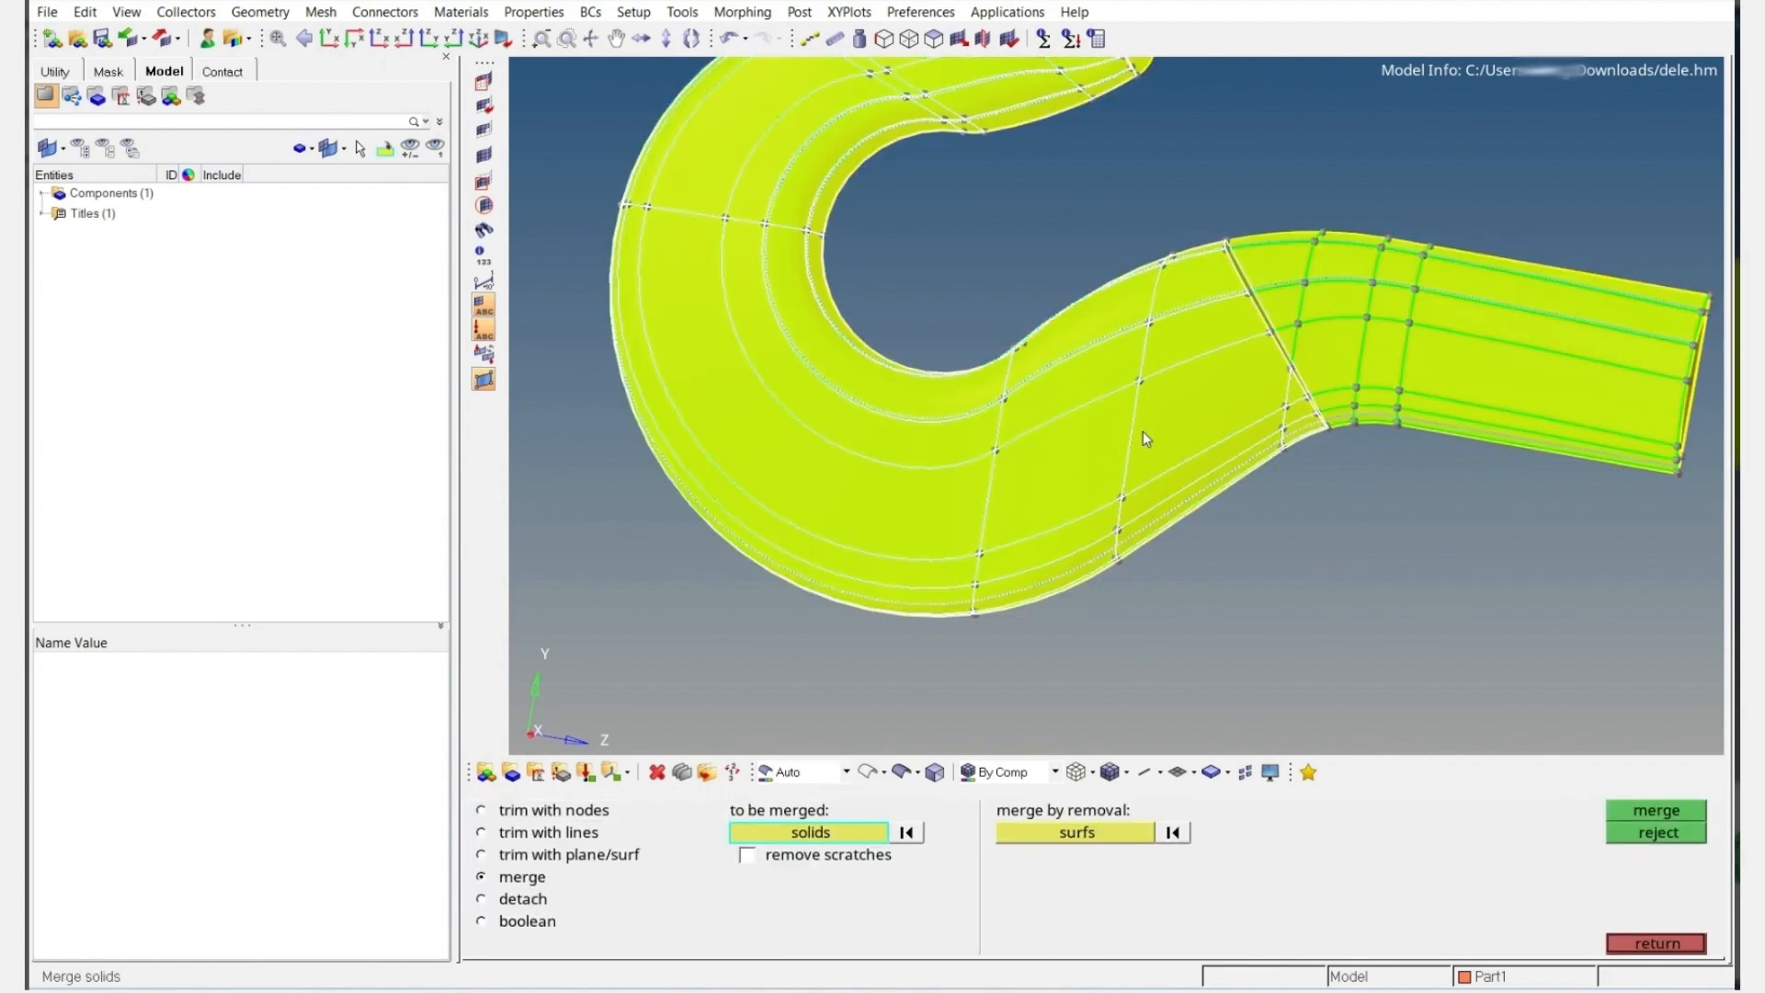
pyautogui.click(1292, 307)
pyautogui.keyDown('ctrl'); pyautogui.moveTo(1293, 307); pyautogui.dragTo(1161, 432); pyautogui.keyUp('ctrl')
pyautogui.press('Escape')
# Trim the hook solid with a plane through four points on the cross line nearest the straight shank
pyautogui.scroll(5, 1261, 515)
pyautogui.click(1256, 837)
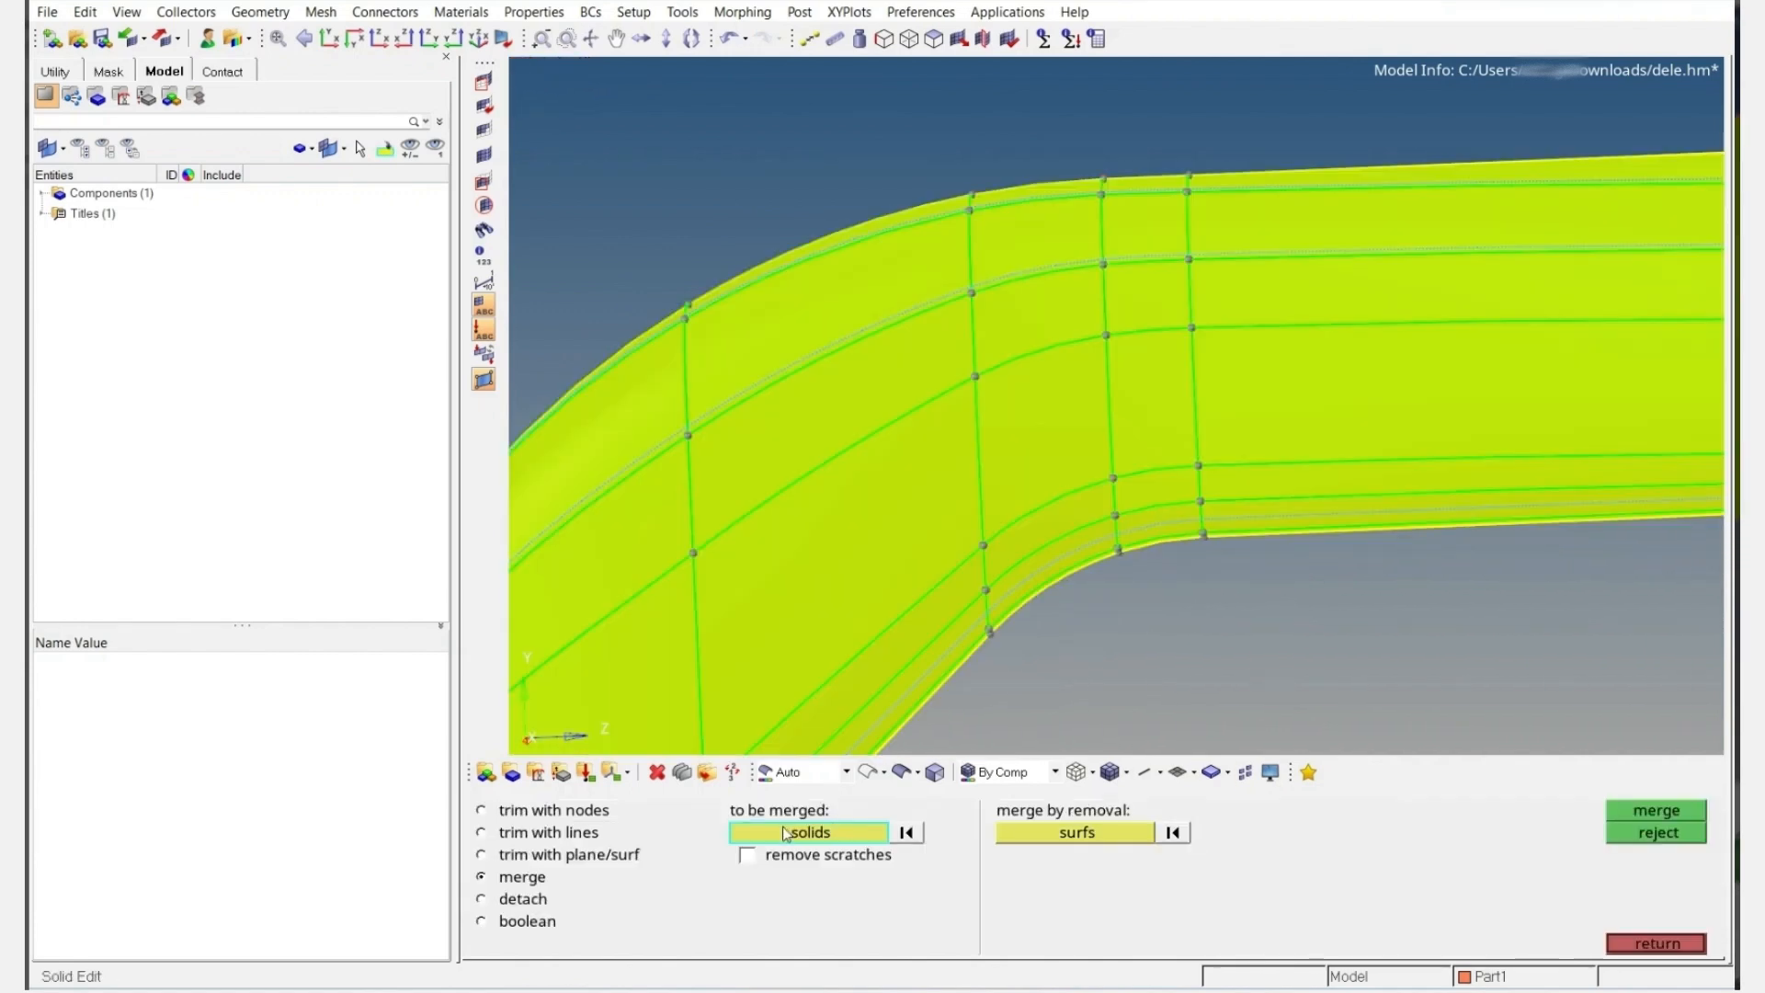
pyautogui.click(579, 858)
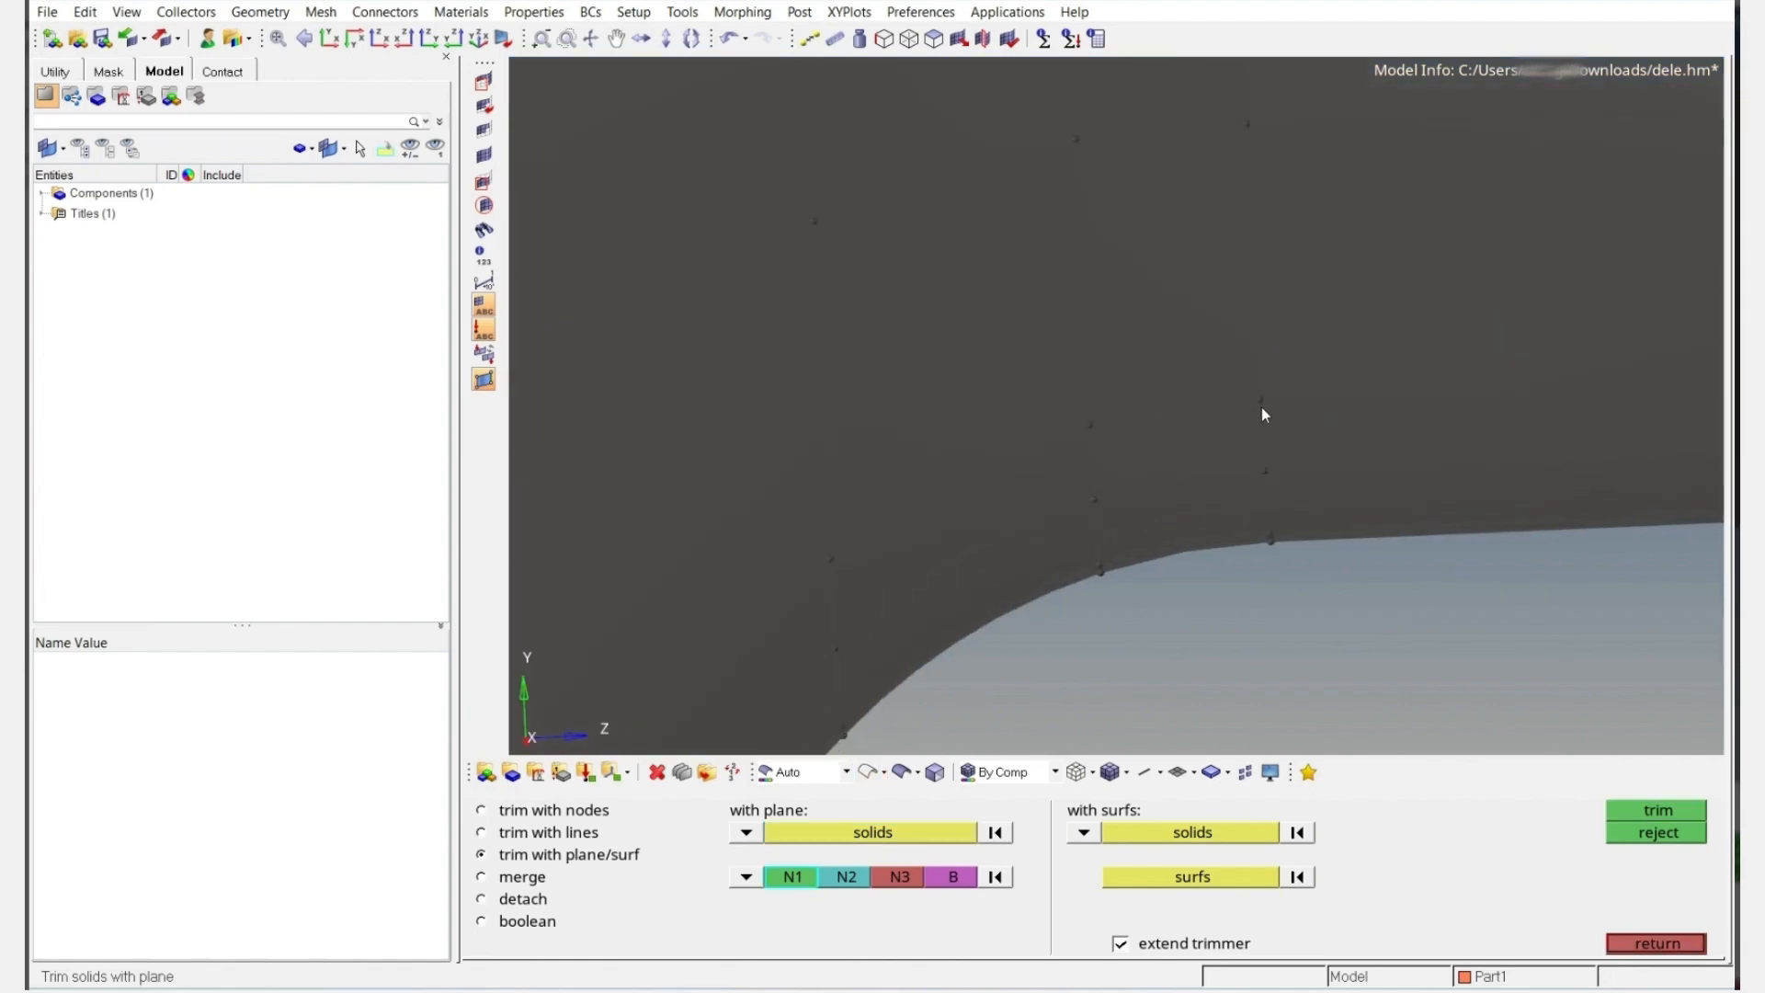
pyautogui.click(1260, 399)
pyautogui.click(1246, 124)
pyautogui.click(1264, 470)
pyautogui.click(1270, 538)
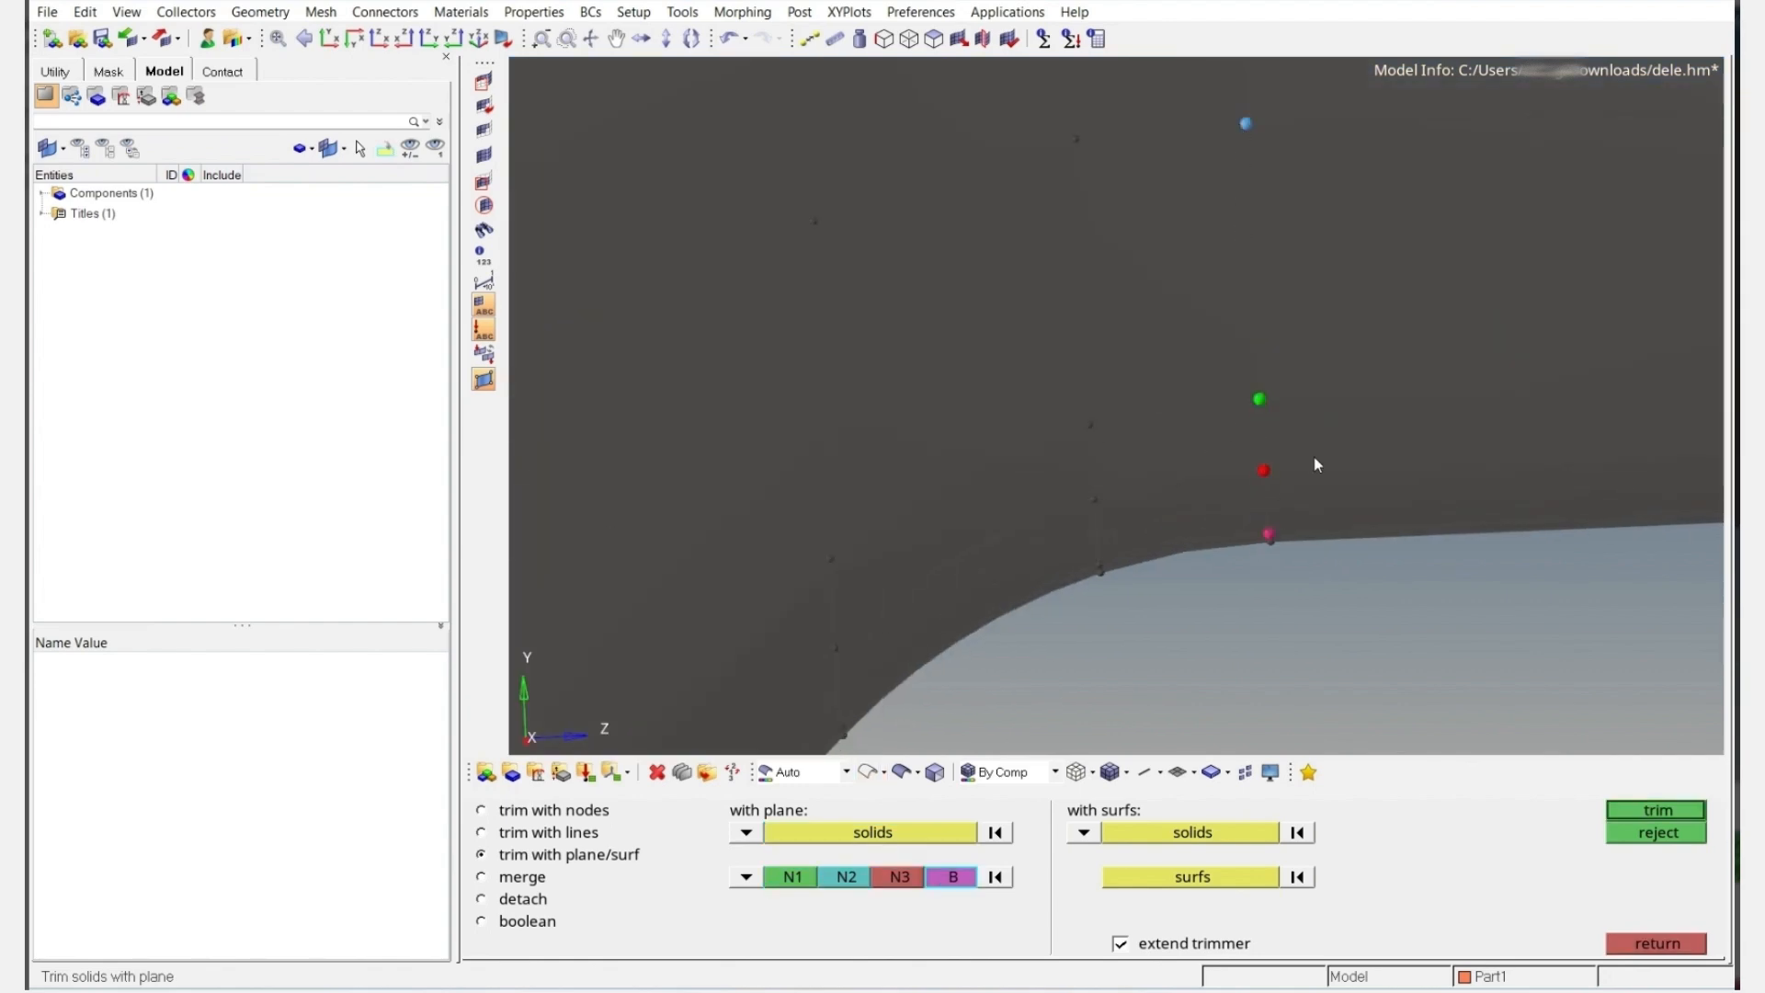
pyautogui.middleClick(1311, 454)
# Trim the hook-side solid with a plane through the points of the second cross line in from the shank
pyautogui.keyDown('ctrl'); pyautogui.scroll(-5, 1312, 454); pyautogui.keyUp('ctrl')
pyautogui.click(1219, 449)
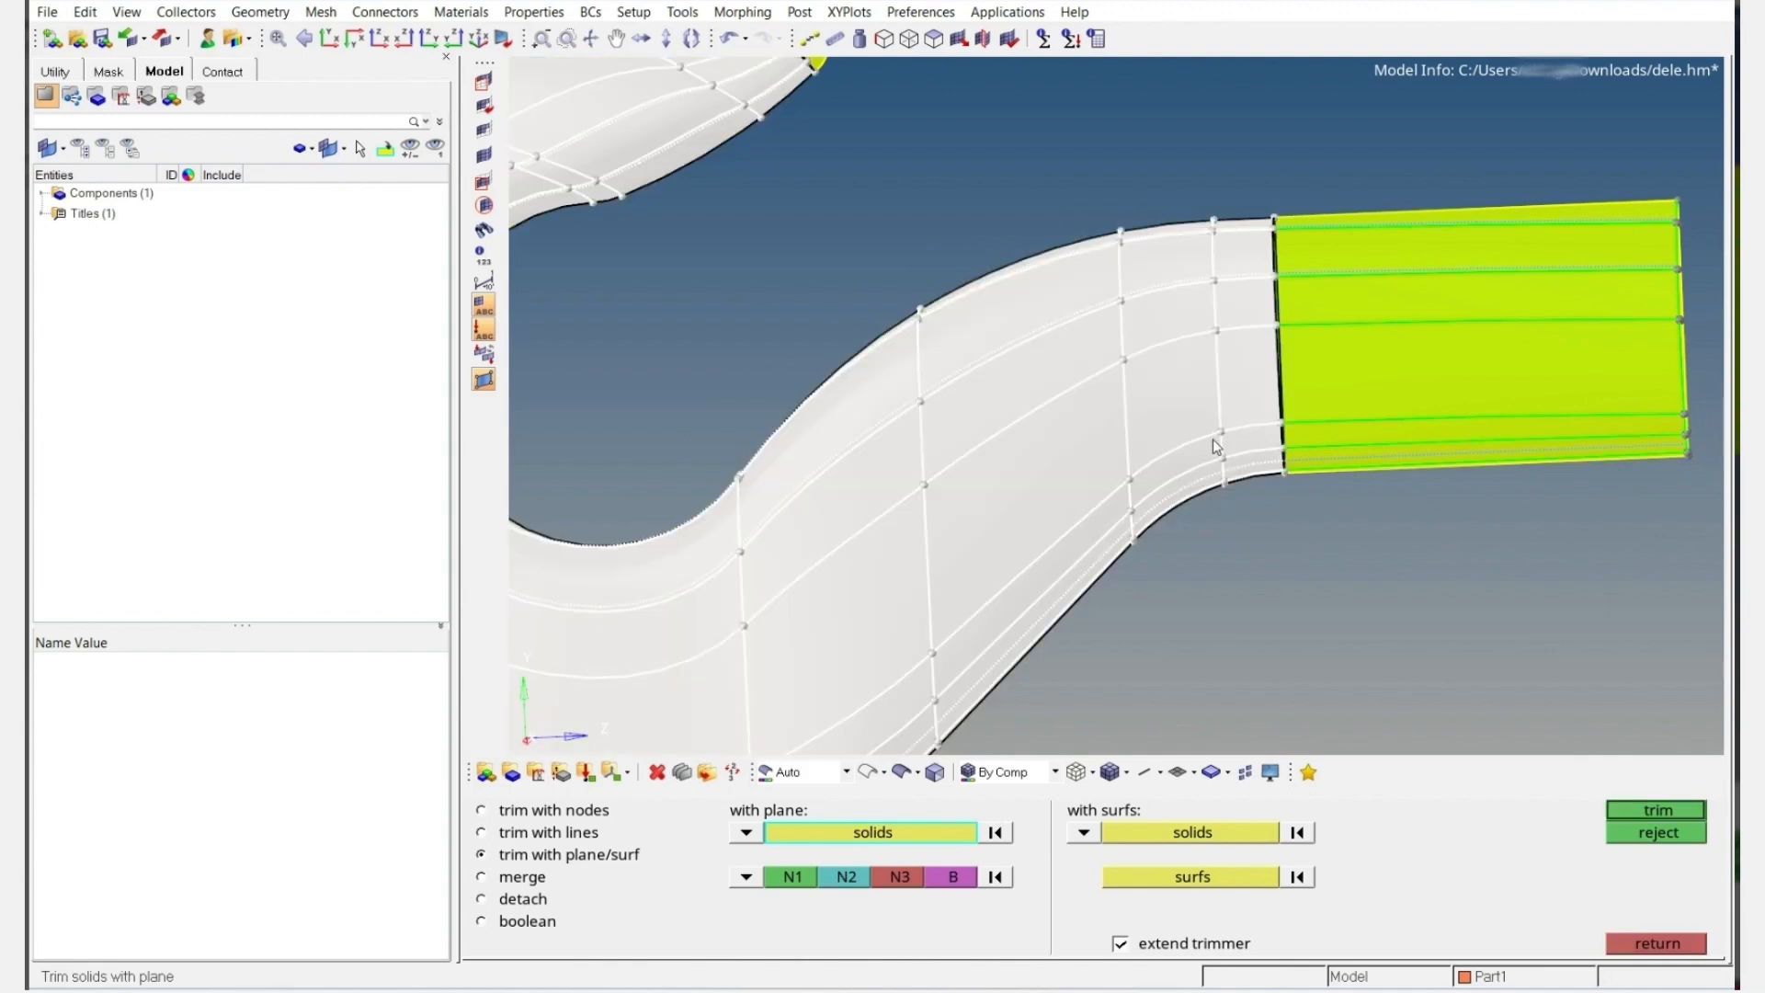
pyautogui.click(791, 878)
pyautogui.keyDown('ctrl'); pyautogui.scroll(5, 1169, 443); pyautogui.keyUp('ctrl')
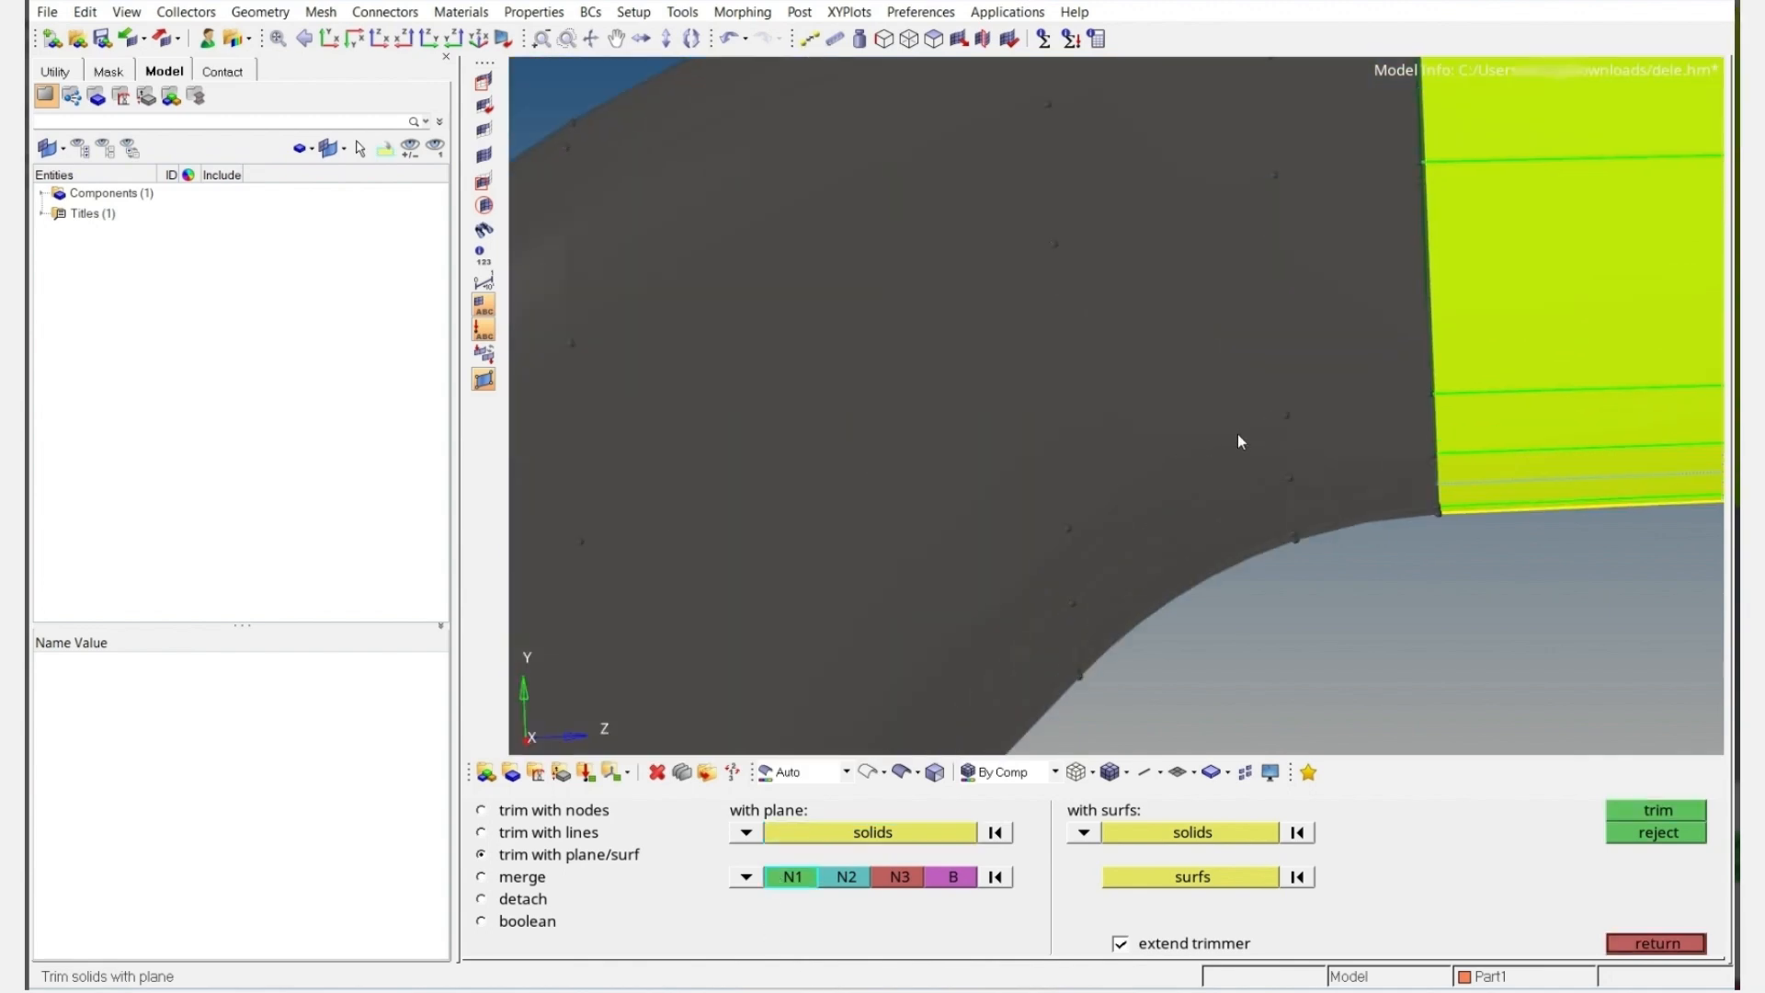
pyautogui.click(1286, 412)
pyautogui.click(1289, 475)
pyautogui.click(1292, 533)
pyautogui.click(1274, 175)
pyautogui.middleClick(1284, 234)
# Trim the remaining hook-side solid with a plane through the third cross line, where the neck begins to bend
pyautogui.keyDown('ctrl'); pyautogui.scroll(-6, 1286, 277); pyautogui.keyUp('ctrl')
pyautogui.keyDown('ctrl'); pyautogui.moveTo(1284, 280); pyautogui.dragTo(1263, 302, button='right'); pyautogui.keyUp('ctrl')
pyautogui.keyDown('ctrl'); pyautogui.scroll(5, 1196, 330); pyautogui.keyUp('ctrl')
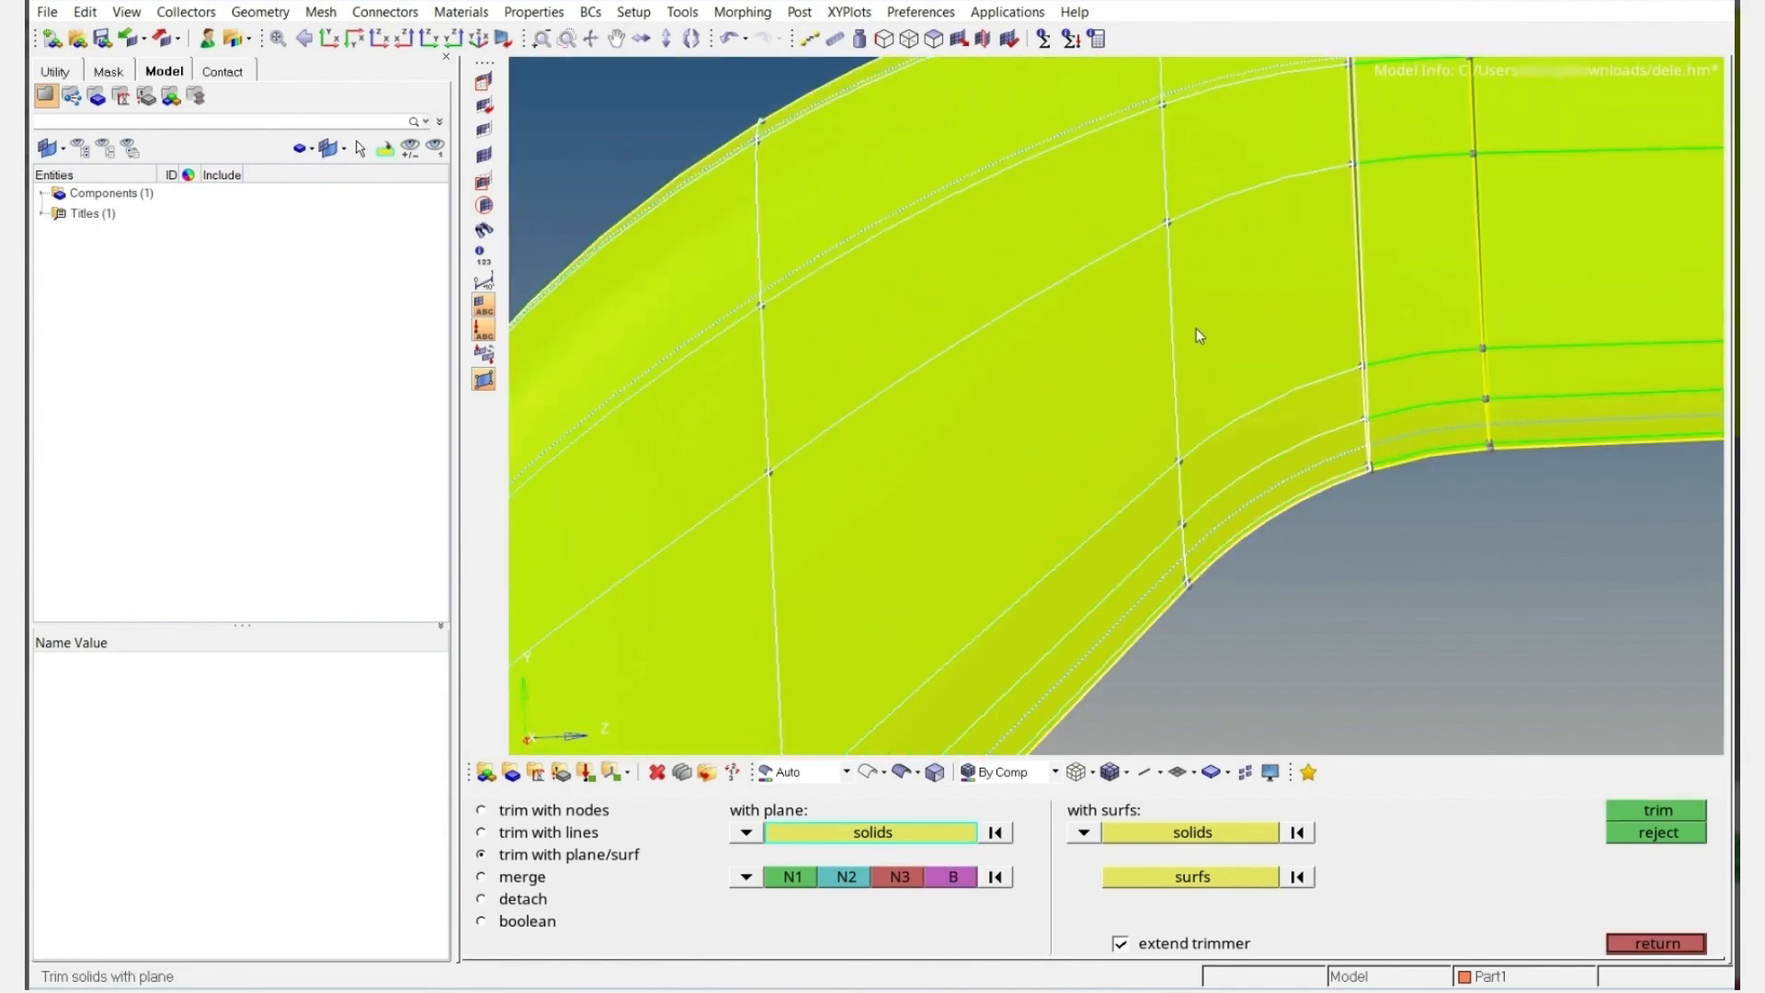
pyautogui.click(1195, 328)
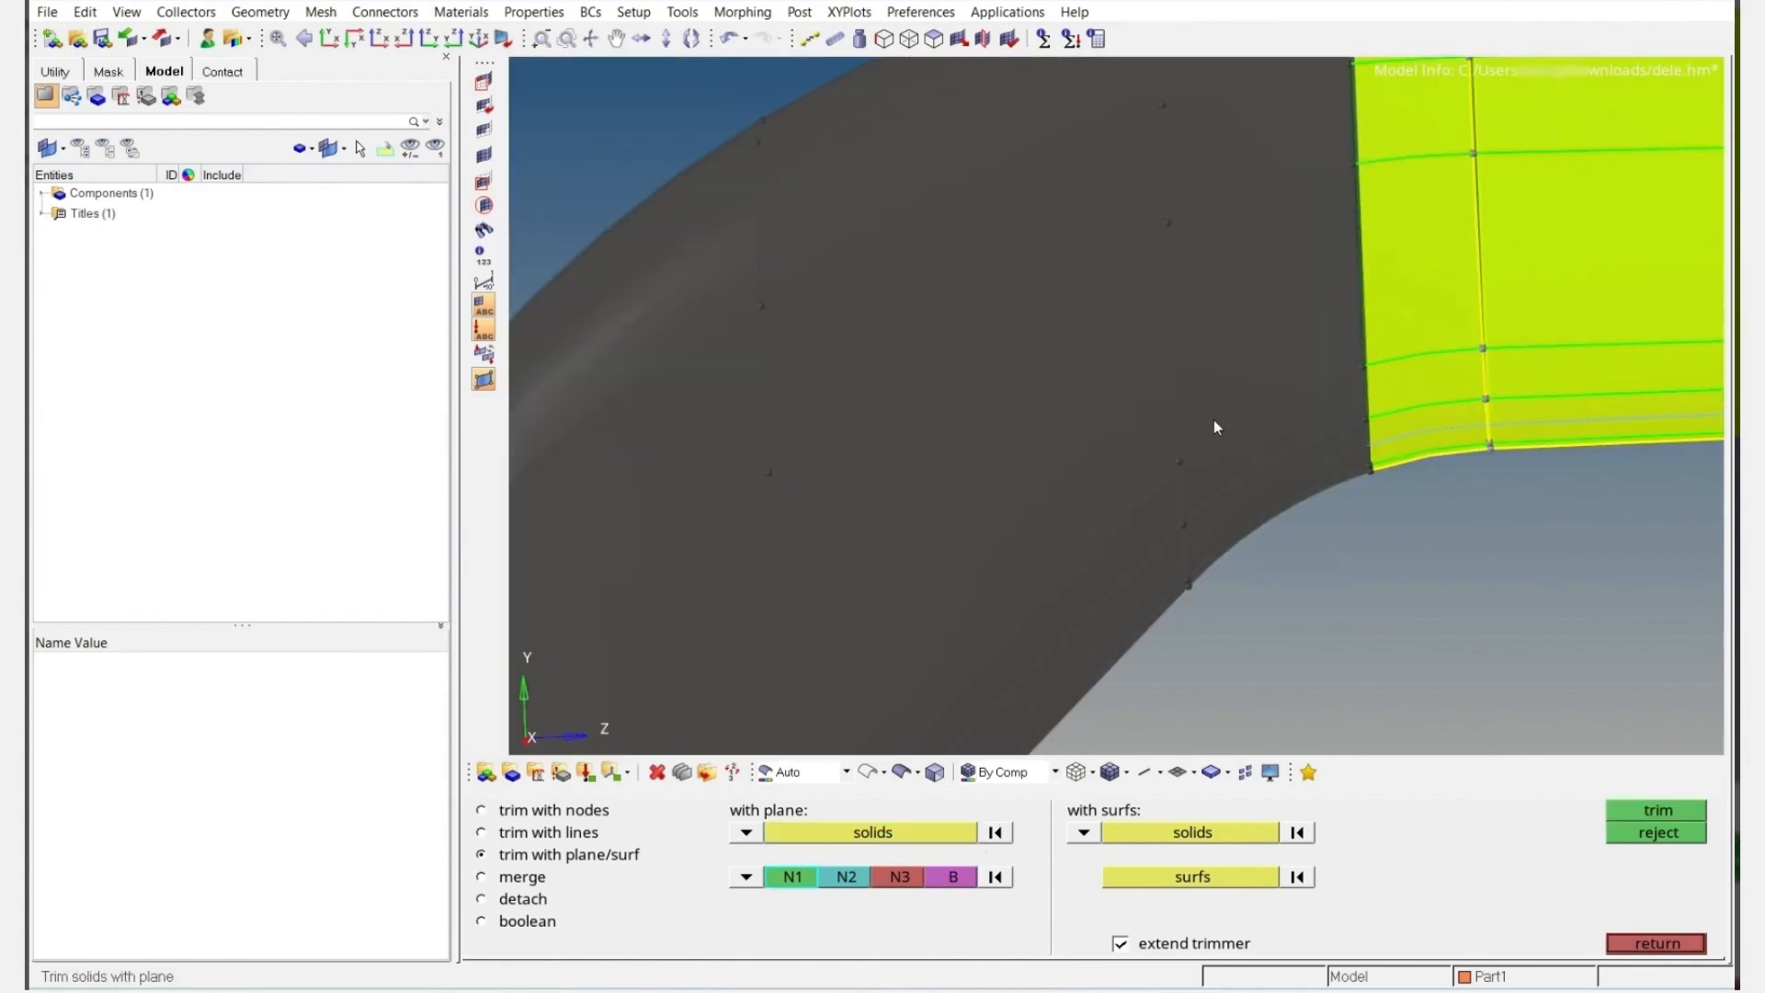
pyautogui.click(1184, 459)
pyautogui.click(1183, 520)
pyautogui.click(1189, 580)
pyautogui.click(1181, 245)
pyautogui.middleClick(1186, 251)
# Trim the large hook solid with a plane through the fourth cross line, on the neck's slope toward the large curve
pyautogui.keyDown('ctrl'); pyautogui.scroll(-5, 1221, 273); pyautogui.keyUp('ctrl')
pyautogui.keyDown('ctrl'); pyautogui.moveTo(1197, 228); pyautogui.dragTo(1183, 289, button='right'); pyautogui.keyUp('ctrl')
pyautogui.keyDown('ctrl'); pyautogui.moveTo(1183, 289); pyautogui.dragTo(1076, 311); pyautogui.keyUp('ctrl')
pyautogui.click(1121, 309)
pyautogui.middleClick(980, 410)
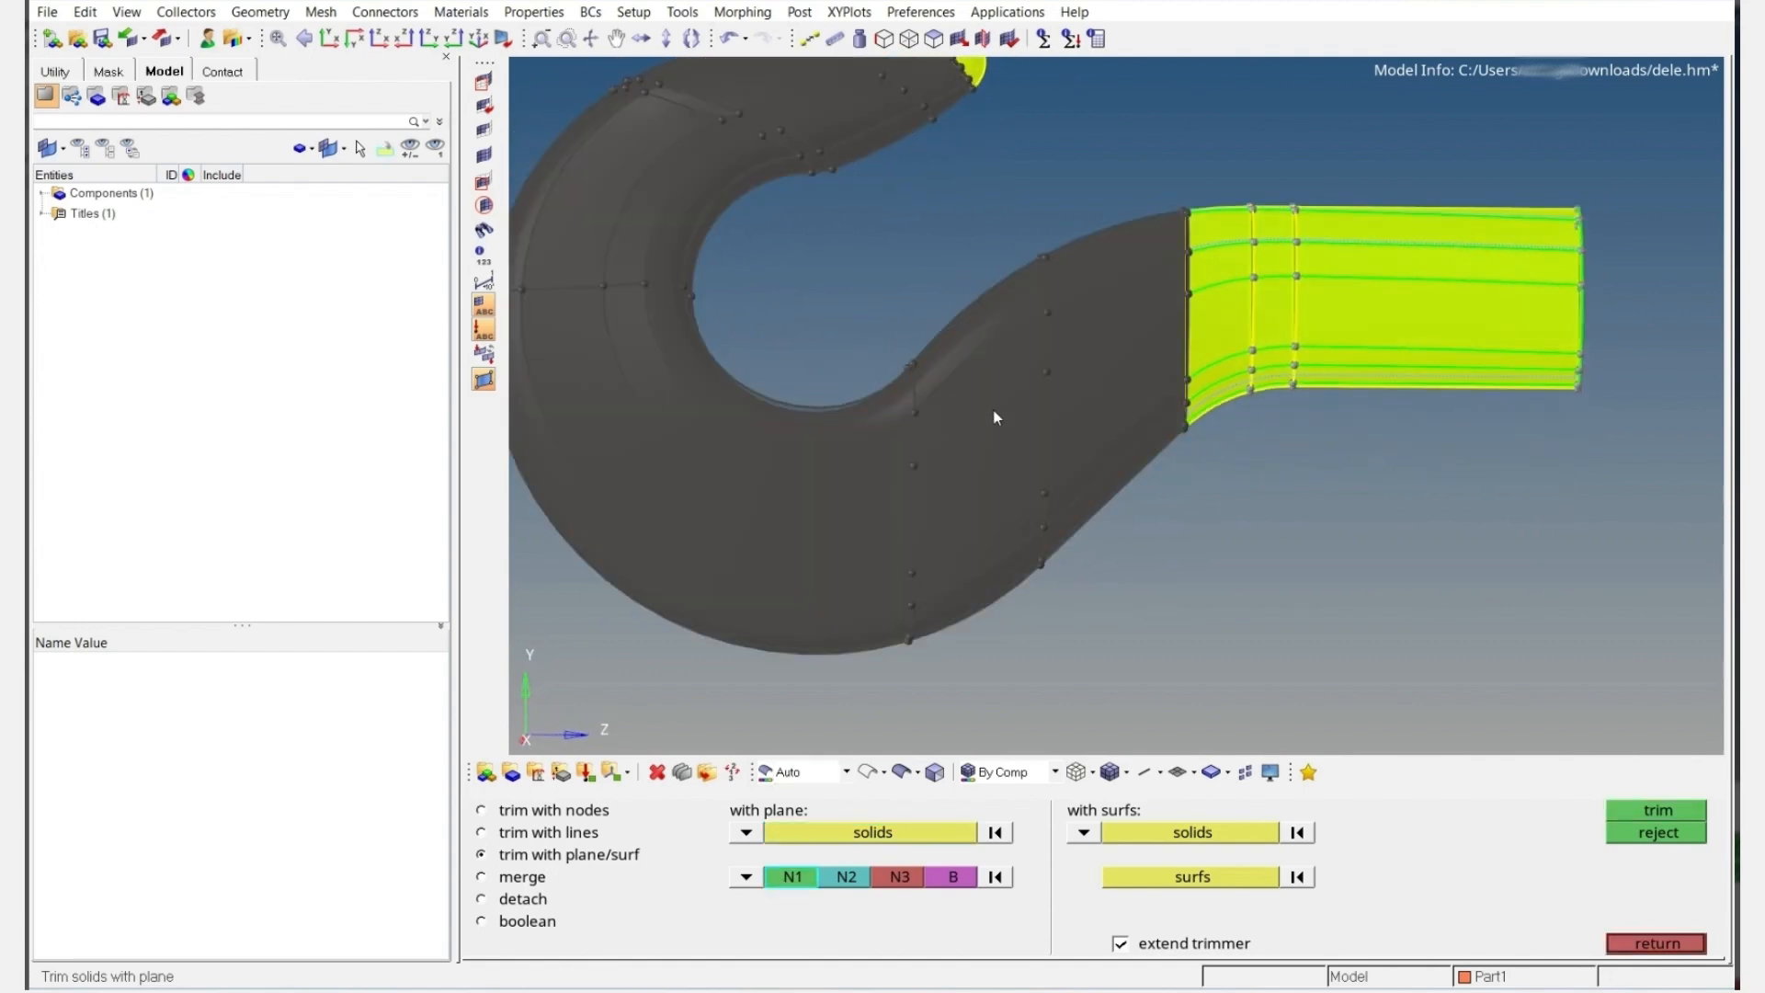
pyautogui.click(1046, 372)
pyautogui.click(1044, 492)
pyautogui.click(1043, 526)
pyautogui.click(1042, 564)
pyautogui.middleClick(1048, 546)
pyautogui.keyDown('ctrl'); pyautogui.scroll(-4, 1168, 460); pyautogui.keyUp('ctrl')
pyautogui.keyDown('ctrl'); pyautogui.moveTo(1029, 444); pyautogui.dragTo(1075, 439, button='right'); pyautogui.keyUp('ctrl')
pyautogui.press('Escape')
# Check how far the remaining uncut hook solid extends between the neck and the rounded tip
pyautogui.keyDown('ctrl'); pyautogui.scroll(4, 1069, 453); pyautogui.keyUp('ctrl')
pyautogui.keyDown('ctrl'); pyautogui.moveTo(1045, 421); pyautogui.dragTo(1049, 329); pyautogui.keyUp('ctrl')
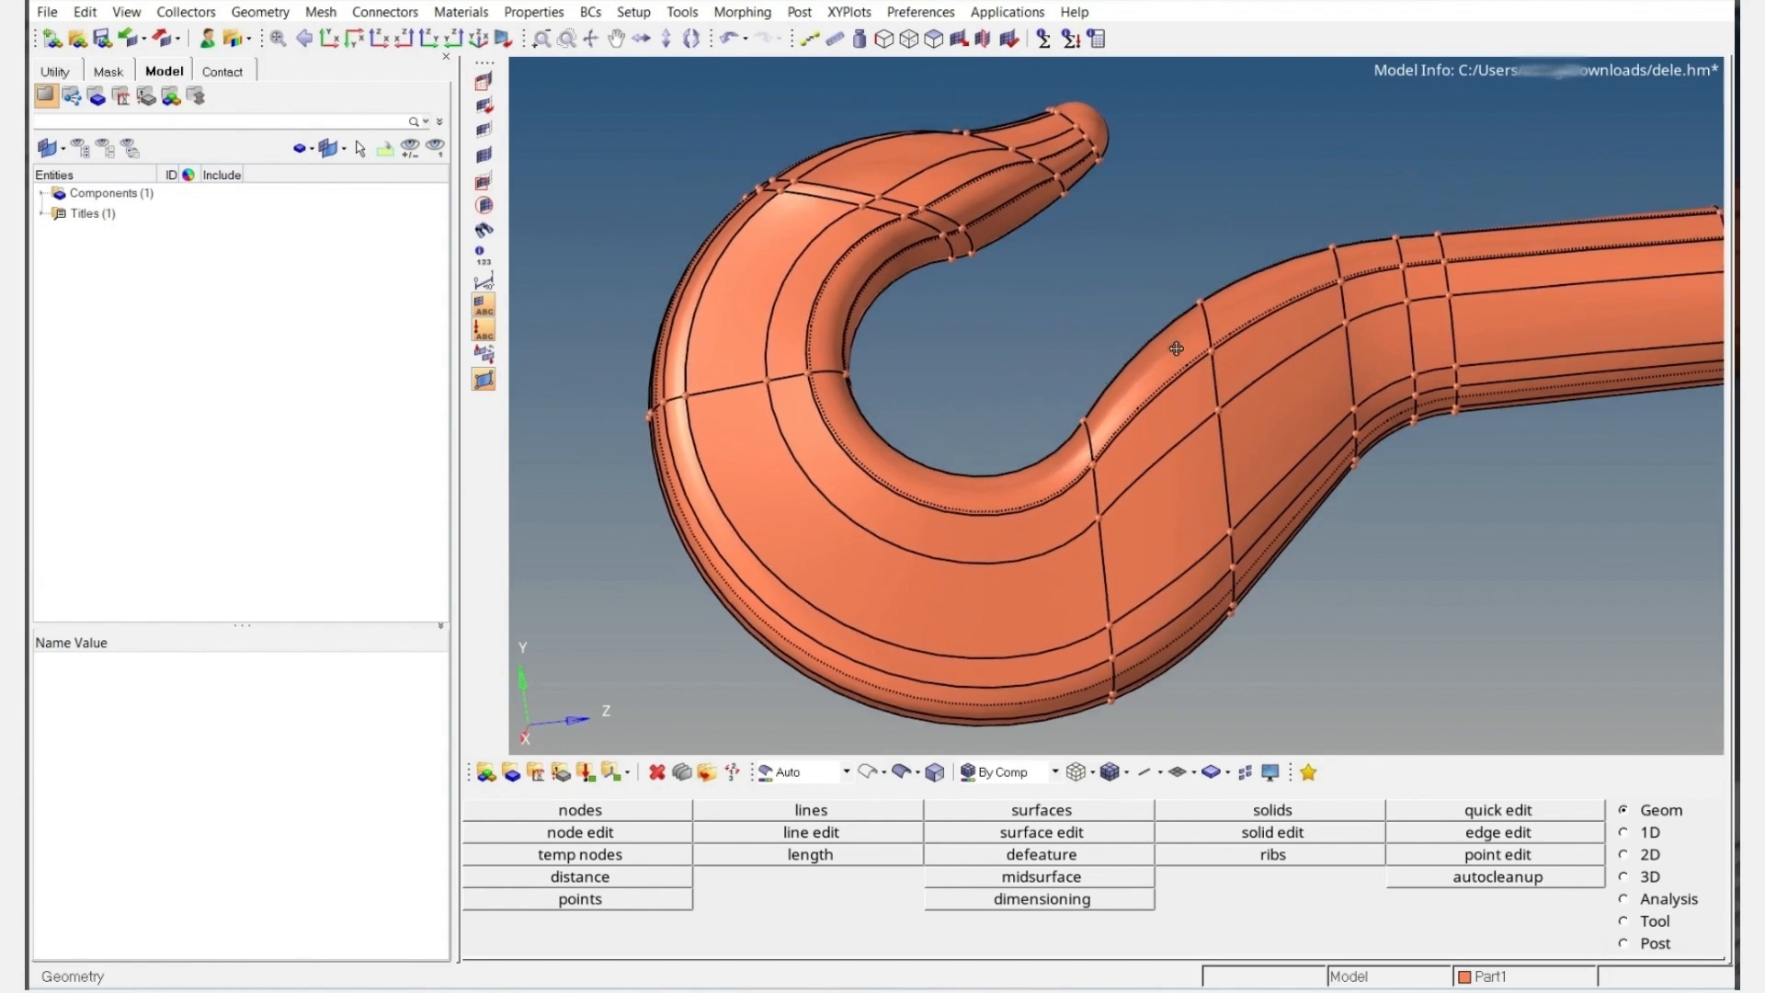
pyautogui.keyDown('ctrl'); pyautogui.moveTo(1182, 357); pyautogui.dragTo(1120, 392, button='right'); pyautogui.keyUp('ctrl')
pyautogui.keyDown('ctrl'); pyautogui.moveTo(1112, 416); pyautogui.dragTo(1083, 471); pyautogui.keyUp('ctrl')
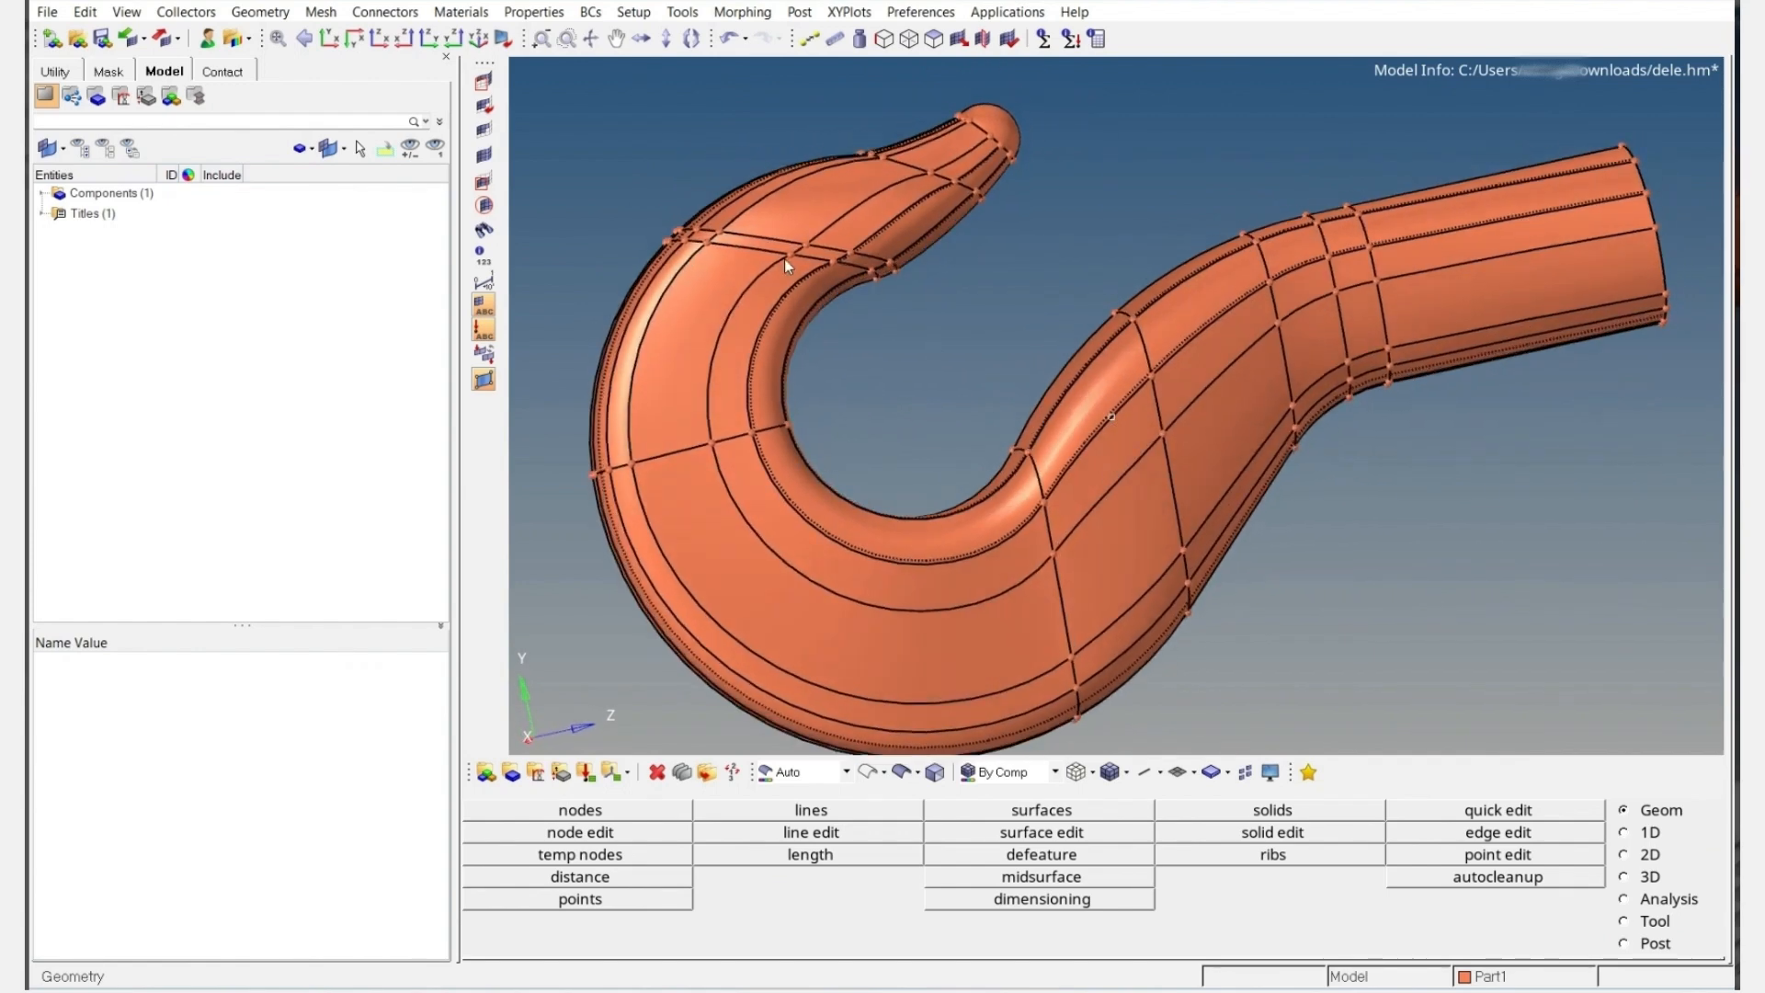
pyautogui.keyDown('ctrl'); pyautogui.moveTo(953, 318); pyautogui.dragTo(972, 331); pyautogui.keyUp('ctrl')
pyautogui.press('F5')
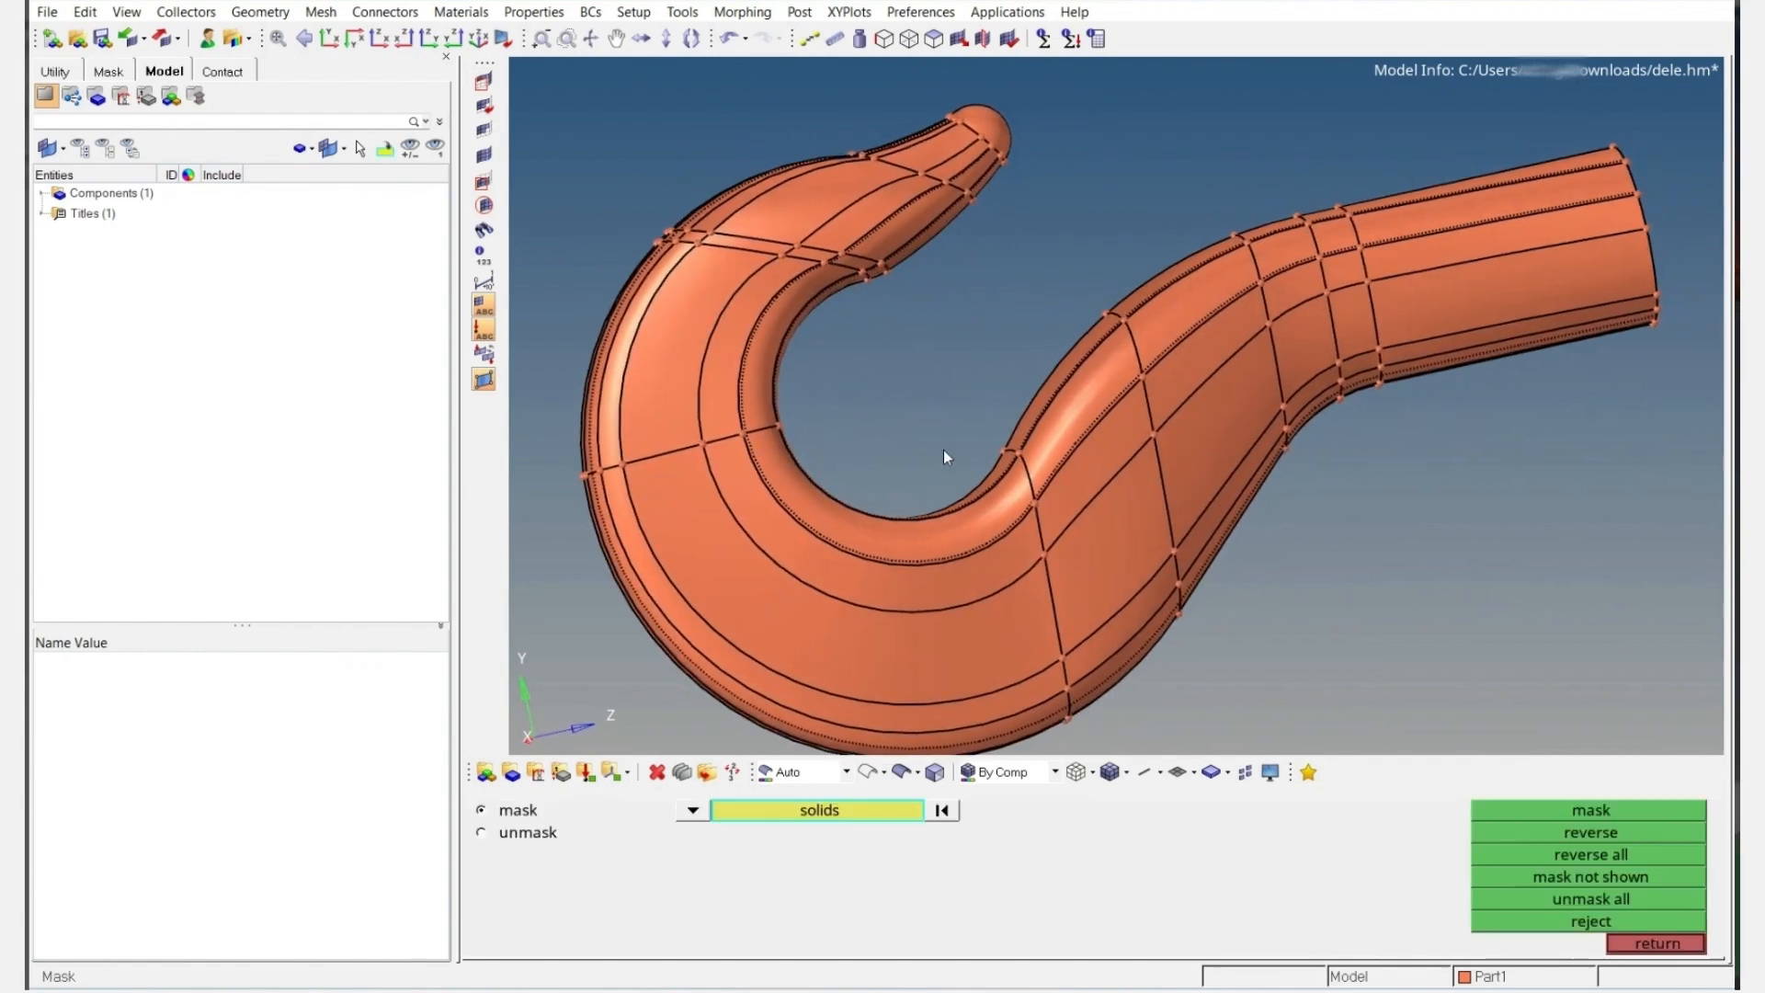
pyautogui.click(1007, 524)
pyautogui.moveTo(1115, 427)
pyautogui.keyDown('ctrl'); pyautogui.mouseDown()
pyautogui.moveTo(1057, 424)
pyautogui.moveTo(1096, 439)
pyautogui.mouseUp(); pyautogui.keyUp('ctrl')
pyautogui.keyDown('ctrl'); pyautogui.moveTo(953, 205); pyautogui.dragTo(932, 249, button='right'); pyautogui.keyUp('ctrl')
pyautogui.keyDown('ctrl'); pyautogui.scroll(3, 929, 246); pyautogui.keyUp('ctrl')
pyautogui.scroll(2, 929, 246)
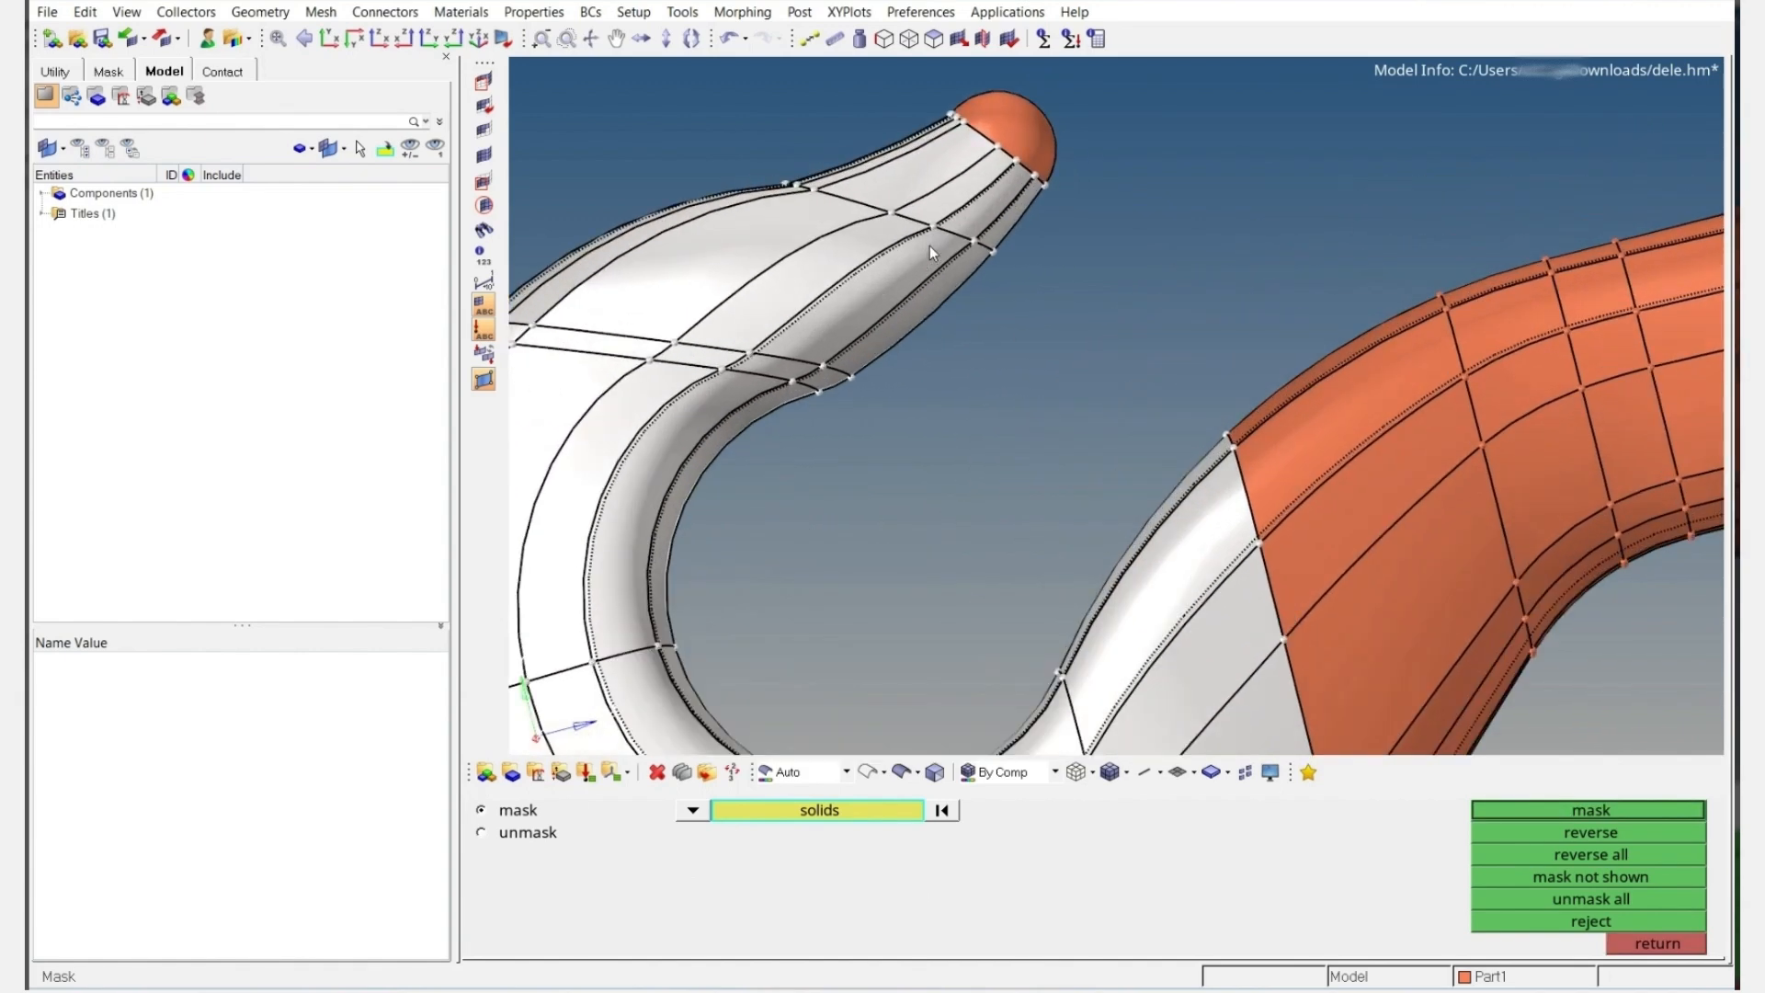
pyautogui.press('Escape')
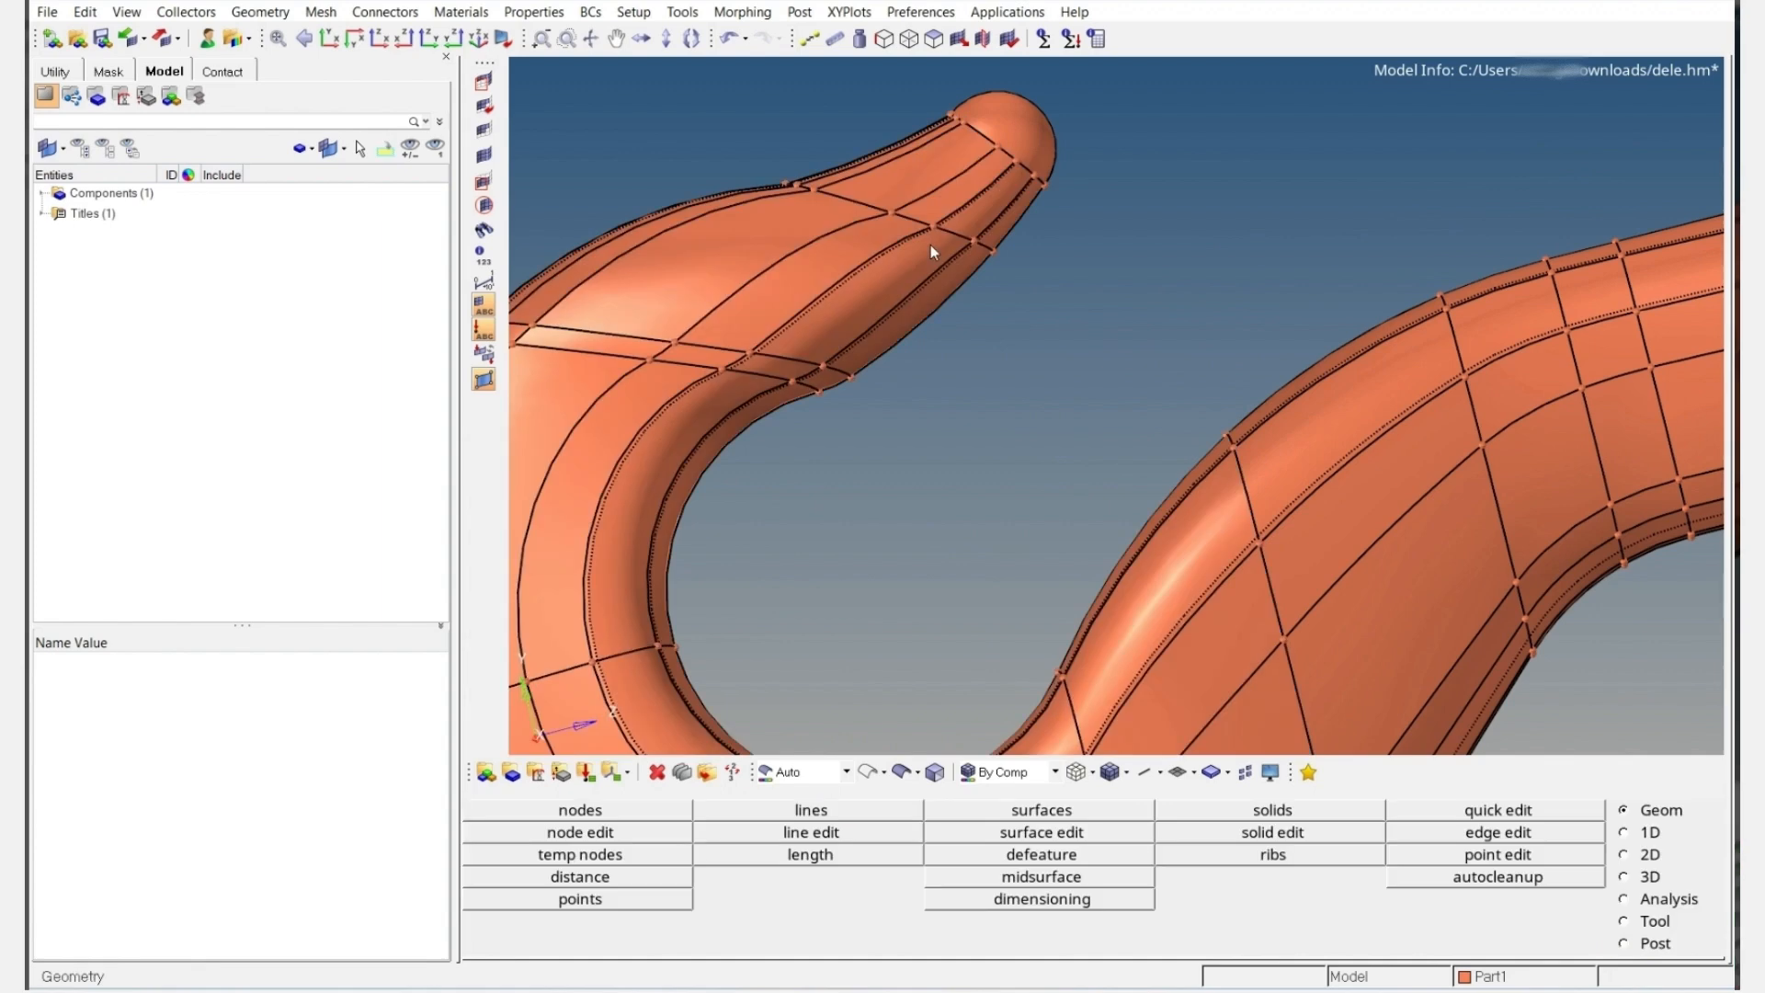
# Trim the large hook solid with a plane through the slanted cross line just behind the rounded tip
pyautogui.keyDown('ctrl'); pyautogui.scroll(-3, 932, 246); pyautogui.keyUp('ctrl')
pyautogui.keyDown('ctrl'); pyautogui.moveTo(1137, 487); pyautogui.dragTo(1087, 357, button='right'); pyautogui.keyUp('ctrl')
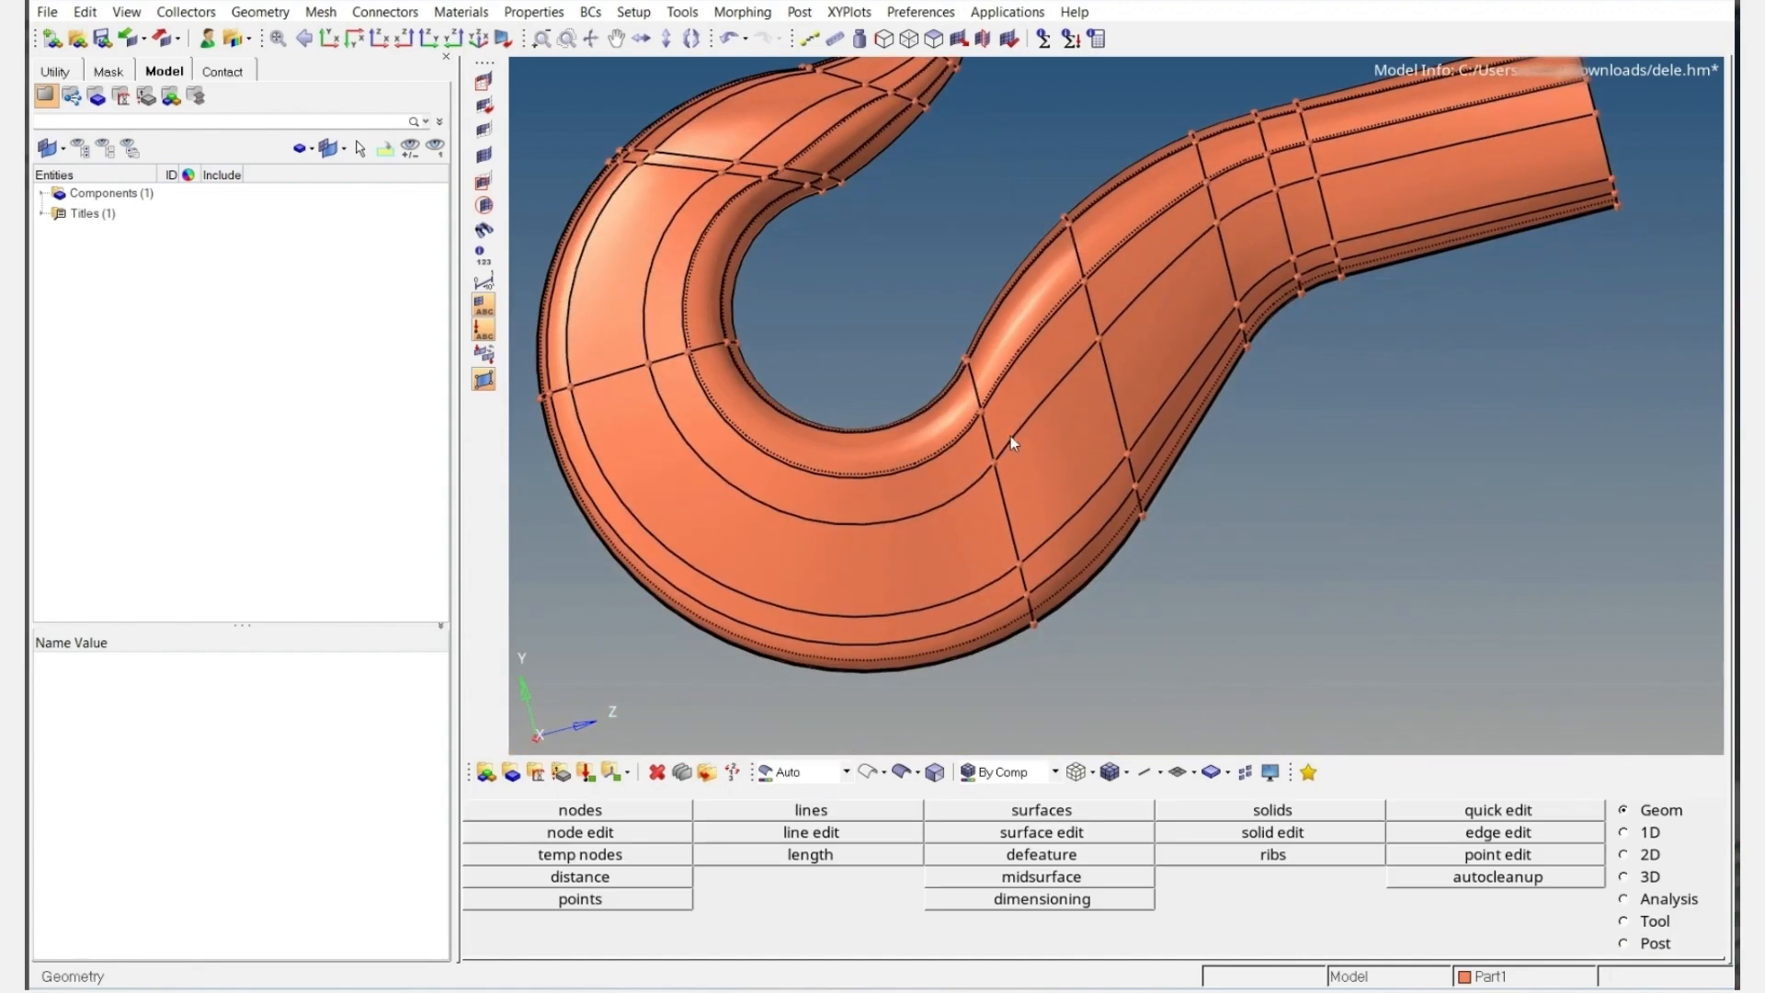
pyautogui.keyDown('ctrl'); pyautogui.moveTo(1009, 493); pyautogui.dragTo(1018, 344, button='right'); pyautogui.keyUp('ctrl')
pyautogui.keyDown('ctrl'); pyautogui.moveTo(922, 264); pyautogui.dragTo(1035, 351, button='right'); pyautogui.keyUp('ctrl')
pyautogui.keyDown('ctrl'); pyautogui.click(1034, 350); pyautogui.keyUp('ctrl')
pyautogui.keyDown('ctrl'); pyautogui.moveTo(1073, 410); pyautogui.dragTo(1042, 379); pyautogui.keyUp('ctrl')
pyautogui.keyDown('ctrl'); pyautogui.moveTo(989, 212); pyautogui.dragTo(993, 404, button='right'); pyautogui.keyUp('ctrl')
pyautogui.keyDown('ctrl'); pyautogui.scroll(2, 993, 404); pyautogui.keyUp('ctrl')
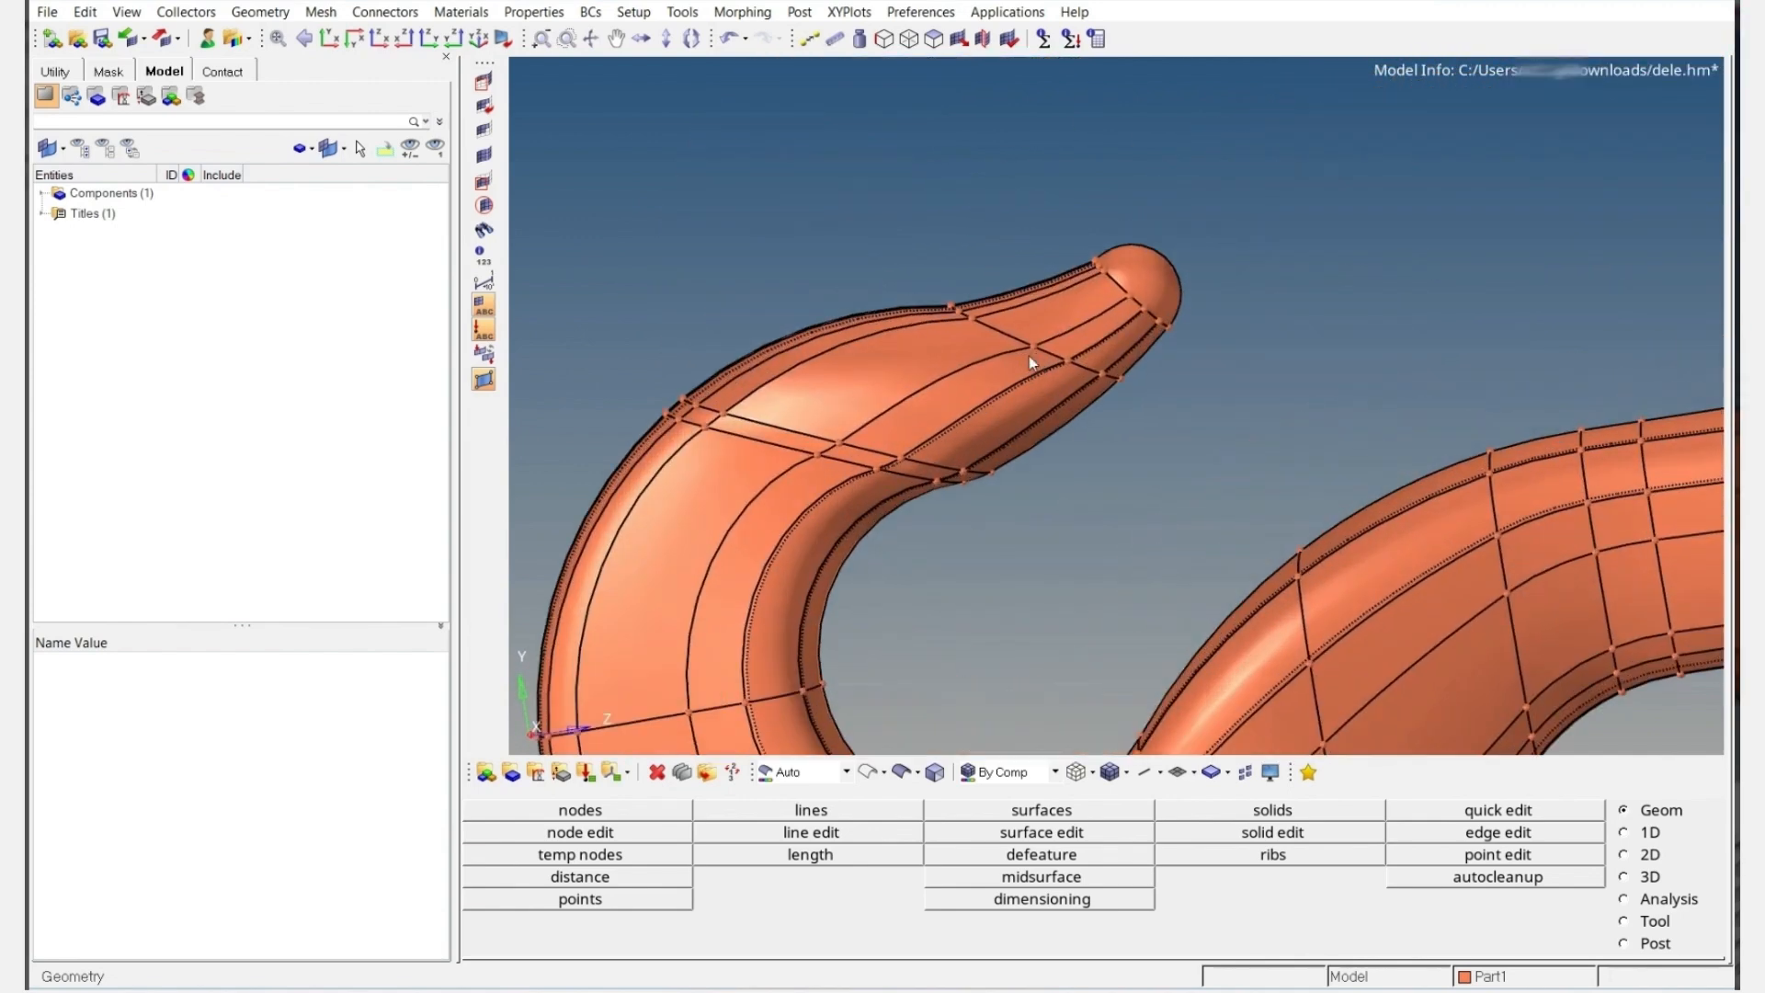
pyautogui.click(1273, 837)
pyautogui.click(793, 878)
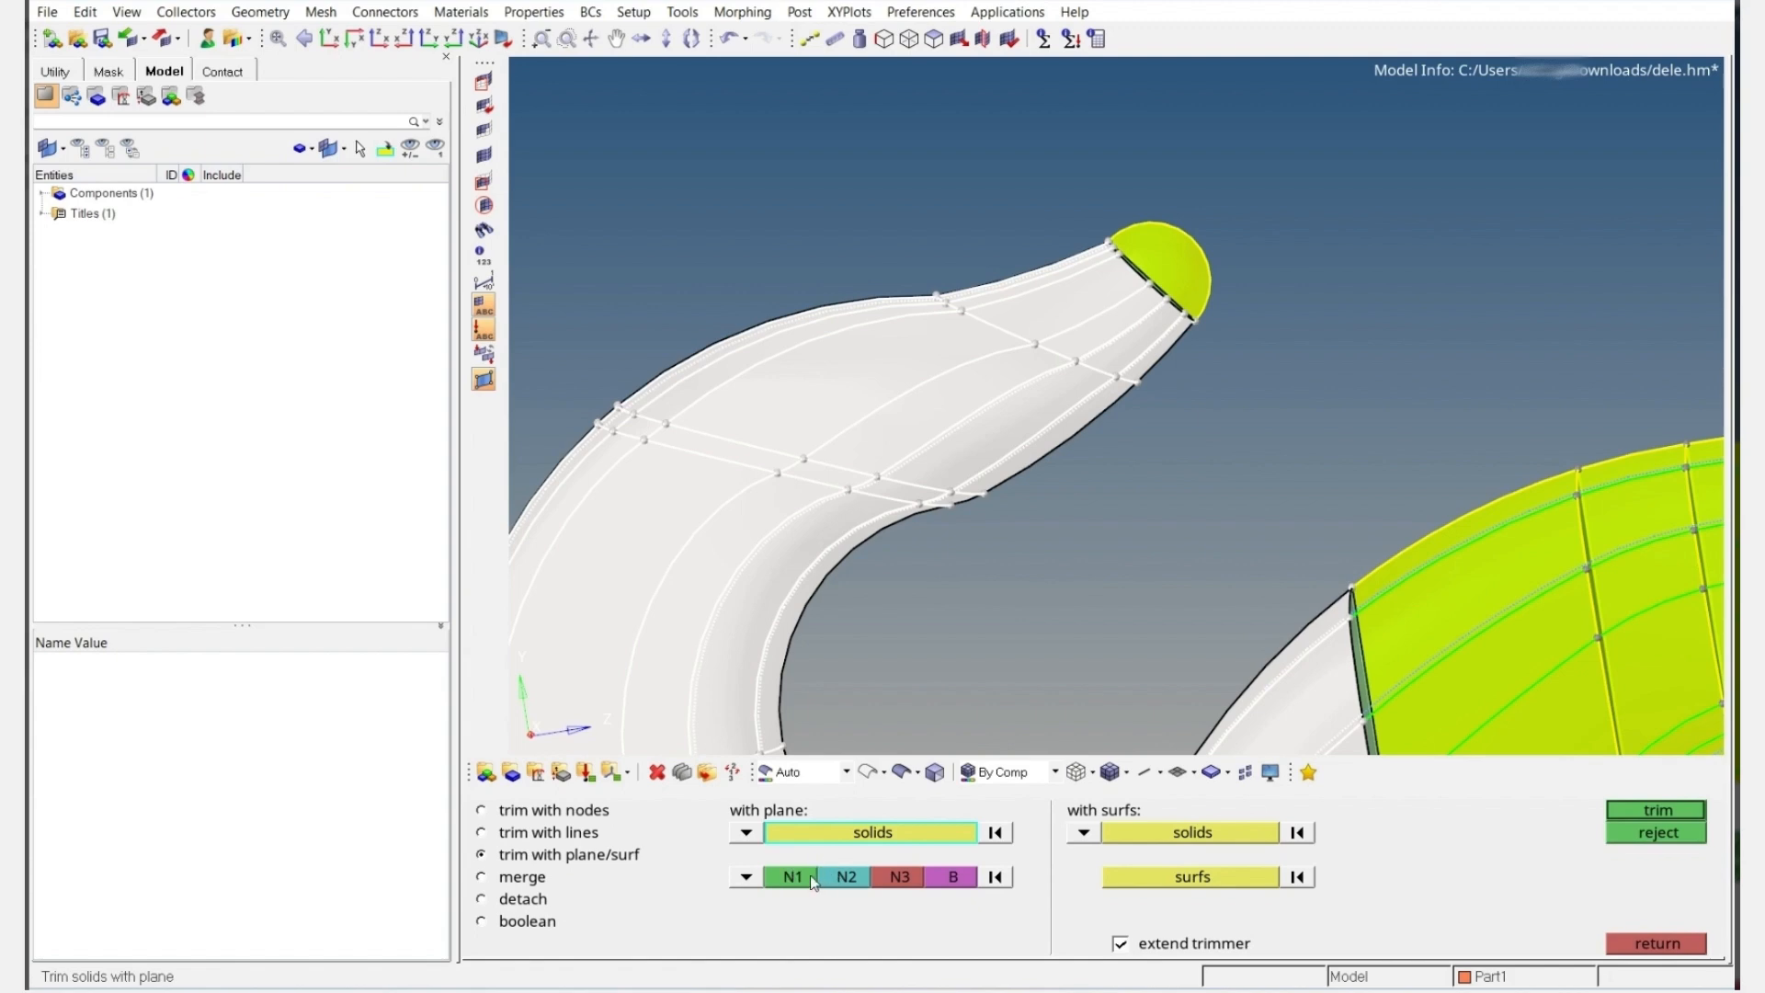
pyautogui.click(1034, 344)
pyautogui.click(962, 311)
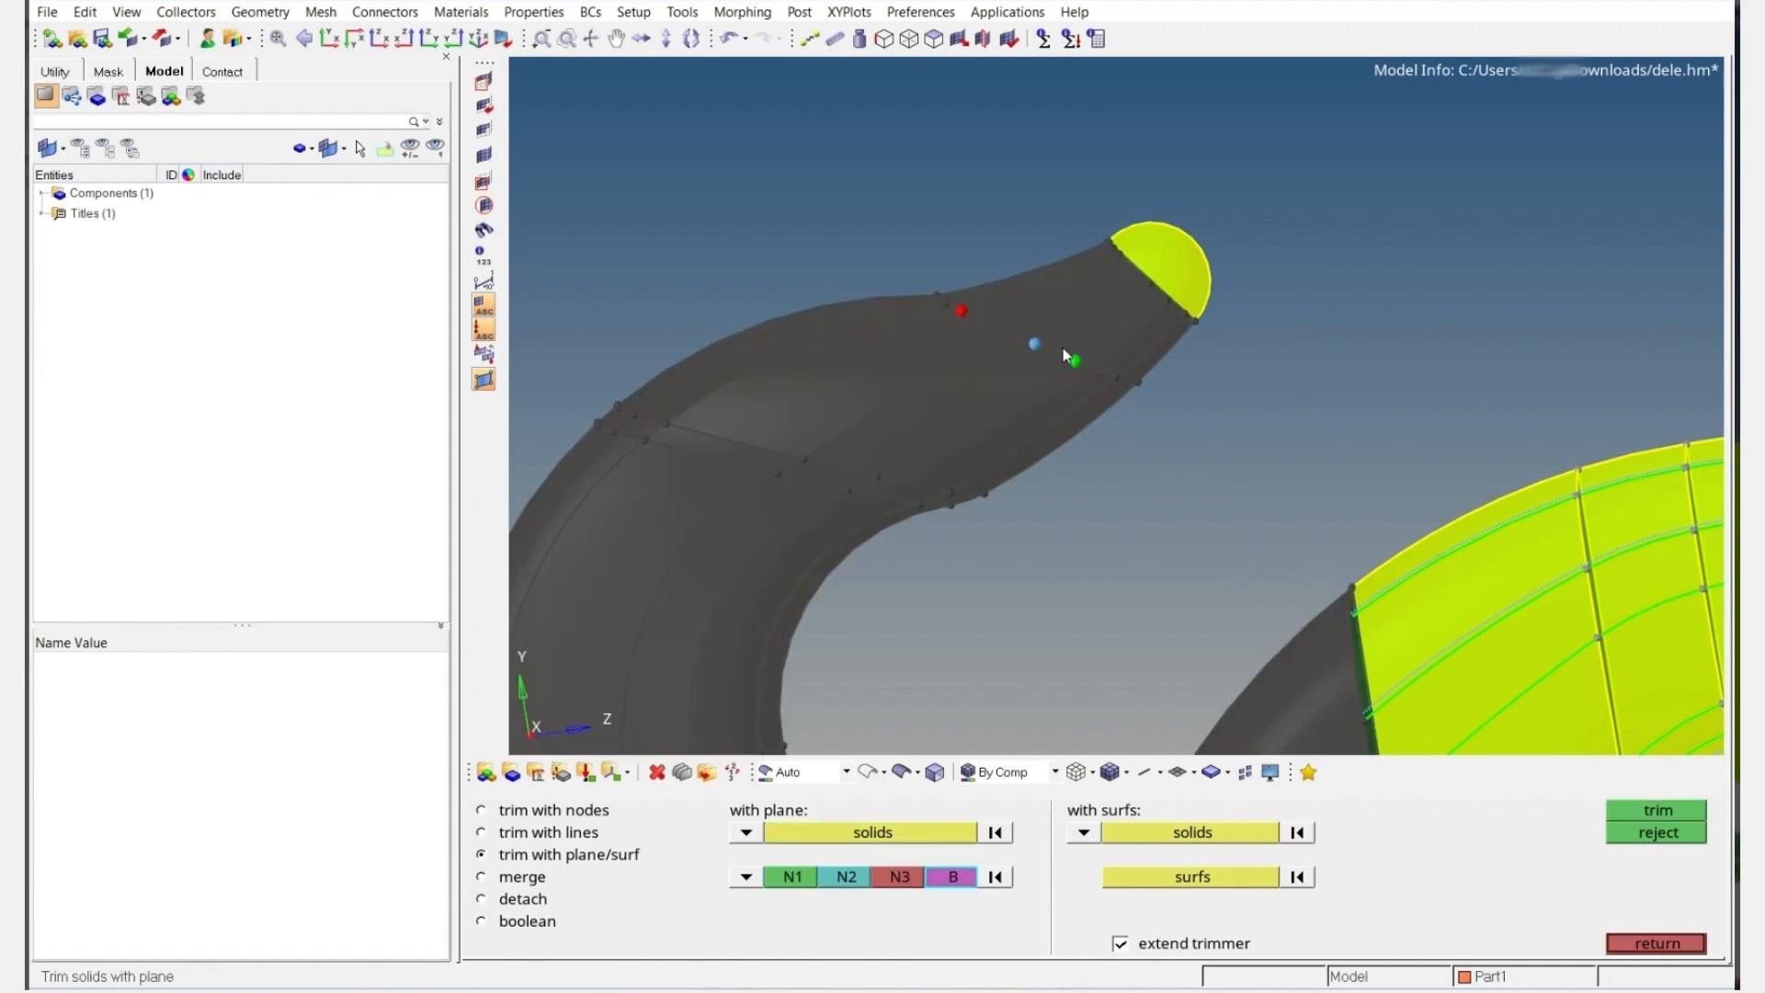
pyautogui.click(1111, 375)
pyautogui.middleClick(1109, 374)
# Trim the large hook solid with a plane through the cross line midway around its outer back curve
pyautogui.keyDown('ctrl'); pyautogui.moveTo(1102, 389); pyautogui.dragTo(1045, 357, button='right'); pyautogui.keyUp('ctrl')
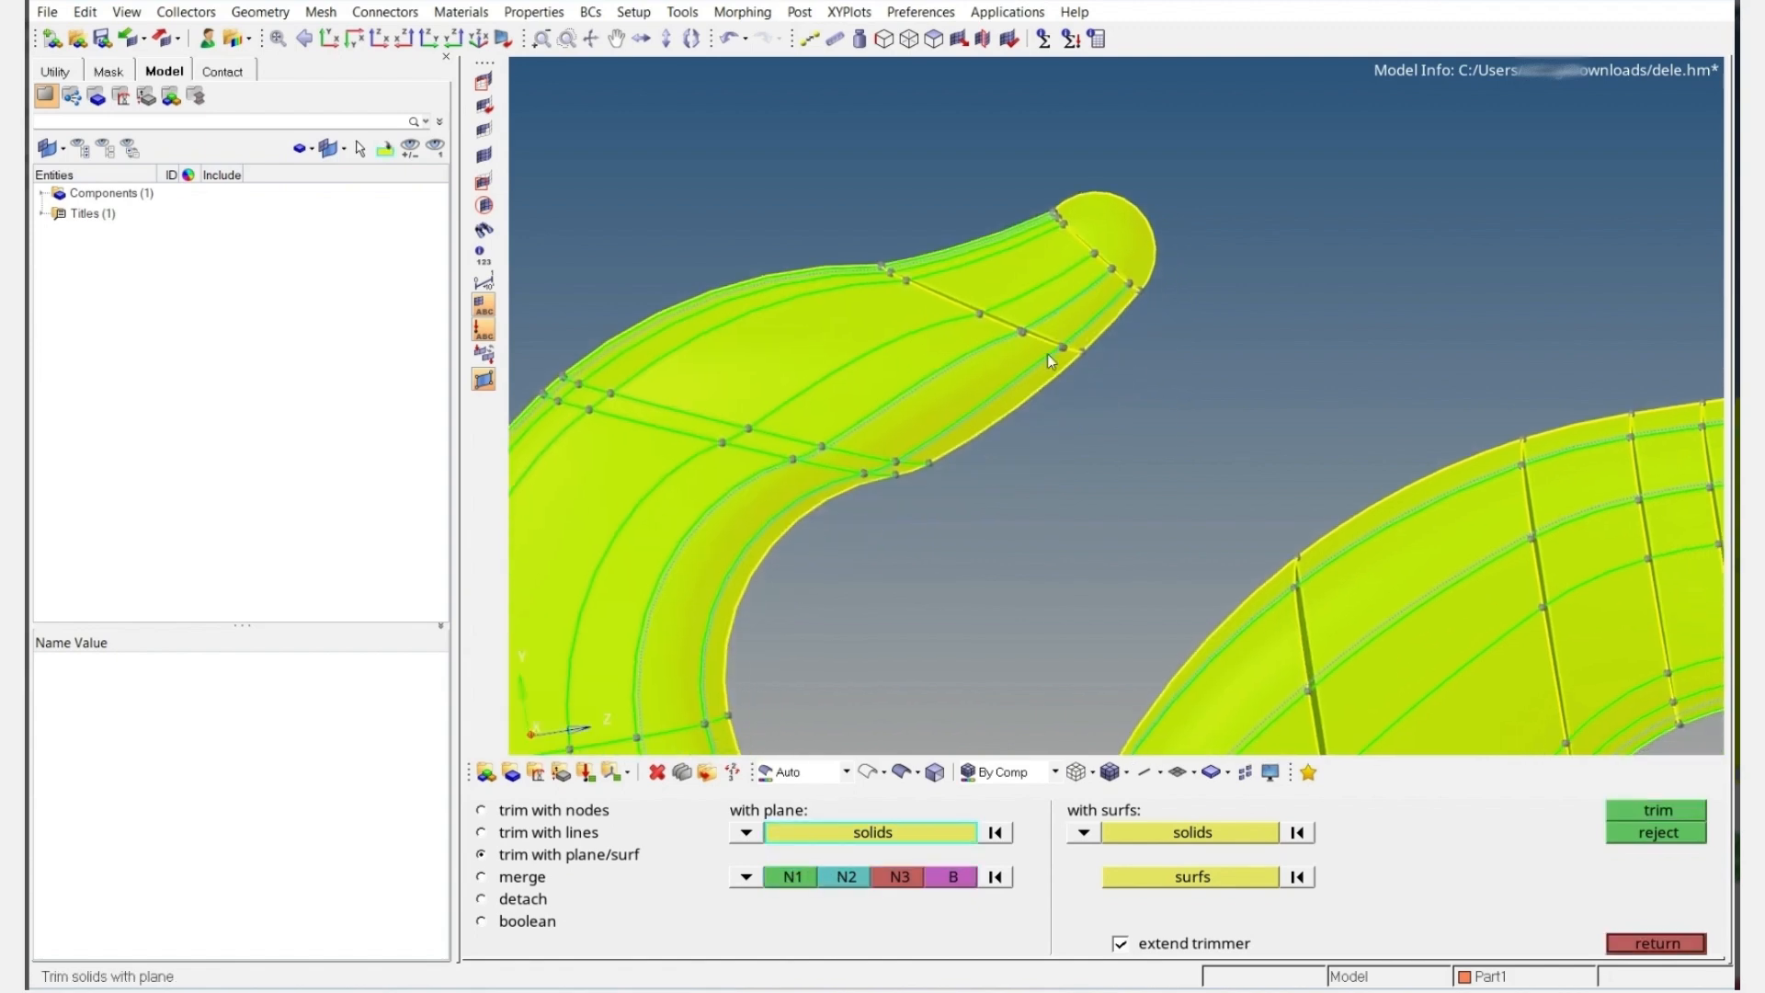
pyautogui.keyDown('ctrl'); pyautogui.scroll(-4, 1045, 372); pyautogui.keyUp('ctrl')
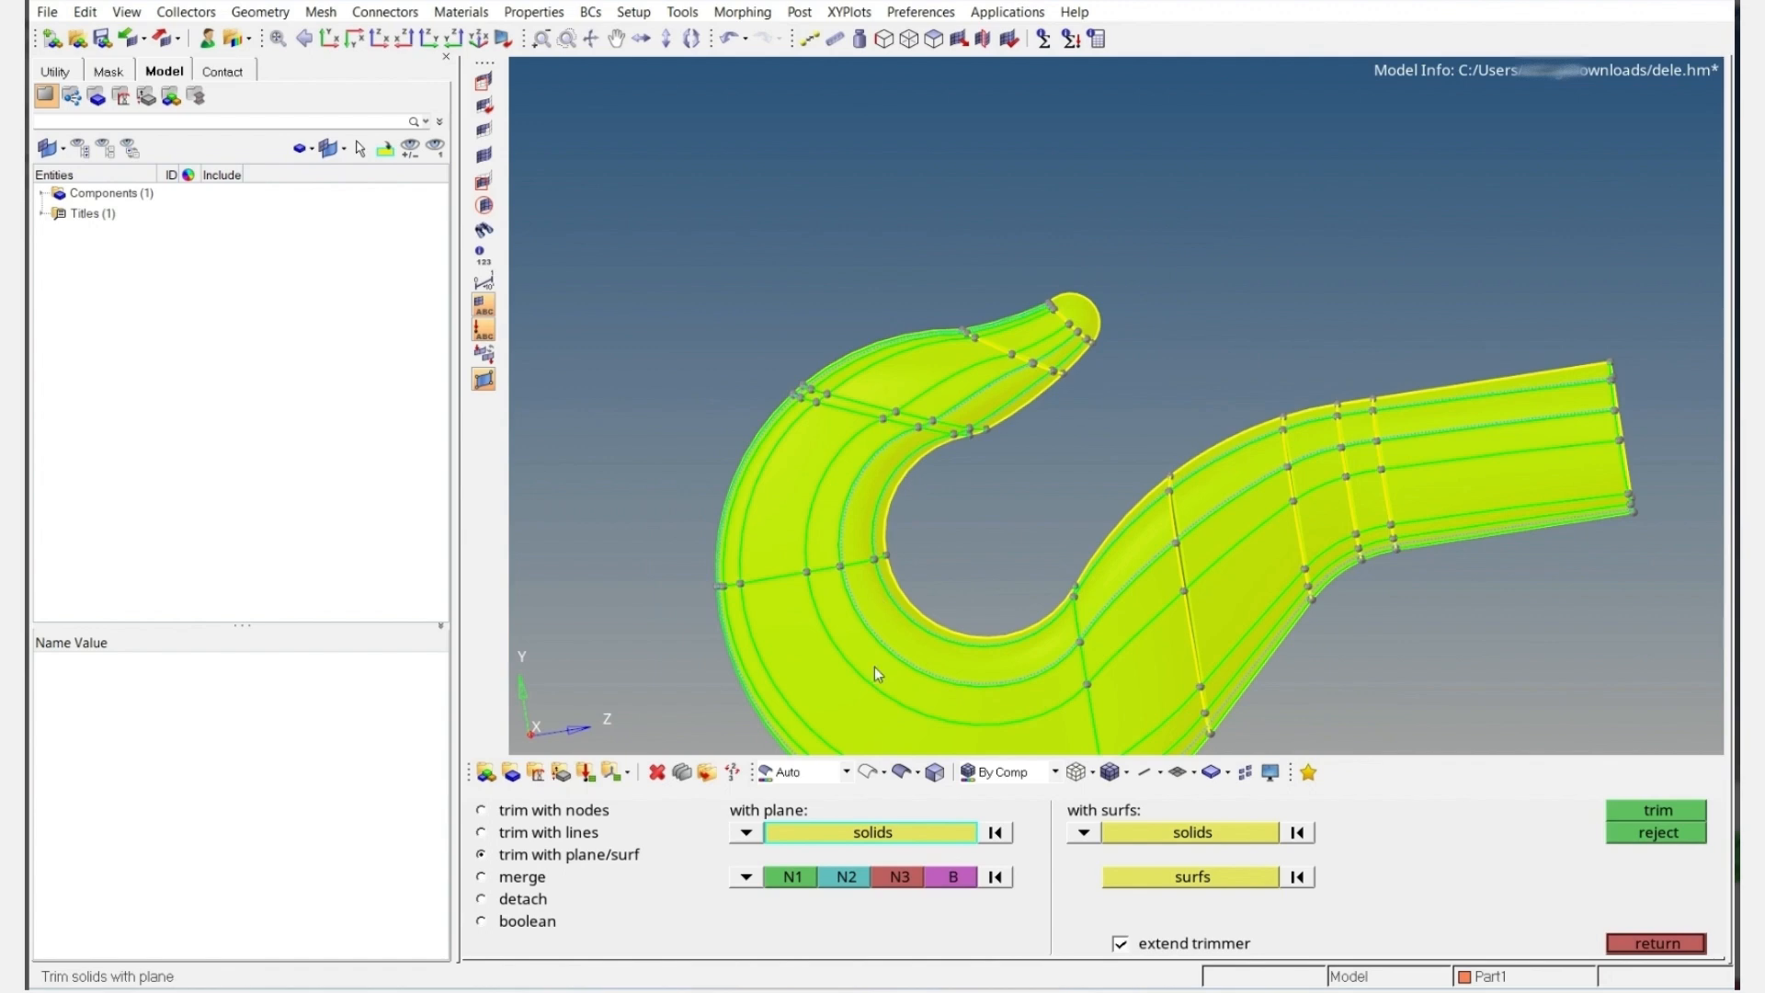
pyautogui.rightClick(867, 641)
pyautogui.keyDown('ctrl'); pyautogui.moveTo(980, 634); pyautogui.dragTo(964, 396); pyautogui.keyUp('ctrl')
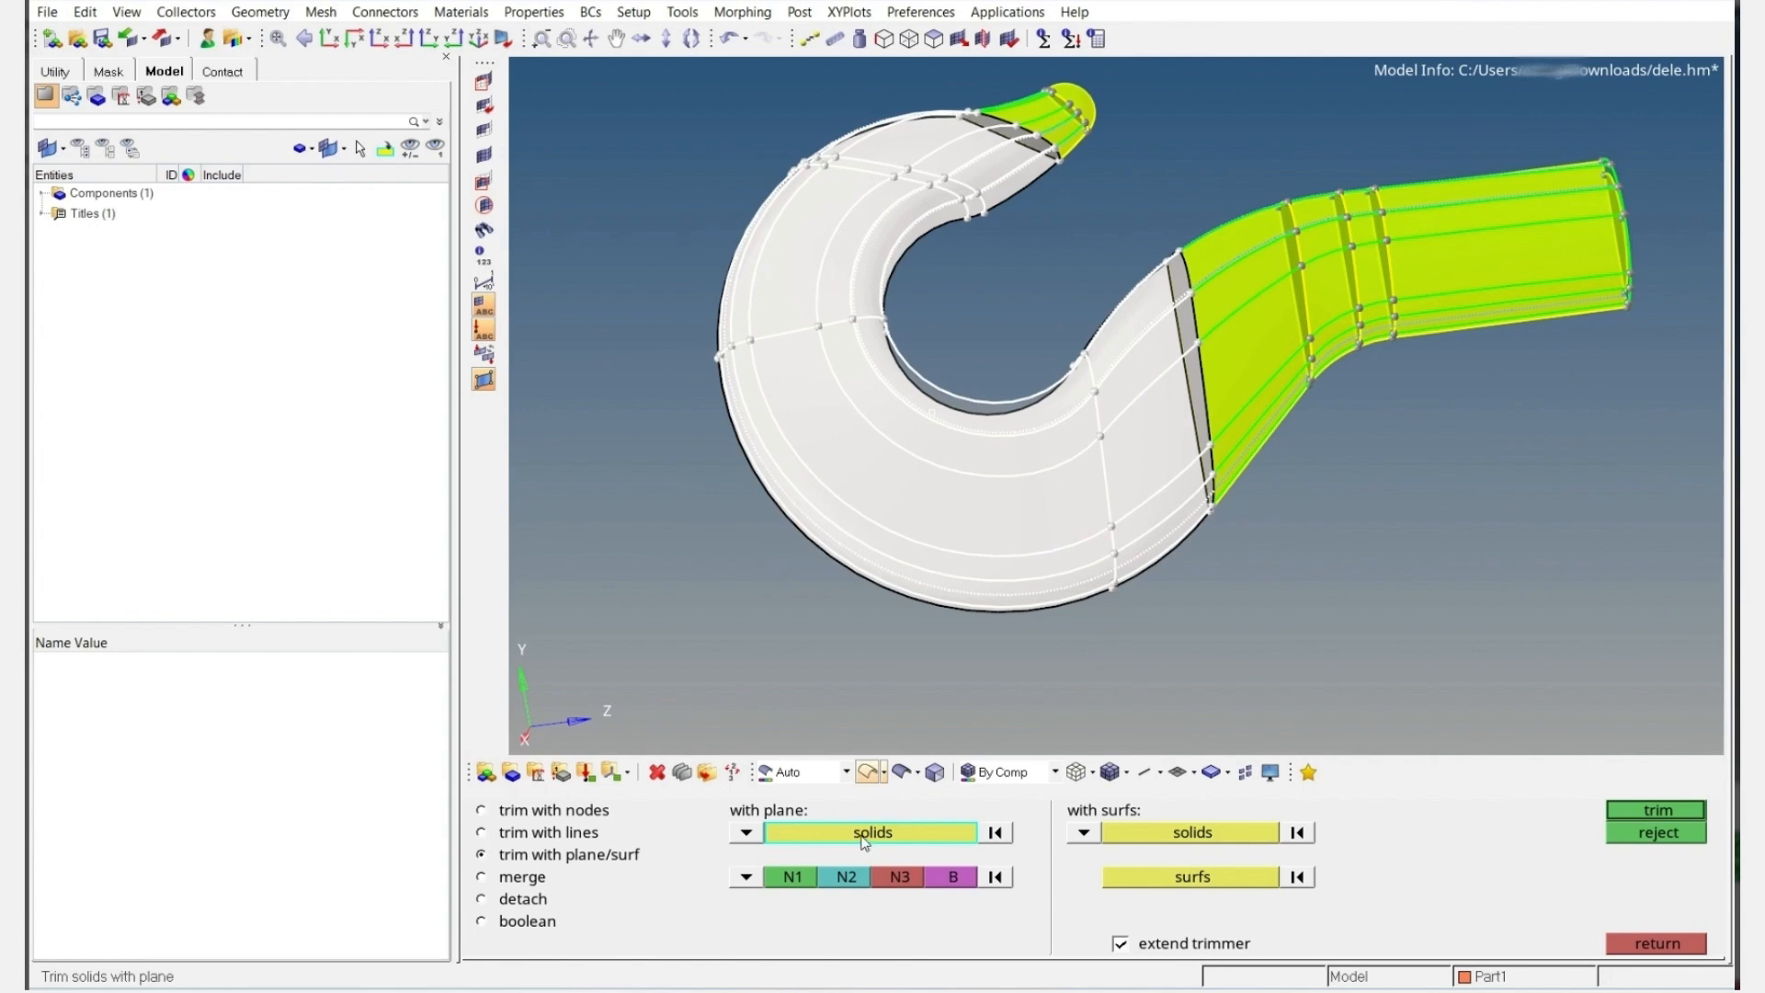
pyautogui.click(814, 876)
pyautogui.scroll(5, 842, 276)
pyautogui.click(833, 286)
pyautogui.click(902, 272)
pyautogui.click(964, 273)
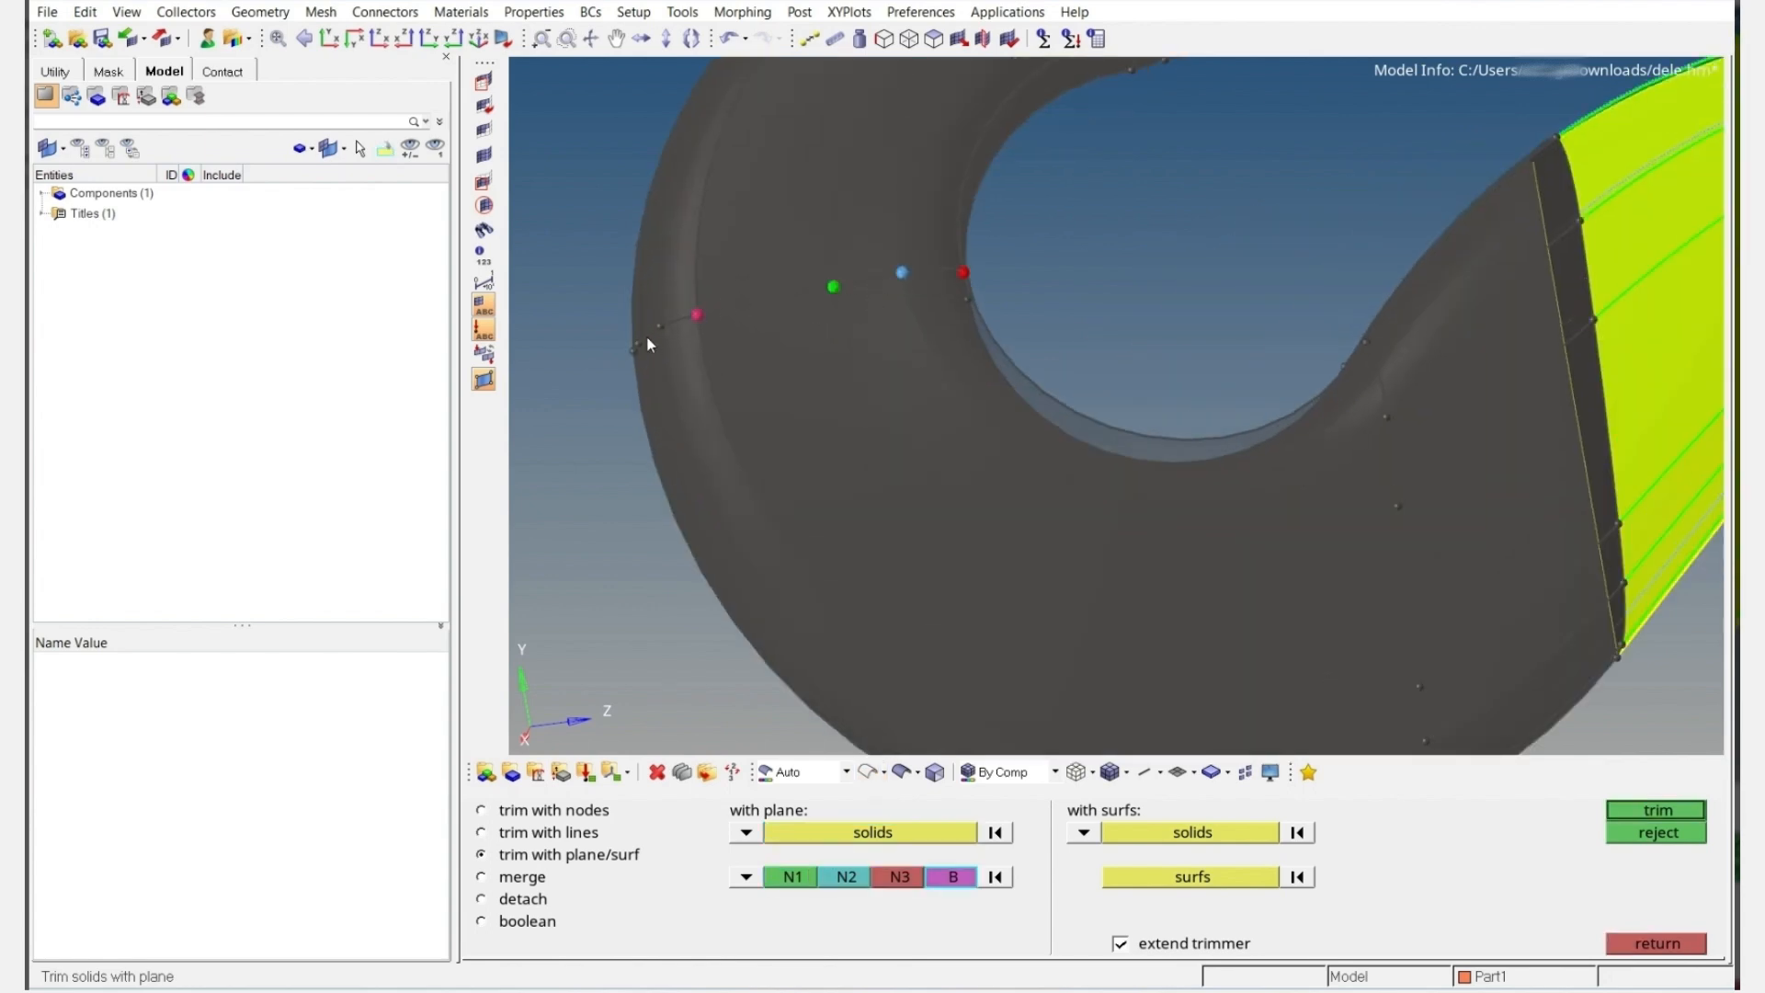
pyautogui.middleClick(765, 311)
# Merge the small wedge solid beside the neck cut back into the large lower curve solid
pyautogui.scroll(-5, 786, 320)
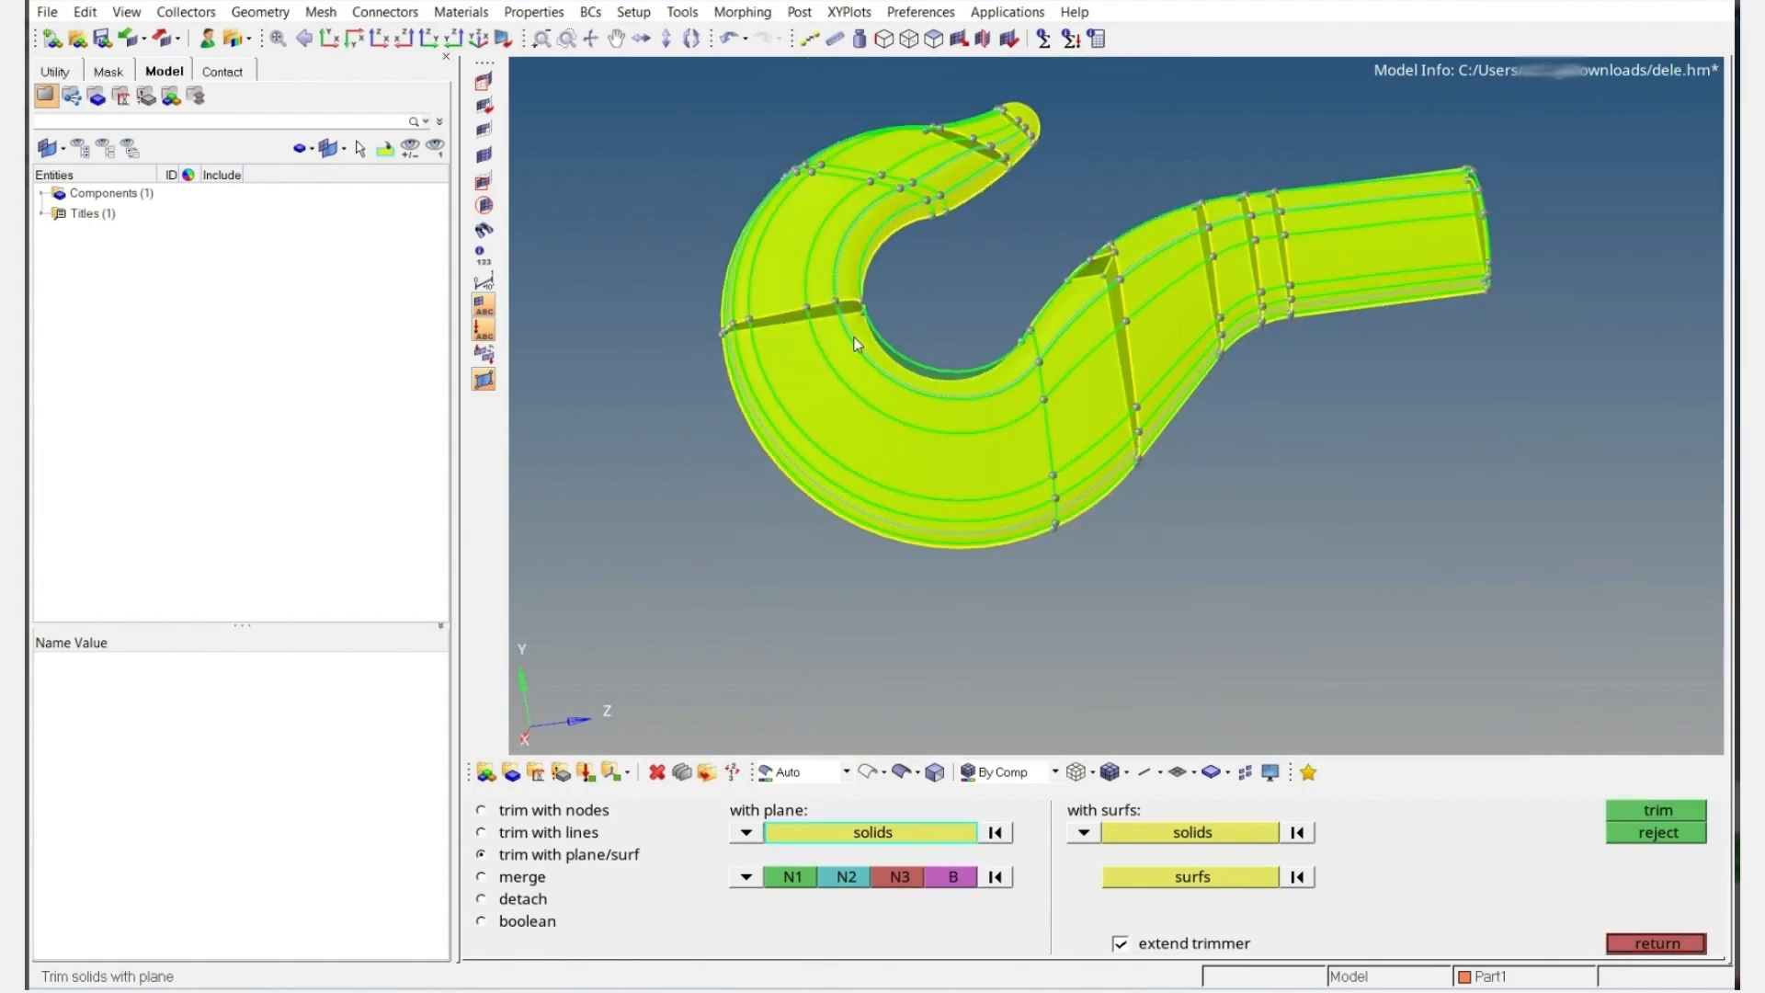
pyautogui.keyDown('ctrl'); pyautogui.moveTo(867, 332); pyautogui.dragTo(840, 357, button='right'); pyautogui.keyUp('ctrl')
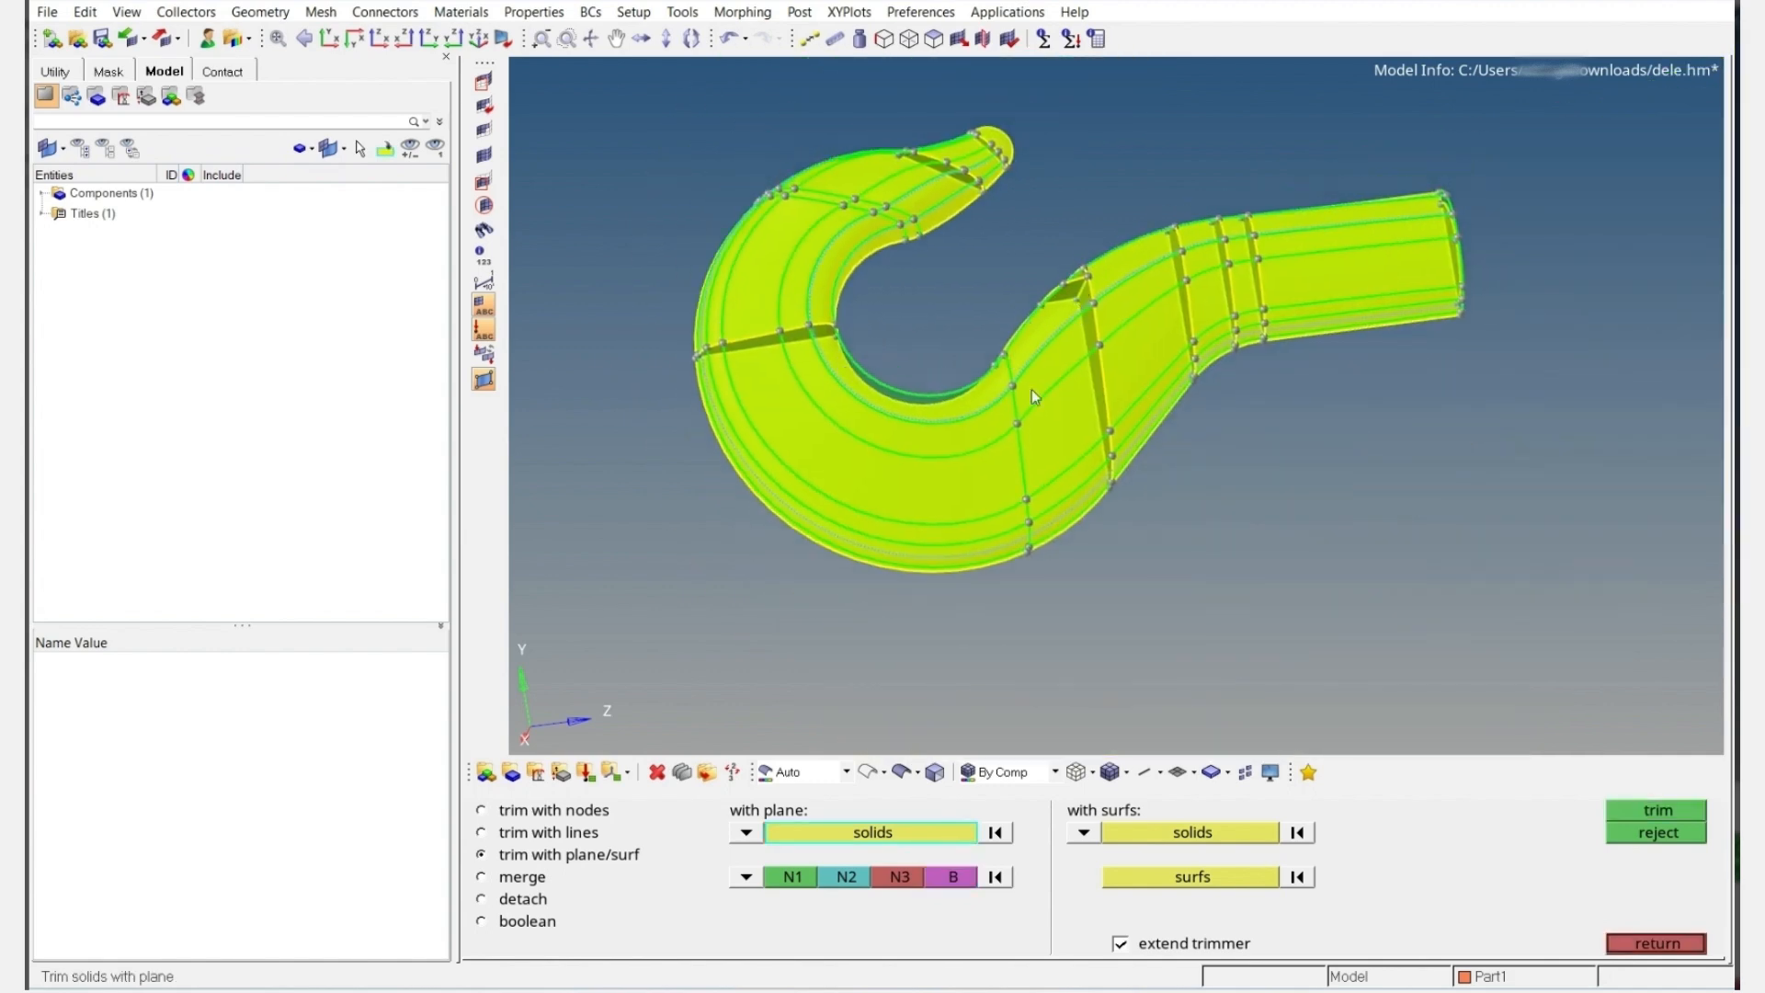
pyautogui.click(533, 878)
pyautogui.click(1016, 386)
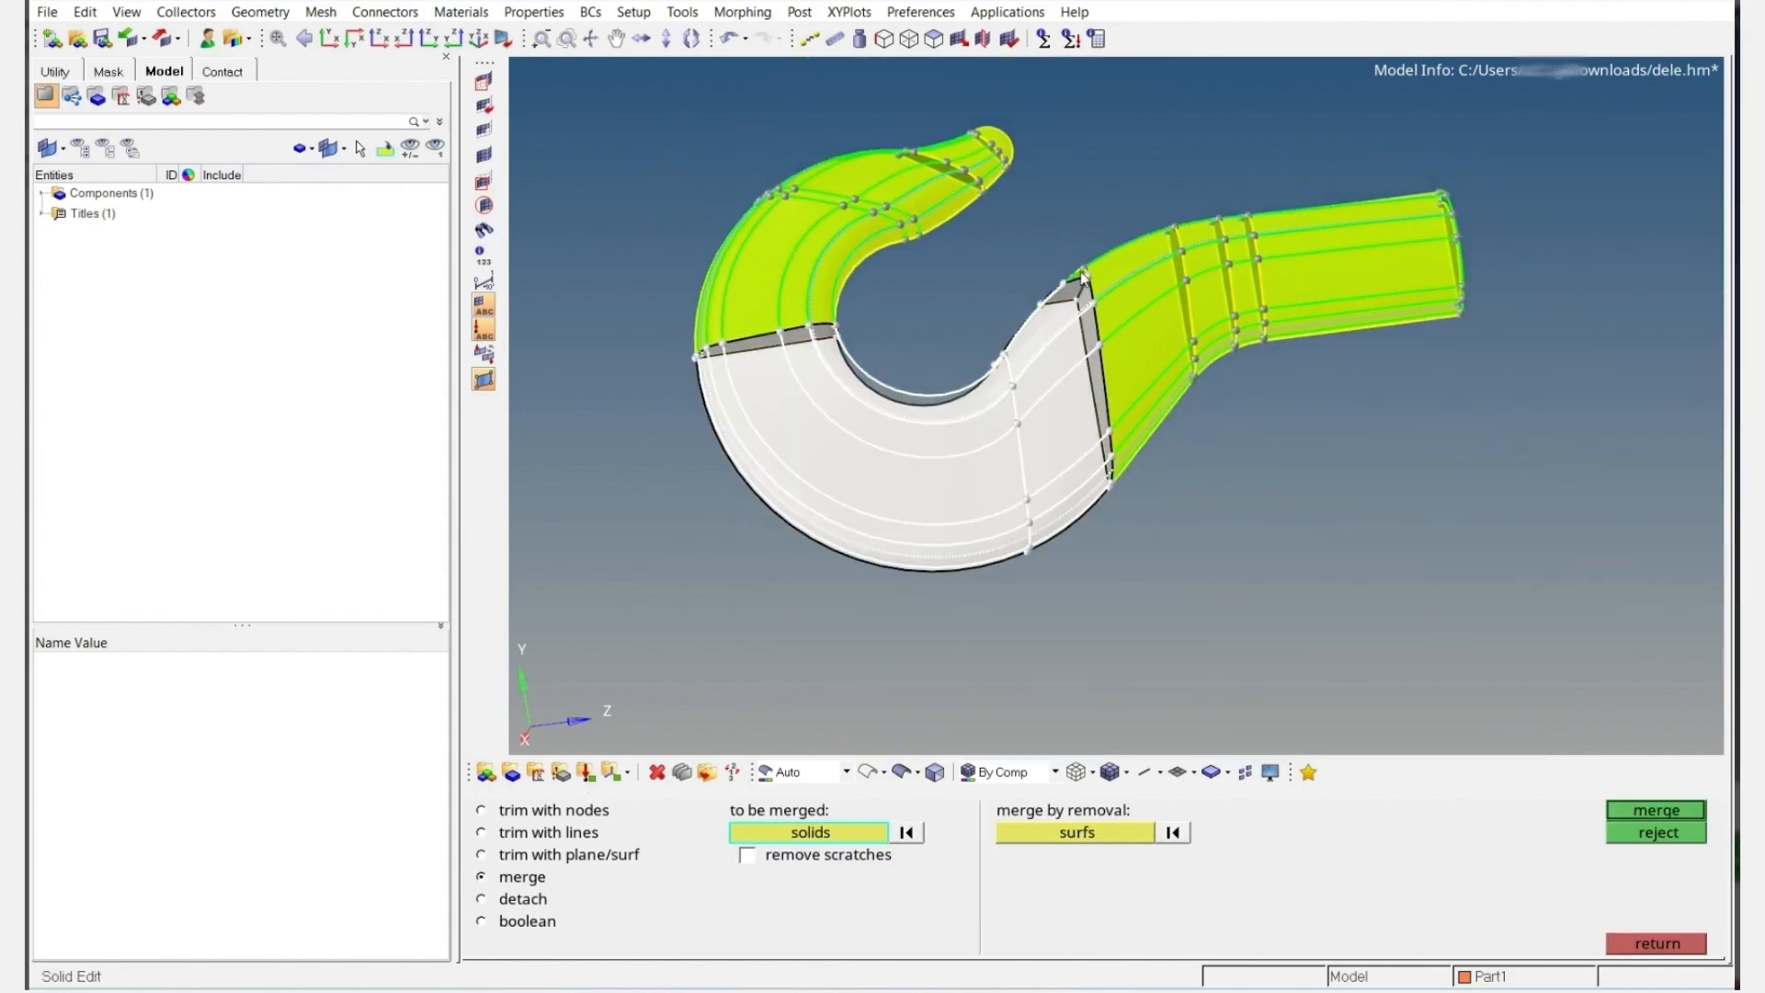
pyautogui.scroll(5, 1085, 272)
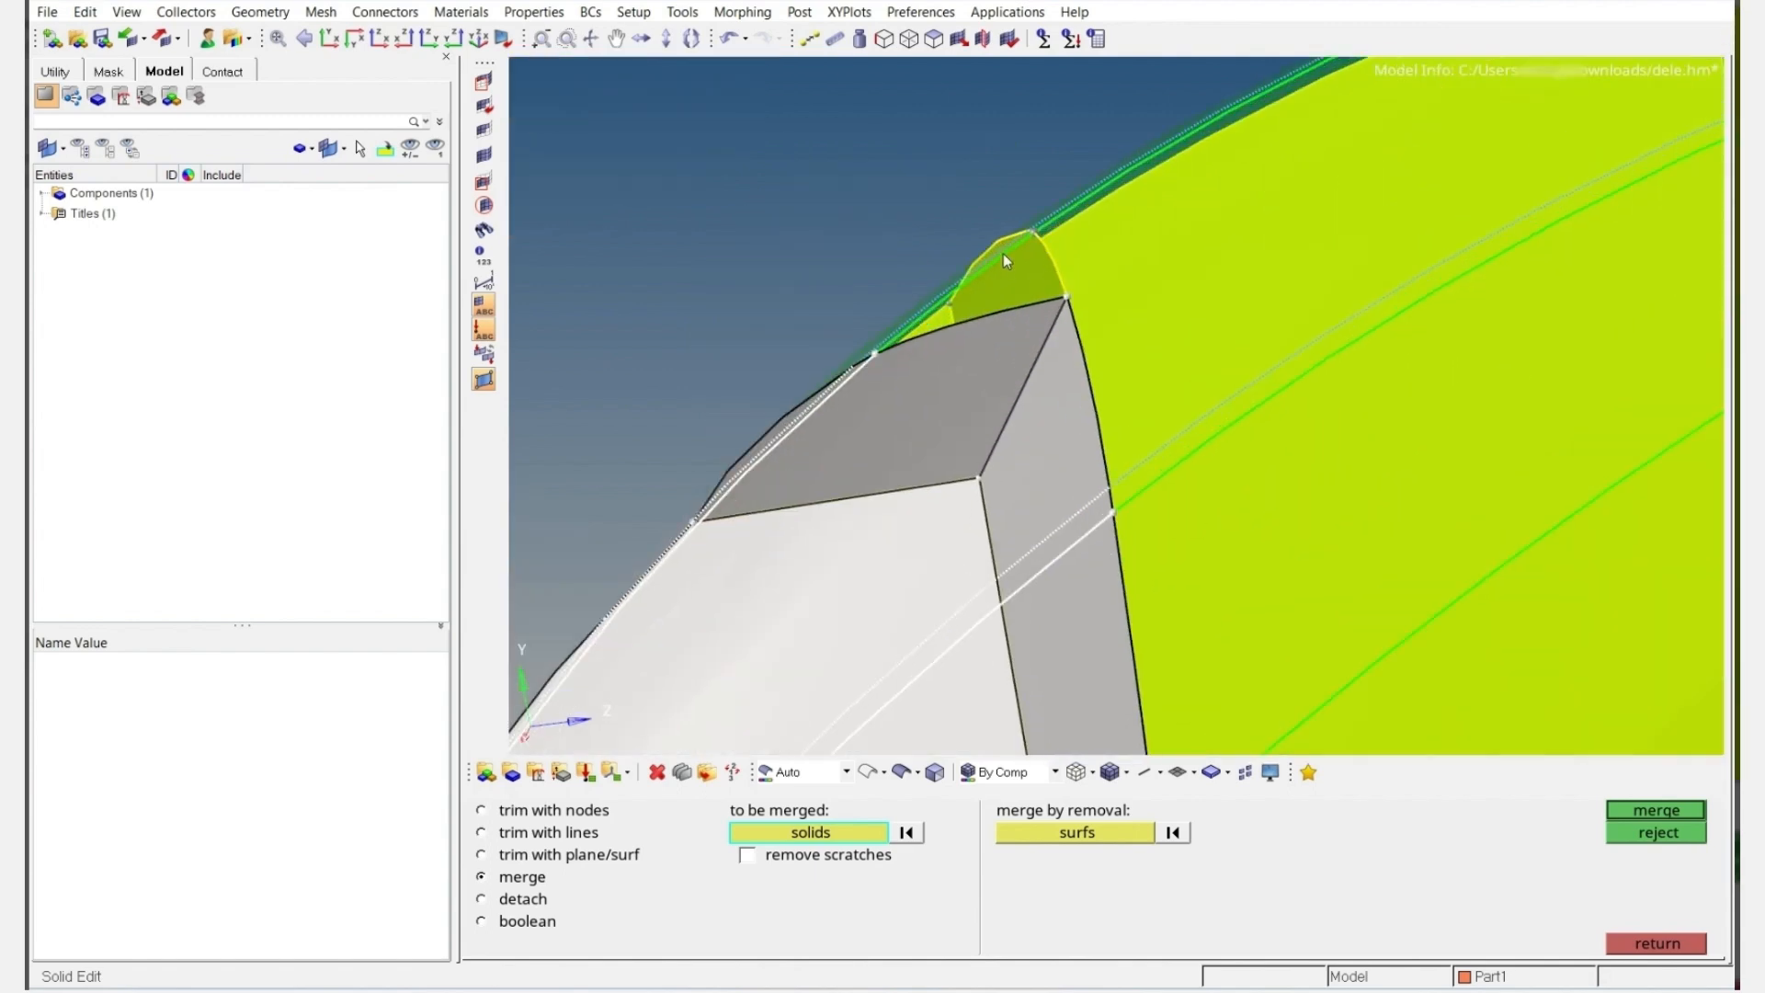
pyautogui.click(1035, 272)
pyautogui.scroll(-8, 1035, 272)
pyautogui.middleClick(1029, 288)
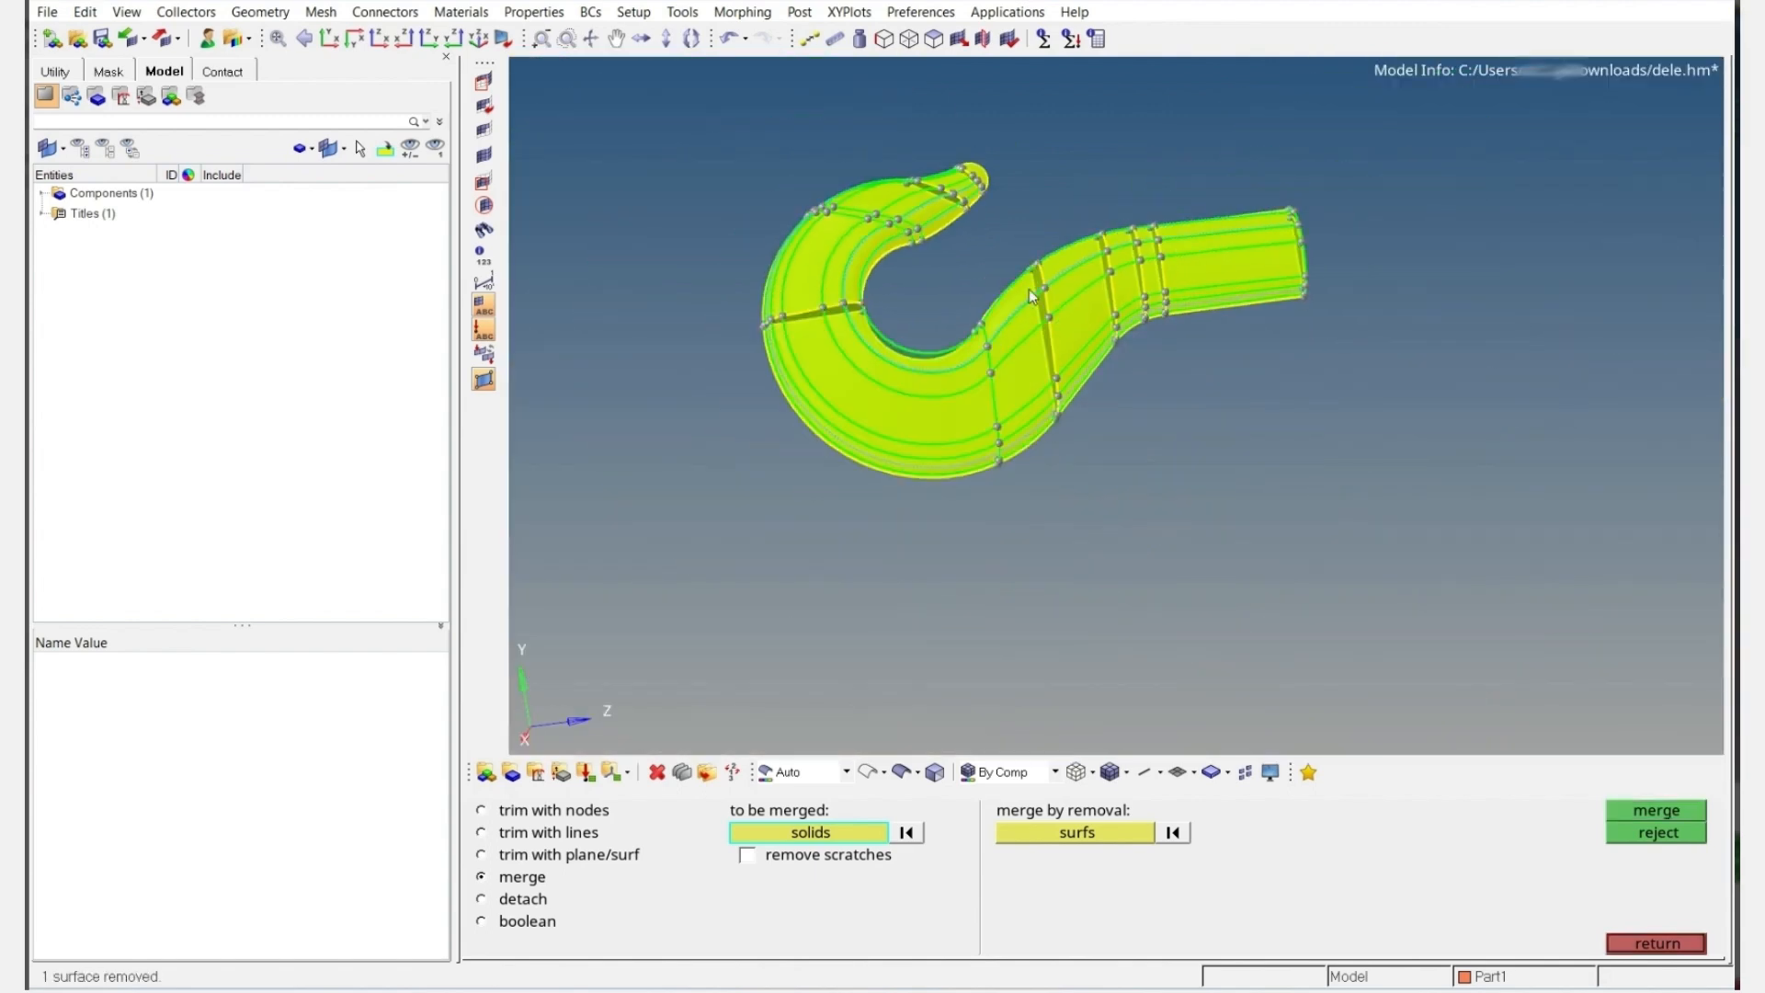
# Trim the upper curve solid behind the rounded tip with a plane through three nodes on its middle cross line
pyautogui.keyDown('ctrl'); pyautogui.moveTo(924, 390); pyautogui.dragTo(983, 385, button='right'); pyautogui.keyUp('ctrl')
pyautogui.press('Escape')
pyautogui.scroll(5, 891, 315)
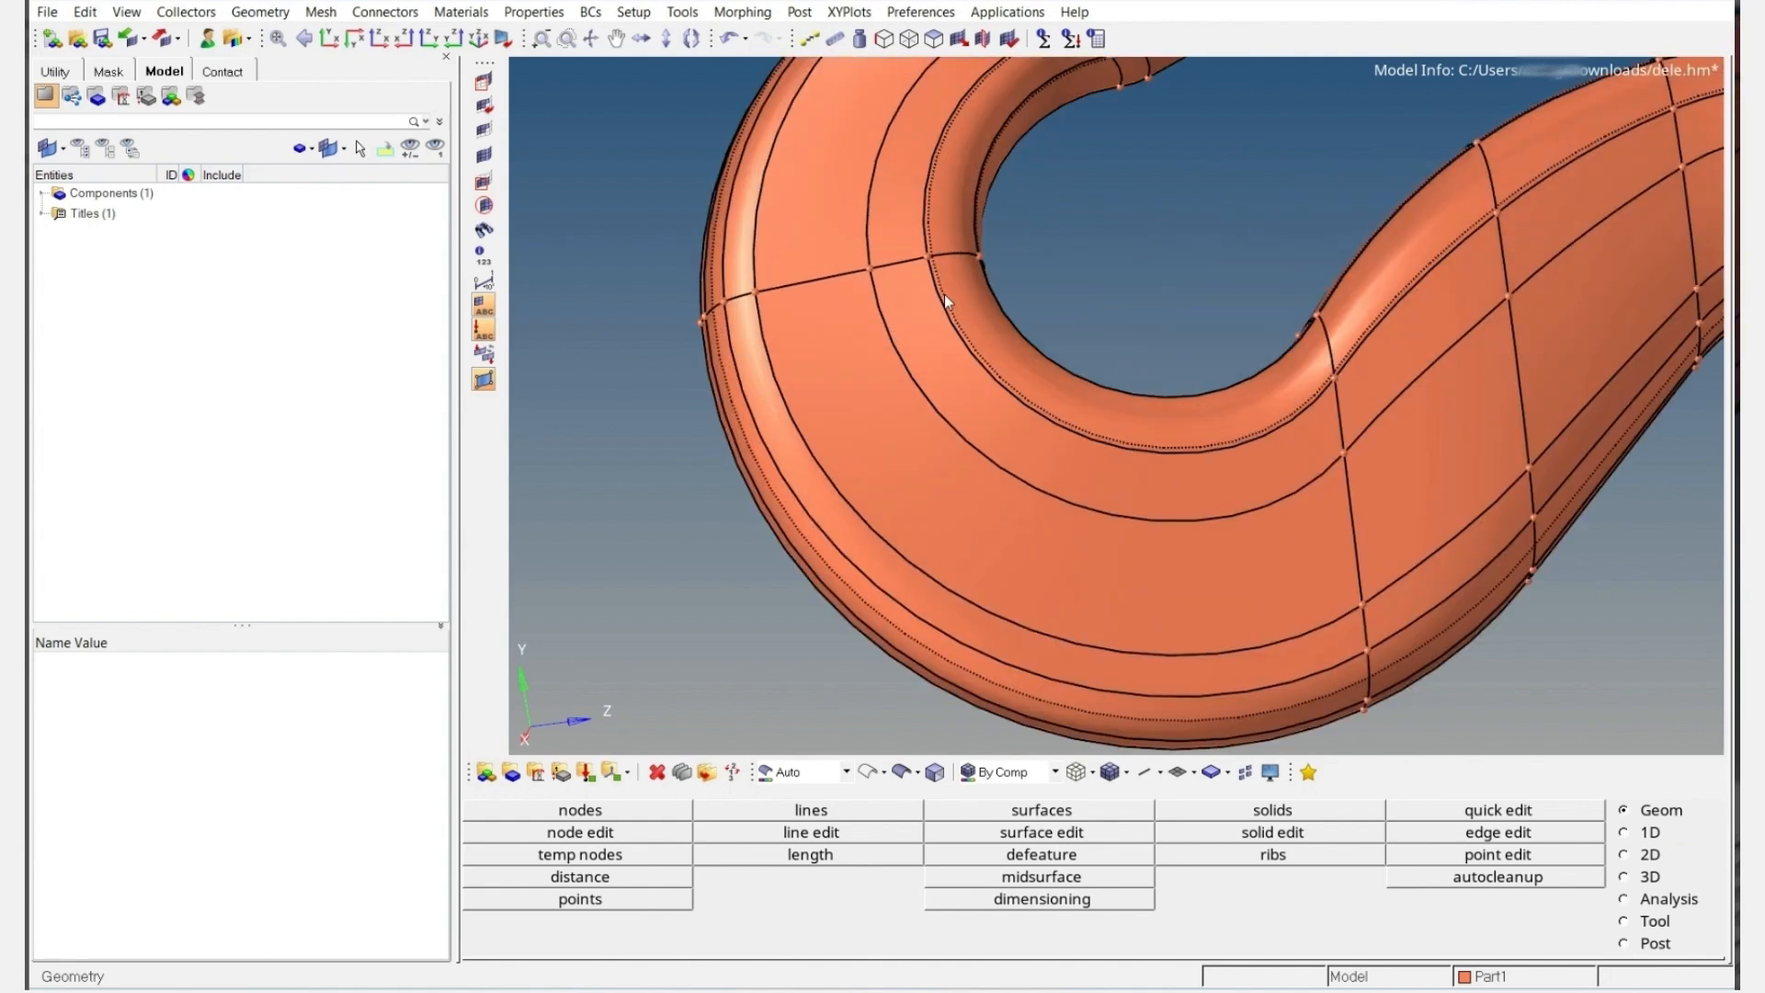
pyautogui.scroll(-5, 942, 305)
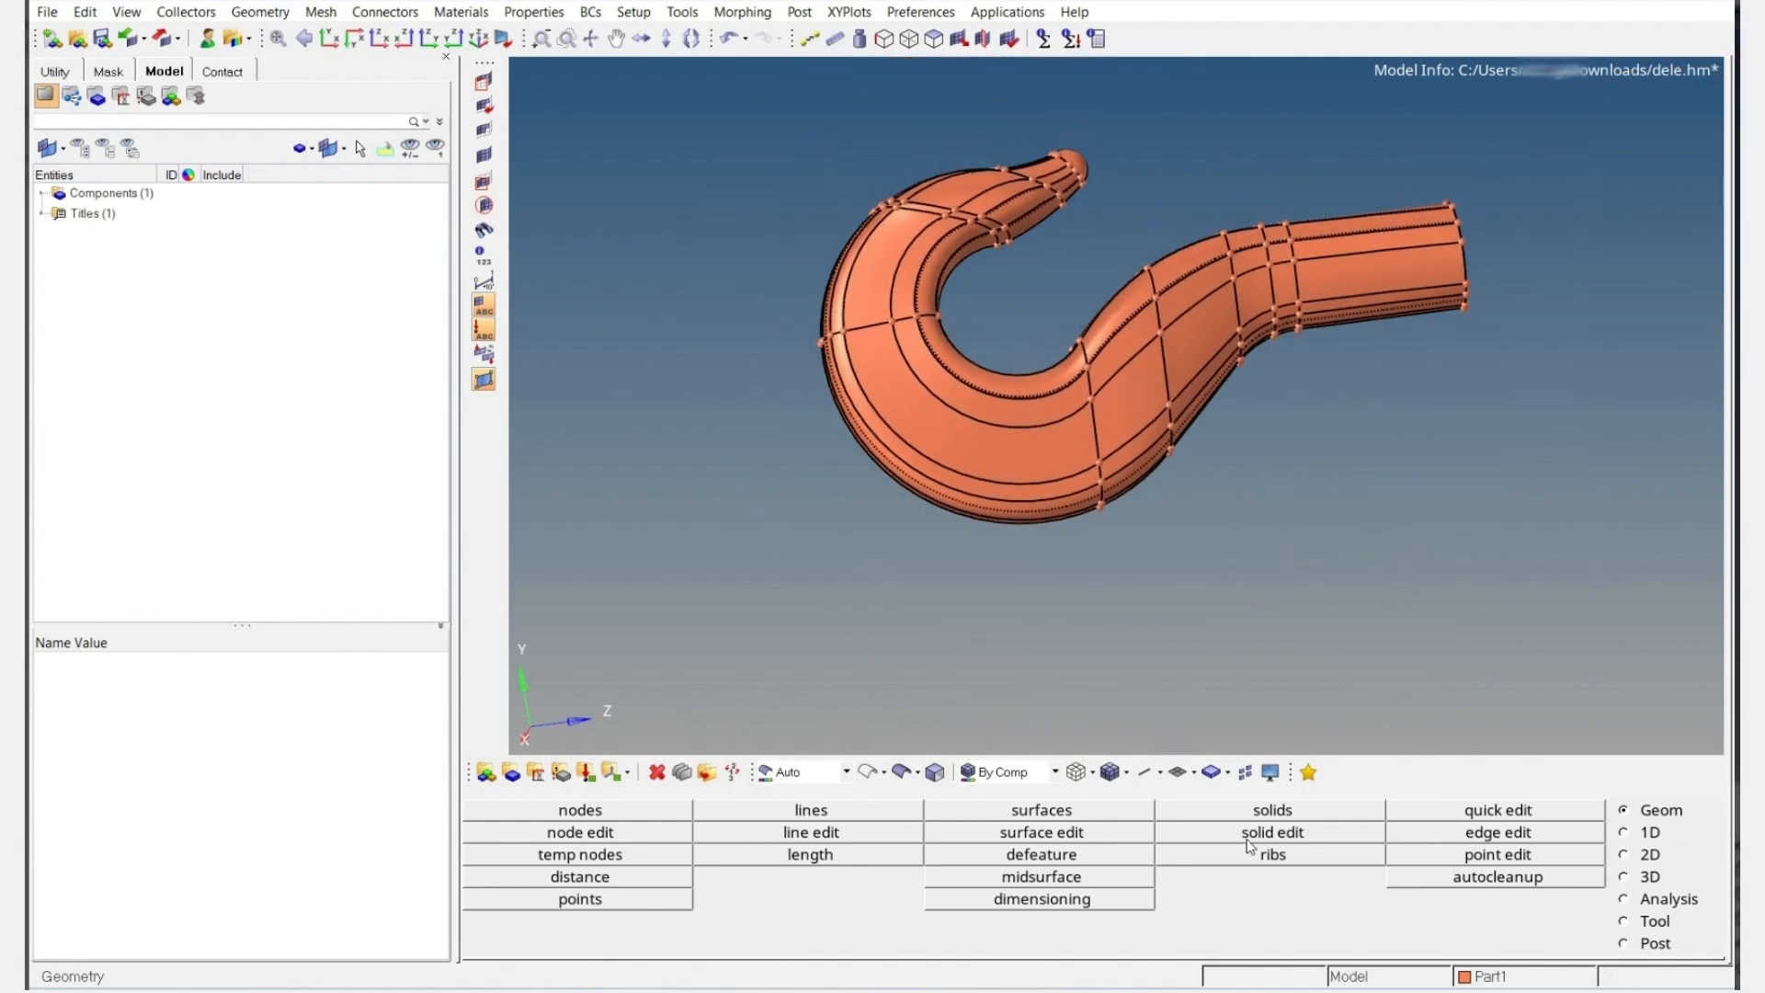
pyautogui.click(1250, 839)
pyautogui.click(969, 213)
pyautogui.scroll(5, 1023, 697)
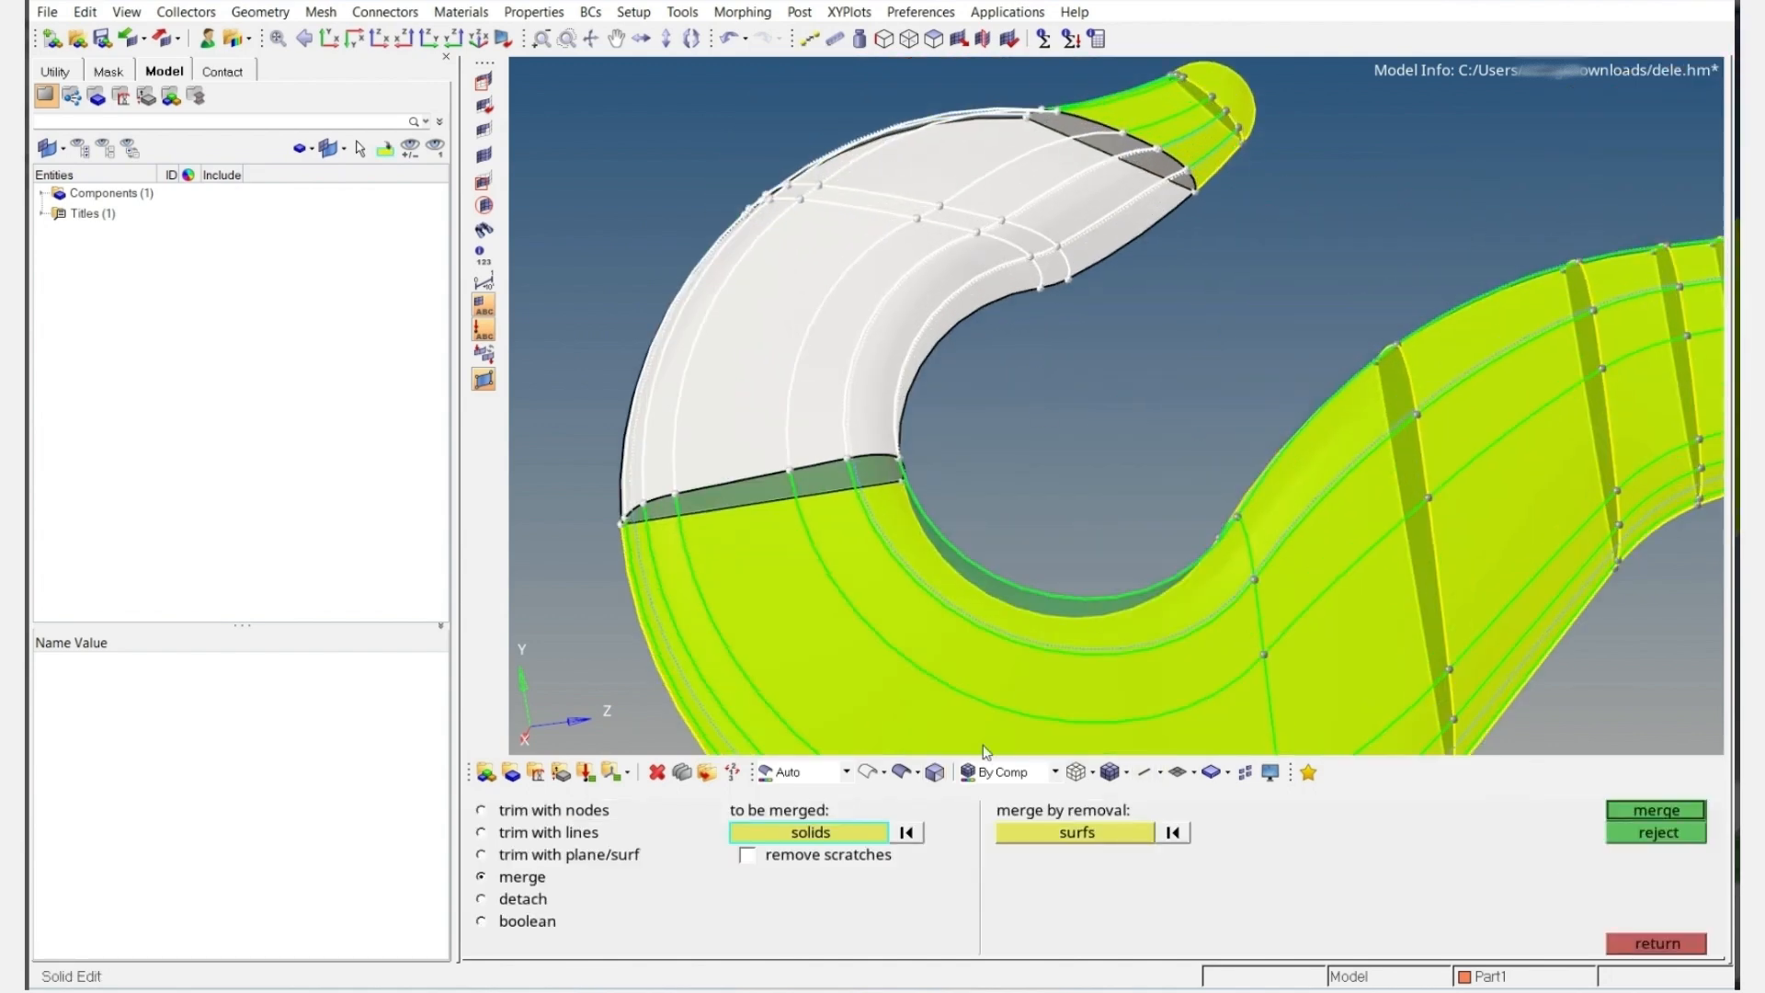
pyautogui.click(582, 855)
pyautogui.click(841, 331)
pyautogui.click(796, 877)
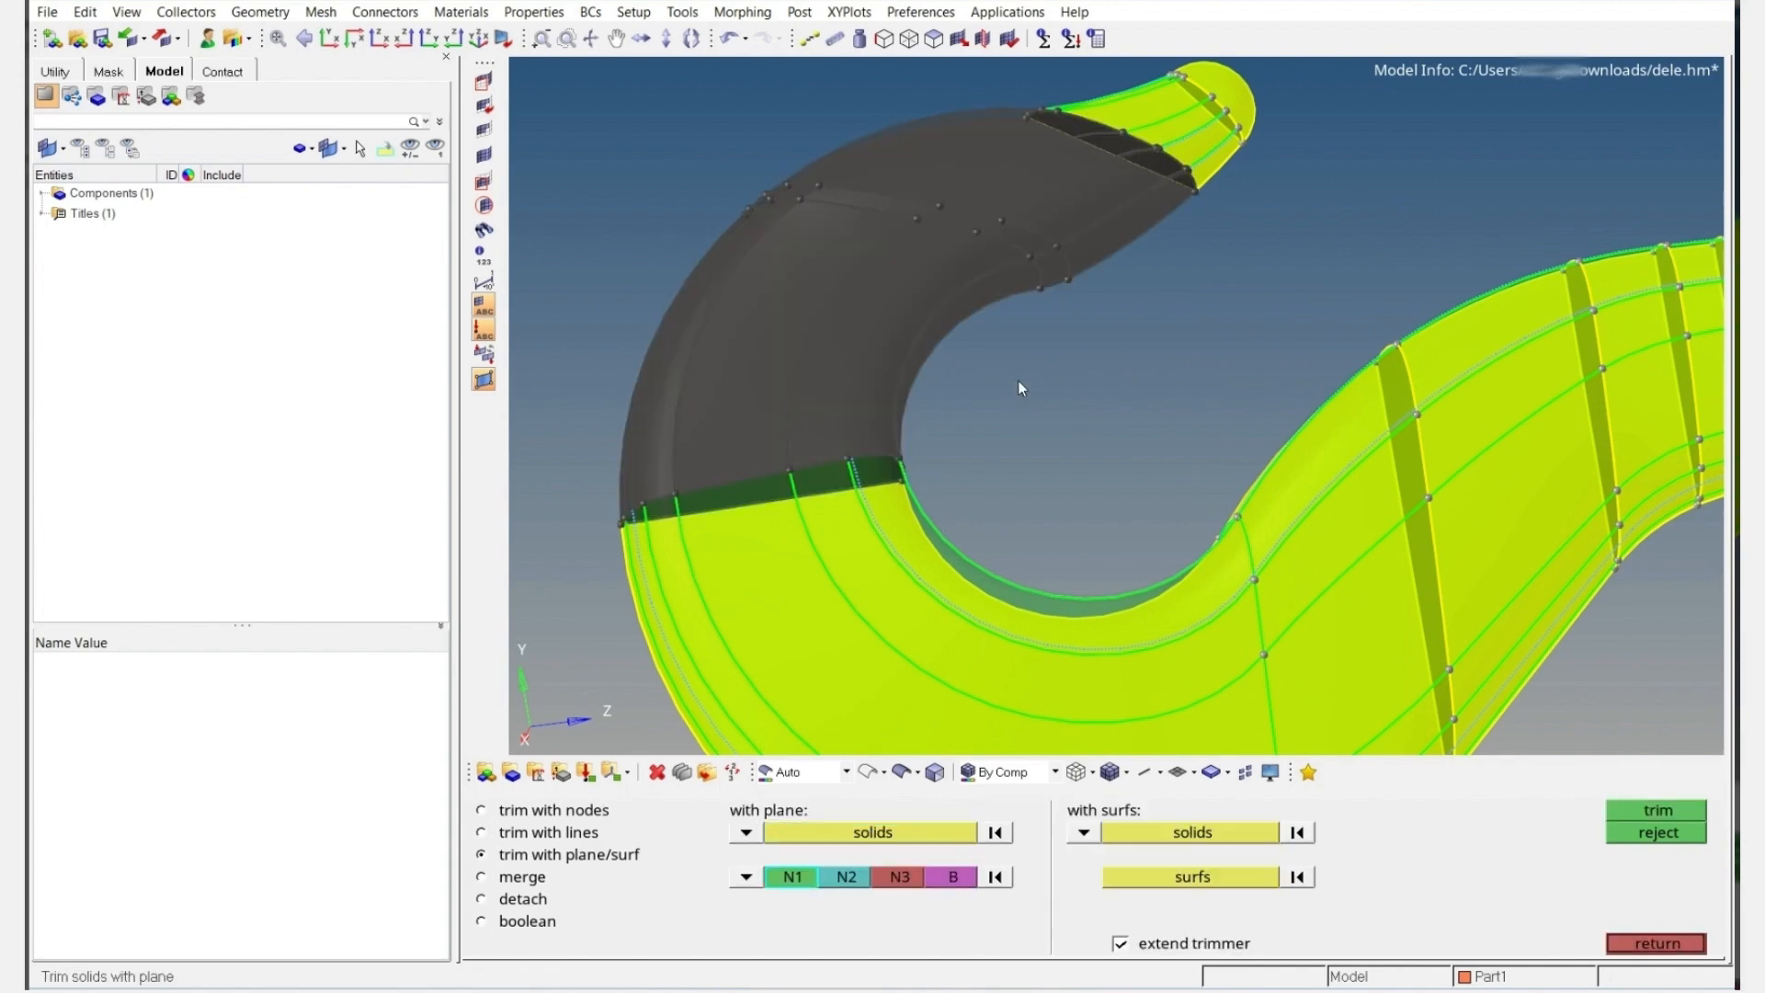
pyautogui.click(1002, 220)
pyautogui.click(939, 205)
pyautogui.click(825, 181)
# Trim the lower curve solid with a plane through the cross line nodes where the inner curve meets the neck
pyautogui.keyDown('ctrl'); pyautogui.moveTo(858, 186); pyautogui.dragTo(798, 264); pyautogui.keyUp('ctrl')
pyautogui.keyDown('ctrl'); pyautogui.moveTo(864, 211); pyautogui.dragTo(913, 303); pyautogui.keyUp('ctrl')
pyautogui.keyDown('ctrl'); pyautogui.scroll(-3, 912, 304); pyautogui.keyUp('ctrl')
pyautogui.keyDown('ctrl'); pyautogui.moveTo(1158, 389); pyautogui.dragTo(1006, 416, button='right'); pyautogui.keyUp('ctrl')
pyautogui.keyDown('ctrl'); pyautogui.scroll(3, 1006, 416); pyautogui.keyUp('ctrl')
pyautogui.click(1007, 416)
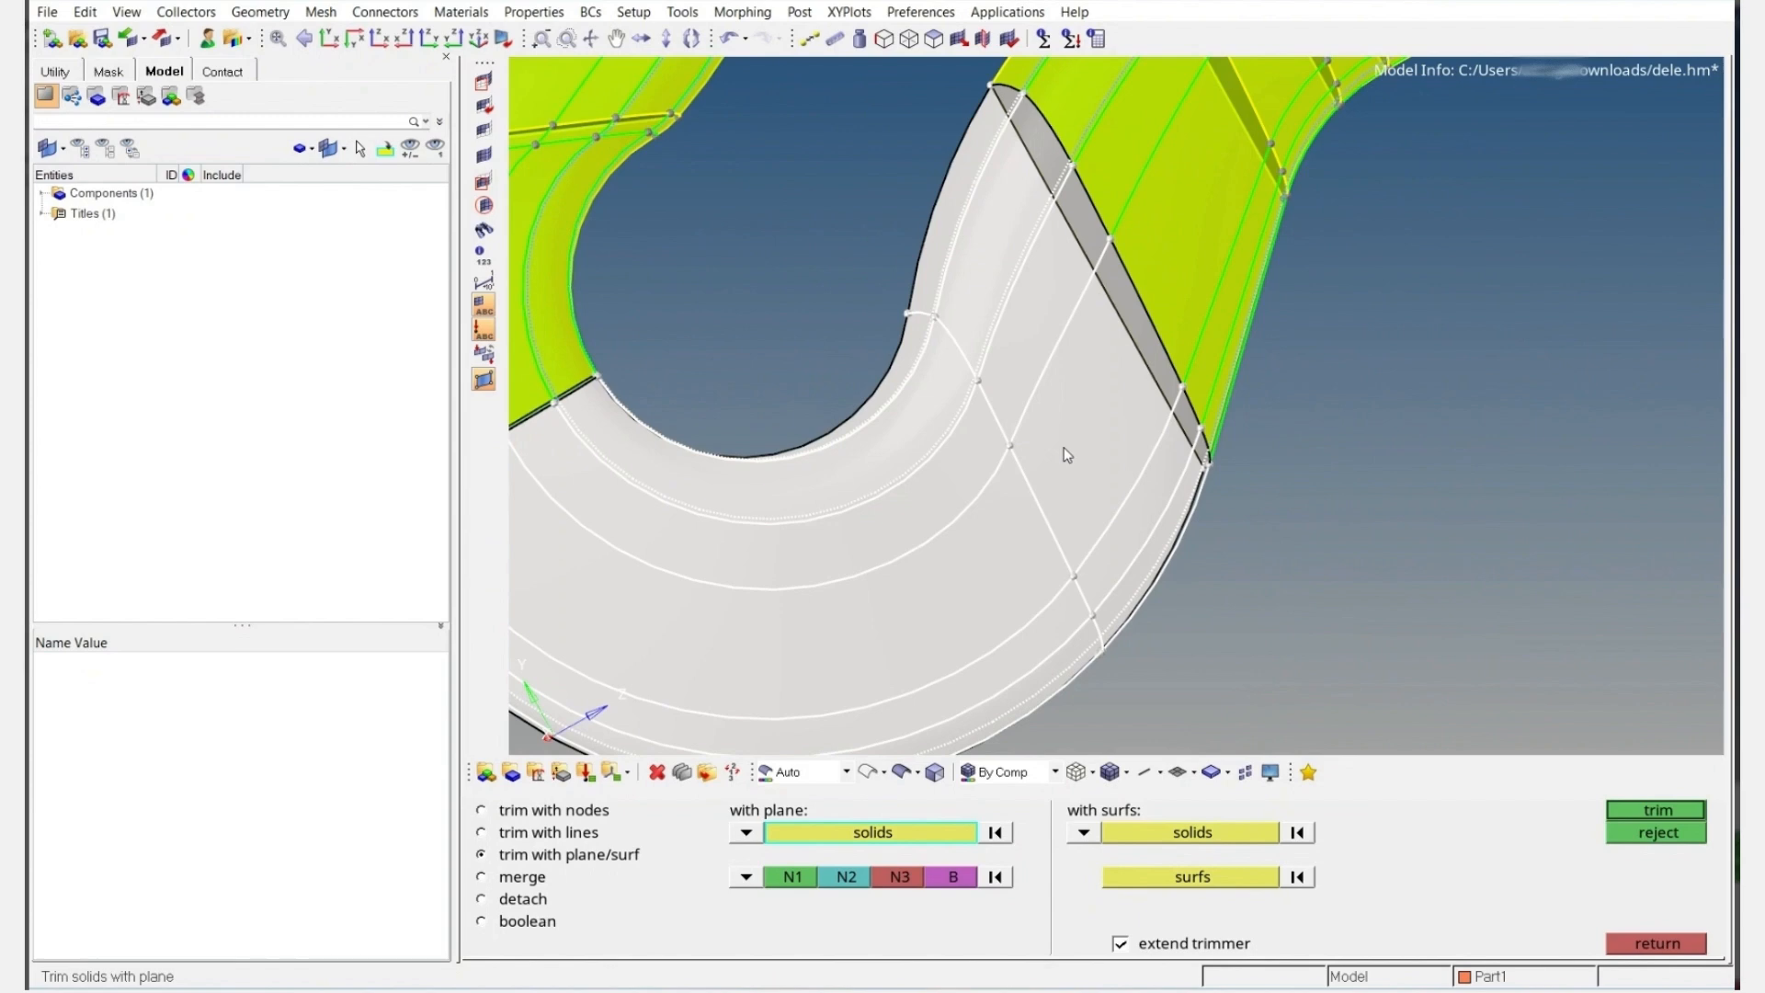
pyautogui.keyDown('ctrl'); pyautogui.scroll(-3, 1063, 447); pyautogui.keyUp('ctrl')
pyautogui.click(809, 878)
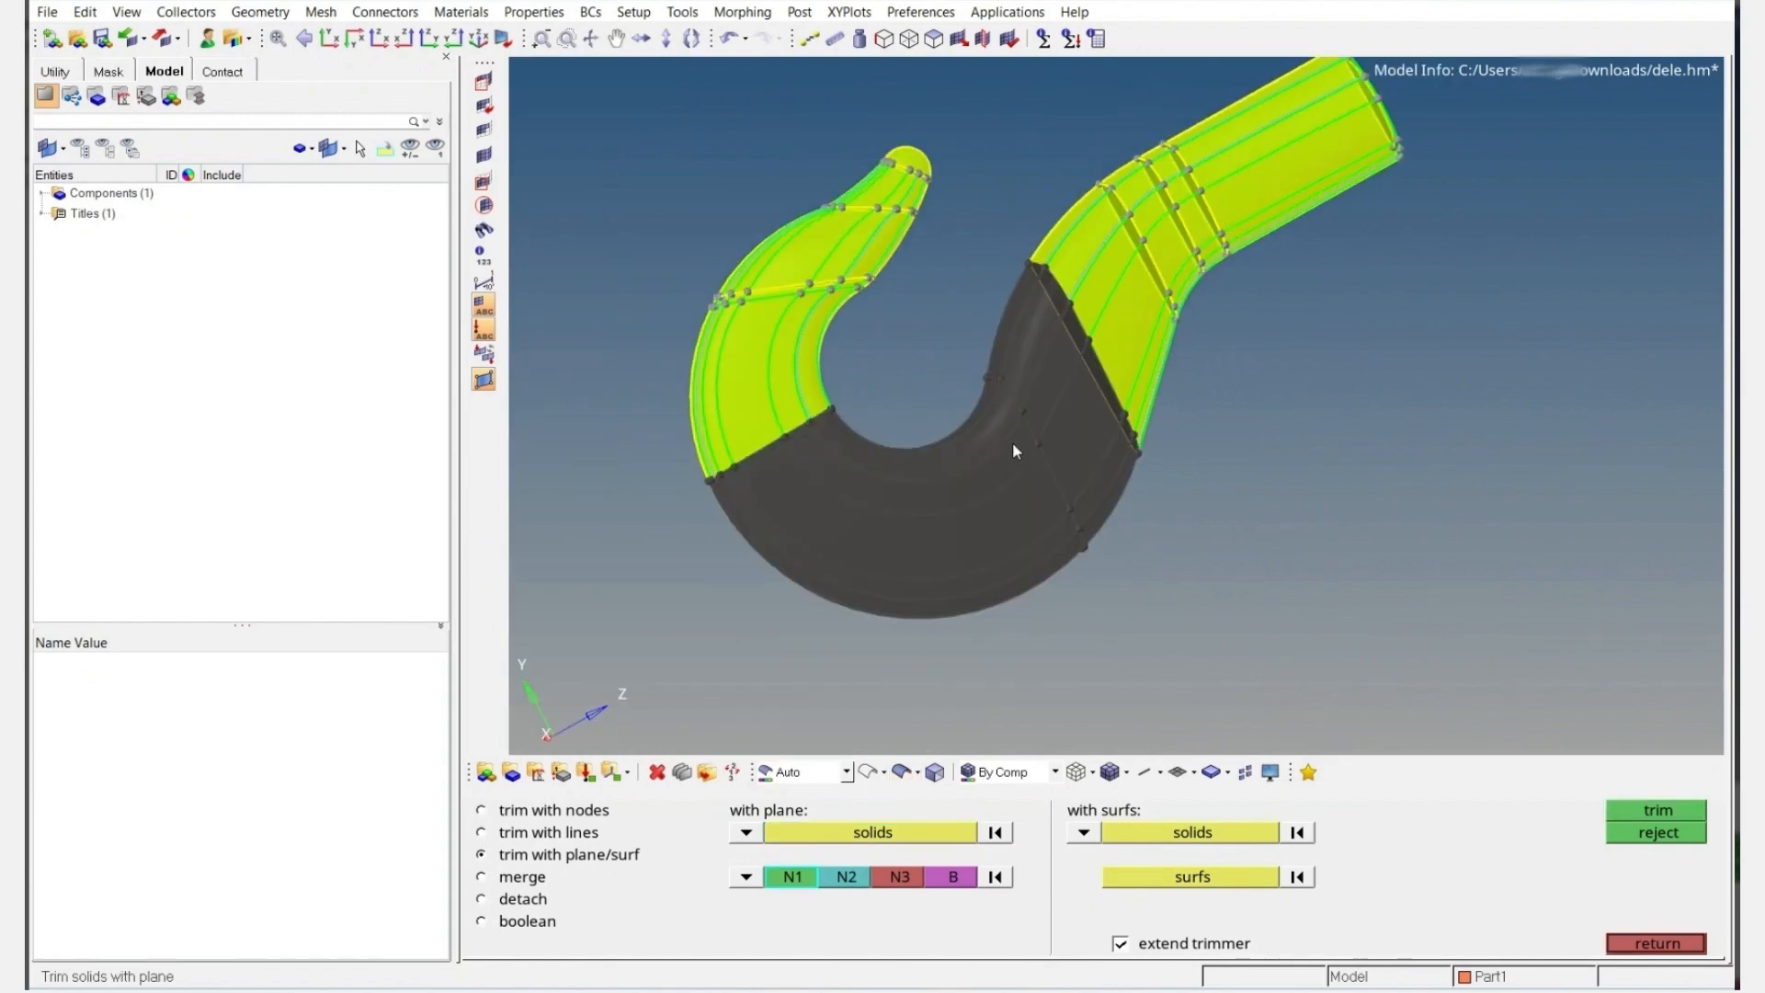
pyautogui.click(1037, 444)
pyautogui.click(1069, 509)
pyautogui.click(1078, 528)
pyautogui.click(1020, 410)
pyautogui.middleClick(1037, 418)
# Leave solid editing and save the partitioned hook model
pyautogui.keyDown('ctrl'); pyautogui.moveTo(892, 253); pyautogui.dragTo(939, 249); pyautogui.keyUp('ctrl')
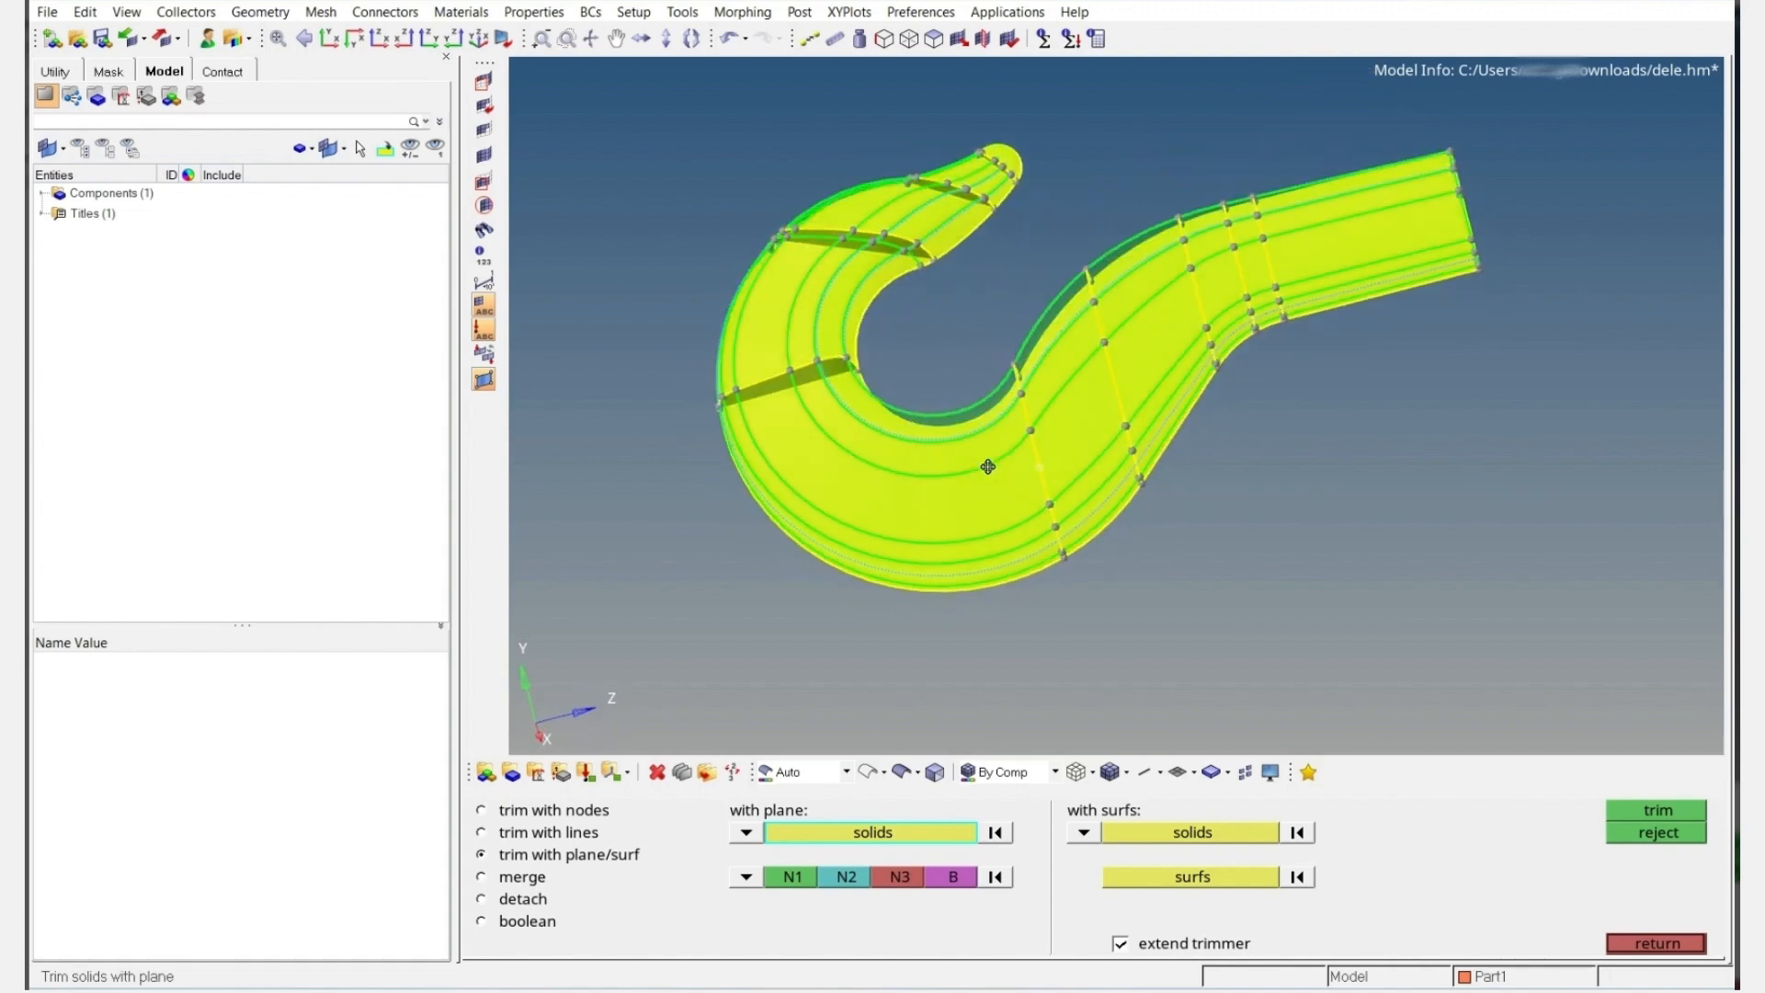
pyautogui.keyDown('ctrl'); pyautogui.moveTo(938, 249); pyautogui.dragTo(982, 304, button='right'); pyautogui.keyUp('ctrl')
pyautogui.keyDown('ctrl'); pyautogui.moveTo(892, 348); pyautogui.dragTo(1077, 386); pyautogui.keyUp('ctrl')
pyautogui.press('Escape')
pyautogui.keyDown('ctrl'); pyautogui.click(1430, 434); pyautogui.keyUp('ctrl')
pyautogui.keyDown('ctrl'); pyautogui.moveTo(1430, 434); pyautogui.dragTo(1455, 478); pyautogui.keyUp('ctrl')
pyautogui.keyDown('ctrl'); pyautogui.scroll(-4, 1381, 244); pyautogui.keyUp('ctrl')
pyautogui.keyDown('ctrl'); pyautogui.moveTo(1381, 245); pyautogui.dragTo(1351, 302, button='right'); pyautogui.keyUp('ctrl')
pyautogui.keyDown('ctrl'); pyautogui.click(1355, 202); pyautogui.keyUp('ctrl')
pyautogui.keyDown('ctrl'); pyautogui.moveTo(1356, 202); pyautogui.dragTo(1280, 239); pyautogui.keyUp('ctrl')
pyautogui.keyDown('ctrl'); pyautogui.moveTo(1310, 300); pyautogui.dragTo(1003, 379, button='right'); pyautogui.keyUp('ctrl')
pyautogui.click(108, 36)
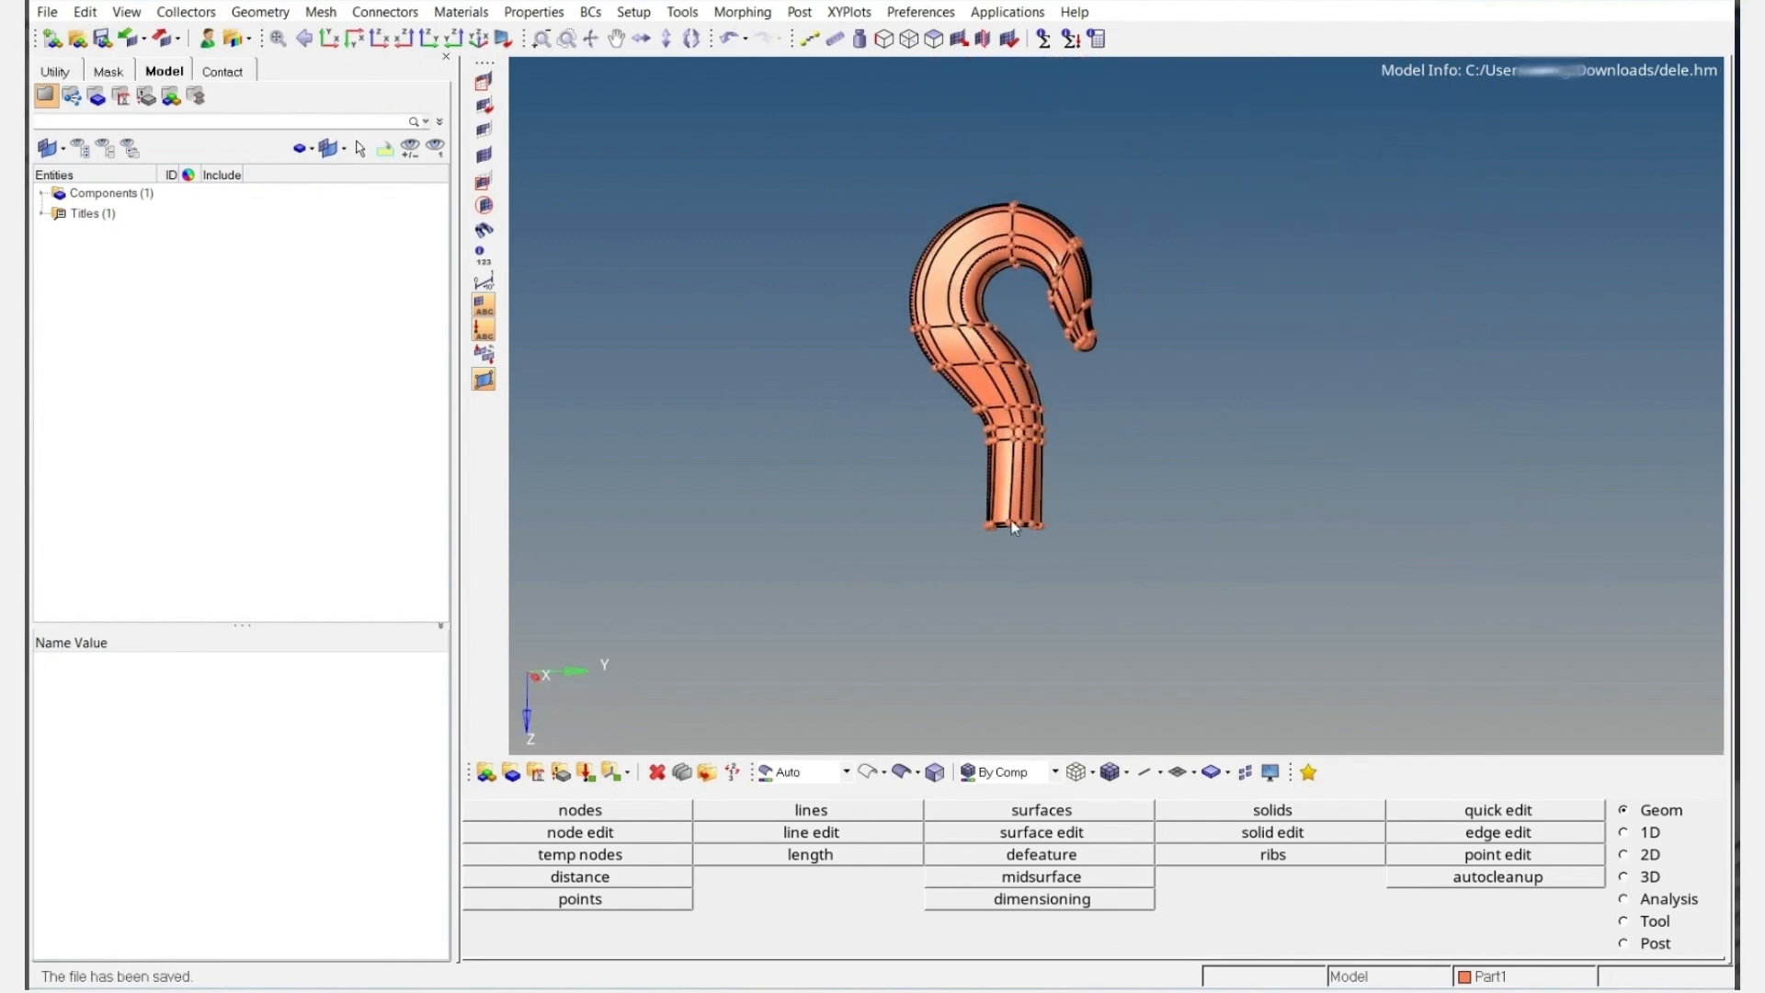
# Mesh the inner half-disc and surrounding half-ring on the shank's end face using batchmesh/QI optimize with element size 2
pyautogui.keyDown('ctrl'); pyautogui.scroll(4, 1021, 520); pyautogui.keyUp('ctrl')
pyautogui.keyDown('ctrl'); pyautogui.moveTo(1025, 522); pyautogui.dragTo(1074, 416); pyautogui.keyUp('ctrl')
pyautogui.keyDown('ctrl'); pyautogui.scroll(4, 1024, 524); pyautogui.keyUp('ctrl')
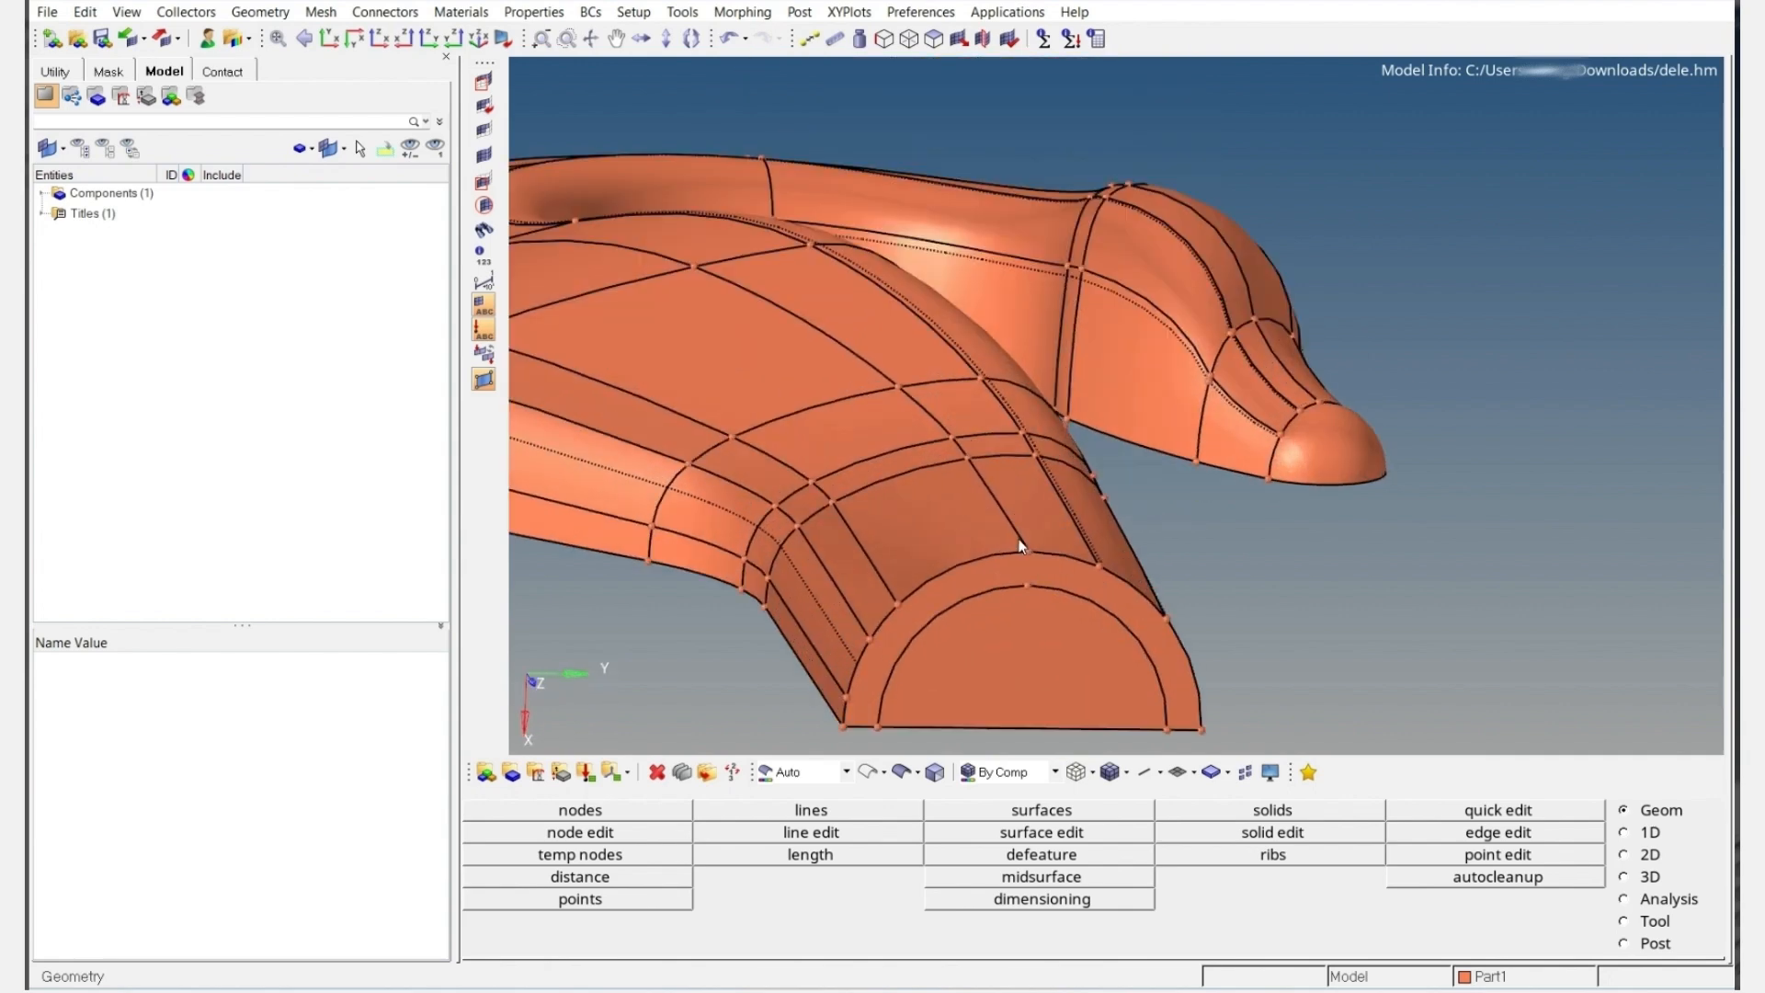
pyautogui.keyDown('ctrl'); pyautogui.moveTo(992, 604); pyautogui.dragTo(1074, 487, button='right'); pyautogui.keyUp('ctrl')
pyautogui.moveTo(1092, 475)
pyautogui.keyDown('ctrl'); pyautogui.mouseDown()
pyautogui.moveTo(1128, 480)
pyautogui.moveTo(1071, 497)
pyautogui.mouseUp(); pyautogui.keyUp('ctrl')
pyautogui.press('F12')
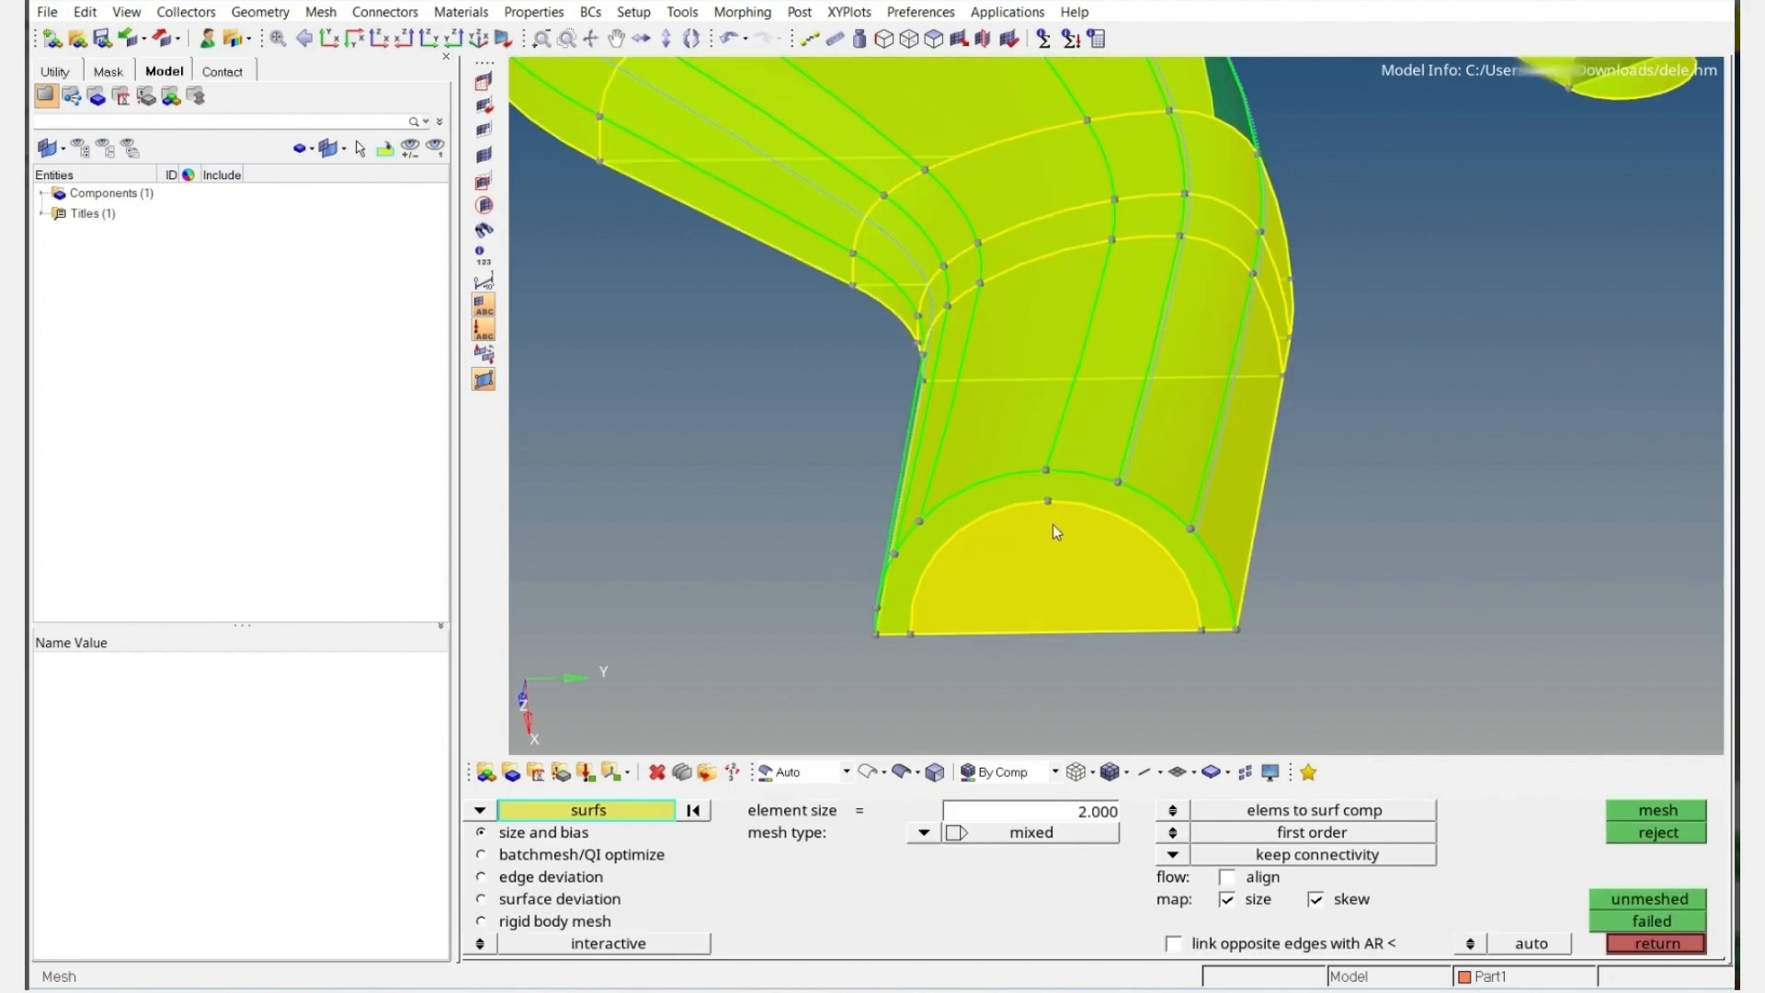
pyautogui.click(579, 855)
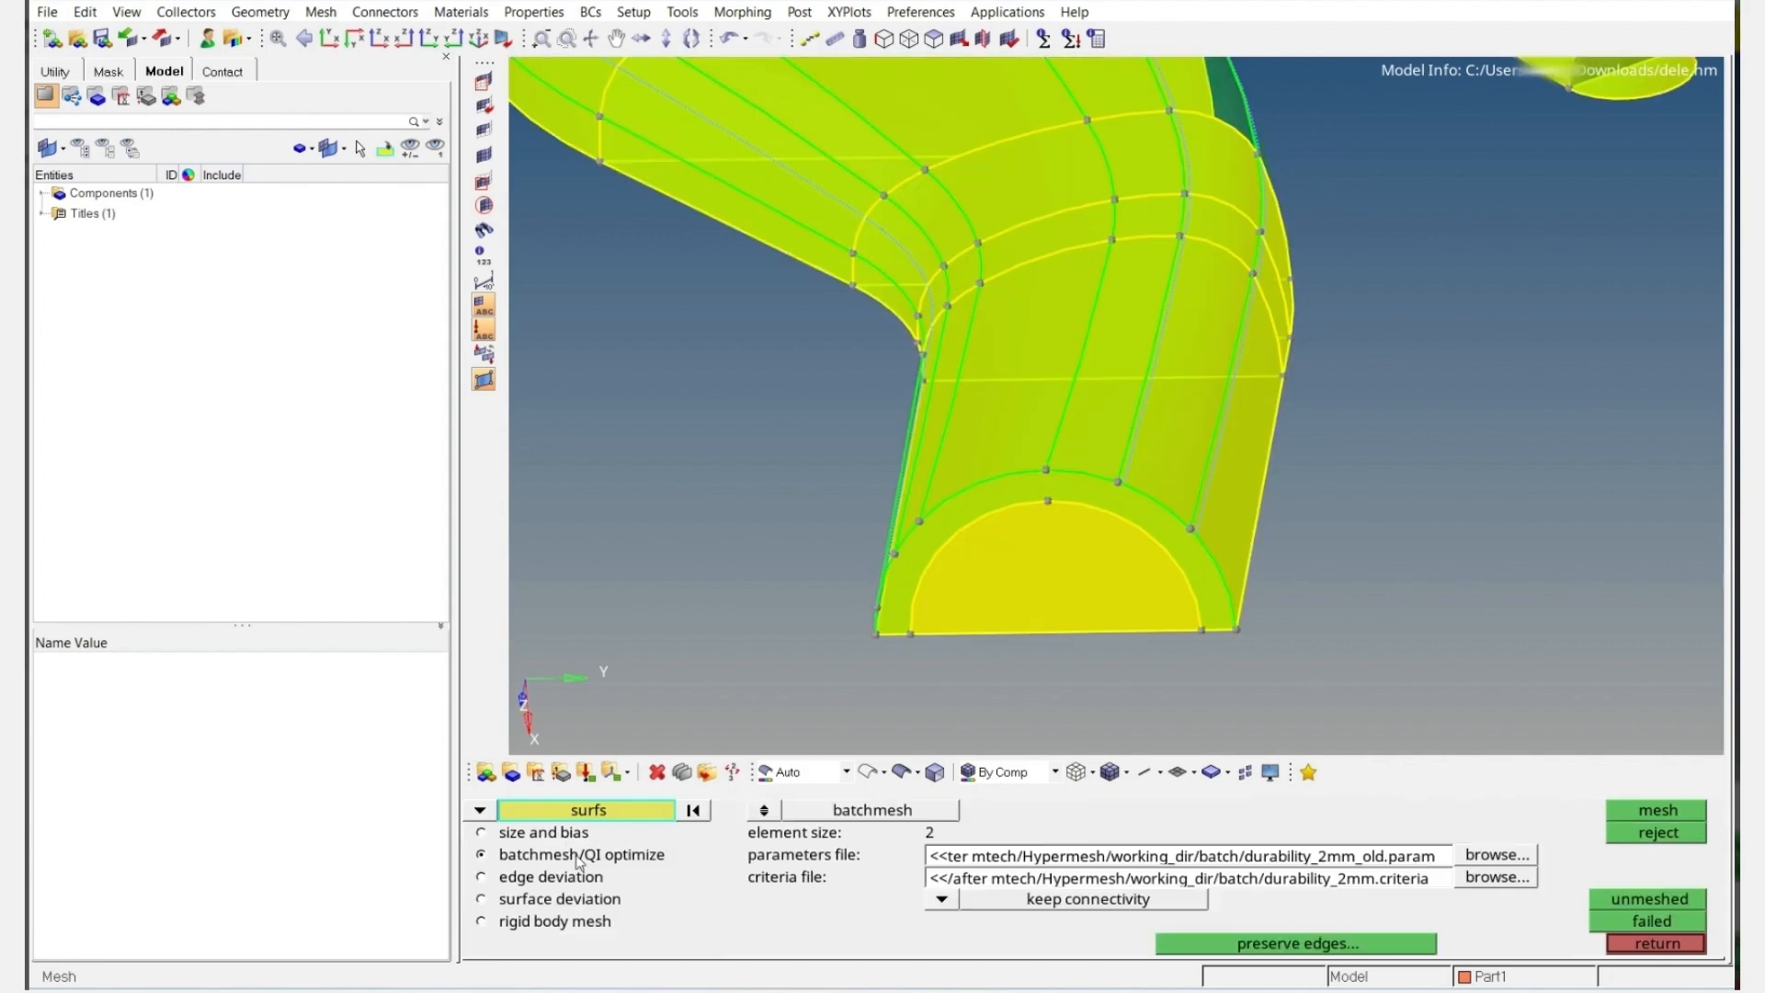
pyautogui.click(1183, 592)
pyautogui.click(1166, 489)
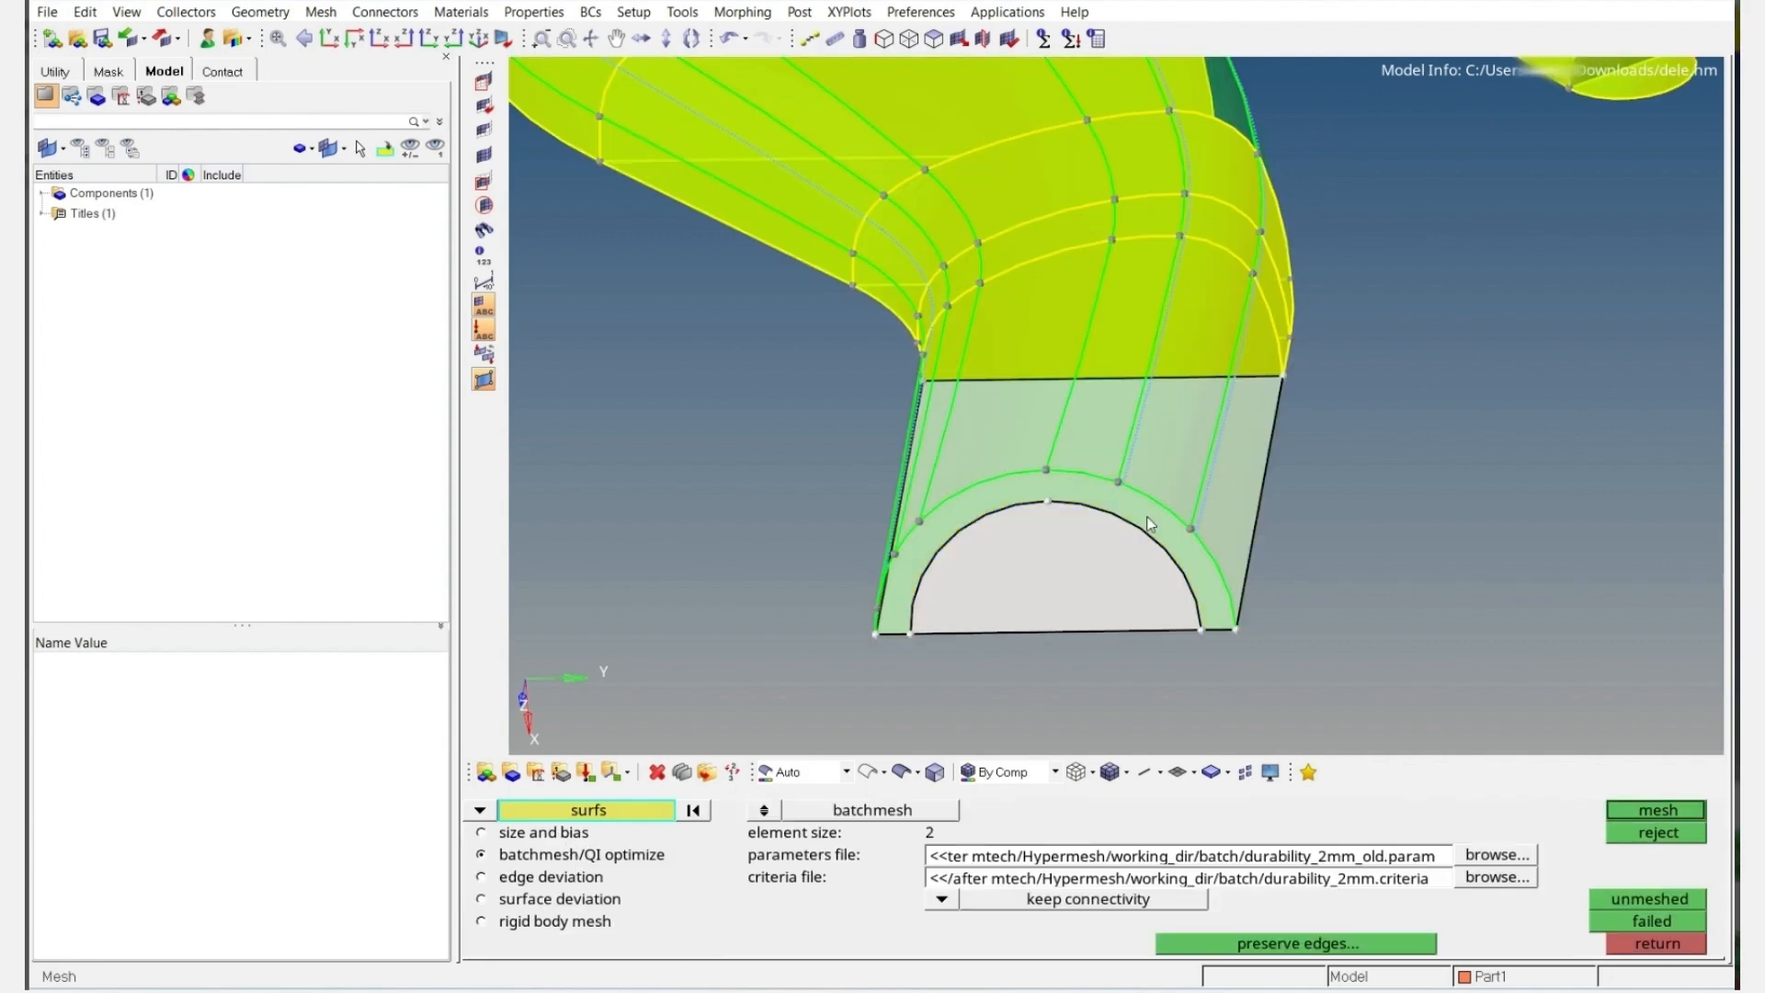
pyautogui.rightClick(1244, 545)
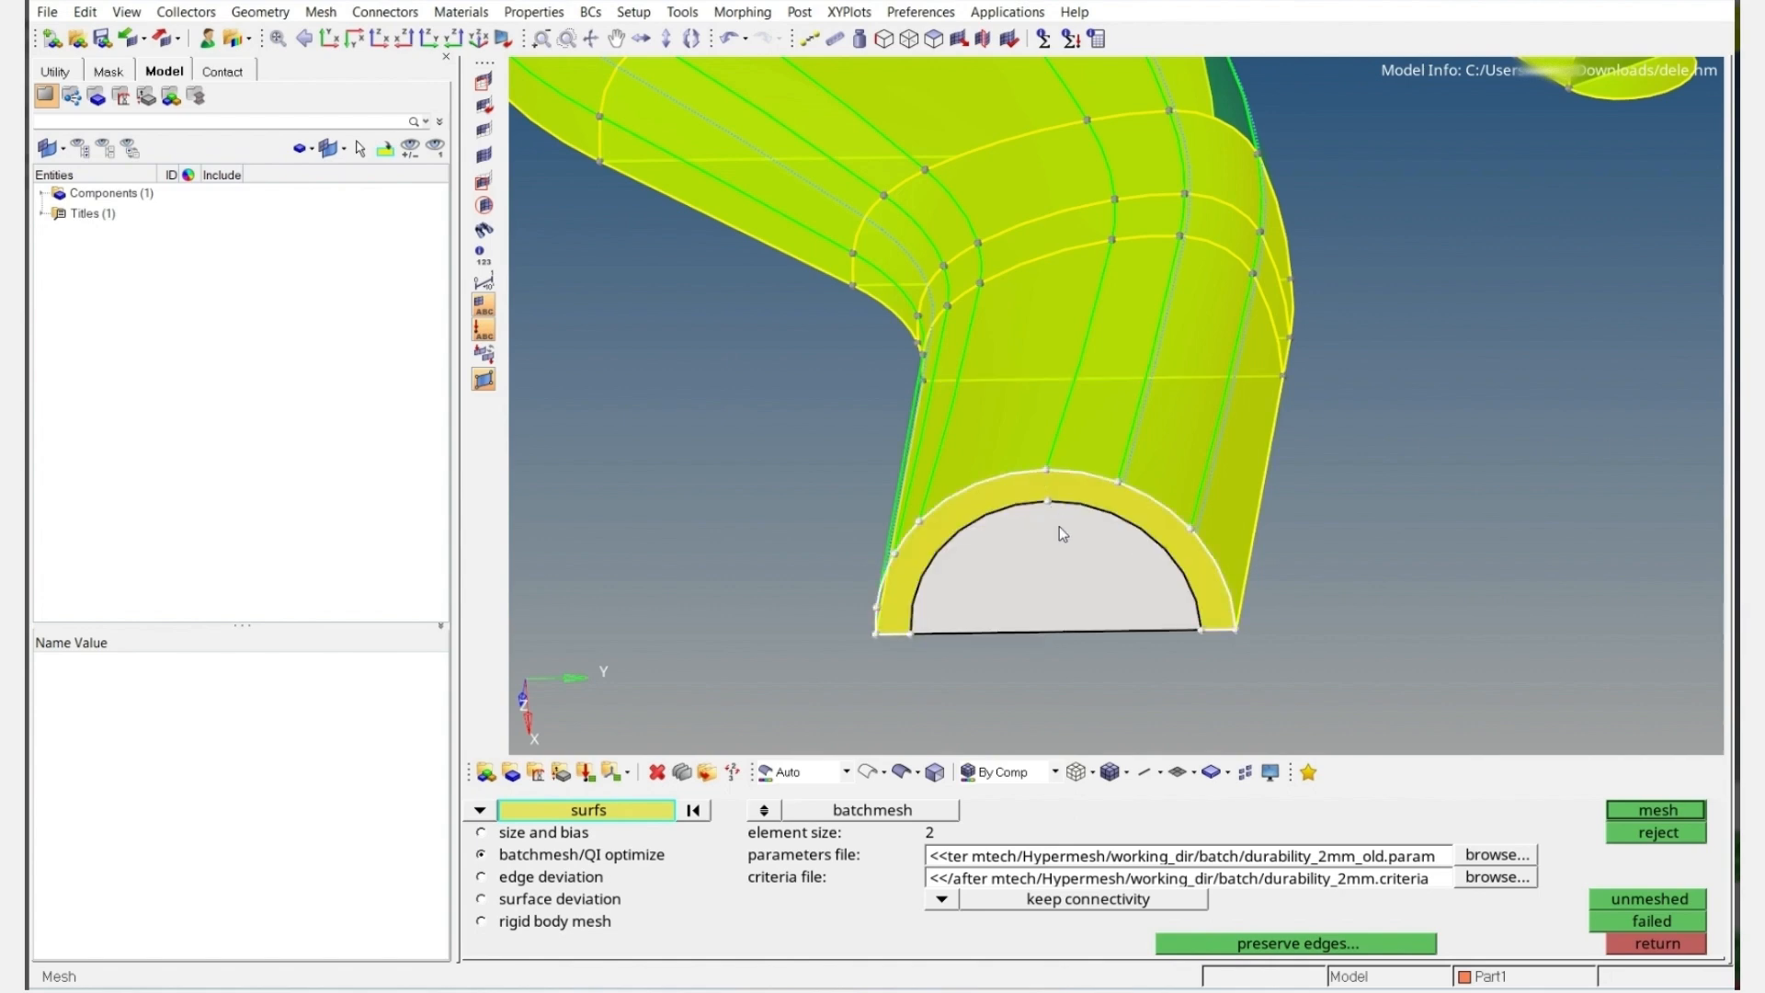
pyautogui.keyDown('ctrl'); pyautogui.moveTo(1048, 503); pyautogui.dragTo(971, 552); pyautogui.keyUp('ctrl')
pyautogui.middleClick(1039, 499)
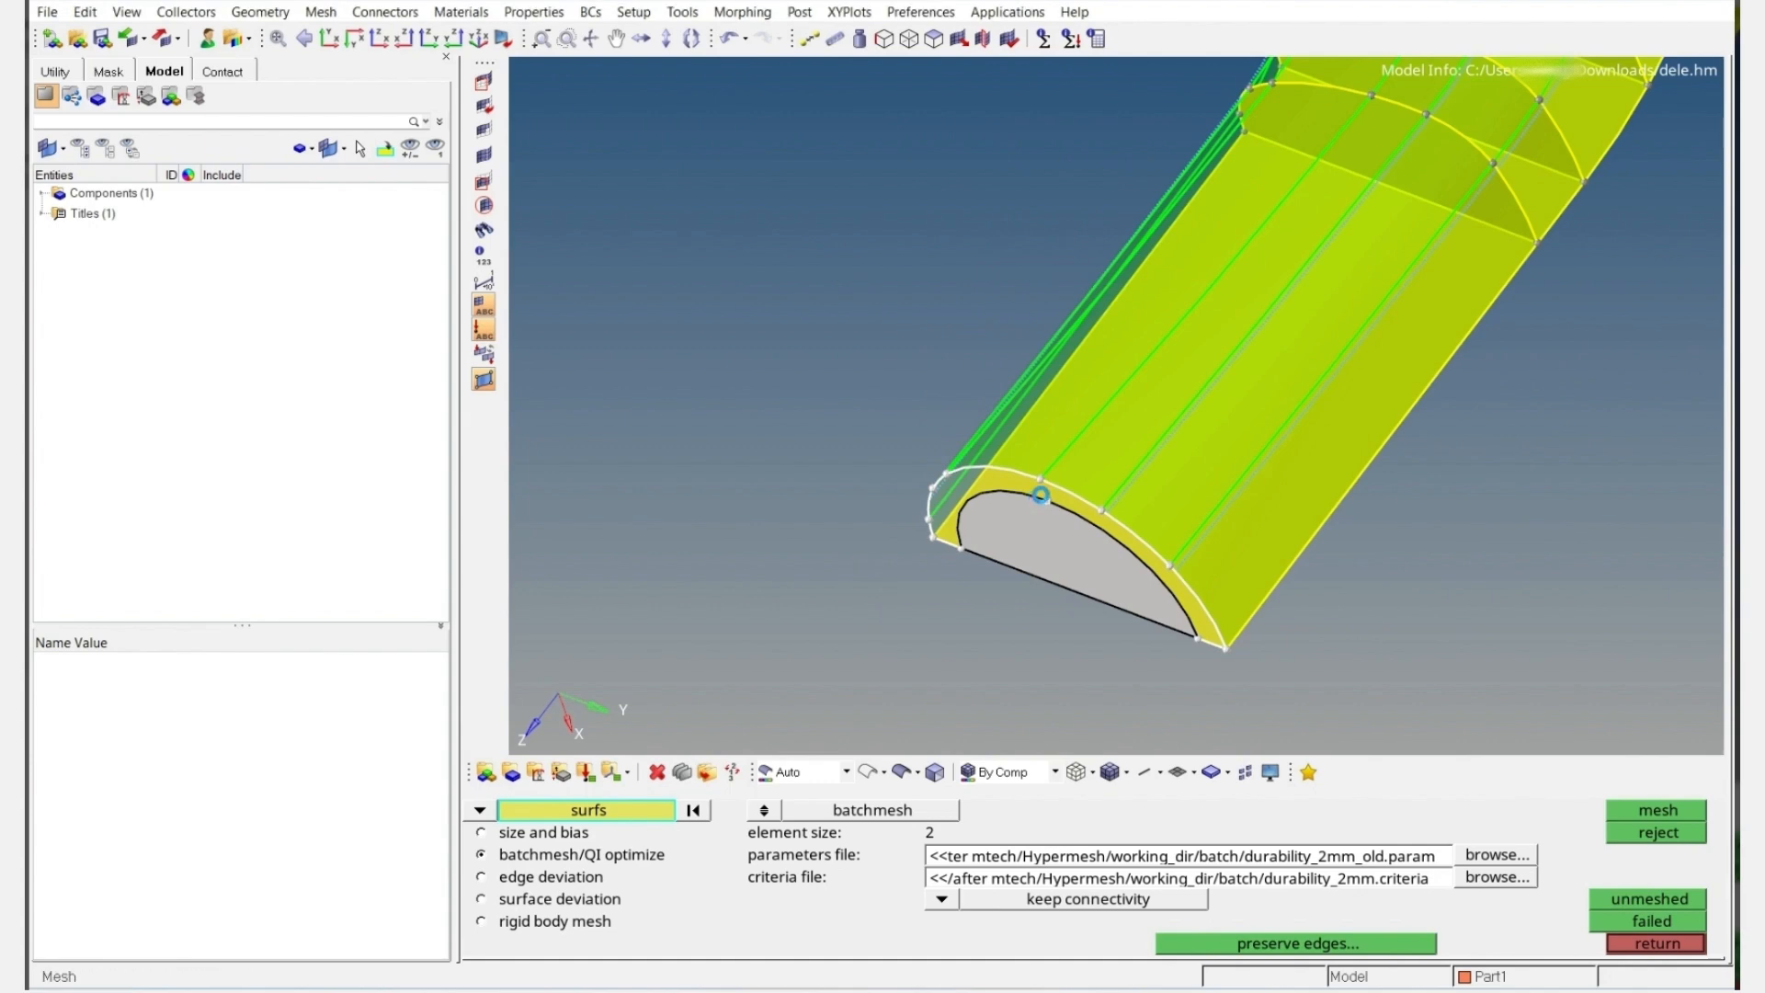
pyautogui.keyDown('ctrl'); pyautogui.moveTo(1232, 521); pyautogui.dragTo(1216, 493, button='right'); pyautogui.keyUp('ctrl')
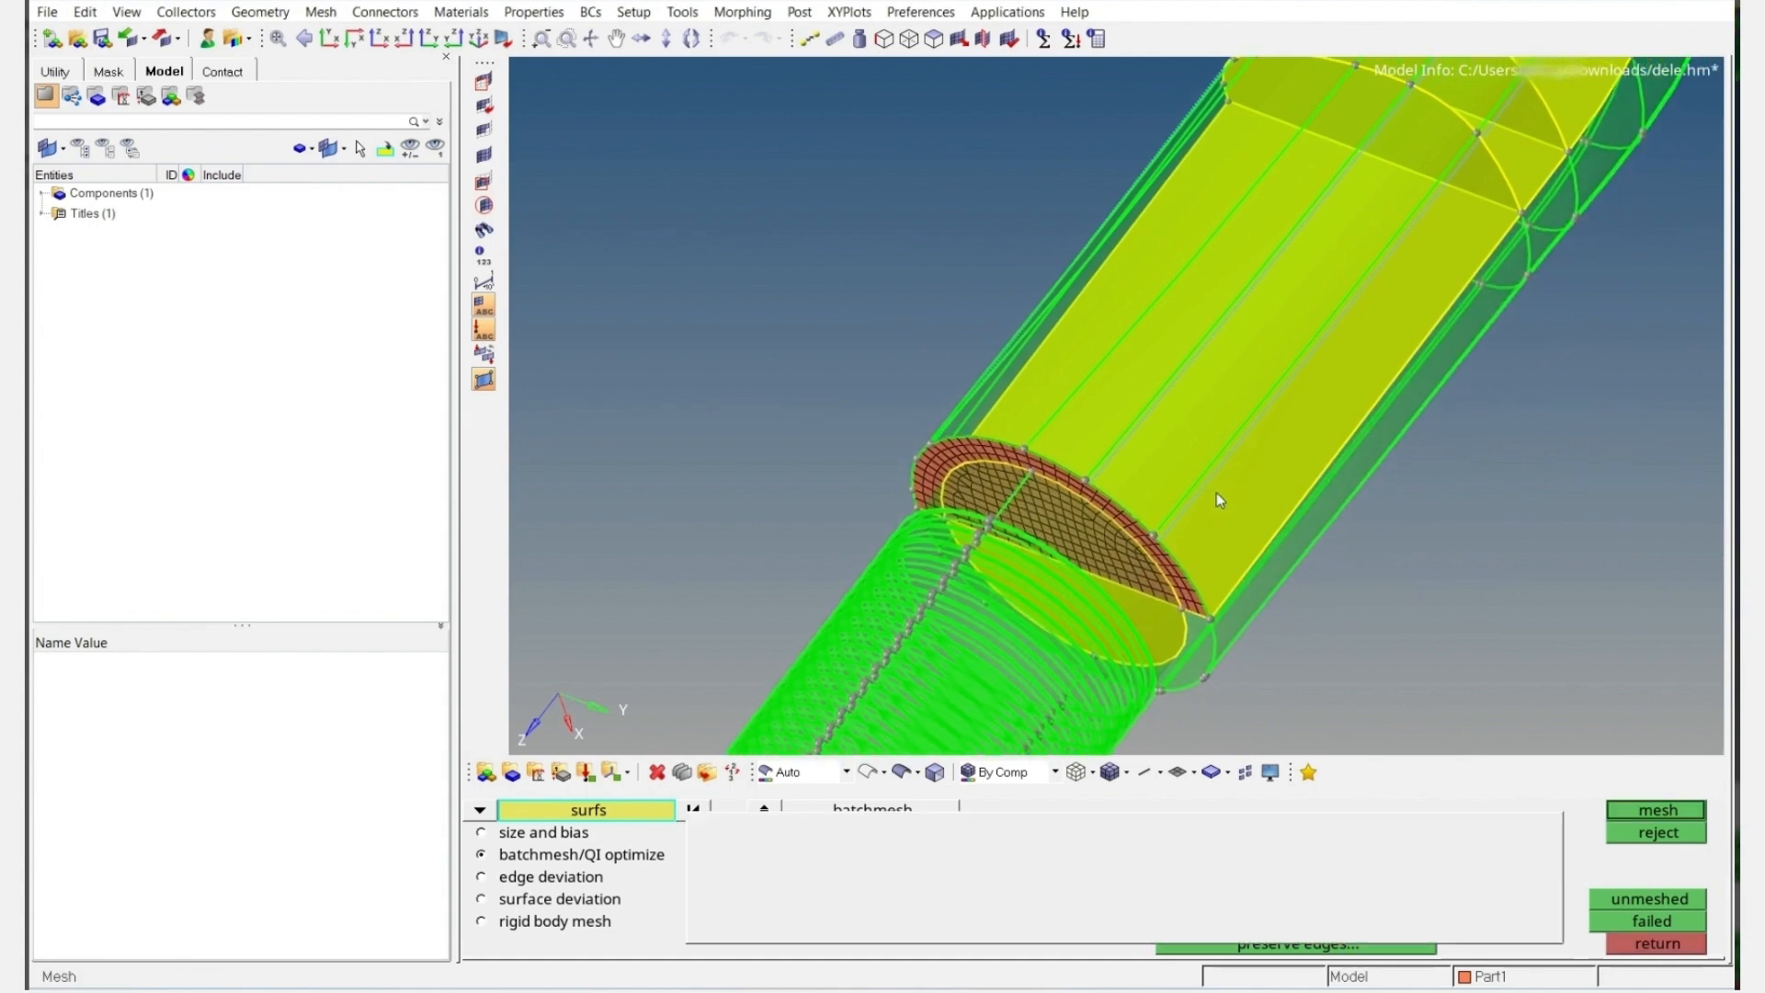
pyautogui.press('v')
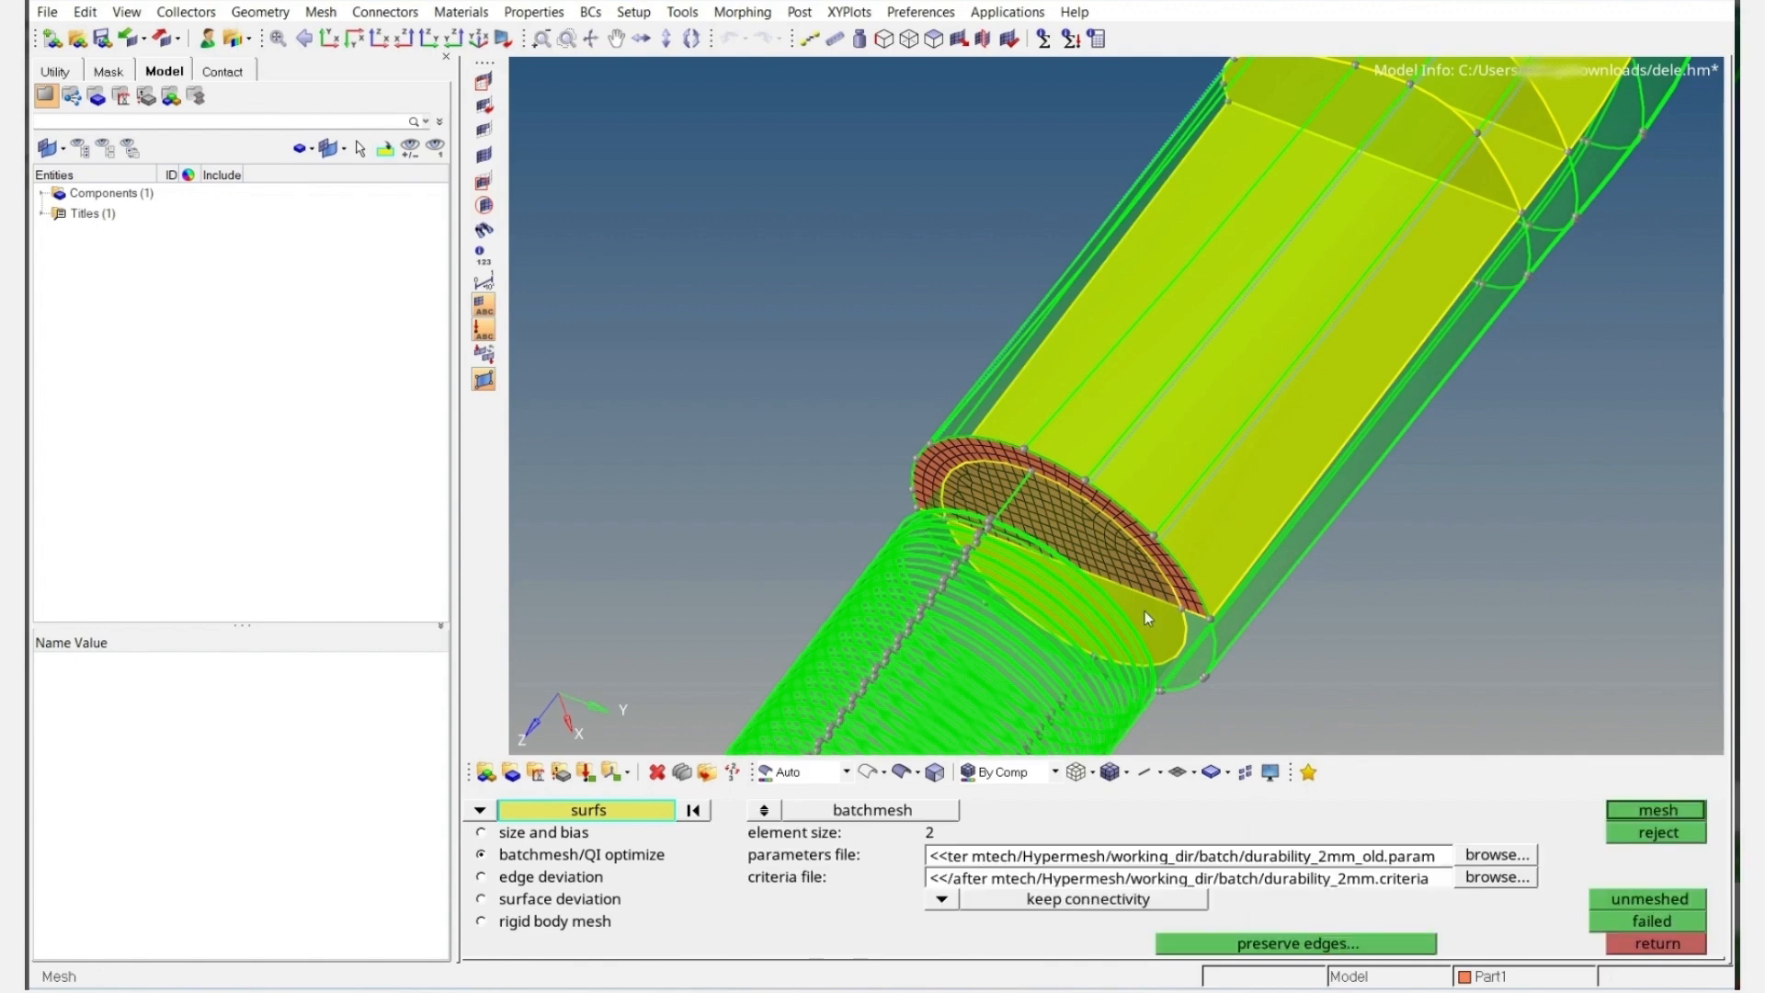
# Mask the threaded end, the opposite half of the hook and the thin slice between the shank and neck
pyautogui.press('Escape')
pyautogui.scroll(-5, 1083, 501)
pyautogui.press('F5')
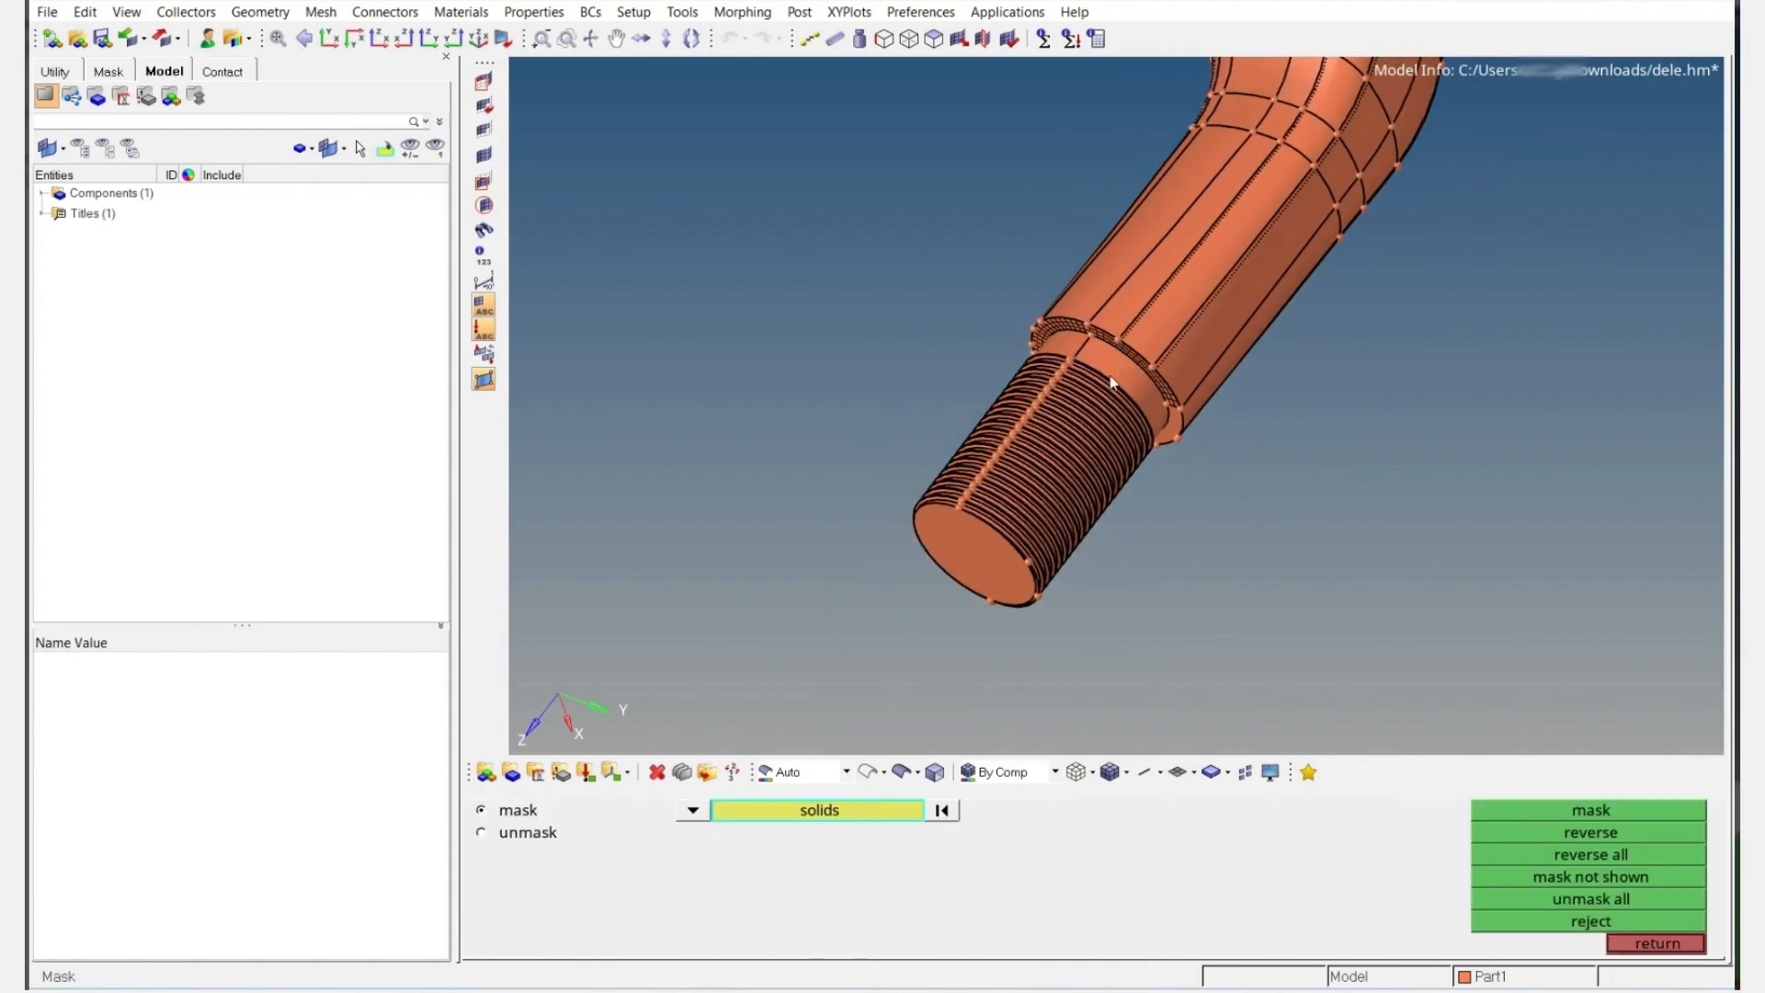
pyautogui.click(1047, 496)
pyautogui.middleClick(1138, 432)
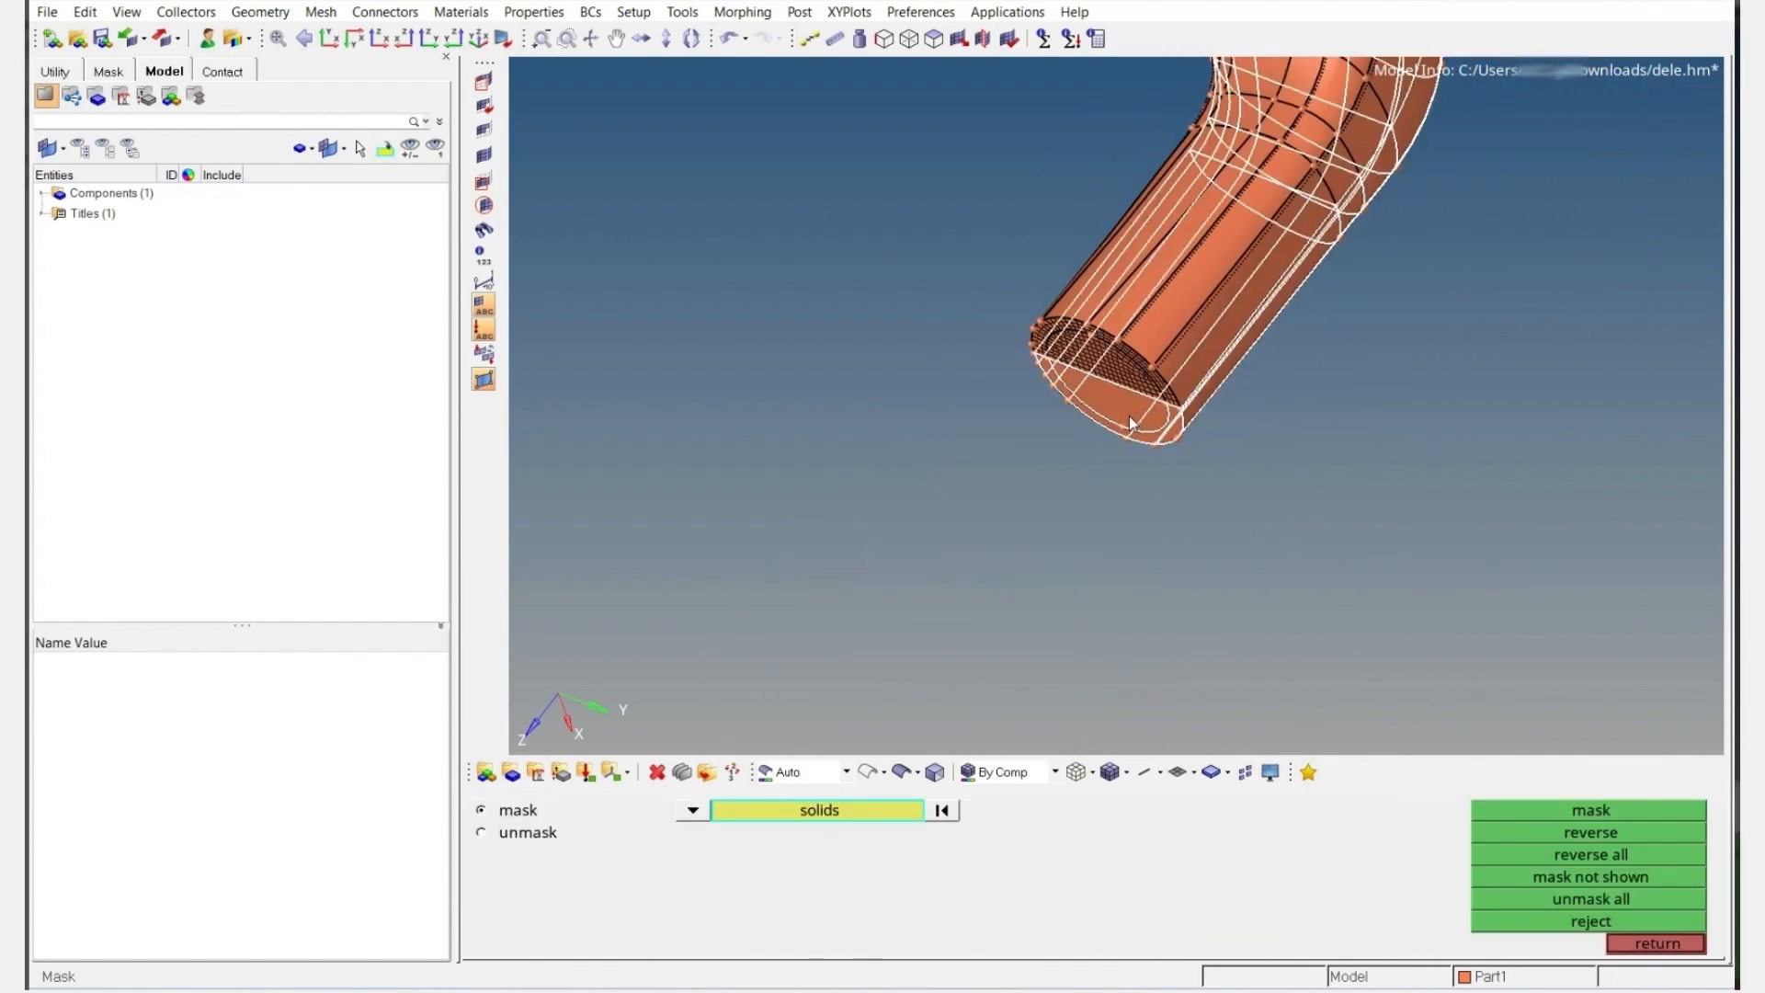
pyautogui.scroll(-5, 1149, 493)
pyautogui.keyDown('ctrl'); pyautogui.moveTo(1156, 520); pyautogui.dragTo(1339, 566); pyautogui.keyUp('ctrl')
pyautogui.scroll(5, 1339, 567)
pyautogui.click(1140, 446)
pyautogui.middleClick(1140, 446)
pyautogui.click(1288, 346)
pyautogui.keyDown('ctrl'); pyautogui.moveTo(1285, 394); pyautogui.dragTo(1266, 395, button='right'); pyautogui.keyUp('ctrl')
pyautogui.press('v')
pyautogui.click(909, 837)
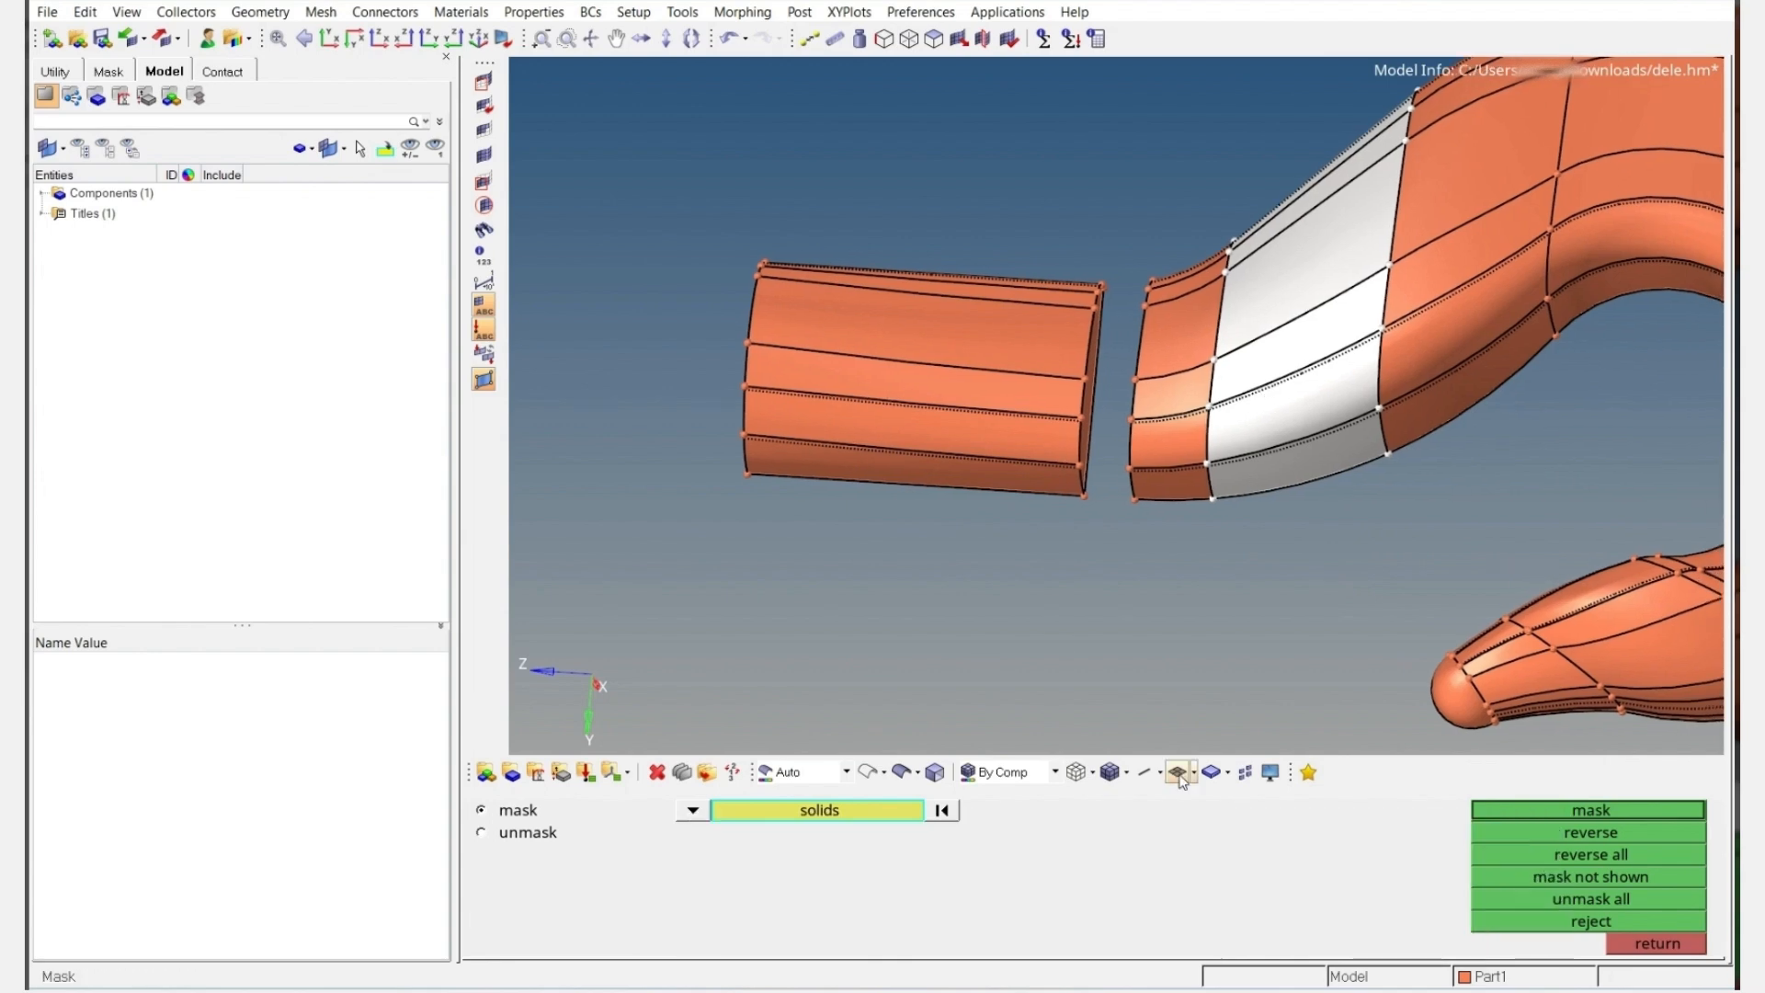
# Reopen automesh with size and bias, and colour the end-face elements by configuration to distinguish trias from quads
pyautogui.keyDown('ctrl'); pyautogui.moveTo(949, 393); pyautogui.dragTo(831, 410); pyautogui.keyUp('ctrl')
pyautogui.keyDown('ctrl'); pyautogui.scroll(4, 753, 457); pyautogui.keyUp('ctrl')
pyautogui.keyDown('ctrl'); pyautogui.moveTo(753, 460); pyautogui.dragTo(910, 473); pyautogui.keyUp('ctrl')
pyautogui.keyDown('ctrl'); pyautogui.moveTo(882, 465); pyautogui.dragTo(961, 450, button='right'); pyautogui.keyUp('ctrl')
pyautogui.keyDown('ctrl'); pyautogui.scroll(2, 961, 449); pyautogui.keyUp('ctrl')
pyautogui.press('Escape')
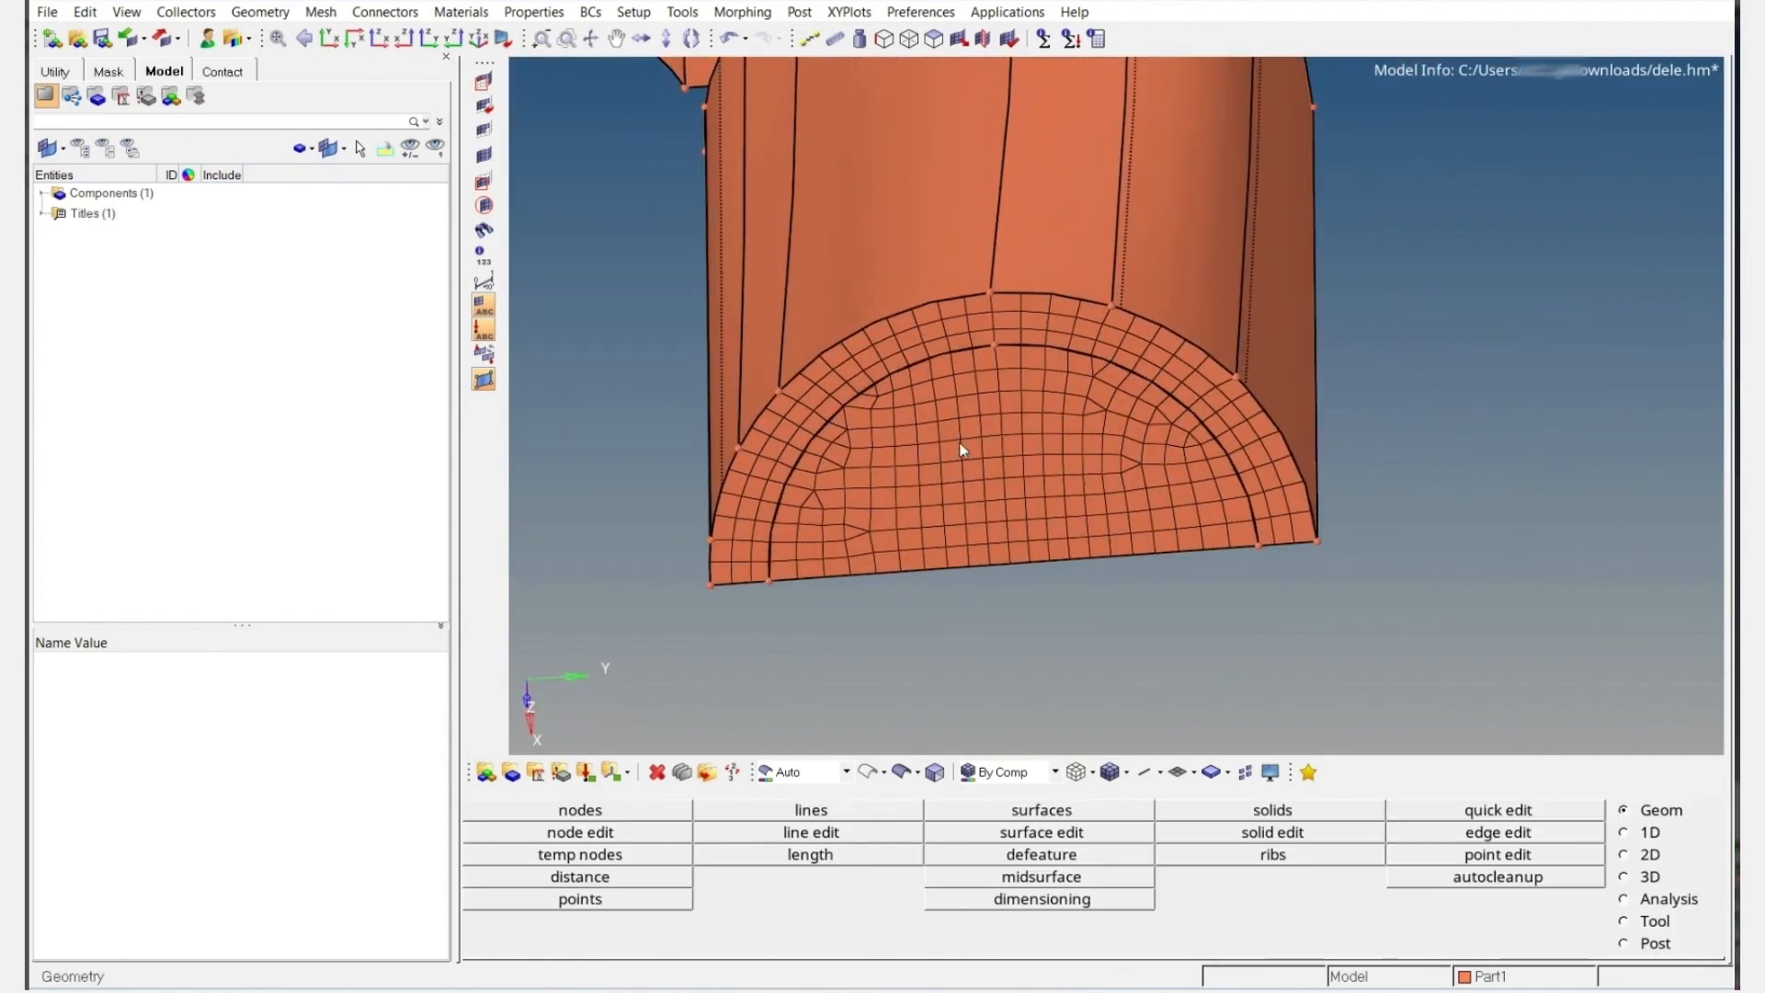
pyautogui.press('F12')
pyautogui.click(561, 839)
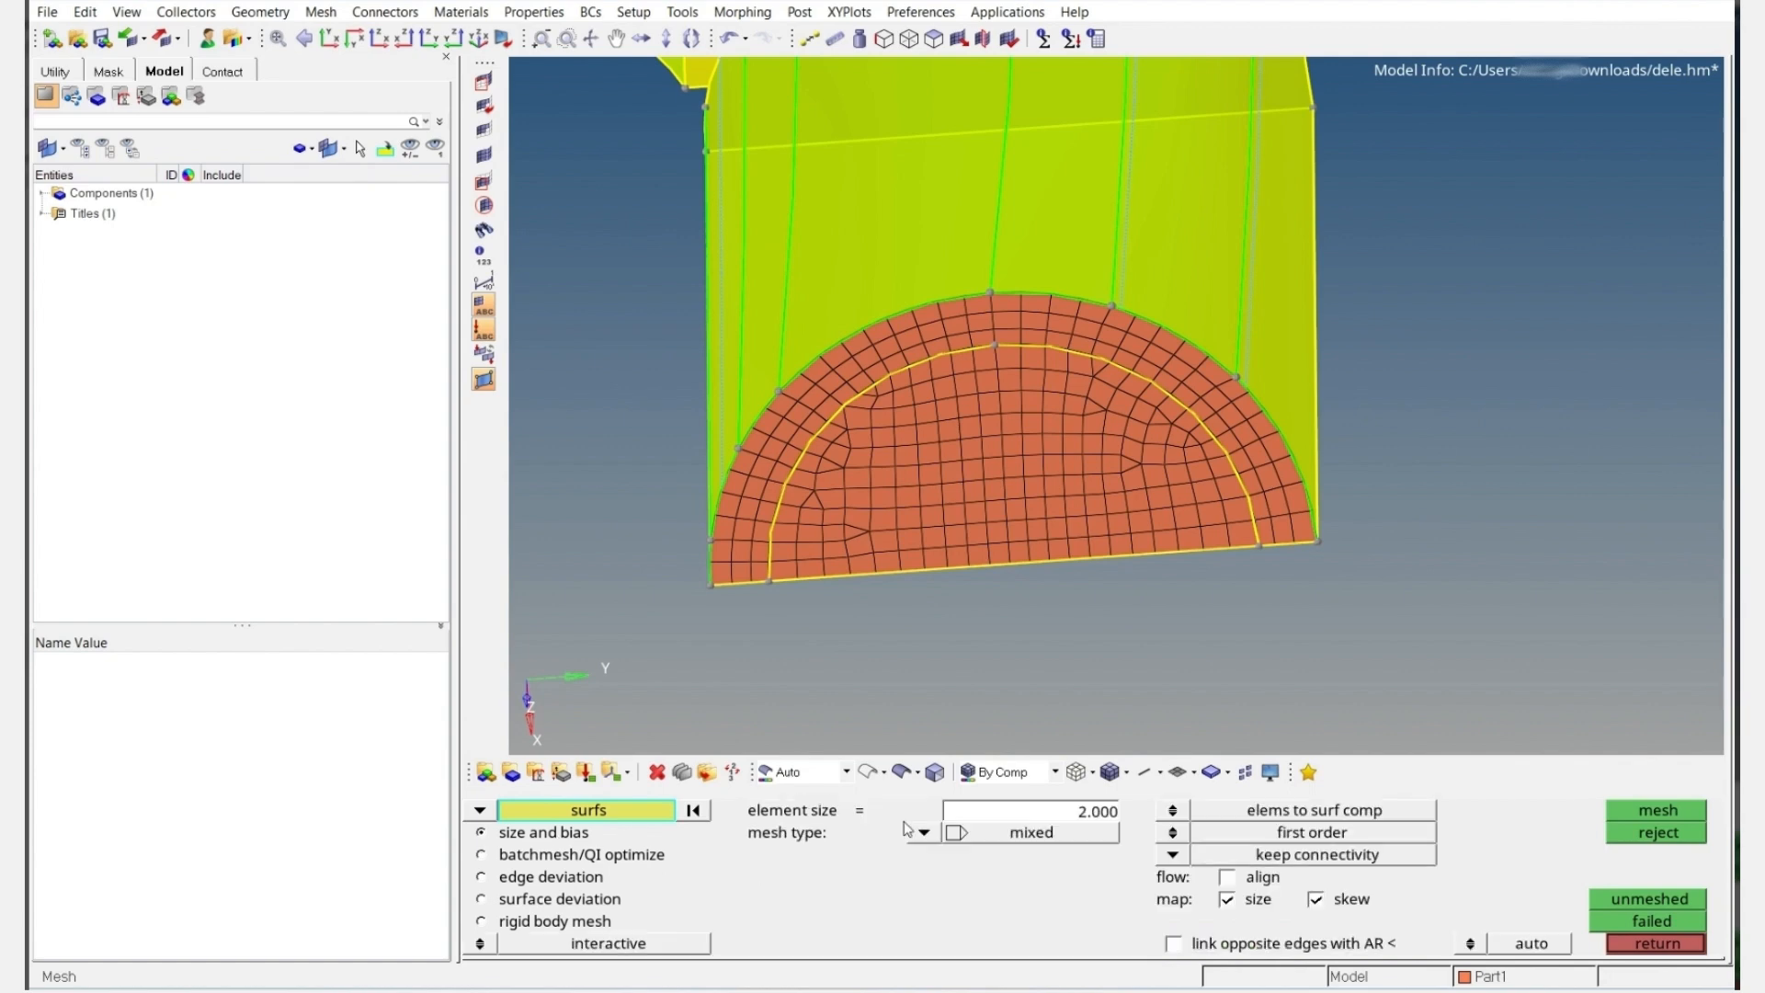
pyautogui.click(1011, 773)
pyautogui.click(1011, 883)
pyautogui.keyDown('ctrl'); pyautogui.scroll(4, 976, 390); pyautogui.keyUp('ctrl')
pyautogui.keyDown('ctrl'); pyautogui.moveTo(1007, 414); pyautogui.dragTo(984, 405); pyautogui.keyUp('ctrl')
pyautogui.keyDown('ctrl'); pyautogui.moveTo(1109, 419); pyautogui.dragTo(1233, 394, button='right'); pyautogui.keyUp('ctrl')
pyautogui.keyDown('ctrl'); pyautogui.moveTo(1054, 422); pyautogui.dragTo(1081, 420, button='right'); pyautogui.keyUp('ctrl')
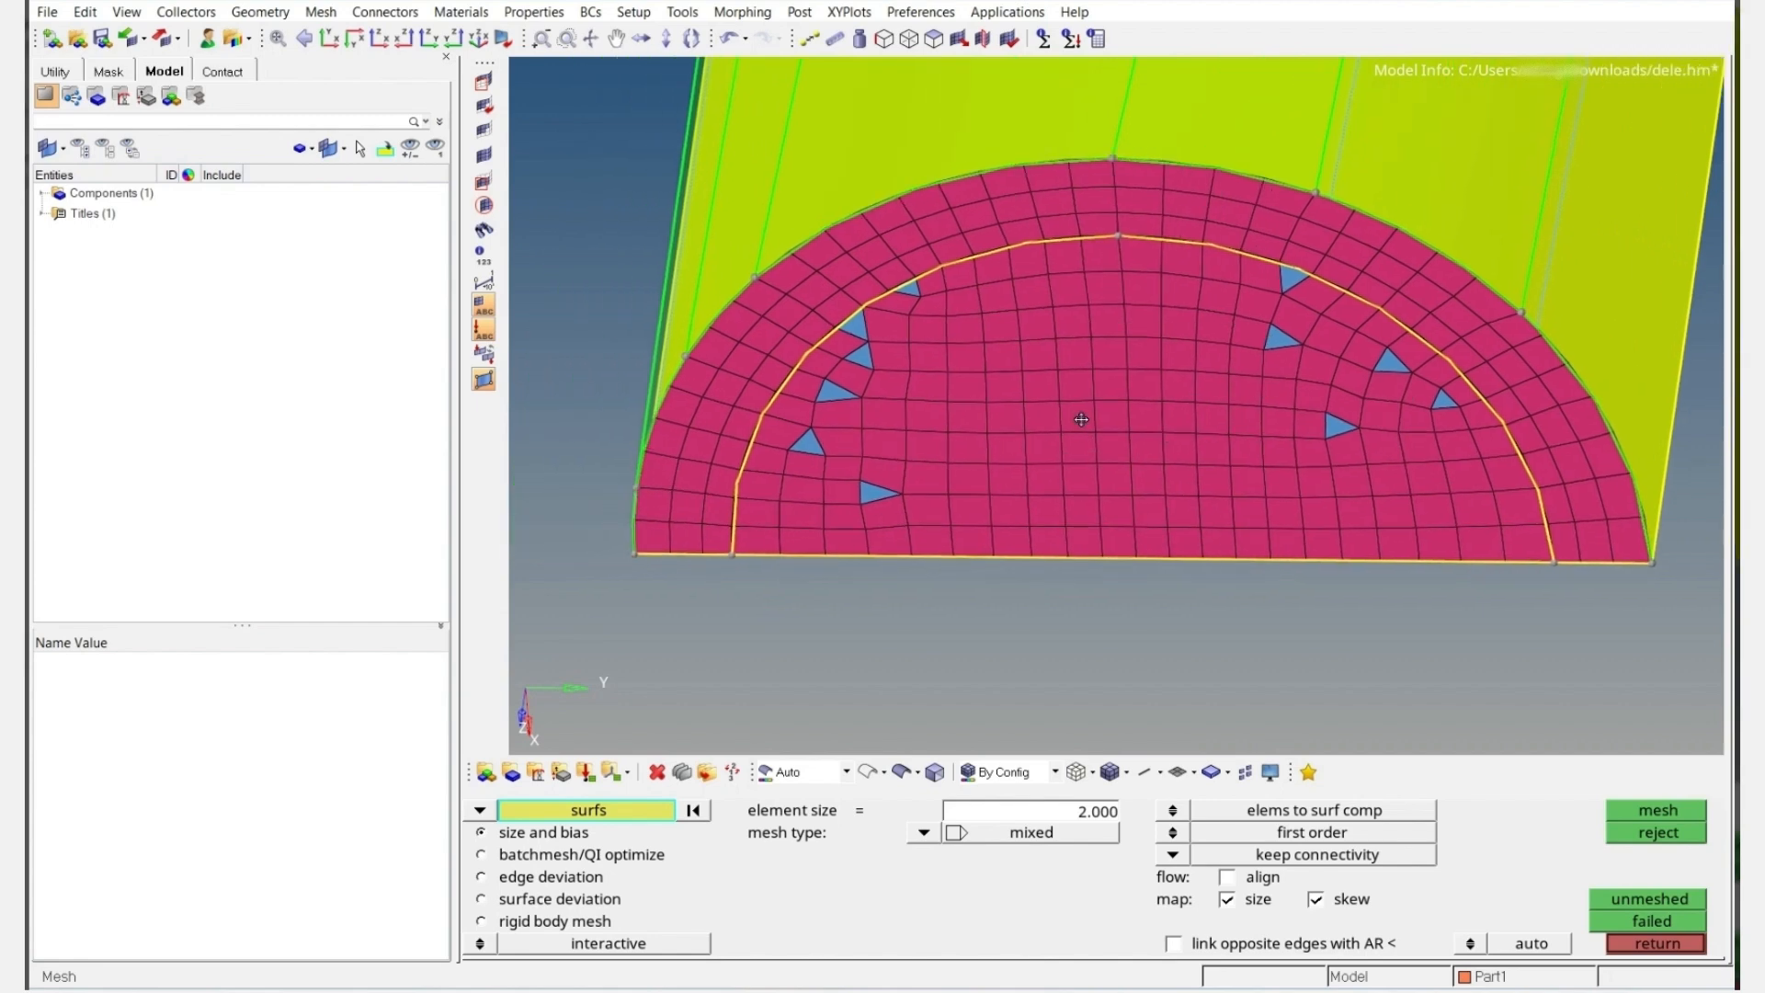
pyautogui.keyDown('ctrl'); pyautogui.scroll(-3, 1085, 348); pyautogui.keyUp('ctrl')
pyautogui.keyDown('ctrl'); pyautogui.scroll(2, 1080, 350); pyautogui.keyUp('ctrl')
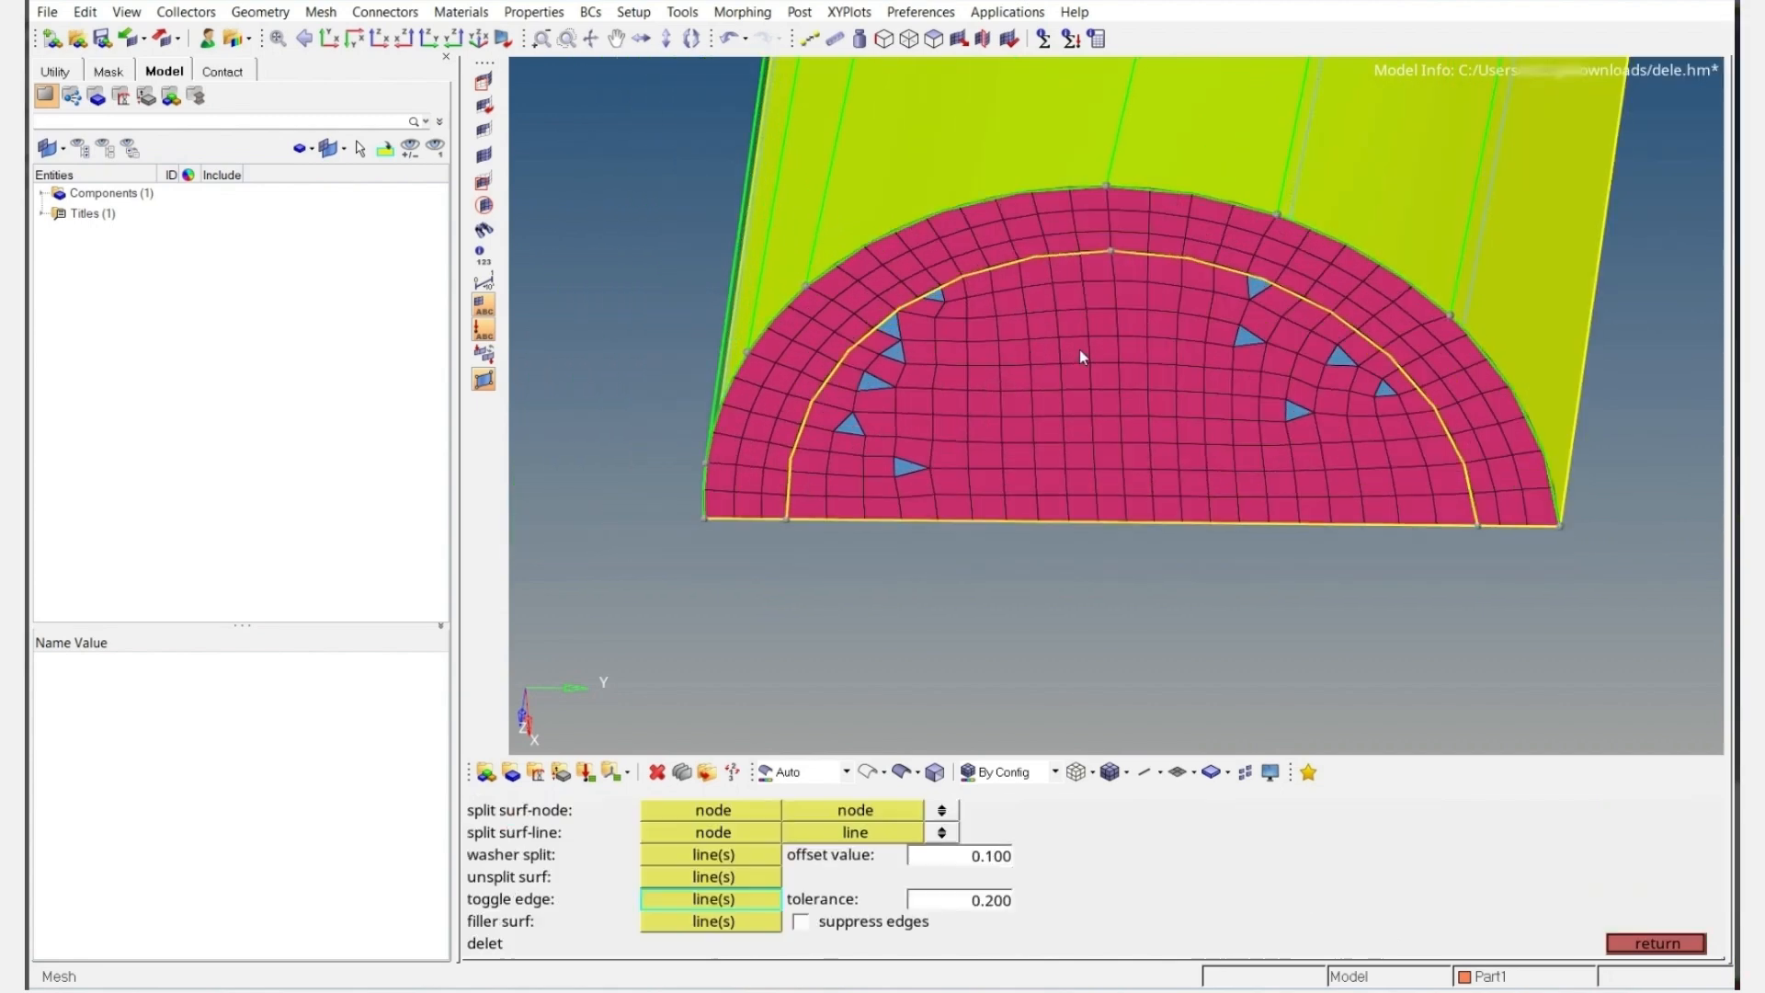
# Switch automesh to existing elements and select the left half of the inner half-disc mesh, excluding the outer ring
pyautogui.click(480, 810)
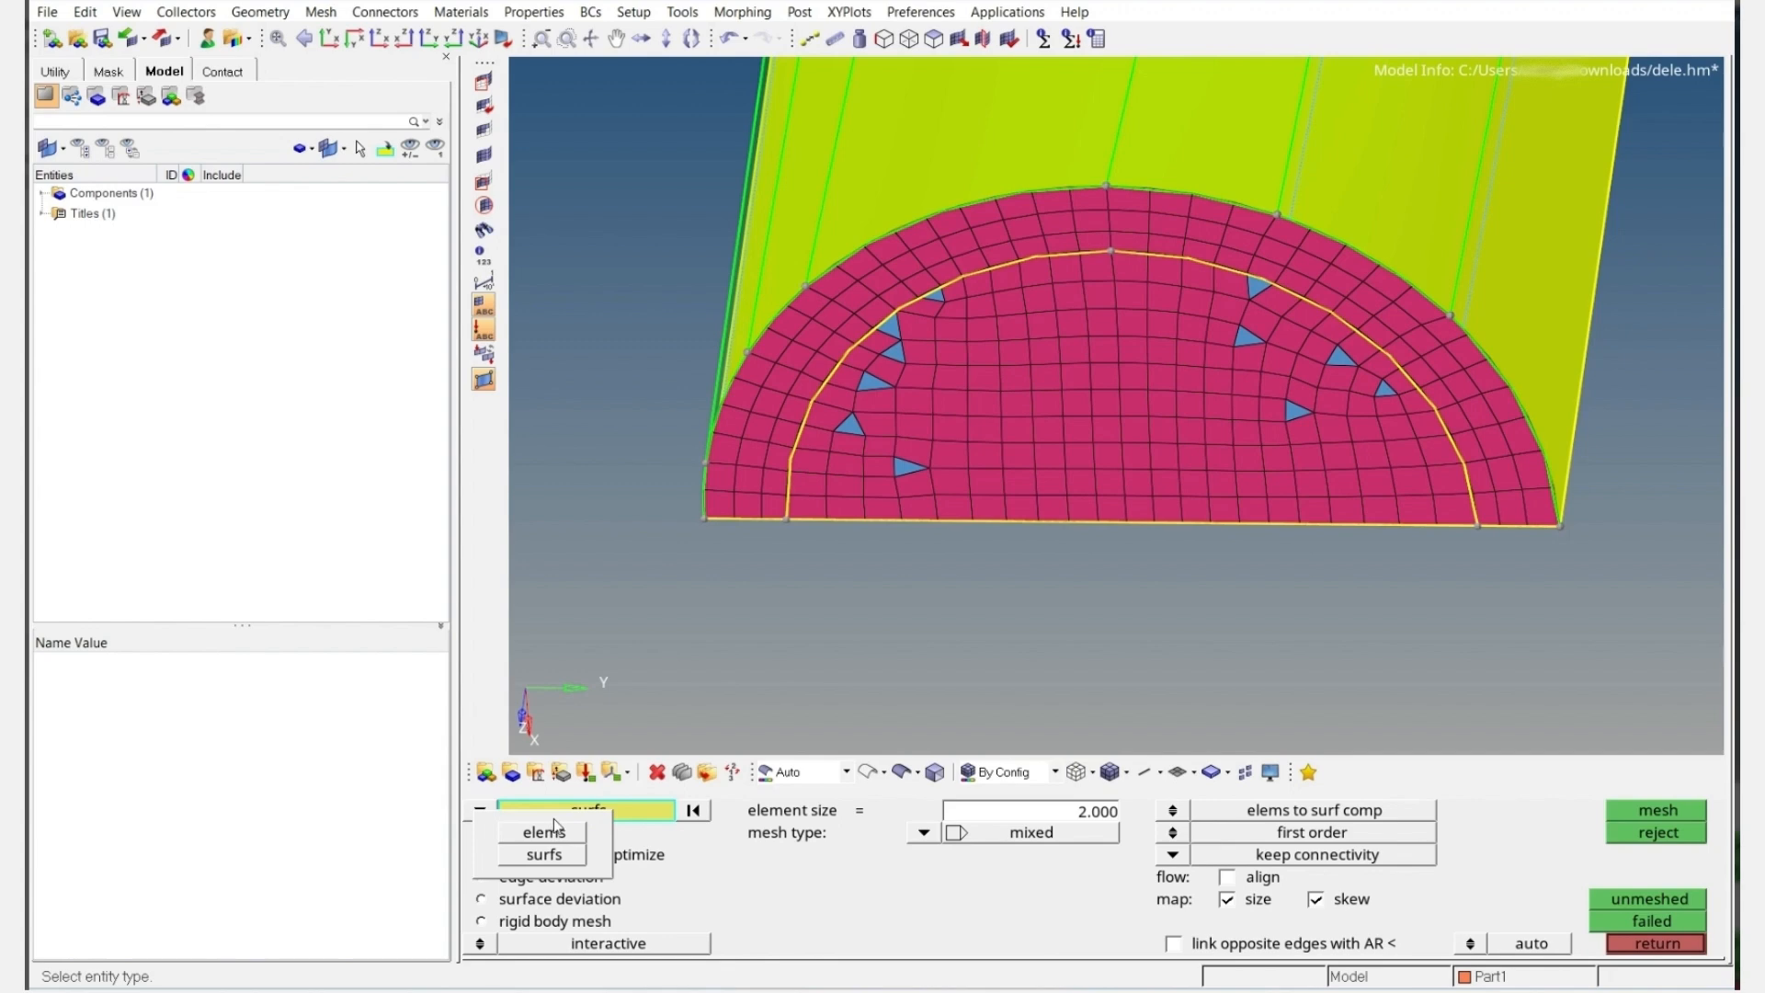
pyautogui.click(559, 832)
pyautogui.keyDown('ctrl'); pyautogui.scroll(2, 1068, 349); pyautogui.keyUp('ctrl')
pyautogui.keyDown('shift'); pyautogui.moveTo(1140, 211); pyautogui.dragTo(799, 585); pyautogui.keyUp('shift')
pyautogui.rightClick(865, 245)
pyautogui.rightClick(895, 236)
pyautogui.click(804, 342)
pyautogui.click(789, 391)
pyautogui.keyDown('shift'); pyautogui.moveTo(831, 370); pyautogui.dragTo(727, 615); pyautogui.keyUp('shift')
pyautogui.click(798, 358)
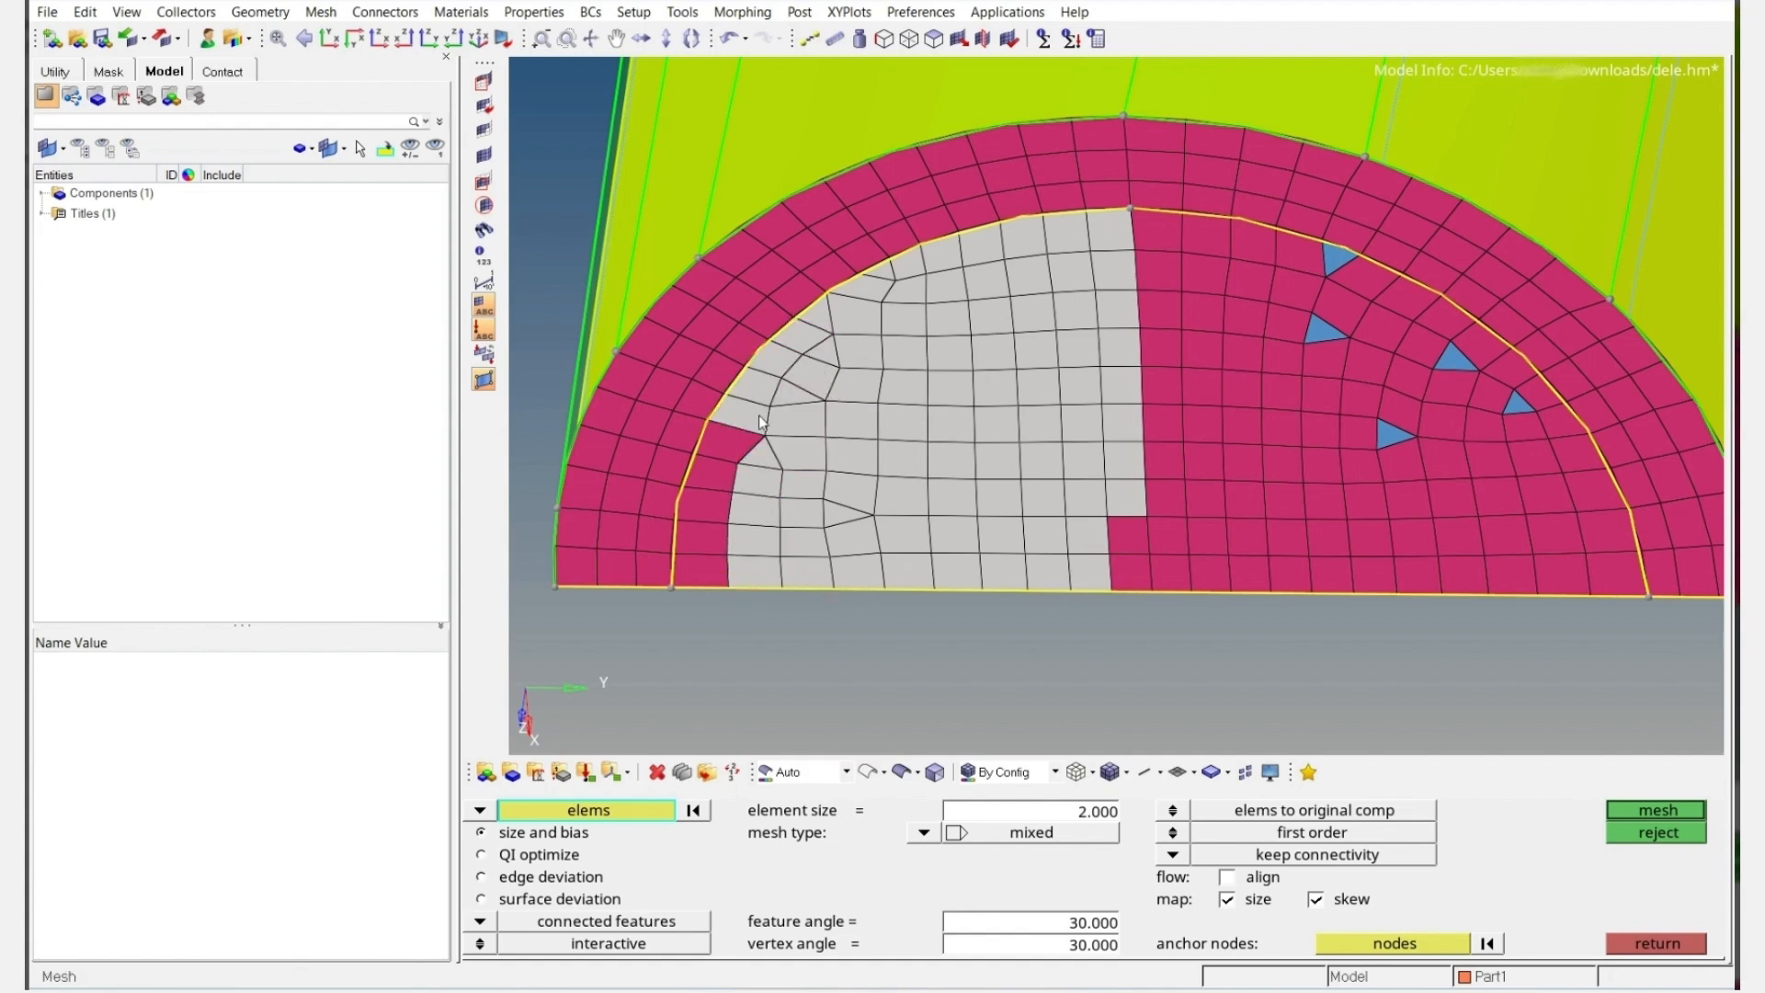
pyautogui.click(711, 545)
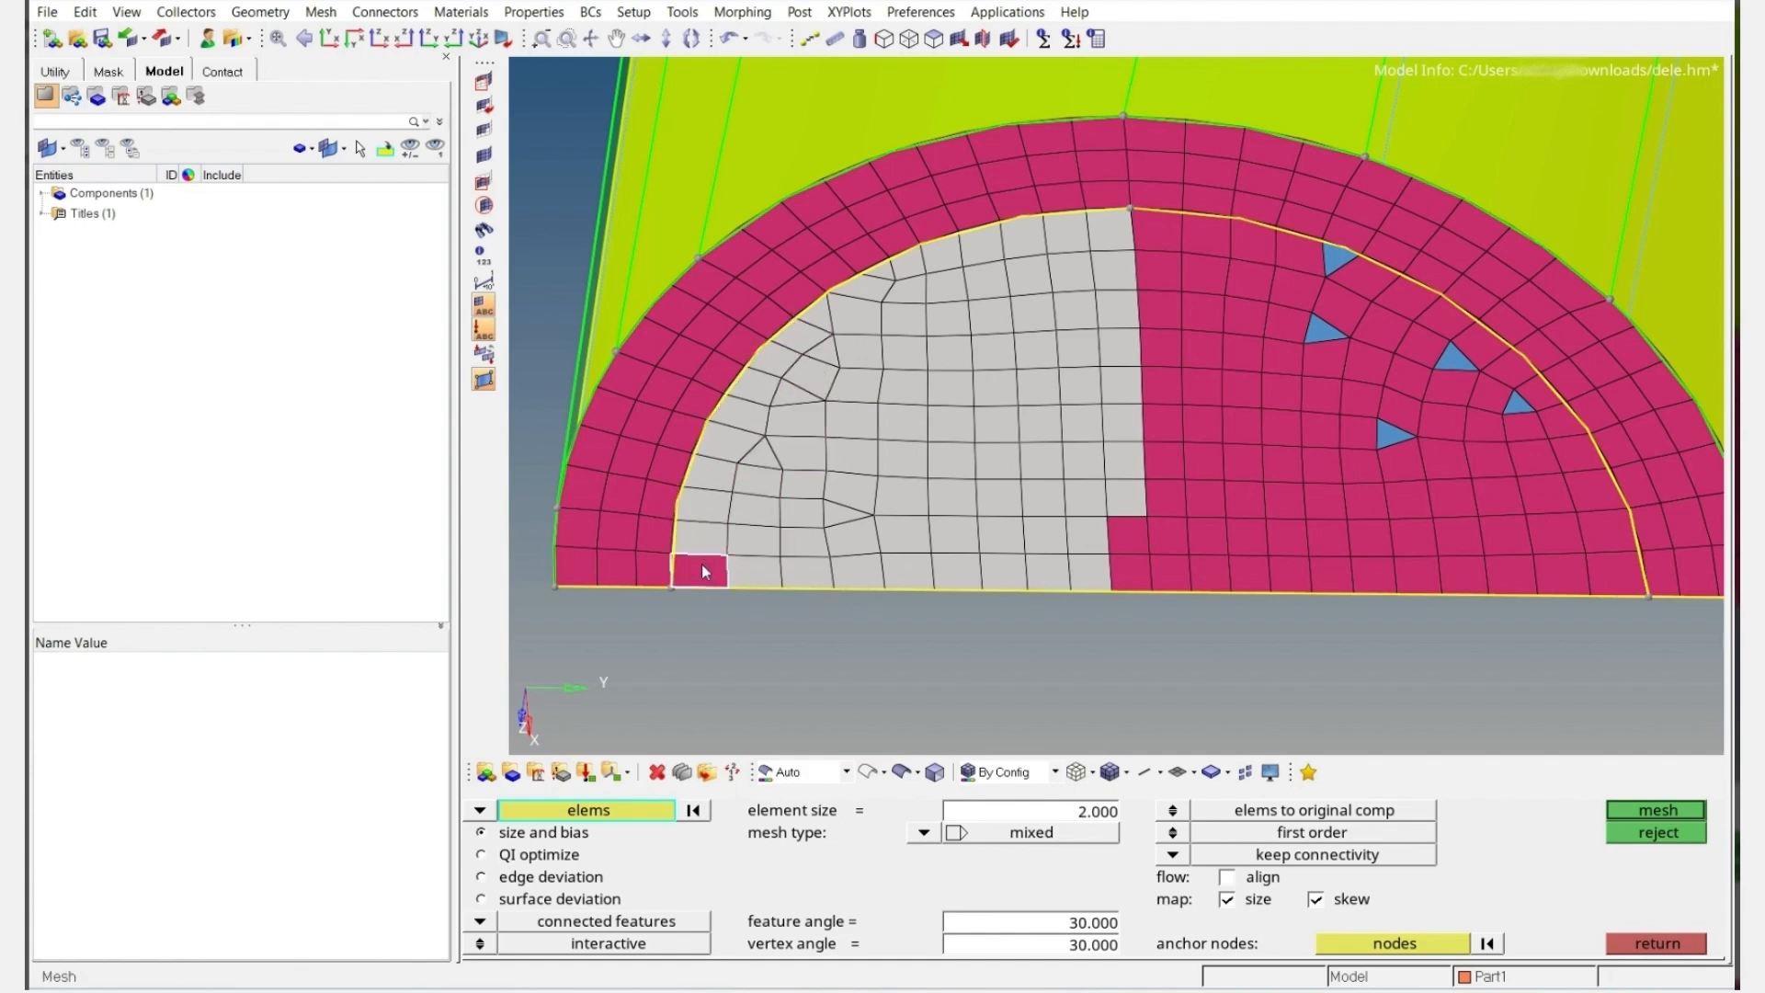
pyautogui.click(703, 568)
# Add all remaining elements in the right half of the inner half-disc to the remesh selection
pyautogui.keyDown('shift'); pyautogui.moveTo(1497, 345); pyautogui.dragTo(1066, 725); pyautogui.keyUp('shift')
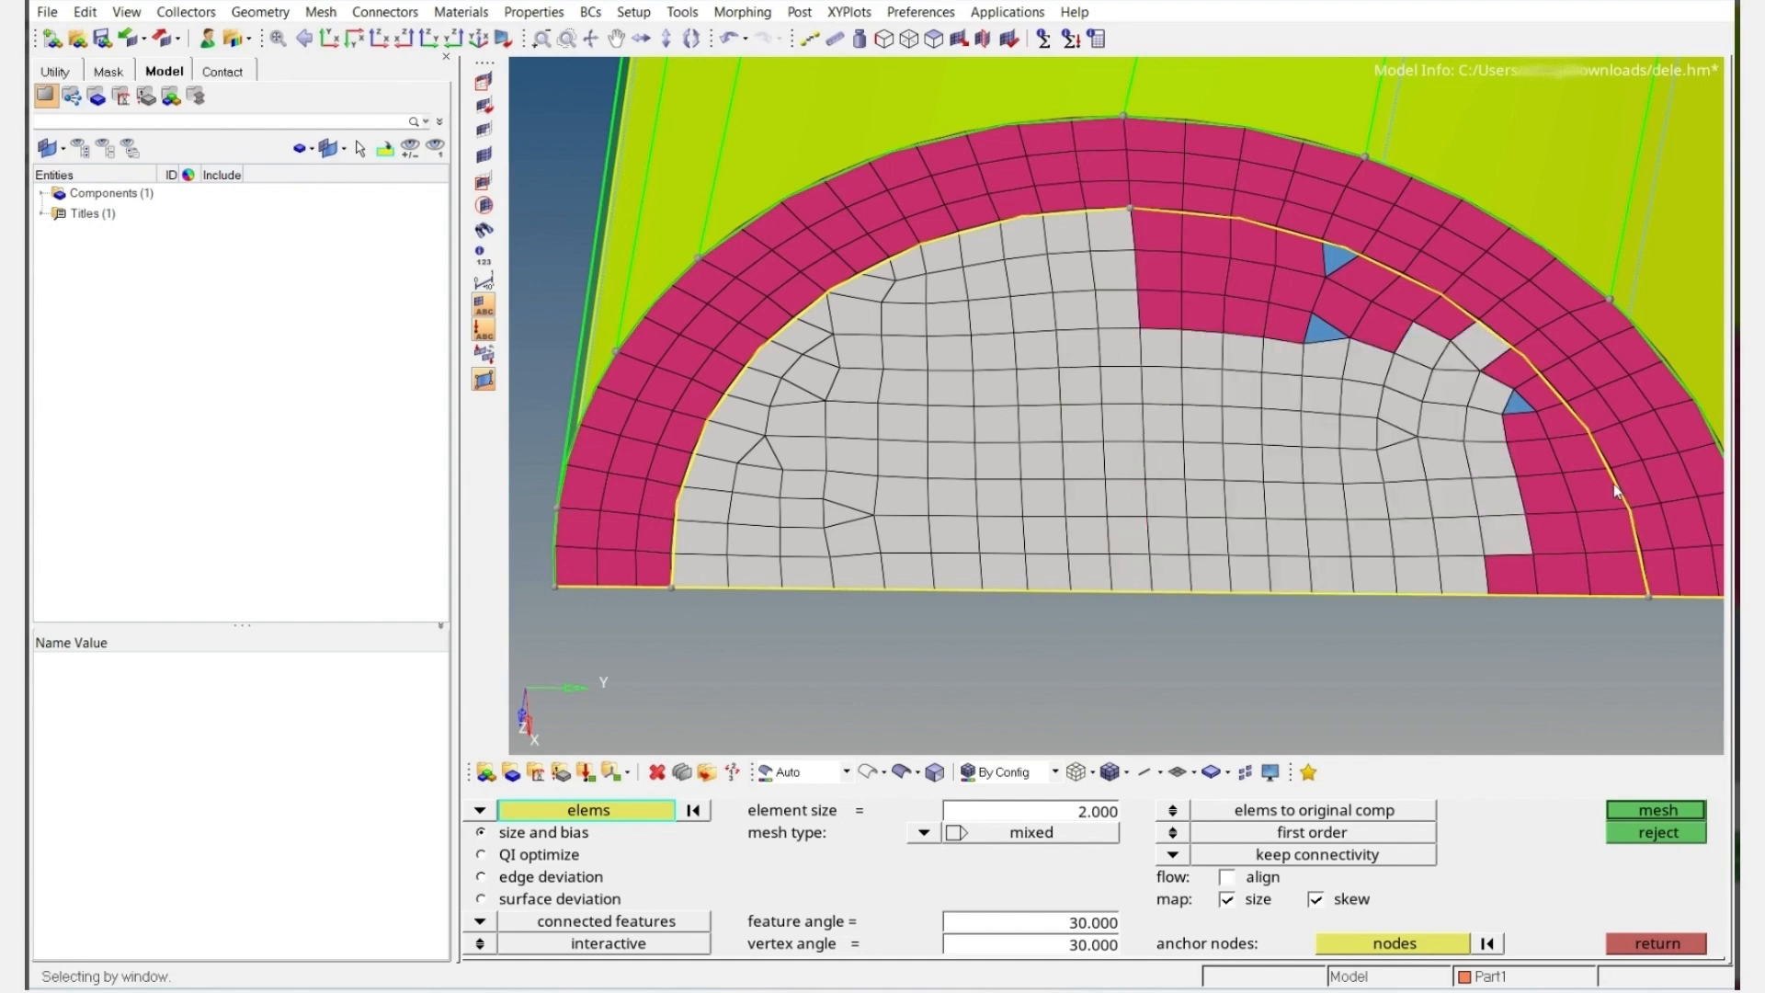
pyautogui.keyDown('shift'); pyautogui.moveTo(1615, 488); pyautogui.dragTo(1473, 629); pyautogui.keyUp('shift')
pyautogui.click(1540, 455)
pyautogui.click(1579, 455)
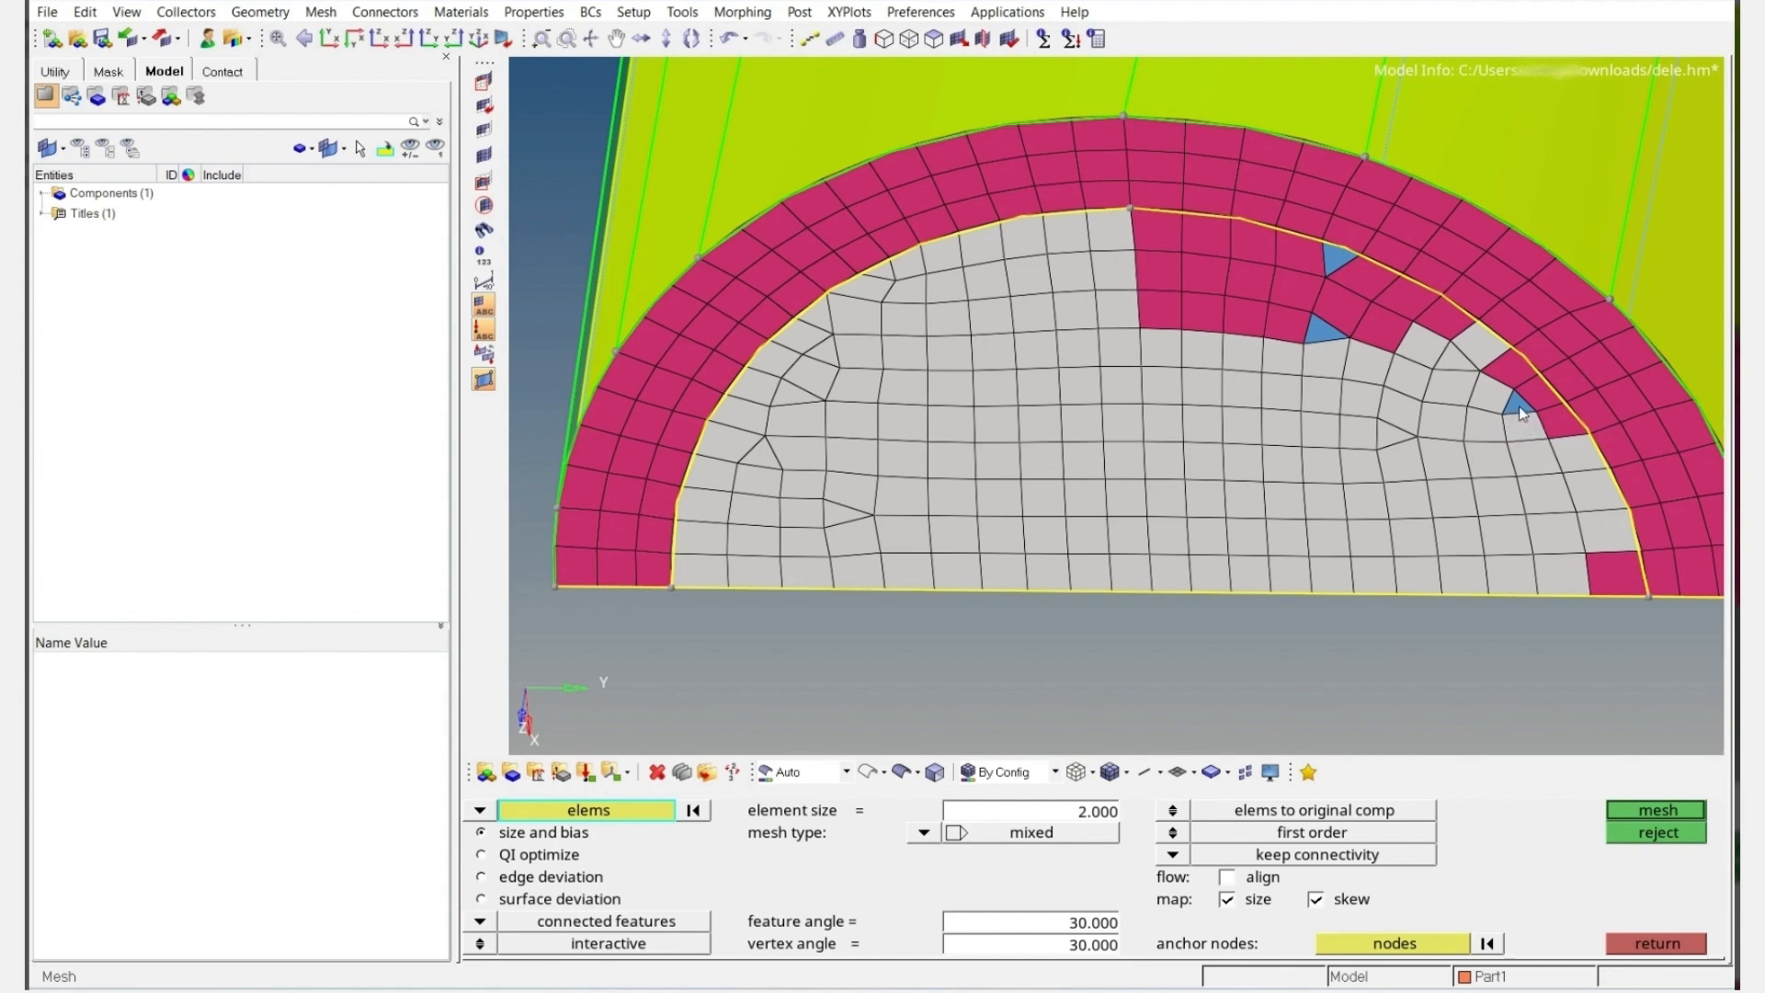
pyautogui.click(1554, 409)
pyautogui.keyDown('shift'); pyautogui.moveTo(1626, 543); pyautogui.dragTo(1570, 659); pyautogui.keyUp('shift')
pyautogui.keyDown('shift'); pyautogui.moveTo(1439, 267); pyautogui.dragTo(1124, 495); pyautogui.keyUp('shift')
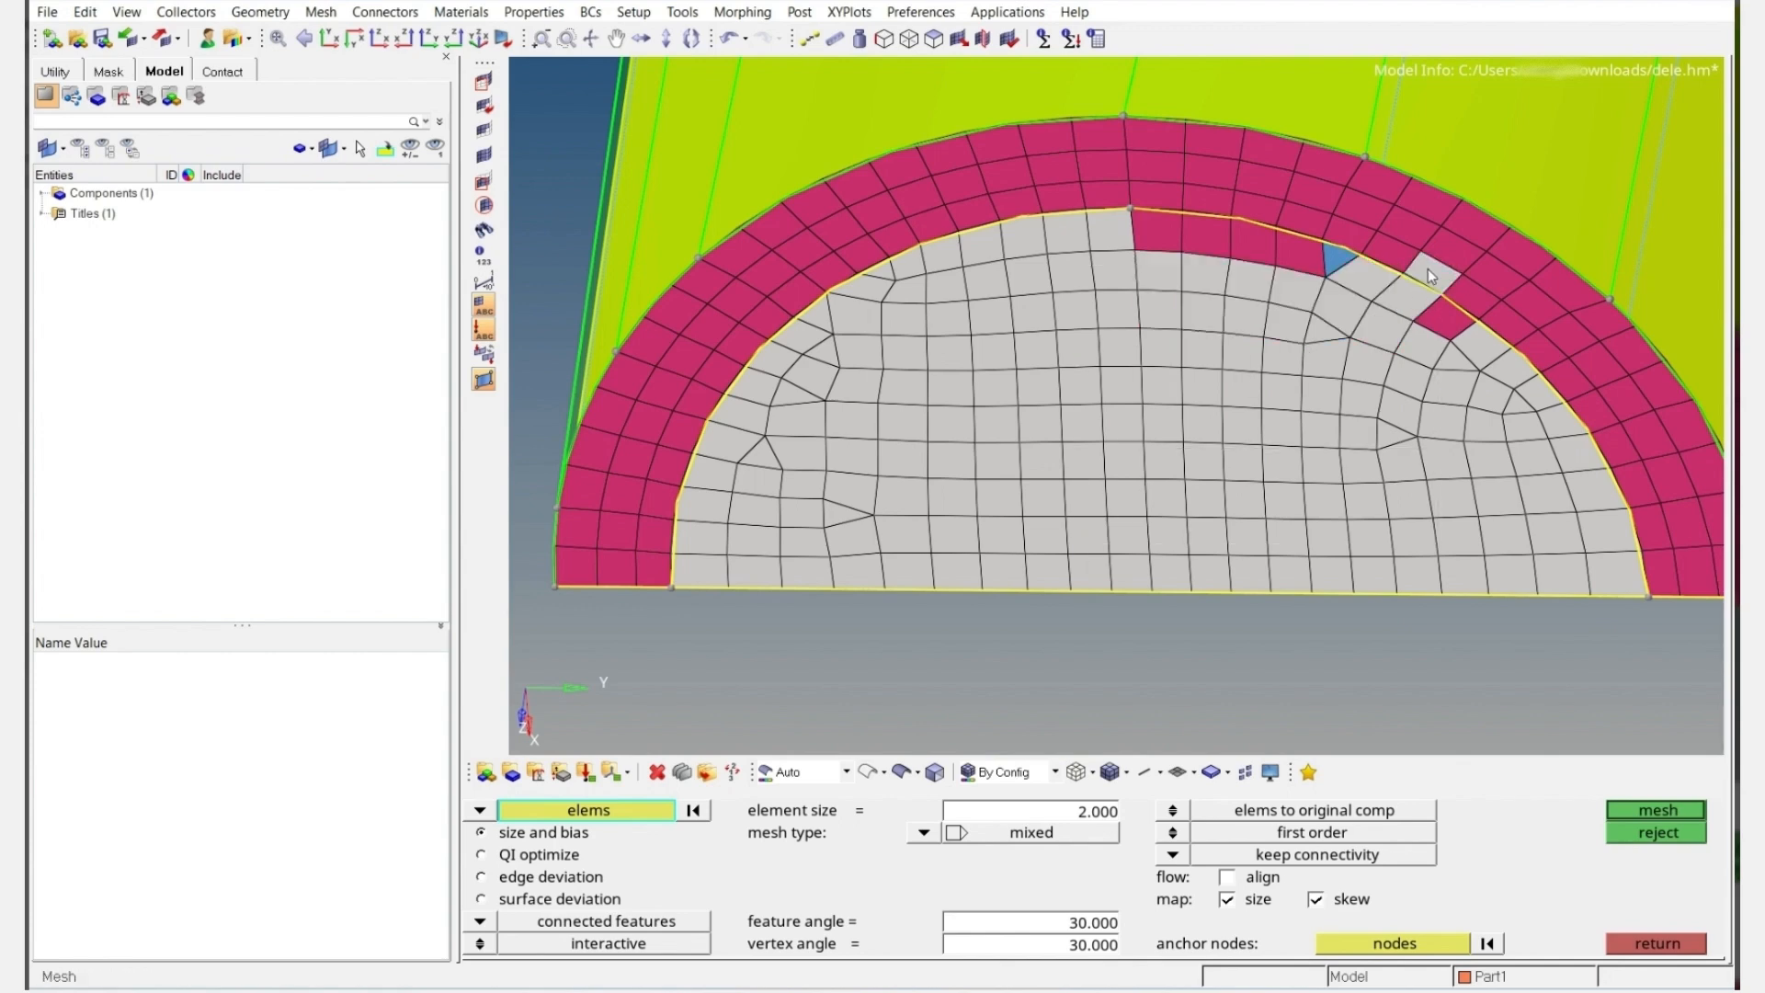
pyautogui.click(1432, 308)
pyautogui.click(1336, 260)
pyautogui.click(1273, 250)
pyautogui.click(1304, 252)
pyautogui.click(1188, 233)
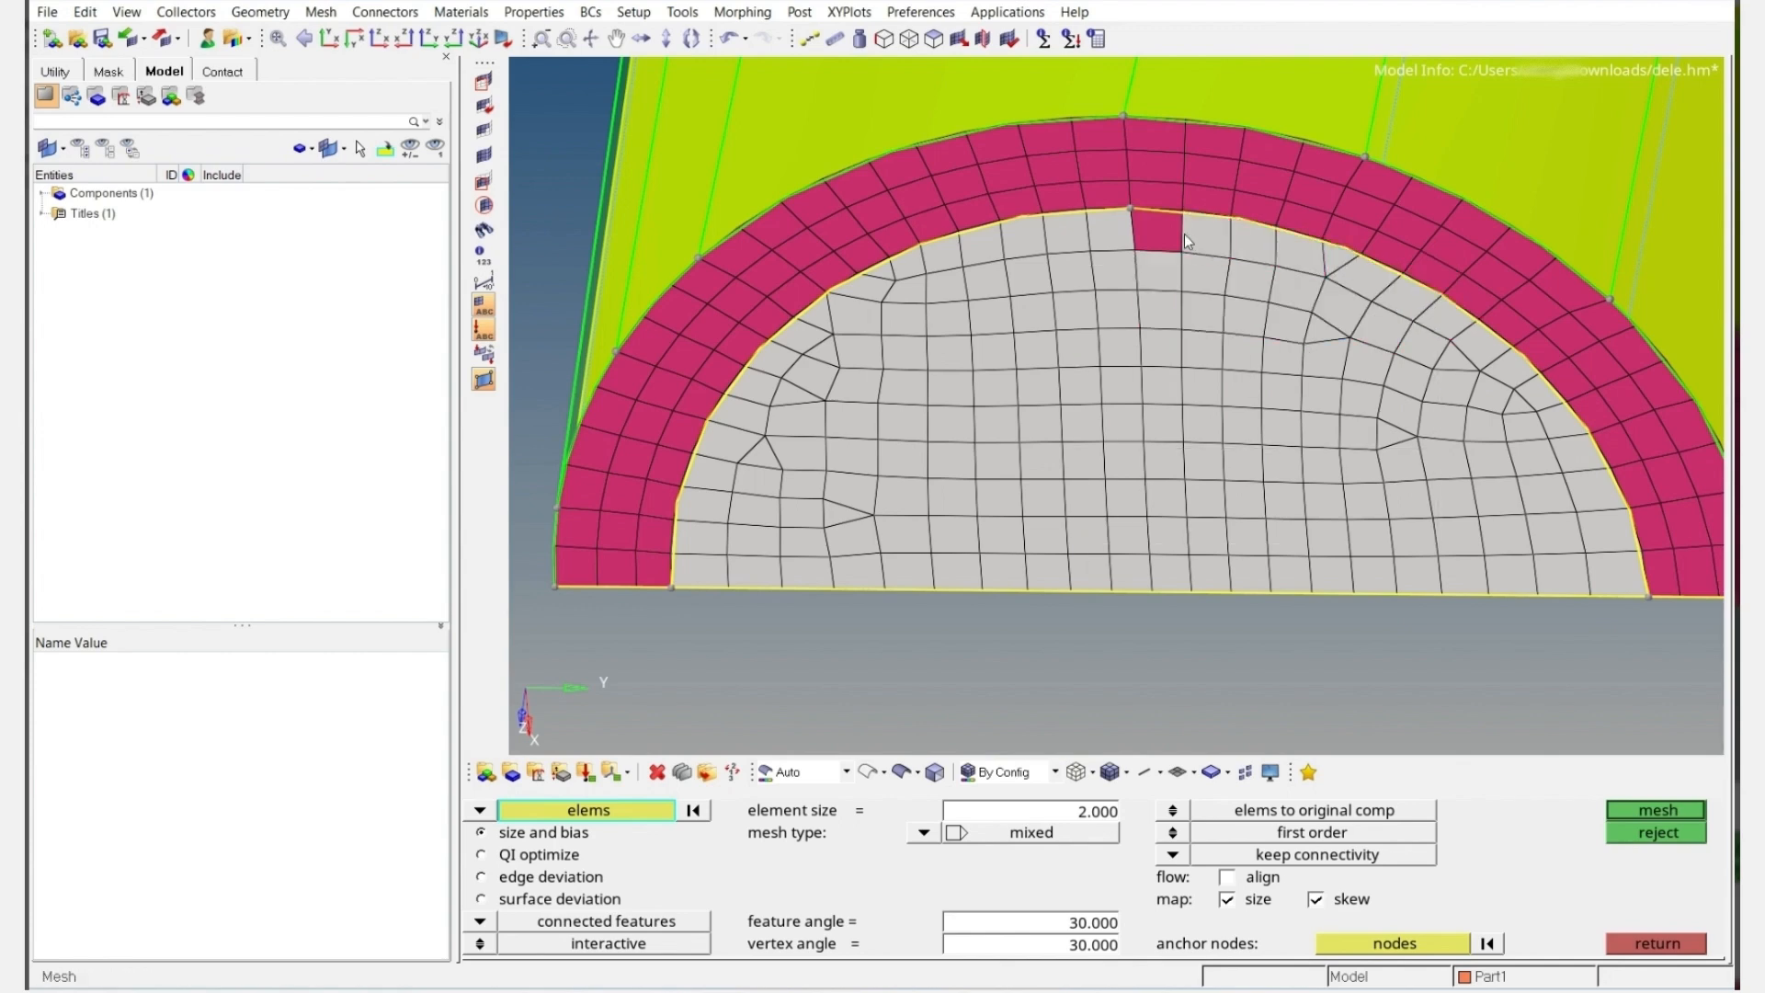
pyautogui.click(1160, 228)
# Remesh the selected inner half-disc elements at size 2.000 with a density of 20 along the straight edge
pyautogui.middleClick(1183, 283)
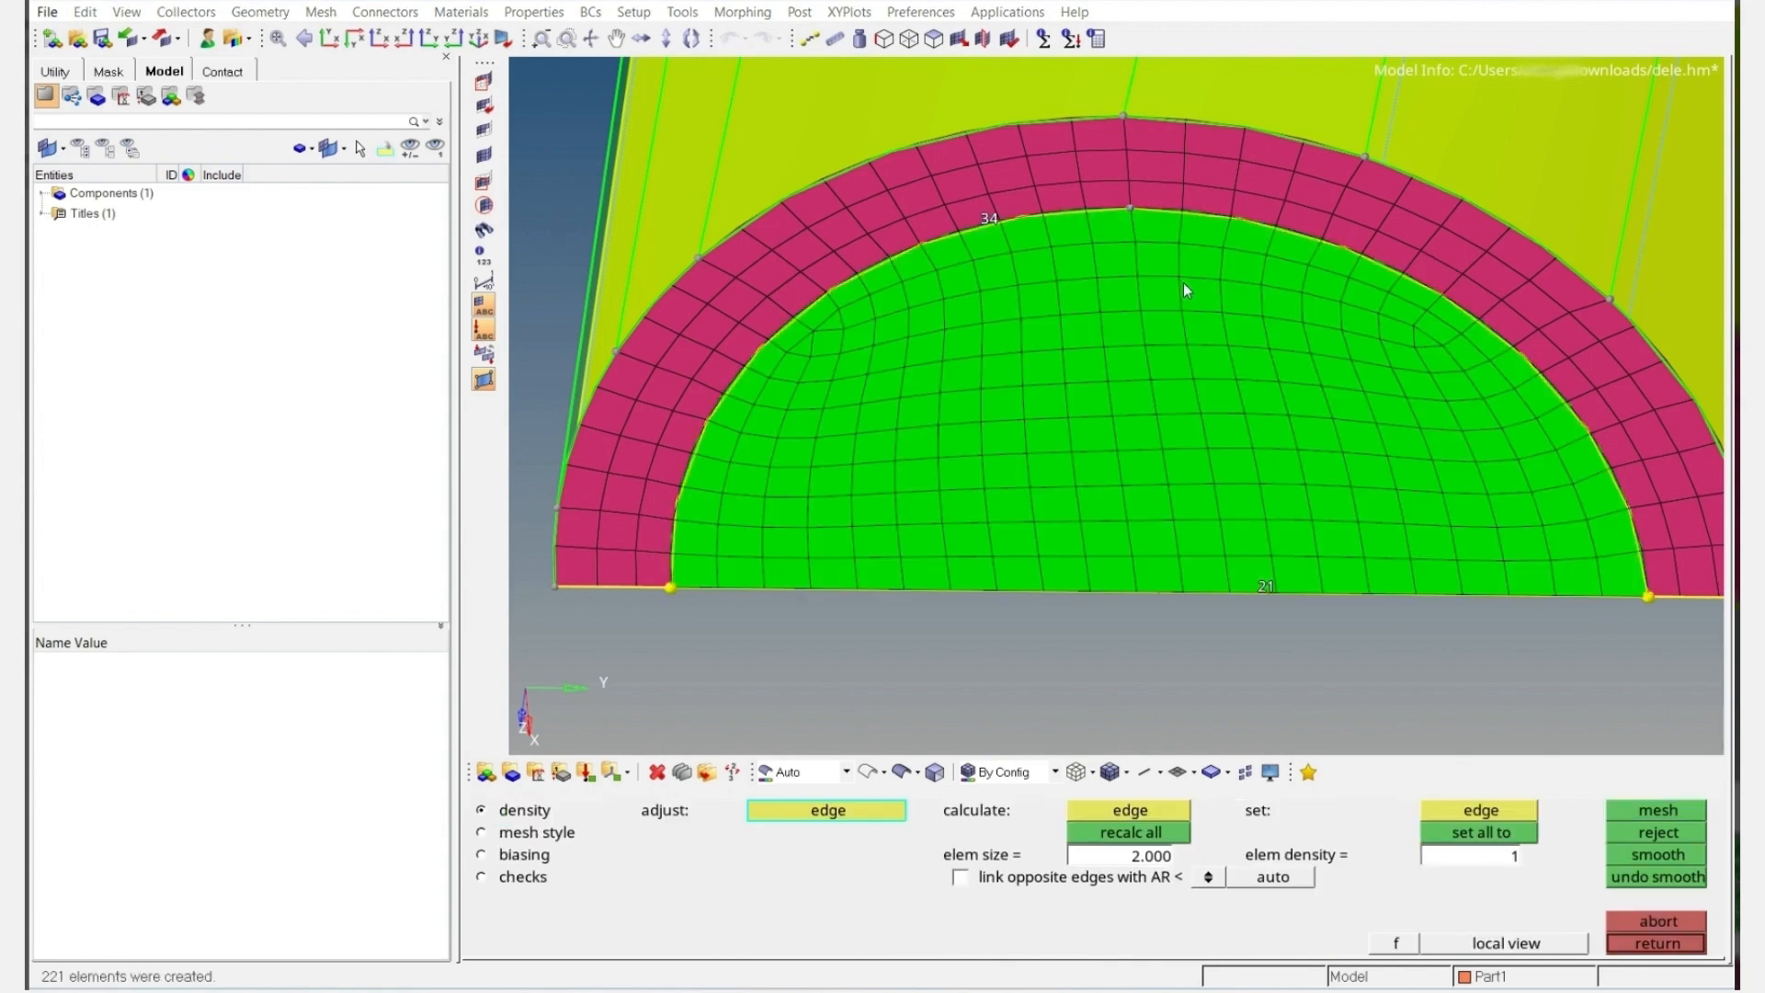
pyautogui.rightClick(1261, 594)
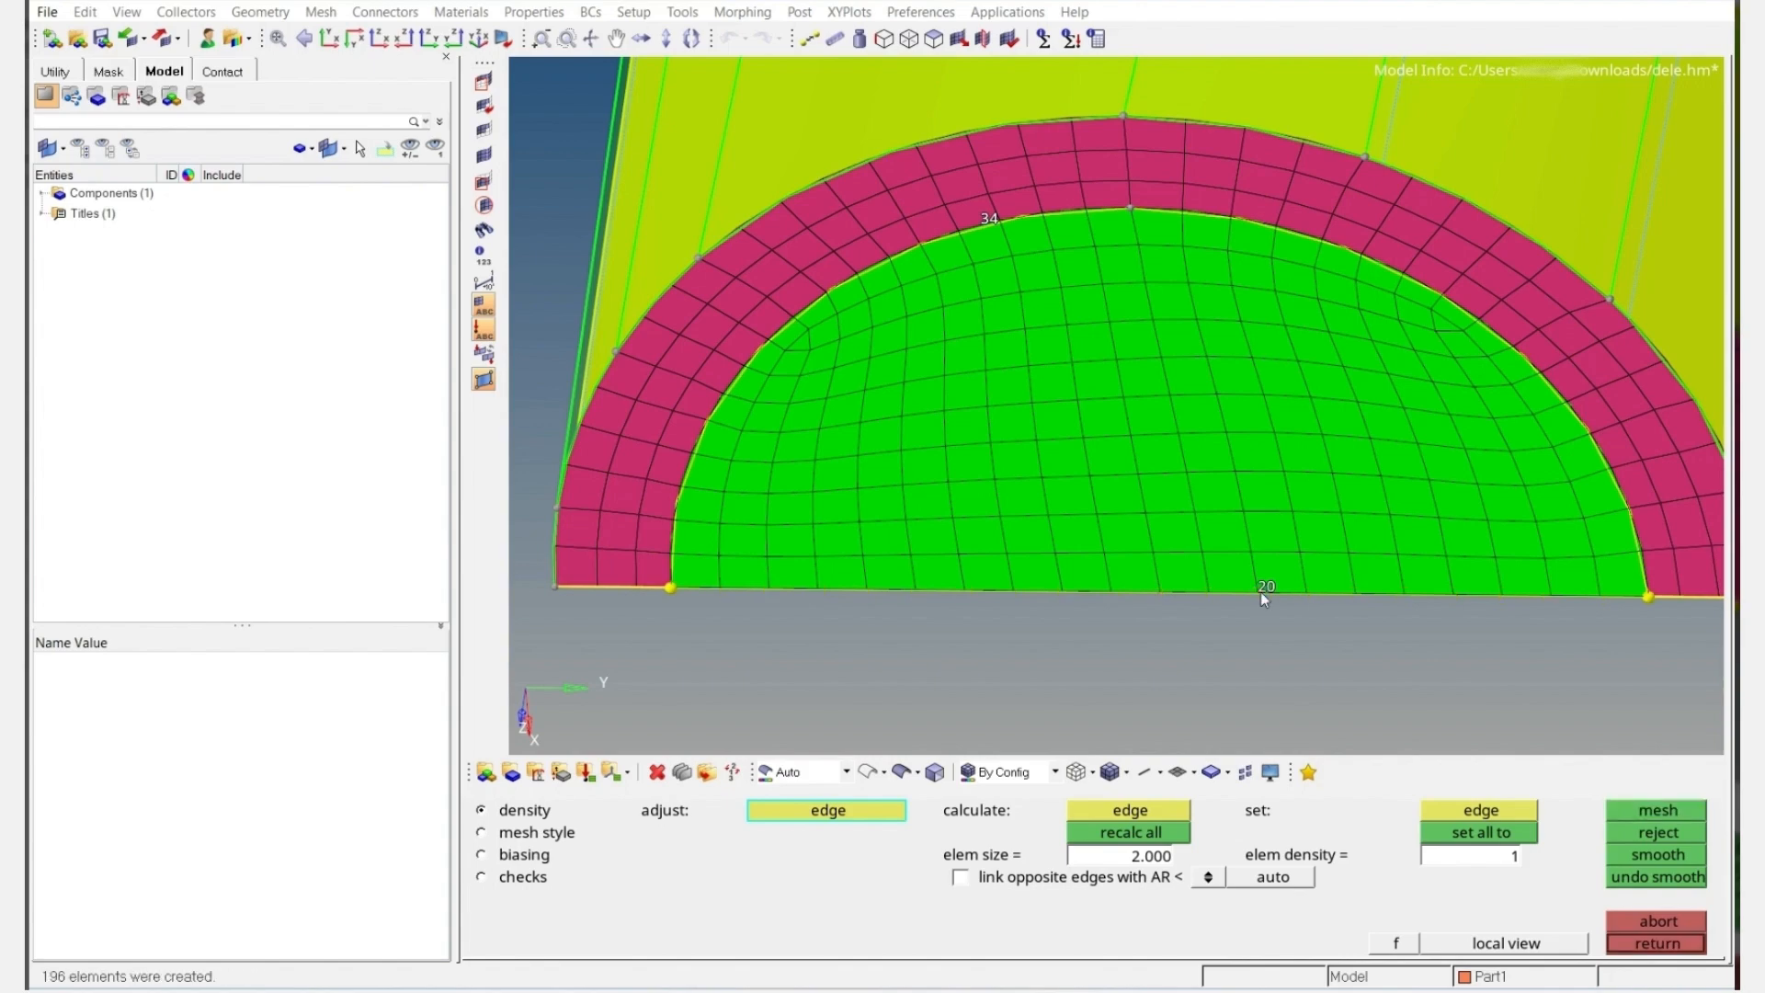
pyautogui.middleClick(1260, 592)
# Open the quality index tools and try node optimize on a node beside the left tria of the end-face mesh
pyautogui.scroll(3, 1012, 342)
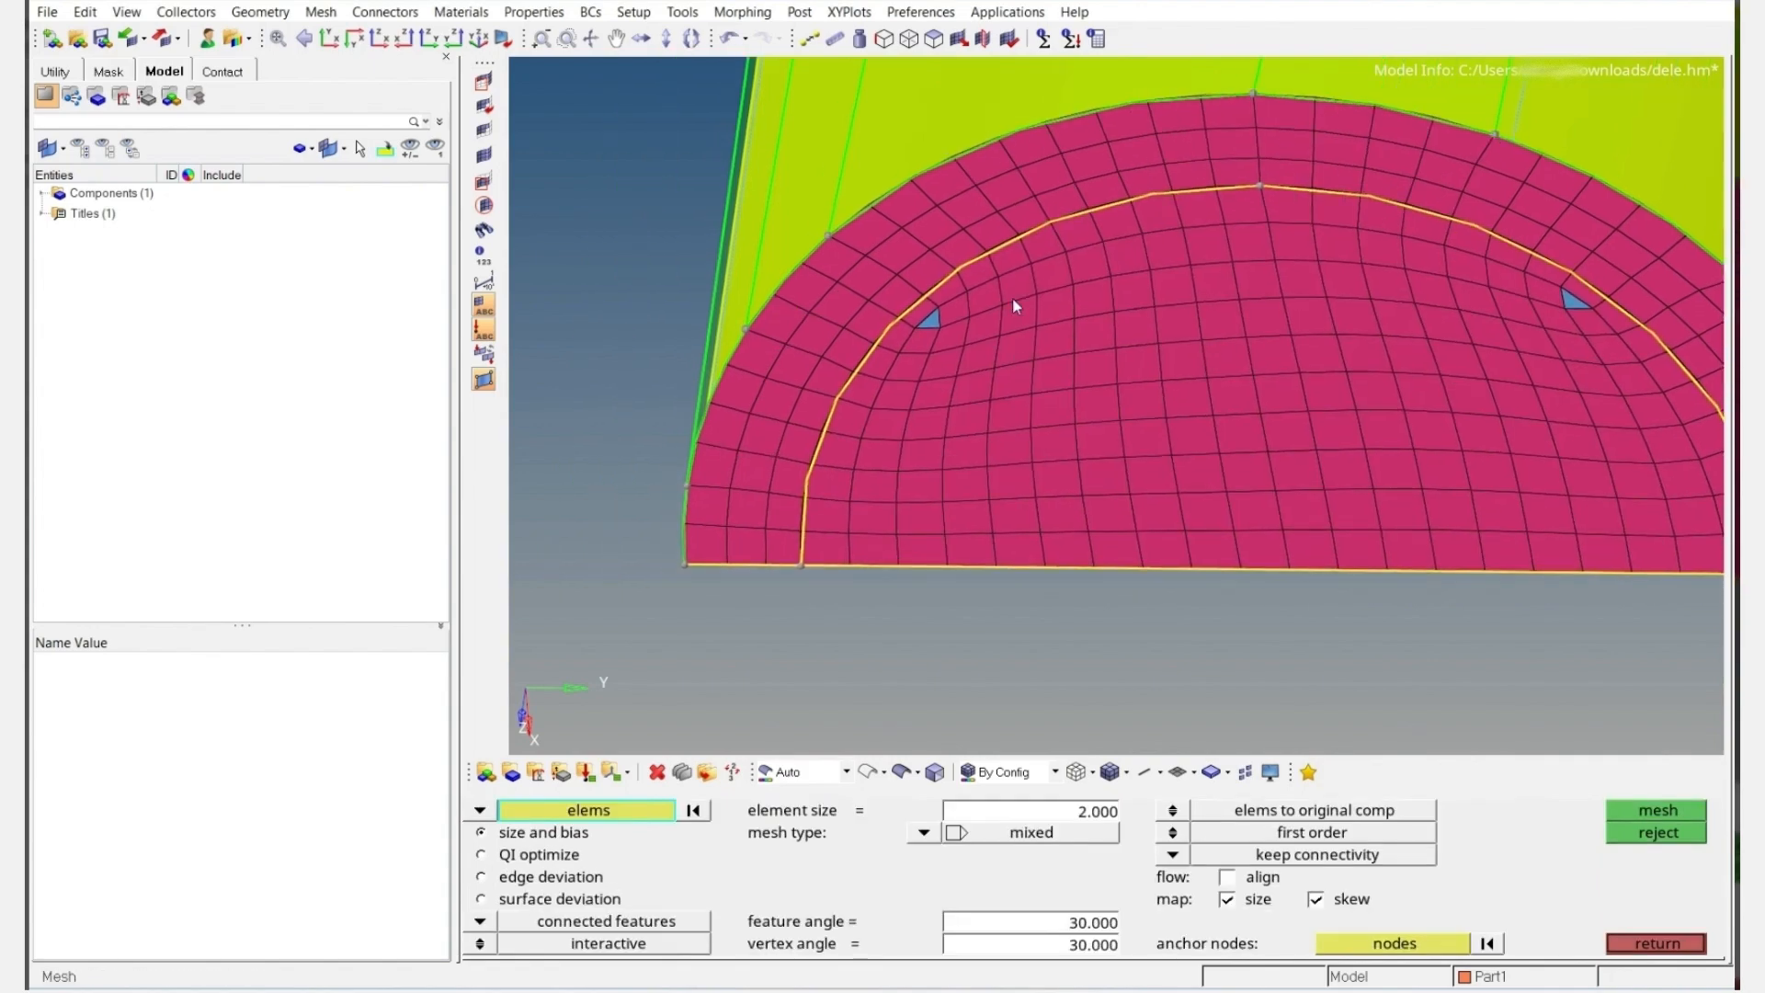
pyautogui.scroll(-2, 1013, 289)
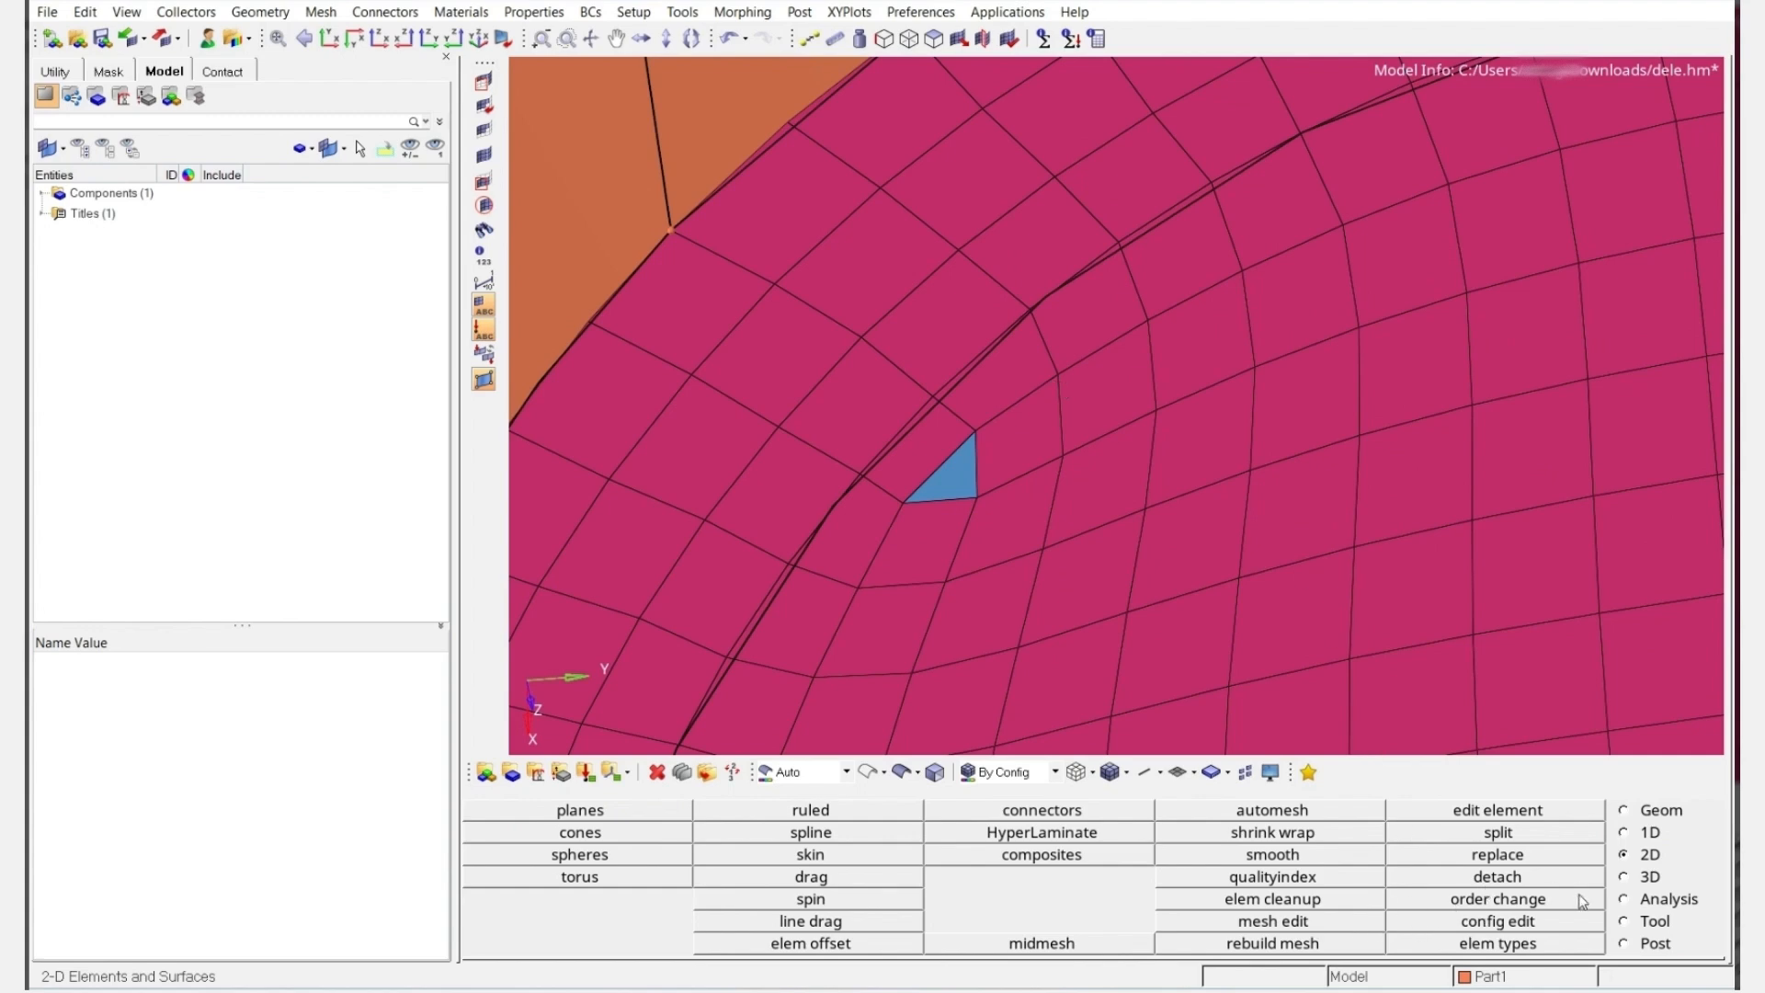
pyautogui.click(1328, 876)
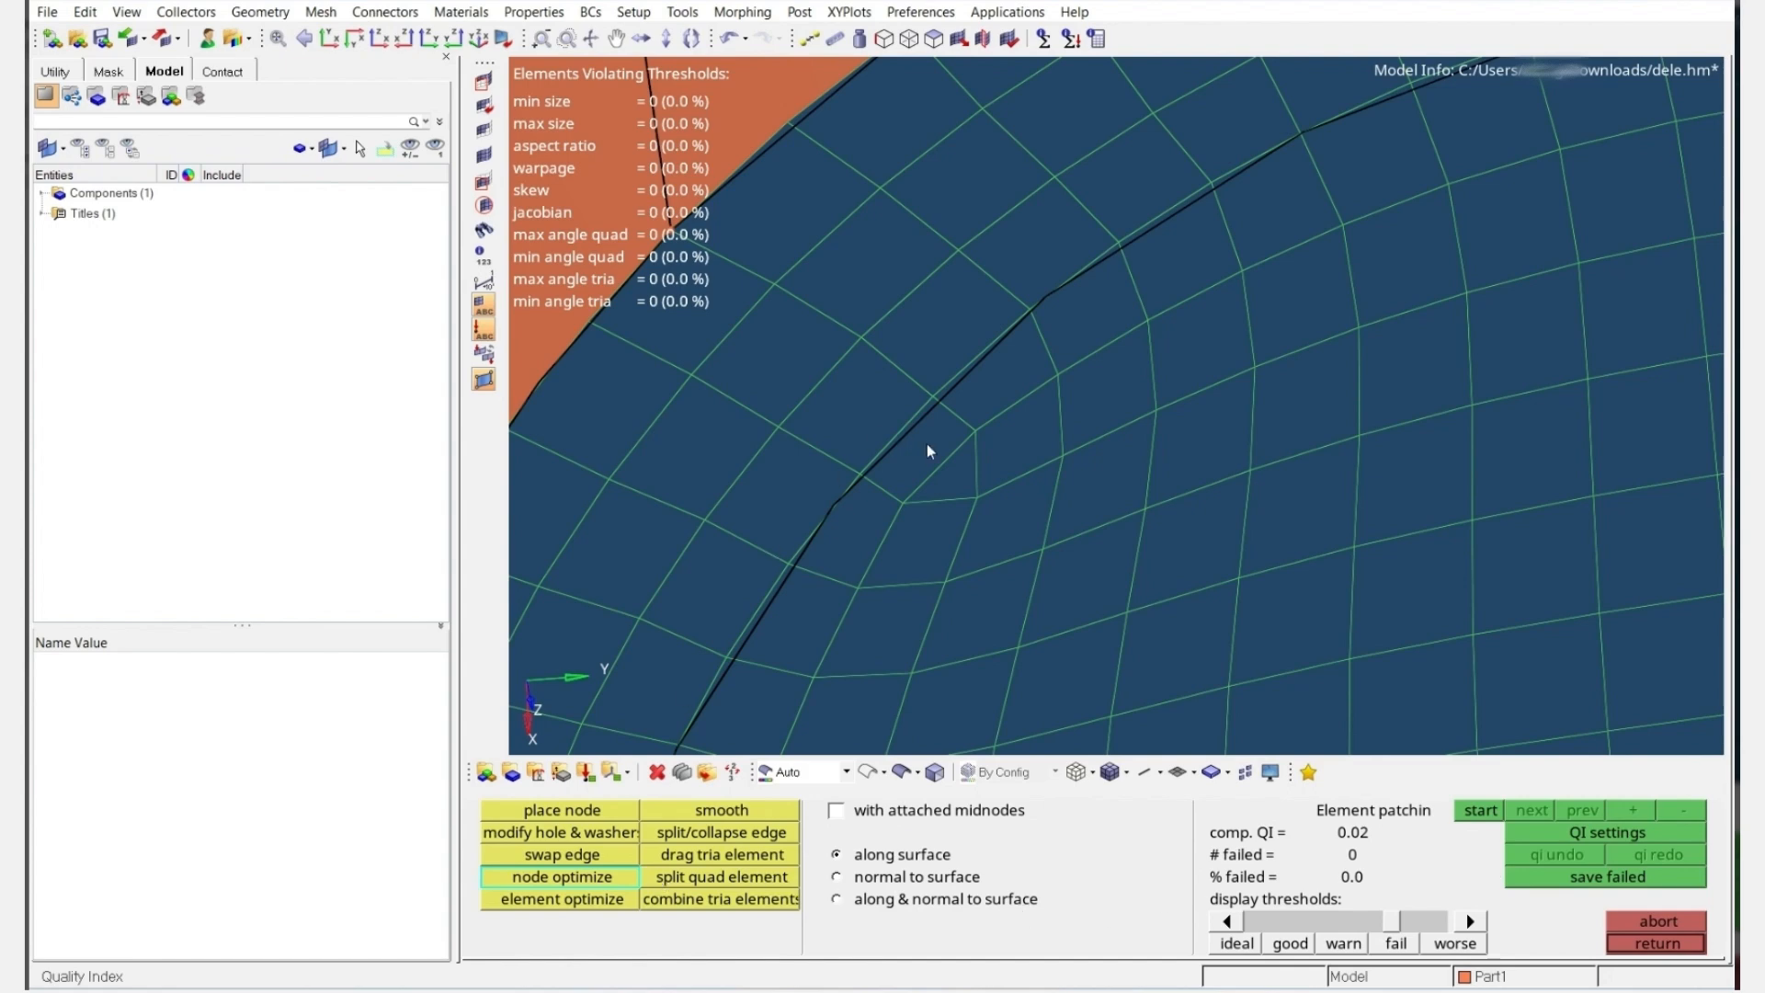
pyautogui.click(1054, 375)
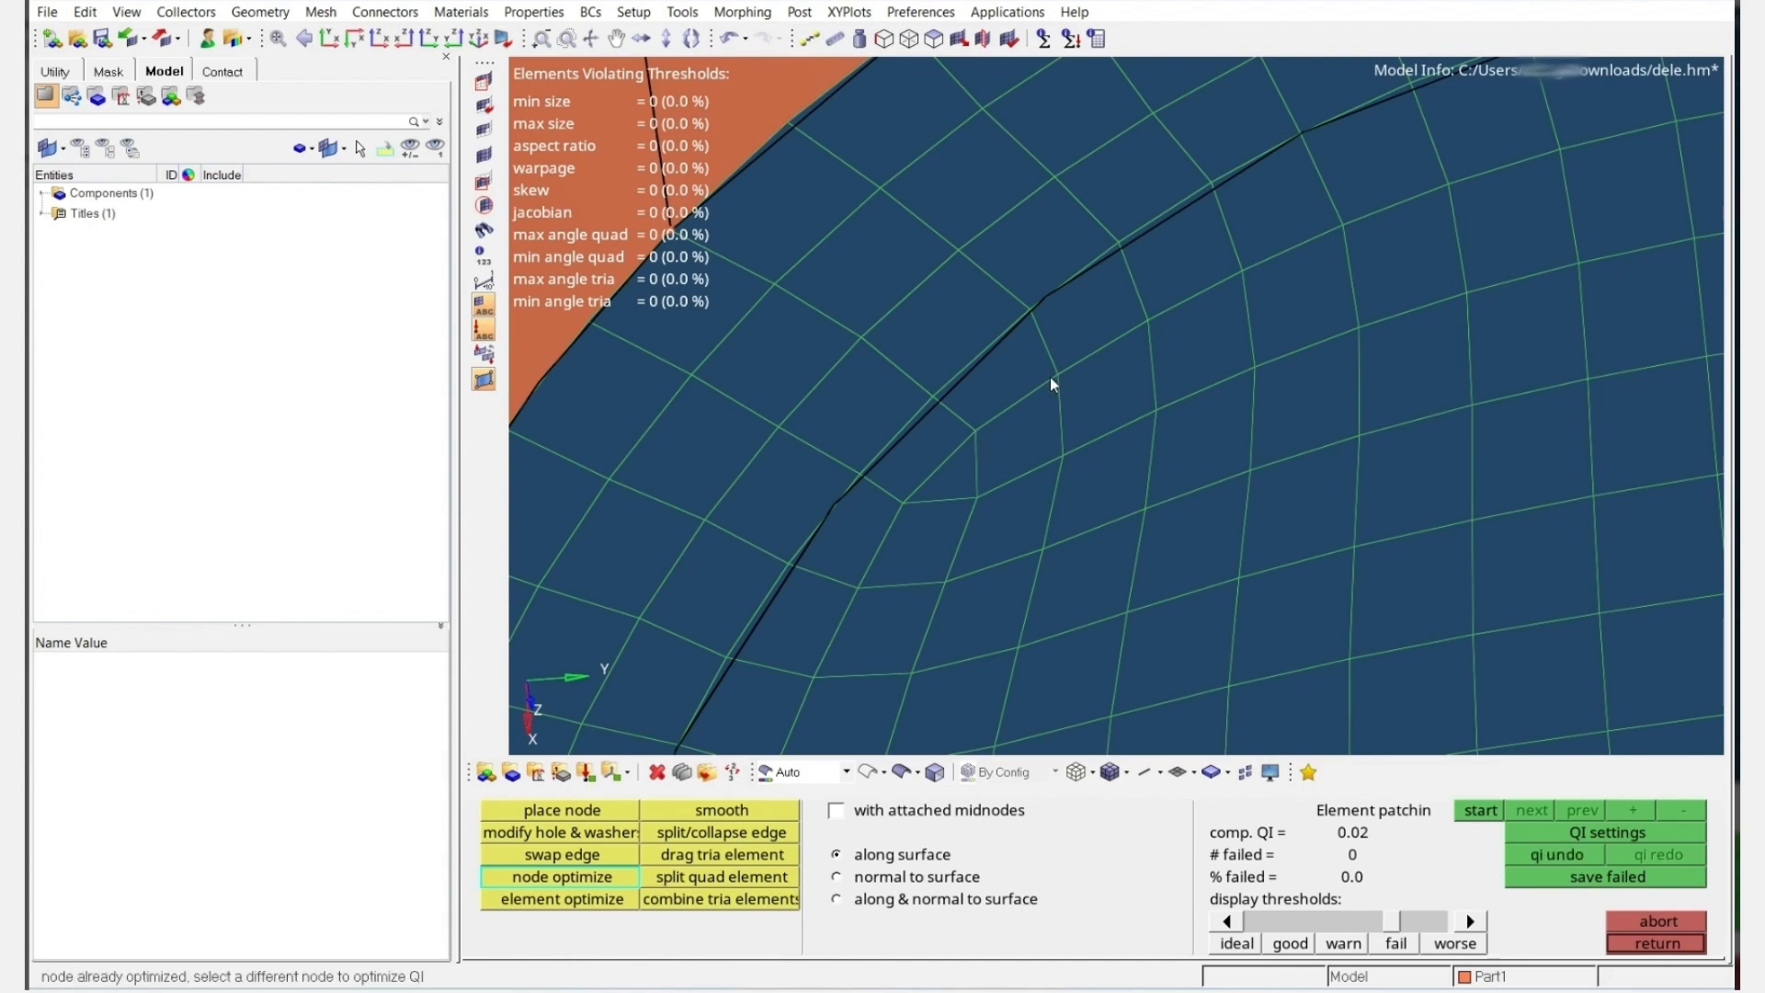
pyautogui.click(602, 810)
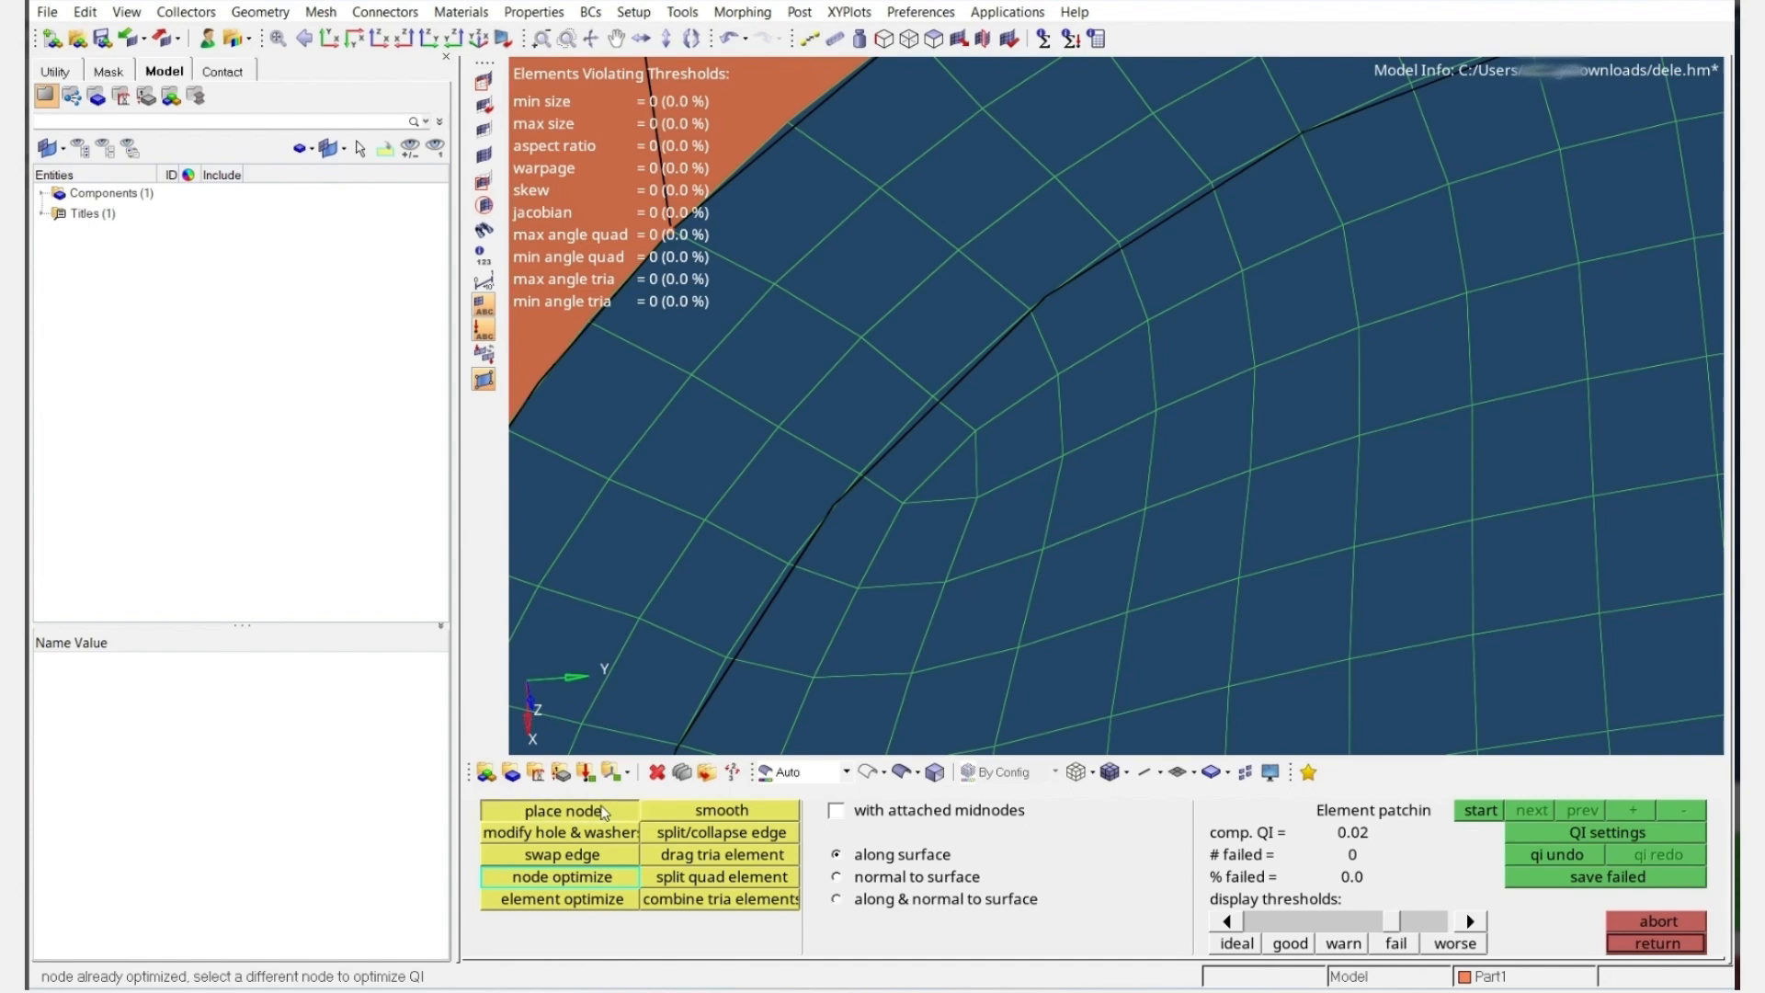
# Apply element optimize to the end-face elements around the trias to improve their shape
pyautogui.click(568, 901)
pyautogui.click(1001, 425)
pyautogui.click(1000, 416)
pyautogui.click(993, 410)
pyautogui.click(936, 448)
pyautogui.click(861, 543)
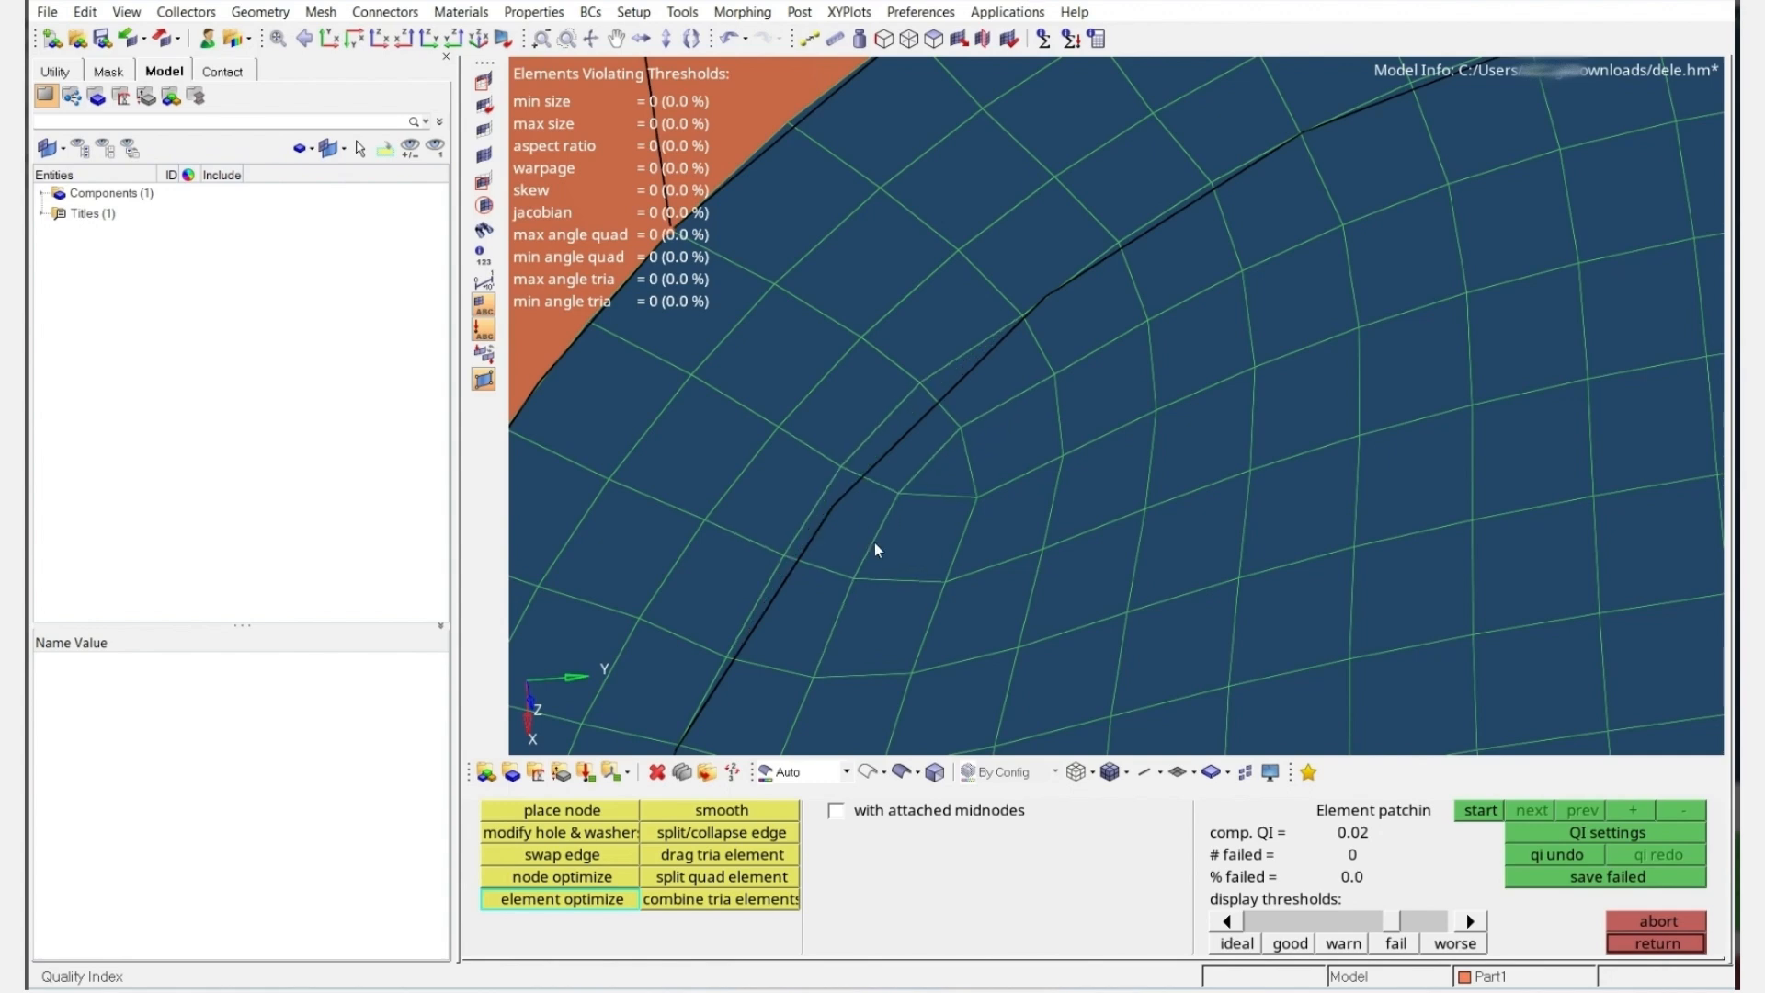
pyautogui.scroll(-5, 921, 547)
pyautogui.scroll(2, 1026, 373)
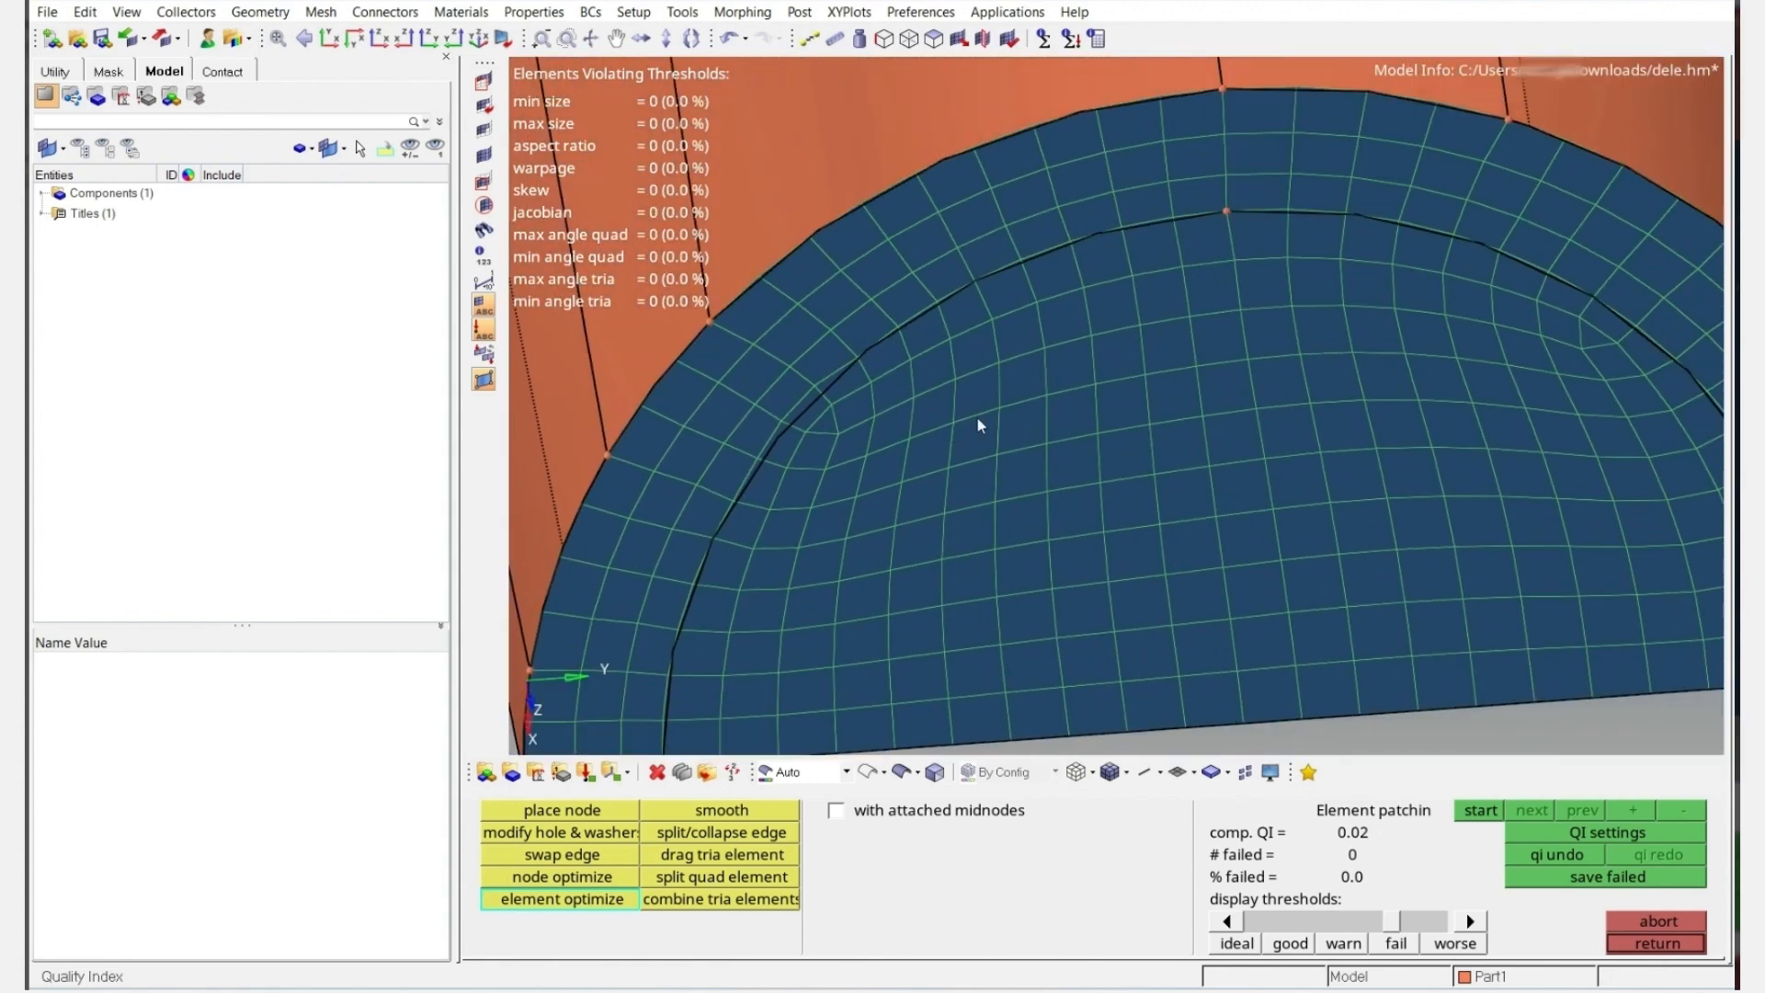
pyautogui.keyDown('ctrl'); pyautogui.moveTo(1489, 315); pyautogui.dragTo(1382, 345, button='right'); pyautogui.keyUp('ctrl')
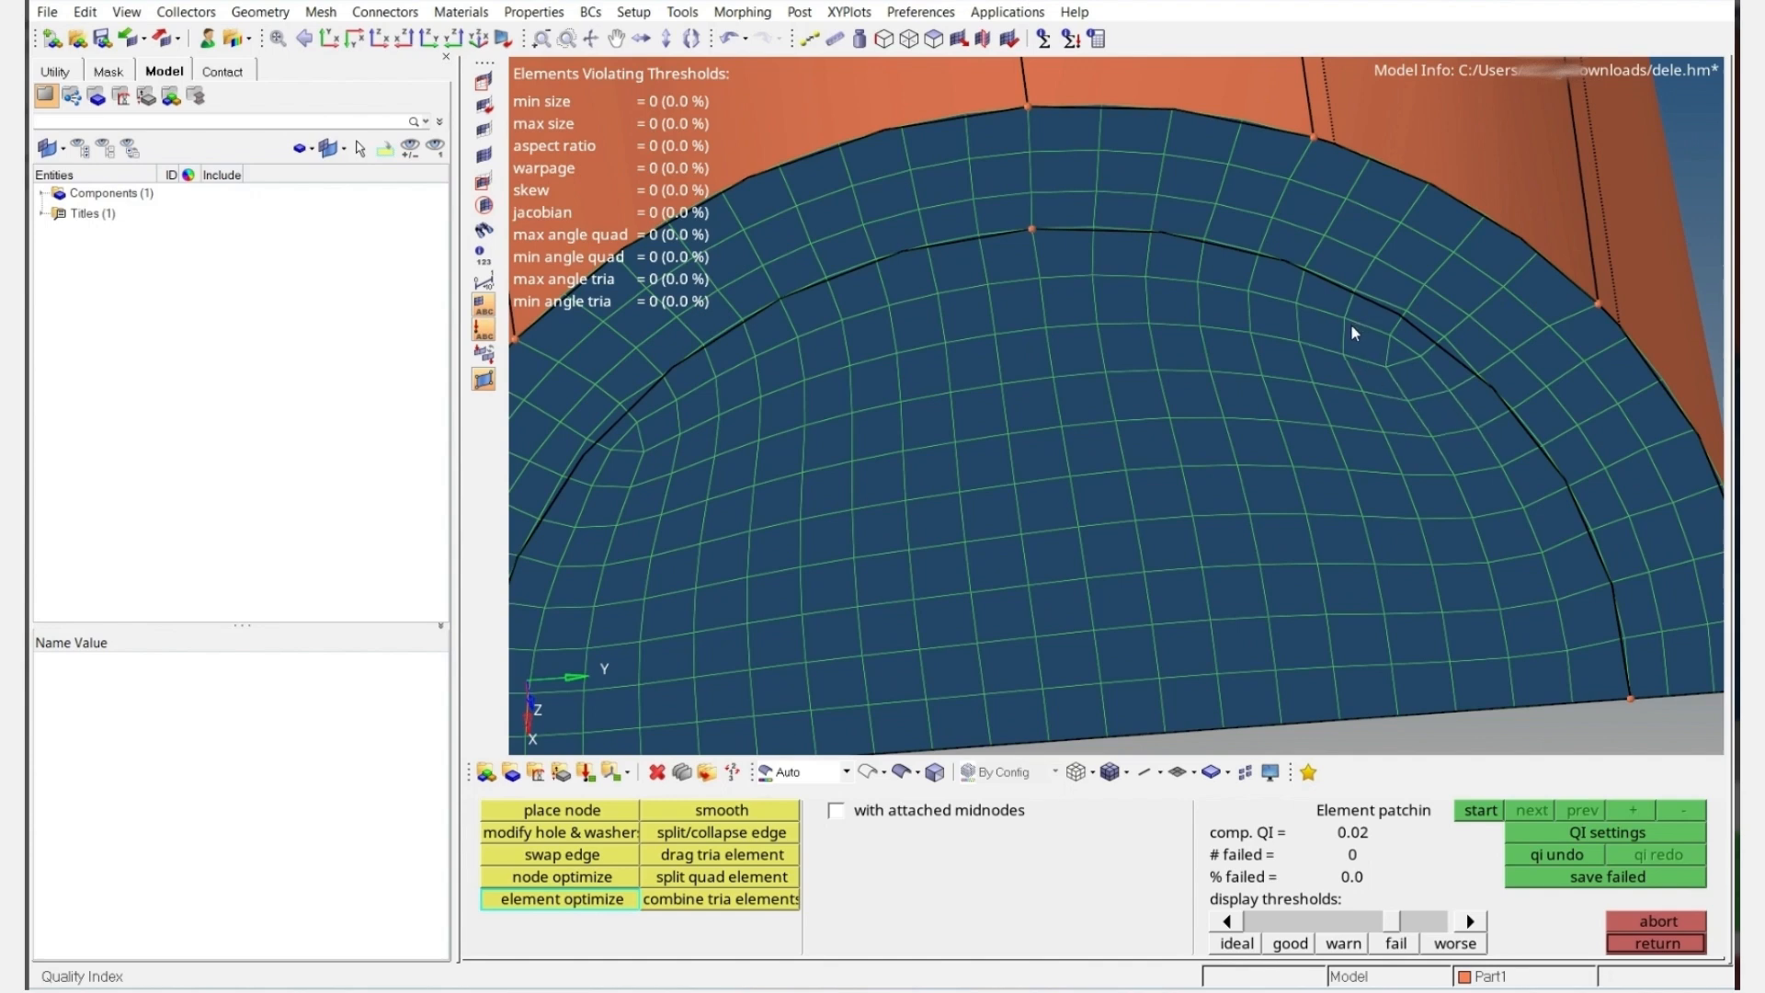
pyautogui.press('Escape')
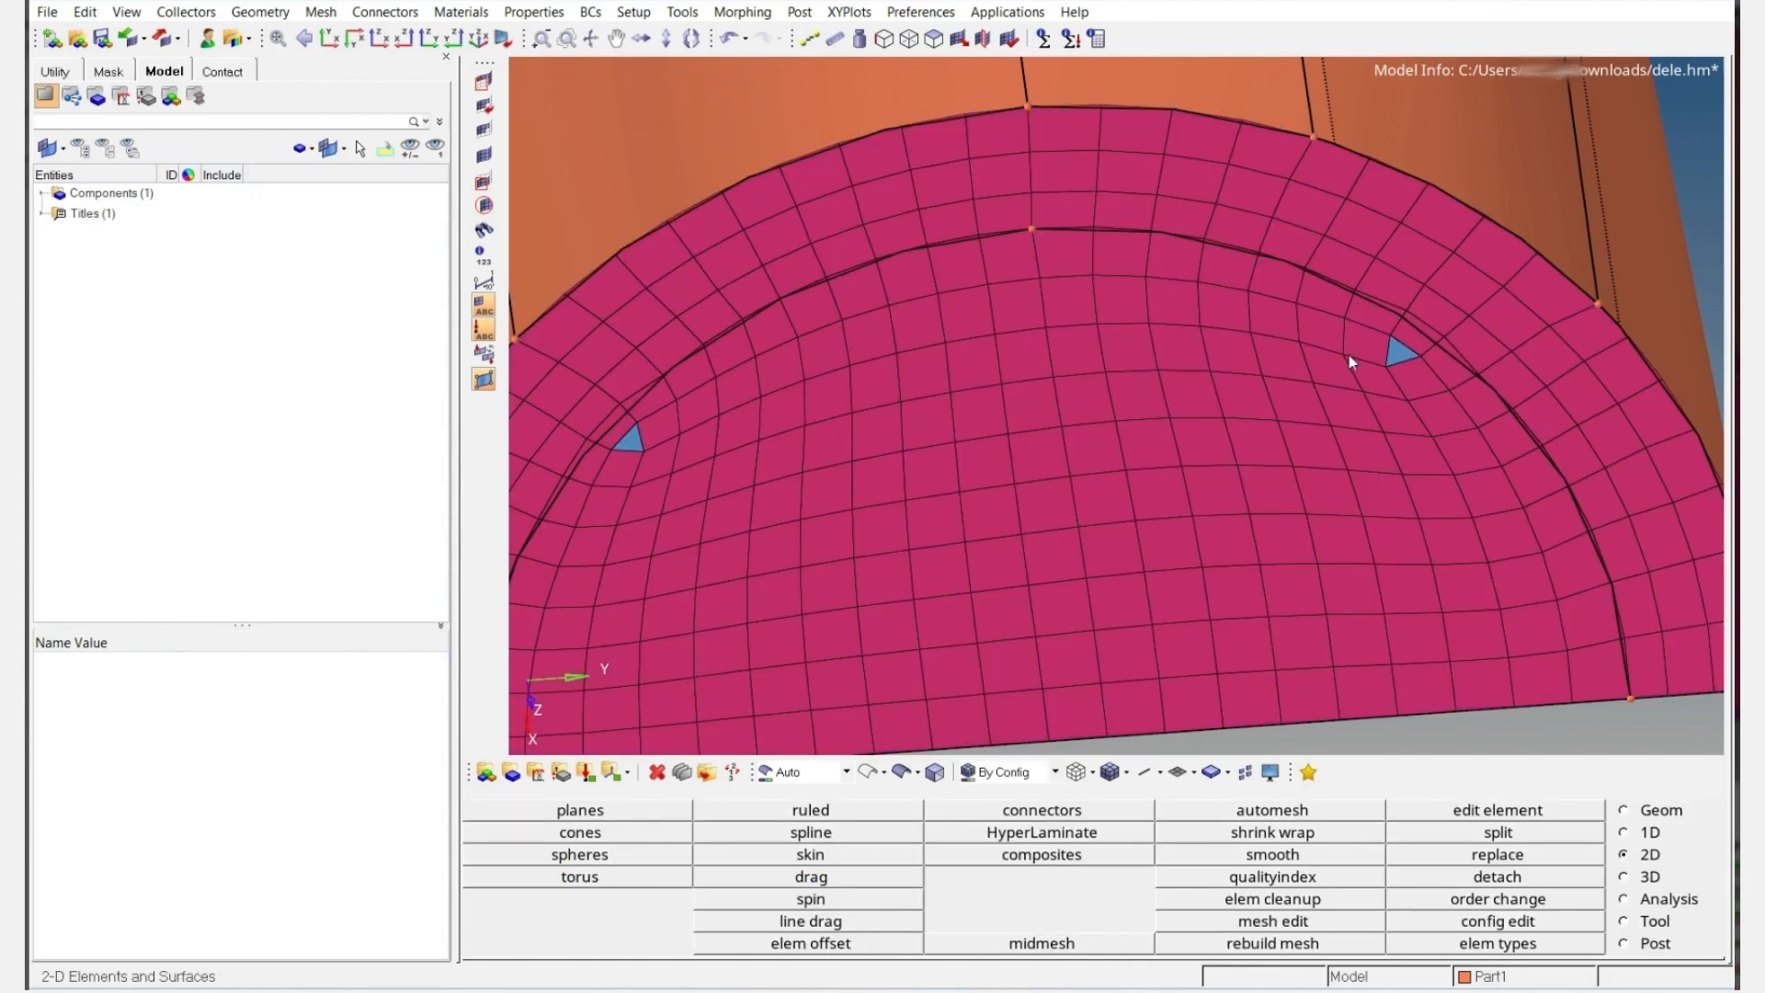
# Check the 2-d elements' jacobian against 0.800 and inspect the end-face mesh
pyautogui.press('F10')
pyautogui.click(988, 871)
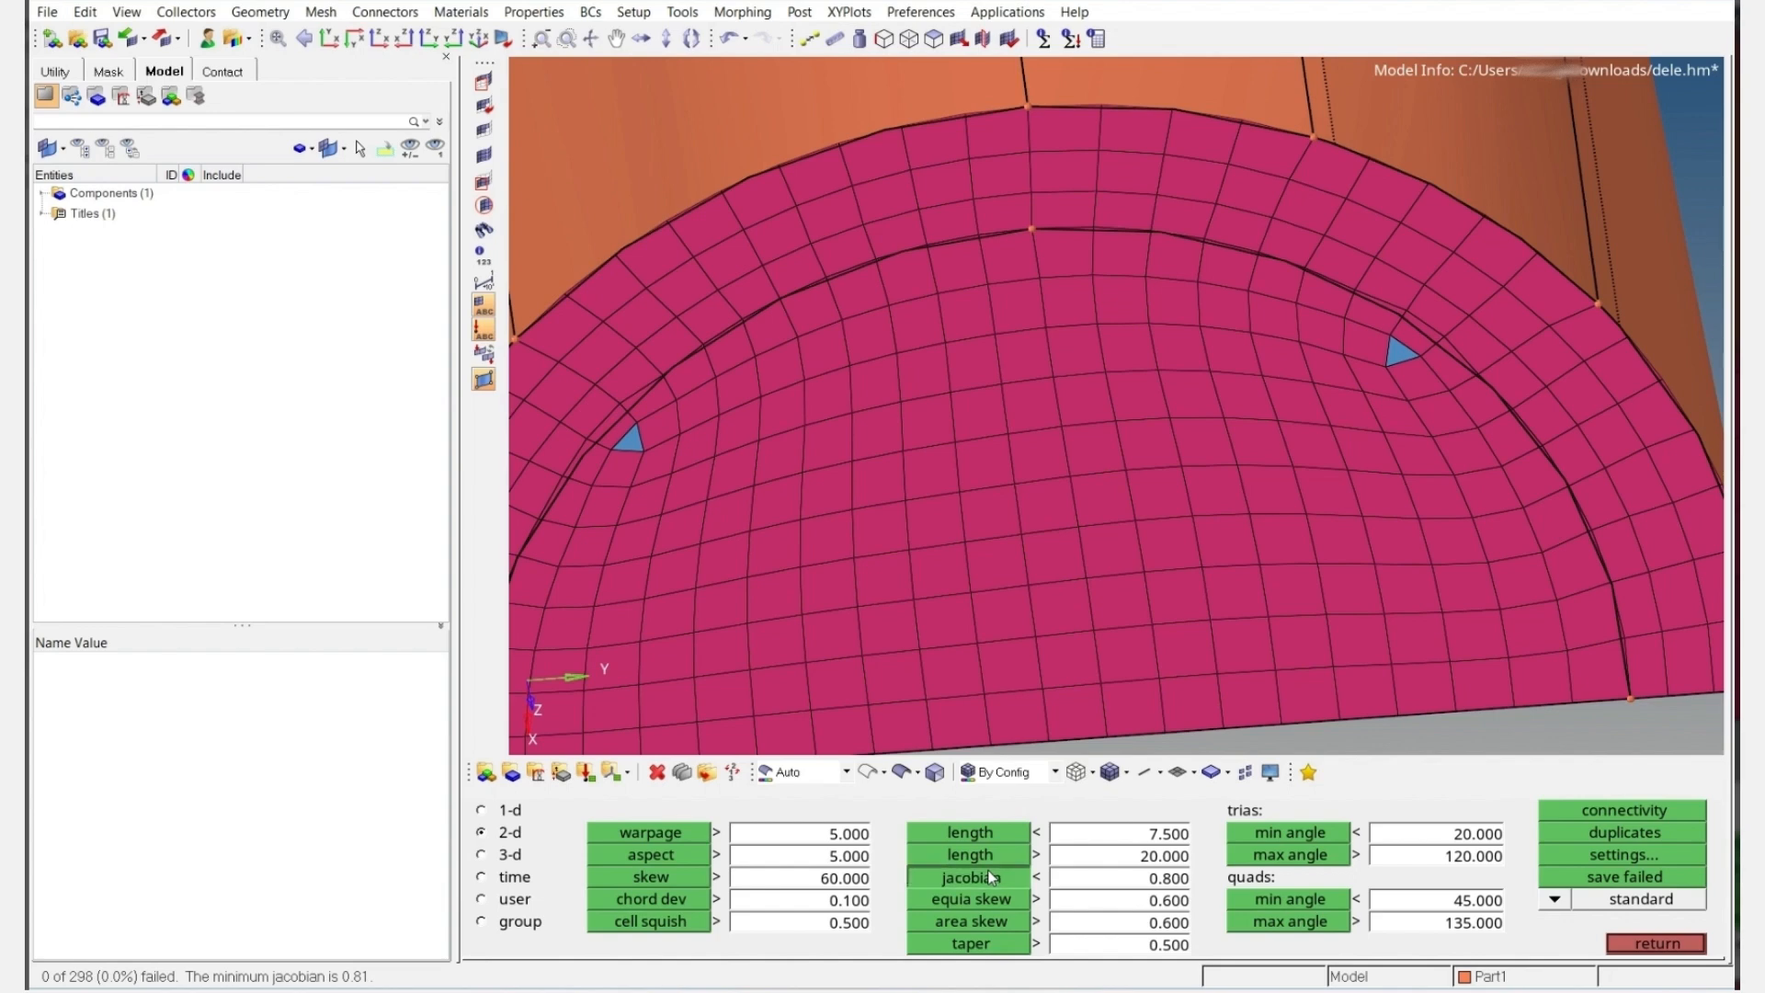
pyautogui.keyDown('ctrl'); pyautogui.moveTo(949, 594); pyautogui.dragTo(1144, 372, button='right'); pyautogui.keyUp('ctrl')
pyautogui.keyDown('ctrl'); pyautogui.scroll(-4, 1144, 372); pyautogui.keyUp('ctrl')
pyautogui.moveTo(1144, 371)
pyautogui.keyDown('ctrl'); pyautogui.mouseDown()
pyautogui.moveTo(1243, 329)
pyautogui.moveTo(1162, 366)
pyautogui.mouseUp(); pyautogui.keyUp('ctrl')
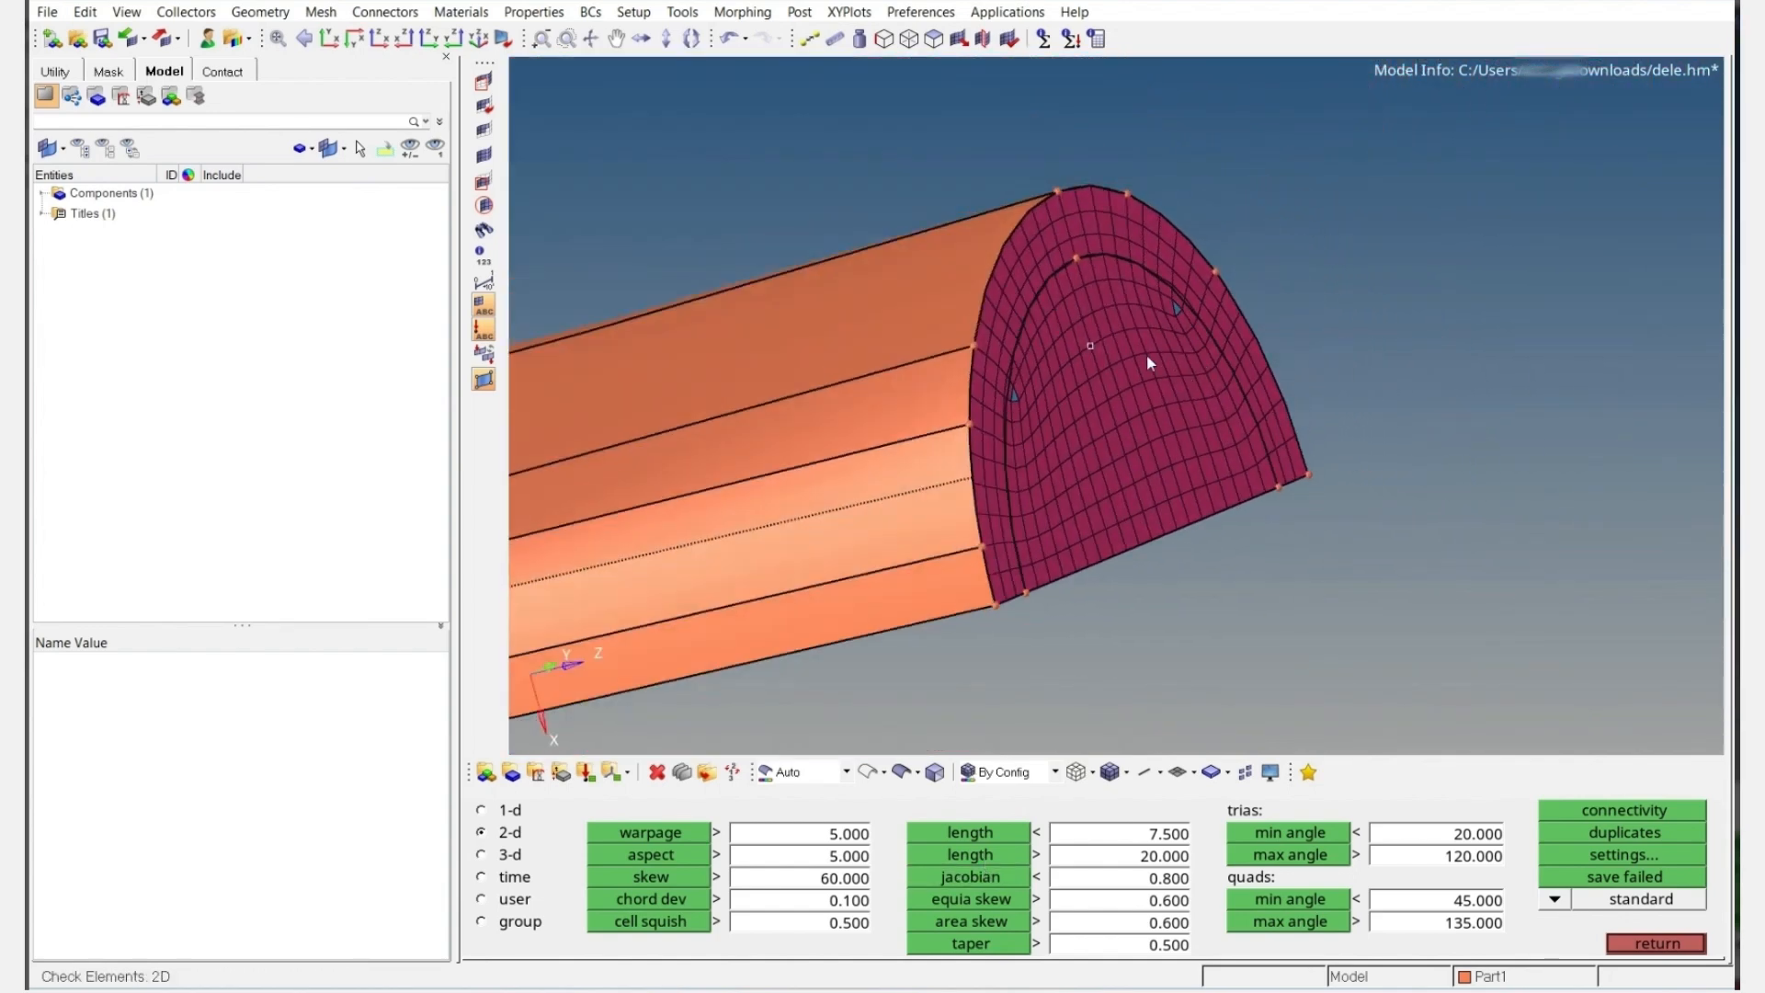
pyautogui.keyDown('ctrl'); pyautogui.scroll(-8, 1162, 343); pyautogui.keyUp('ctrl')
pyautogui.keyDown('ctrl'); pyautogui.scroll(7, 1160, 342); pyautogui.keyUp('ctrl')
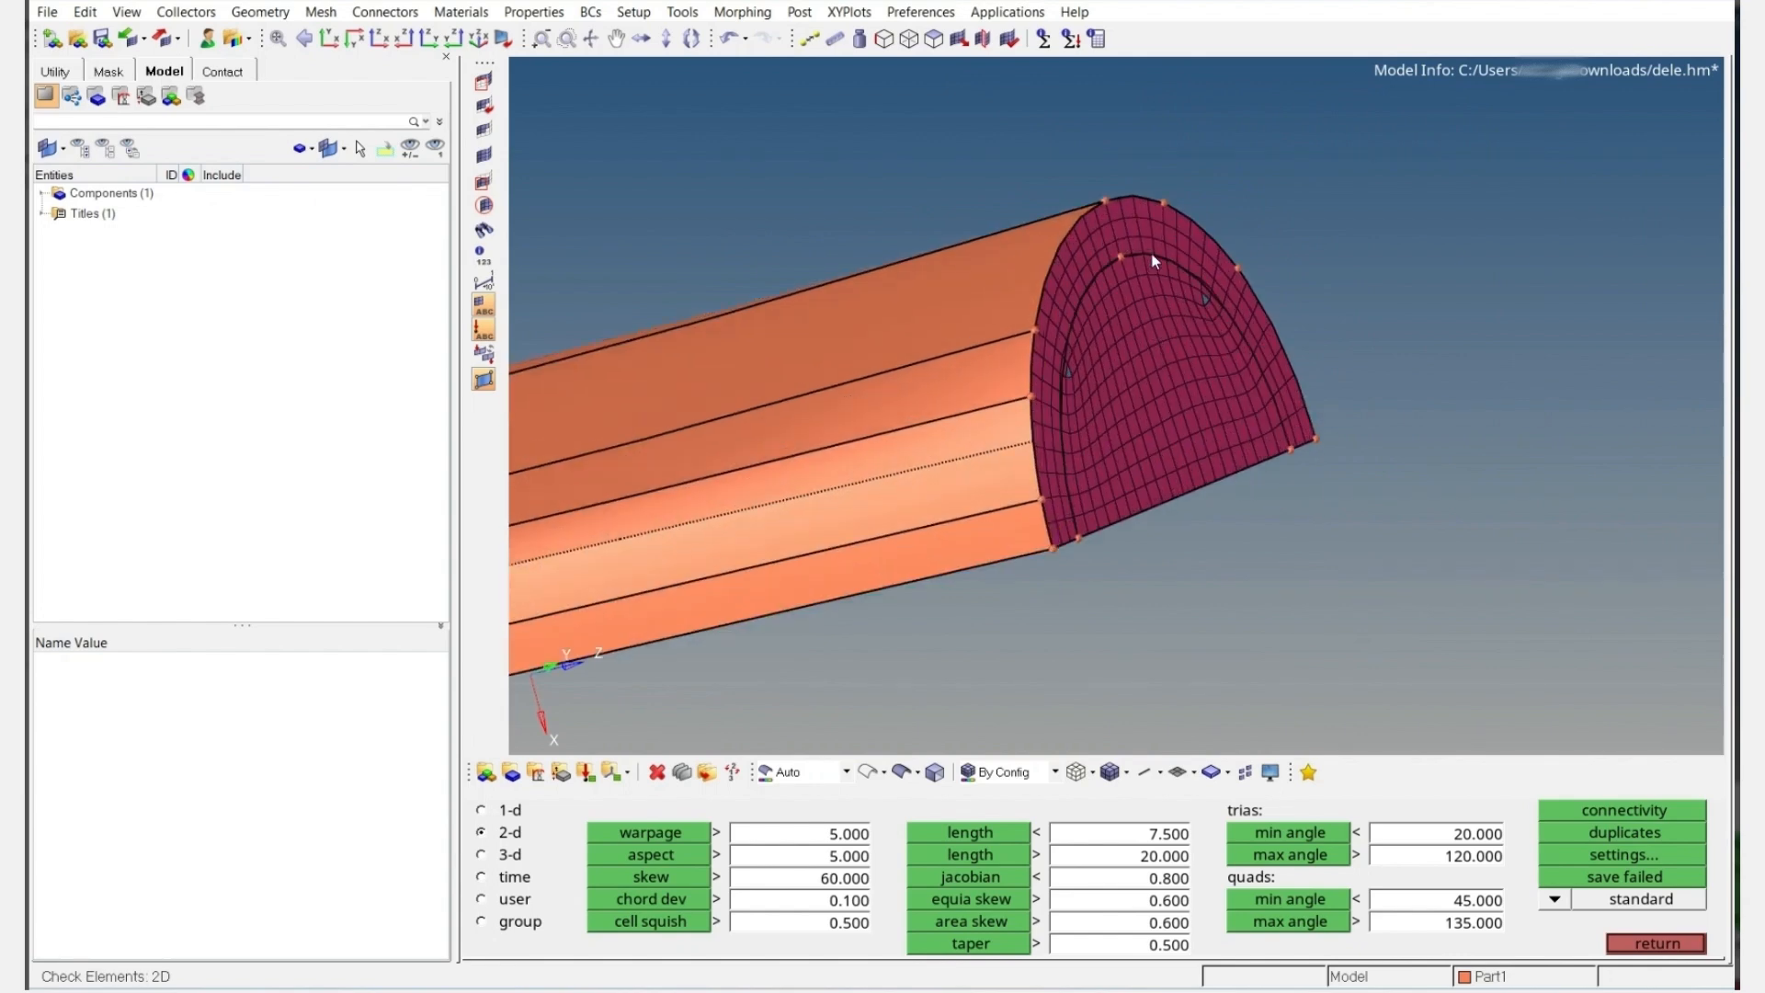
pyautogui.keyDown('ctrl'); pyautogui.scroll(5, 1153, 297); pyautogui.keyUp('ctrl')
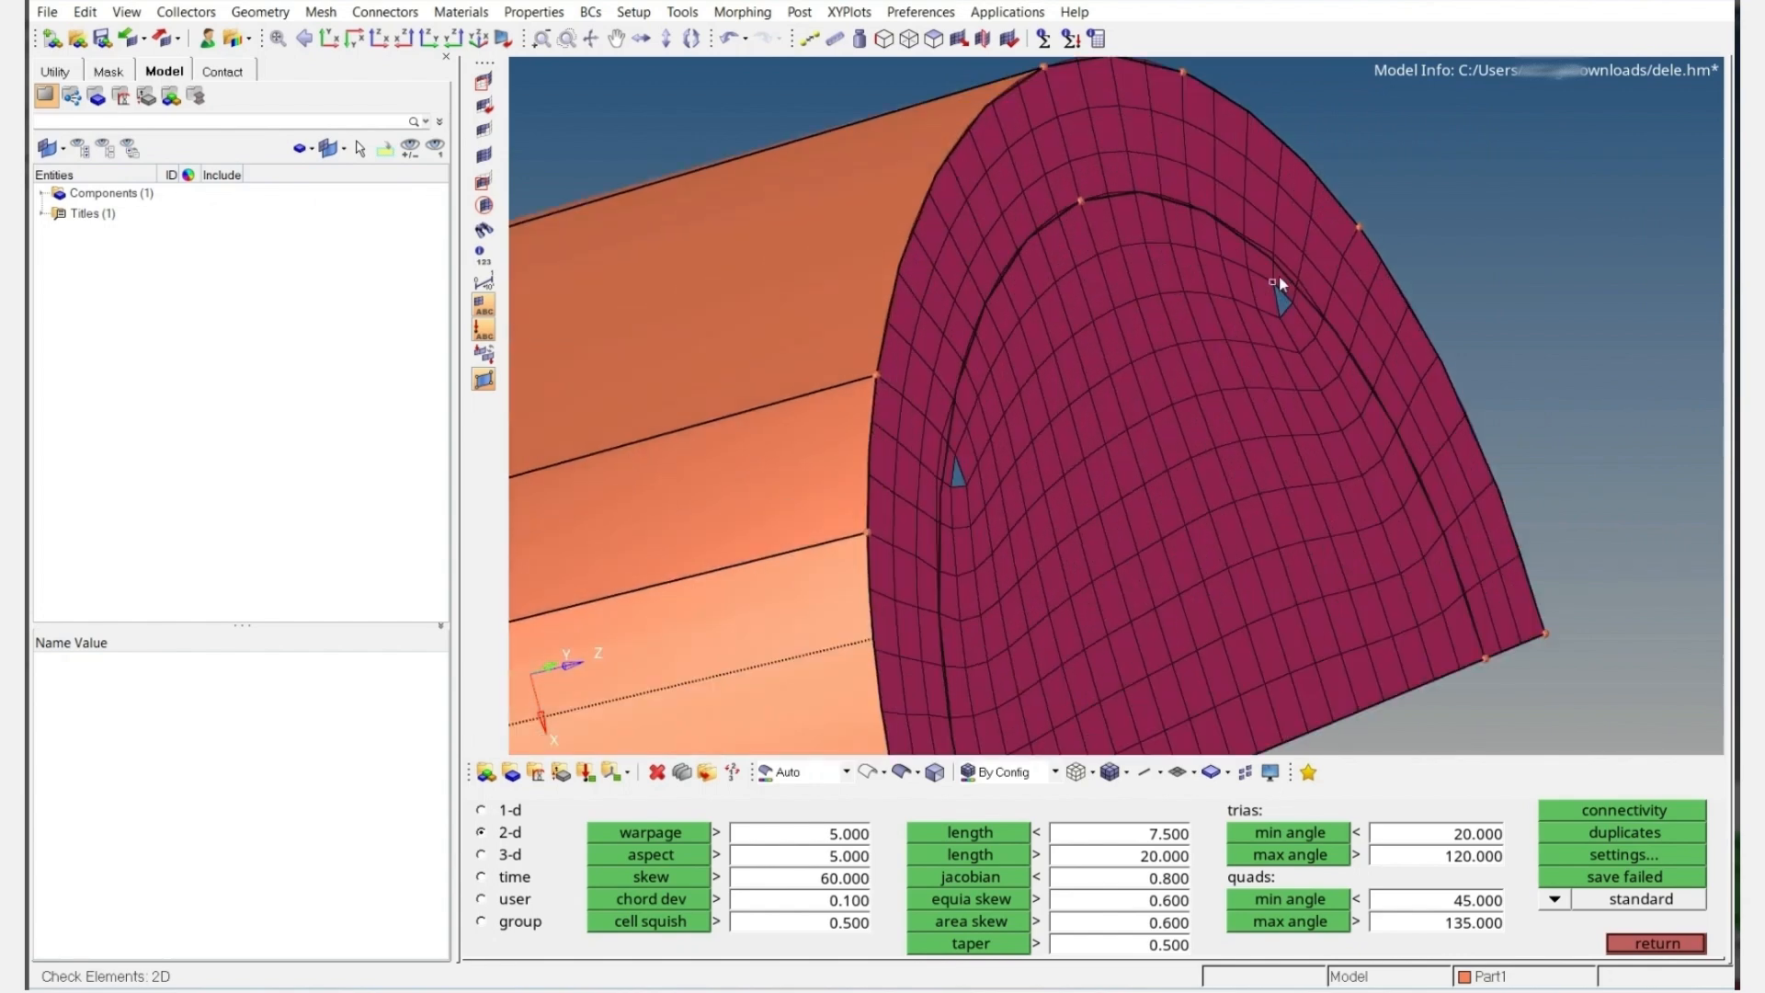
# Undo the element optimizations on the end-face mesh
pyautogui.keyDown('ctrl'); pyautogui.moveTo(1277, 274); pyautogui.dragTo(1185, 299); pyautogui.keyUp('ctrl')
pyautogui.hotkey('ctrl', 'z')
pyautogui.hotkey('ctrl', 'z')
pyautogui.hotkey('ctrl', 'z')
pyautogui.hotkey('ctrl', 'z')
pyautogui.hotkey('ctrl', 'z')
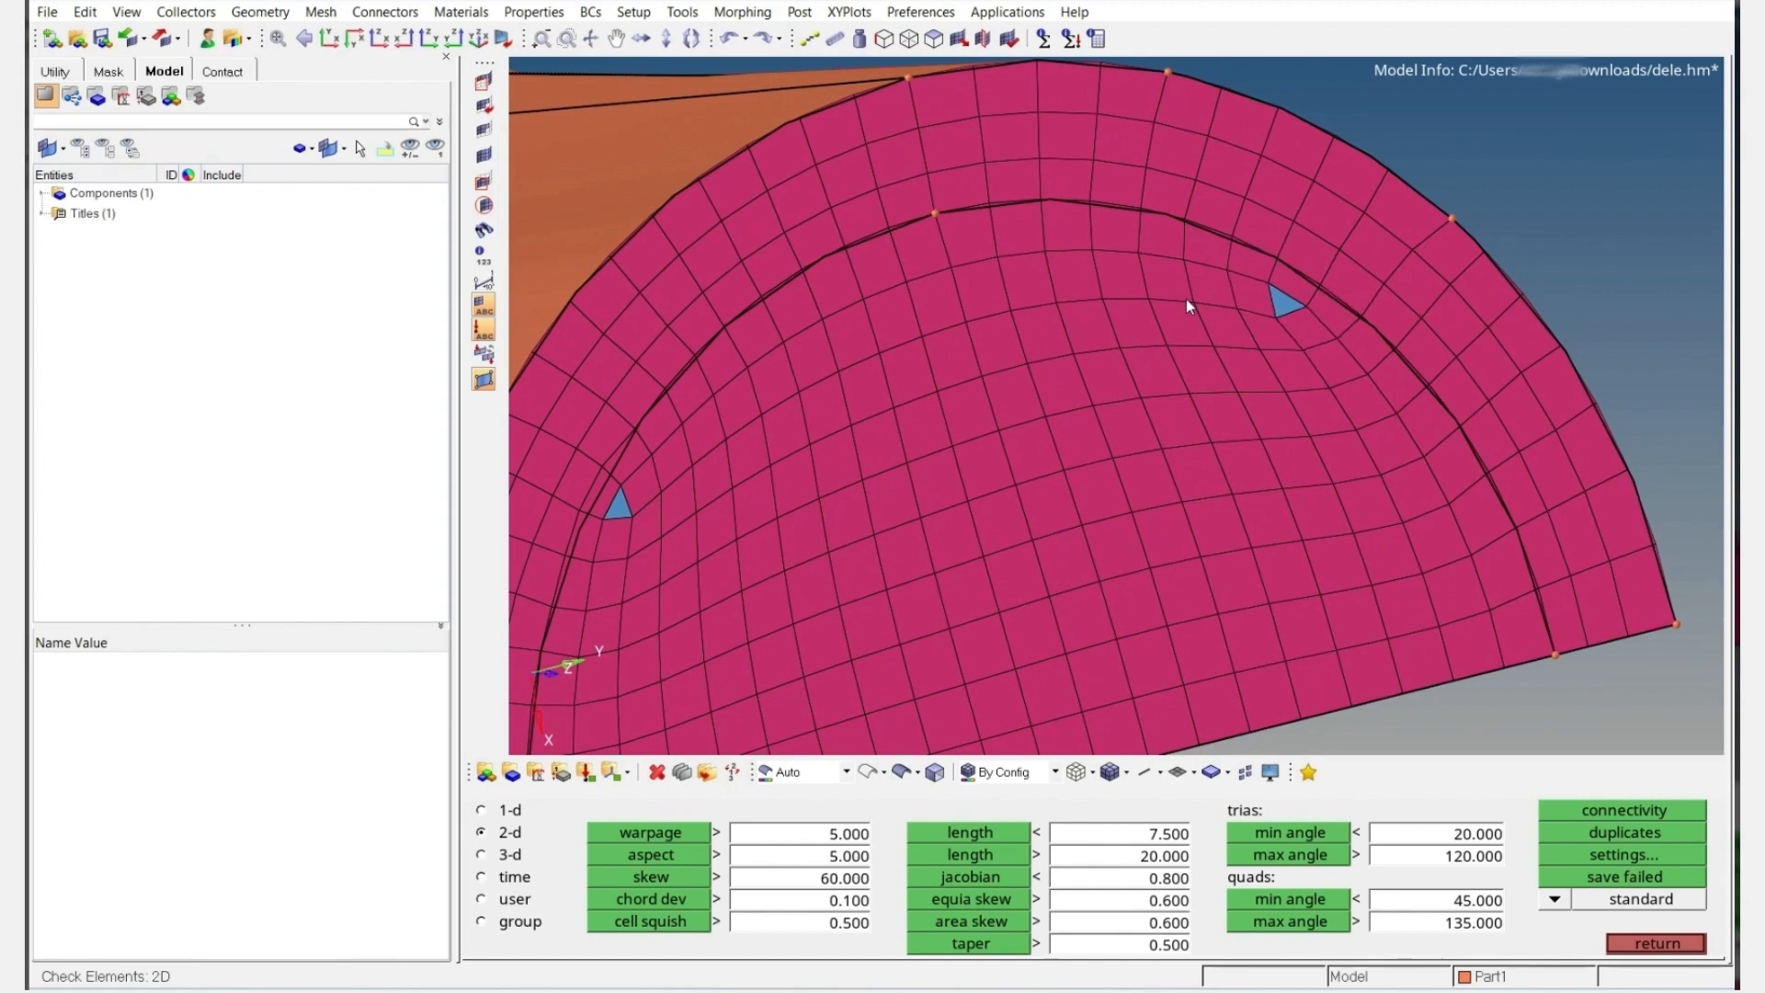
pyautogui.keyDown('ctrl'); pyautogui.moveTo(938, 418); pyautogui.dragTo(875, 338, button='right'); pyautogui.keyUp('ctrl')
pyautogui.keyDown('ctrl'); pyautogui.scroll(-3, 876, 338); pyautogui.keyUp('ctrl')
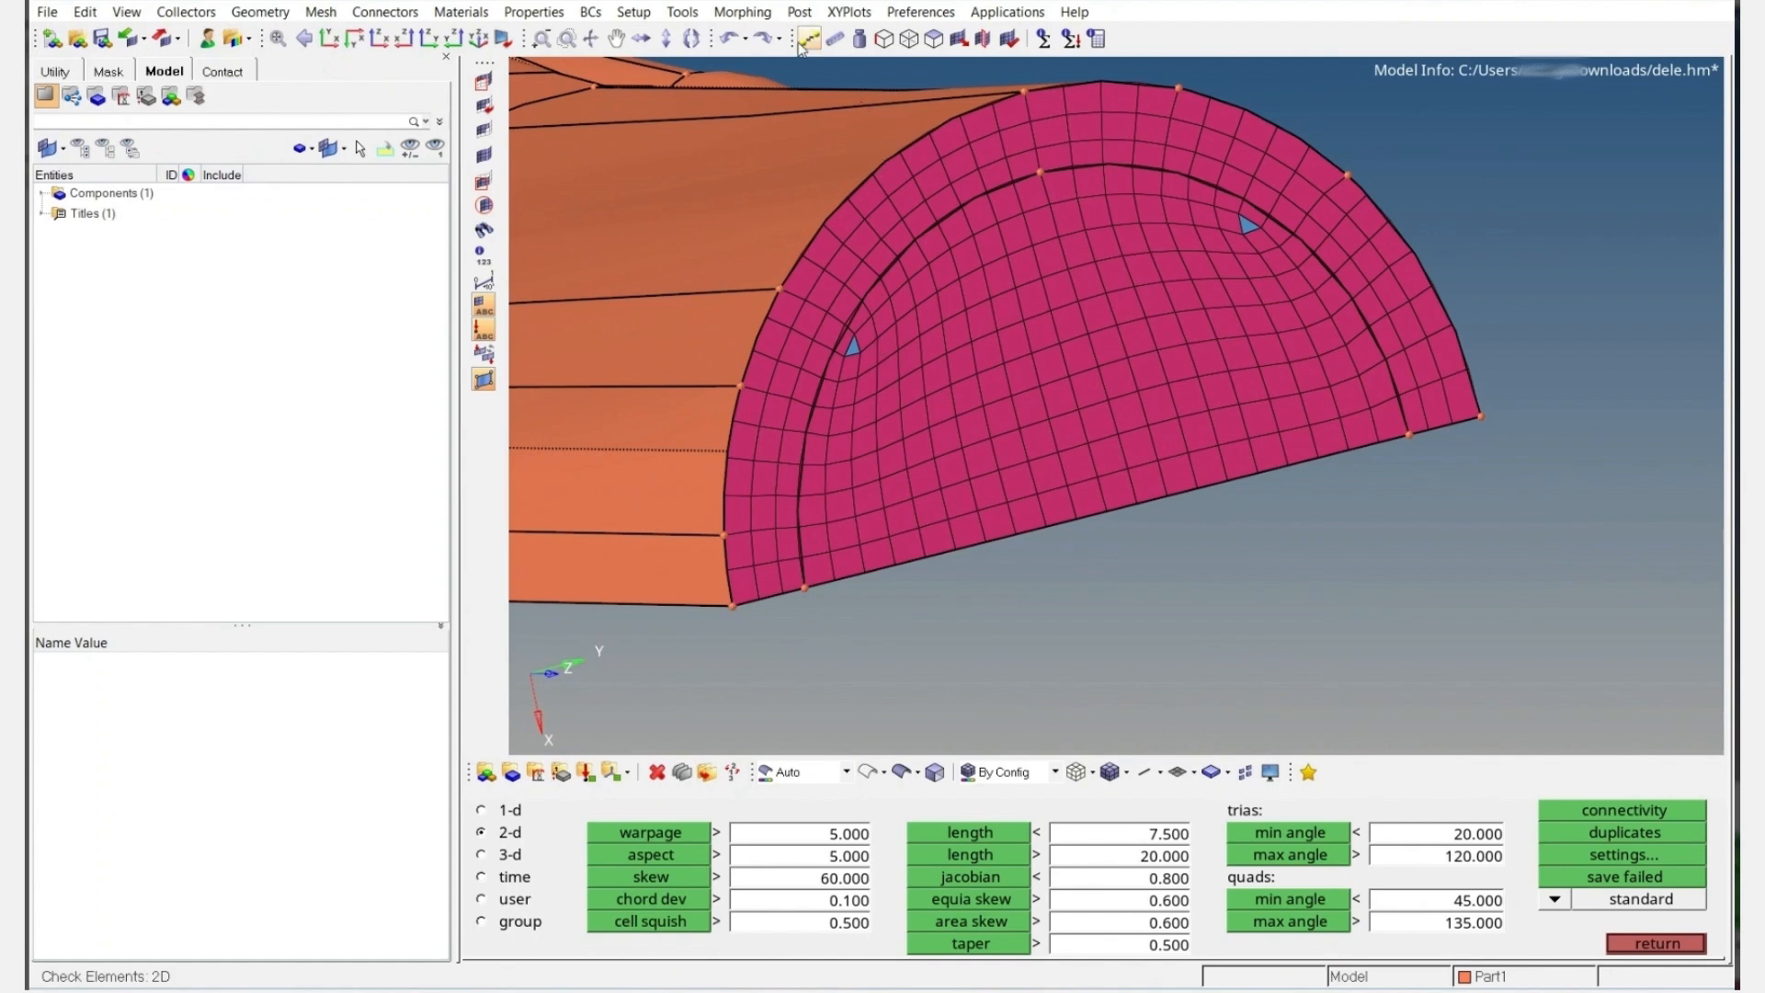
pyautogui.click(745, 39)
pyautogui.click(764, 43)
pyautogui.keyDown('ctrl'); pyautogui.scroll(2, 885, 312); pyautogui.keyUp('ctrl')
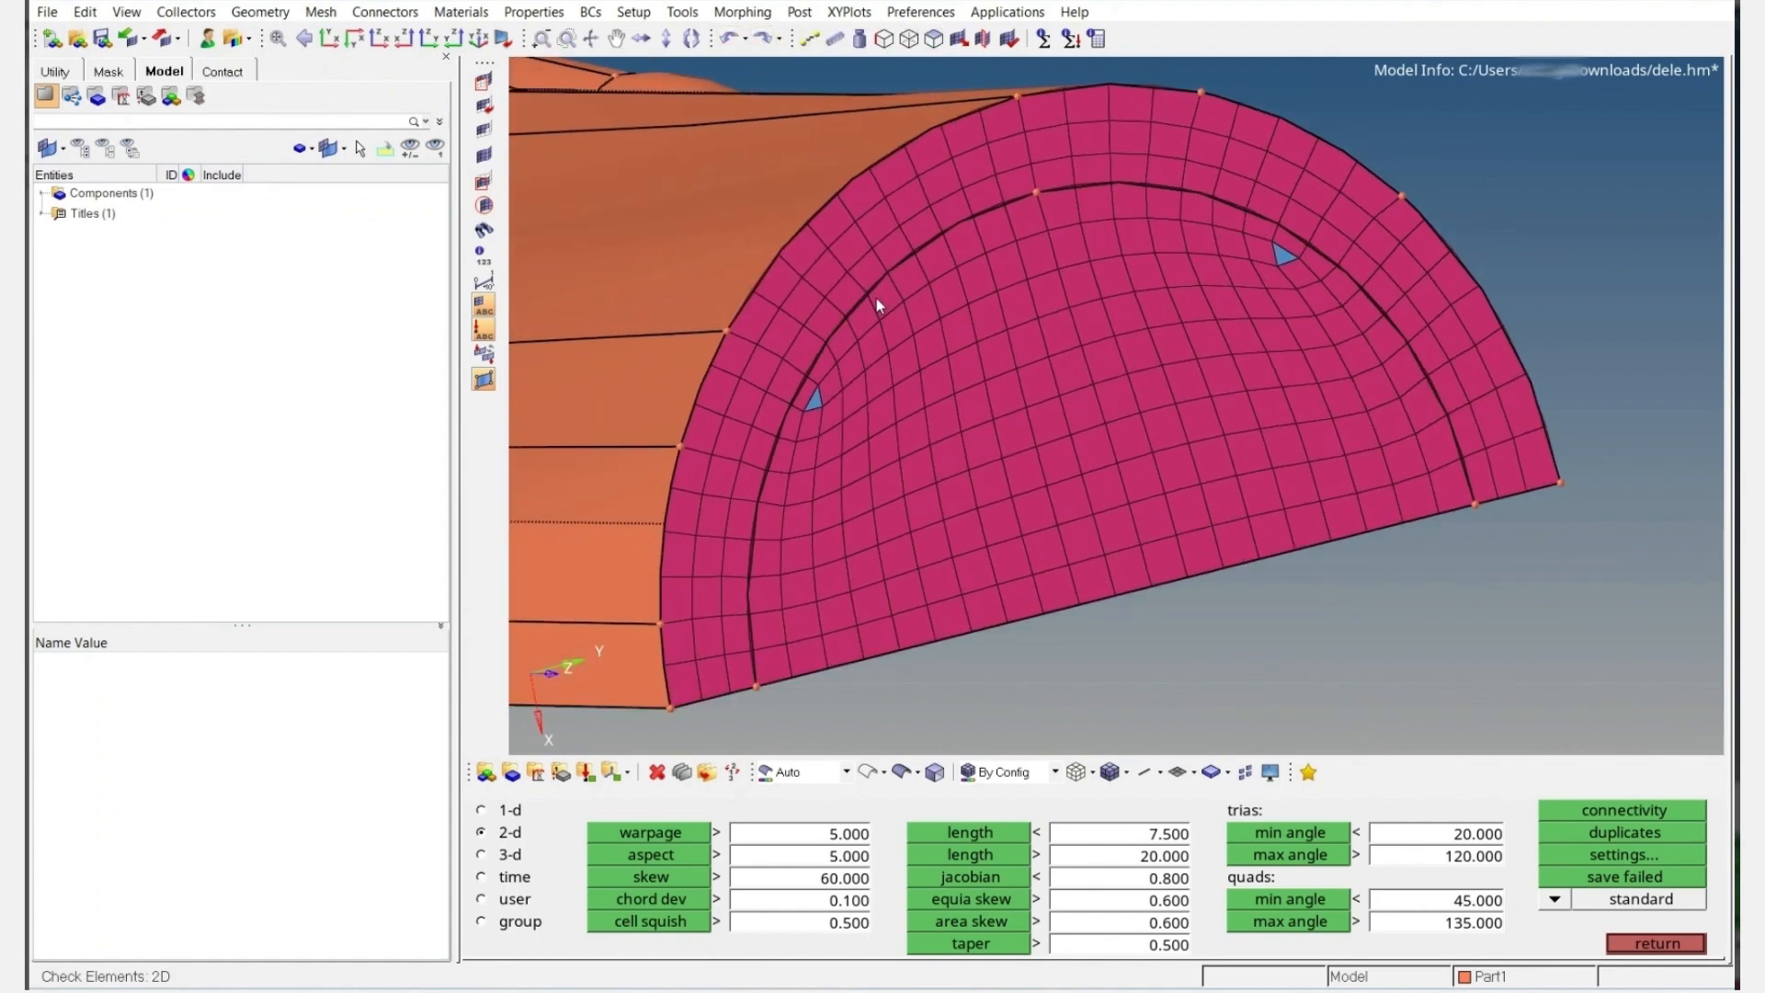
# Recheck the unoptimized mesh's jacobian against 0.800 and examine the failed quads beside the left tria
pyautogui.click(973, 878)
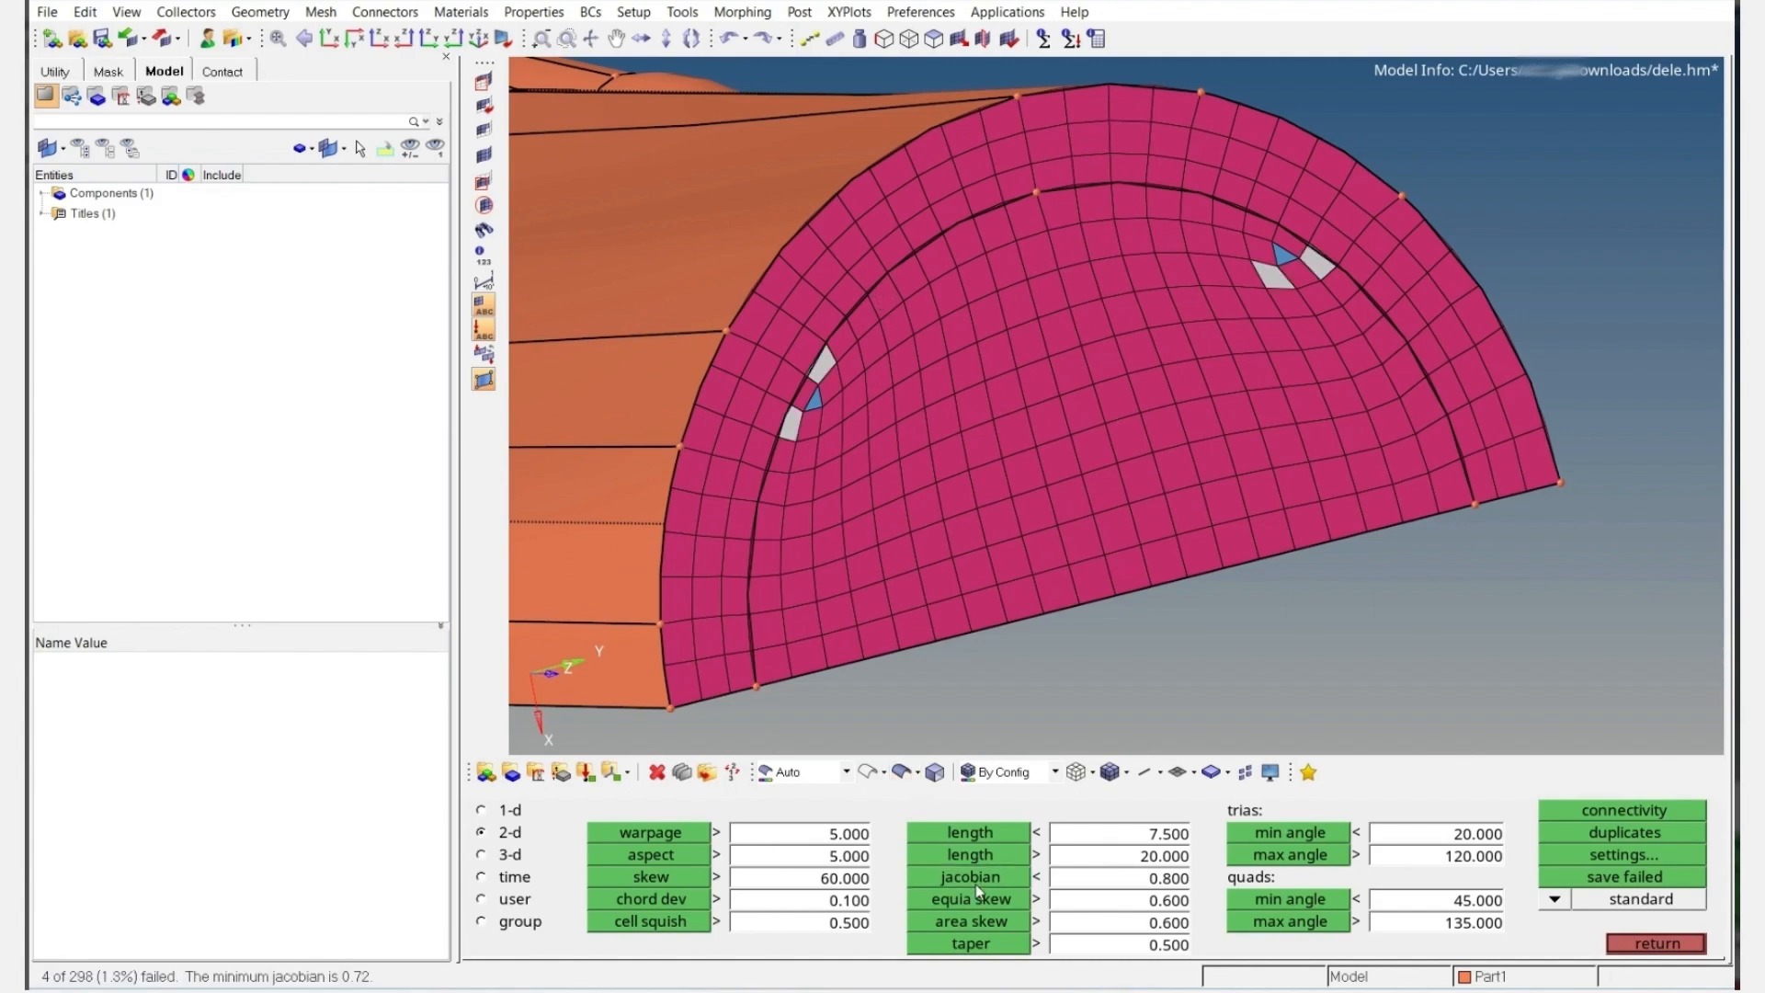
pyautogui.keyDown('ctrl'); pyautogui.scroll(5, 823, 386); pyautogui.keyUp('ctrl')
pyautogui.keyDown('ctrl'); pyautogui.moveTo(827, 421); pyautogui.dragTo(847, 465); pyautogui.keyUp('ctrl')
pyautogui.keyDown('ctrl'); pyautogui.scroll(3, 871, 379); pyautogui.keyUp('ctrl')
pyautogui.keyDown('ctrl'); pyautogui.moveTo(872, 379); pyautogui.dragTo(1062, 336, button='right'); pyautogui.keyUp('ctrl')
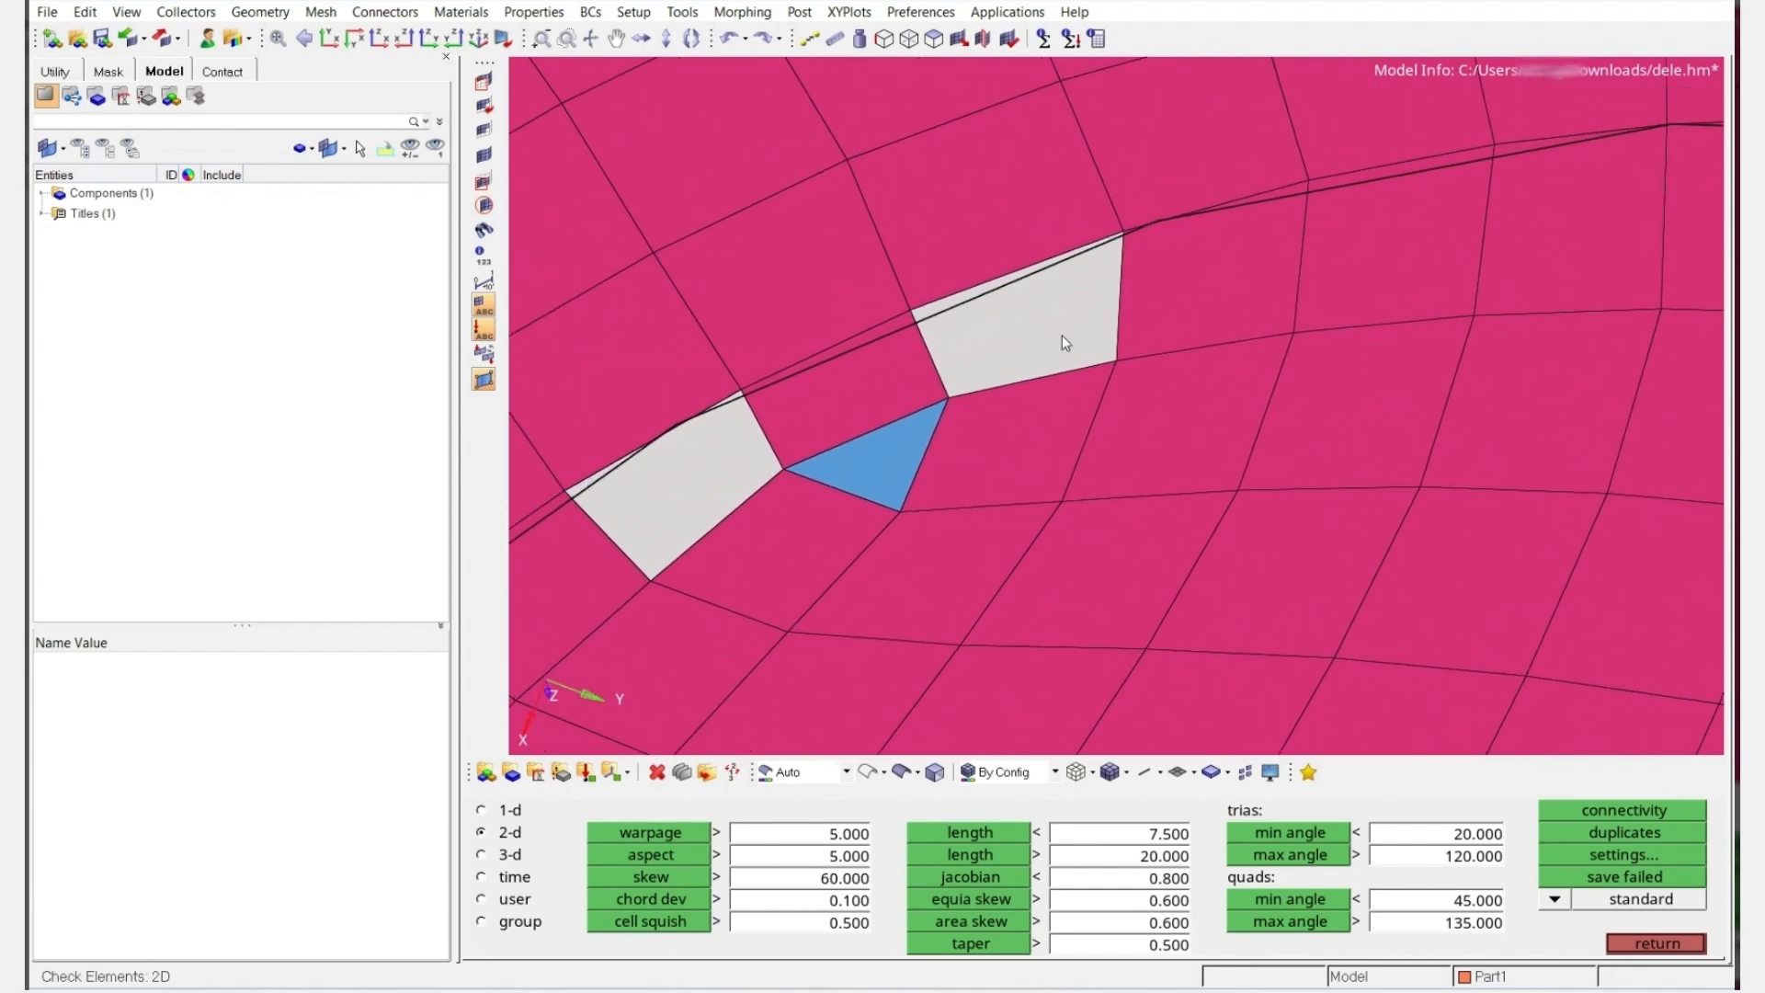
pyautogui.keyDown('ctrl'); pyautogui.scroll(-4, 1061, 335); pyautogui.keyUp('ctrl')
pyautogui.press('Escape')
# Step back through the recent mesh edits with undo and return to the area around the left tria
pyautogui.click(743, 39)
pyautogui.click(744, 39)
pyautogui.click(745, 39)
pyautogui.click(768, 55)
pyautogui.keyDown('ctrl'); pyautogui.scroll(-4, 917, 370); pyautogui.keyUp('ctrl')
pyautogui.moveTo(917, 370)
pyautogui.keyDown('ctrl'); pyautogui.mouseDown()
pyautogui.moveTo(1083, 382)
pyautogui.moveTo(949, 362)
pyautogui.mouseUp(); pyautogui.keyUp('ctrl')
pyautogui.keyDown('ctrl'); pyautogui.scroll(5, 950, 362); pyautogui.keyUp('ctrl')
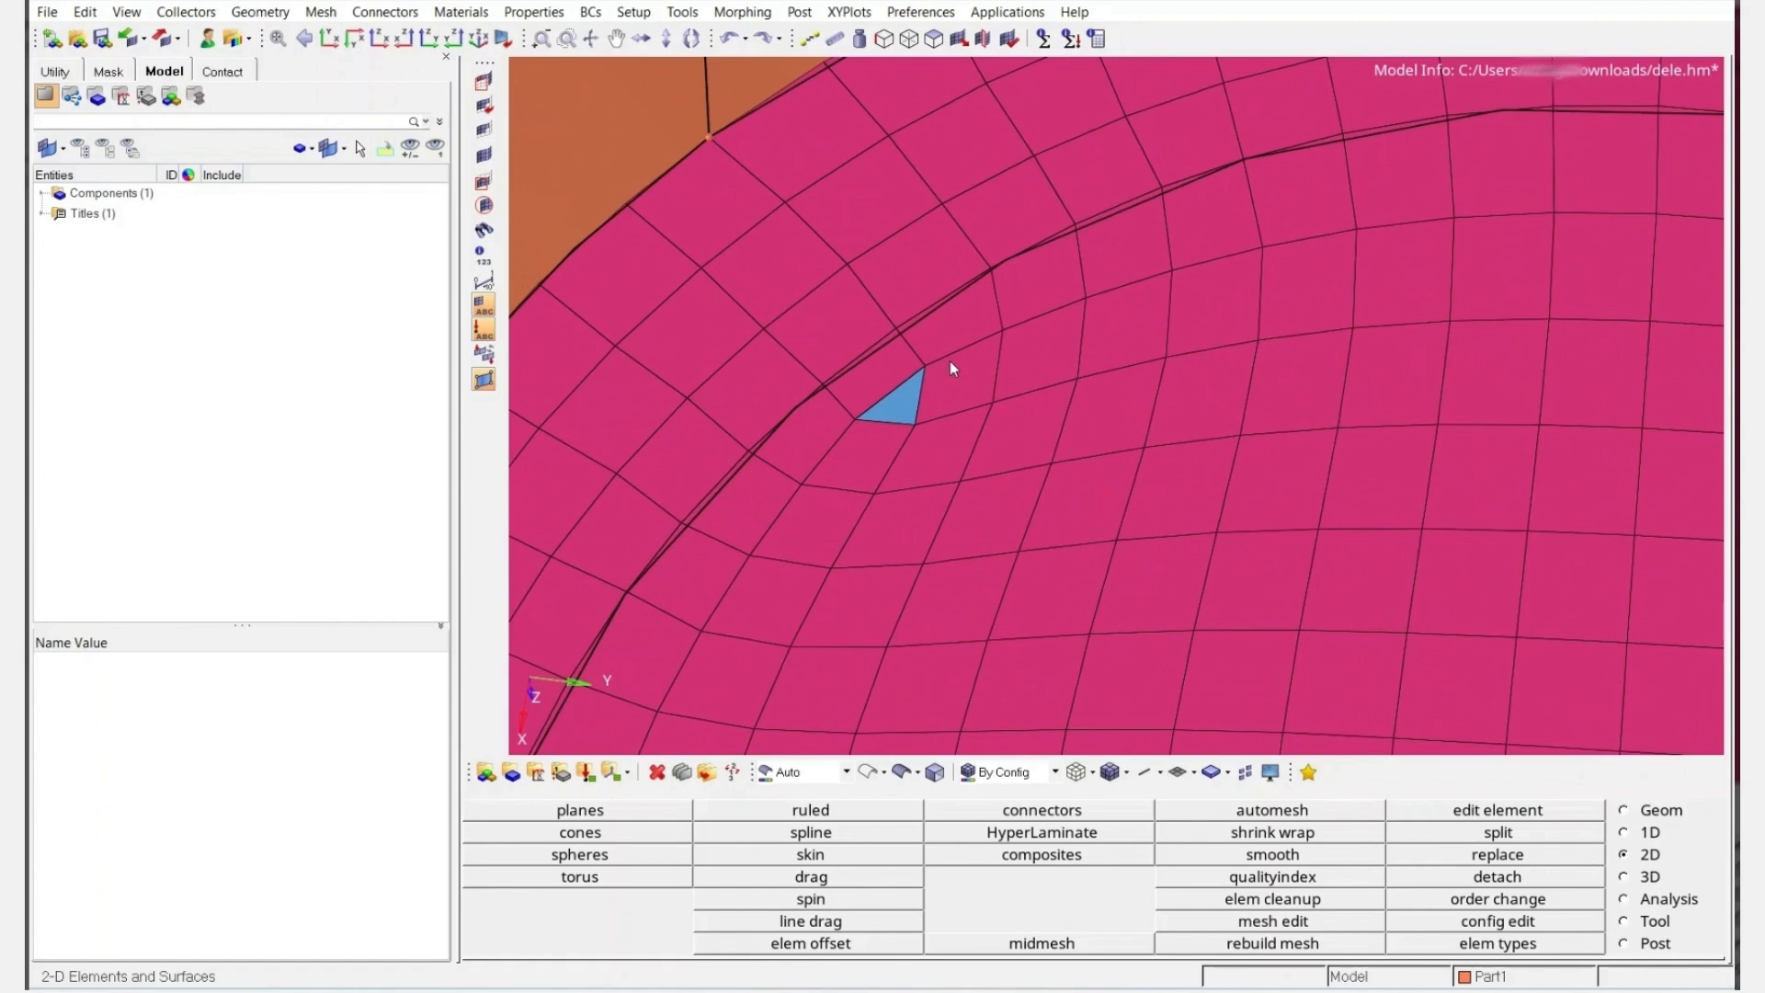
# Try remeshing a patch of elements around the left tria with the mixed mesh type at size 2.000
pyautogui.press('F12')
pyautogui.click(960, 335)
pyautogui.click(1030, 308)
pyautogui.click(908, 372)
pyautogui.click(938, 464)
pyautogui.click(996, 459)
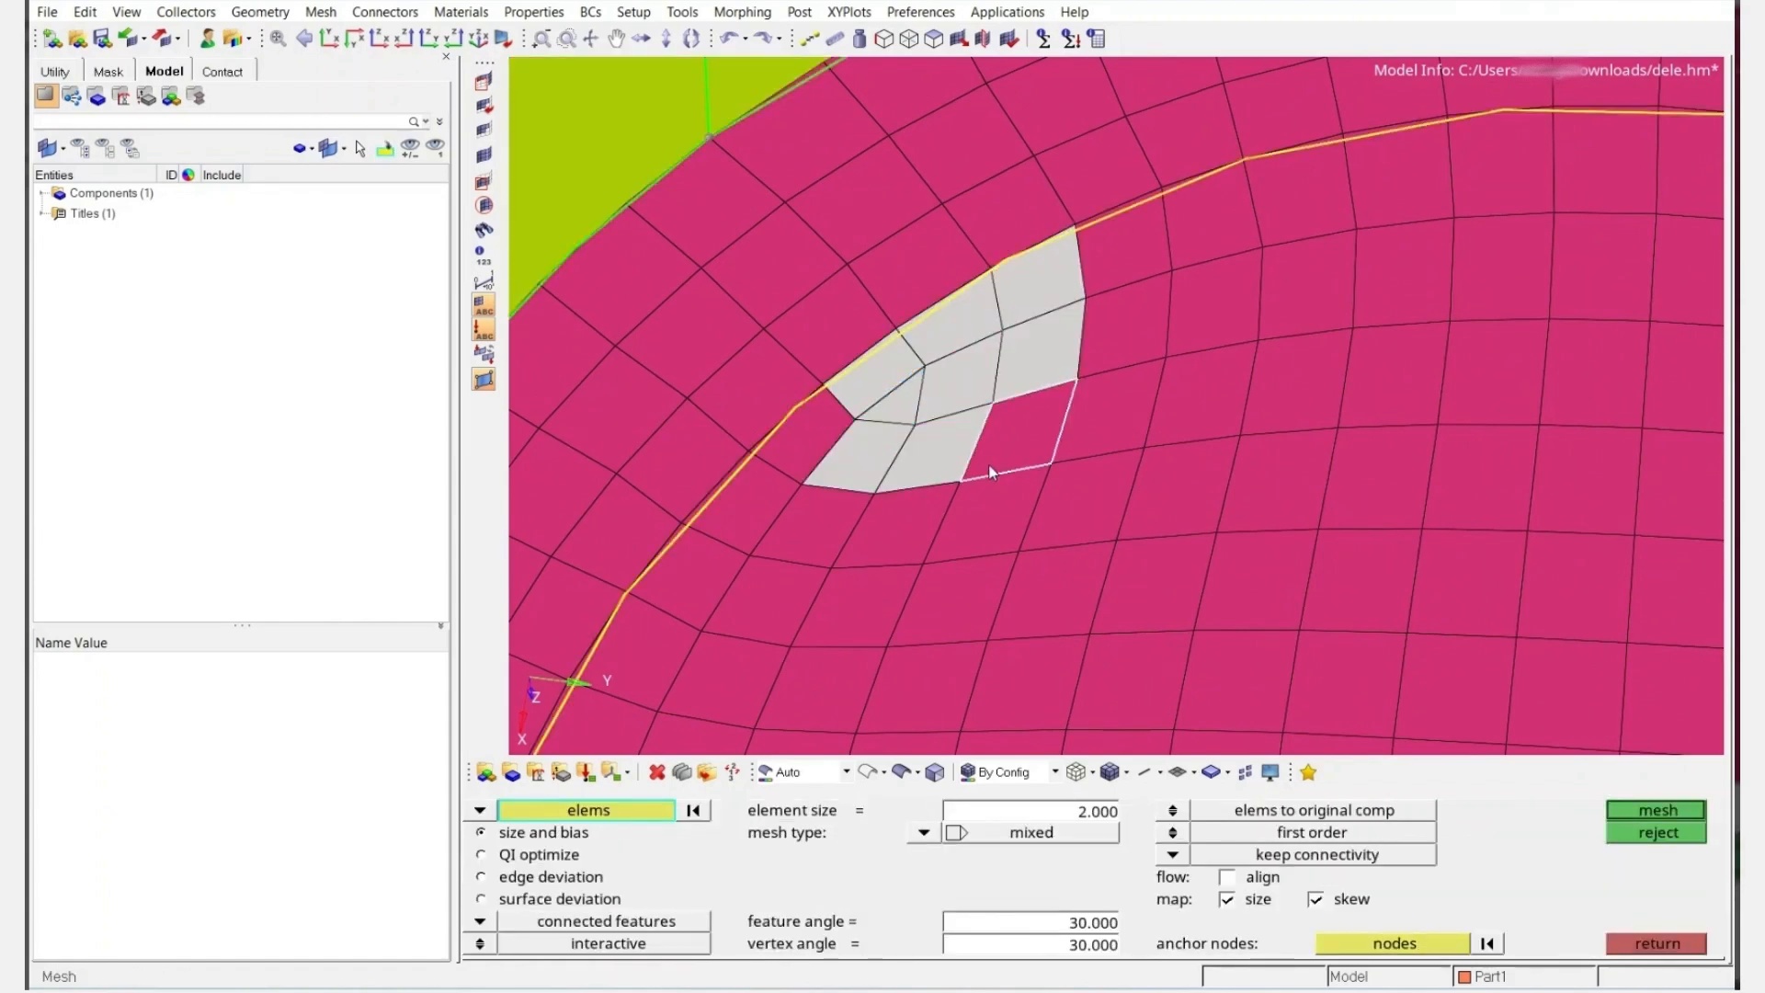
pyautogui.click(793, 439)
pyautogui.click(735, 507)
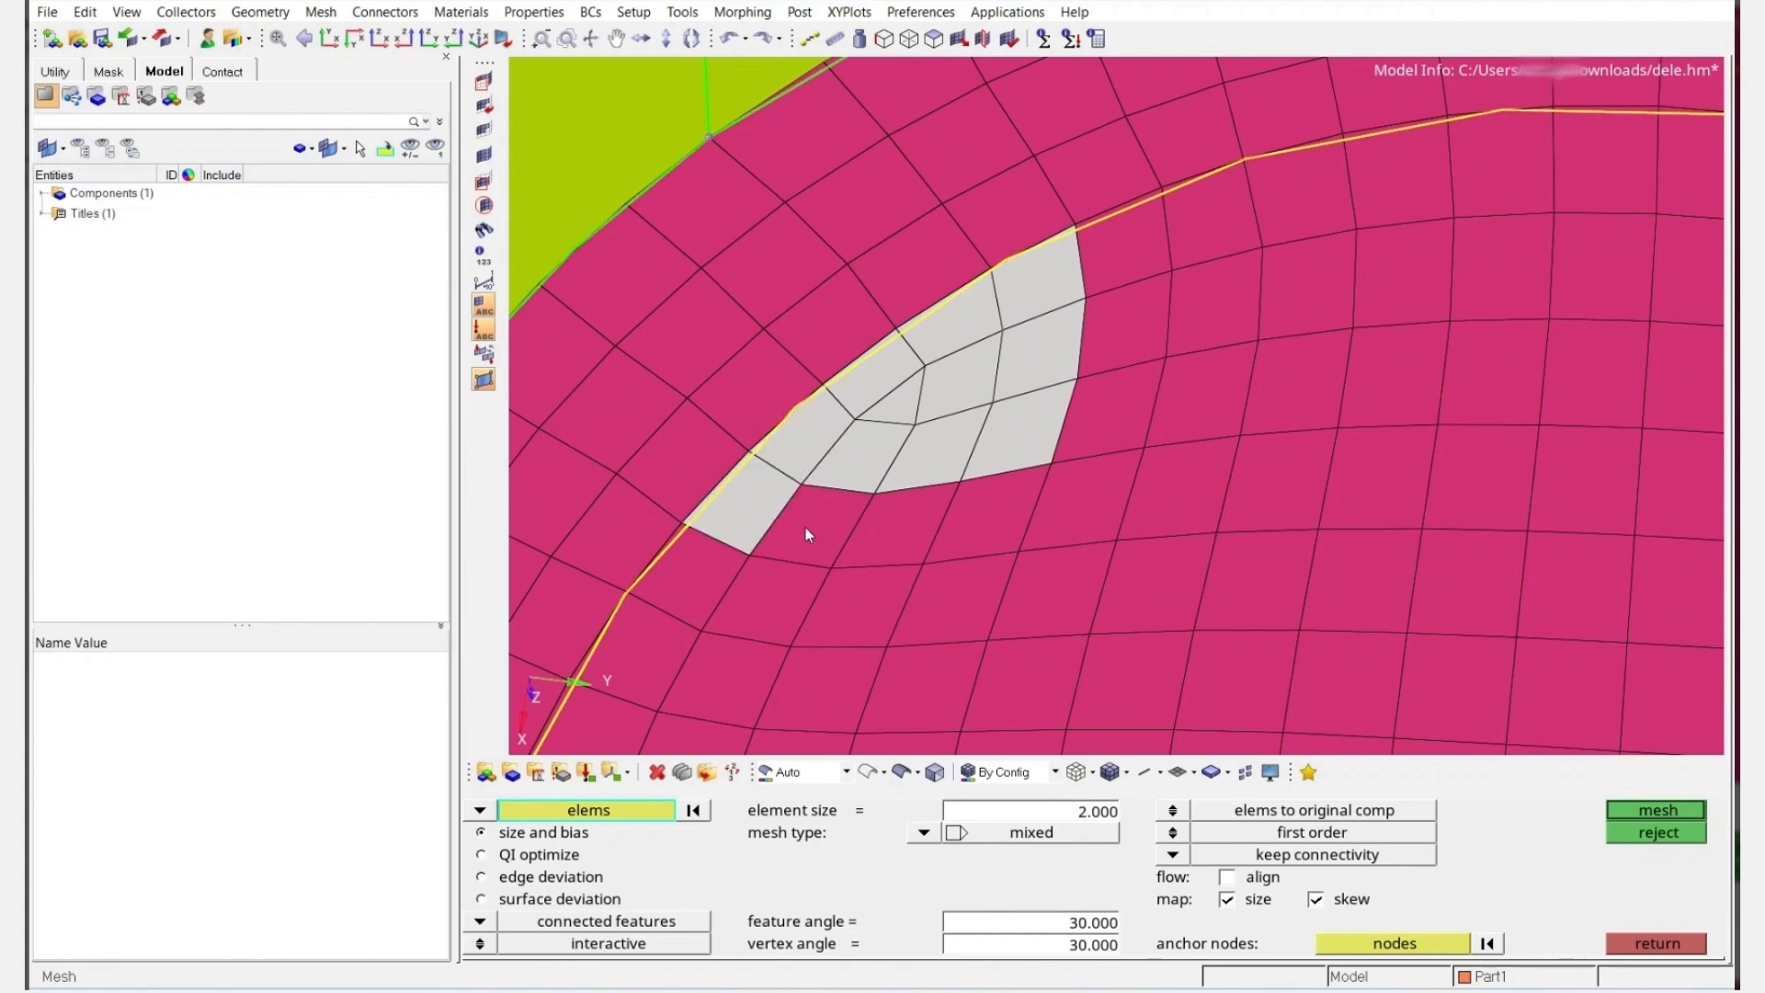
pyautogui.click(832, 524)
pyautogui.click(924, 529)
pyautogui.middleClick(1006, 498)
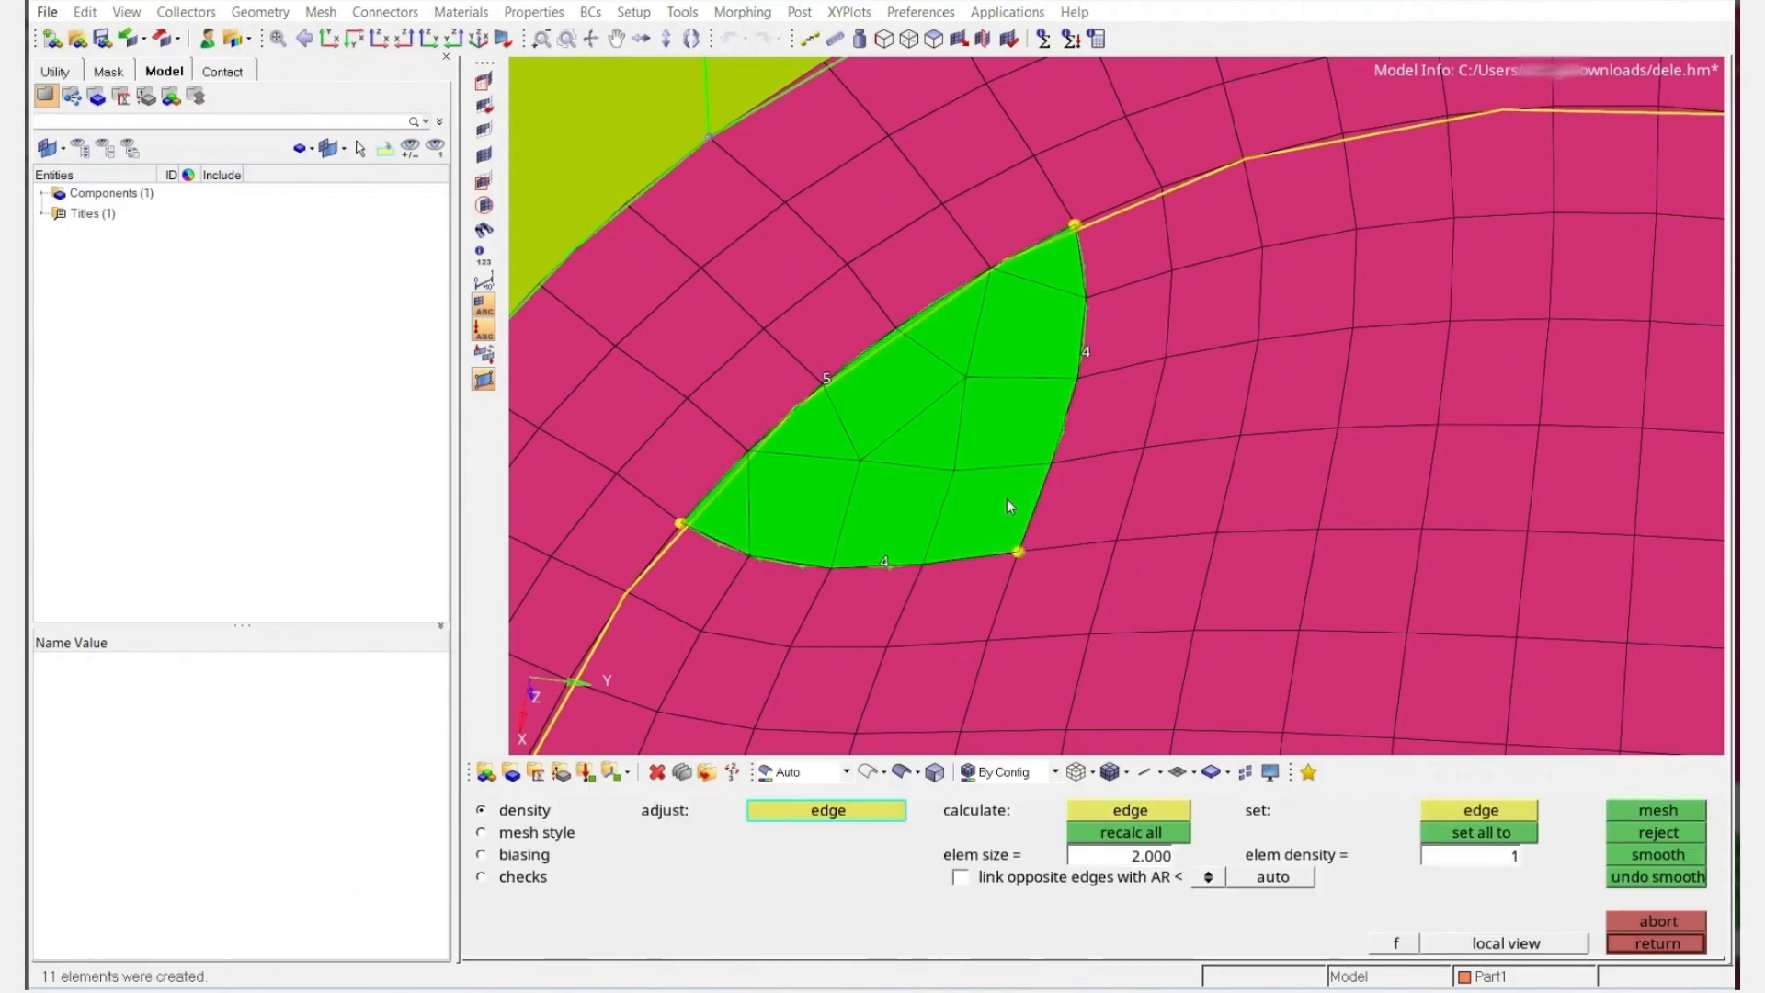
pyautogui.press('Escape')
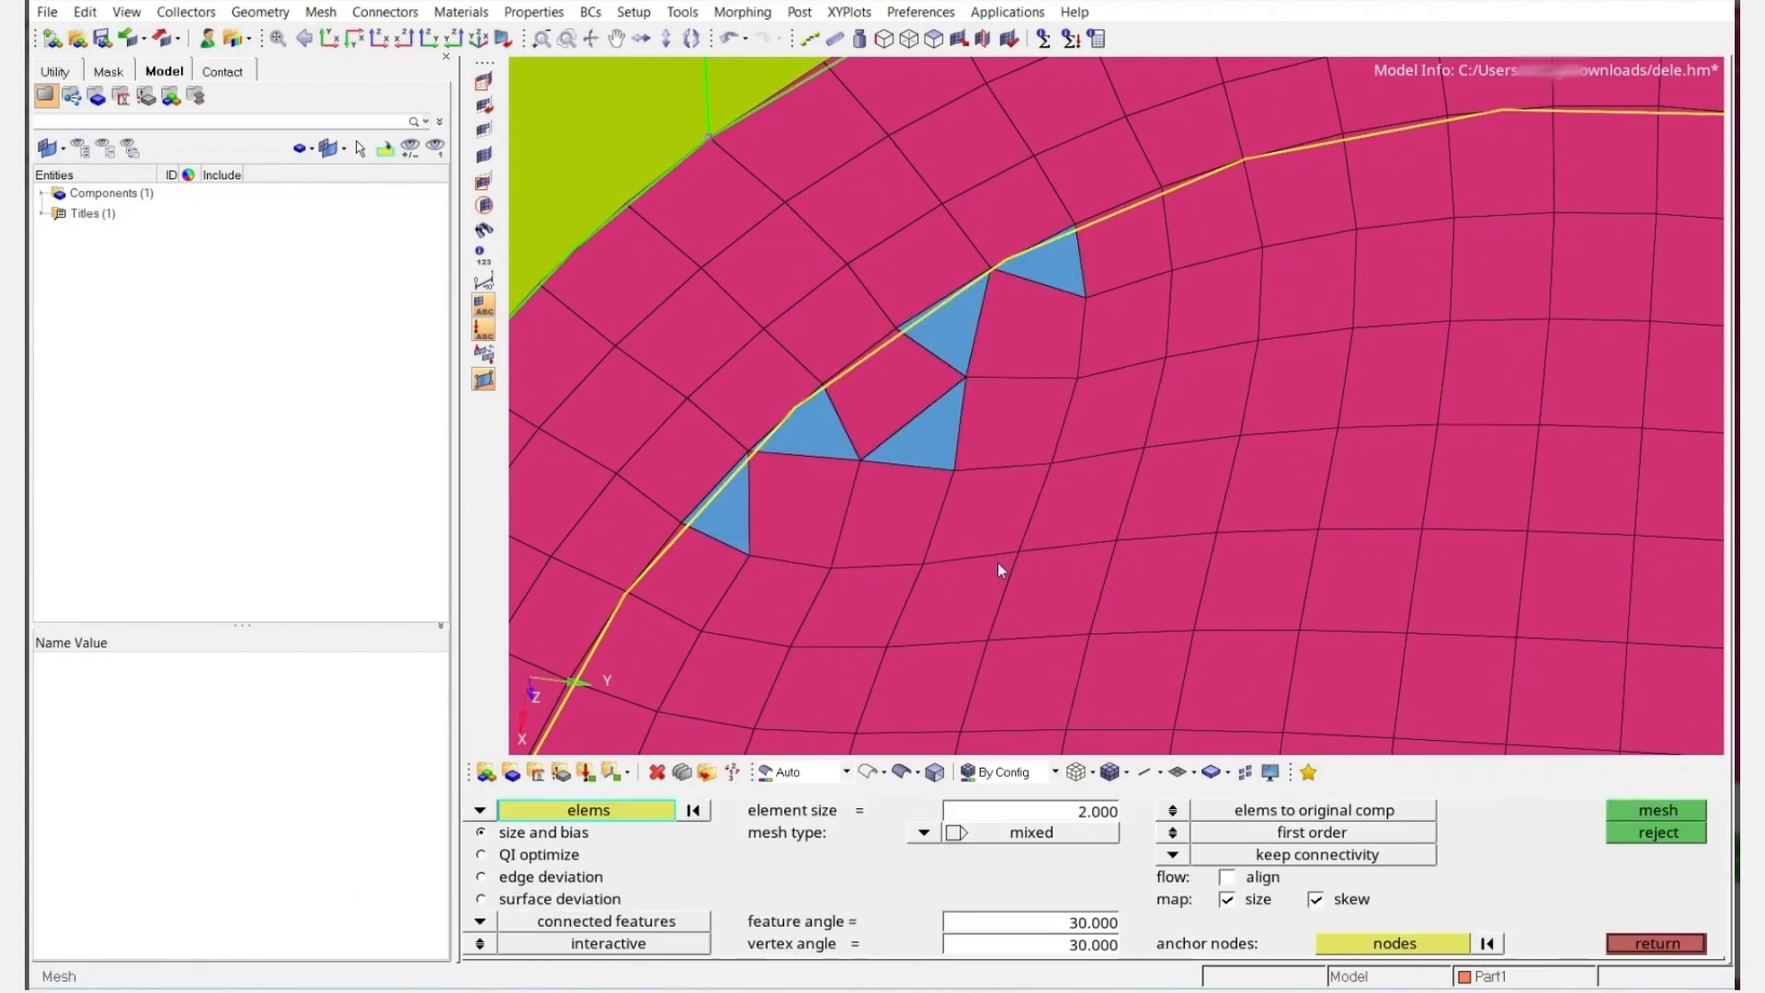
# Undo the patch remesh and try the quads mesh type in automesh instead
pyautogui.hotkey('ctrl', 'z')
pyautogui.click(924, 832)
pyautogui.click(887, 829)
pyautogui.middleClick(954, 413)
pyautogui.keyDown('ctrl'); pyautogui.moveTo(952, 414); pyautogui.dragTo(950, 362, button='right'); pyautogui.keyUp('ctrl')
pyautogui.press('Escape')
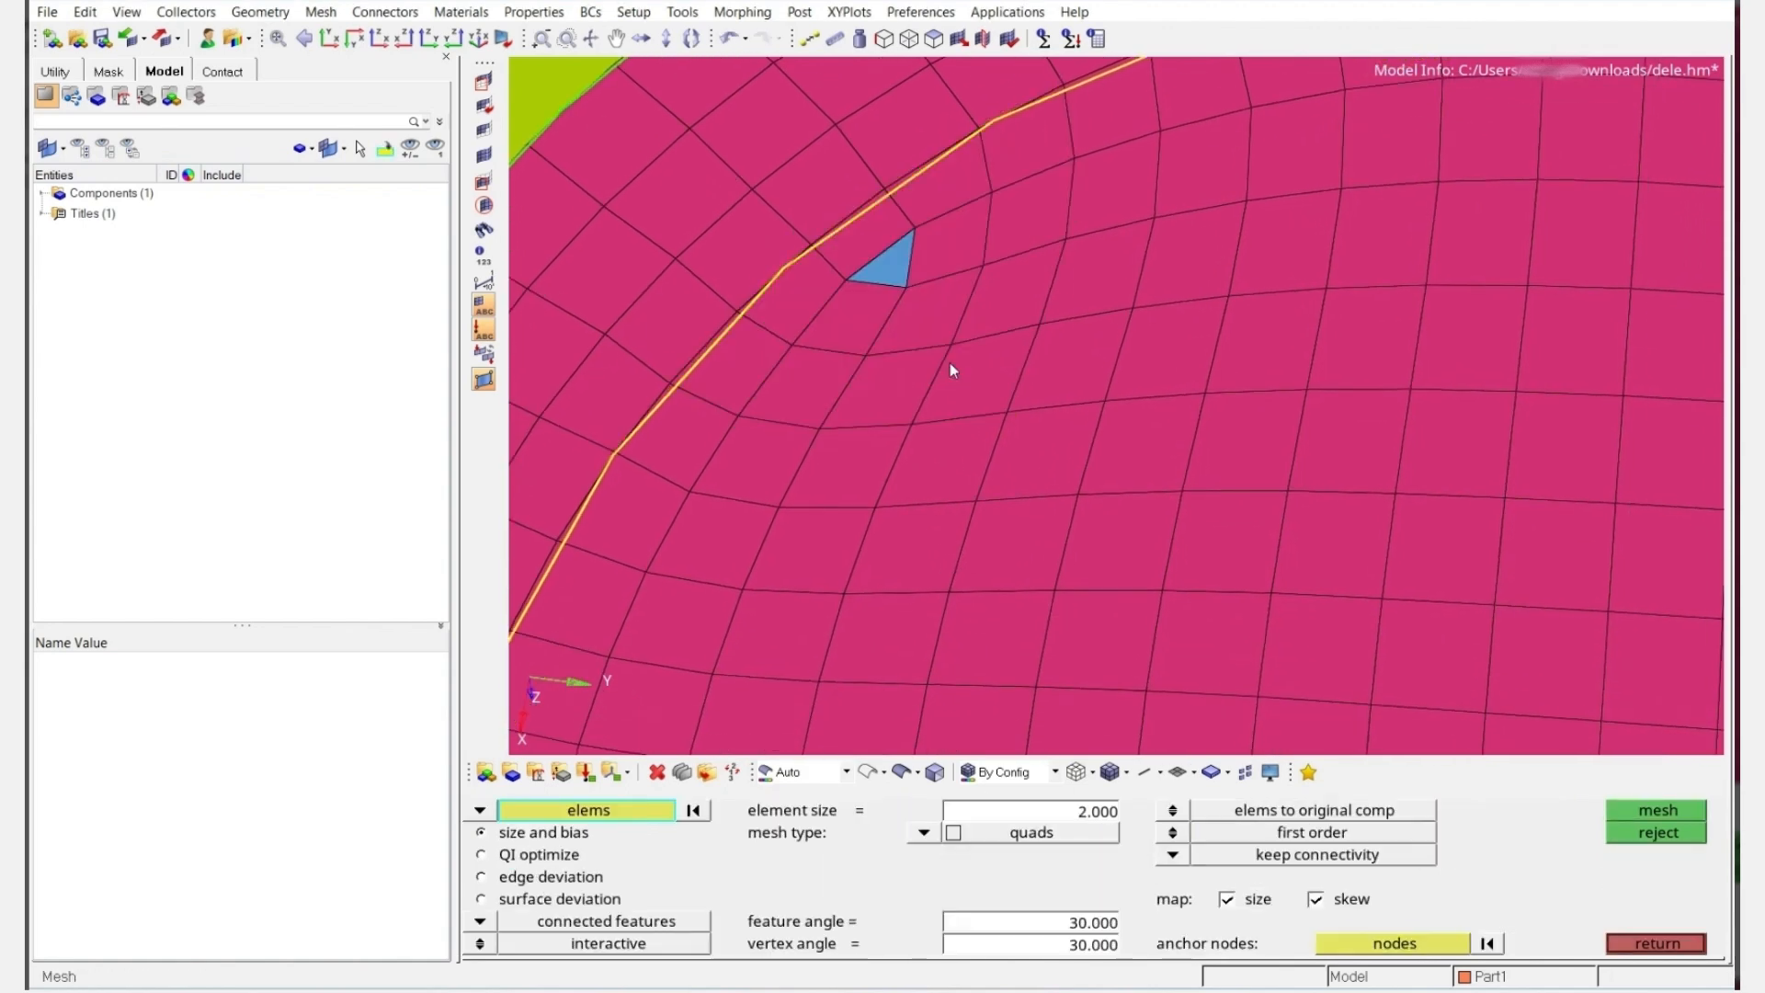
# Run the 2-d jacobian check at 0.800 once more and examine the whole end-face mesh
pyautogui.press('F10')
pyautogui.click(984, 874)
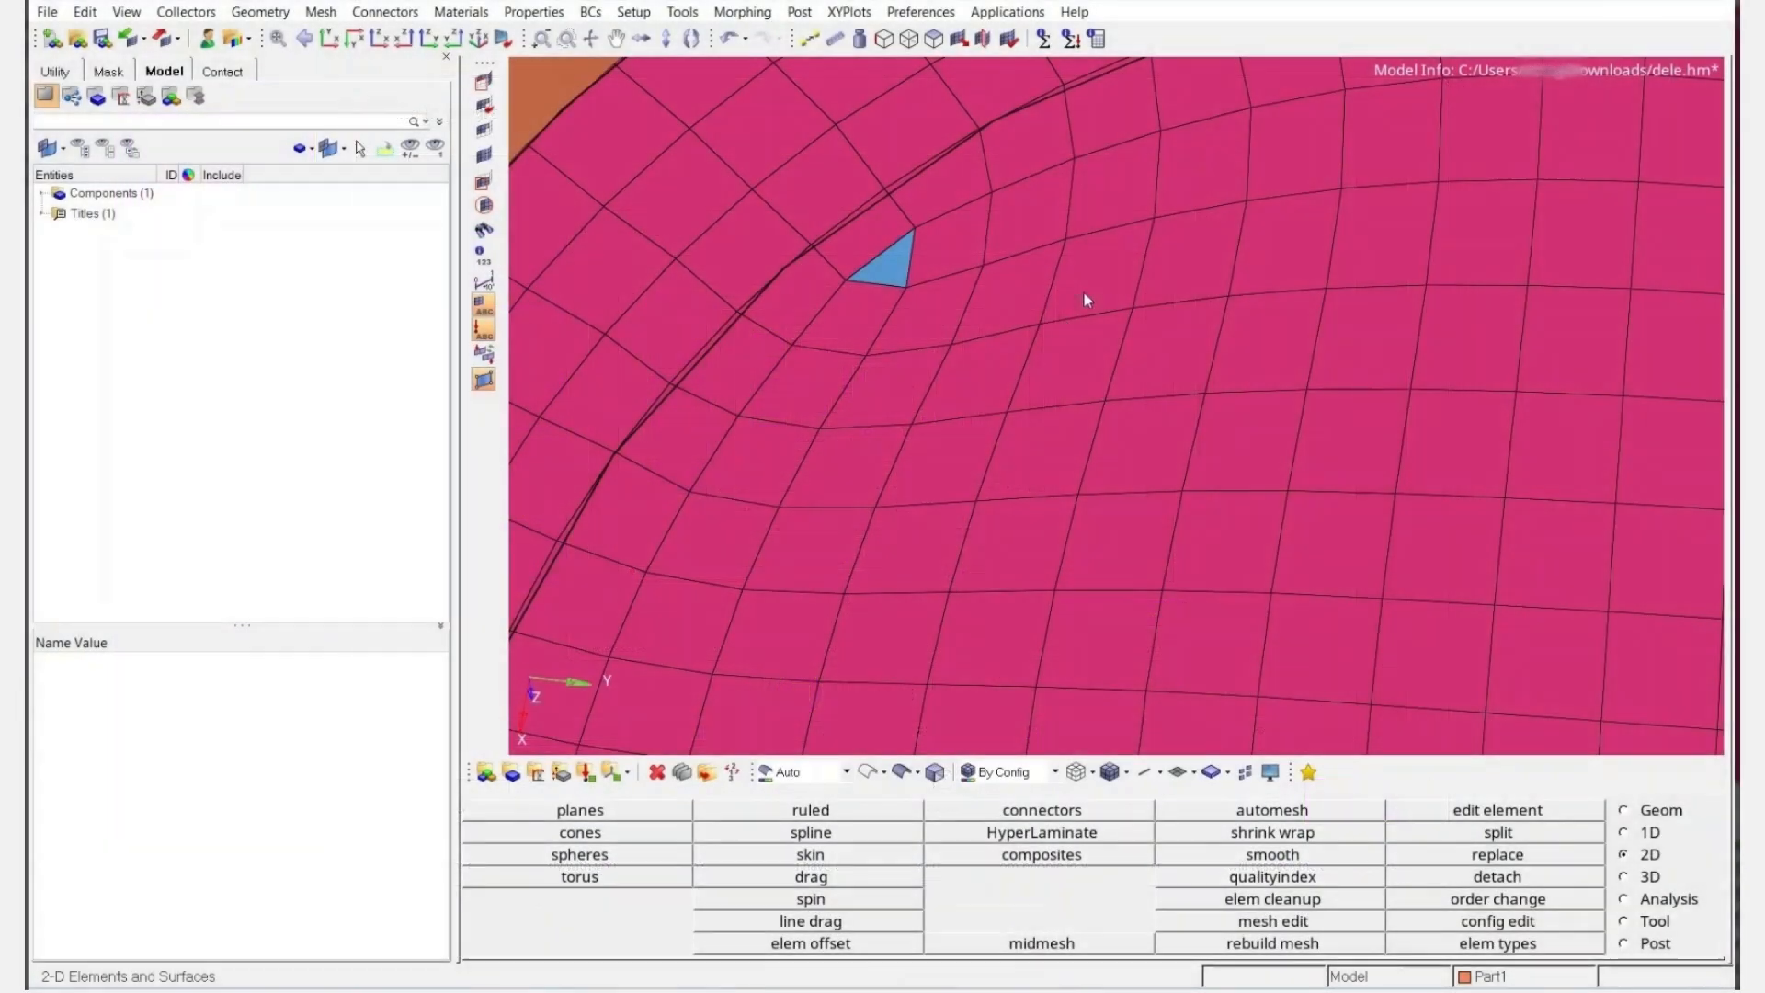
pyautogui.scroll(2, 1058, 303)
pyautogui.scroll(-4, 1048, 320)
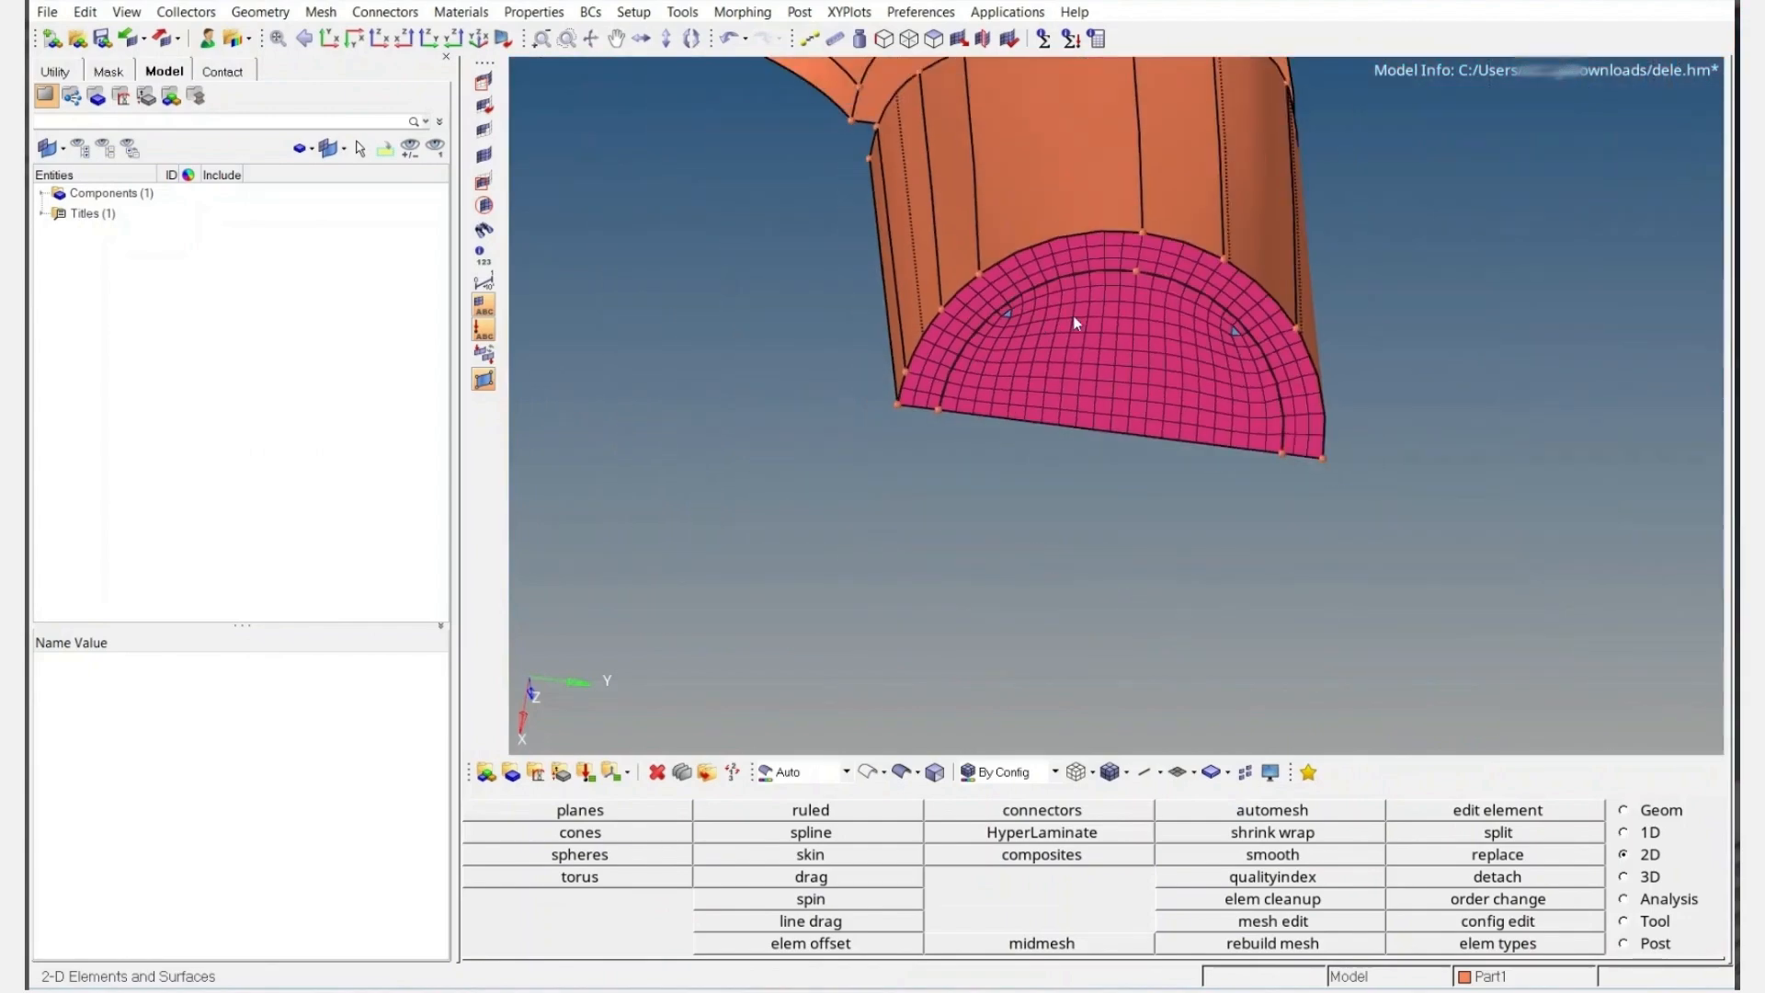
pyautogui.scroll(4, 1086, 366)
pyautogui.scroll(-2, 1048, 373)
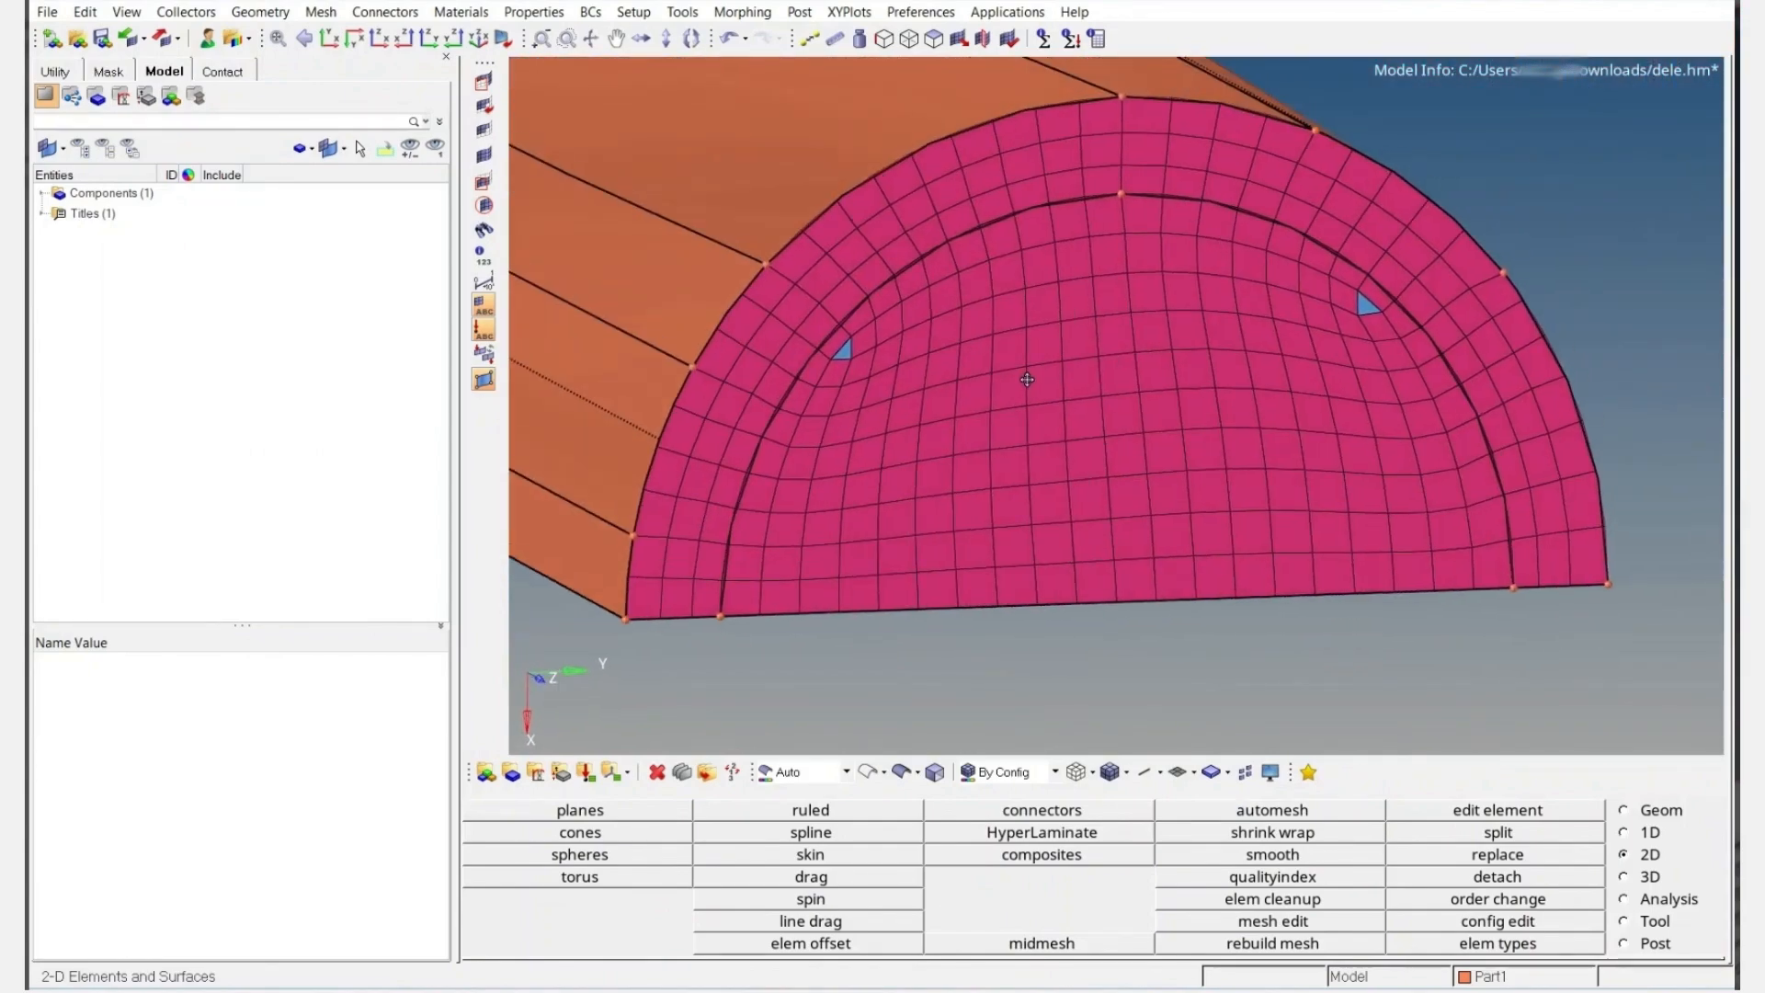
# Start a general solid map and select all 2-d elements on the shank's end face as elements to drag
pyautogui.scroll(-3, 1010, 379)
pyautogui.moveTo(897, 277)
pyautogui.keyDown('ctrl'); pyautogui.mouseDown()
pyautogui.moveTo(975, 313)
pyautogui.moveTo(914, 295)
pyautogui.mouseUp(); pyautogui.keyUp('ctrl')
pyautogui.keyDown('ctrl'); pyautogui.moveTo(914, 295); pyautogui.dragTo(1178, 300, button='right'); pyautogui.keyUp('ctrl')
pyautogui.keyDown('ctrl'); pyautogui.moveTo(1178, 300); pyautogui.dragTo(996, 340); pyautogui.keyUp('ctrl')
pyautogui.keyDown('ctrl'); pyautogui.moveTo(1180, 387); pyautogui.dragTo(1303, 324); pyautogui.keyUp('ctrl')
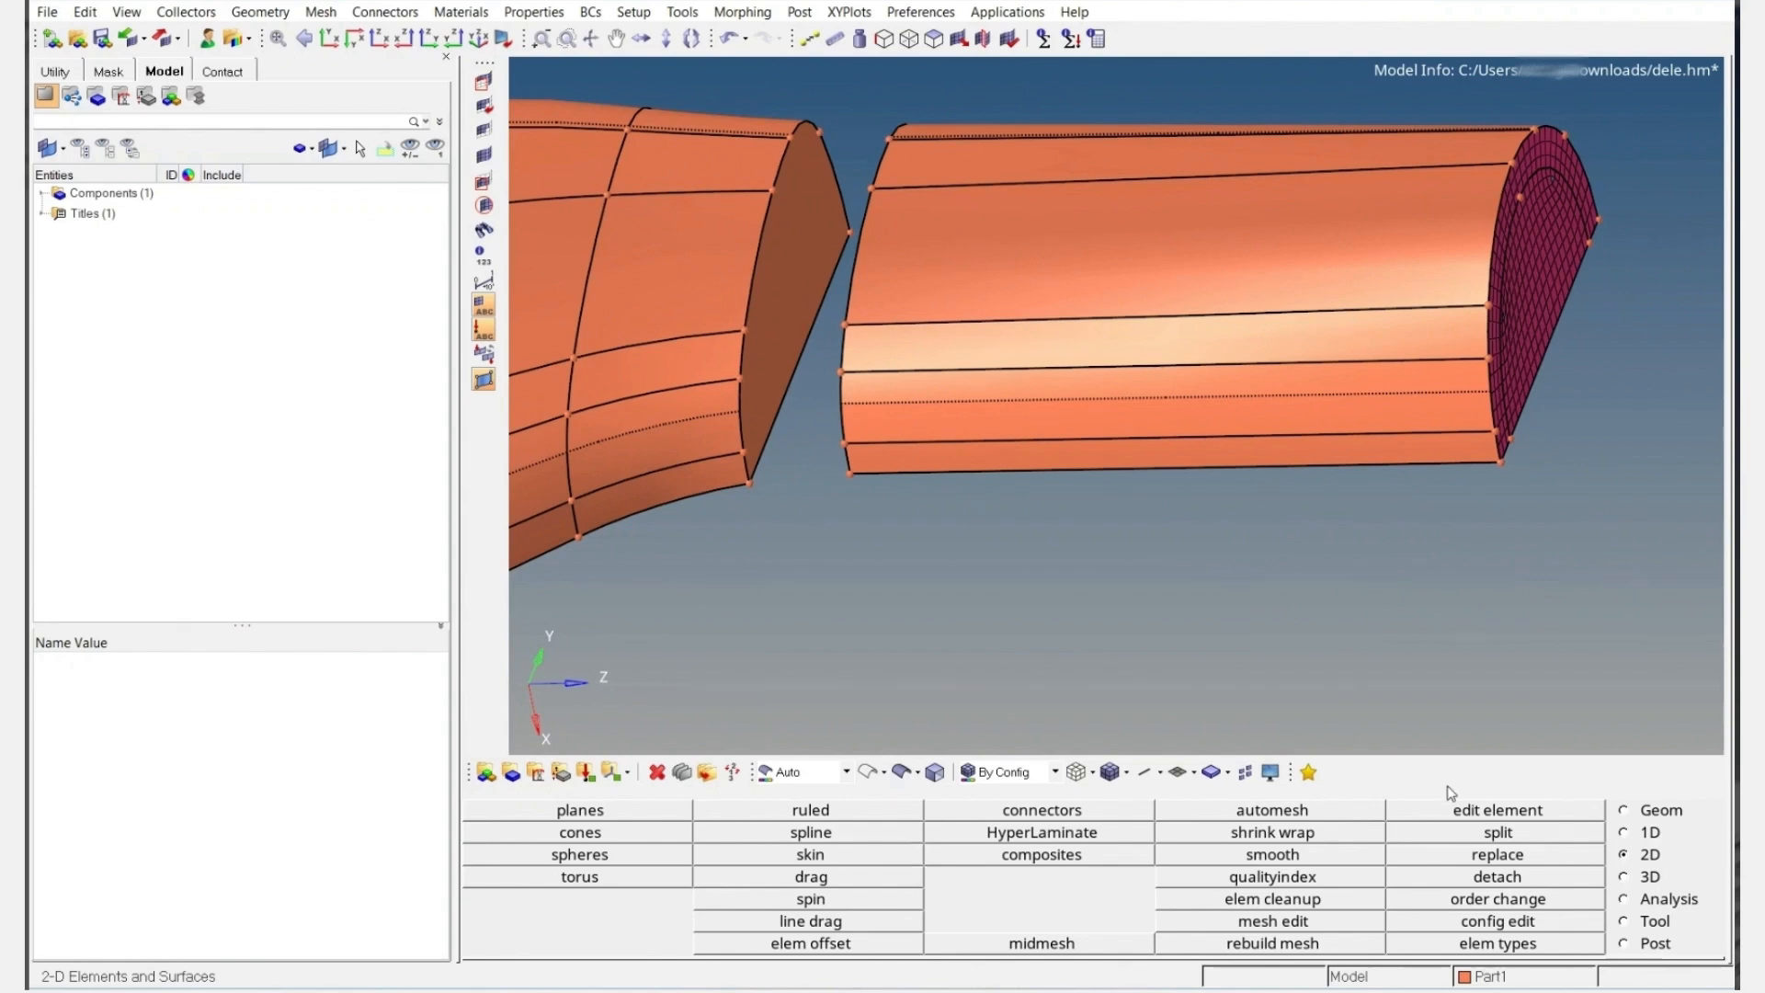
pyautogui.click(1636, 877)
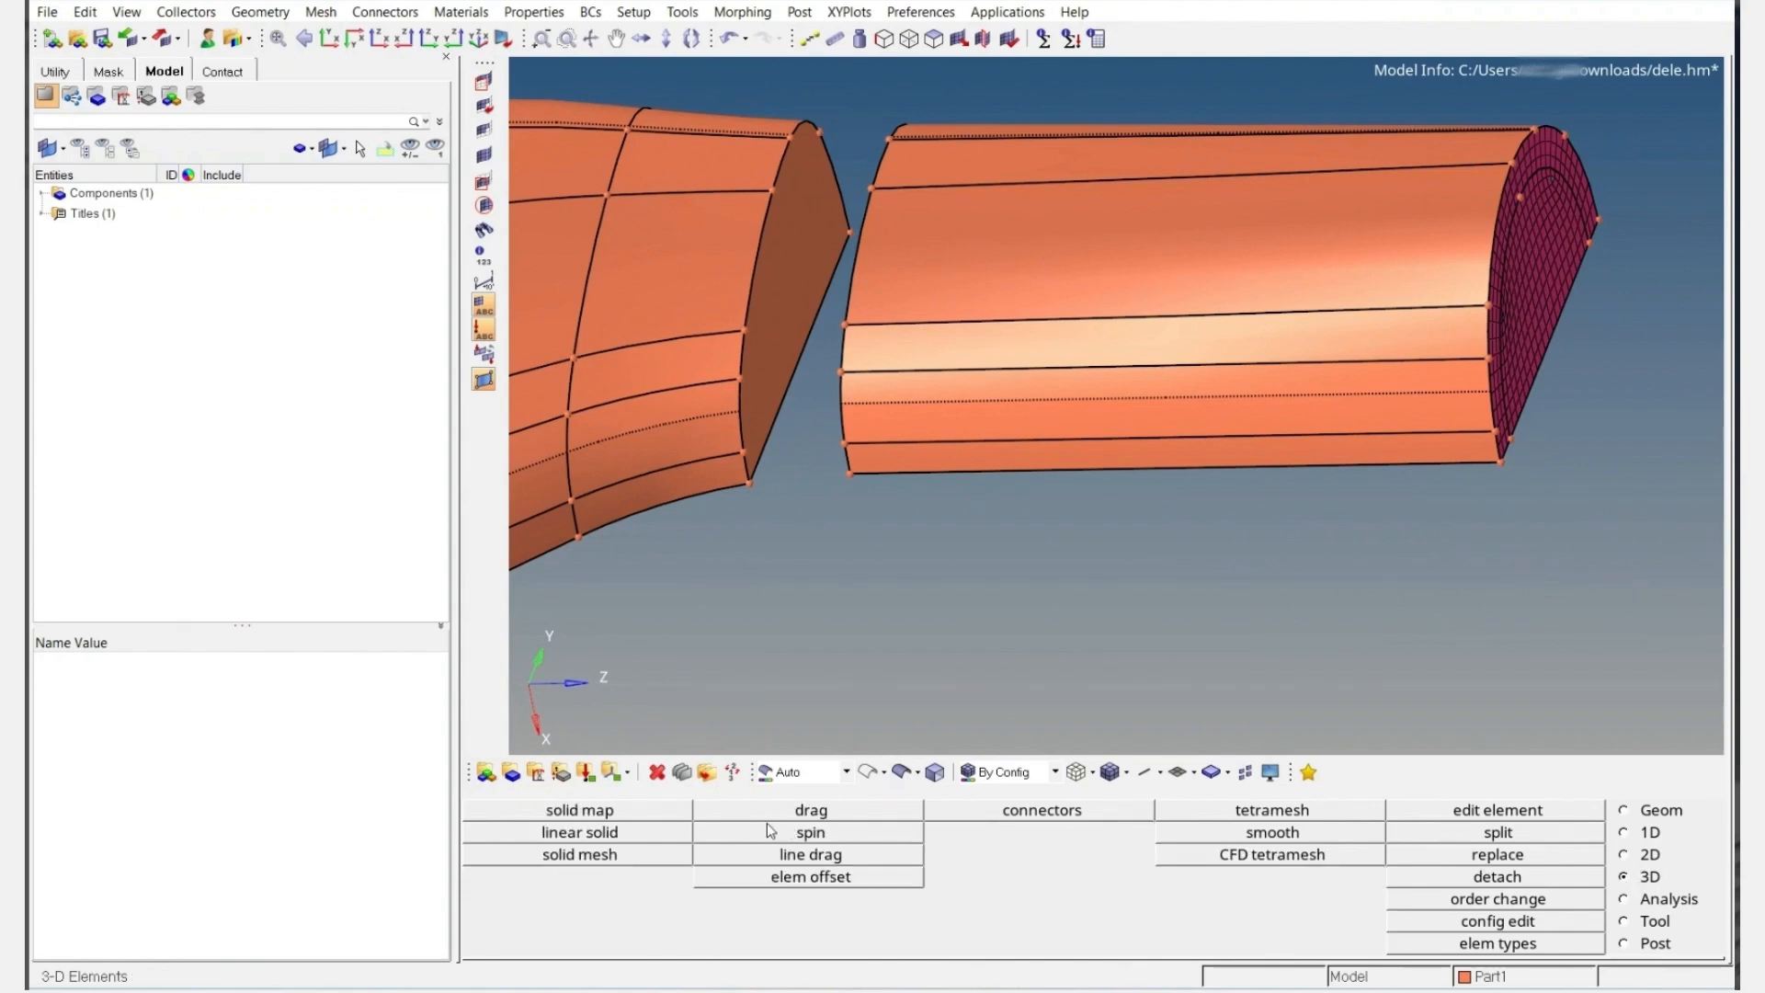
pyautogui.click(579, 810)
pyautogui.click(705, 903)
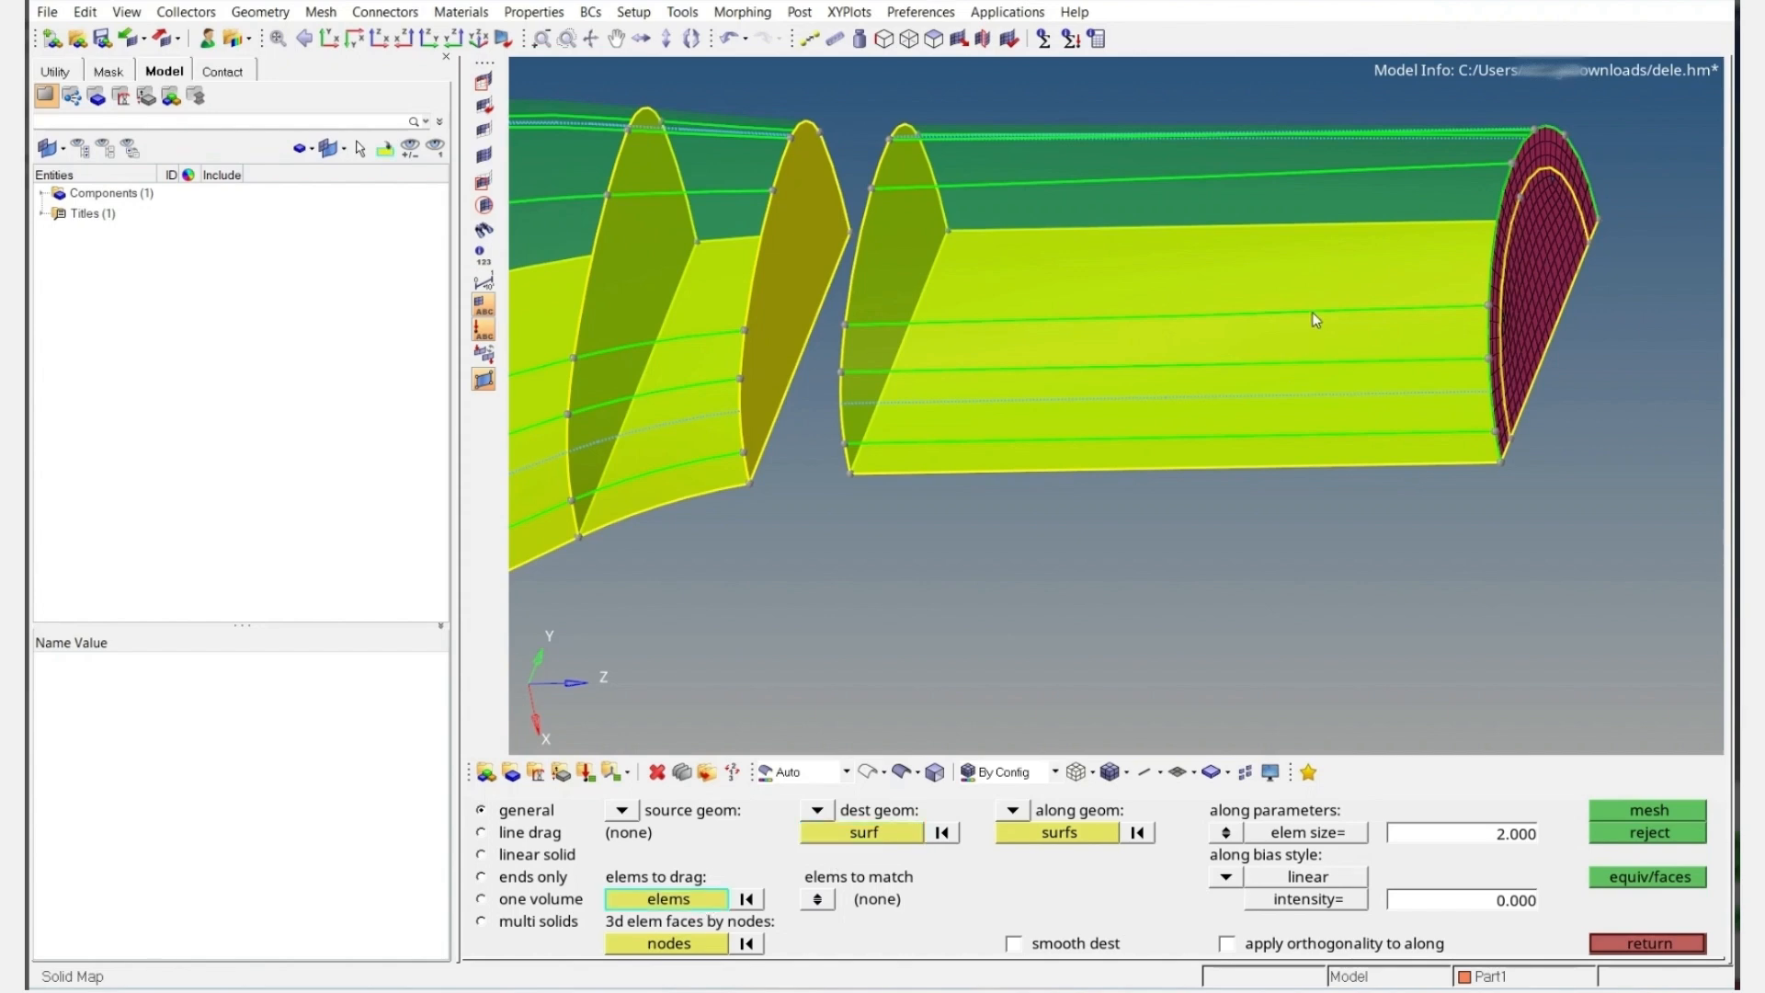
pyautogui.scroll(-3, 1531, 312)
pyautogui.keyDown('shift'); pyautogui.moveTo(1625, 152); pyautogui.dragTo(1428, 510); pyautogui.keyUp('shift')
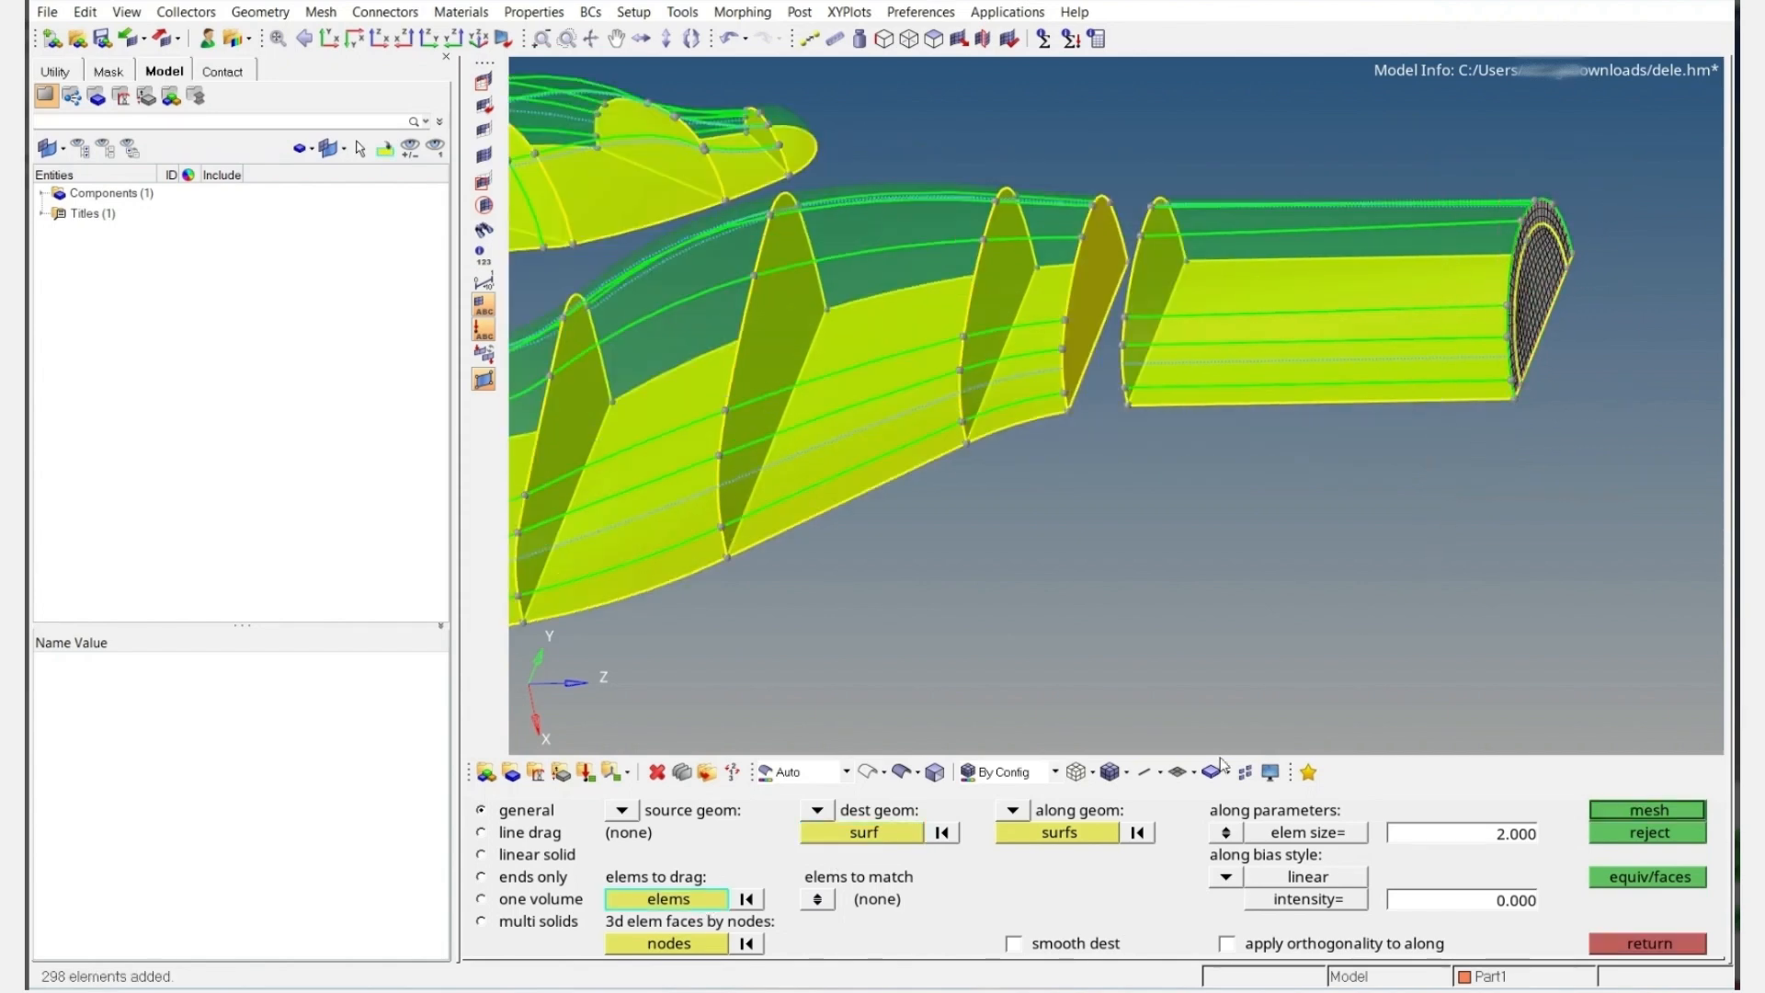
# Set the shank's opposite end face as destination and select all of the shank solid's surfaces as along geometry
pyautogui.click(864, 832)
pyautogui.keyDown('ctrl'); pyautogui.moveTo(1434, 432); pyautogui.dragTo(1307, 371); pyautogui.keyUp('ctrl')
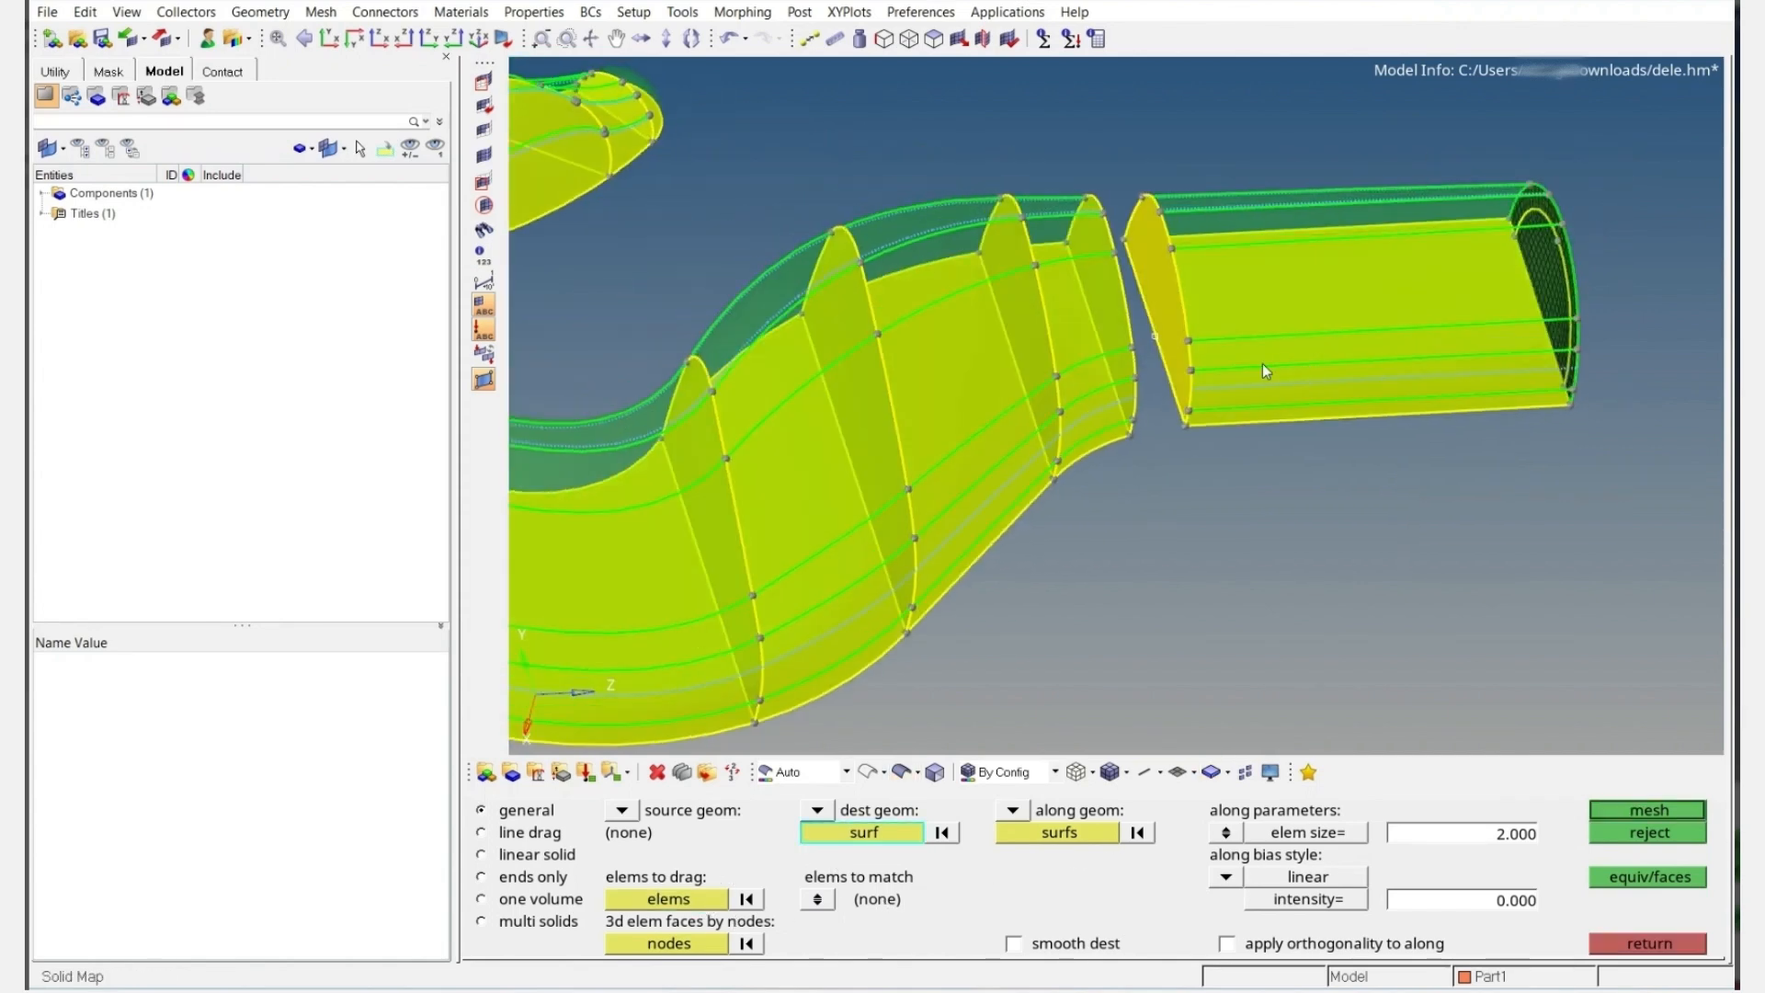
pyautogui.click(1158, 305)
pyautogui.click(1043, 835)
pyautogui.keyDown('ctrl'); pyautogui.moveTo(1112, 621); pyautogui.dragTo(1386, 193); pyautogui.keyUp('ctrl')
pyautogui.keyDown('shift'); pyautogui.moveTo(1393, 90); pyautogui.dragTo(1271, 571); pyautogui.keyUp('shift')
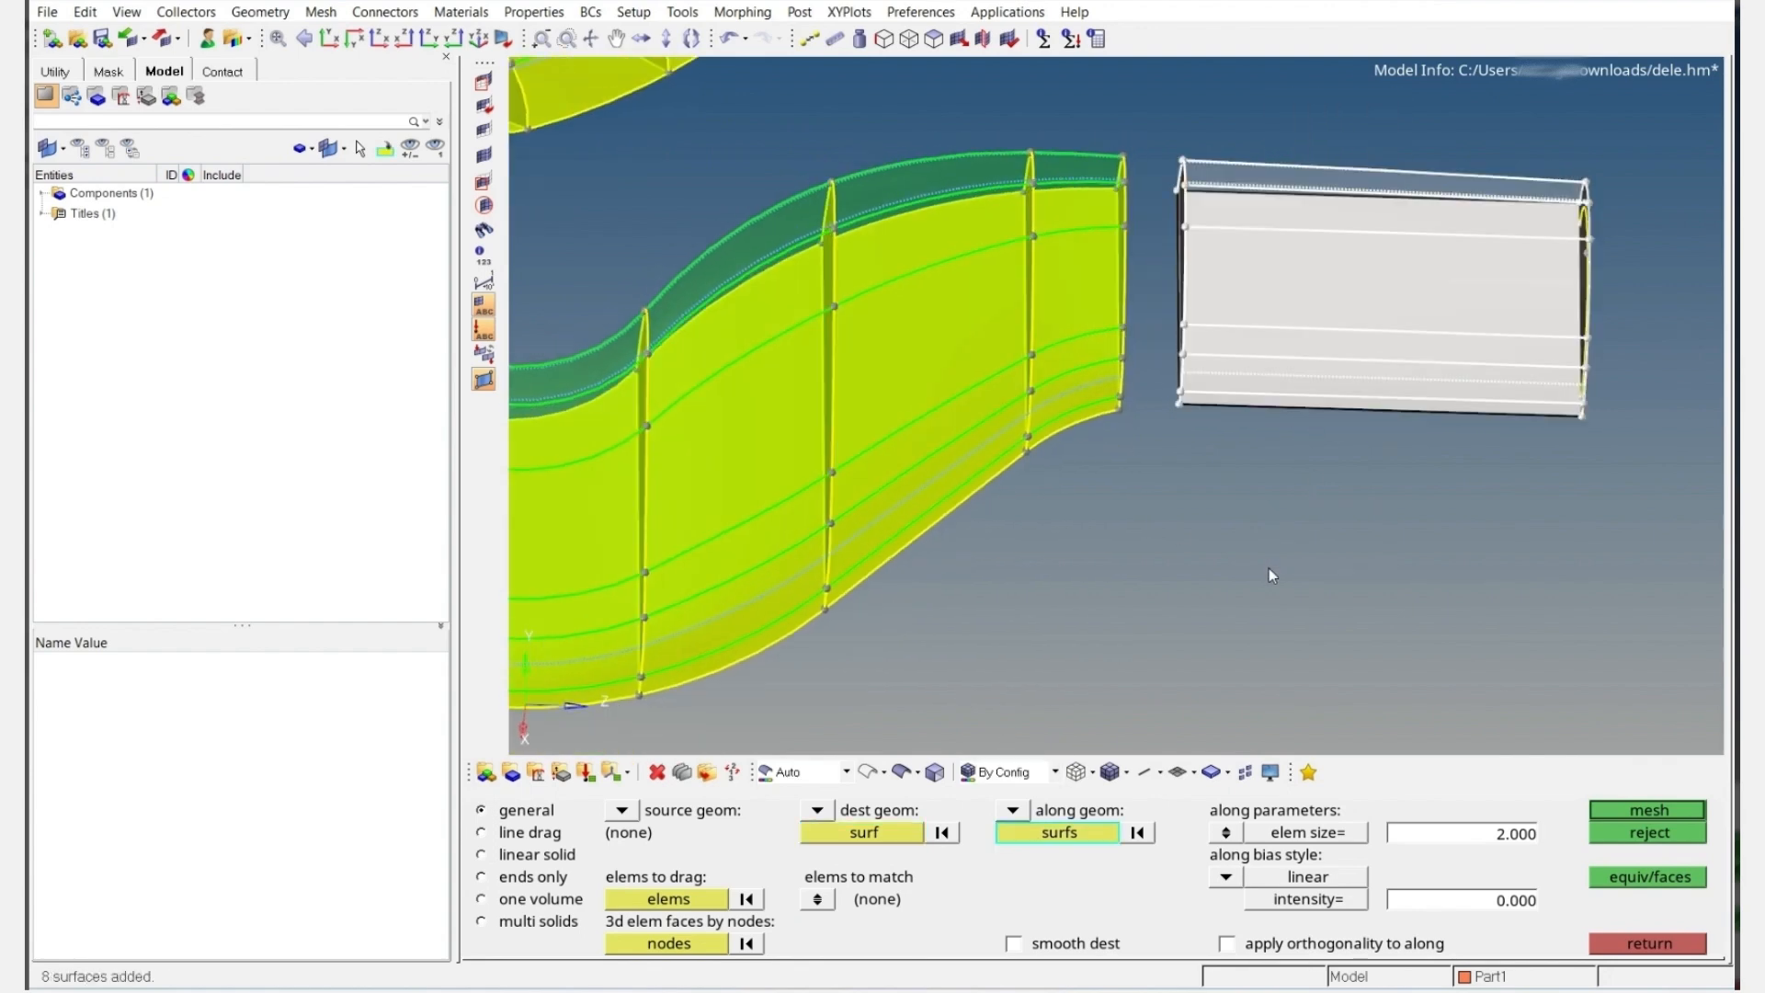
# Generate the shank's solid mesh with an along element size of 2.000 and leave solid map
pyautogui.middleClick(1349, 348)
pyautogui.keyDown('ctrl'); pyautogui.moveTo(1344, 348); pyautogui.dragTo(1249, 322); pyautogui.keyUp('ctrl')
pyautogui.keyDown('ctrl'); pyautogui.scroll(3, 1249, 321); pyautogui.keyUp('ctrl')
pyautogui.keyDown('ctrl'); pyautogui.moveTo(1170, 342); pyautogui.dragTo(1145, 388, button='right'); pyautogui.keyUp('ctrl')
pyautogui.press('Escape')
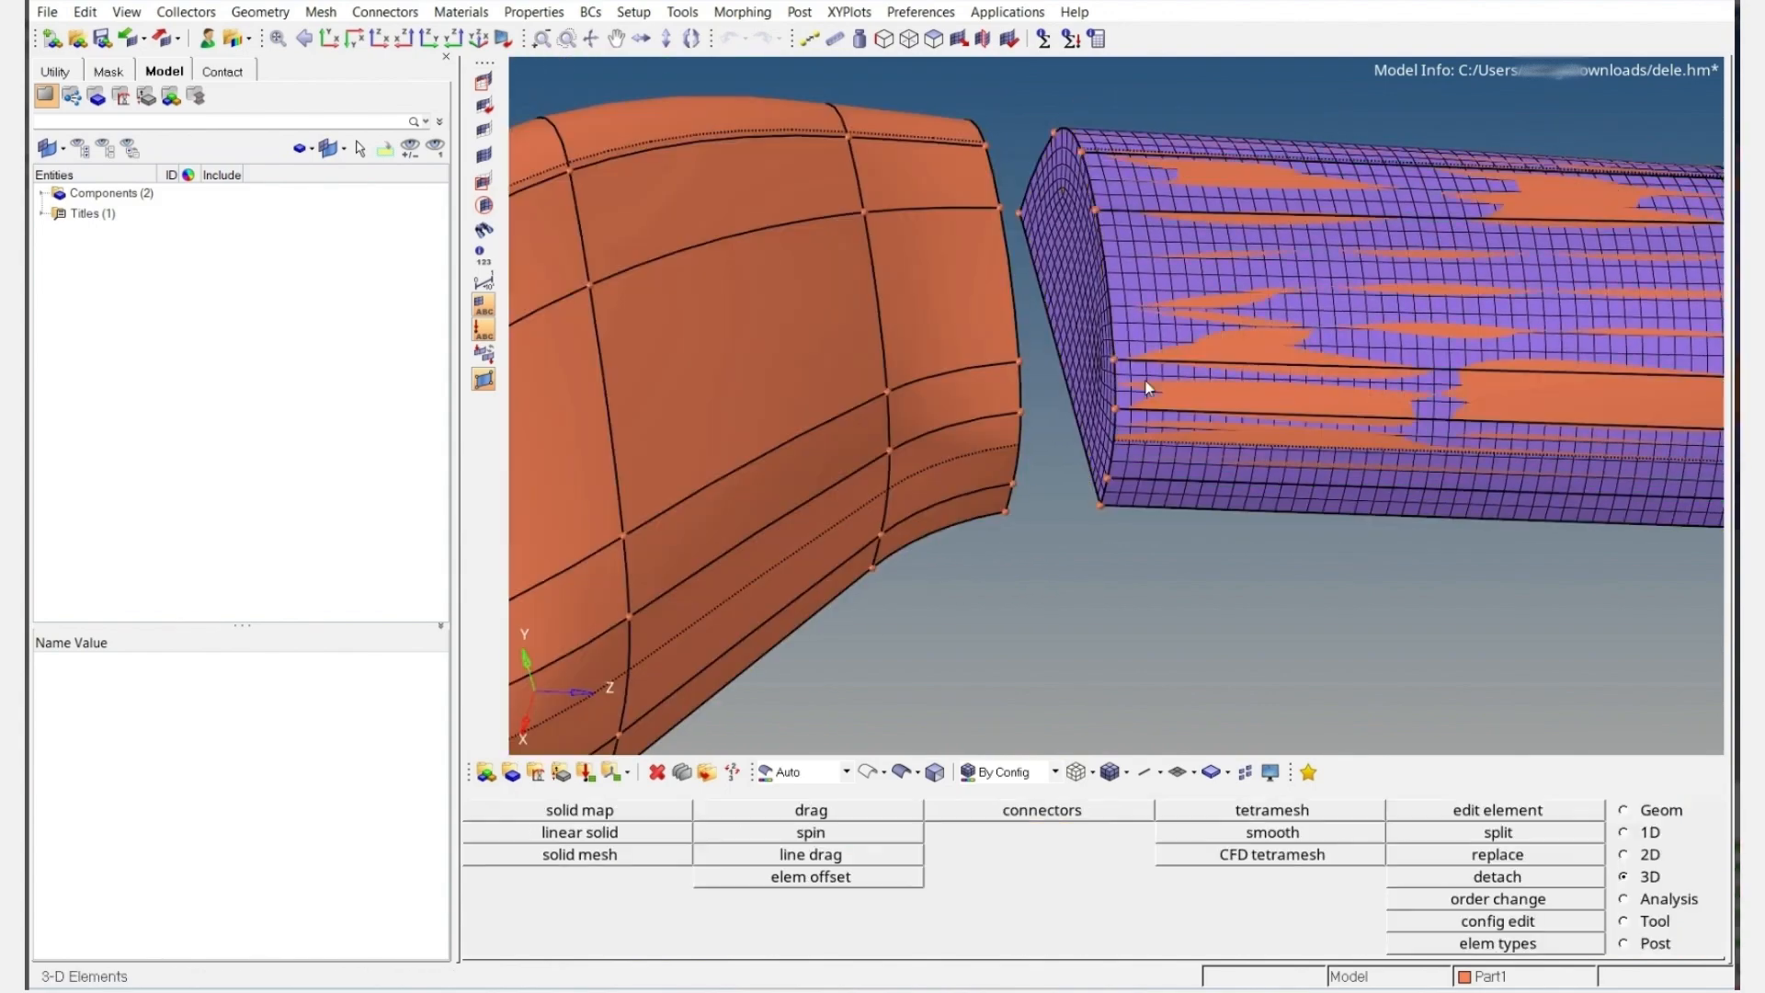
# Check the 3-d elements for jacobian at 0.700 and for minimum and maximum angles on the tria and quad faces
pyautogui.press('F10')
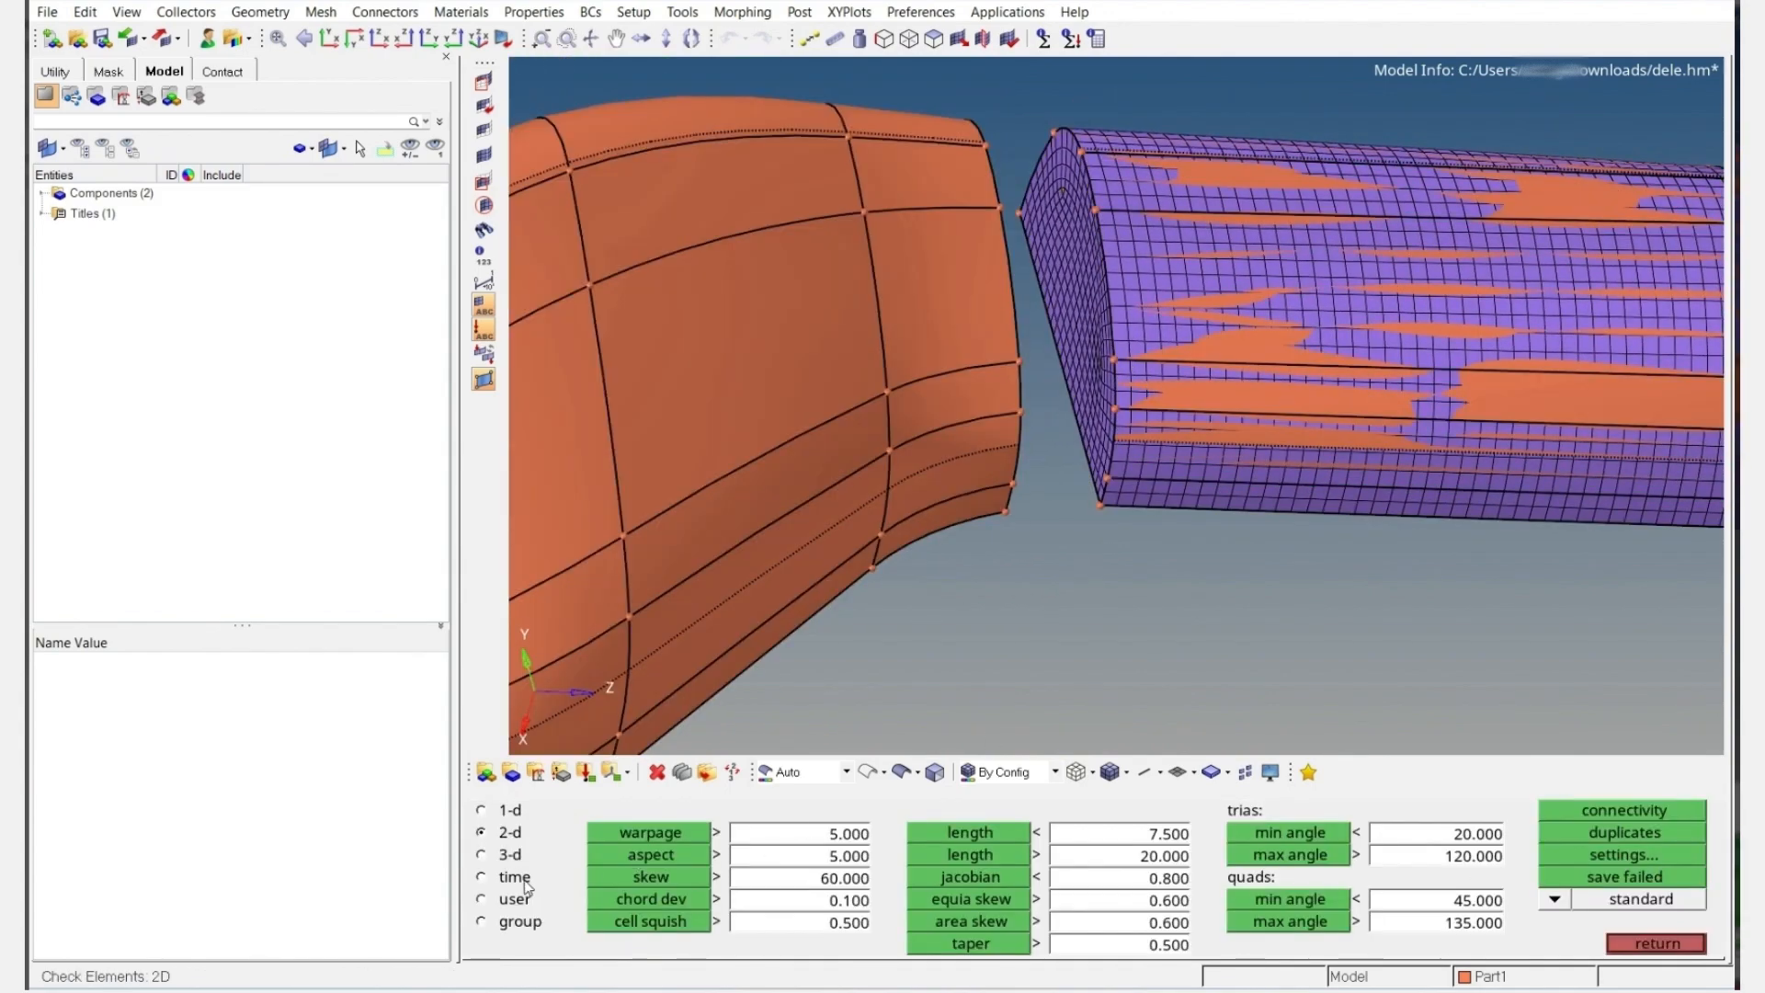
pyautogui.click(510, 854)
pyautogui.click(965, 877)
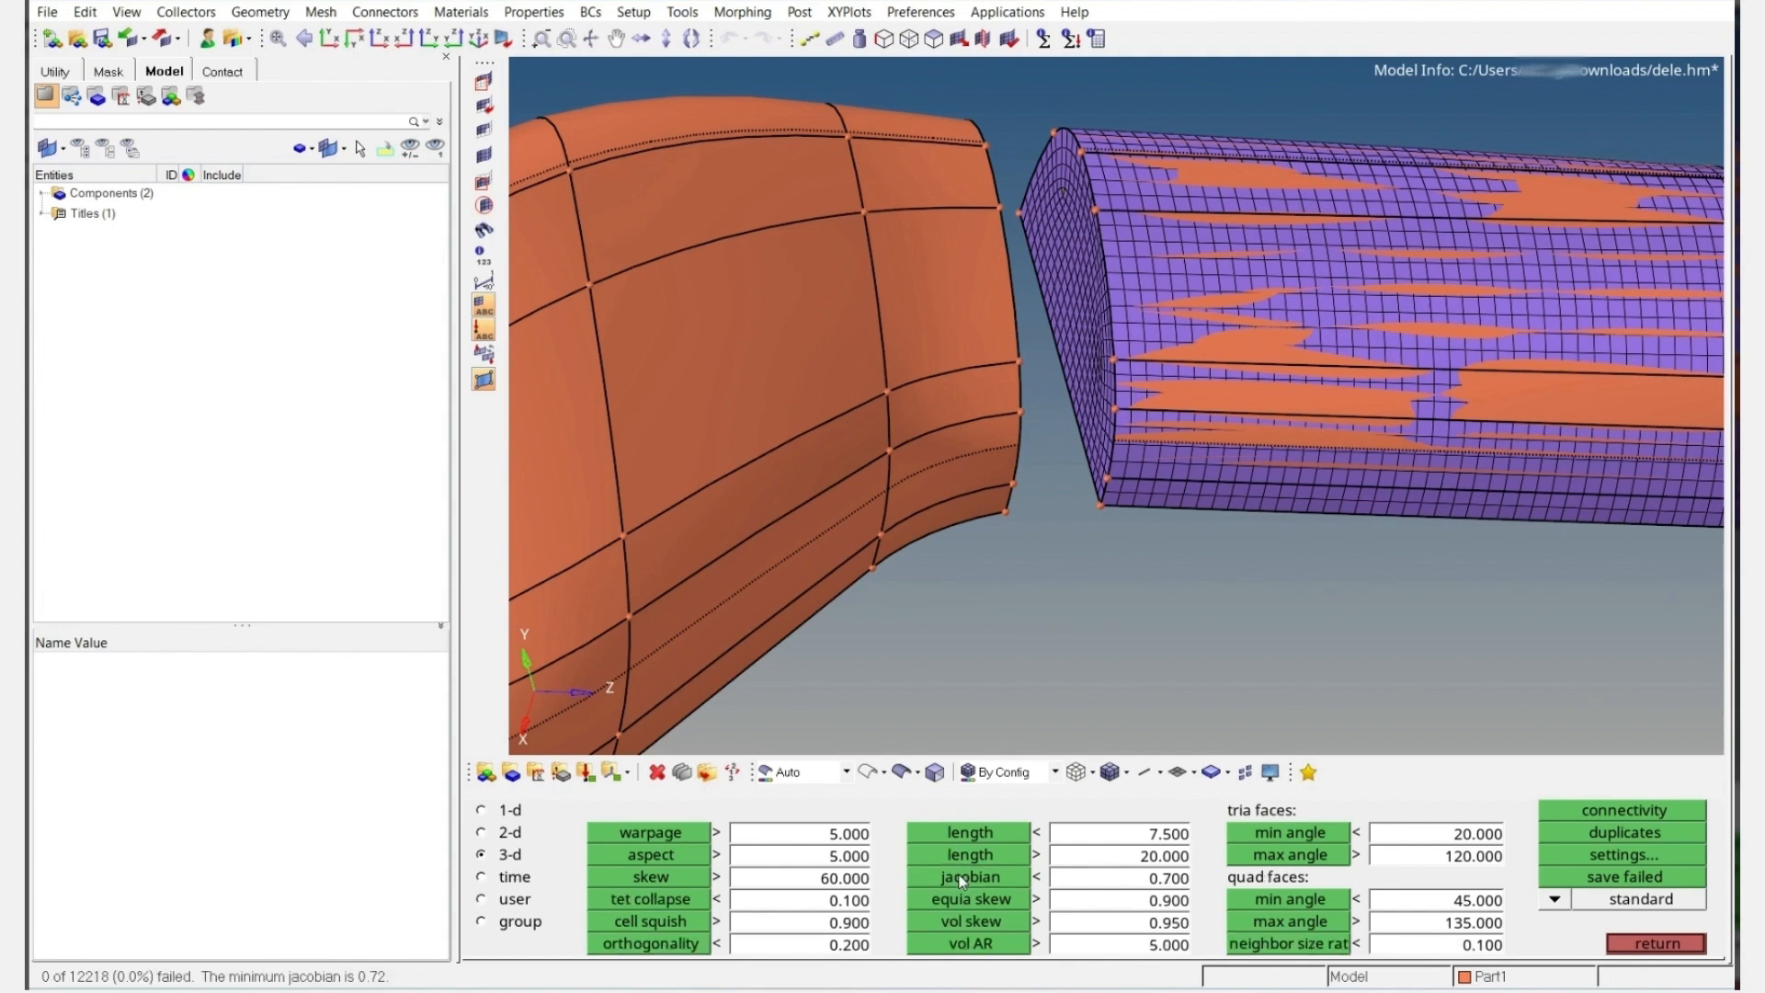
pyautogui.click(1260, 835)
pyautogui.click(1265, 856)
pyautogui.click(1269, 901)
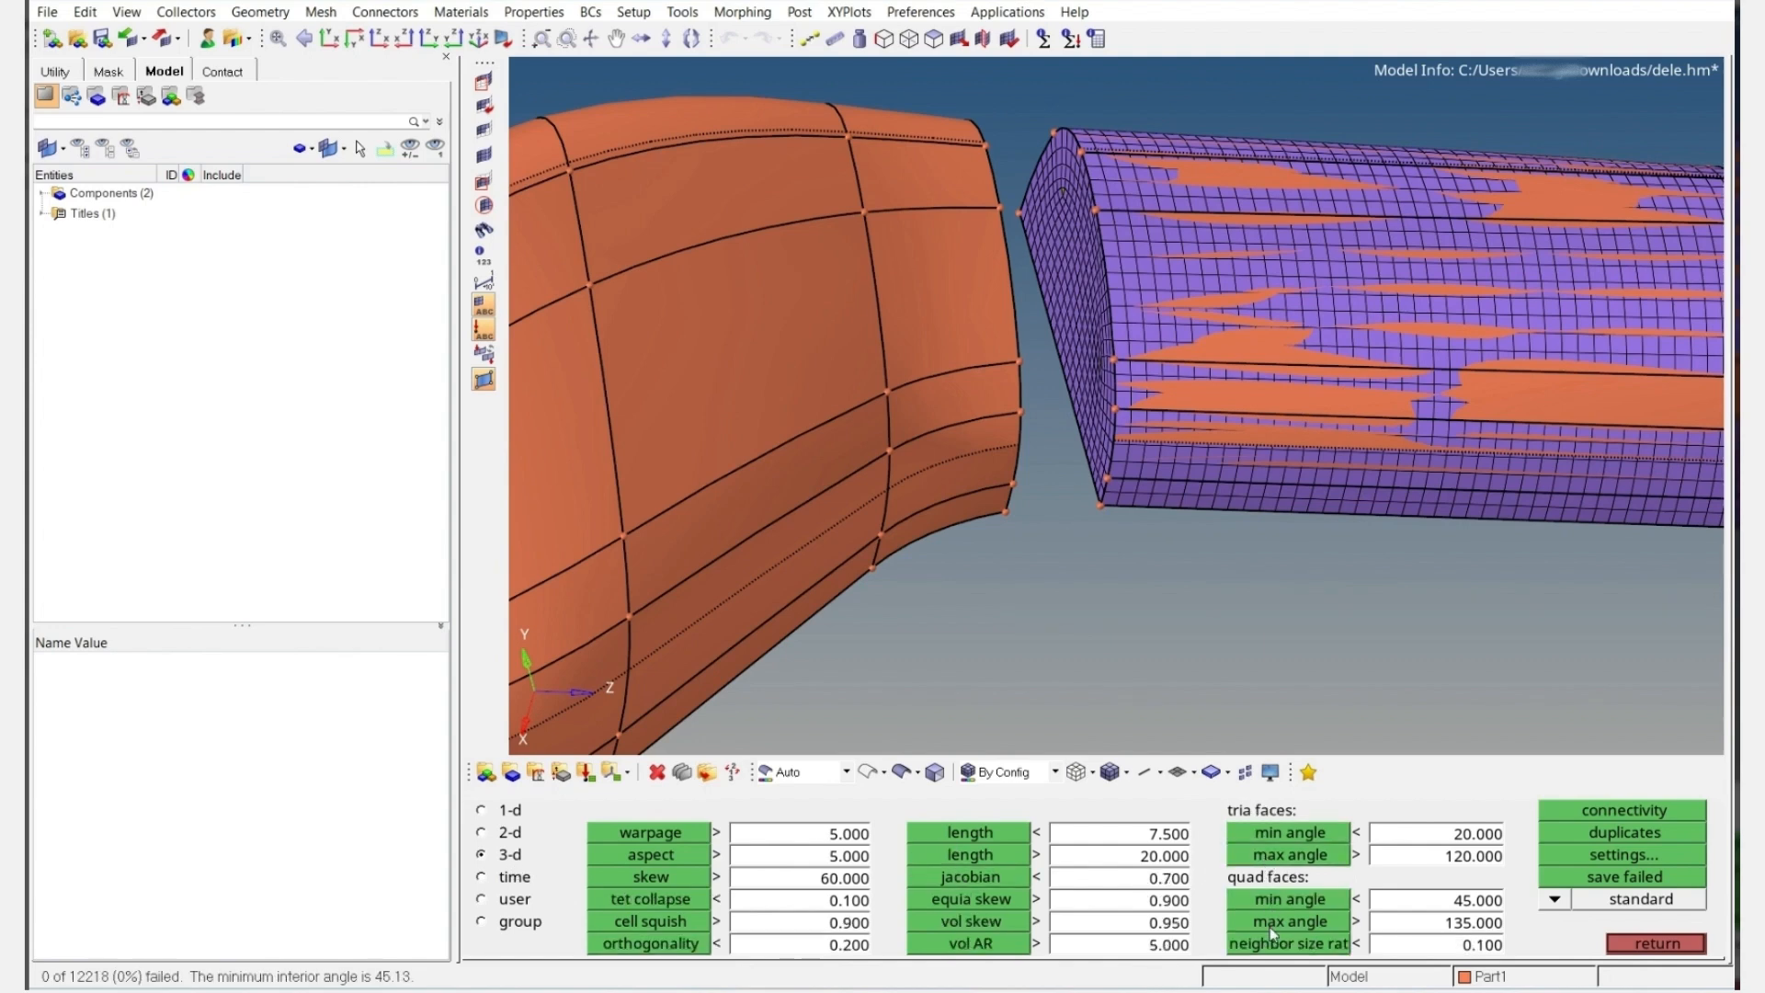
pyautogui.click(1271, 927)
pyautogui.press('Escape')
# Find the faces of the shank's solid mesh
pyautogui.keyDown('ctrl'); pyautogui.moveTo(1179, 301); pyautogui.dragTo(1248, 314); pyautogui.keyUp('ctrl')
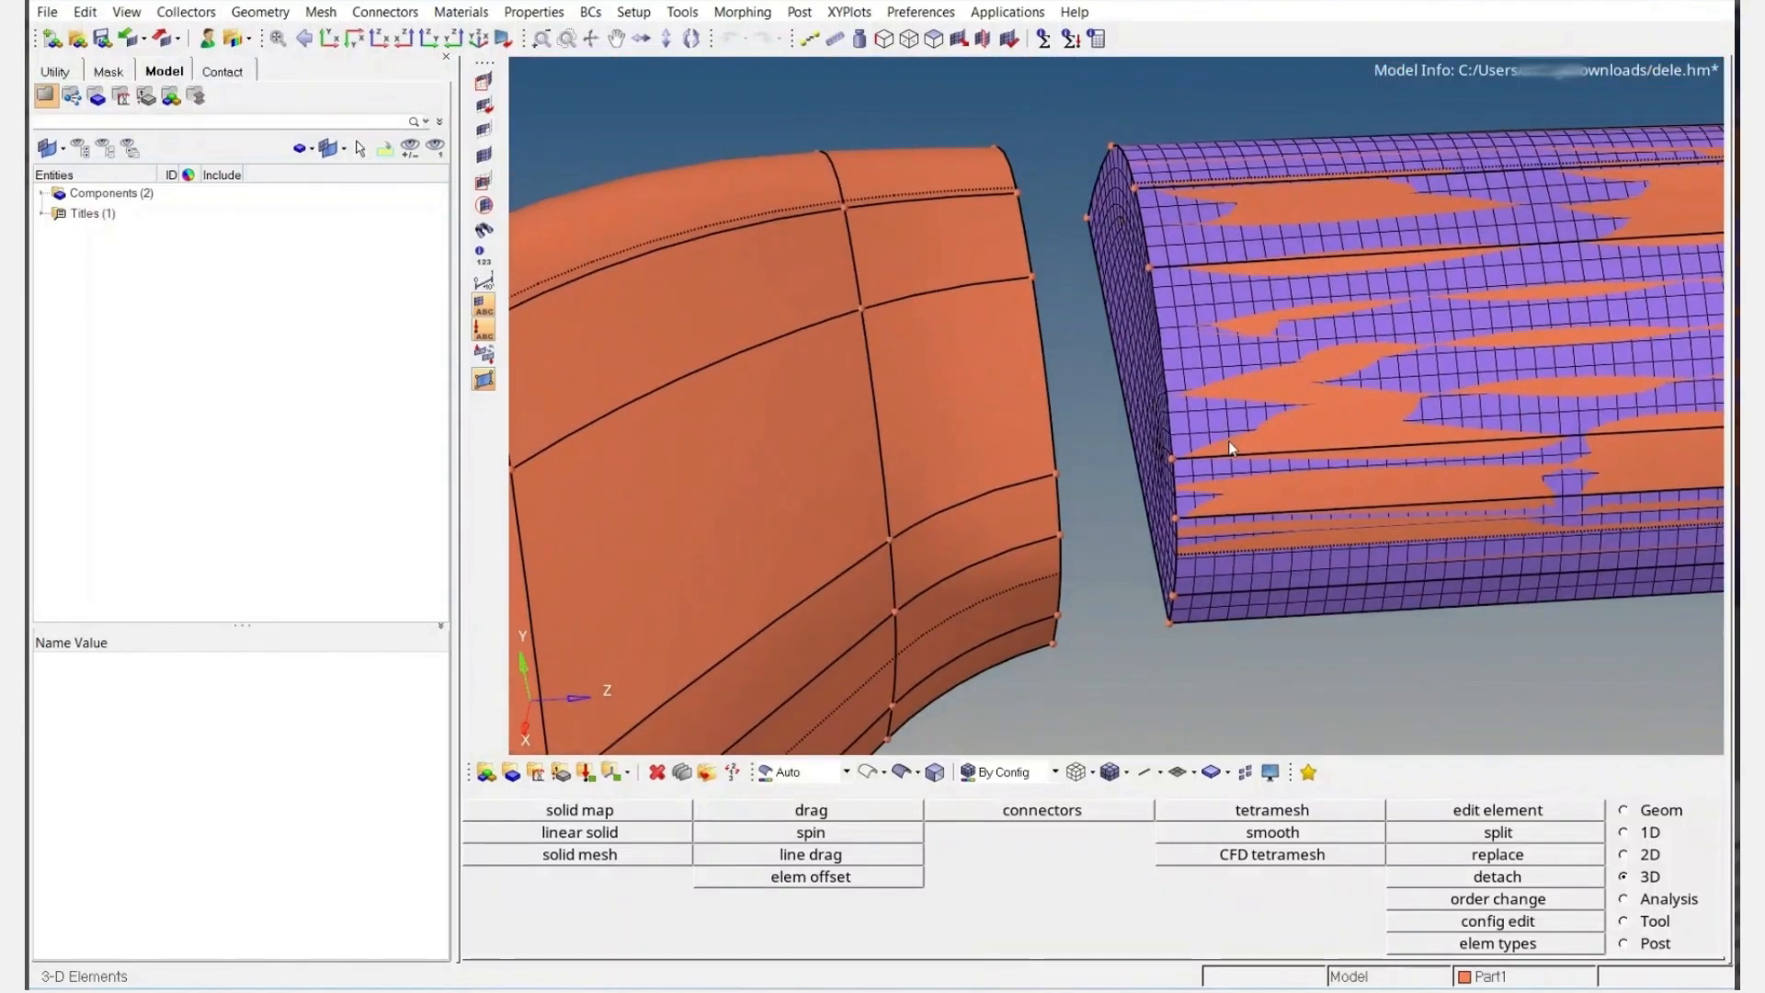
pyautogui.click(933, 39)
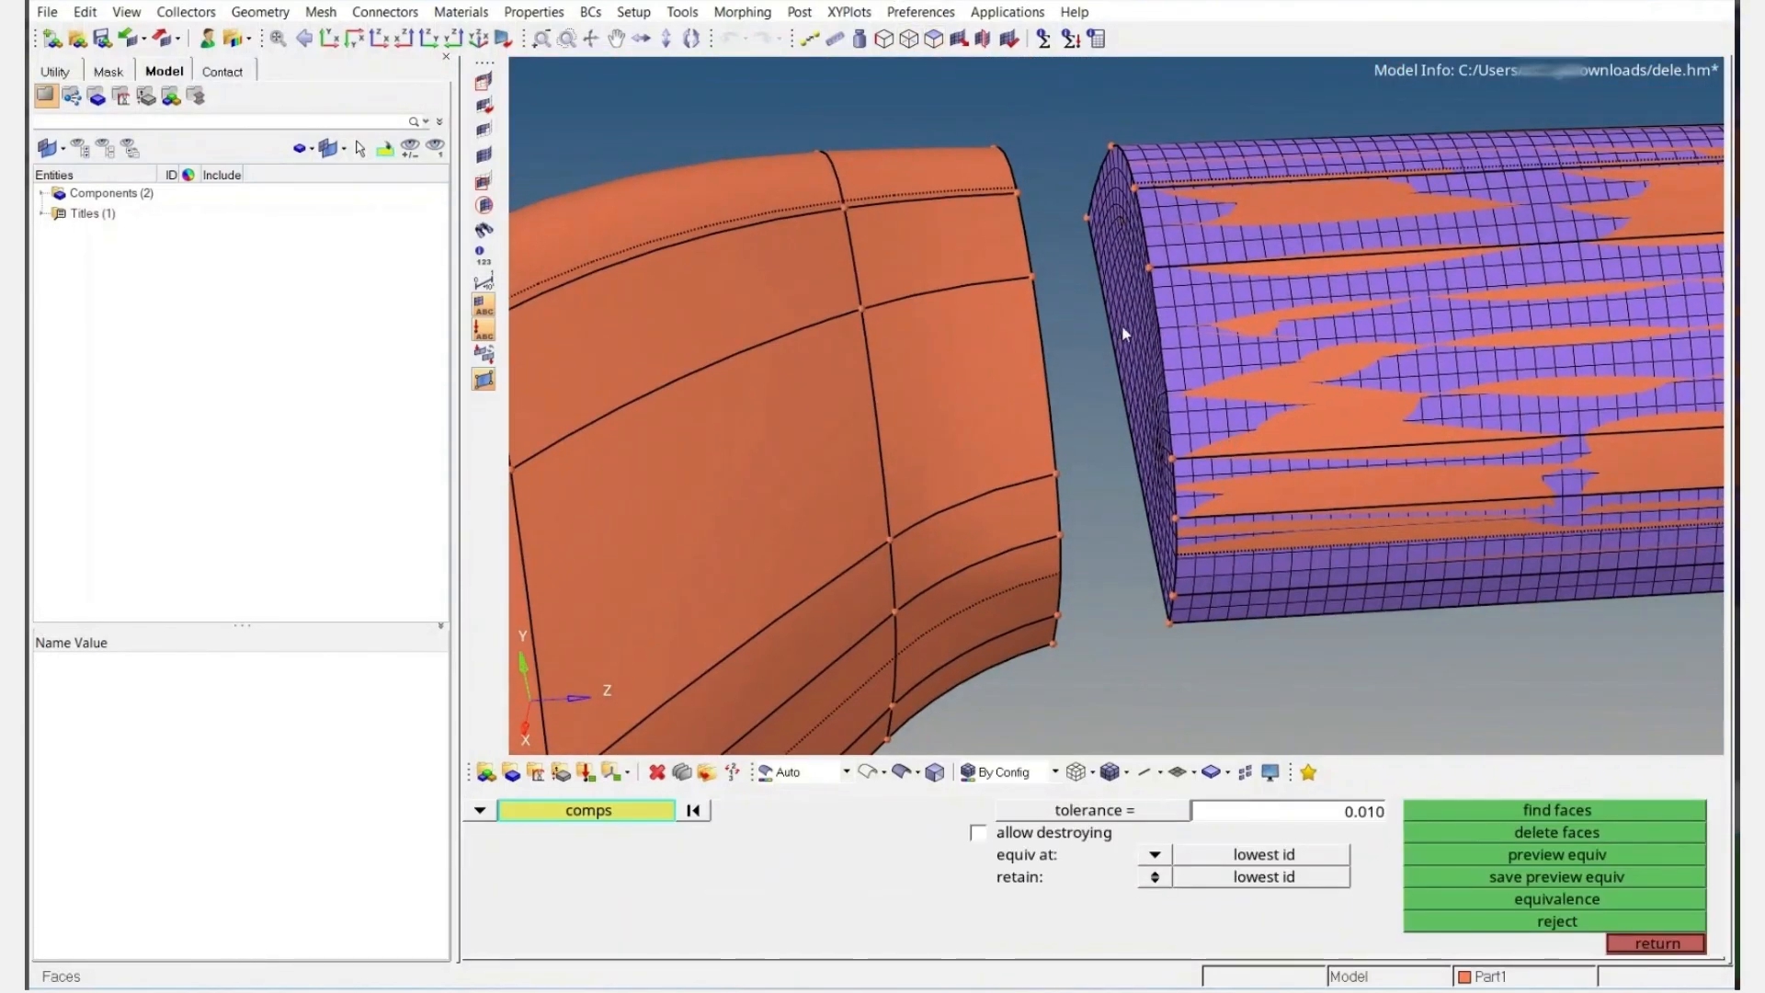
pyautogui.middleClick(1166, 332)
pyautogui.keyDown('ctrl'); pyautogui.moveTo(1182, 368); pyautogui.dragTo(1198, 405); pyautogui.keyUp('ctrl')
pyautogui.keyDown('ctrl'); pyautogui.moveTo(1198, 404); pyautogui.dragTo(1078, 366, button='right'); pyautogui.keyUp('ctrl')
pyautogui.press('Escape')
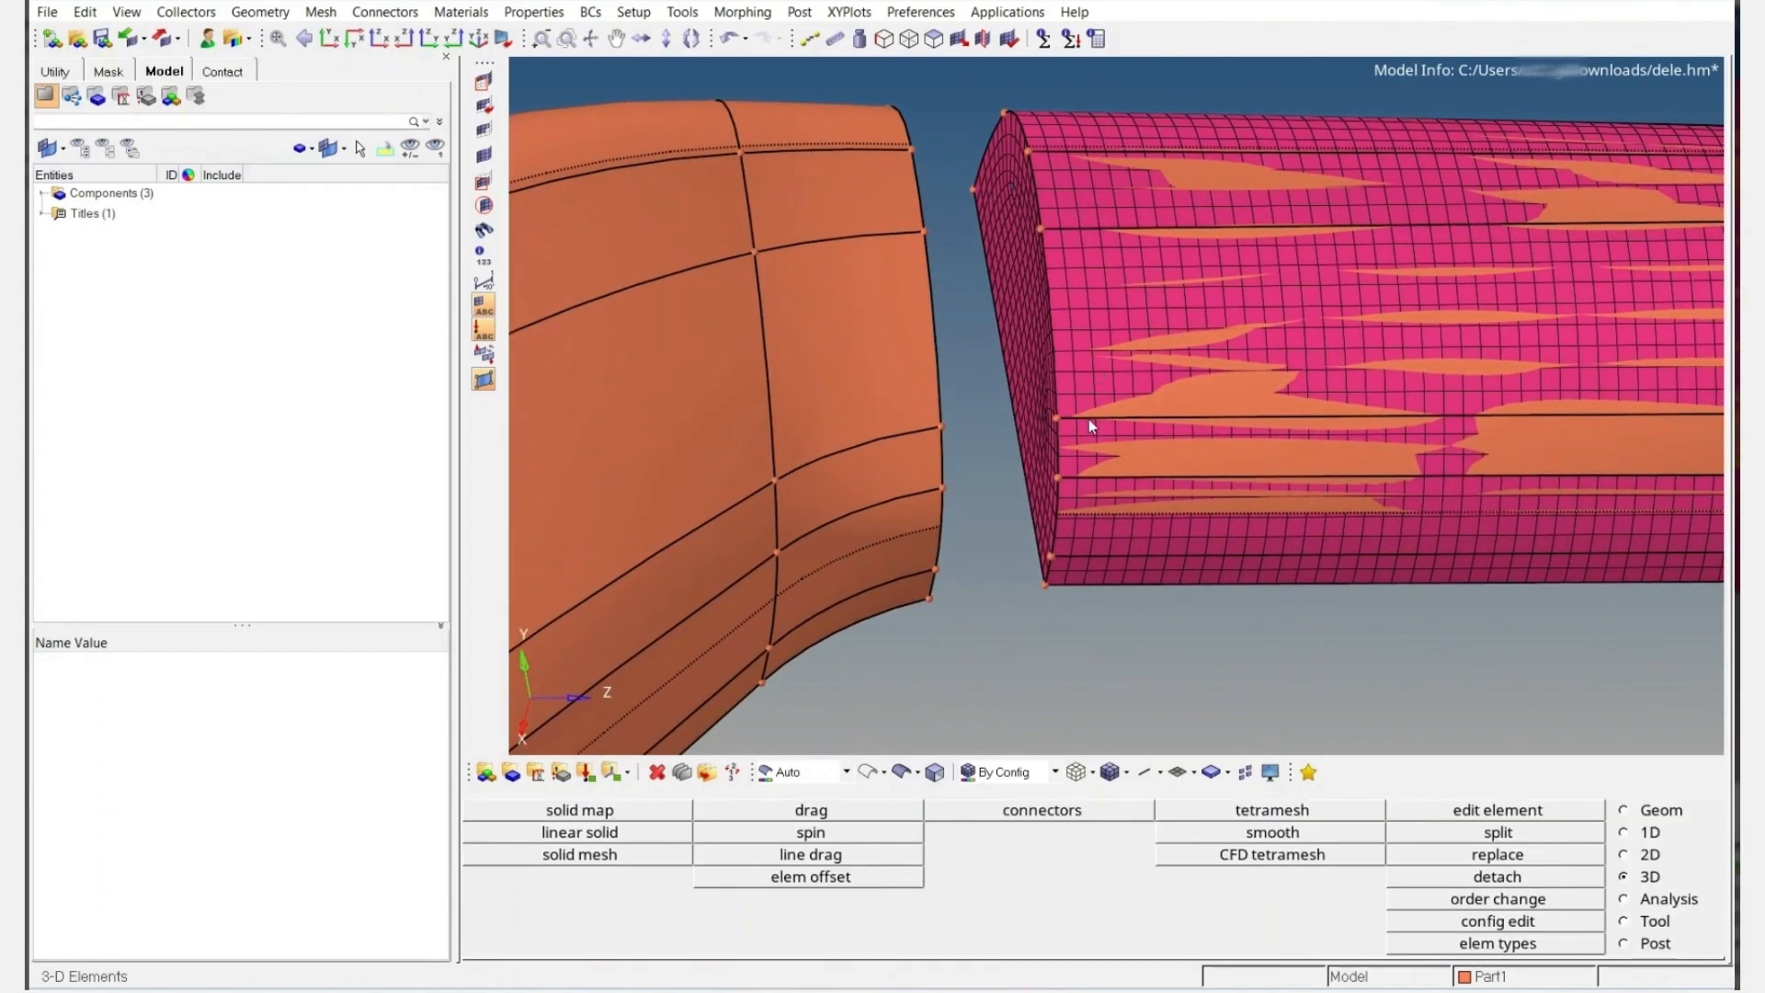
# Redisplay Part1's hidden geometry, then mask the second bend solid from the meshed shank and the hook's opposite half
pyautogui.click(41, 193)
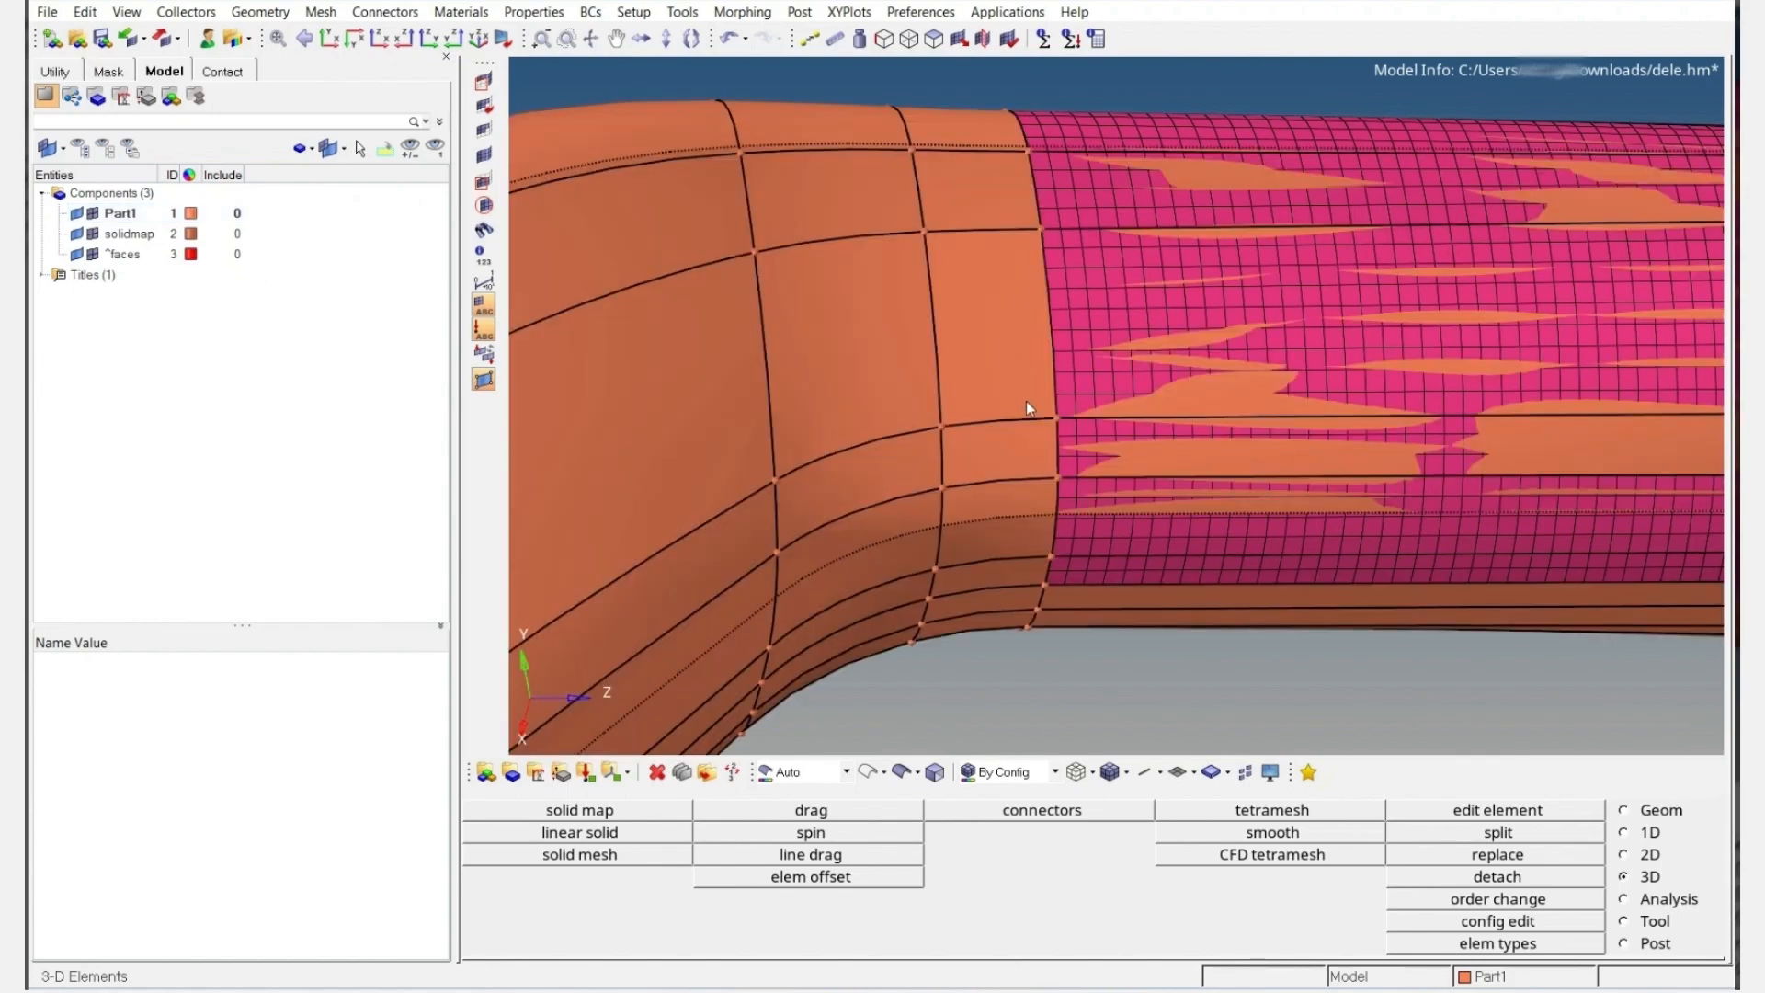
pyautogui.keyDown('ctrl'); pyautogui.moveTo(967, 377); pyautogui.dragTo(1105, 433, button='right'); pyautogui.keyUp('ctrl')
pyautogui.scroll(-3, 1239, 279)
pyautogui.scroll(3, 1177, 422)
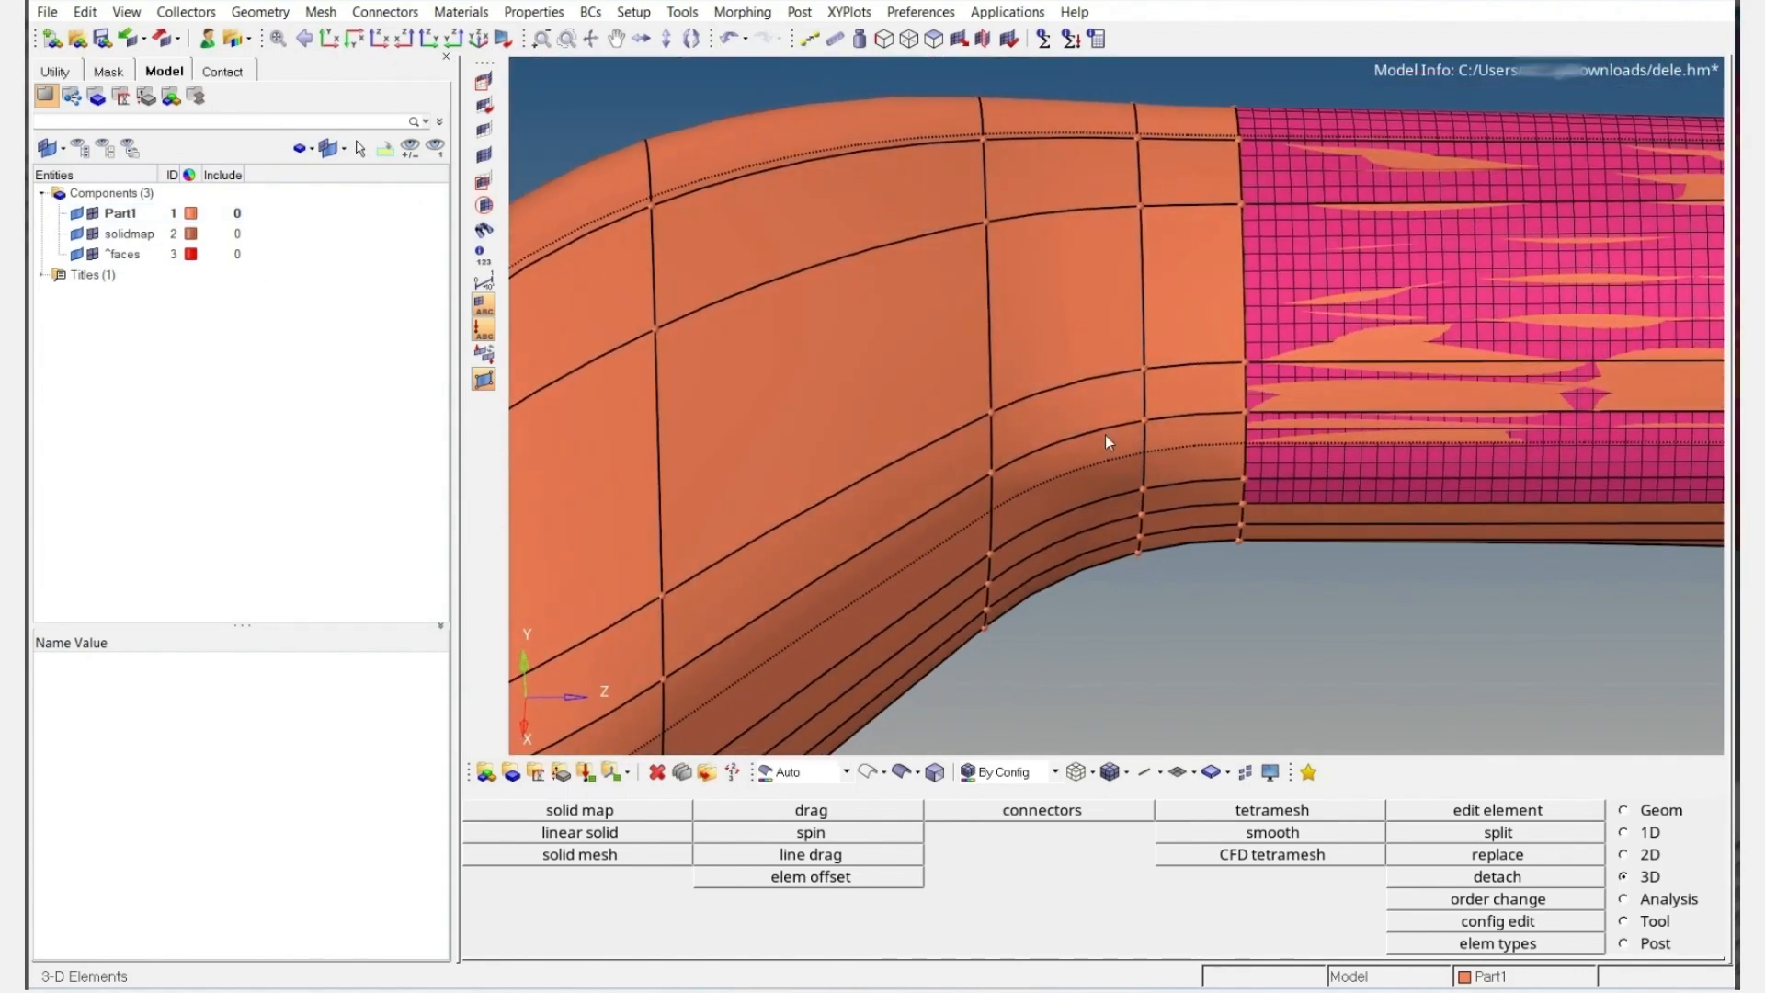
pyautogui.press('F5')
pyautogui.click(1062, 411)
pyautogui.middleClick(1105, 517)
pyautogui.click(1077, 508)
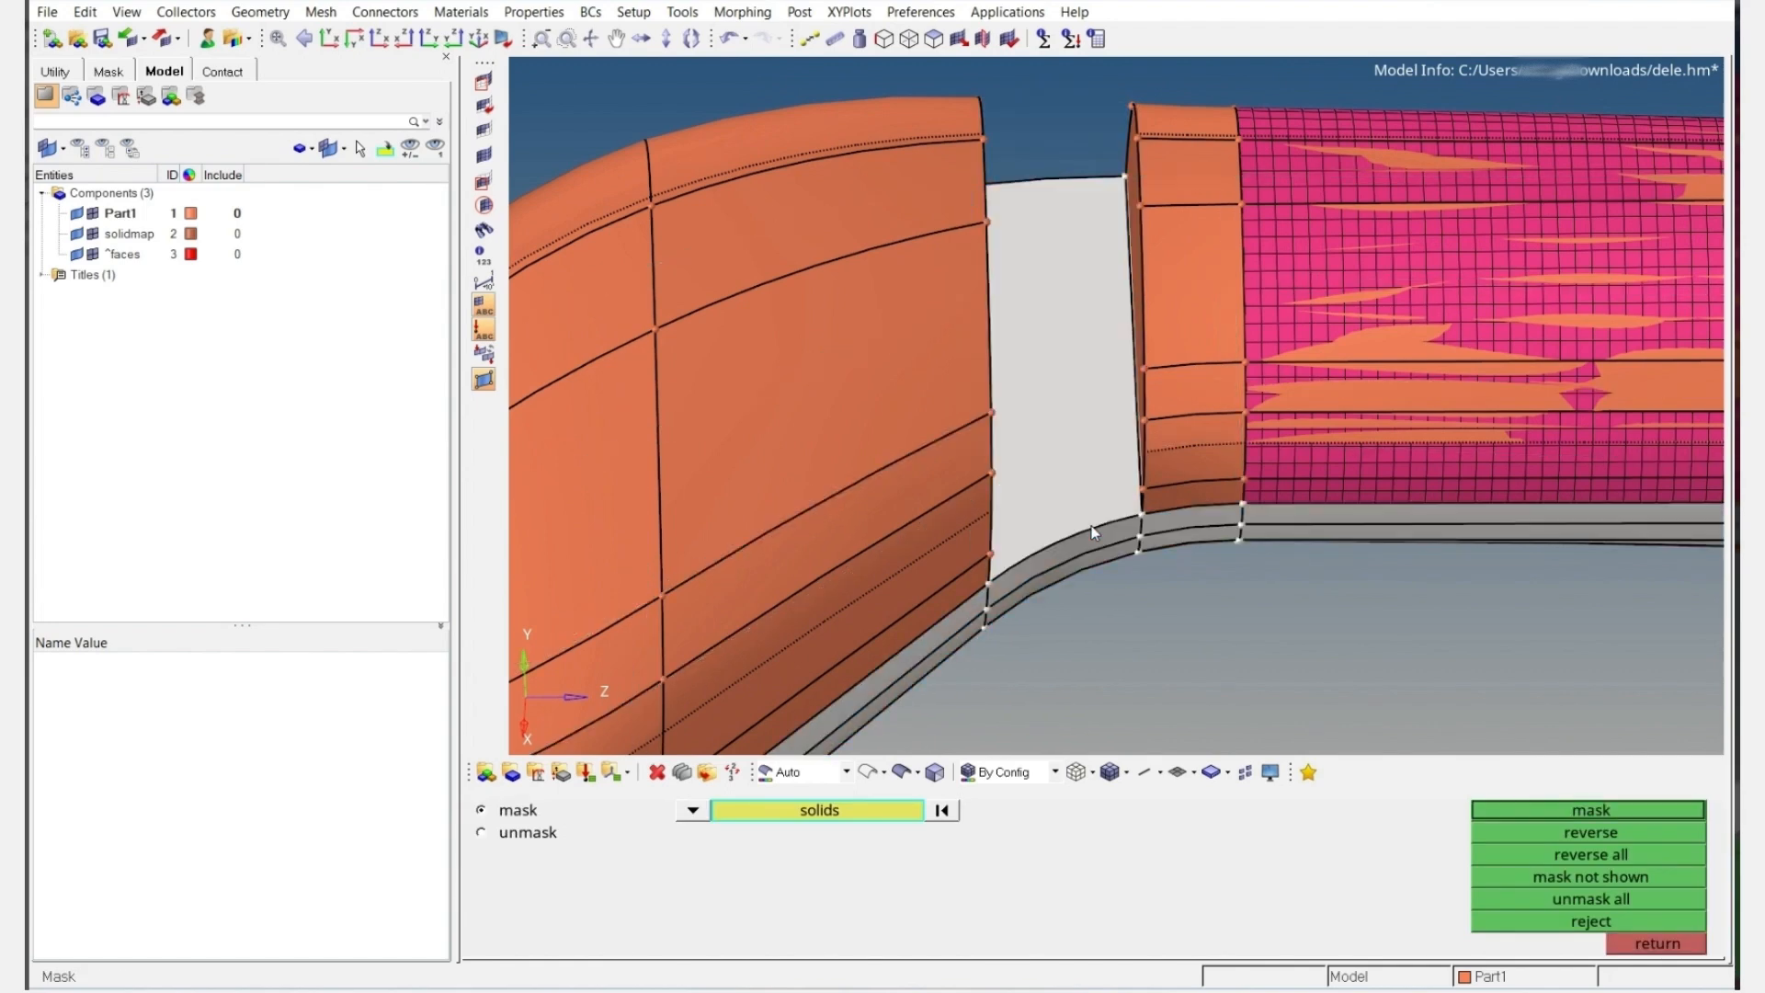
pyautogui.middleClick(1165, 454)
pyautogui.keyDown('ctrl'); pyautogui.moveTo(1225, 398); pyautogui.dragTo(1234, 400); pyautogui.keyUp('ctrl')
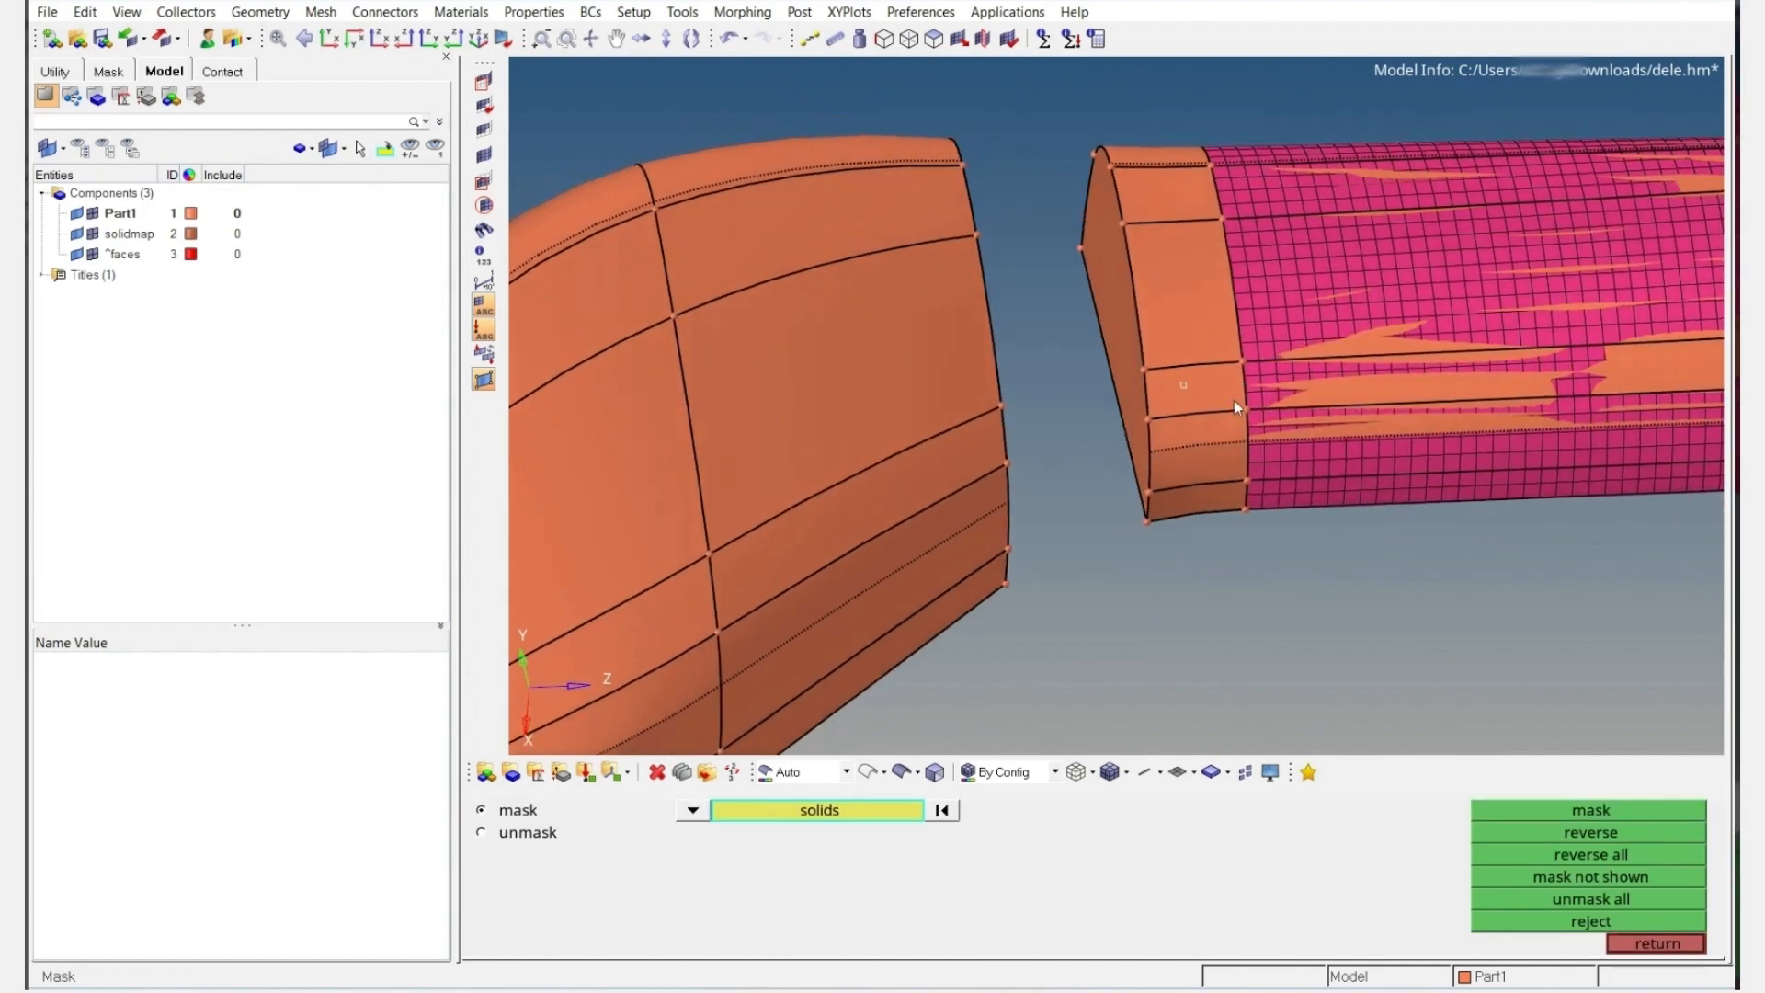
pyautogui.keyDown('ctrl'); pyautogui.moveTo(1233, 400); pyautogui.dragTo(1200, 419, button='right'); pyautogui.keyUp('ctrl')
pyautogui.press('Escape')
# Start a general solid map and select the shank's end-face elements by face as elements to drag
pyautogui.keyDown('ctrl'); pyautogui.moveTo(888, 752); pyautogui.dragTo(1055, 415); pyautogui.keyUp('ctrl')
pyautogui.click(579, 809)
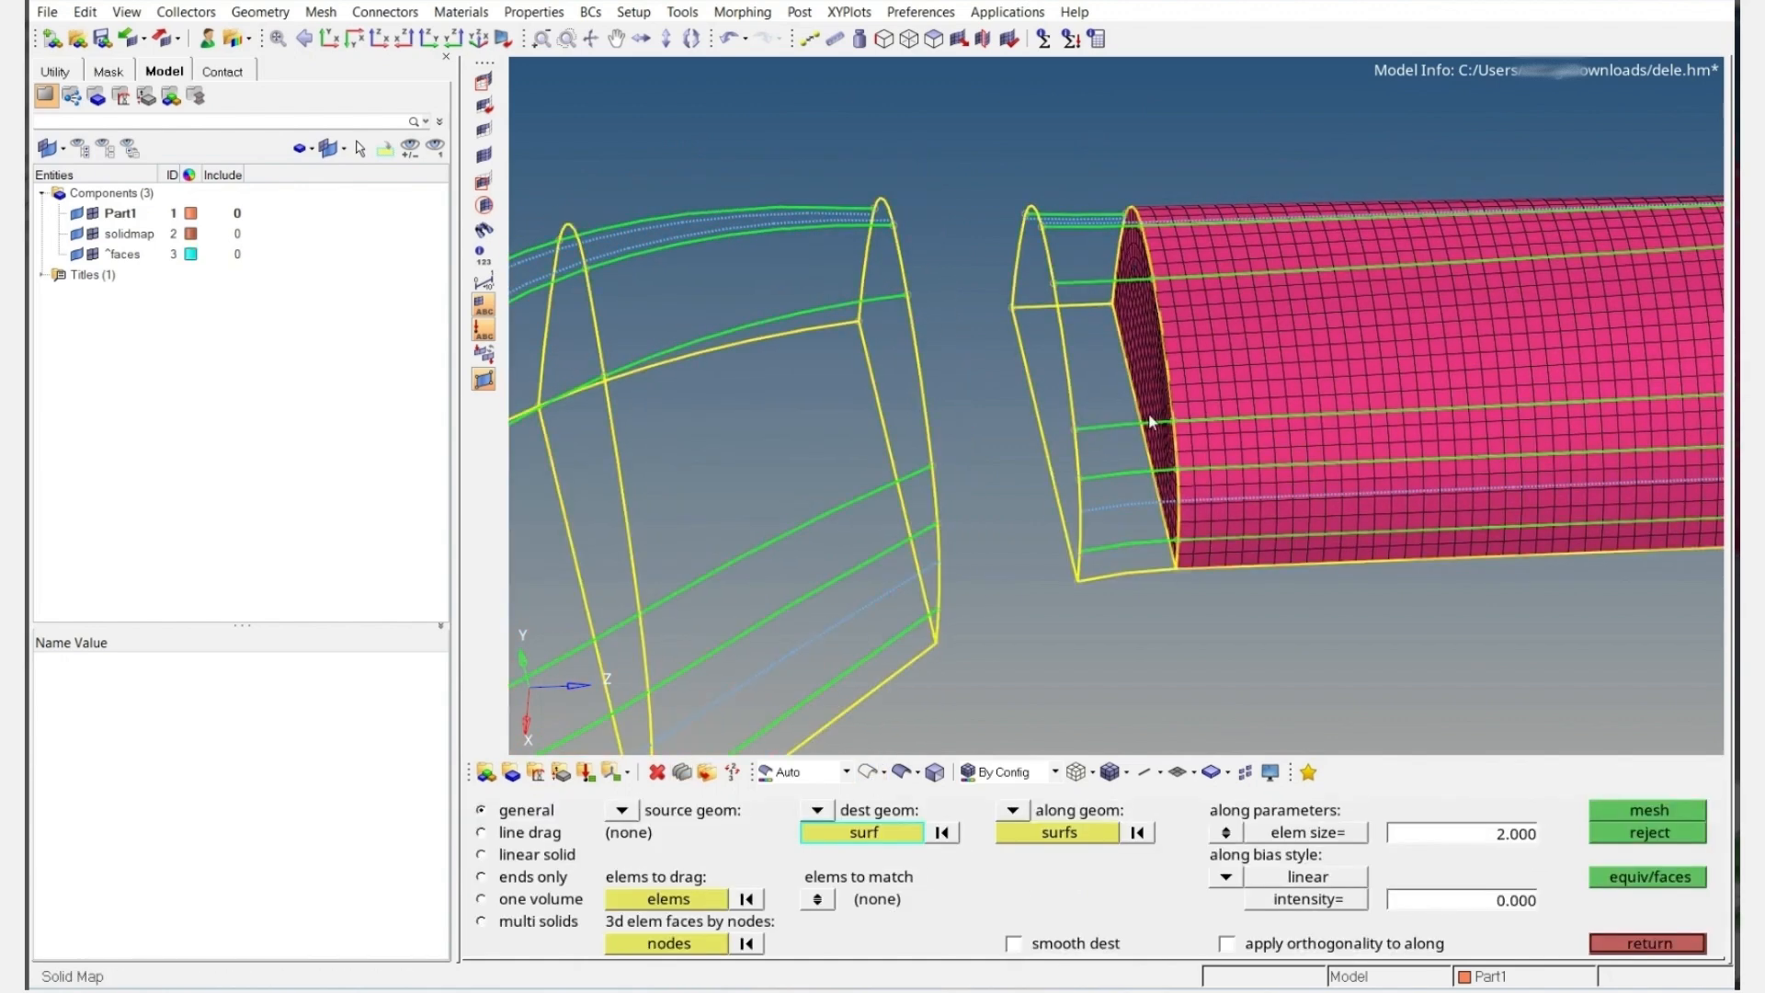
pyautogui.click(703, 901)
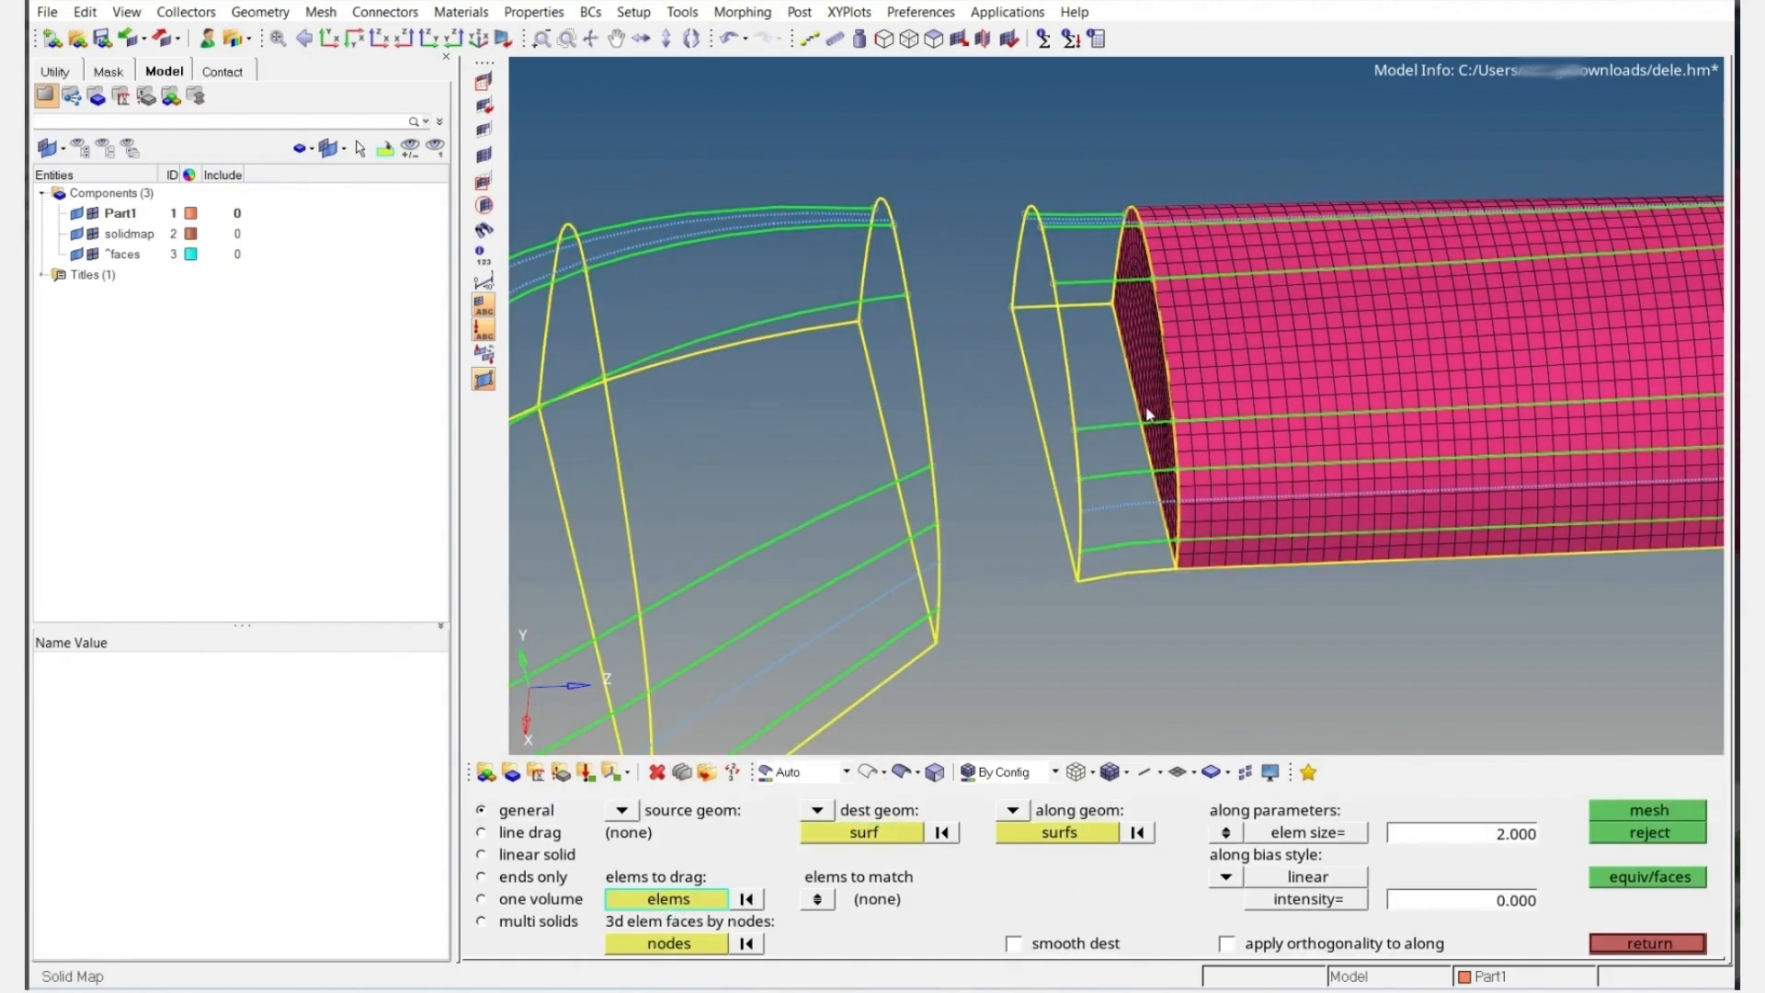
pyautogui.click(680, 901)
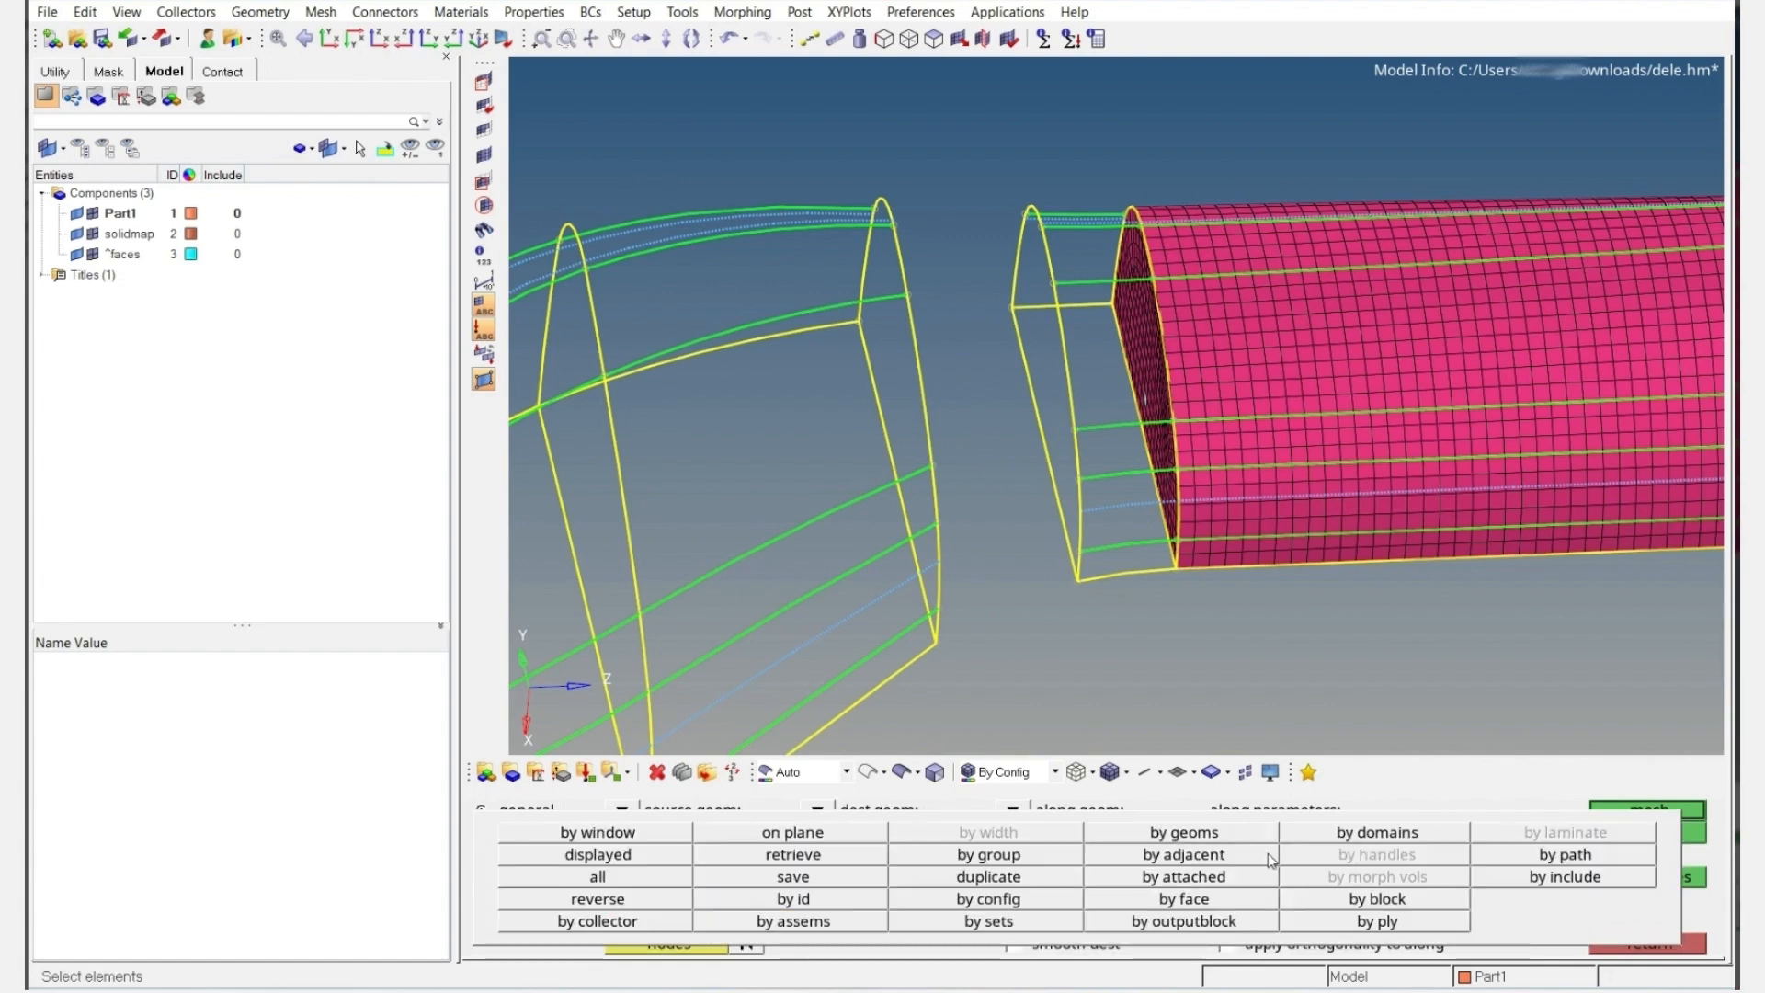
pyautogui.click(1234, 901)
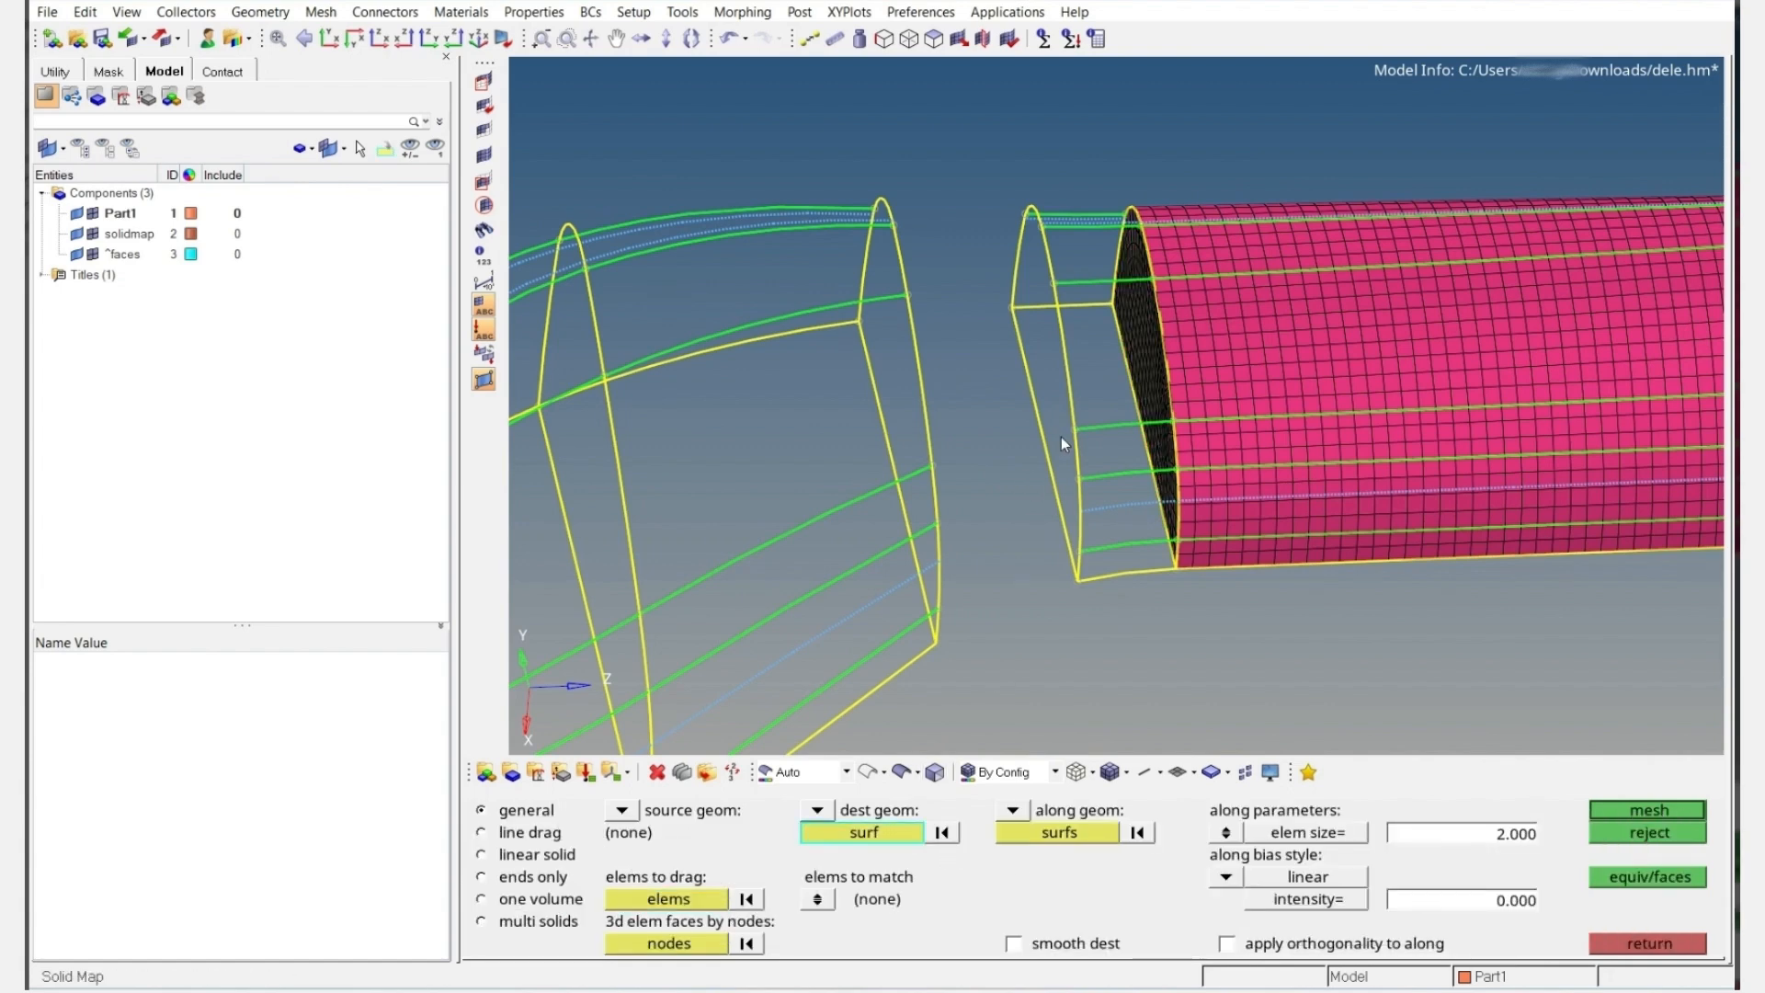
# Set the far end face of the short solid beside the shank as destination and all its surfaces as along geometry
pyautogui.scroll(2, 1136, 509)
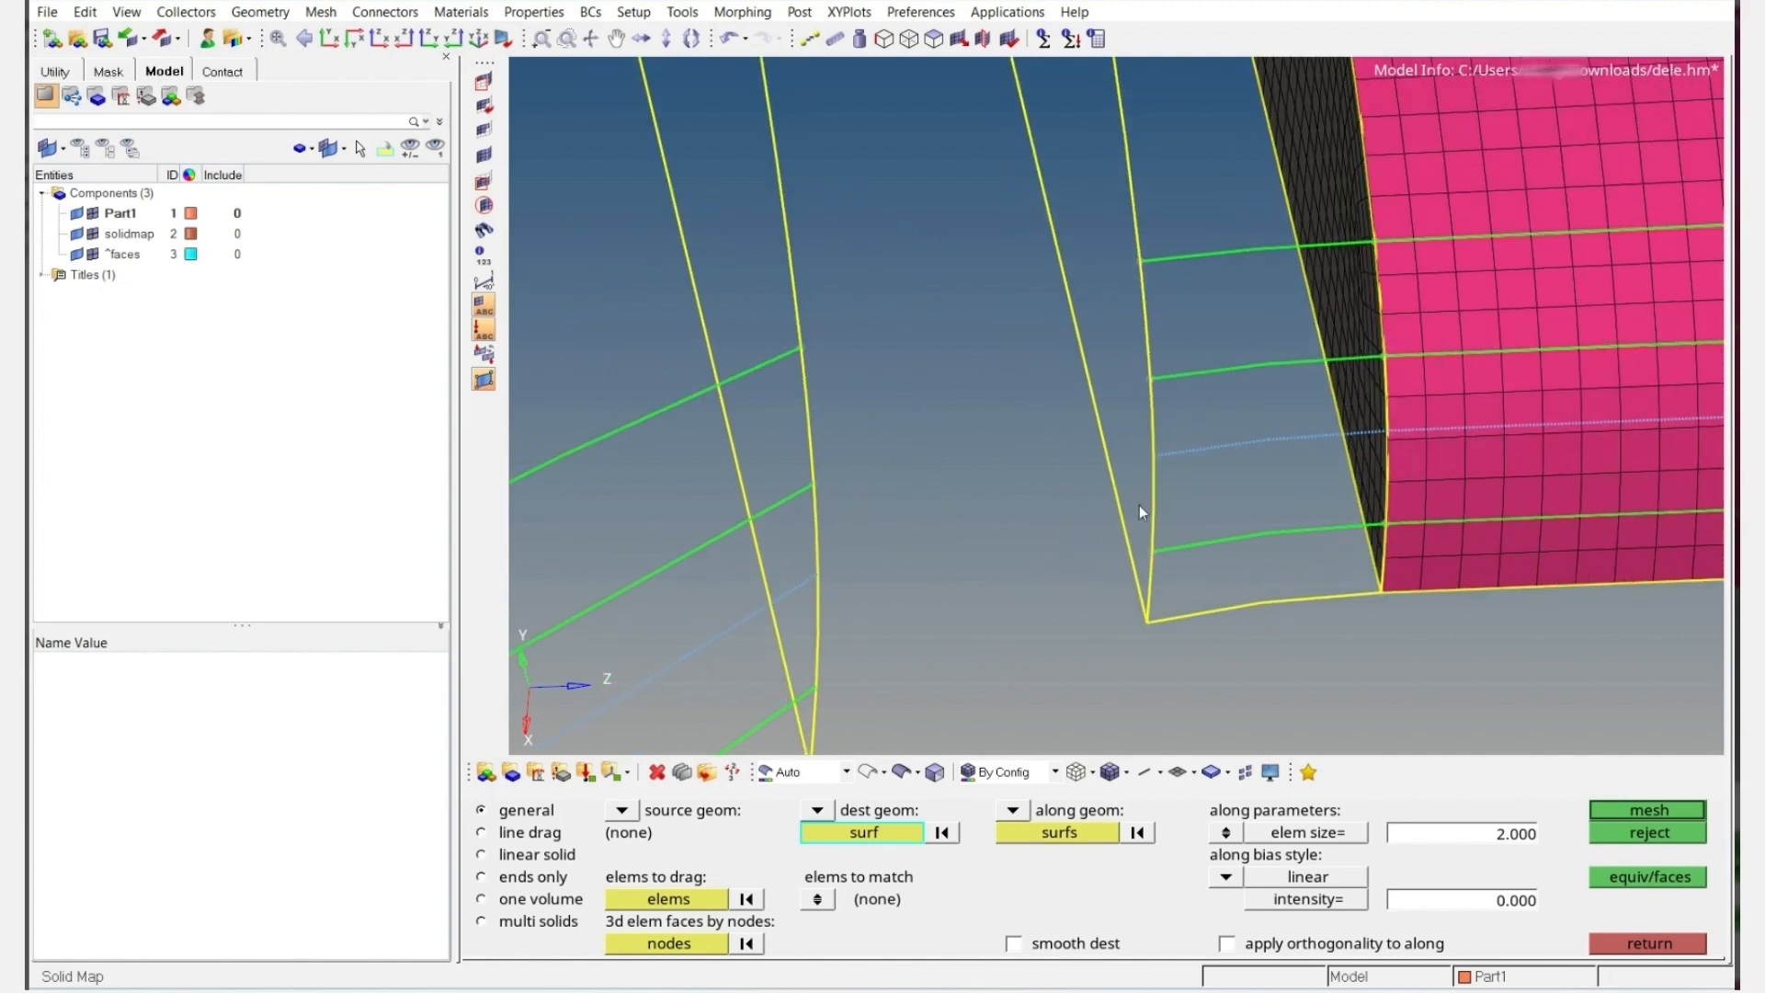
pyautogui.scroll(-3, 1155, 526)
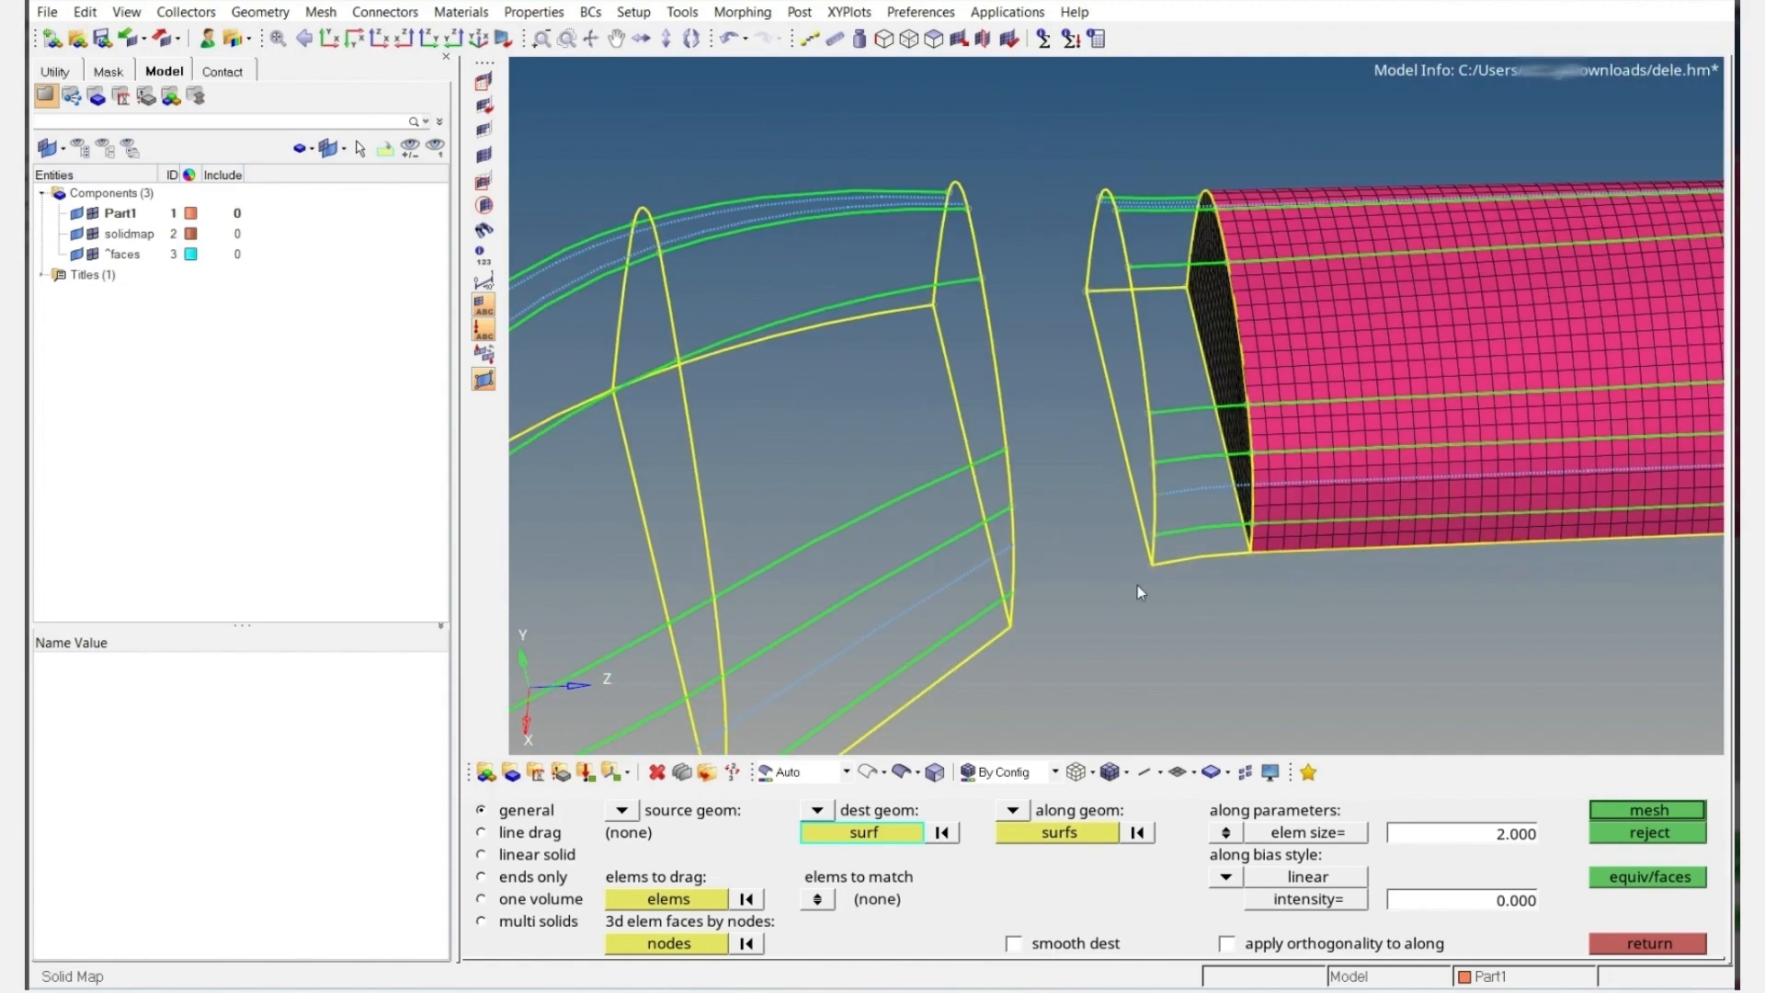
pyautogui.click(903, 773)
pyautogui.click(1120, 344)
pyautogui.click(1011, 831)
pyautogui.moveTo(1260, 425)
pyautogui.keyDown('ctrl'); pyautogui.mouseDown()
pyautogui.moveTo(1226, 418)
pyautogui.moveTo(1247, 423)
pyautogui.mouseUp(); pyautogui.keyUp('ctrl')
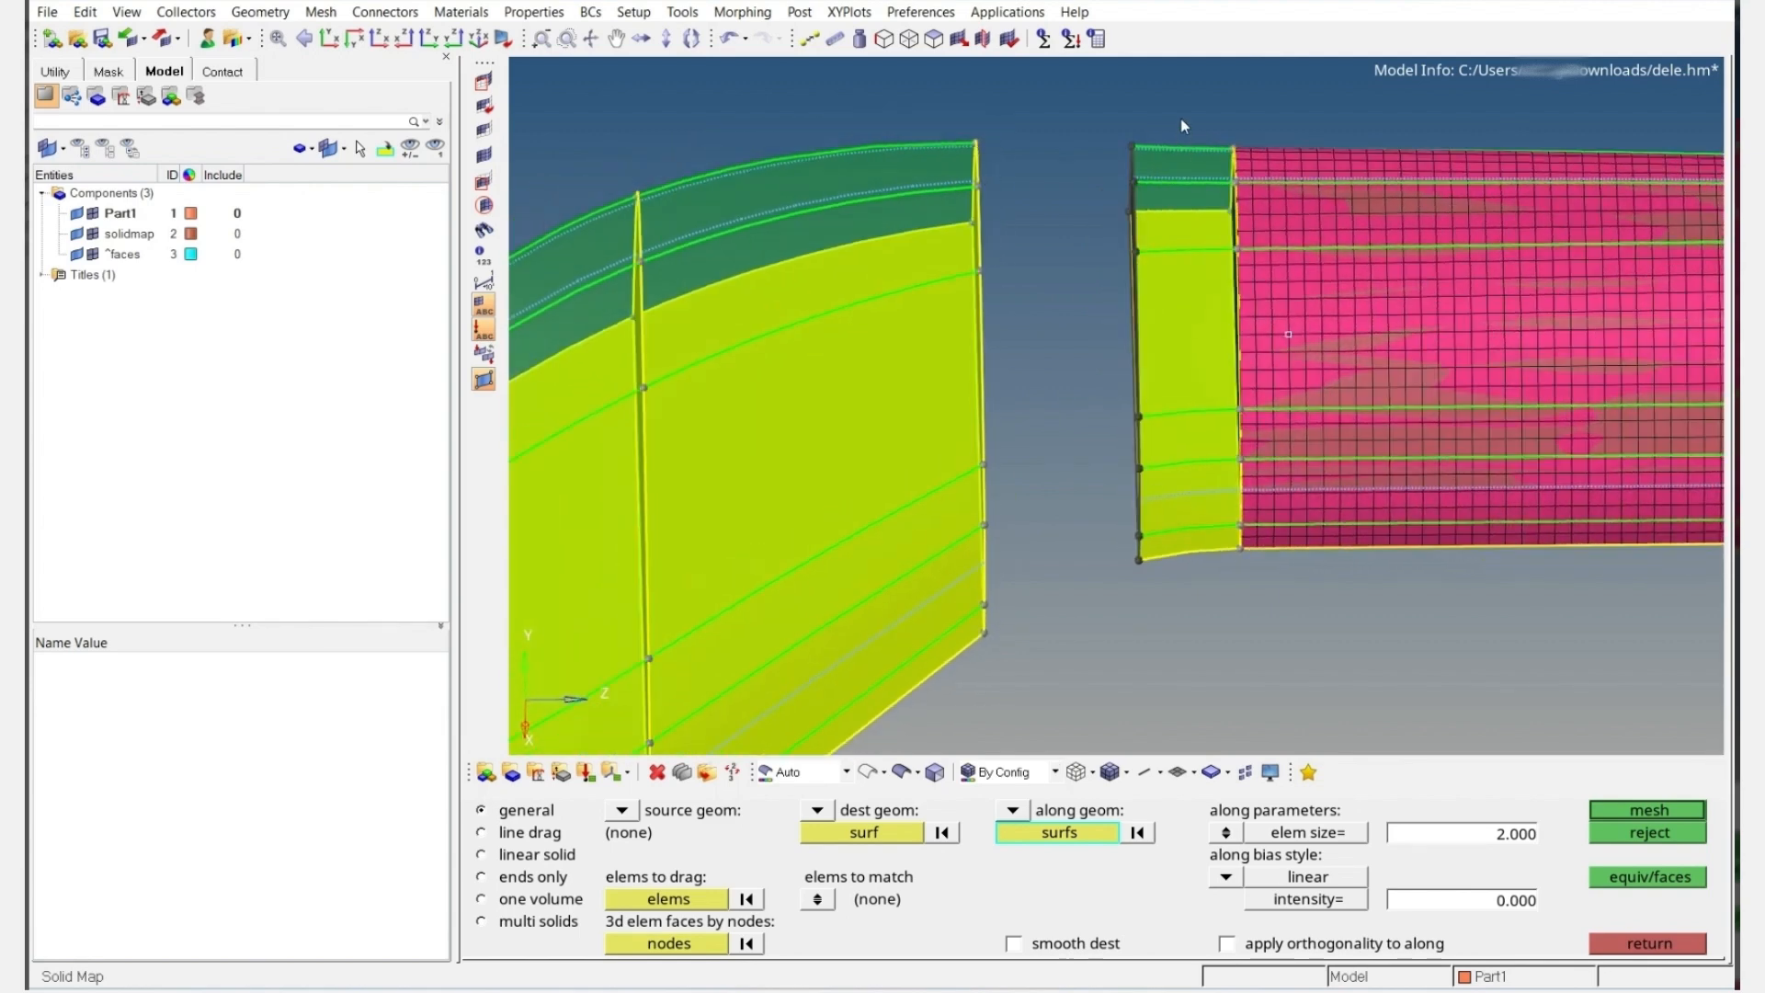
pyautogui.keyDown('shift'); pyautogui.moveTo(1191, 112); pyautogui.dragTo(1103, 631); pyautogui.keyUp('shift')
pyautogui.keyDown('ctrl'); pyautogui.moveTo(1176, 269); pyautogui.dragTo(1249, 329); pyautogui.keyUp('ctrl')
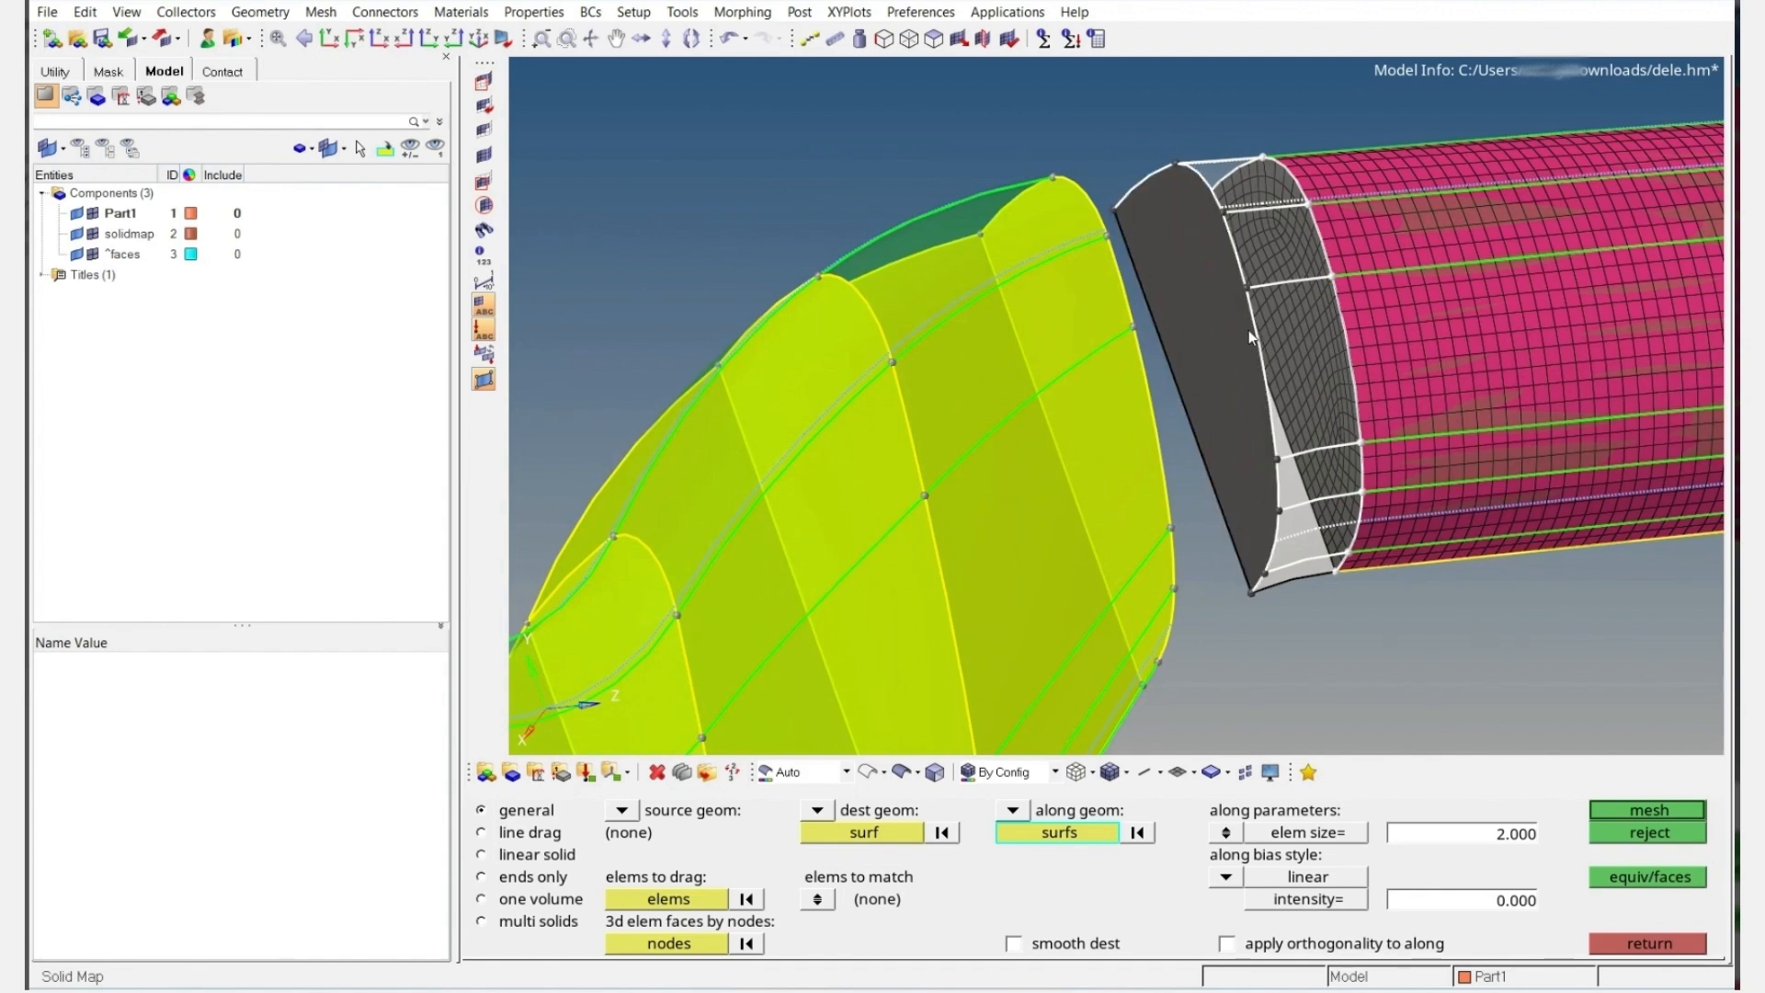
# Generate the short solid's mesh with an along element size of 2.000 and inspect its transition to the shank mesh
pyautogui.middleClick(1207, 303)
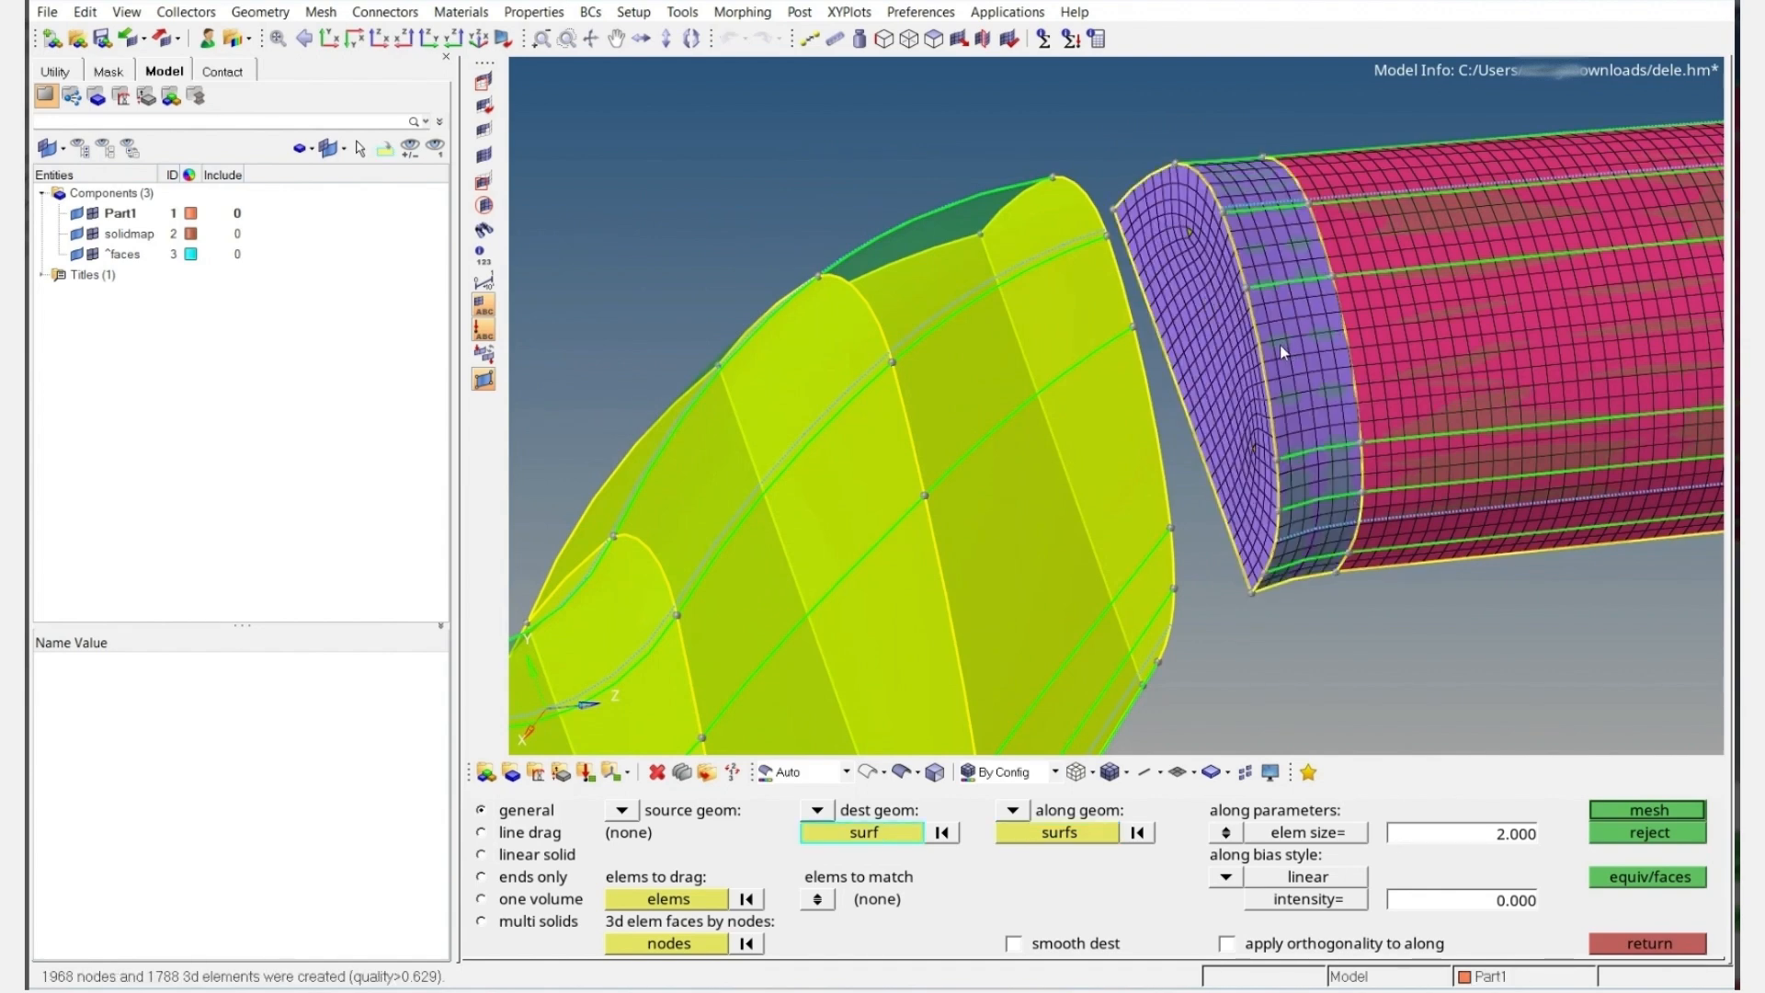
pyautogui.scroll(5, 1297, 337)
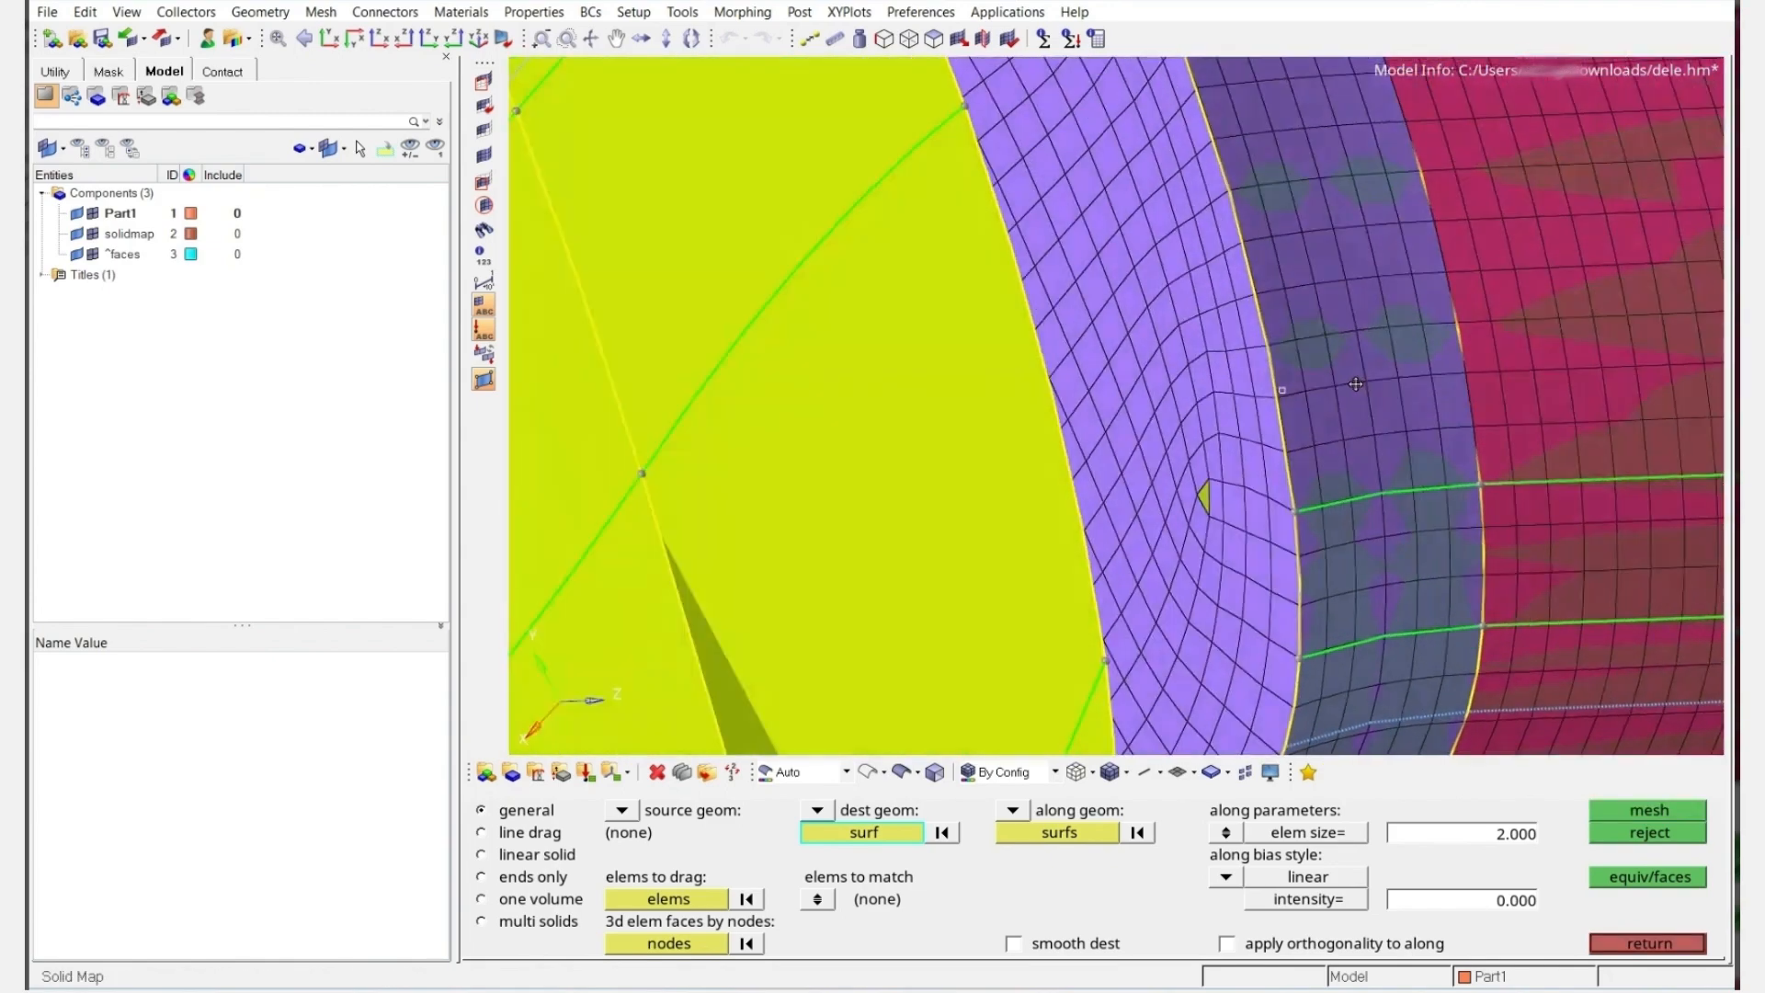
pyautogui.keyDown('ctrl'); pyautogui.moveTo(1356, 384); pyautogui.dragTo(1288, 400); pyautogui.keyUp('ctrl')
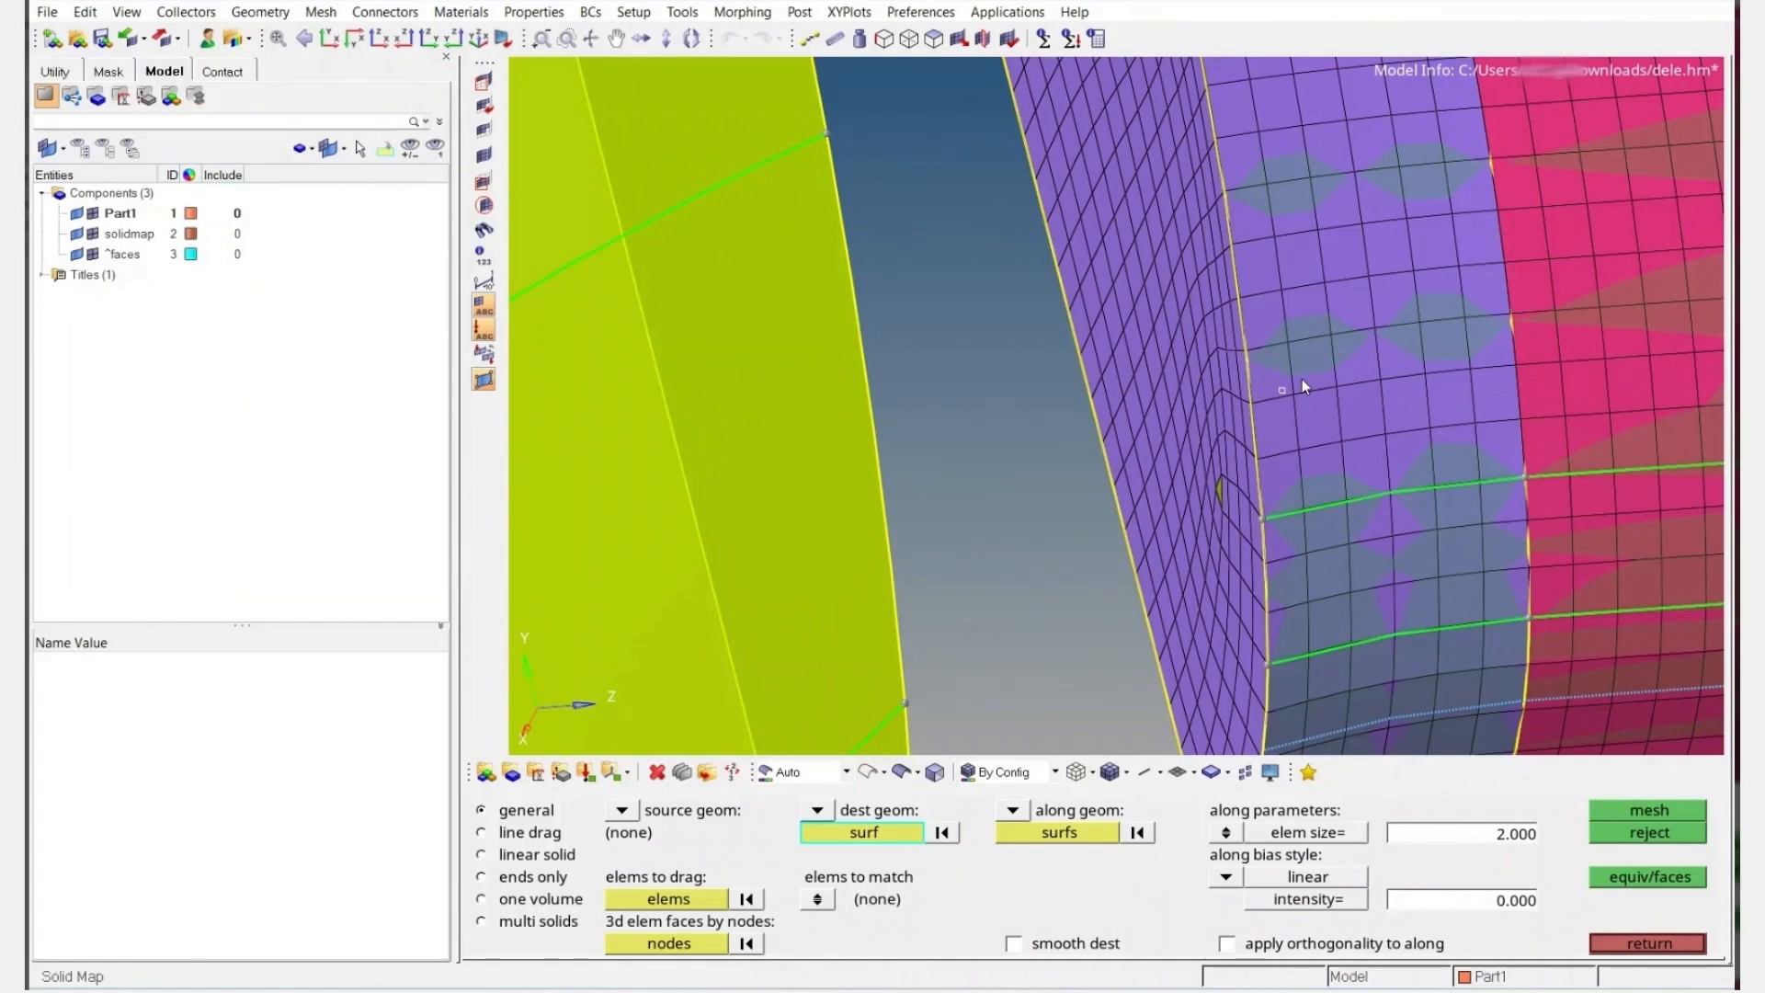
pyautogui.scroll(-4, 1302, 379)
pyautogui.keyDown('ctrl'); pyautogui.moveTo(1302, 379); pyautogui.dragTo(1227, 399); pyautogui.keyUp('ctrl')
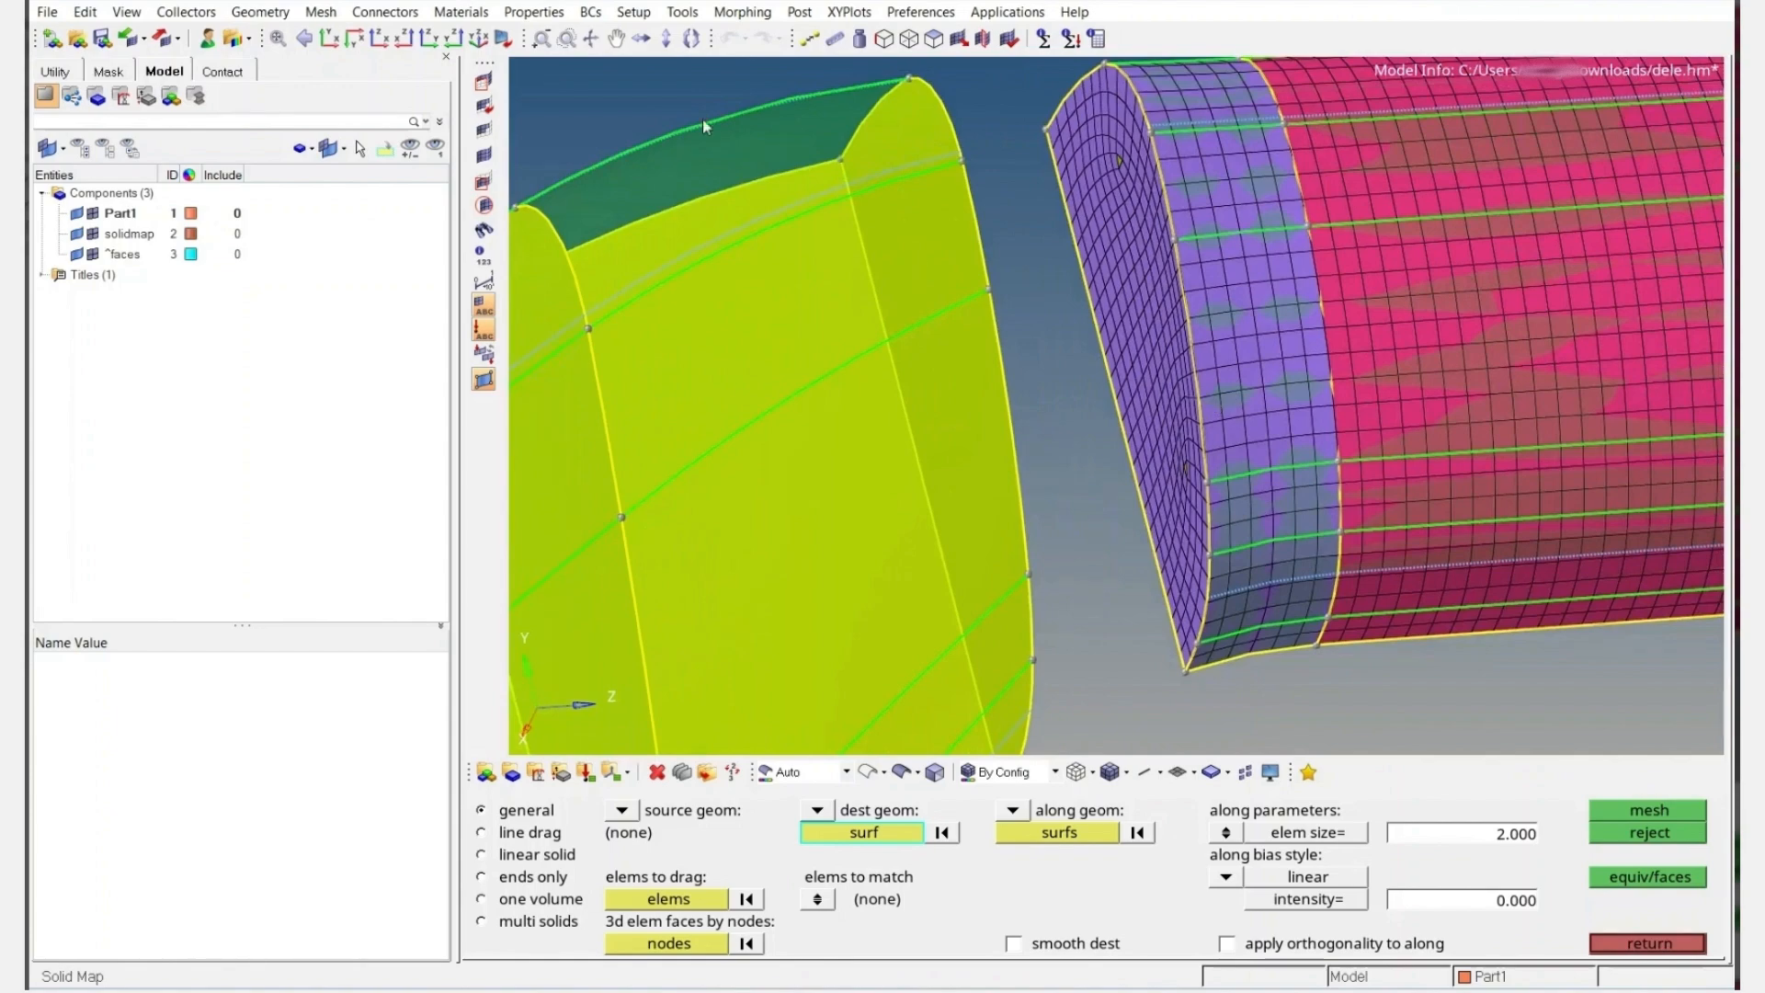
# Find the faces of the solid mesh extended through the short solid
pyautogui.click(933, 39)
pyautogui.scroll(-3, 1180, 337)
pyautogui.keyDown('ctrl'); pyautogui.moveTo(1181, 344); pyautogui.dragTo(1084, 414); pyautogui.keyUp('ctrl')
# Redisplay Part1's geometry, then mask the solid beyond the next one to mesh and the hook's opposite half
pyautogui.click(76, 214)
pyautogui.click(77, 214)
pyautogui.keyDown('ctrl'); pyautogui.moveTo(1005, 320); pyautogui.dragTo(929, 359, button='right'); pyautogui.keyUp('ctrl')
pyautogui.scroll(3, 953, 350)
pyautogui.press('F5')
pyautogui.click(954, 372)
pyautogui.middleClick(956, 367)
pyautogui.click(1158, 651)
pyautogui.middleClick(1157, 647)
pyautogui.scroll(-4, 1122, 524)
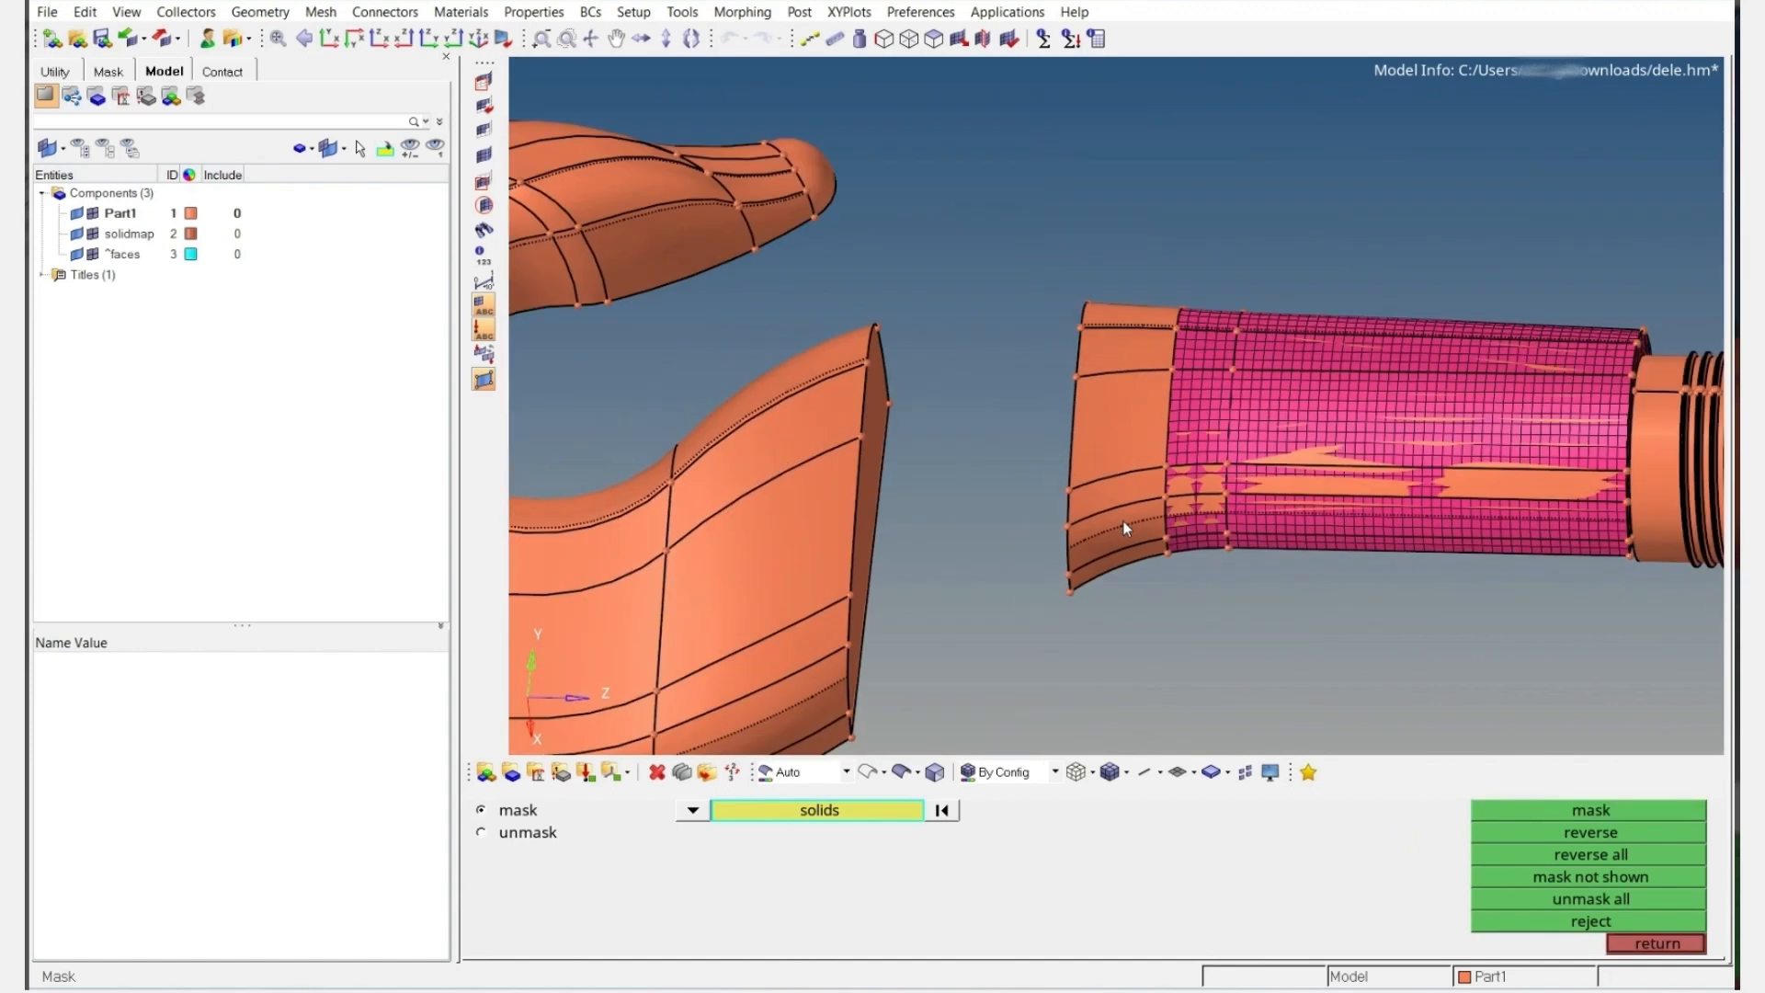
# Start another general solid map and select the short solid's end-face elements by face as elements to drag
pyautogui.press('v')
pyautogui.click(918, 838)
pyautogui.keyDown('ctrl'); pyautogui.moveTo(1204, 448); pyautogui.dragTo(1264, 460); pyautogui.keyUp('ctrl')
pyautogui.keyDown('ctrl'); pyautogui.scroll(3, 1252, 494); pyautogui.keyUp('ctrl')
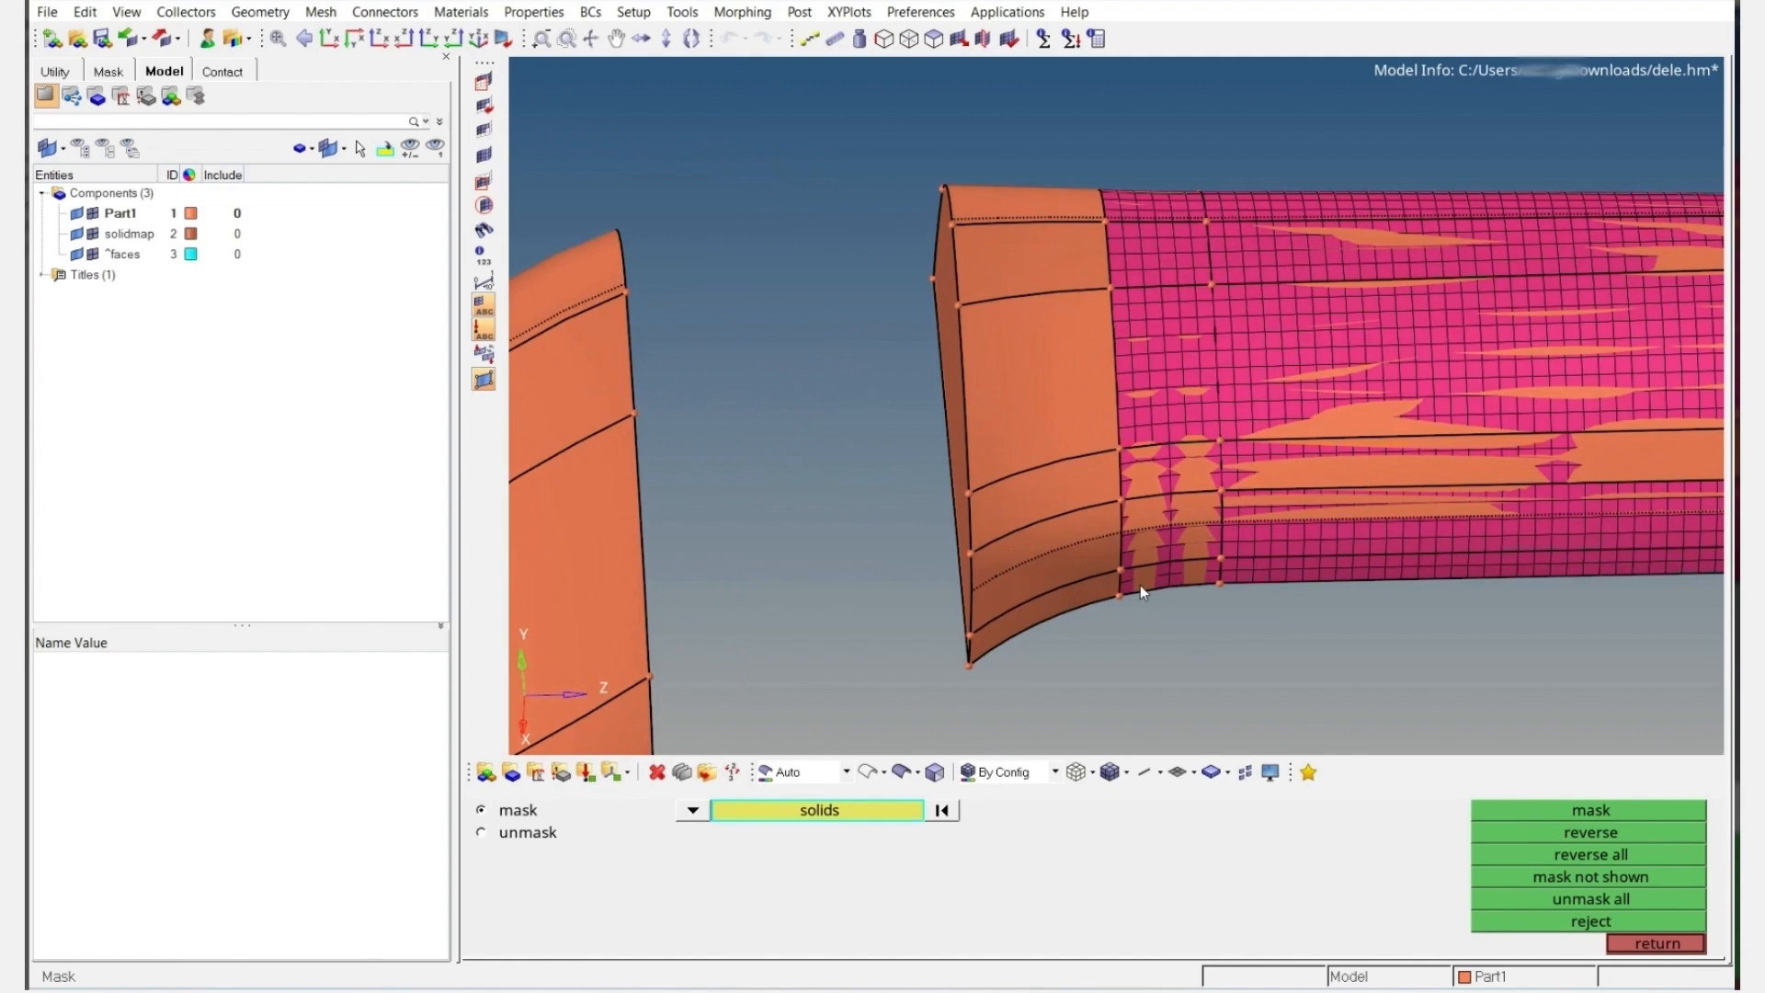
pyautogui.click(868, 773)
pyautogui.press('Escape')
pyautogui.click(691, 897)
pyautogui.keyDown('ctrl'); pyautogui.moveTo(1177, 451); pyautogui.dragTo(1203, 447); pyautogui.keyUp('ctrl')
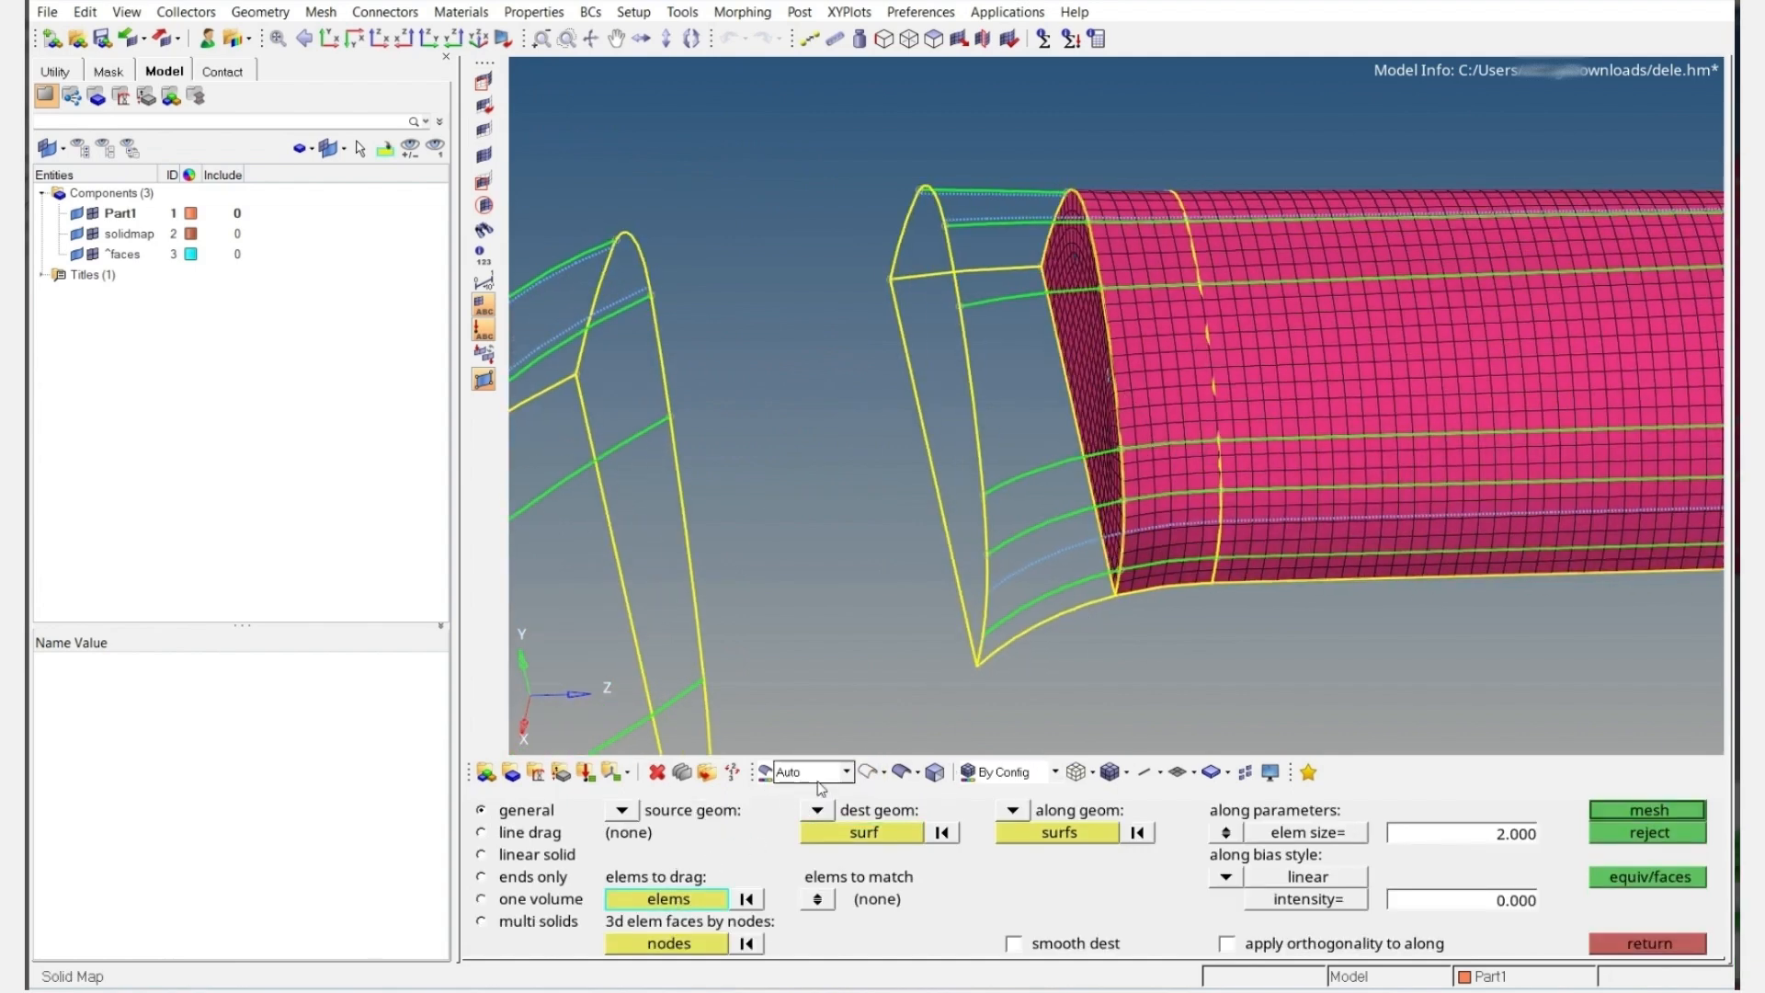
pyautogui.click(703, 899)
pyautogui.click(1138, 900)
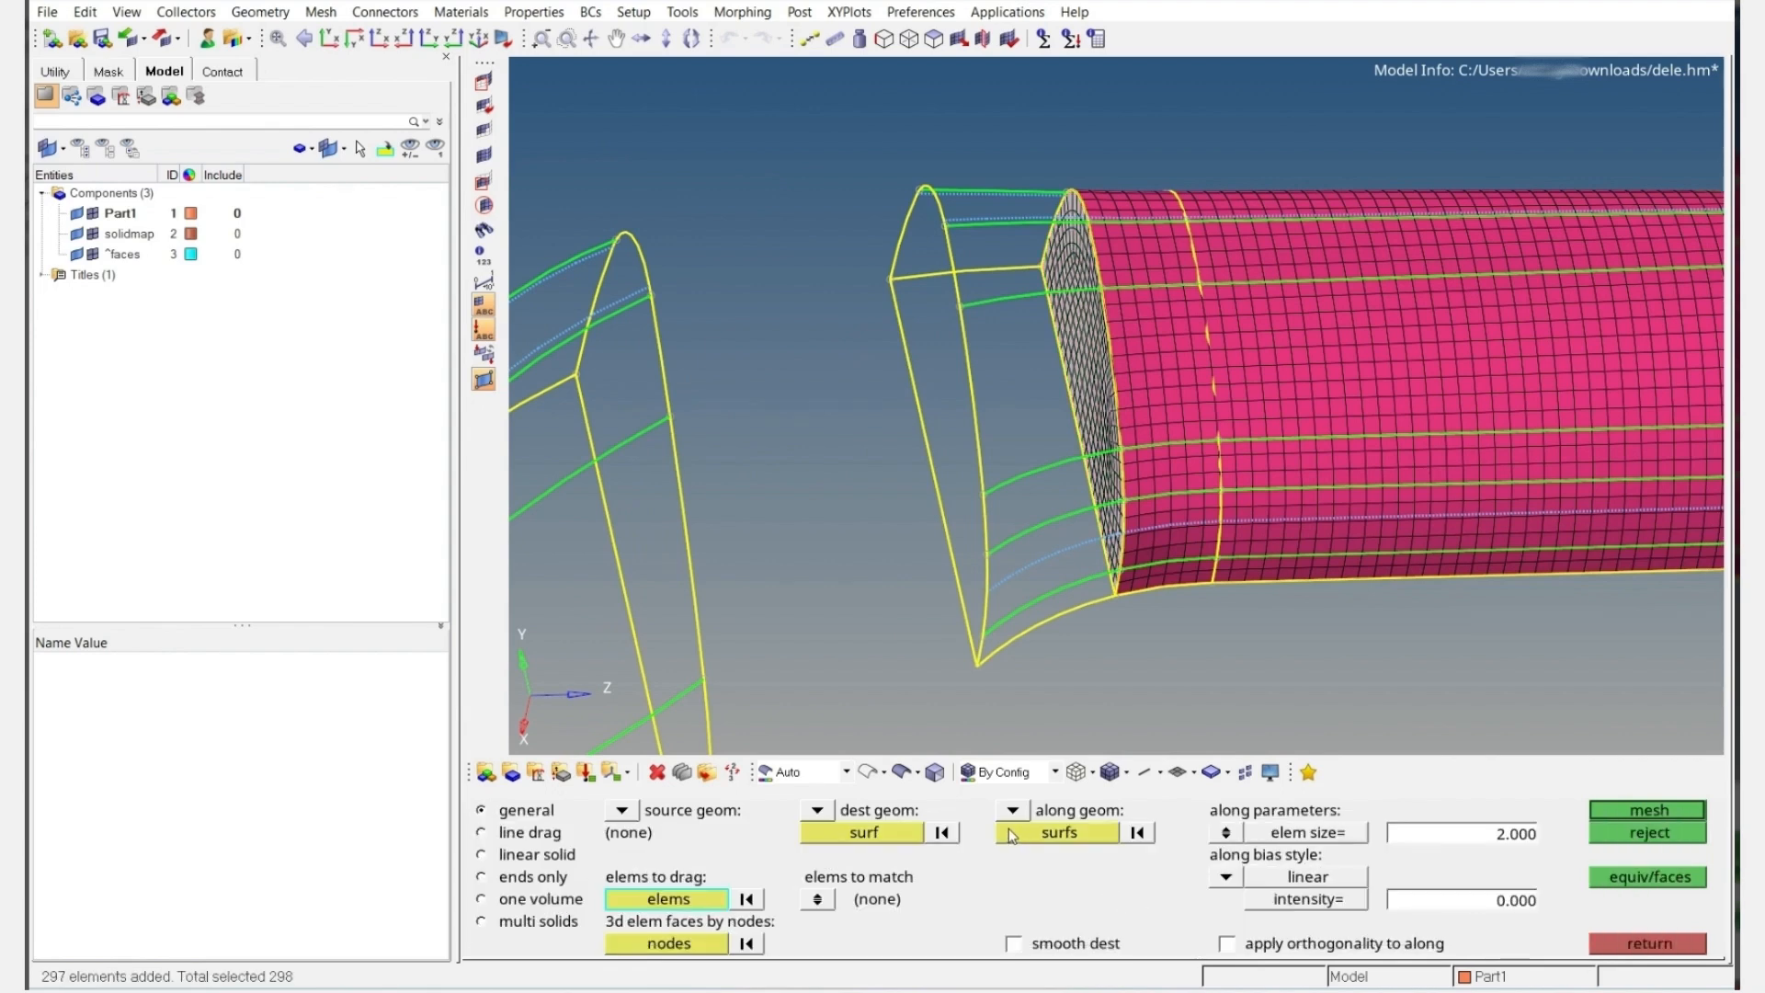
# Set the curved solid's far end face as destination and select all of that solid's surfaces as along geometry
pyautogui.click(904, 833)
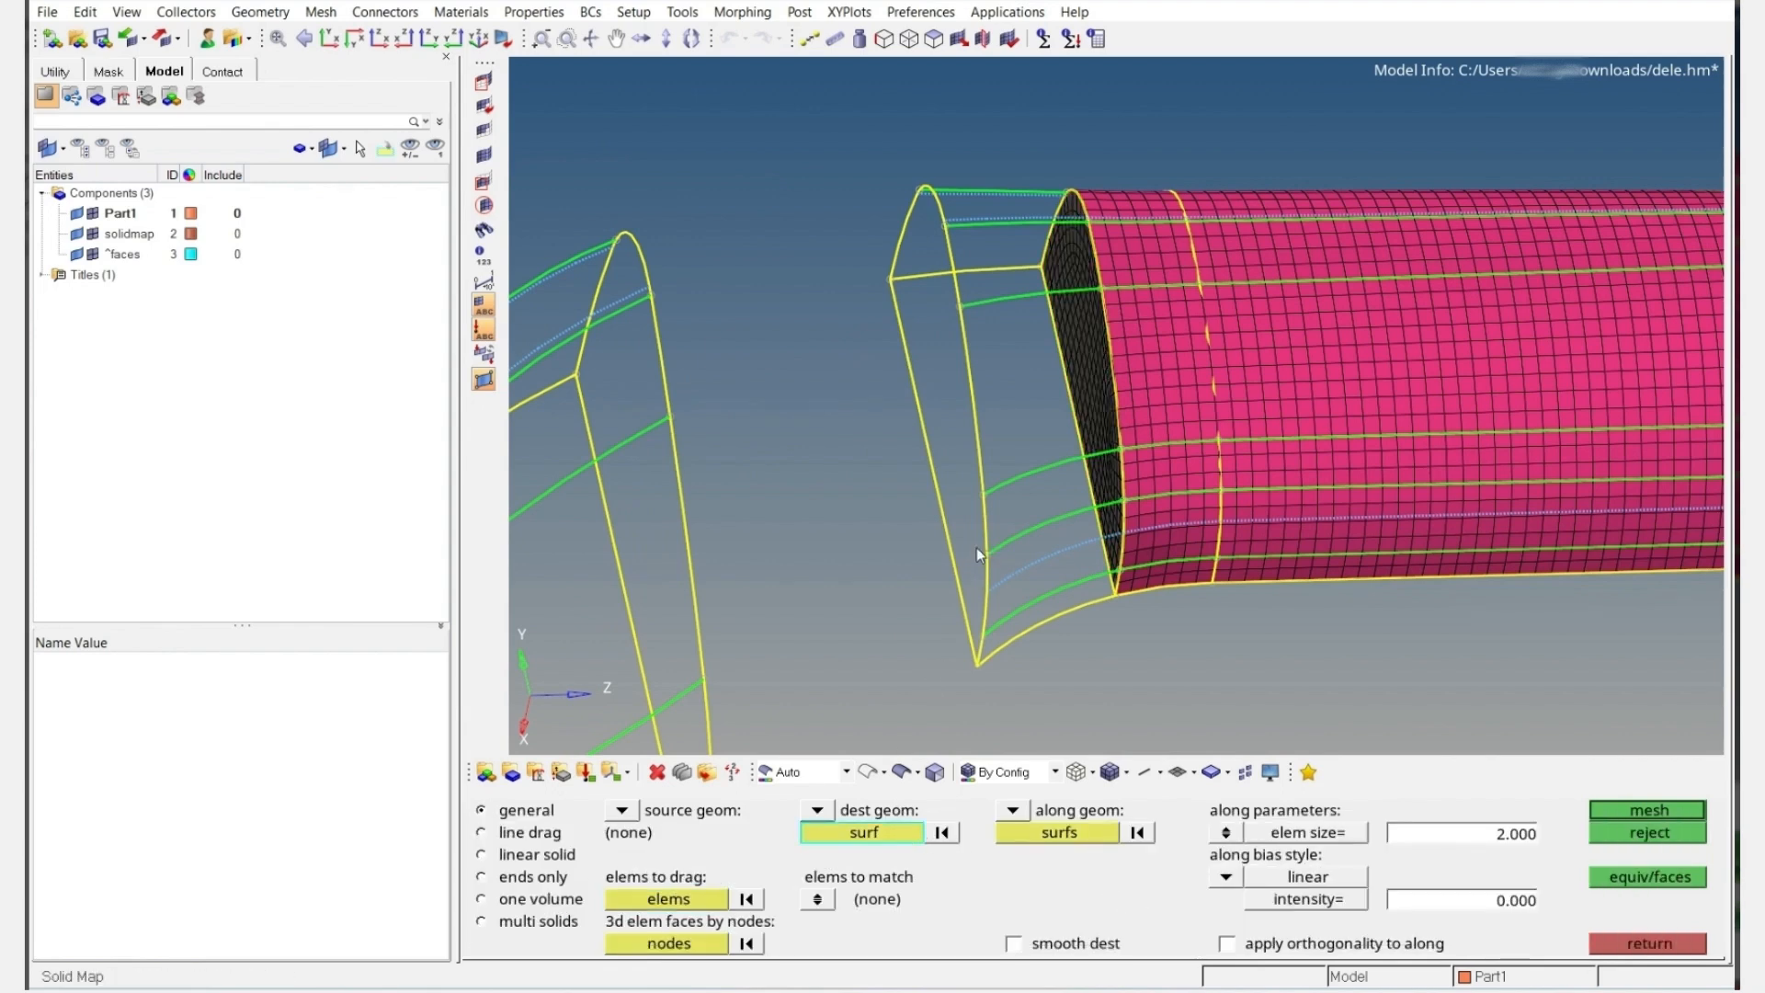
pyautogui.click(902, 772)
pyautogui.click(943, 455)
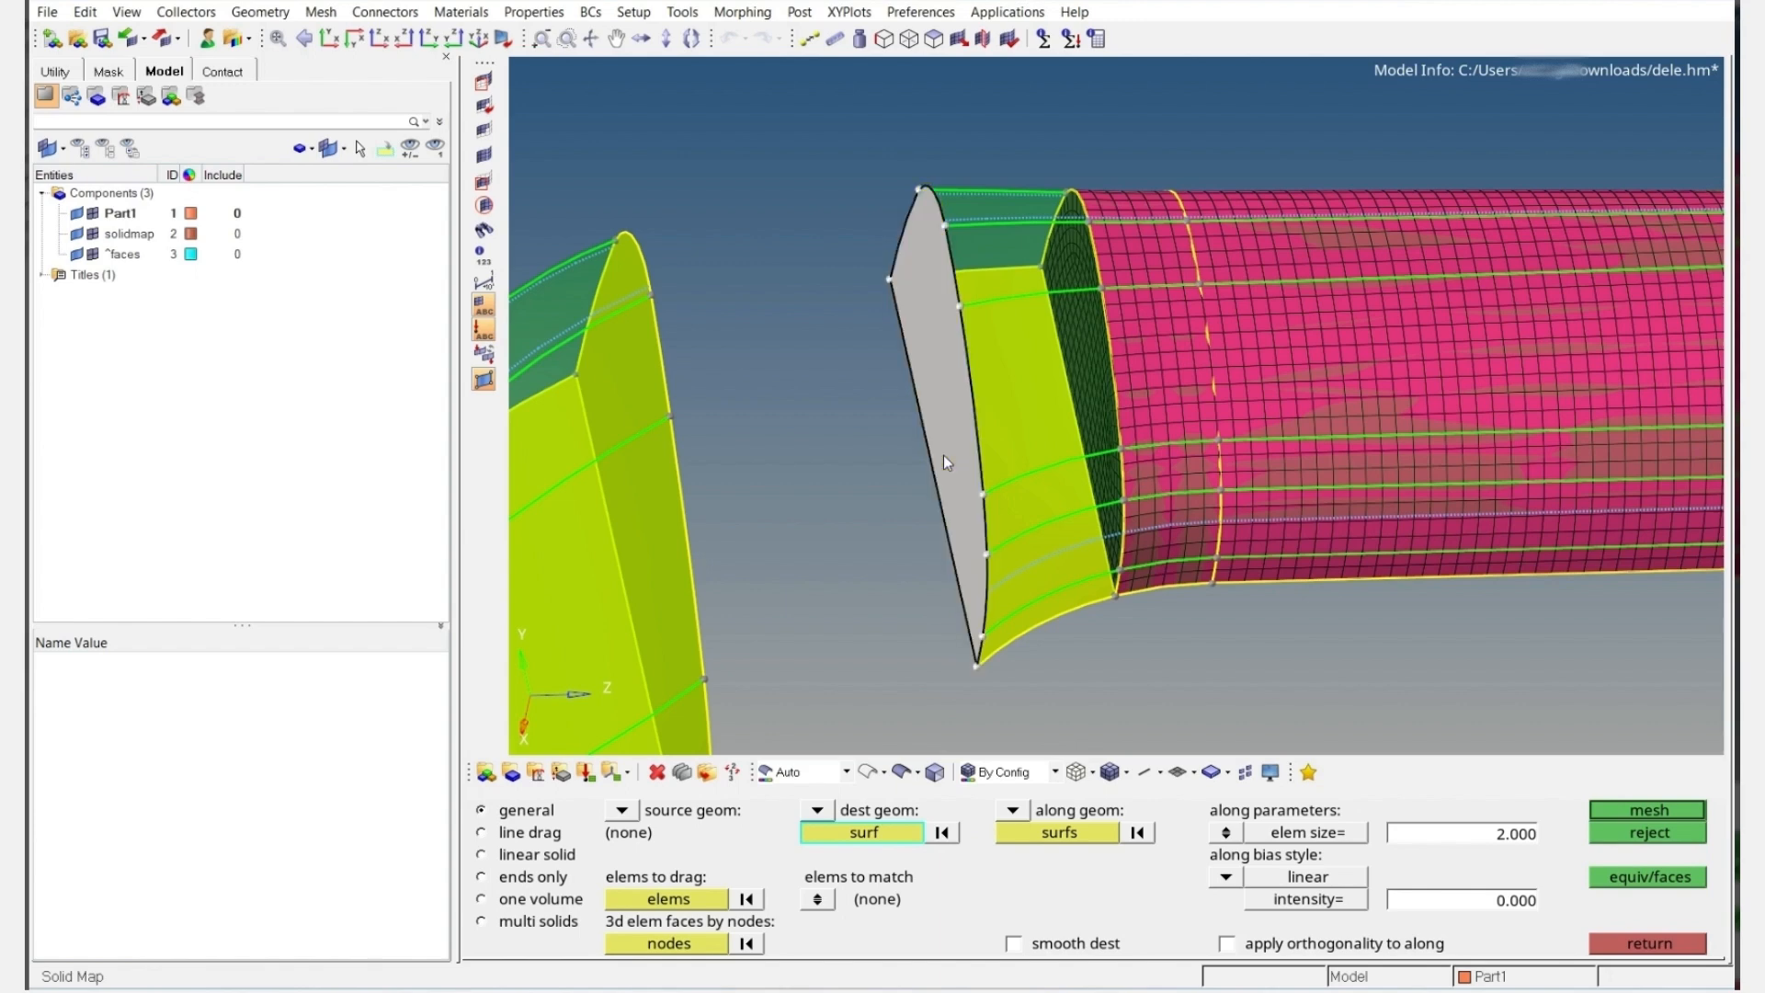
pyautogui.click(1066, 833)
pyautogui.keyDown('shift'); pyautogui.moveTo(1036, 146); pyautogui.dragTo(876, 685); pyautogui.keyUp('shift')
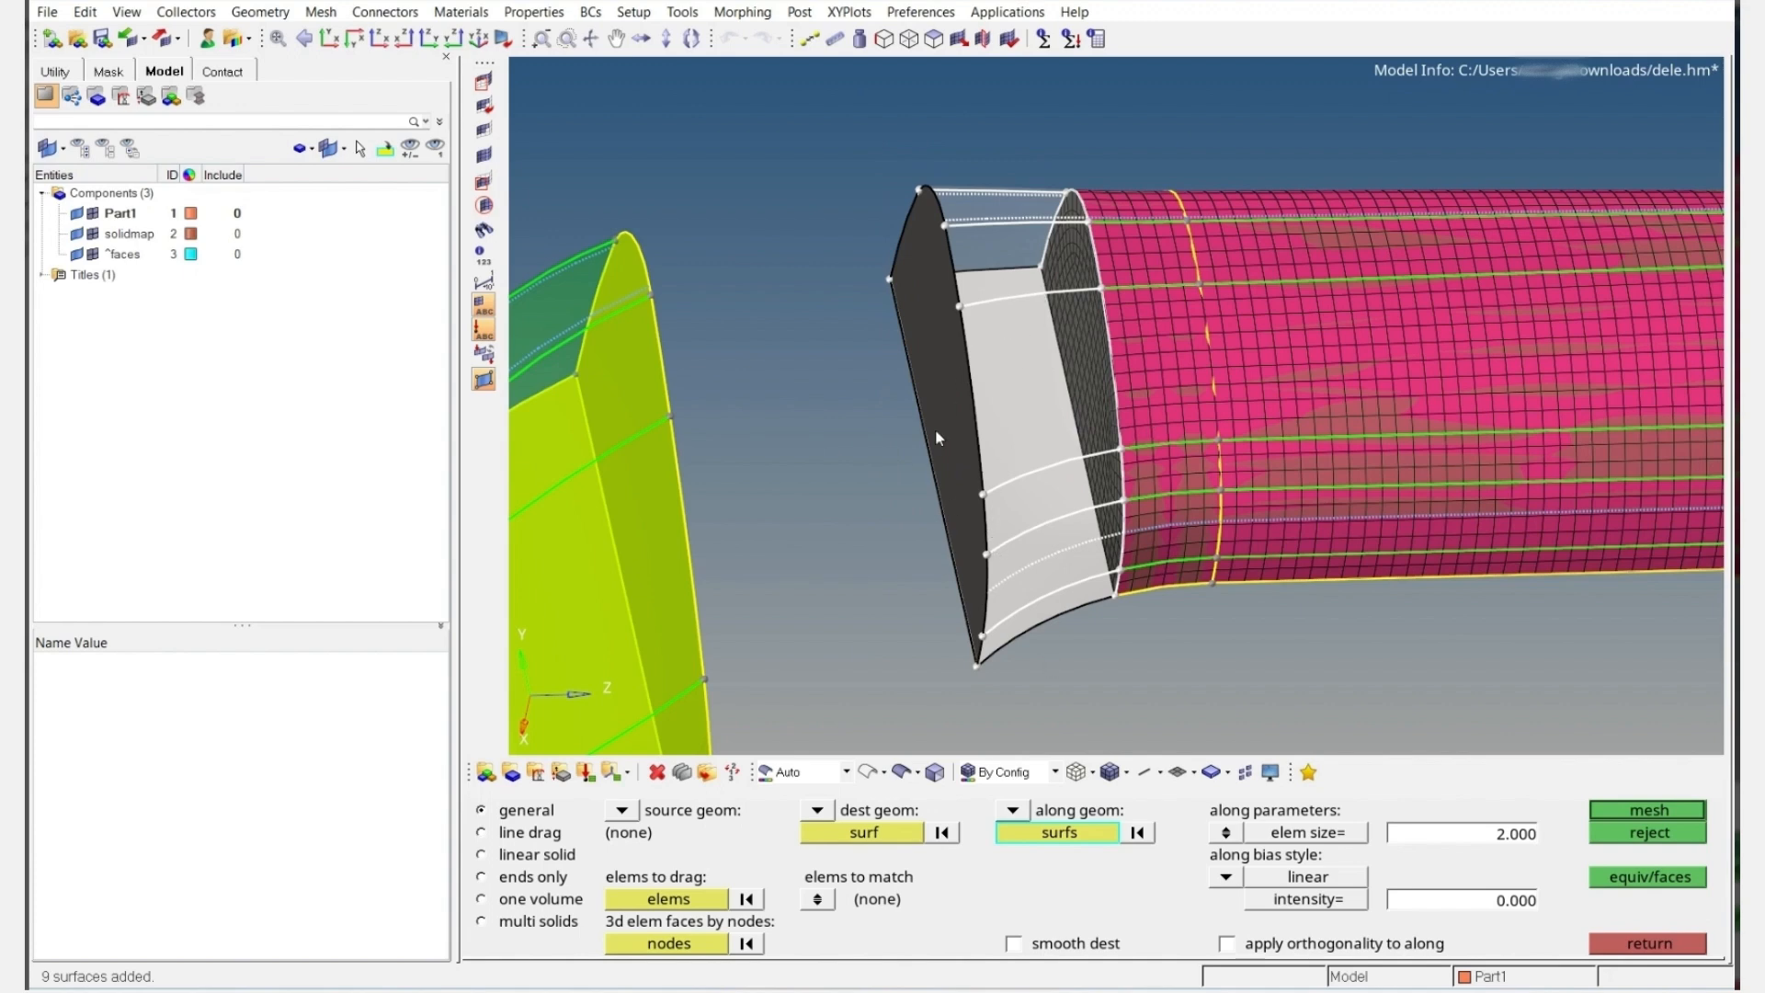
# Generate the curved solid's mesh with an along element size of 2.000 and find the faces of the extended mesh
pyautogui.middleClick(952, 374)
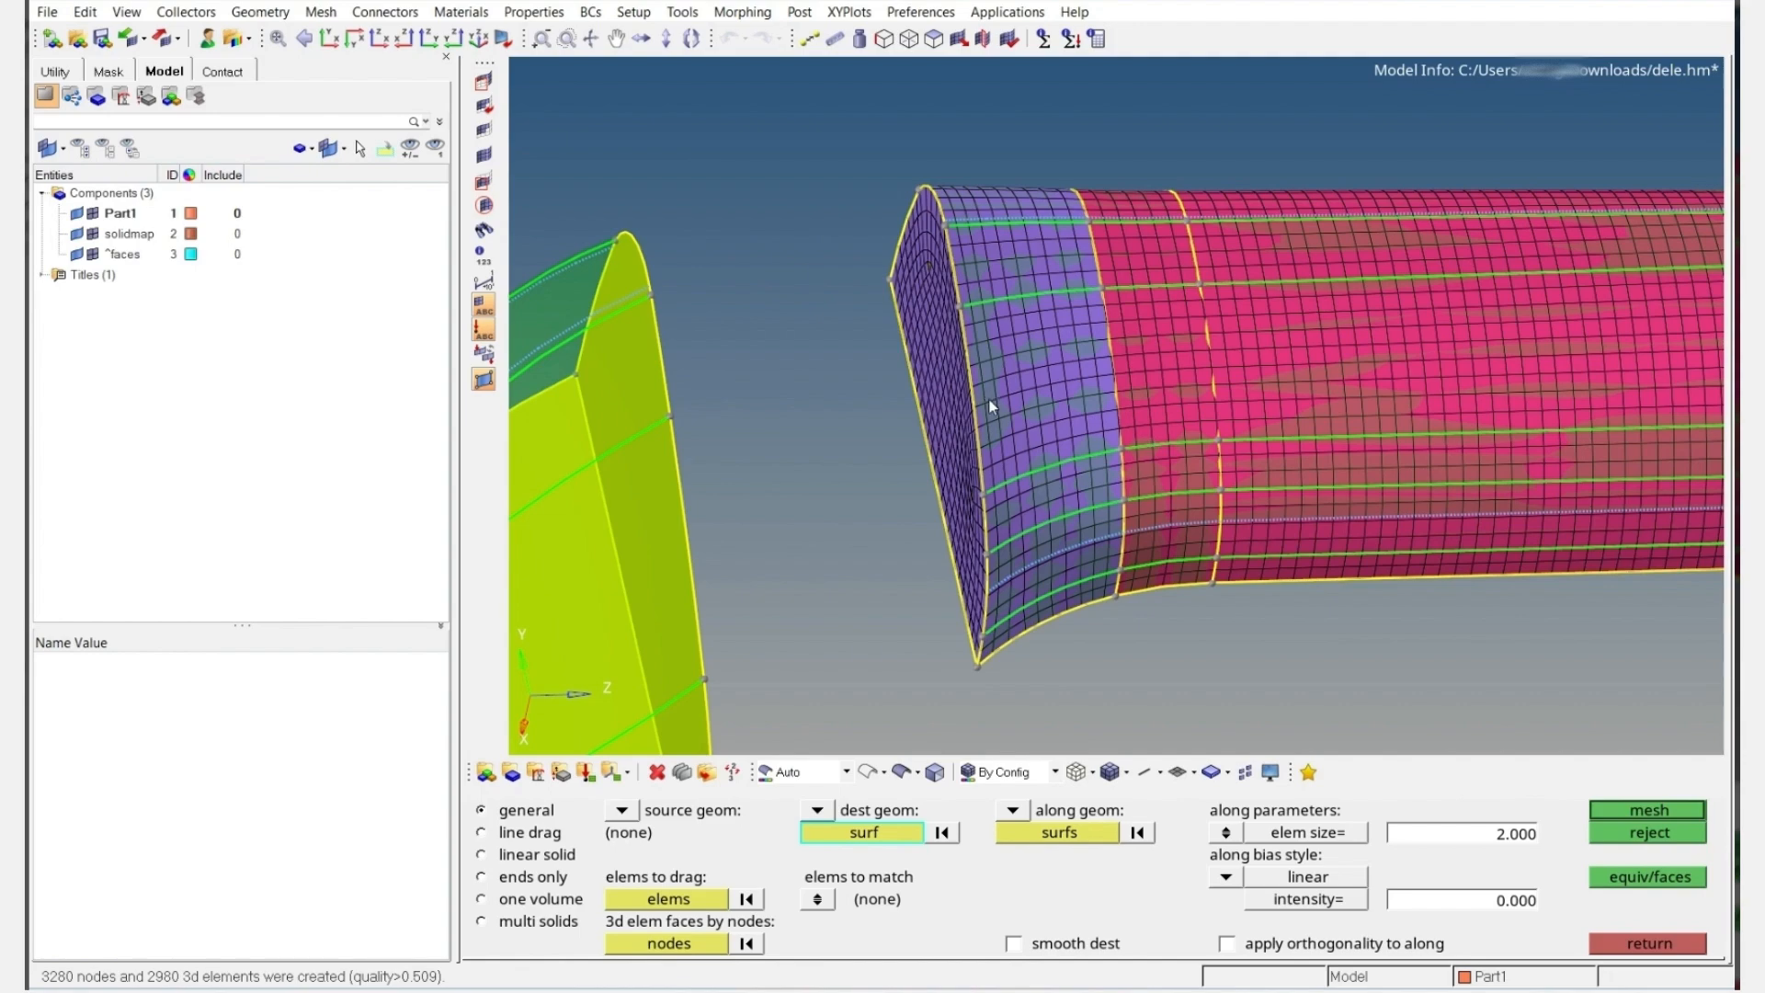
pyautogui.keyDown('ctrl'); pyautogui.moveTo(989, 399); pyautogui.dragTo(977, 372); pyautogui.keyUp('ctrl')
pyautogui.click(934, 38)
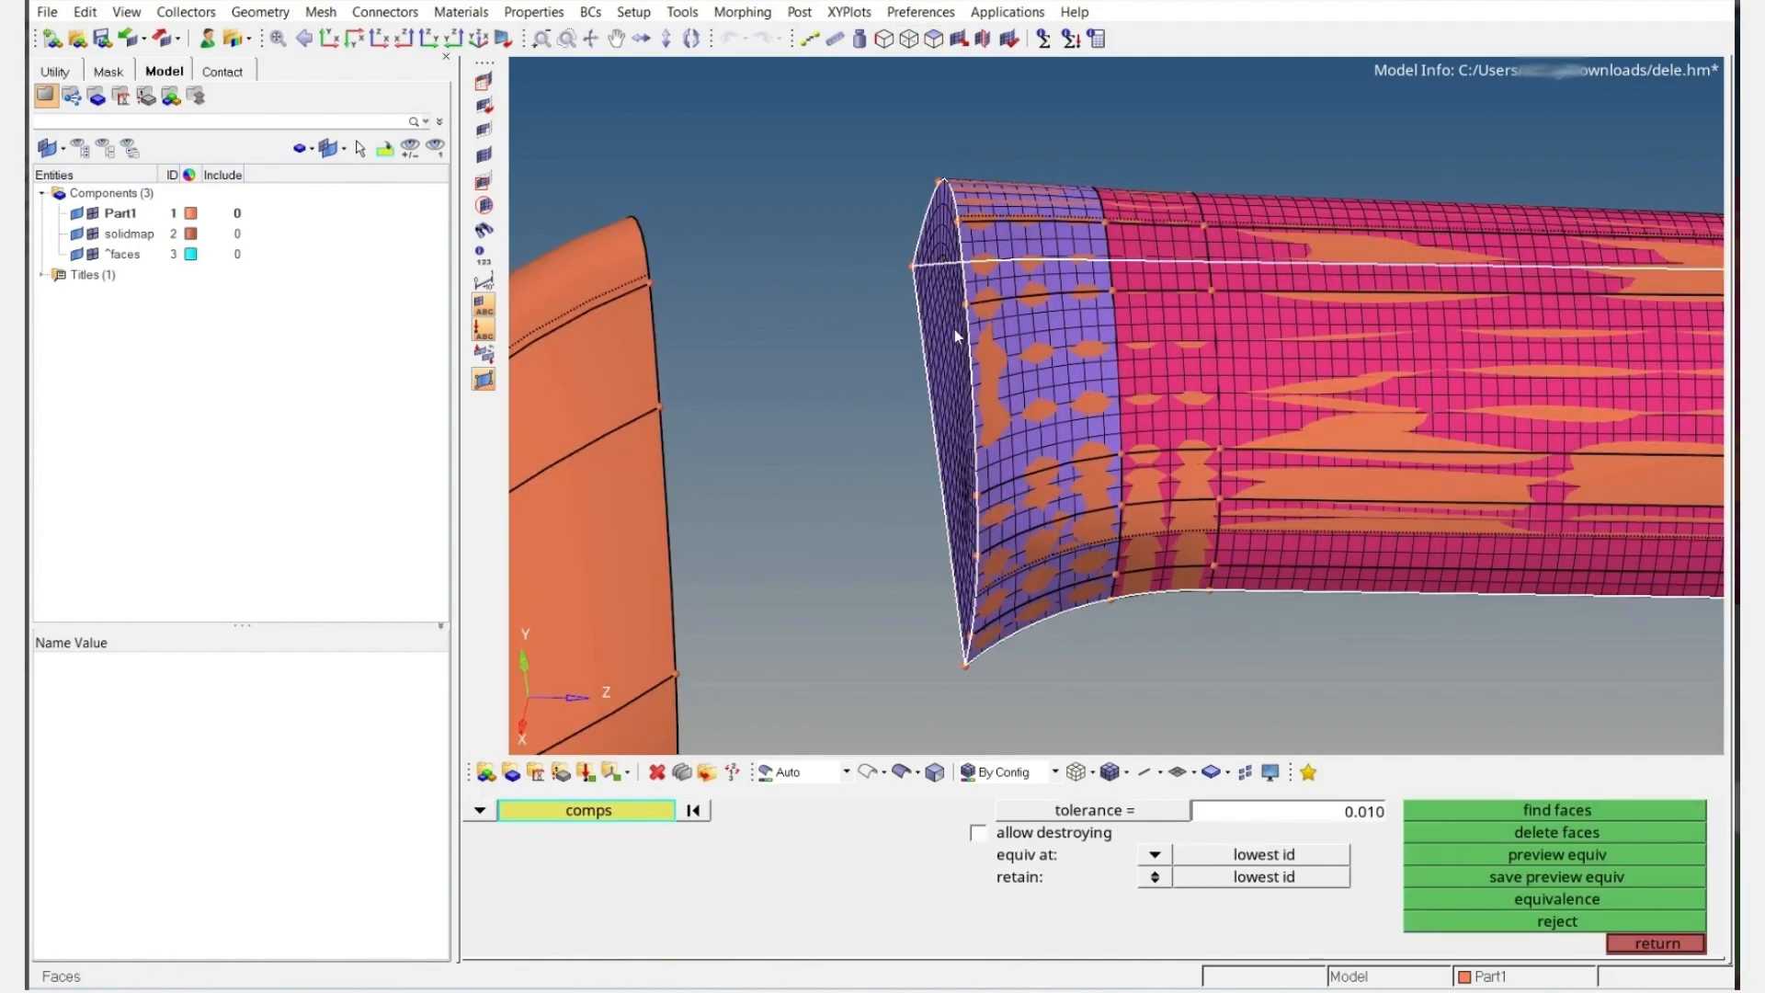
pyautogui.keyDown('ctrl'); pyautogui.moveTo(1041, 401); pyautogui.dragTo(1056, 339, button='right'); pyautogui.keyUp('ctrl')
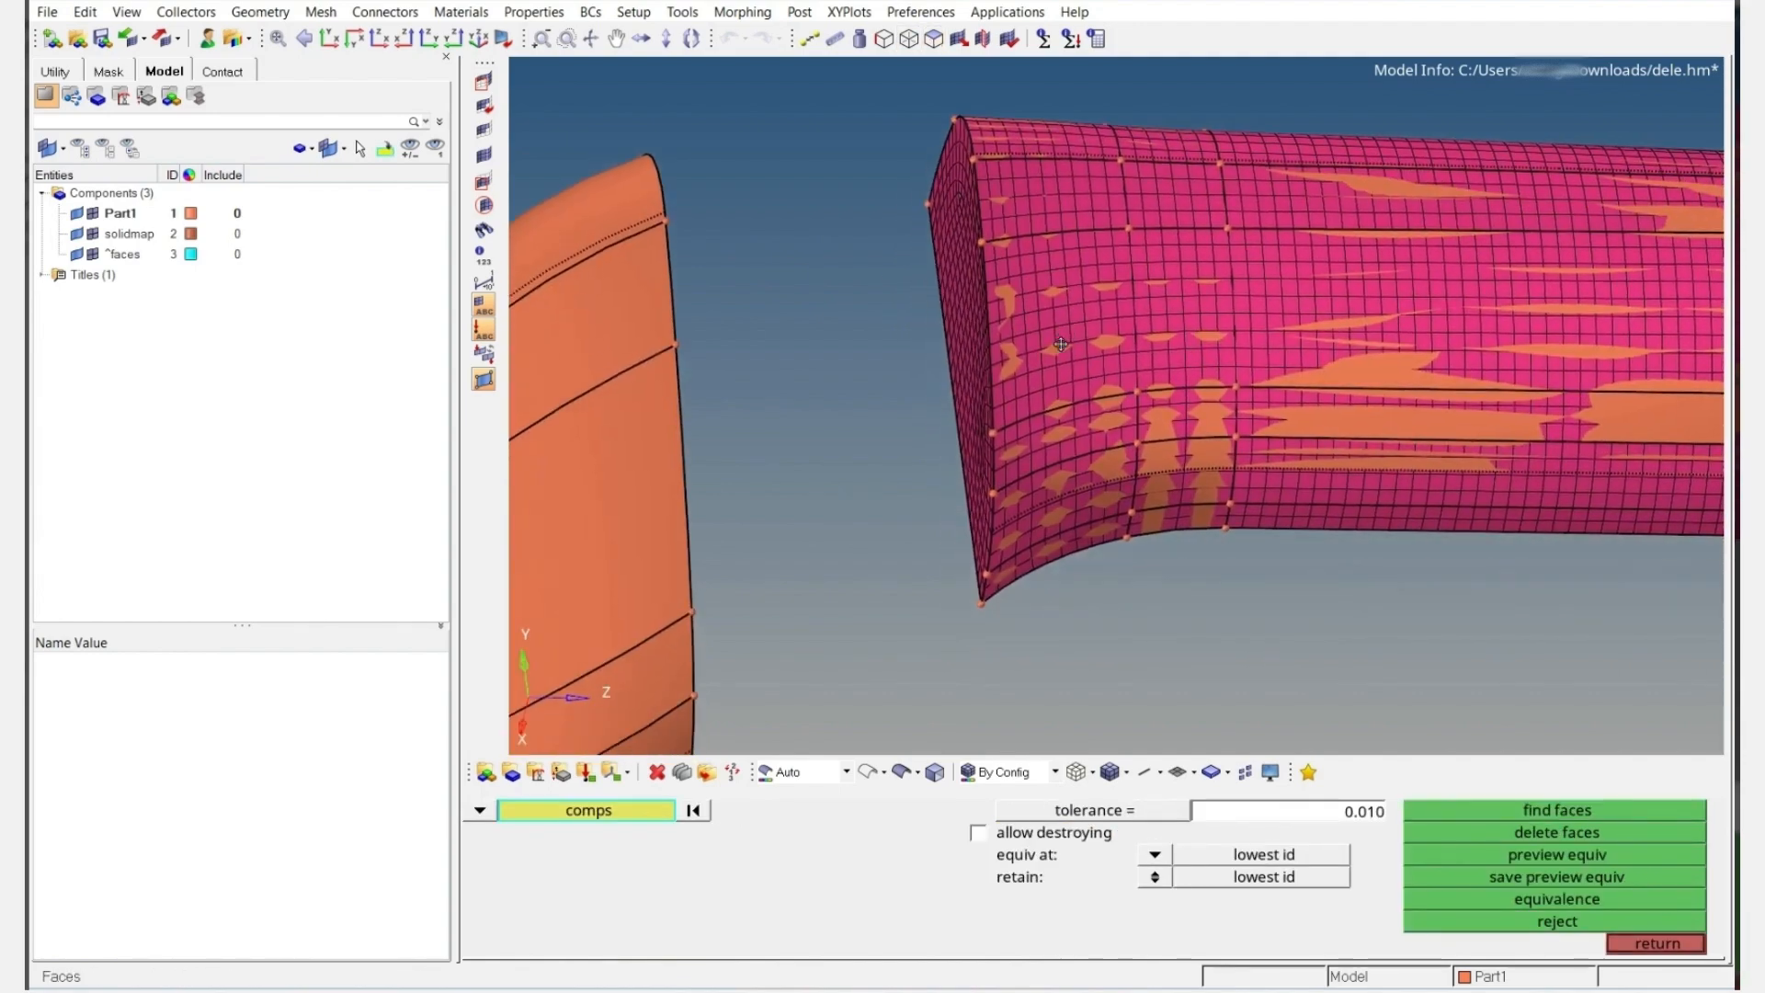
# Redisplay Part1's geometry and mask the hook's opposite half beneath the meshed solids
pyautogui.click(76, 218)
pyautogui.click(76, 218)
pyautogui.keyDown('ctrl'); pyautogui.moveTo(805, 351); pyautogui.dragTo(810, 262, button='right'); pyautogui.keyUp('ctrl')
pyautogui.keyDown('ctrl'); pyautogui.scroll(-3, 873, 399); pyautogui.keyUp('ctrl')
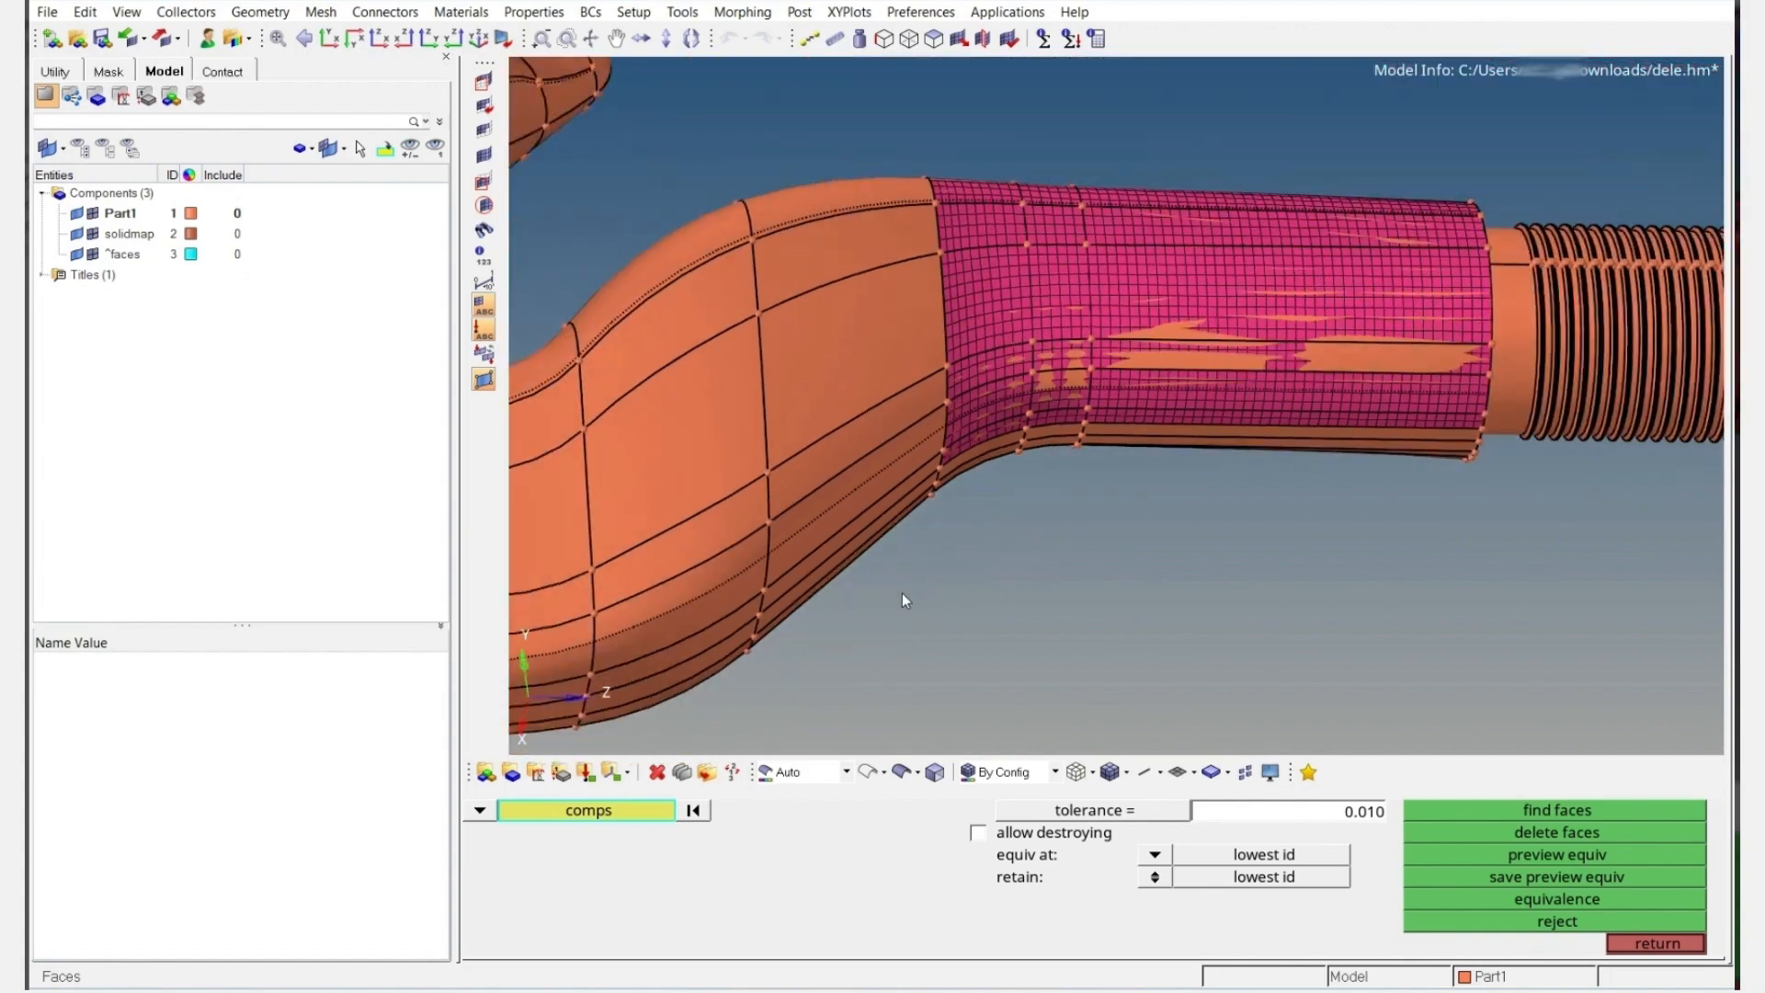
pyautogui.press('F5')
pyautogui.click(865, 550)
pyautogui.middleClick(860, 550)
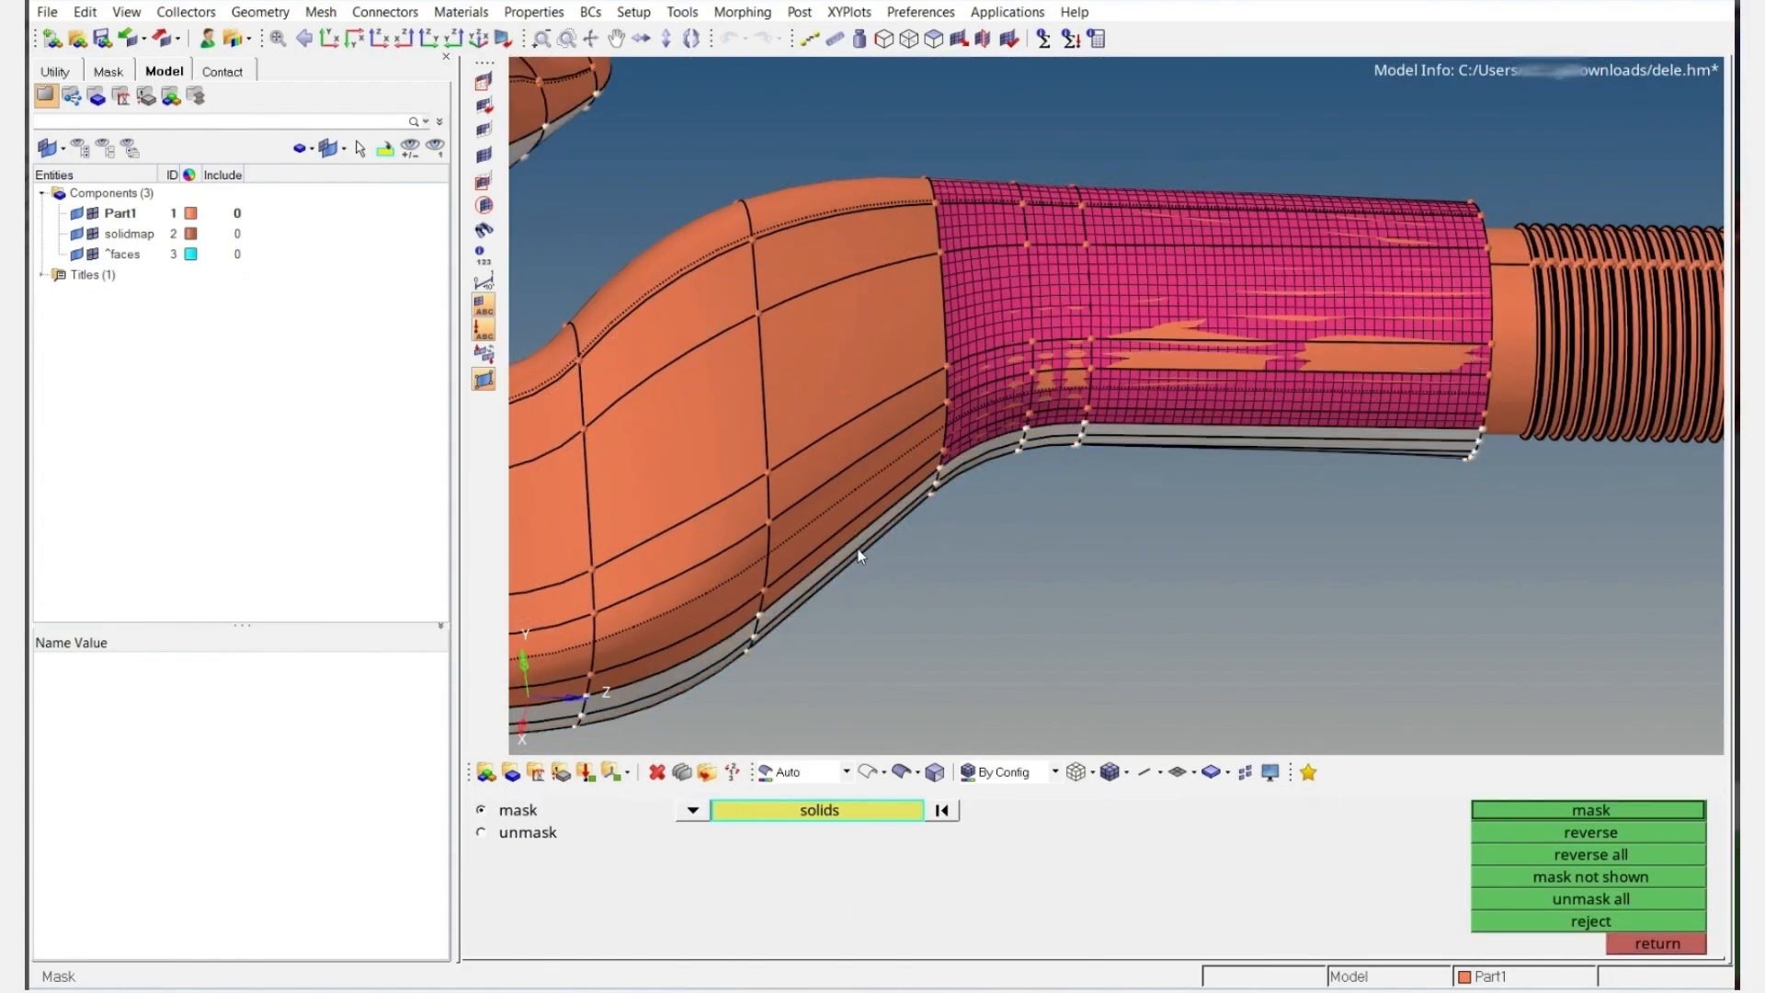
pyautogui.moveTo(902, 415)
pyautogui.keyDown('ctrl'); pyautogui.mouseDown()
pyautogui.moveTo(901, 356)
pyautogui.moveTo(904, 419)
pyautogui.mouseUp(); pyautogui.keyUp('ctrl')
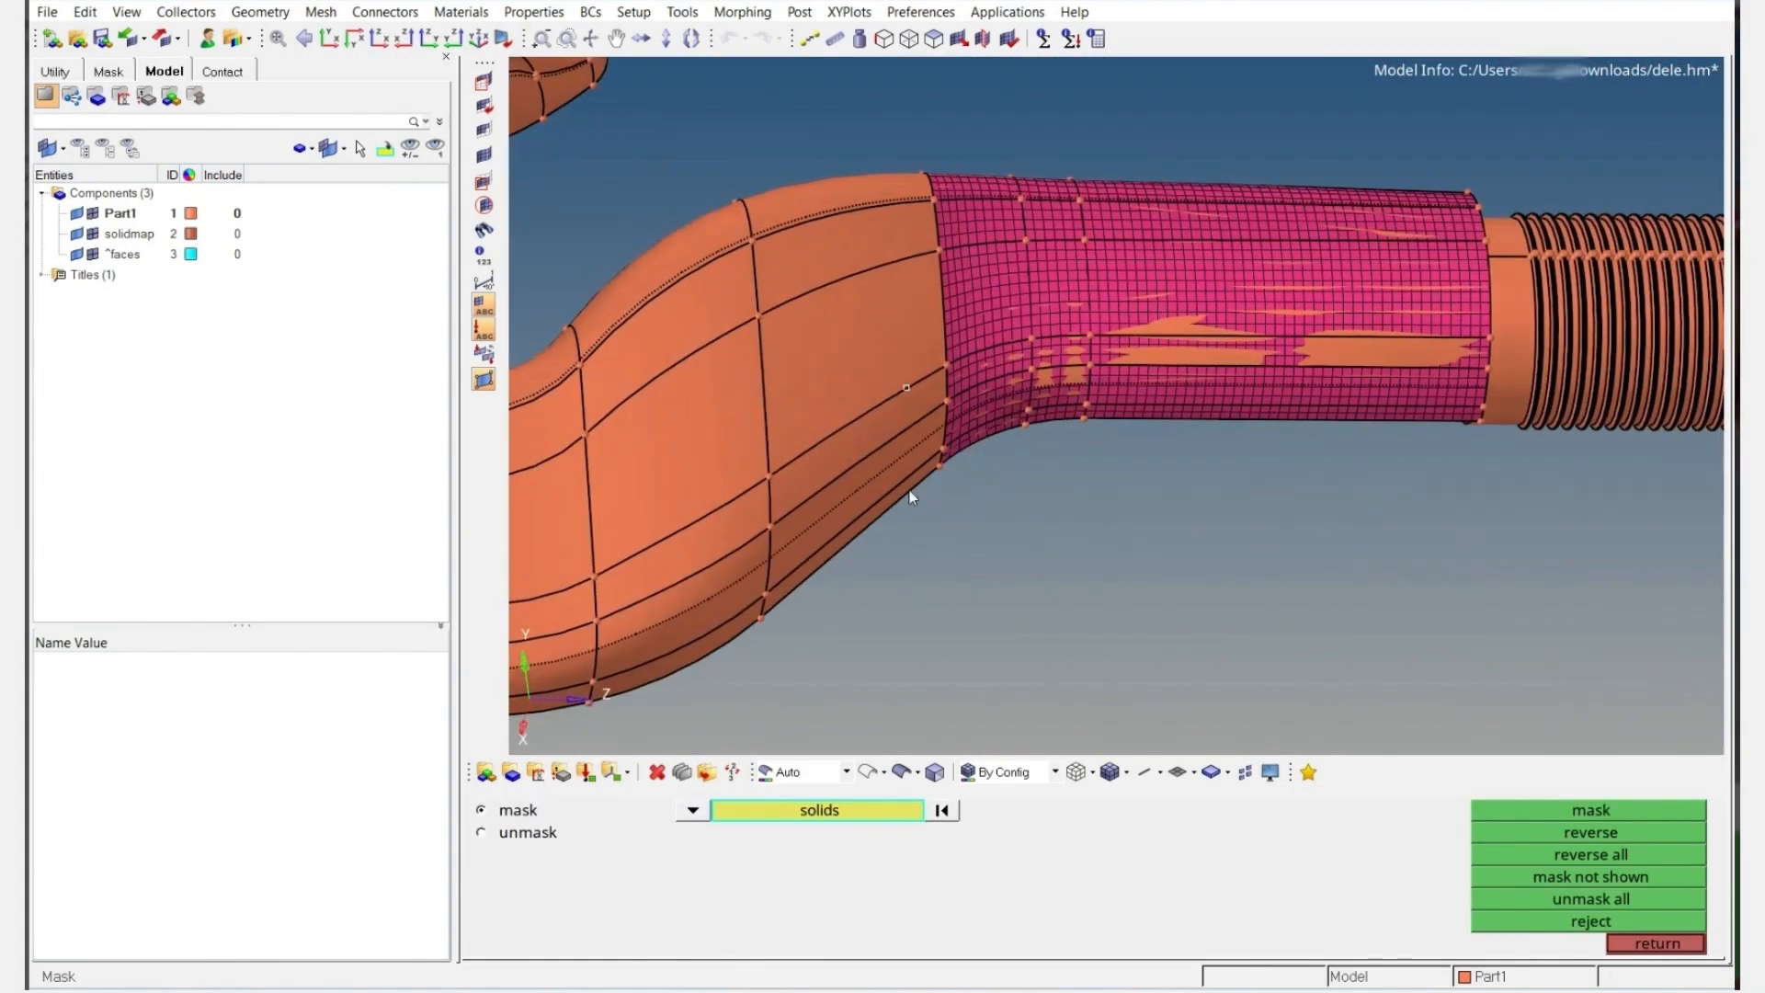
# Save the current view as view1 and mask the hook solid beyond the unmeshed flared solid adjoining the meshed shank
pyautogui.press('v')
pyautogui.click(931, 833)
pyautogui.keyDown('ctrl'); pyautogui.moveTo(929, 365); pyautogui.dragTo(1009, 392, button='right'); pyautogui.keyUp('ctrl')
pyautogui.scroll(2, 1008, 390)
pyautogui.scroll(-4, 1057, 432)
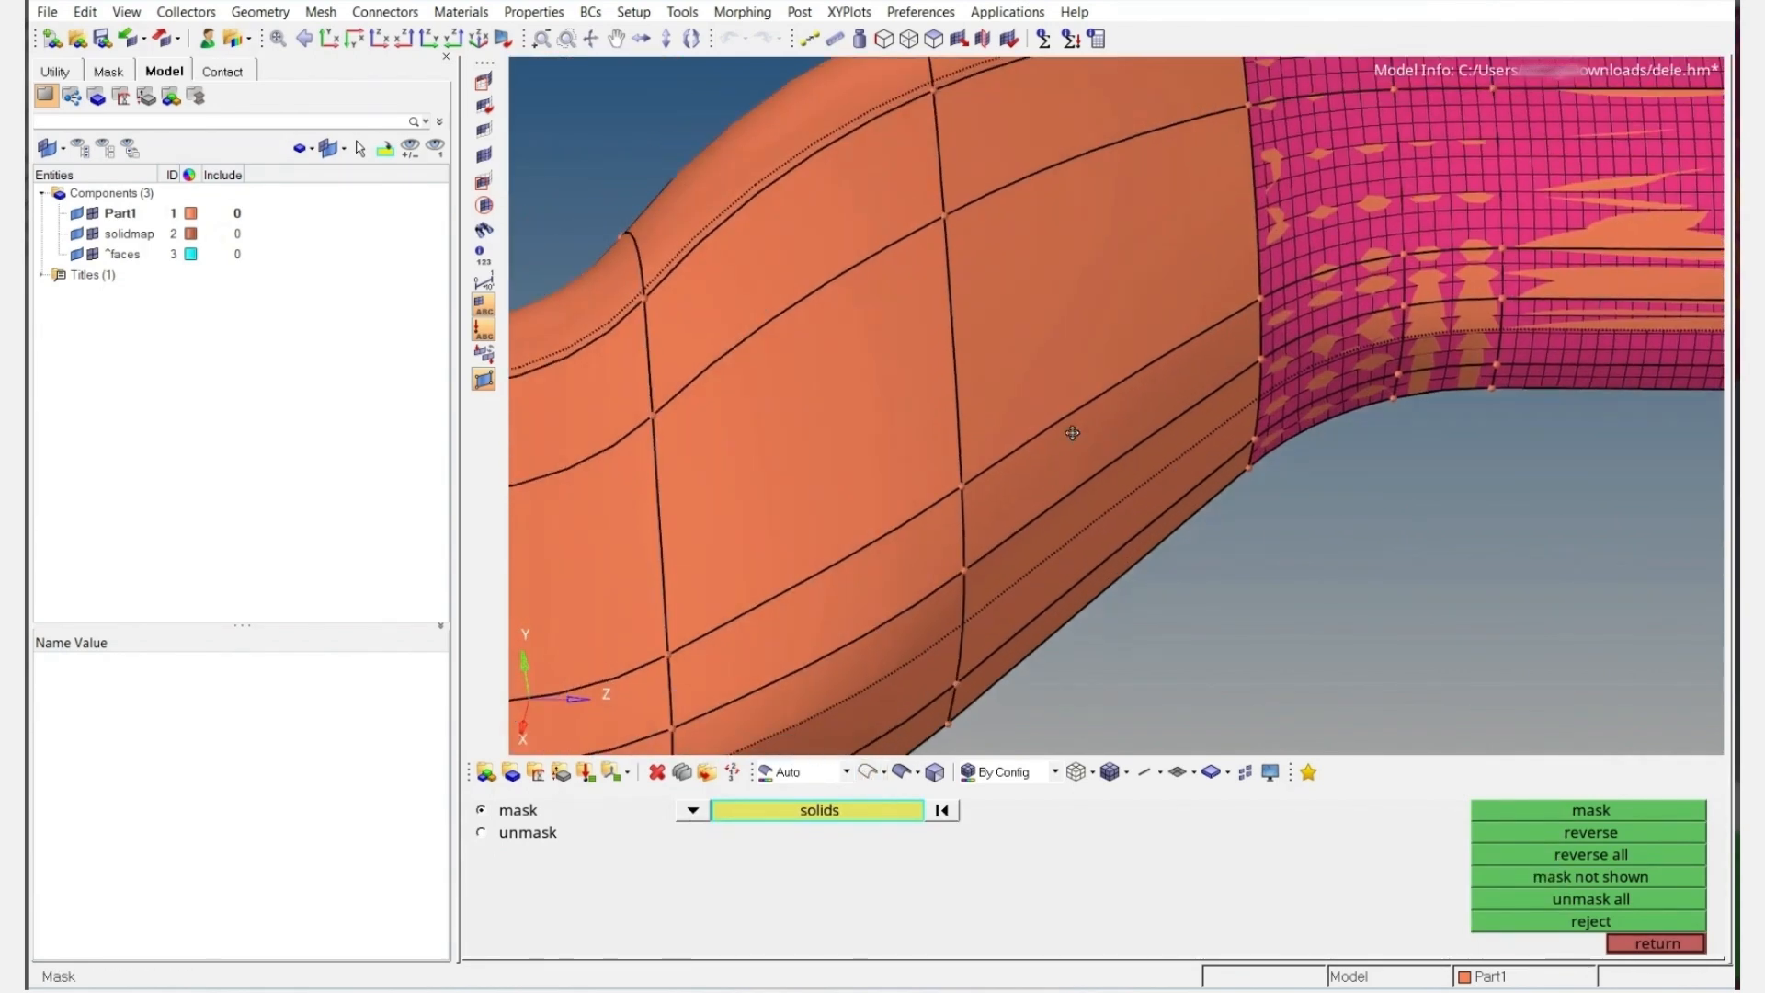
pyautogui.click(912, 482)
pyautogui.middleClick(982, 478)
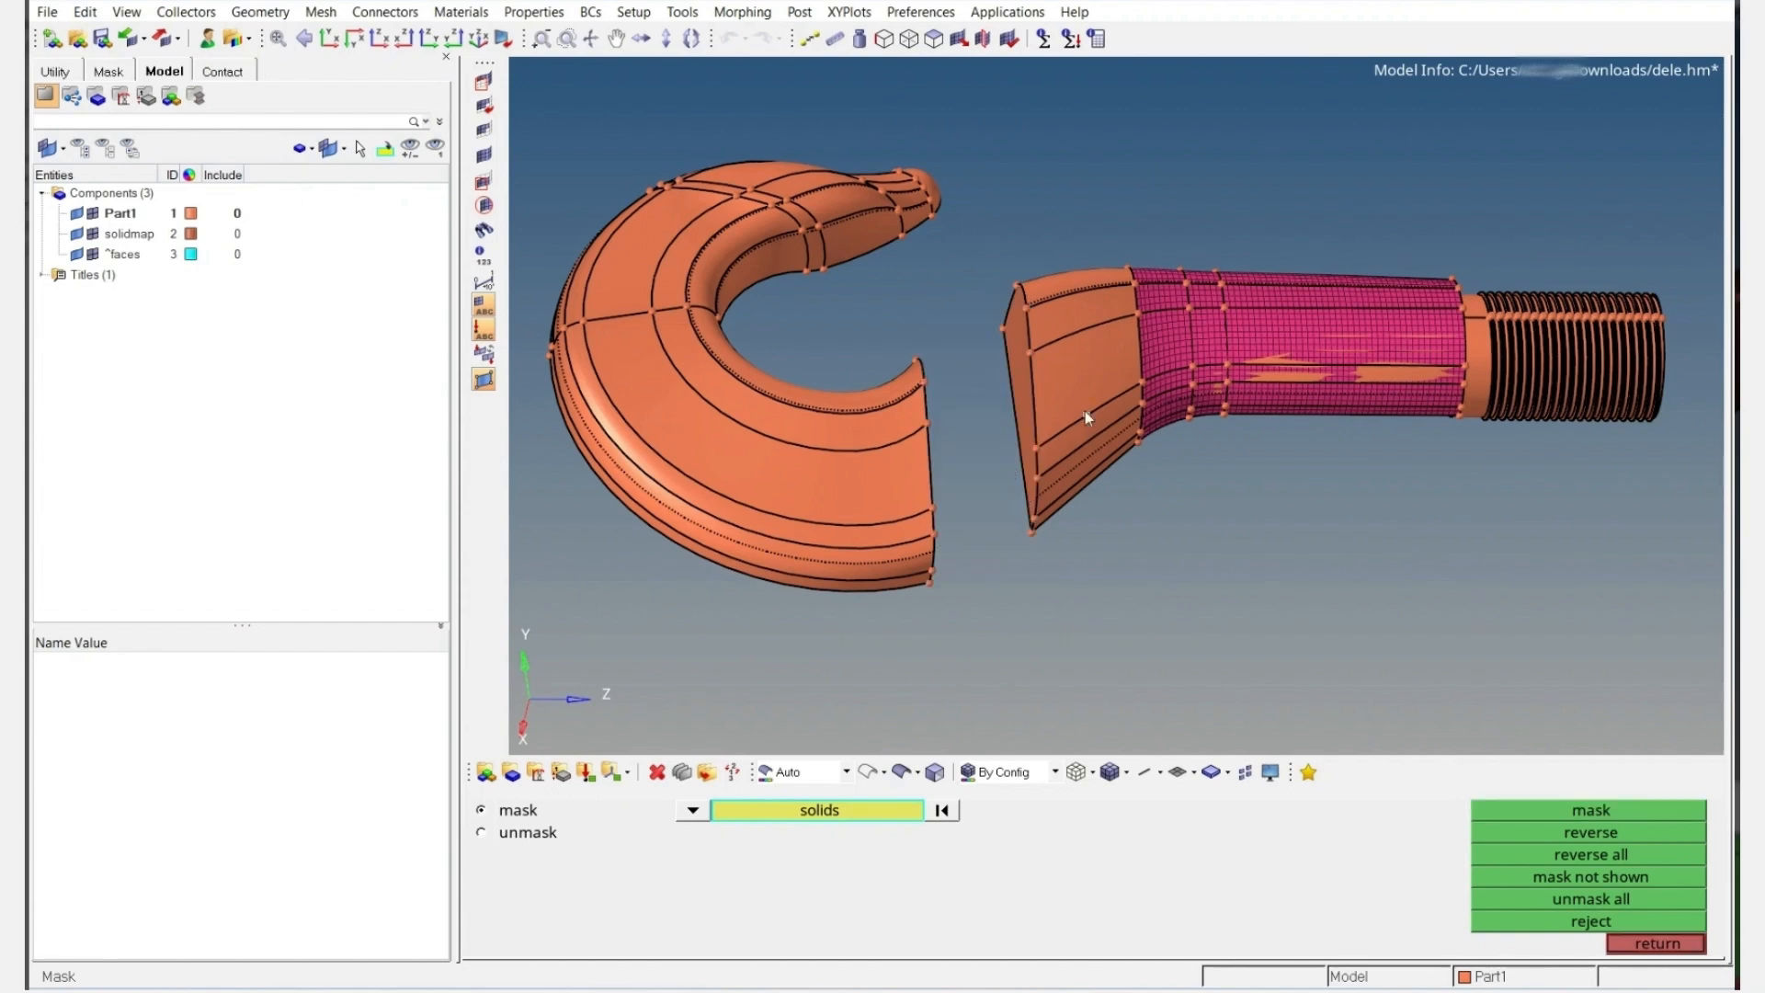
pyautogui.scroll(3, 1074, 426)
pyautogui.scroll(2, 1129, 388)
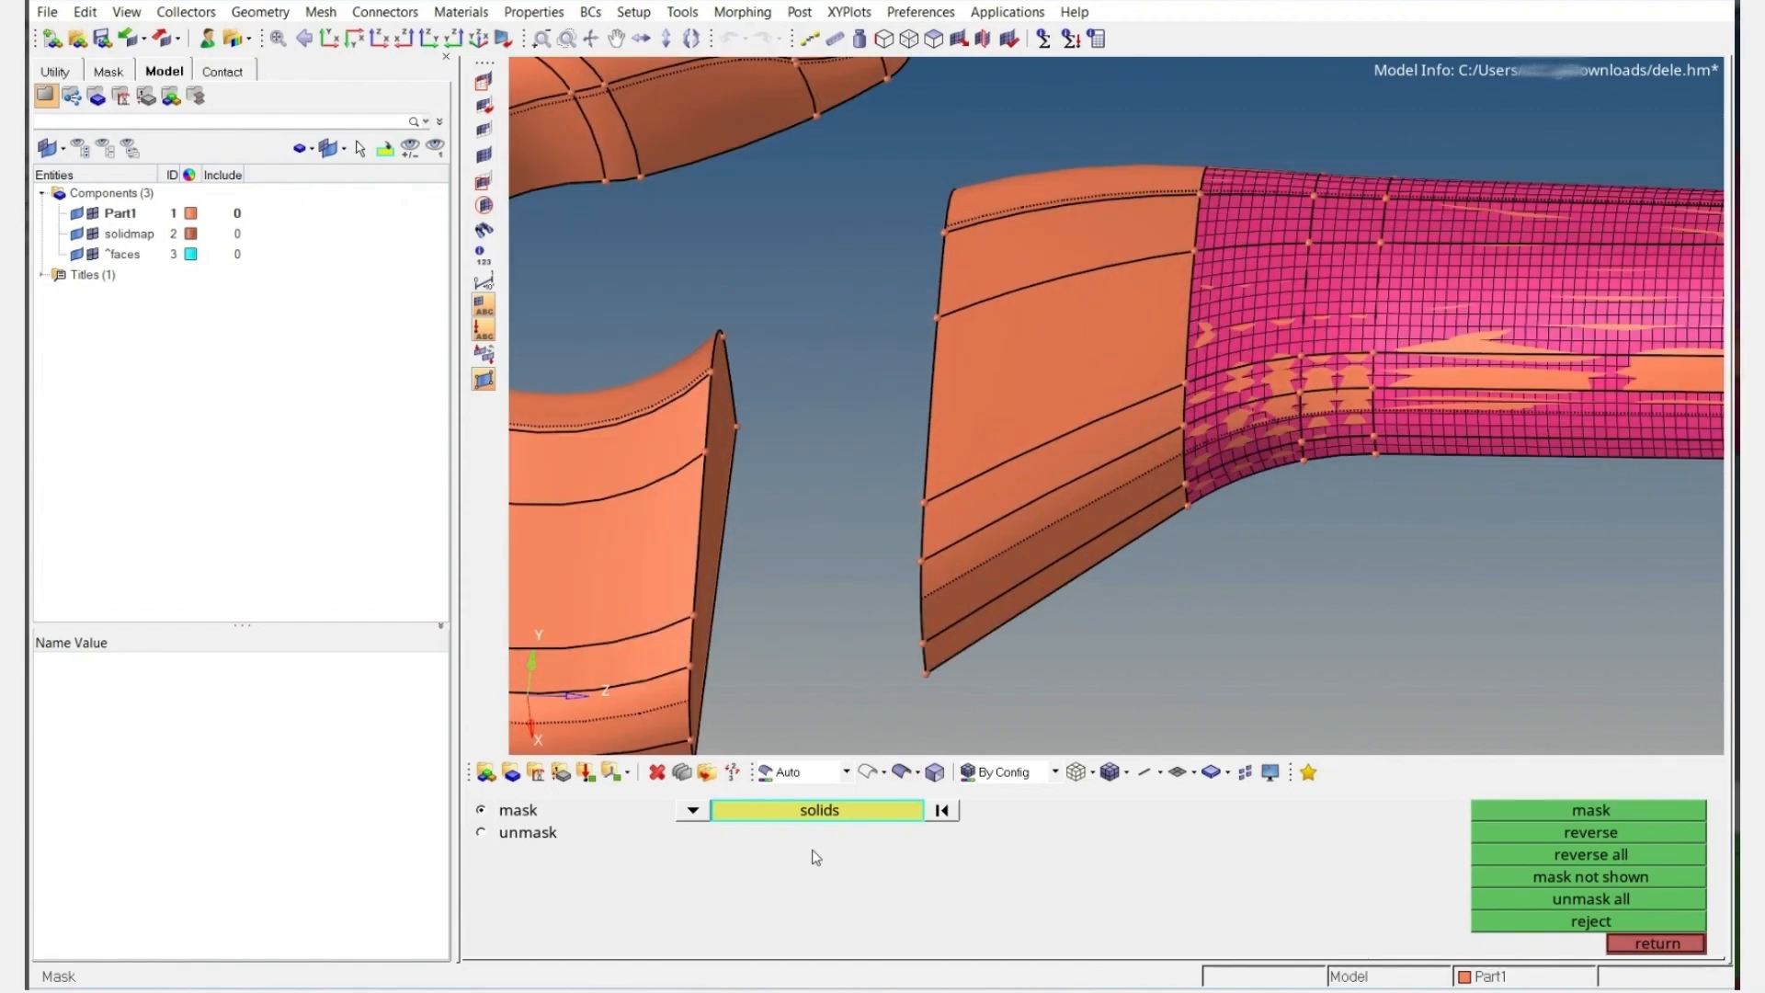
# Display the geometry as wireframe and select the shank mesh's end-face elements by face as the solid map's elements to drag
pyautogui.click(867, 772)
pyautogui.keyDown('ctrl'); pyautogui.moveTo(1185, 421); pyautogui.dragTo(1293, 427); pyautogui.keyUp('ctrl')
pyautogui.press('Escape')
pyautogui.click(690, 899)
pyautogui.click(1145, 352)
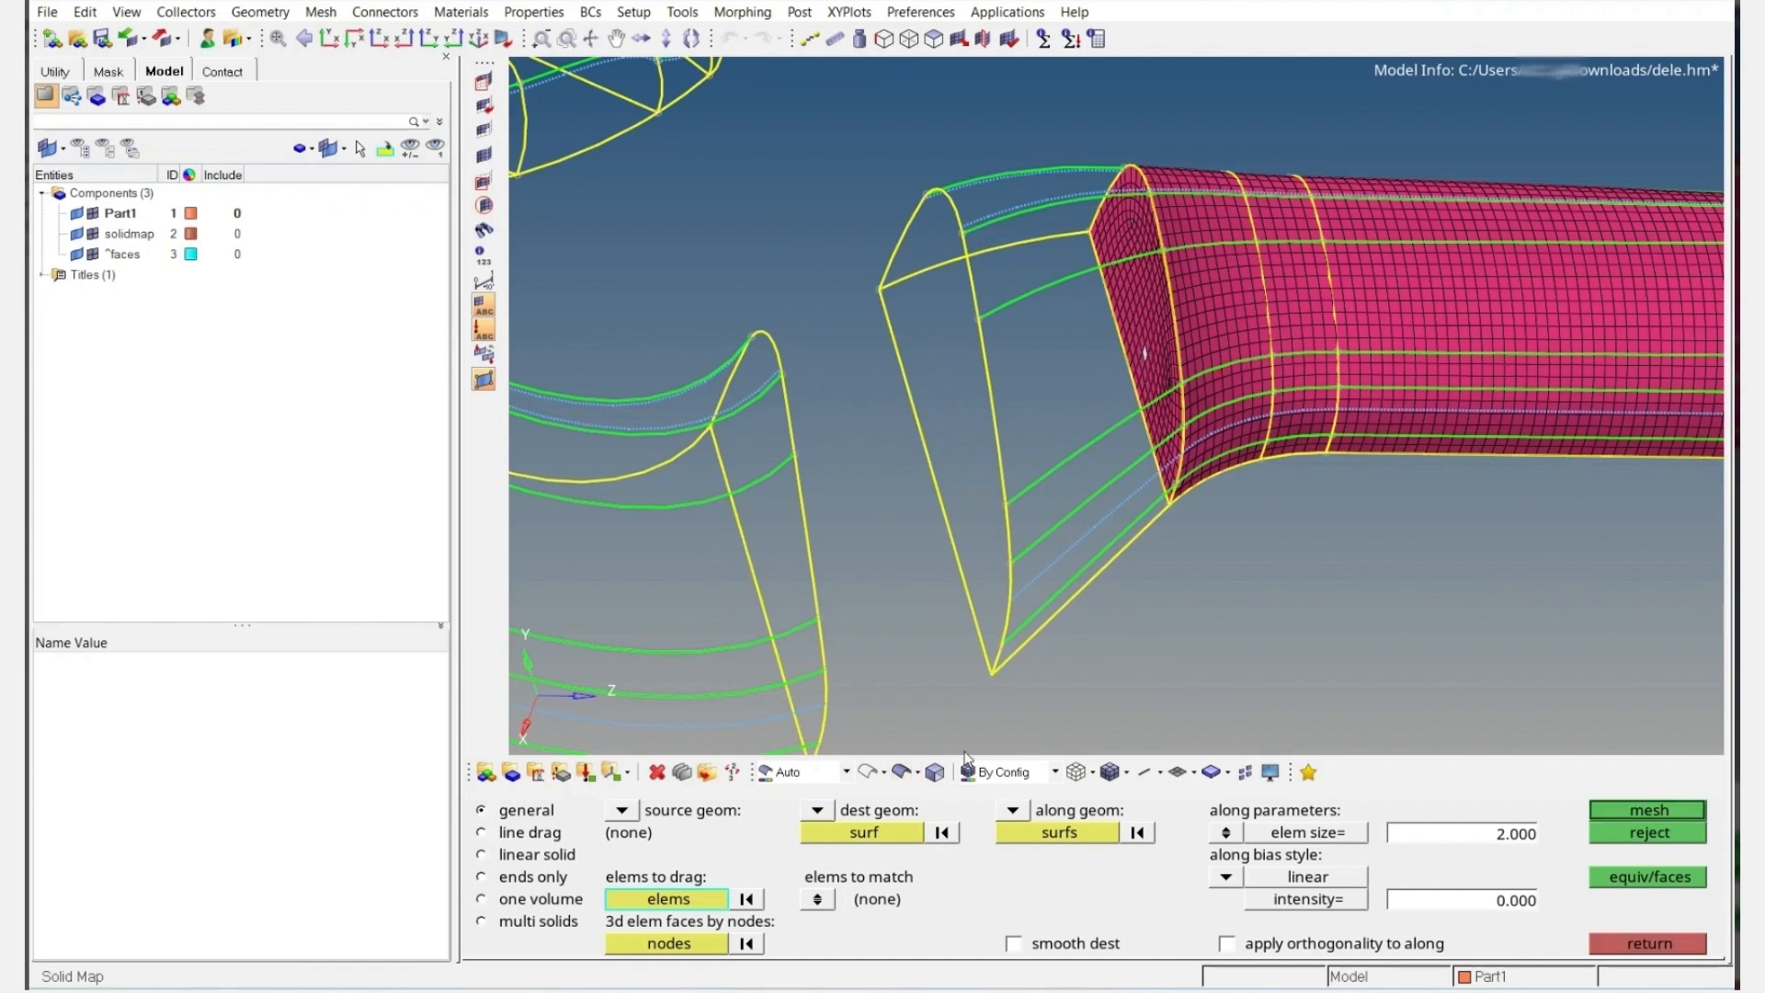
pyautogui.click(685, 901)
pyautogui.click(1157, 899)
# Set the flared solid's far end face as destination, its surfaces as along geometry, and mesh it with element size 2.000
pyautogui.click(882, 833)
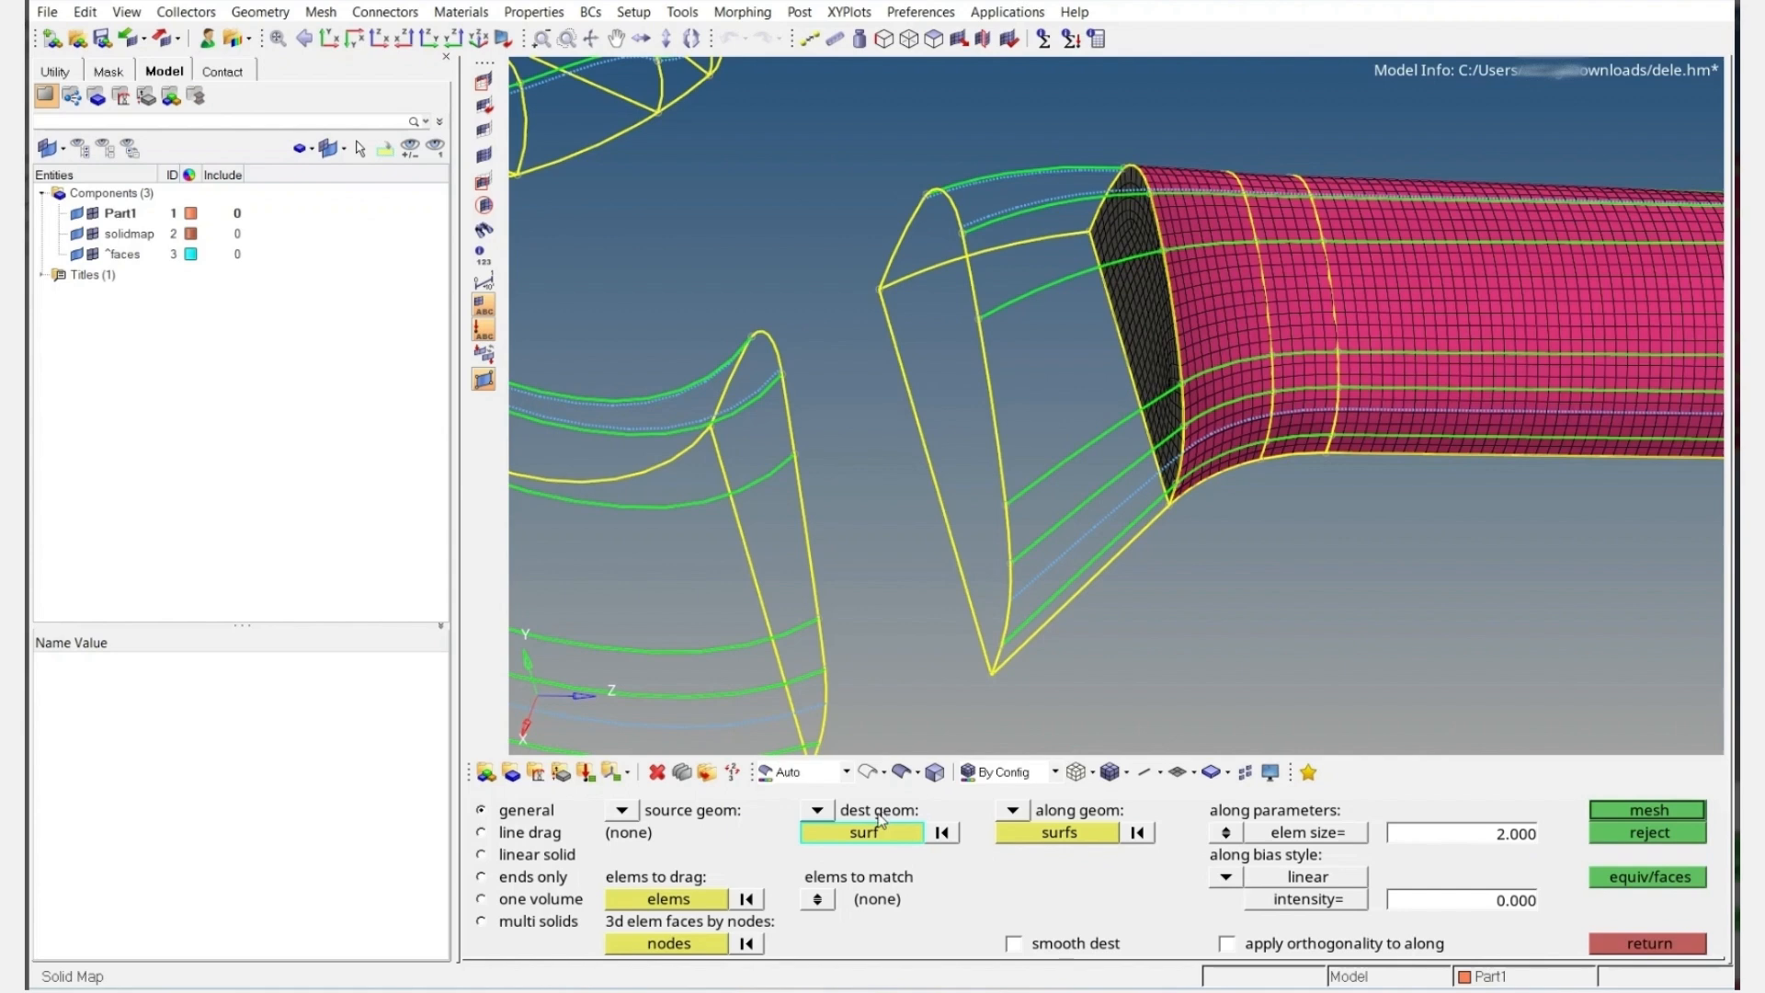
pyautogui.click(963, 491)
pyautogui.click(1057, 836)
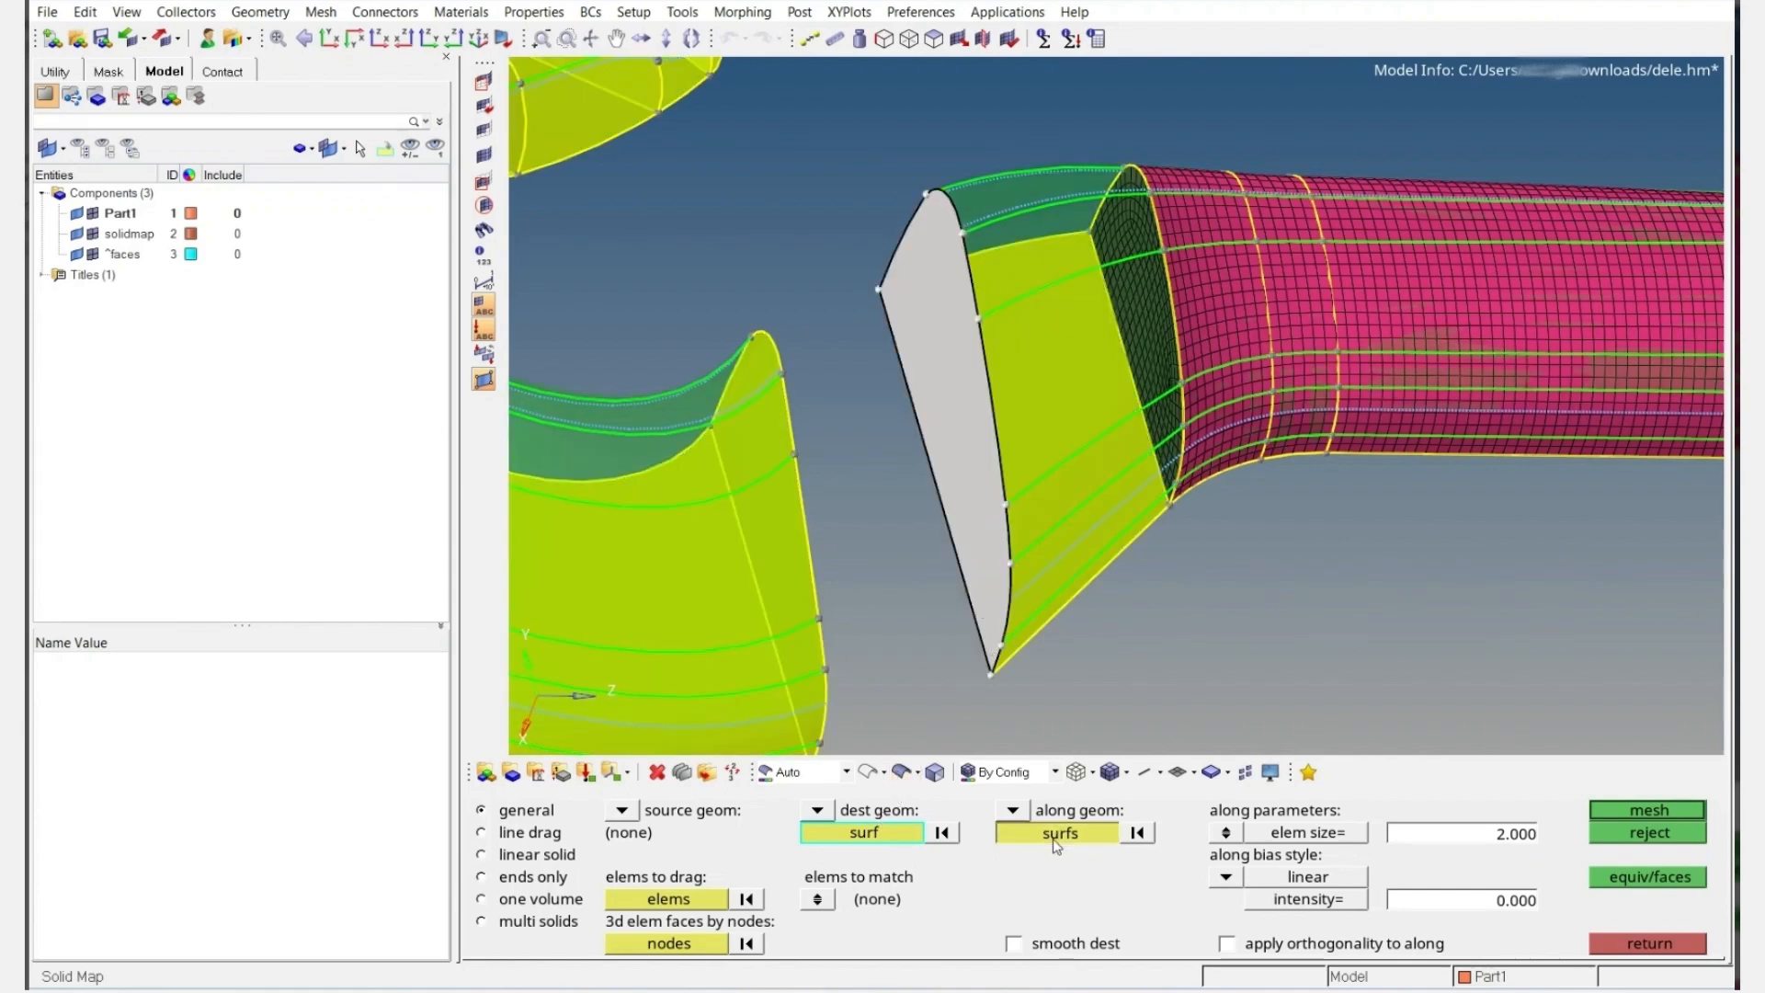
pyautogui.keyDown('ctrl'); pyautogui.moveTo(1087, 461); pyautogui.dragTo(1012, 465); pyautogui.keyUp('ctrl')
pyautogui.keyDown('shift'); pyautogui.moveTo(1070, 116); pyautogui.dragTo(1001, 719); pyautogui.keyUp('shift')
pyautogui.middleClick(1035, 391)
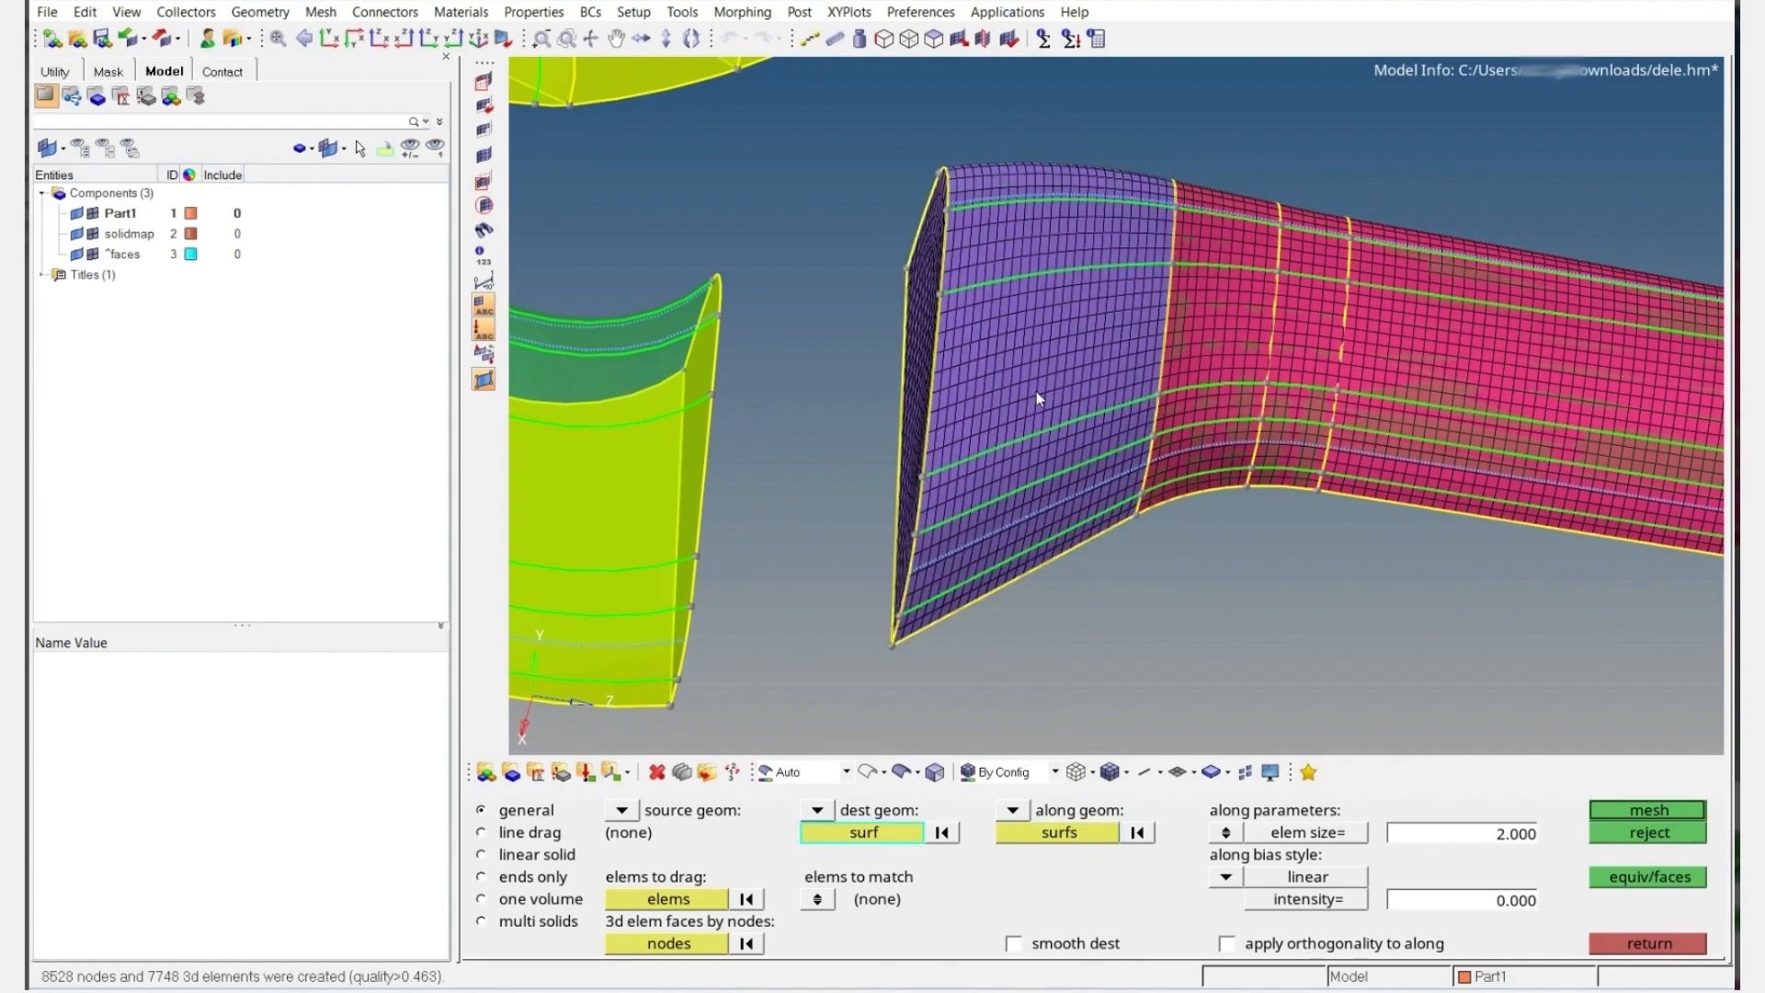
# Find the faces of the mesh extended through the flared solid
pyautogui.keyDown('ctrl'); pyautogui.moveTo(989, 421); pyautogui.dragTo(1045, 414); pyautogui.keyUp('ctrl')
pyautogui.keyDown('ctrl'); pyautogui.moveTo(951, 469); pyautogui.dragTo(985, 427, button='right'); pyautogui.keyUp('ctrl')
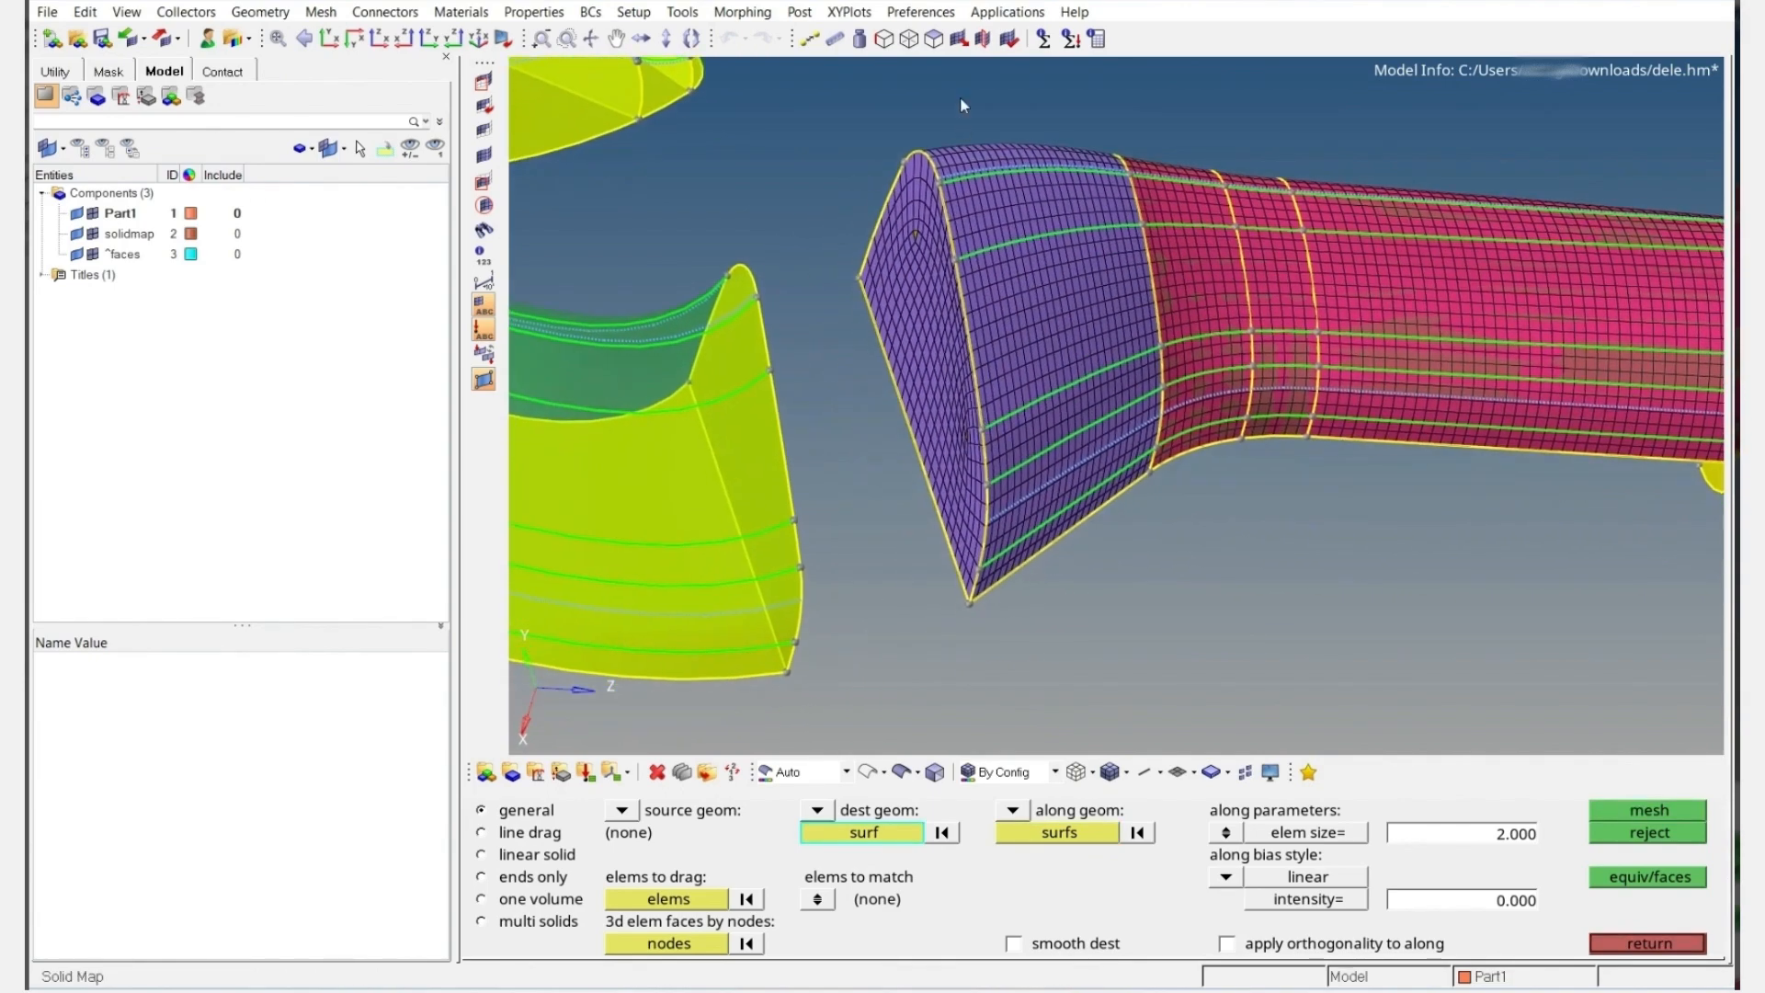
pyautogui.click(941, 44)
pyautogui.click(899, 309)
pyautogui.middleClick(924, 326)
pyautogui.keyDown('ctrl'); pyautogui.scroll(-4, 1069, 342); pyautogui.keyUp('ctrl')
pyautogui.keyDown('ctrl'); pyautogui.scroll(6, 1061, 311); pyautogui.keyUp('ctrl')
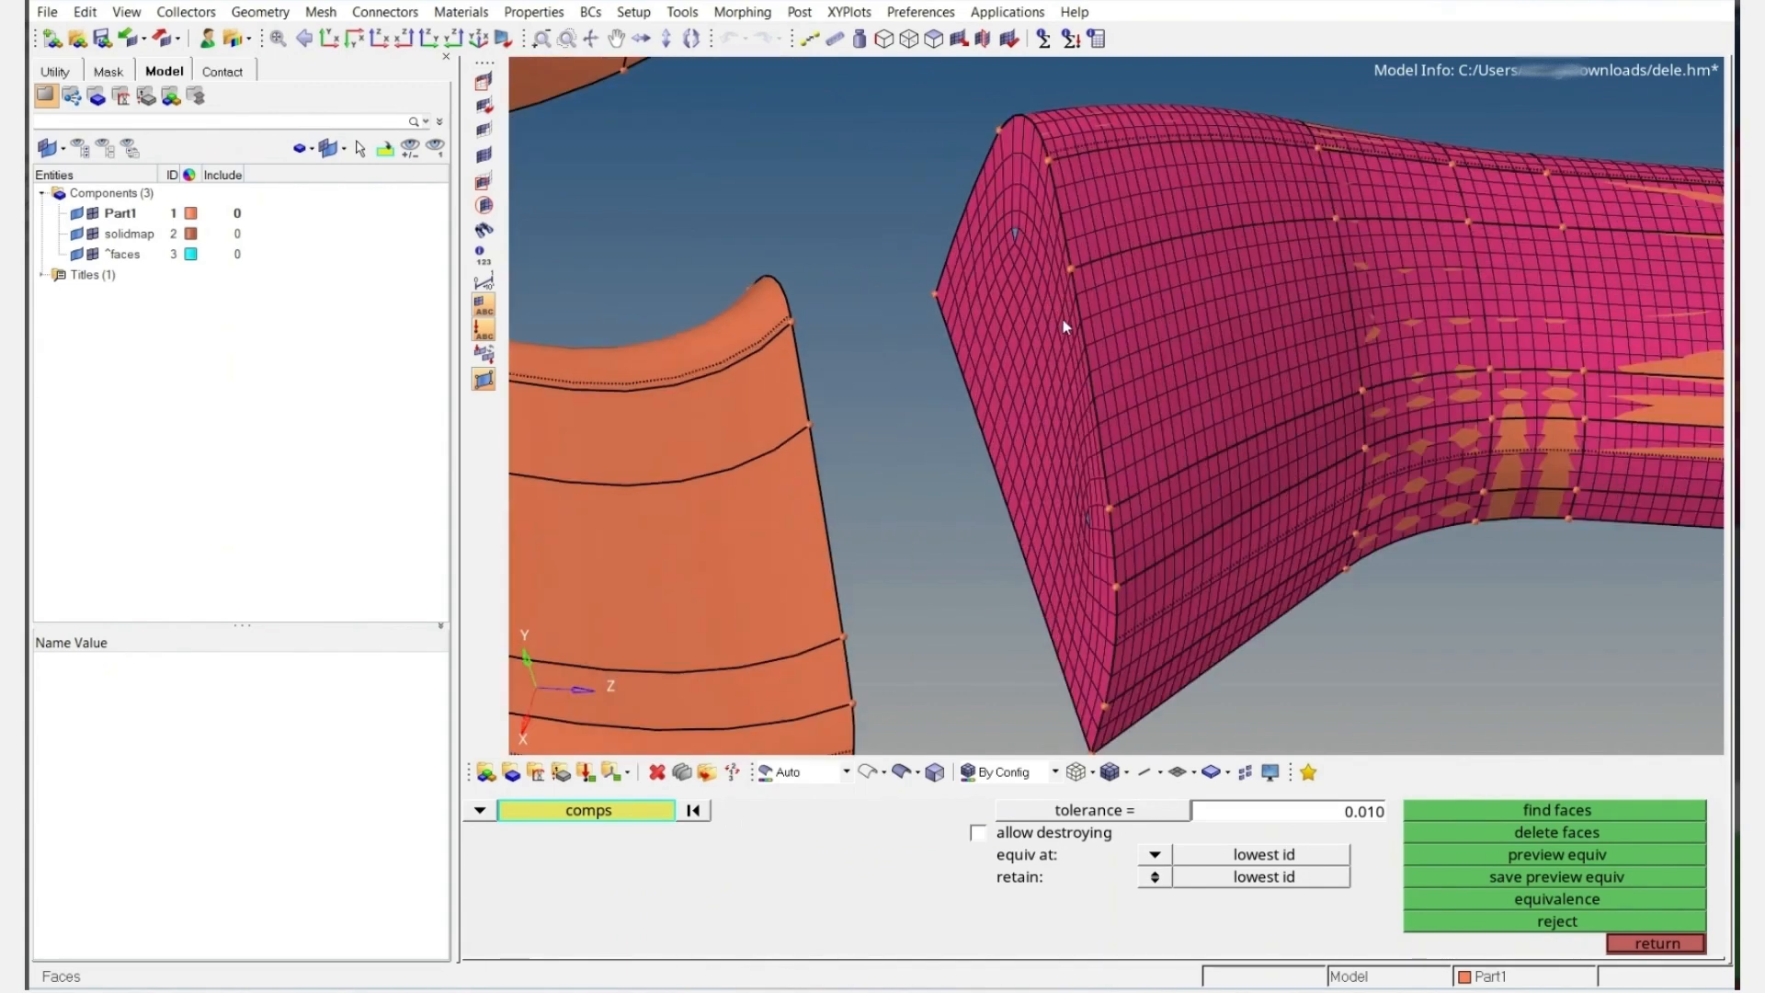
pyautogui.keyDown('ctrl'); pyautogui.moveTo(1063, 319); pyautogui.dragTo(1043, 314, button='right'); pyautogui.keyUp('ctrl')
pyautogui.keyDown('ctrl'); pyautogui.scroll(-4, 1044, 313); pyautogui.keyUp('ctrl')
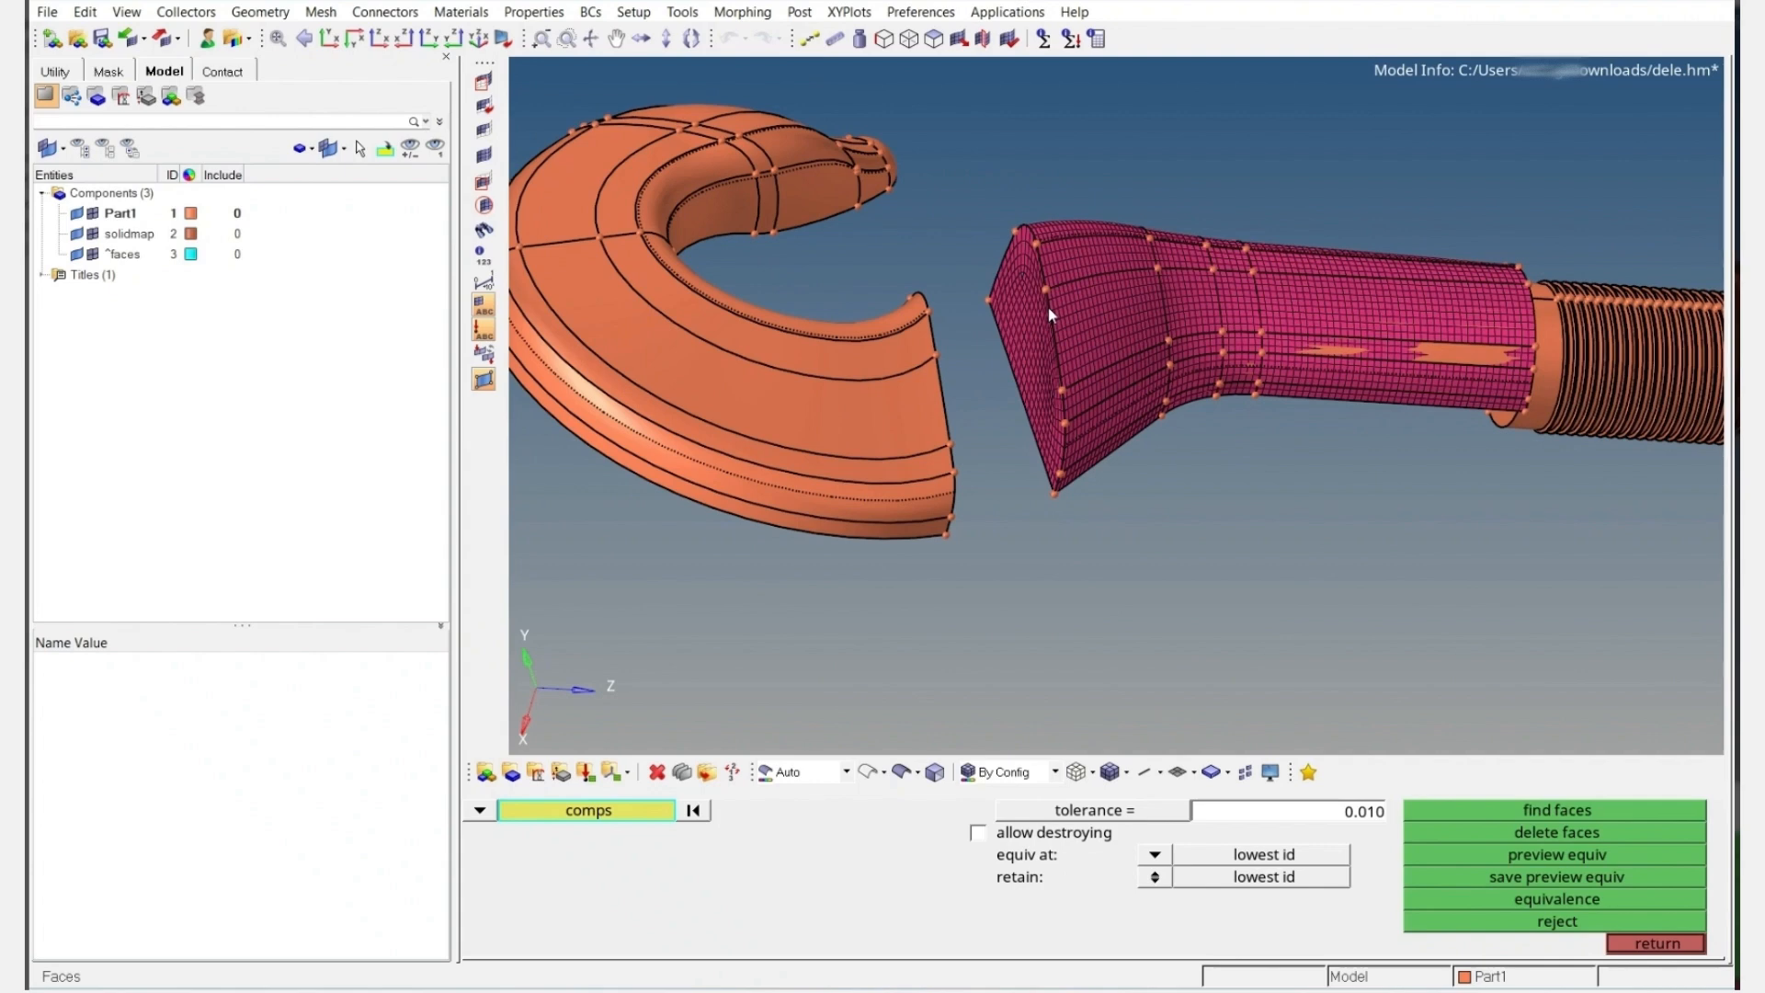
# Restore the saved view1 with its mask state to bring back the hidden hook solid
pyautogui.keyDown('ctrl'); pyautogui.moveTo(1070, 341); pyautogui.dragTo(1000, 356); pyautogui.keyUp('ctrl')
pyautogui.press('v')
pyautogui.press('v')
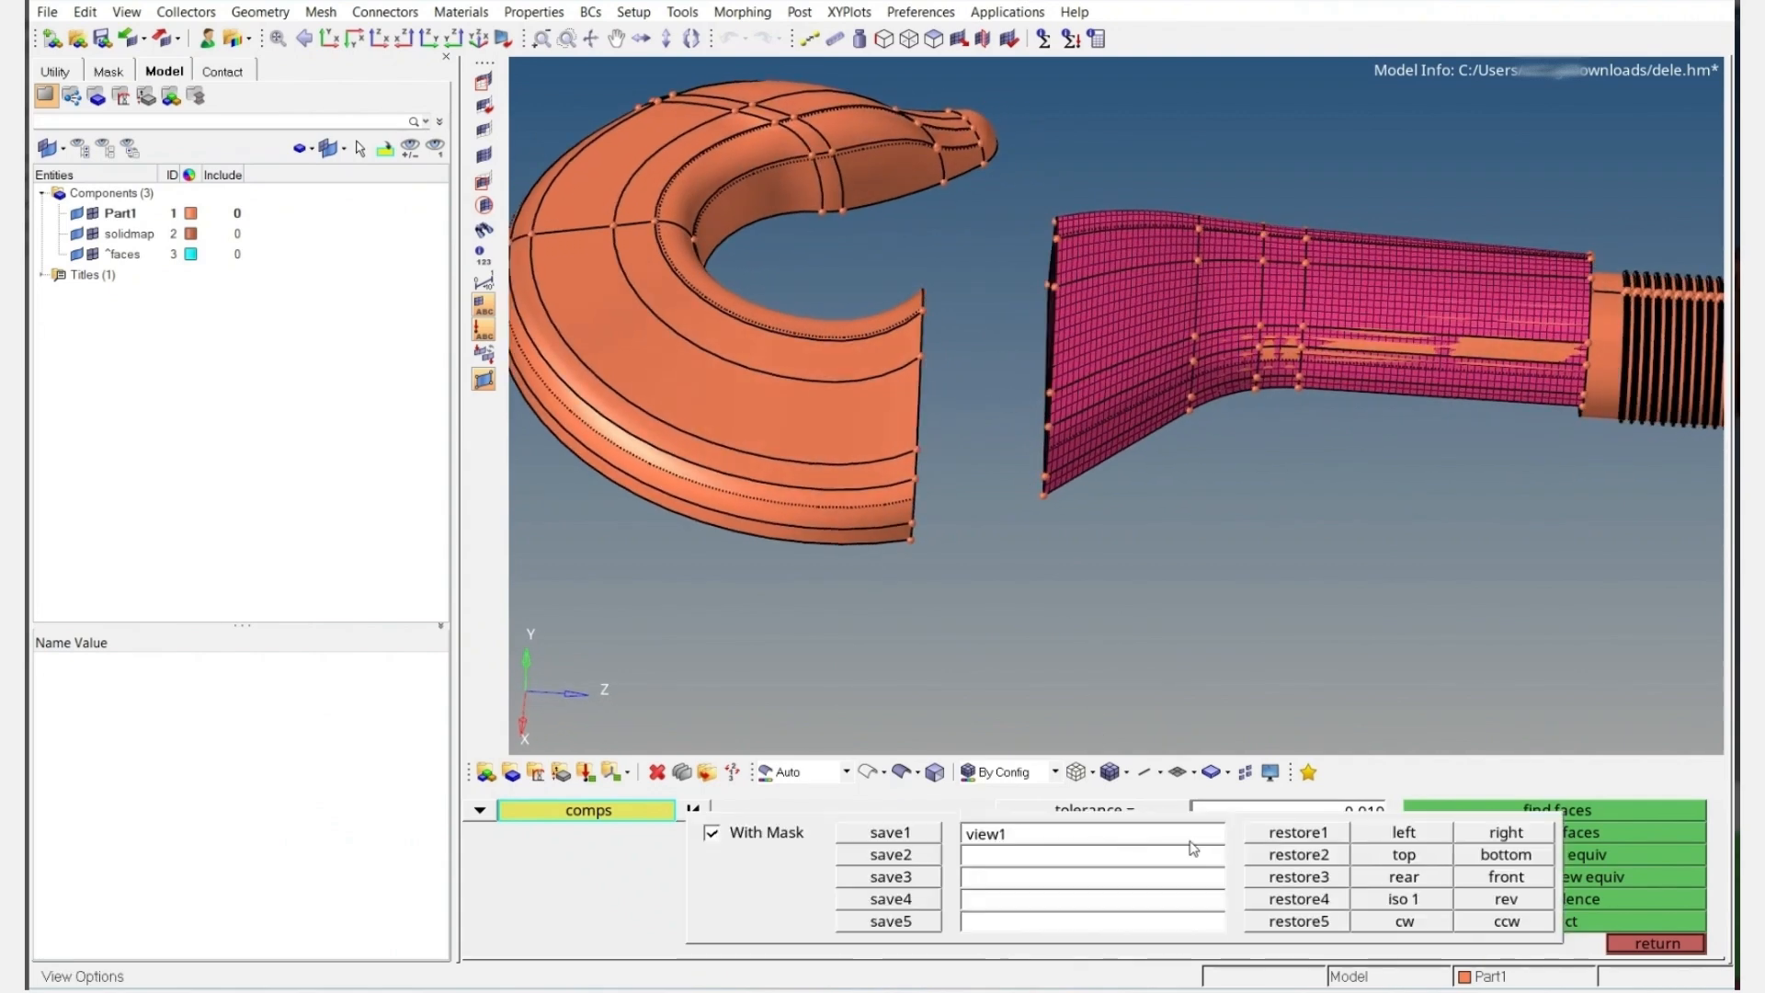
pyautogui.click(1277, 838)
pyautogui.keyDown('ctrl'); pyautogui.moveTo(1075, 348); pyautogui.dragTo(1384, 296, button='right'); pyautogui.keyUp('ctrl')
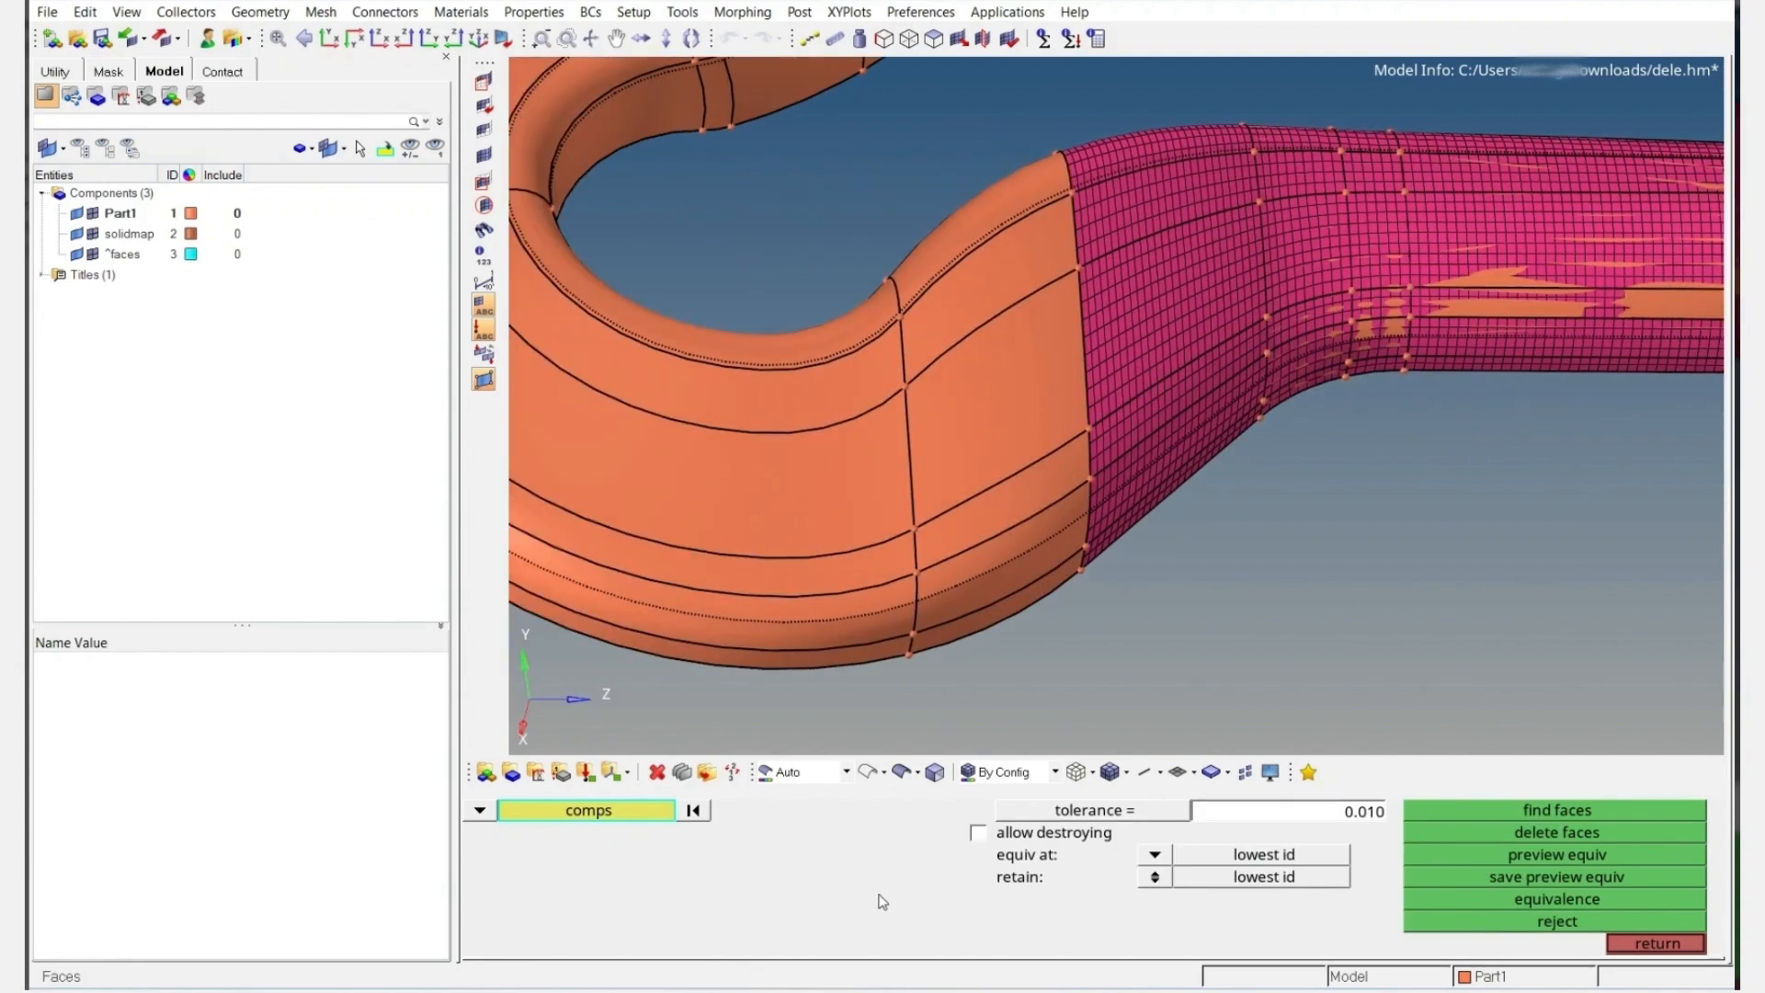
# Switch the geometry to wireframe and mask the hook solid beyond the next unmeshed solid
pyautogui.click(864, 780)
pyautogui.moveTo(1057, 432)
pyautogui.keyDown('ctrl'); pyautogui.mouseDown()
pyautogui.moveTo(1131, 430)
pyautogui.moveTo(1036, 445)
pyautogui.moveTo(1079, 435)
pyautogui.mouseUp(); pyautogui.keyUp('ctrl')
pyautogui.keyDown('ctrl'); pyautogui.moveTo(865, 507); pyautogui.dragTo(946, 505, button='right'); pyautogui.keyUp('ctrl')
pyautogui.press('F5')
pyautogui.click(893, 555)
pyautogui.middleClick(893, 555)
pyautogui.keyDown('ctrl'); pyautogui.moveTo(1074, 502); pyautogui.dragTo(1079, 506, button='right'); pyautogui.keyUp('ctrl')
pyautogui.press('Escape')
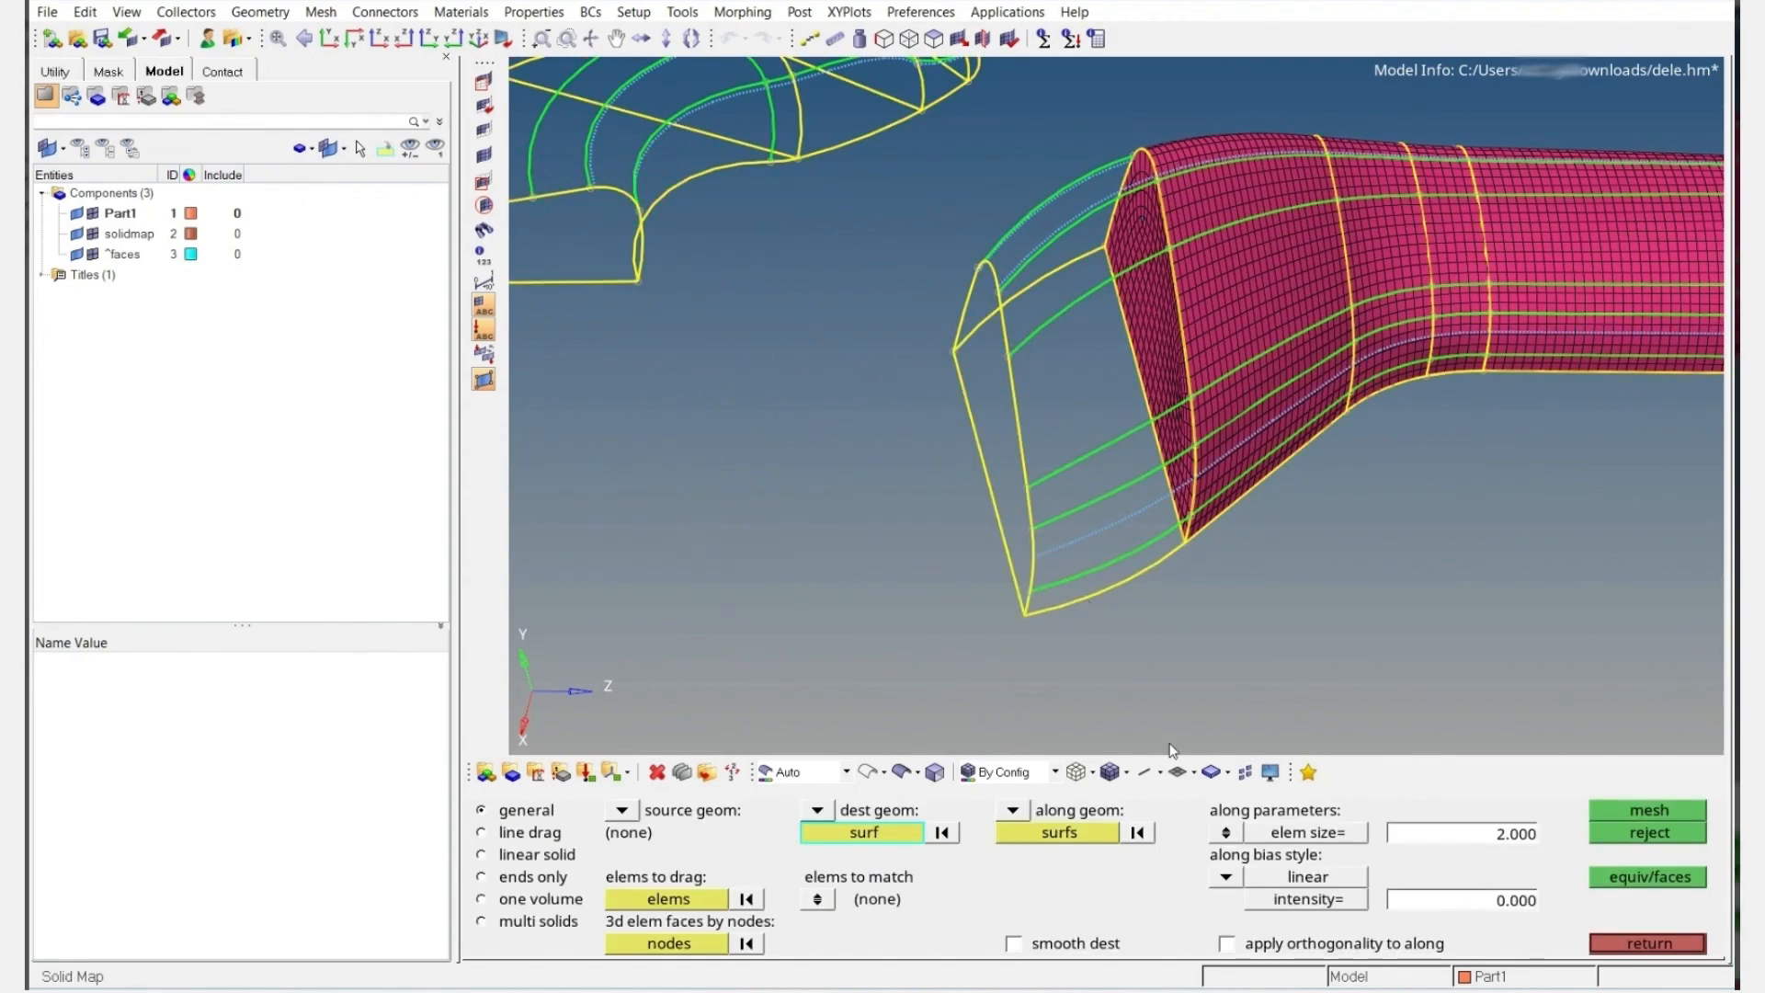
# Select the flared solid's end-face elements by face as the elements to drag into the next solid
pyautogui.click(672, 901)
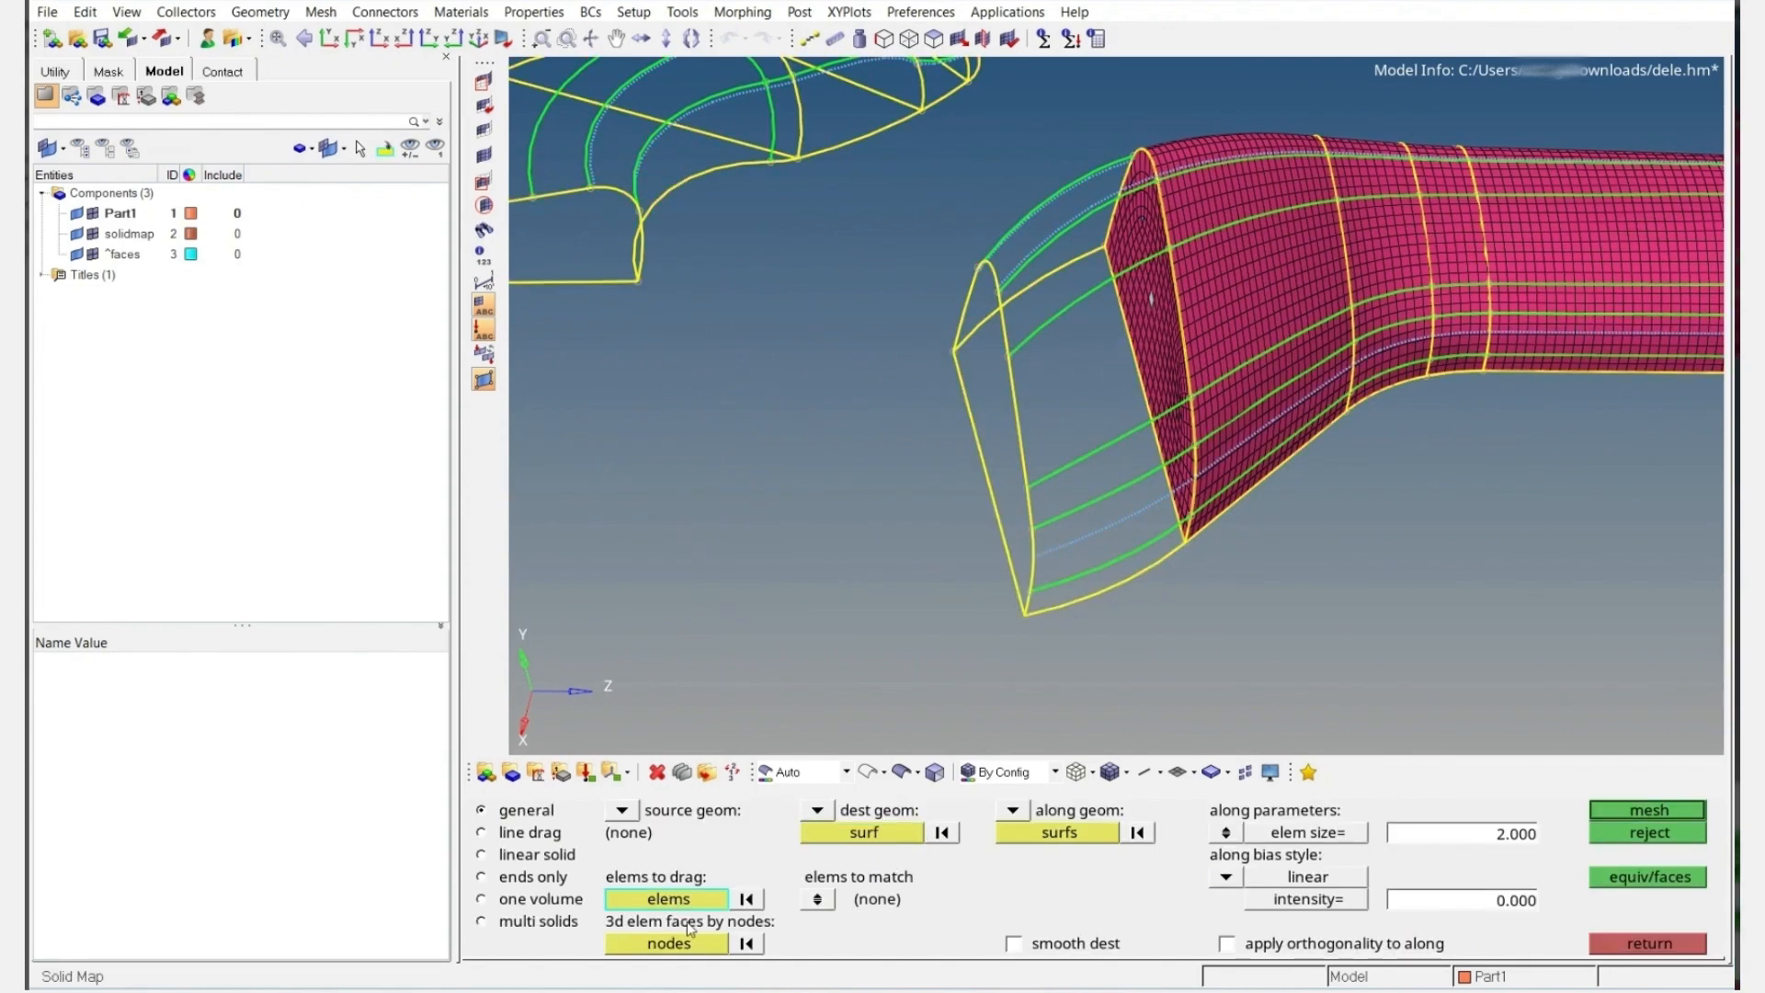
pyautogui.click(684, 897)
pyautogui.click(1211, 910)
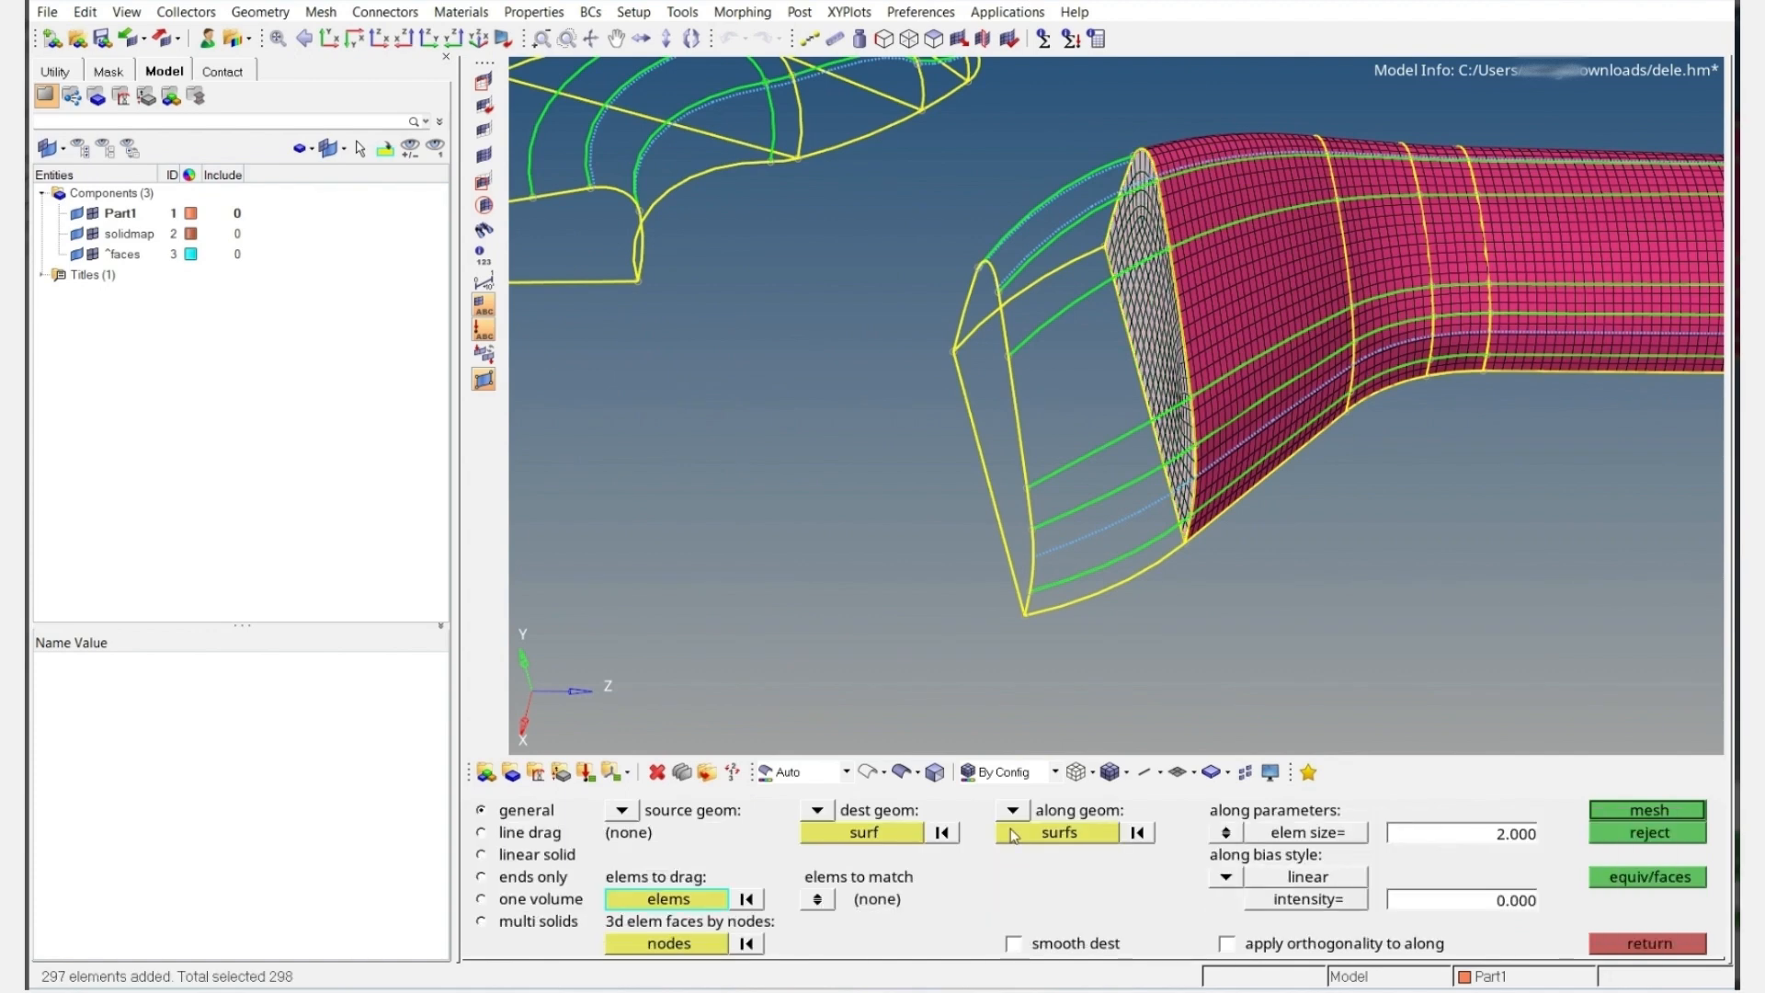
# Map the selected elements to the next solid's far end face along all its surfaces with element size 2.000
pyautogui.click(895, 839)
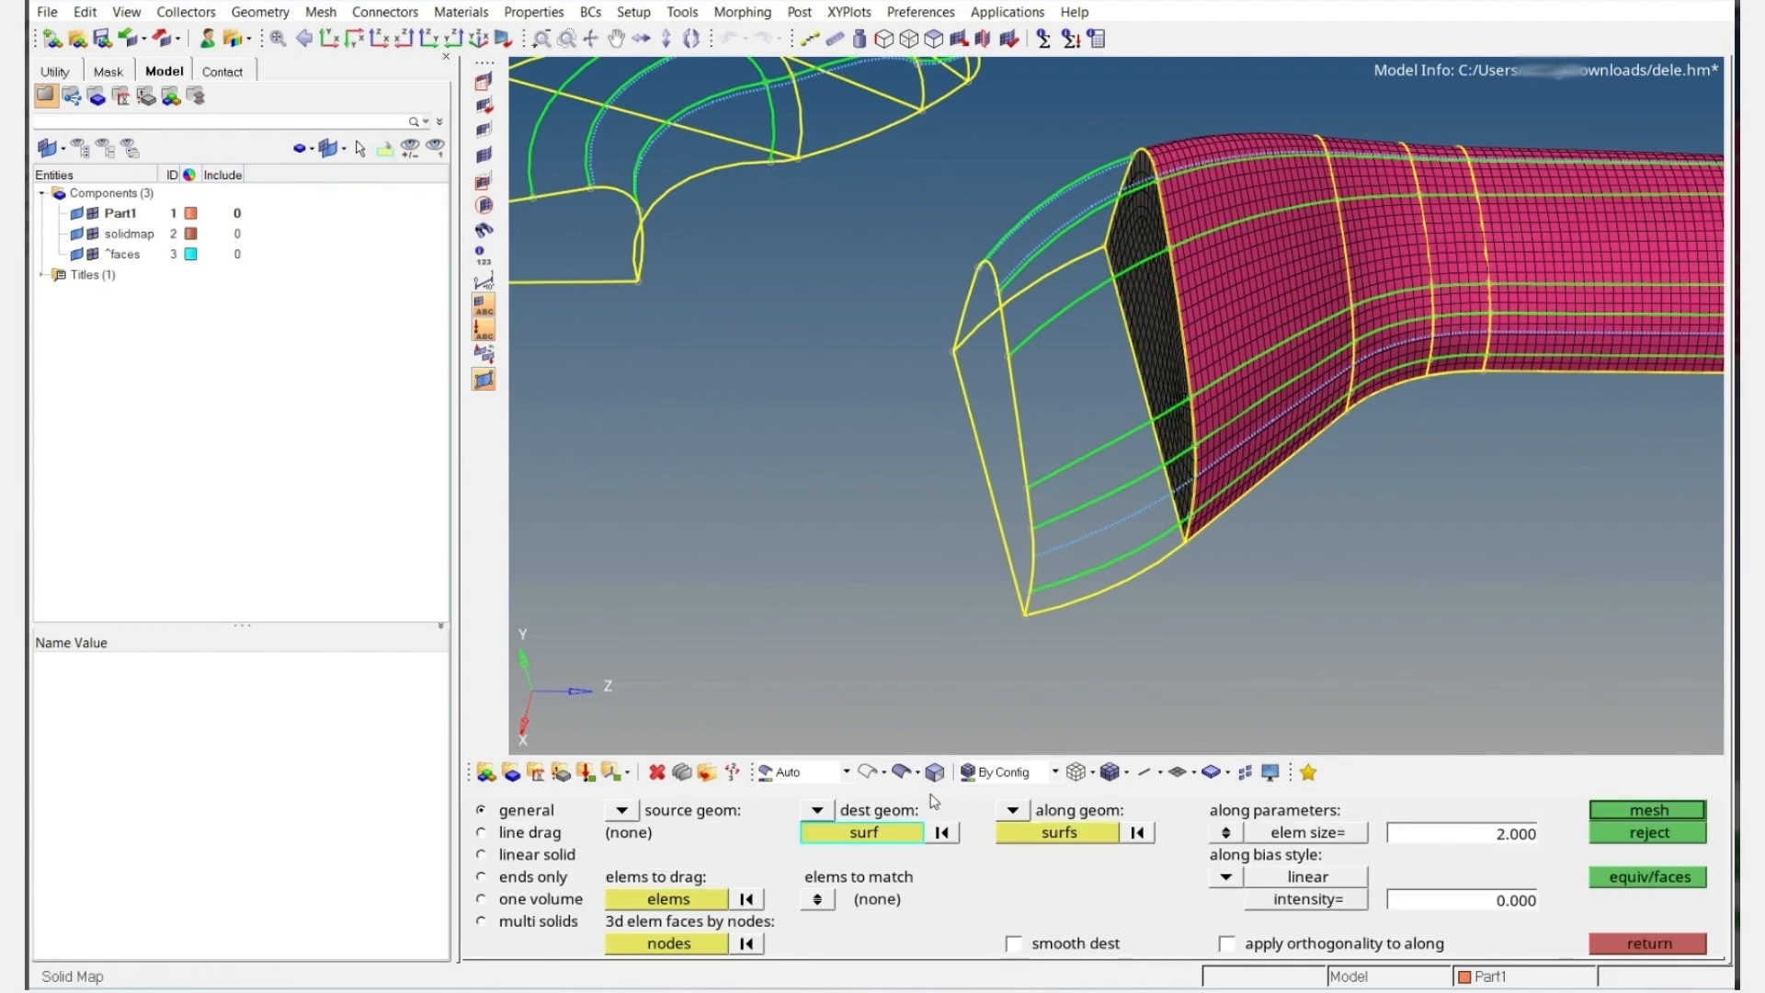
pyautogui.click(1007, 533)
pyautogui.middleClick(1006, 528)
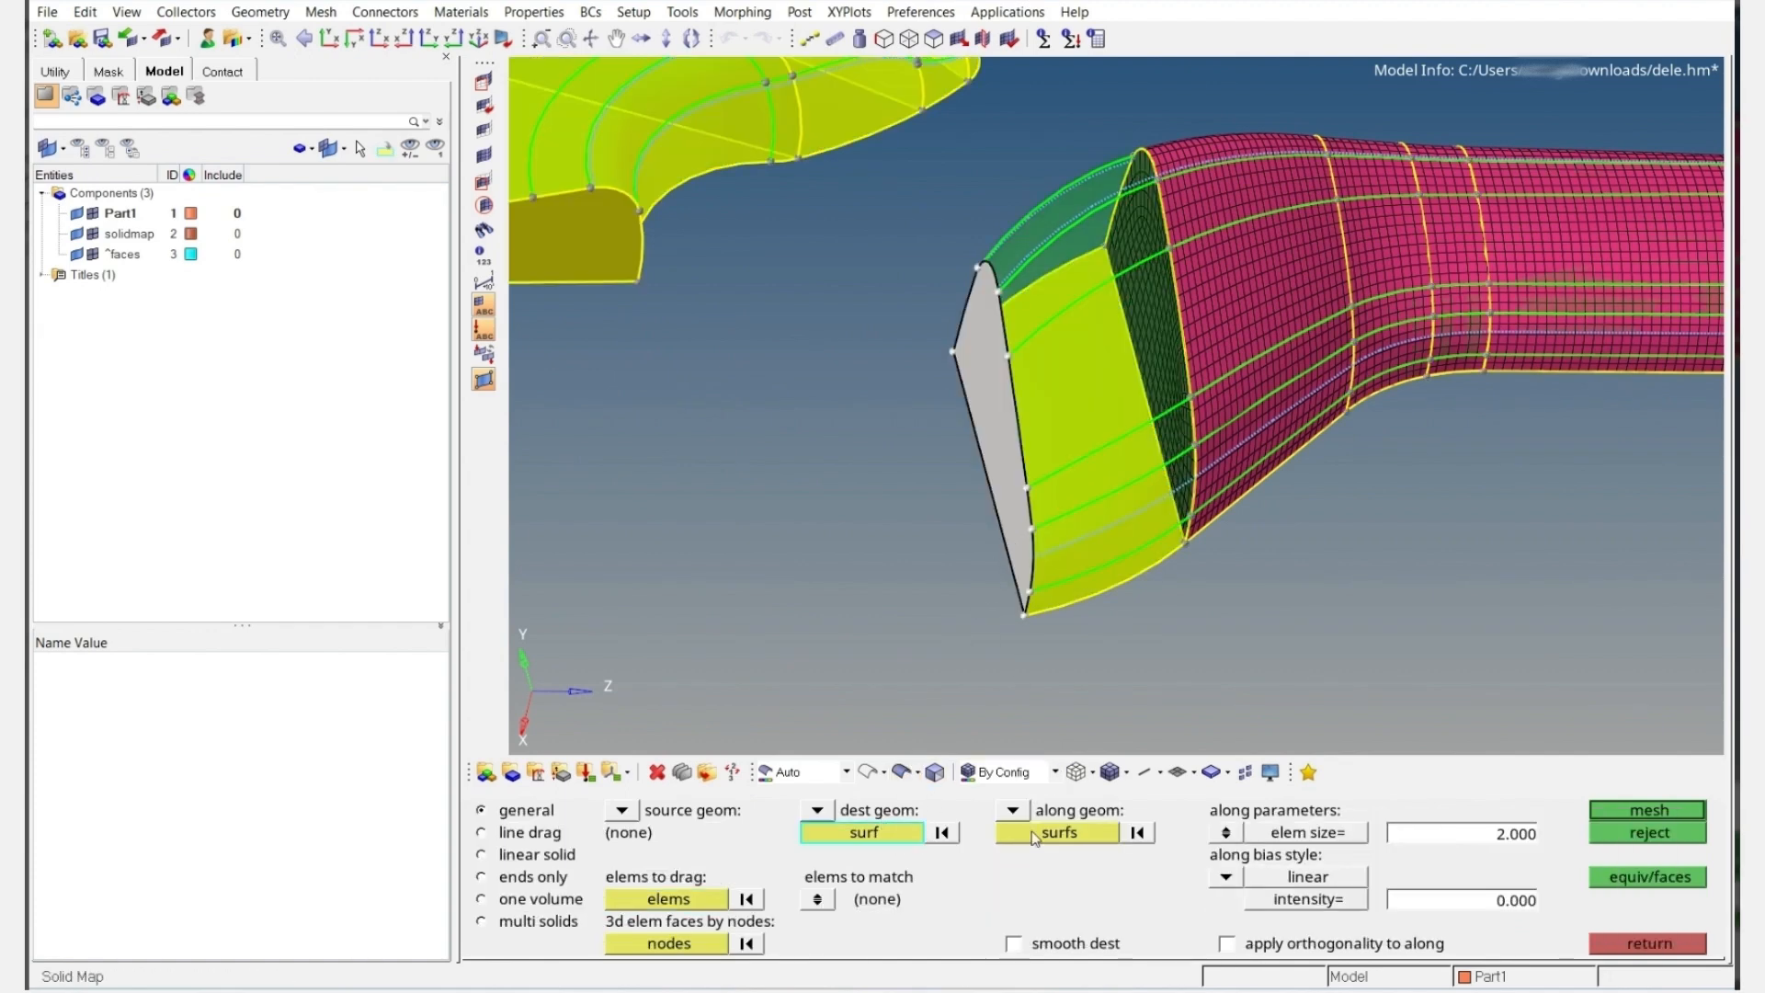
pyautogui.moveTo(989, 759); pyautogui.dragTo(897, 775)
pyautogui.middleClick(1002, 455)
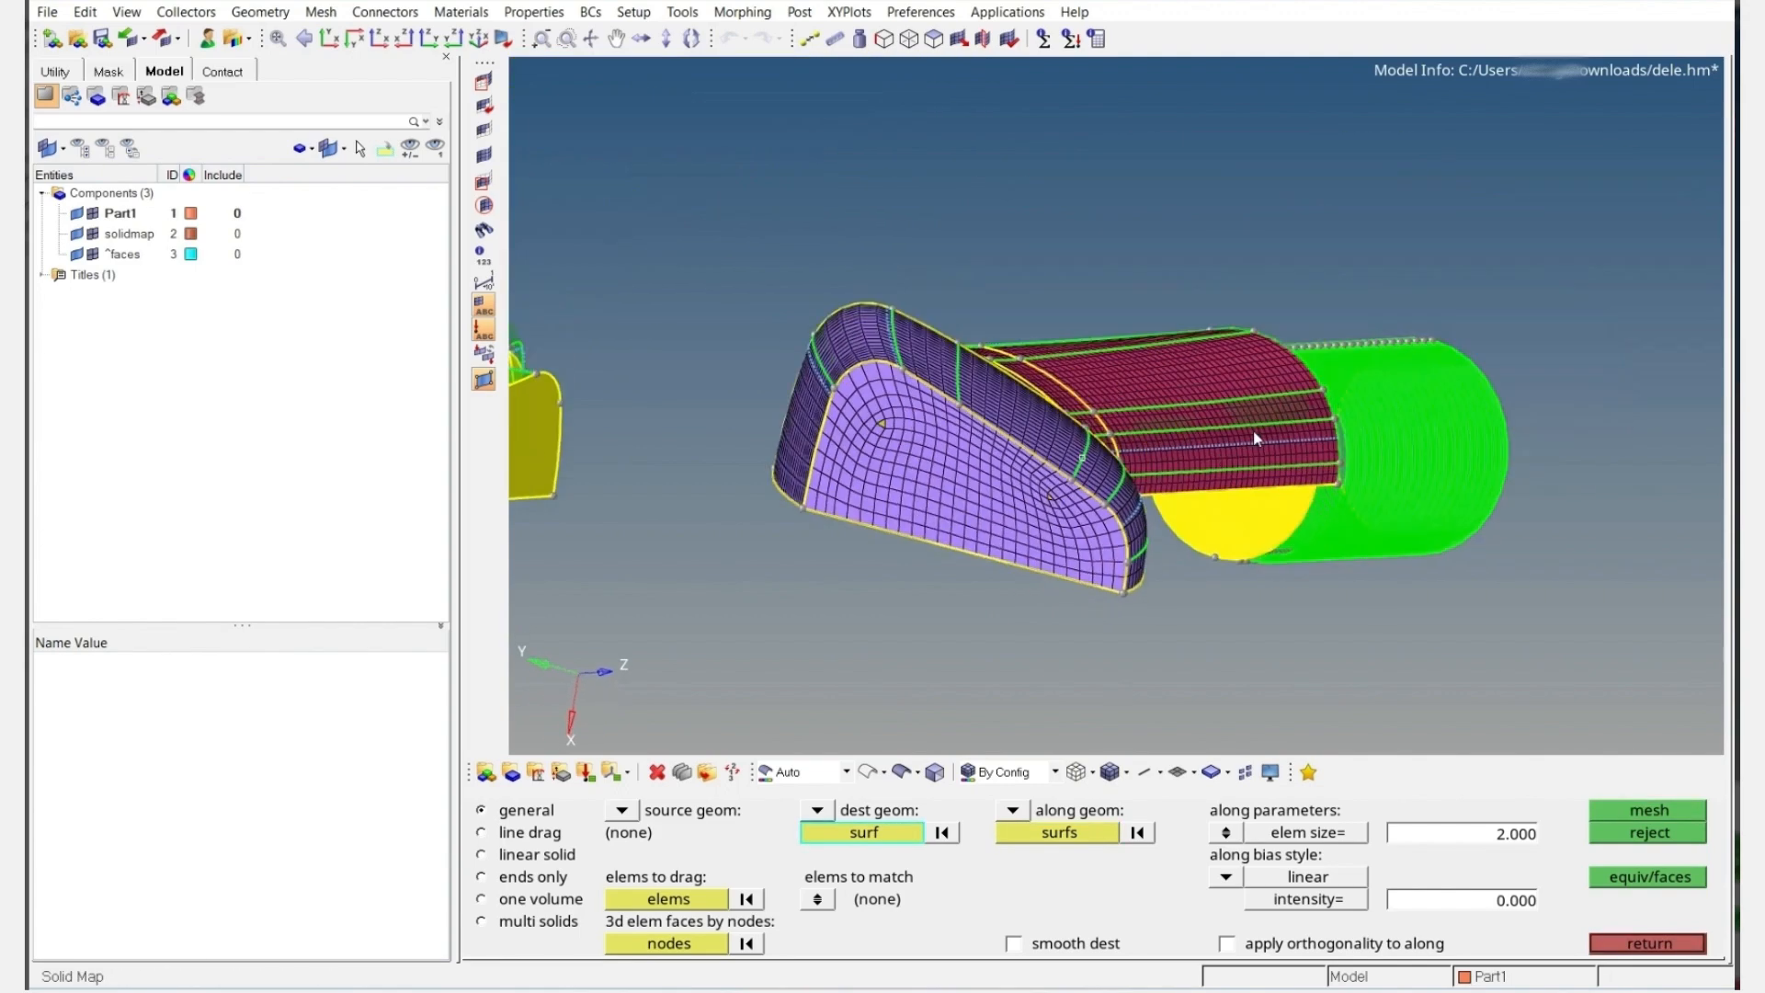
# Find the faces of the displayed solid mesh components to refresh the ^faces component
pyautogui.moveTo(1254, 432)
pyautogui.keyDown('ctrl'); pyautogui.mouseDown()
pyautogui.moveTo(1081, 501)
pyautogui.moveTo(1170, 536)
pyautogui.moveTo(1013, 545)
pyautogui.mouseUp(); pyautogui.keyUp('ctrl')
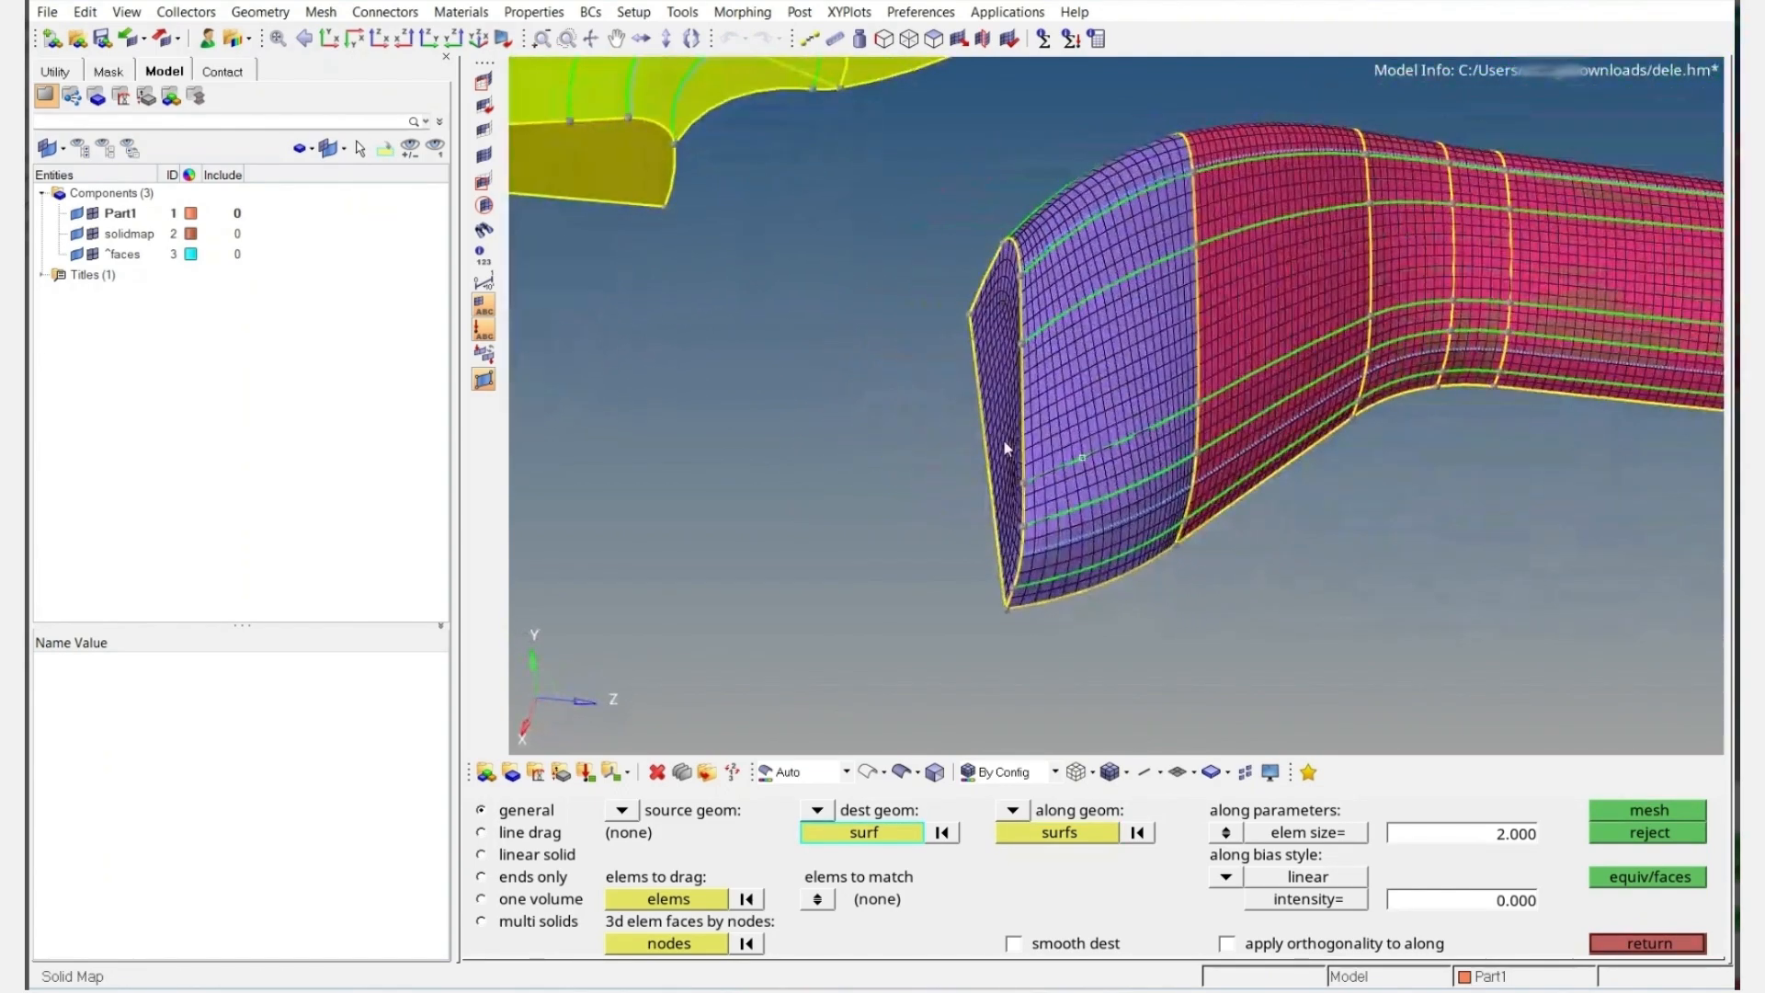
pyautogui.click(935, 40)
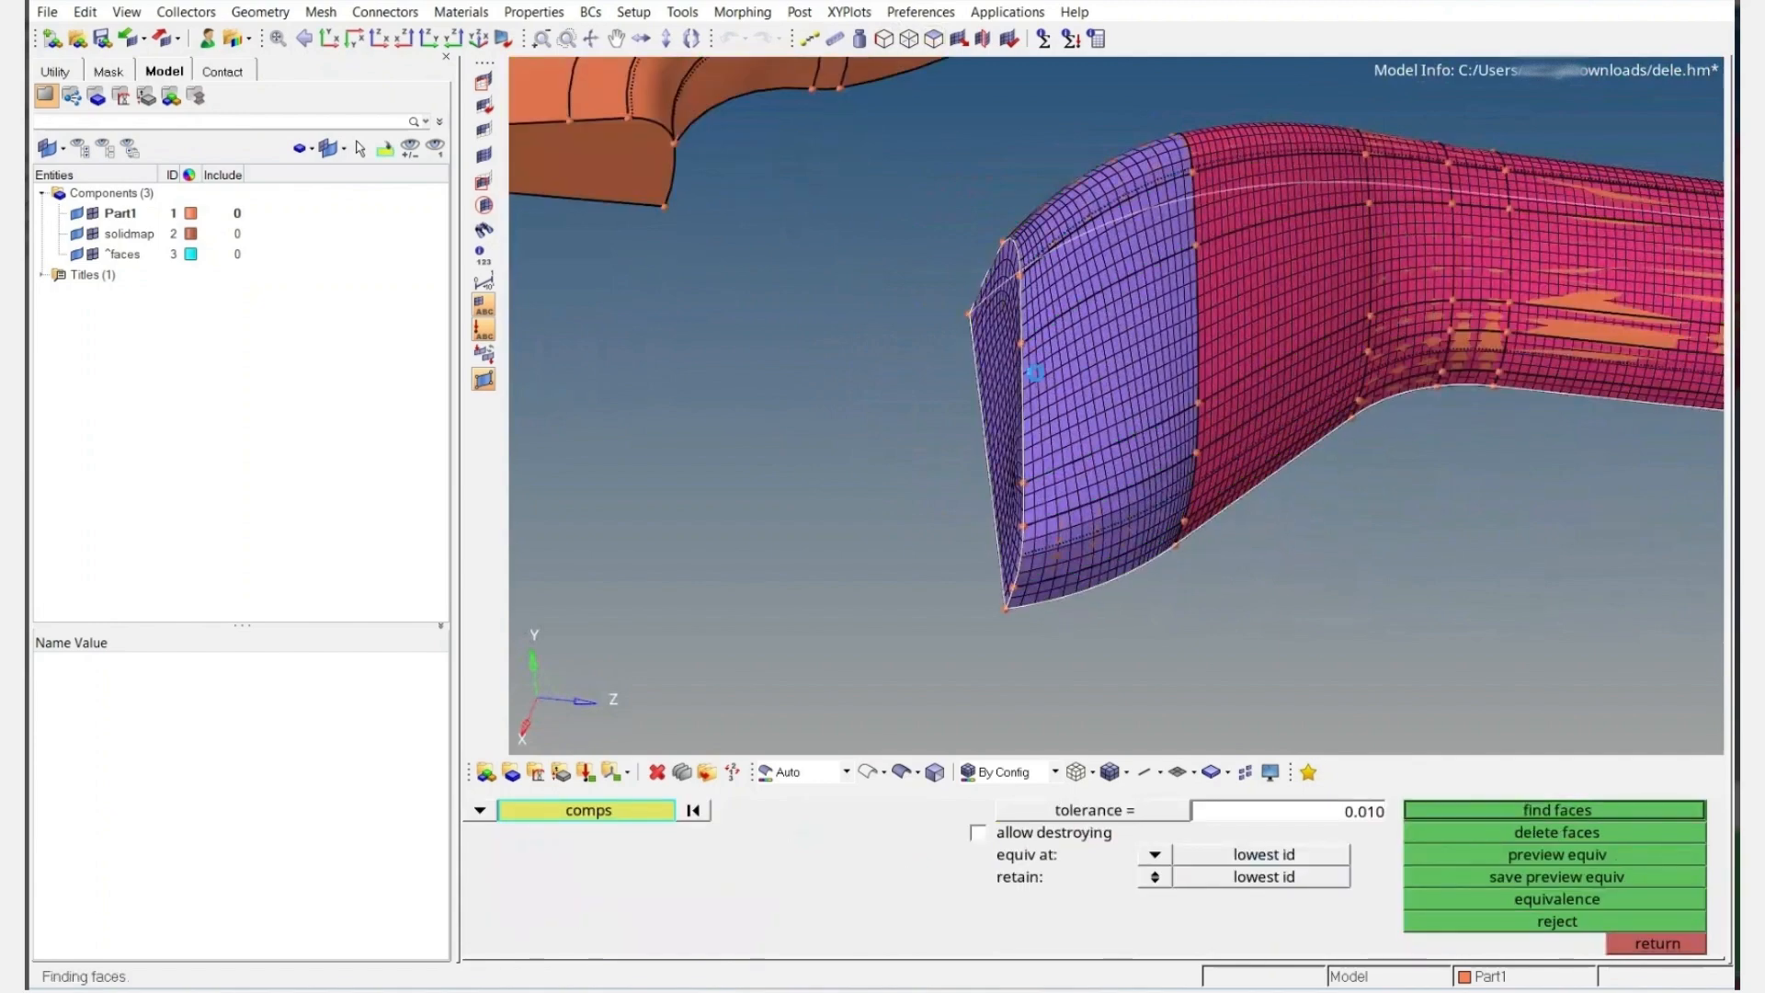
pyautogui.middleClick(1036, 374)
pyautogui.keyDown('ctrl'); pyautogui.moveTo(1036, 374); pyautogui.dragTo(1064, 366, button='right'); pyautogui.keyUp('ctrl')
# Restore the saved view view1 with its mask and toggle the display of the ^faces elements off and on
pyautogui.press('v')
pyautogui.click(1276, 833)
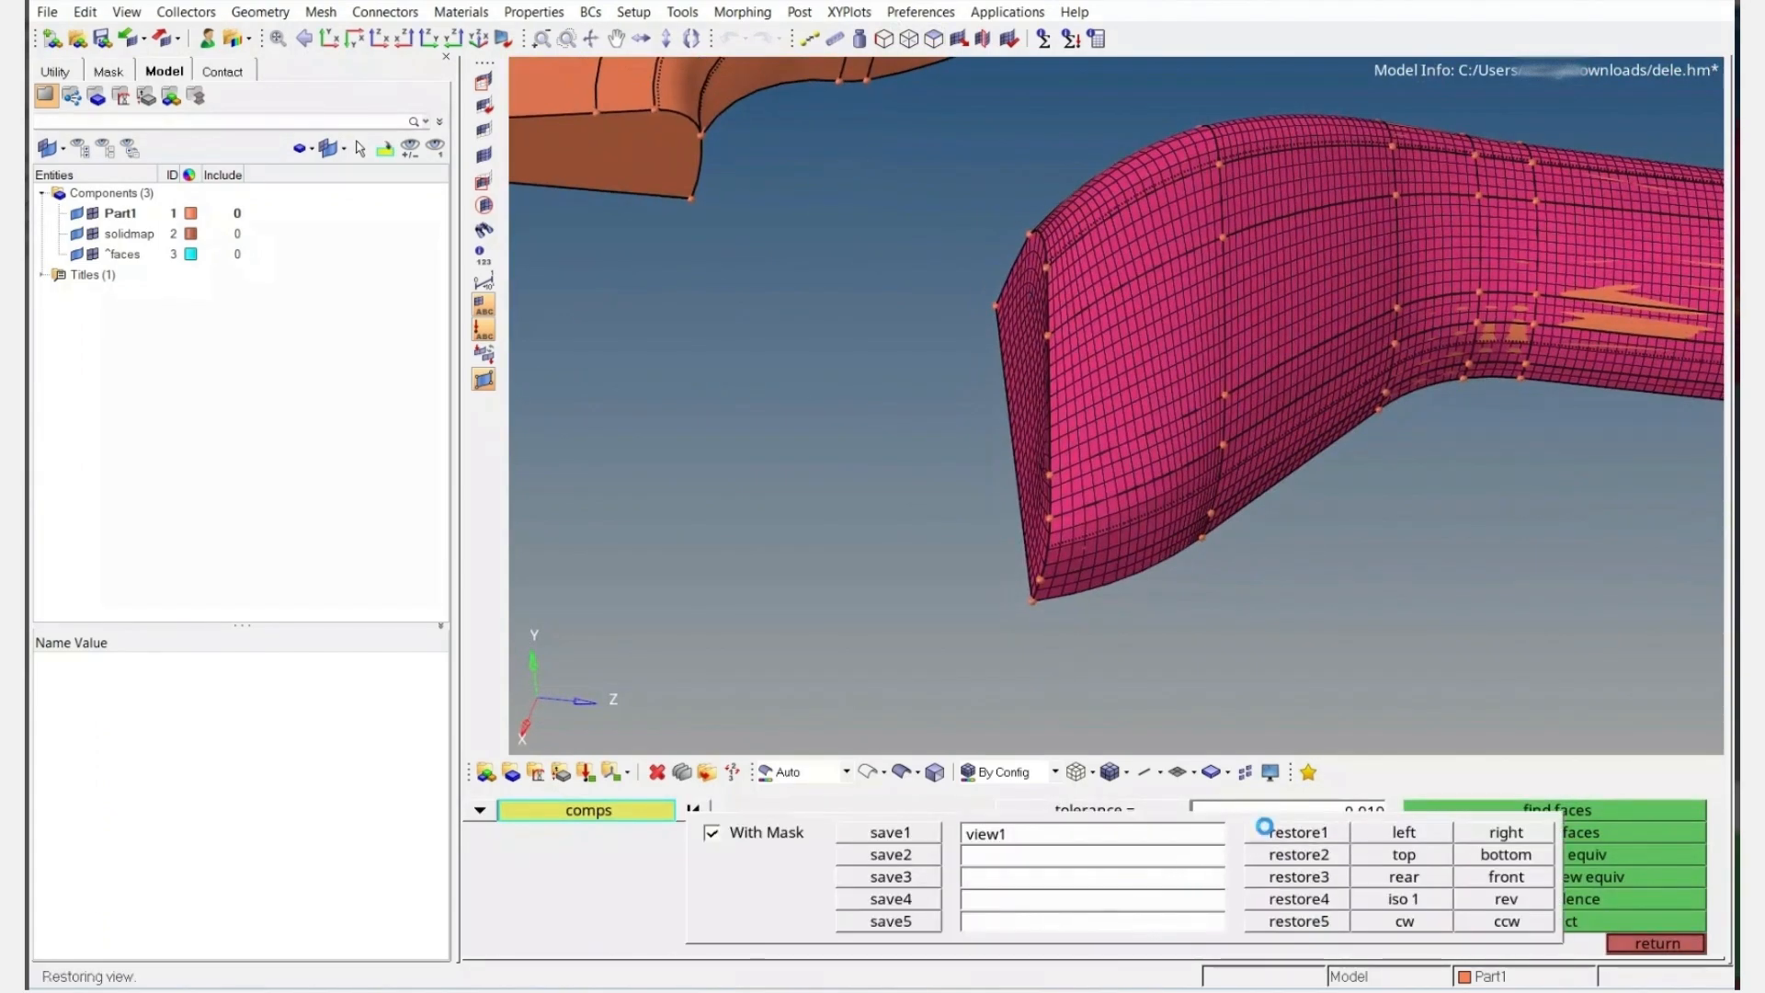
pyautogui.keyDown('ctrl'); pyautogui.moveTo(796, 414); pyautogui.dragTo(1243, 394, button='right'); pyautogui.keyUp('ctrl')
pyautogui.keyDown('ctrl'); pyautogui.scroll(-4, 1243, 394); pyautogui.keyUp('ctrl')
pyautogui.keyDown('ctrl'); pyautogui.moveTo(1115, 489); pyautogui.dragTo(1140, 484, button='right'); pyautogui.keyUp('ctrl')
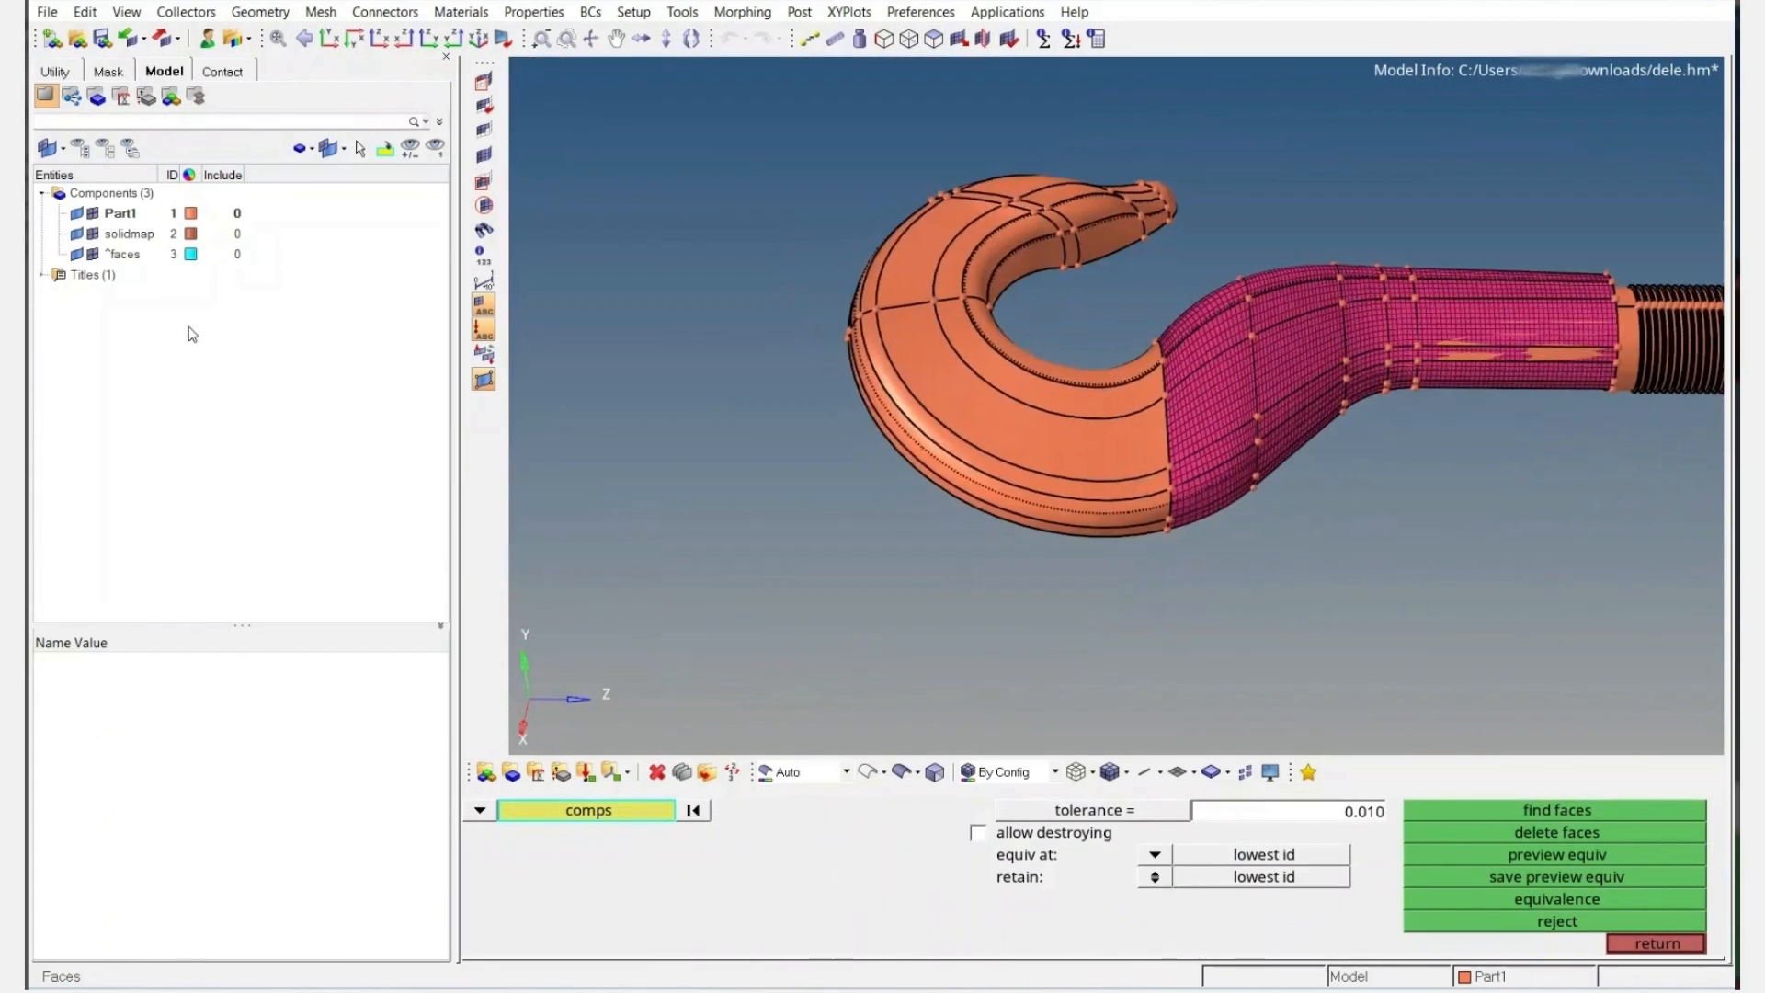
pyautogui.press('Escape')
pyautogui.click(93, 254)
pyautogui.click(93, 255)
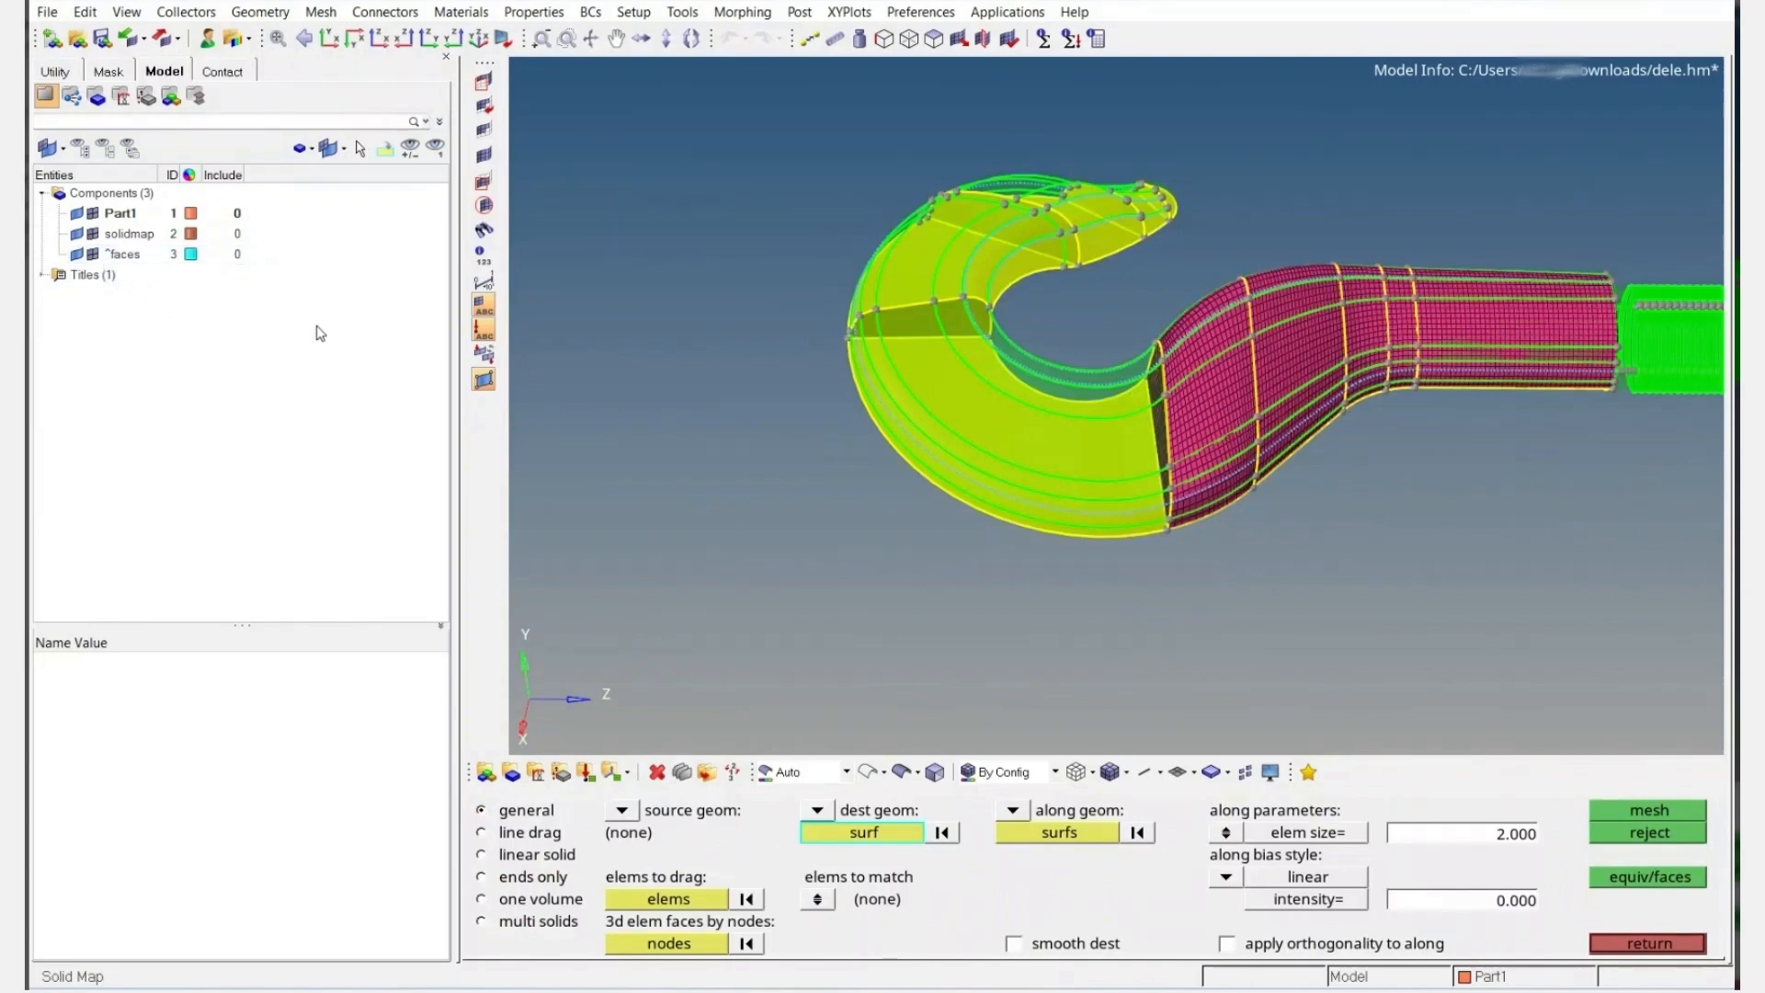
pyautogui.keyDown('ctrl'); pyautogui.moveTo(1005, 437); pyautogui.dragTo(1125, 471); pyautogui.keyUp('ctrl')
# Mask the hook's middle solid segment between the lower curve and the tip
pyautogui.press('Escape')
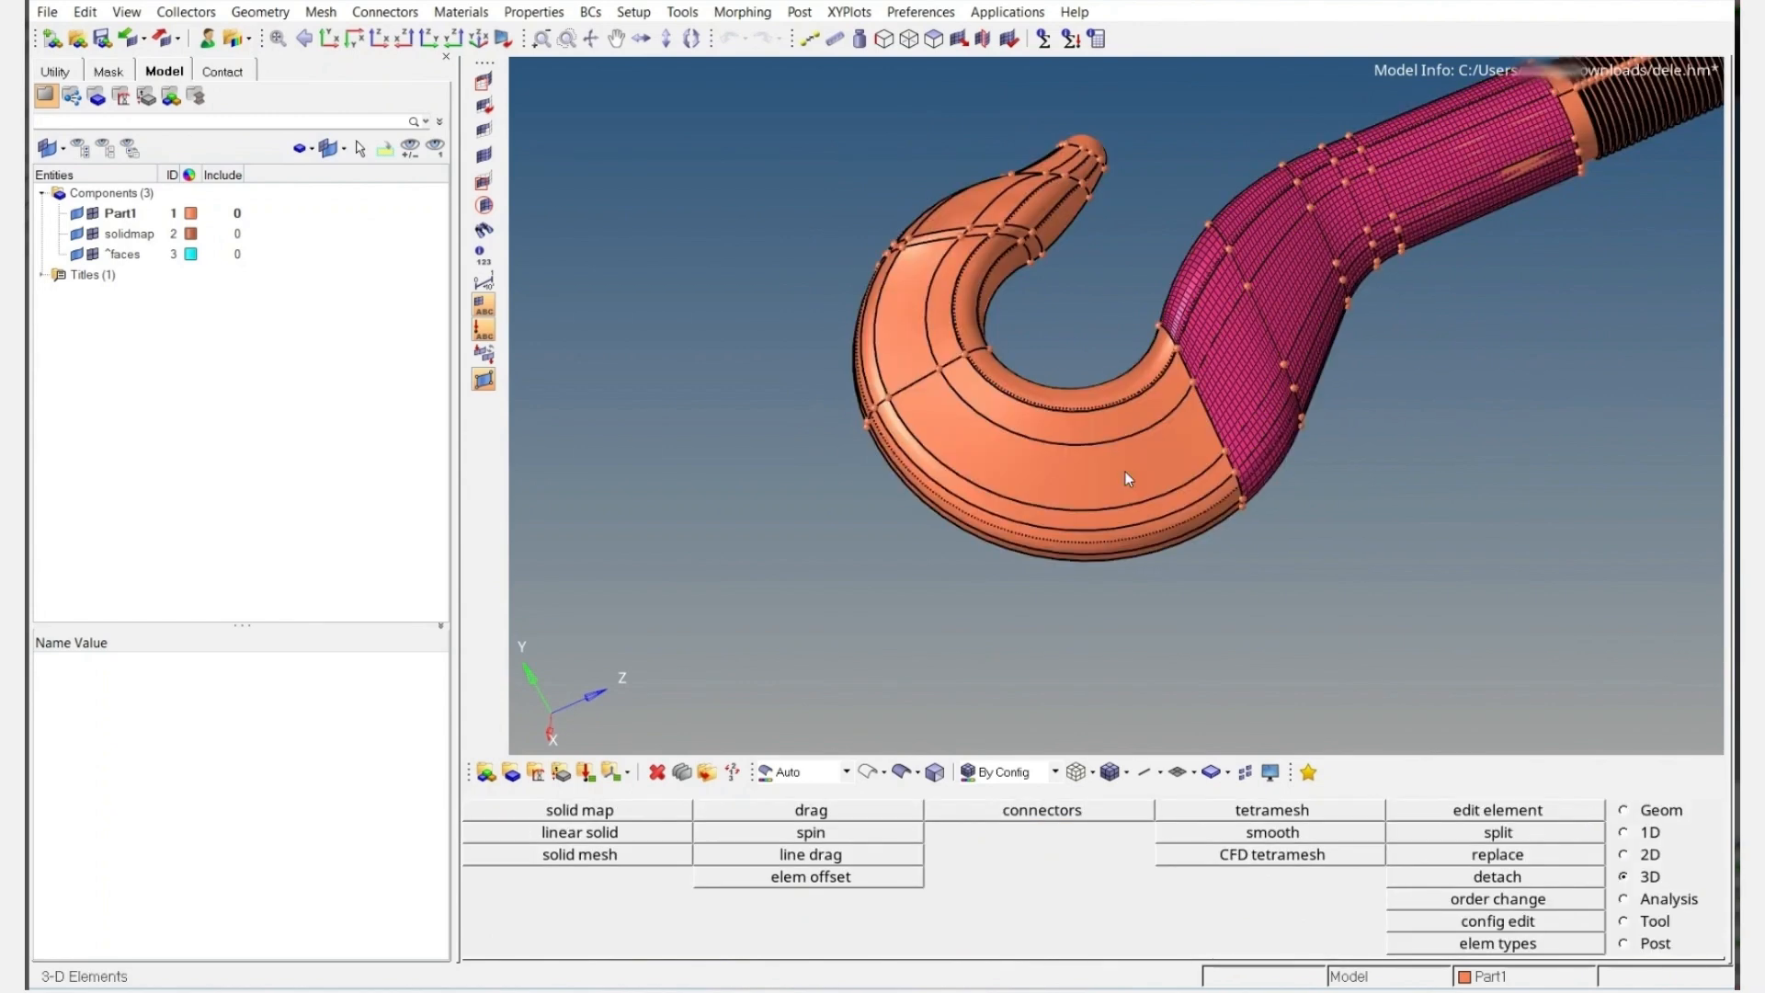
pyautogui.press('F5')
pyautogui.click(1035, 414)
pyautogui.middleClick(975, 378)
pyautogui.keyDown('ctrl'); pyautogui.moveTo(975, 378); pyautogui.dragTo(1057, 481); pyautogui.keyUp('ctrl')
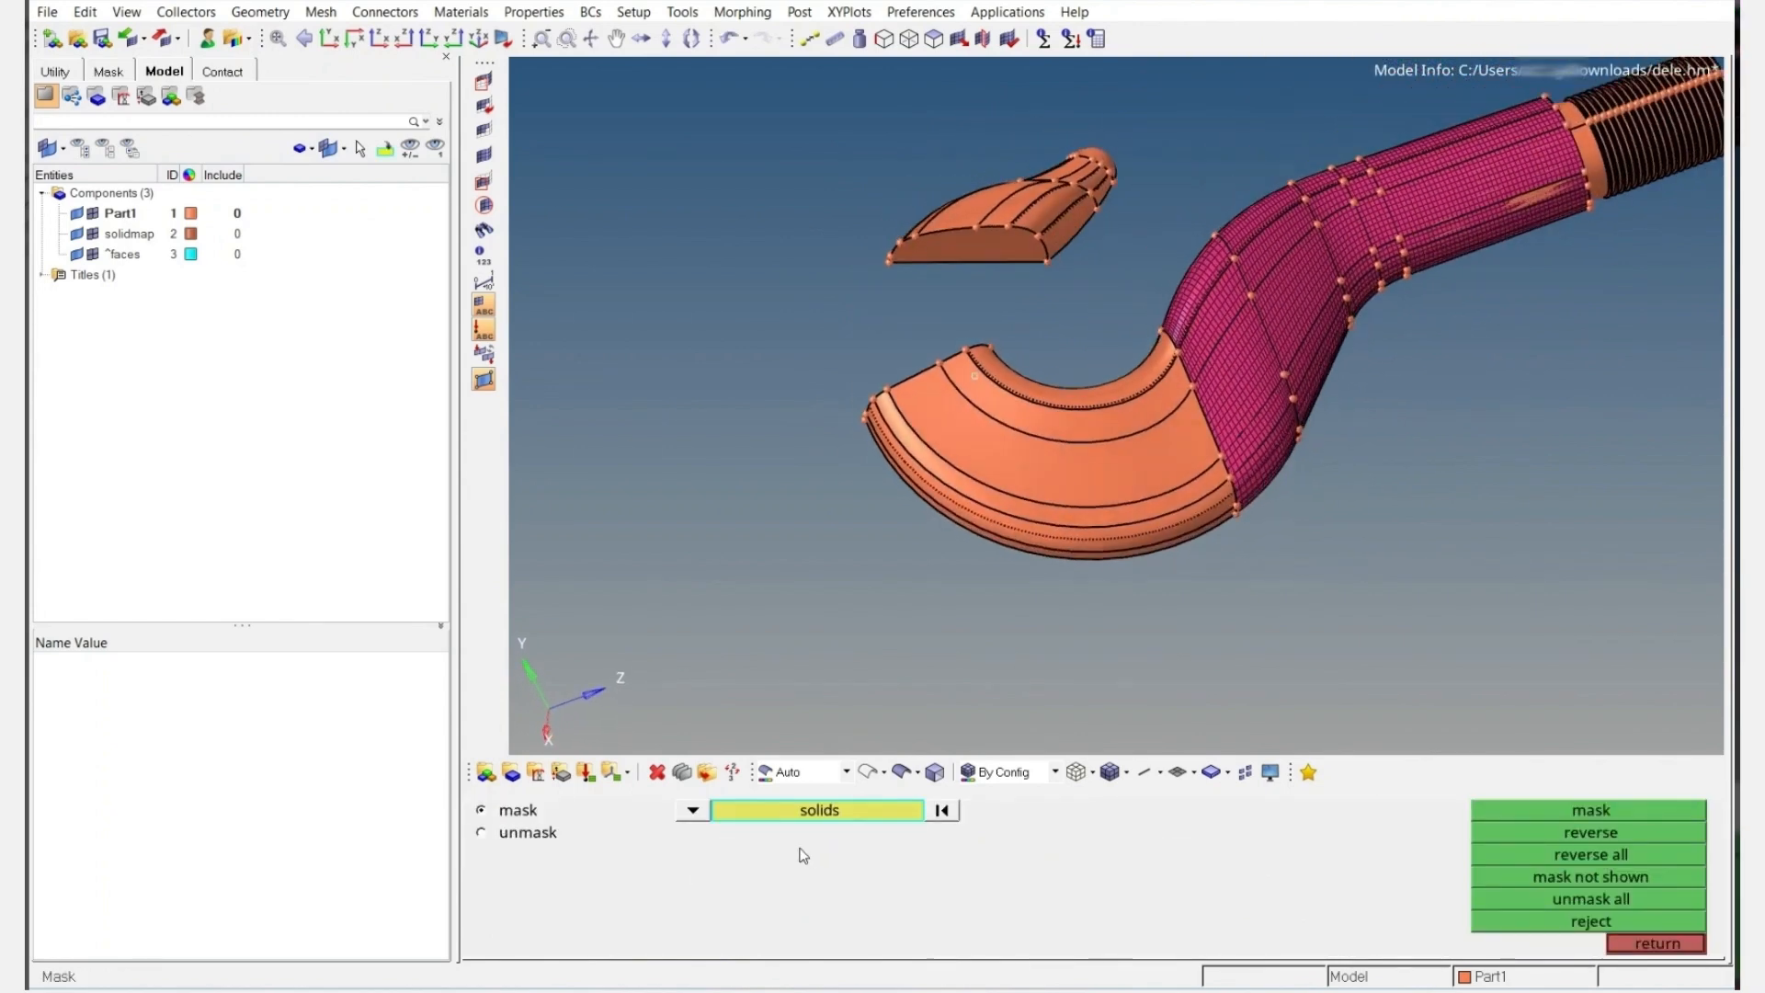
# Show the geometry as wireframe and pick the mesh's open end elements by face as the solid map elements to drag
pyautogui.click(868, 770)
pyautogui.scroll(3, 1160, 459)
pyautogui.press('Escape')
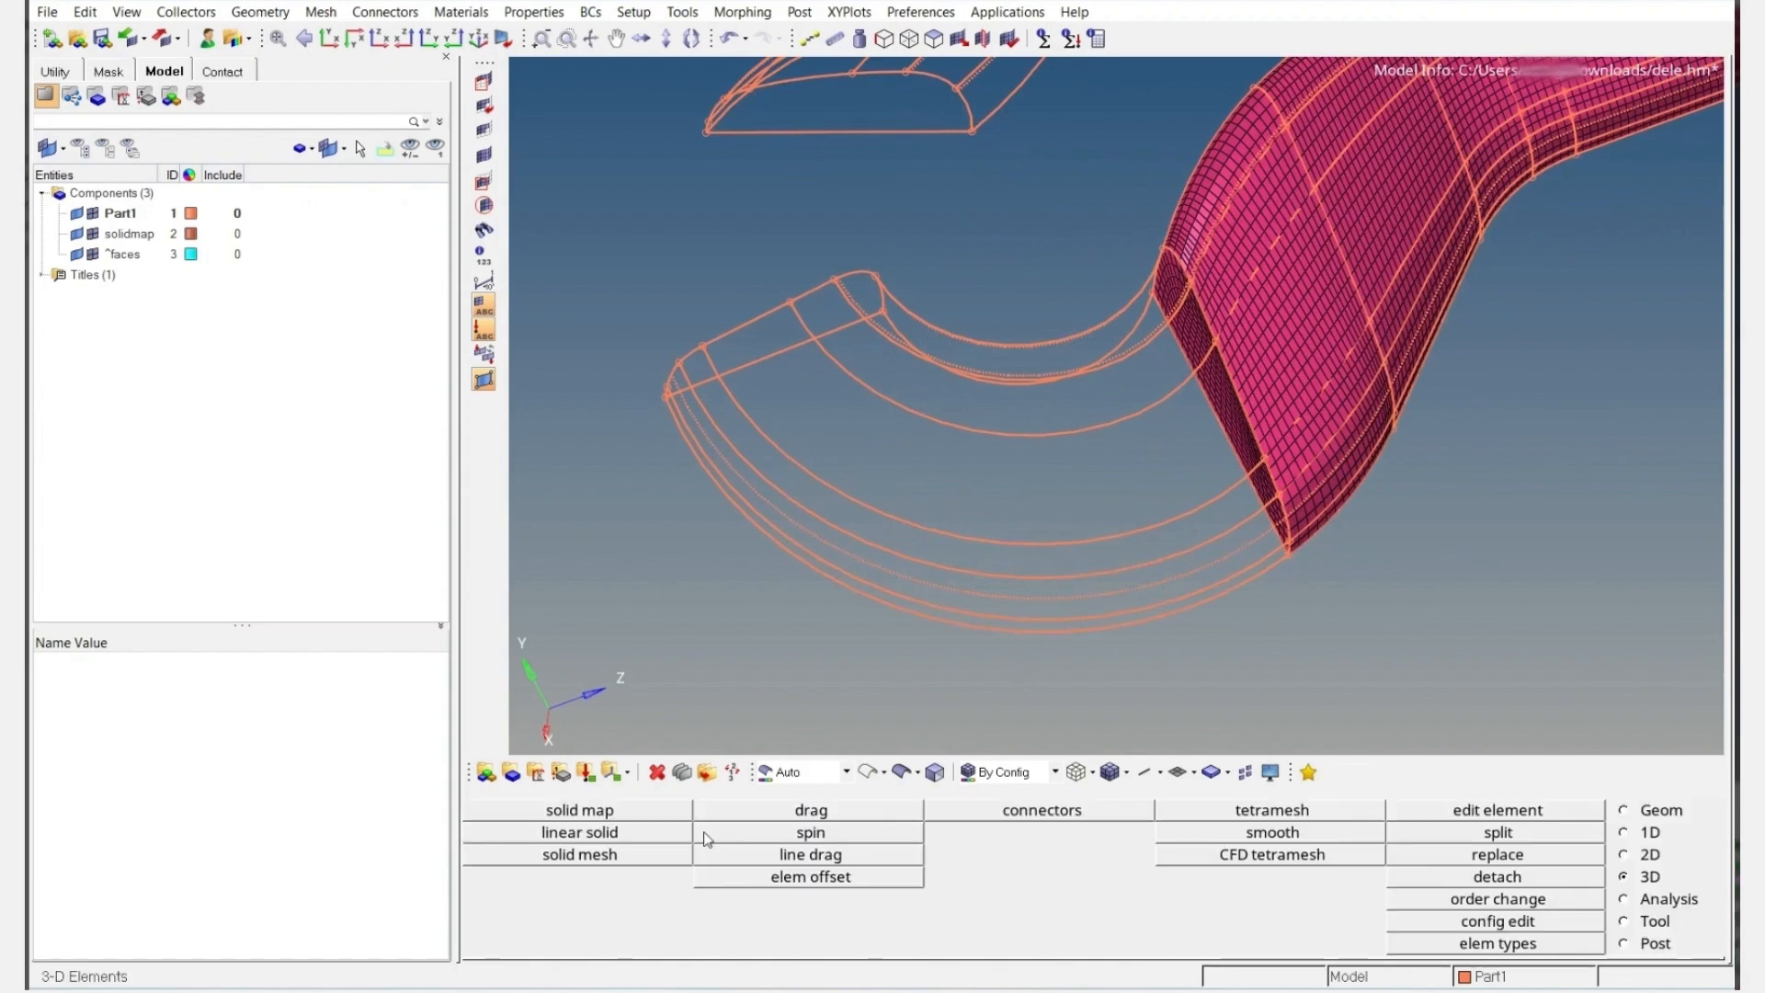
pyautogui.click(588, 809)
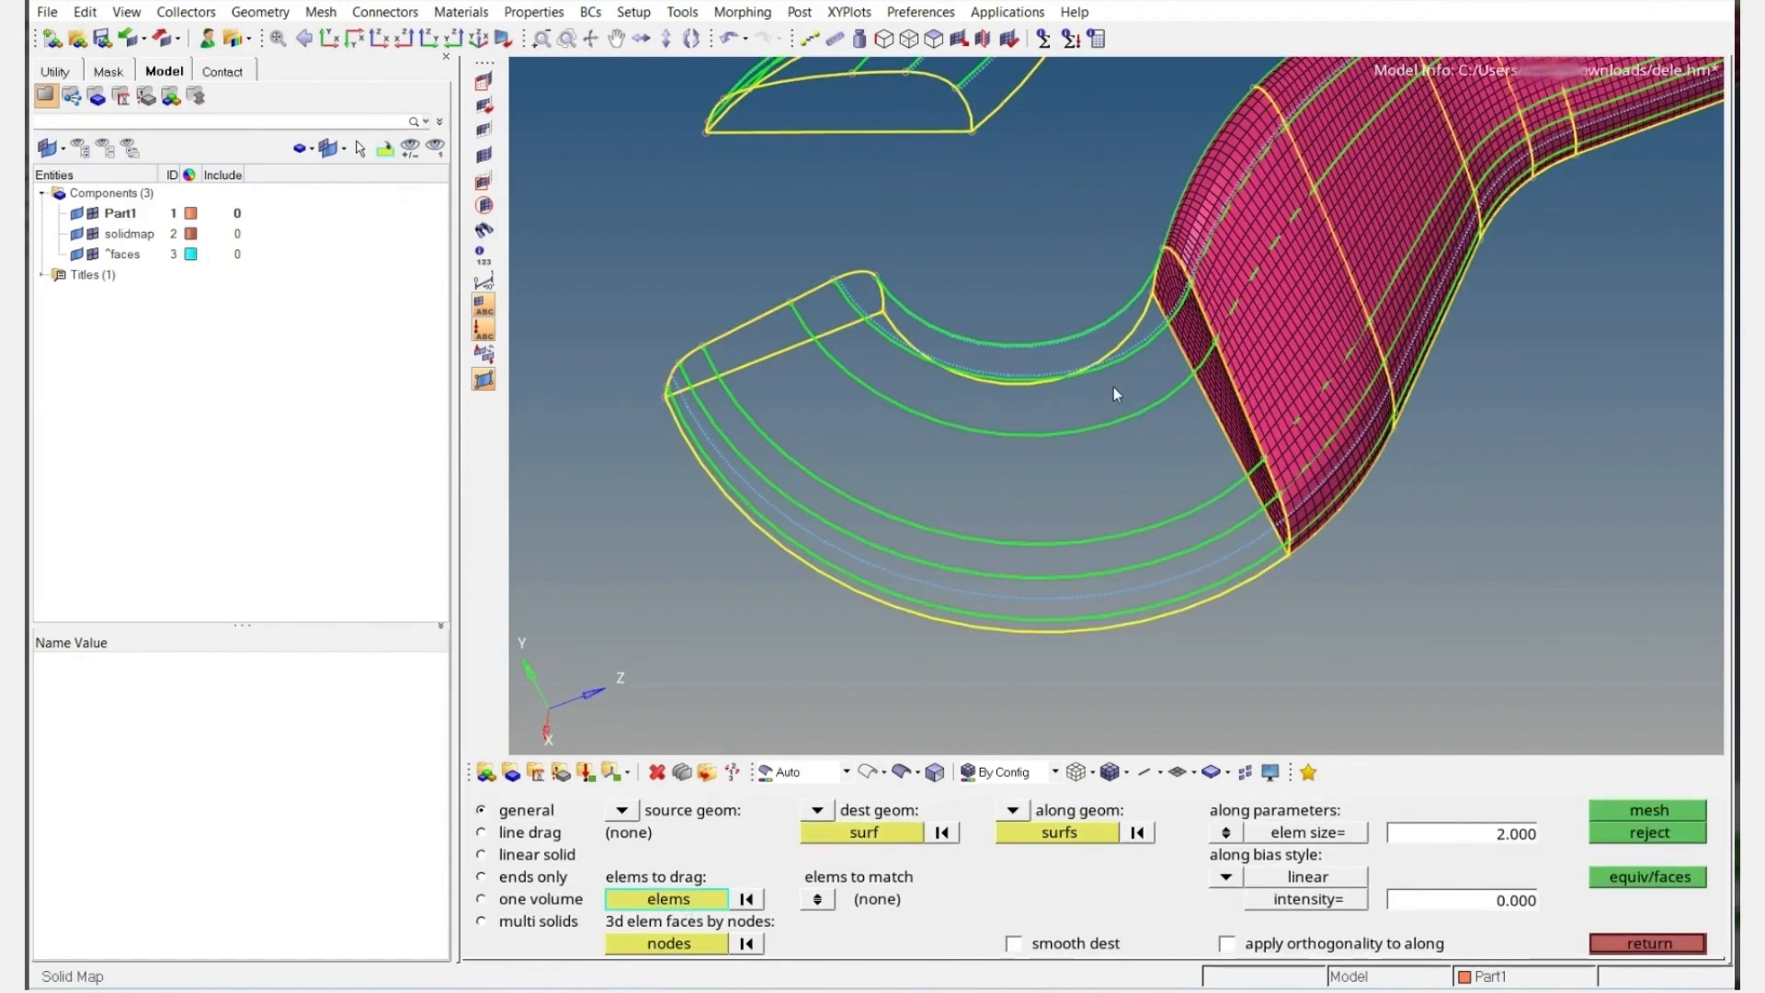
pyautogui.click(671, 899)
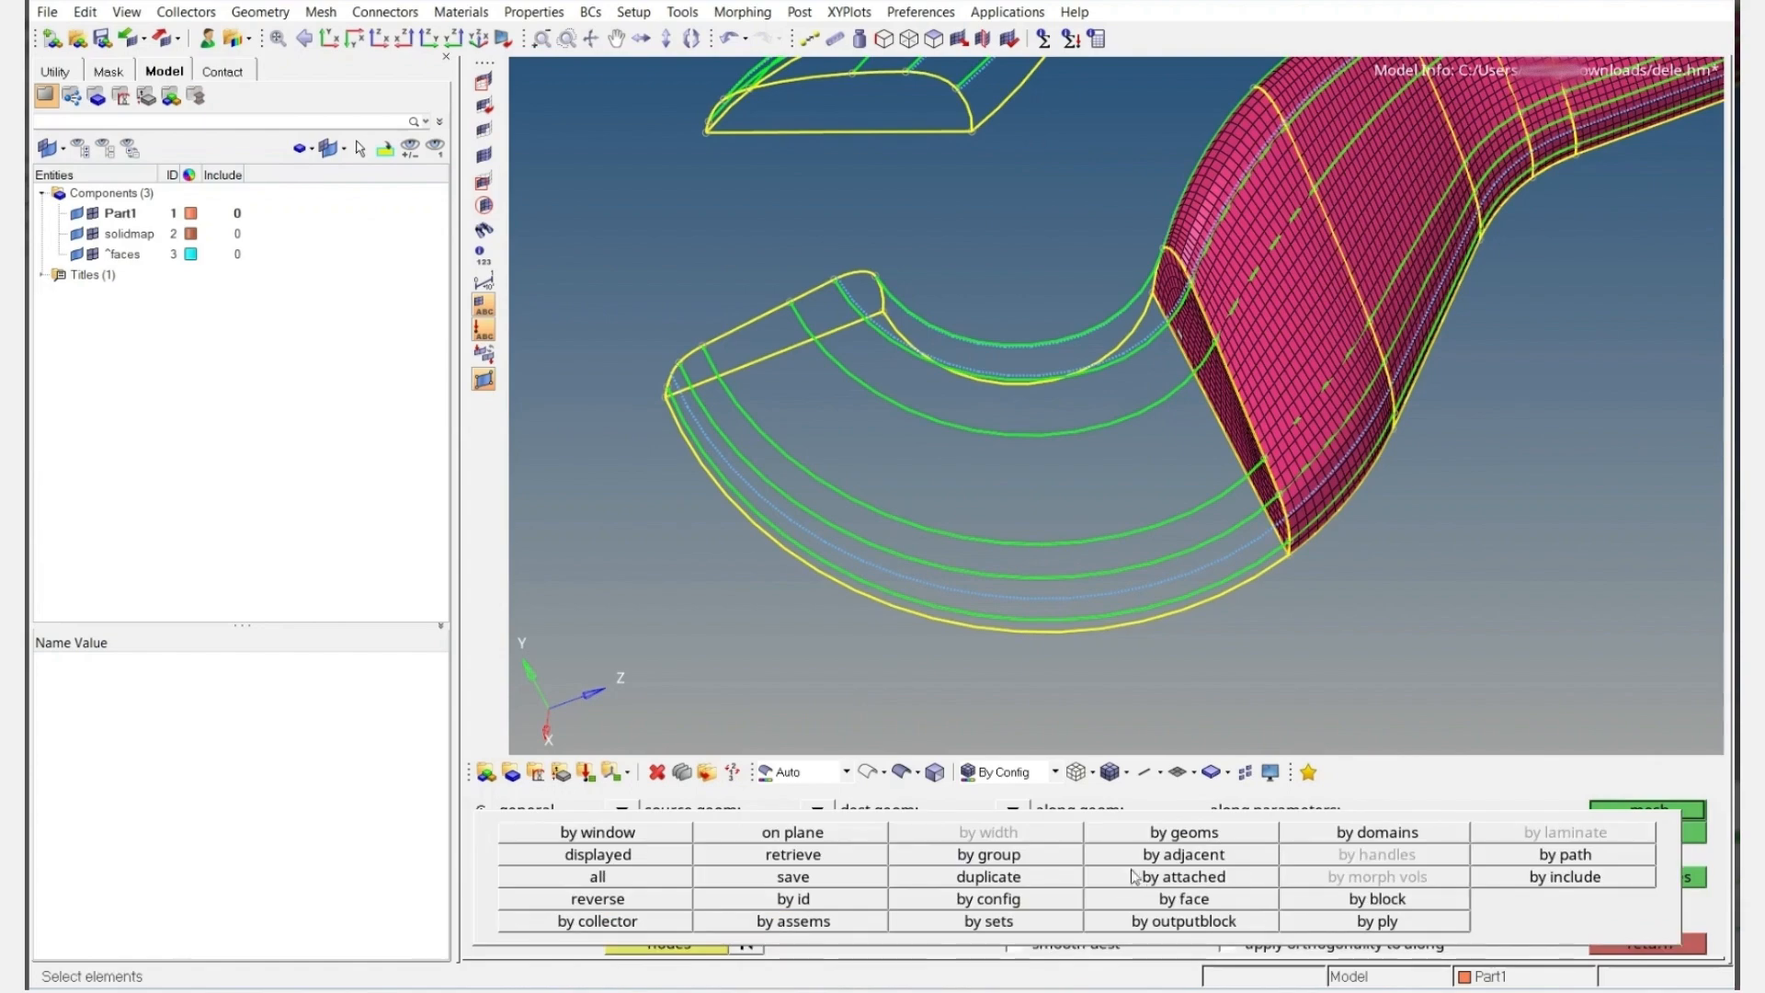
pyautogui.click(1147, 899)
# Shade the geometry and select the cut surface at the lower segment's free end as the solid map destination
pyautogui.moveTo(757, 410)
pyautogui.keyDown('ctrl'); pyautogui.mouseDown()
pyautogui.moveTo(868, 435)
pyautogui.moveTo(970, 560)
pyautogui.moveTo(985, 608)
pyautogui.moveTo(1015, 593)
pyautogui.mouseUp(); pyautogui.keyUp('ctrl')
pyautogui.click(902, 774)
pyautogui.click(952, 585)
pyautogui.keyDown('ctrl'); pyautogui.moveTo(1063, 599); pyautogui.dragTo(888, 398, button='right'); pyautogui.keyUp('ctrl')
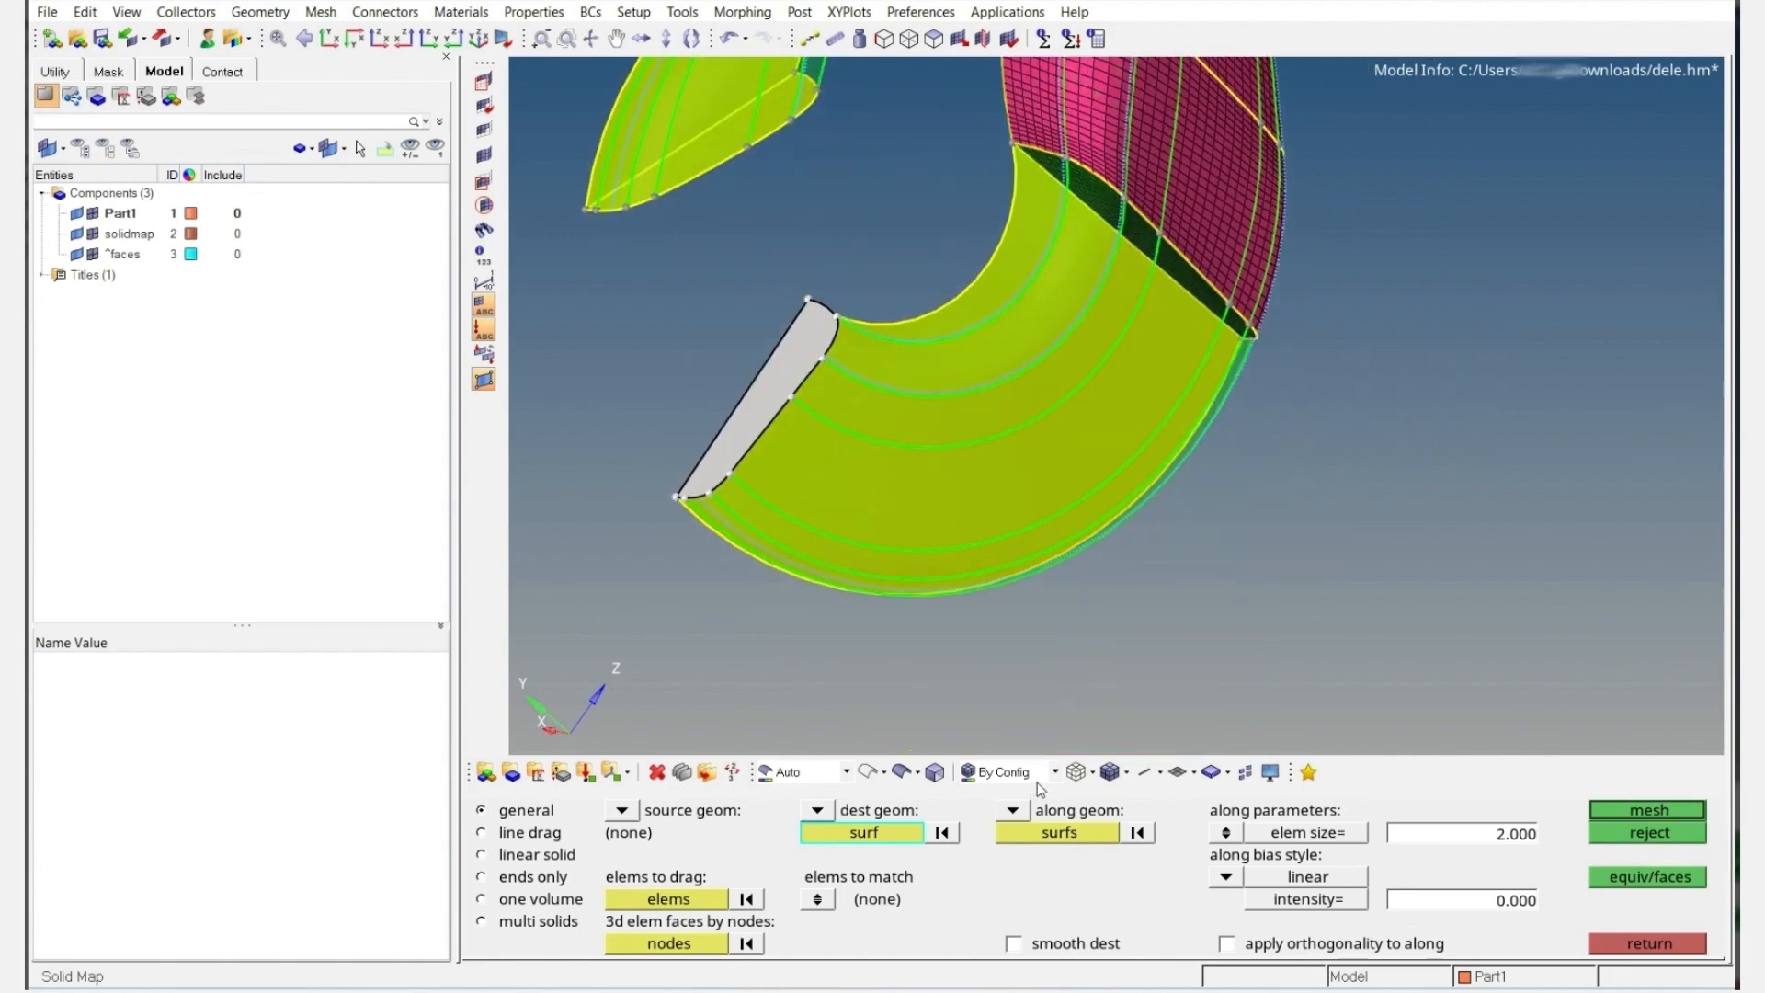
# Select the lower hook segment's side surfaces as the along geometry and generate its solid map mesh
pyautogui.click(1062, 838)
pyautogui.keyDown('ctrl'); pyautogui.moveTo(1019, 375); pyautogui.dragTo(934, 418); pyautogui.keyUp('ctrl')
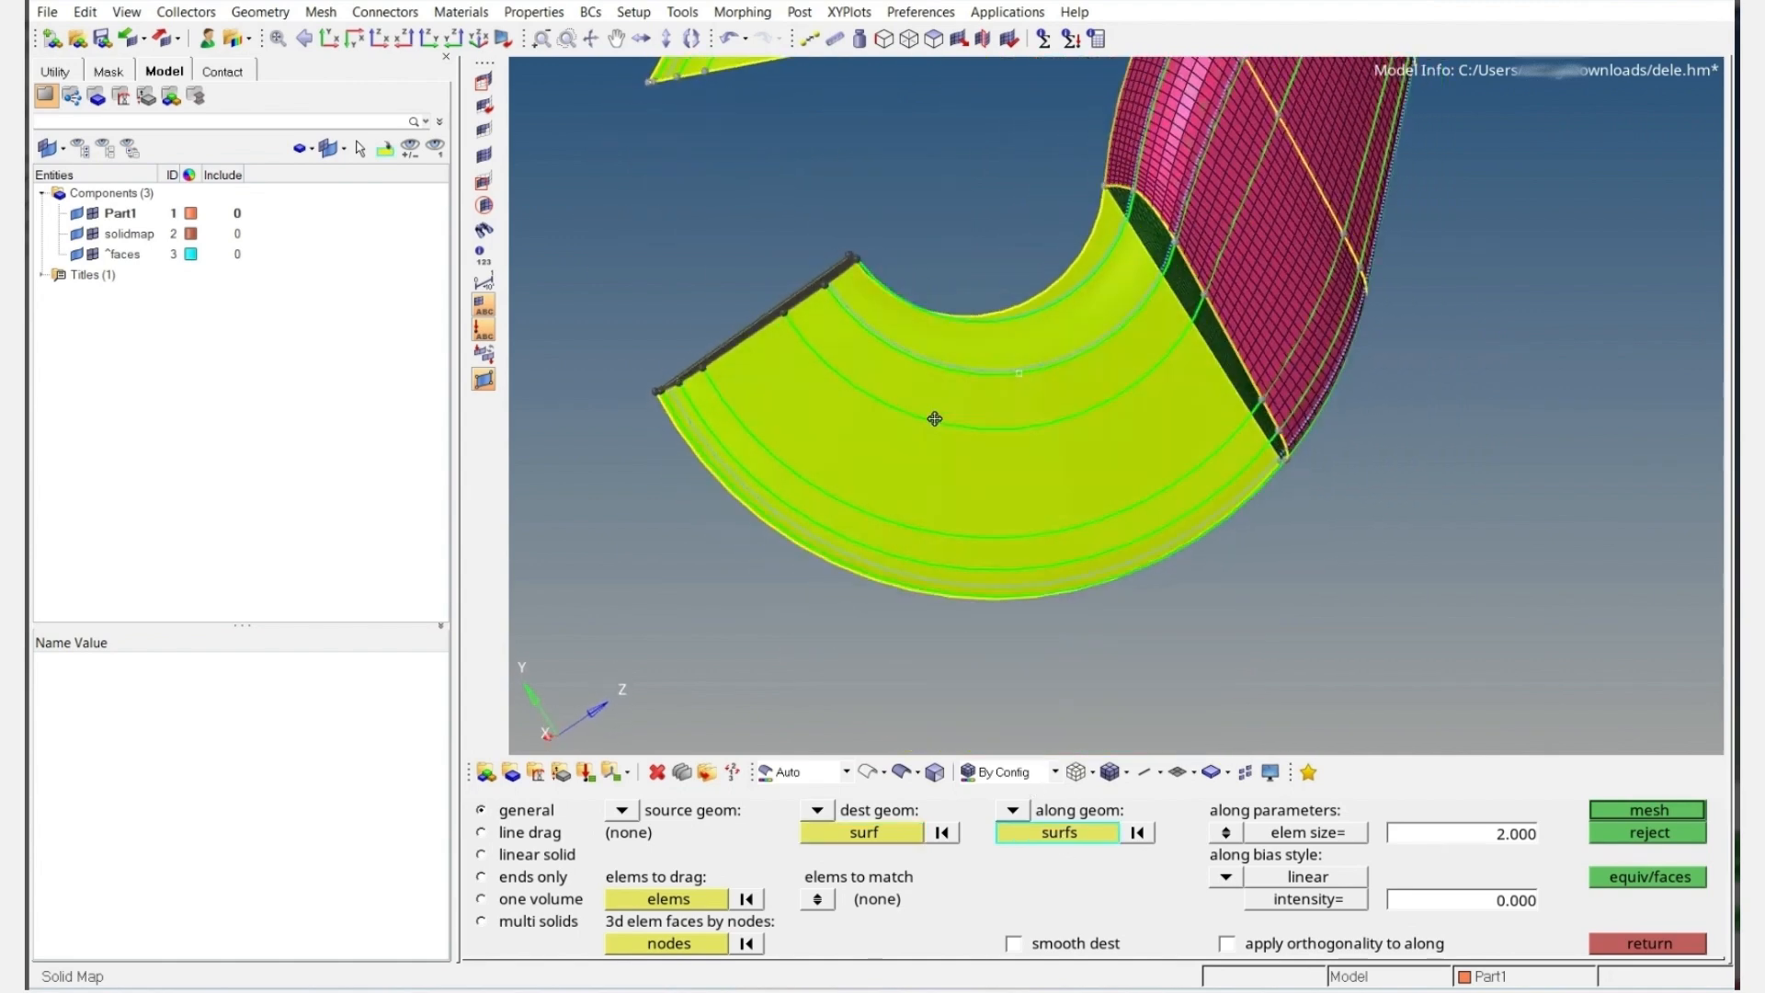
pyautogui.moveTo(1052, 242)
pyautogui.keyDown('shift'); pyautogui.mouseDown()
pyautogui.moveTo(978, 708)
pyautogui.moveTo(906, 745)
pyautogui.moveTo(912, 714)
pyautogui.mouseUp(); pyautogui.keyUp('shift')
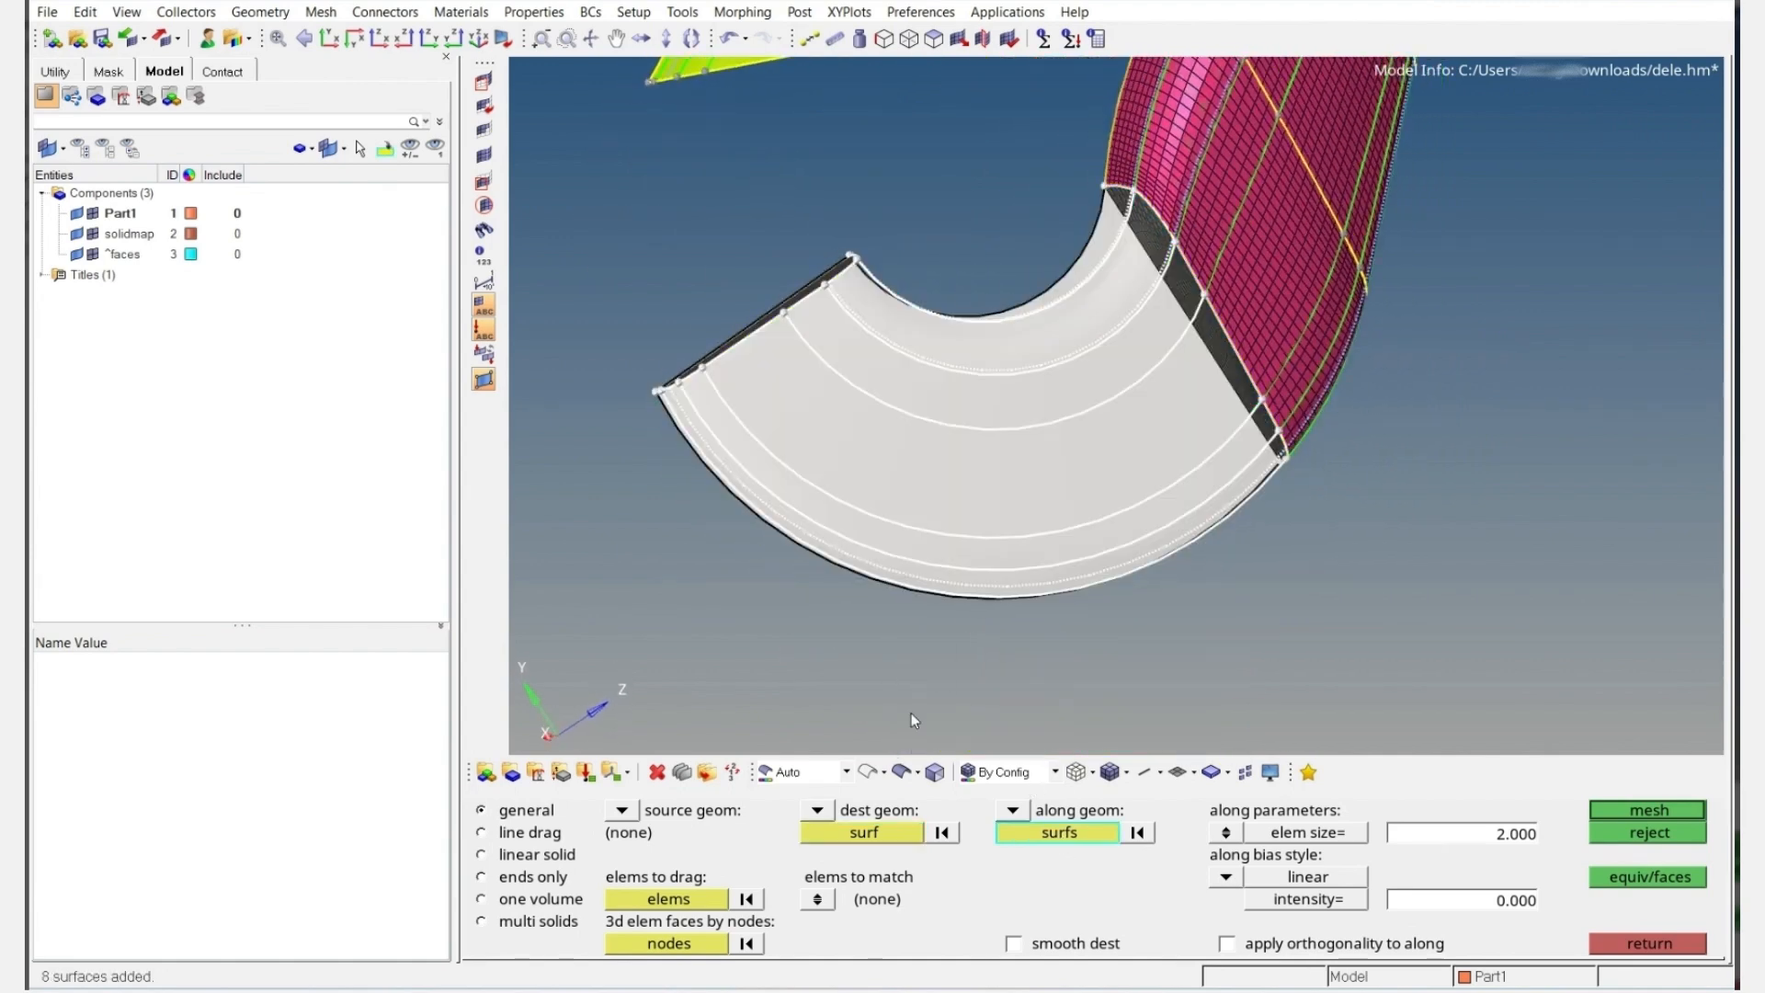
pyautogui.middleClick(1000, 492)
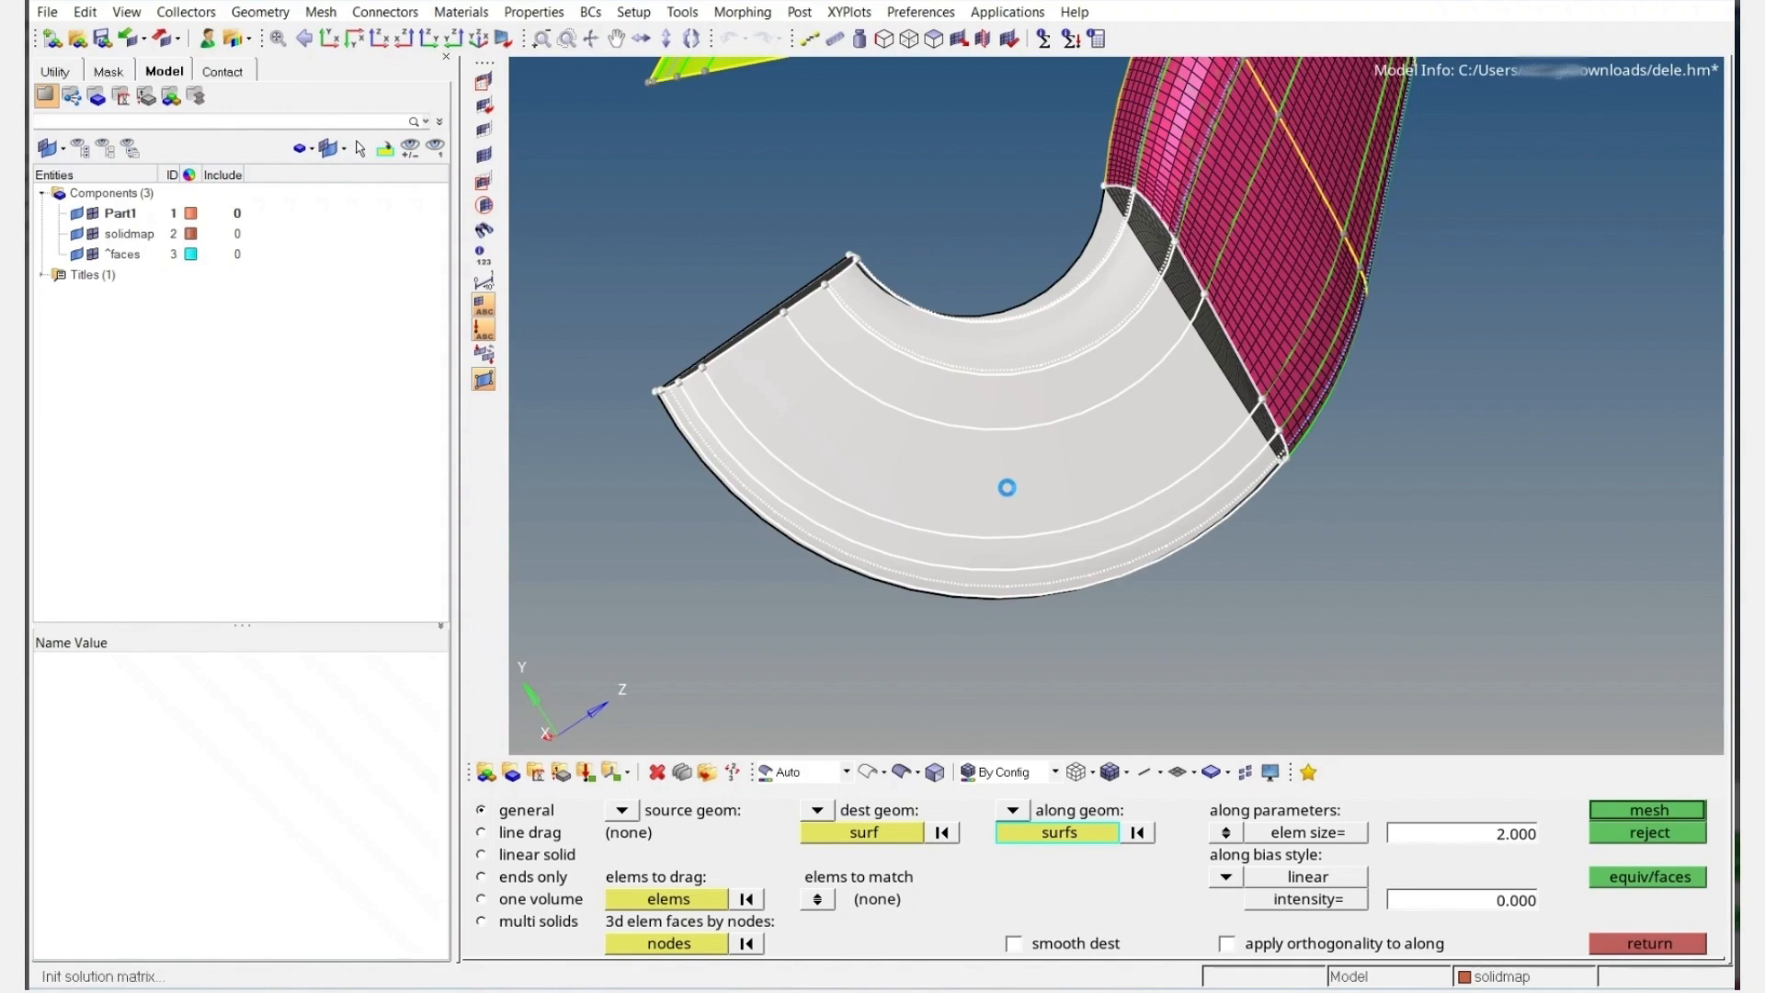
# Save the model file with the lower hook segment meshed
pyautogui.moveTo(1008, 488)
pyautogui.keyDown('ctrl'); pyautogui.mouseDown()
pyautogui.moveTo(1055, 402)
pyautogui.moveTo(934, 362)
pyautogui.moveTo(734, 363)
pyautogui.moveTo(1120, 238)
pyautogui.moveTo(836, 430)
pyautogui.moveTo(924, 440)
pyautogui.mouseUp(); pyautogui.keyUp('ctrl')
pyautogui.click(102, 37)
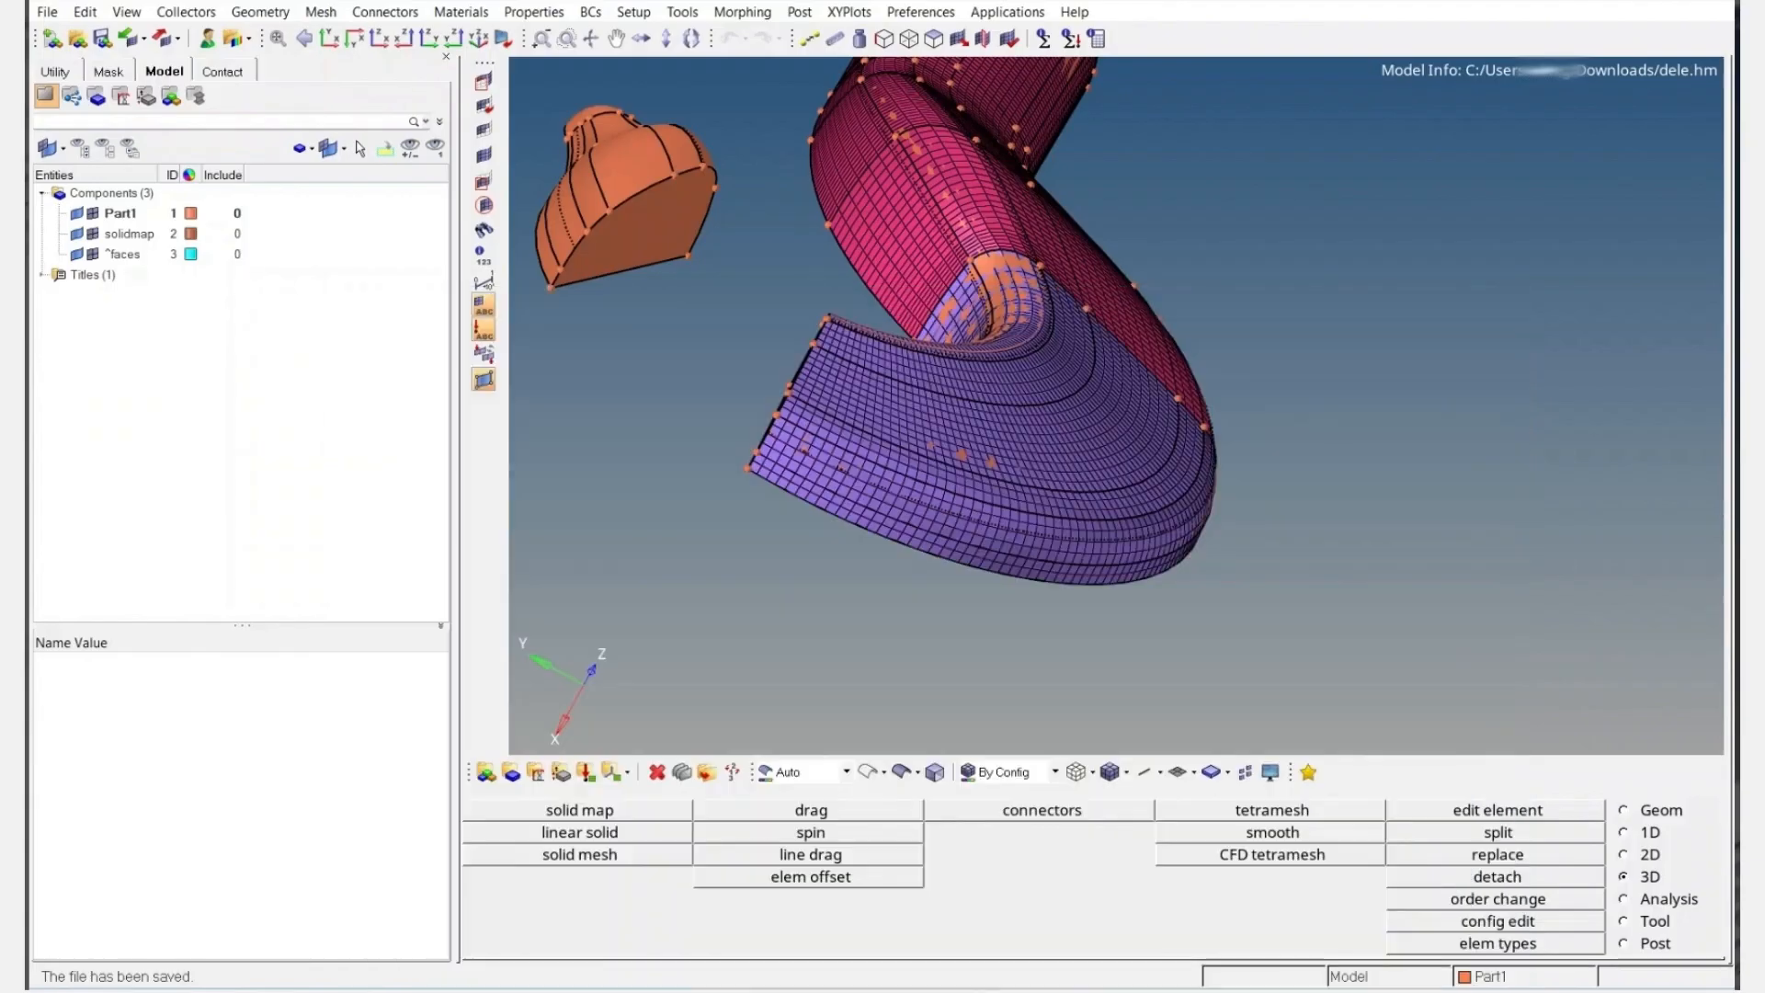
pyautogui.keyDown('ctrl'); pyautogui.moveTo(831, 375); pyautogui.dragTo(906, 414, button='right'); pyautogui.keyUp('ctrl')
pyautogui.keyDown('ctrl'); pyautogui.scroll(4, 907, 414); pyautogui.keyUp('ctrl')
pyautogui.keyDown('ctrl'); pyautogui.moveTo(888, 407); pyautogui.dragTo(904, 467); pyautogui.keyUp('ctrl')
# Restore the saved view view1 with its mask and bring the unmeshed tip section of the hook into view
pyautogui.press('v')
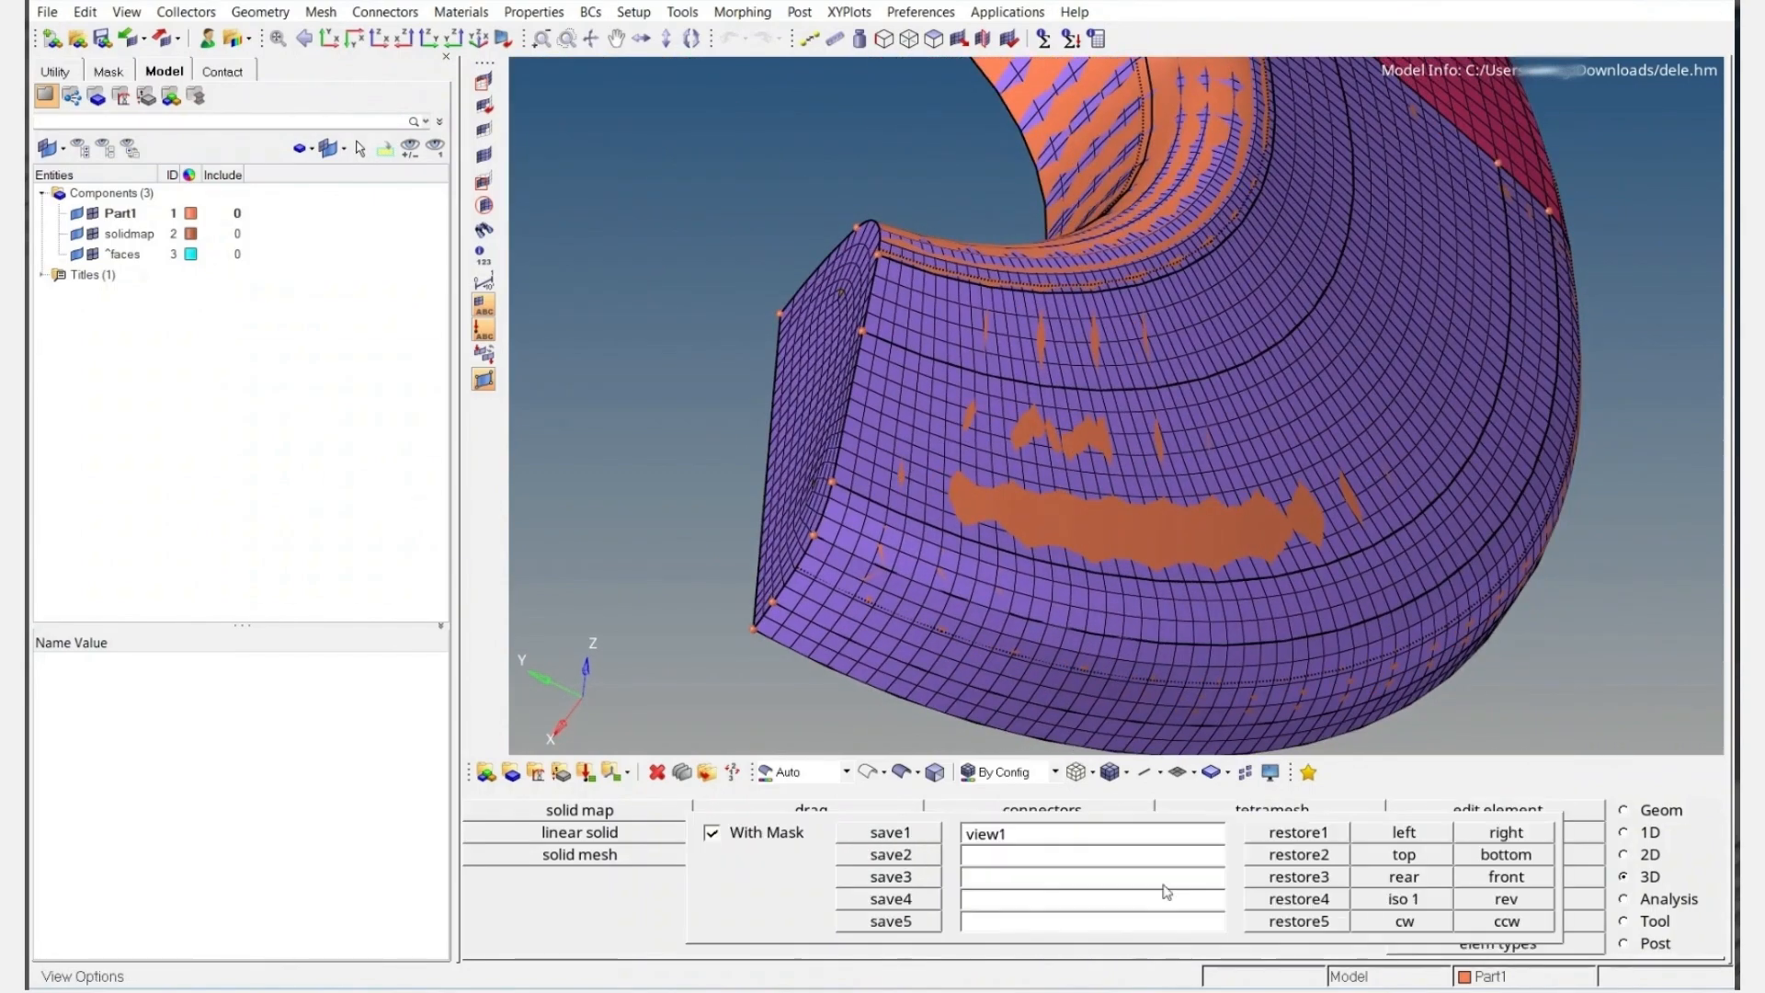
pyautogui.click(1258, 836)
pyautogui.keyDown('ctrl'); pyautogui.moveTo(938, 534); pyautogui.dragTo(1251, 487, button='right'); pyautogui.keyUp('ctrl')
pyautogui.keyDown('ctrl'); pyautogui.scroll(-5, 1223, 464); pyautogui.keyUp('ctrl')
pyautogui.keyDown('ctrl'); pyautogui.scroll(4, 938, 338); pyautogui.keyUp('ctrl')
pyautogui.moveTo(925, 395)
pyautogui.keyDown('ctrl'); pyautogui.mouseDown()
pyautogui.moveTo(1064, 505)
pyautogui.moveTo(864, 386)
pyautogui.mouseUp(); pyautogui.keyUp('ctrl')
pyautogui.keyDown('ctrl'); pyautogui.moveTo(836, 353); pyautogui.dragTo(1118, 458, button='right'); pyautogui.keyUp('ctrl')
pyautogui.moveTo(1015, 421)
pyautogui.keyDown('ctrl'); pyautogui.mouseDown()
pyautogui.moveTo(1117, 413)
pyautogui.moveTo(978, 427)
pyautogui.mouseUp(); pyautogui.keyUp('ctrl')
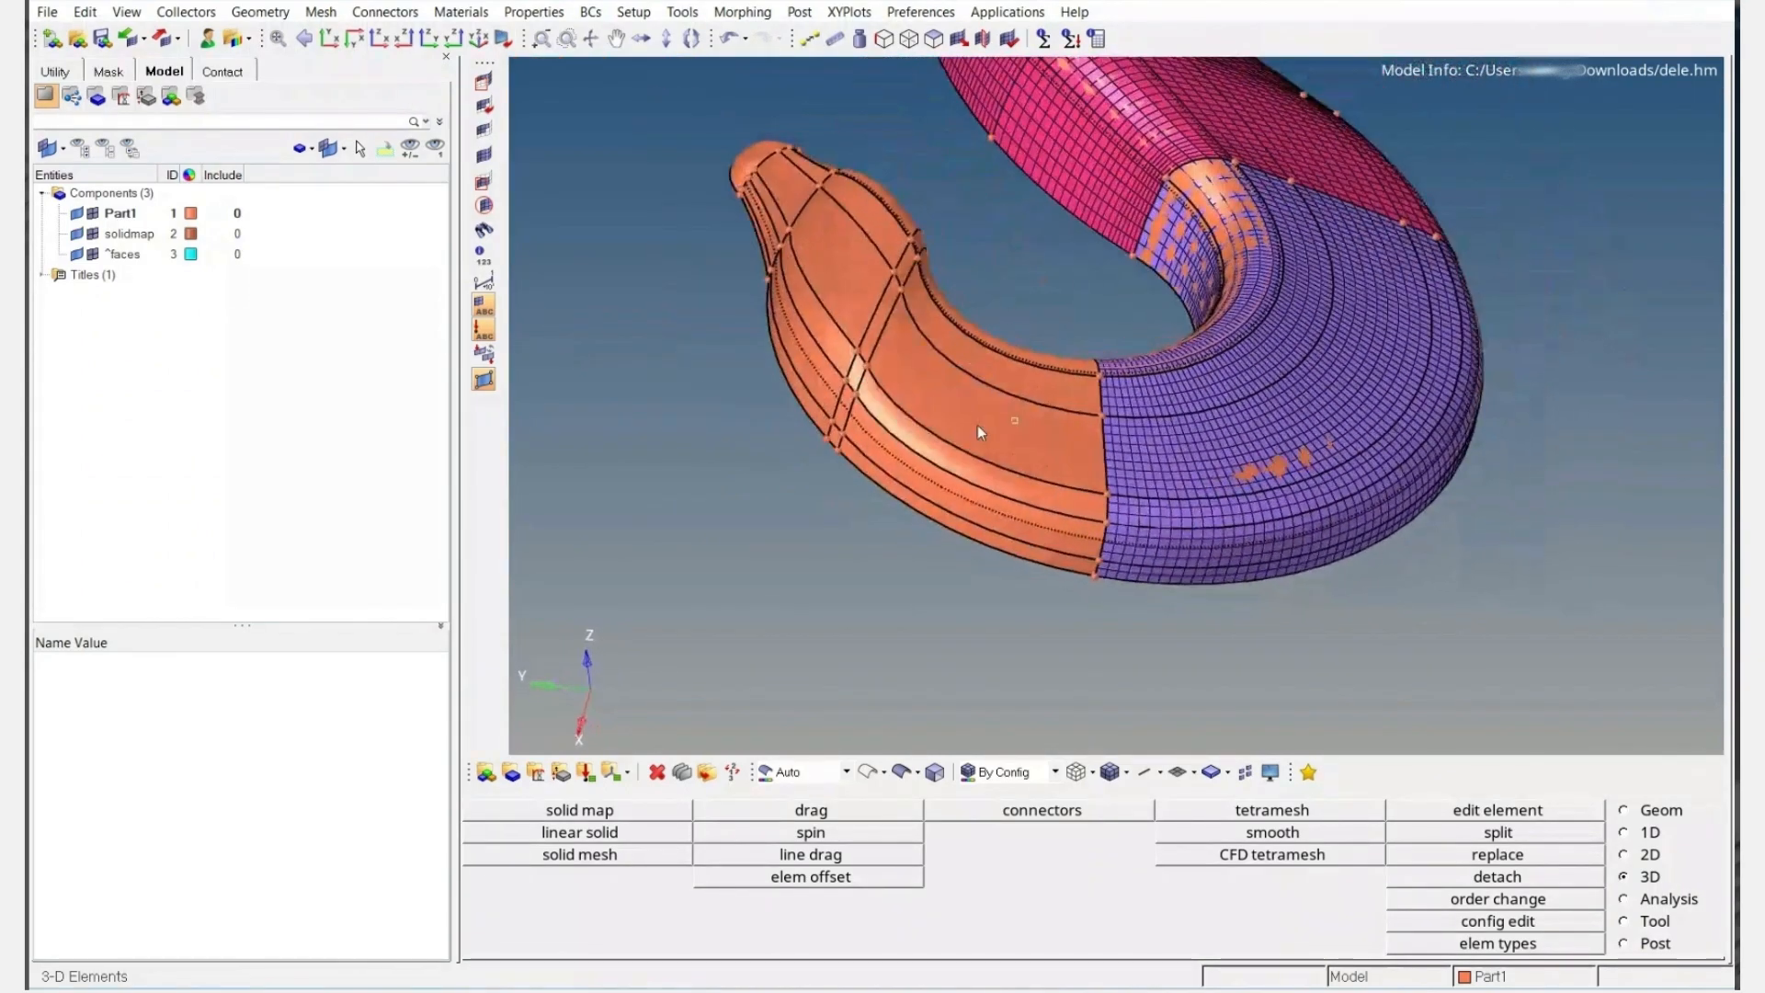
pyautogui.click(844, 43)
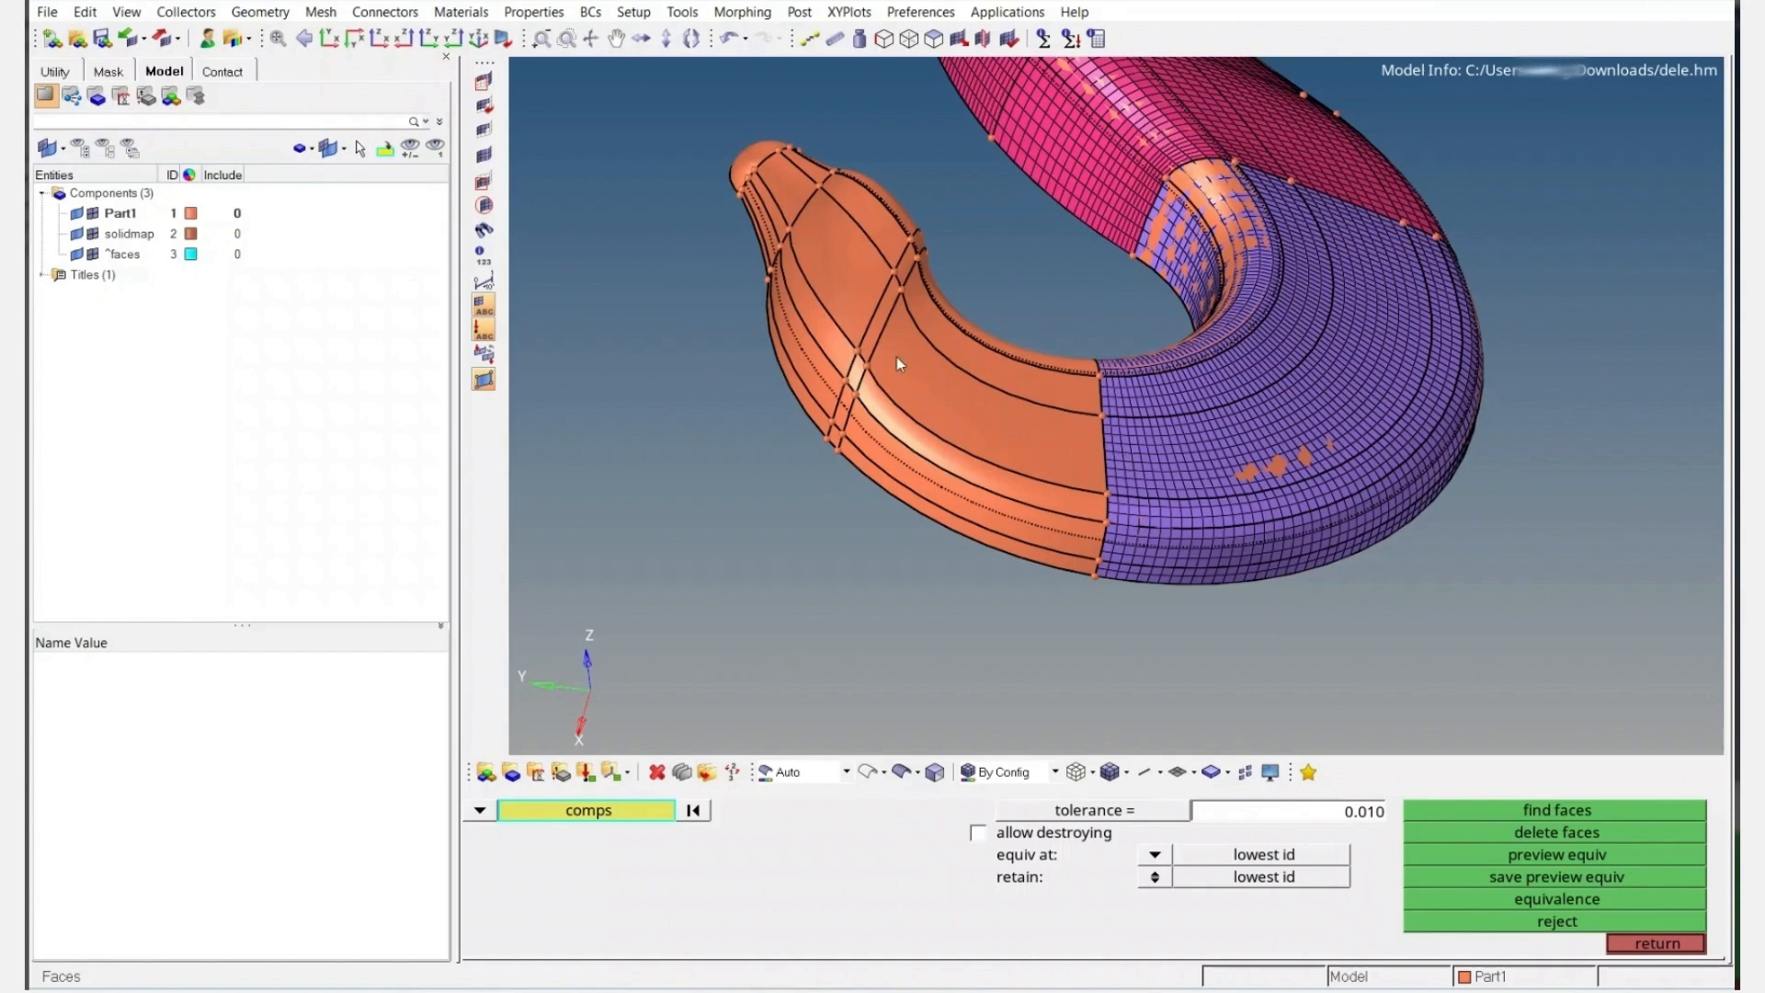
pyautogui.press('Escape')
pyautogui.keyDown('ctrl'); pyautogui.scroll(3, 895, 356); pyautogui.keyUp('ctrl')
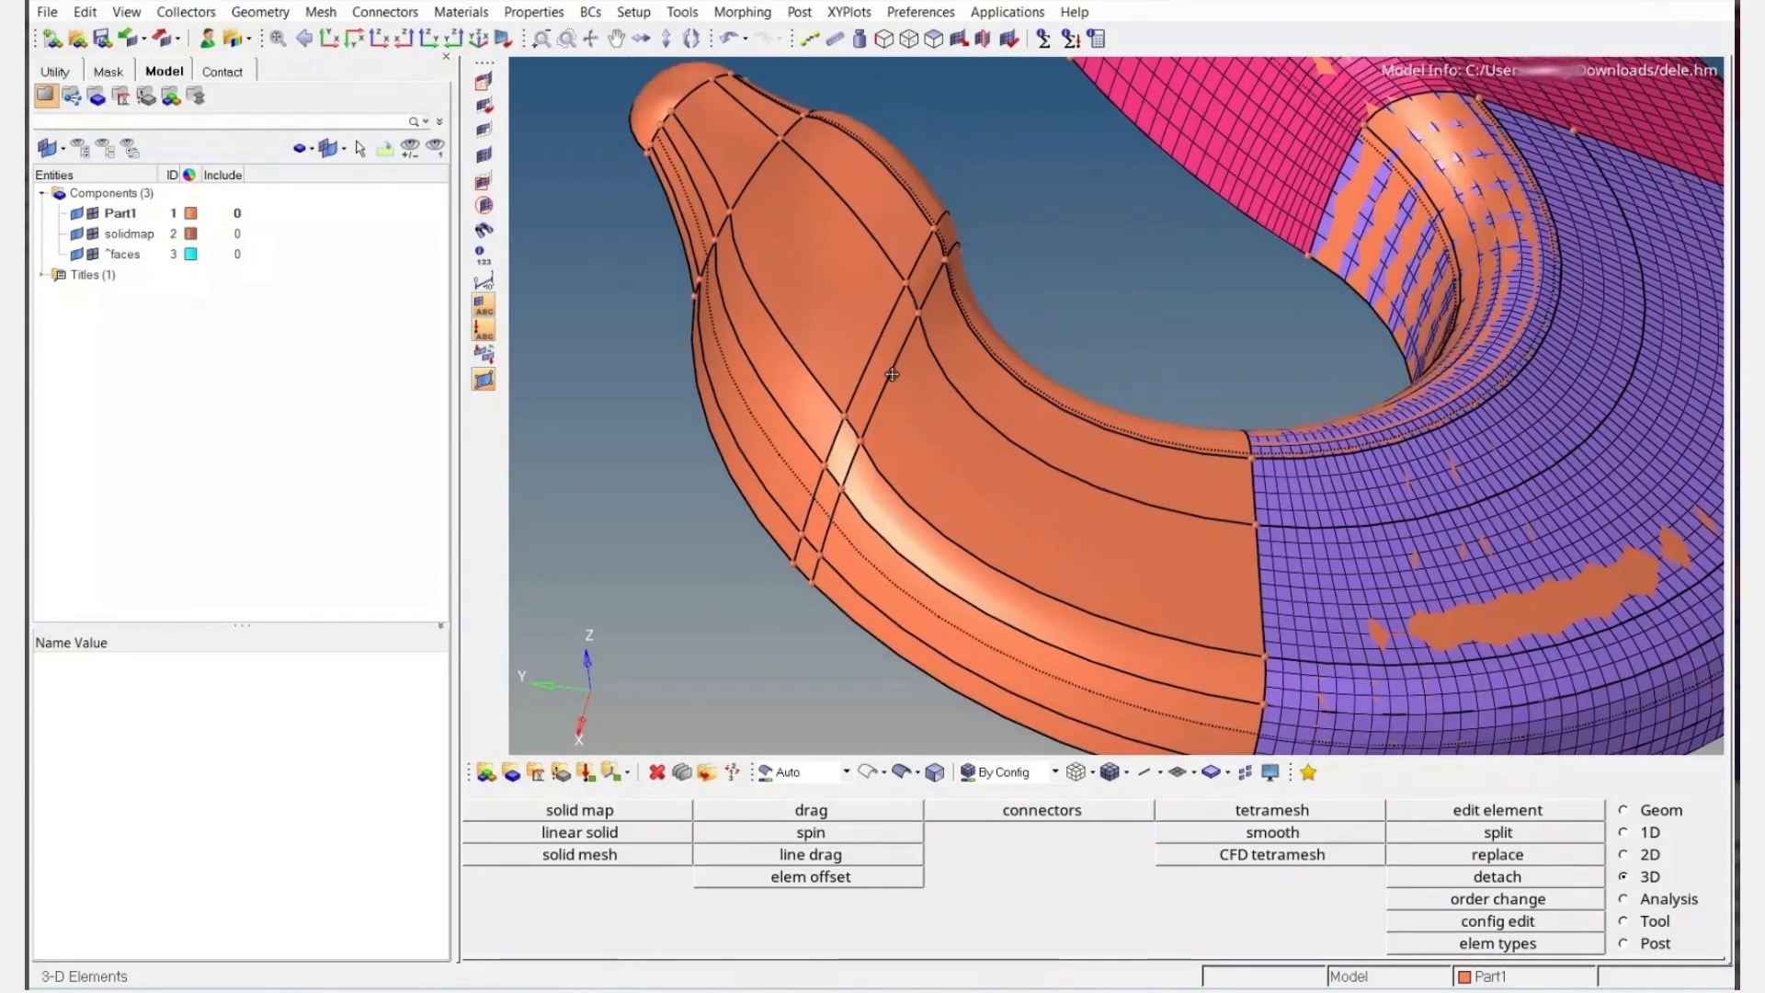
pyautogui.press('F5')
pyautogui.click(812, 272)
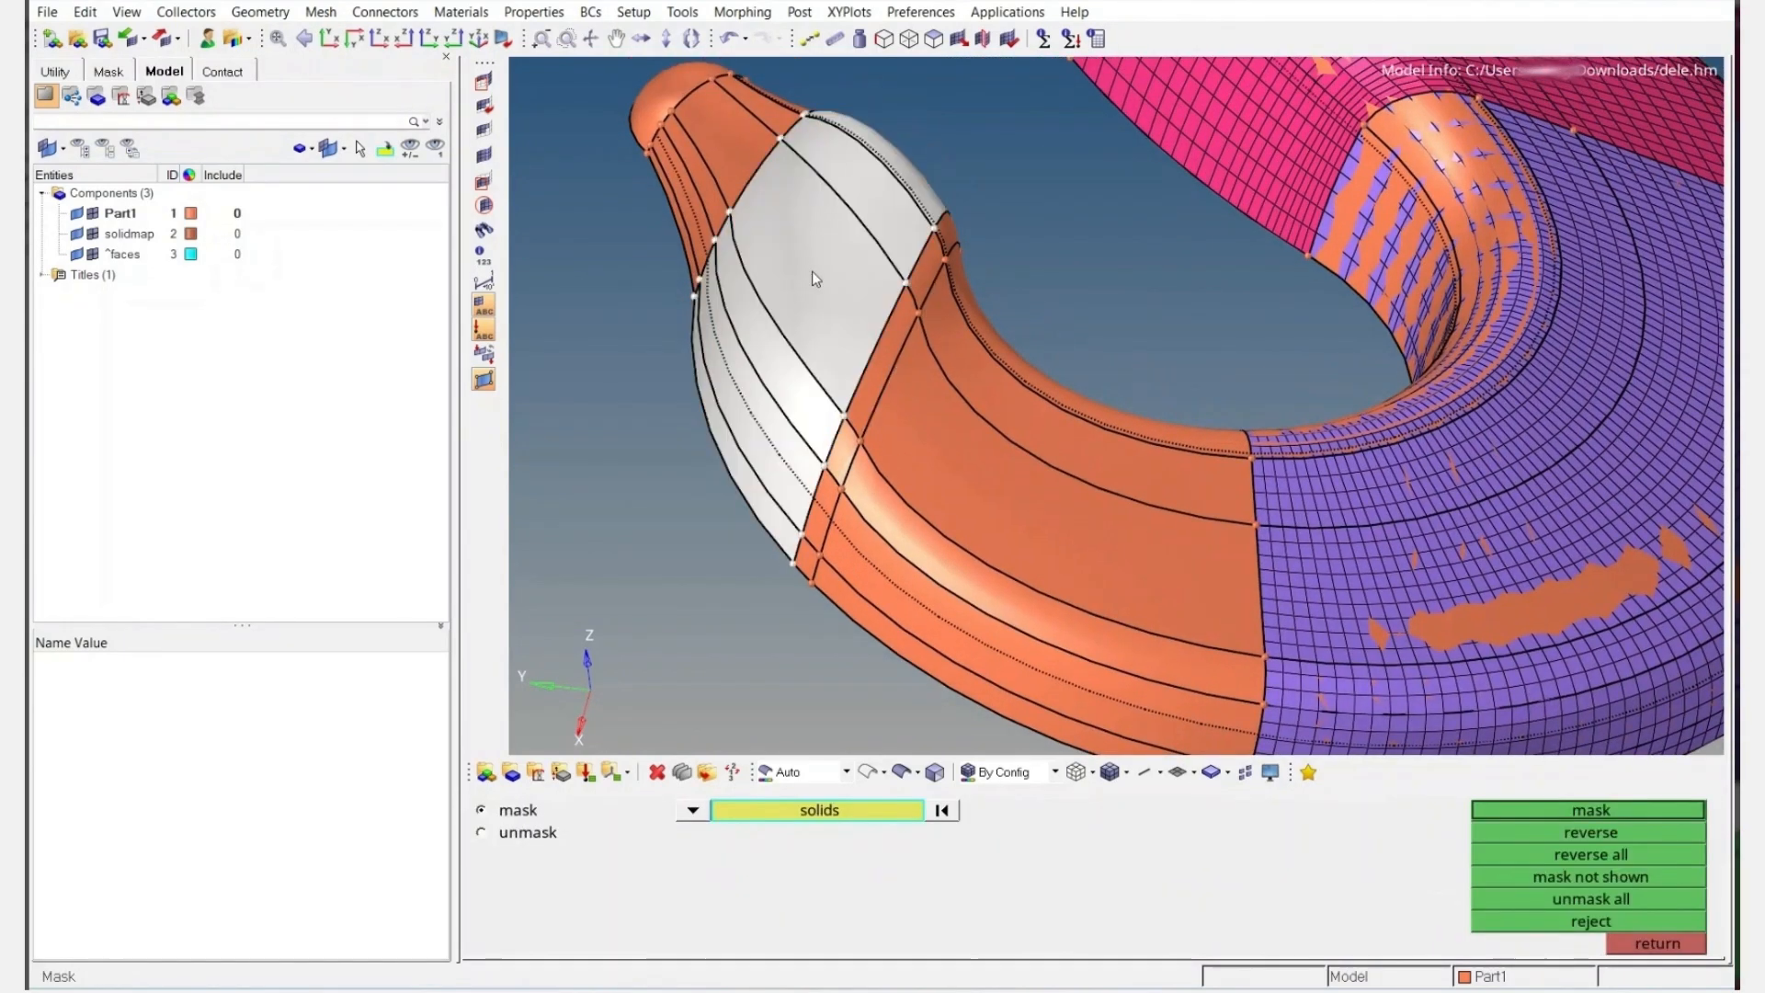
pyautogui.click(884, 377)
pyautogui.press('Escape')
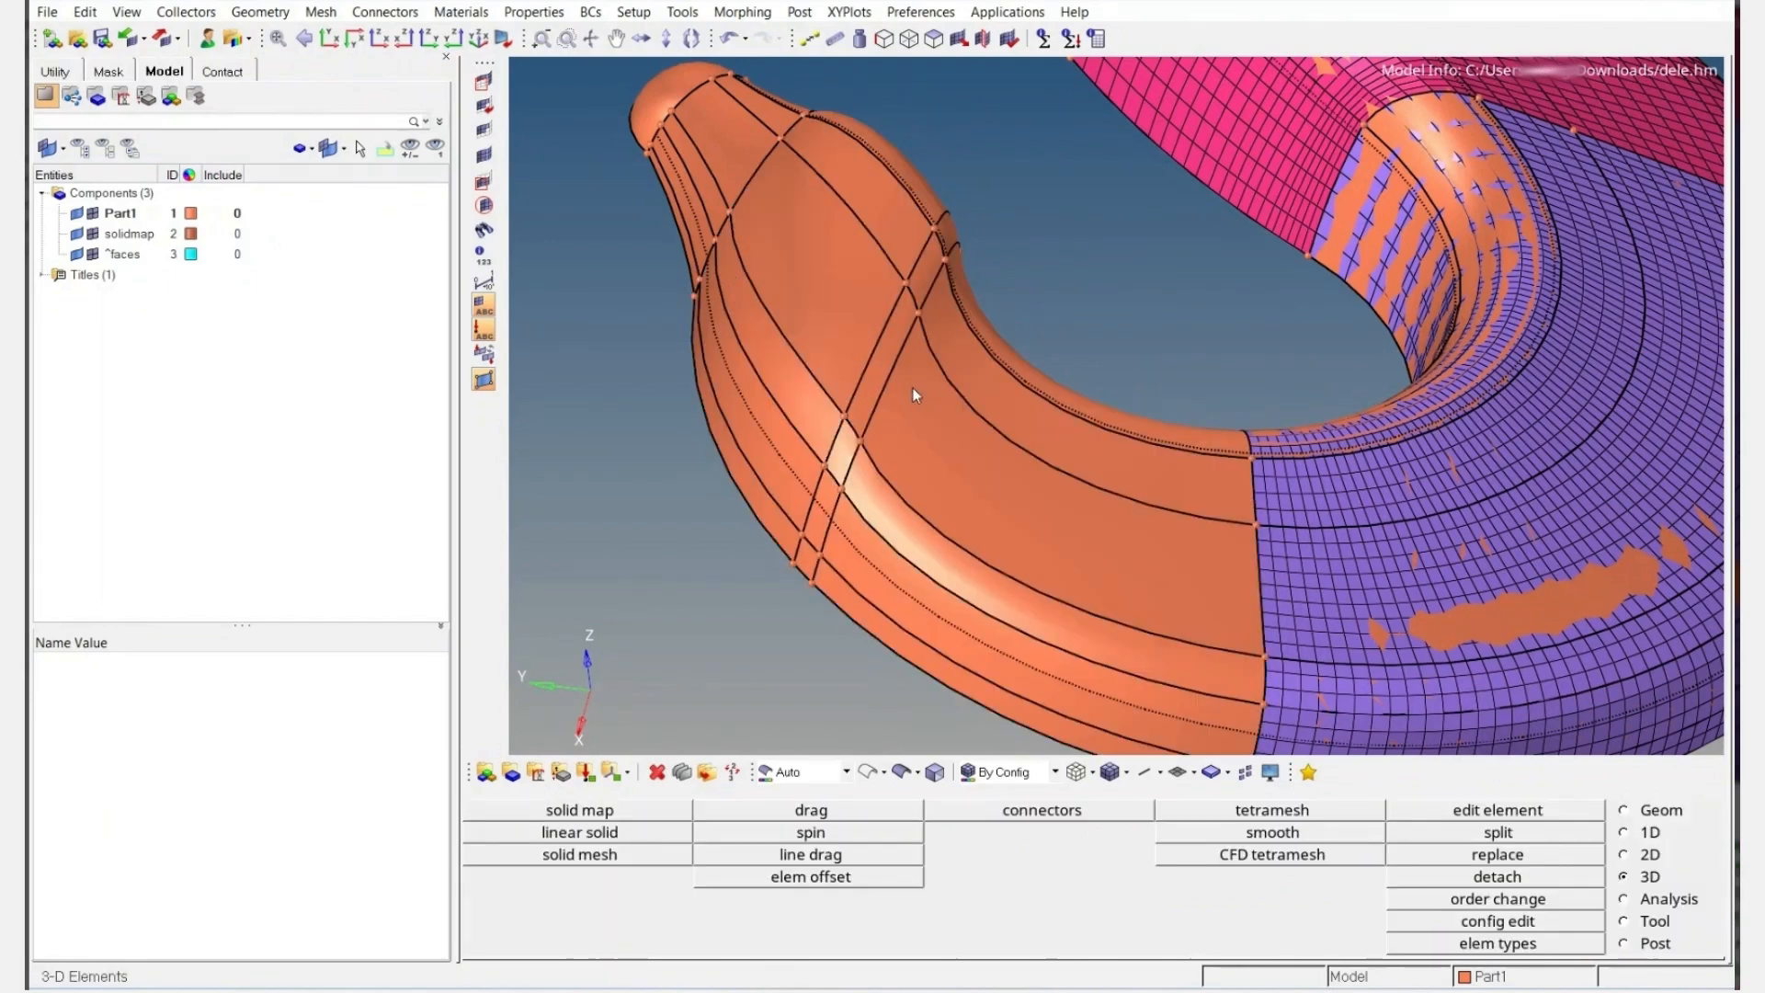
# Toggle the extra surface edges running beside the partition between the two unmeshed hook segments in quick geometry edit
pyautogui.press('F11')
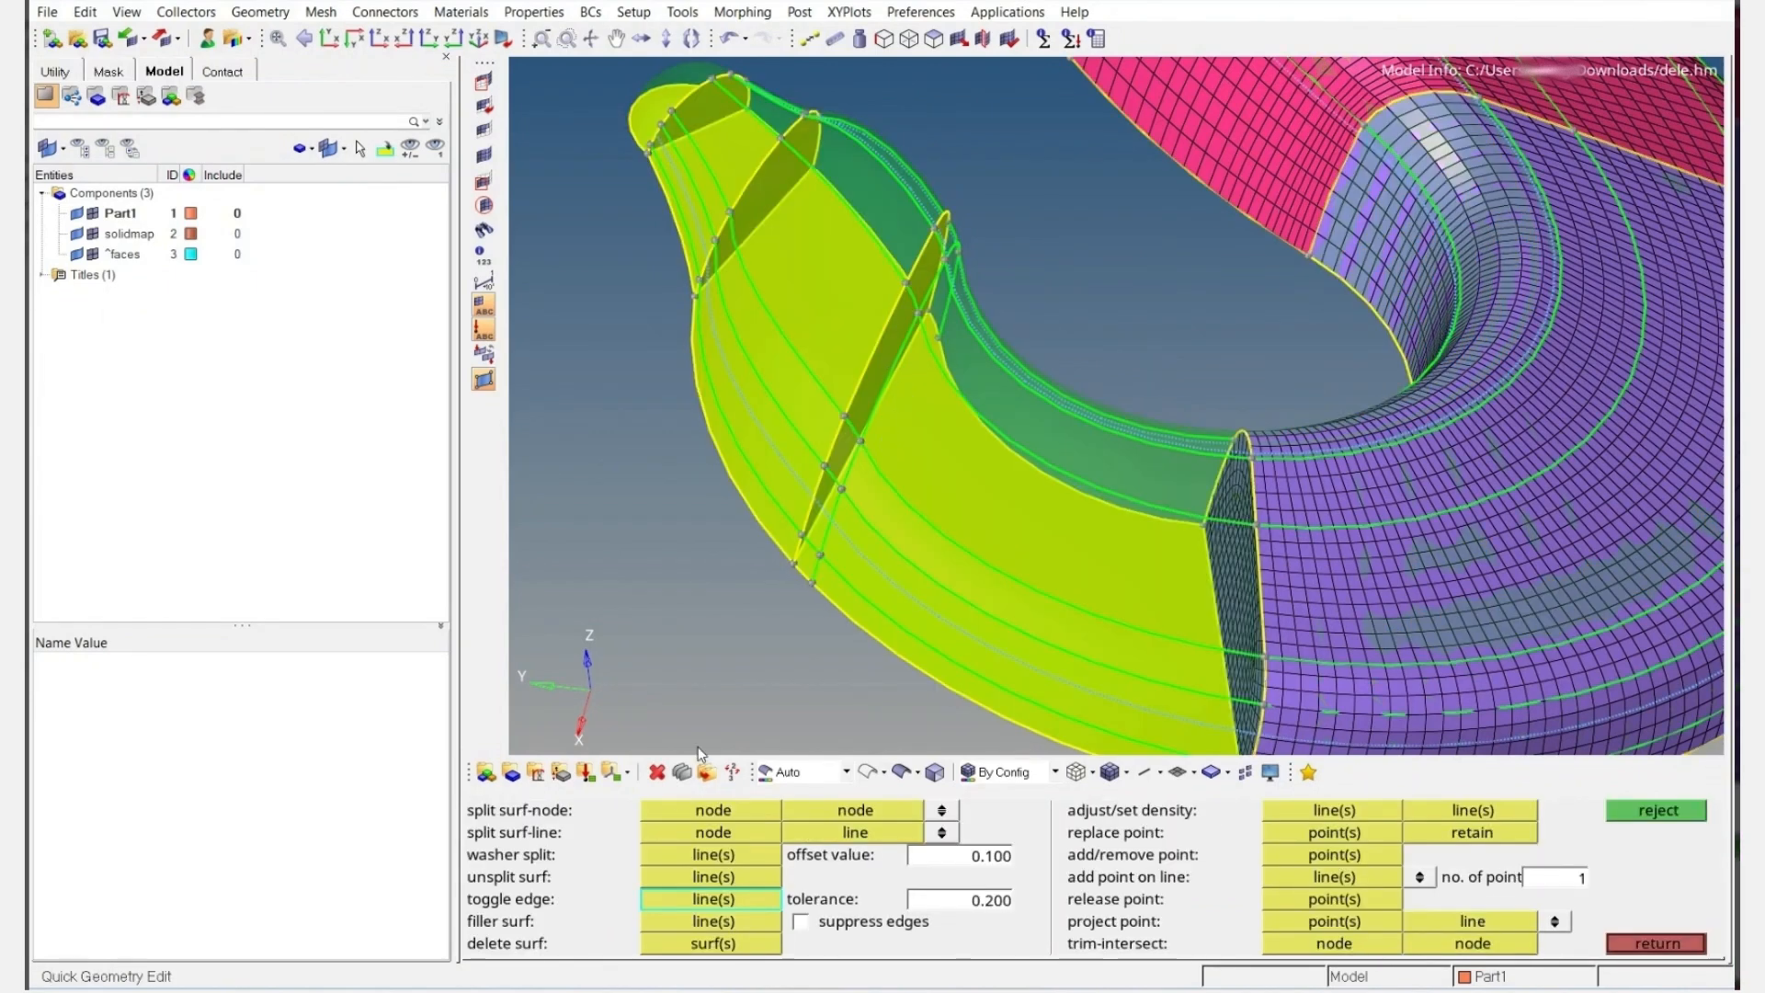
pyautogui.scroll(3, 855, 444)
pyautogui.click(832, 556)
pyautogui.click(791, 655)
pyautogui.click(770, 709)
pyautogui.keyDown('ctrl'); pyautogui.moveTo(812, 682); pyautogui.dragTo(940, 355); pyautogui.keyUp('ctrl')
pyautogui.keyDown('ctrl'); pyautogui.scroll(3, 879, 383); pyautogui.keyUp('ctrl')
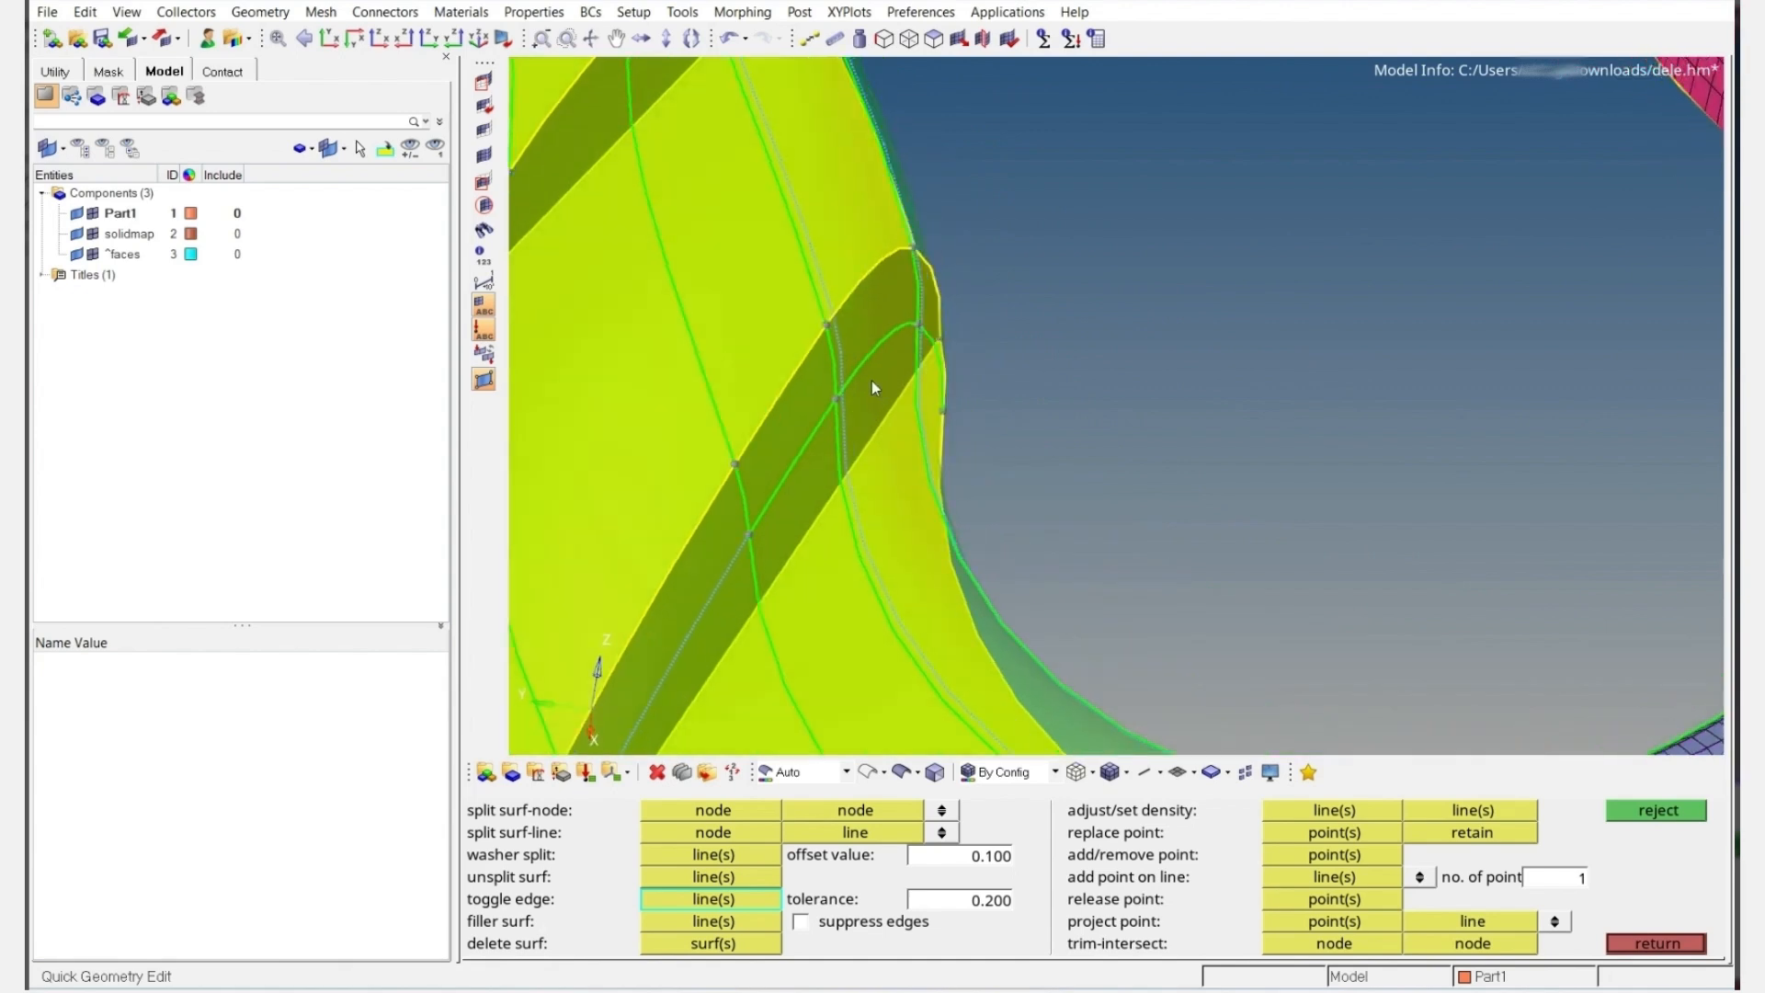
pyautogui.click(807, 440)
pyautogui.keyDown('ctrl'); pyautogui.scroll(-5, 928, 352); pyautogui.keyUp('ctrl')
pyautogui.keyDown('ctrl'); pyautogui.moveTo(928, 400); pyautogui.dragTo(923, 393); pyautogui.keyUp('ctrl')
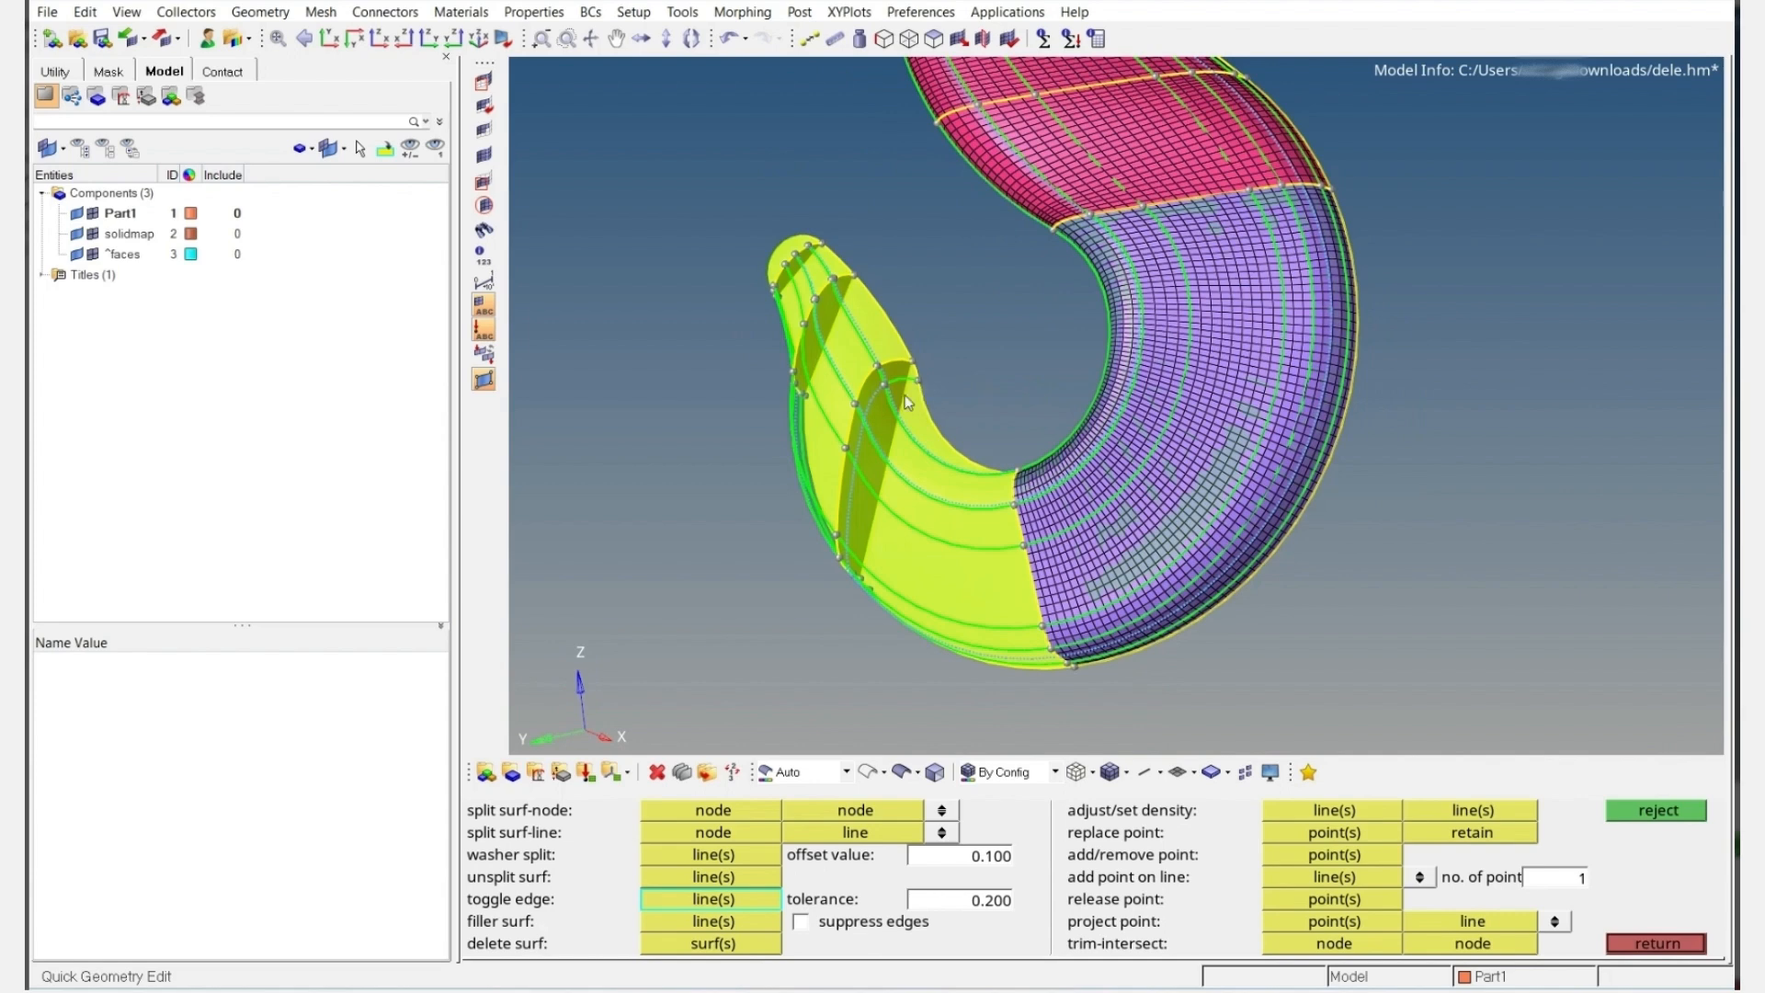
# Toggle the remaining extra edge beside that partition near the hook's inner curve
pyautogui.keyDown('ctrl'); pyautogui.scroll(5, 927, 361); pyautogui.keyUp('ctrl')
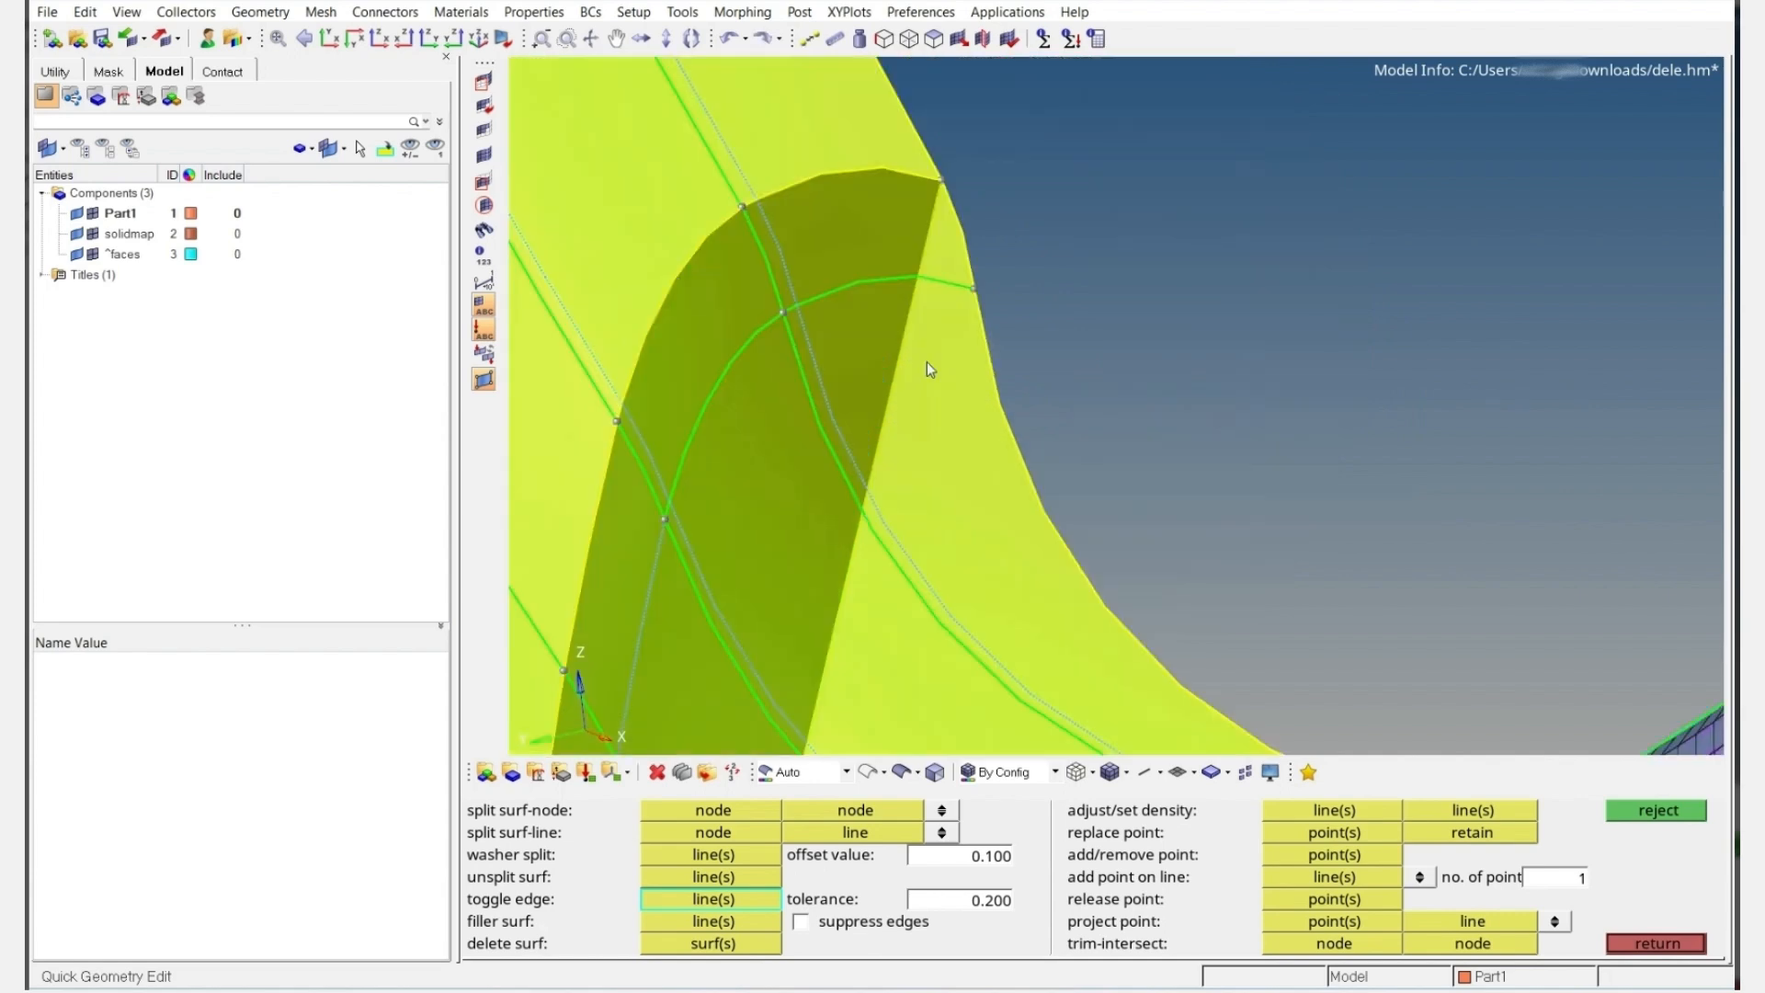
pyautogui.keyDown('ctrl'); pyautogui.moveTo(926, 361); pyautogui.dragTo(1012, 321); pyautogui.keyUp('ctrl')
pyautogui.click(867, 773)
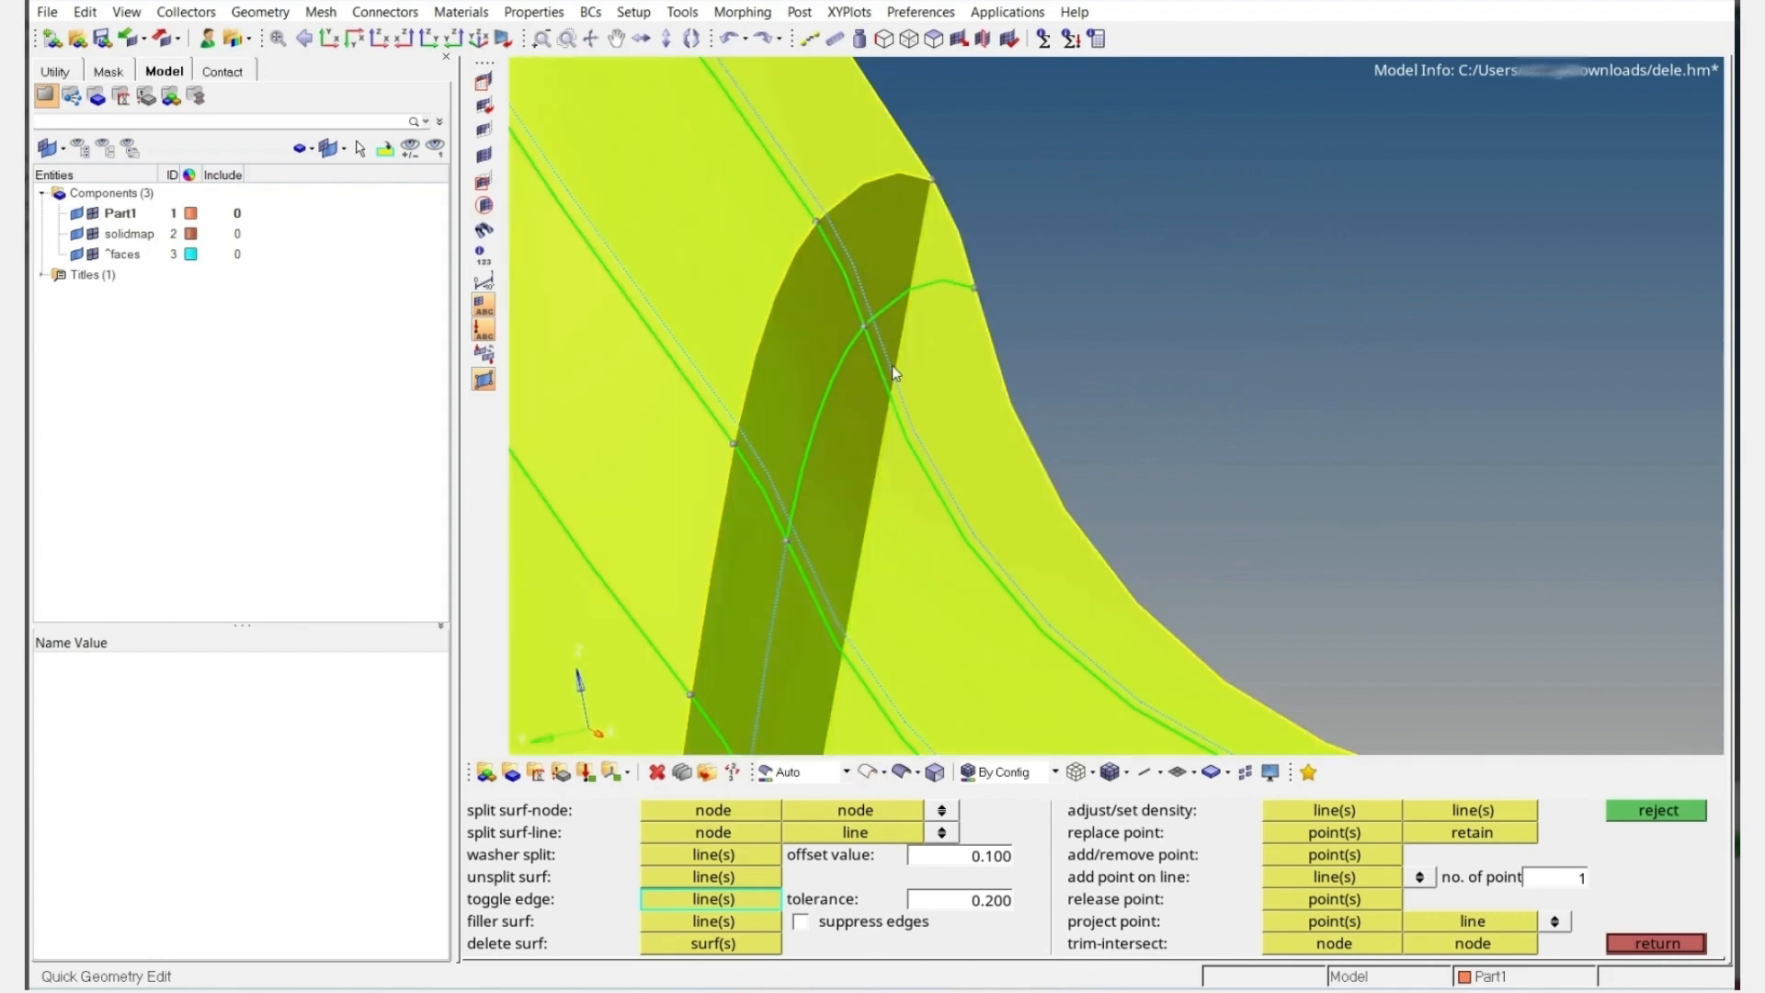
pyautogui.click(892, 366)
pyautogui.scroll(-5, 848, 404)
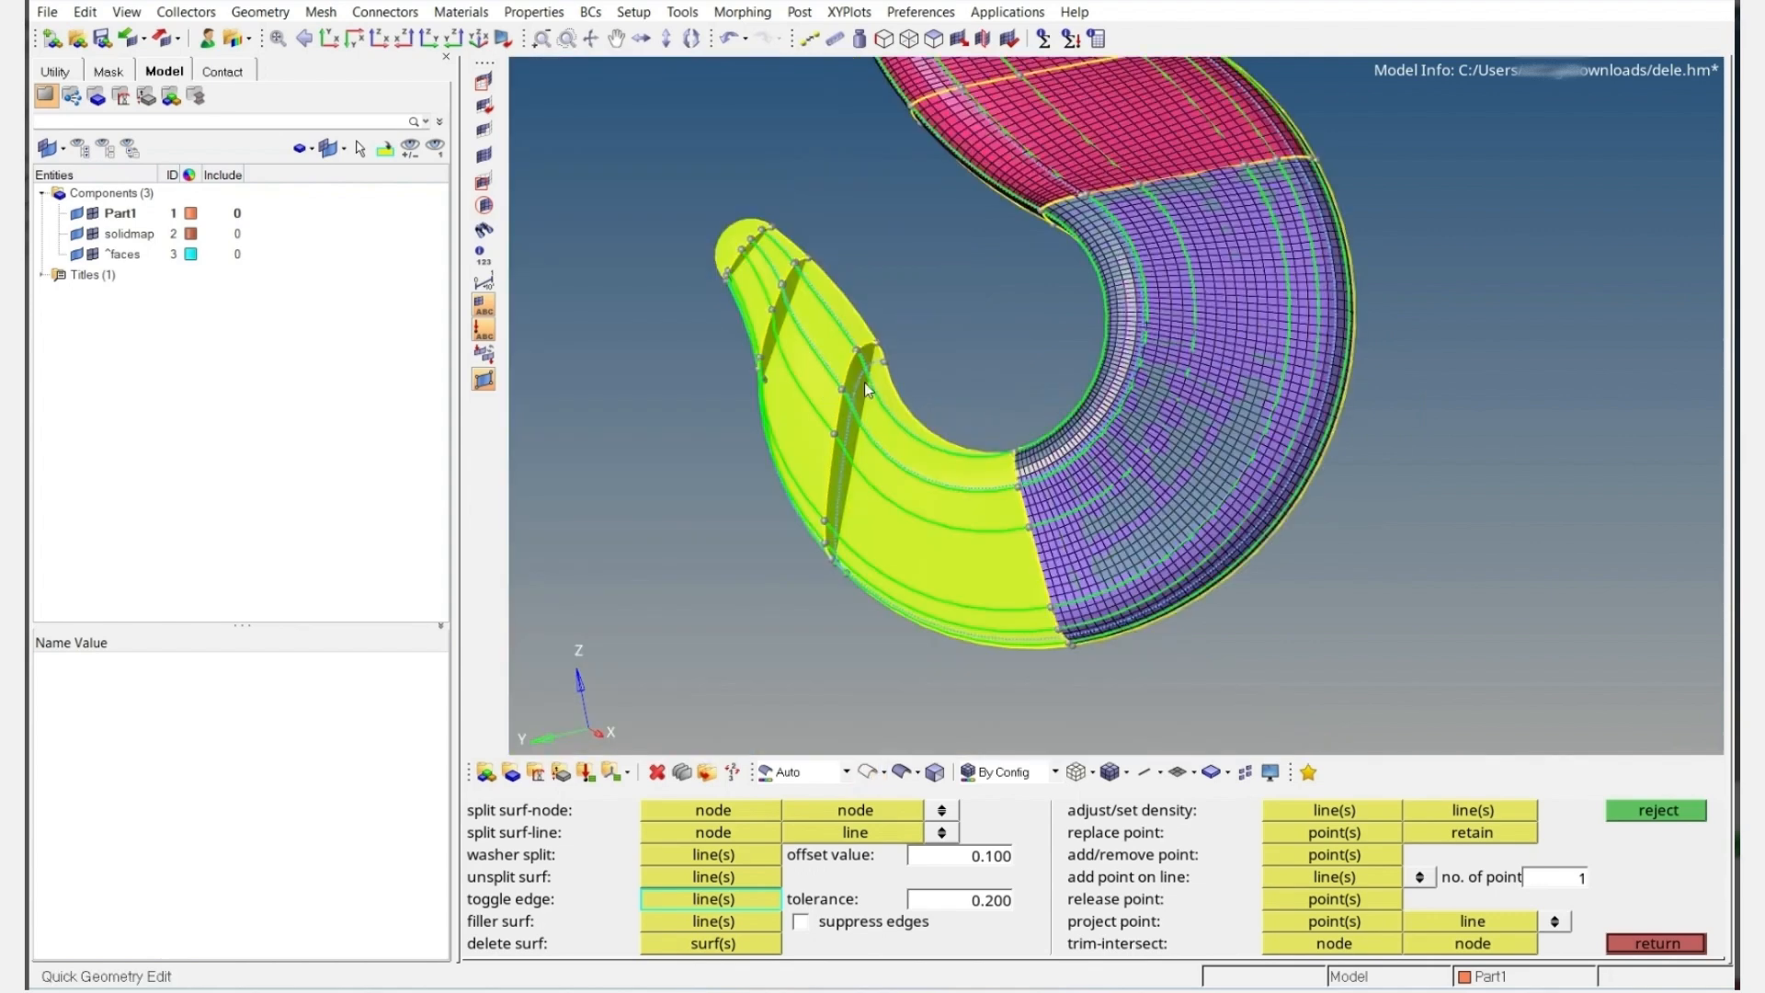
# Mask the solid segment between the cleaned-up partition and the hook tip
pyautogui.keyDown('ctrl'); pyautogui.moveTo(865, 382); pyautogui.dragTo(925, 391); pyautogui.keyUp('ctrl')
pyautogui.press('F5')
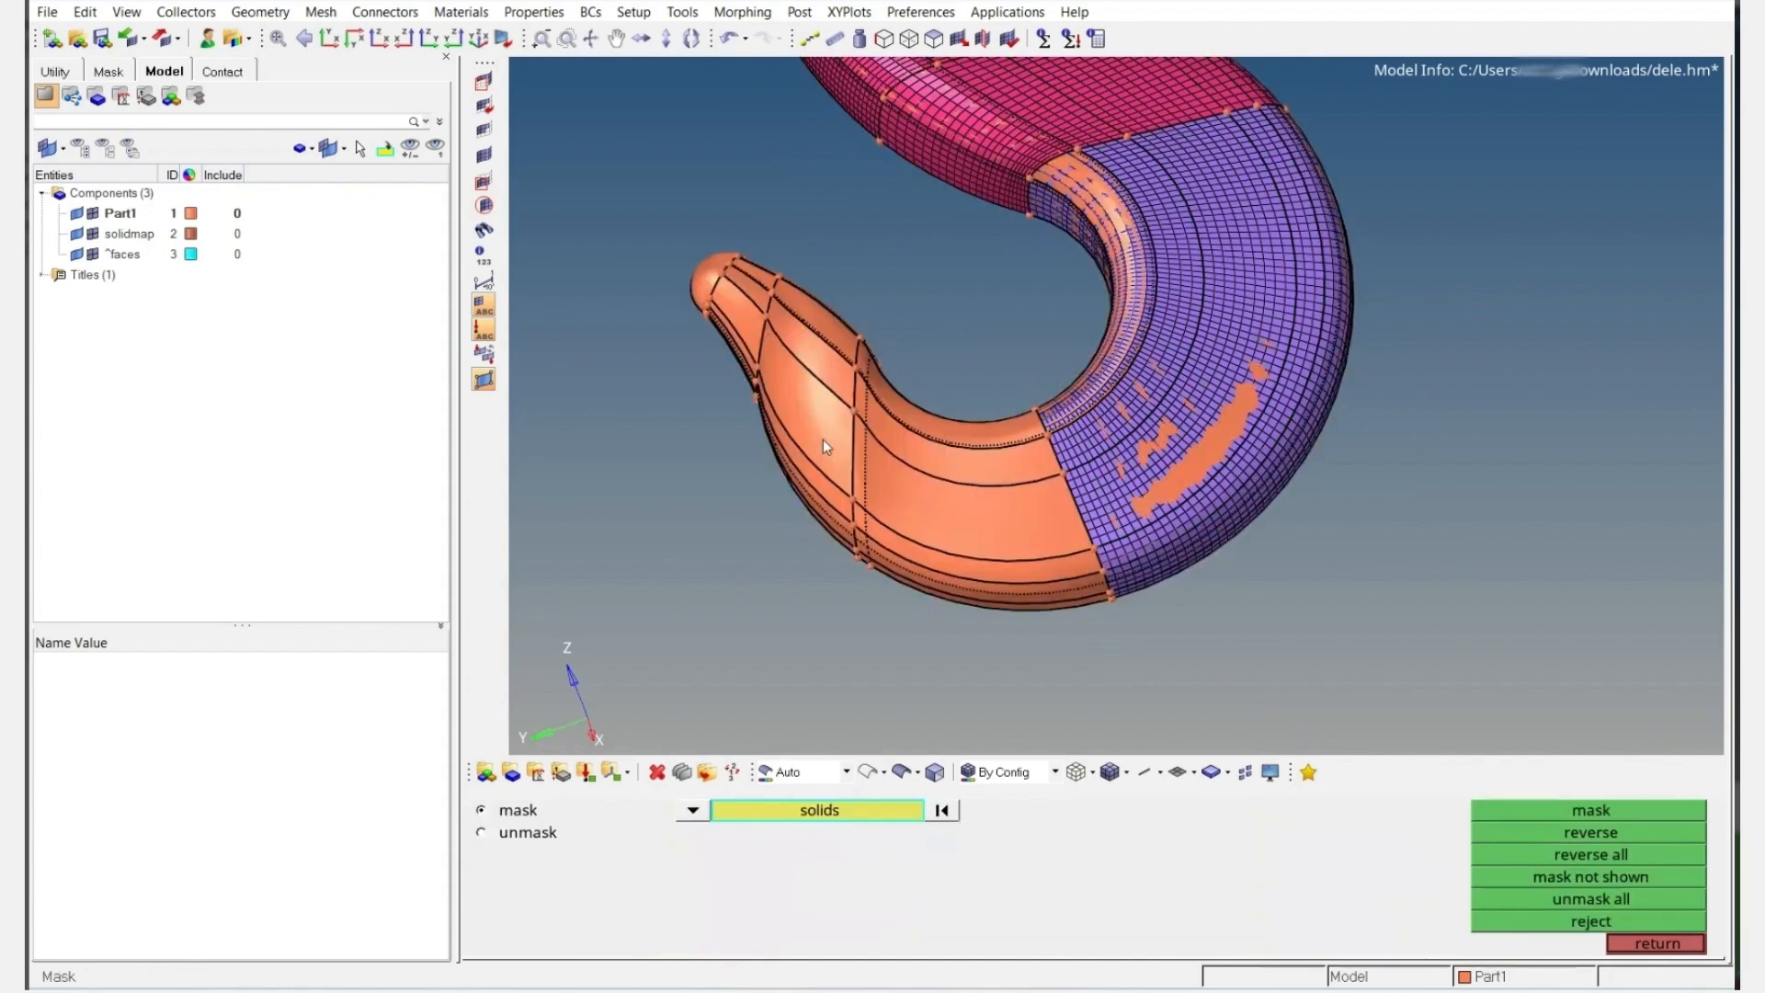
pyautogui.click(824, 439)
# Find the faces of all components so the newly meshed lower segment is included
pyautogui.keyDown('ctrl'); pyautogui.moveTo(891, 462); pyautogui.dragTo(881, 443); pyautogui.keyUp('ctrl')
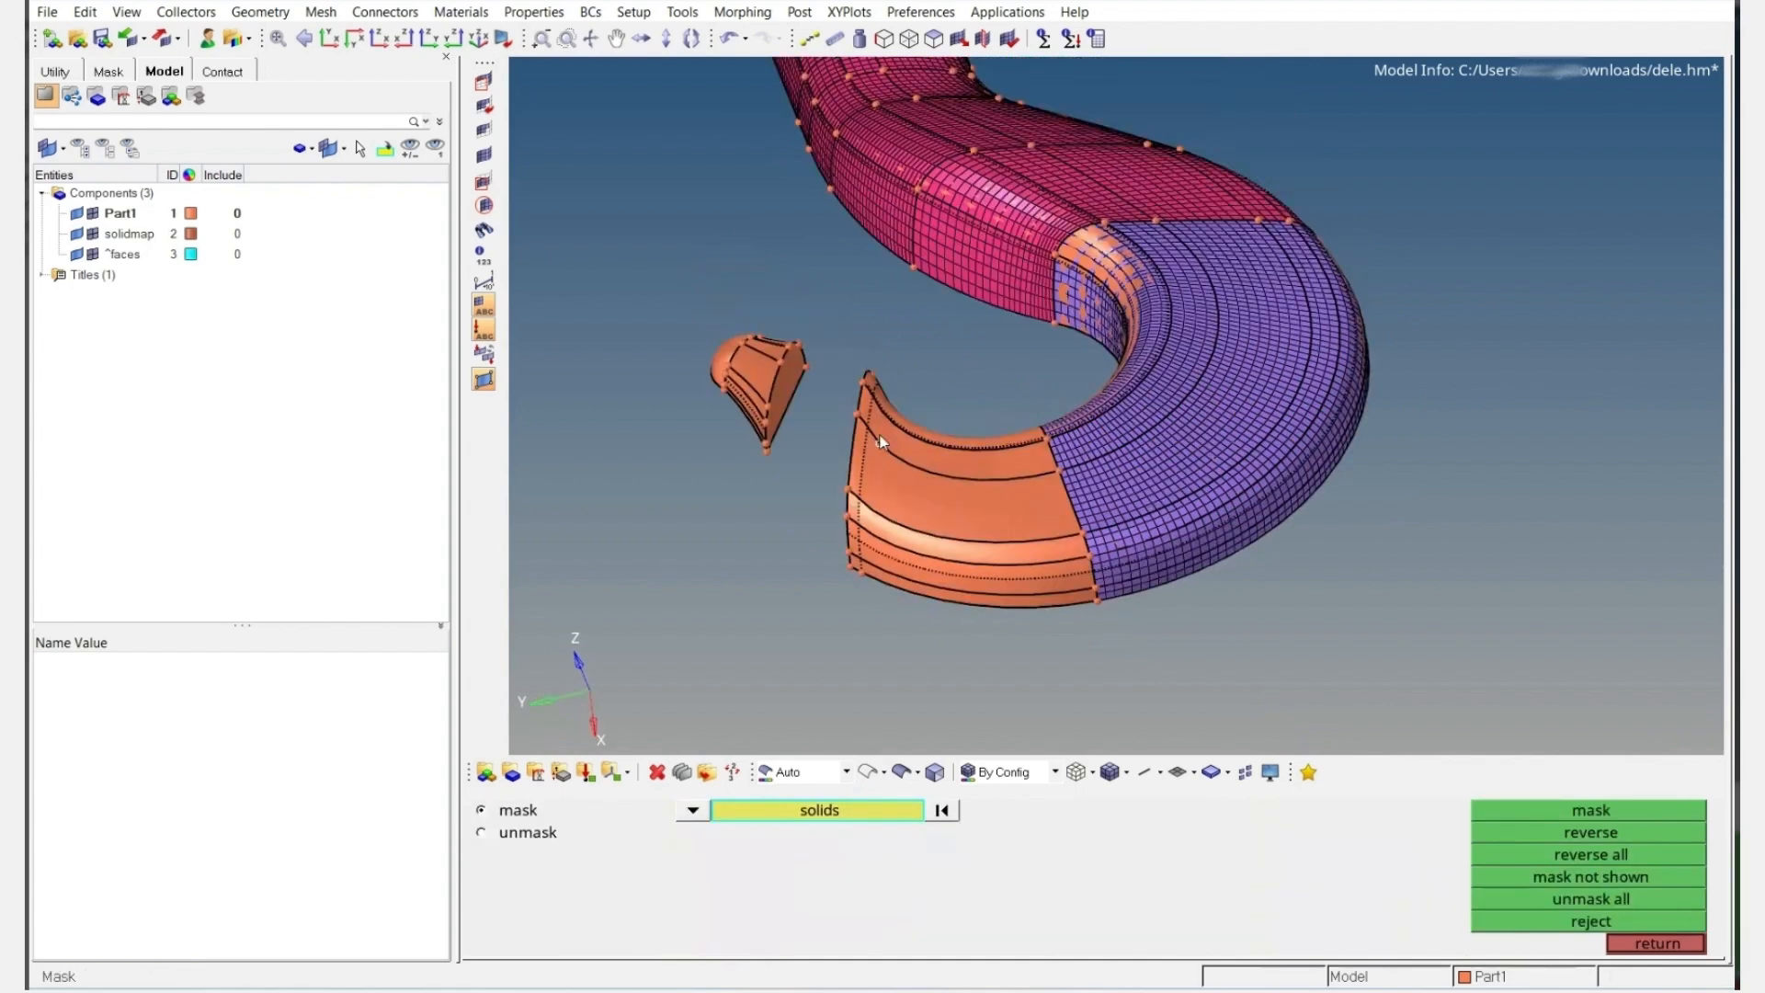
pyautogui.hotkey('shift', 'F11')
pyautogui.hotkey('ctrl', 'a')
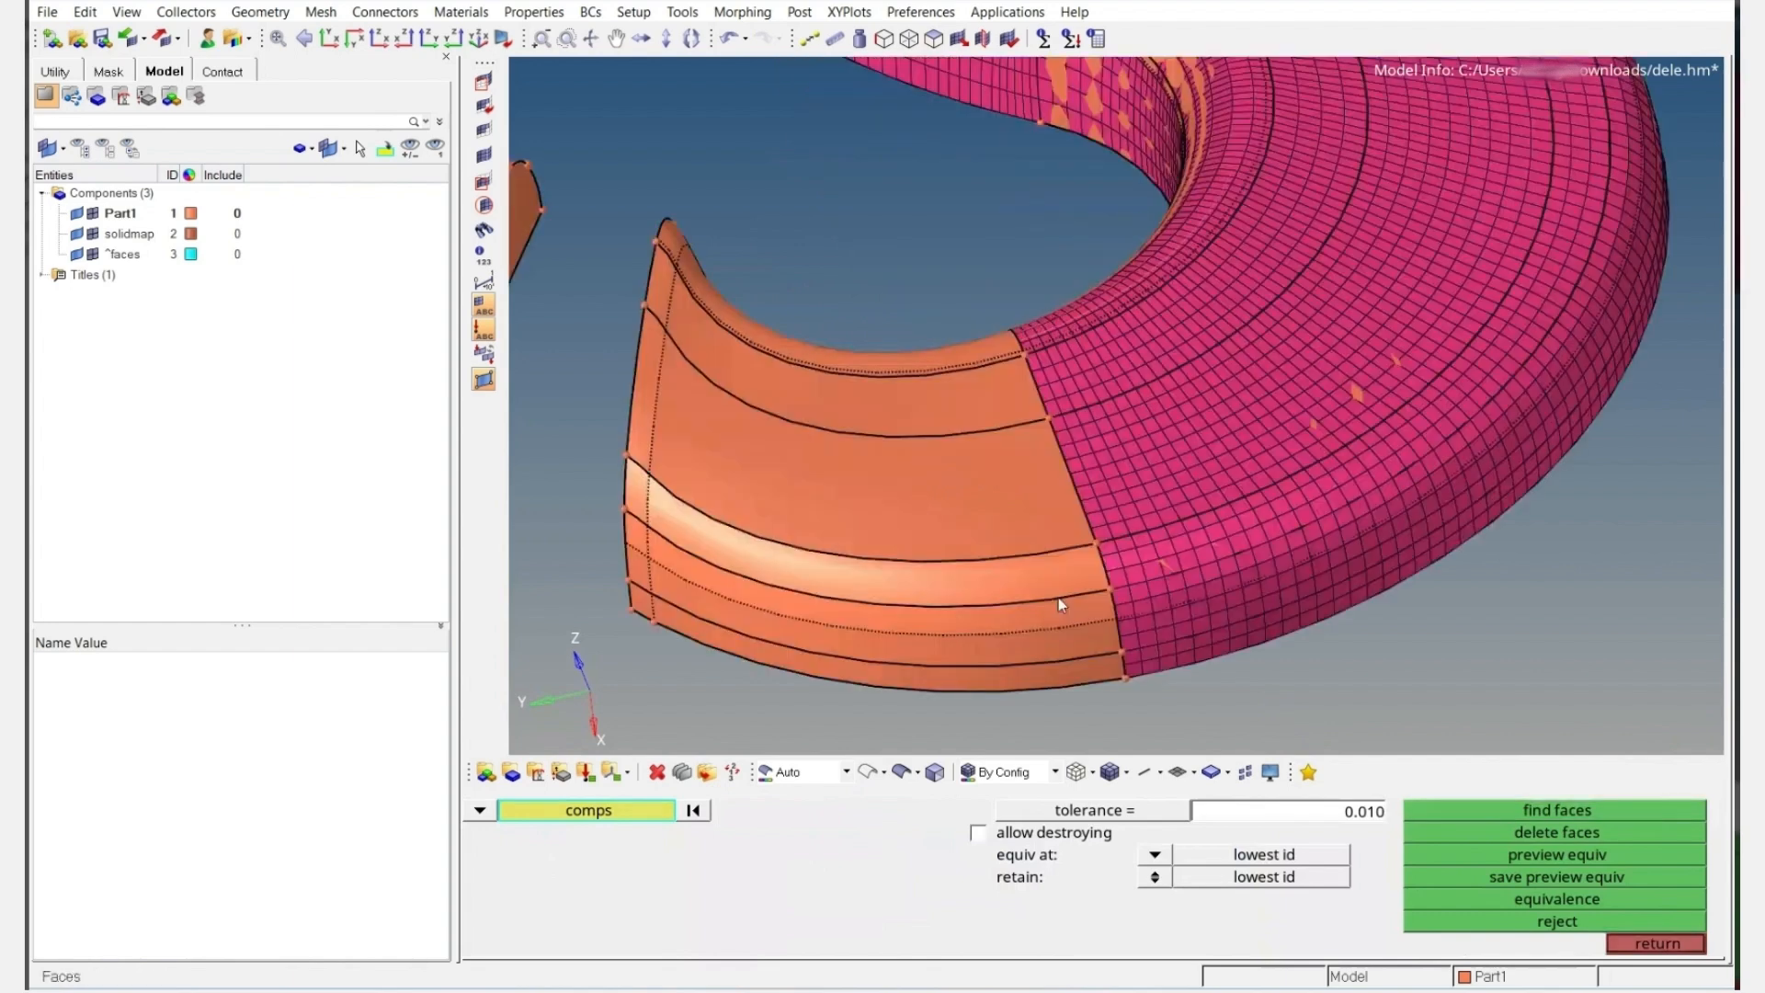
# Show the geometry as wireframe and select the lower segment's exposed end elements by face for the next solid map drag
pyautogui.click(870, 771)
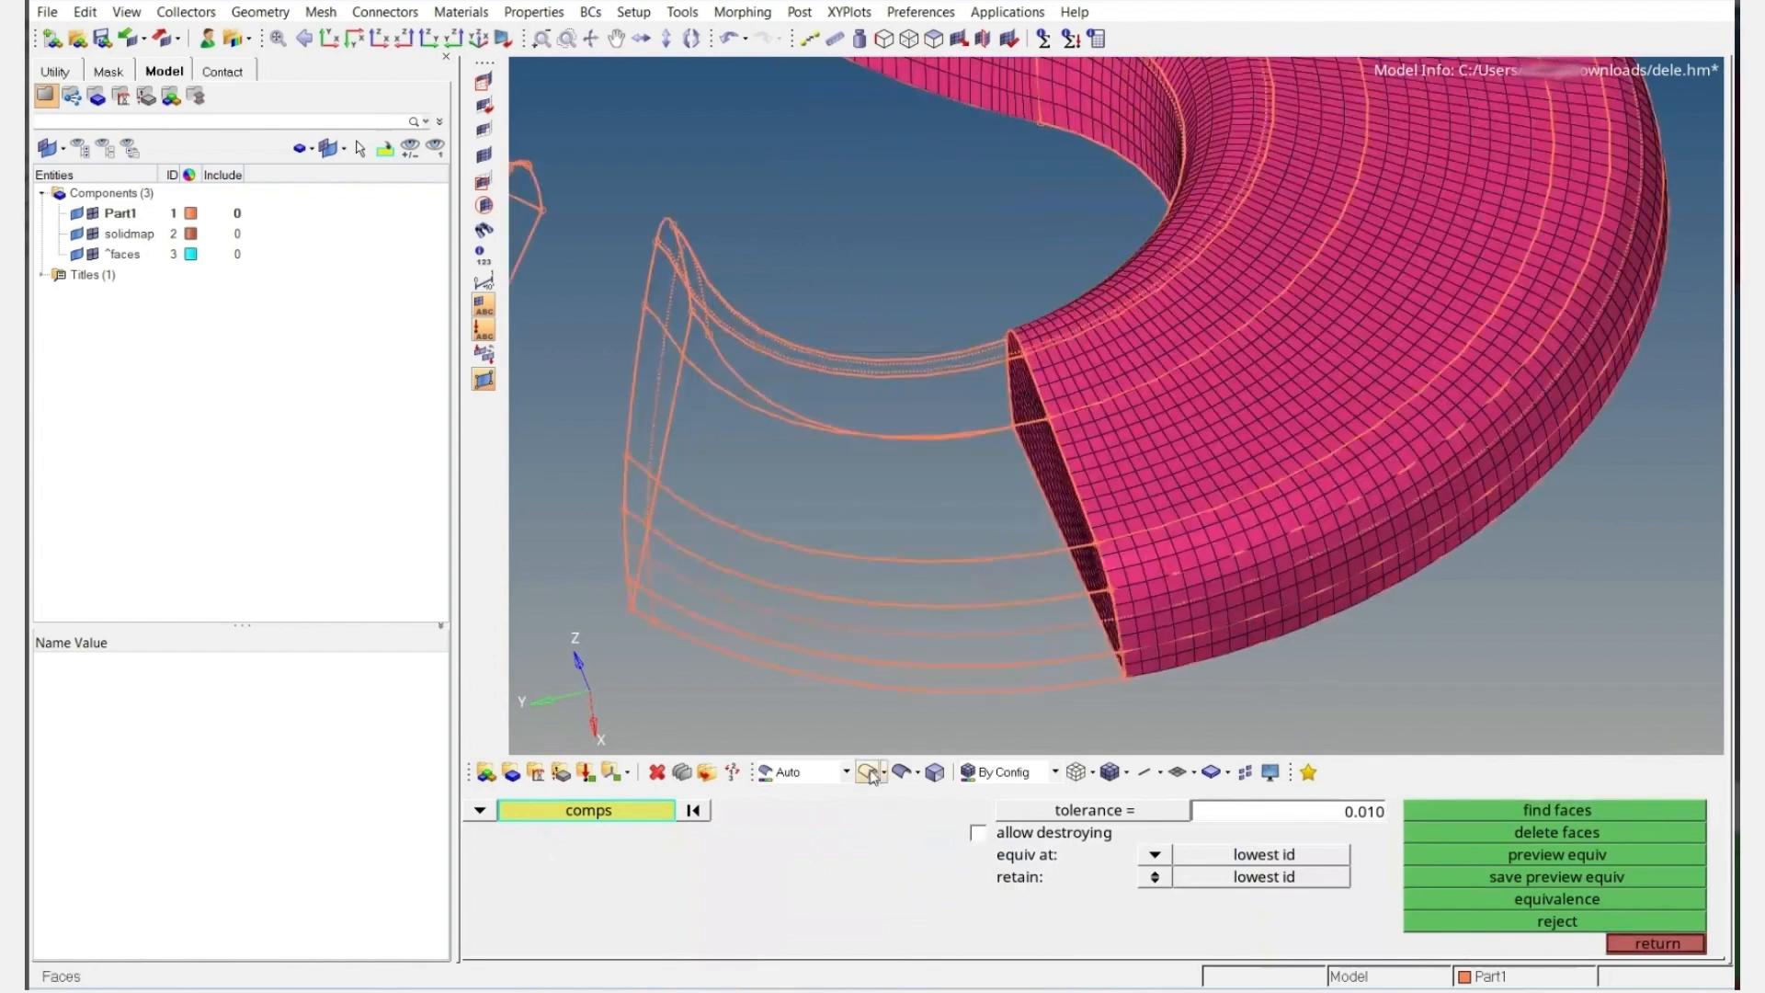
pyautogui.keyDown('ctrl'); pyautogui.moveTo(1053, 515); pyautogui.dragTo(1055, 396, button='right'); pyautogui.keyUp('ctrl')
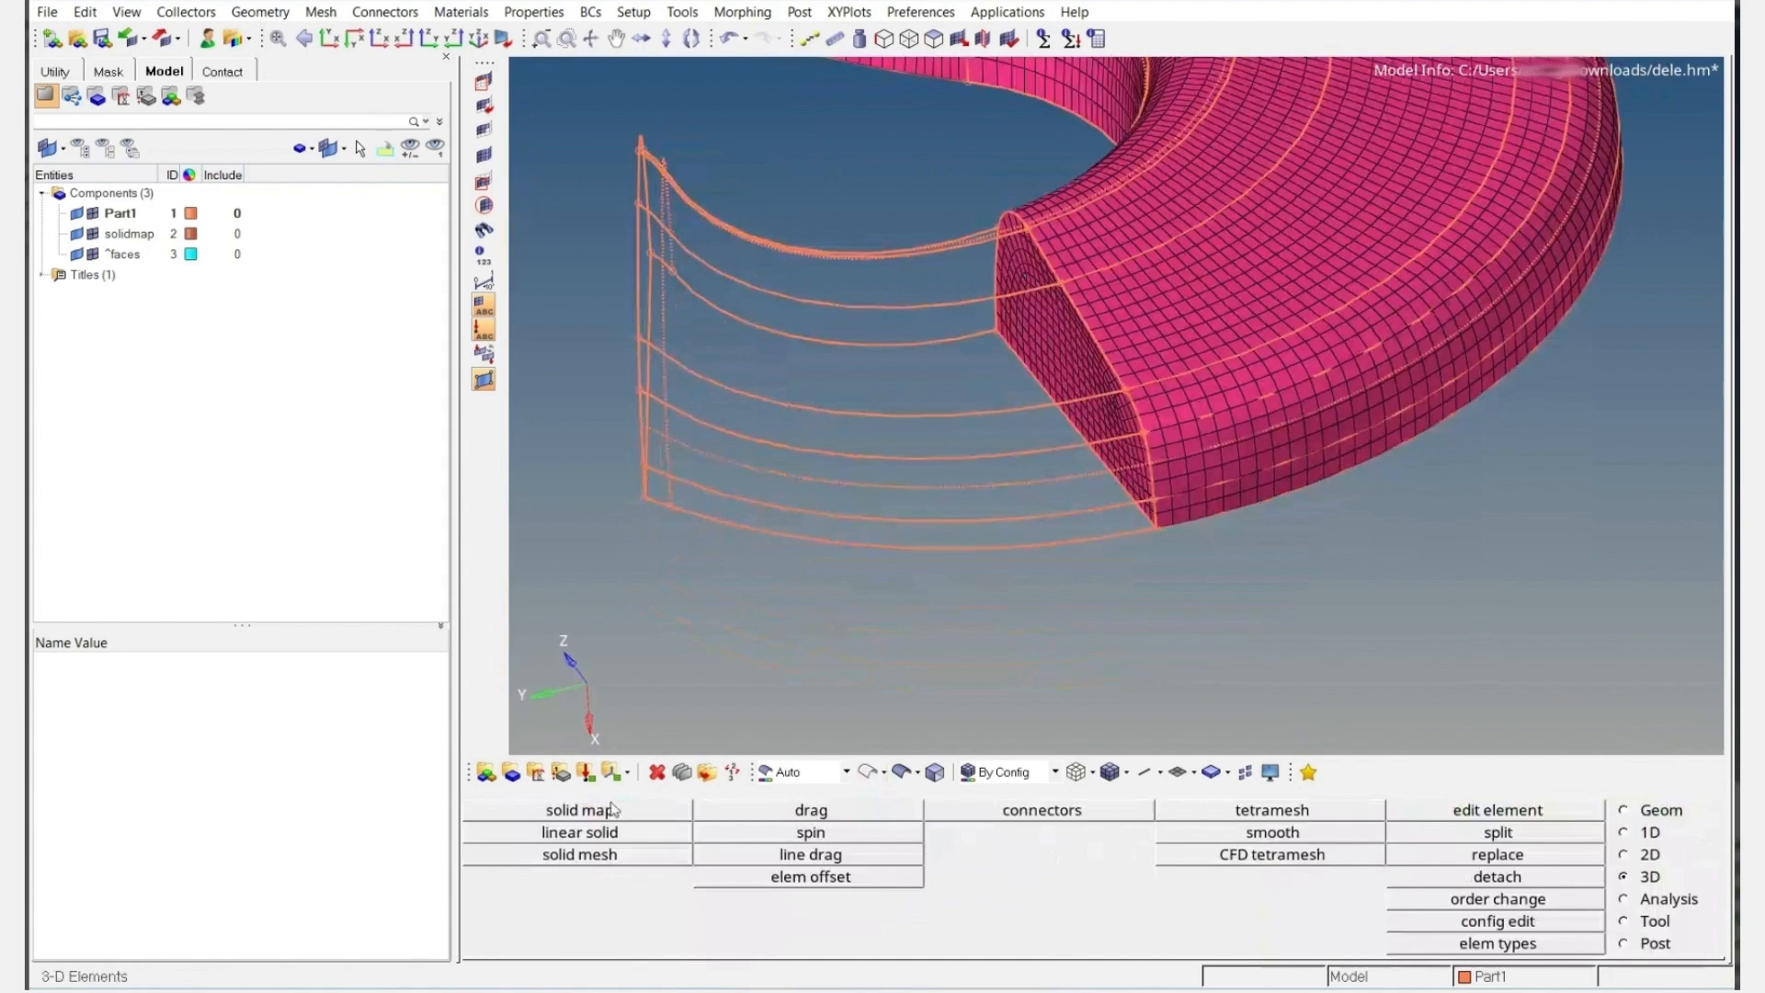
pyautogui.click(579, 809)
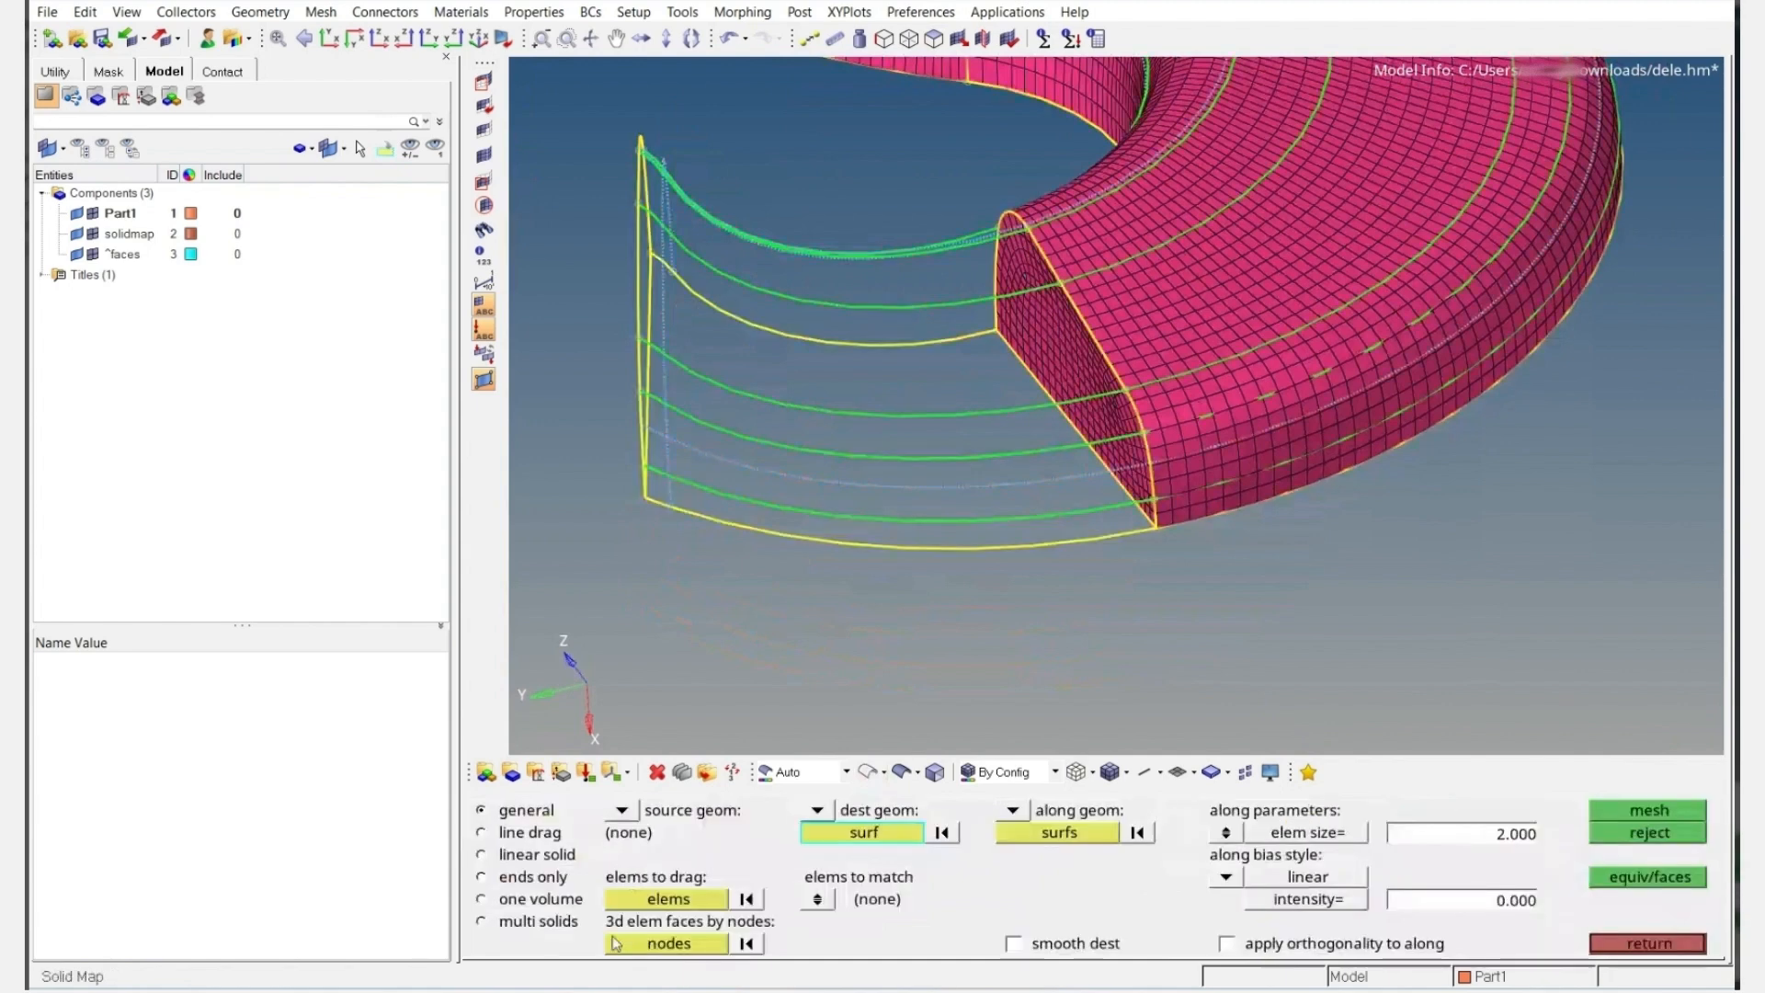
pyautogui.click(638, 901)
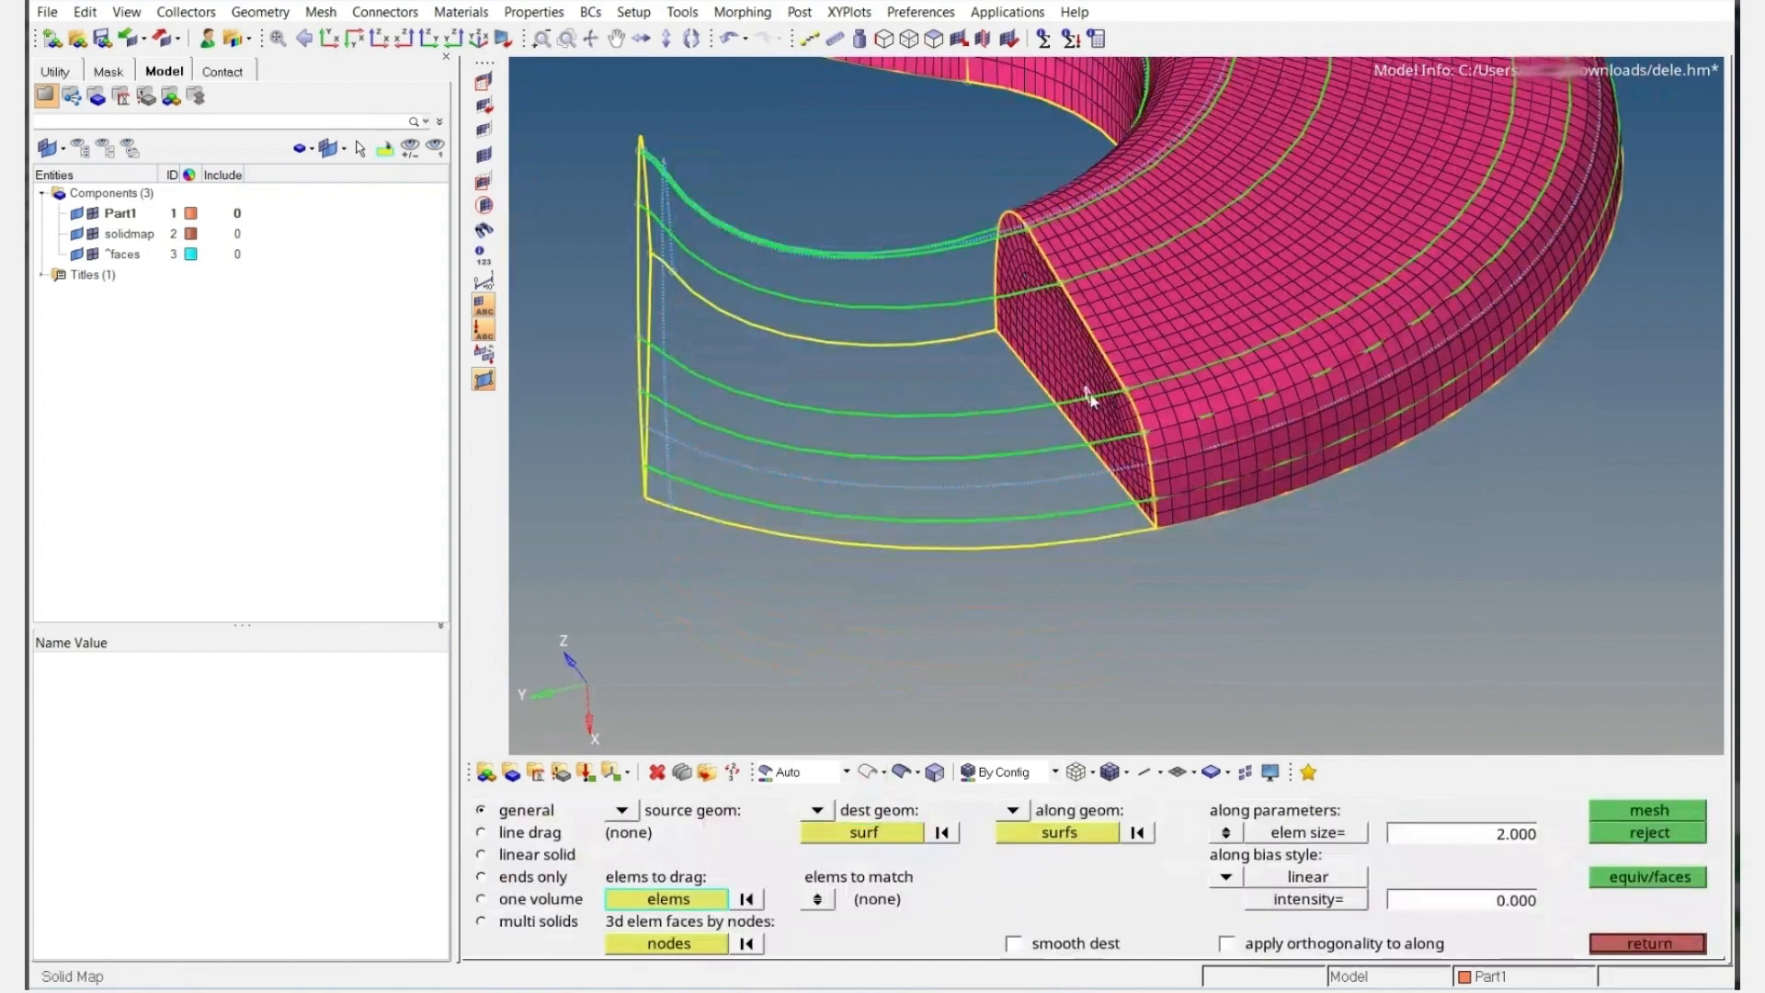
pyautogui.click(677, 901)
pyautogui.click(1177, 901)
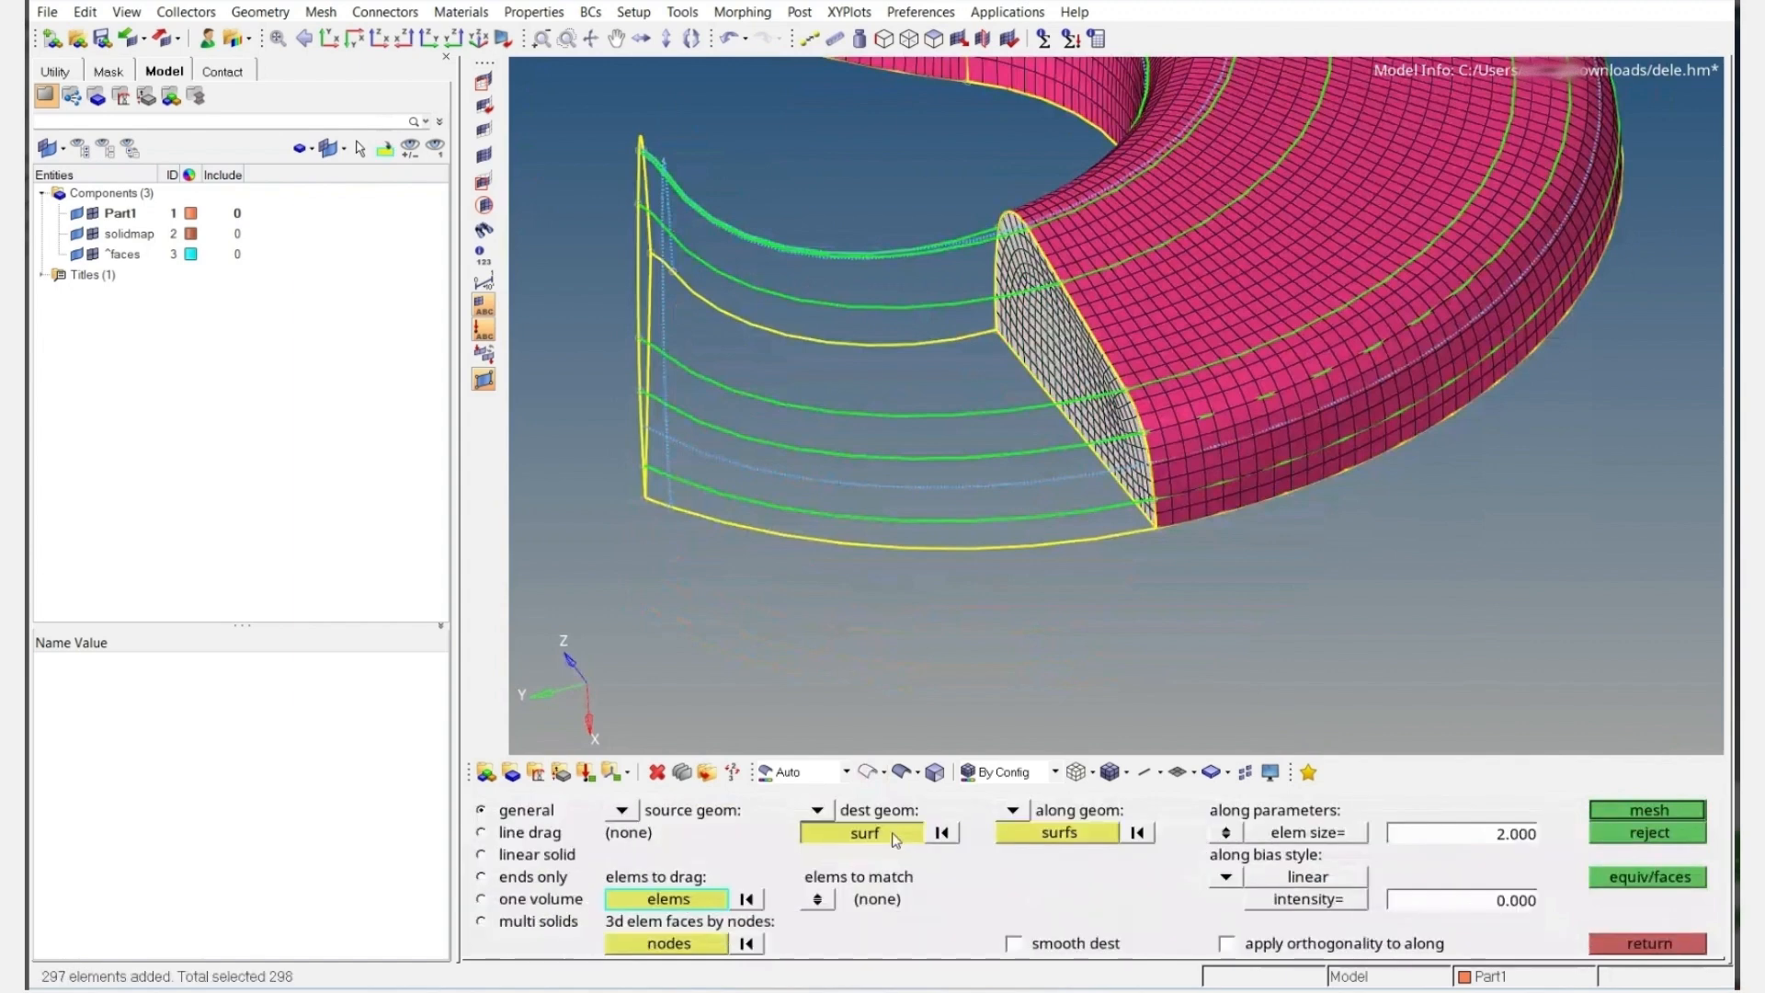
# Show the geometry shaded and set the lower segment's far partition face as the solid map destination surface
pyautogui.click(896, 834)
pyautogui.click(905, 775)
pyautogui.moveTo(820, 403)
pyautogui.keyDown('ctrl'); pyautogui.mouseDown()
pyautogui.moveTo(875, 398)
pyautogui.moveTo(742, 472)
pyautogui.mouseUp(); pyautogui.keyUp('ctrl')
pyautogui.click(575, 340)
# Select the segment's side surfaces as along geometry and generate the solid map mesh with element size 2.000
pyautogui.click(1058, 832)
pyautogui.keyDown('ctrl'); pyautogui.scroll(-3, 847, 384); pyautogui.keyUp('ctrl')
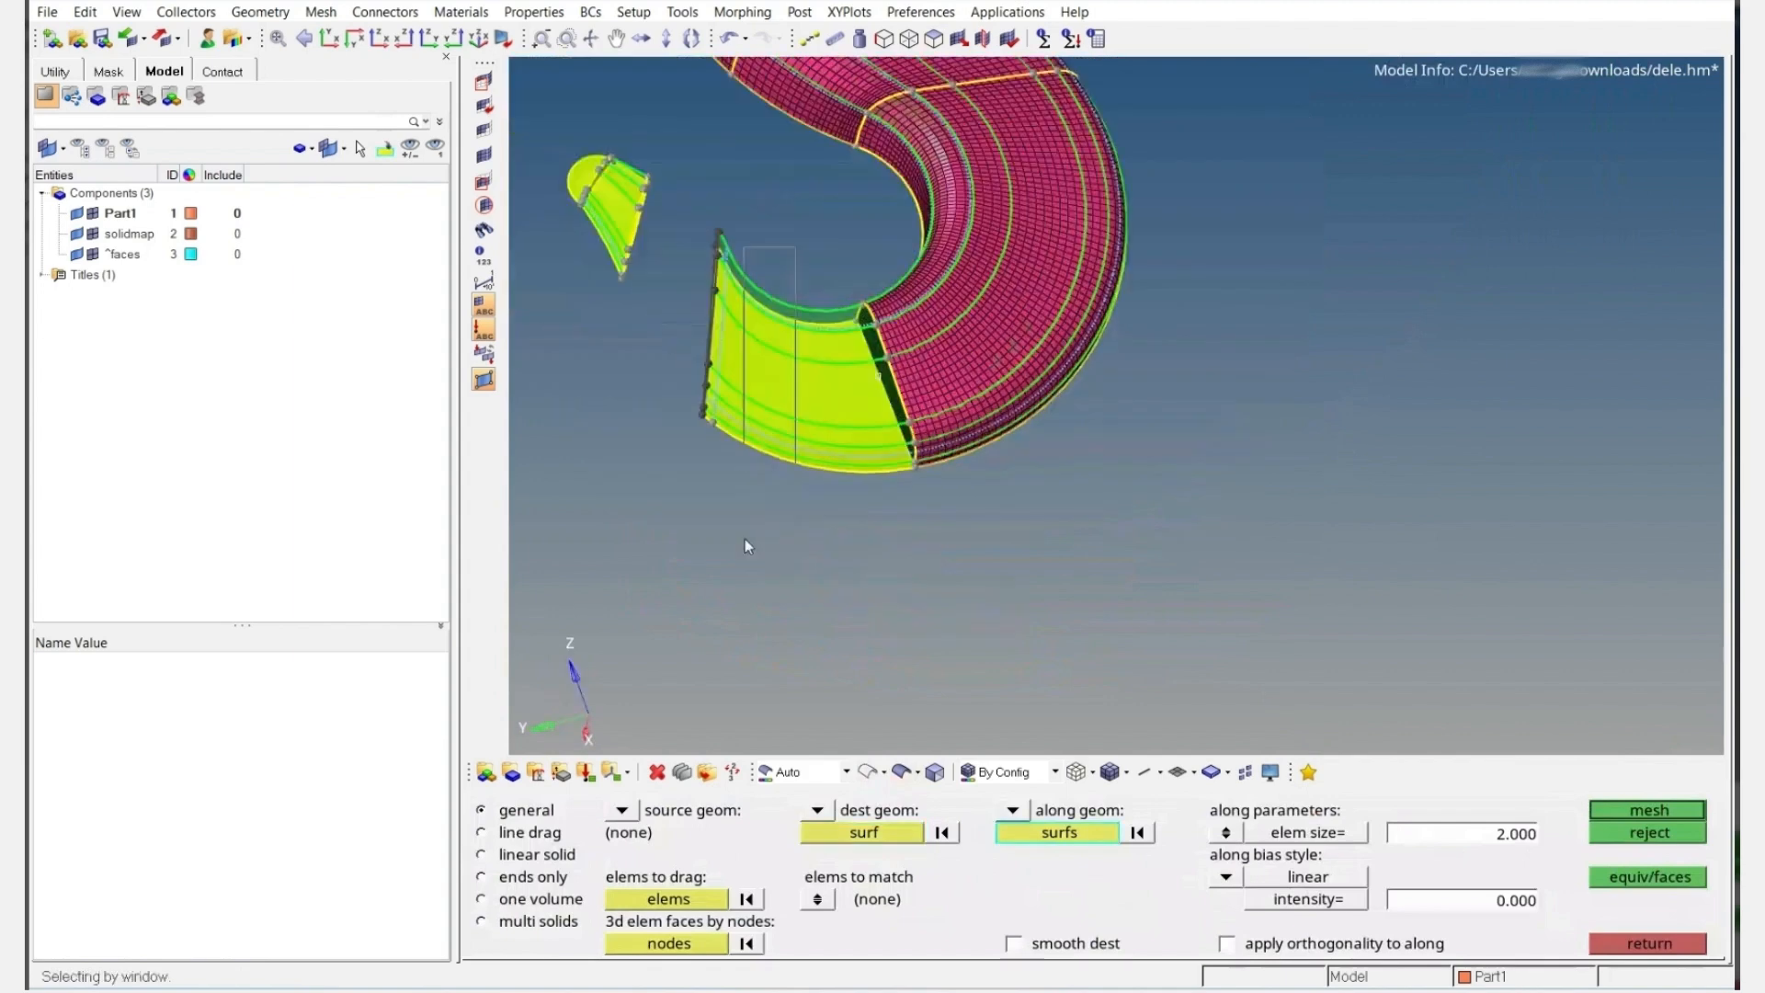
pyautogui.keyDown('shift'); pyautogui.moveTo(745, 539); pyautogui.dragTo(685, 318); pyautogui.keyUp('shift')
pyautogui.keyDown('ctrl'); pyautogui.scroll(2, 693, 287); pyautogui.keyUp('ctrl')
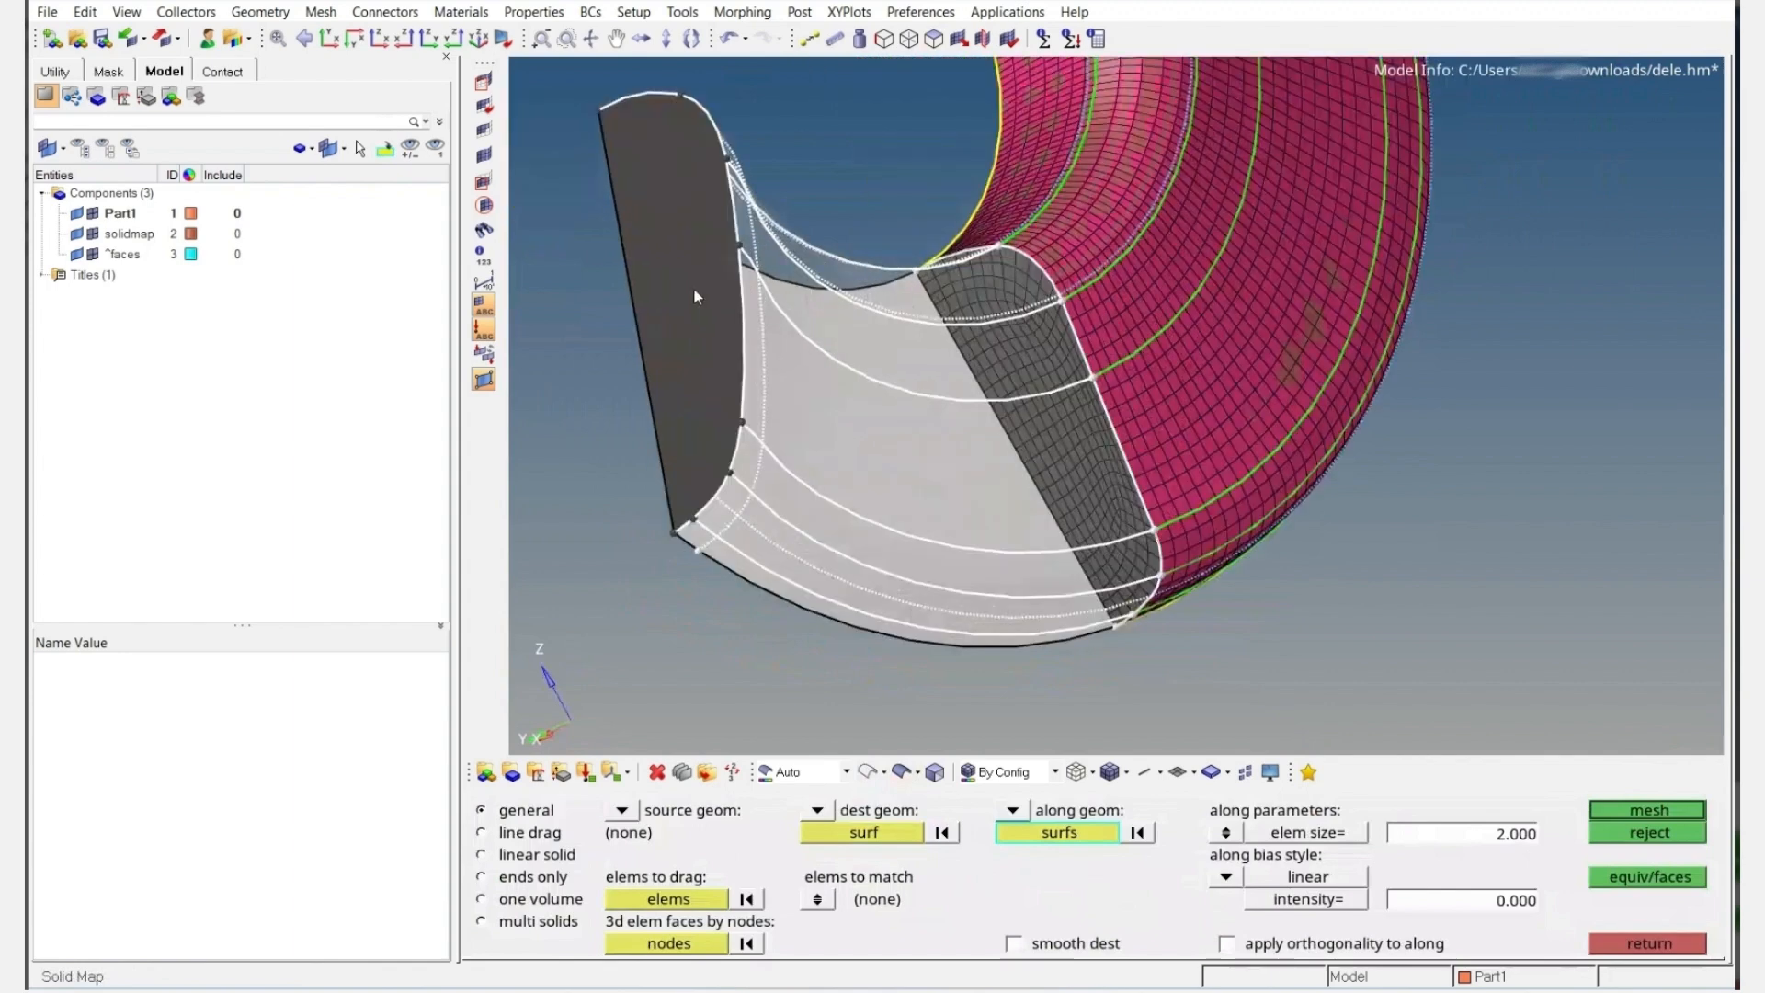
pyautogui.click(1594, 813)
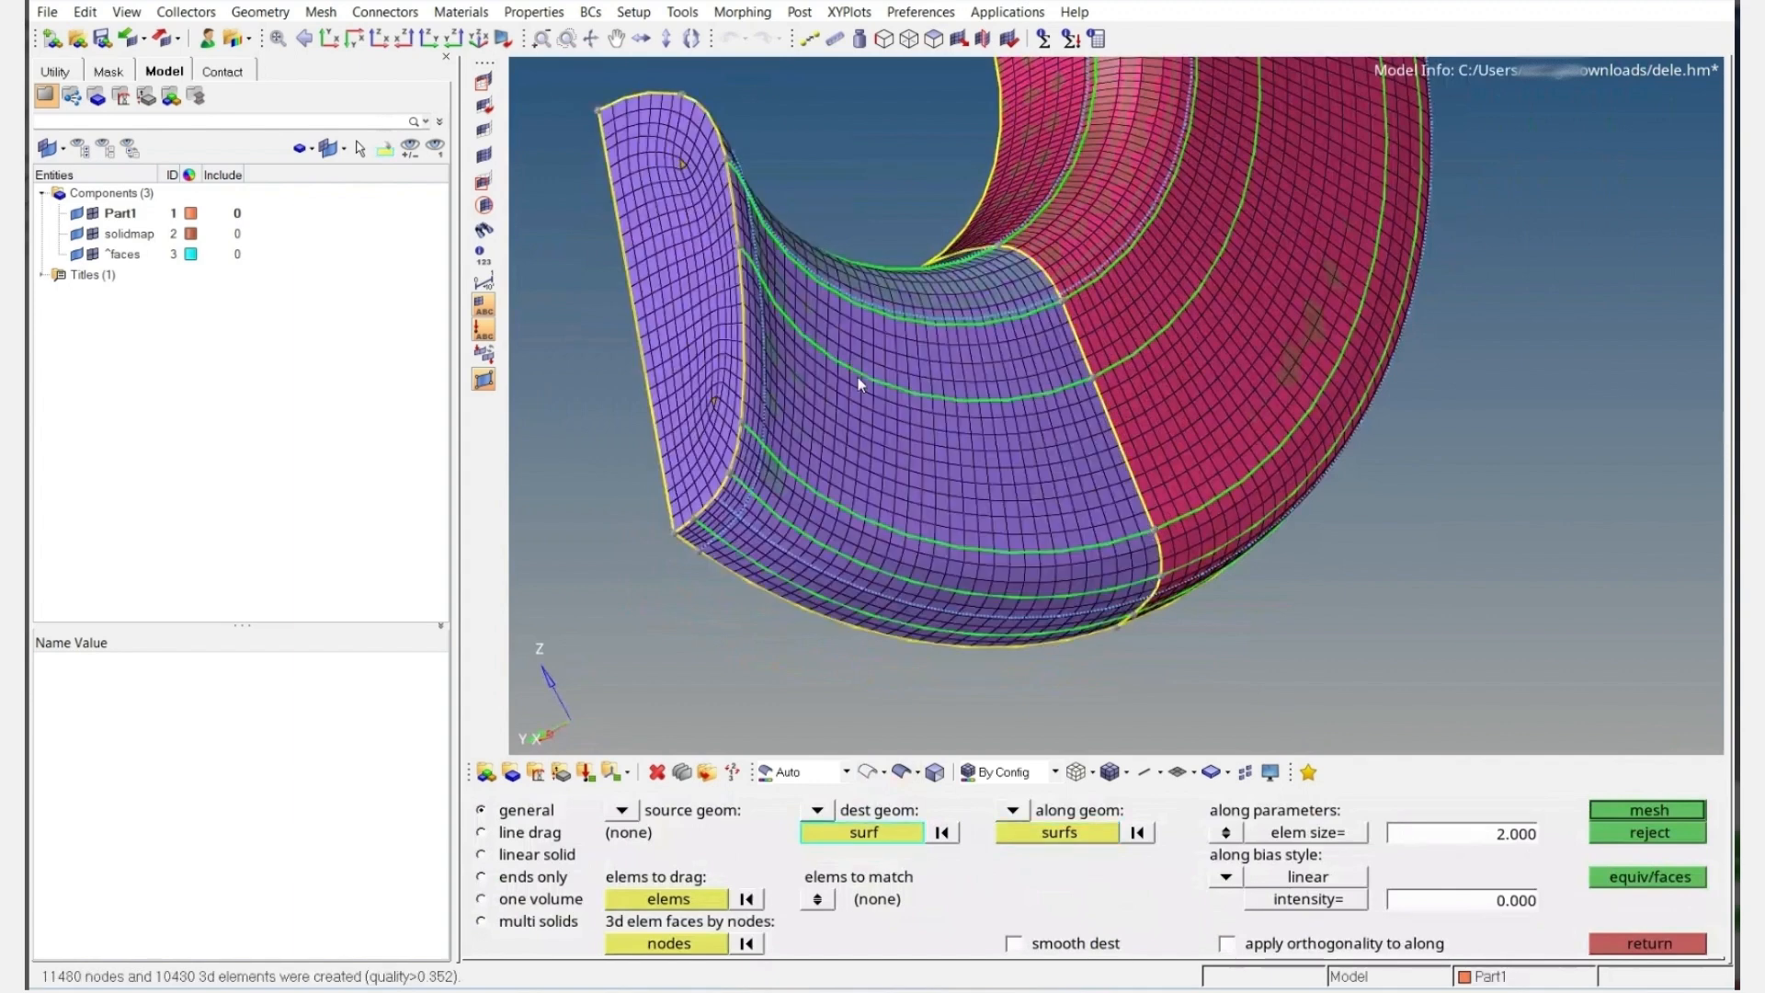
# Mask the solid segment just before the rounded hook tip and find the faces of all components
pyautogui.keyDown('ctrl'); pyautogui.moveTo(857, 377); pyautogui.dragTo(1045, 388); pyautogui.keyUp('ctrl')
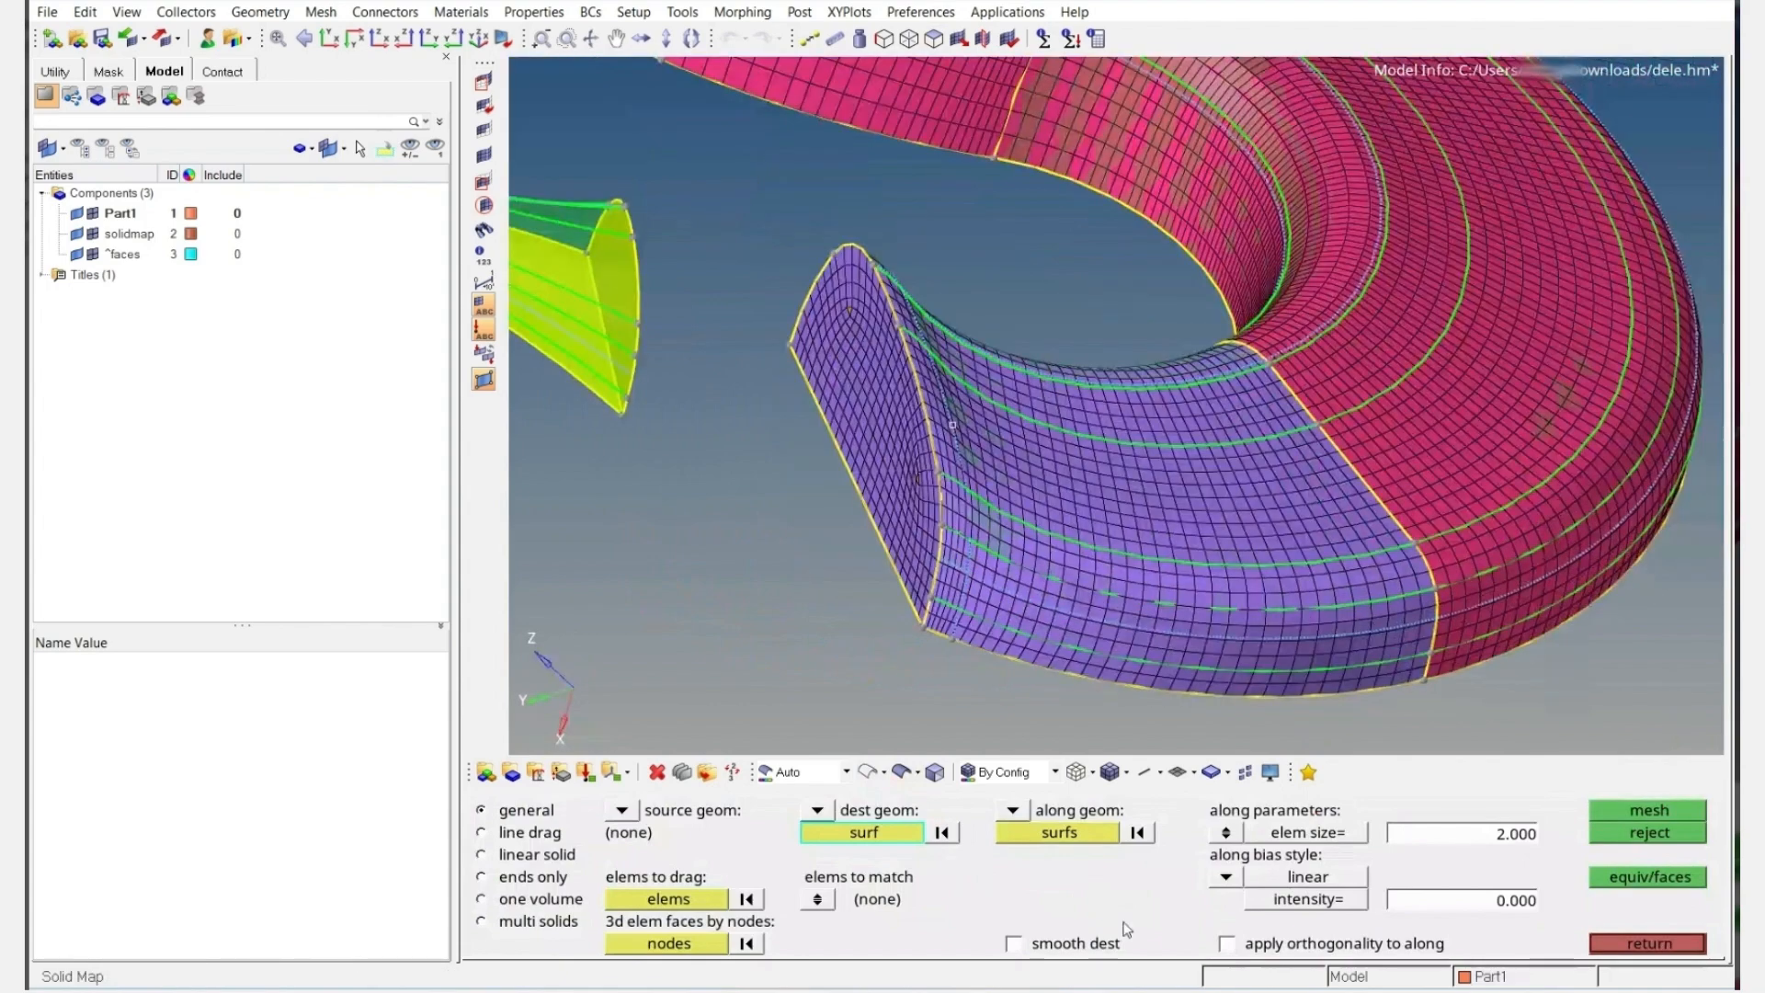
pyautogui.press('v')
pyautogui.click(1275, 833)
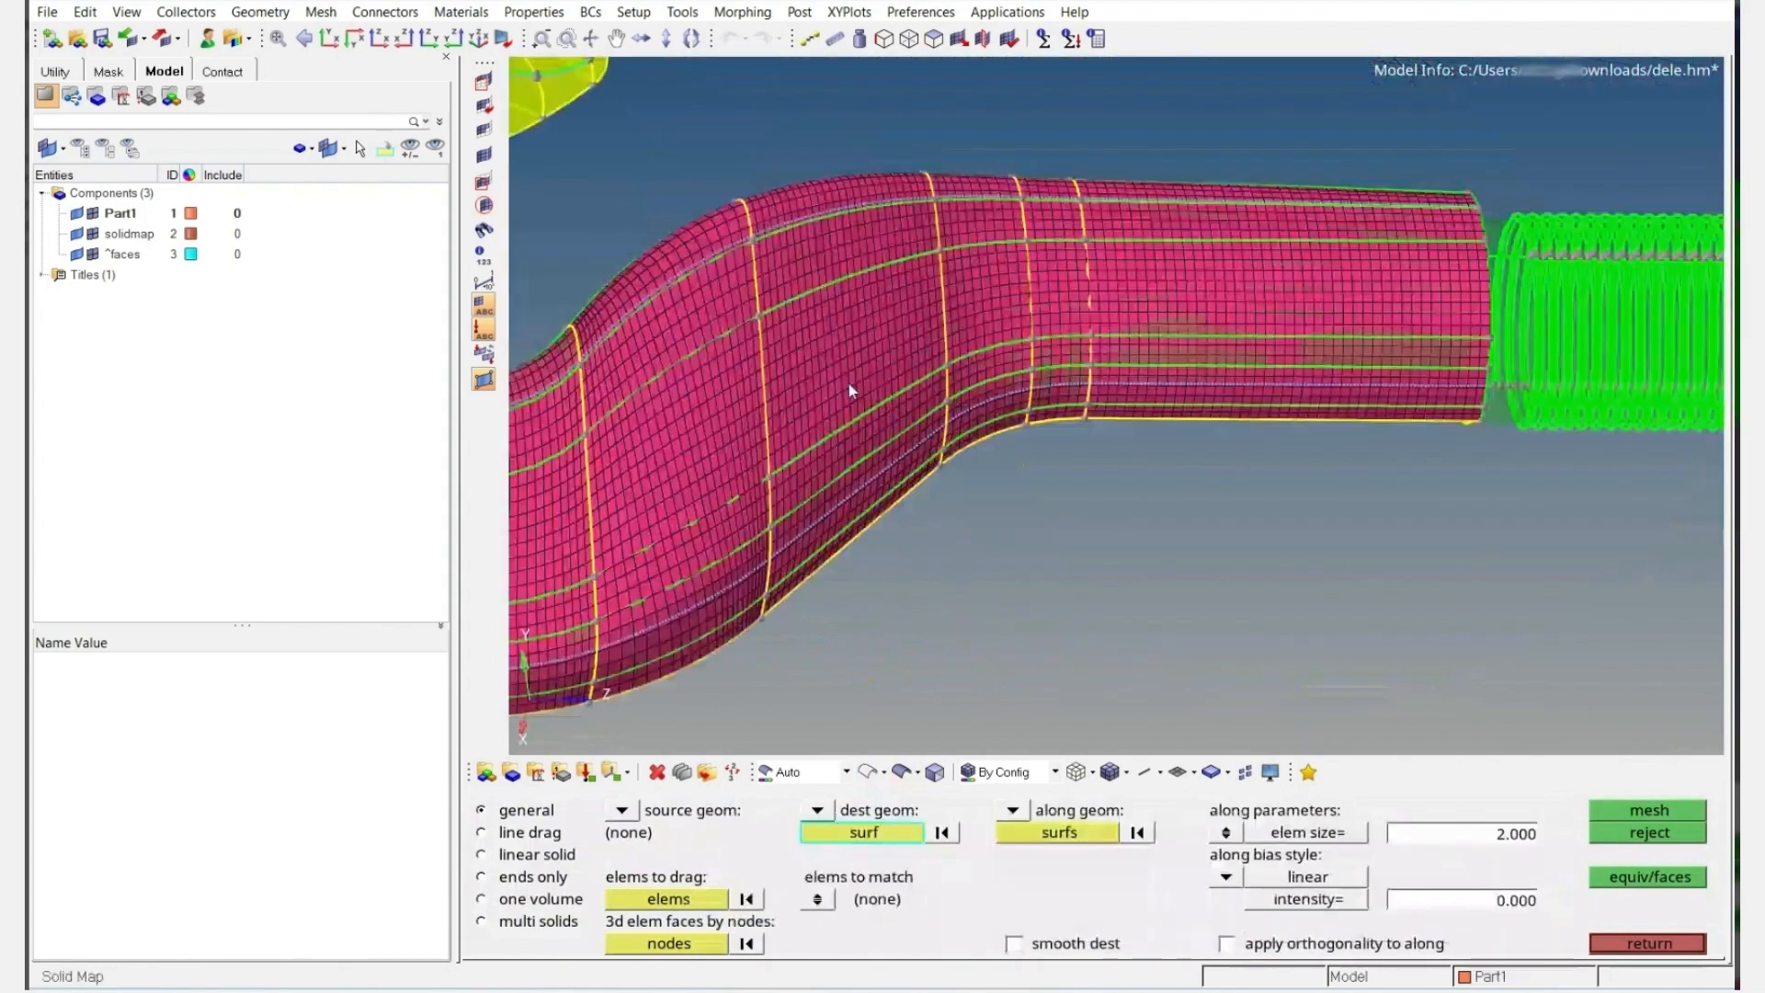
pyautogui.scroll(-3, 848, 383)
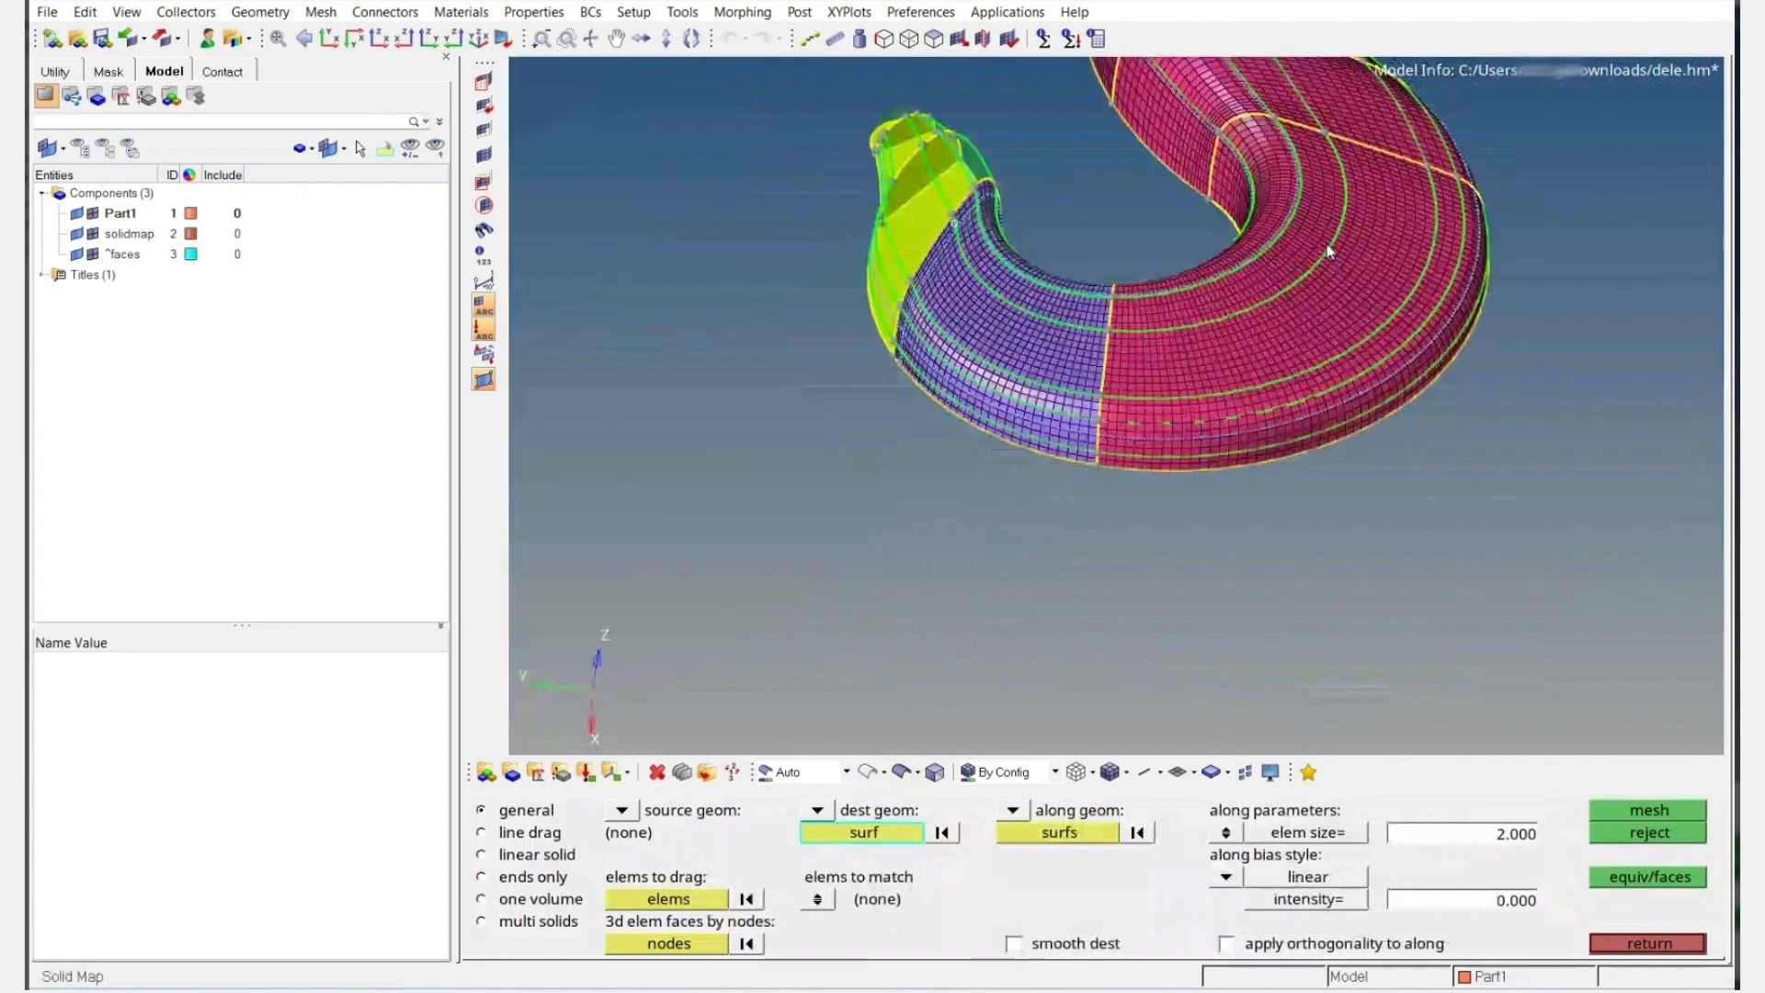
pyautogui.scroll(2, 990, 296)
pyautogui.moveTo(990, 296)
pyautogui.keyDown('ctrl'); pyautogui.mouseDown()
pyautogui.moveTo(1079, 409)
pyautogui.moveTo(846, 294)
pyautogui.mouseUp(); pyautogui.keyUp('ctrl')
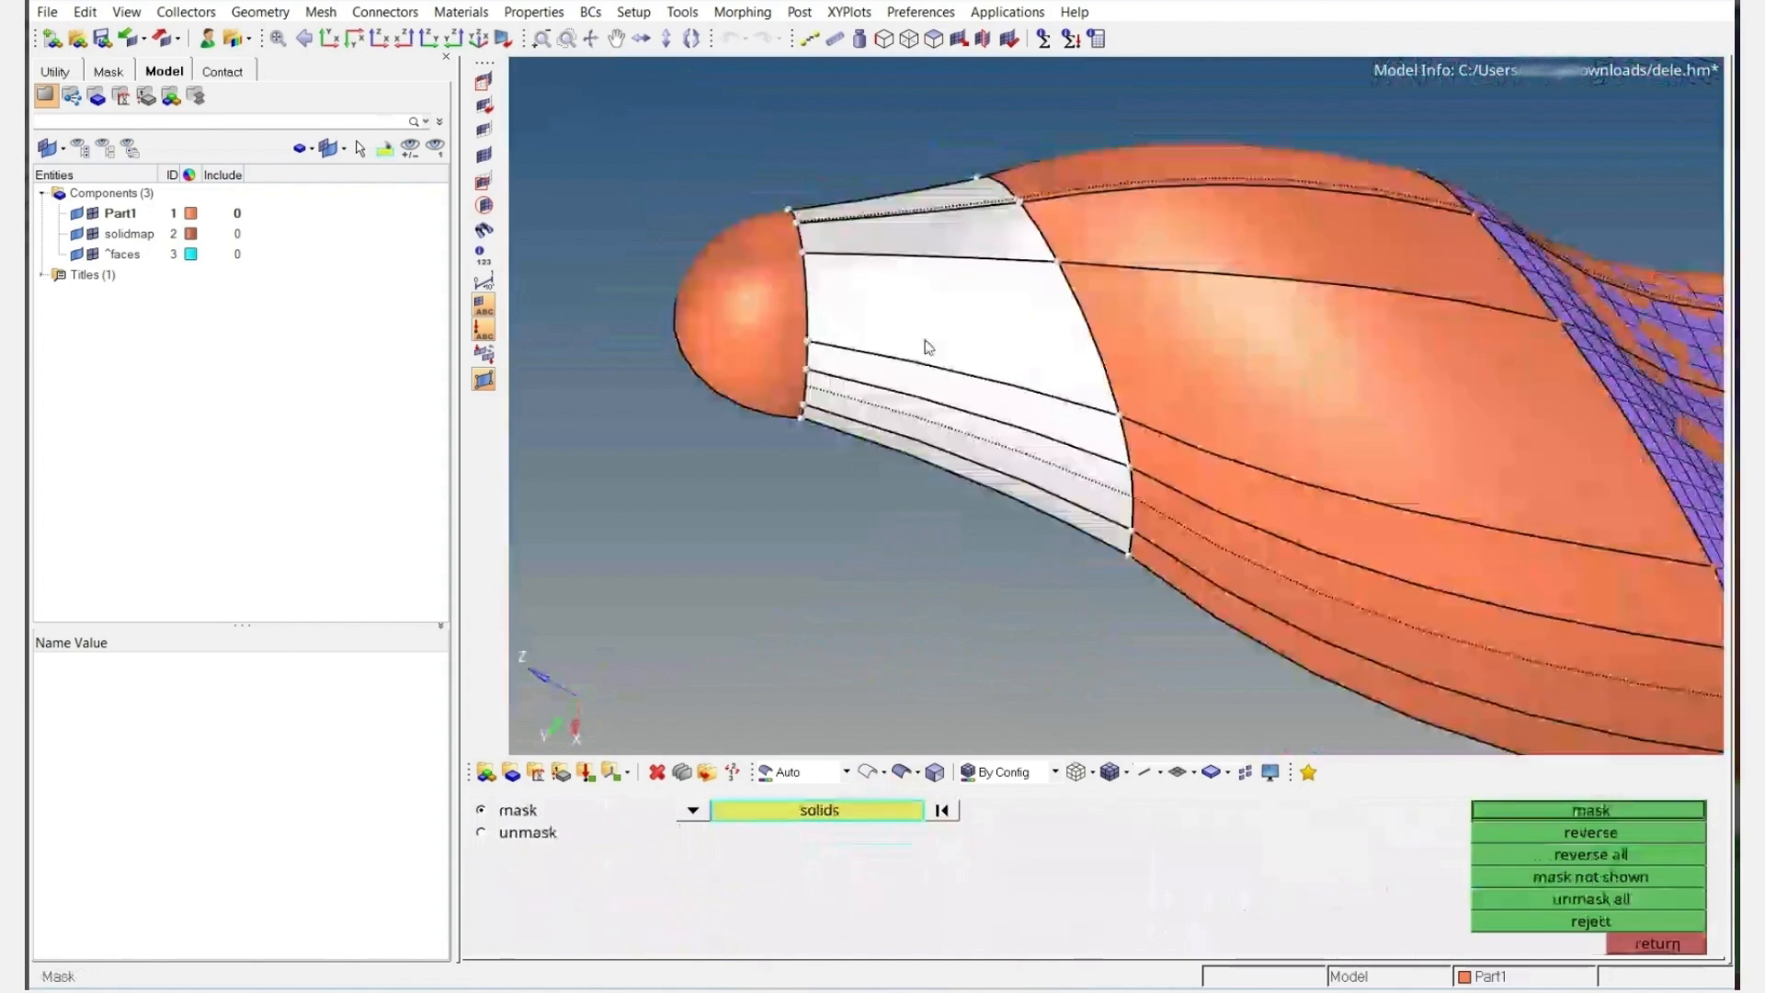
pyautogui.middleClick(928, 347)
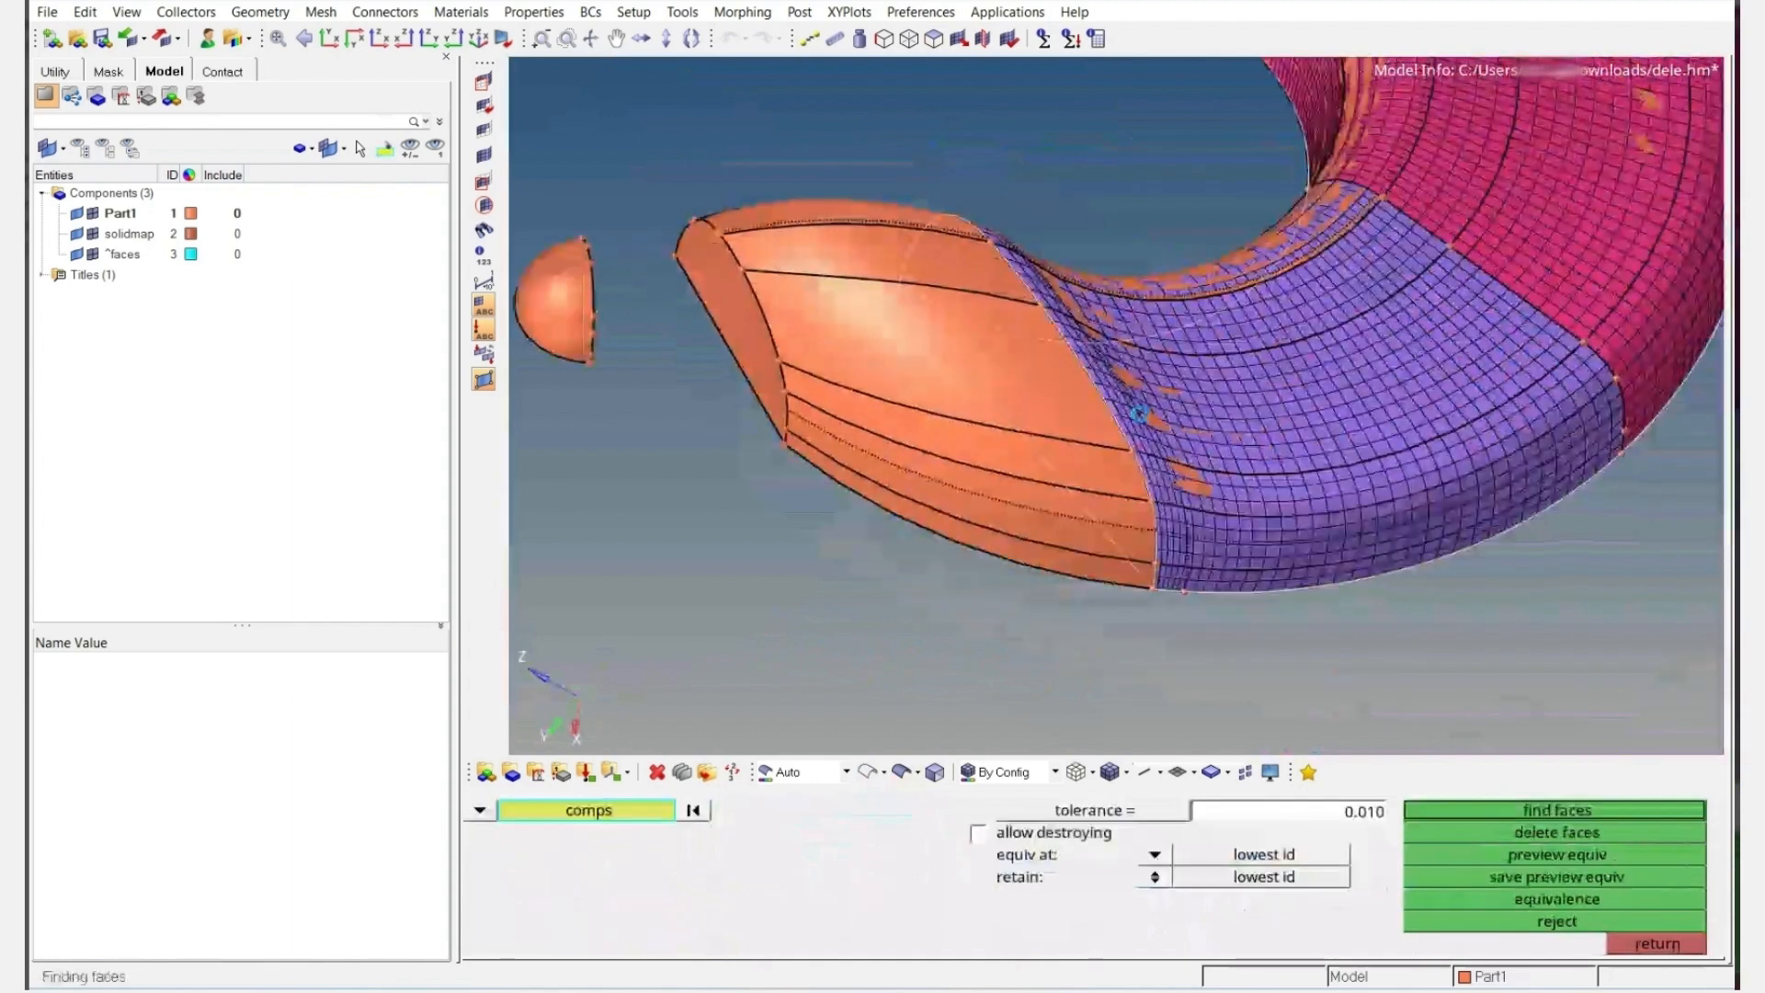
# Show the geometry as wireframe and select the exposed end elements of the newly meshed segment by face
pyautogui.click(875, 777)
pyautogui.keyDown('ctrl'); pyautogui.moveTo(1048, 378); pyautogui.dragTo(1093, 387); pyautogui.keyUp('ctrl')
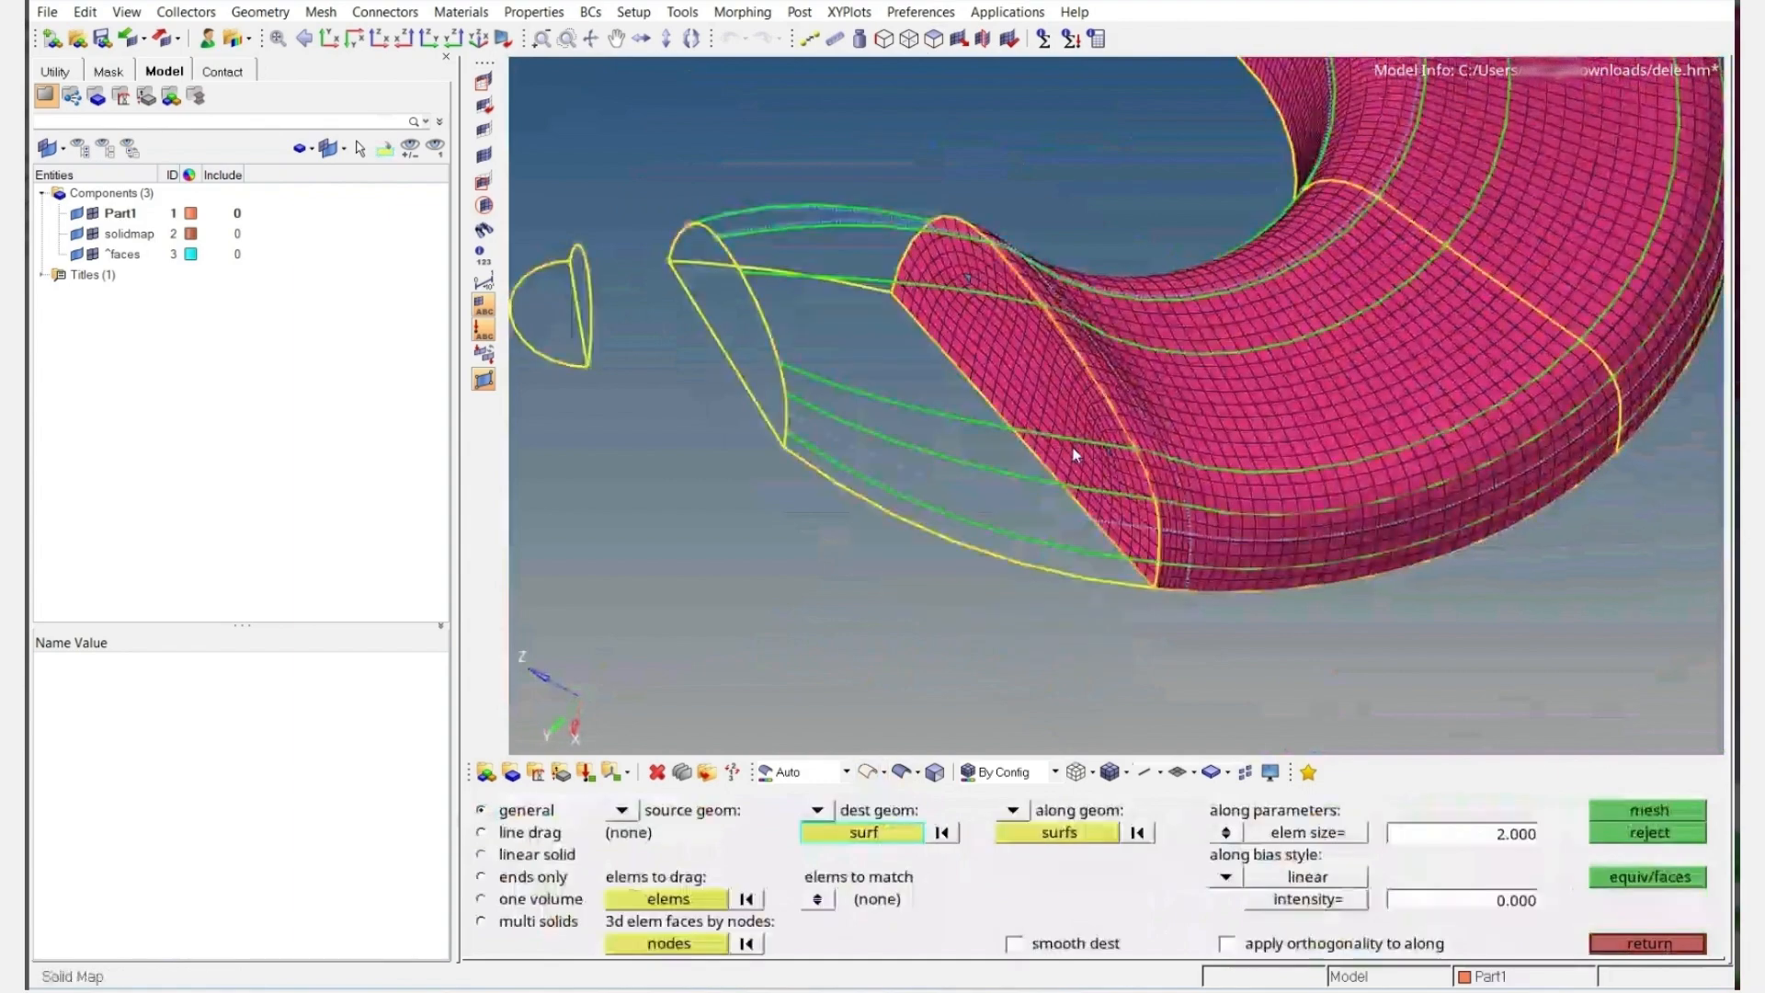
pyautogui.click(711, 903)
pyautogui.click(980, 331)
pyautogui.click(680, 900)
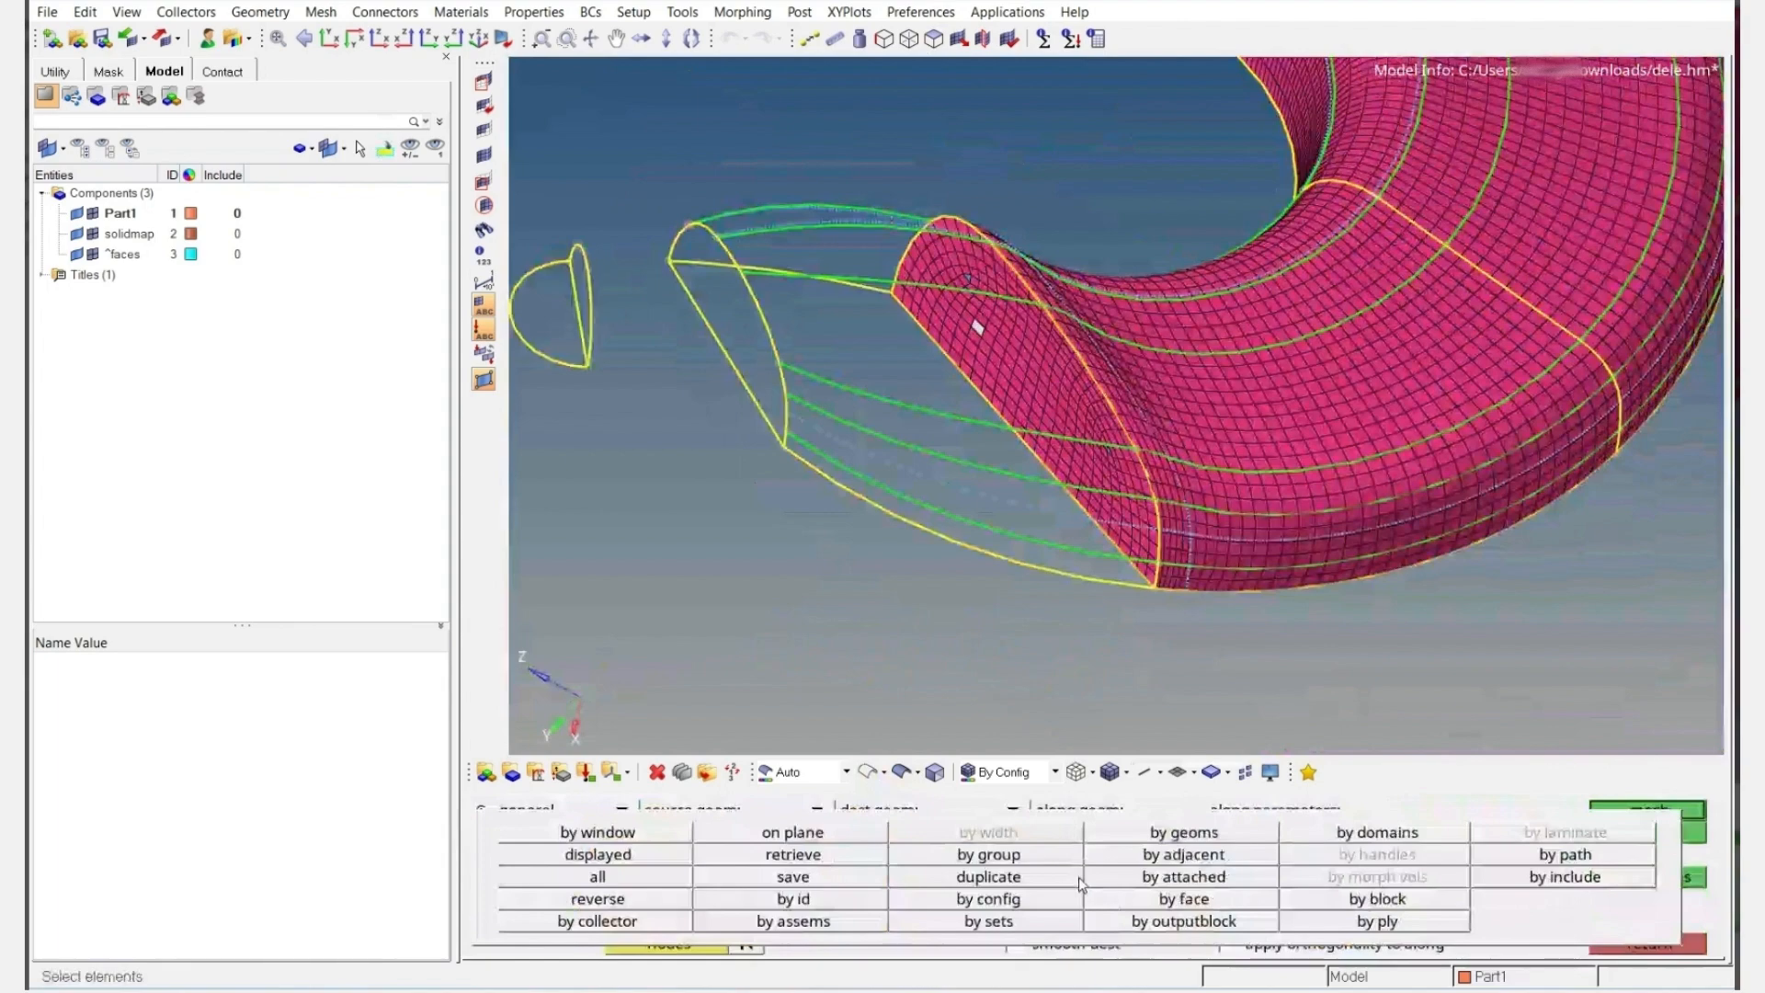
pyautogui.click(1085, 879)
pyautogui.middleClick(1074, 850)
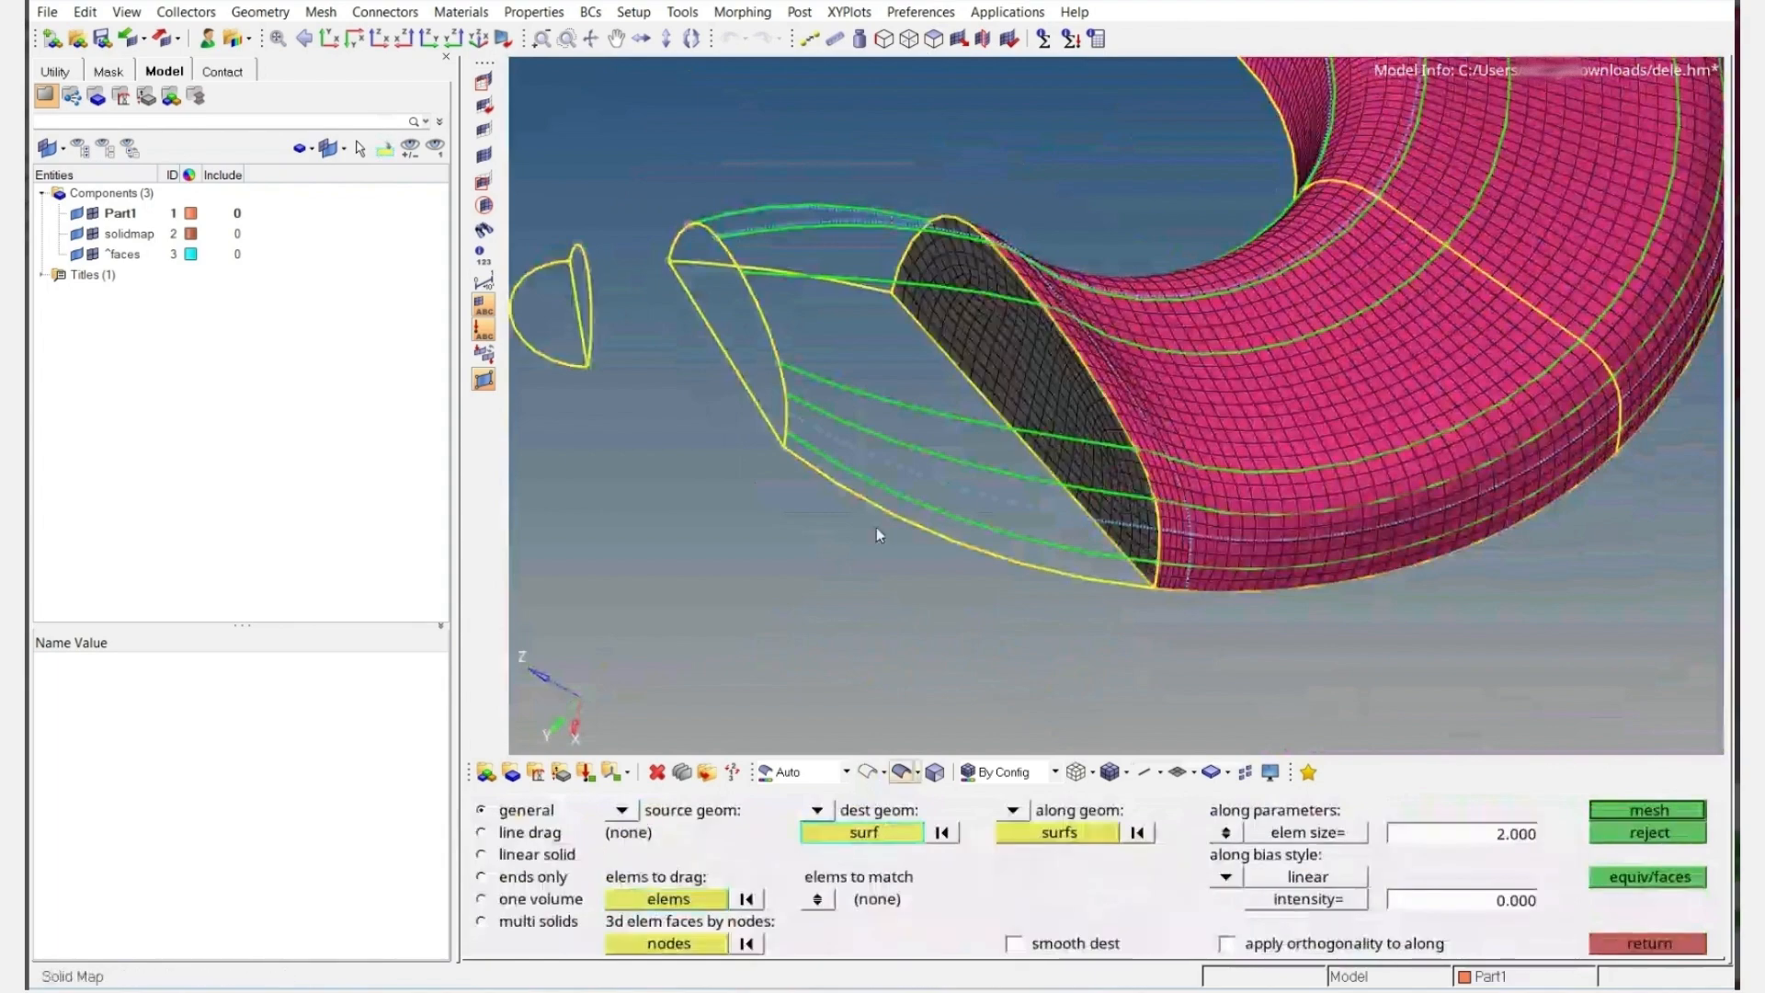
# Try to solid map the next segment toward the tip using its far face as destination and side surfaces as along geometry
pyautogui.click(904, 772)
pyautogui.middleClick(953, 388)
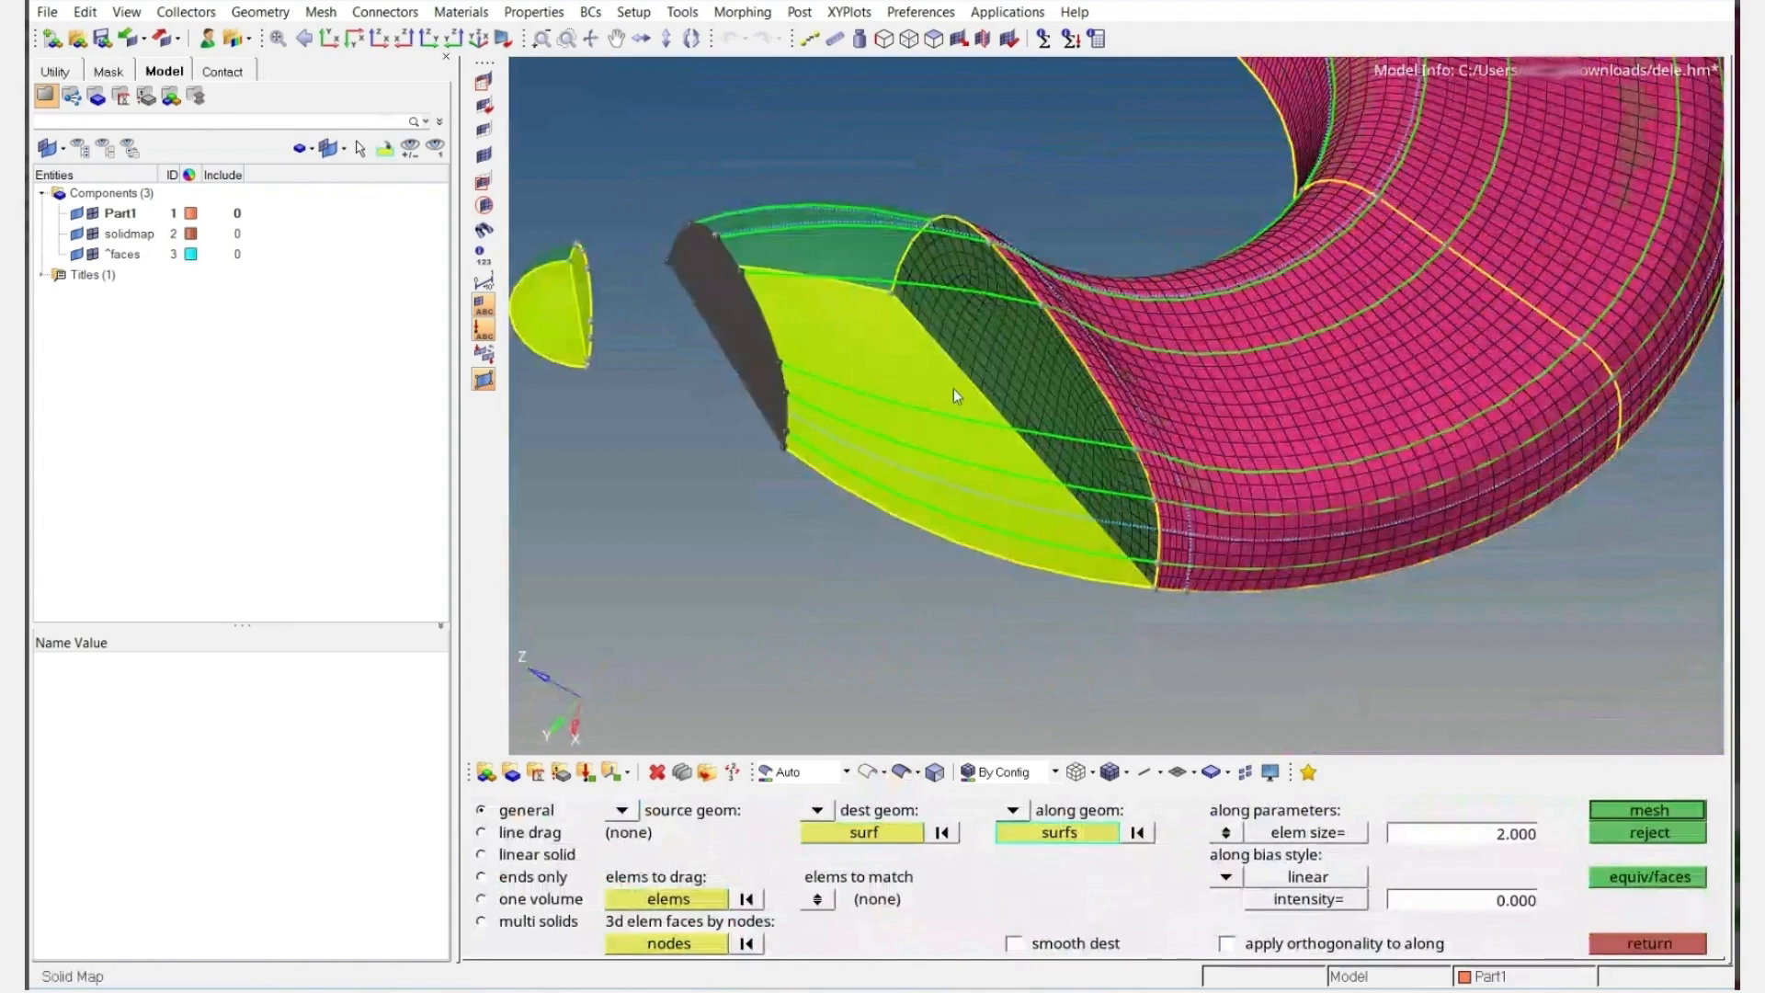
pyautogui.keyDown('ctrl'); pyautogui.moveTo(953, 388); pyautogui.dragTo(813, 631); pyautogui.keyUp('ctrl')
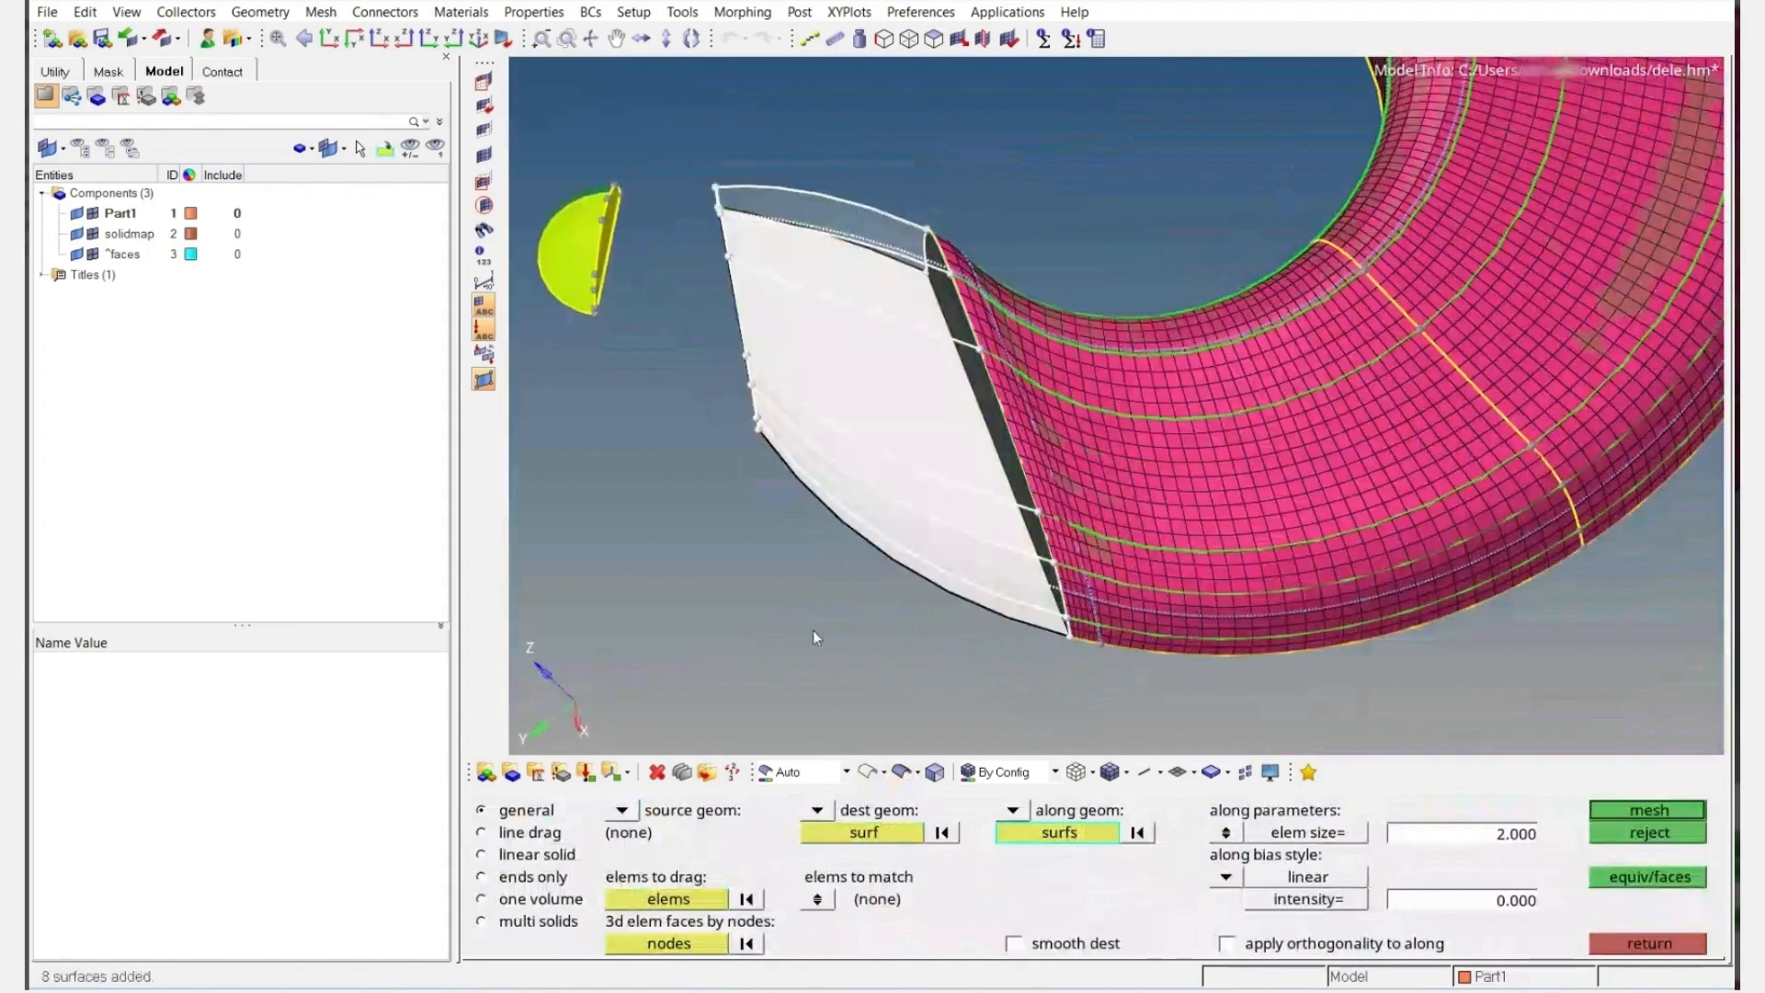
pyautogui.middleClick(860, 433)
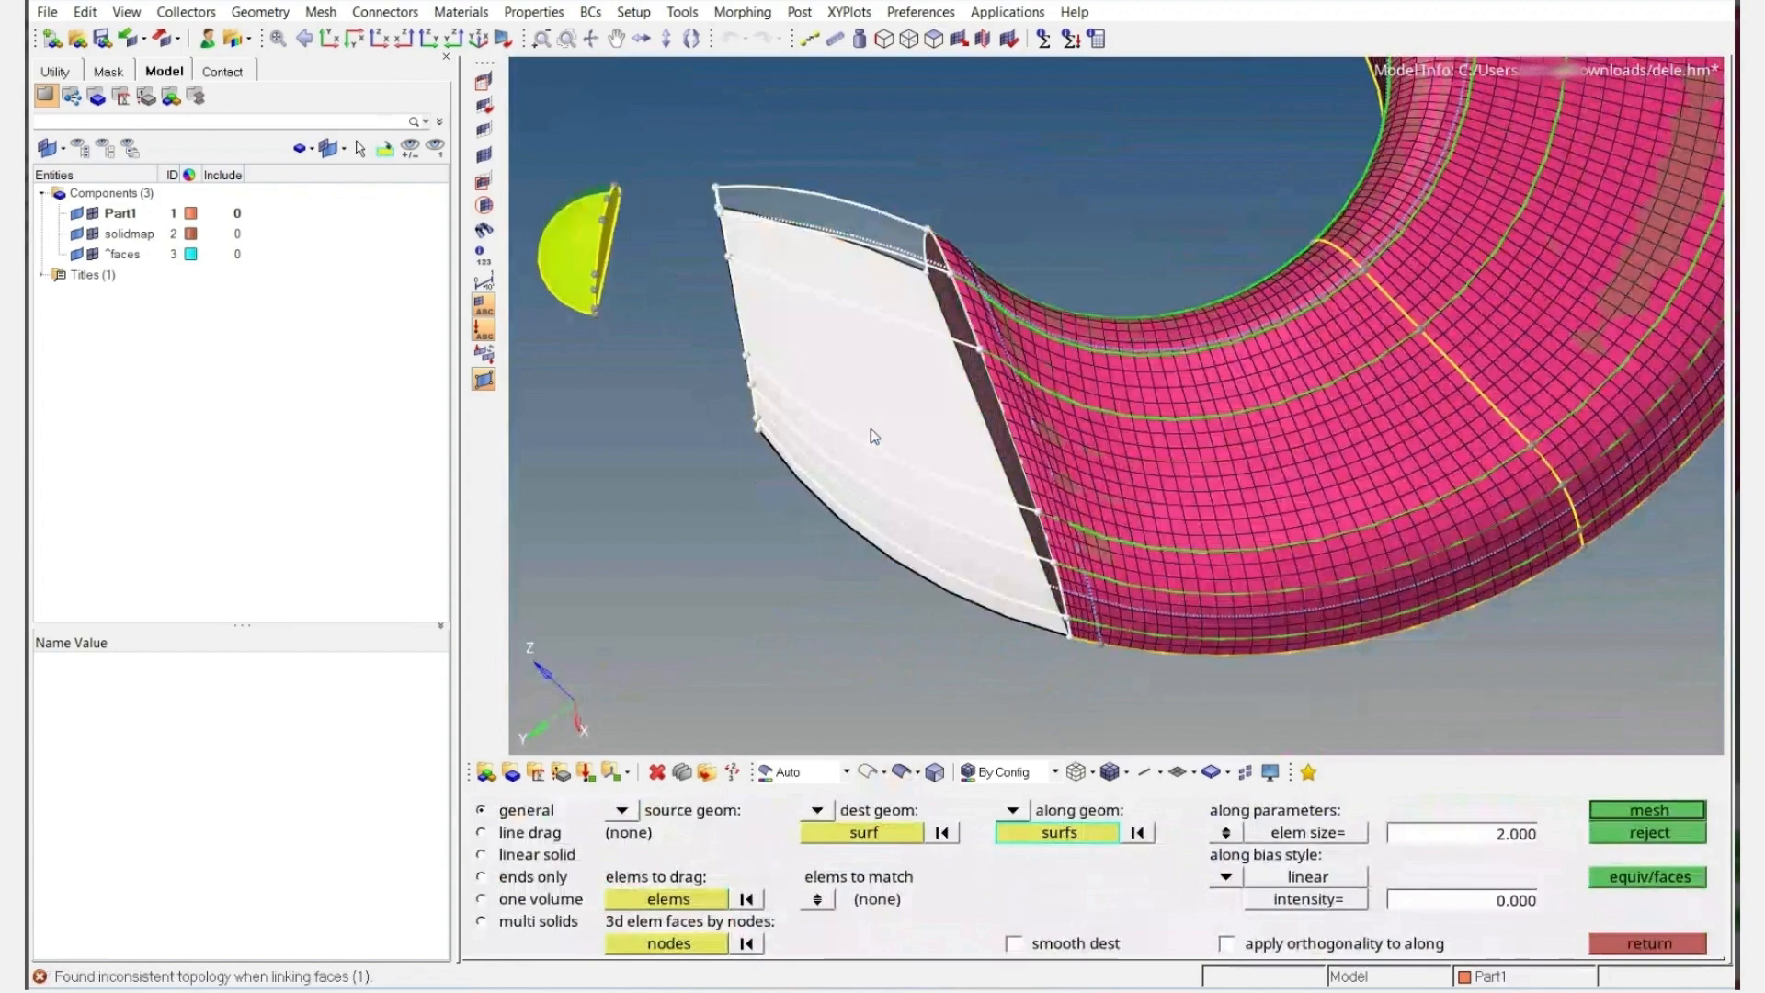
# Reselect the segment's destination face and side surfaces and retry the solid map mesh with element size 2.000
pyautogui.keyDown('ctrl'); pyautogui.moveTo(874, 435); pyautogui.dragTo(840, 481); pyautogui.keyUp('ctrl')
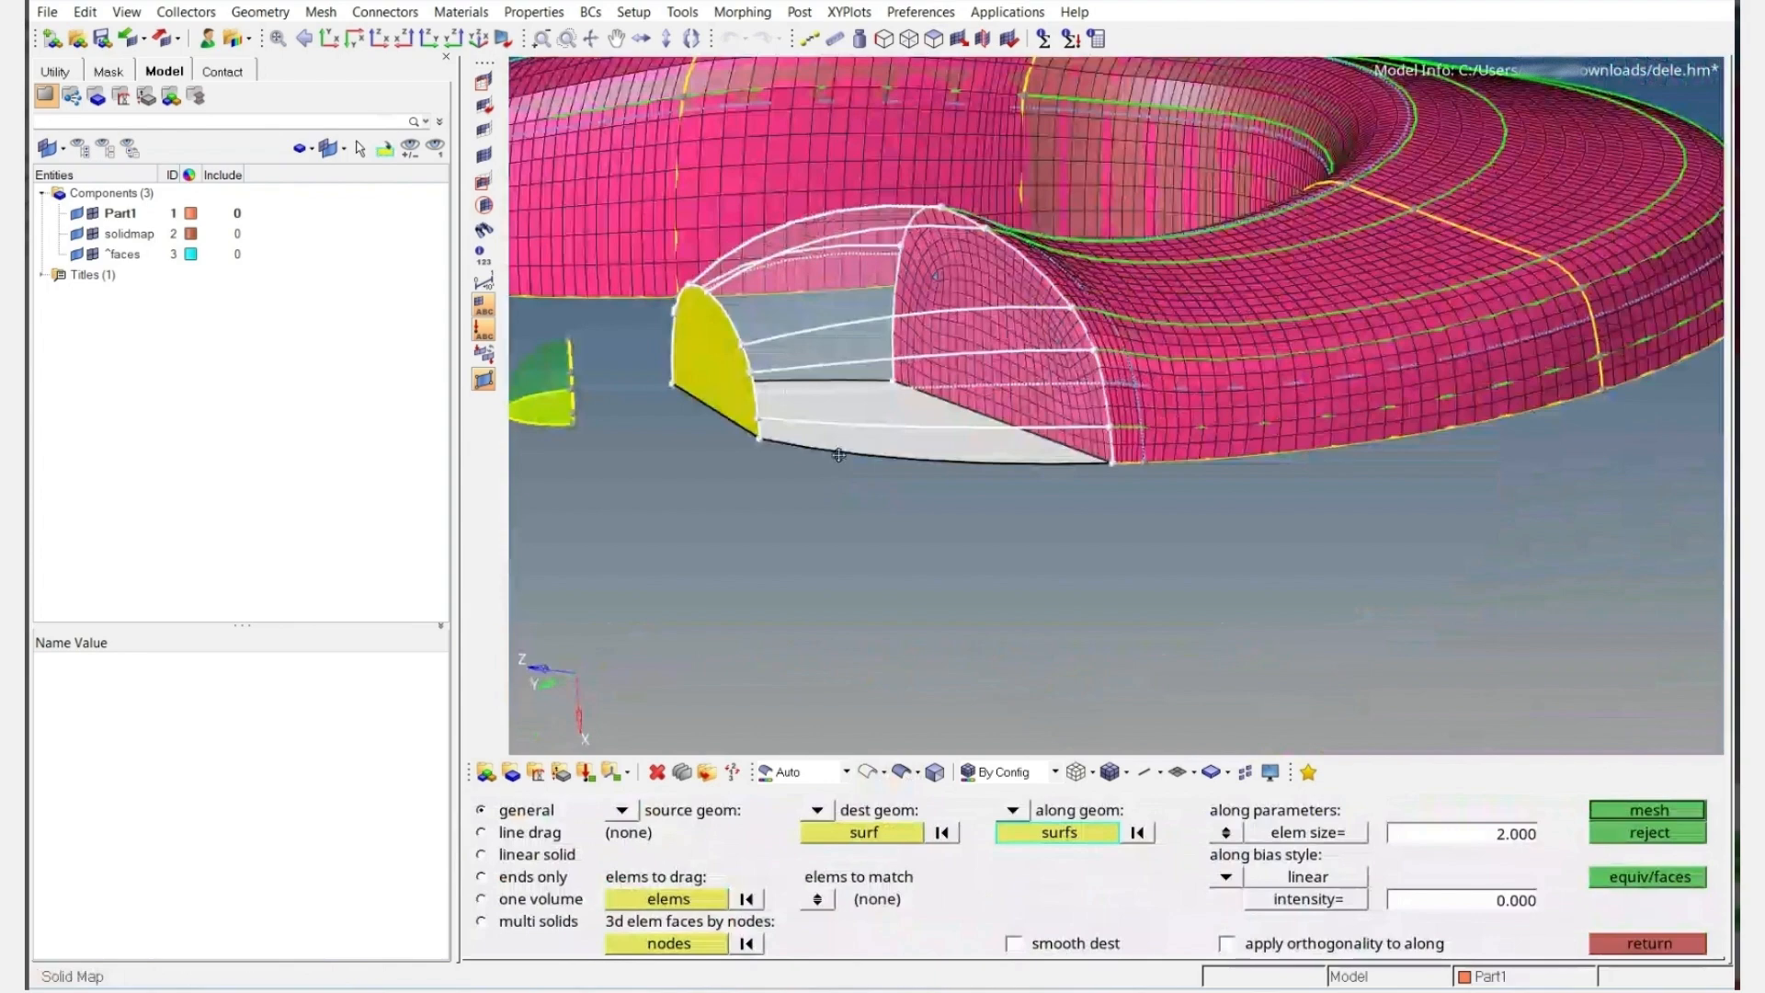
pyautogui.keyDown('ctrl'); pyautogui.moveTo(838, 455); pyautogui.dragTo(872, 135); pyautogui.keyUp('ctrl')
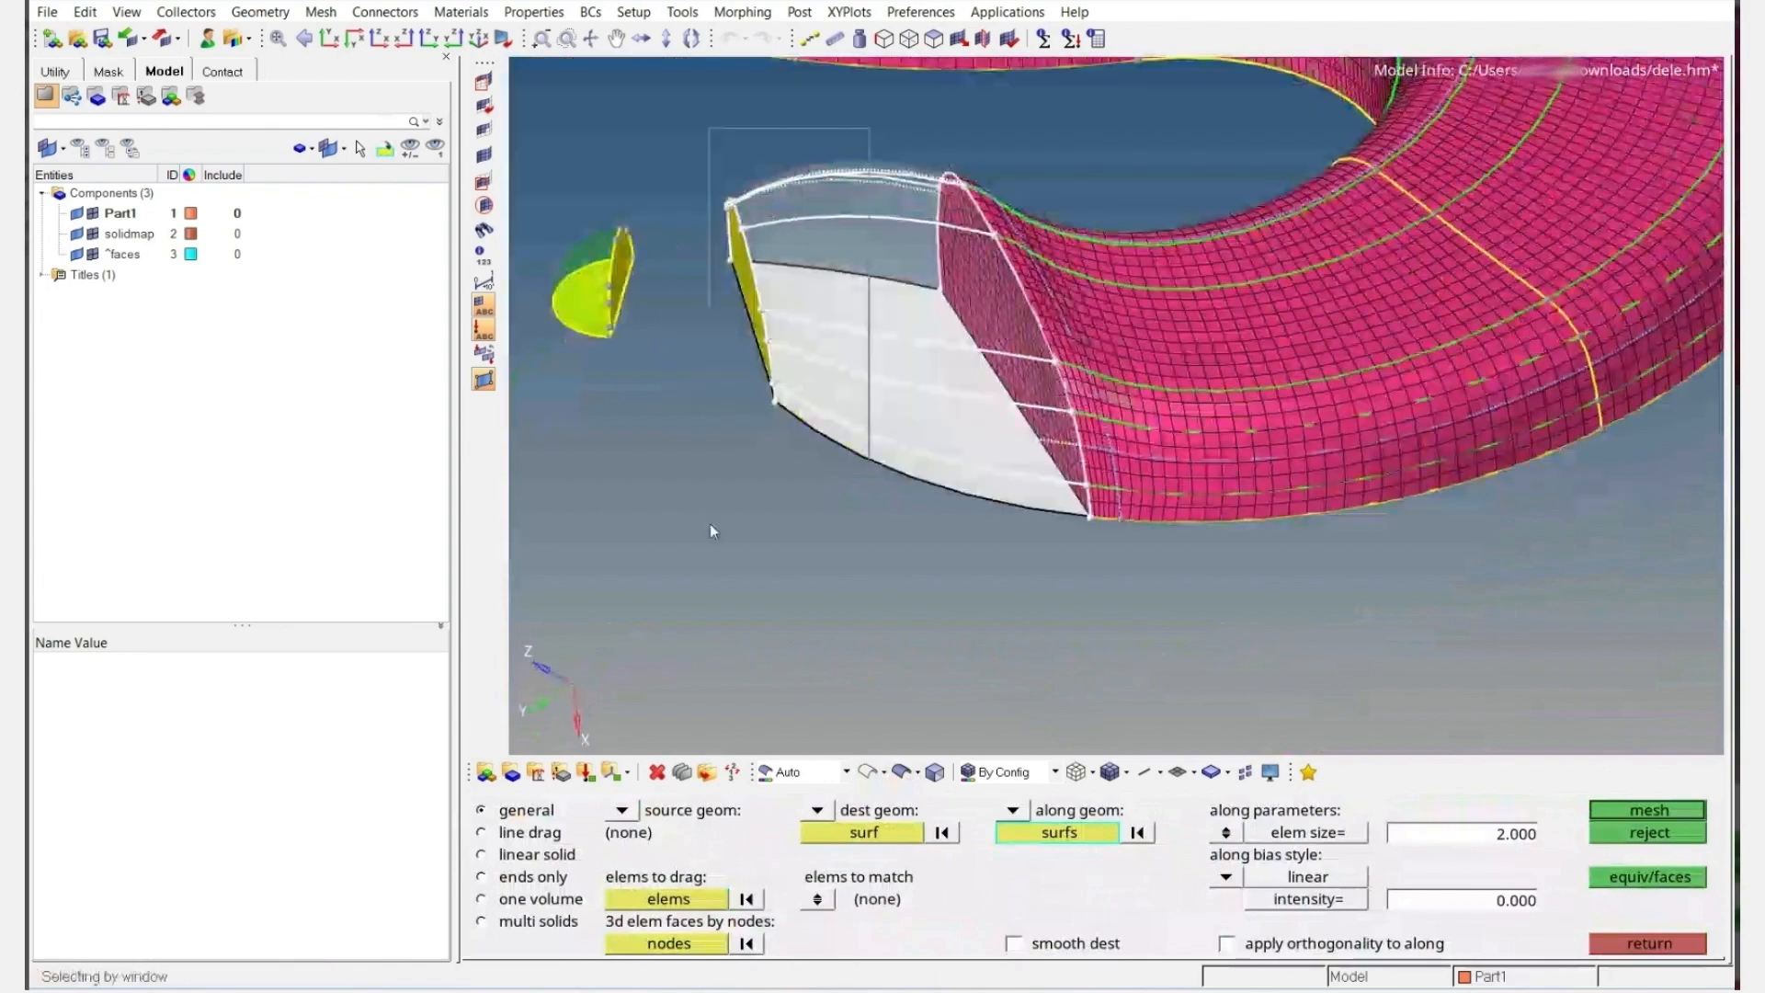
pyautogui.click(755, 333)
pyautogui.click(901, 833)
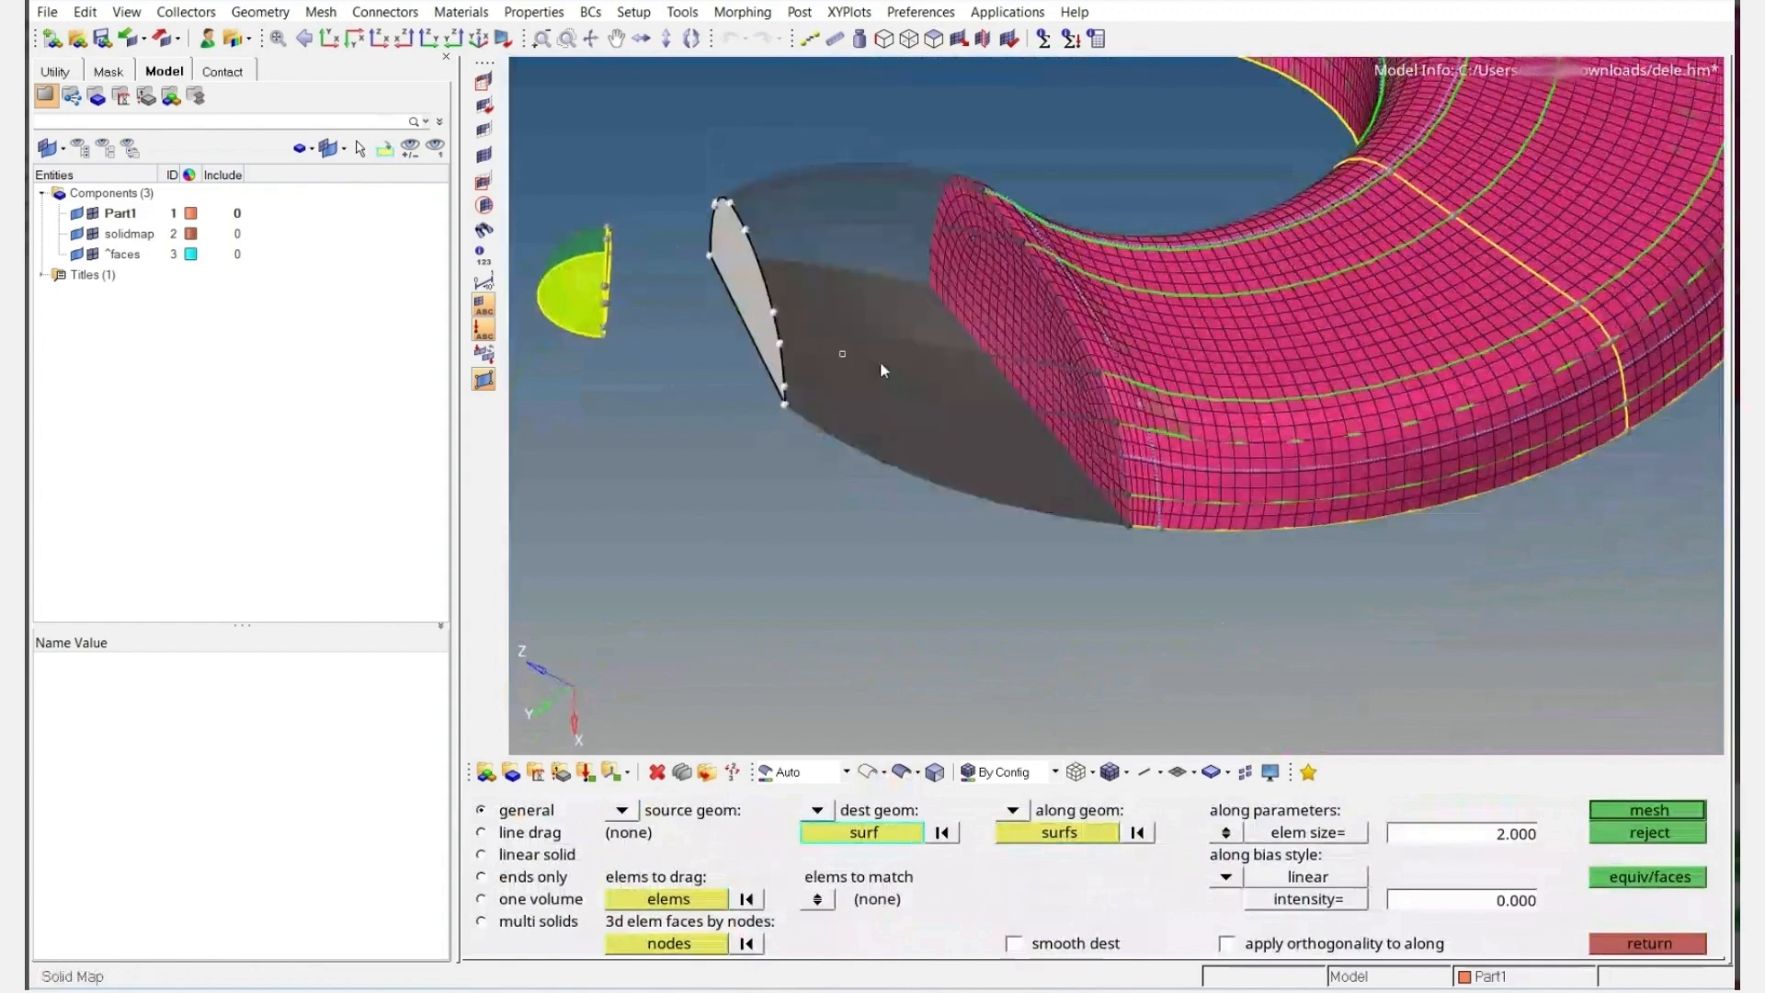
pyautogui.click(1059, 833)
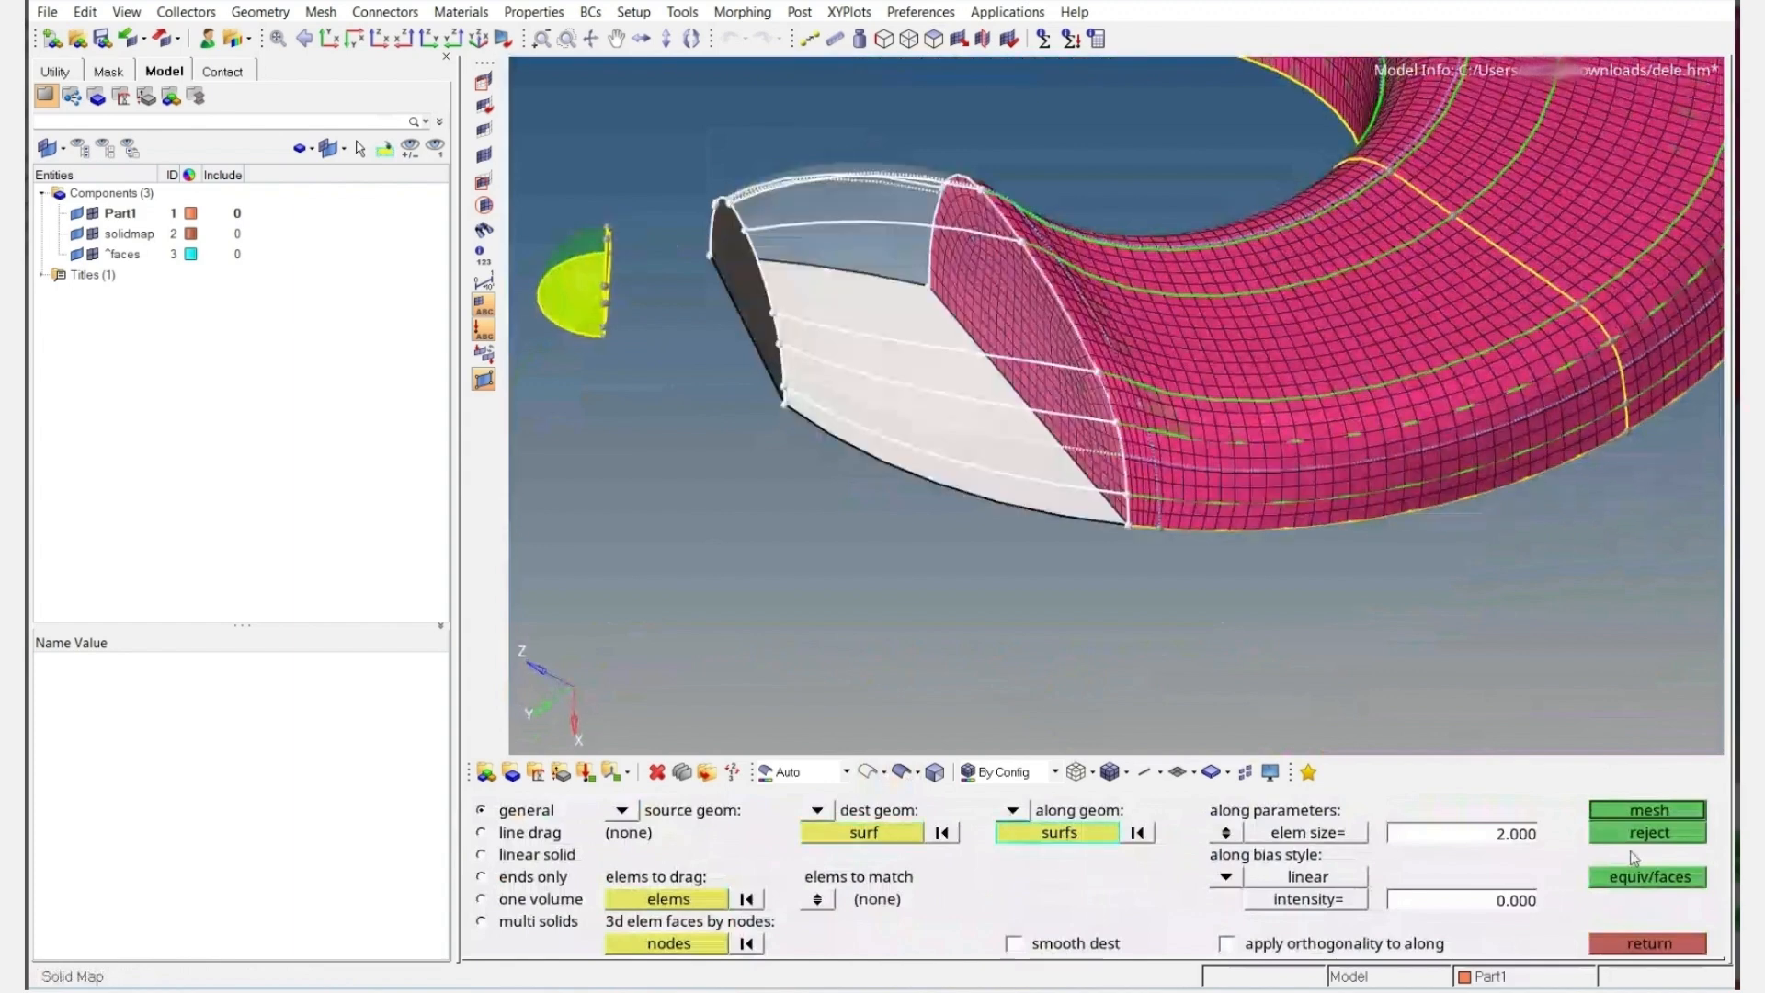
pyautogui.click(1647, 811)
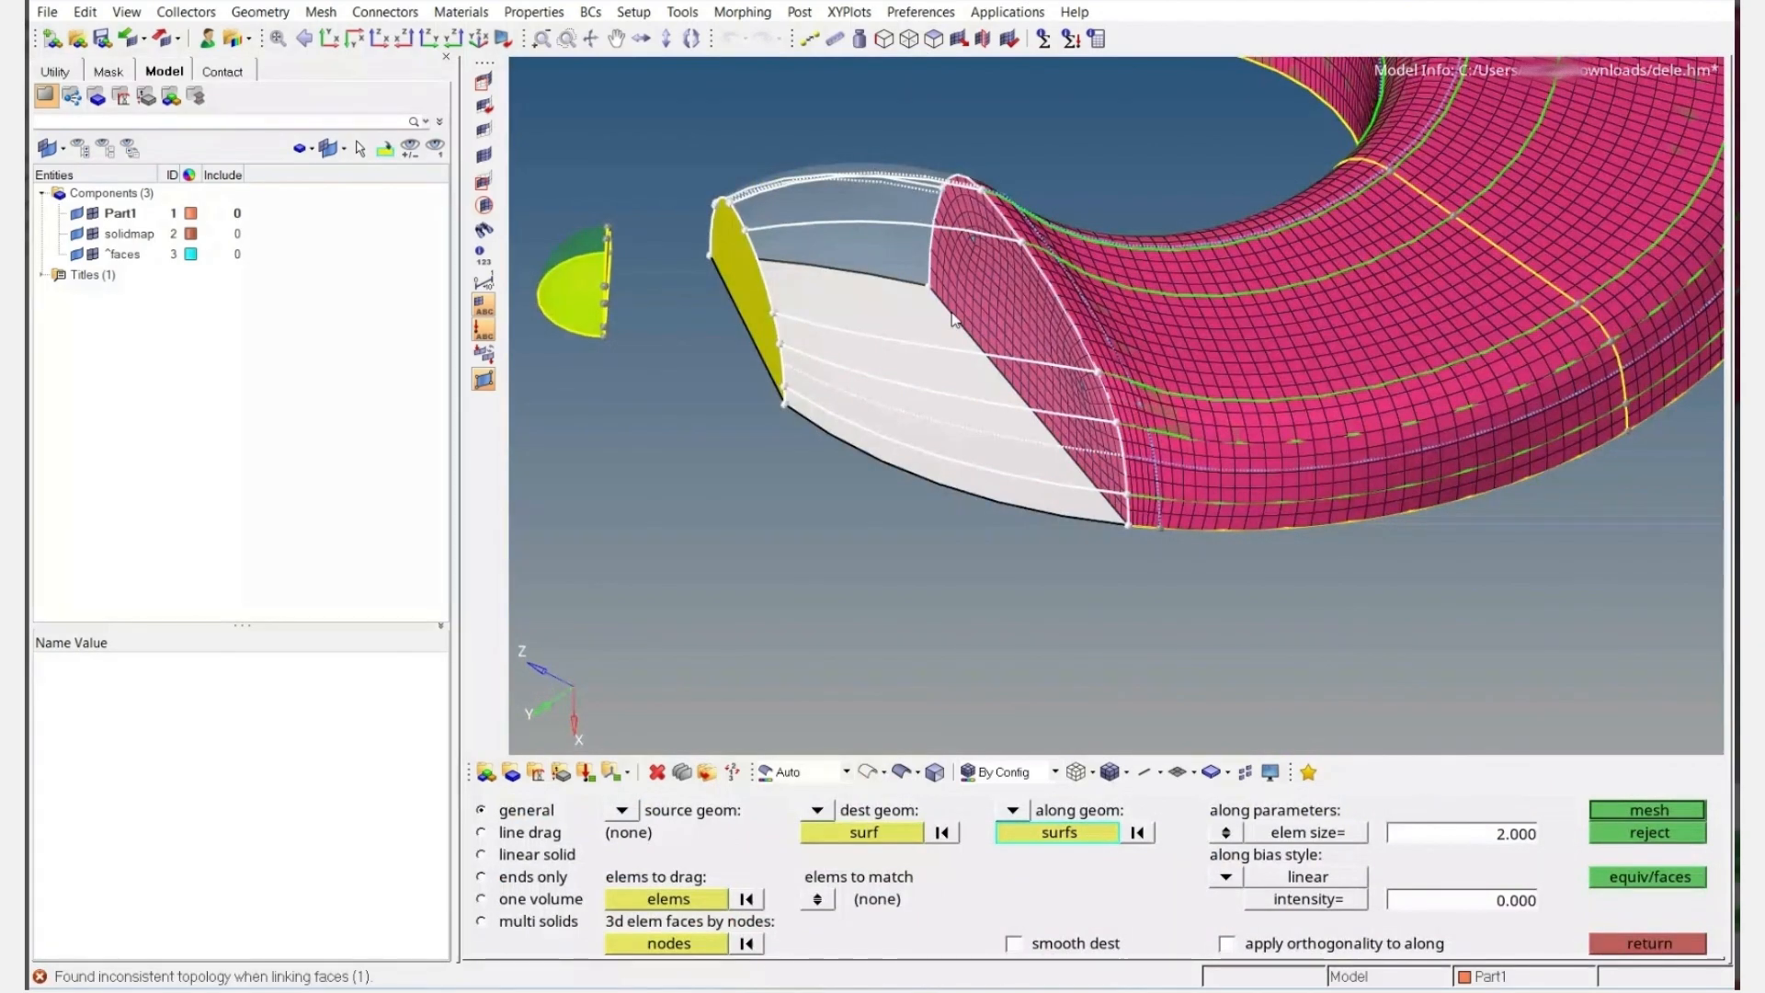
# Examine the unmeshed segment's edges and corner points around its tip-side partition face for extra short edges
pyautogui.keyDown('ctrl'); pyautogui.moveTo(970, 352); pyautogui.dragTo(921, 398); pyautogui.keyUp('ctrl')
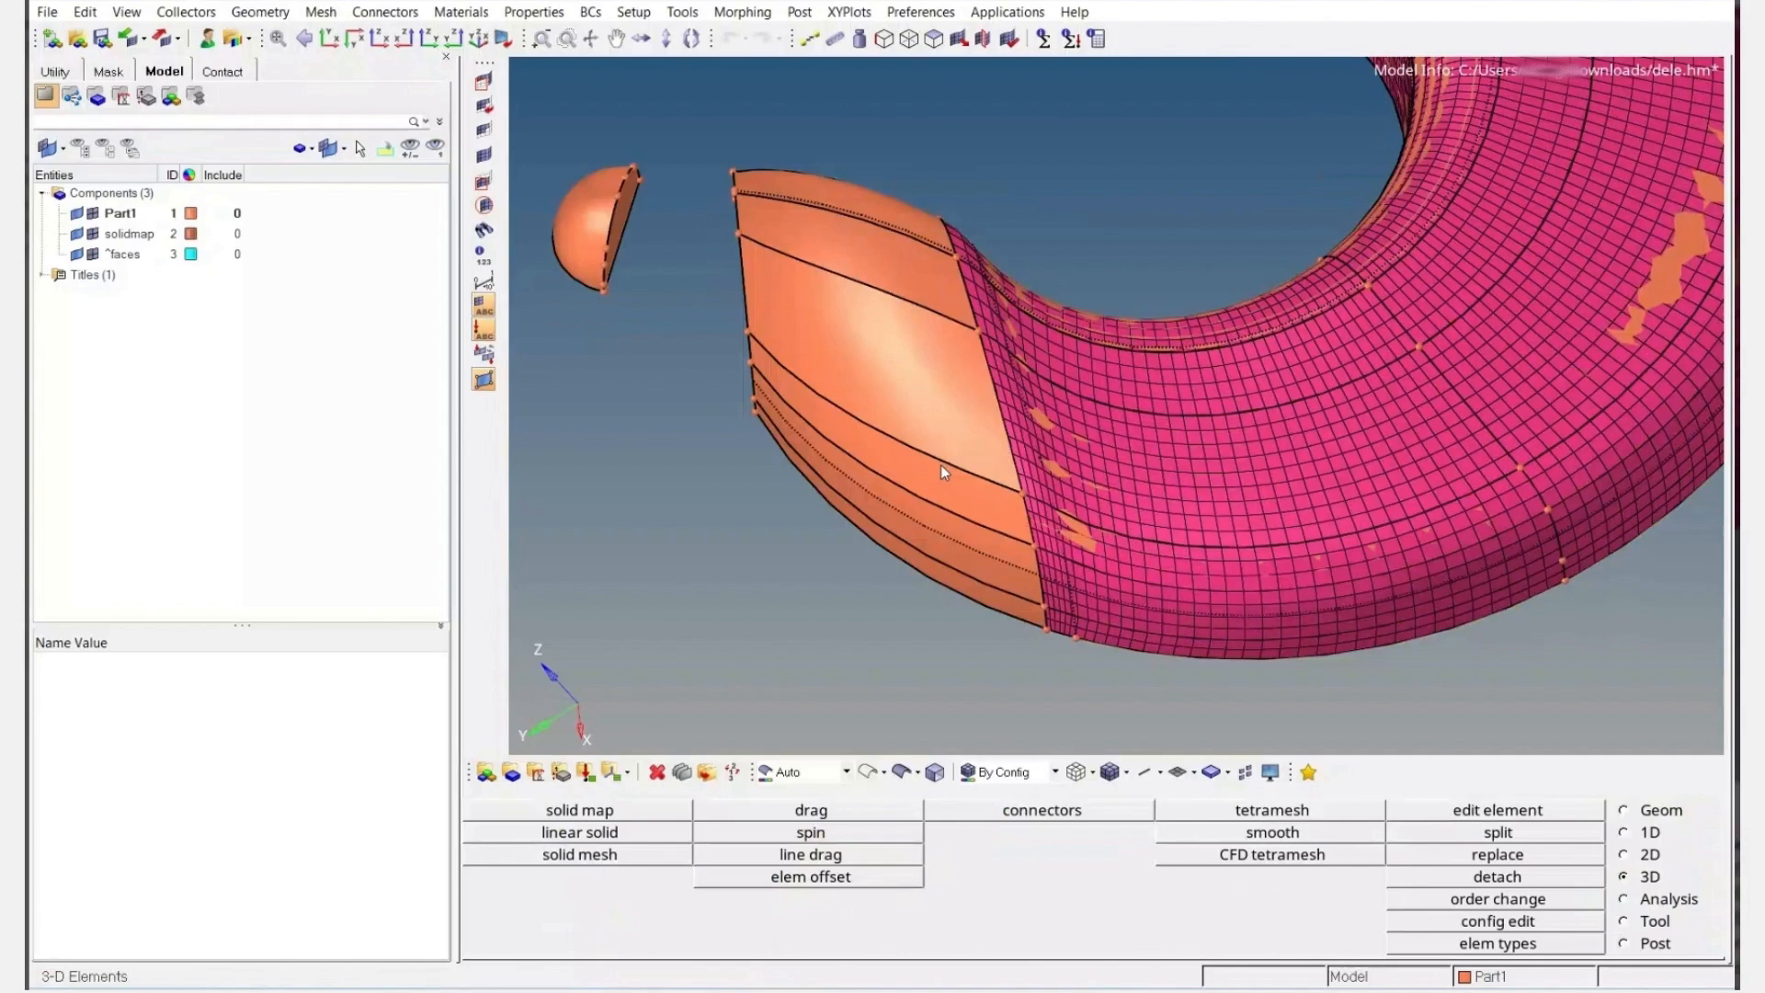
pyautogui.keyDown('ctrl'); pyautogui.scroll(3, 940, 467); pyautogui.keyUp('ctrl')
pyautogui.keyDown('ctrl'); pyautogui.moveTo(991, 523); pyautogui.dragTo(1055, 570, button='right'); pyautogui.keyUp('ctrl')
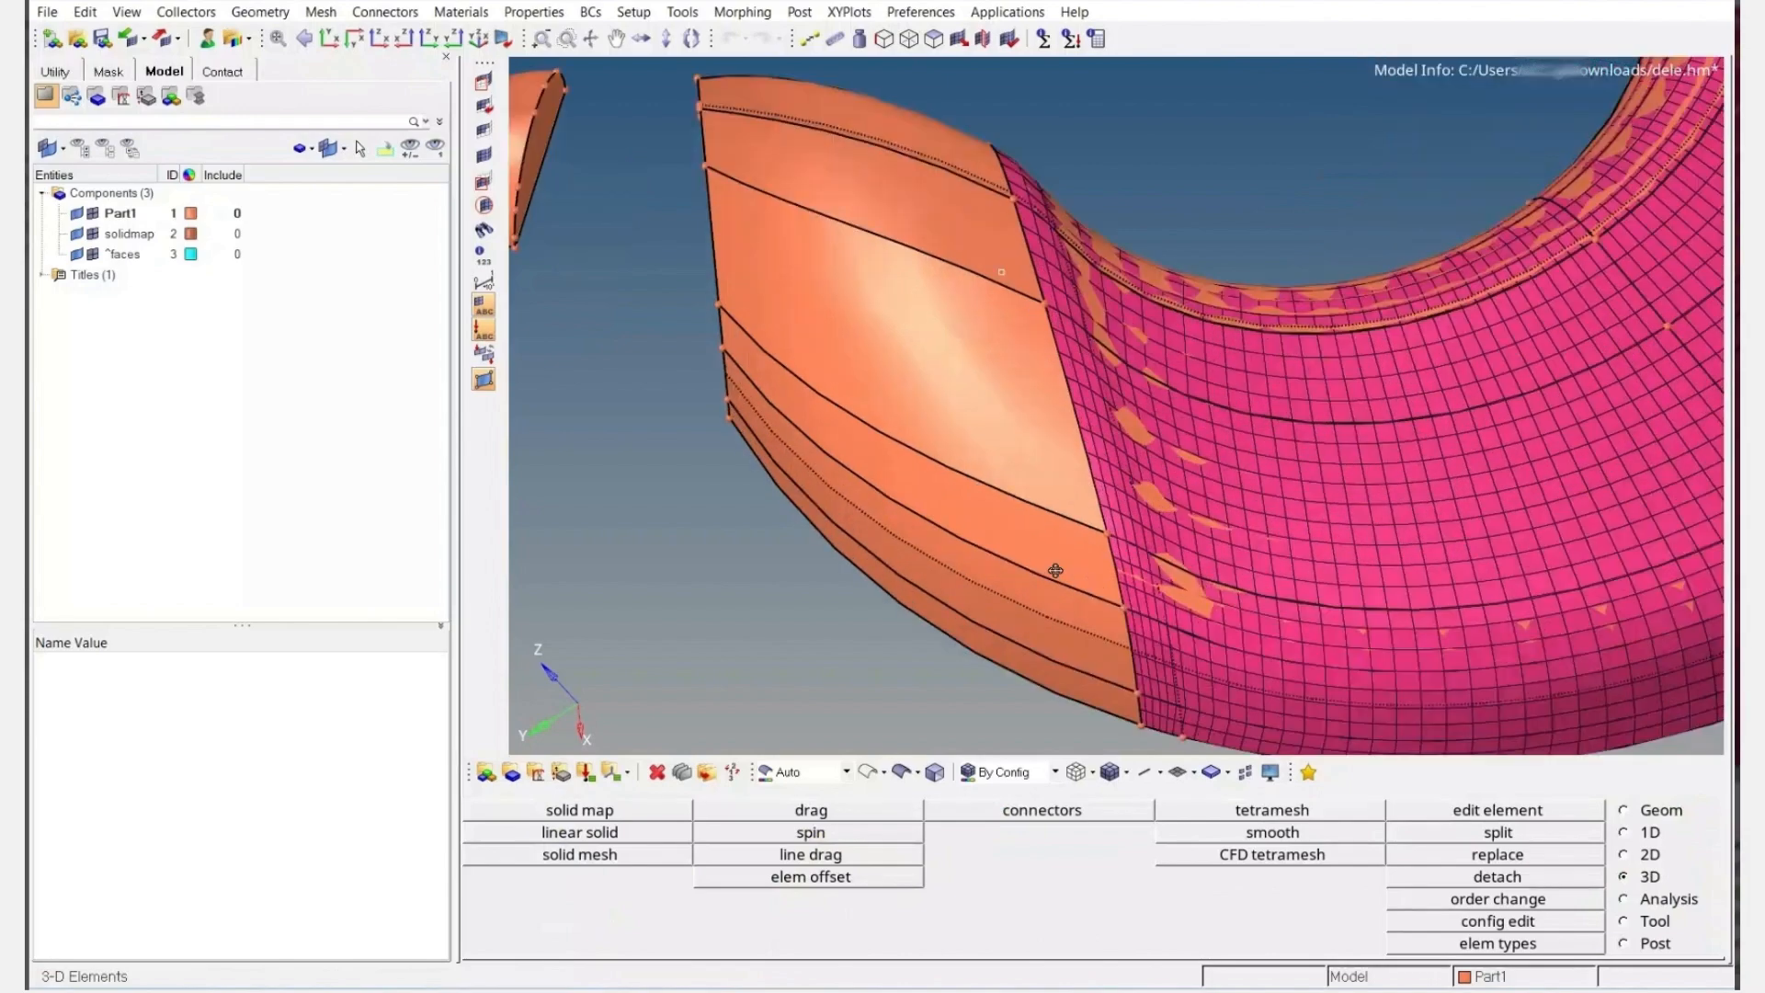
pyautogui.keyDown('ctrl'); pyautogui.moveTo(1055, 570); pyautogui.dragTo(846, 585); pyautogui.keyUp('ctrl')
pyautogui.keyDown('ctrl'); pyautogui.moveTo(672, 538); pyautogui.dragTo(941, 480, button='right'); pyautogui.keyUp('ctrl')
pyautogui.keyDown('ctrl'); pyautogui.scroll(3, 941, 480); pyautogui.keyUp('ctrl')
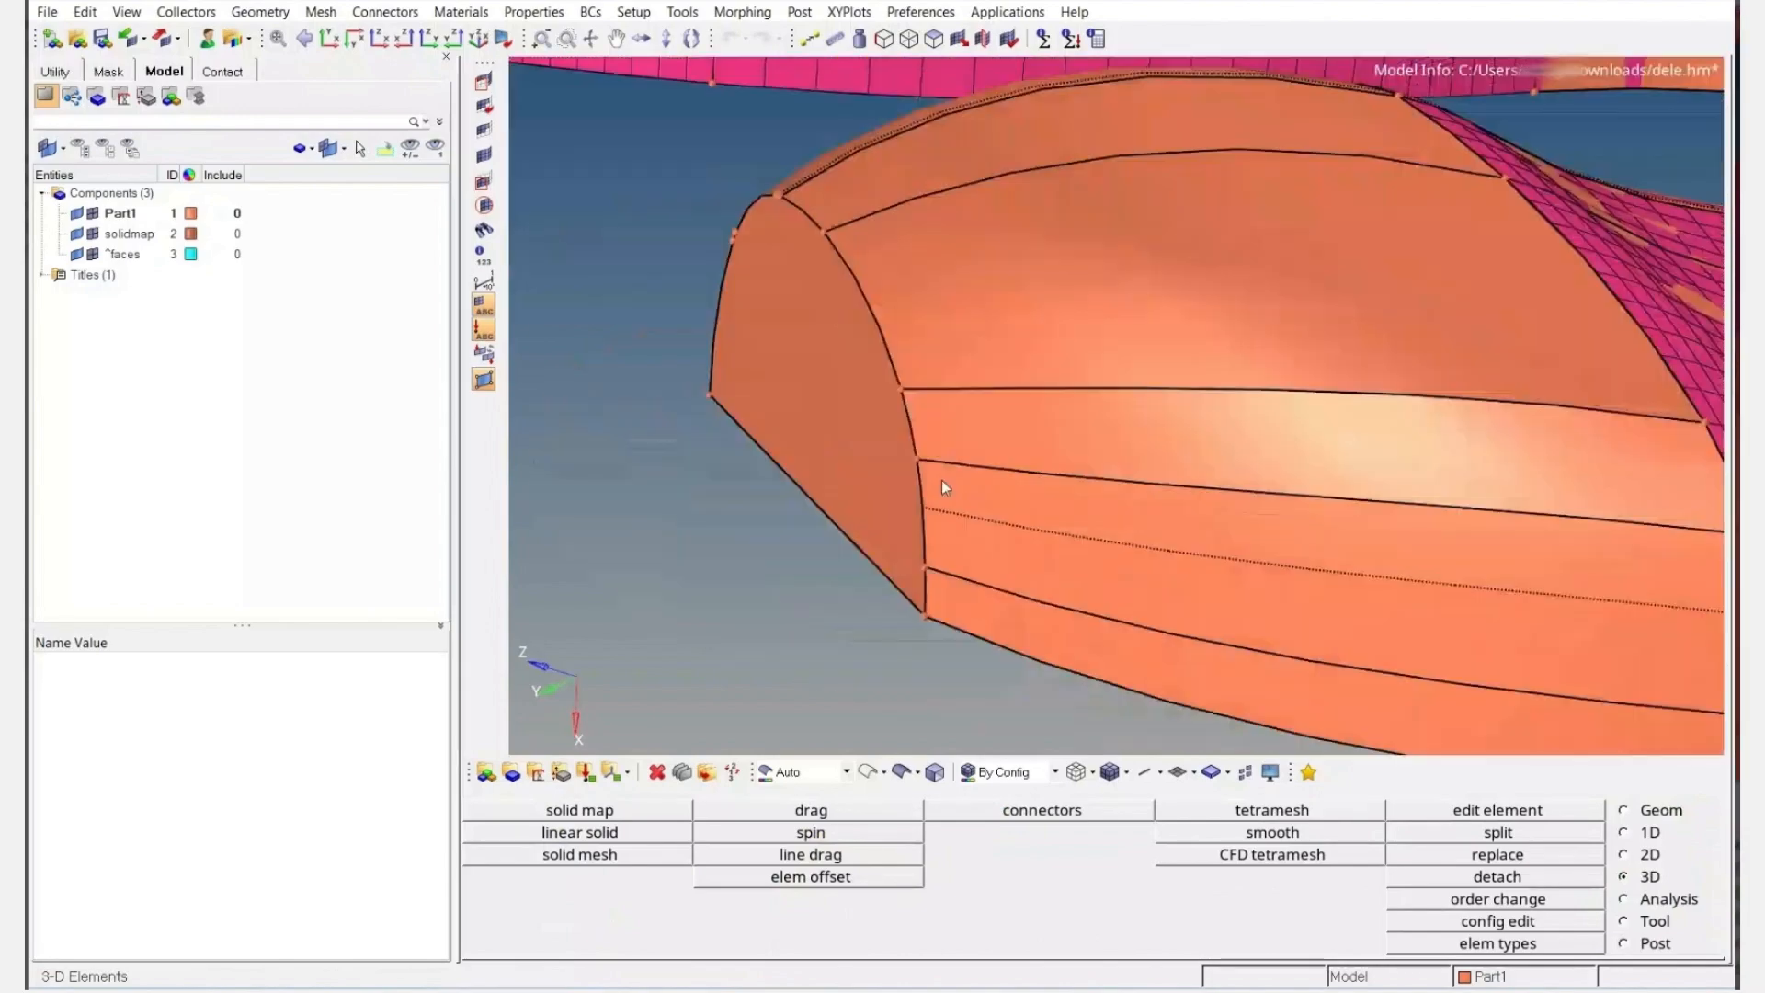
pyautogui.keyDown('ctrl'); pyautogui.scroll(-3, 941, 480); pyautogui.keyUp('ctrl')
pyautogui.keyDown('ctrl'); pyautogui.moveTo(989, 554); pyautogui.dragTo(816, 204); pyautogui.keyUp('ctrl')
pyautogui.keyDown('ctrl'); pyautogui.scroll(2, 660, 148); pyautogui.keyUp('ctrl')
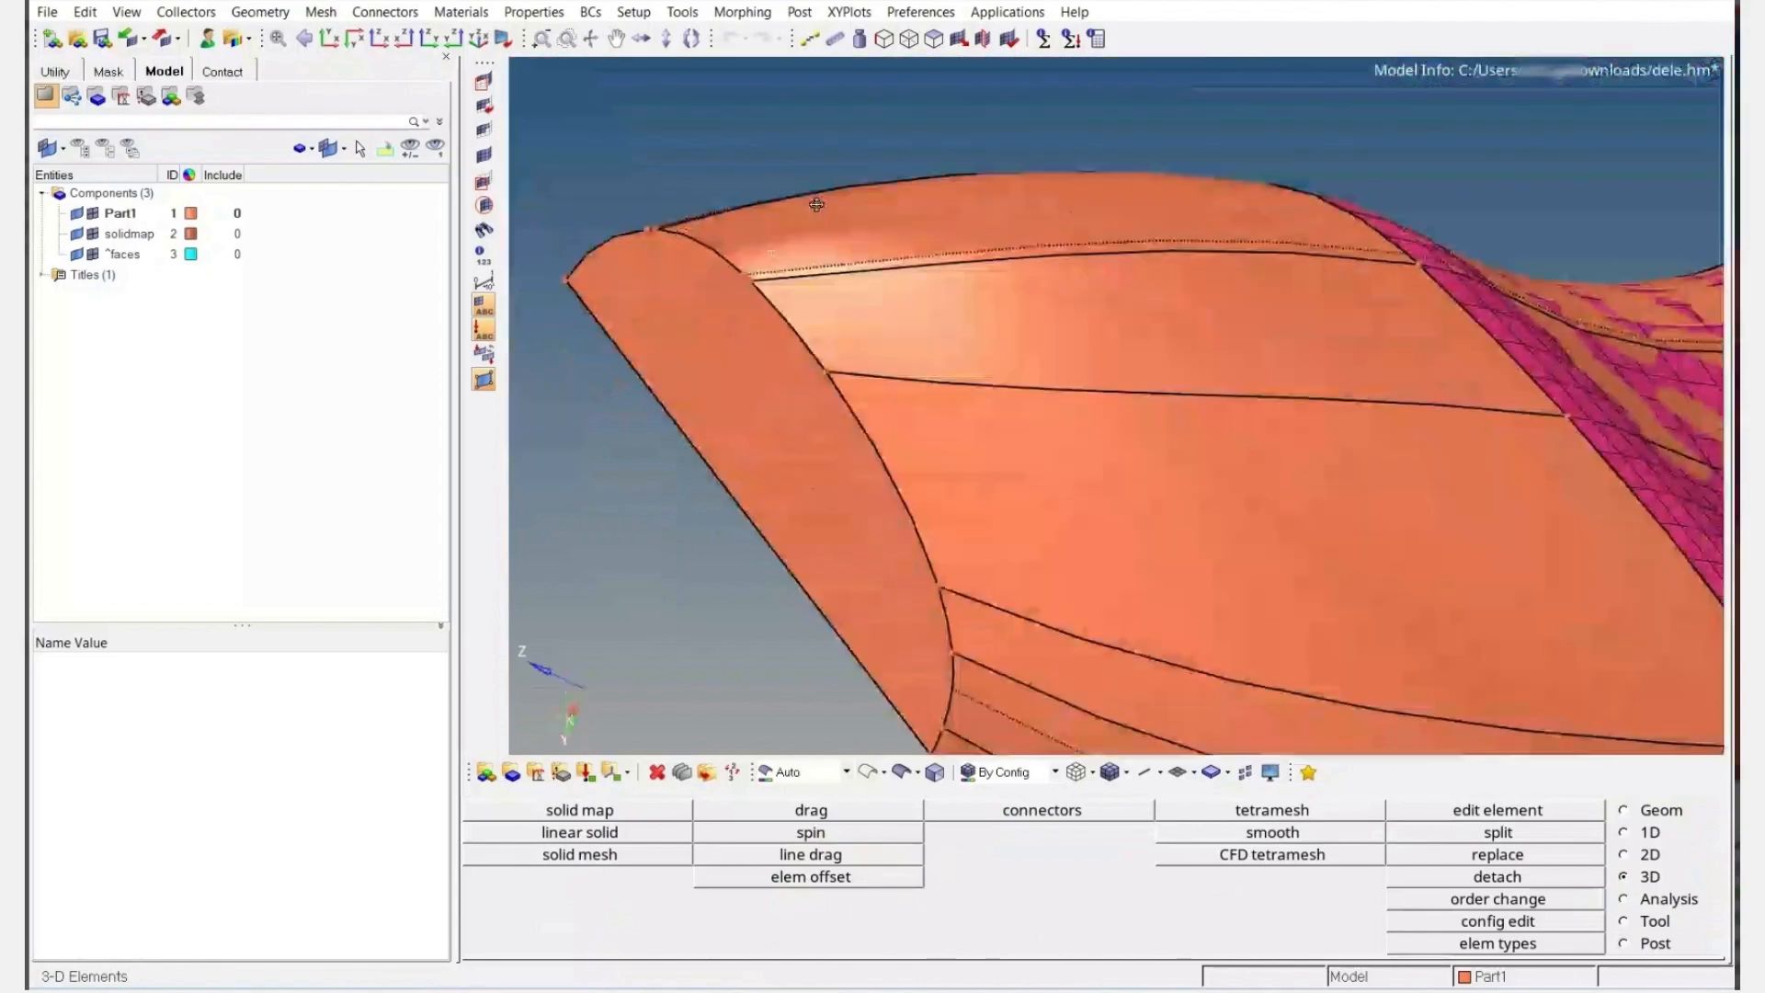
pyautogui.keyDown('ctrl'); pyautogui.scroll(2, 741, 223); pyautogui.keyUp('ctrl')
pyautogui.keyDown('ctrl'); pyautogui.scroll(4, 813, 232); pyautogui.keyUp('ctrl')
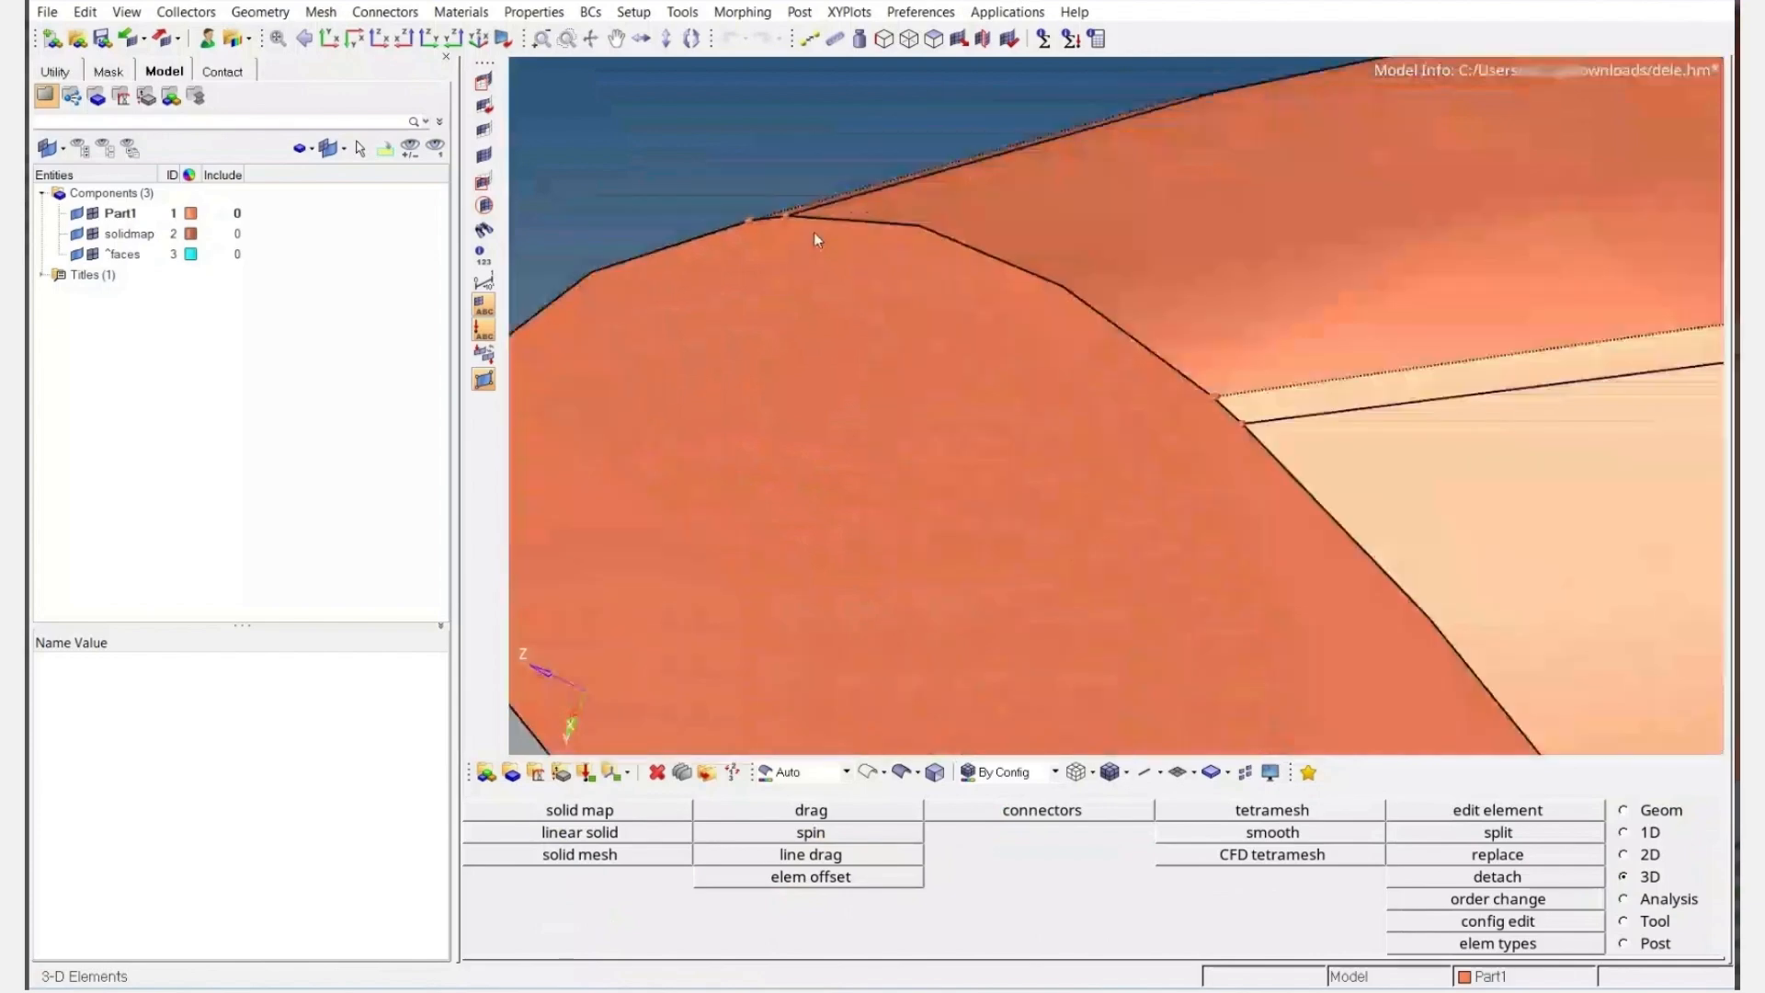
pyautogui.moveTo(814, 232)
pyautogui.keyDown('ctrl'); pyautogui.mouseDown()
pyautogui.moveTo(773, 286)
pyautogui.moveTo(743, 207)
pyautogui.mouseUp(); pyautogui.keyUp('ctrl')
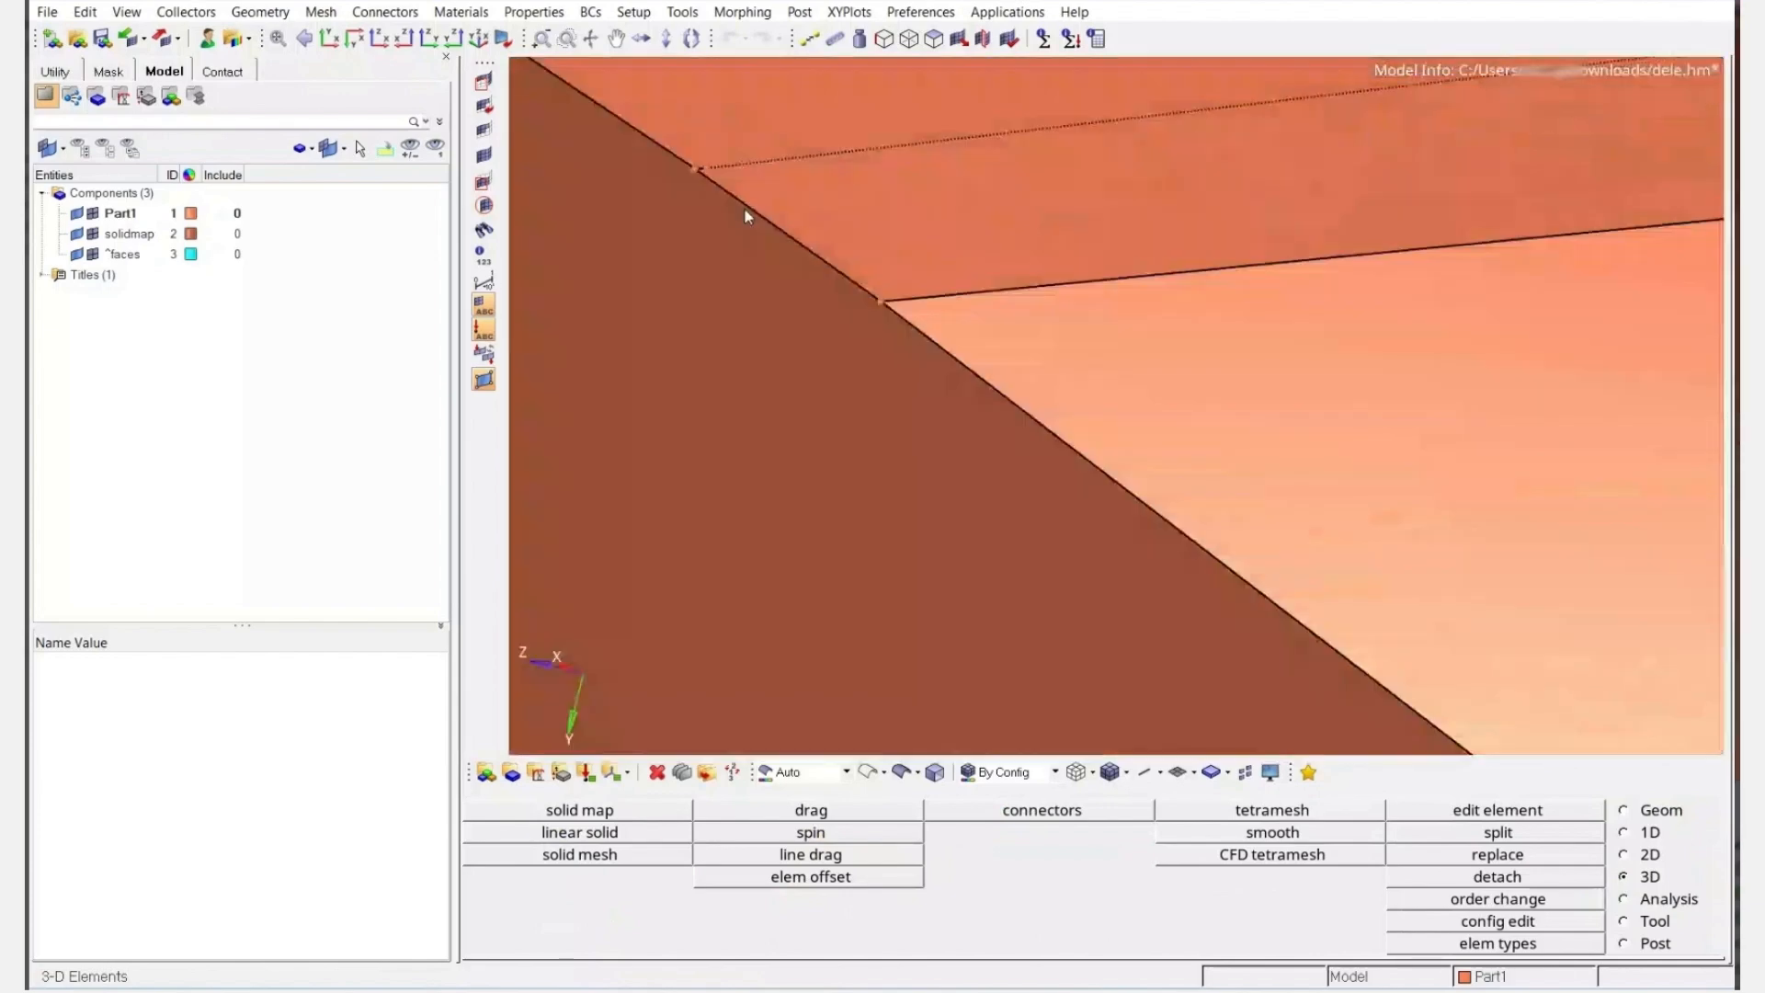
# Toggle the tiny extra edge at the corner of the segment's tip-side partition face to suppress it
pyautogui.press('F11')
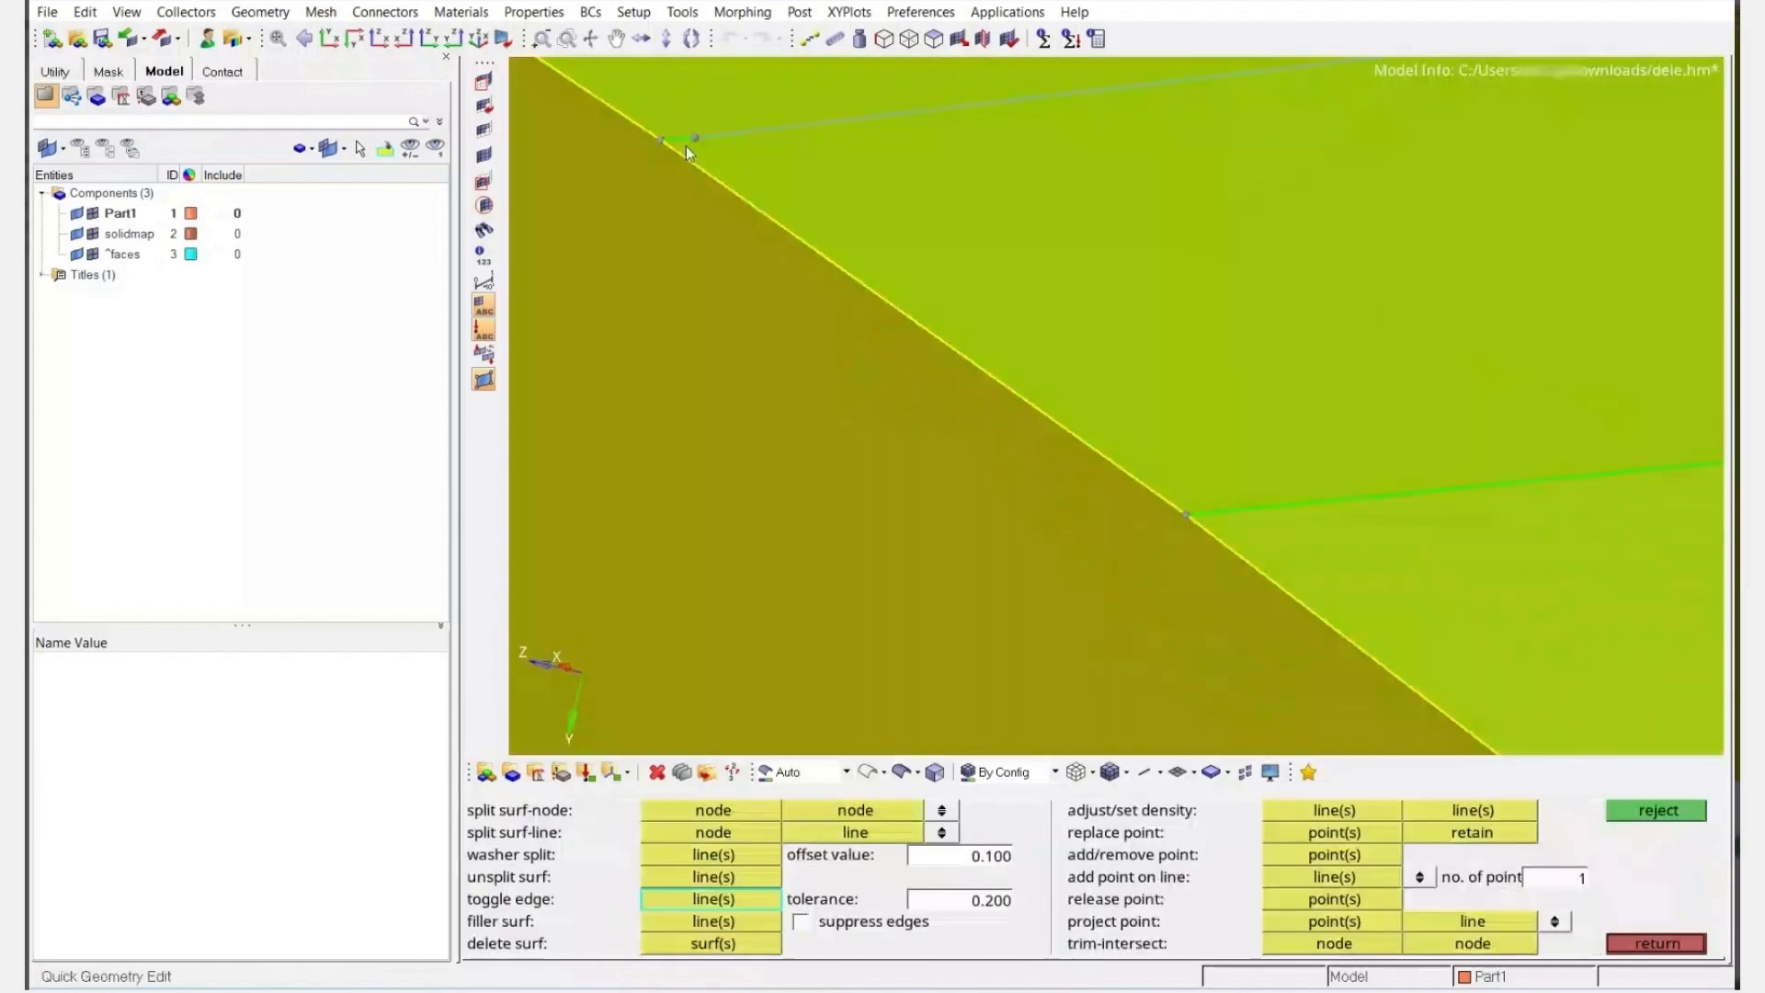
pyautogui.click(678, 142)
pyautogui.keyDown('ctrl'); pyautogui.scroll(3, 721, 169); pyautogui.keyUp('ctrl')
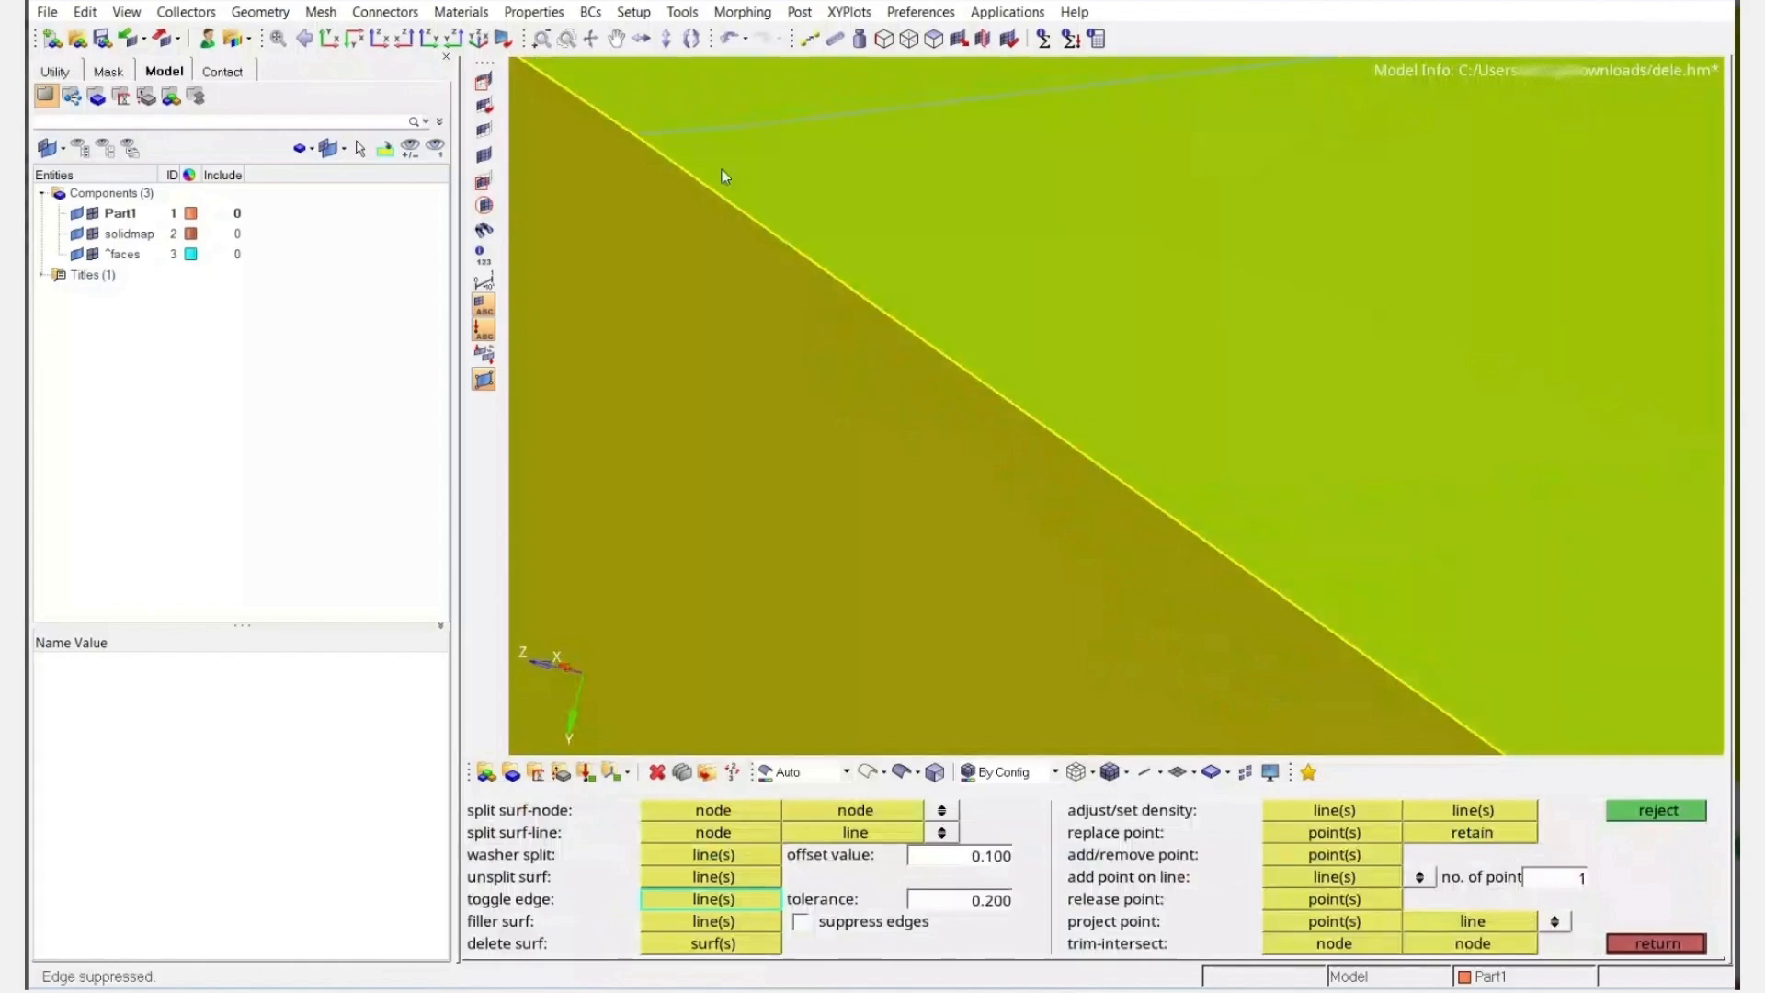
pyautogui.keyDown('ctrl'); pyautogui.scroll(-6, 724, 168); pyautogui.keyUp('ctrl')
pyautogui.scroll(-5, 729, 172)
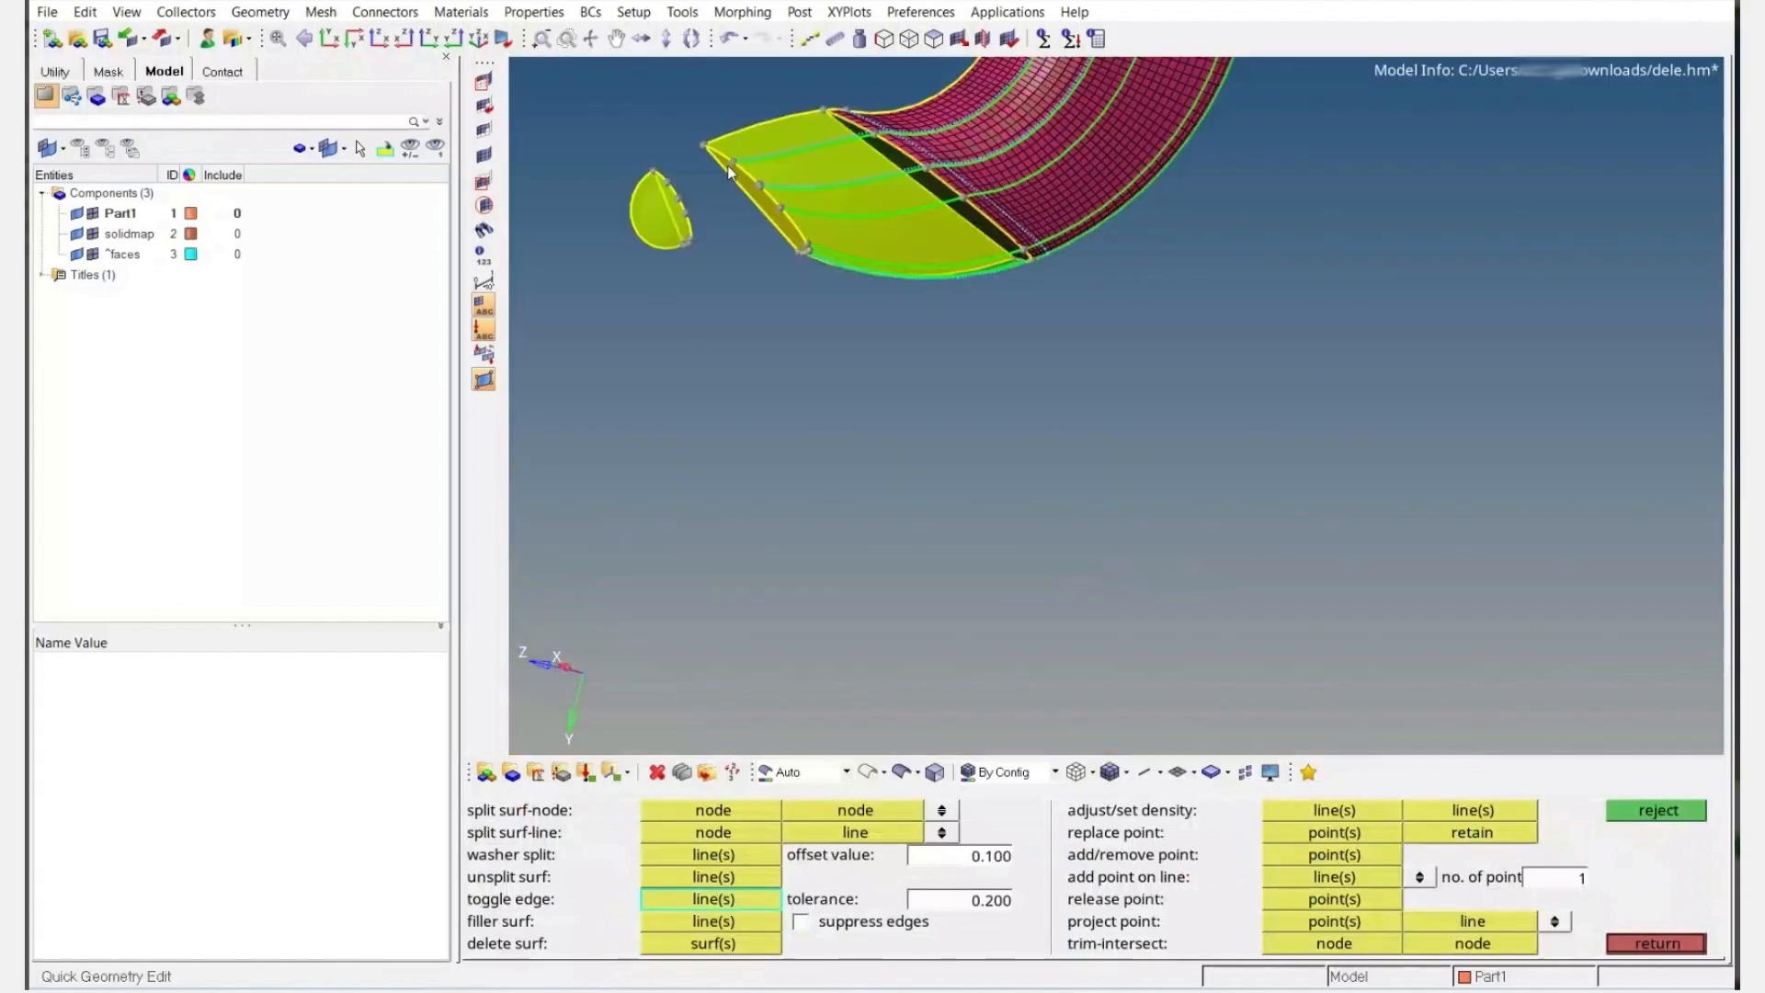
# Reopen solid map, reset the elements to drag and select the meshed segment's exposed end elements by face
pyautogui.keyDown('ctrl'); pyautogui.moveTo(729, 172); pyautogui.dragTo(721, 160); pyautogui.keyUp('ctrl')
pyautogui.keyDown('ctrl'); pyautogui.scroll(4, 855, 322); pyautogui.keyUp('ctrl')
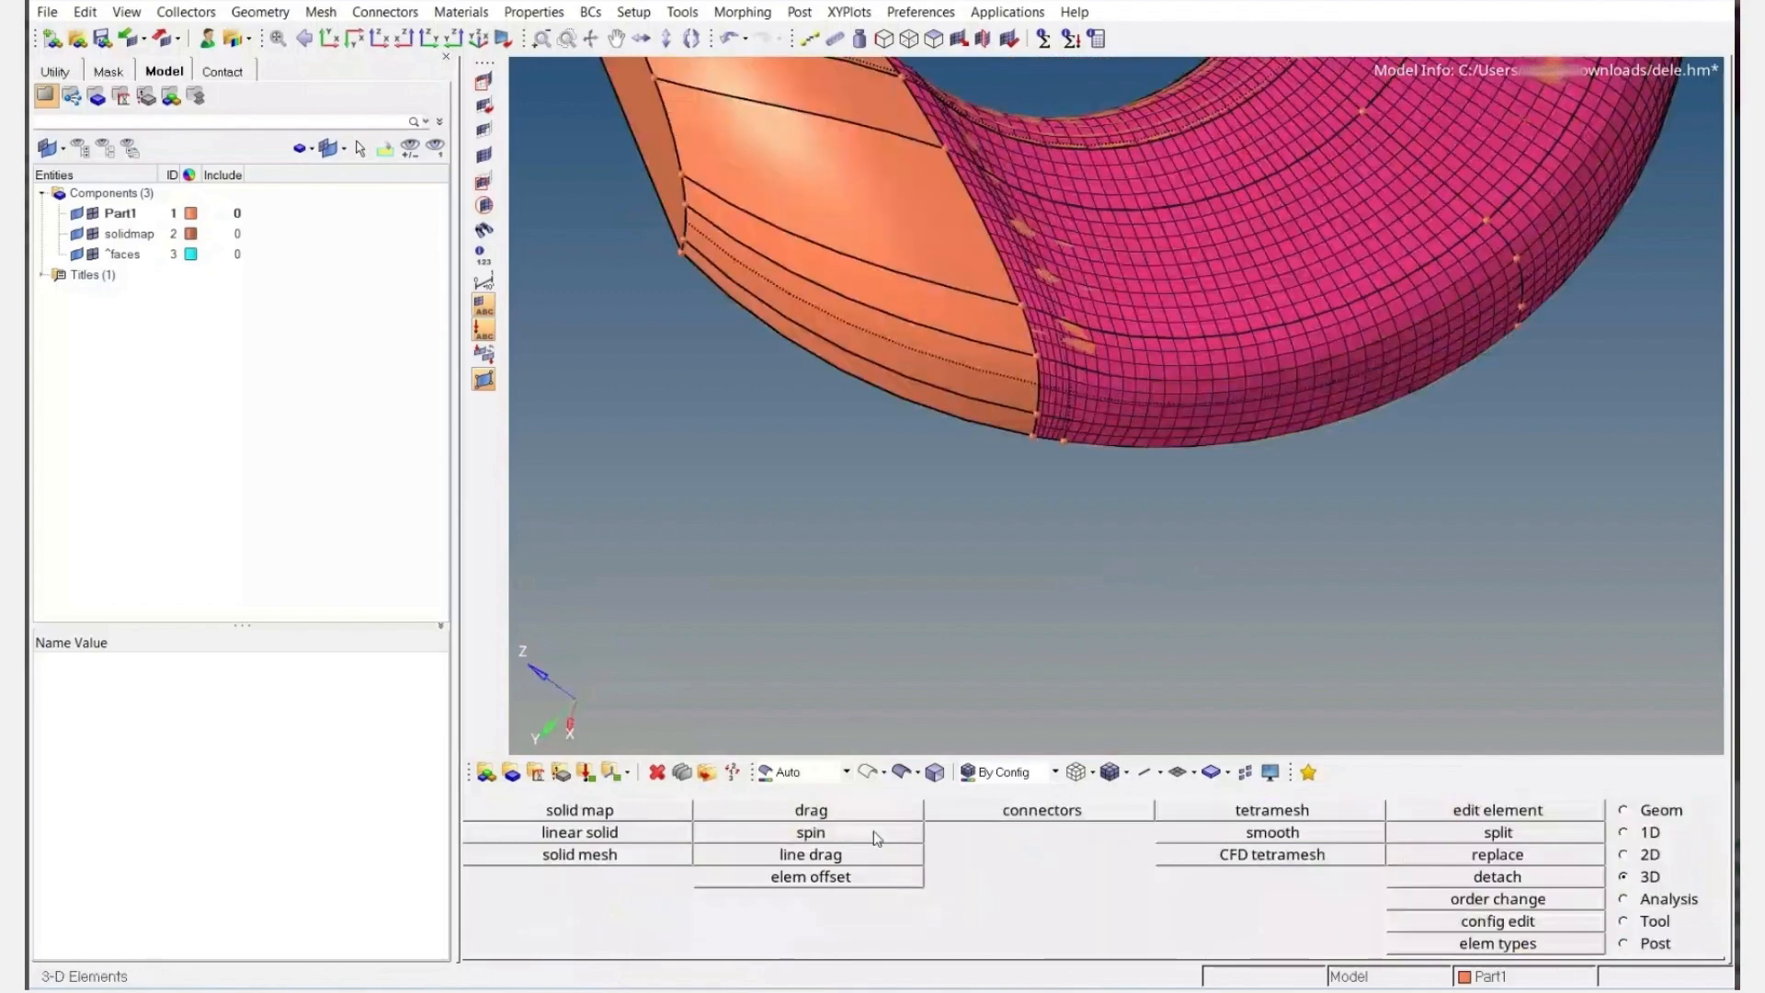
pyautogui.click(626, 821)
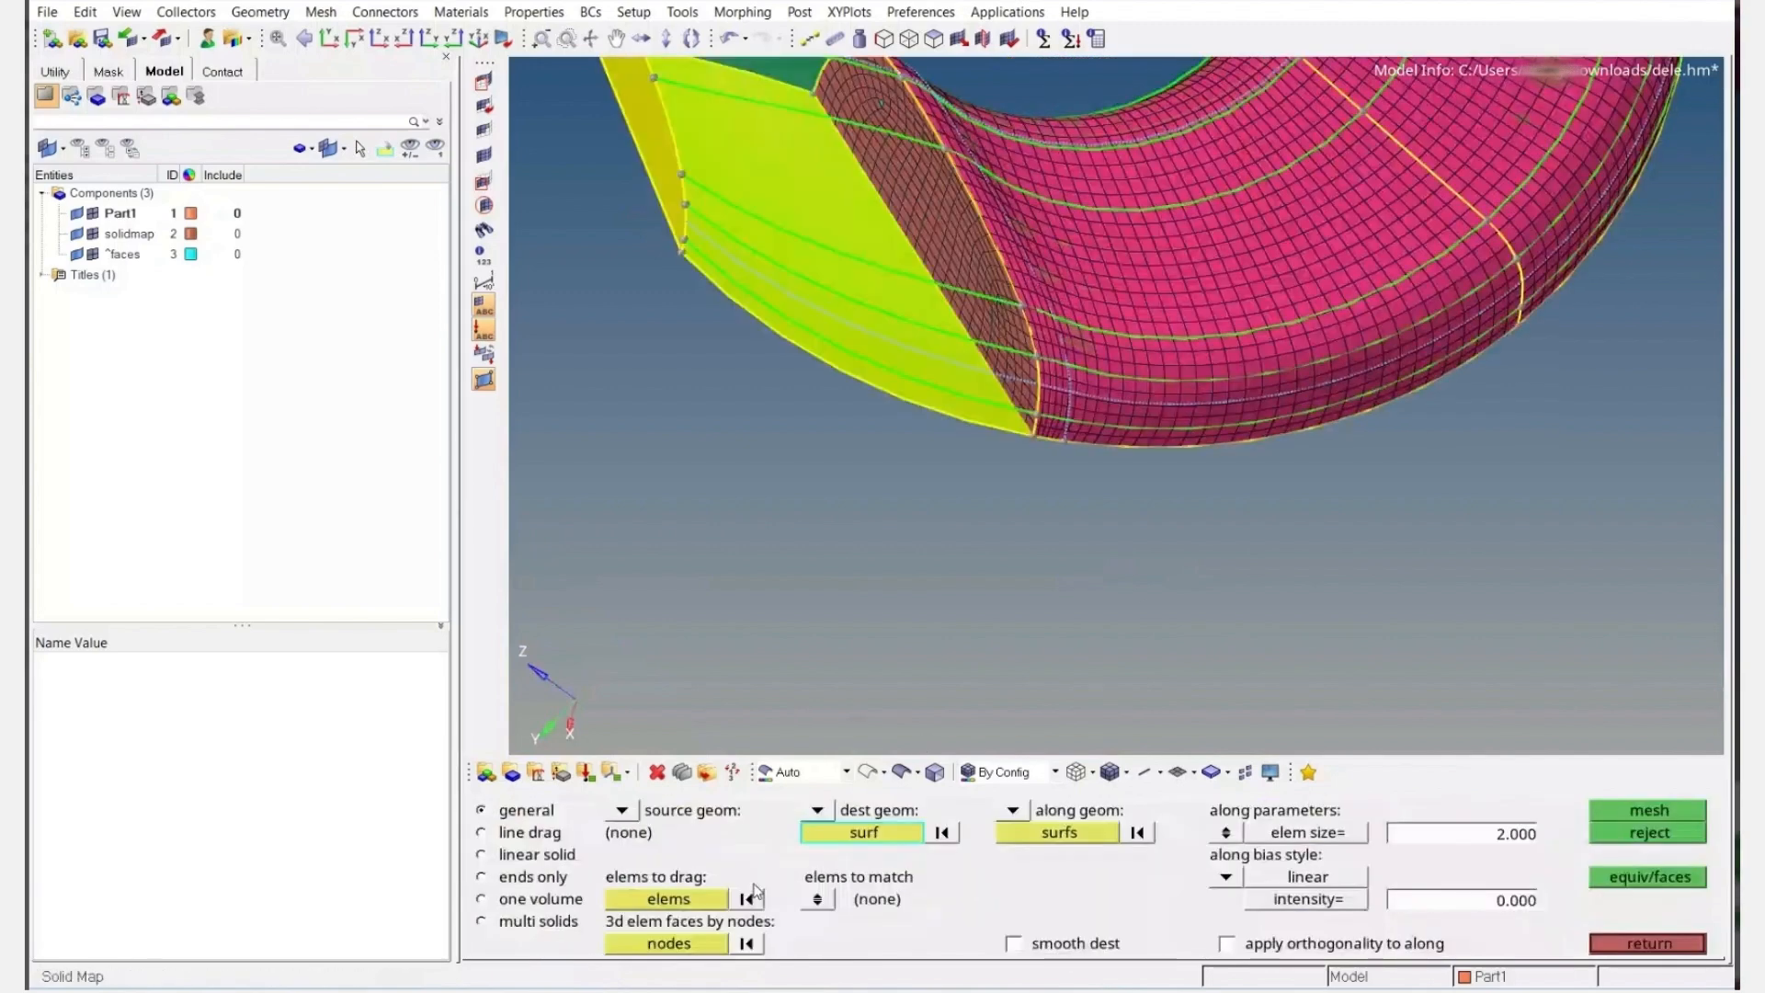
pyautogui.click(752, 892)
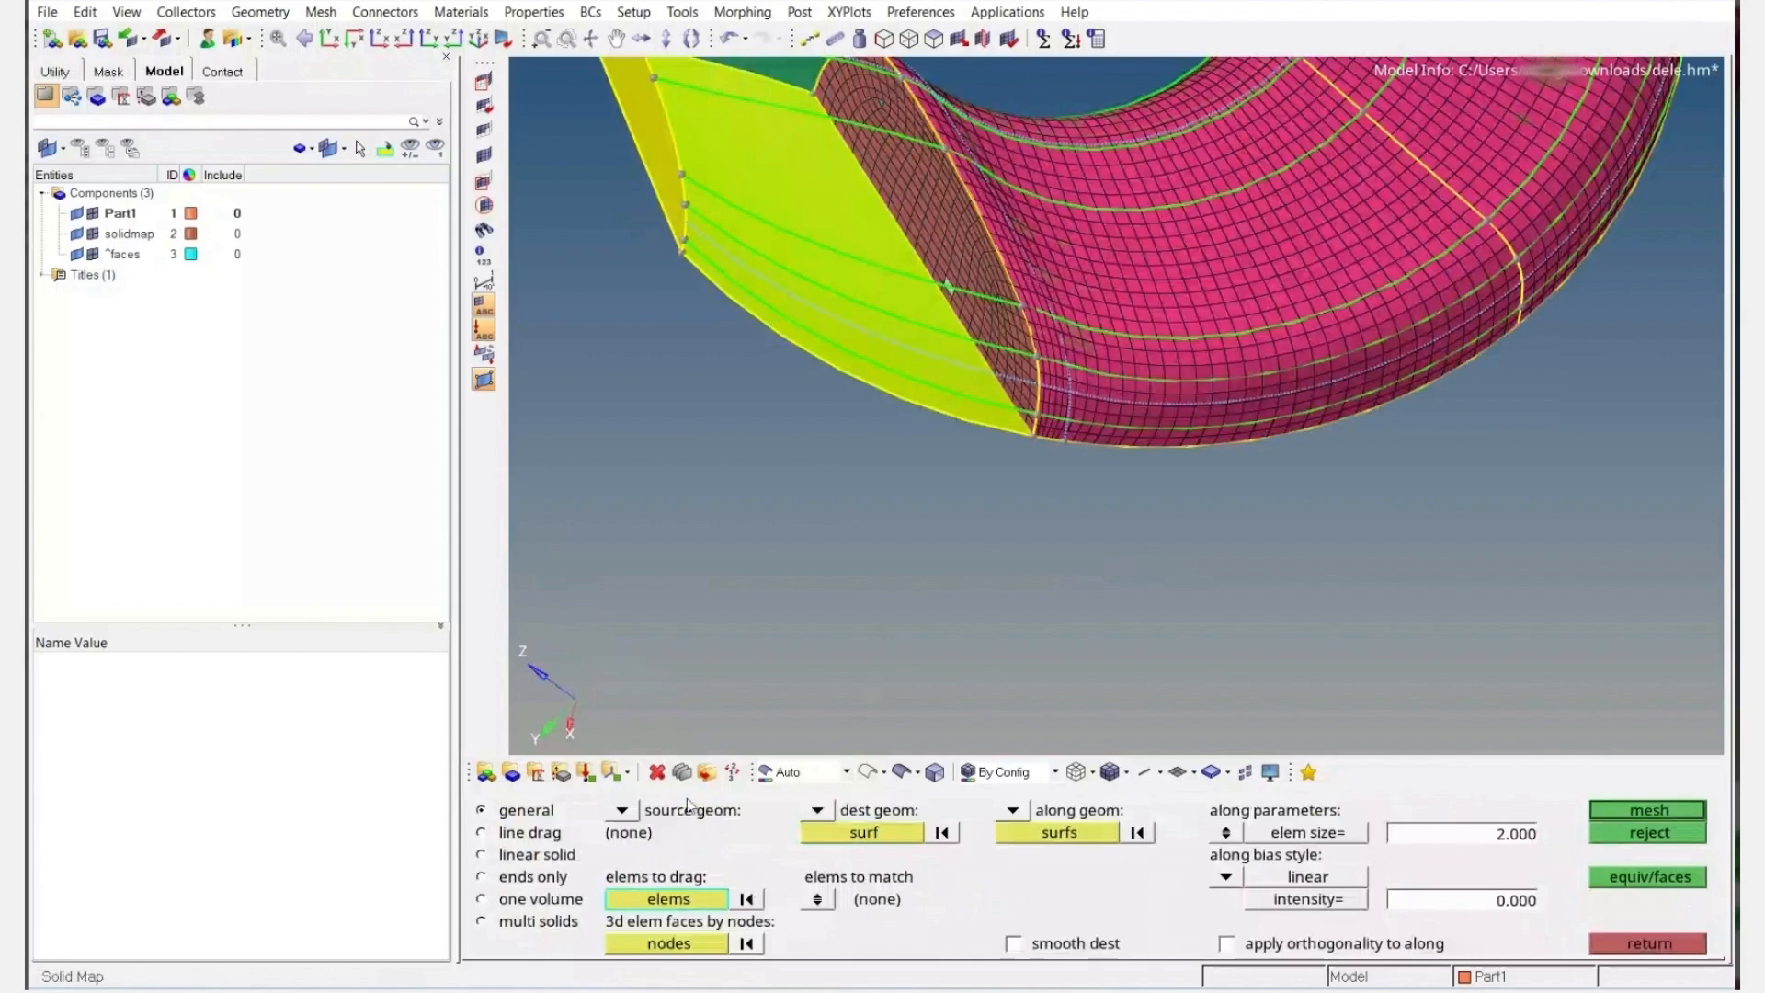
pyautogui.click(676, 898)
pyautogui.click(1165, 880)
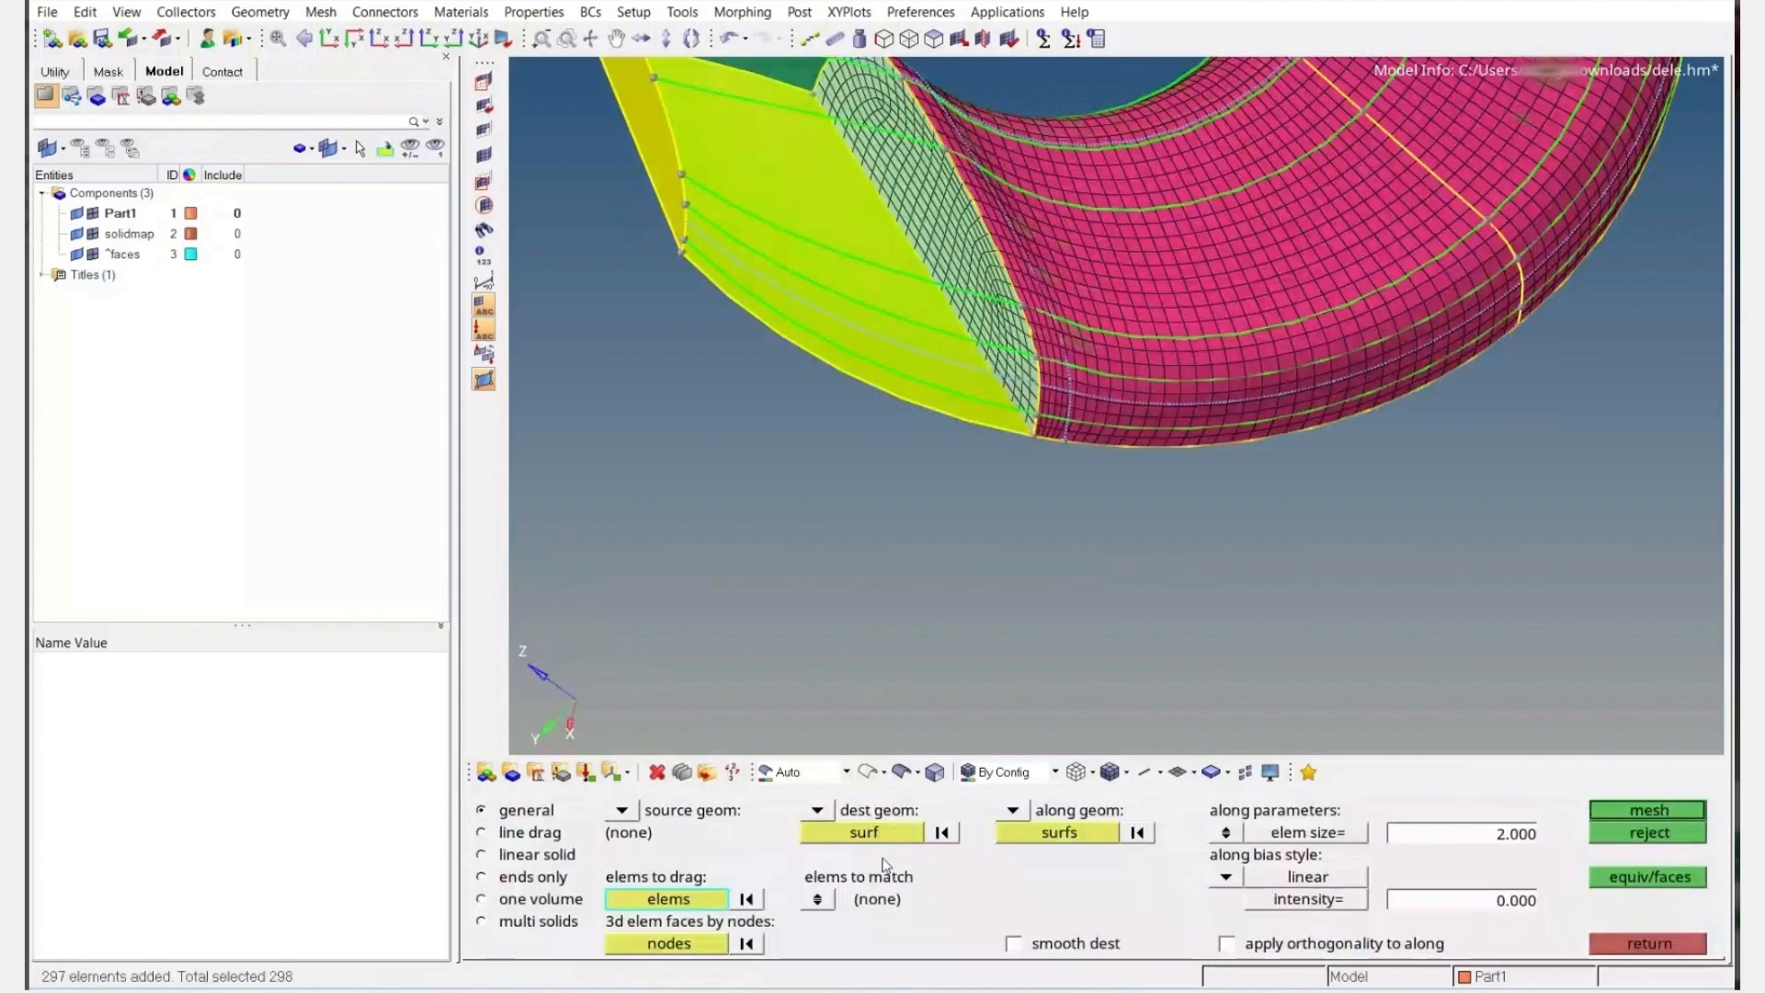
# Try to solid map the segment with its tip-side face as destination, its side surfaces as along geometry and element size 2.000
pyautogui.middleClick(886, 864)
pyautogui.click(700, 223)
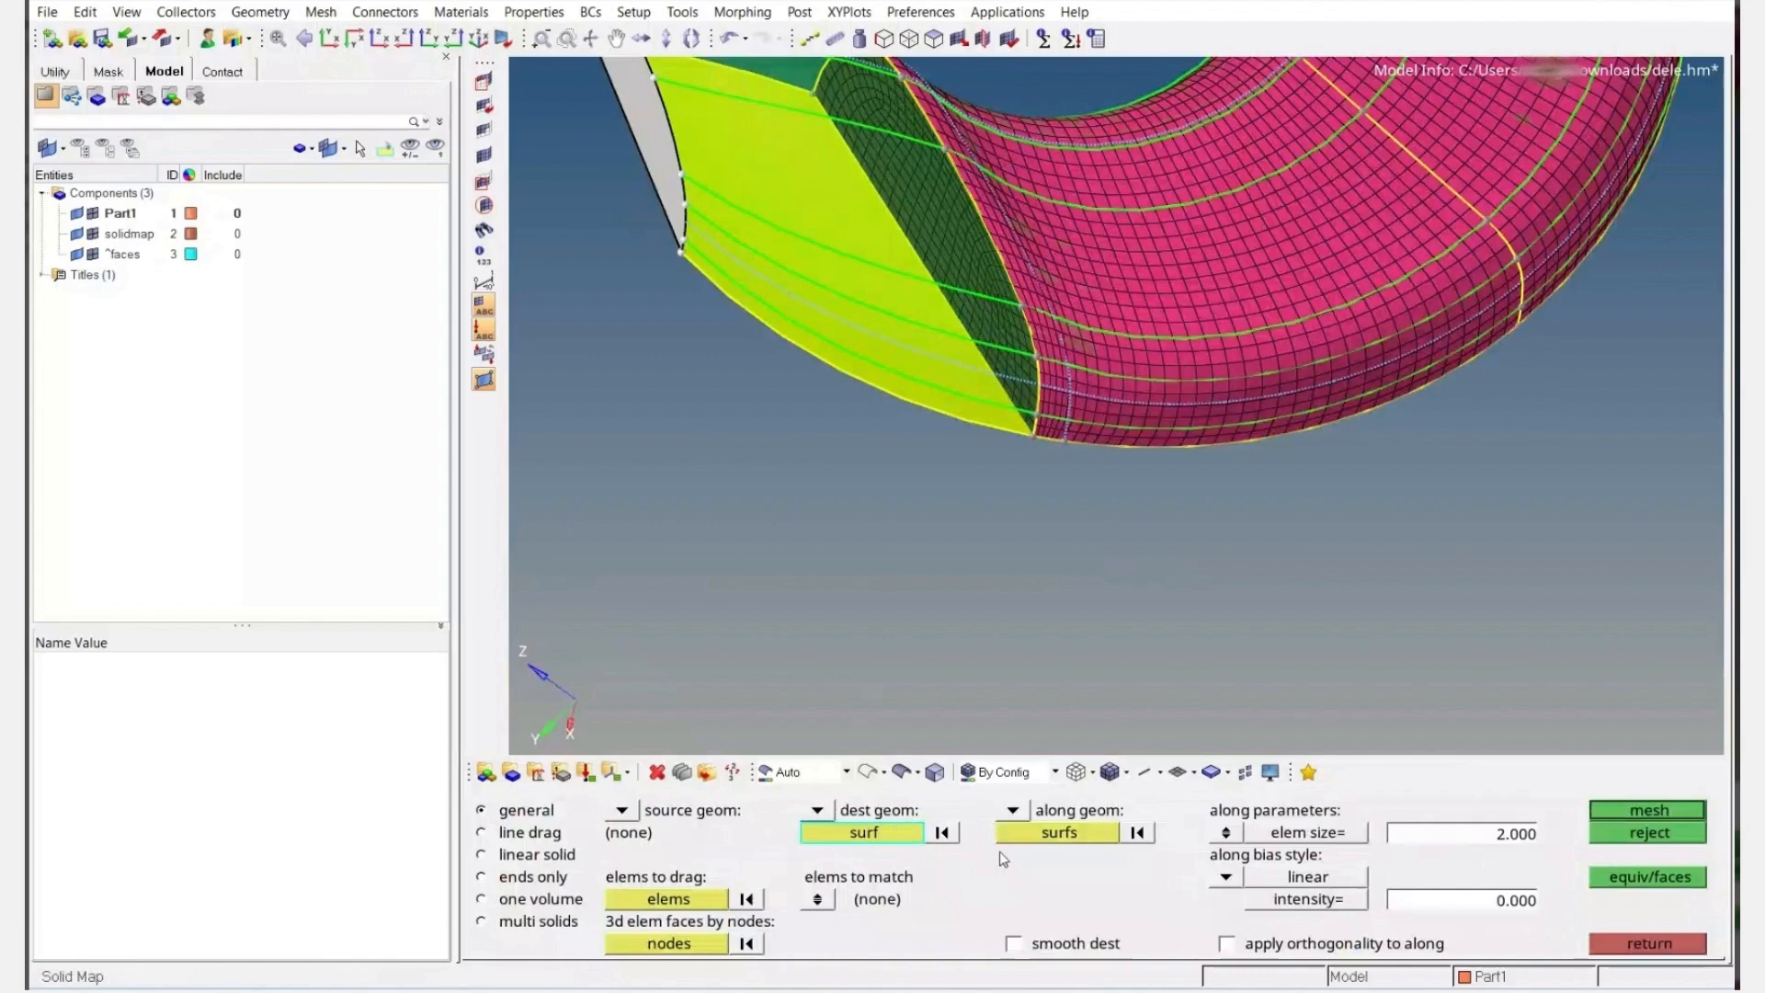
pyautogui.click(1011, 836)
pyautogui.keyDown('ctrl'); pyautogui.moveTo(849, 227); pyautogui.dragTo(912, 385, button='right'); pyautogui.keyUp('ctrl')
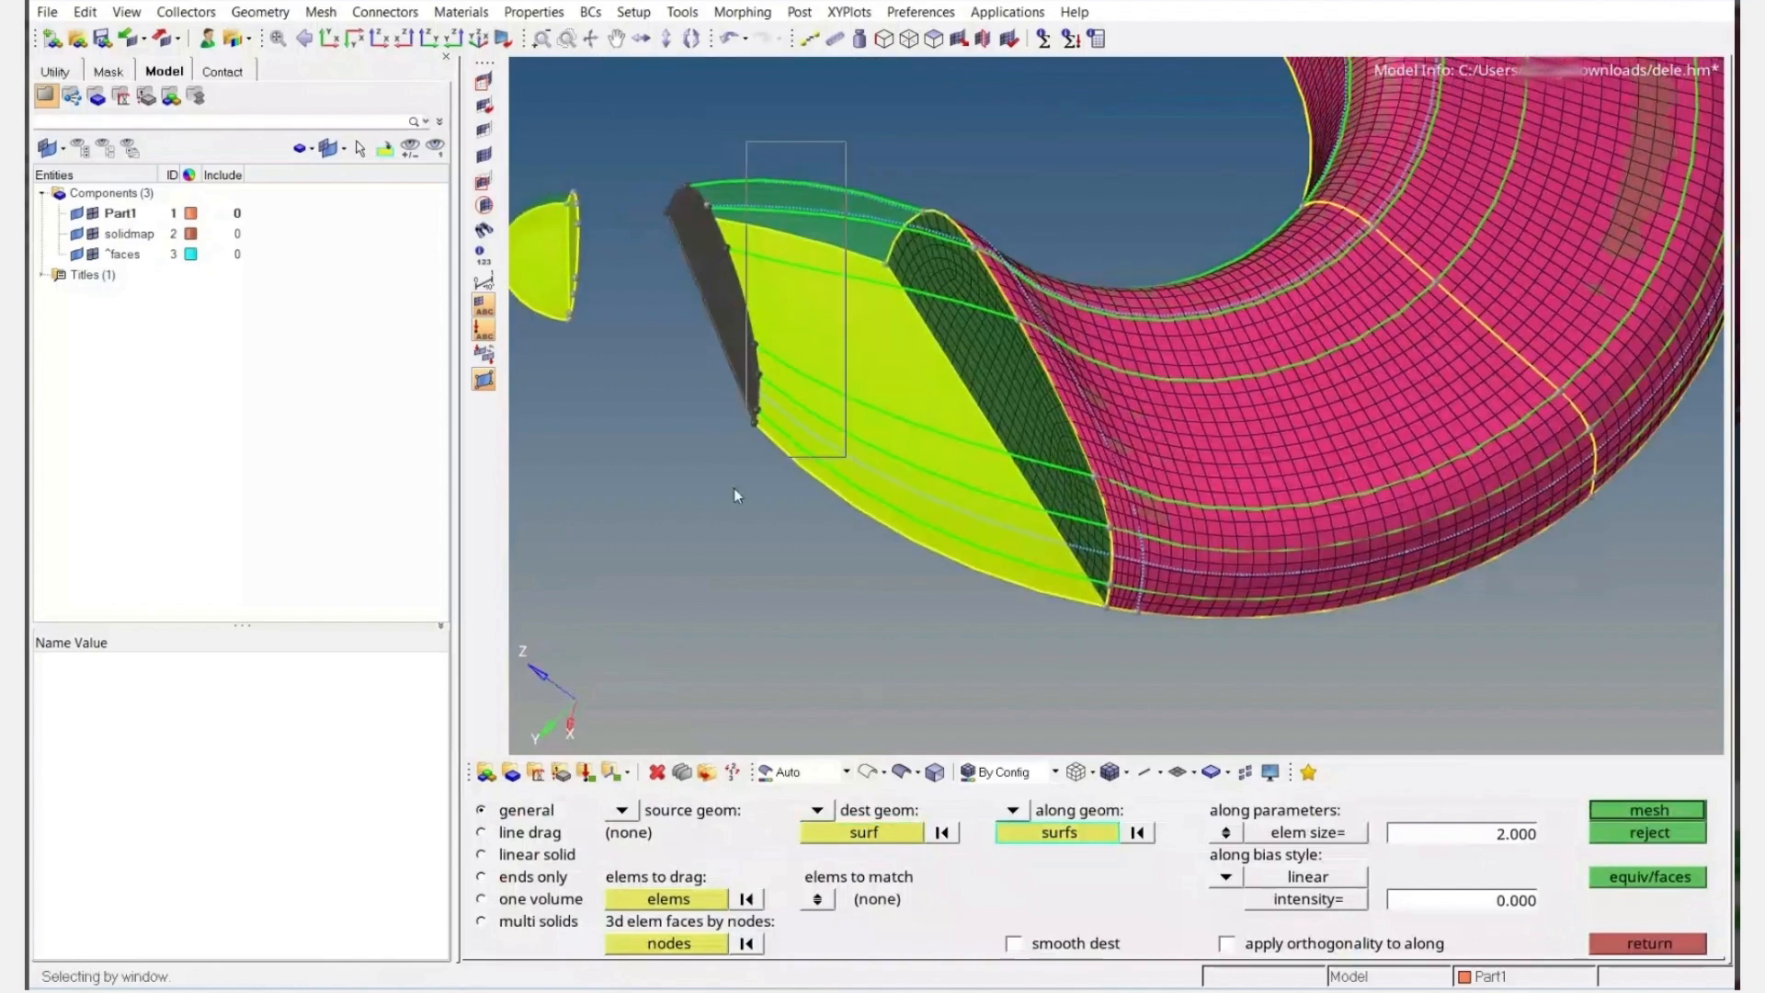
pyautogui.keyDown('shift'); pyautogui.moveTo(846, 142); pyautogui.dragTo(660, 588); pyautogui.keyUp('shift')
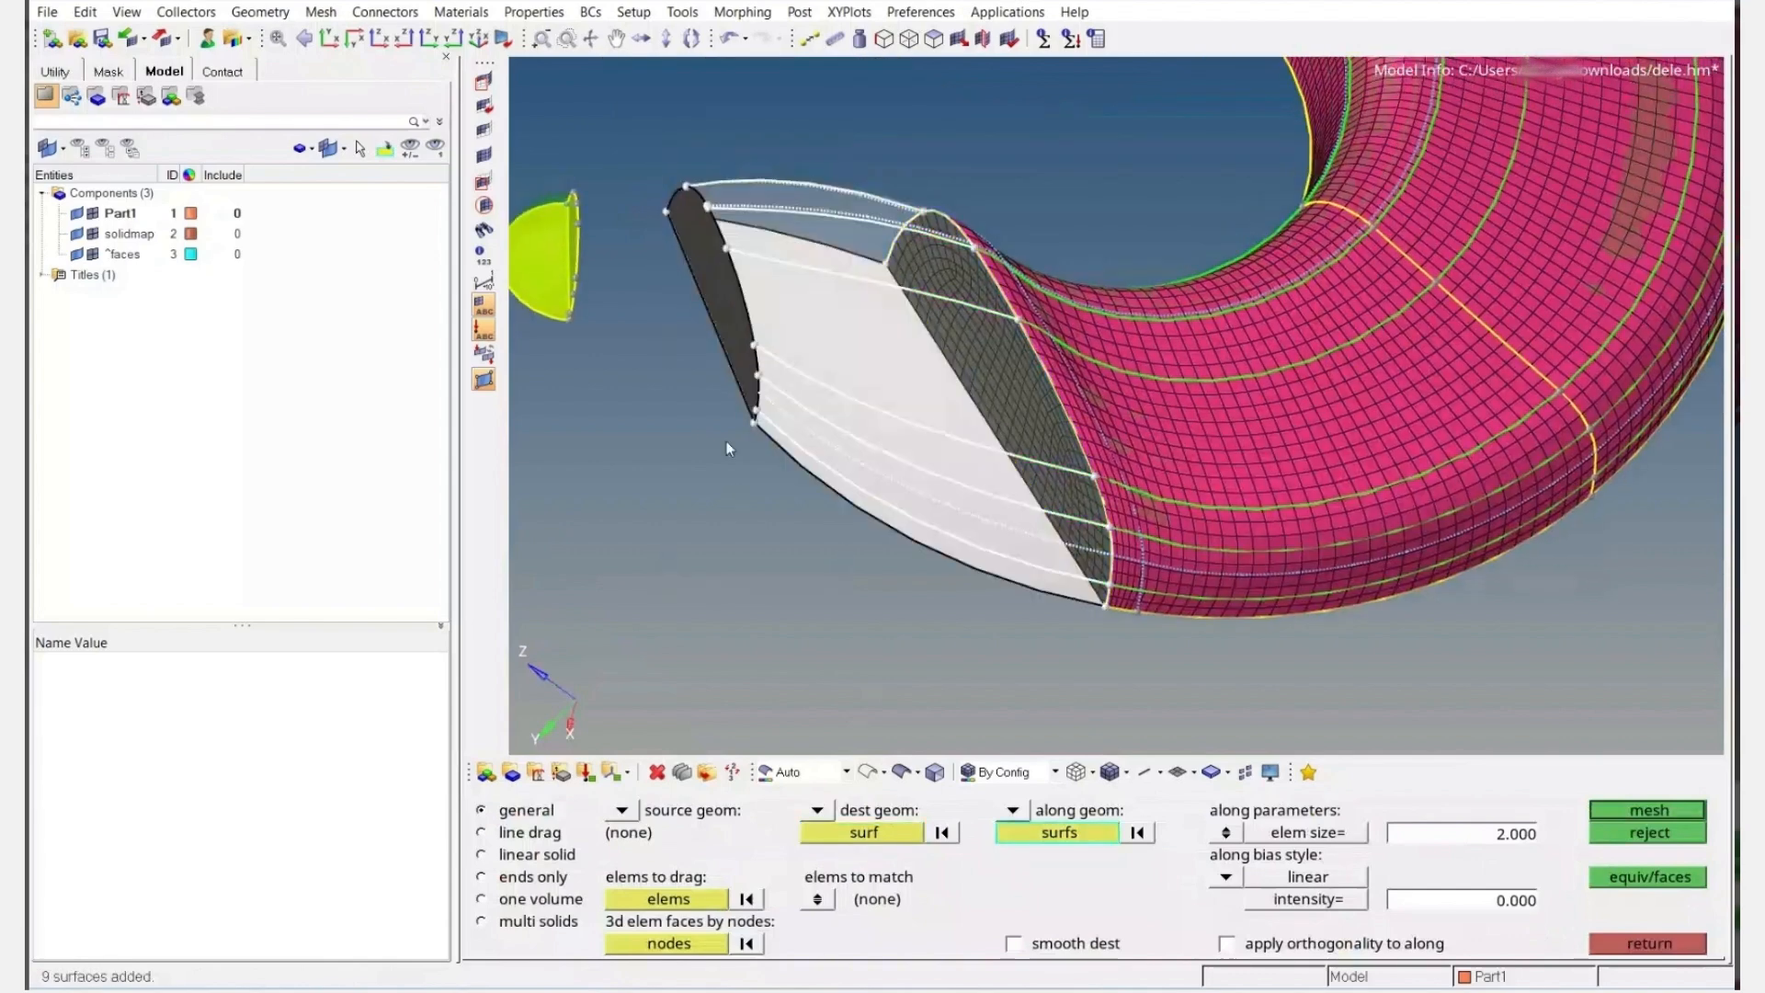
pyautogui.rightClick(717, 265)
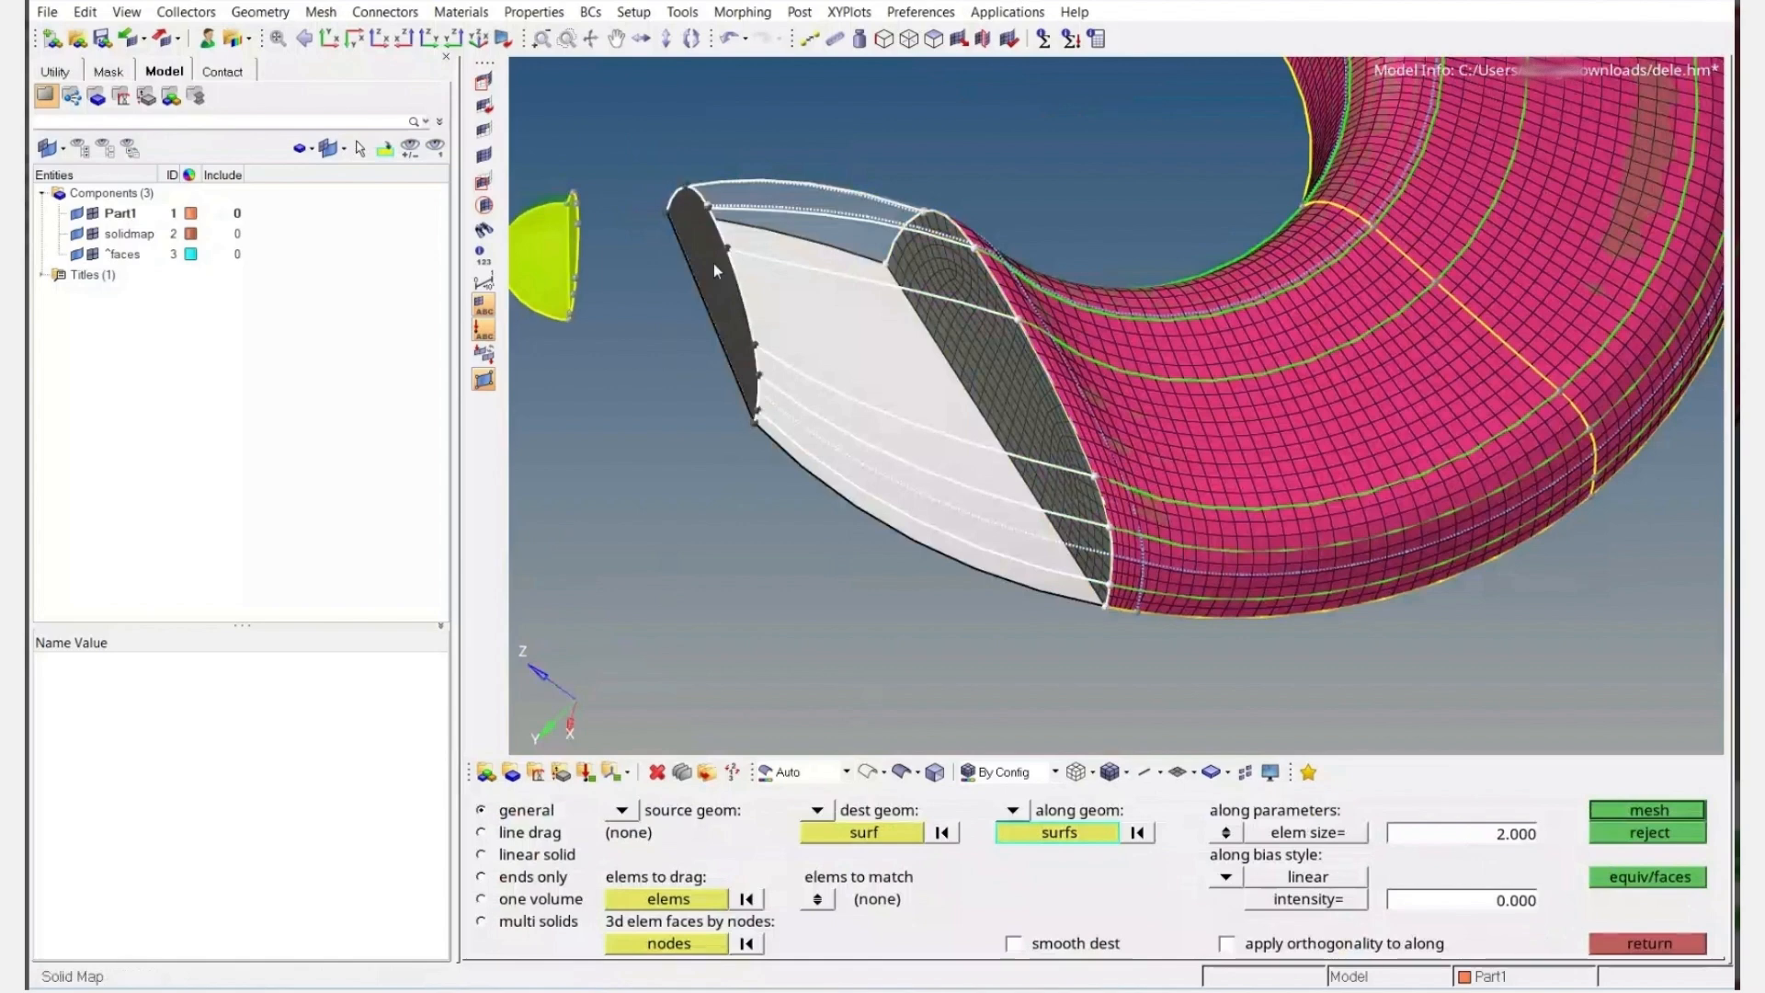
pyautogui.middleClick(825, 313)
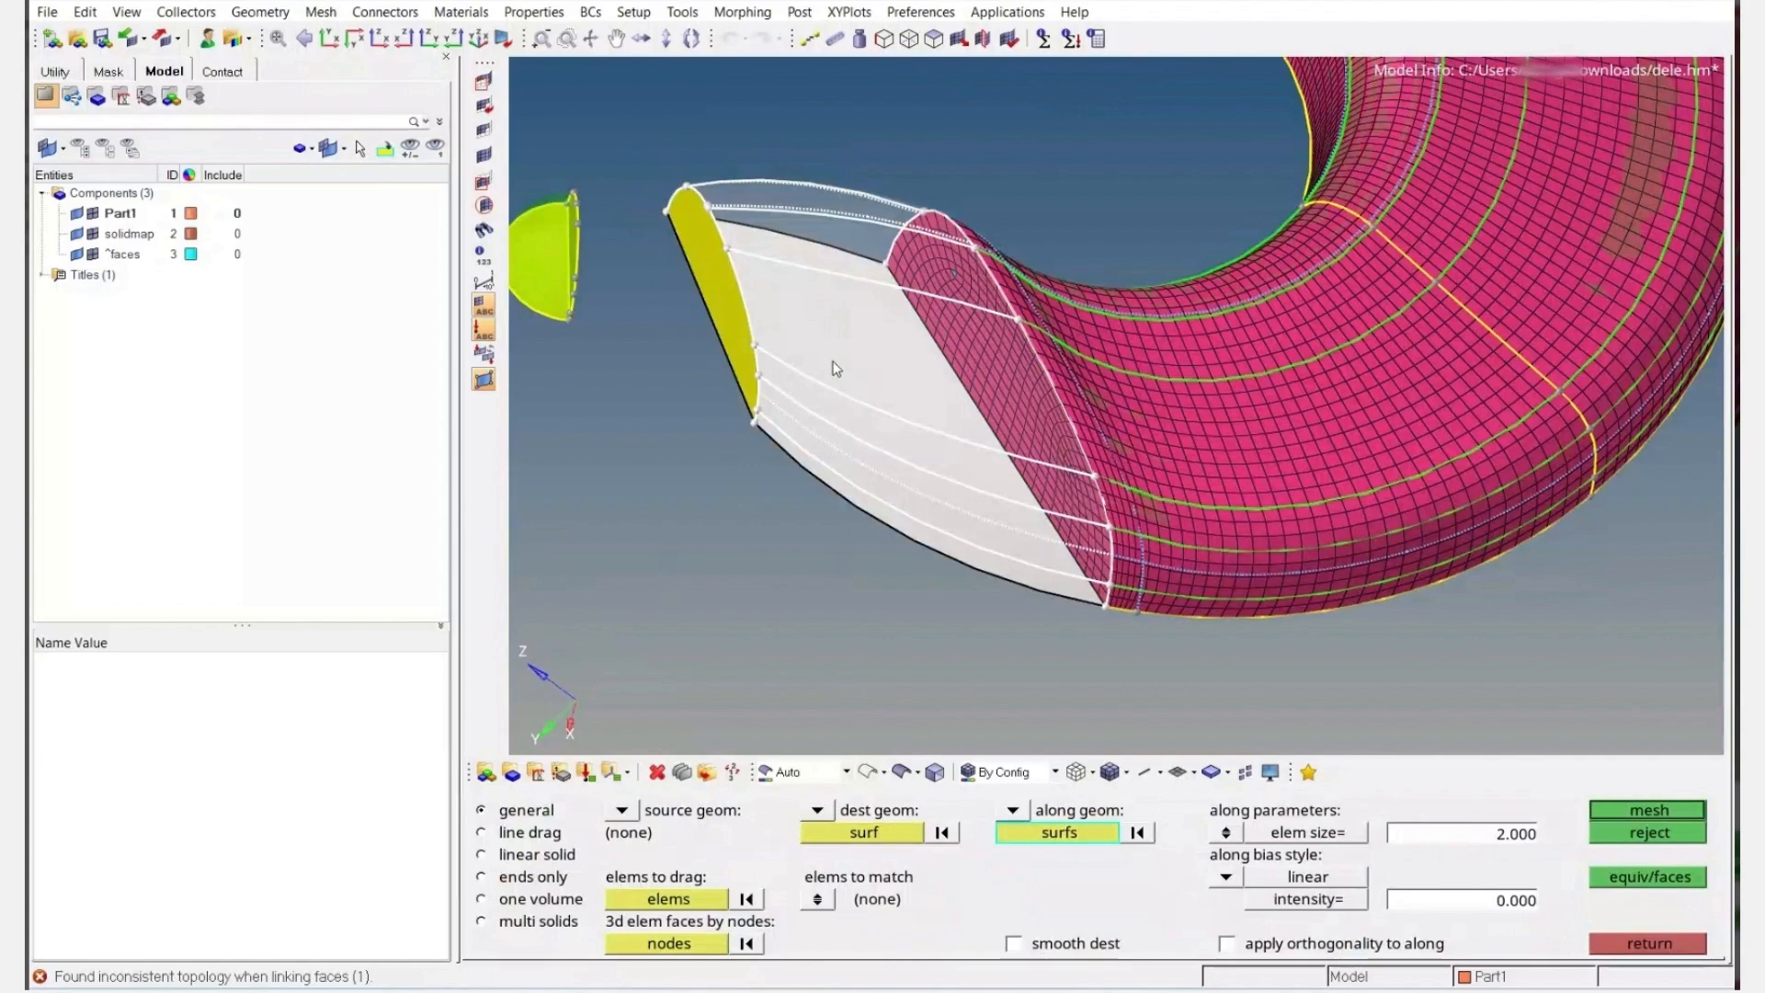
# Find the remaining short extra edge on the curved rim of the segment's tip-side face and toggle it to suppress it
pyautogui.scroll(3, 787, 412)
pyautogui.scroll(2, 787, 412)
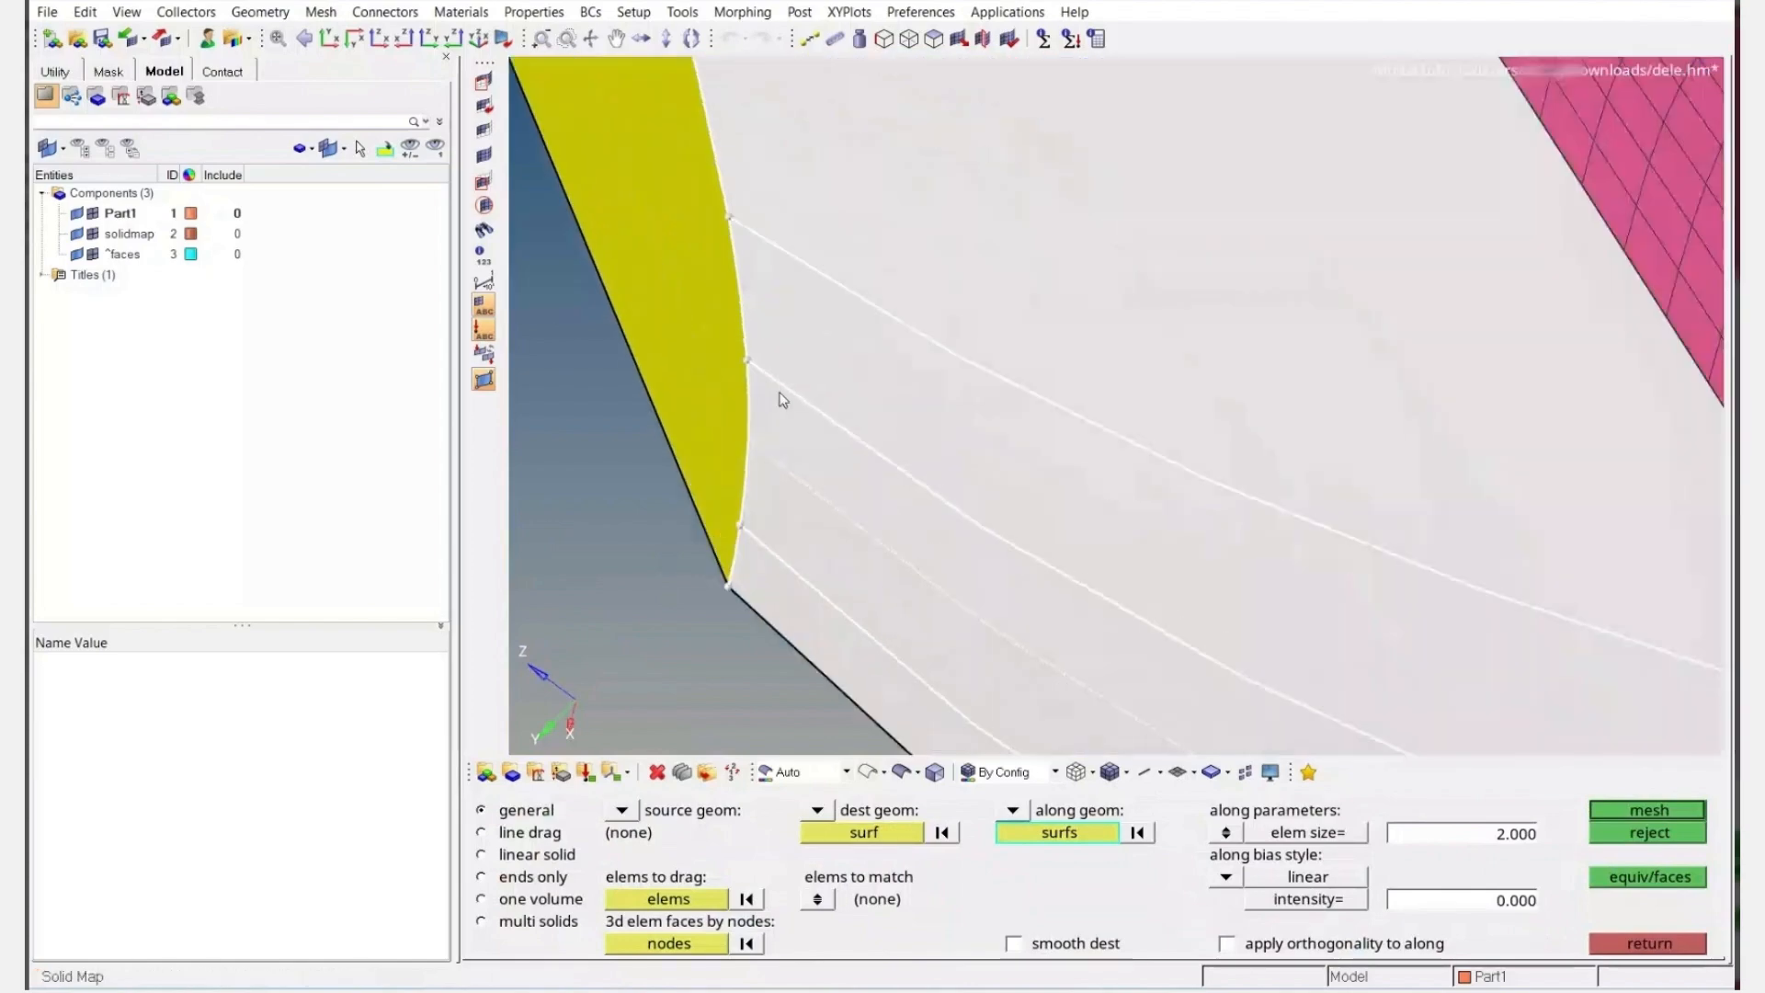
pyautogui.scroll(-4, 779, 398)
pyautogui.keyDown('ctrl'); pyautogui.moveTo(832, 477); pyautogui.dragTo(643, 389); pyautogui.keyUp('ctrl')
pyautogui.scroll(5, 662, 361)
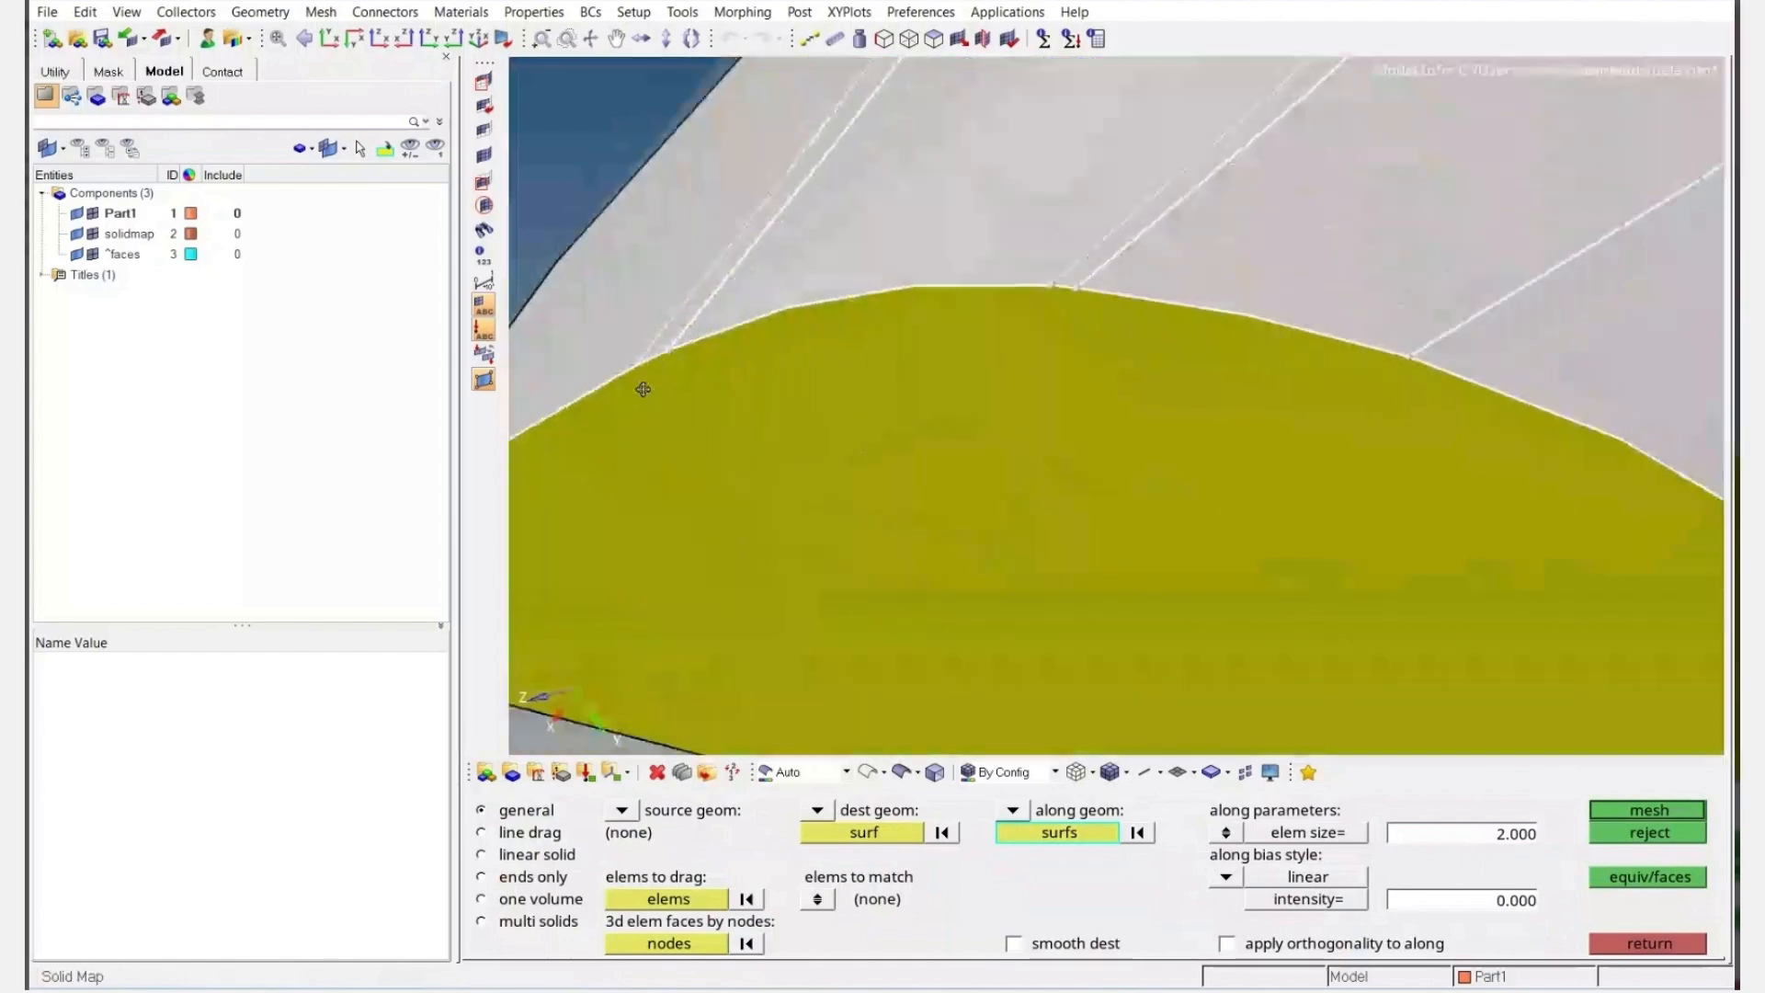
pyautogui.scroll(-5, 841, 344)
pyautogui.scroll(7, 890, 331)
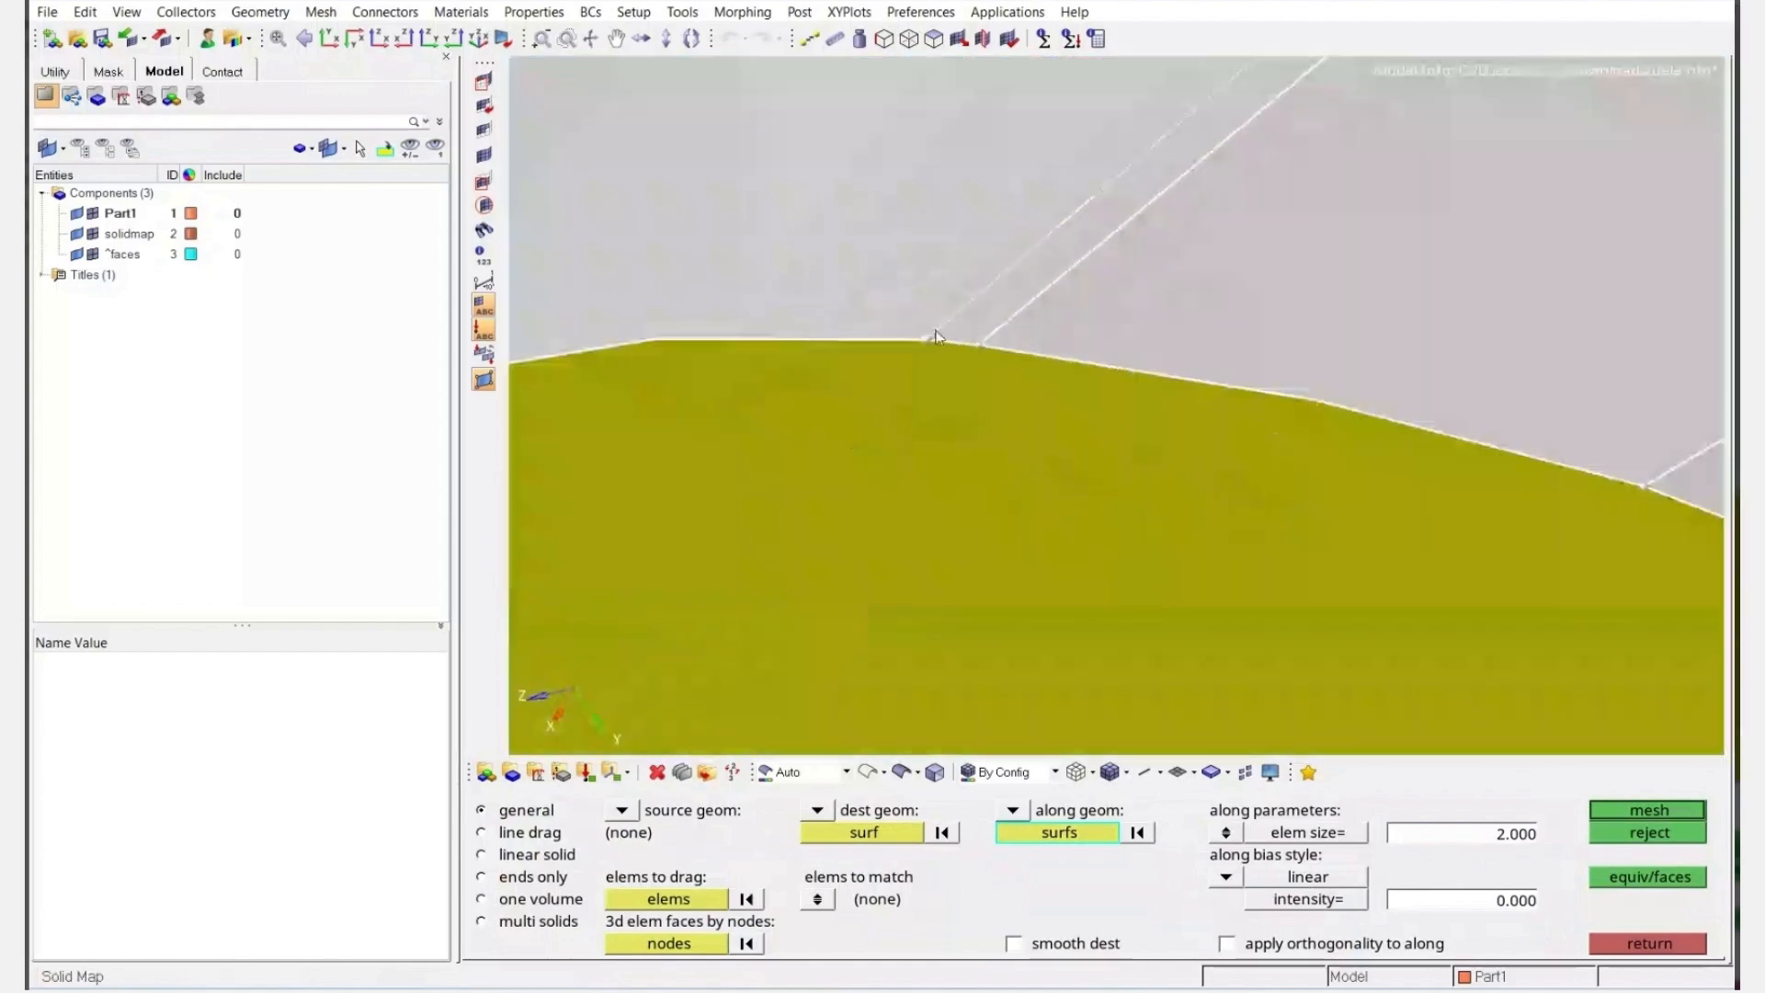
pyautogui.press('Escape')
pyautogui.scroll(7, 929, 333)
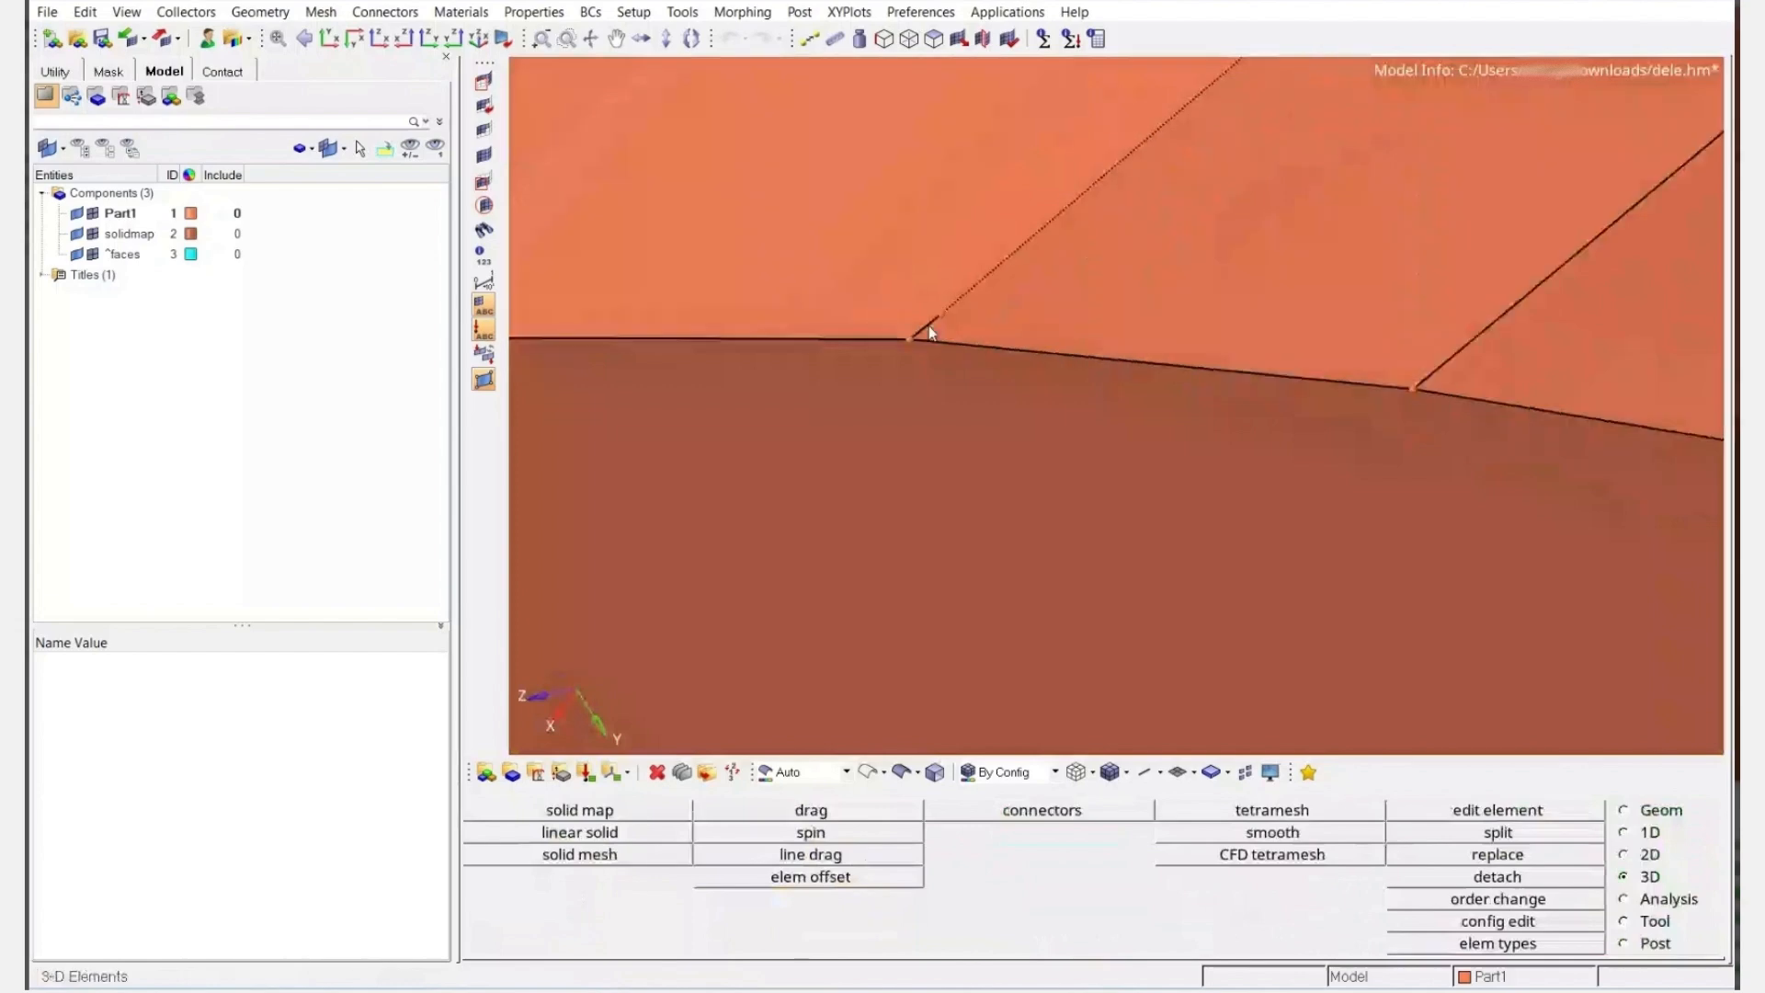
pyautogui.press('F11')
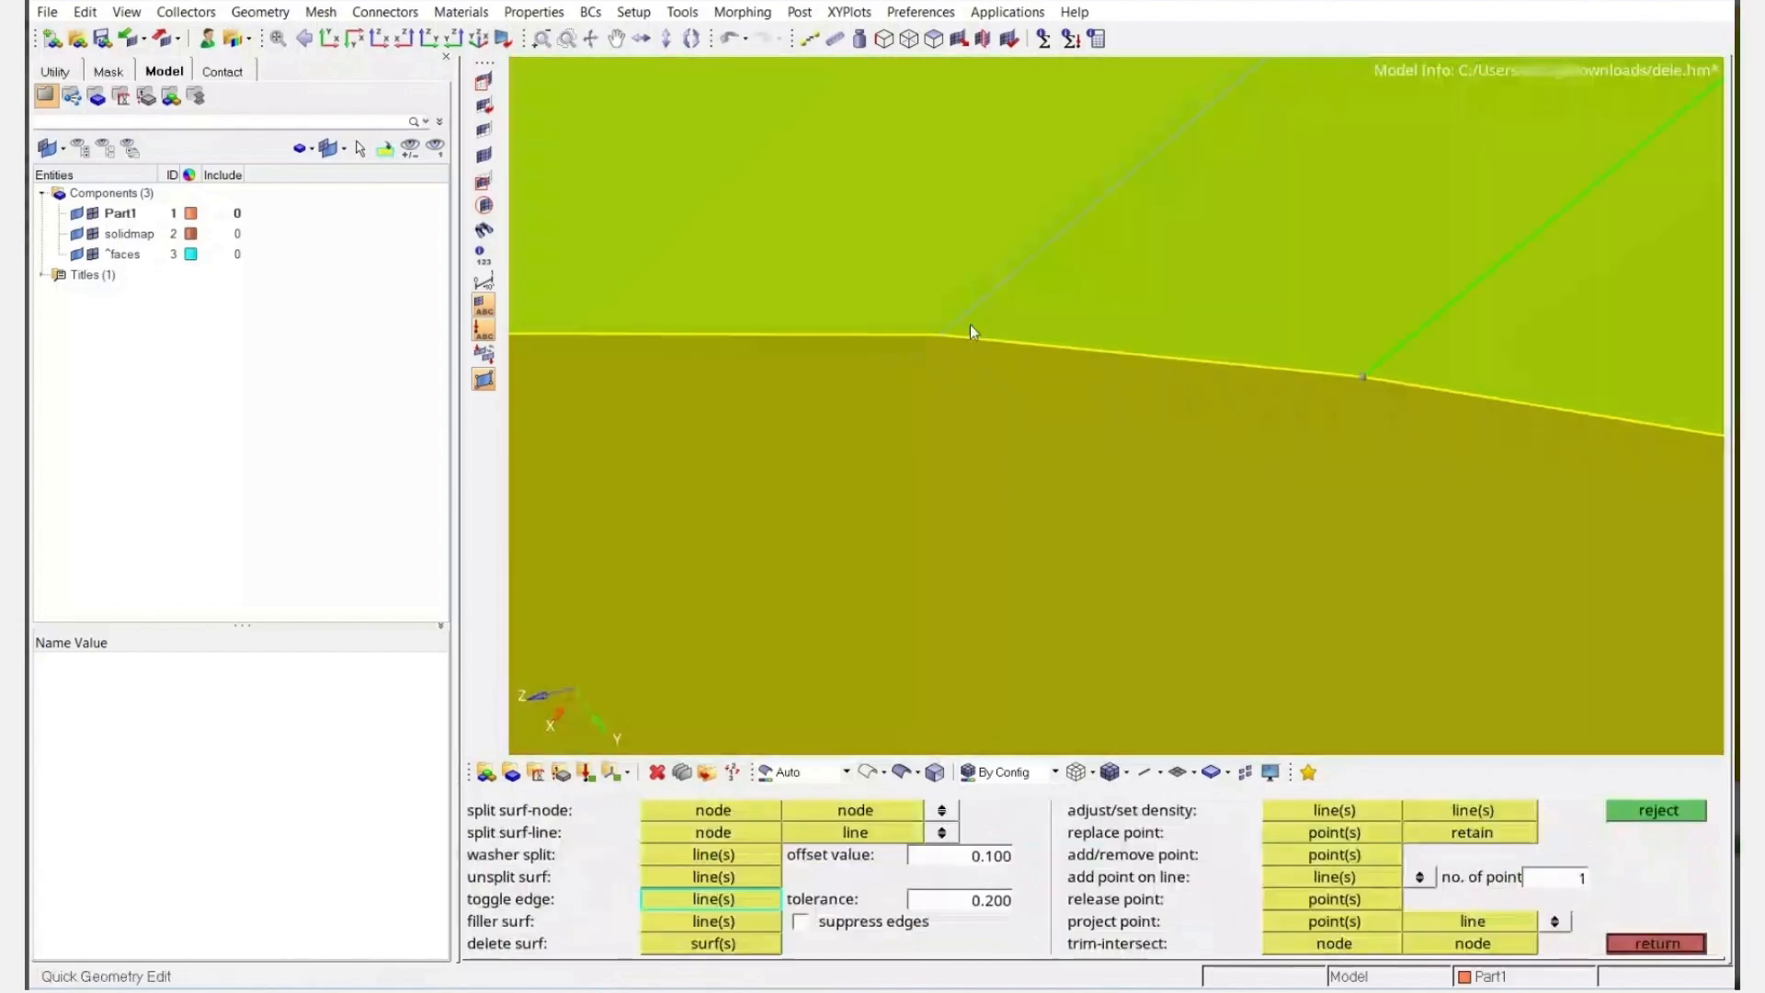
pyautogui.scroll(-2, 971, 329)
pyautogui.scroll(-5, 974, 327)
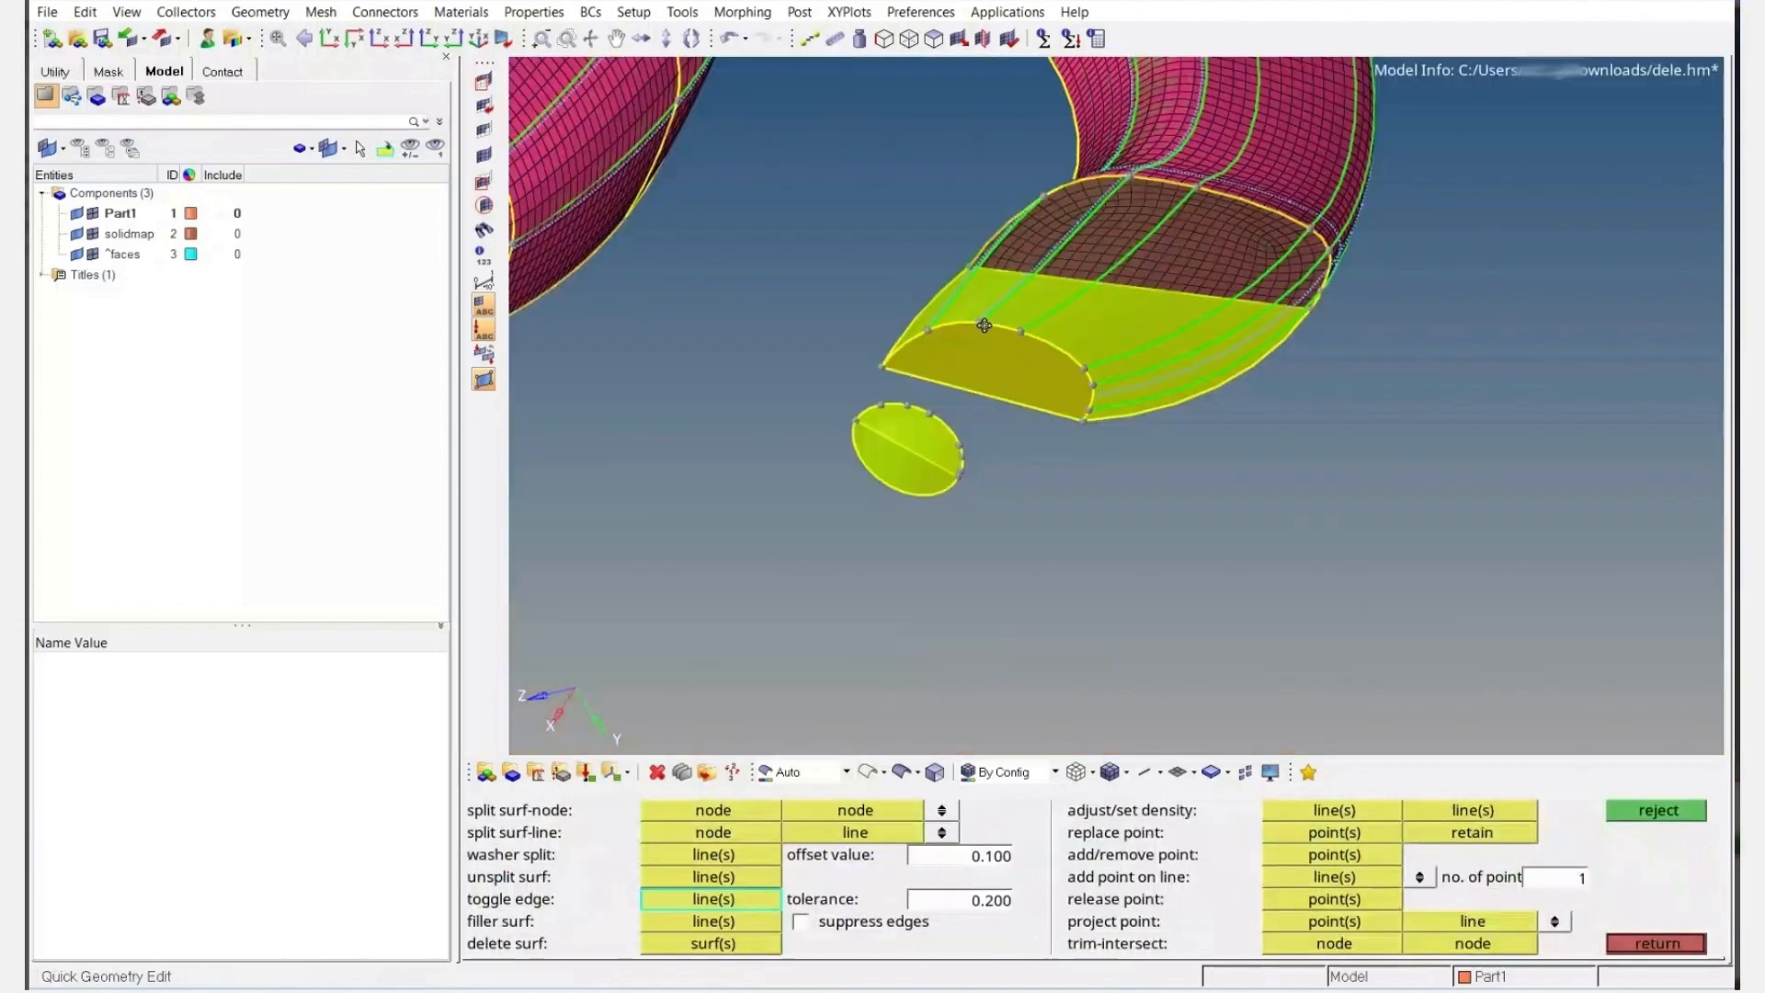
pyautogui.keyDown('ctrl'); pyautogui.moveTo(983, 325); pyautogui.dragTo(1041, 469); pyautogui.keyUp('ctrl')
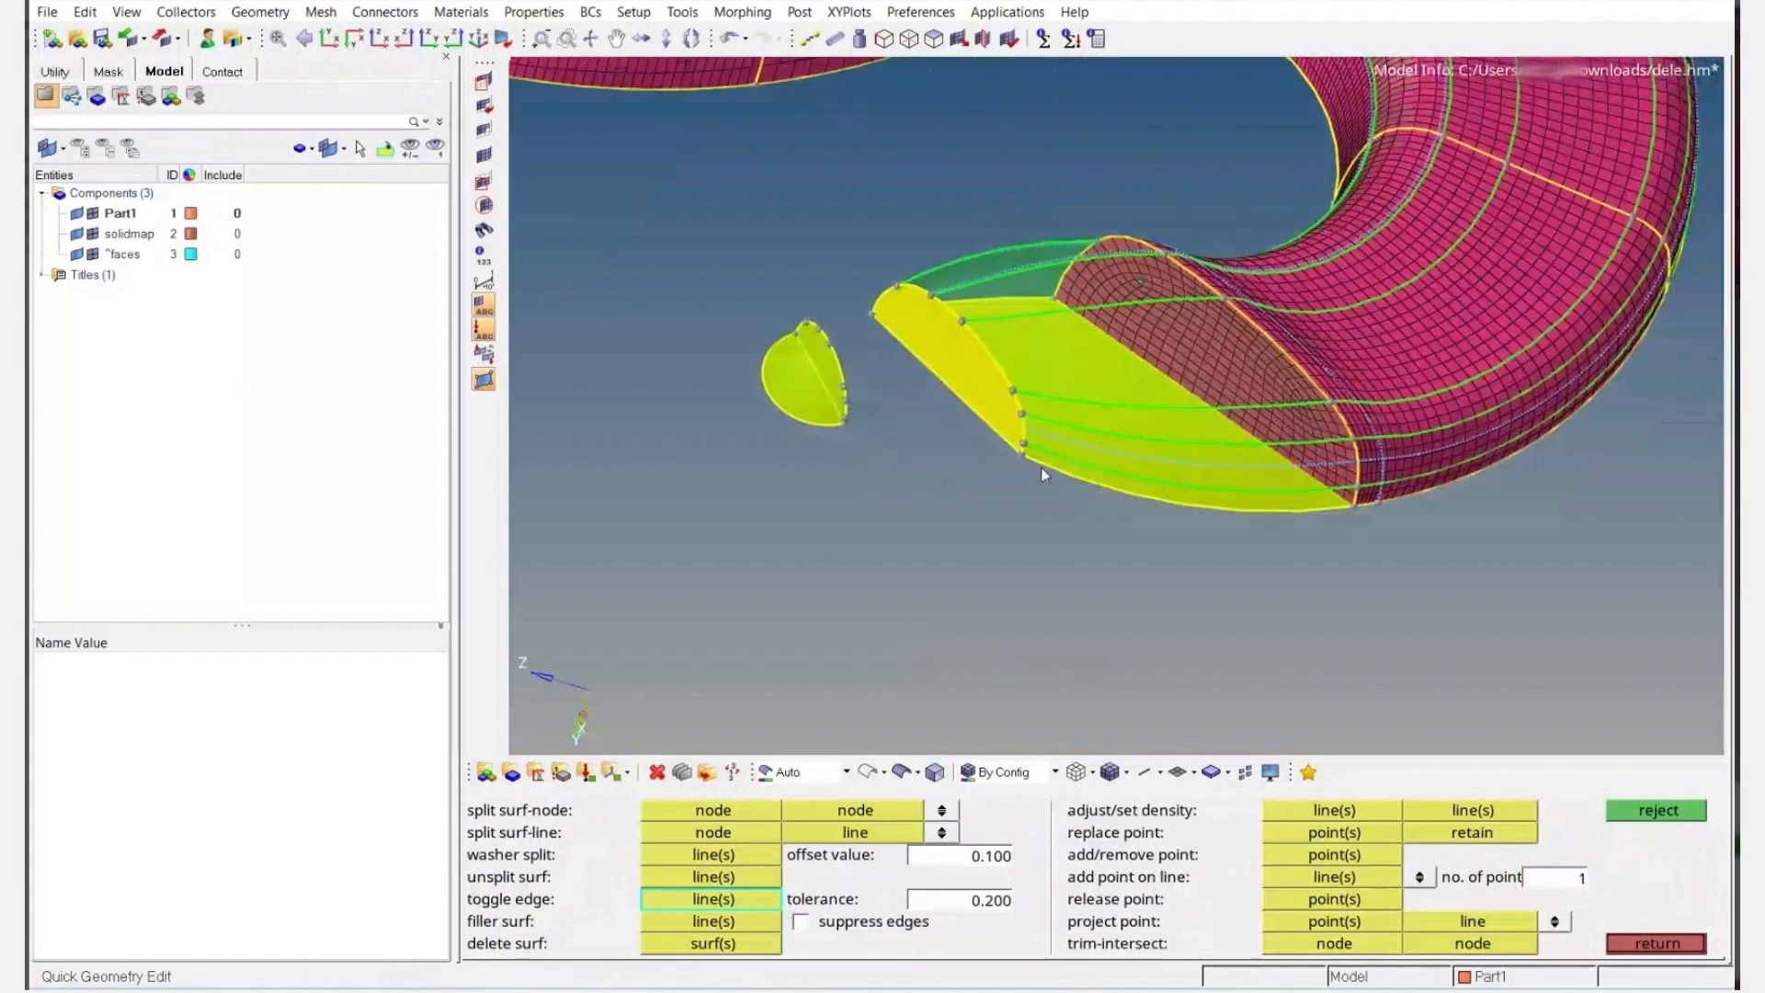
pyautogui.press('Escape')
# Reopen solid map and select the meshed segment's exposed end elements by face as the elements to drag
pyautogui.click(579, 810)
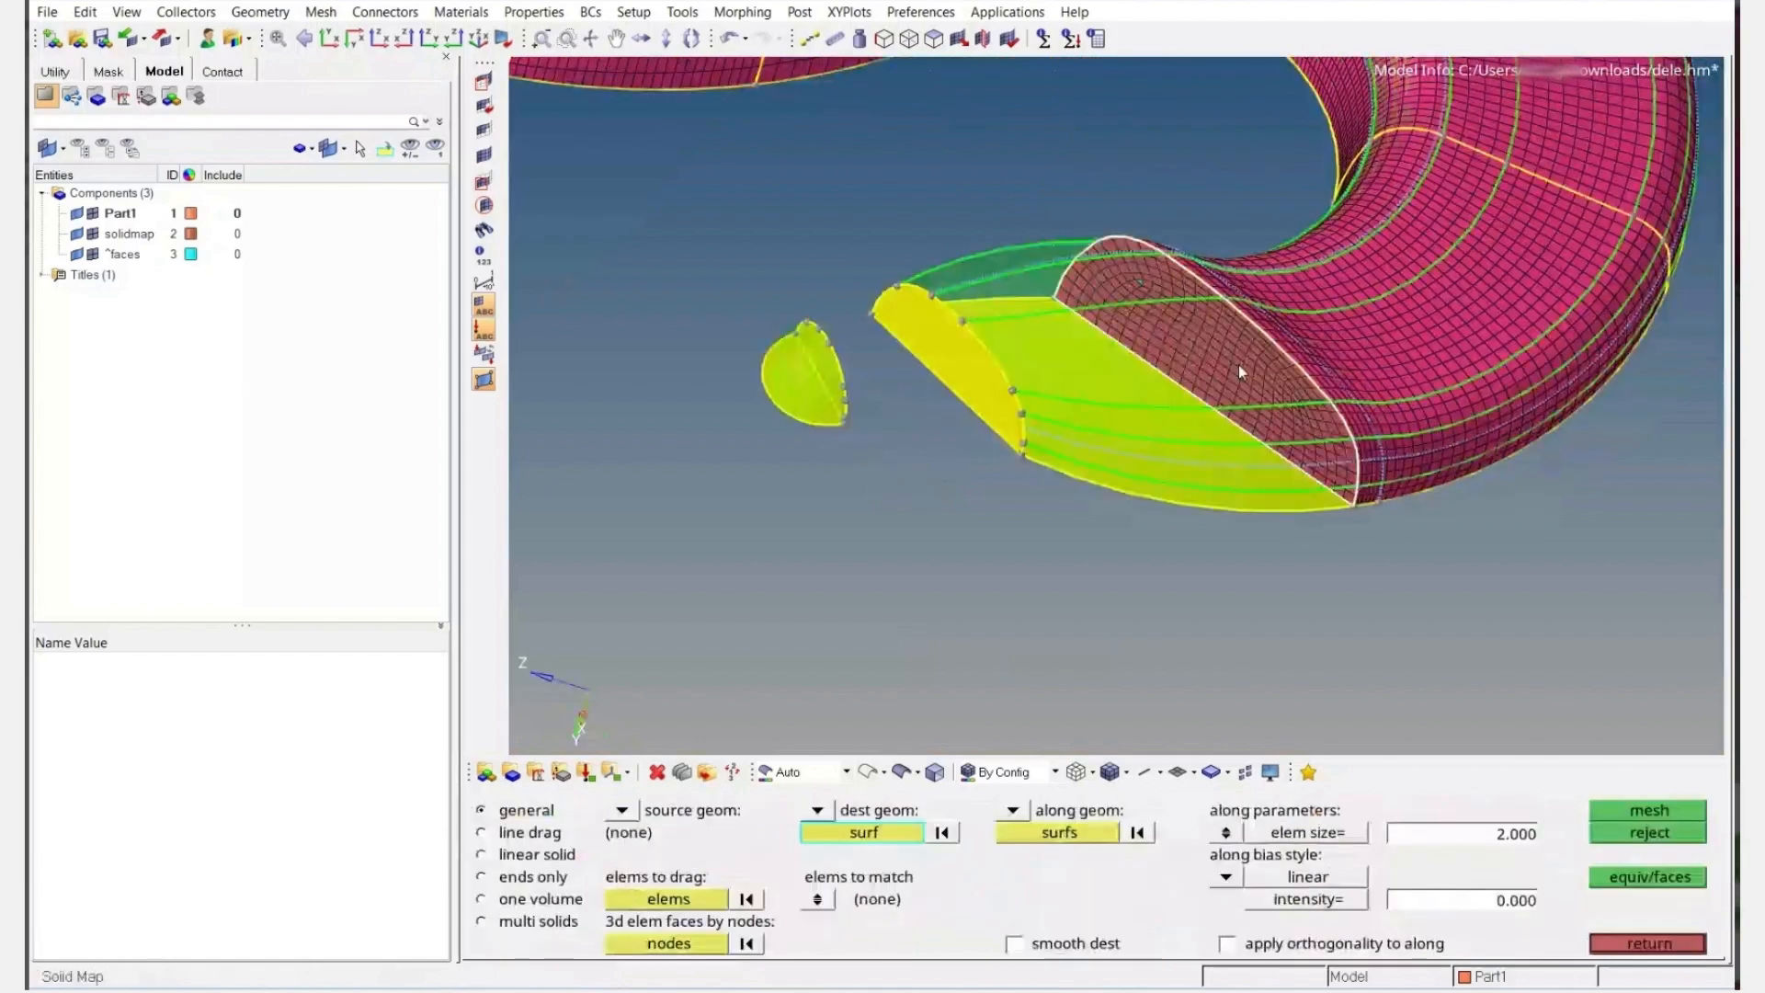
pyautogui.click(694, 900)
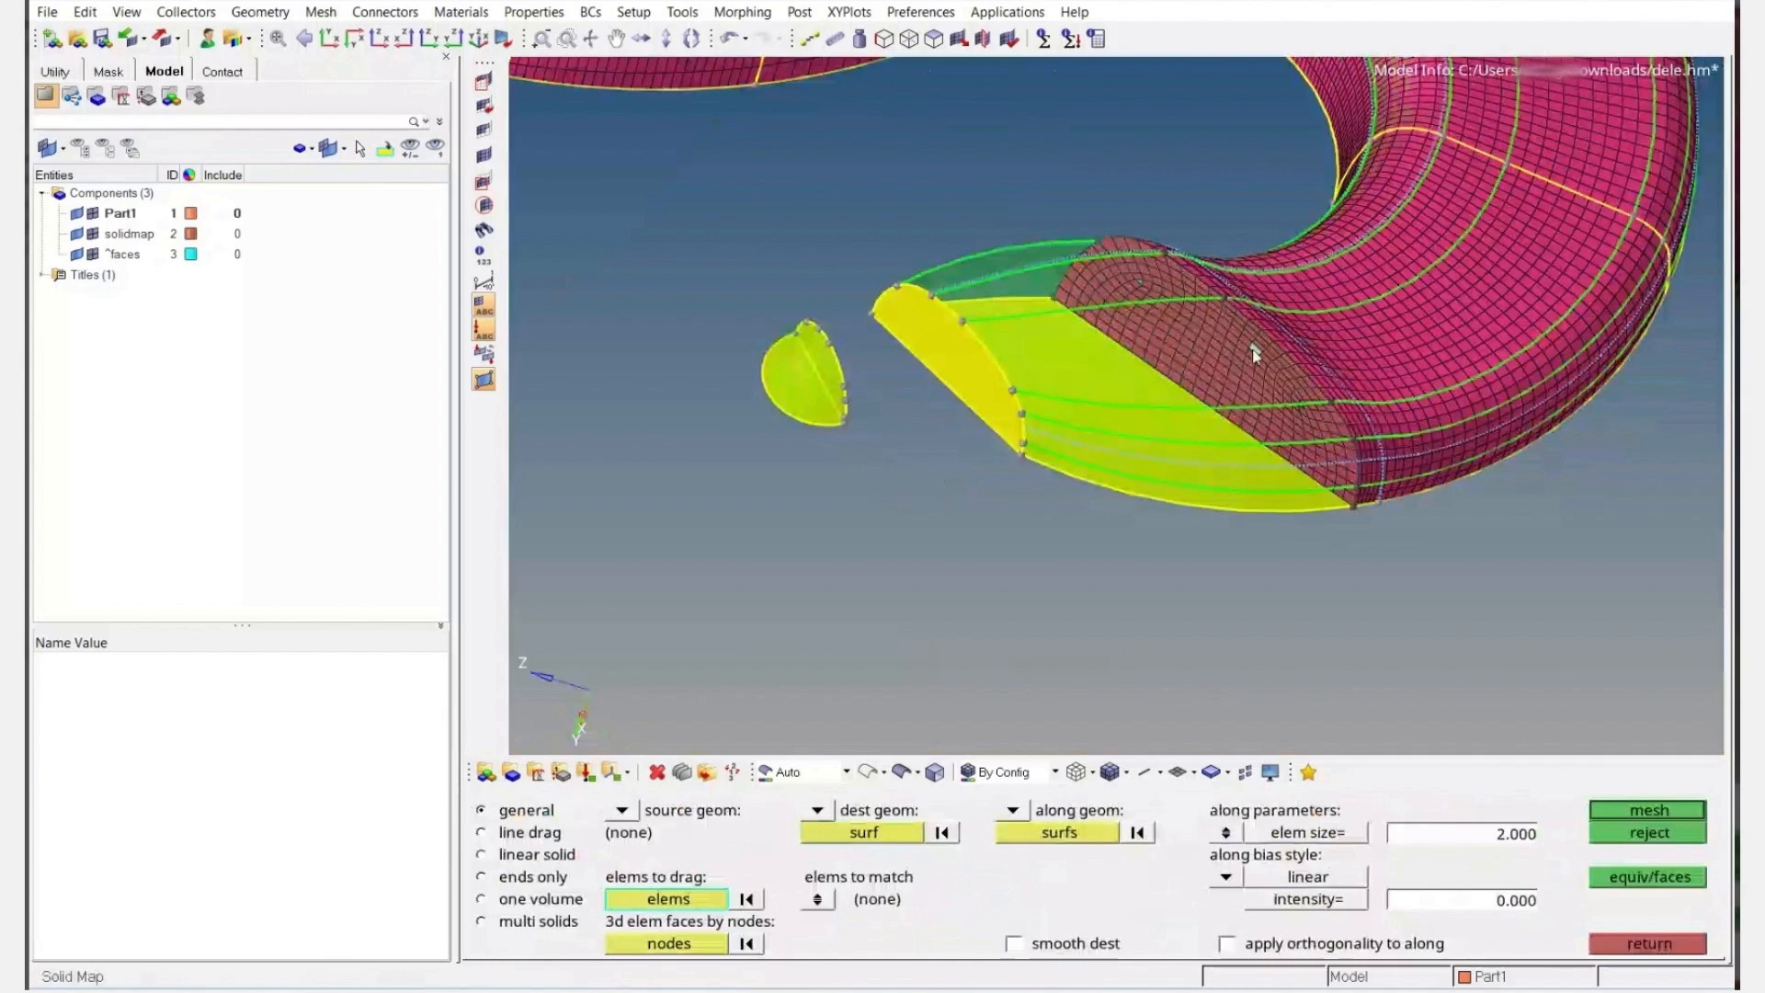
pyautogui.click(670, 899)
pyautogui.click(1182, 902)
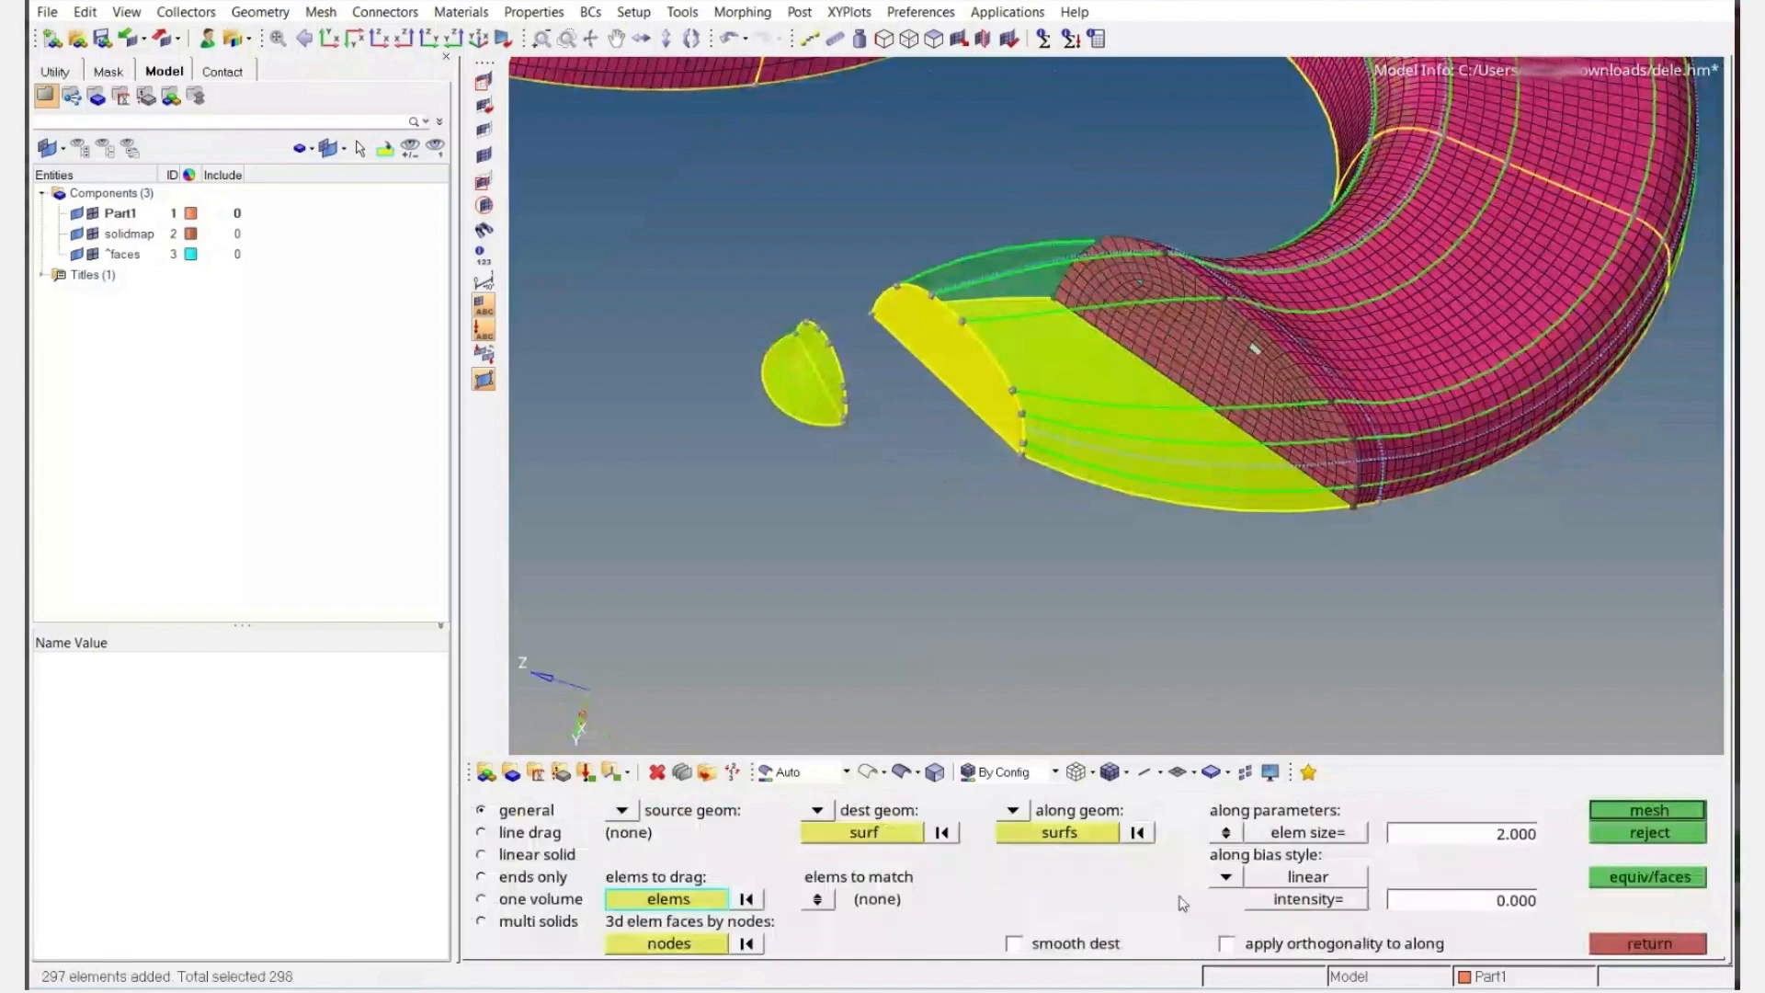
# Set the tip-side face as destination and the side surfaces as along geometry, and mesh the segment with element size 2.000
pyautogui.click(863, 833)
pyautogui.click(951, 370)
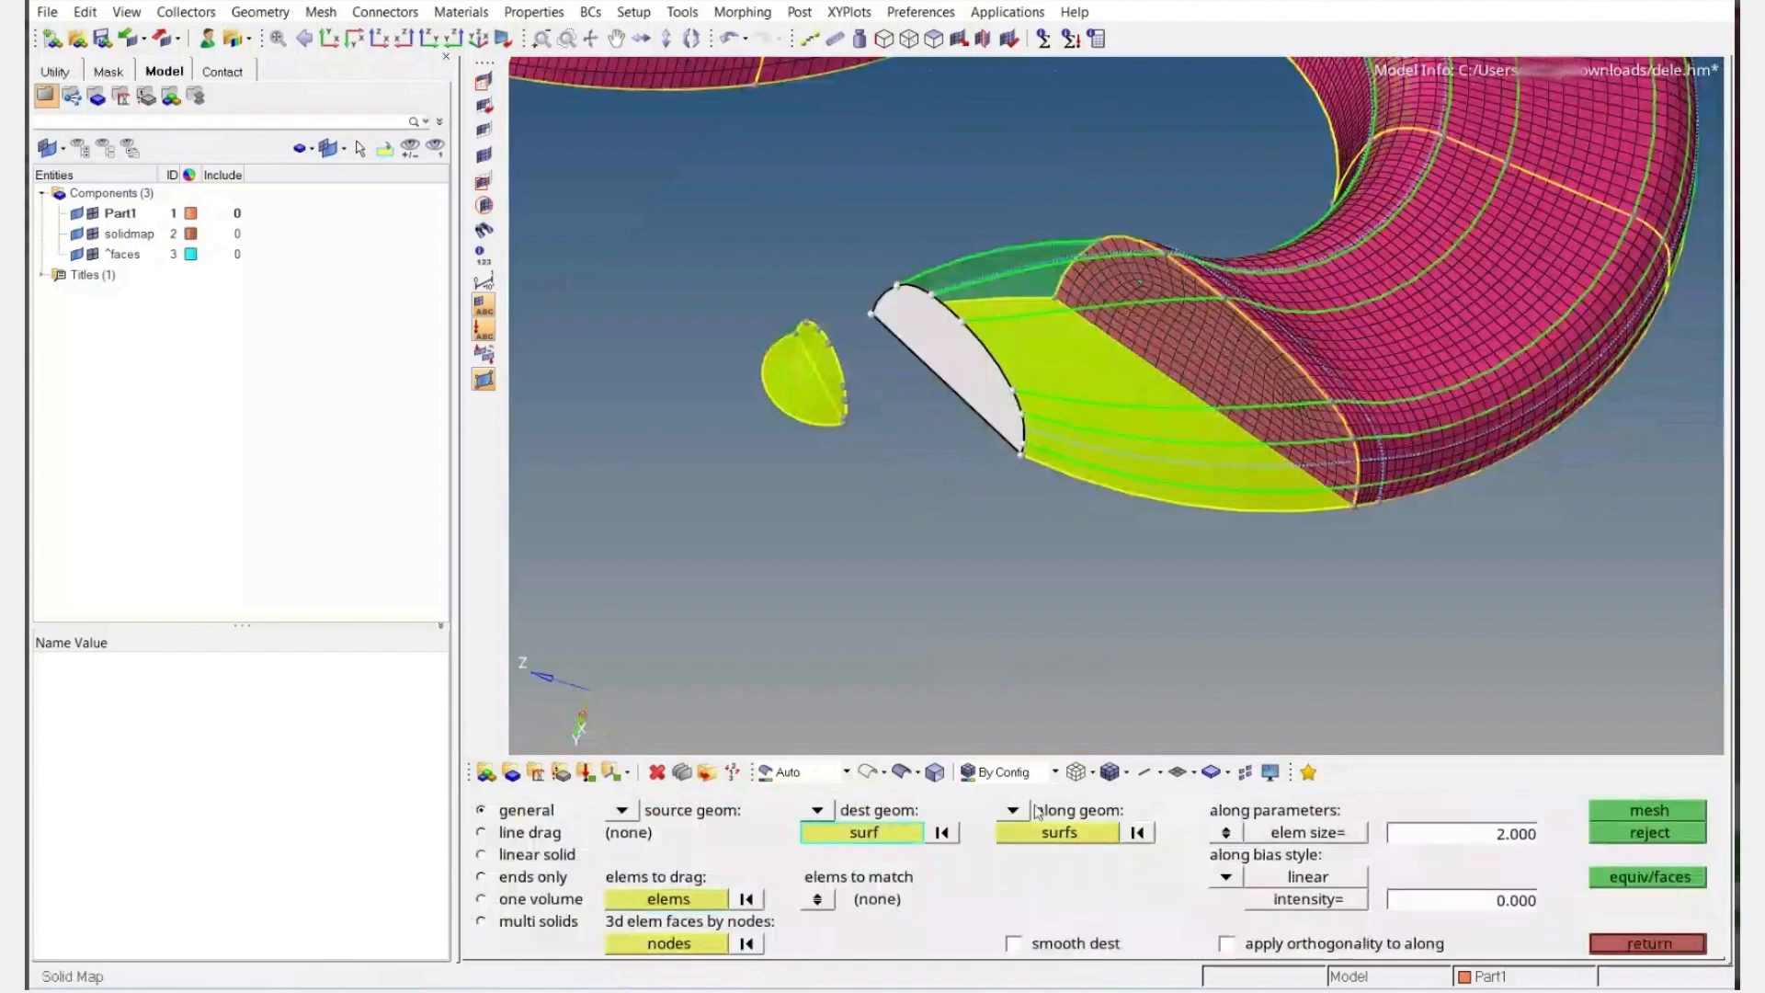
pyautogui.click(1043, 830)
pyautogui.keyDown('ctrl'); pyautogui.moveTo(1089, 539); pyautogui.dragTo(1006, 365); pyautogui.keyUp('ctrl')
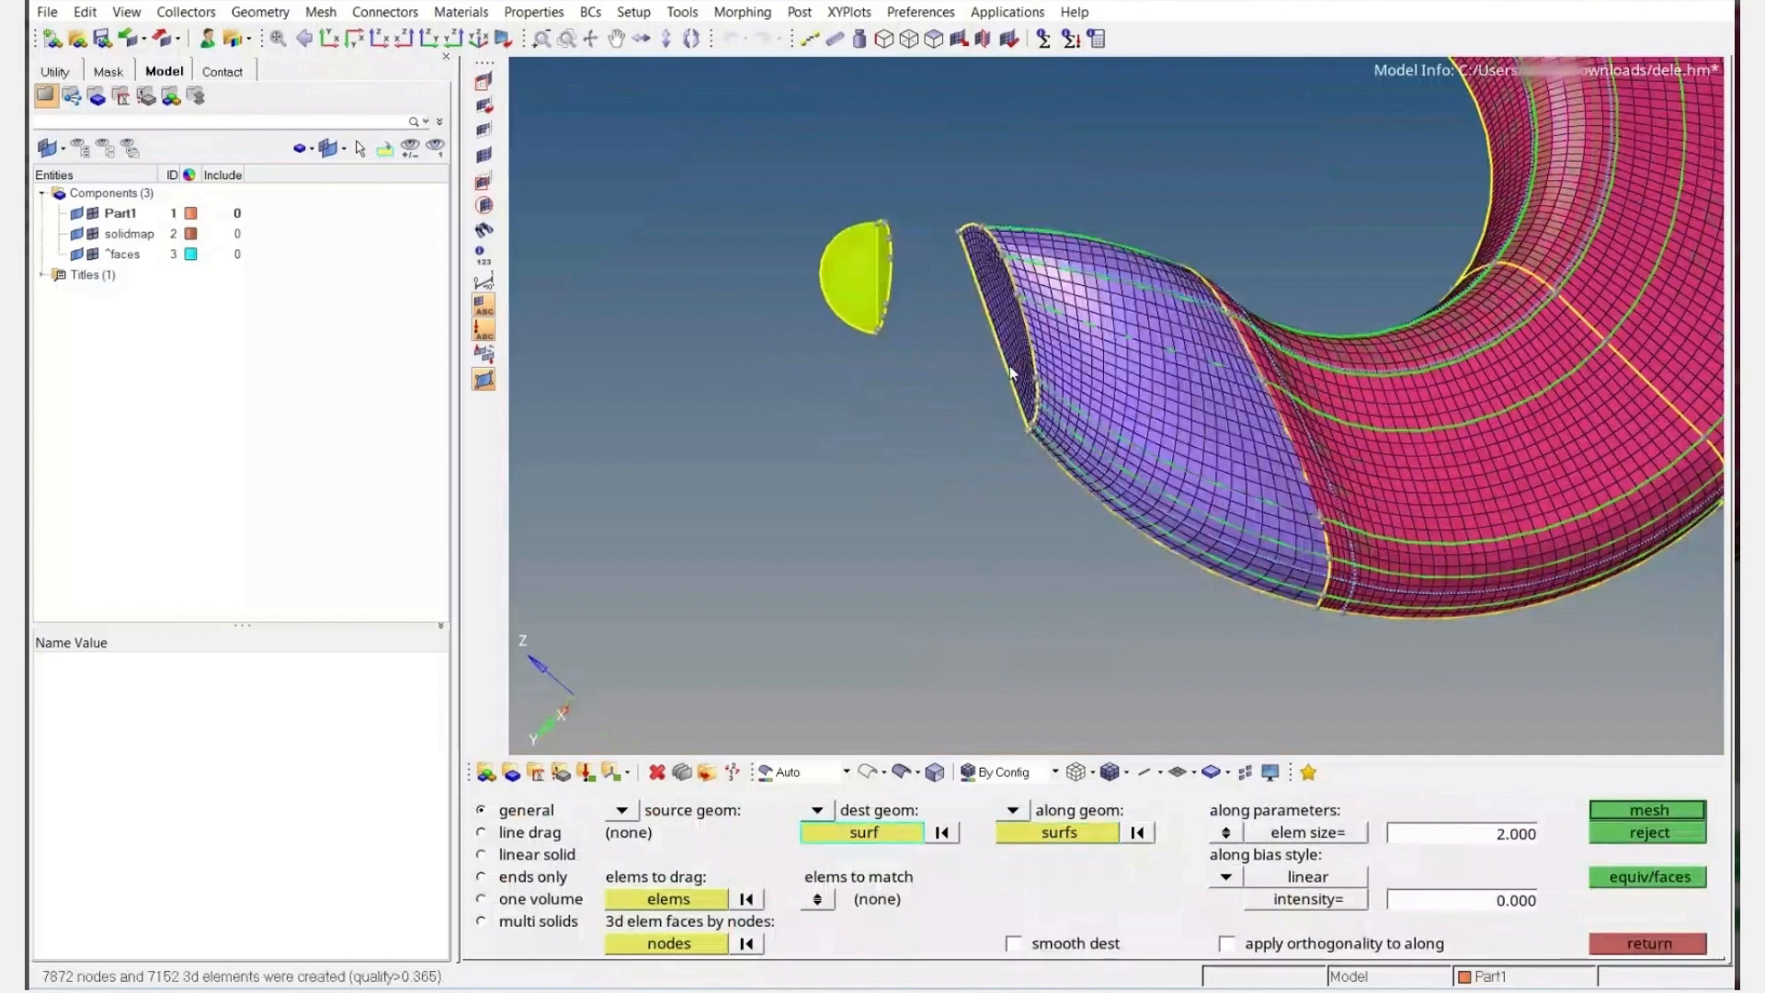
# Leave solid map and save the model file
pyautogui.press('Escape')
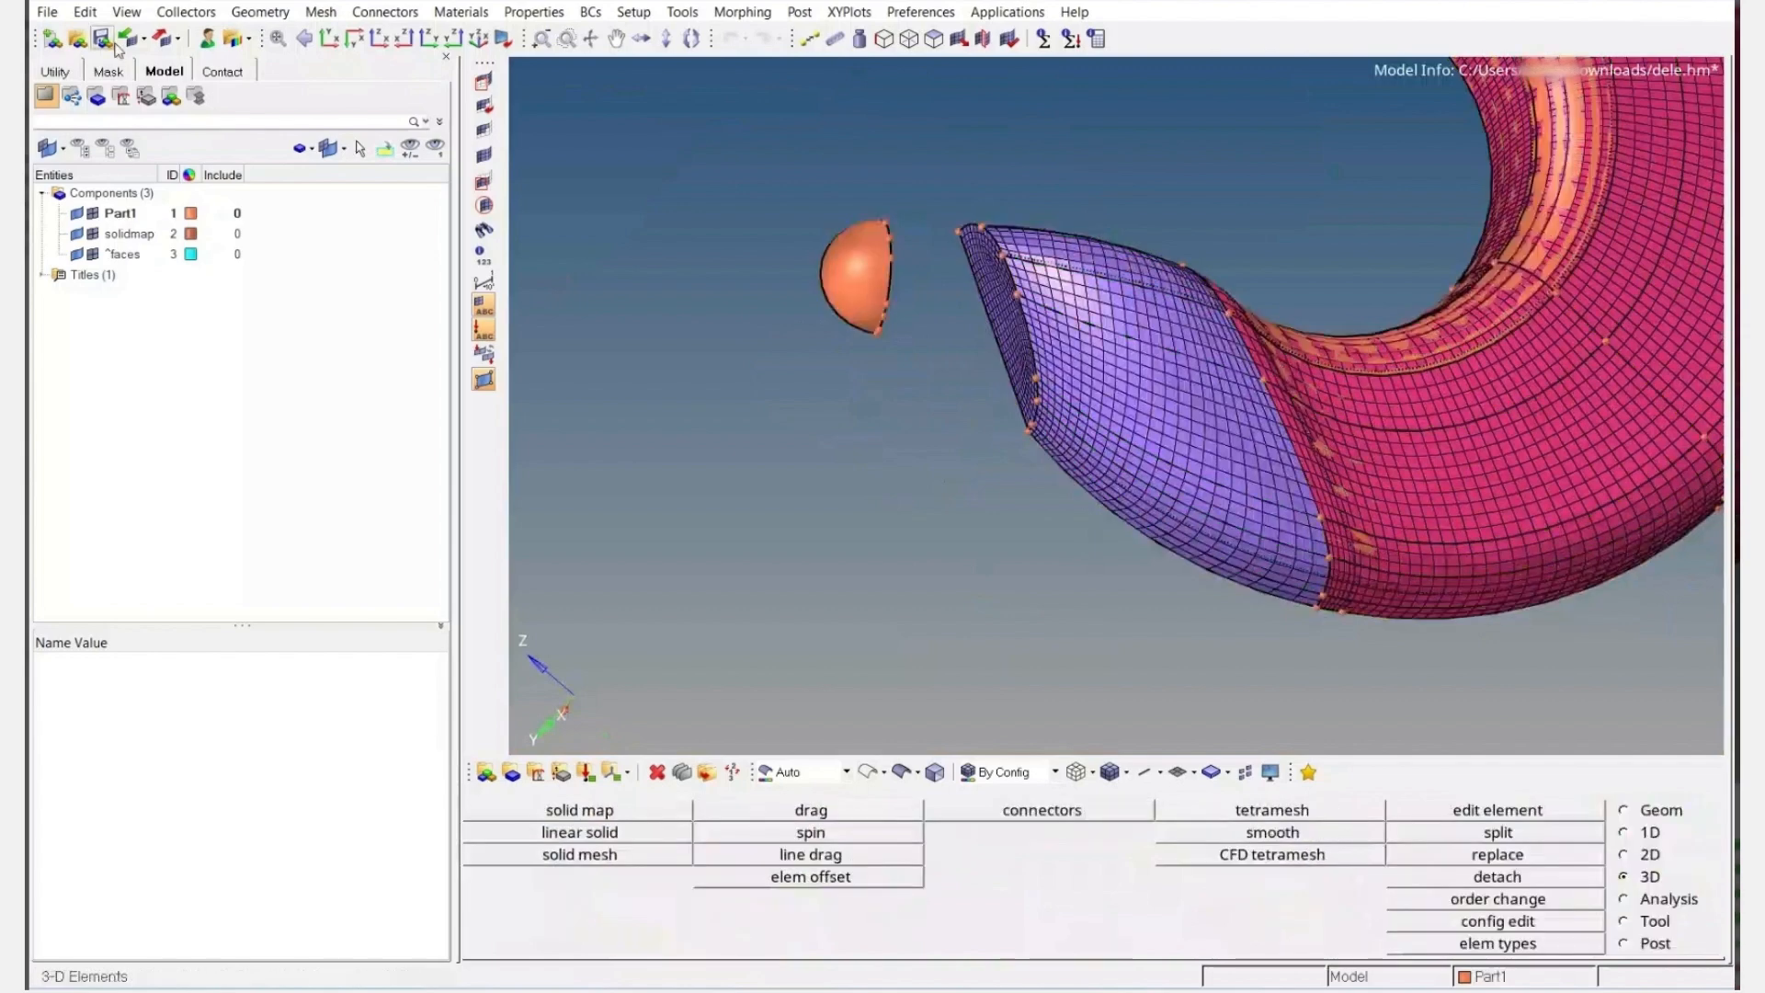
pyautogui.click(112, 45)
pyautogui.keyDown('ctrl'); pyautogui.moveTo(816, 325); pyautogui.dragTo(794, 376, button='right'); pyautogui.keyUp('ctrl')
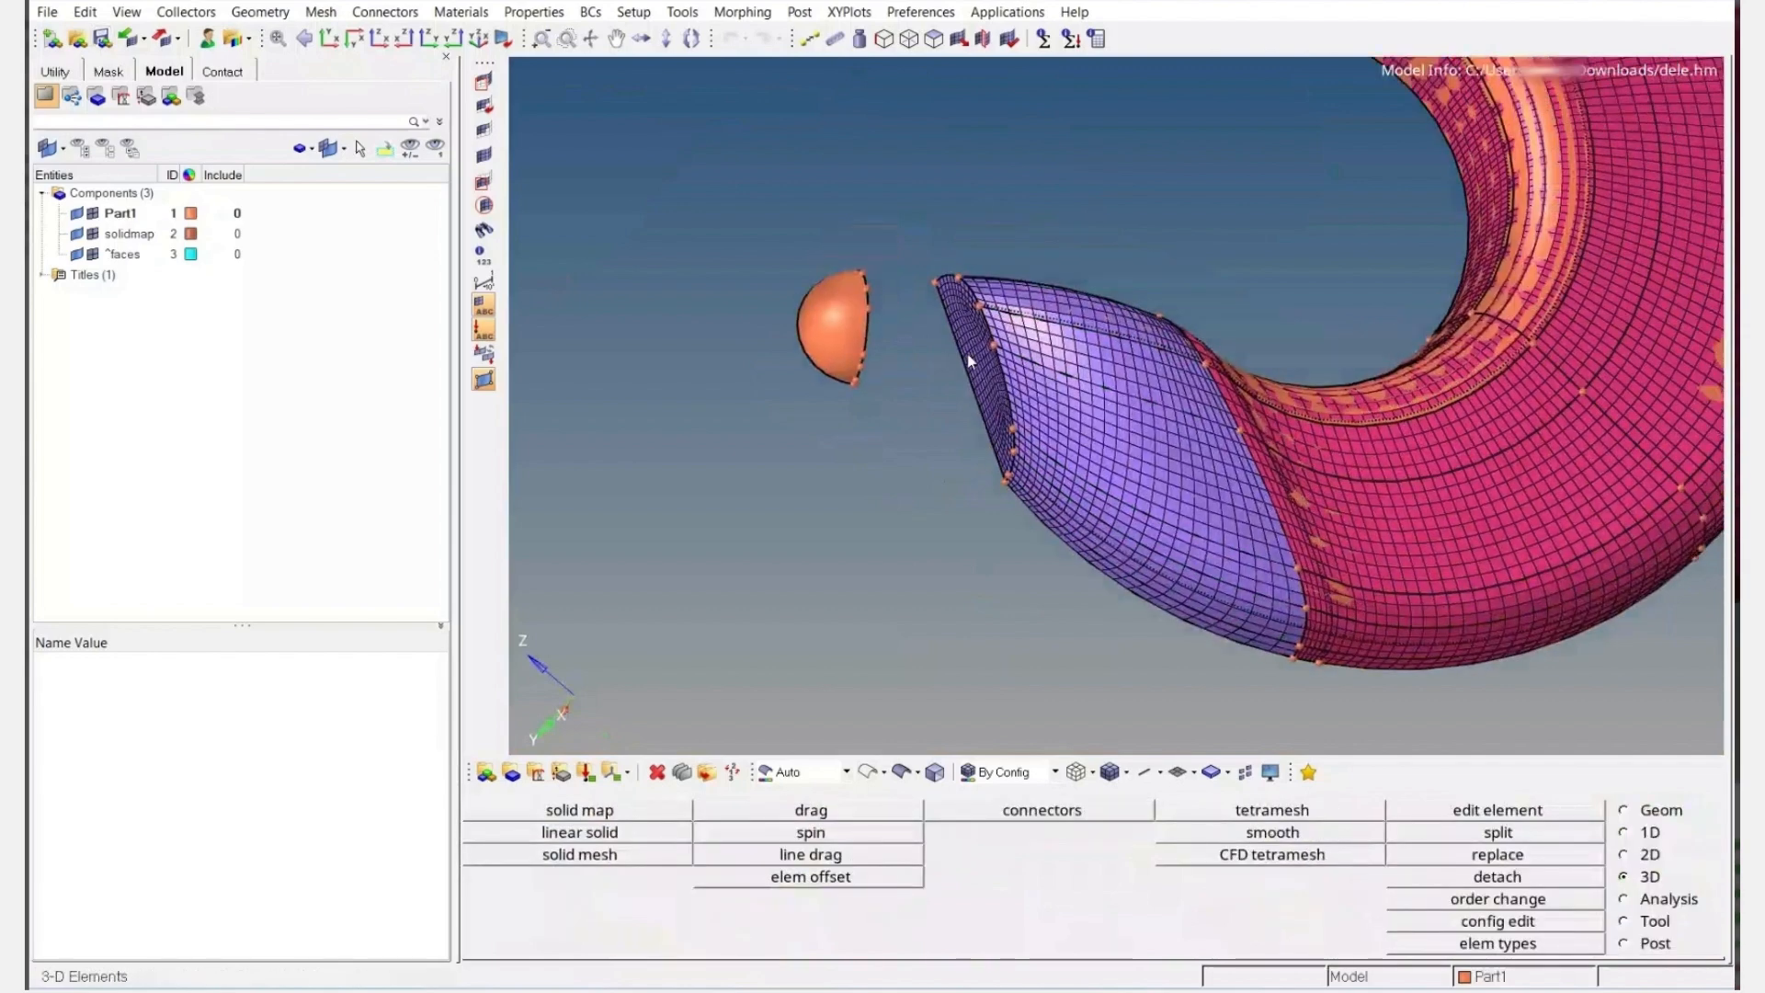
# Restore the saved view1 with its mask to bring back the next tip segment
pyautogui.scroll(2, 970, 360)
pyautogui.press('v')
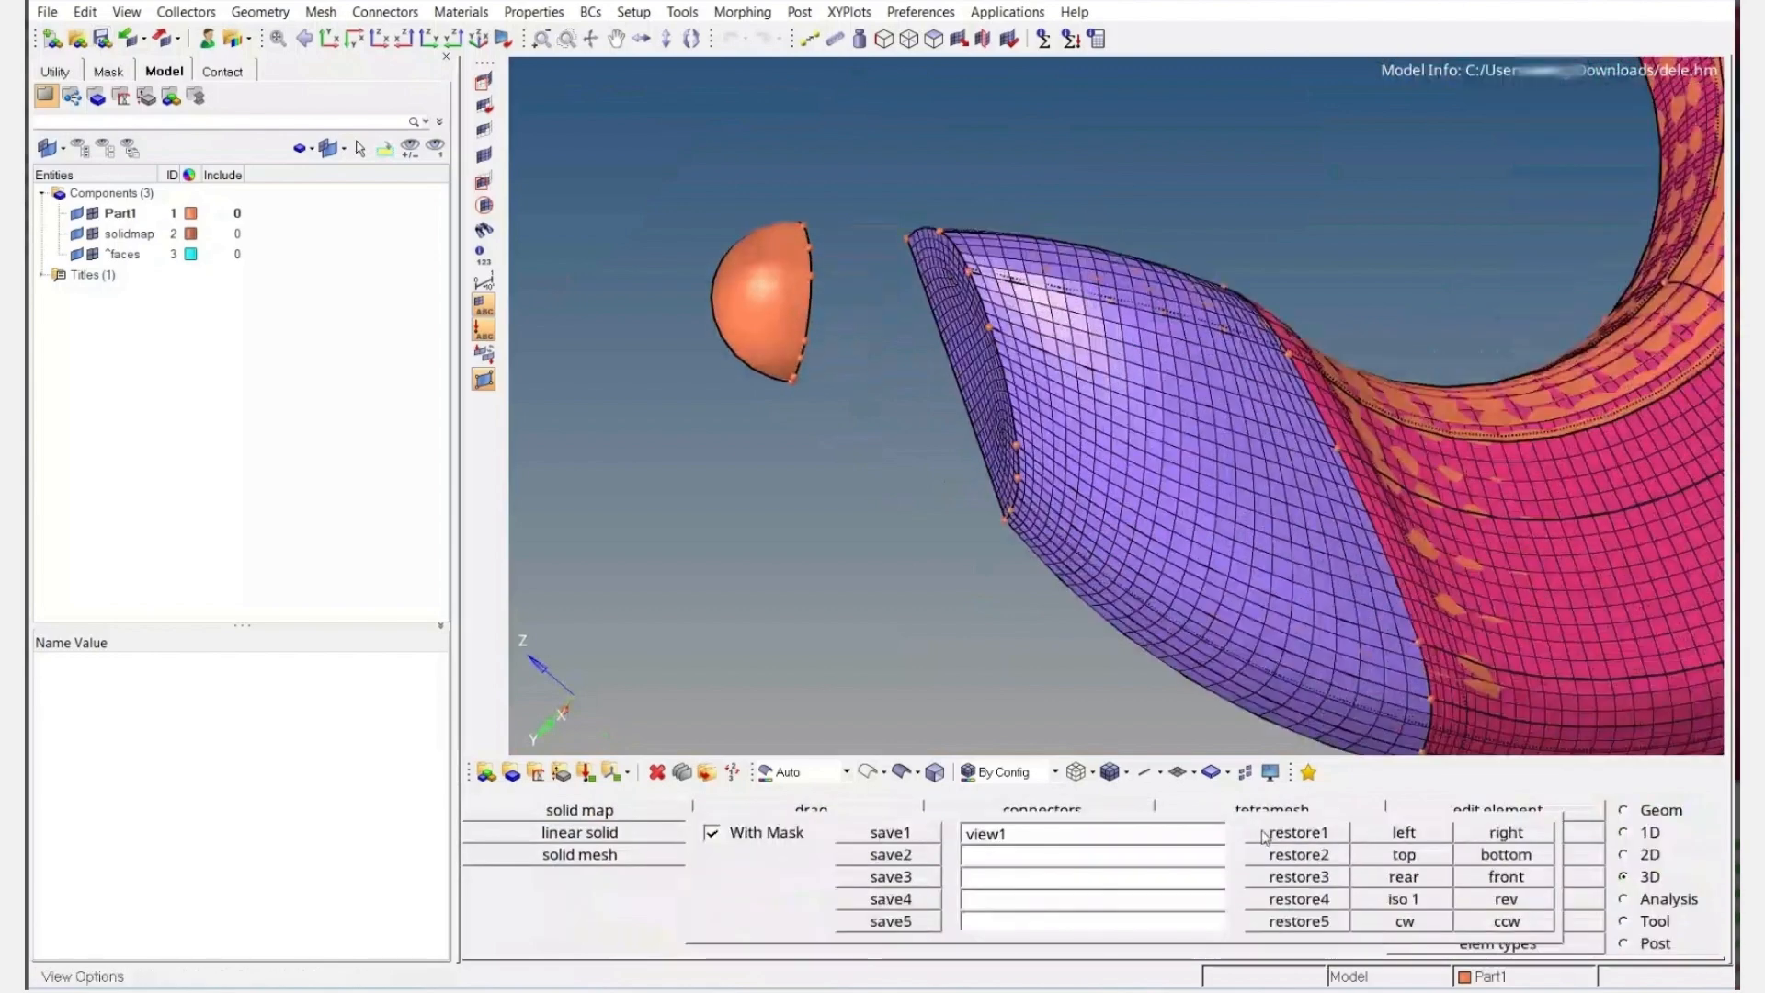
pyautogui.click(1280, 834)
# Mask the rounded end solid at the hook tip and display the geometry as wireframe
pyautogui.keyDown('ctrl'); pyautogui.moveTo(1228, 395); pyautogui.dragTo(908, 287); pyautogui.keyUp('ctrl')
pyautogui.keyDown('ctrl'); pyautogui.scroll(3, 925, 268); pyautogui.keyUp('ctrl')
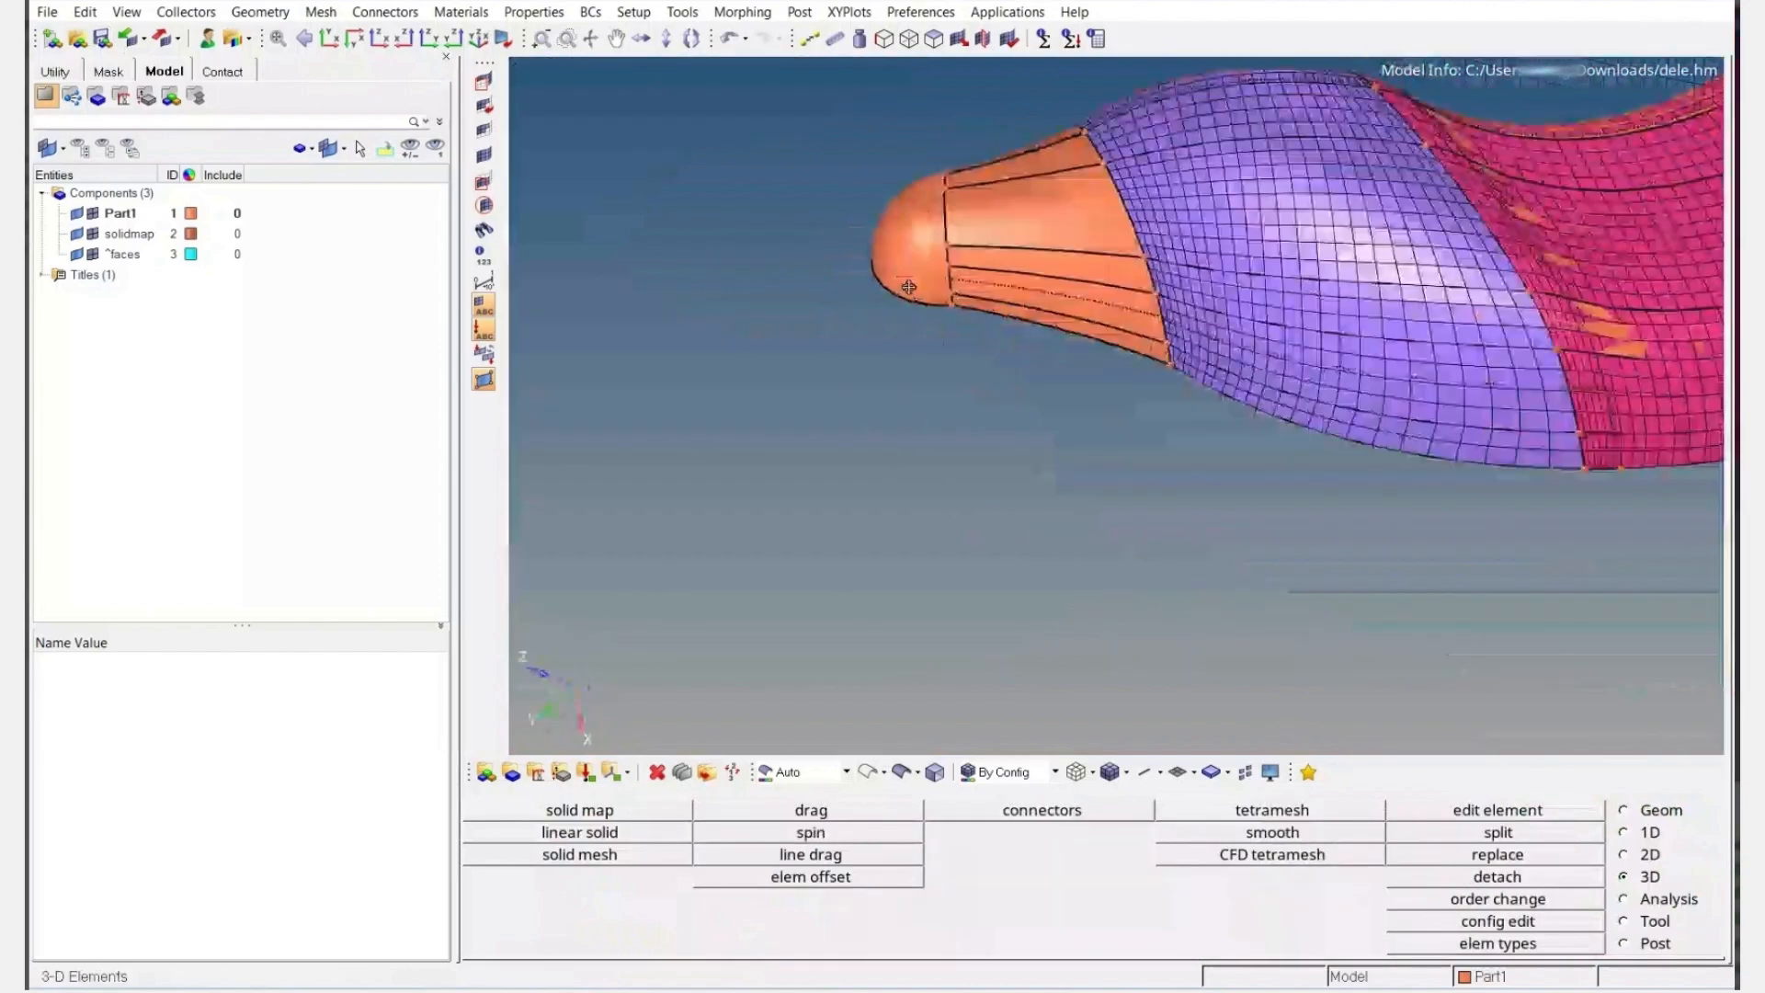
pyautogui.scroll(3, 908, 287)
pyautogui.press('F5')
pyautogui.click(881, 285)
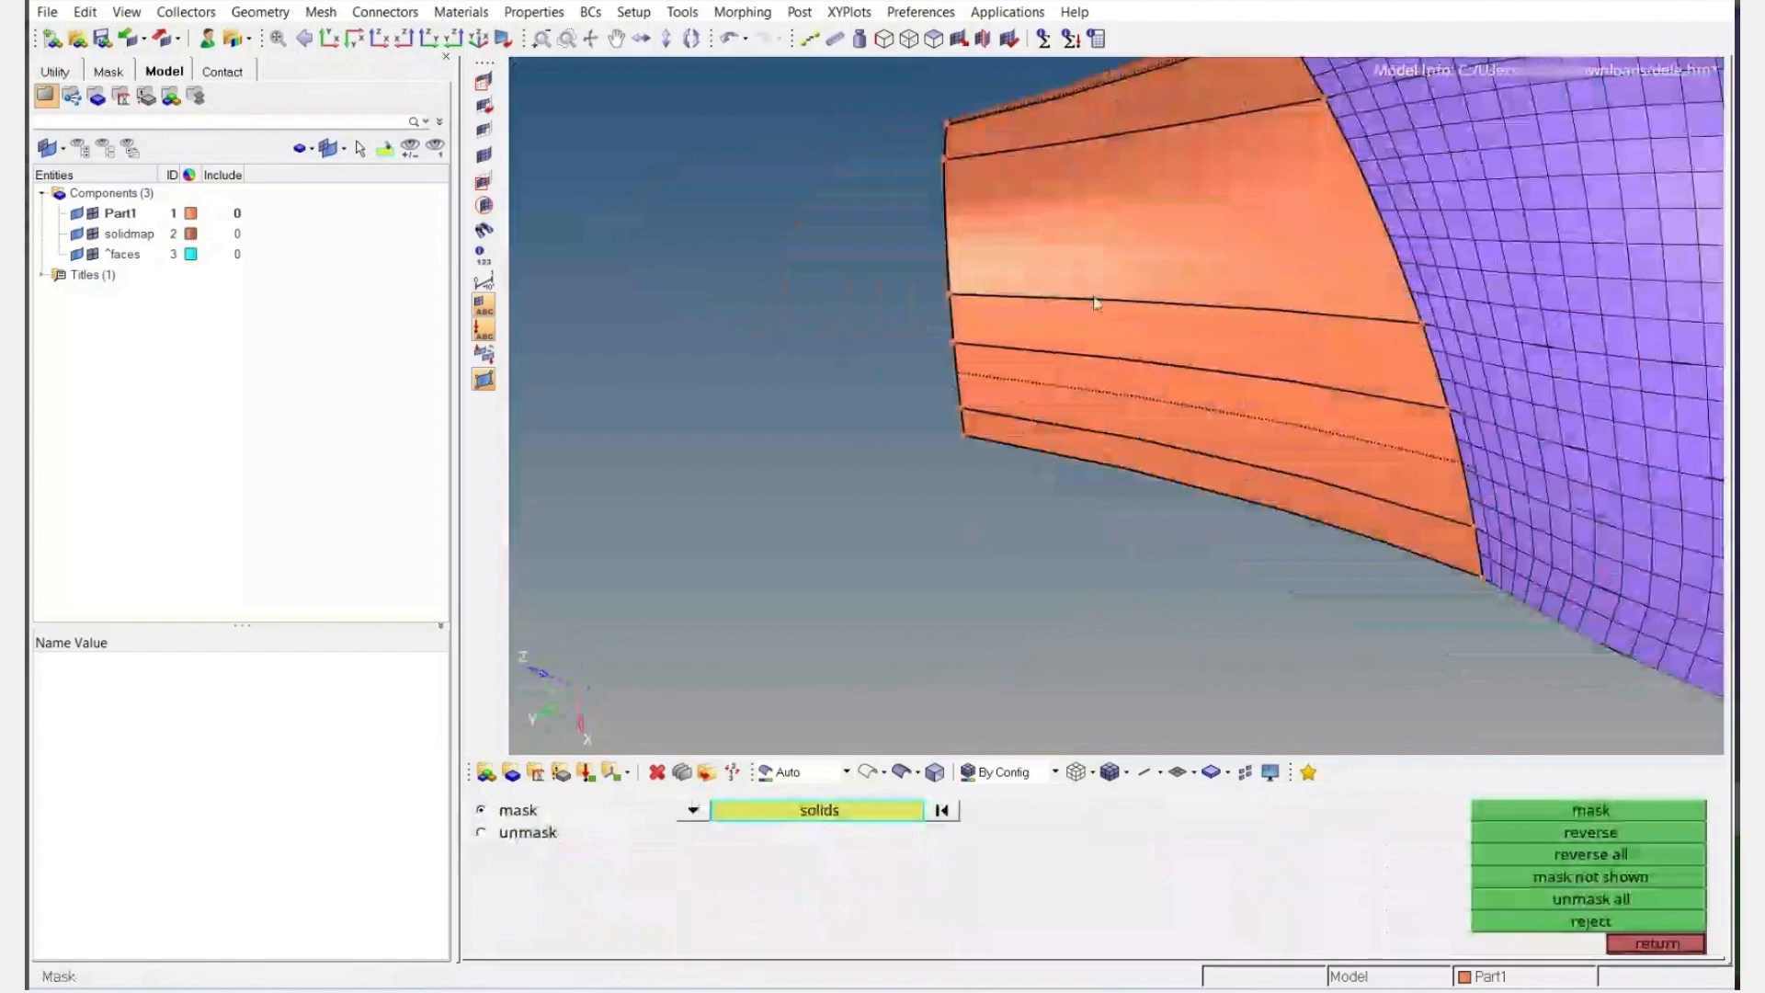
pyautogui.keyDown('ctrl'); pyautogui.moveTo(1094, 303); pyautogui.dragTo(1120, 306); pyautogui.keyUp('ctrl')
pyautogui.click(867, 772)
pyautogui.keyDown('ctrl'); pyautogui.moveTo(1372, 358); pyautogui.dragTo(1089, 485, button='right'); pyautogui.keyUp('ctrl')
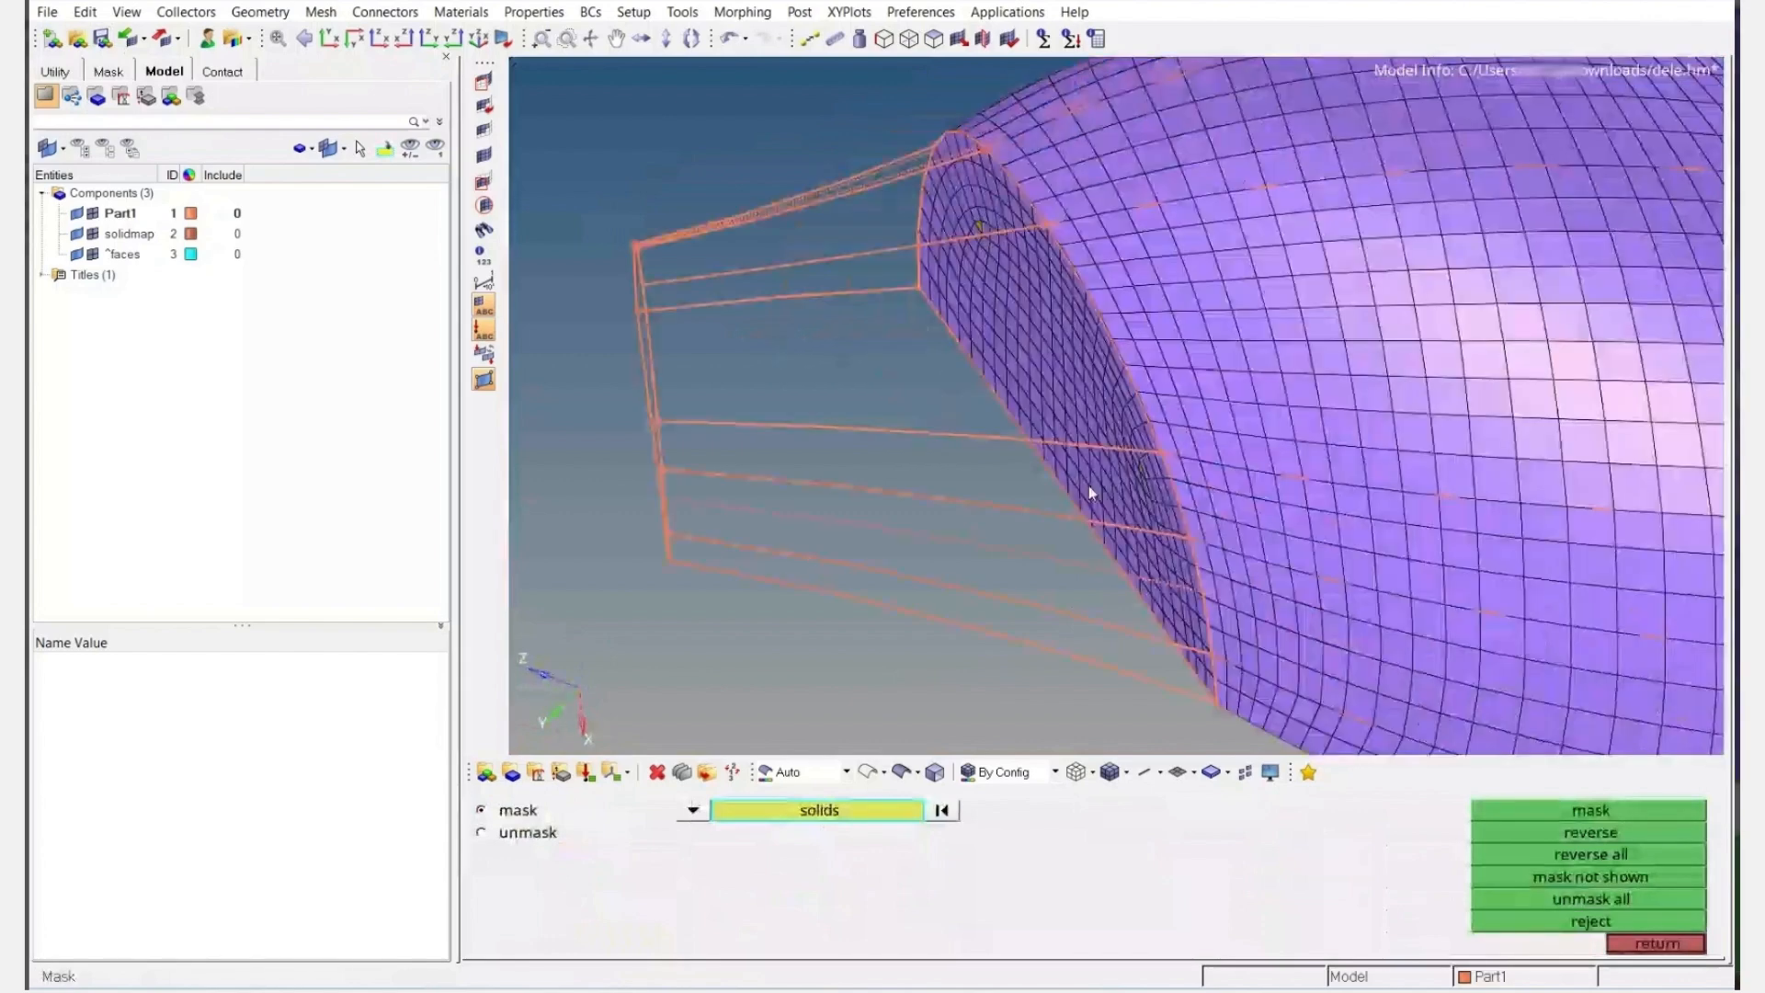
pyautogui.scroll(-3, 1089, 485)
# Find the faces of the updated solid mesh to regenerate the ^faces elements
pyautogui.click(934, 38)
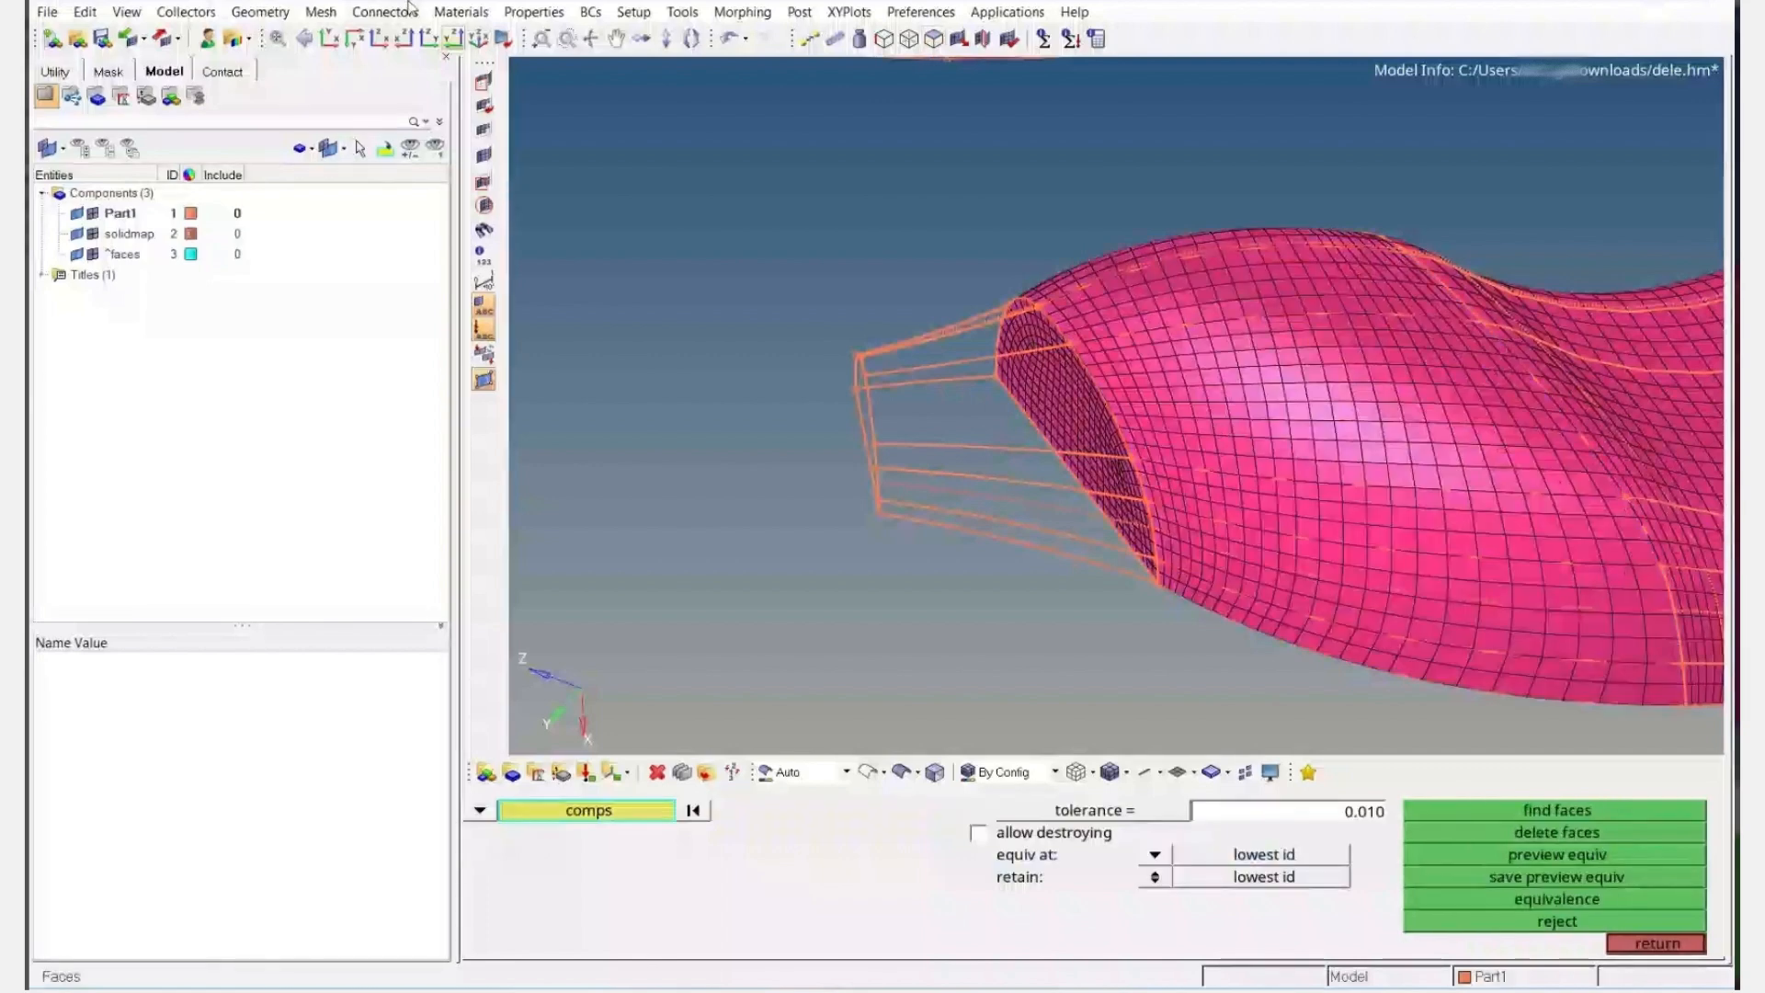
pyautogui.press('Escape')
pyautogui.press('Escape')
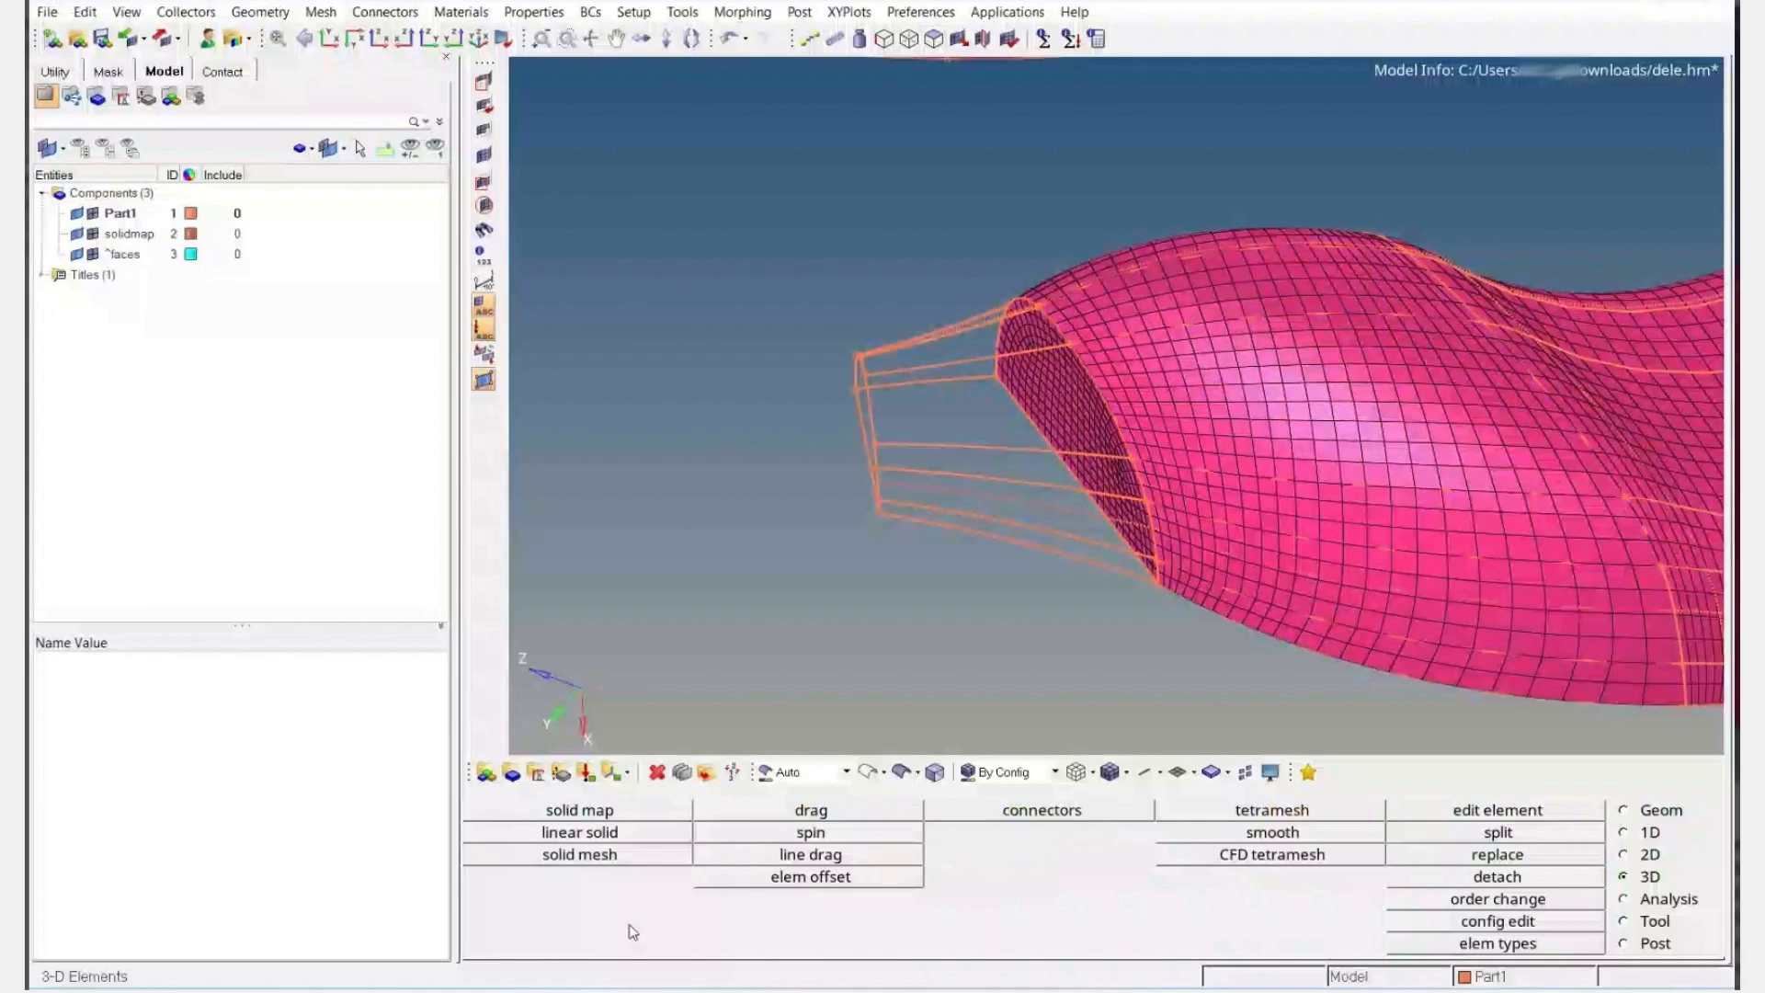
# Reopen solid map for the next tip segment and select the elements to drag by face
pyautogui.click(580, 811)
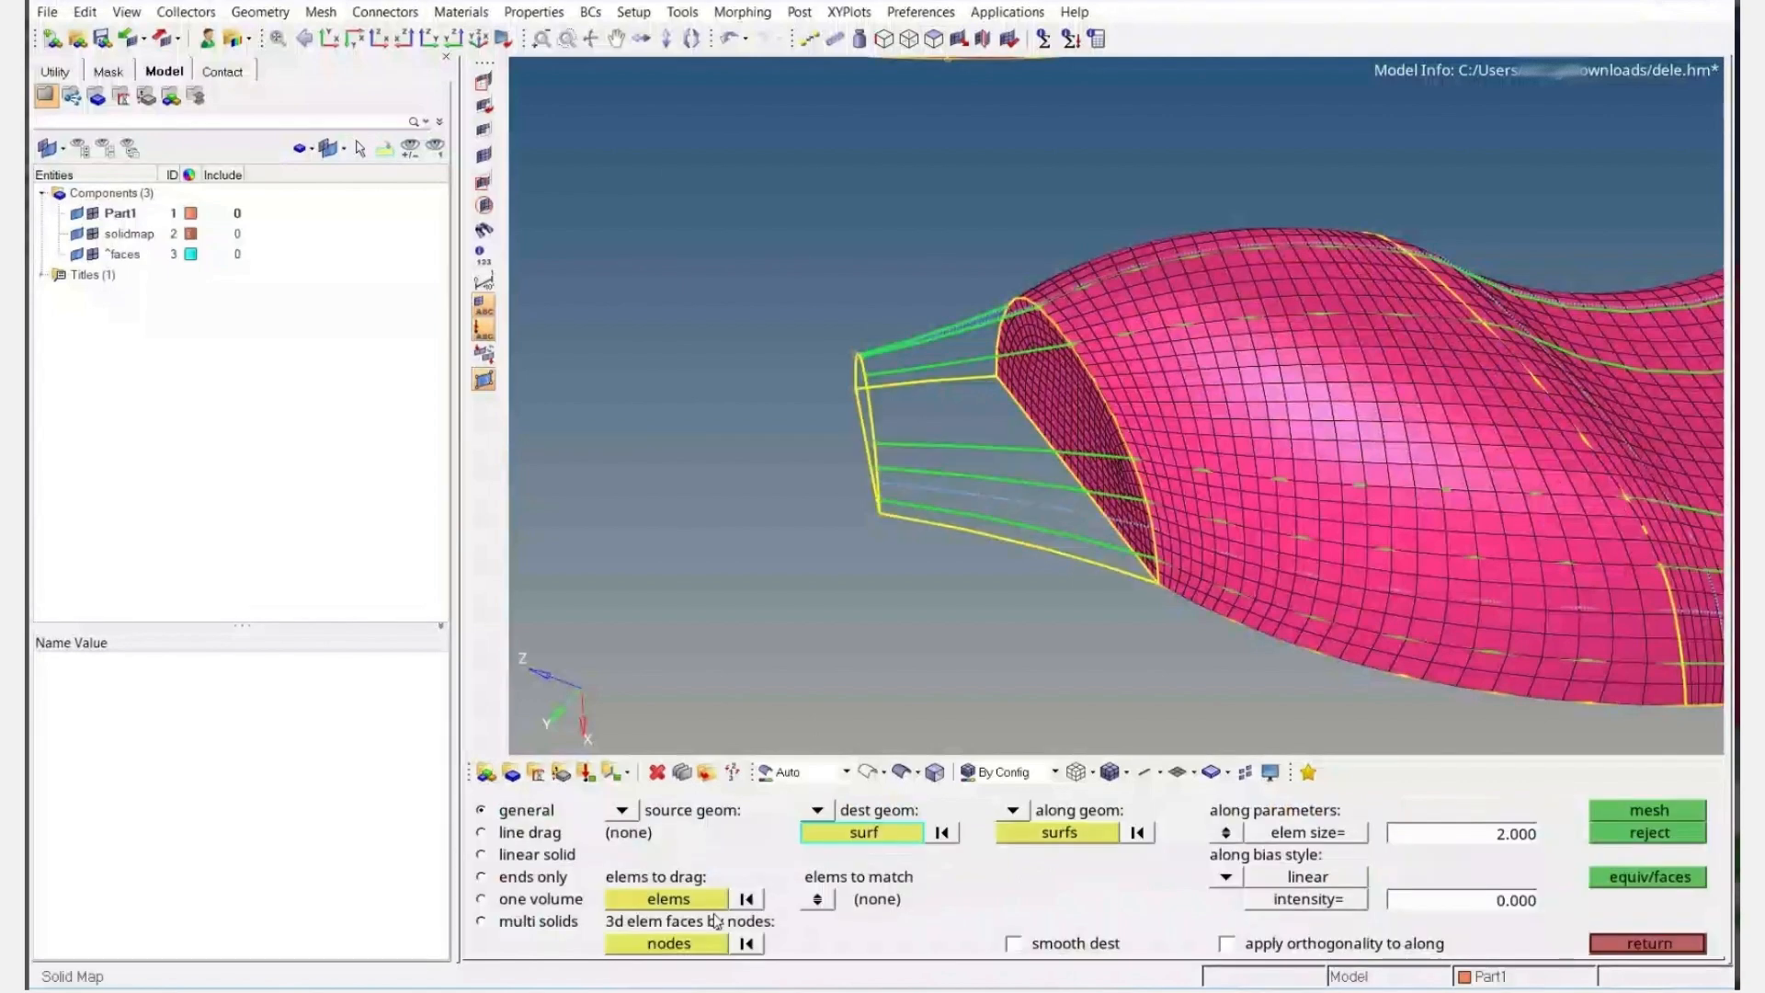
pyautogui.click(713, 905)
pyautogui.keyDown('ctrl'); pyautogui.moveTo(1178, 441); pyautogui.dragTo(1187, 440); pyautogui.keyUp('ctrl')
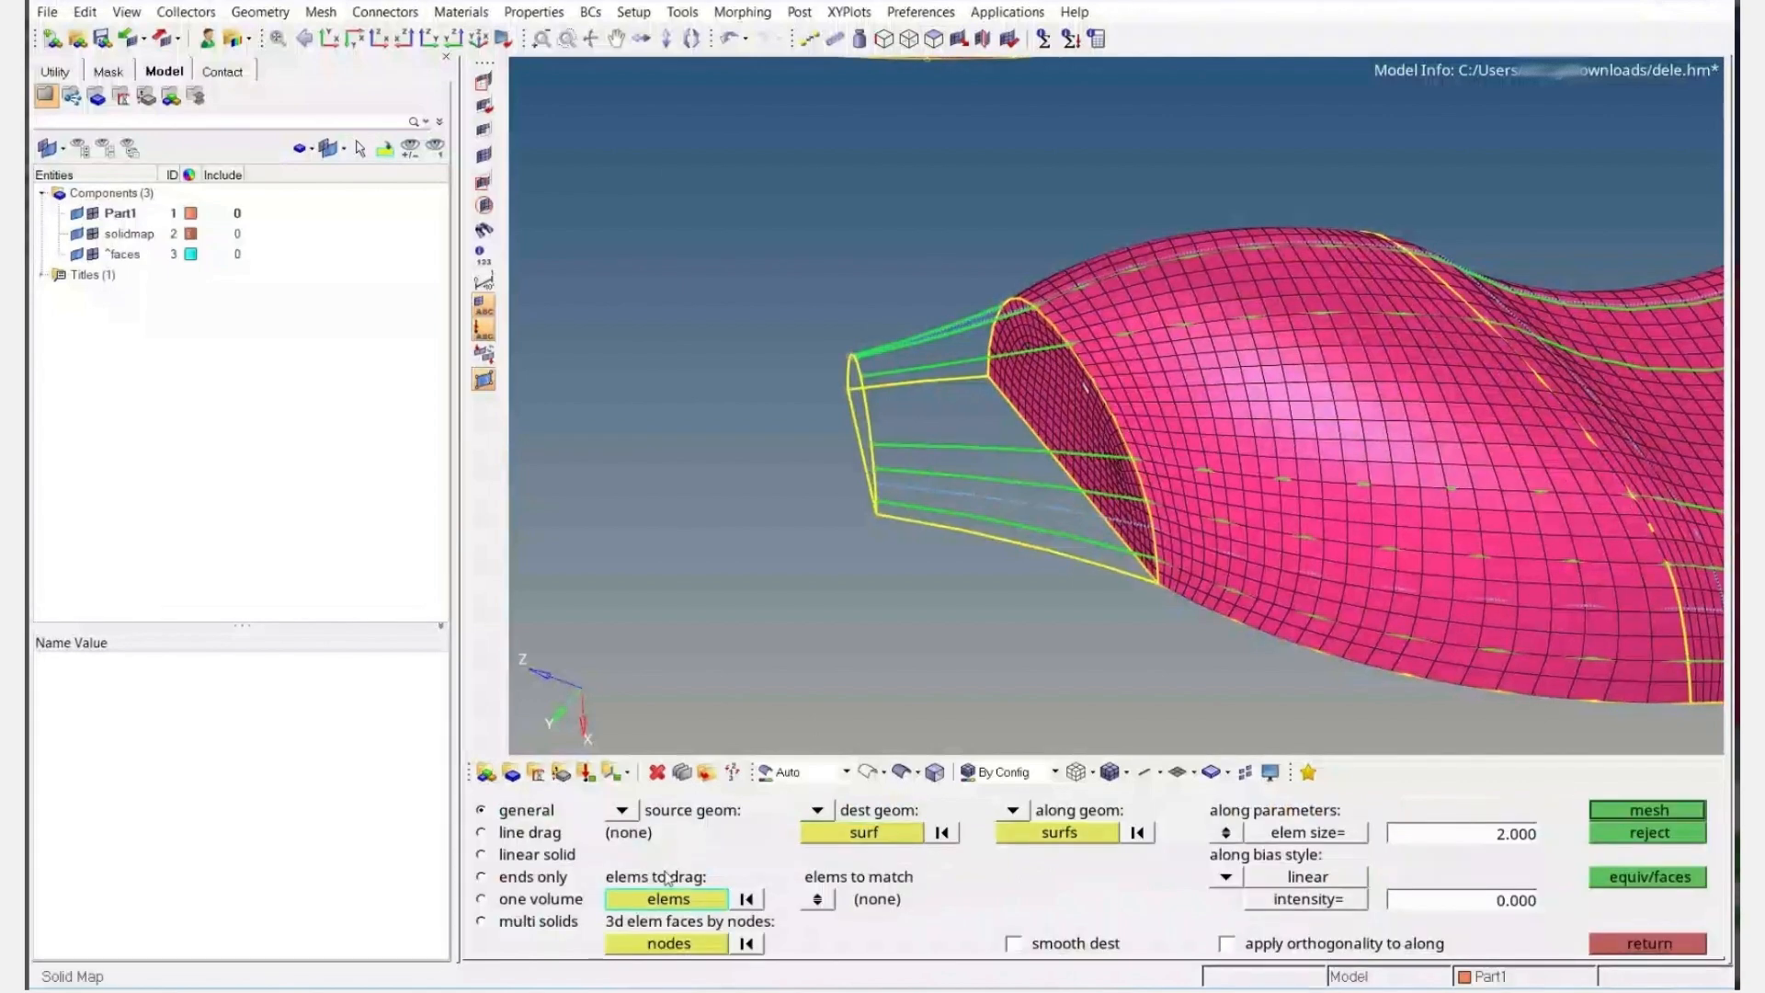
pyautogui.click(668, 898)
pyautogui.click(1256, 898)
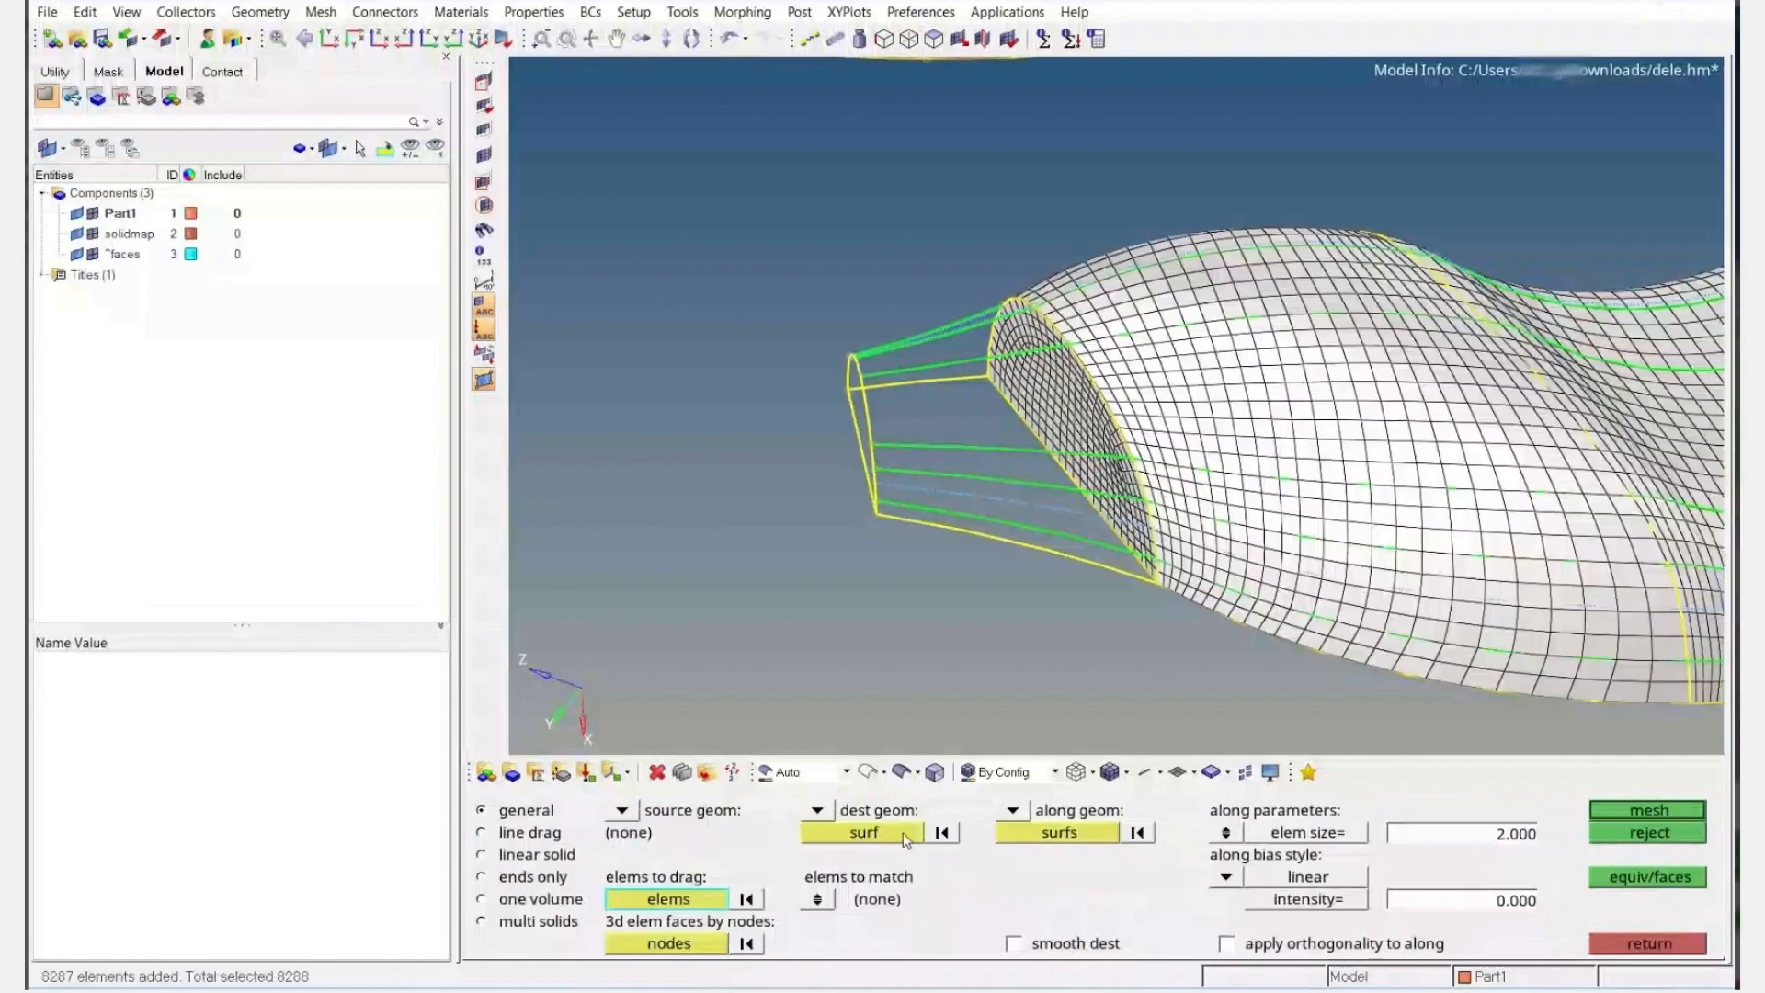
# Display the geometry shaded and pick the tip segment's far end face as the destination surface
pyautogui.click(903, 834)
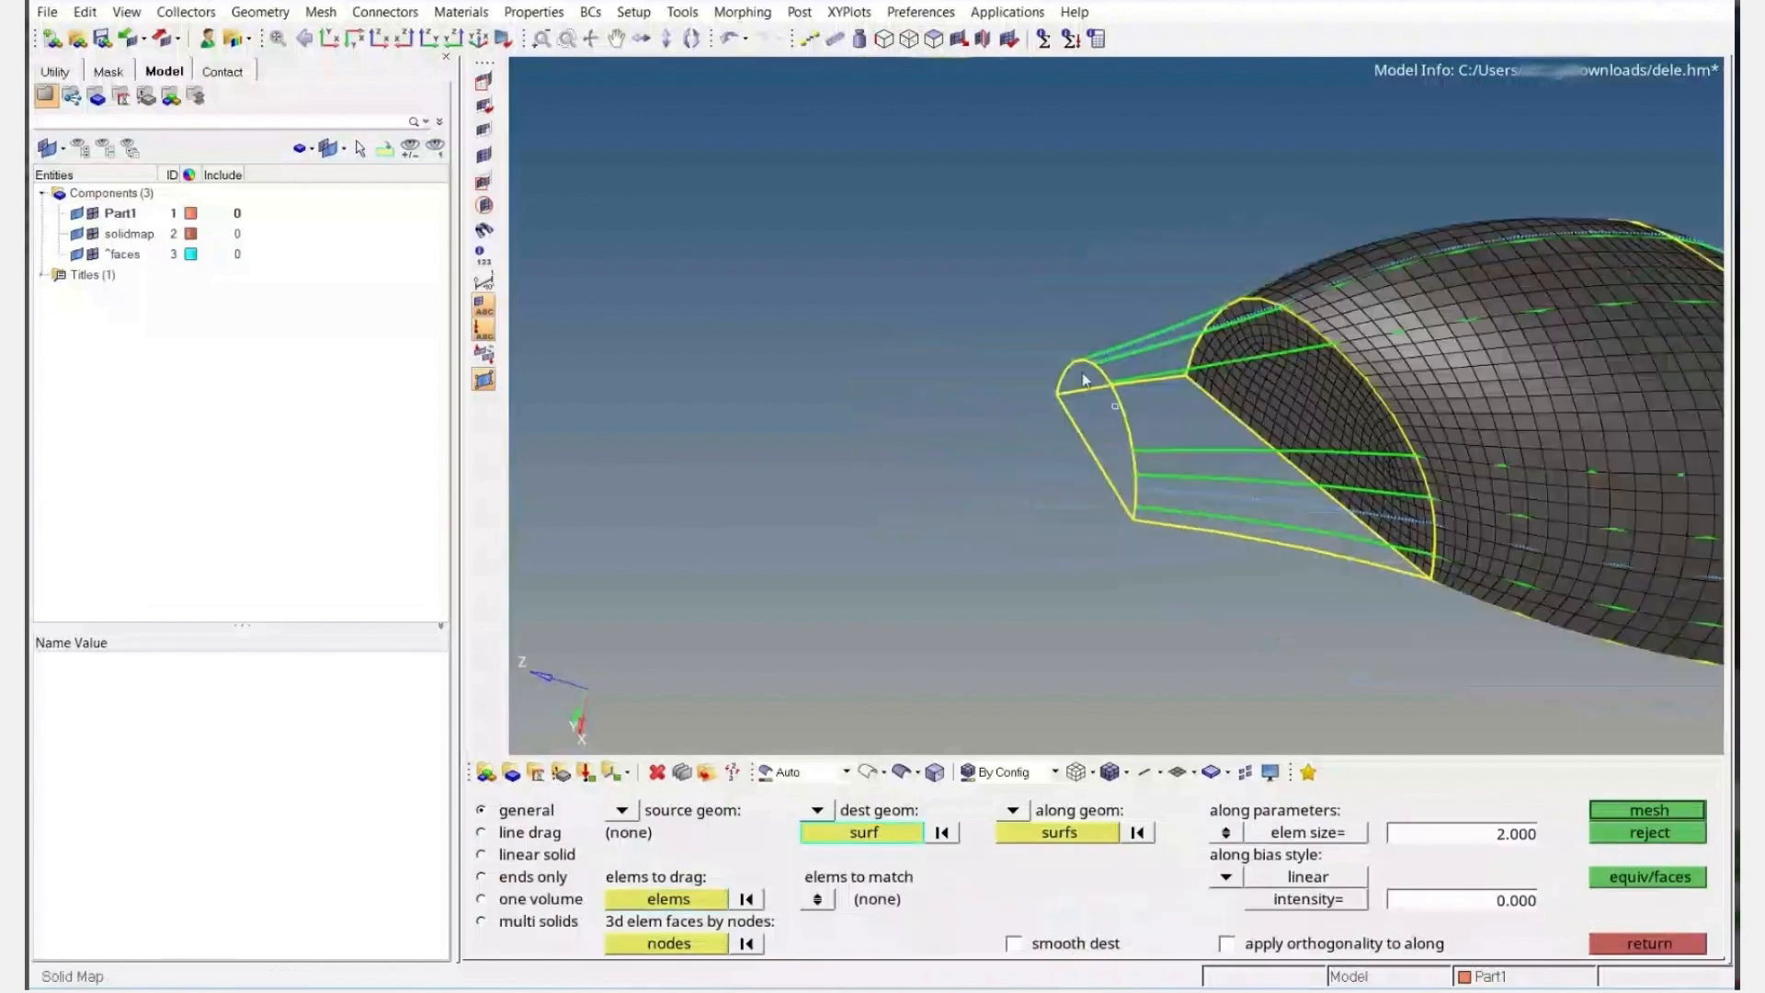
pyautogui.click(900, 772)
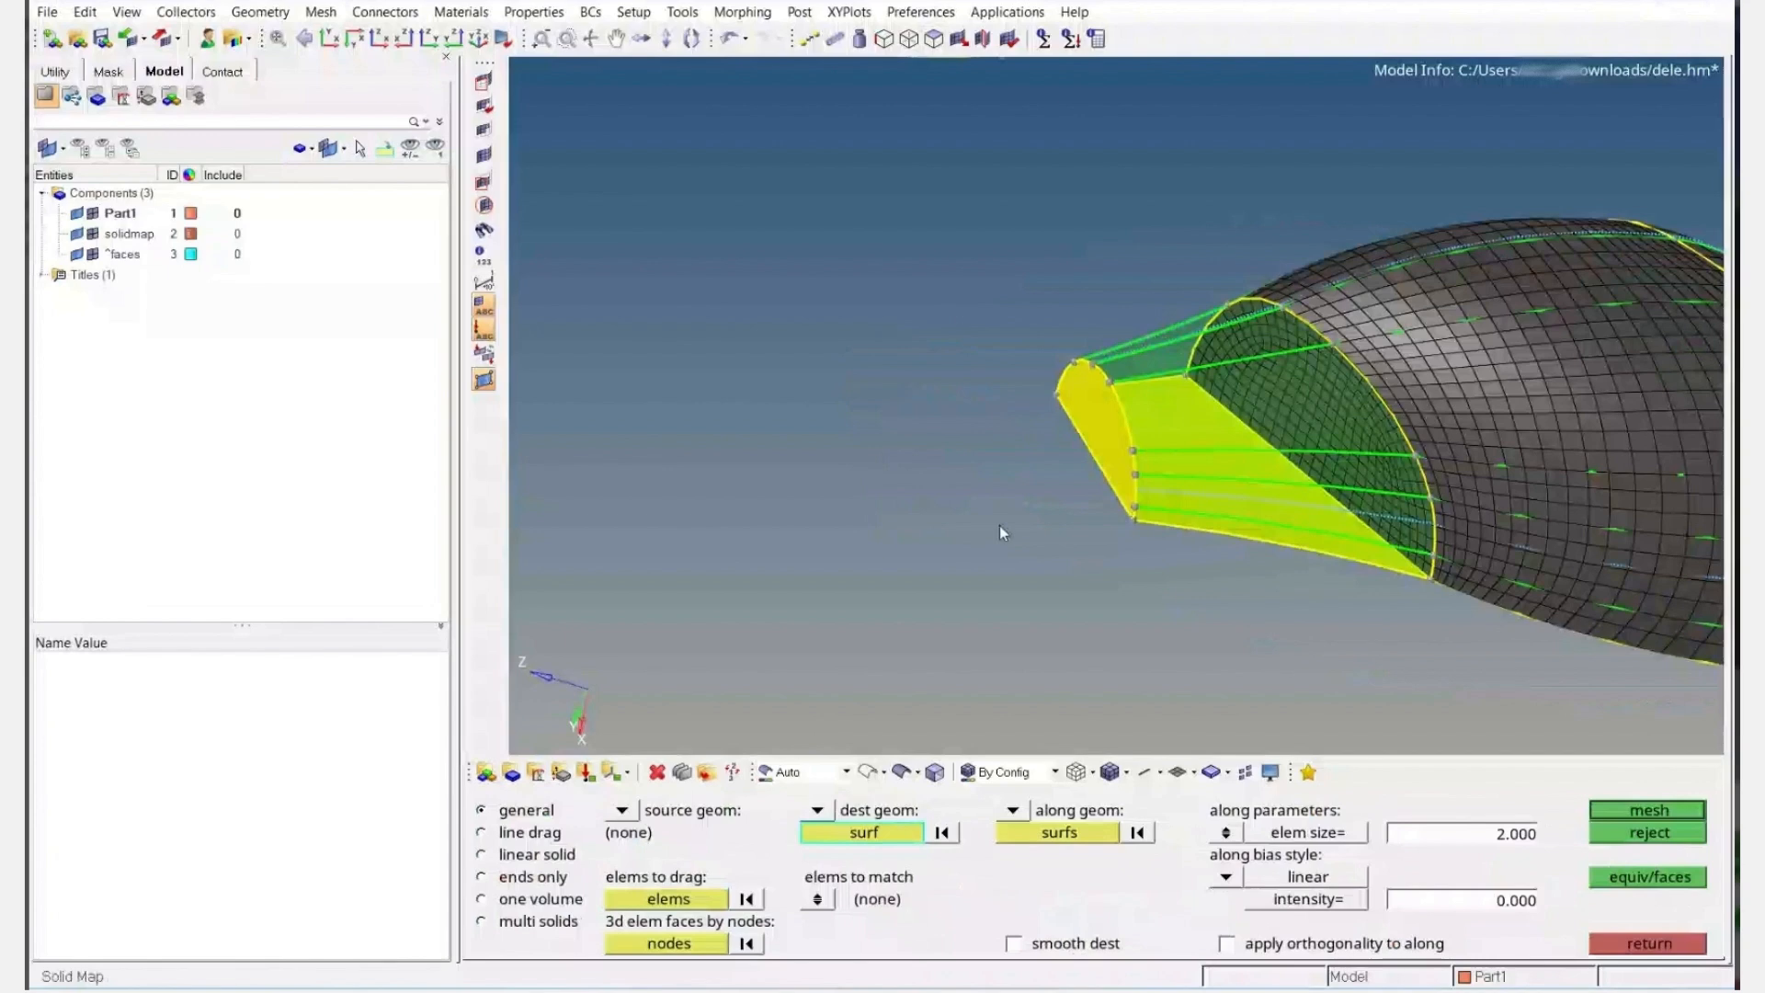
pyautogui.click(1096, 432)
# Select the tip segment's side surfaces as along geometry and try the solid map mesh with element size 2.000
pyautogui.click(1059, 833)
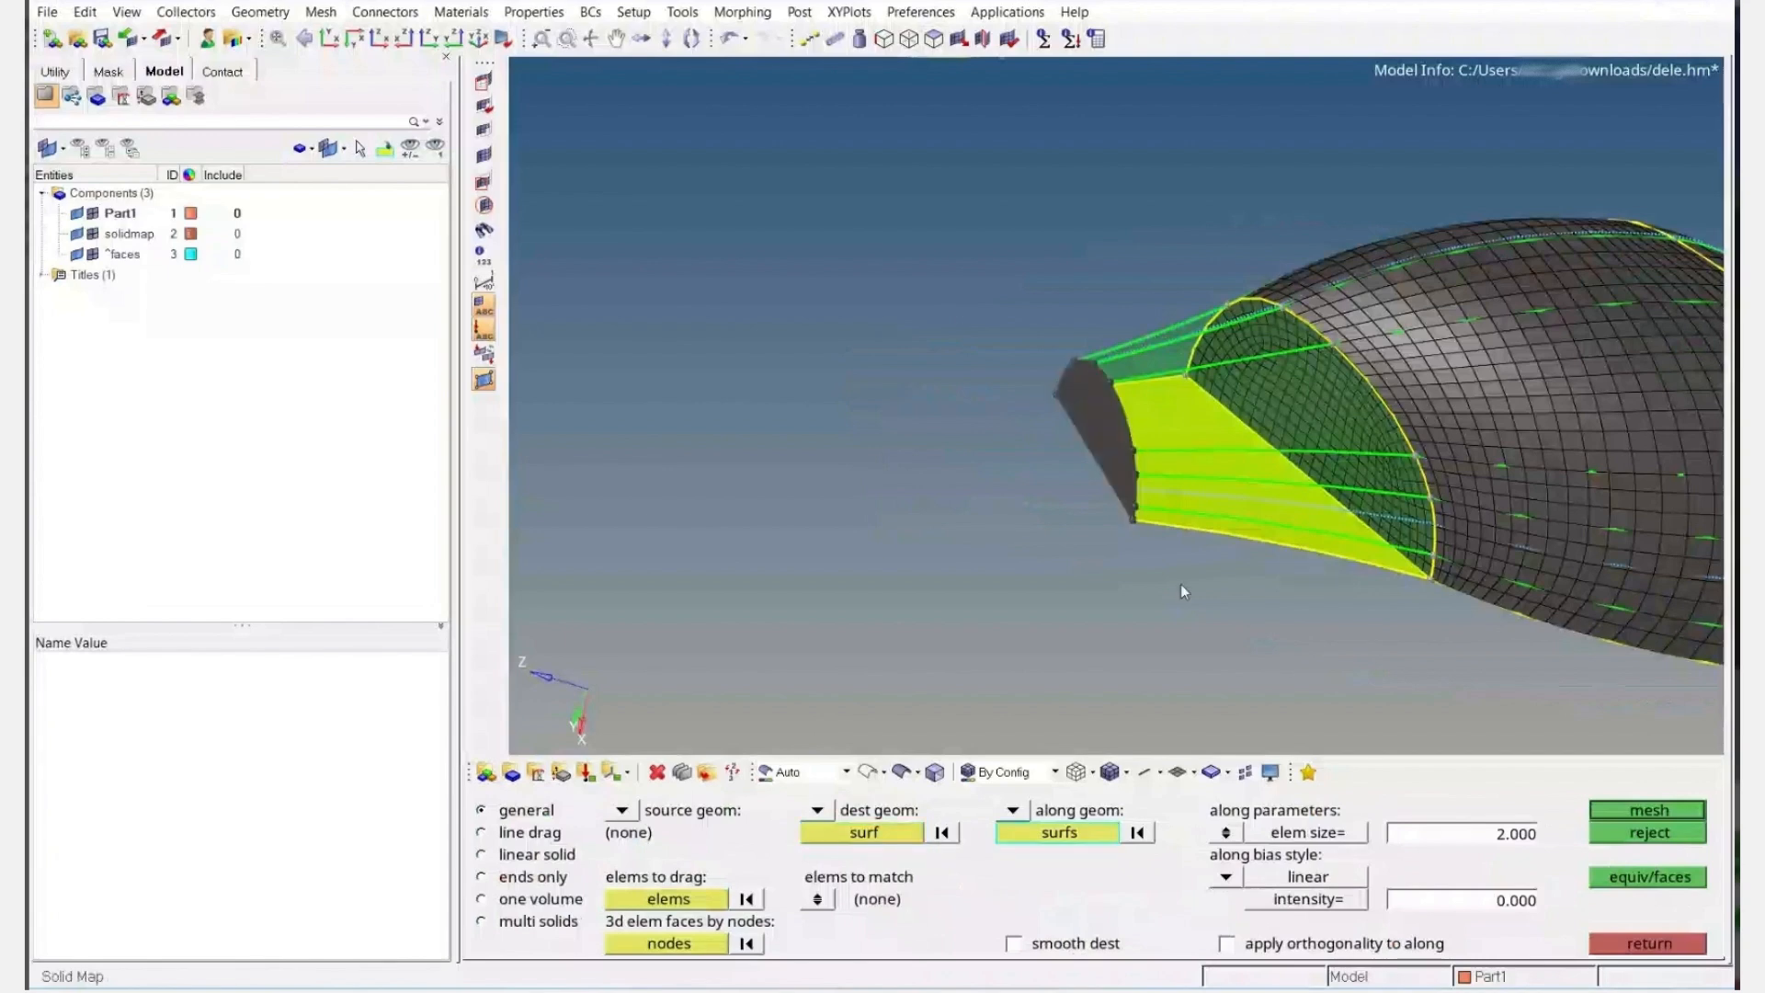
pyautogui.keyDown('ctrl'); pyautogui.moveTo(1181, 583); pyautogui.dragTo(1162, 457); pyautogui.keyUp('ctrl')
pyautogui.scroll(5, 1160, 459)
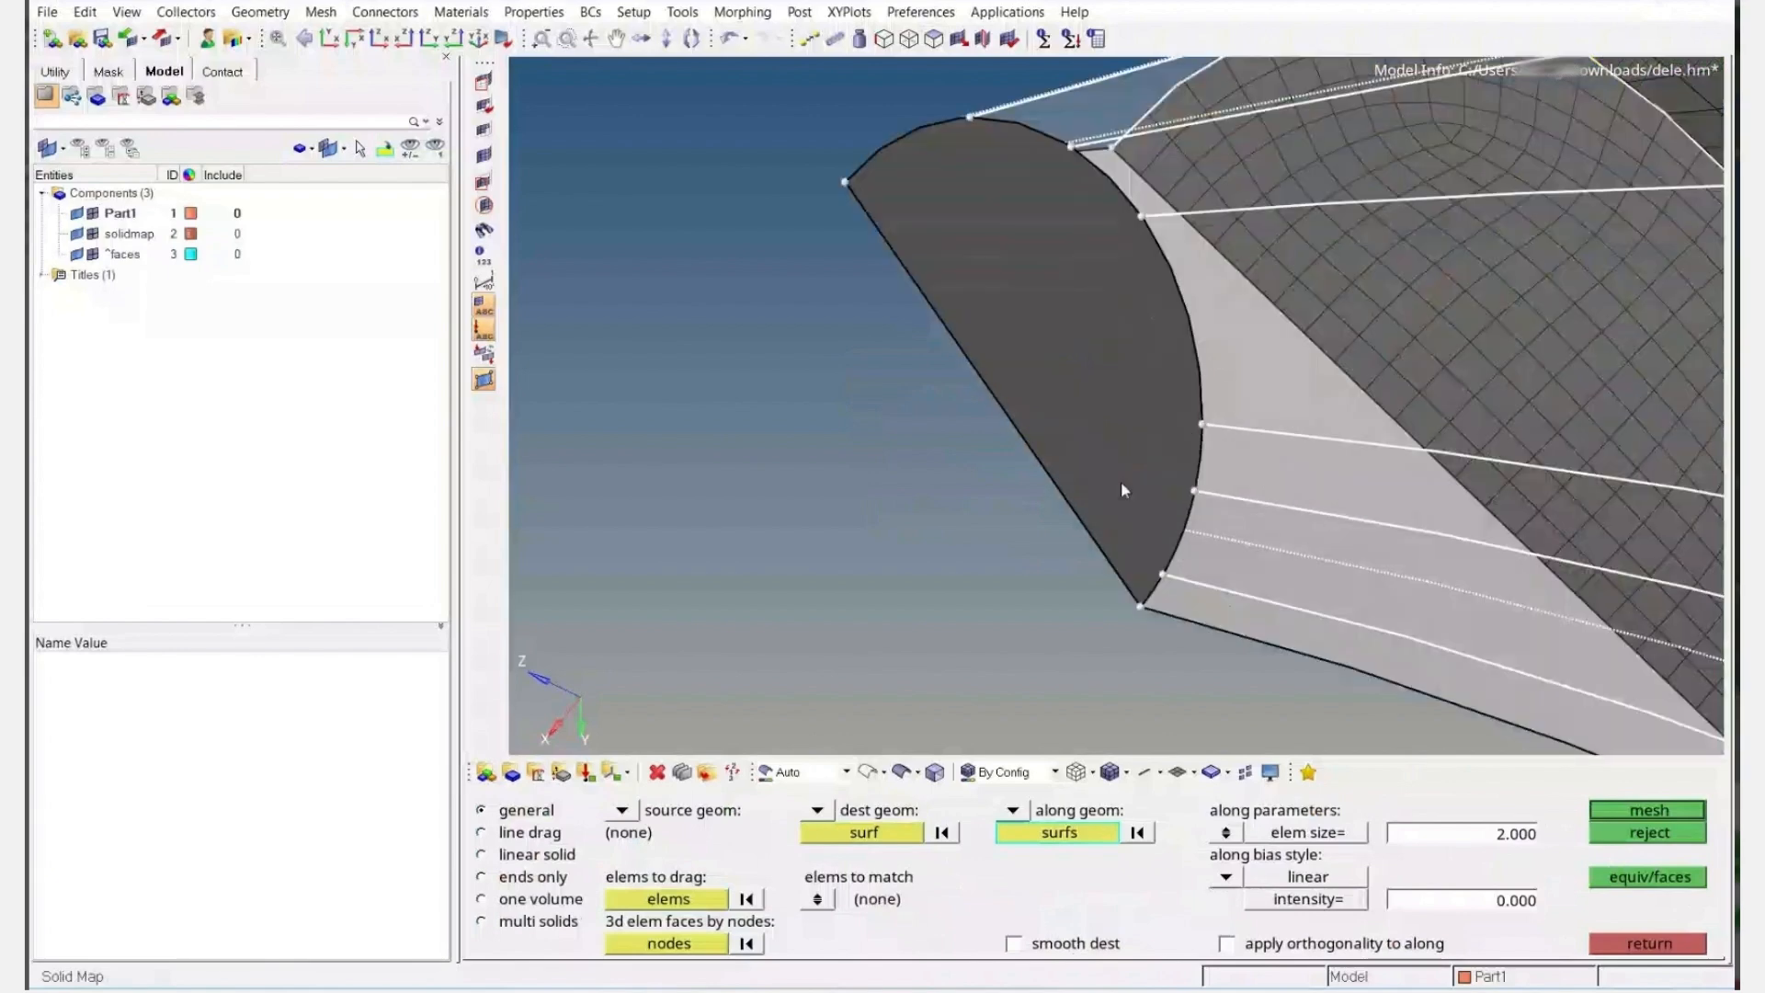
pyautogui.middleClick(990, 265)
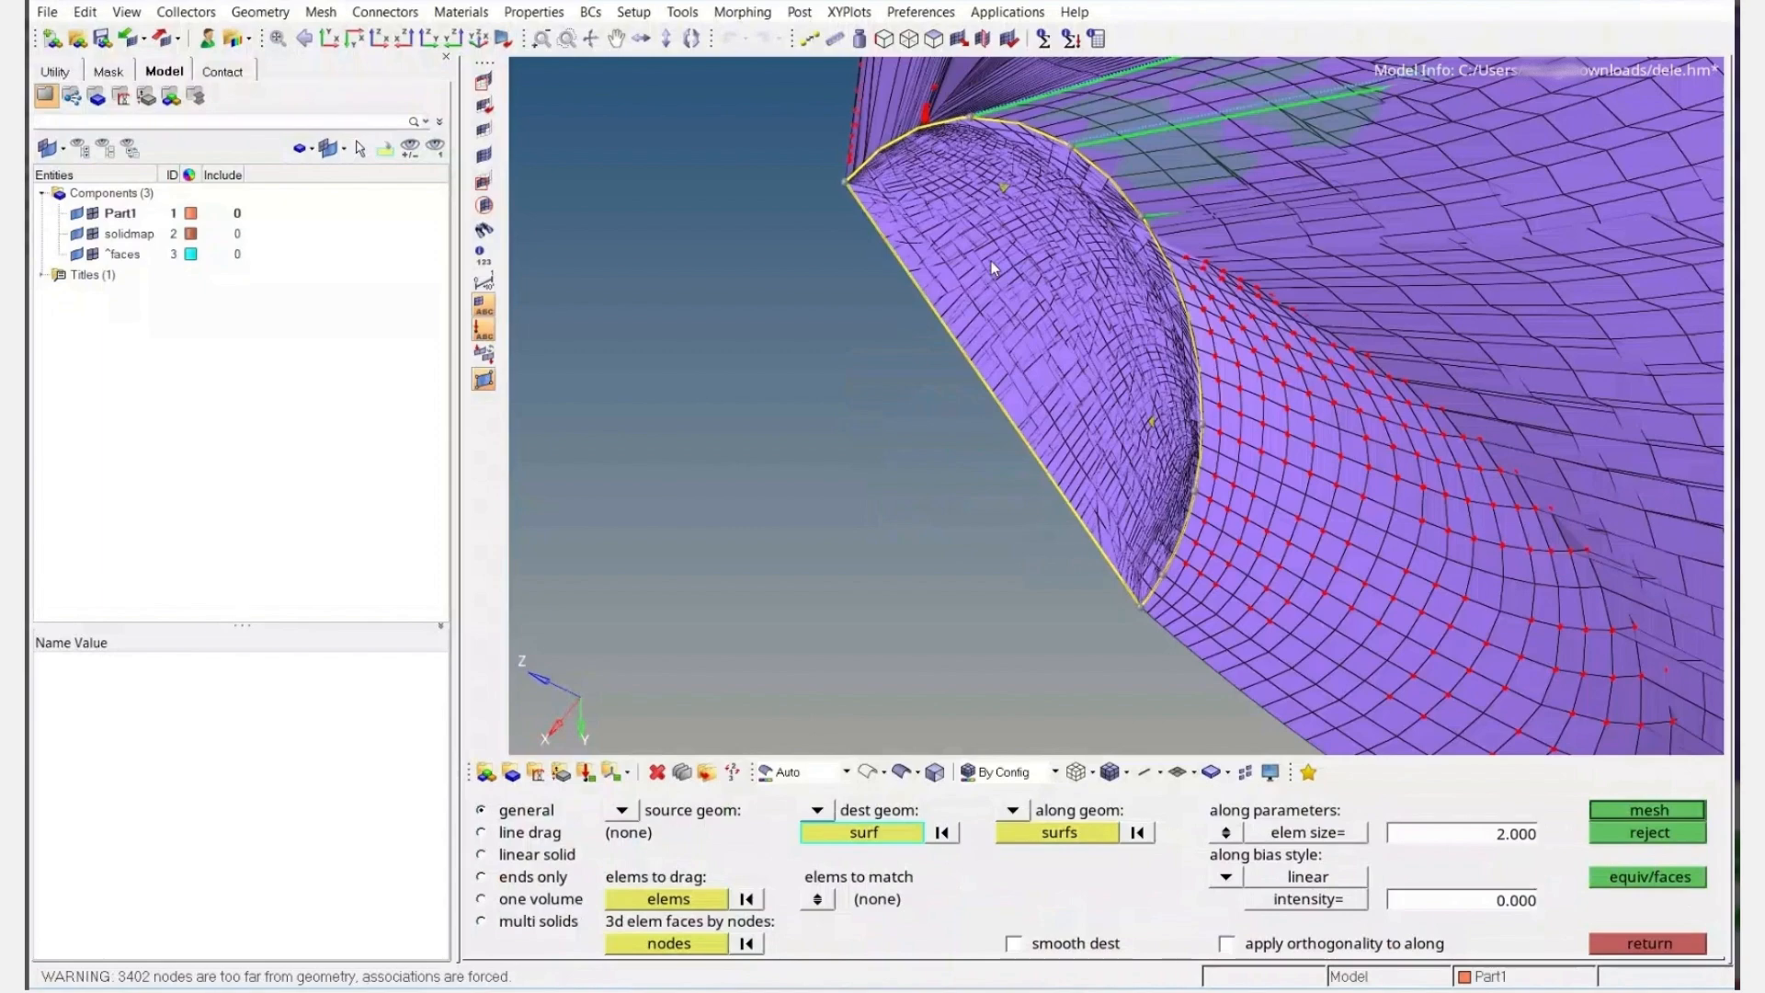
# Inspect the distorted mesh around the hook tip and reject the last solid map mesh
pyautogui.keyDown('ctrl'); pyautogui.moveTo(990, 261); pyautogui.dragTo(923, 303); pyautogui.keyUp('ctrl')
pyautogui.keyDown('ctrl'); pyautogui.scroll(2, 924, 304); pyautogui.keyUp('ctrl')
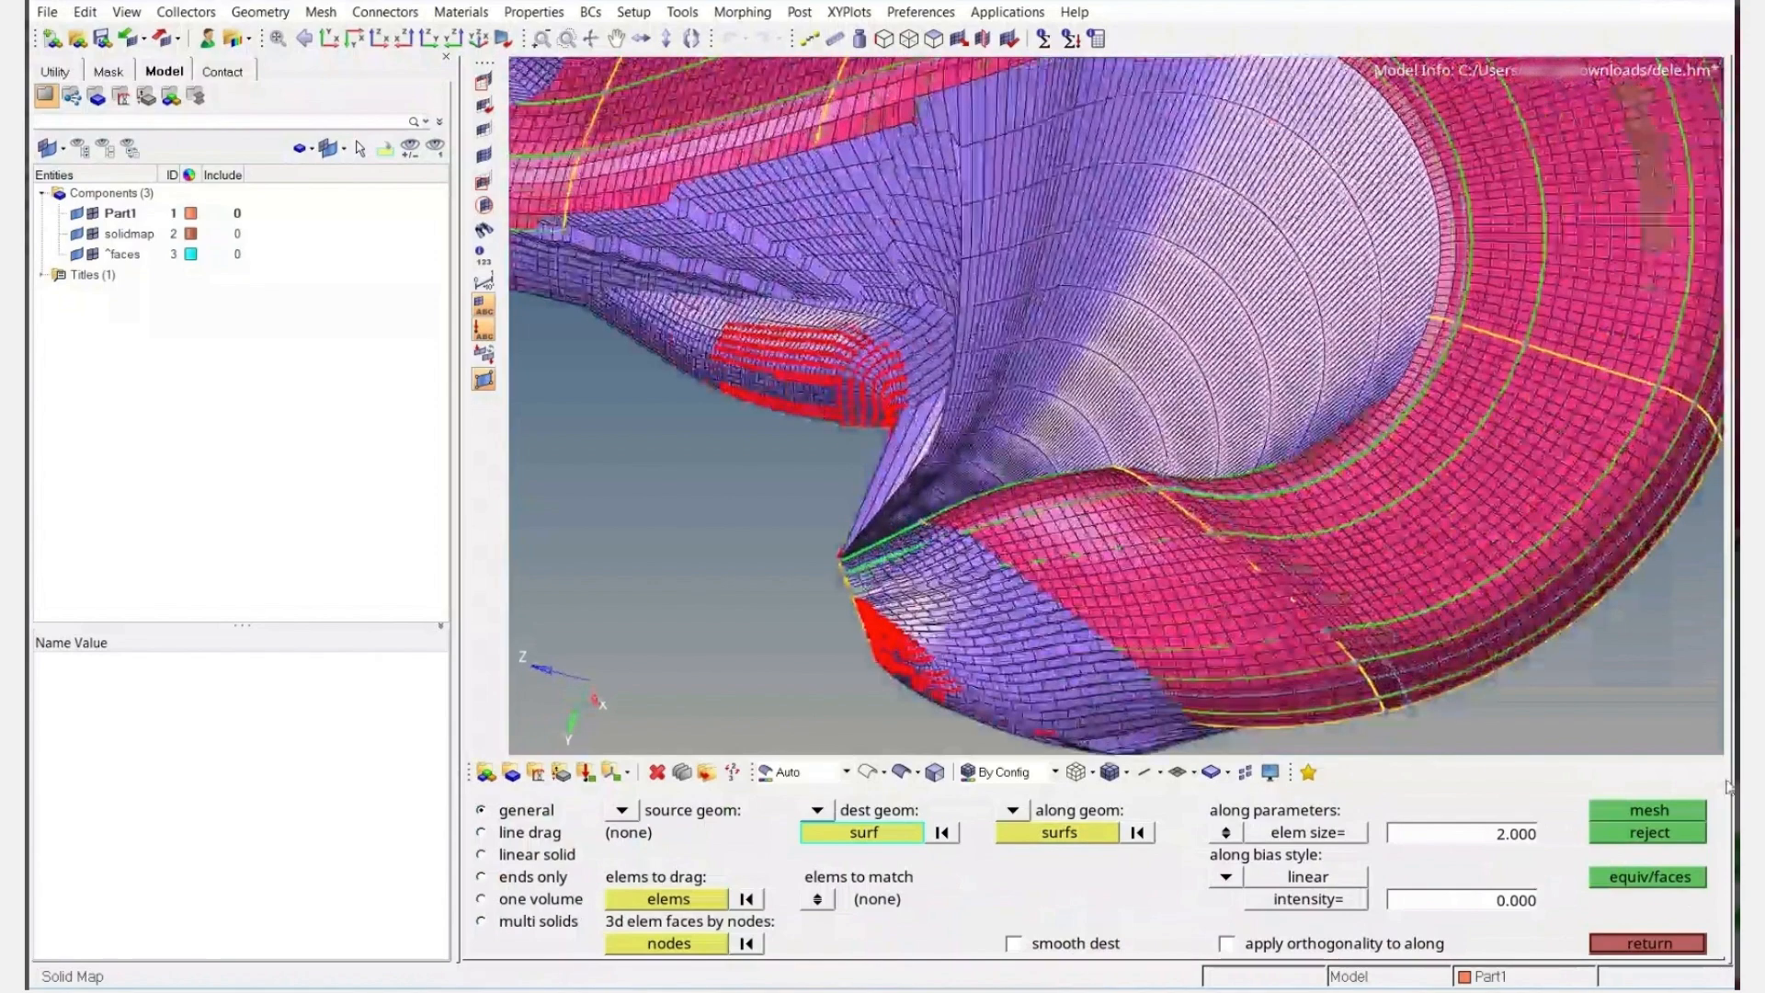
pyautogui.click(1649, 833)
pyautogui.keyDown('ctrl'); pyautogui.moveTo(1042, 399); pyautogui.dragTo(976, 364, button='right'); pyautogui.keyUp('ctrl')
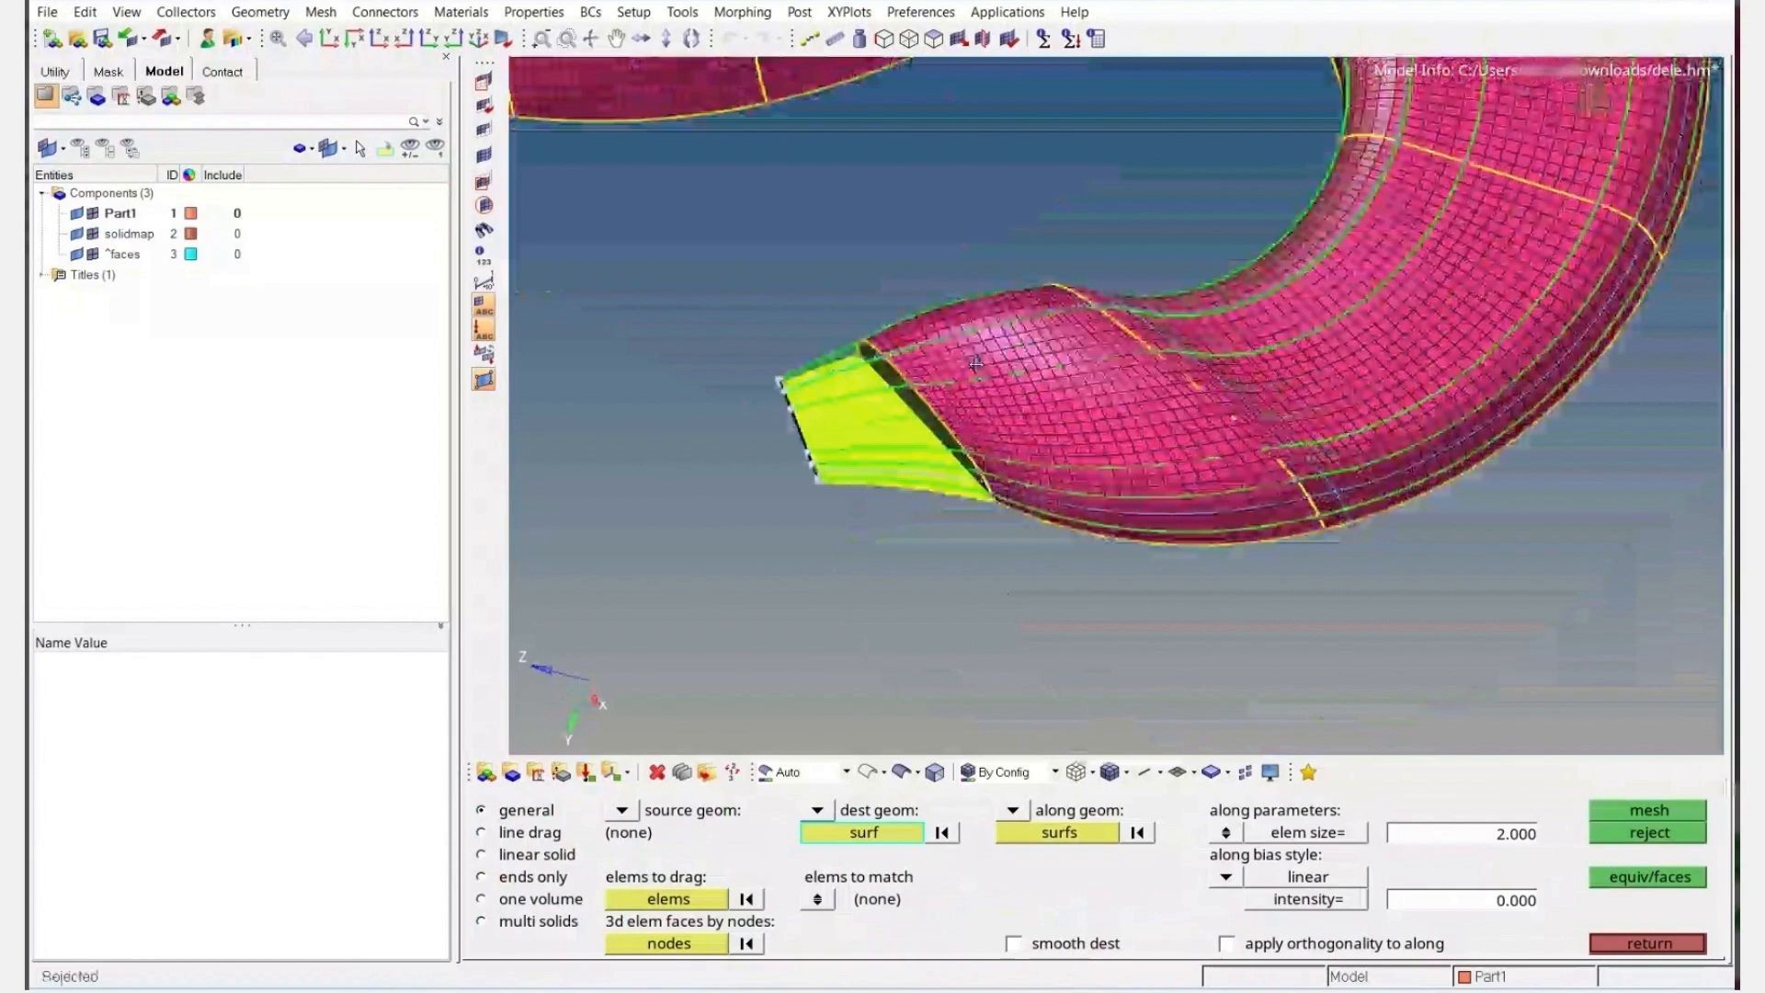
# Try to select the end-face elements bordering the tip segment by face as the elements to drag
pyautogui.keyDown('ctrl'); pyautogui.scroll(4, 977, 363); pyautogui.keyUp('ctrl')
pyautogui.keyDown('ctrl'); pyautogui.scroll(-3, 973, 369); pyautogui.keyUp('ctrl')
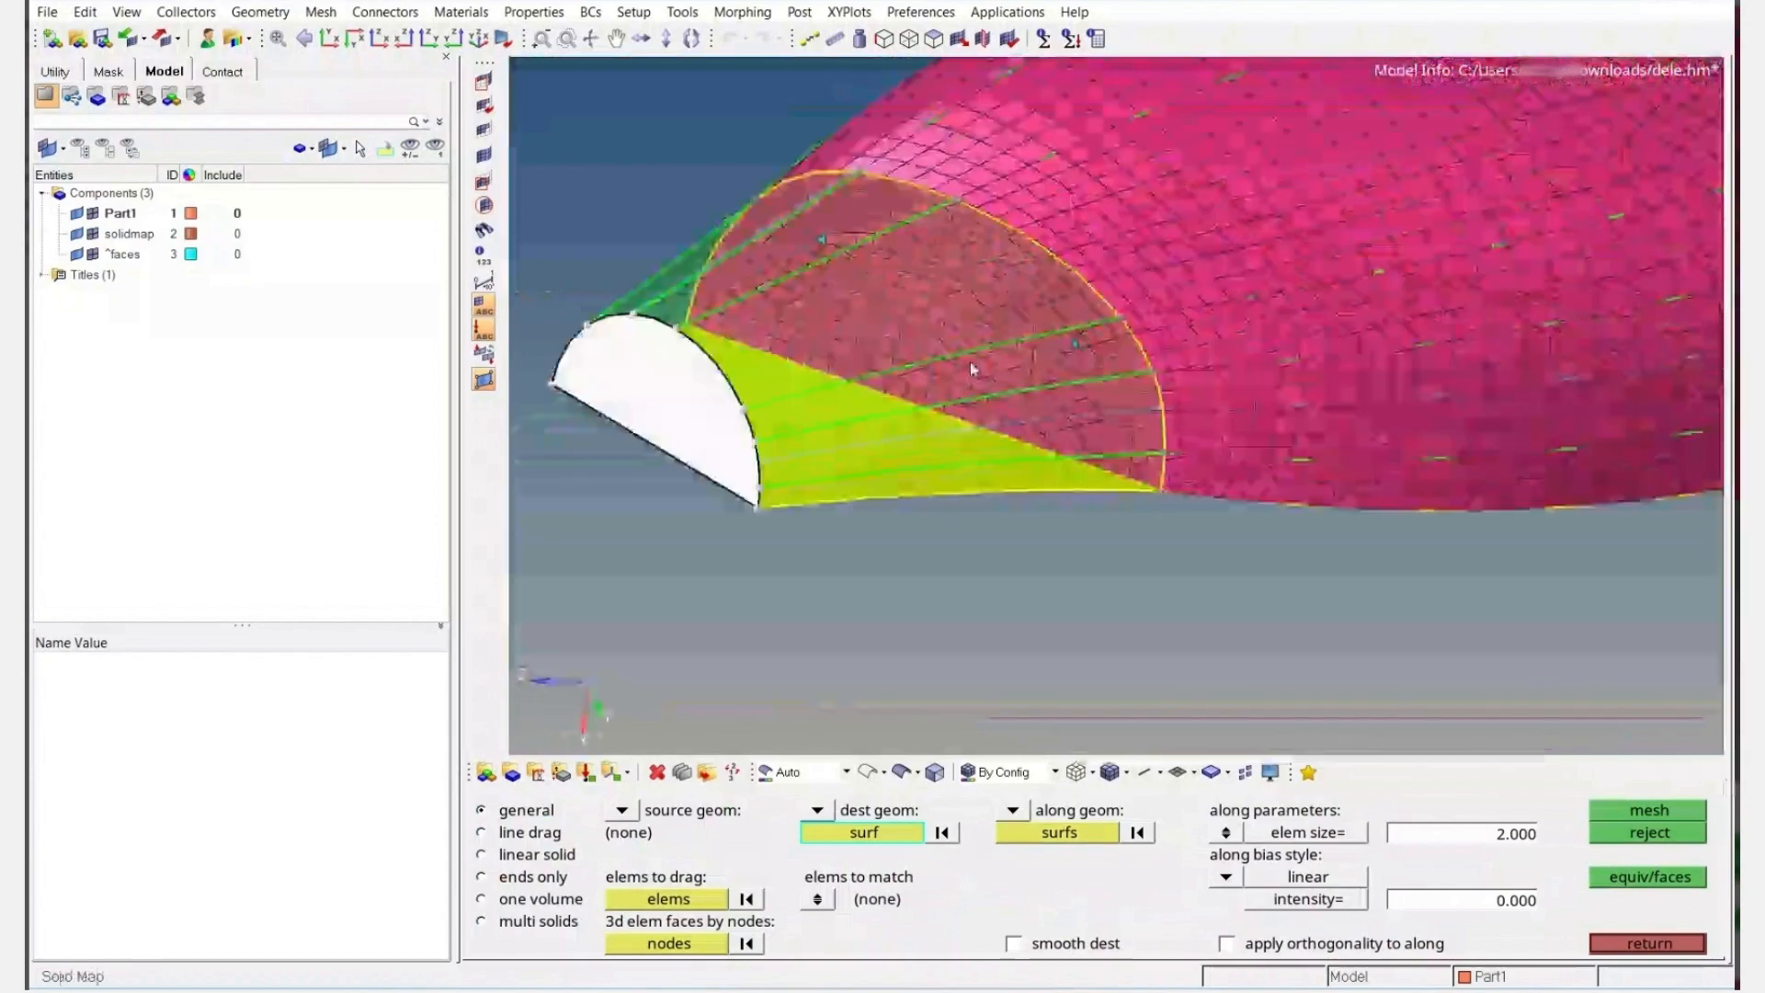
pyautogui.keyDown('ctrl'); pyautogui.moveTo(974, 368); pyautogui.dragTo(866, 418); pyautogui.keyUp('ctrl')
pyautogui.keyDown('ctrl'); pyautogui.scroll(-4, 867, 418); pyautogui.keyUp('ctrl')
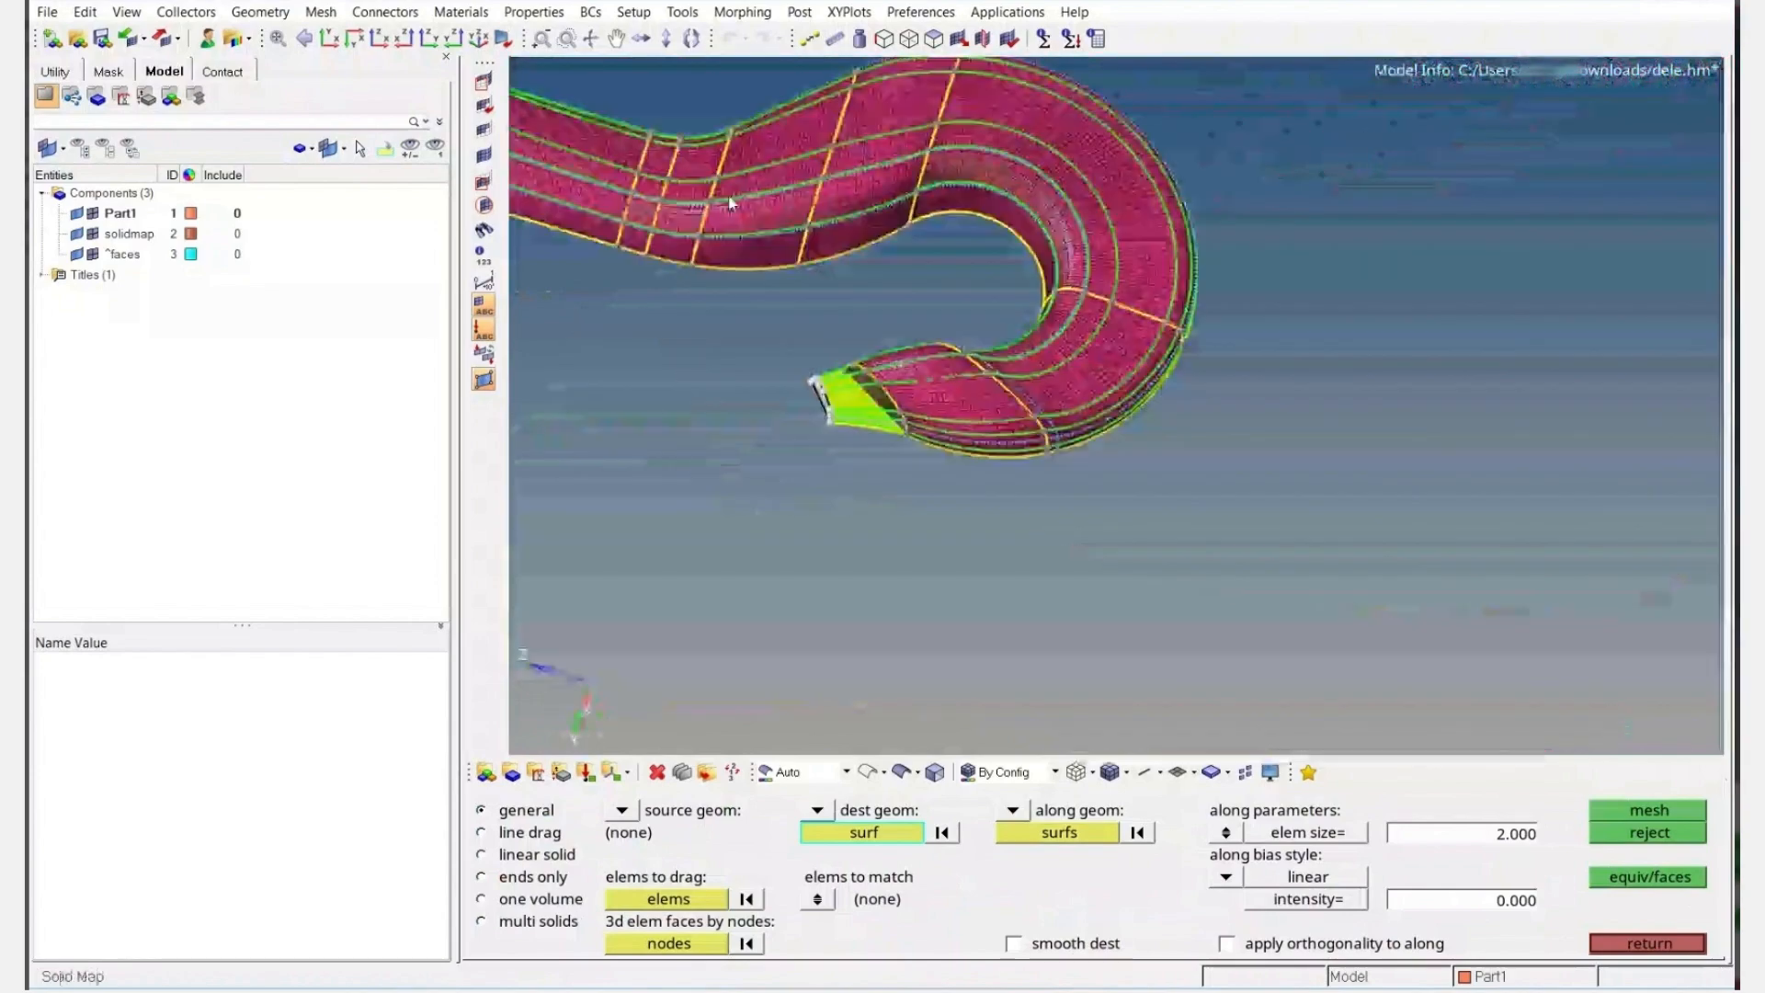
pyautogui.keyDown('ctrl'); pyautogui.scroll(4, 924, 526); pyautogui.keyUp('ctrl')
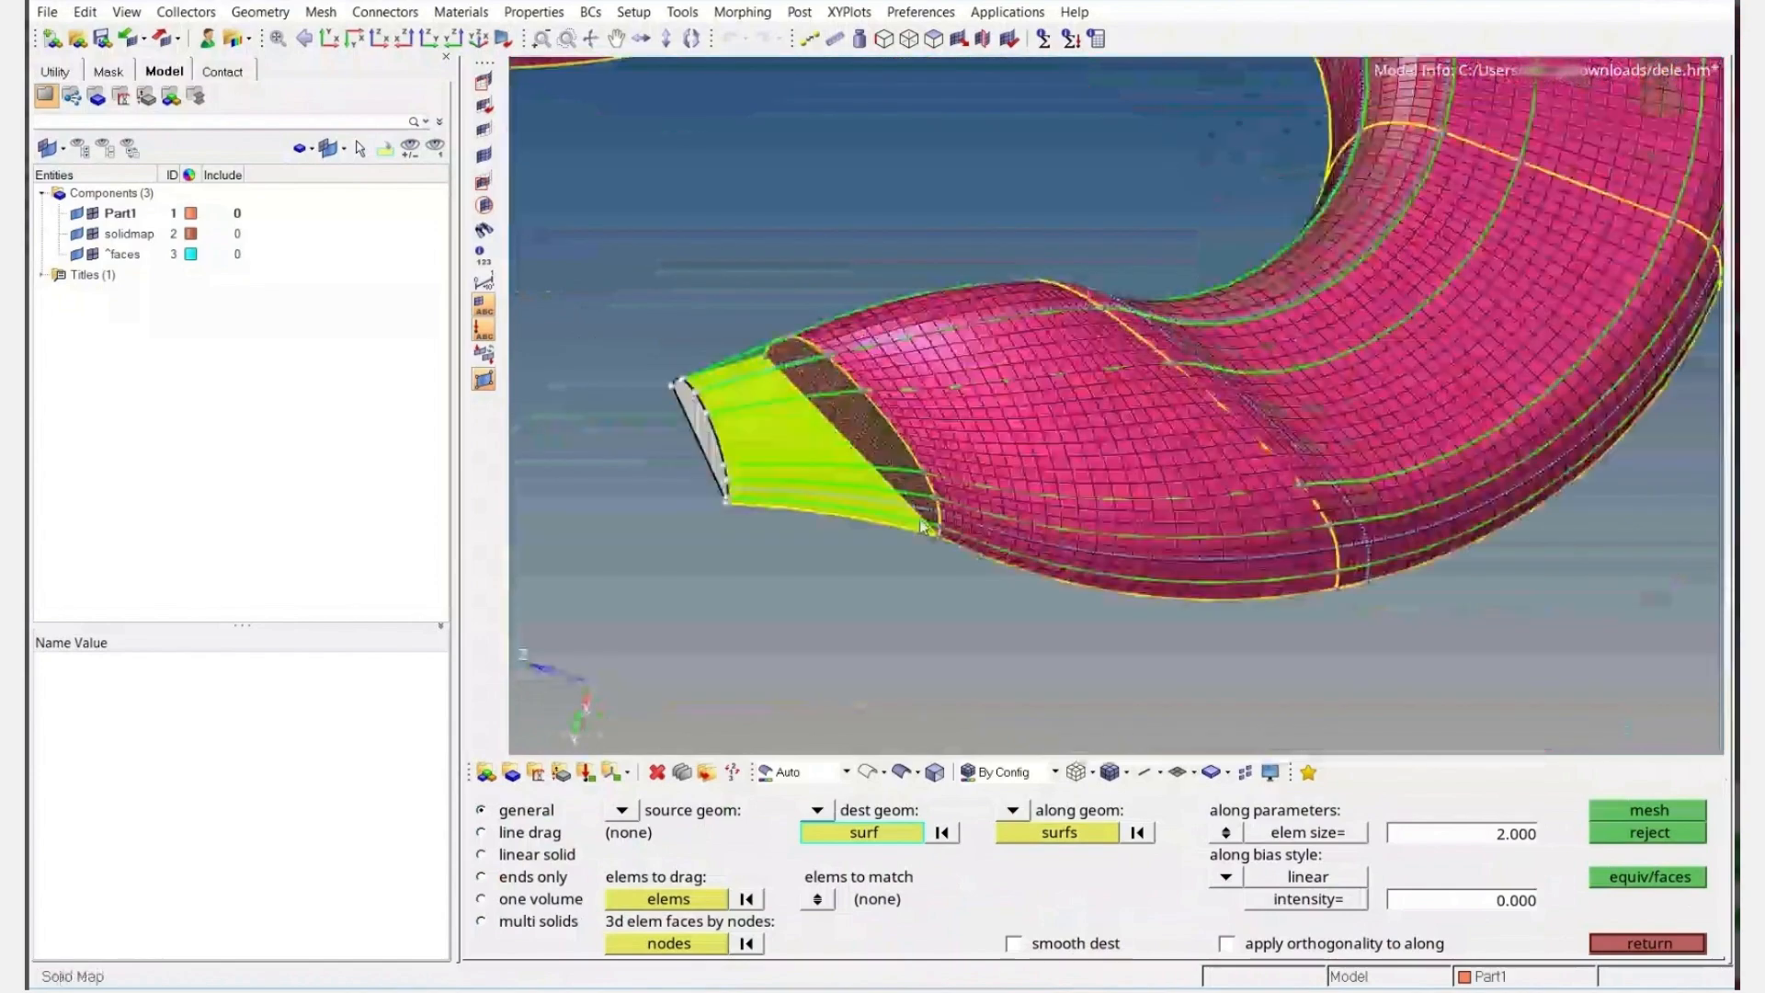
pyautogui.click(678, 906)
pyautogui.keyDown('ctrl'); pyautogui.moveTo(870, 370); pyautogui.dragTo(876, 397); pyautogui.keyUp('ctrl')
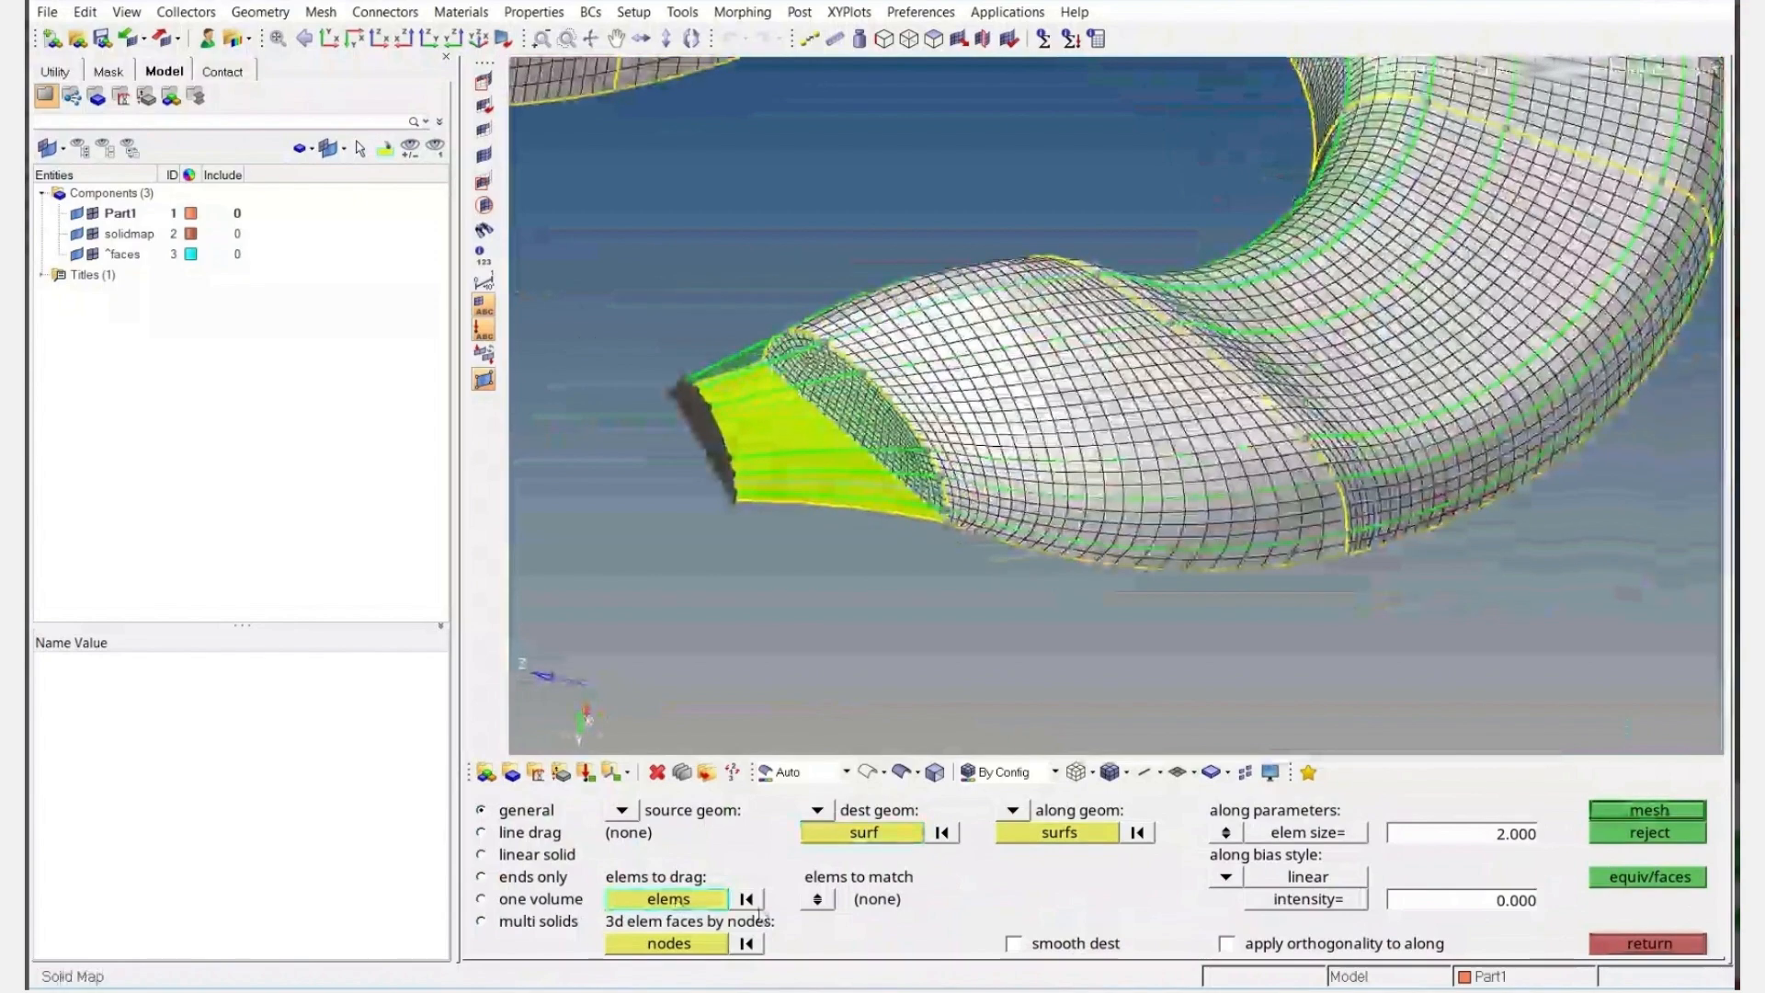
pyautogui.click(747, 900)
pyautogui.keyDown('ctrl'); pyautogui.scroll(4, 796, 544); pyautogui.keyUp('ctrl')
pyautogui.click(934, 256)
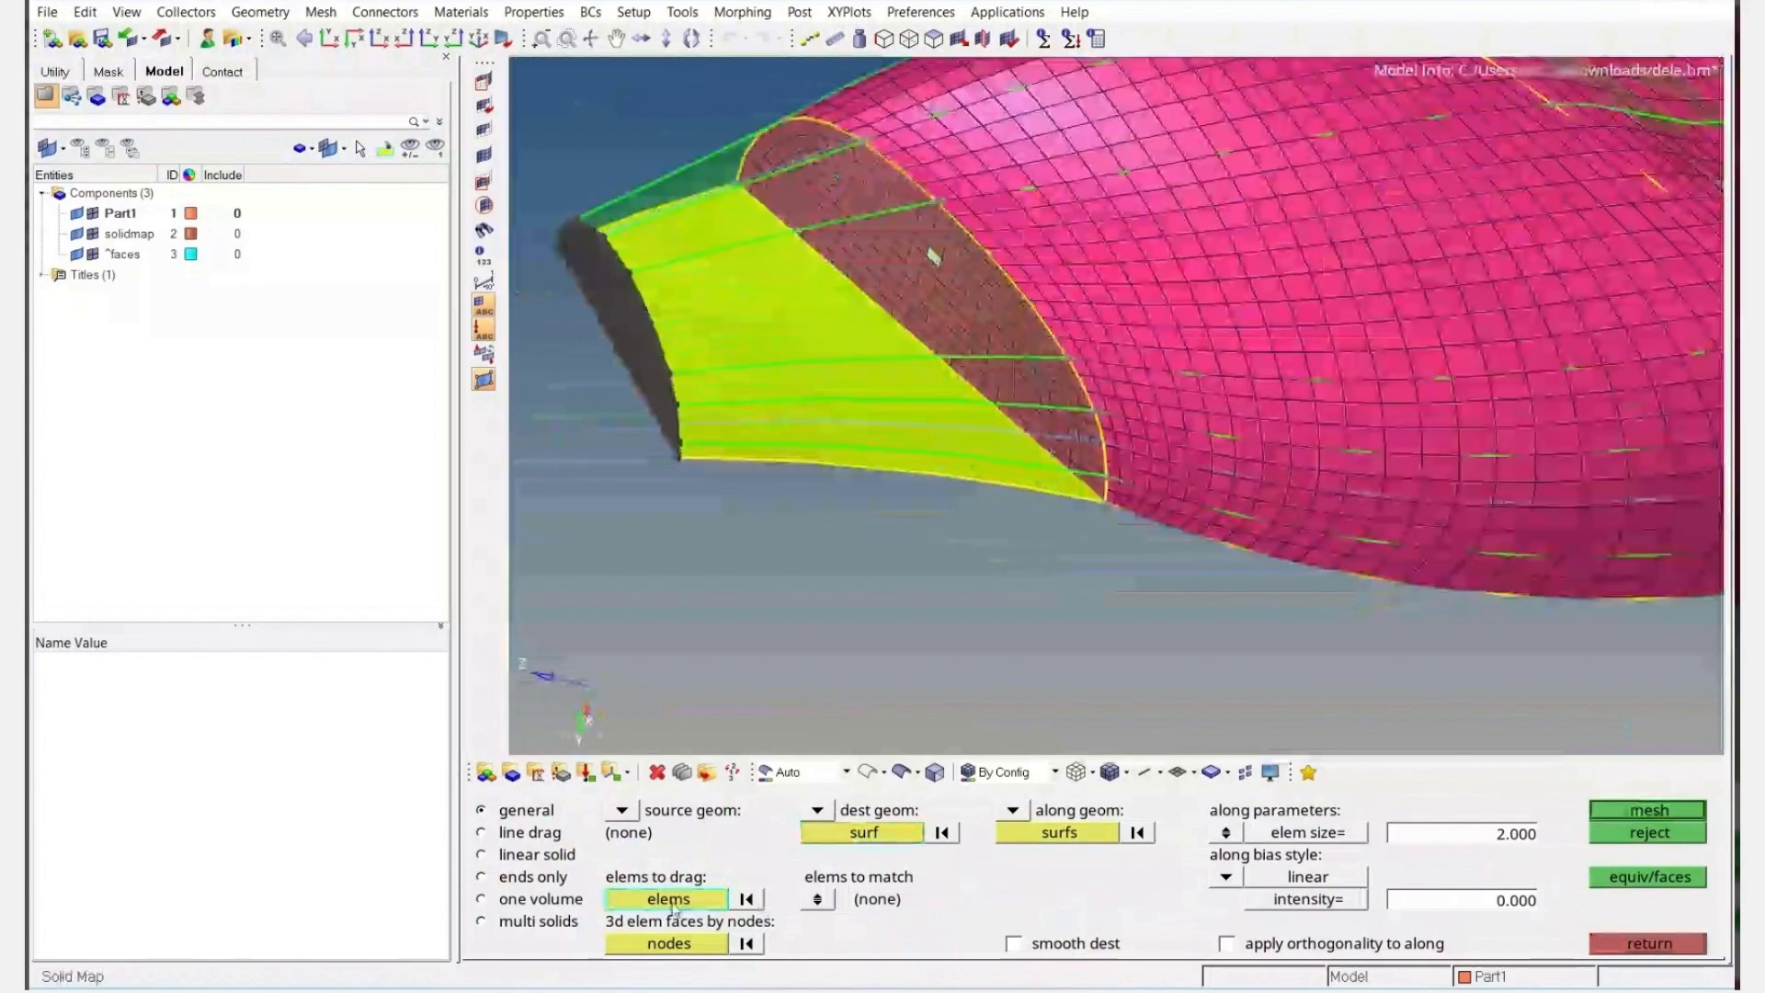
pyautogui.click(673, 903)
pyautogui.click(1183, 906)
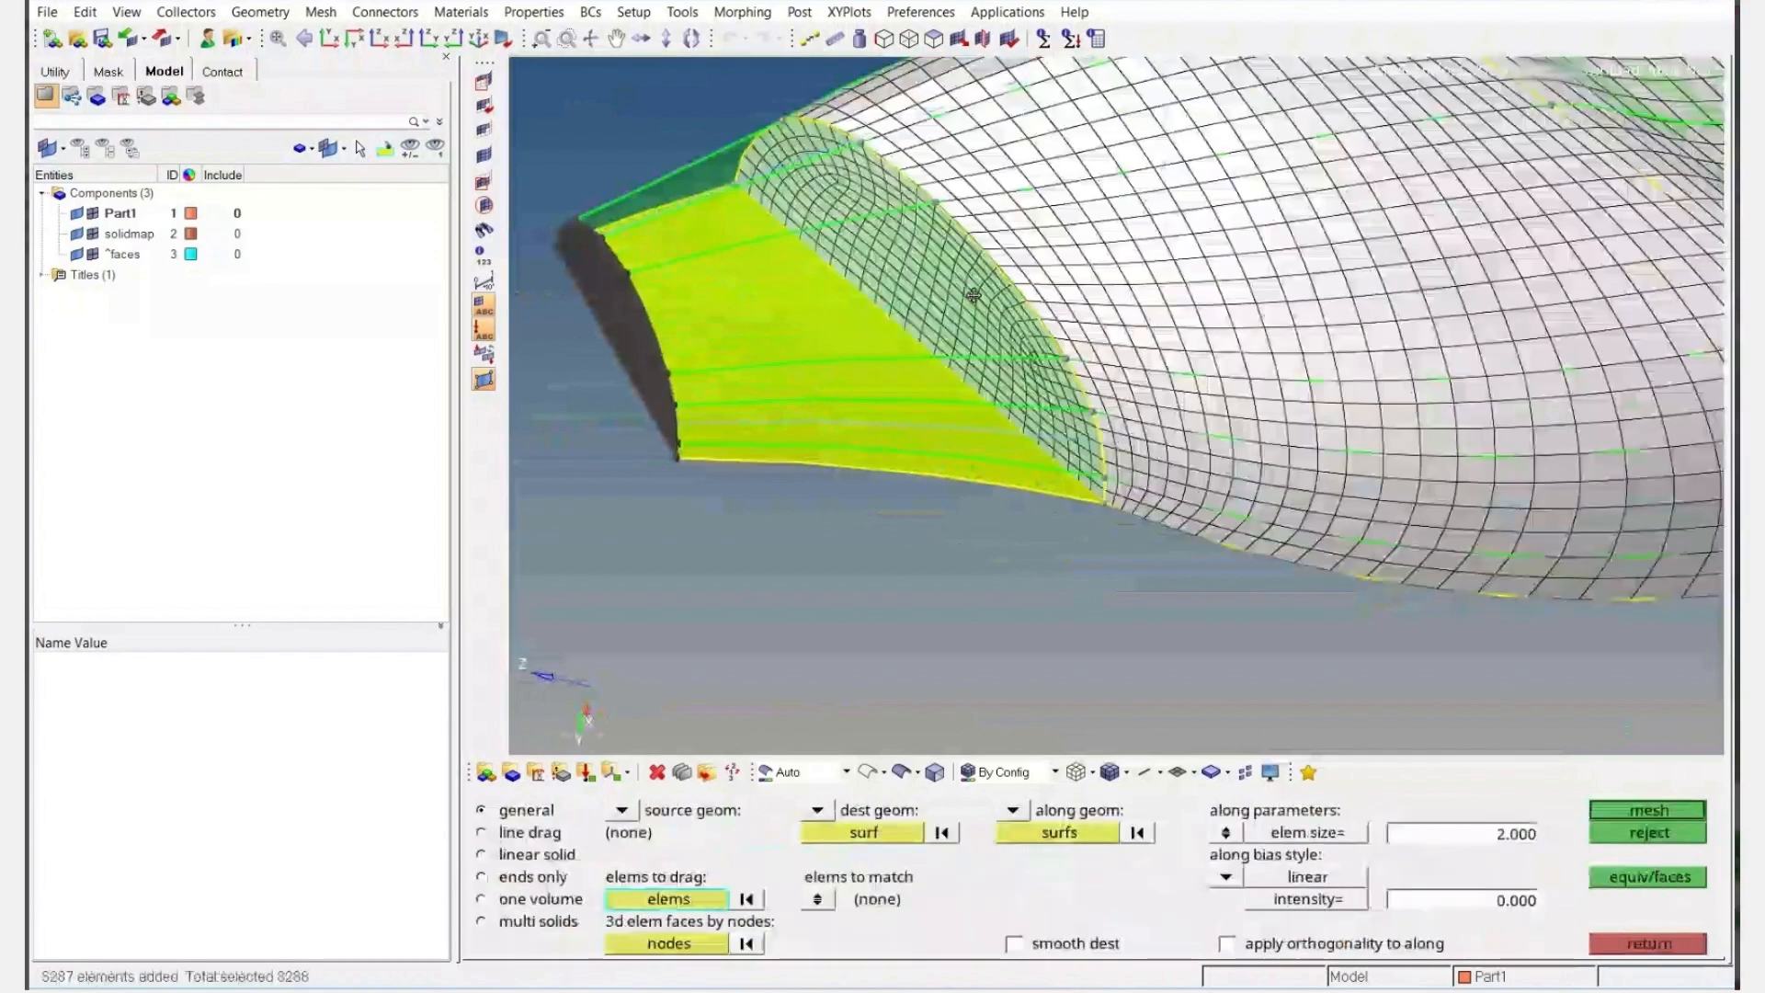
pyautogui.keyDown('ctrl'); pyautogui.moveTo(973, 294); pyautogui.dragTo(968, 296, button='right'); pyautogui.keyUp('ctrl')
pyautogui.press('Escape')
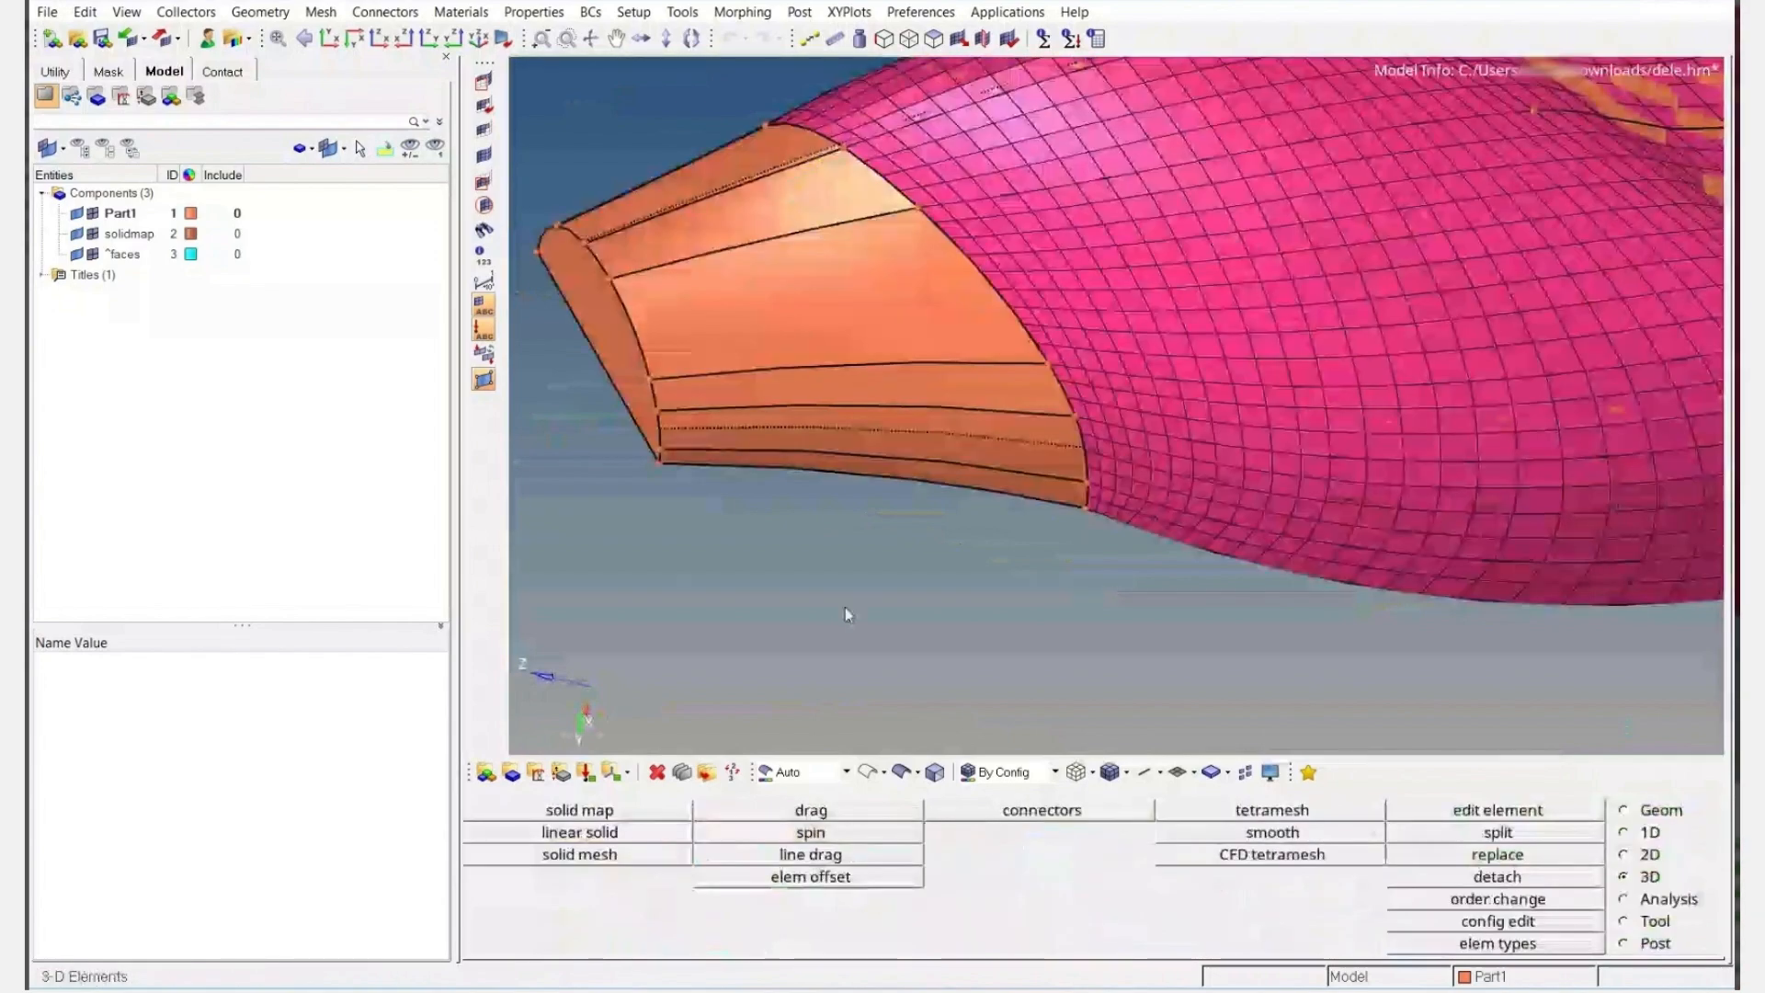
# Reduce the feature angle in the mesh options to 10
pyautogui.moveTo(846, 607)
pyautogui.keyDown('ctrl'); pyautogui.mouseDown()
pyautogui.moveTo(904, 396)
pyautogui.moveTo(1005, 358)
pyautogui.moveTo(1075, 366)
pyautogui.mouseUp(); pyautogui.keyUp('ctrl')
pyautogui.keyDown('ctrl'); pyautogui.scroll(2, 961, 314); pyautogui.keyUp('ctrl')
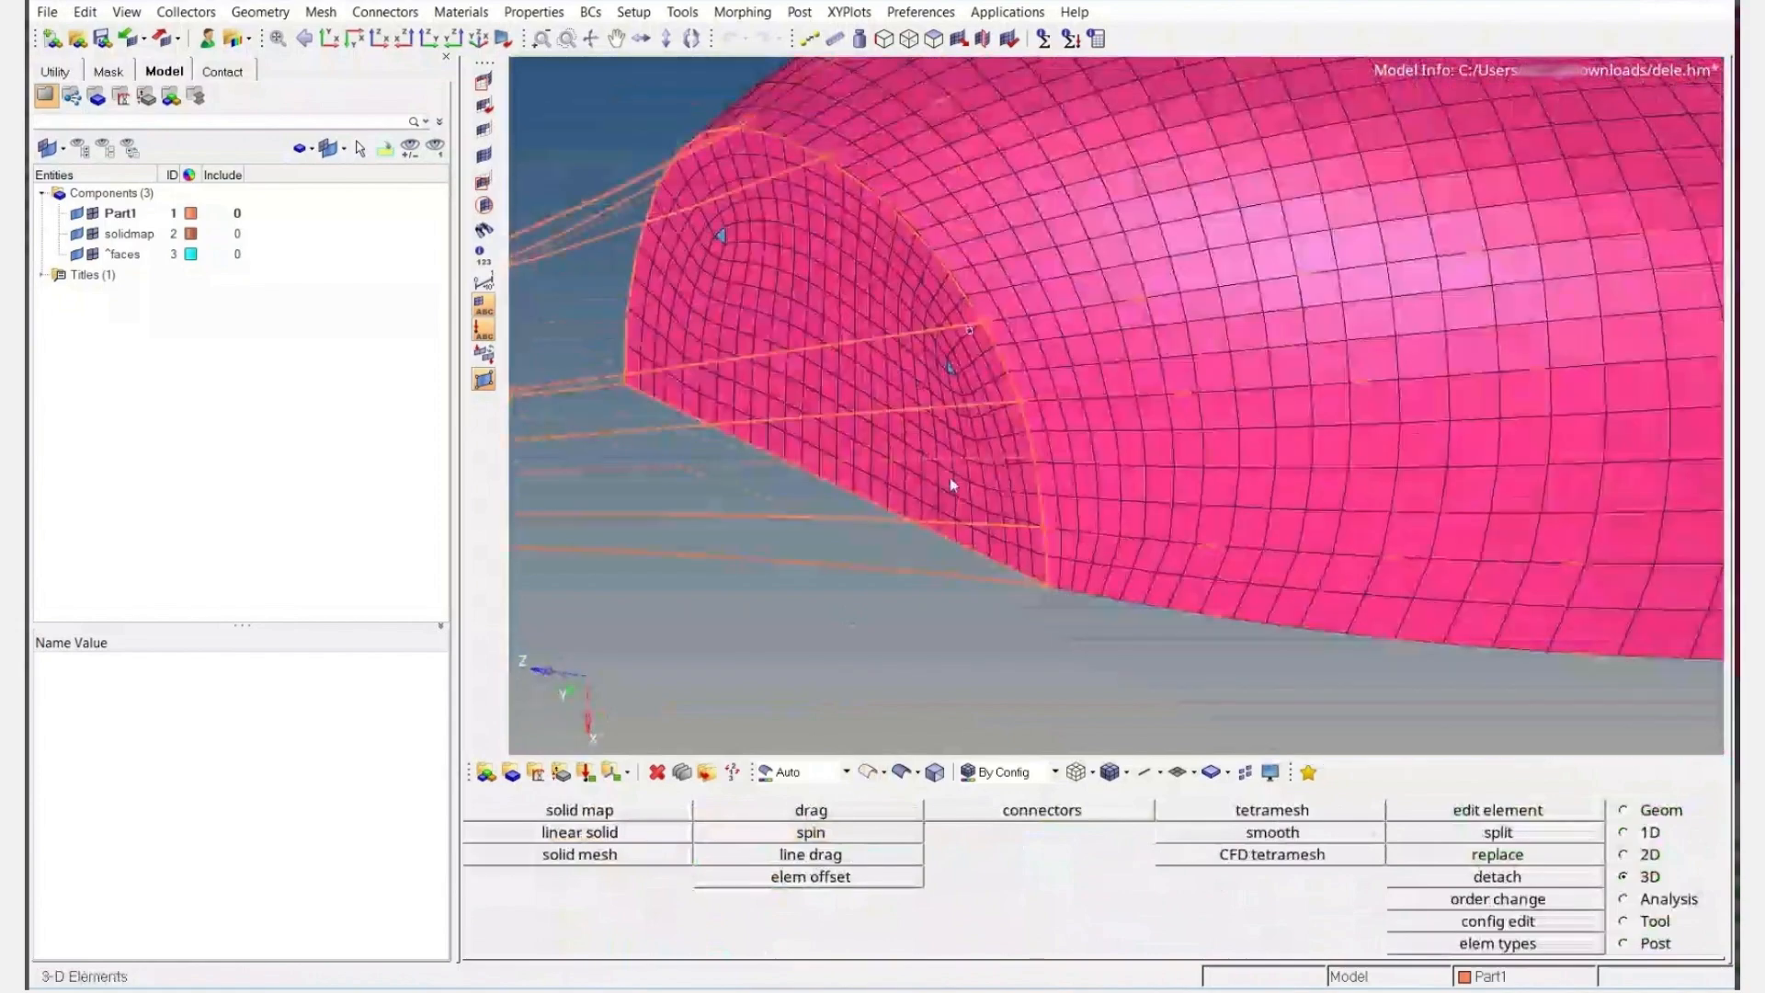
pyautogui.press('o')
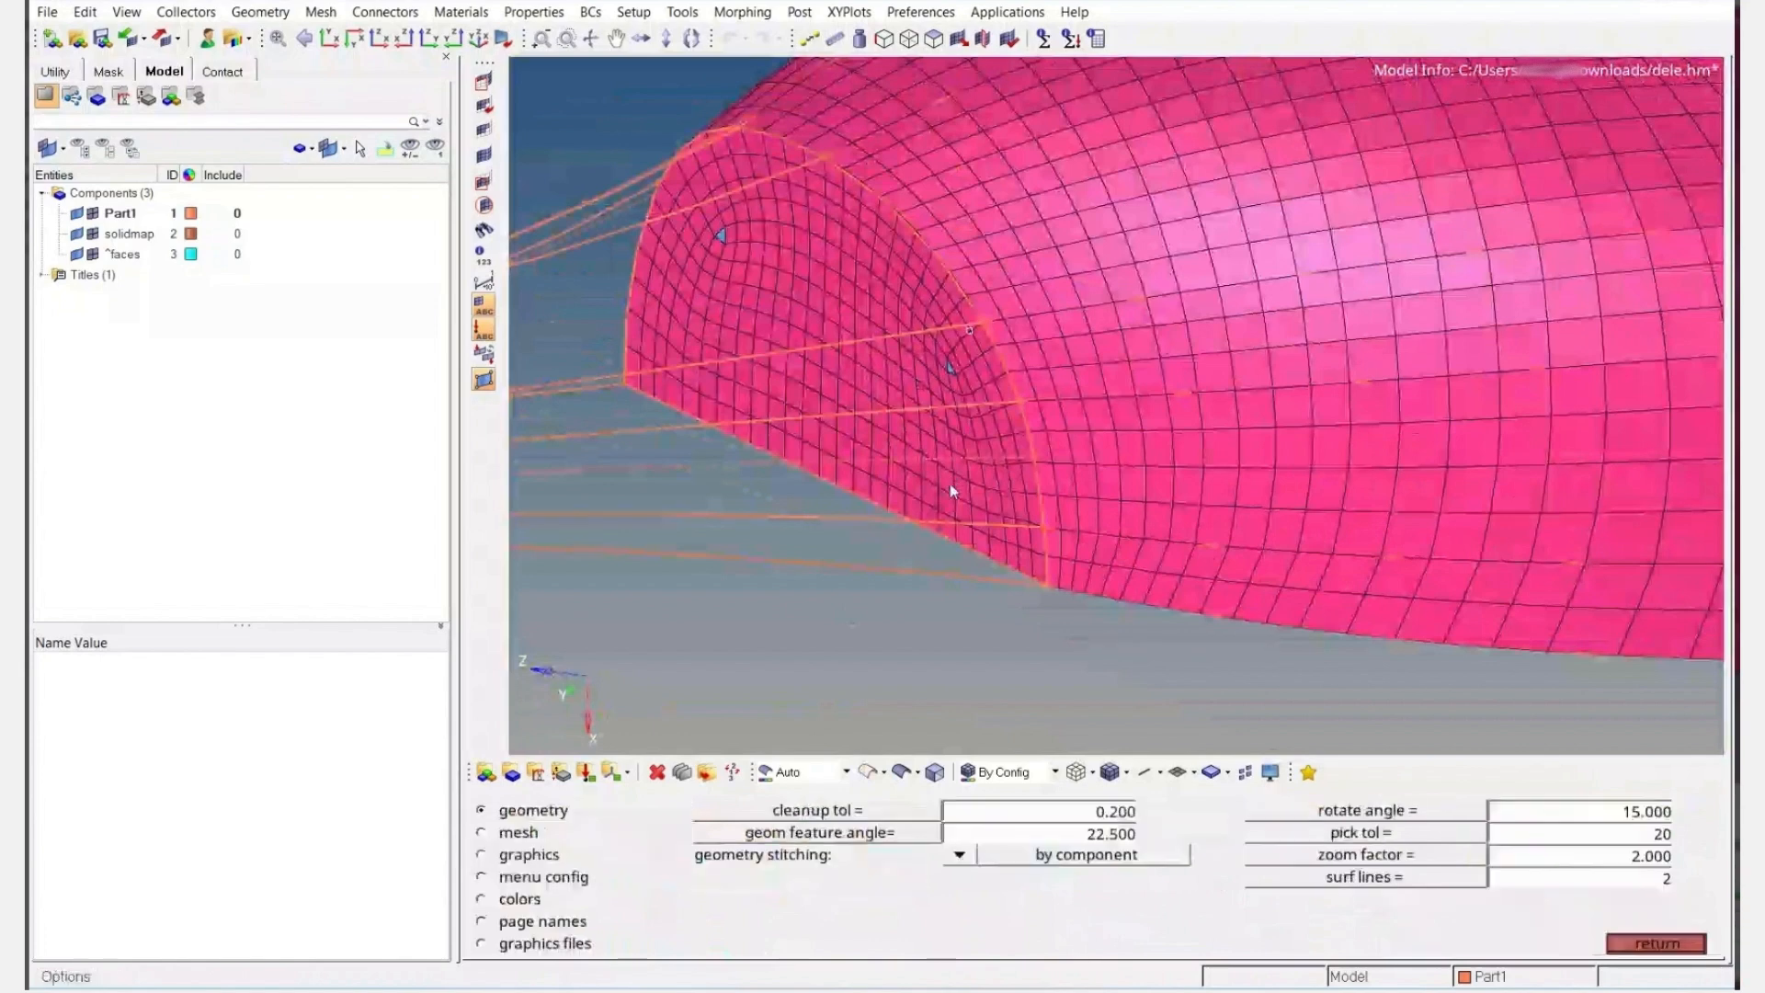
pyautogui.click(511, 837)
pyautogui.click(1071, 903)
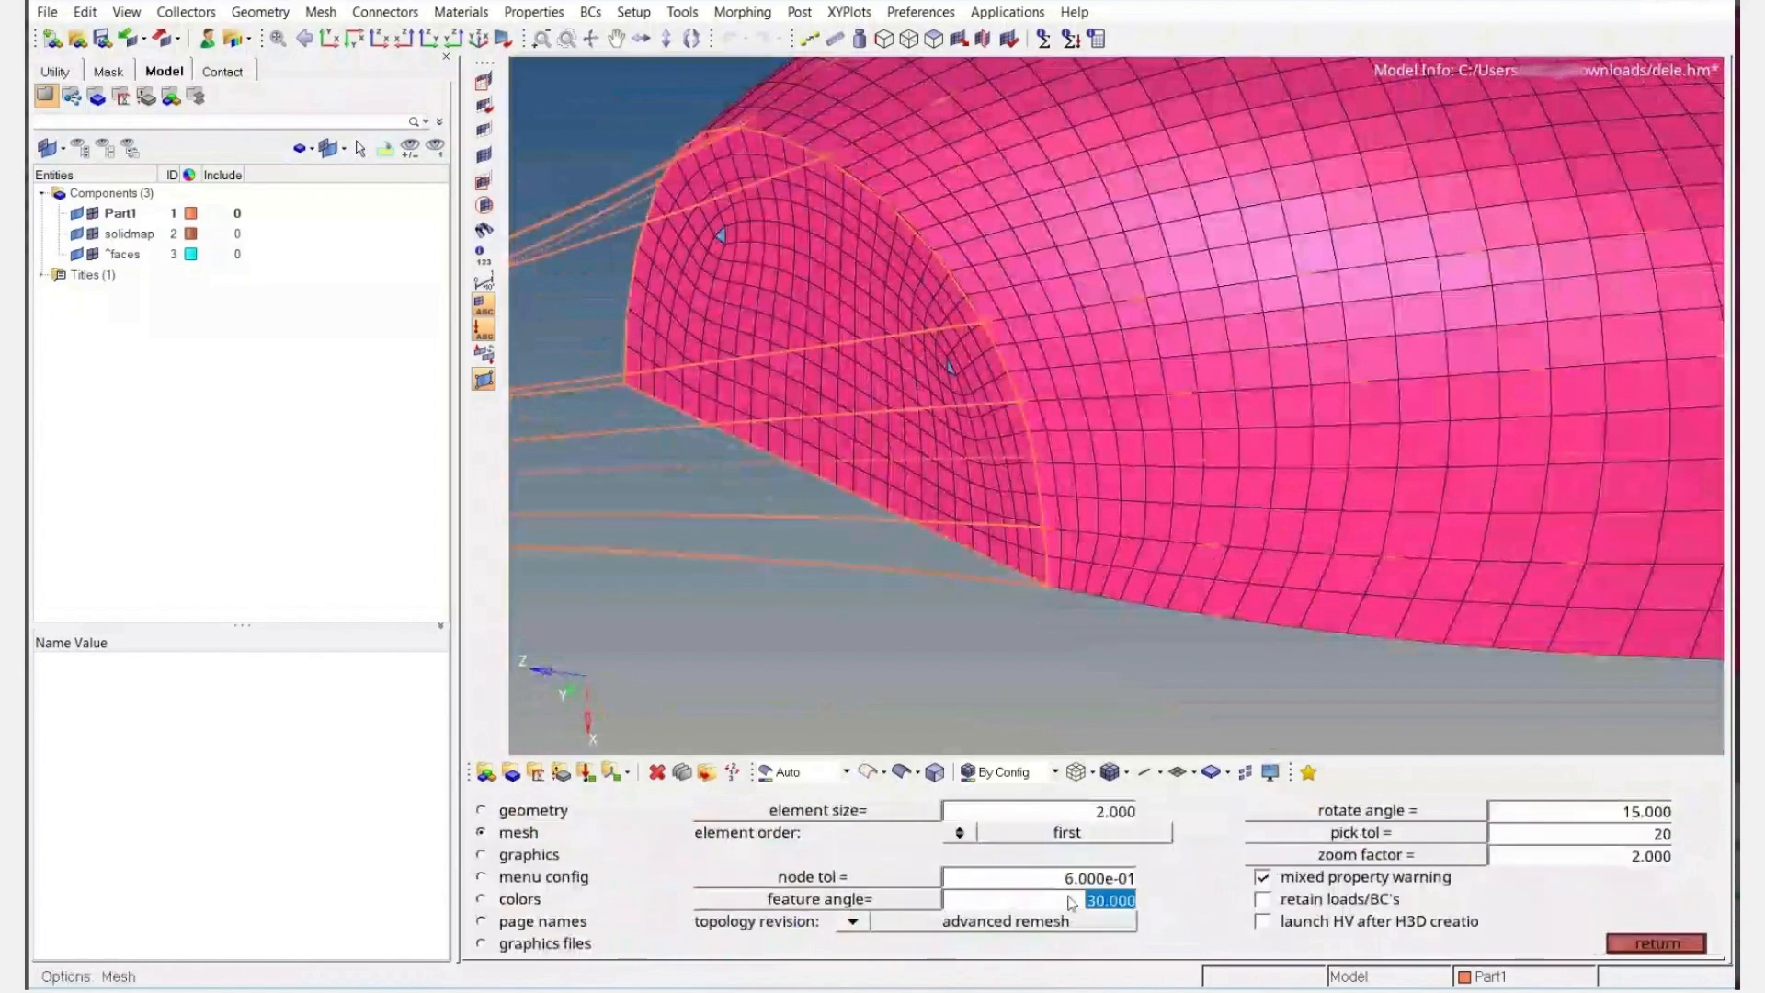
pyautogui.press('Escape')
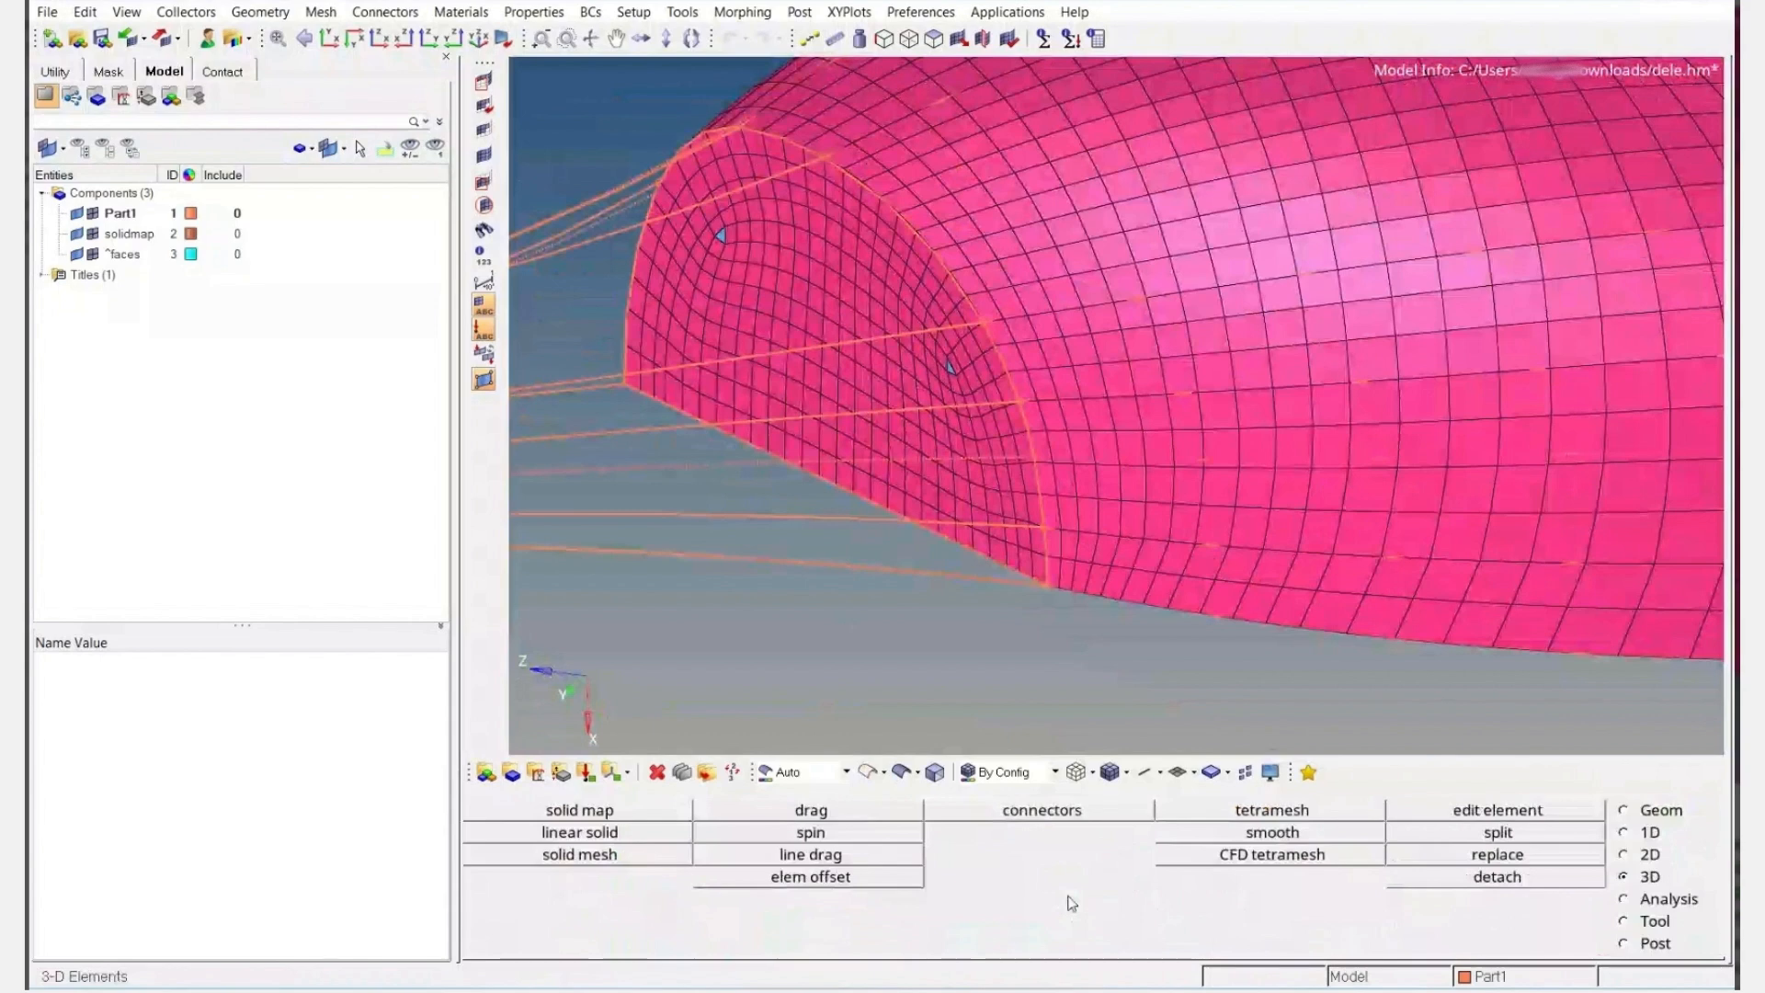
# Reopen solid map and select only the elements on the end face bordering the tip segment by face as elements to drag
pyautogui.scroll(-3, 1094, 480)
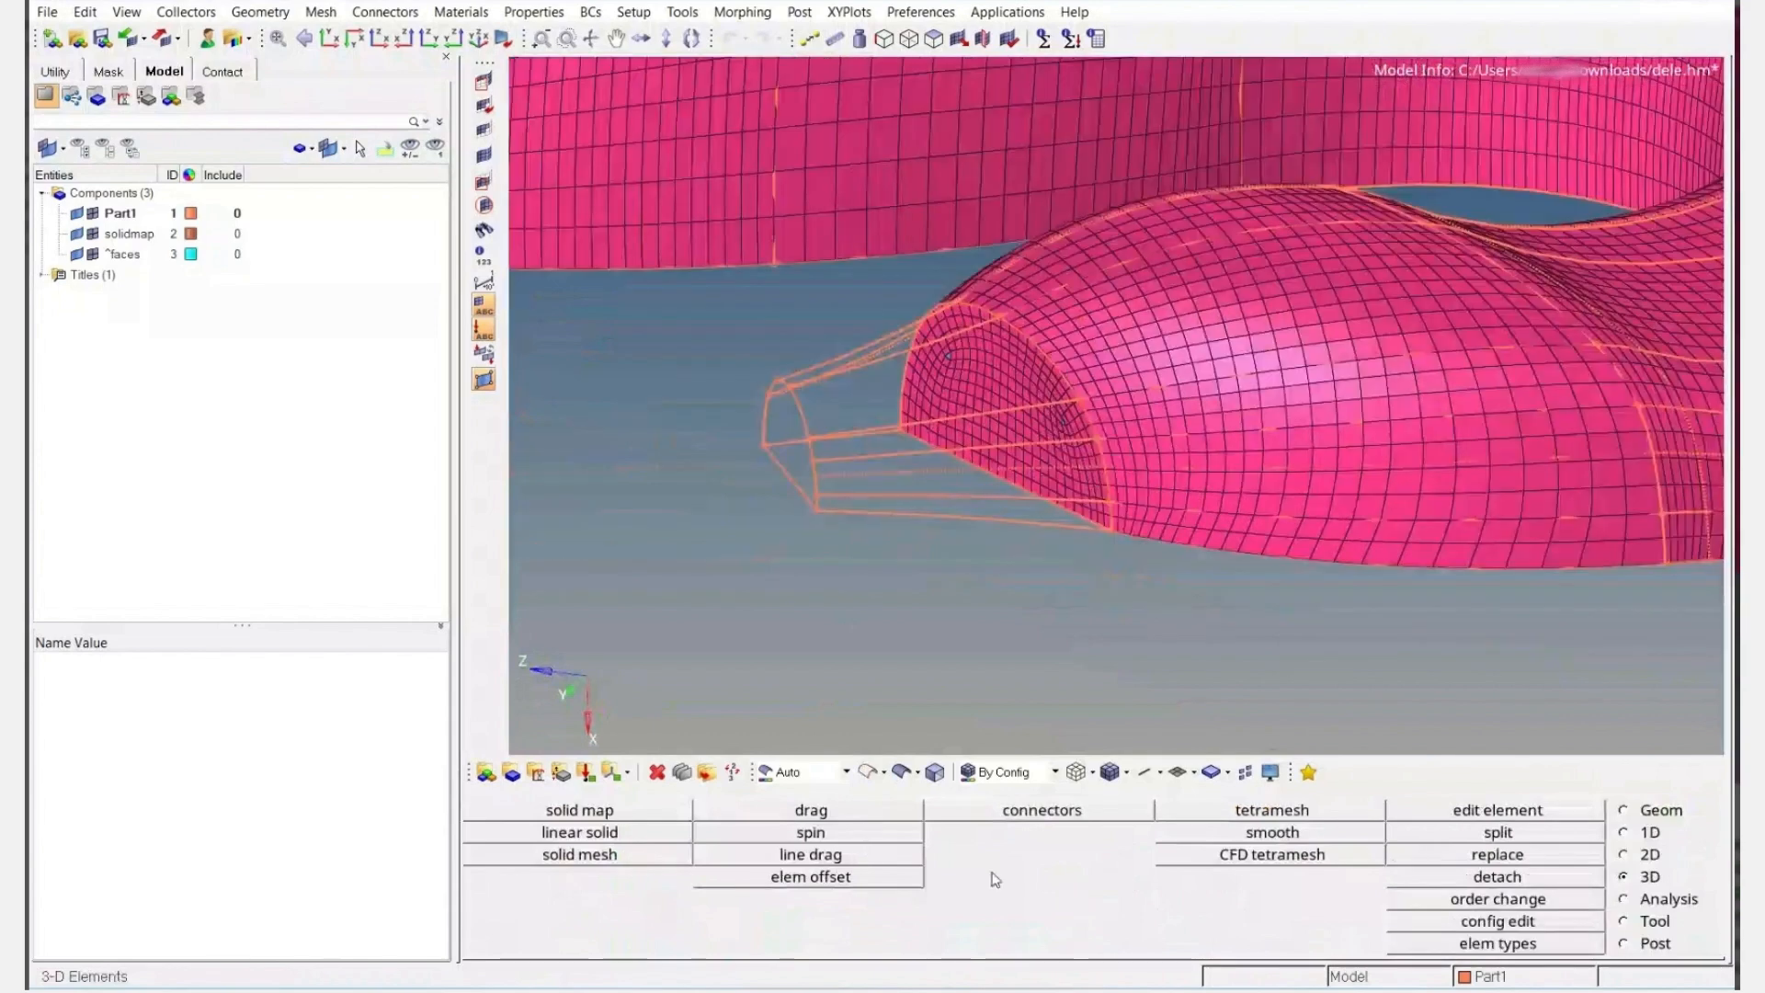
pyautogui.click(580, 811)
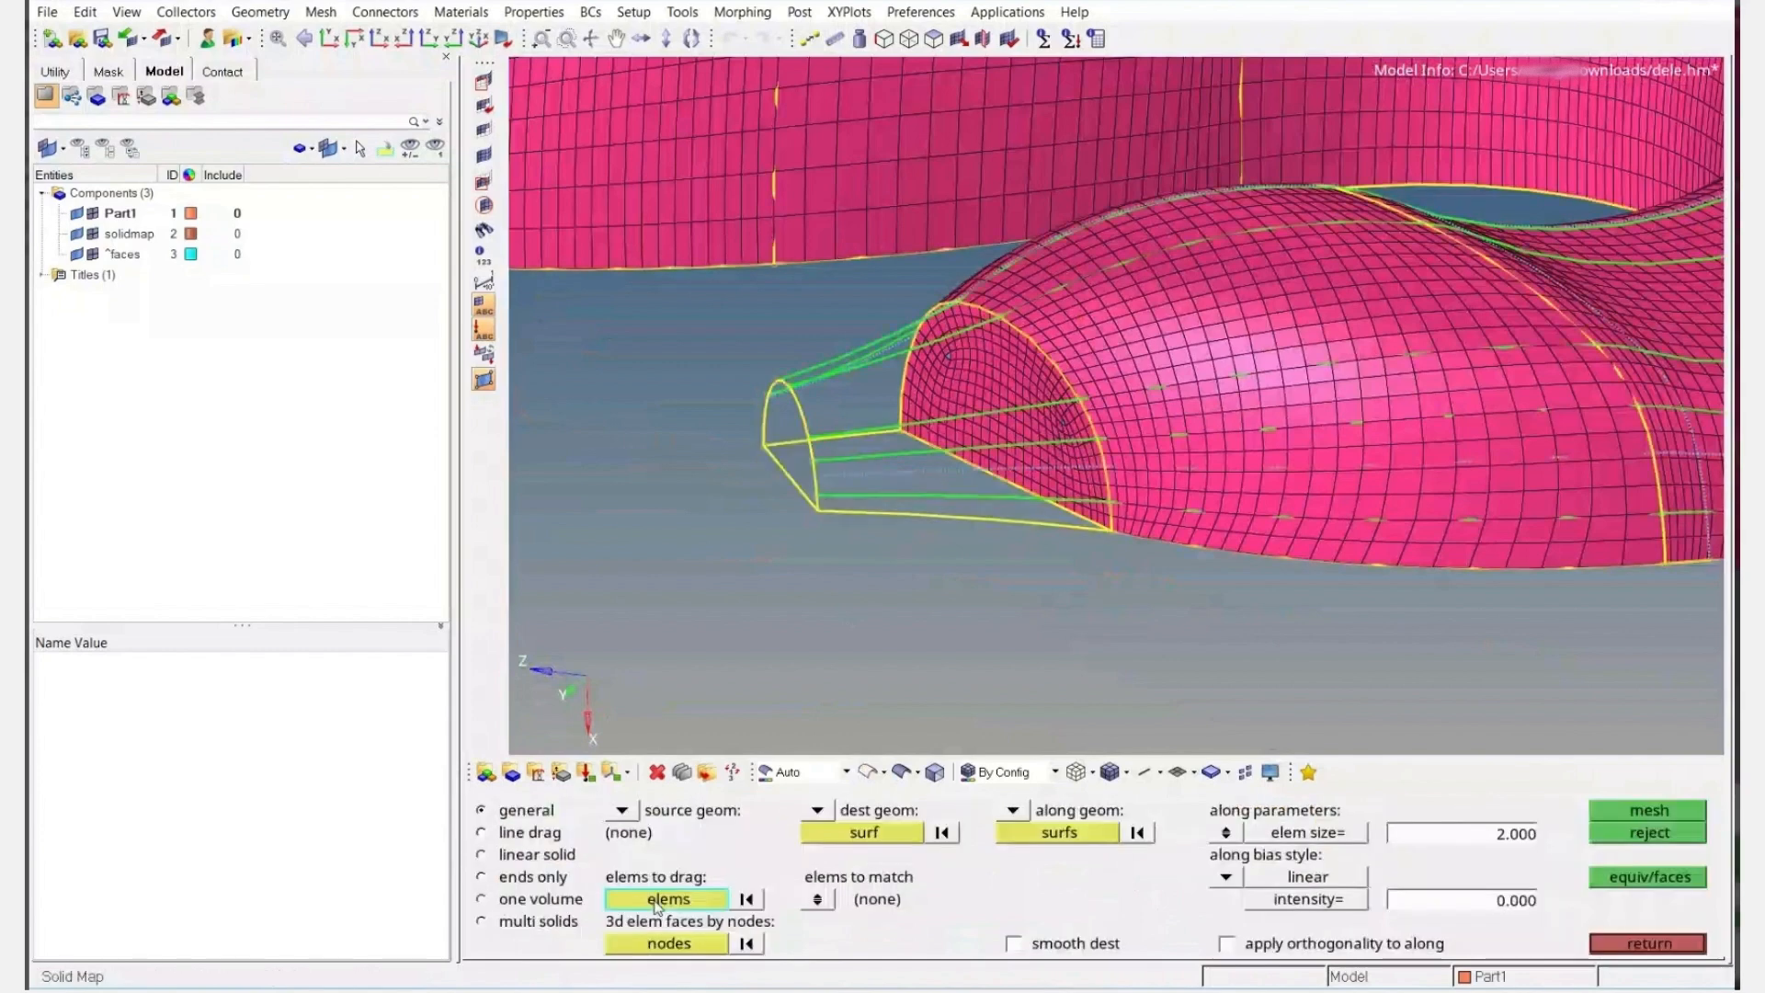
pyautogui.click(1025, 391)
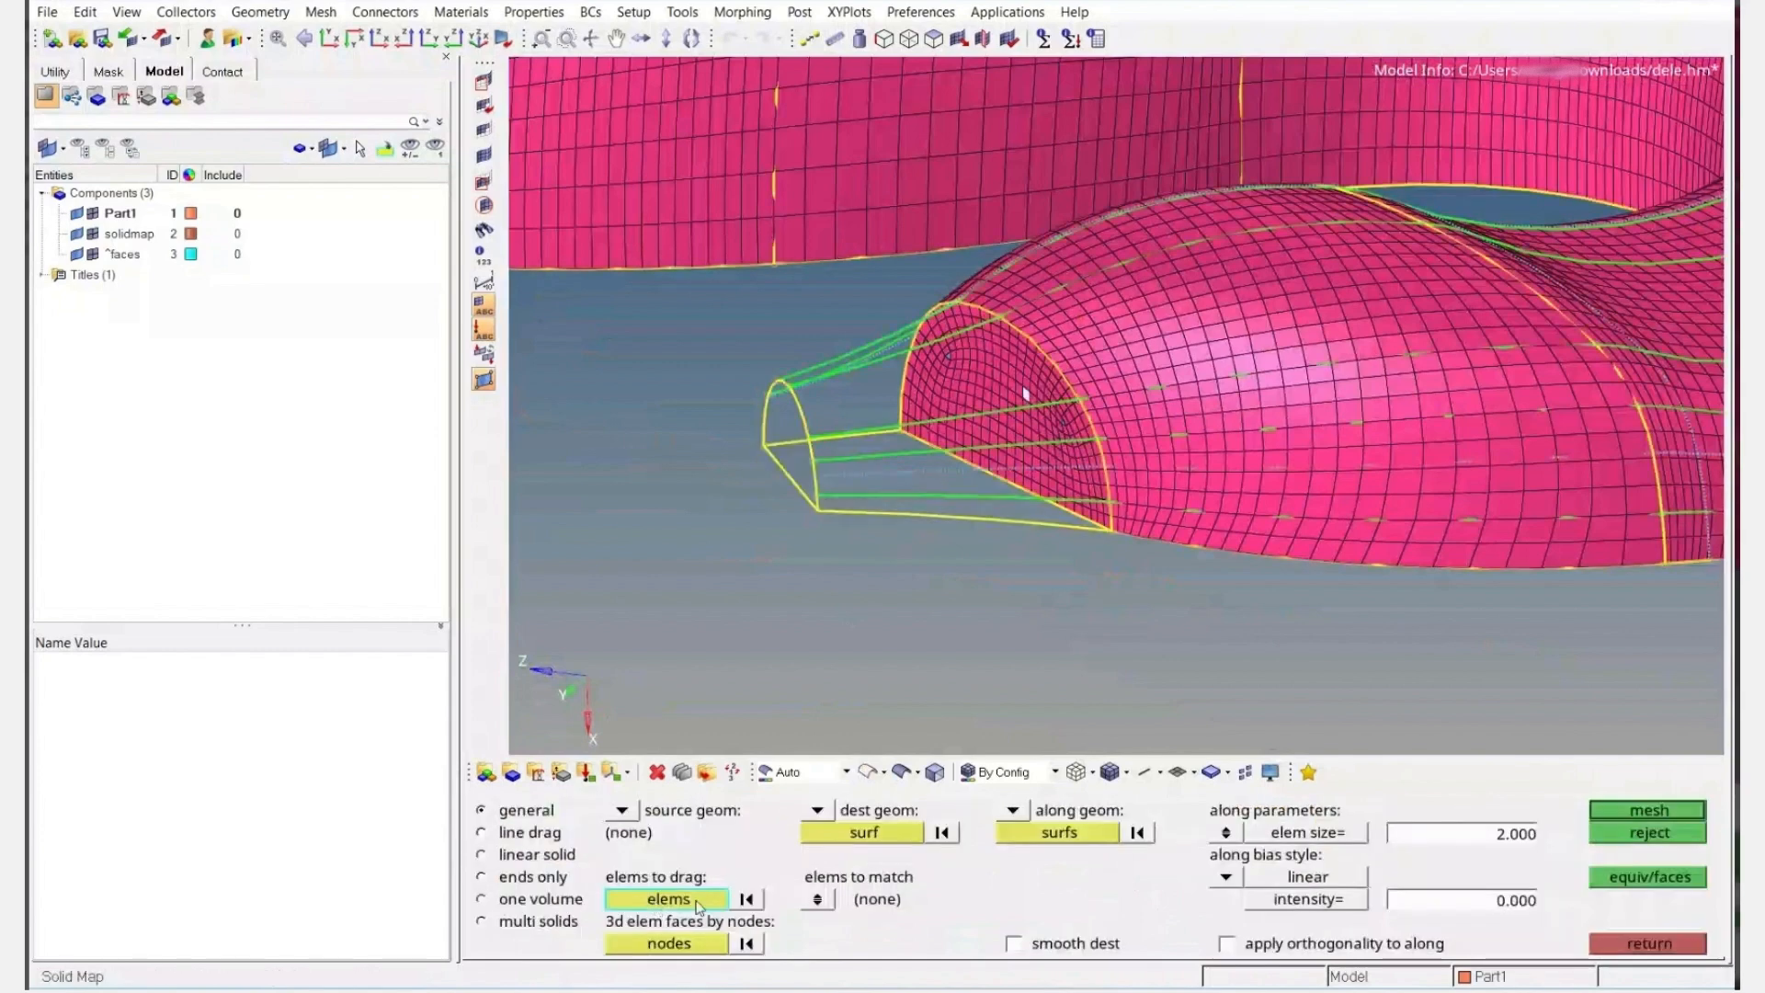
pyautogui.click(698, 902)
pyautogui.click(1185, 900)
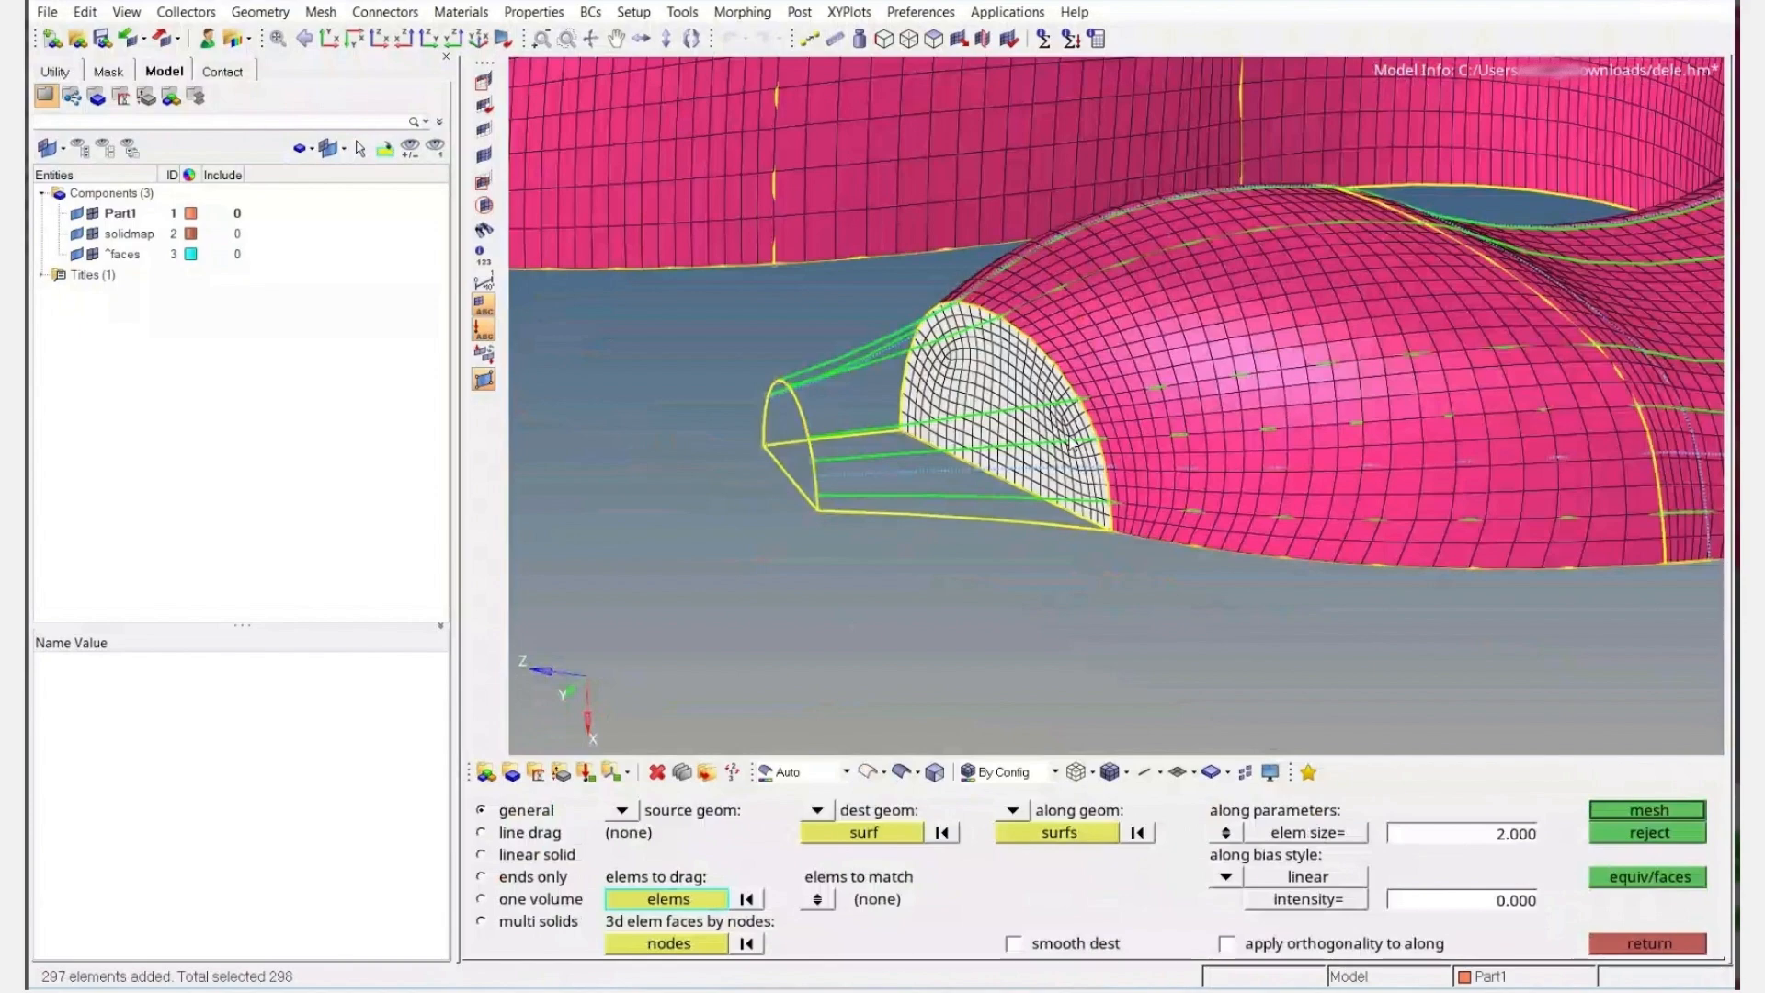
# Pick the tip segment's far end as destination surface and its side surfaces as along geometry, and solid map it with element size 2.000
pyautogui.click(873, 833)
pyautogui.click(901, 773)
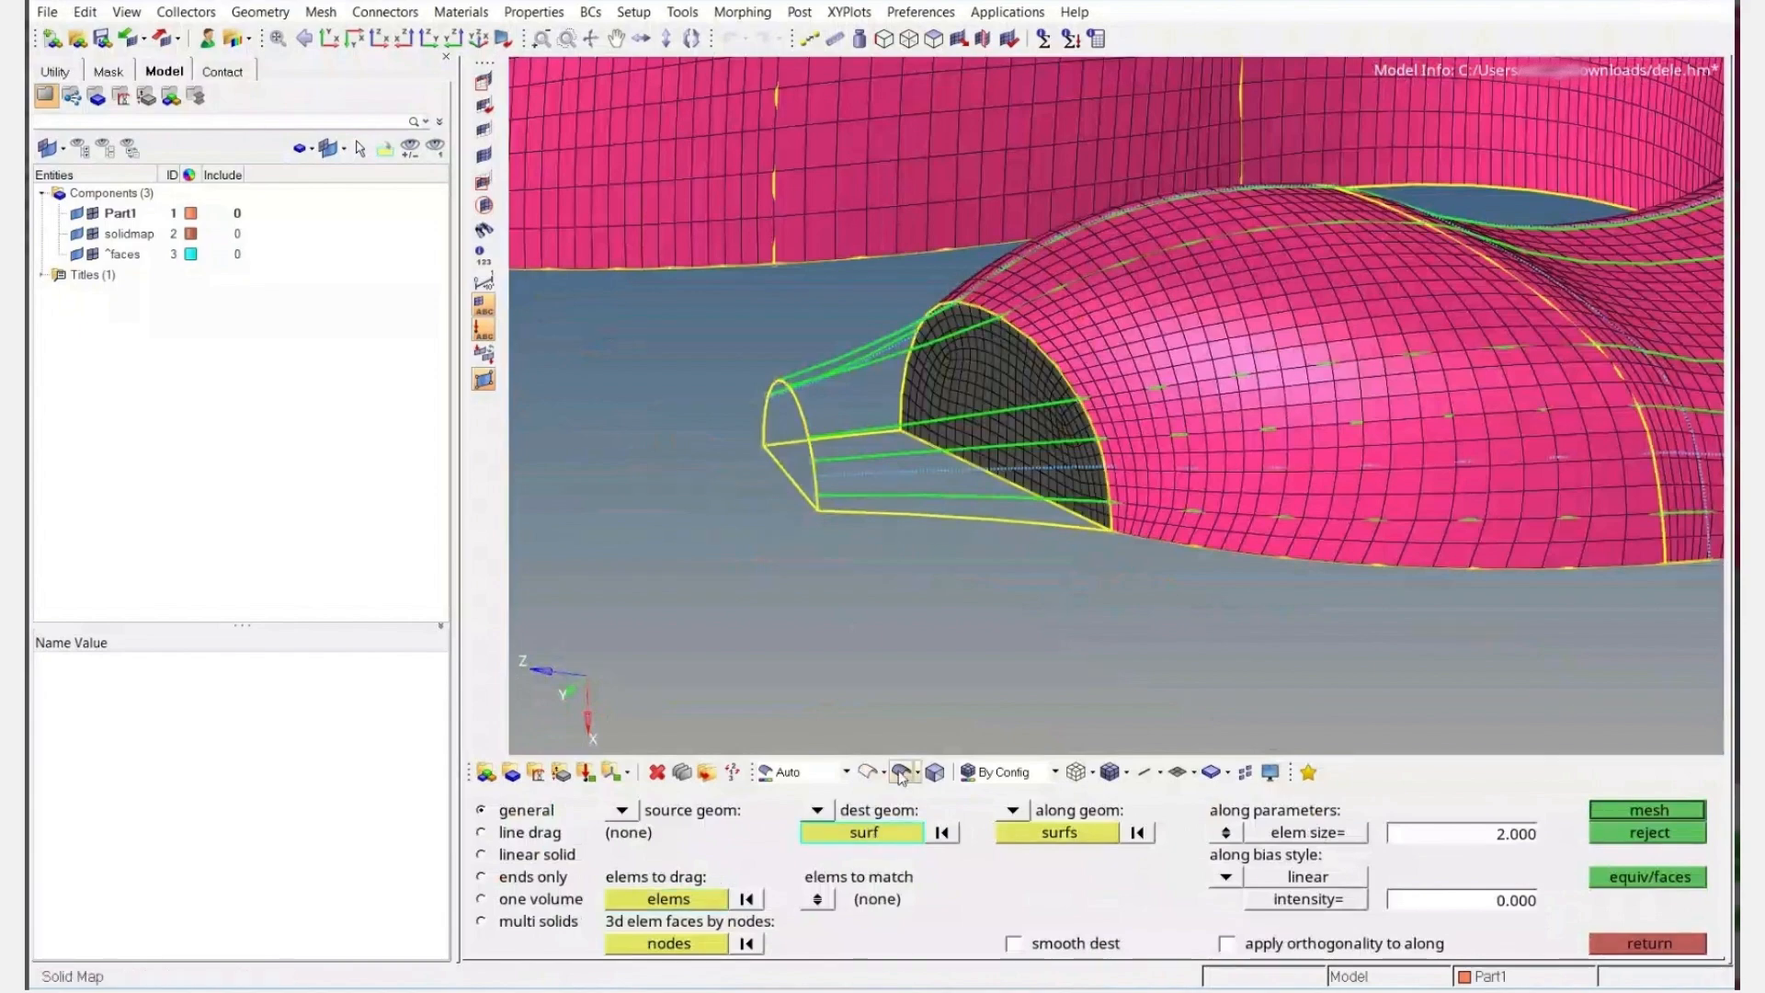
pyautogui.click(1098, 833)
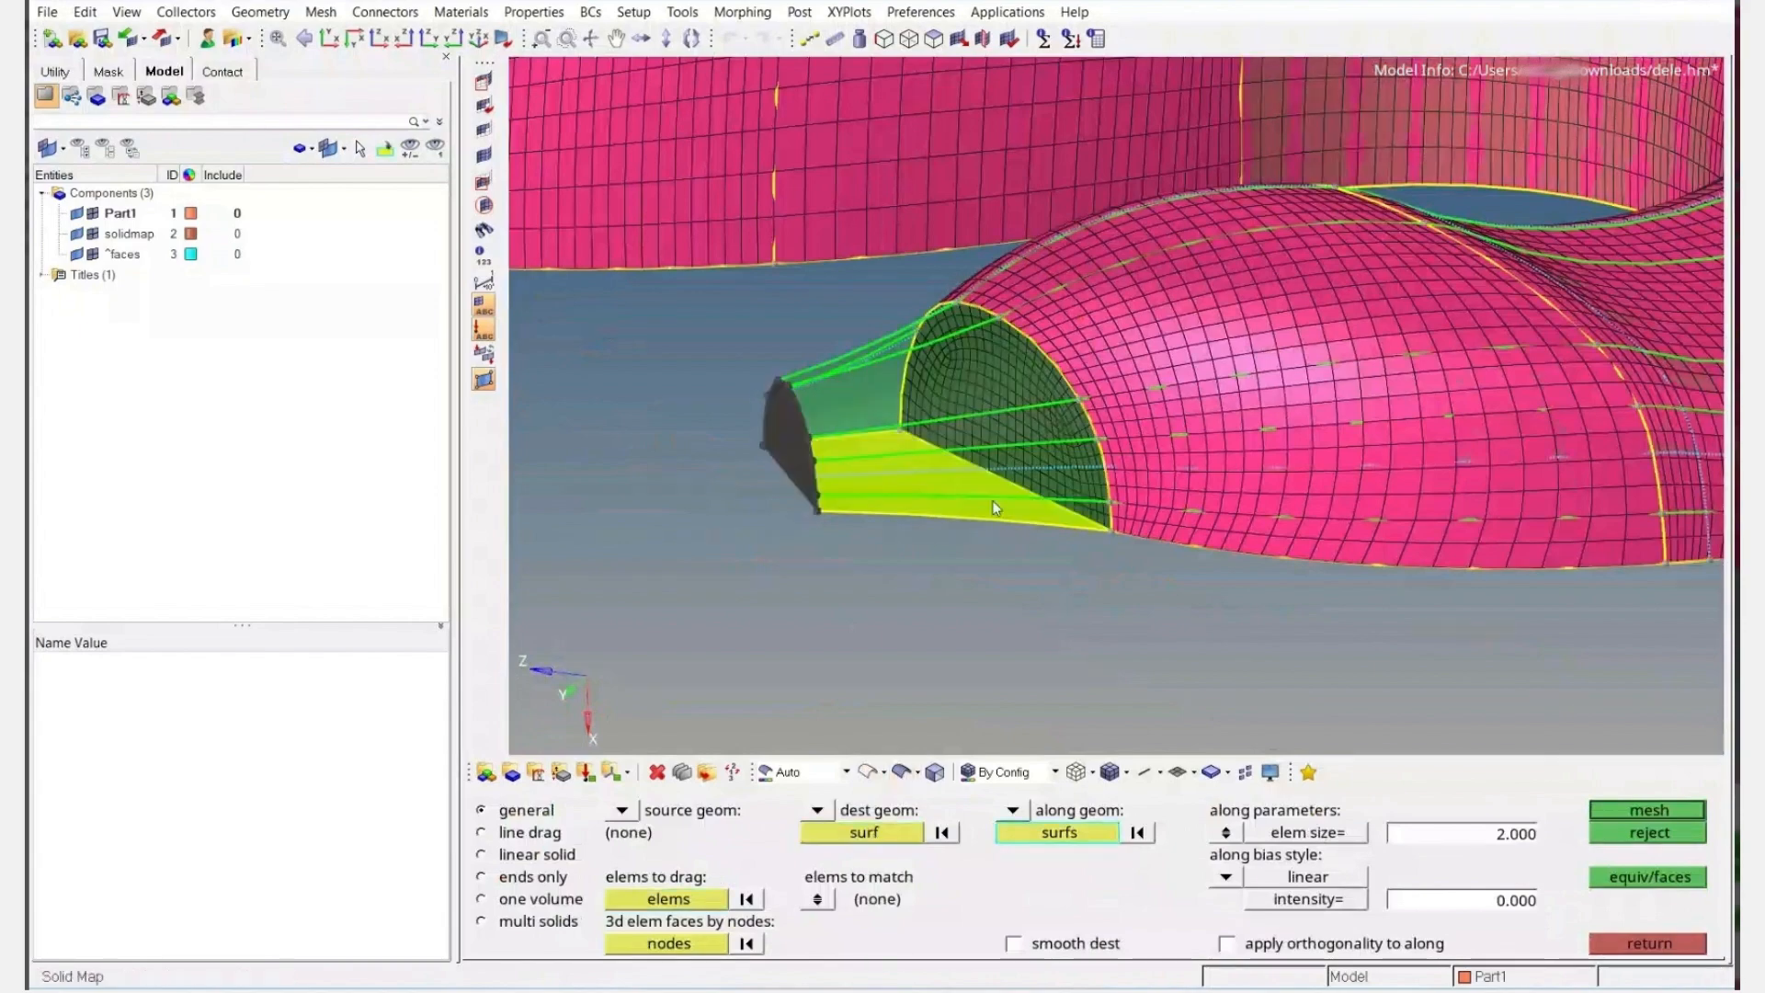
pyautogui.keyDown('ctrl'); pyautogui.moveTo(996, 507); pyautogui.dragTo(874, 303); pyautogui.keyUp('ctrl')
pyautogui.click(818, 405)
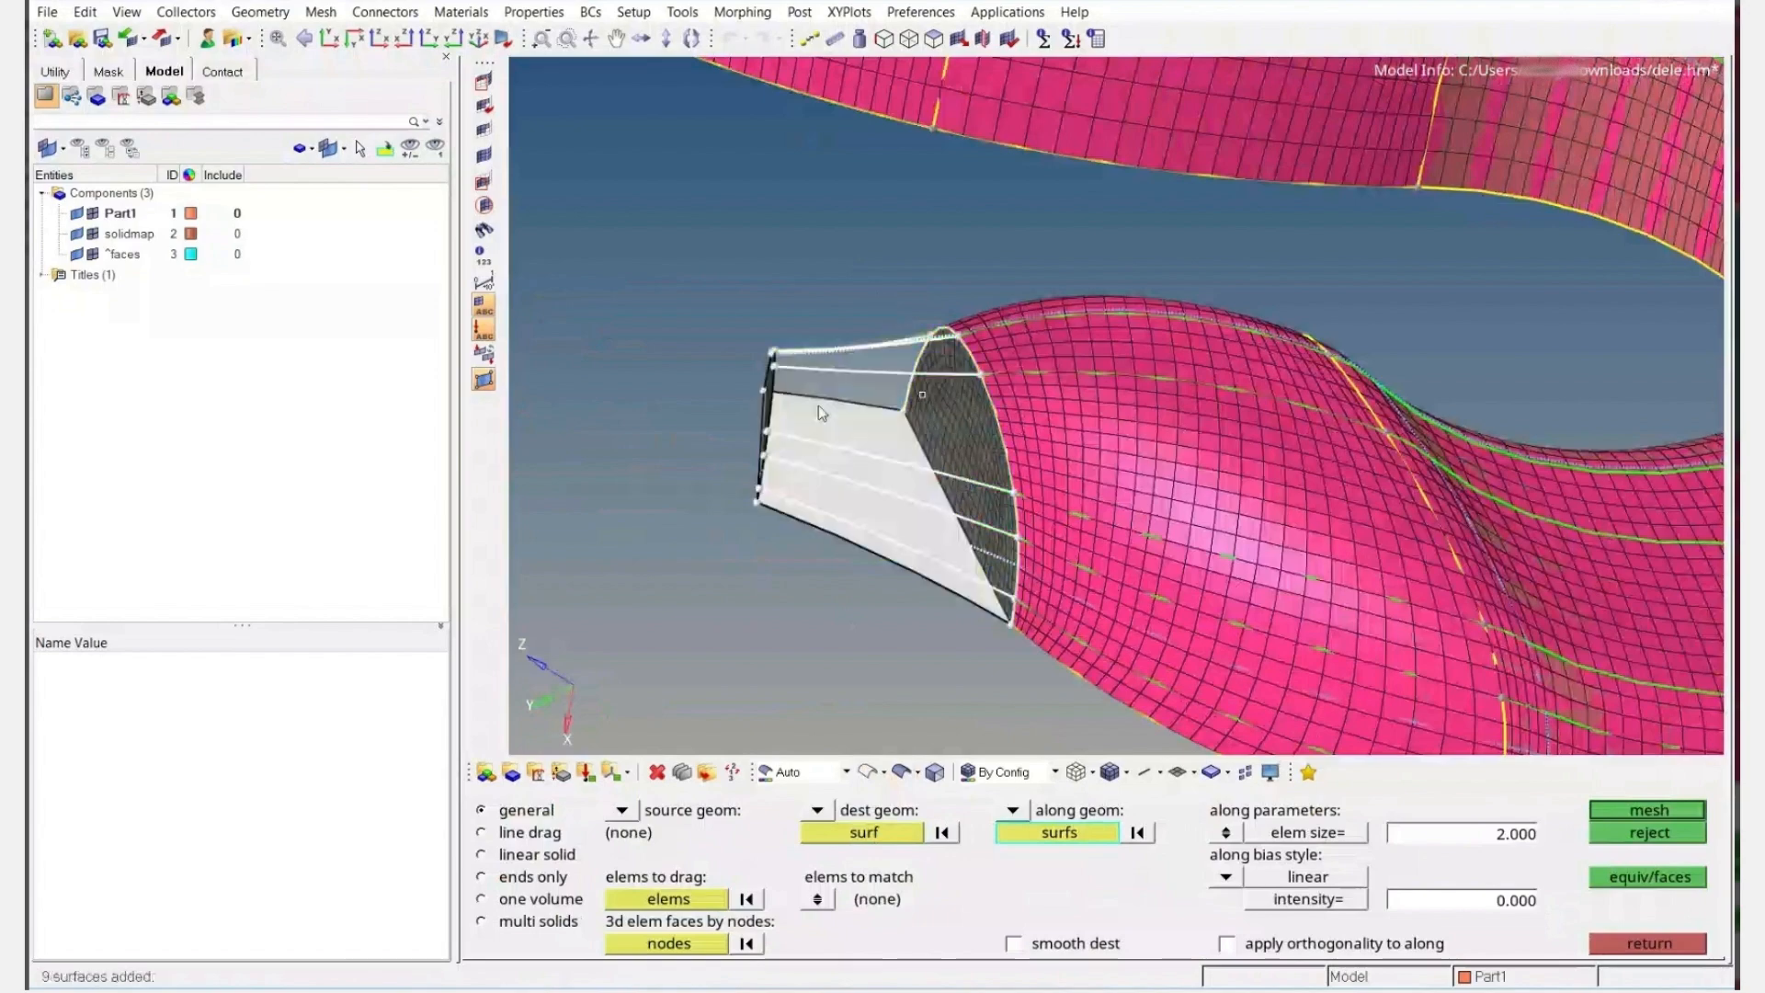
pyautogui.keyDown('ctrl'); pyautogui.moveTo(818, 406); pyautogui.dragTo(809, 431); pyautogui.keyUp('ctrl')
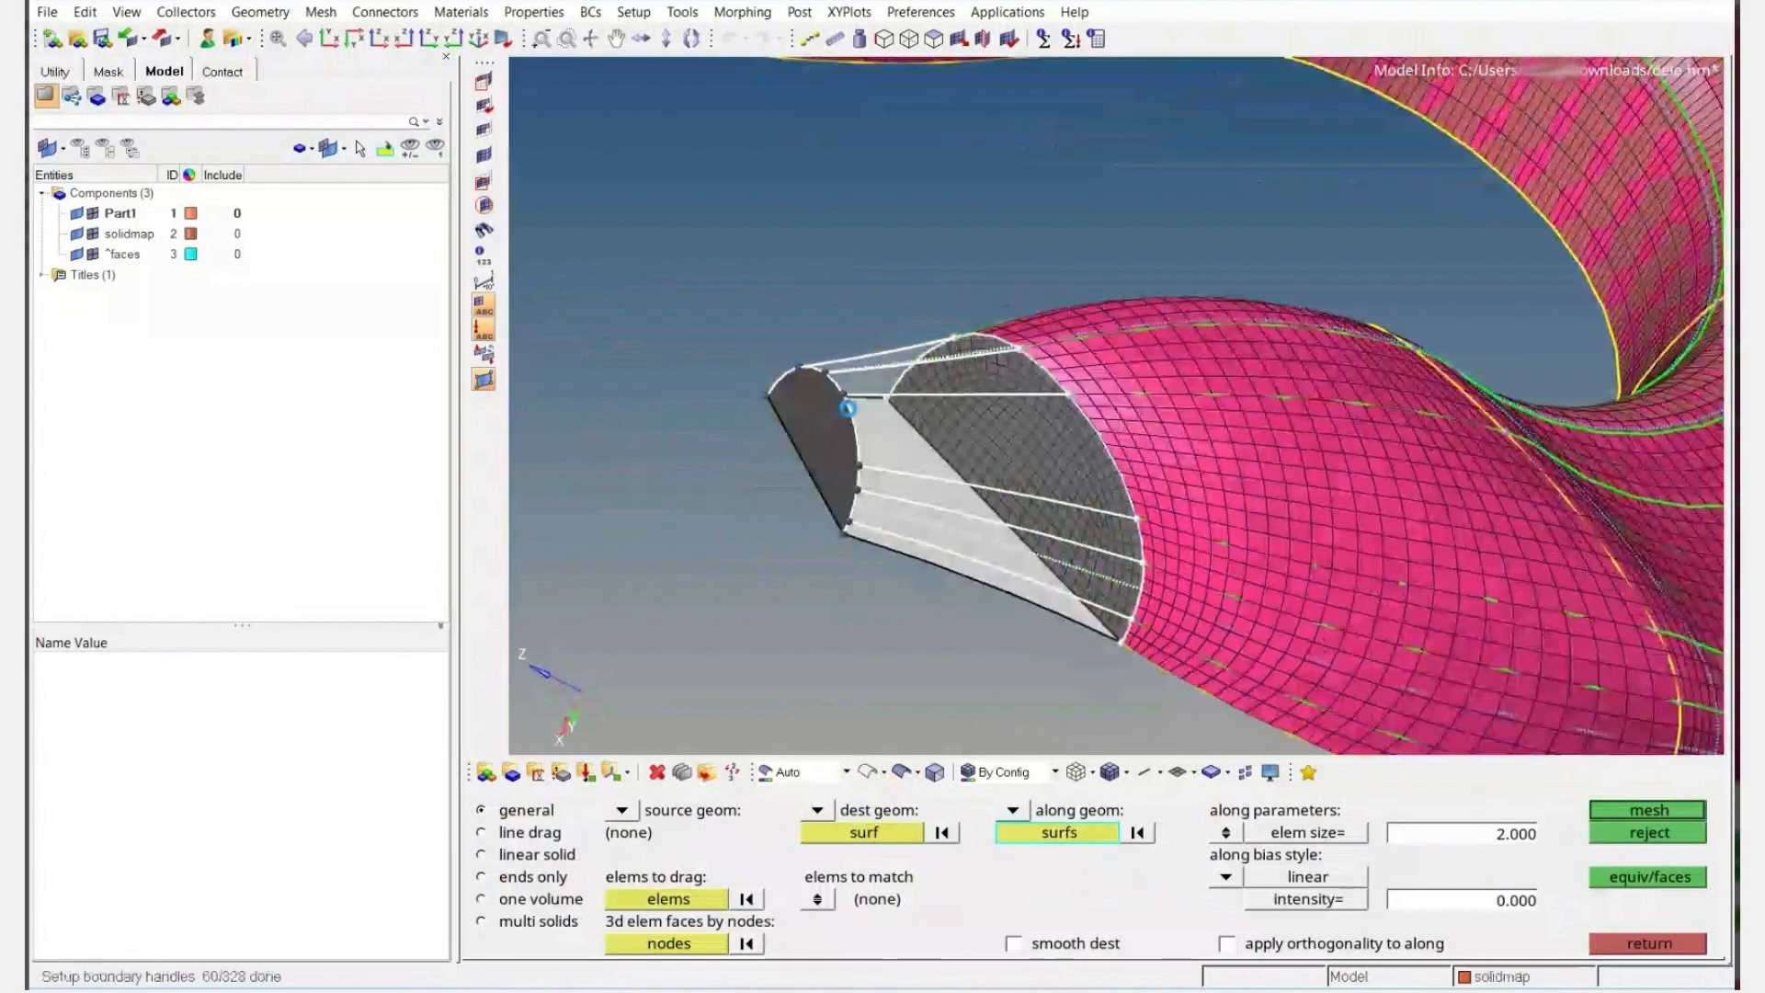
pyautogui.press('Escape')
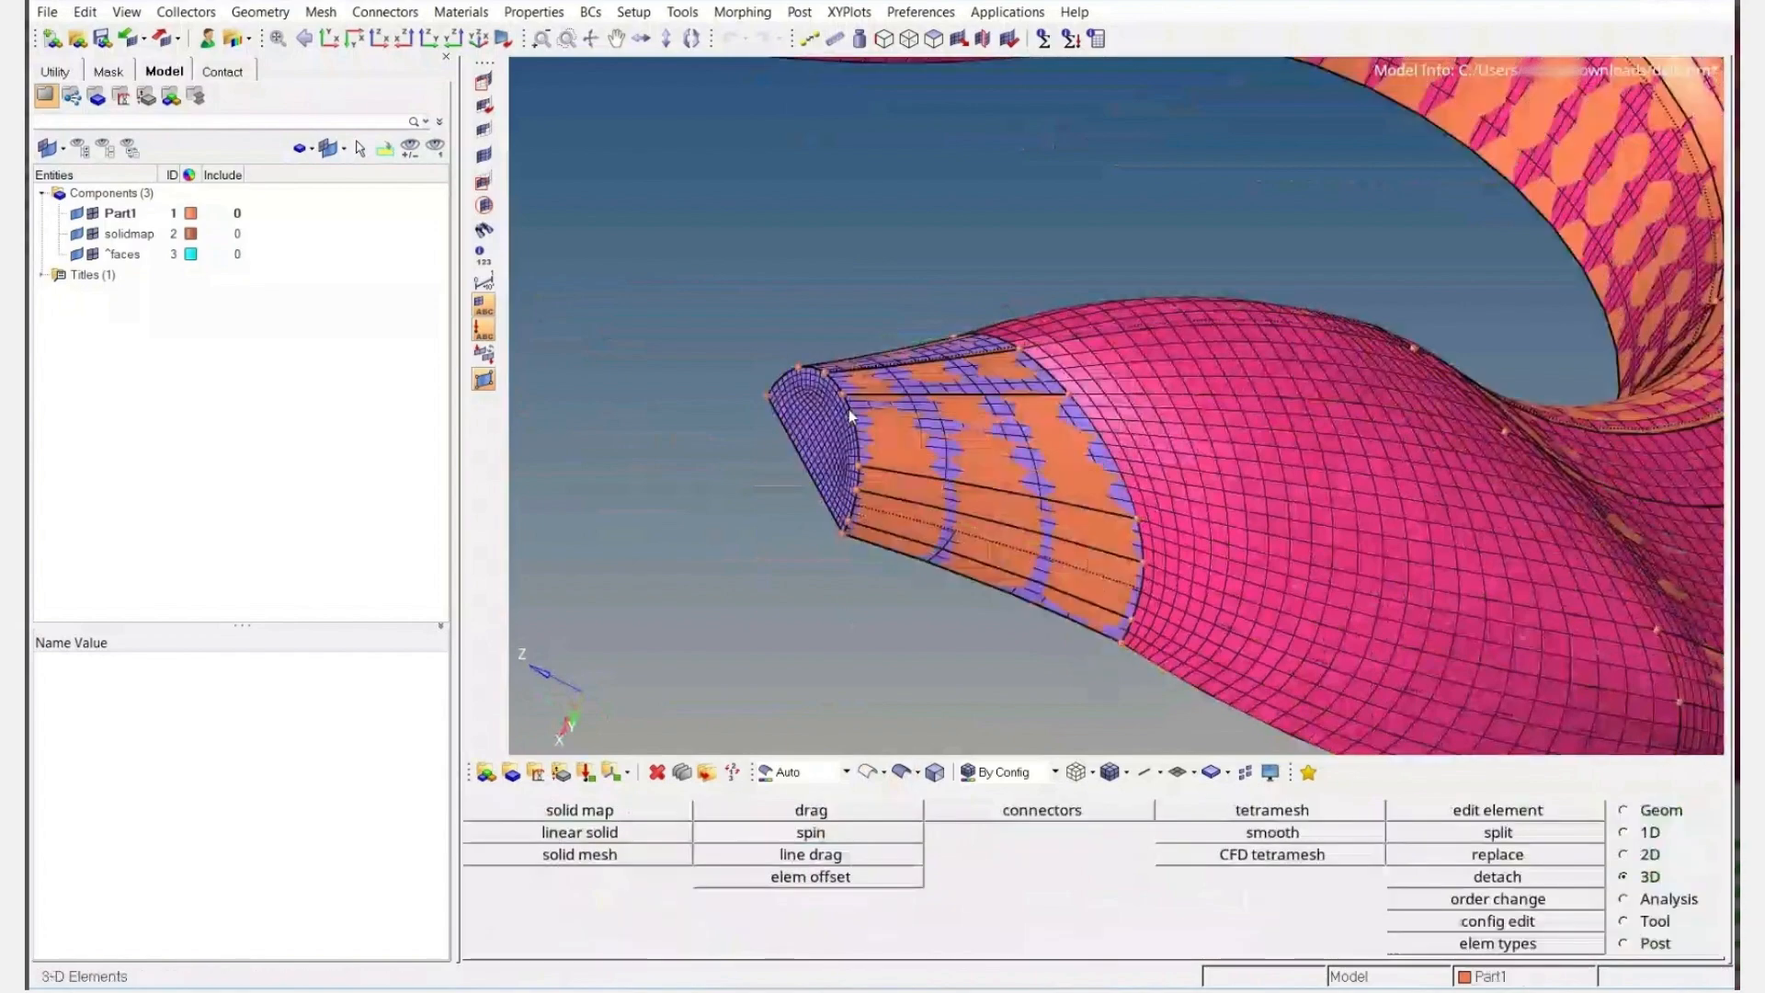
# Set the feature angle in the mesh options back to 30
pyautogui.press('o')
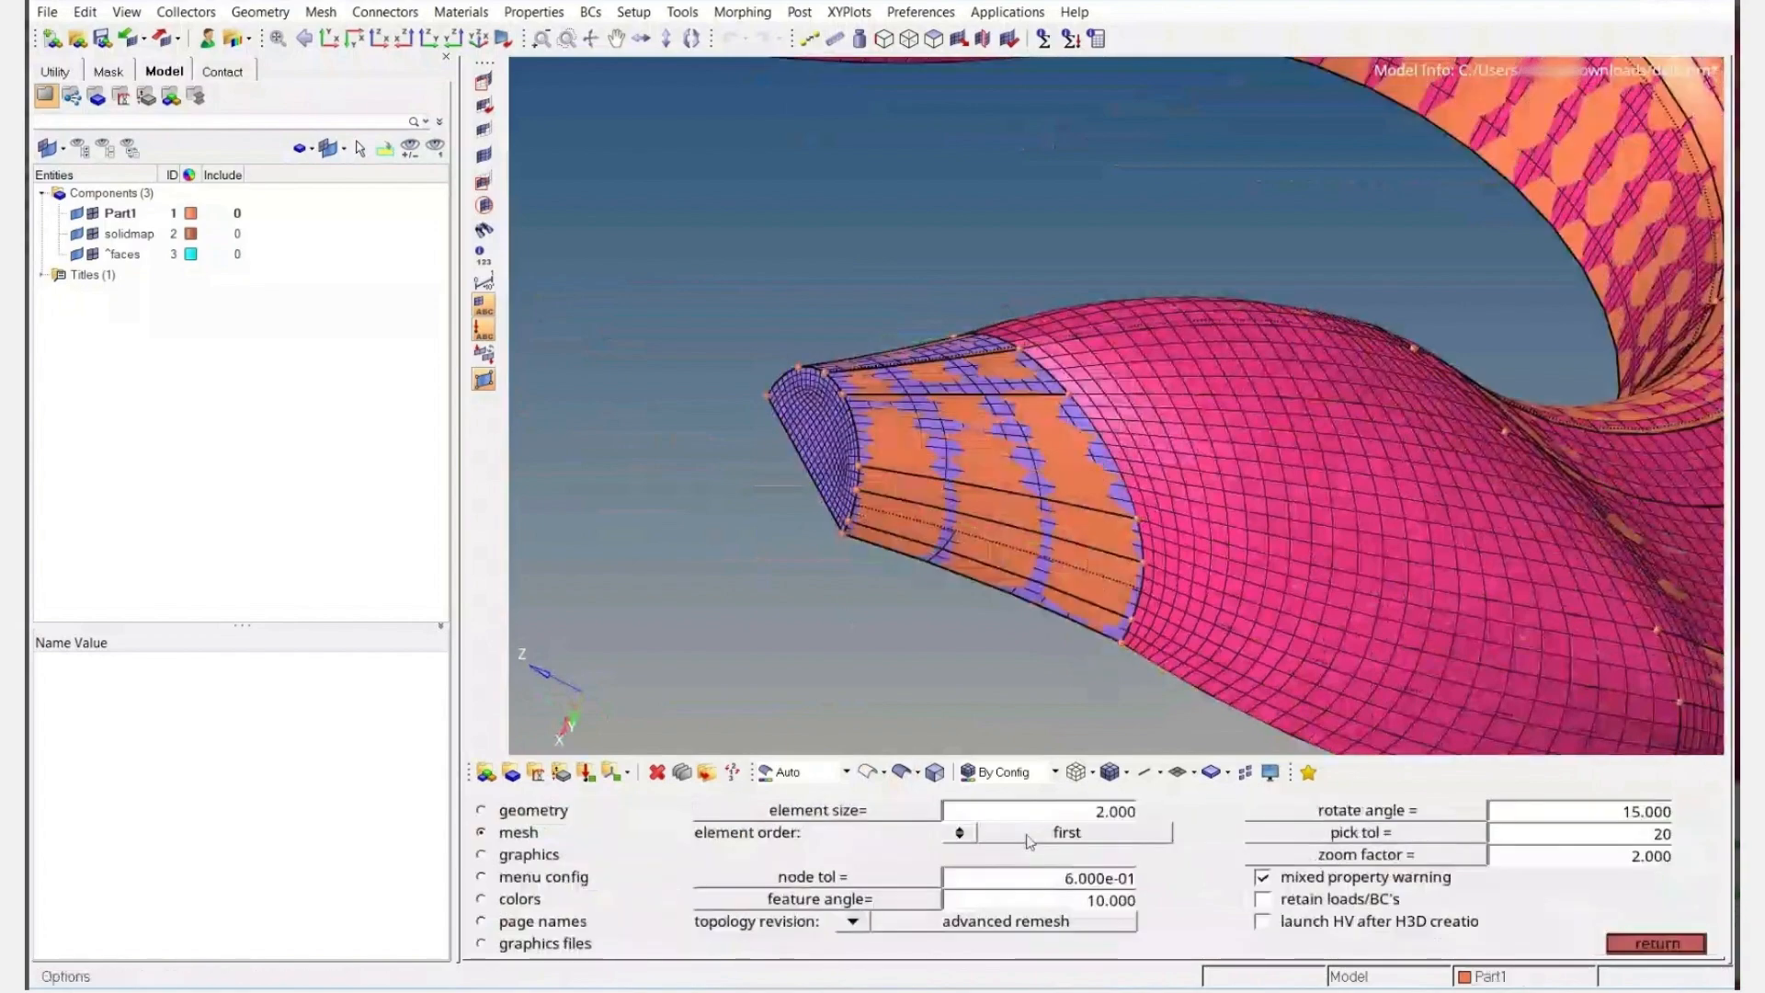
pyautogui.click(1089, 900)
pyautogui.write('30')
pyautogui.press('Return')
pyautogui.press('Escape')
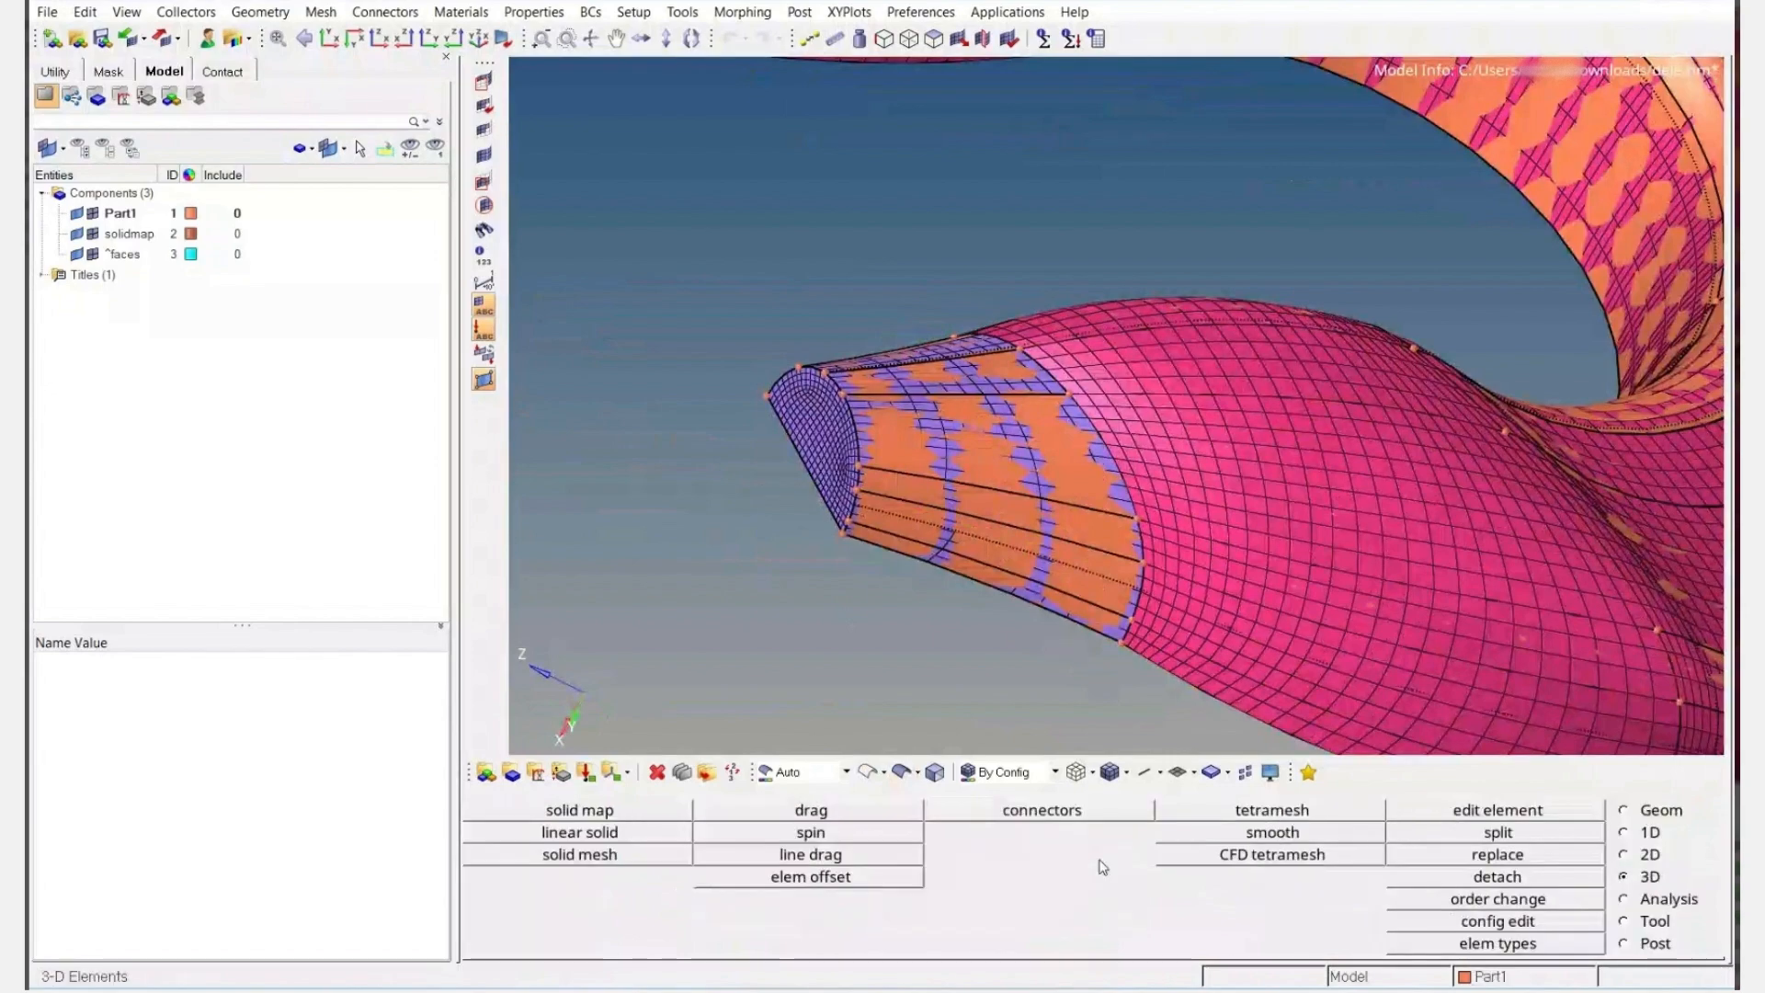
# Show the geometry in wireframe and inspect the solid map mesh on the tip segment and along the hook
pyautogui.moveTo(920, 441)
pyautogui.keyDown('ctrl'); pyautogui.mouseDown()
pyautogui.moveTo(920, 509)
pyautogui.moveTo(1053, 465)
pyautogui.mouseUp(); pyautogui.keyUp('ctrl')
pyautogui.click(870, 769)
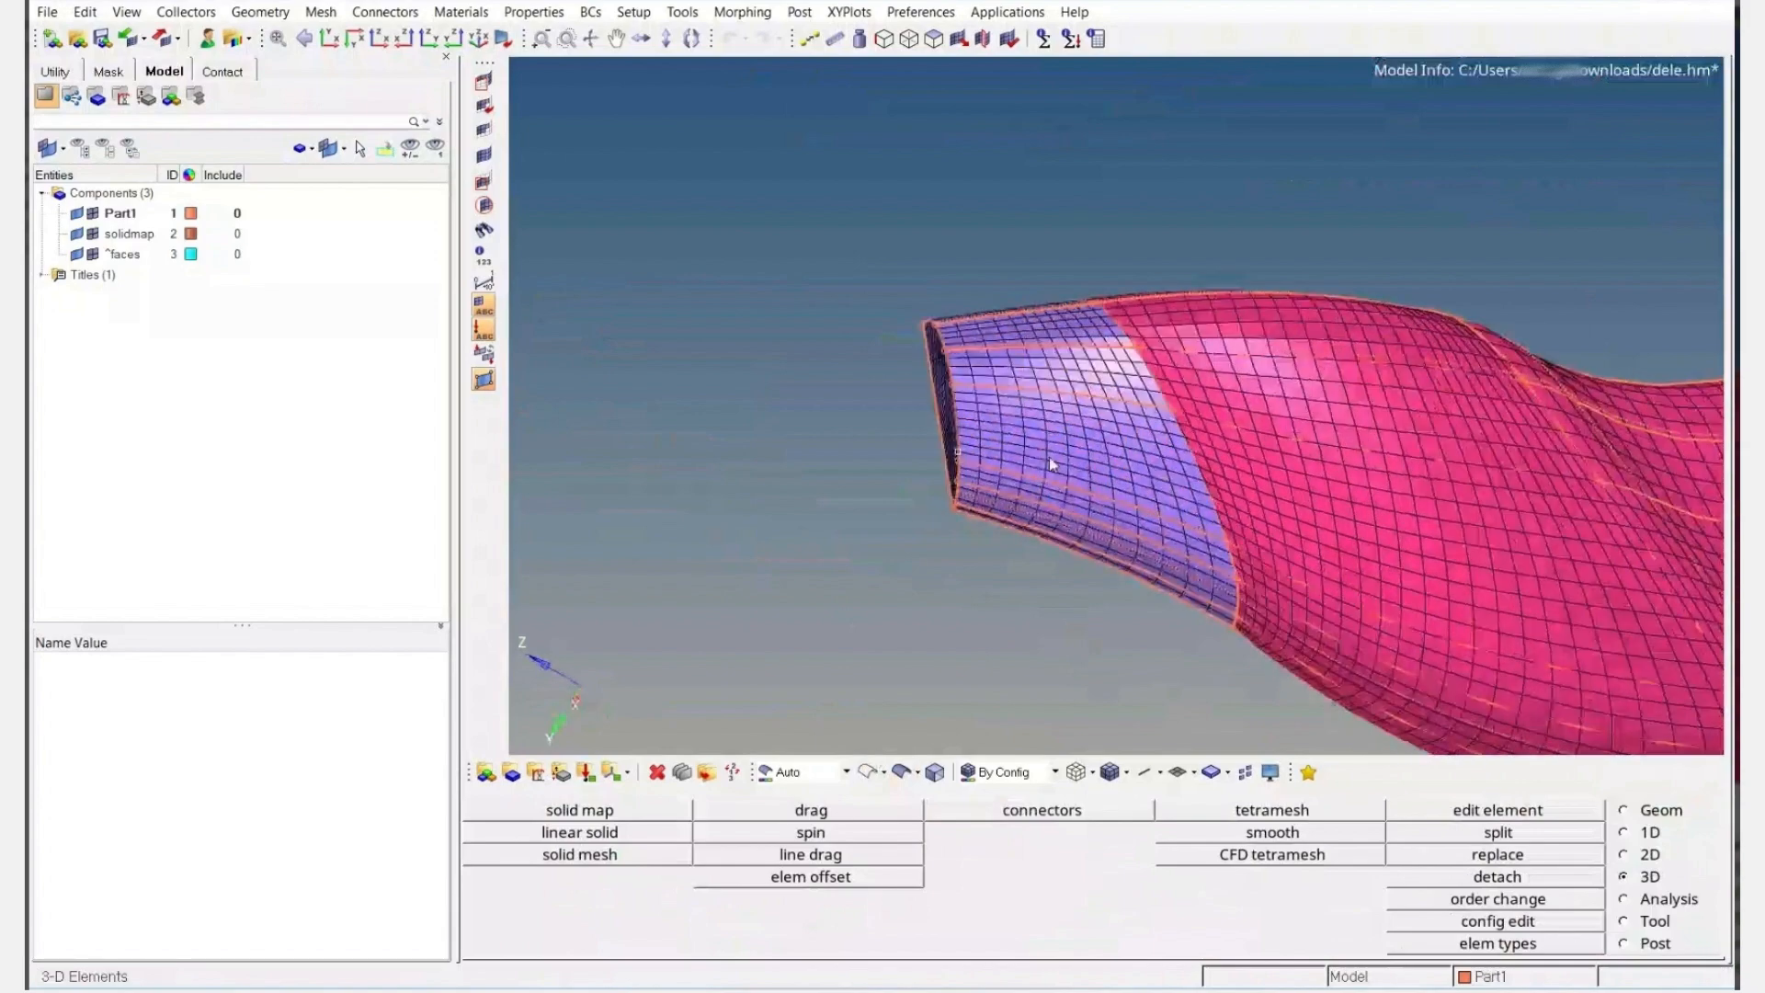
pyautogui.press('v')
pyautogui.click(1298, 833)
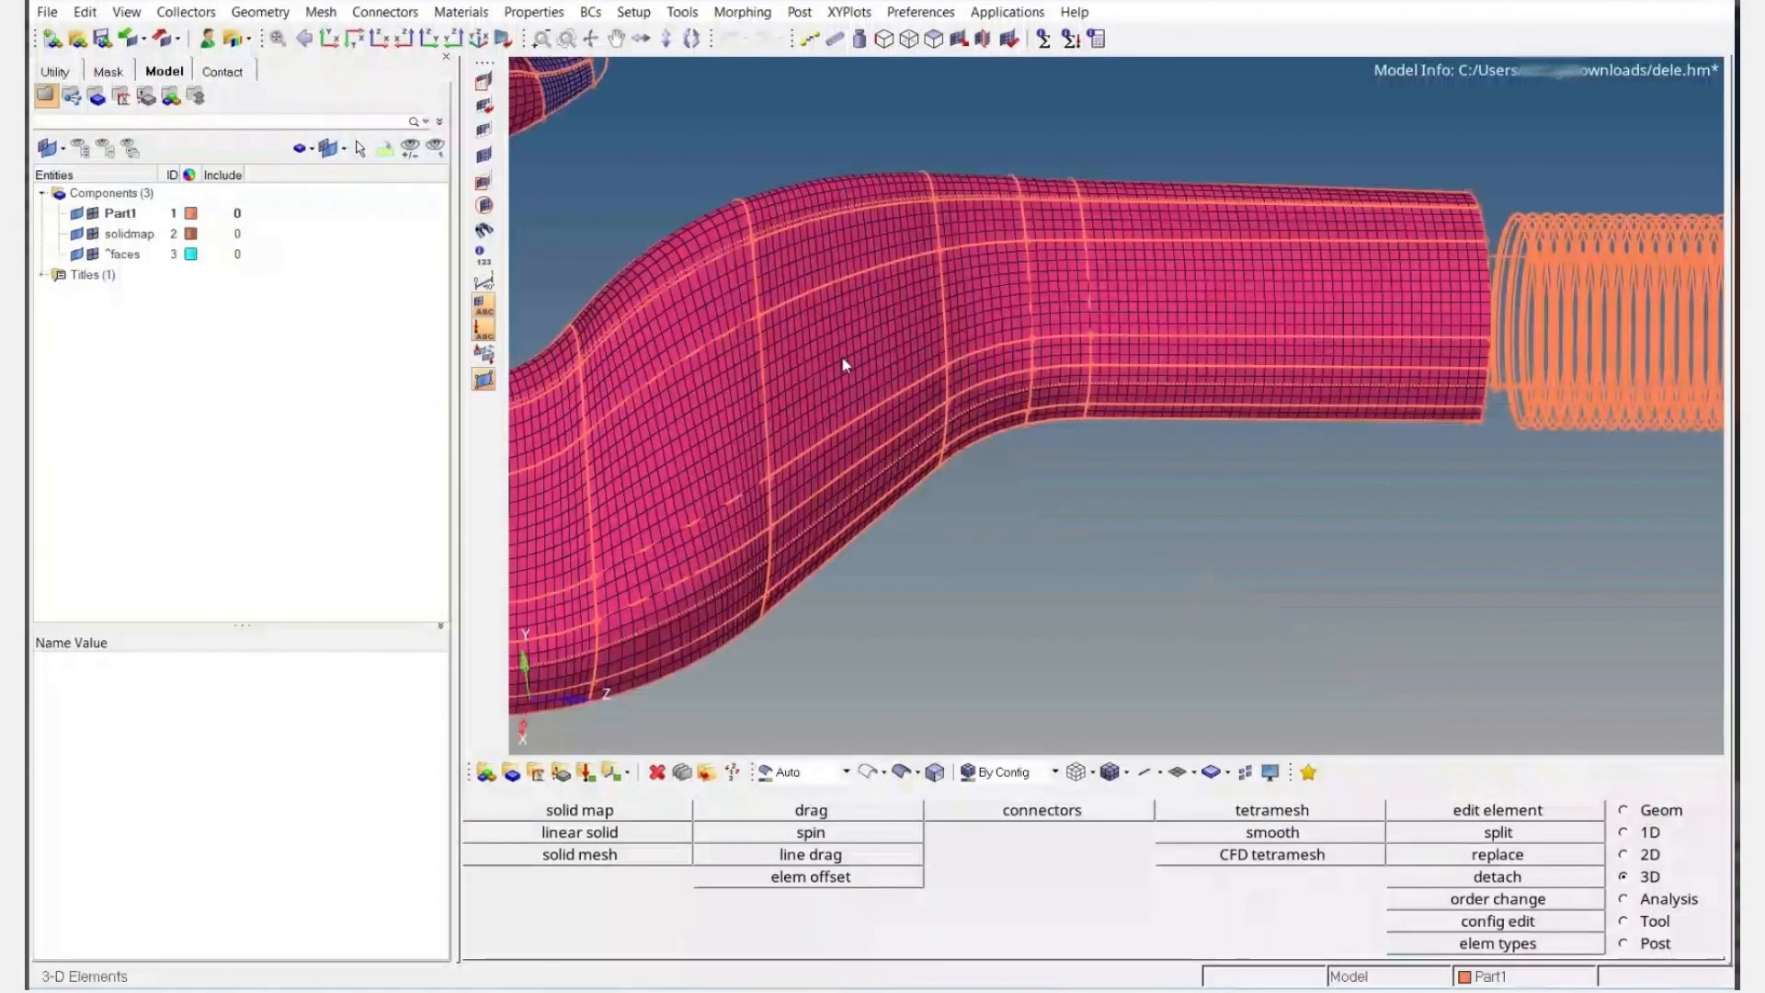
pyautogui.press('f')
pyautogui.keyDown('ctrl'); pyautogui.scroll(5, 837, 206); pyautogui.keyUp('ctrl')
pyautogui.moveTo(845, 212)
pyautogui.keyDown('ctrl'); pyautogui.mouseDown()
pyautogui.moveTo(1266, 356)
pyautogui.moveTo(756, 333)
pyautogui.moveTo(697, 377)
pyautogui.moveTo(864, 675)
pyautogui.moveTo(857, 373)
pyautogui.moveTo(890, 279)
pyautogui.moveTo(1000, 210)
pyautogui.mouseUp(); pyautogui.keyUp('ctrl')
# Examine the unmeshed rounded tip against the meshed segment's end, with the geometry shaded and in wireframe
pyautogui.click(899, 772)
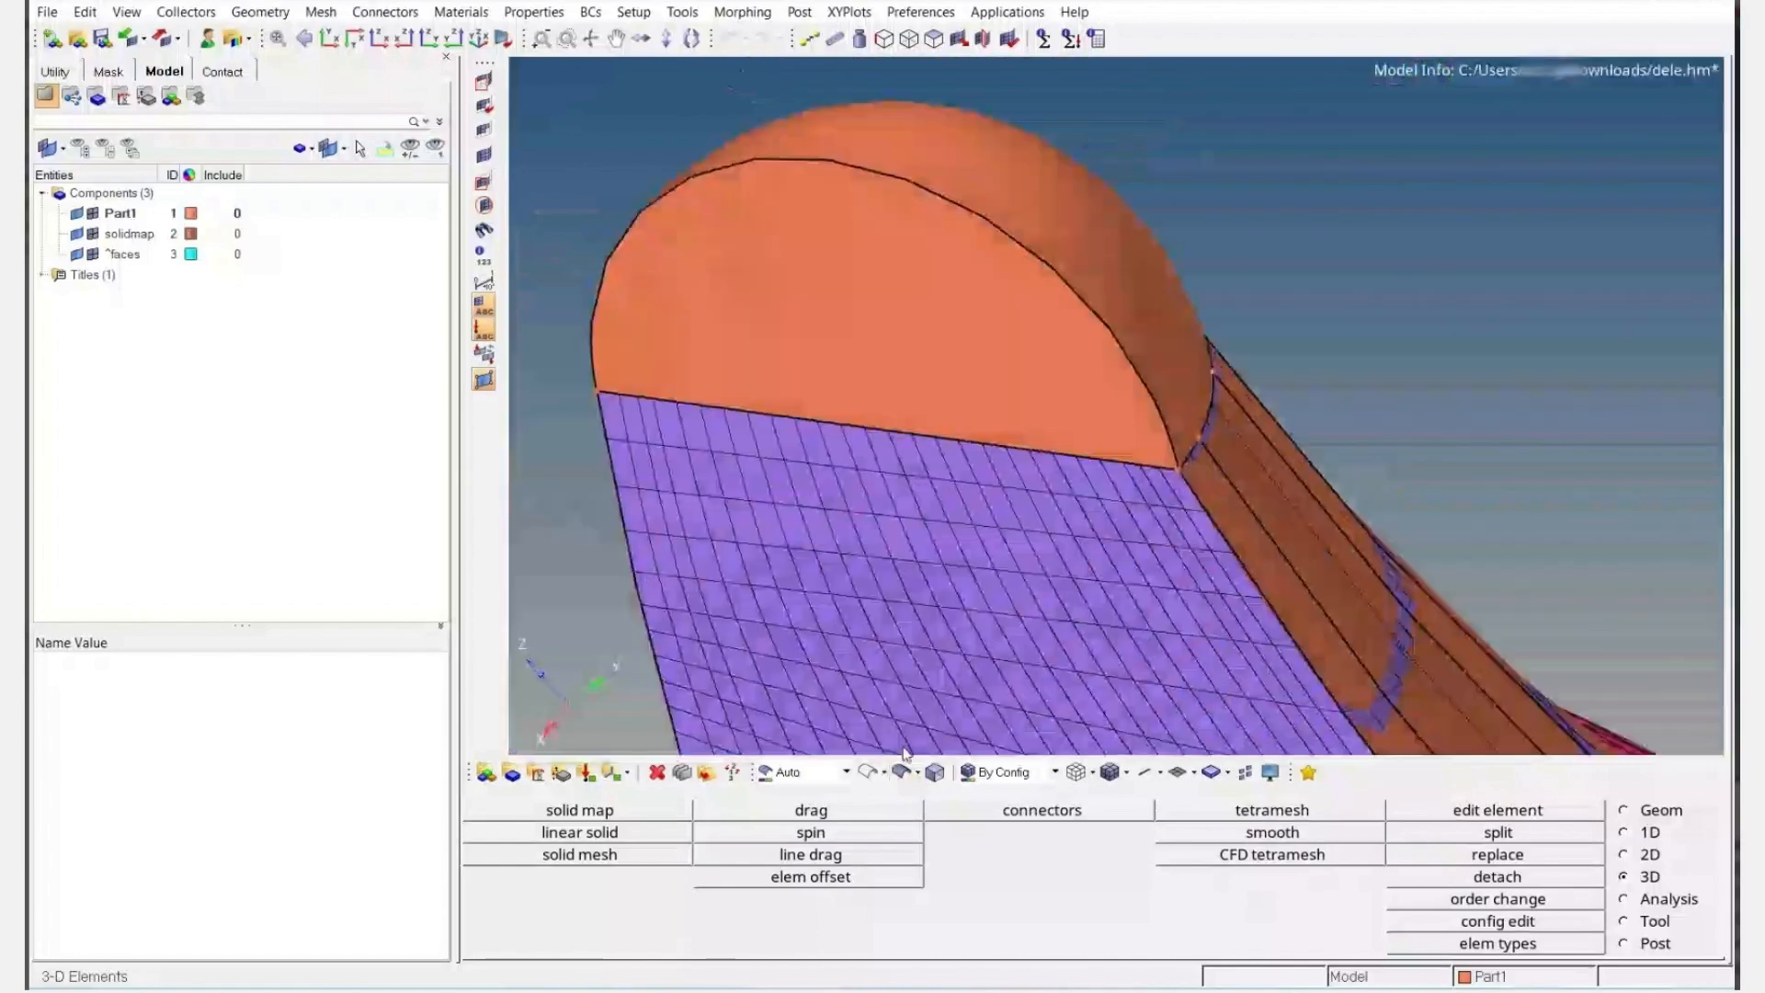
pyautogui.click(869, 772)
pyautogui.moveTo(854, 418)
pyautogui.keyDown('ctrl'); pyautogui.mouseDown()
pyautogui.moveTo(838, 432)
pyautogui.moveTo(842, 404)
pyautogui.moveTo(836, 463)
pyautogui.moveTo(820, 424)
pyautogui.mouseUp(); pyautogui.keyUp('ctrl')
pyautogui.keyDown('ctrl'); pyautogui.moveTo(820, 423); pyautogui.dragTo(900, 766); pyautogui.keyUp('ctrl')
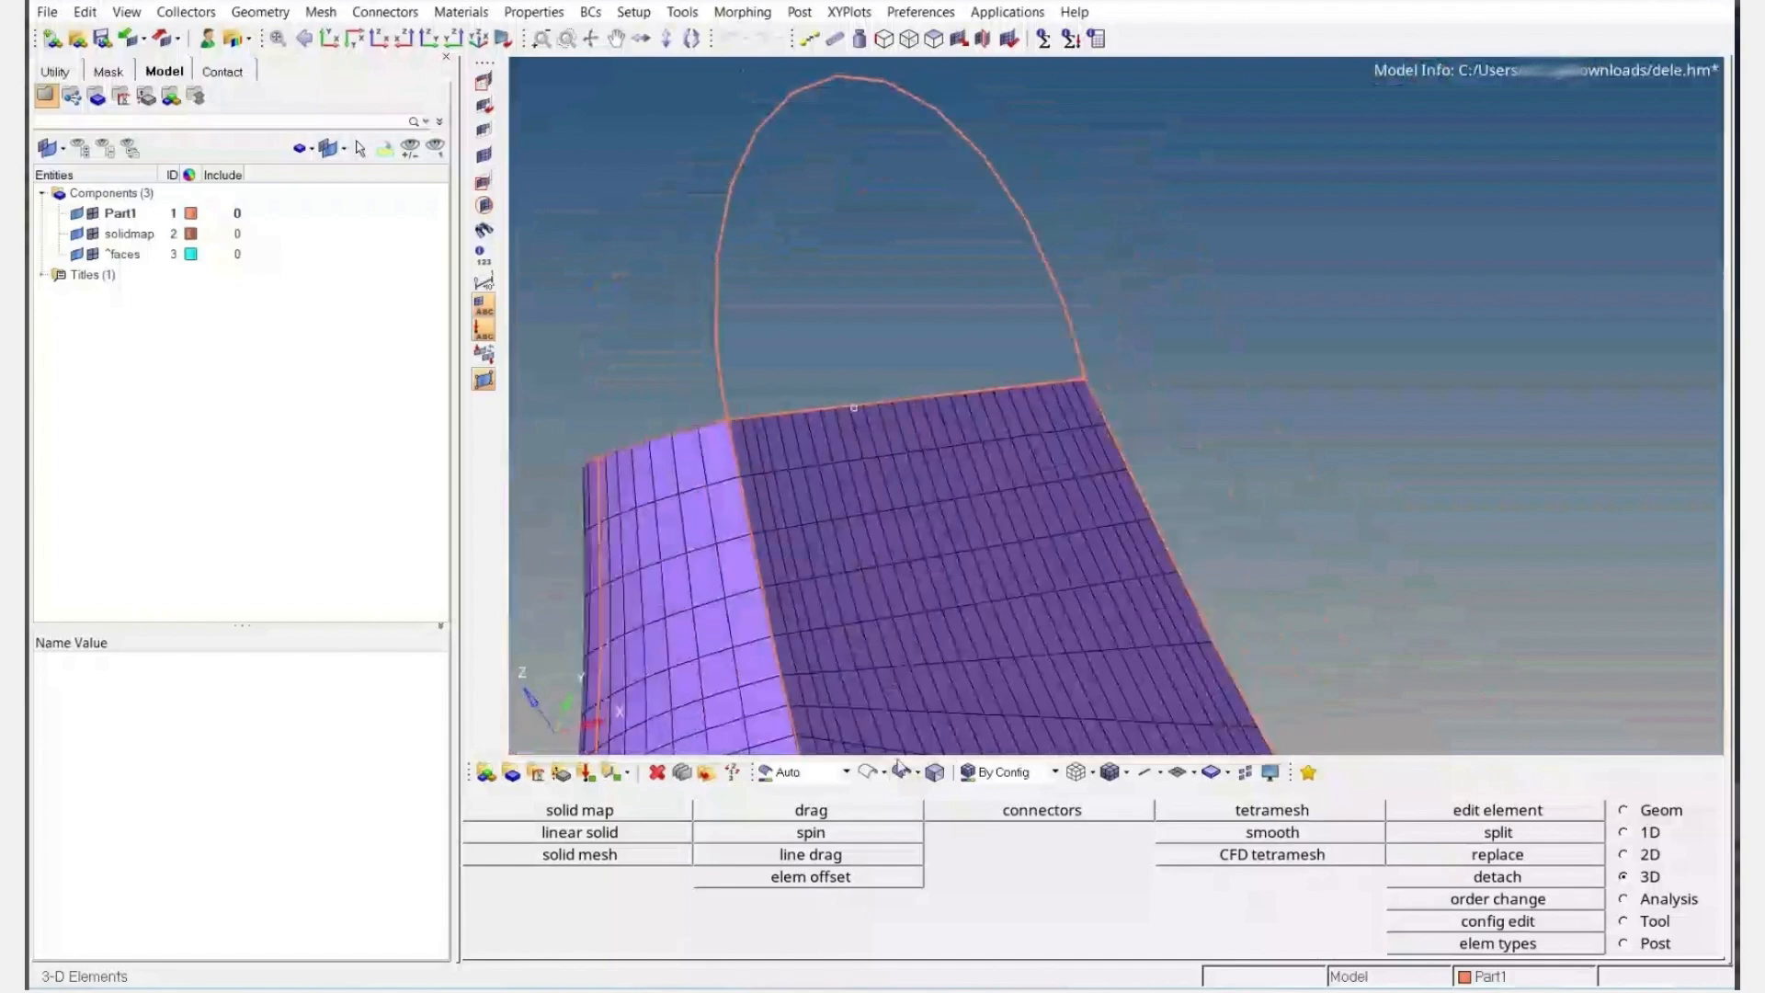
pyautogui.moveTo(857, 405)
pyautogui.keyDown('ctrl'); pyautogui.mouseDown()
pyautogui.moveTo(888, 386)
pyautogui.moveTo(792, 394)
pyautogui.moveTo(849, 439)
pyautogui.moveTo(891, 680)
pyautogui.mouseUp(); pyautogui.keyUp('ctrl')
pyautogui.keyDown('ctrl'); pyautogui.scroll(2, 817, 430); pyautogui.keyUp('ctrl')
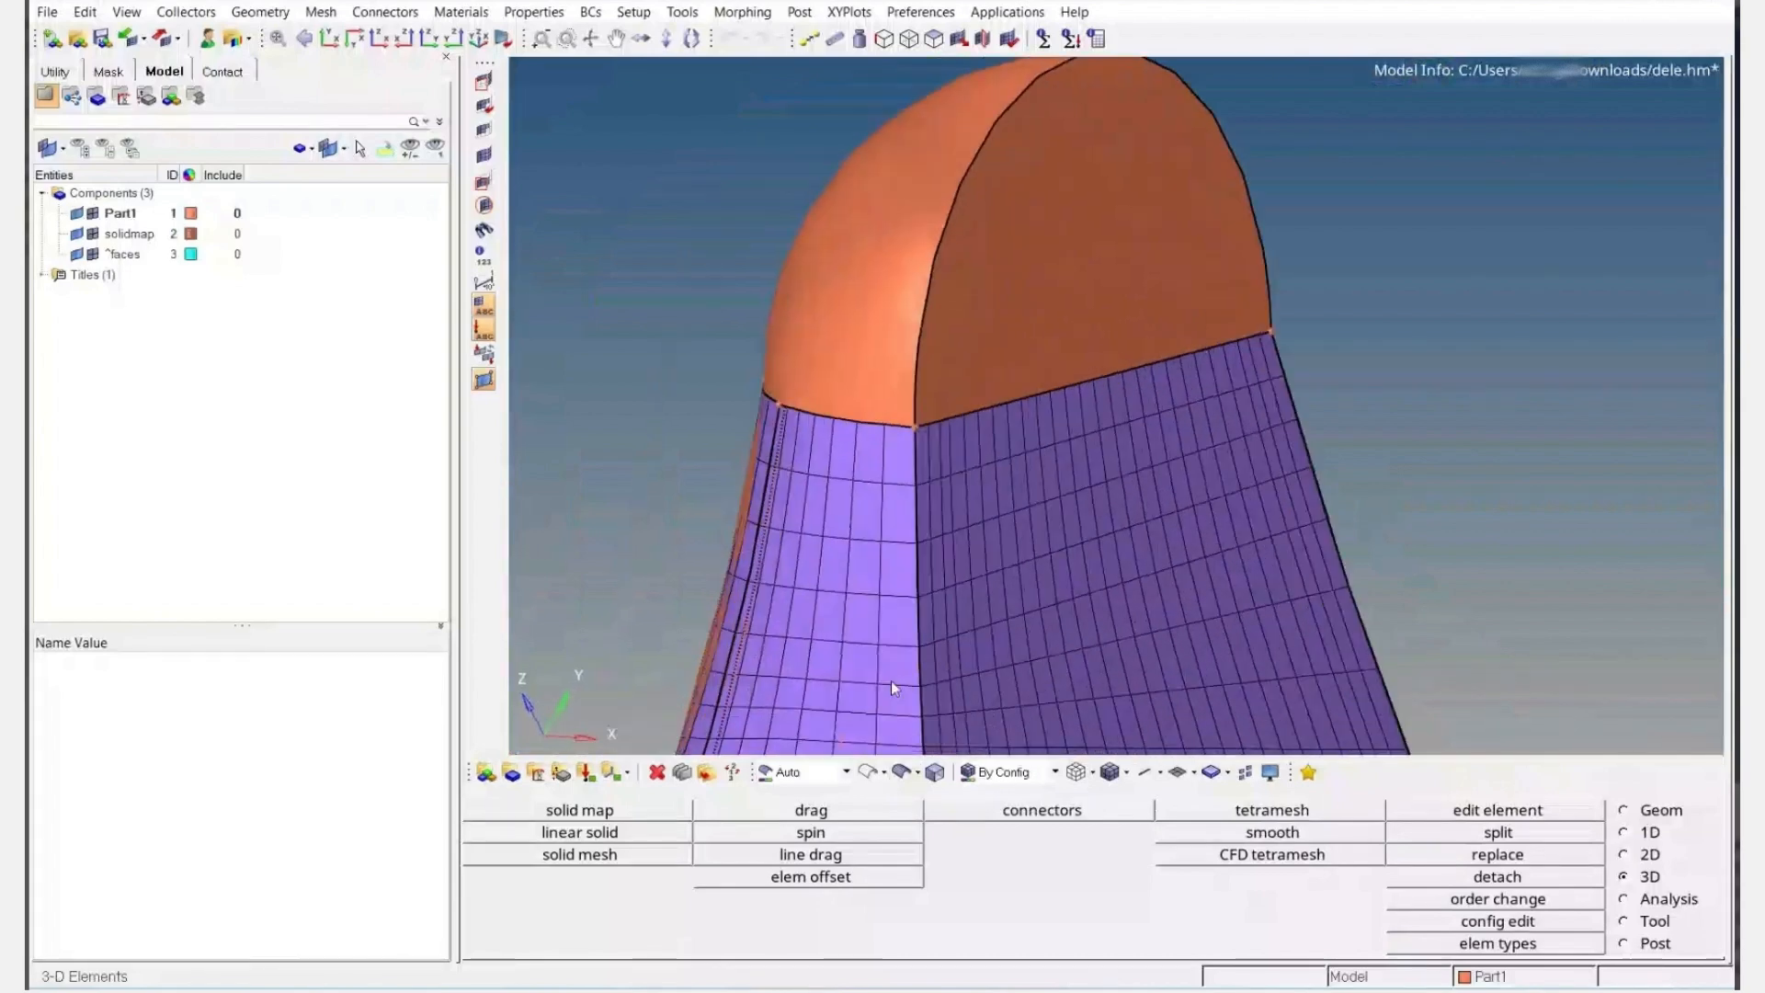
# Display the geometry in wireframe and regenerate the mesh faces with find faces
pyautogui.click(867, 772)
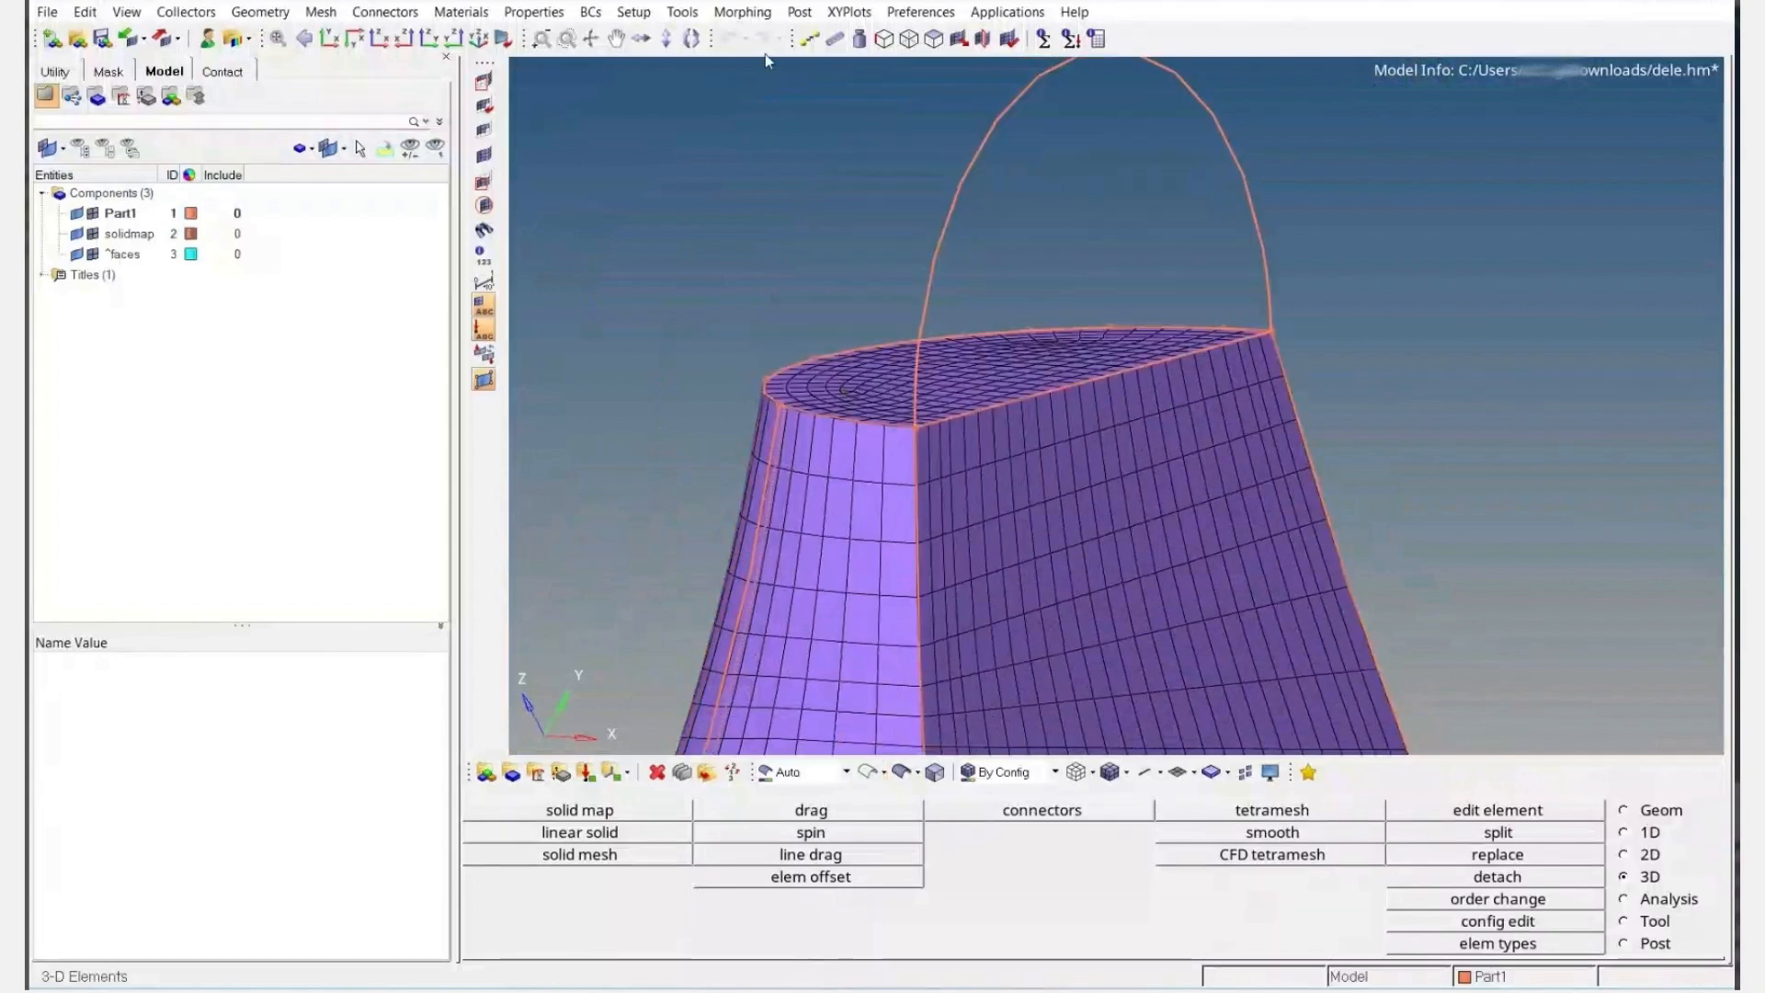
pyautogui.click(949, 41)
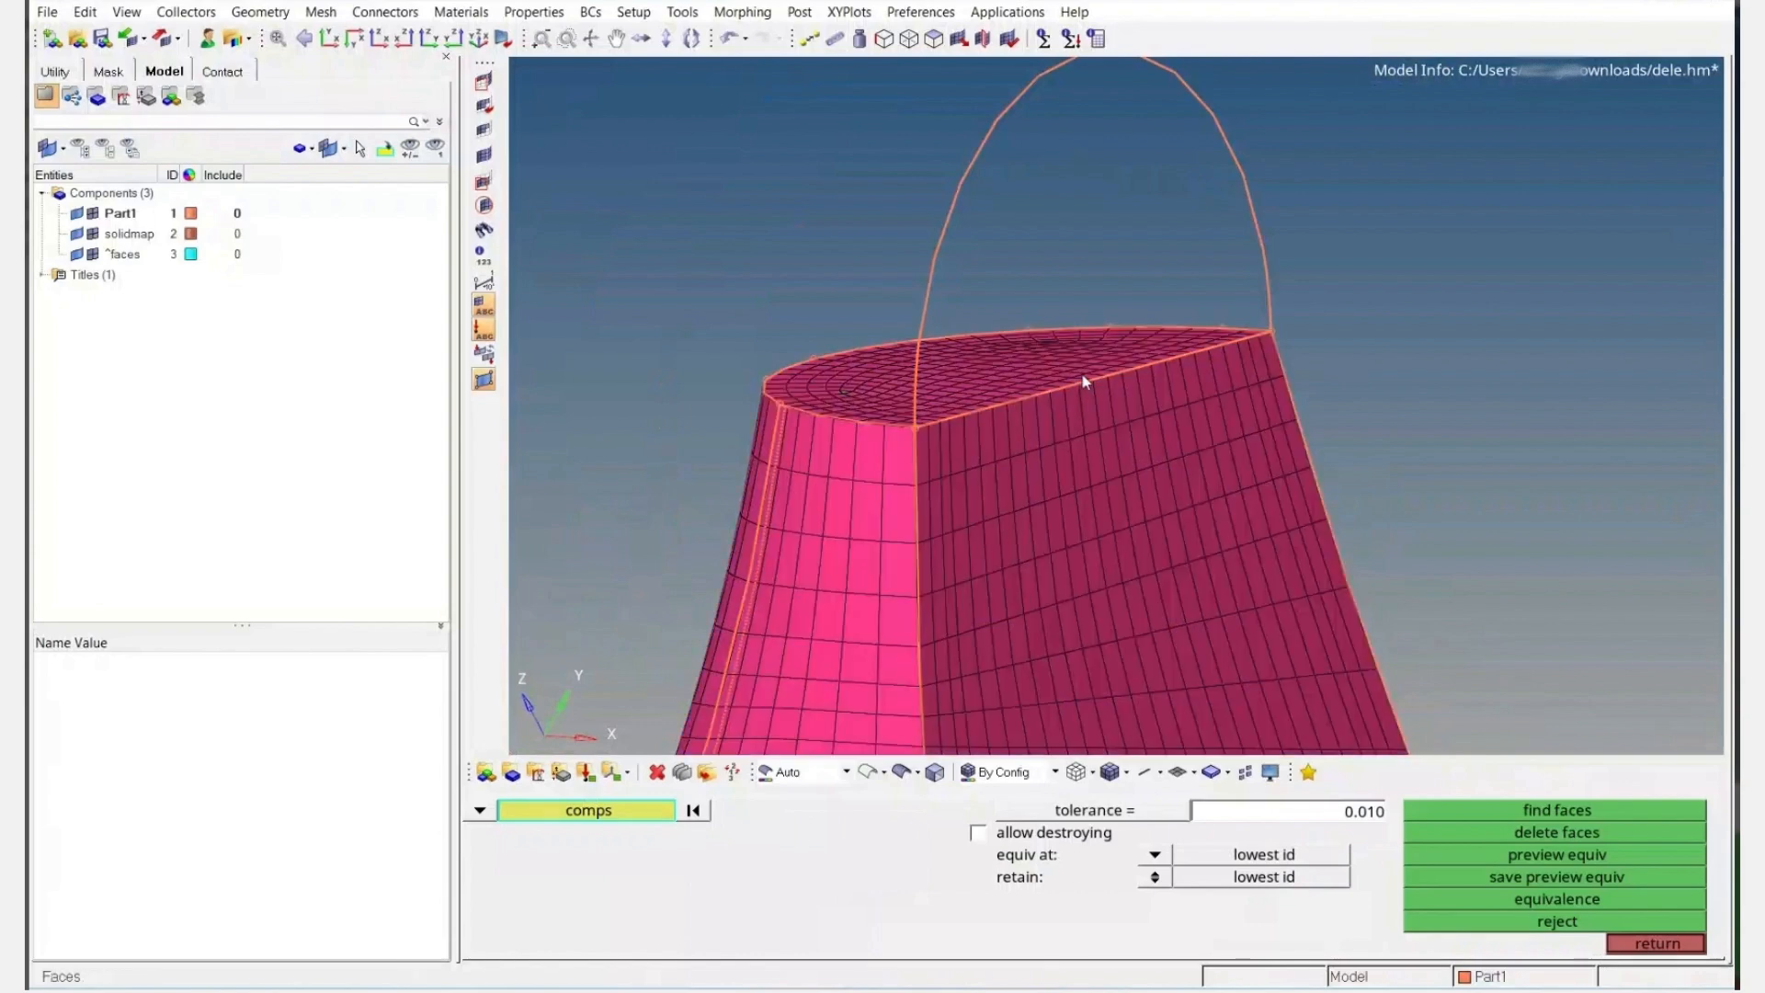
pyautogui.press('Escape')
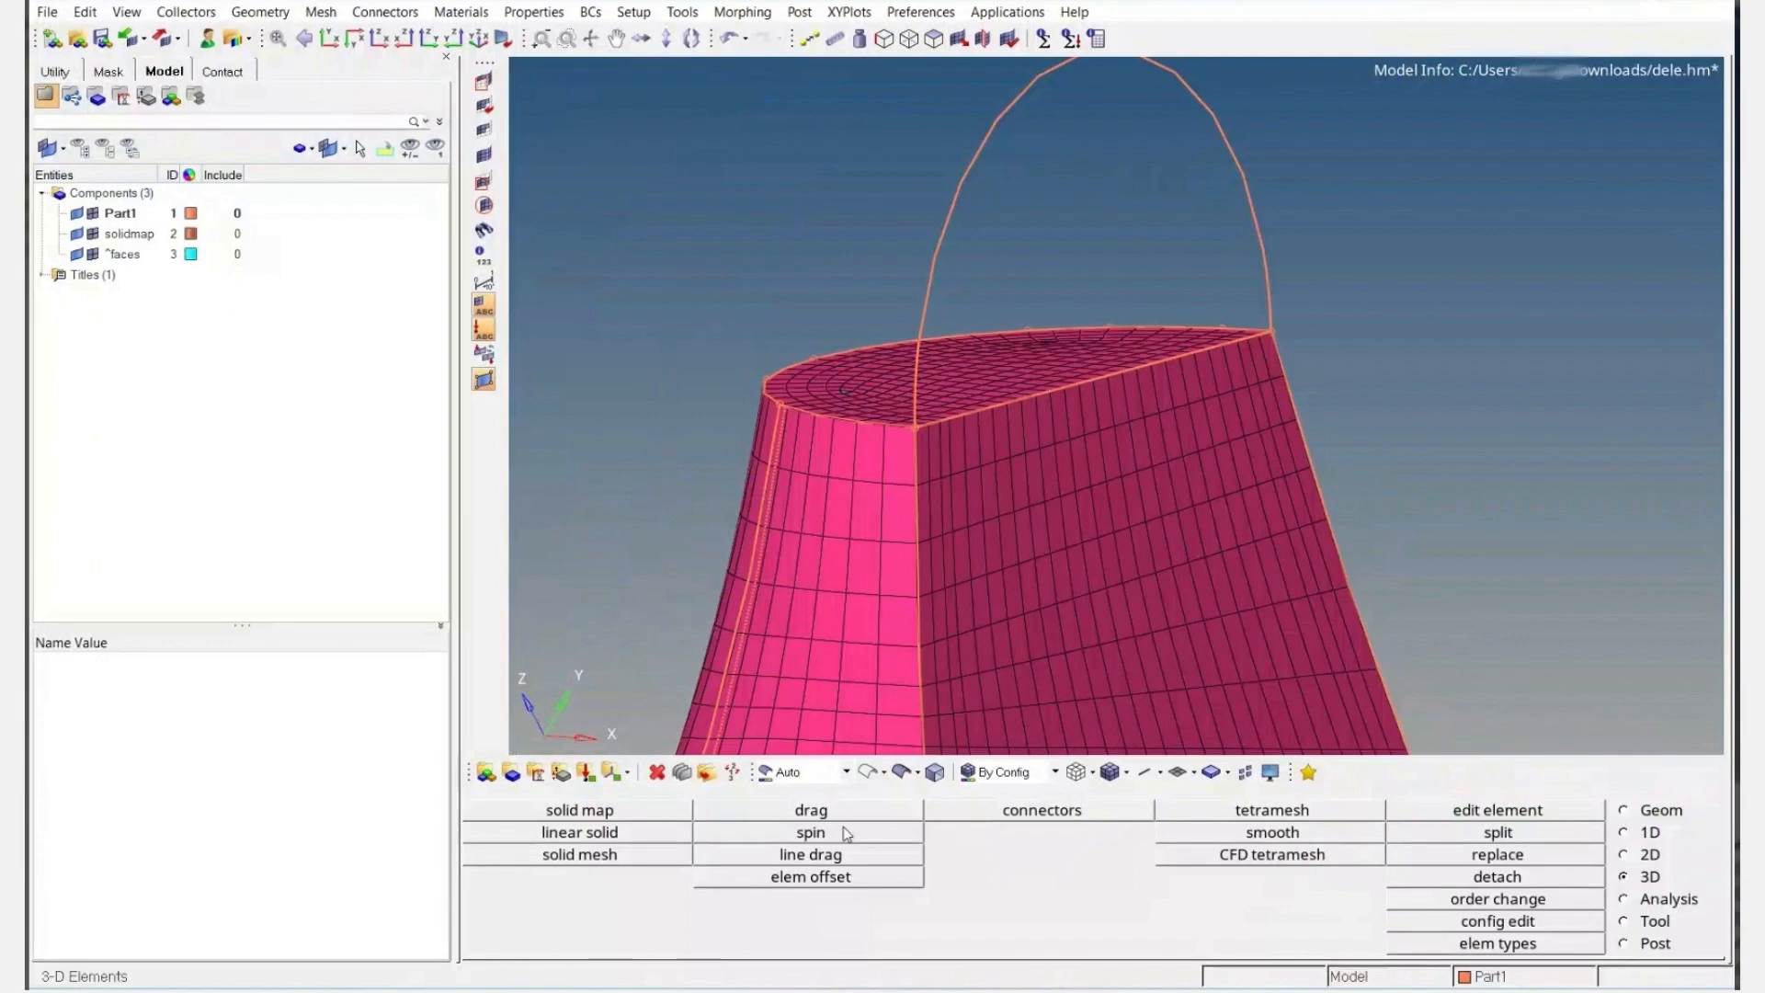
# Start spinning elements and select the 2D elements on the meshed segment's end face by face
pyautogui.keyDown('ctrl'); pyautogui.moveTo(974, 374); pyautogui.dragTo(1030, 386); pyautogui.keyUp('ctrl')
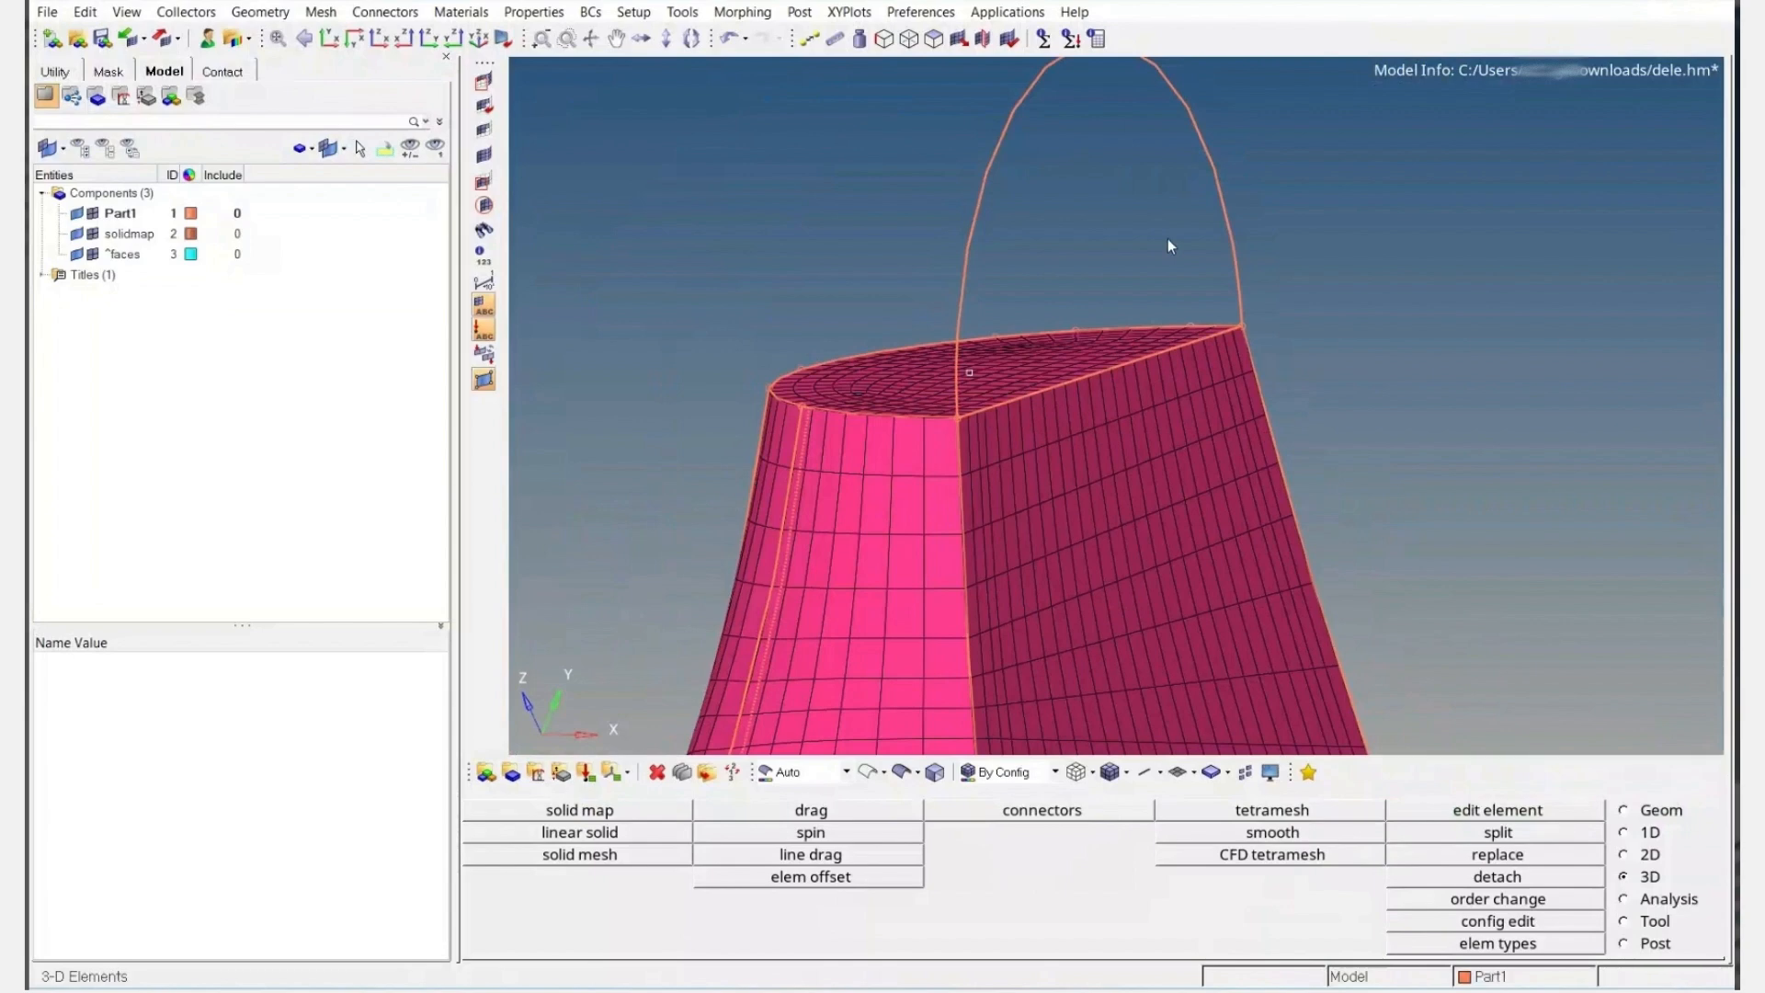
pyautogui.moveTo(1007, 402)
pyautogui.keyDown('ctrl'); pyautogui.mouseDown()
pyautogui.moveTo(1038, 406)
pyautogui.moveTo(1021, 441)
pyautogui.mouseUp(); pyautogui.keyUp('ctrl')
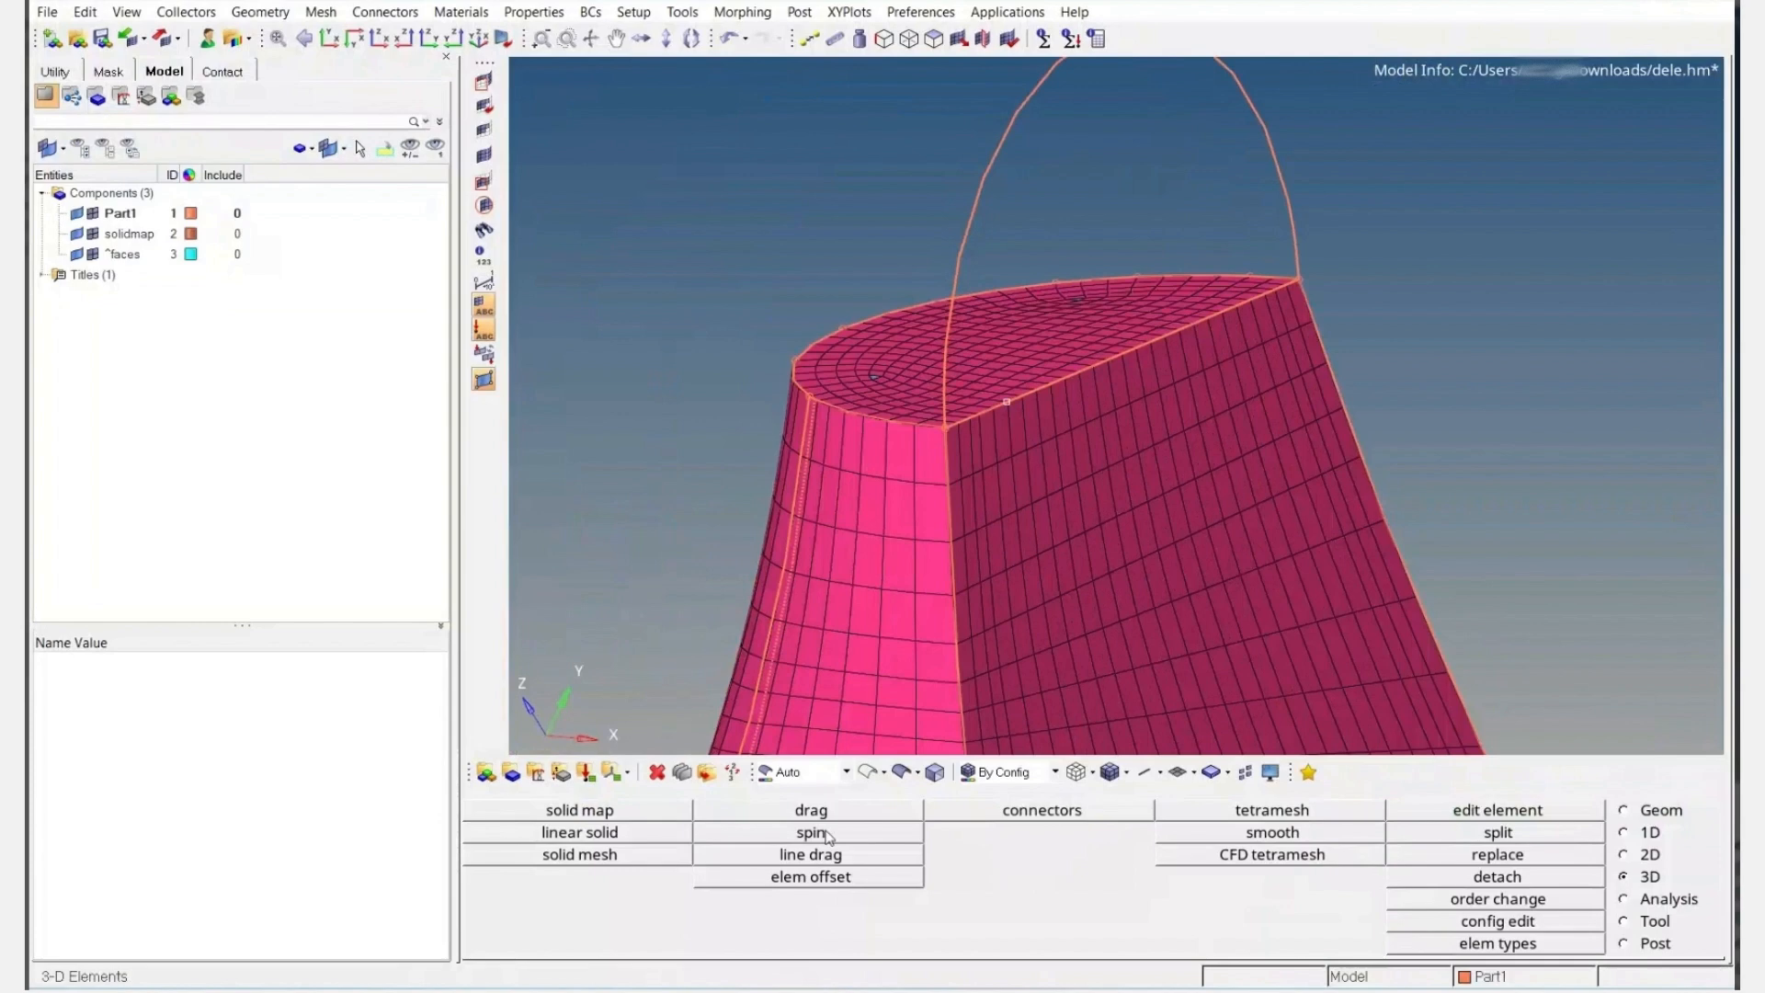
pyautogui.click(813, 832)
pyautogui.click(536, 832)
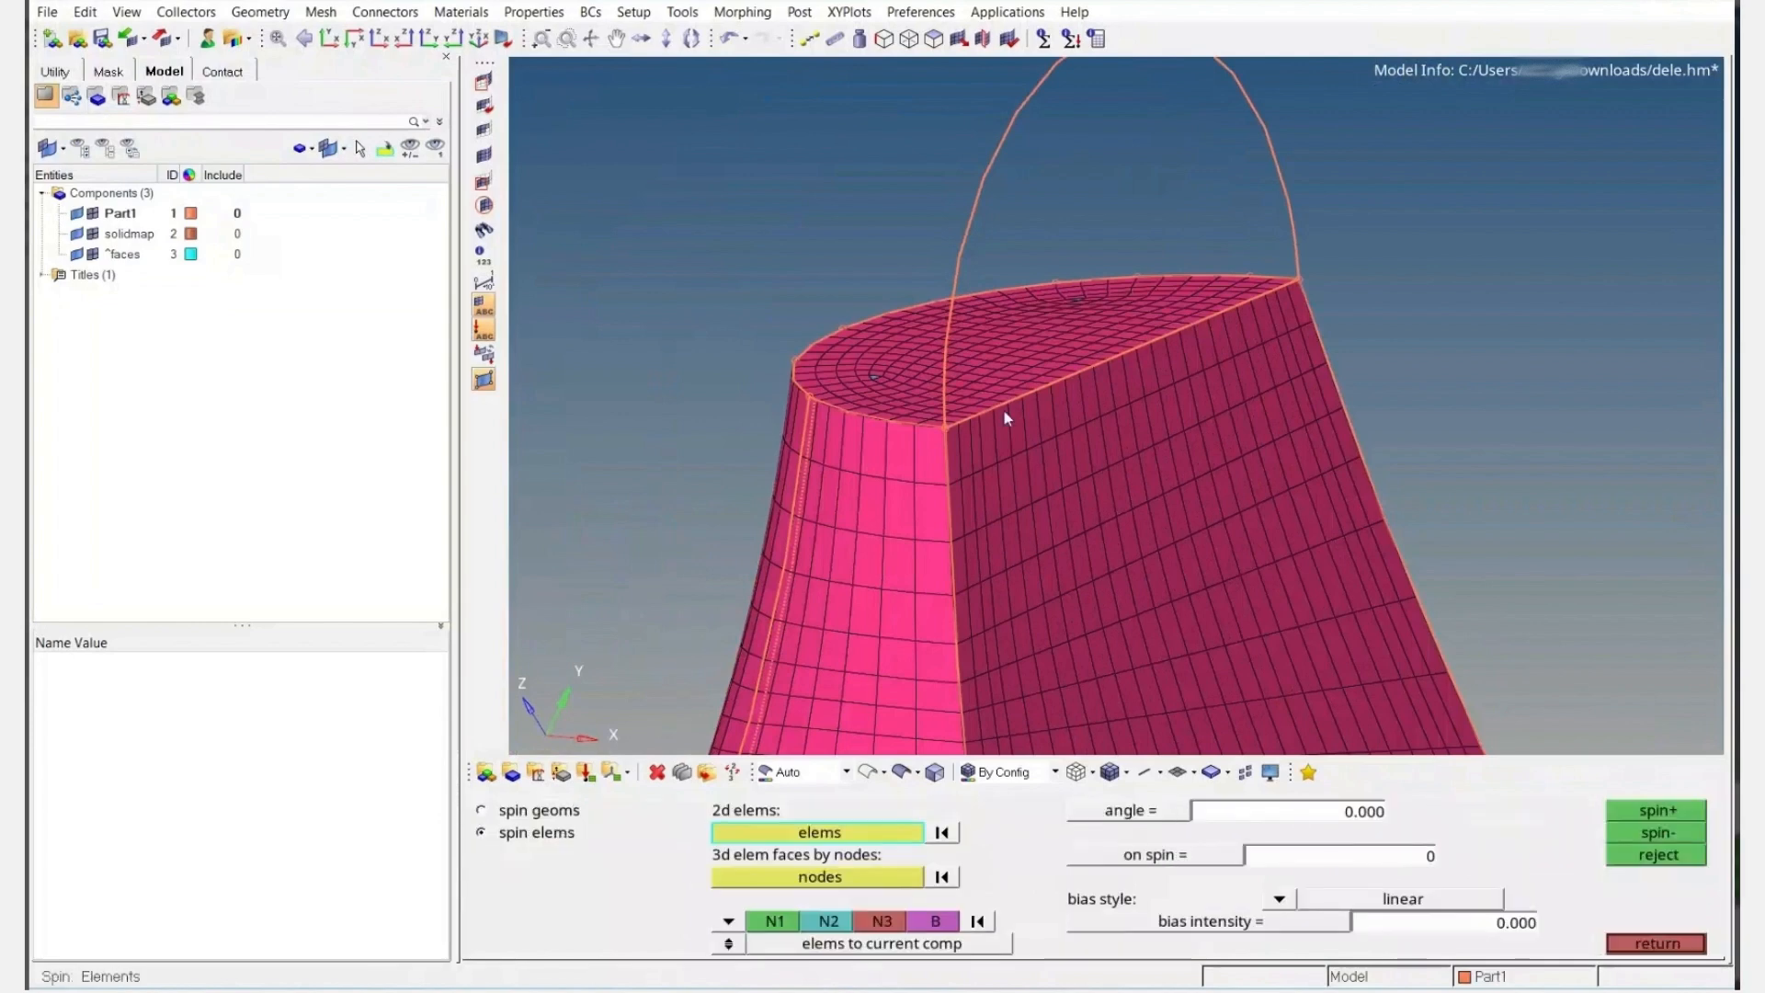
pyautogui.click(1002, 374)
pyautogui.click(818, 834)
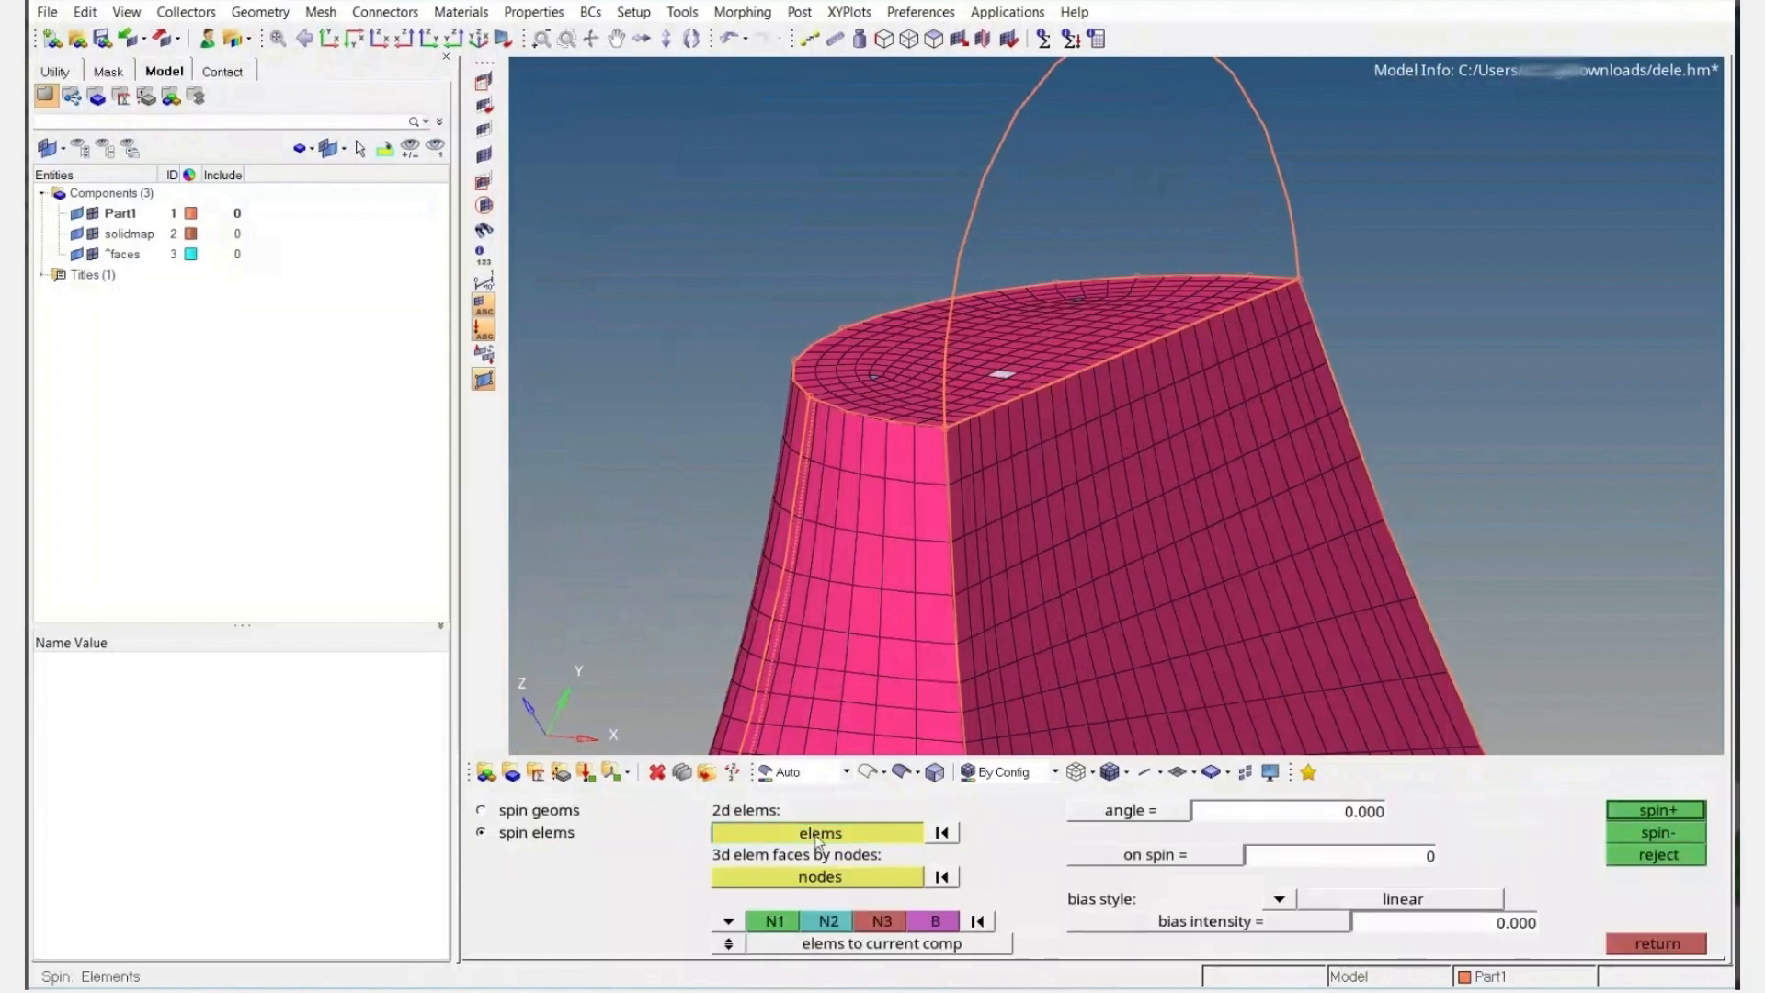
# Define the spin axis with nodes at both ends of the end face's straight edge, and base it at the nearer corner
pyautogui.click(796, 922)
pyautogui.click(958, 428)
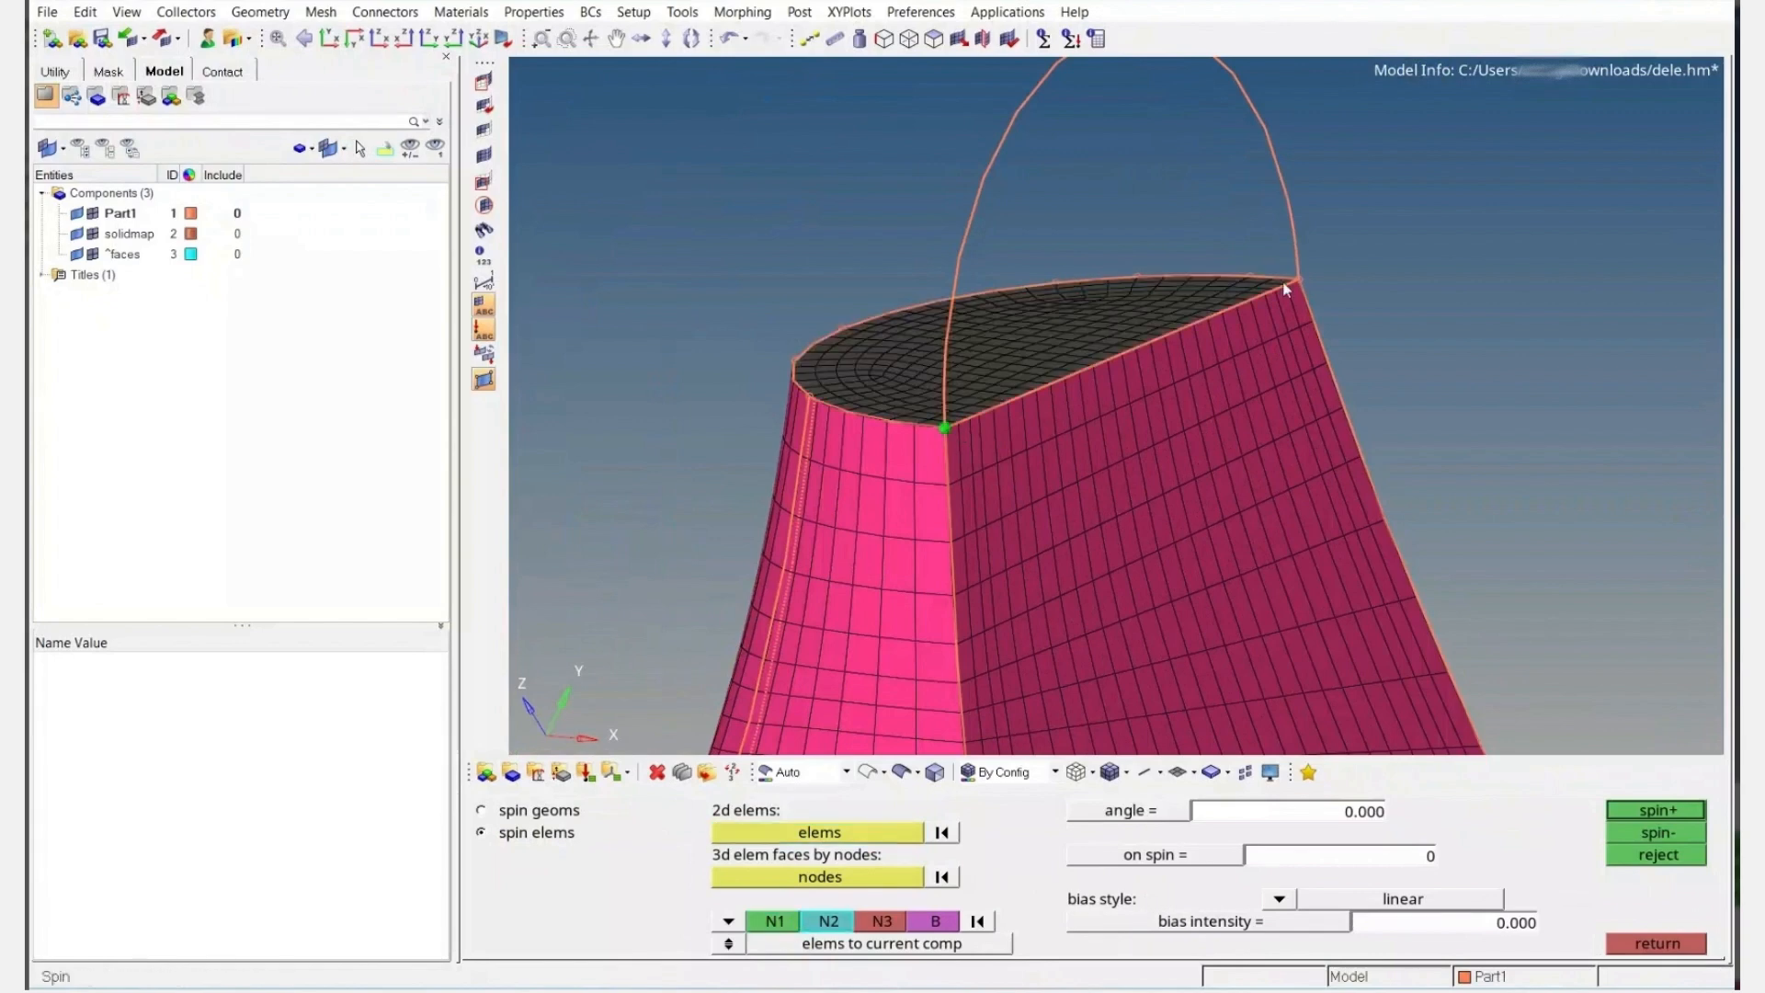
pyautogui.click(1287, 284)
pyautogui.click(937, 921)
pyautogui.click(948, 430)
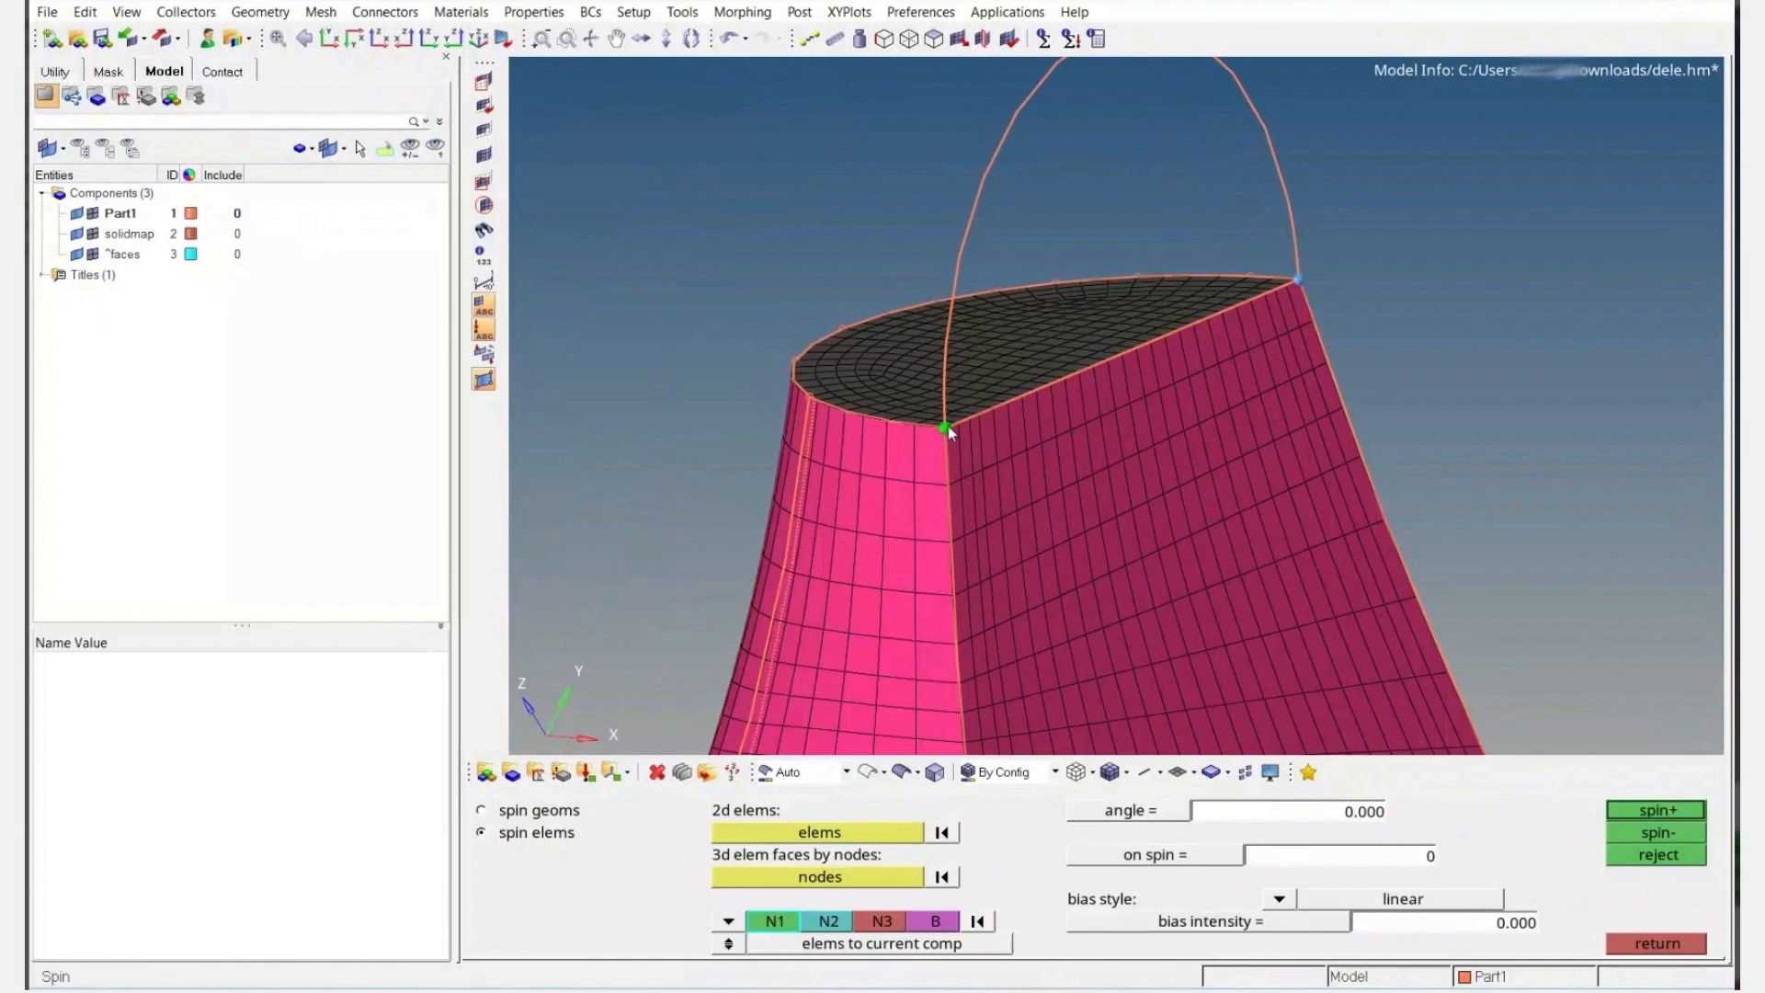
# Create a new component and set the spun elements to go to the original component
pyautogui.rightClick(109, 192)
pyautogui.click(136, 204)
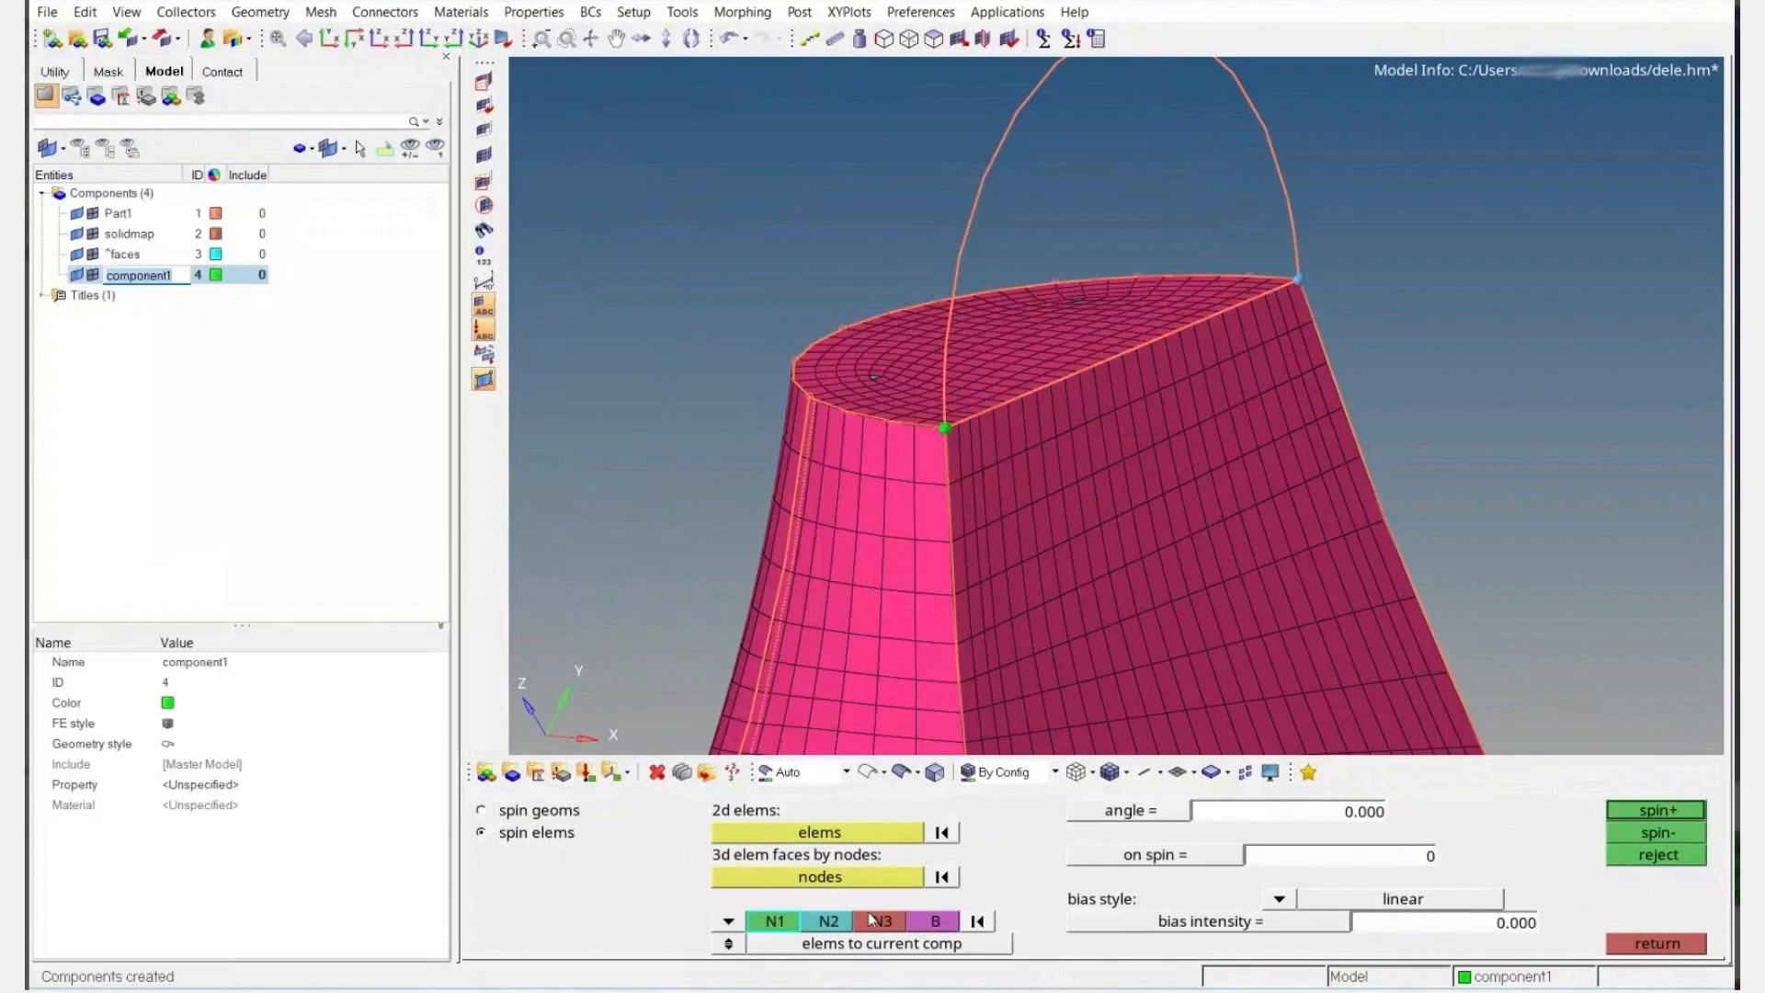
pyautogui.click(730, 946)
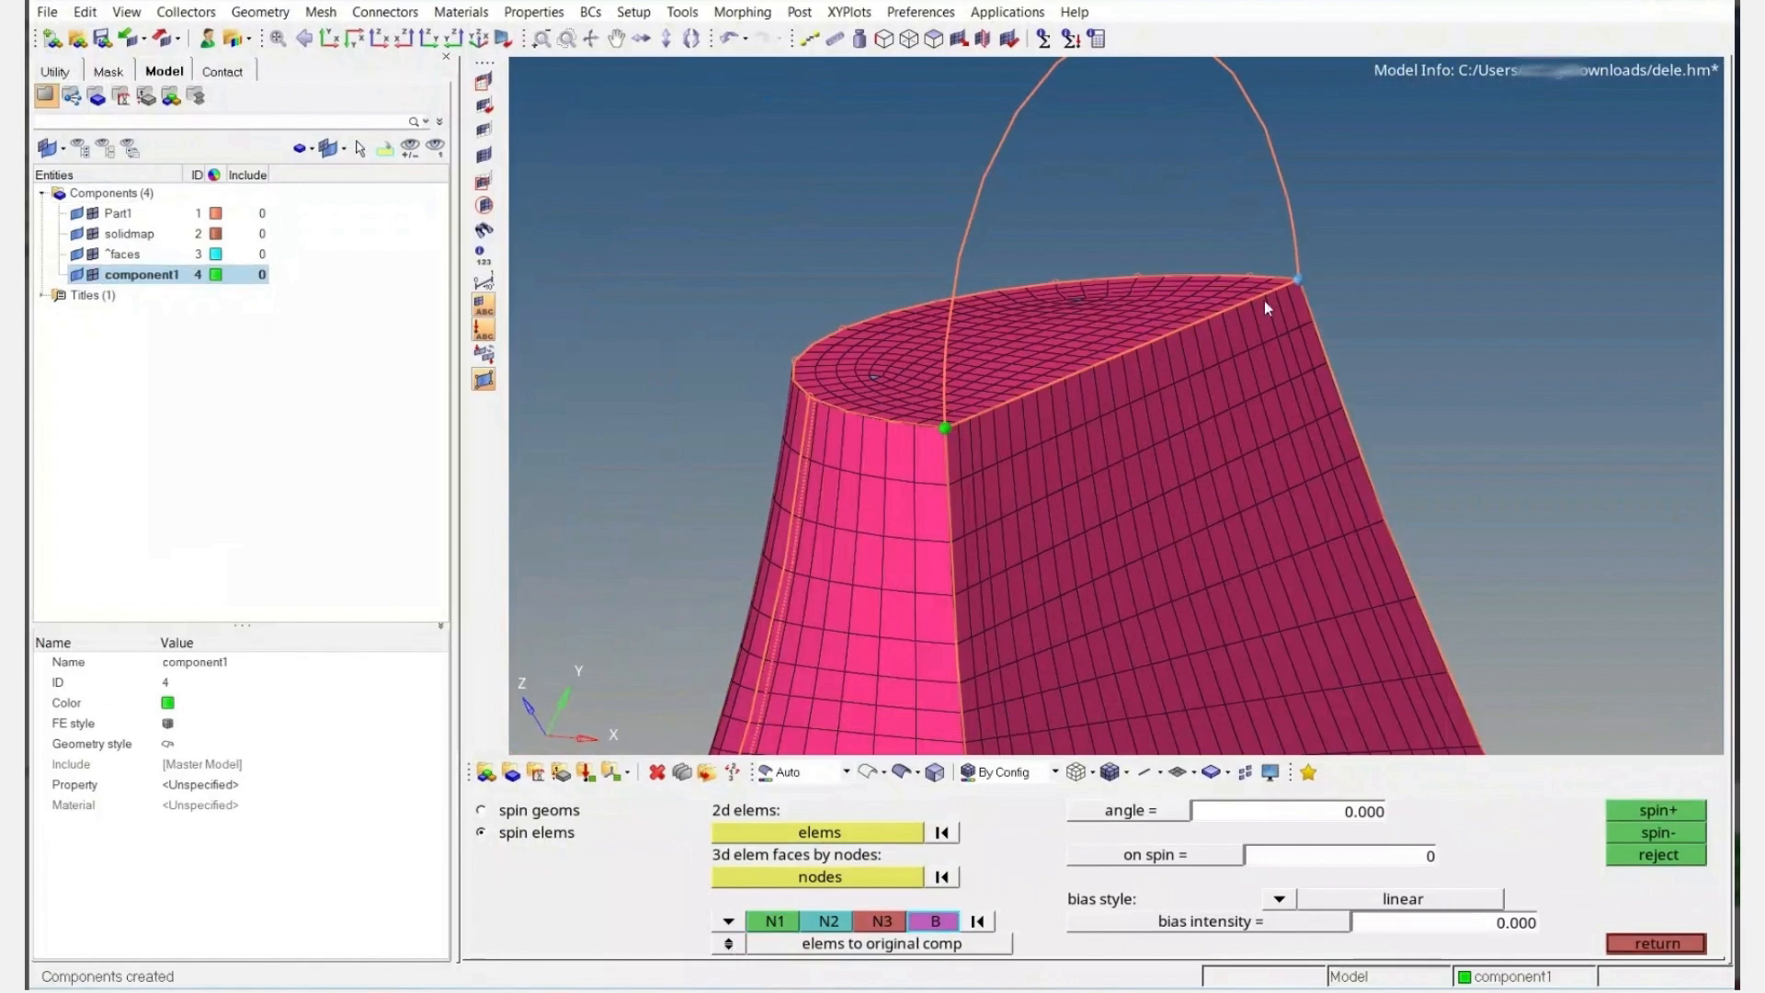
# Set the spin angle to 90 degrees with 10 elements on the spin, and try the positive spin
pyautogui.click(1282, 814)
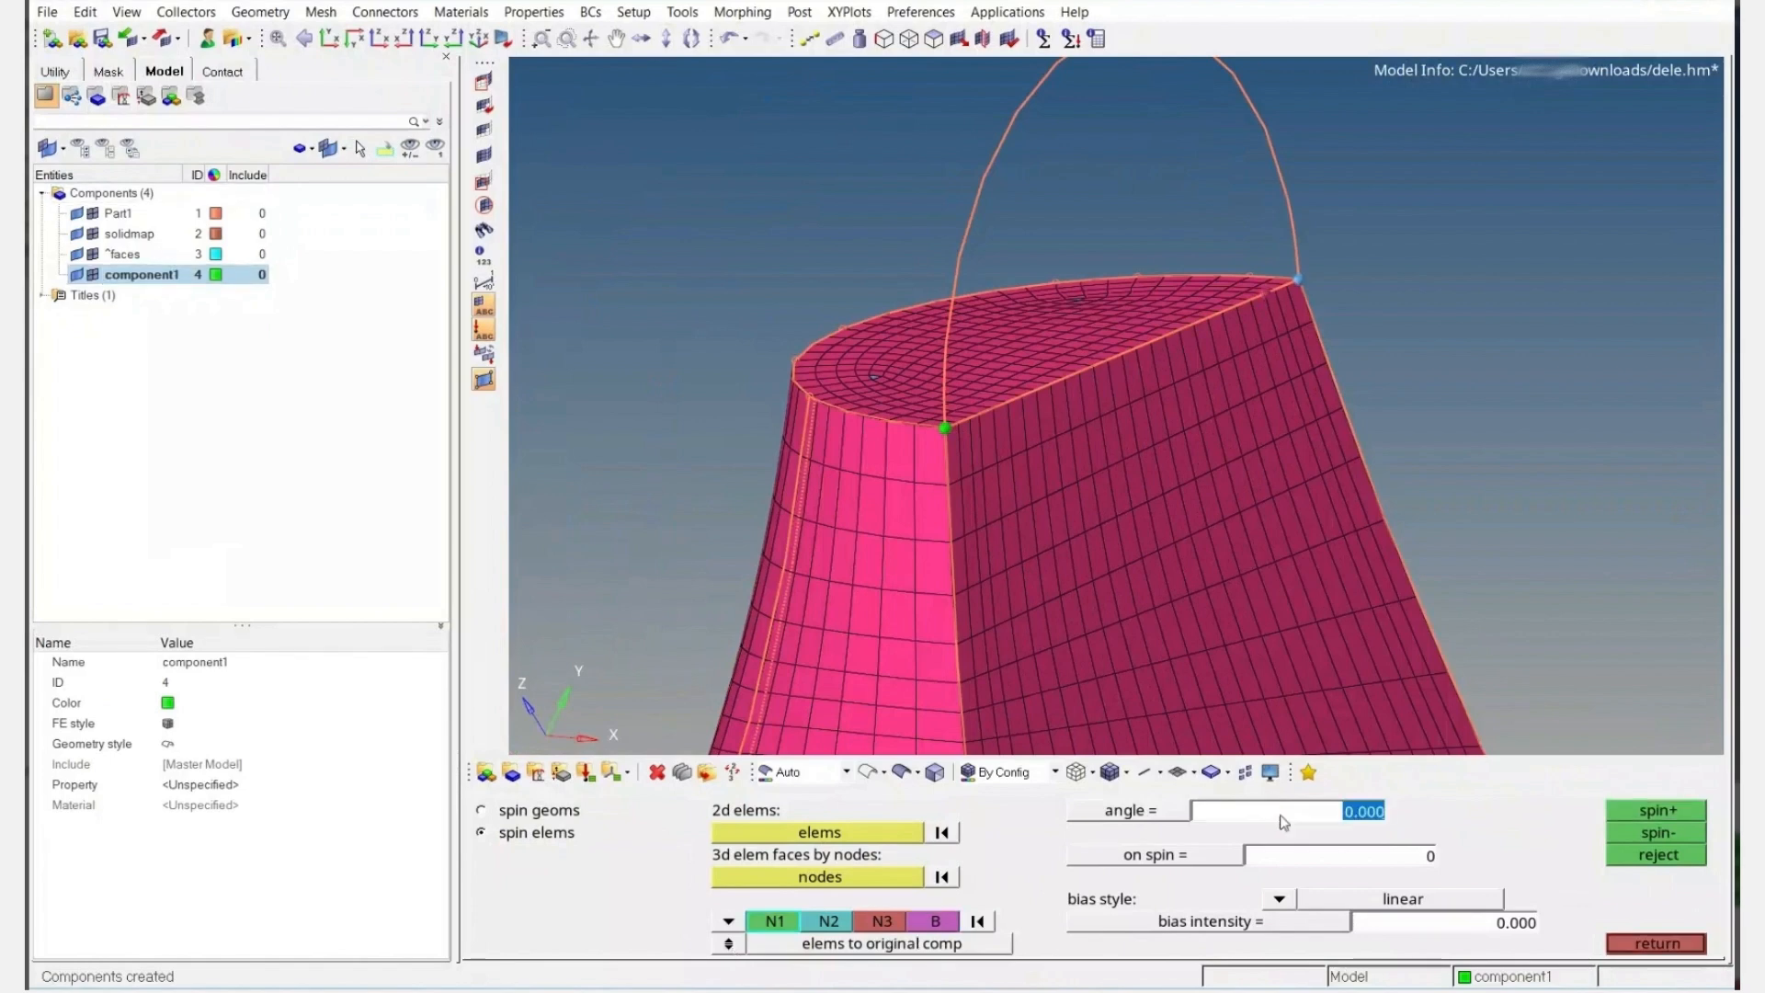
pyautogui.write('90')
pyautogui.click(1355, 858)
pyautogui.write('10')
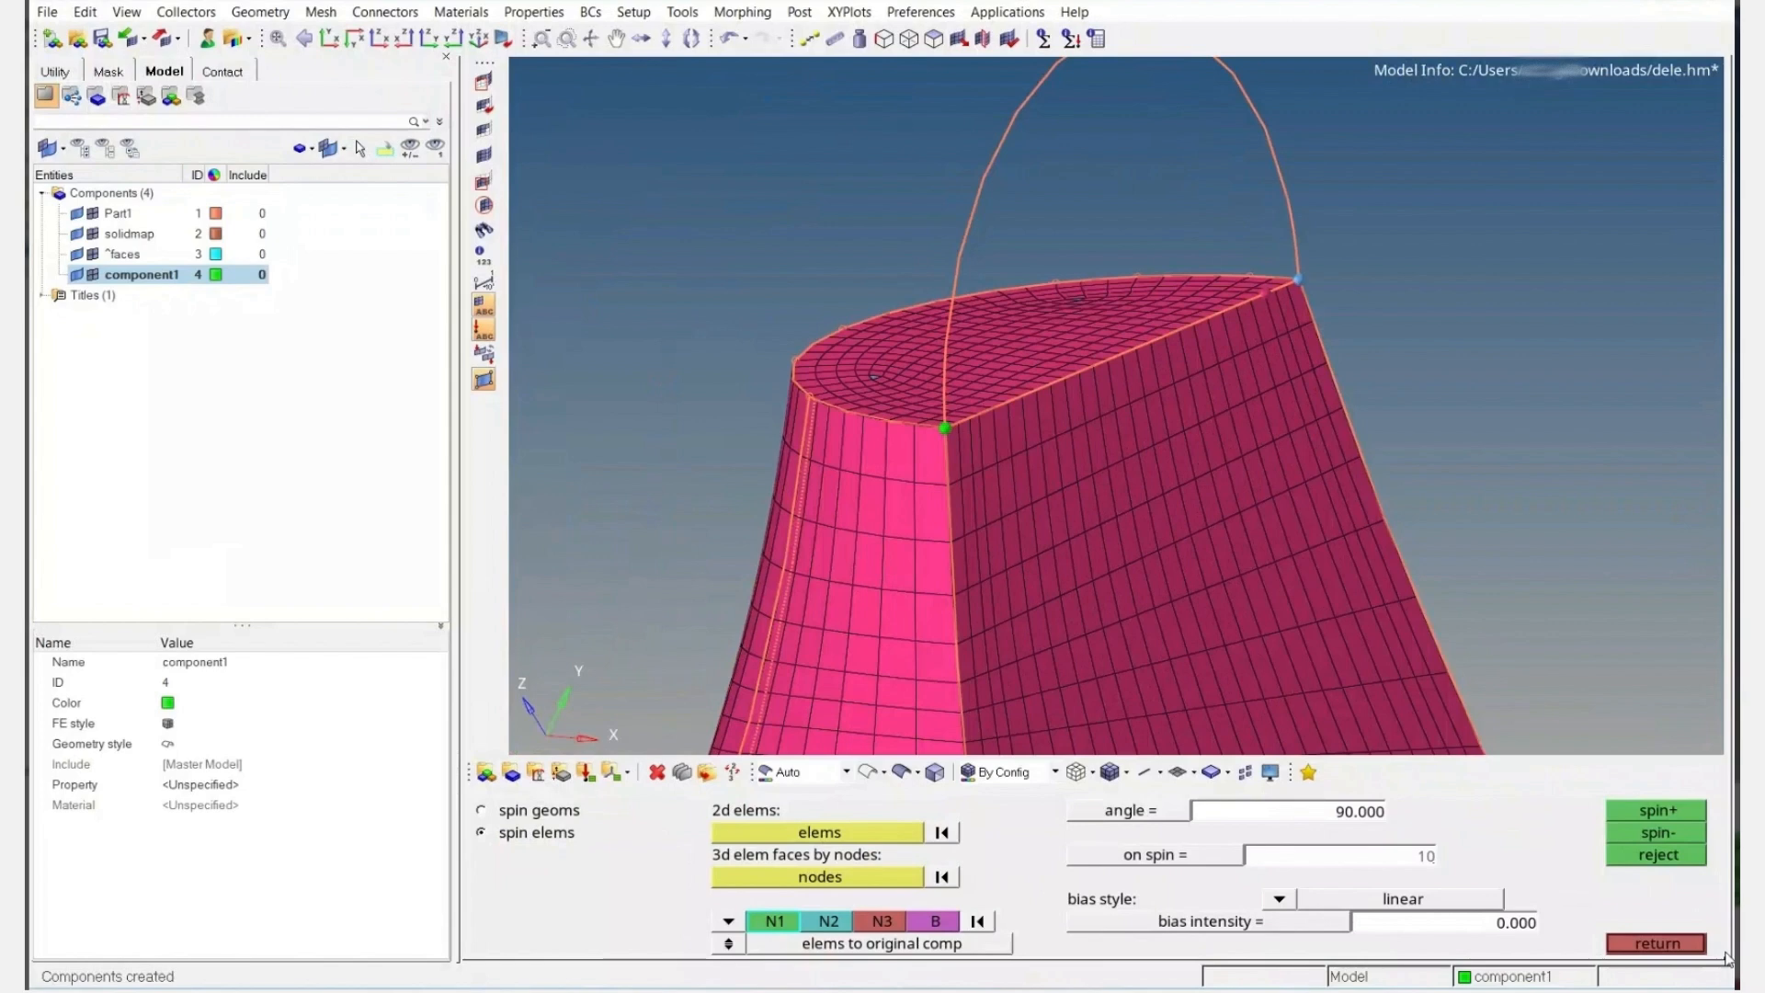
pyautogui.click(1638, 811)
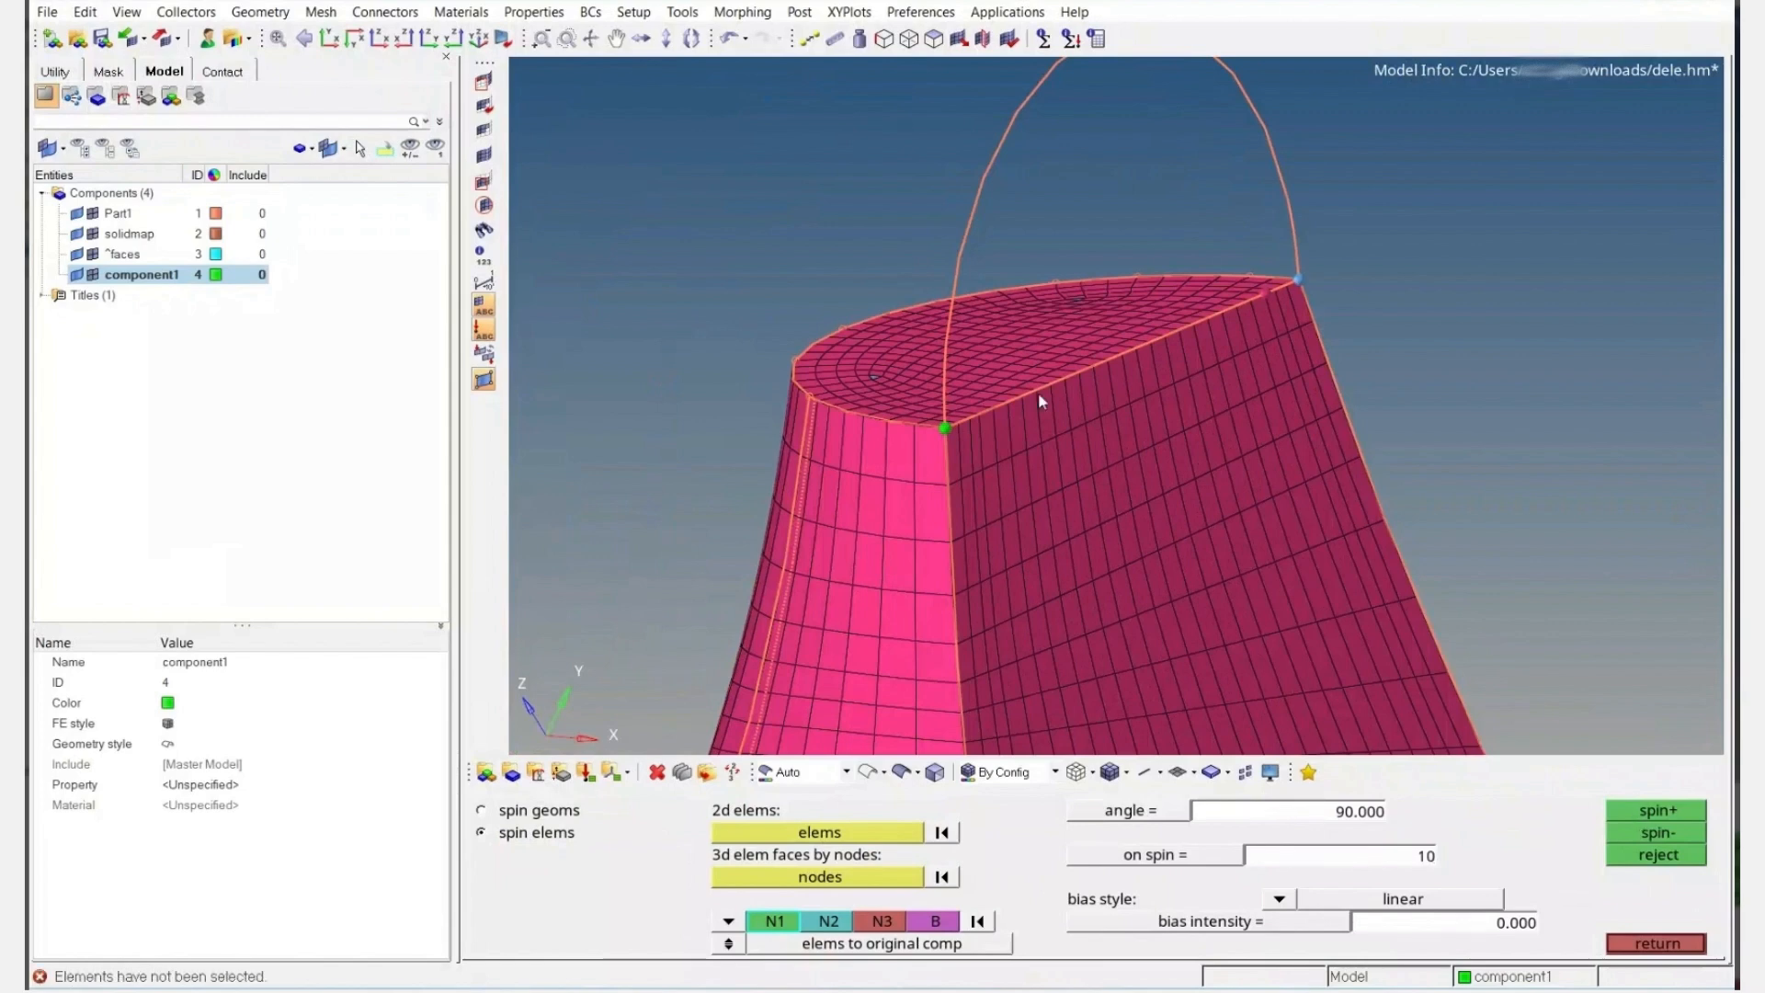
# Select the 2D elements of the segment's end face by face and spin them in the positive direction
pyautogui.click(836, 829)
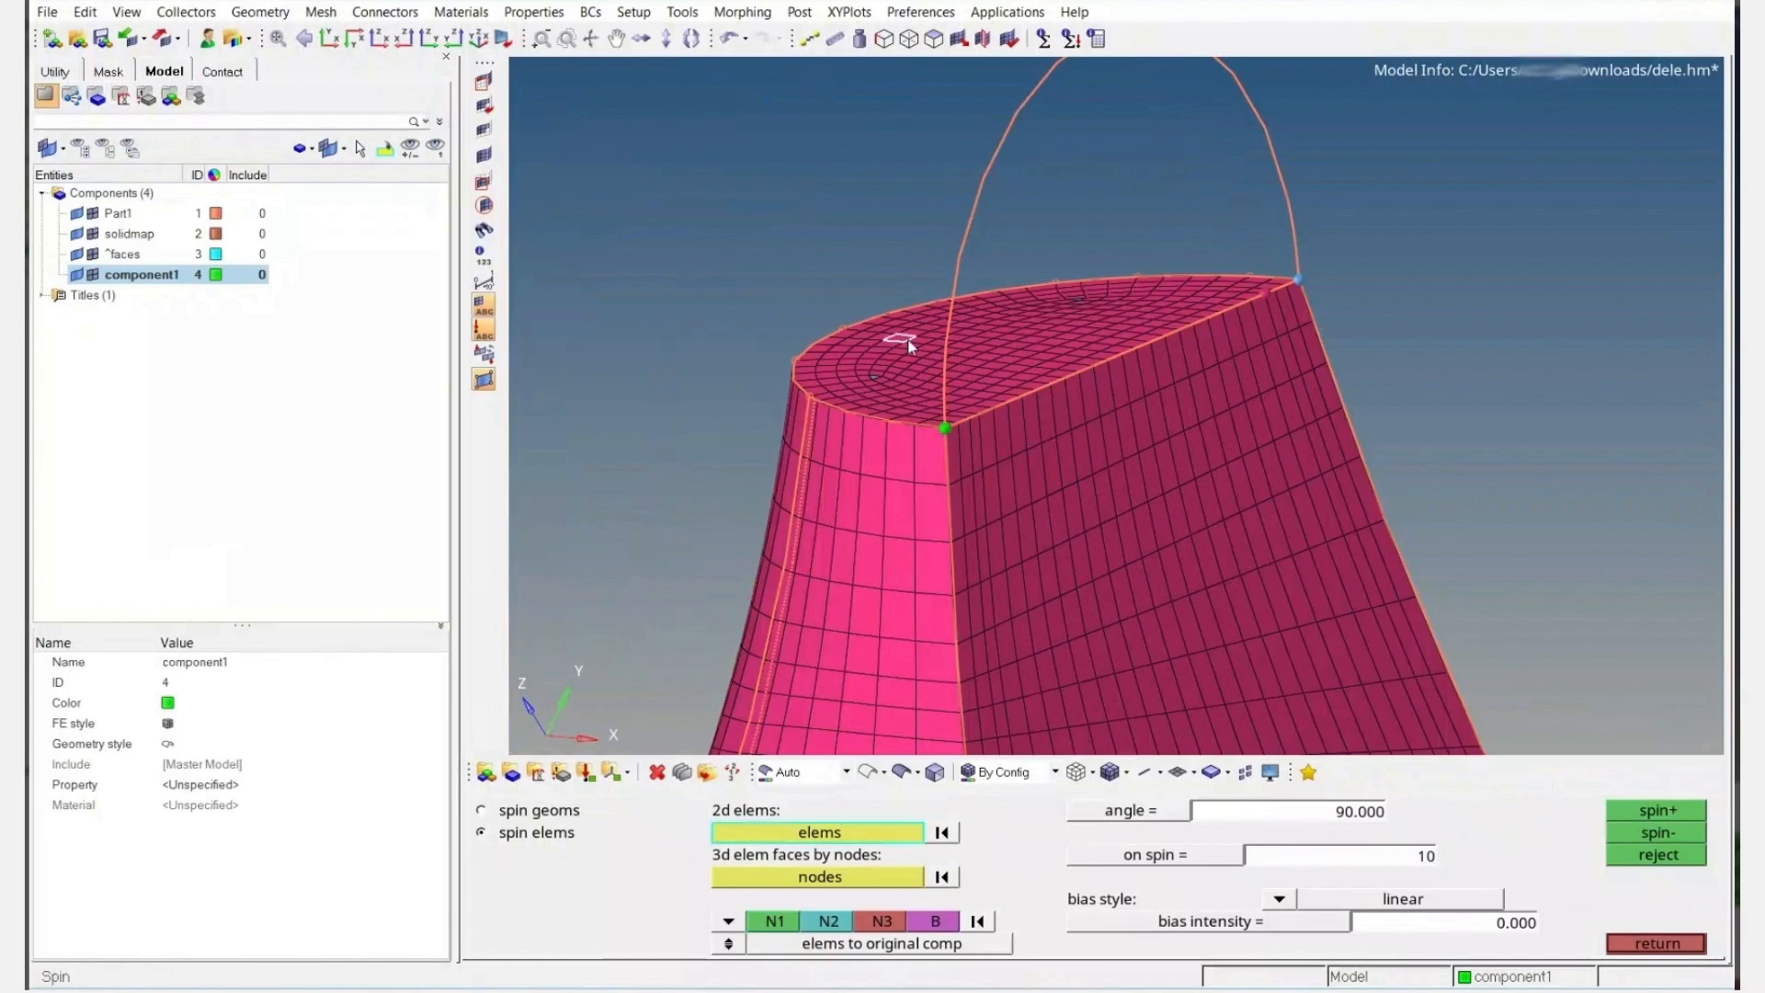
pyautogui.click(909, 342)
pyautogui.click(822, 835)
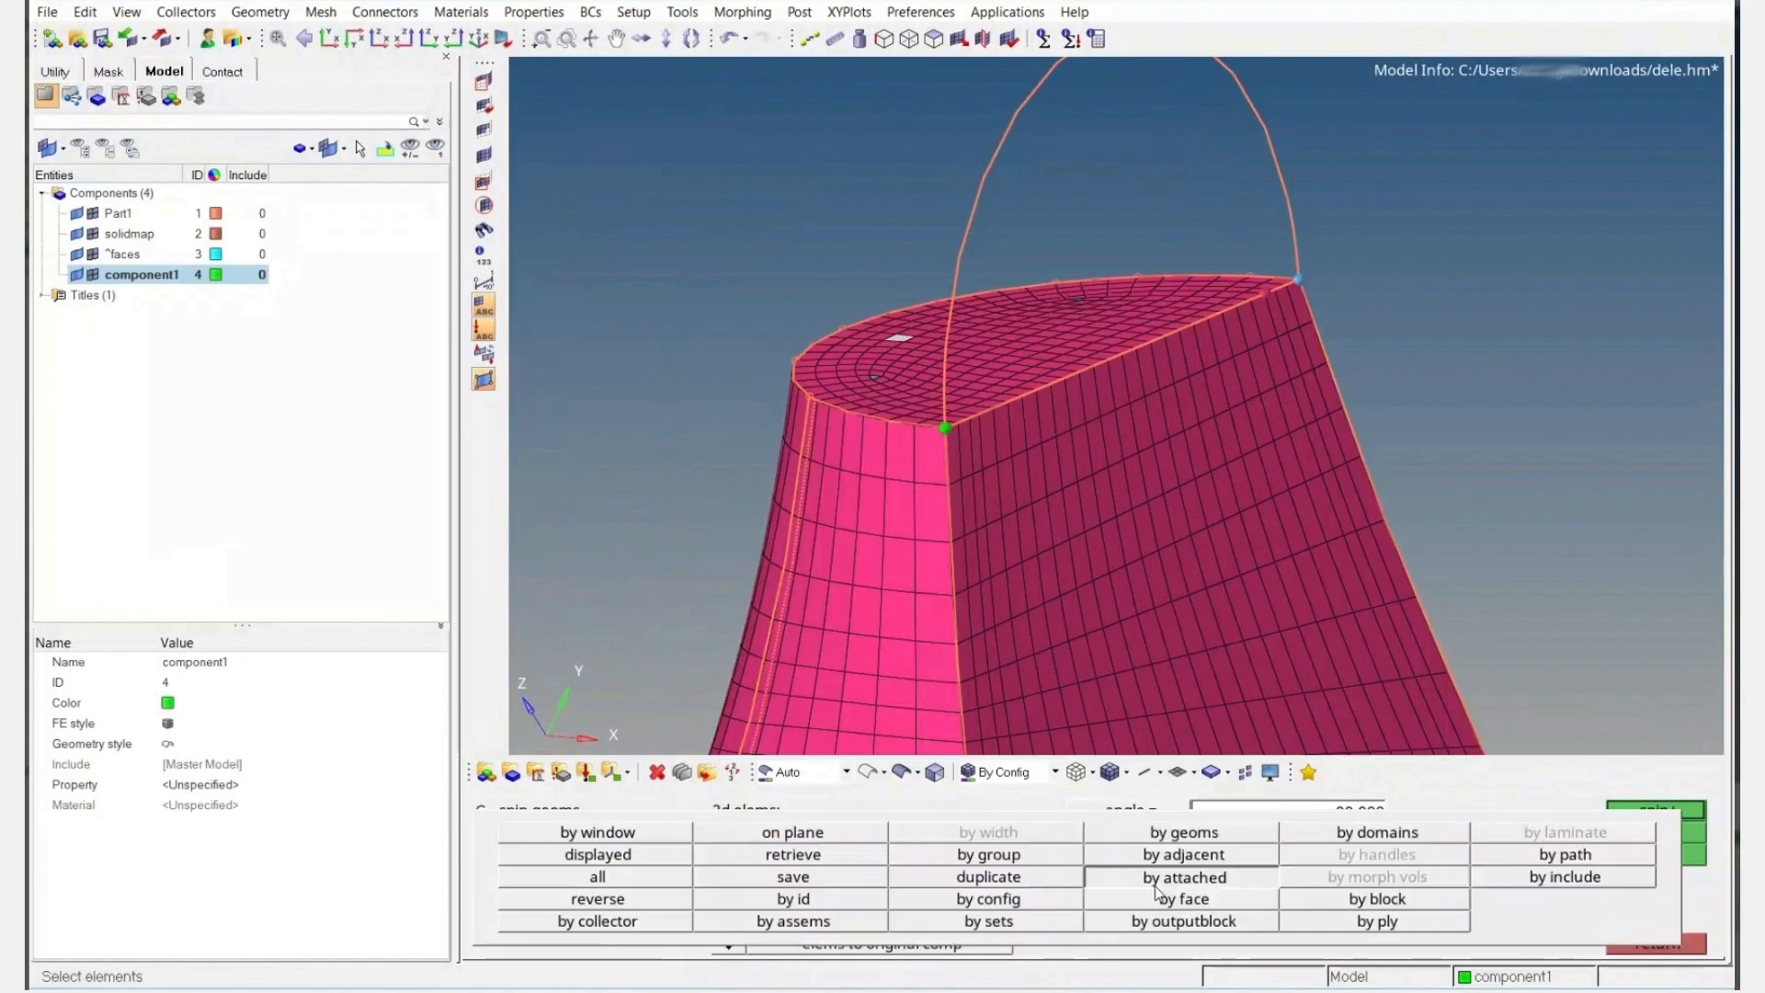
pyautogui.click(1155, 884)
pyautogui.click(1682, 819)
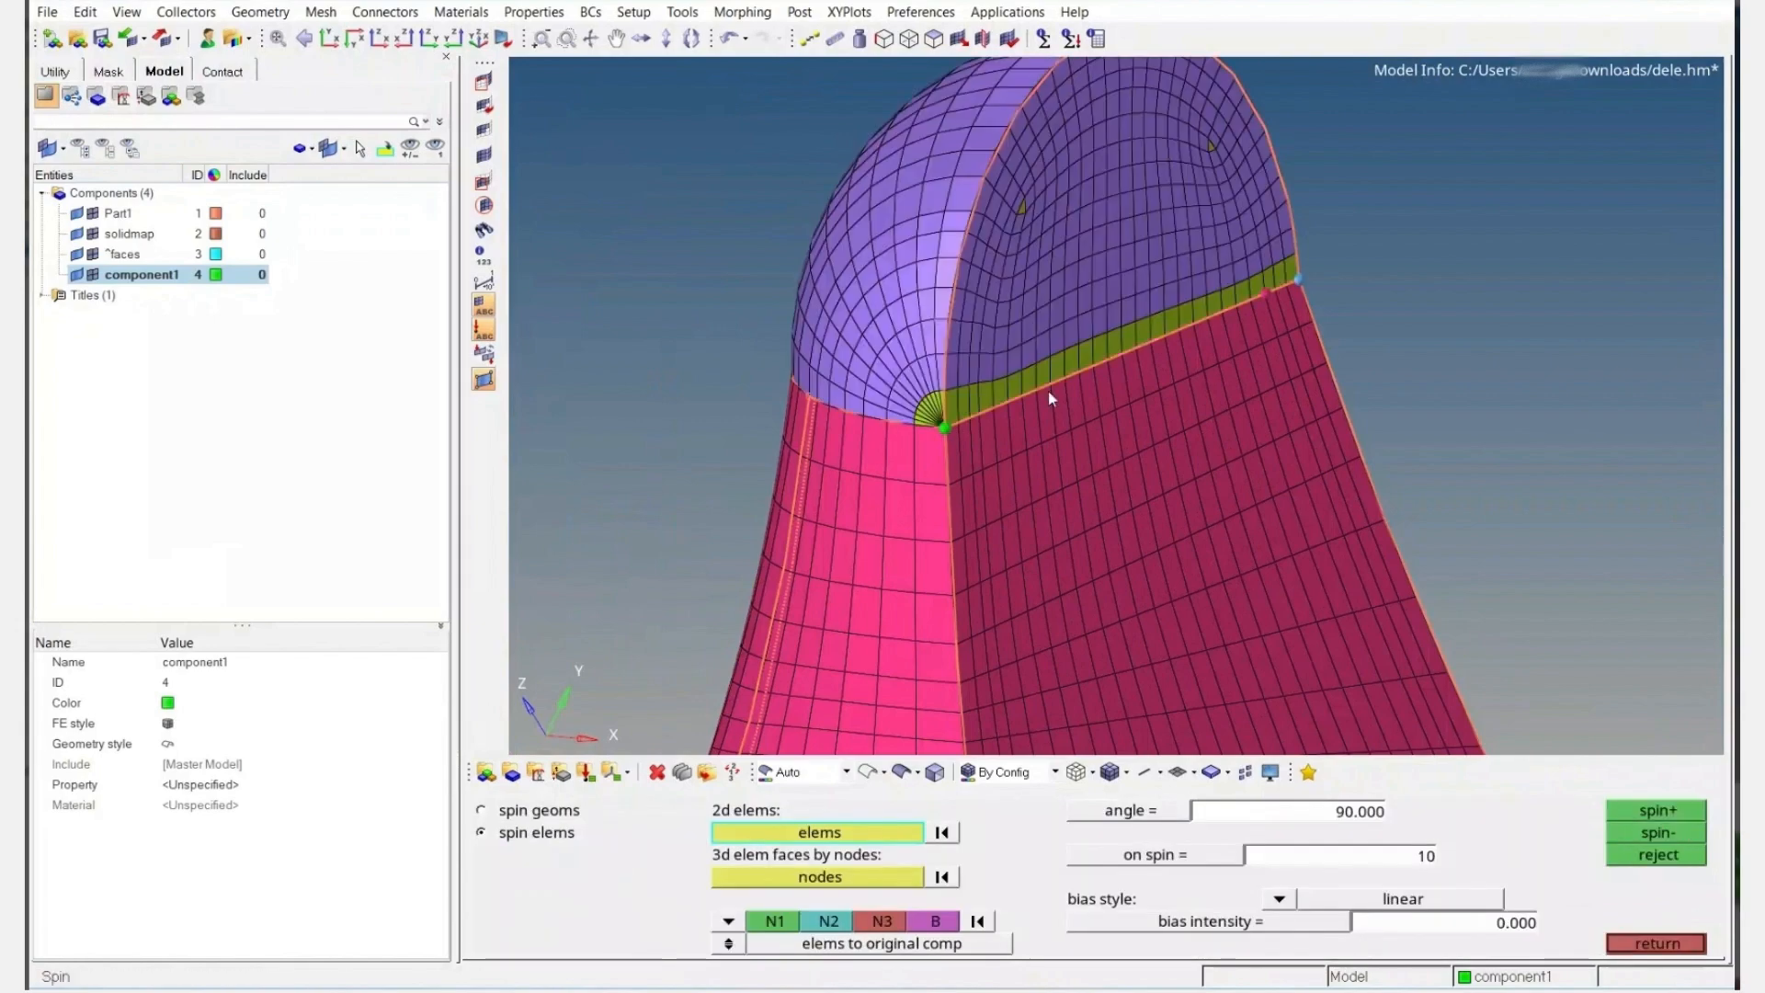
# Examine the spun tip mesh, especially the collapsed elements along the spin axis and its joint with the segment below
pyautogui.moveTo(1050, 395)
pyautogui.keyDown('ctrl'); pyautogui.mouseDown()
pyautogui.moveTo(1106, 334)
pyautogui.moveTo(981, 384)
pyautogui.moveTo(901, 326)
pyautogui.moveTo(945, 338)
pyautogui.moveTo(883, 362)
pyautogui.moveTo(992, 344)
pyautogui.moveTo(990, 358)
pyautogui.moveTo(1065, 292)
pyautogui.moveTo(919, 308)
pyautogui.mouseUp(); pyautogui.keyUp('ctrl')
pyautogui.scroll(5, 976, 383)
pyautogui.scroll(-5, 970, 382)
pyautogui.scroll(5, 945, 339)
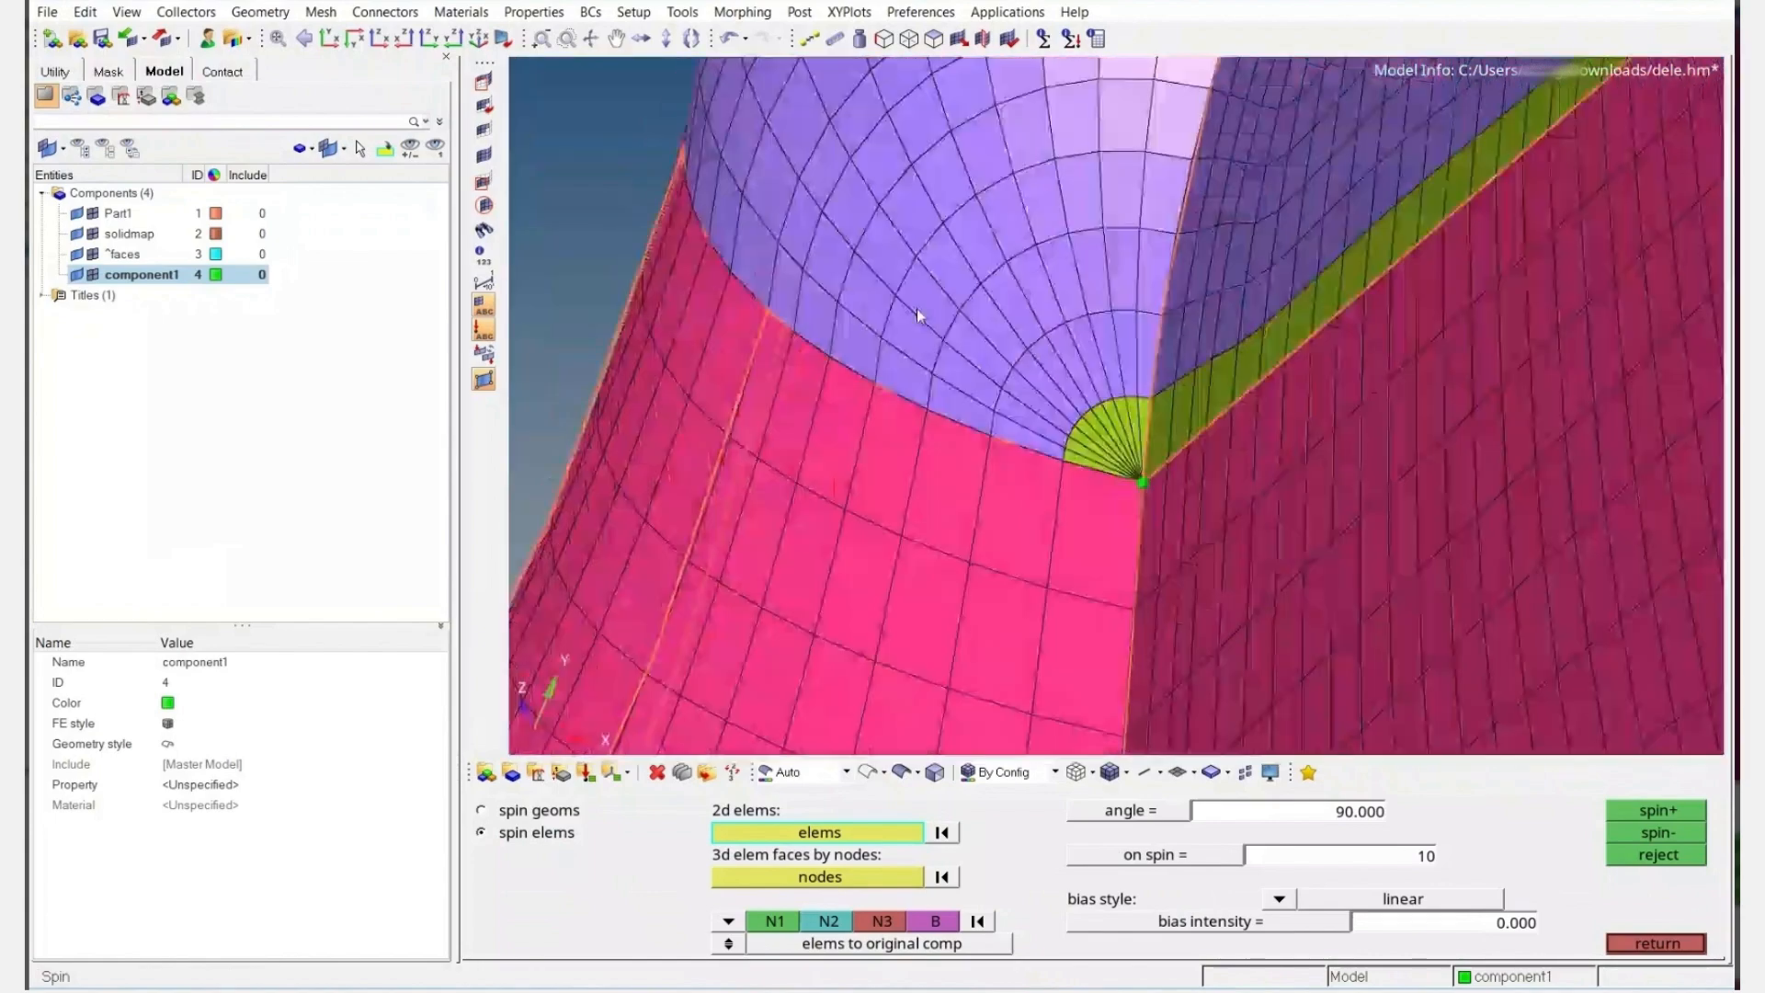
pyautogui.keyDown('ctrl'); pyautogui.scroll(-5, 923, 308); pyautogui.keyUp('ctrl')
pyautogui.scroll(5, 997, 285)
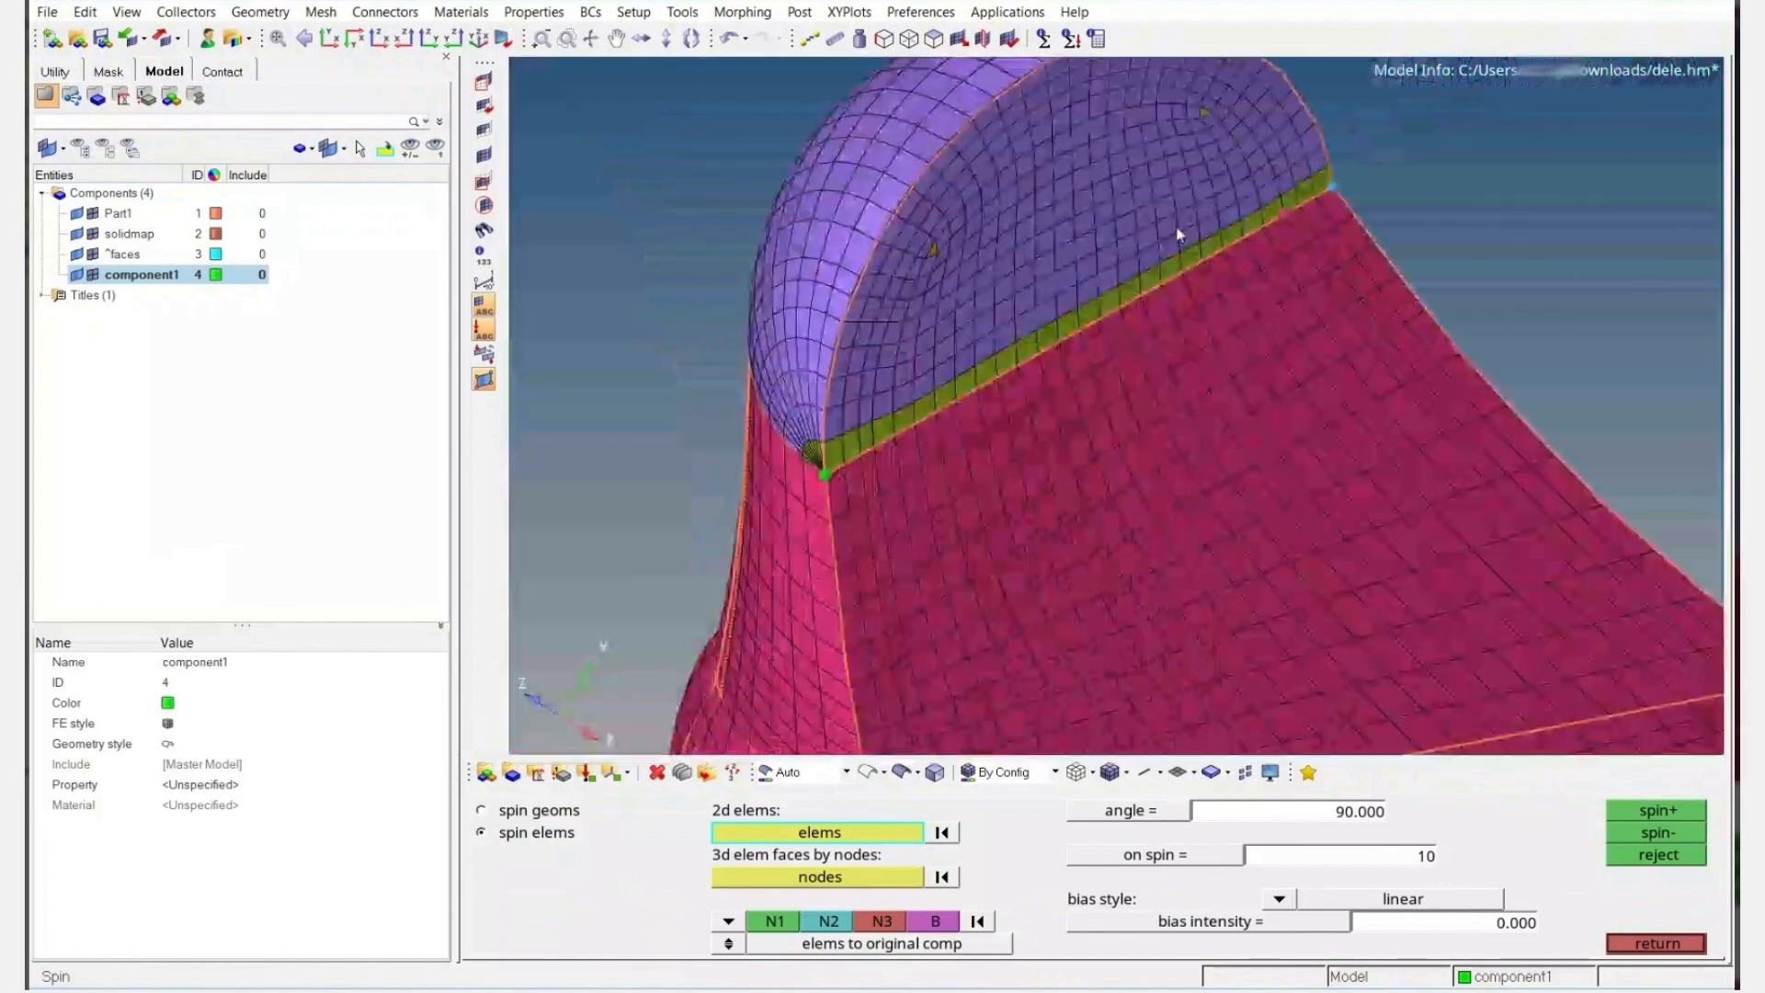
pyautogui.keyDown('ctrl'); pyautogui.moveTo(1180, 235); pyautogui.dragTo(1184, 228); pyautogui.keyUp('ctrl')
pyautogui.press('Escape')
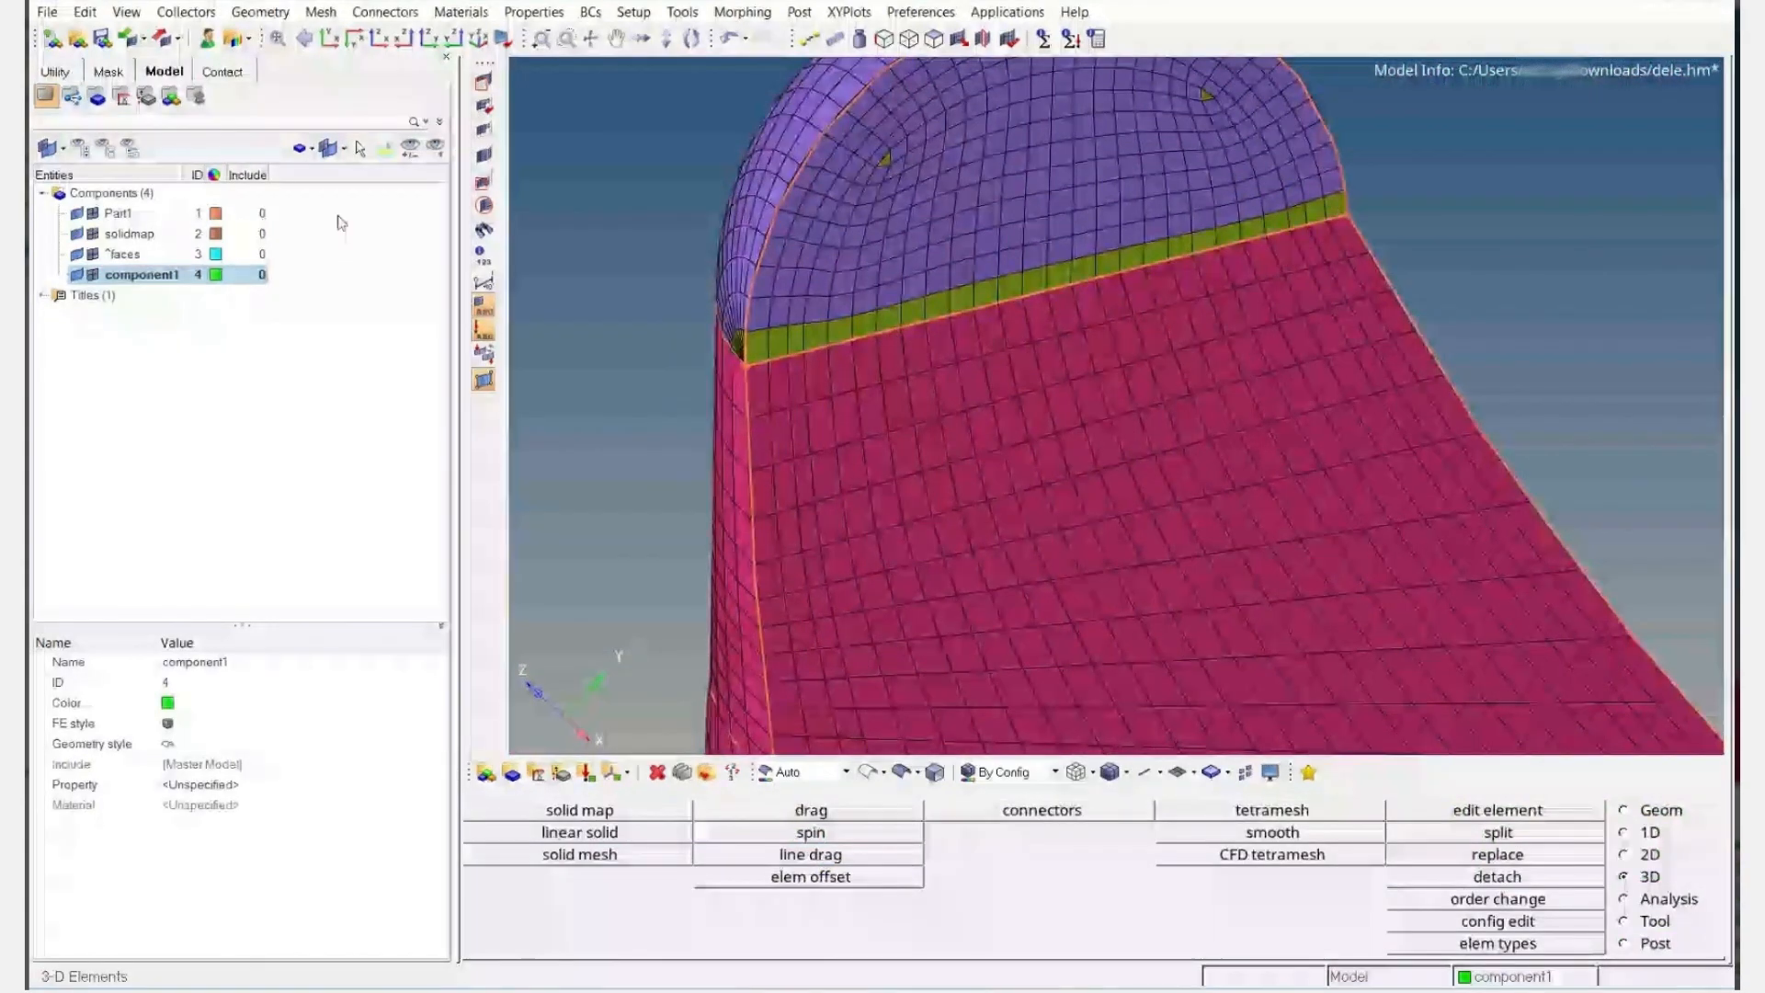
pyautogui.click(933, 39)
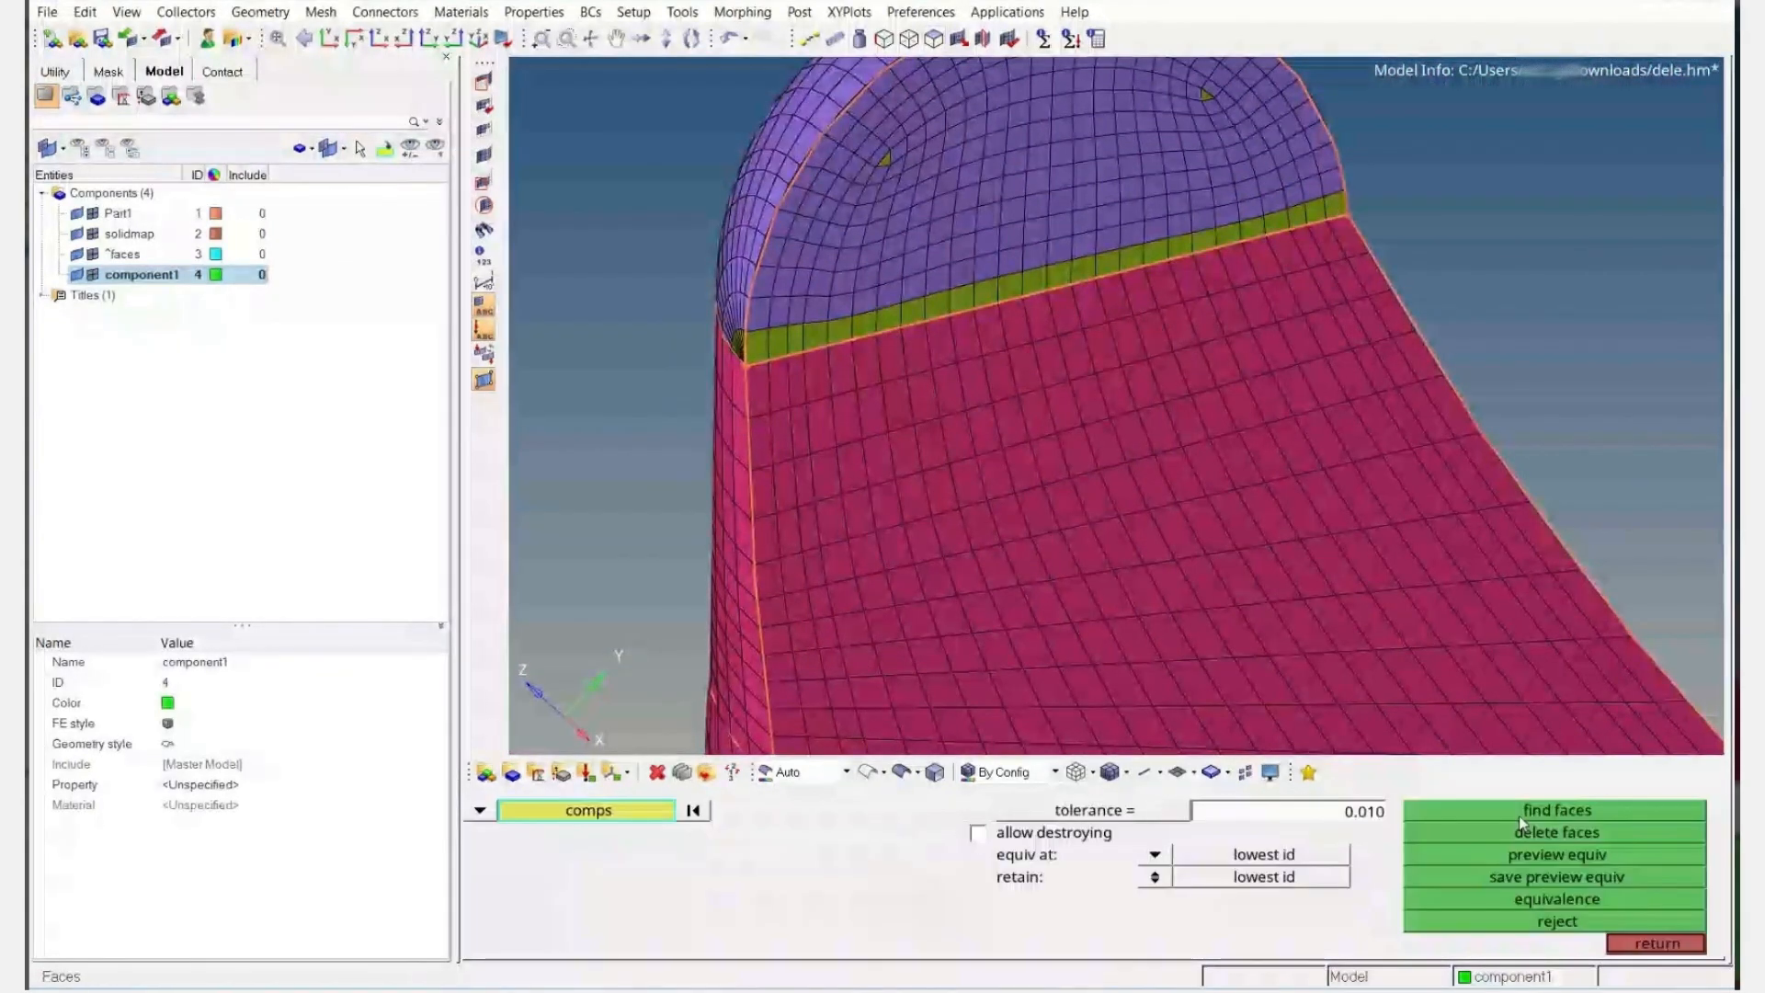
pyautogui.click(1523, 825)
pyautogui.keyDown('ctrl'); pyautogui.moveTo(1026, 347); pyautogui.dragTo(748, 302); pyautogui.keyUp('ctrl')
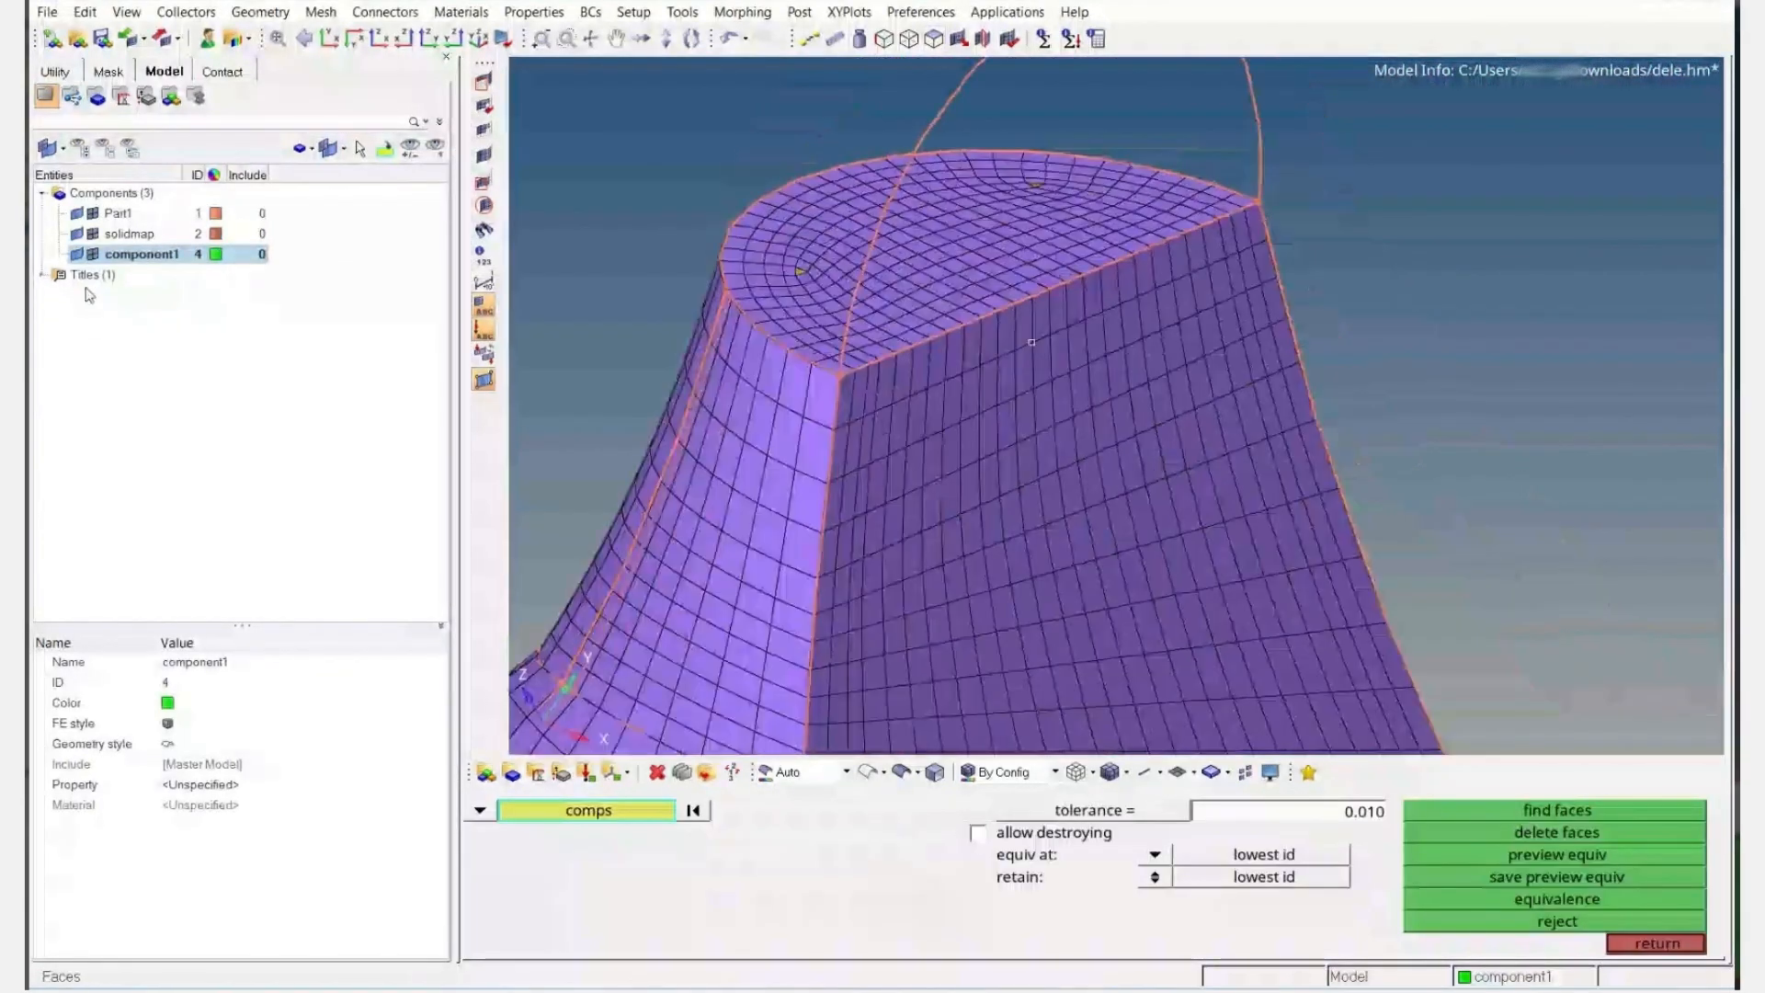
pyautogui.hotkey('ctrl', 'z')
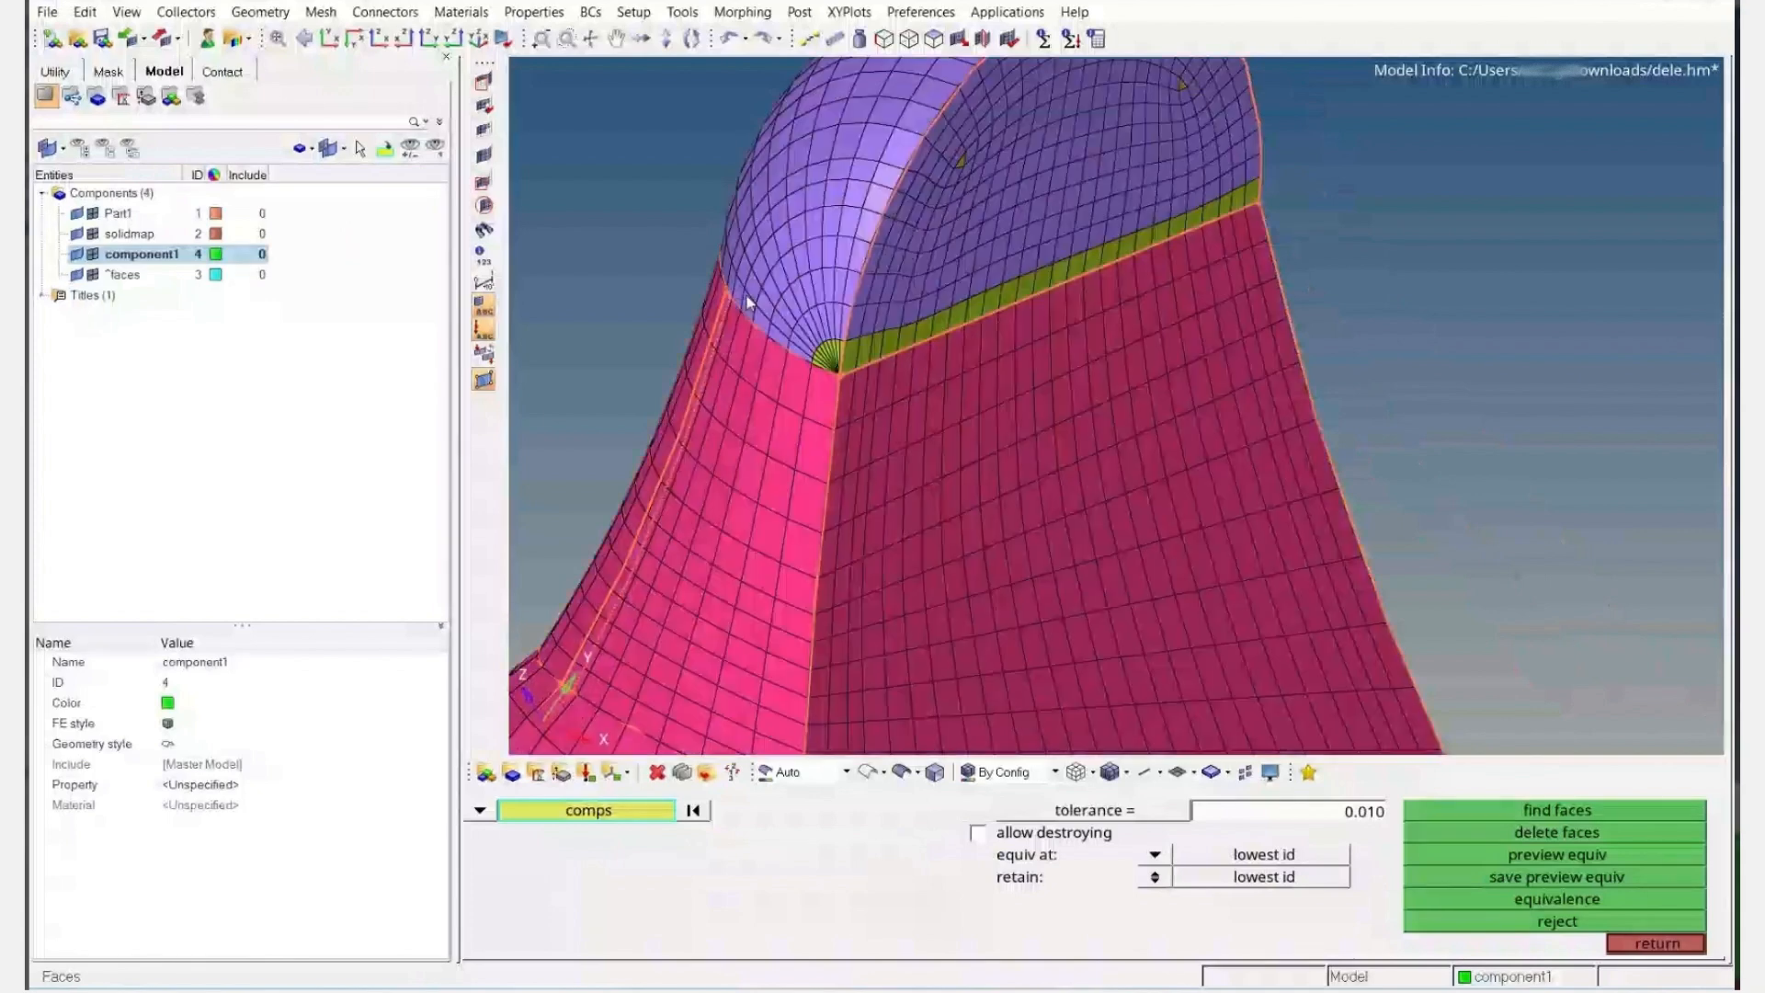
pyautogui.press('Escape')
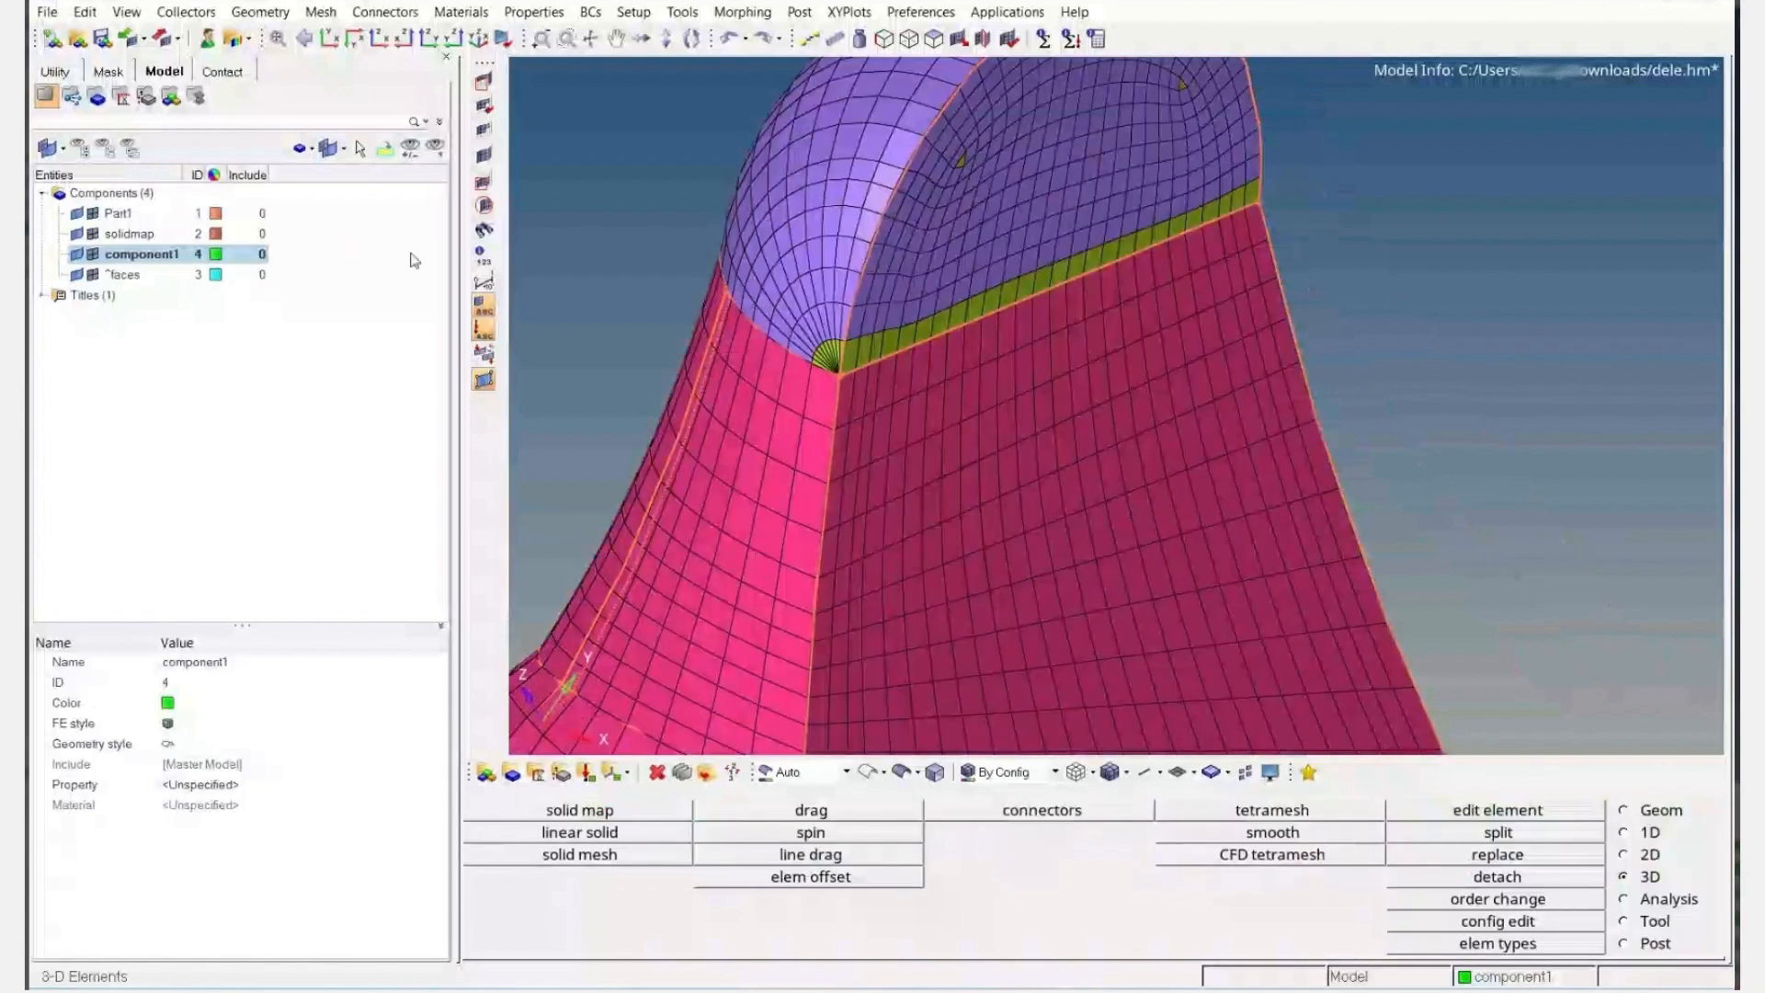
# Hide all 3D elements so that only the 2D face elements of the hook stay displayed
pyautogui.click(90, 279)
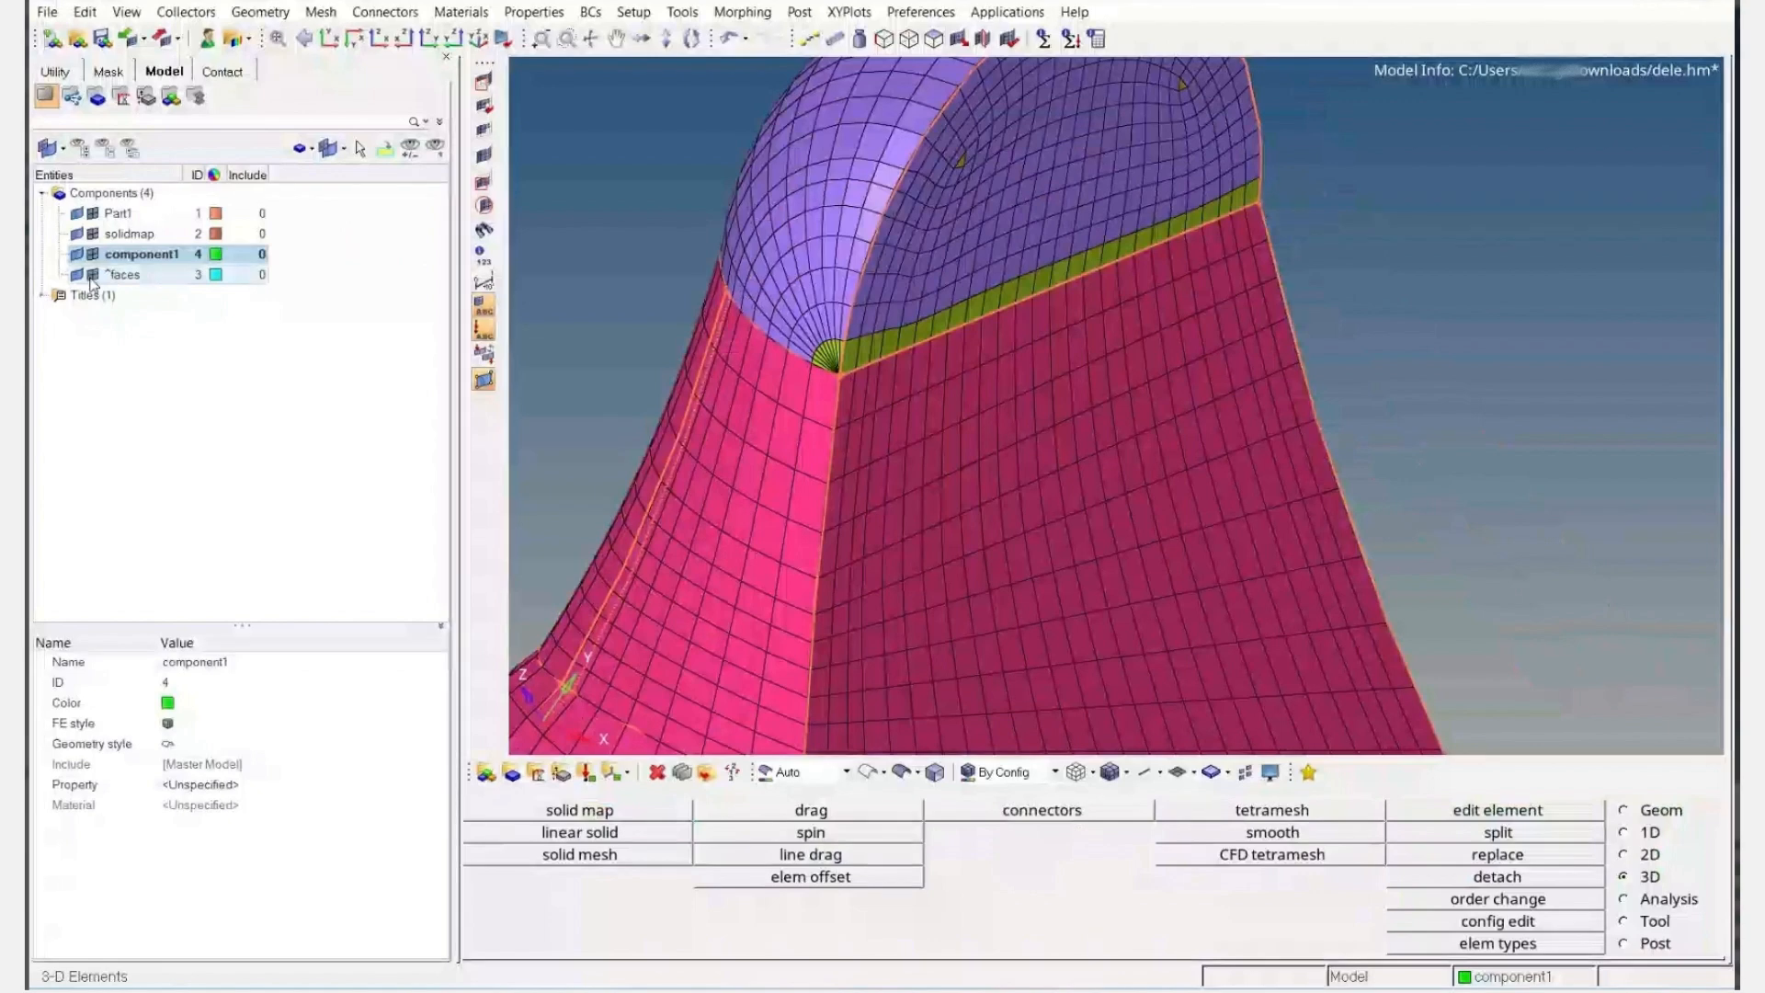
pyautogui.keyDown('ctrl'); pyautogui.moveTo(854, 305); pyautogui.dragTo(895, 308, button='right'); pyautogui.keyUp('ctrl')
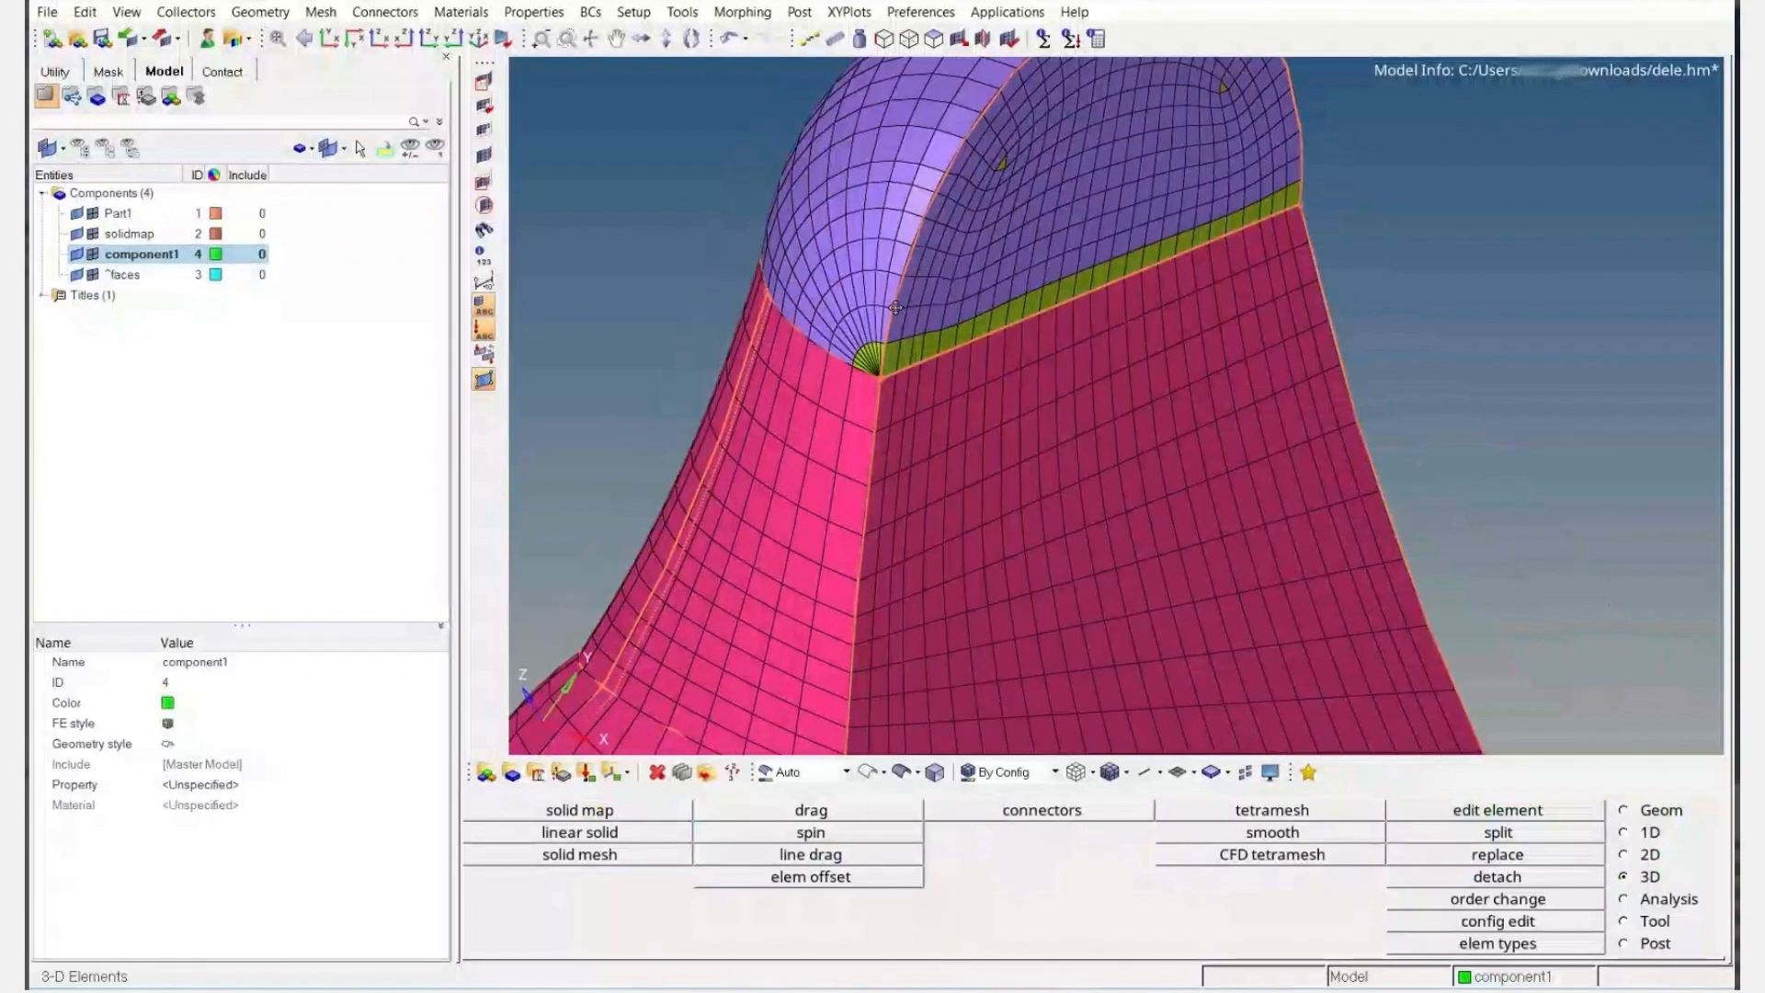
pyautogui.keyDown('ctrl'); pyautogui.scroll(-4, 896, 308); pyautogui.keyUp('ctrl')
pyautogui.click(107, 72)
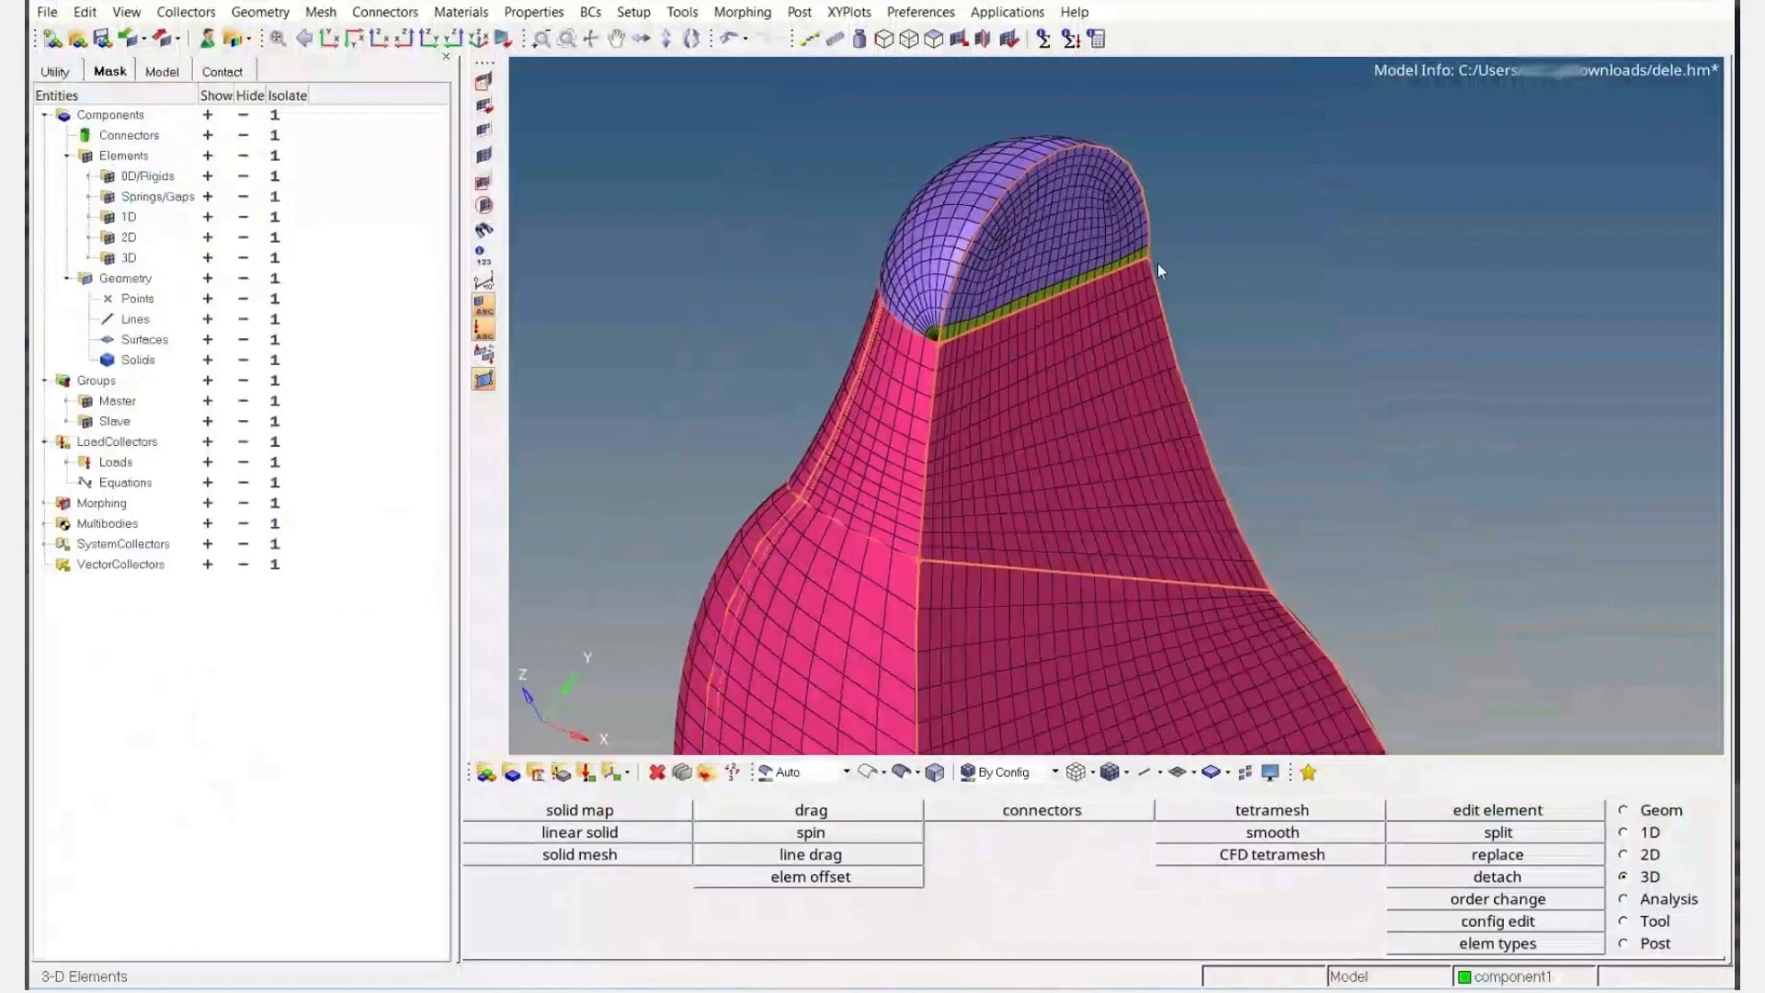
pyautogui.click(244, 257)
pyautogui.scroll(-6, 1164, 373)
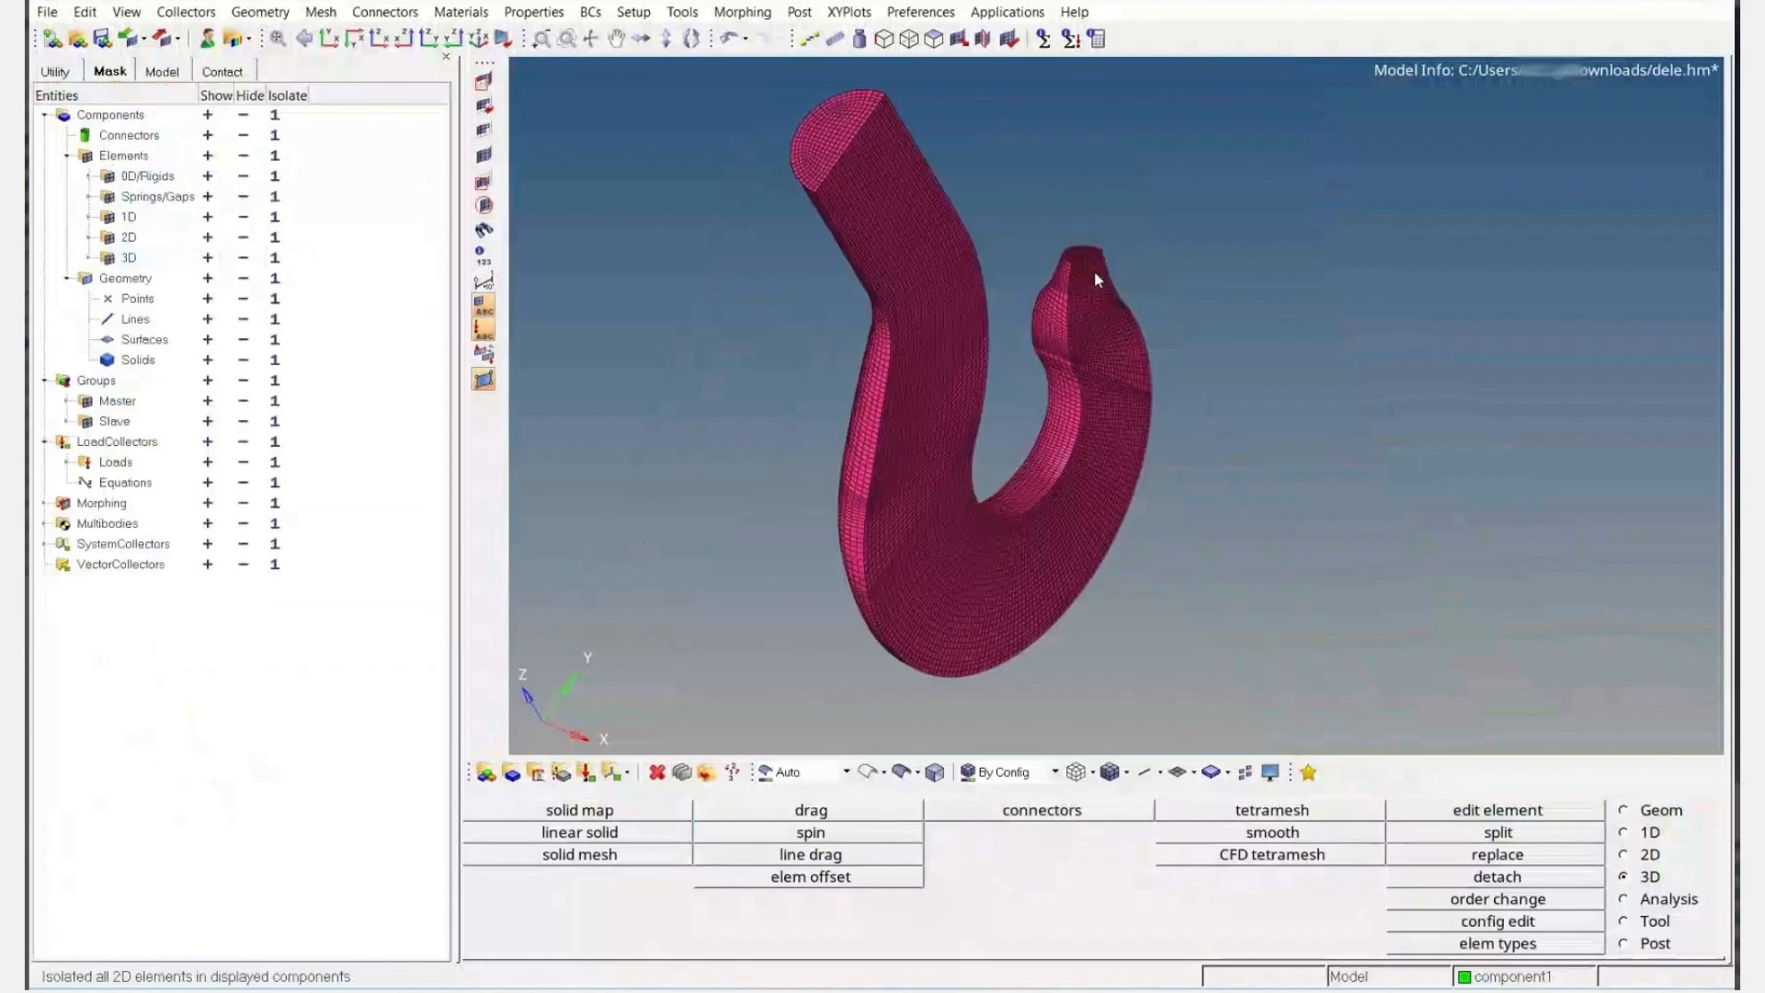
# Delete all the displayed 2D elements of the hook
pyautogui.press('F2')
pyautogui.click(642, 809)
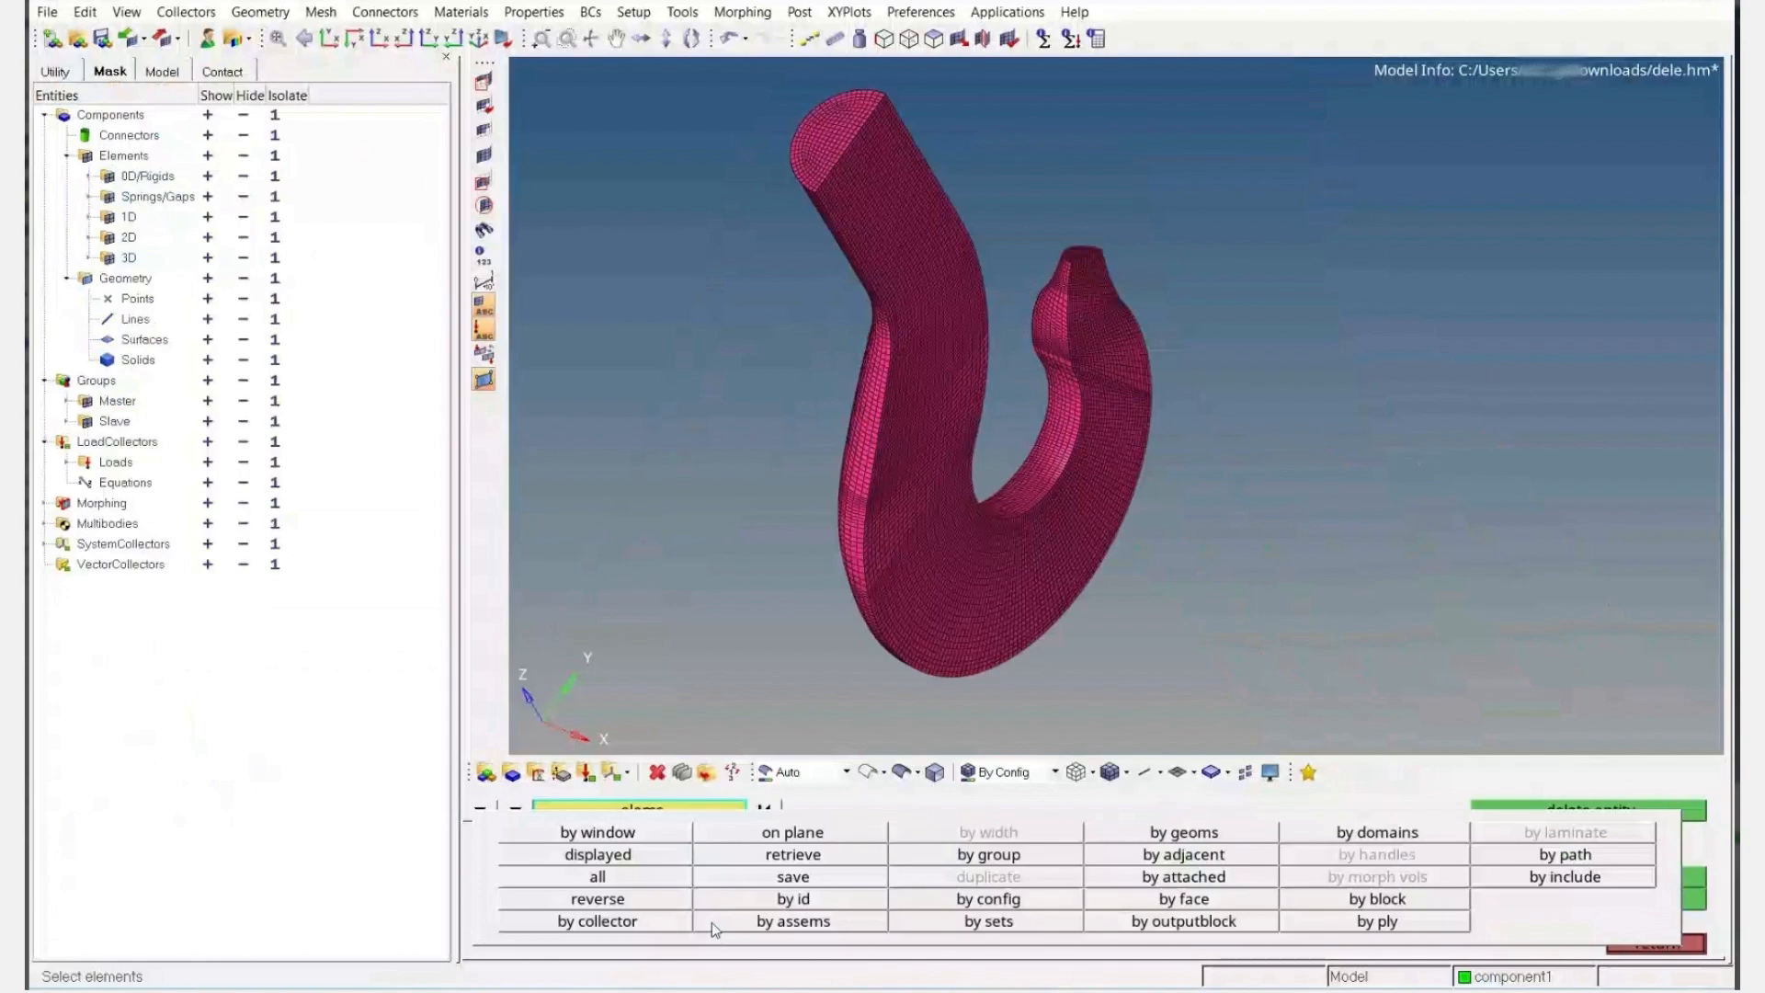
pyautogui.click(631, 859)
pyautogui.middleClick(1090, 323)
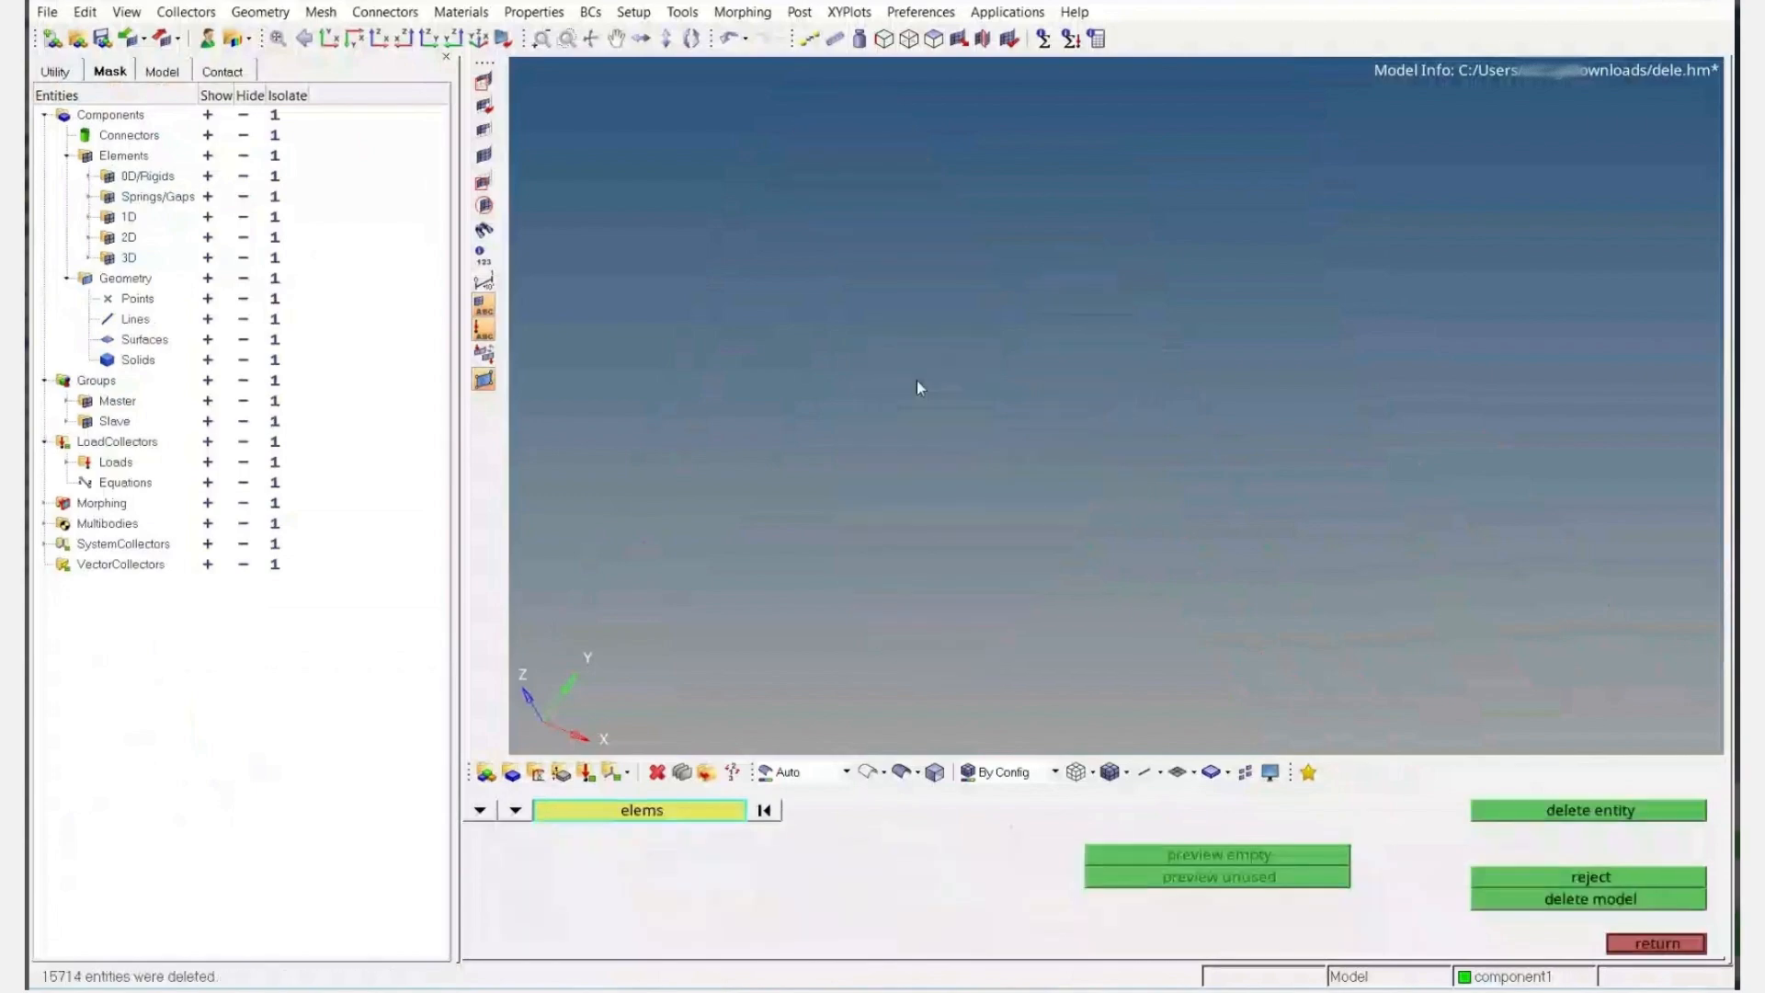
# Display the elements of all components and inspect the wedge elements along the tip's spin axis
pyautogui.press('d')
pyautogui.click(1470, 812)
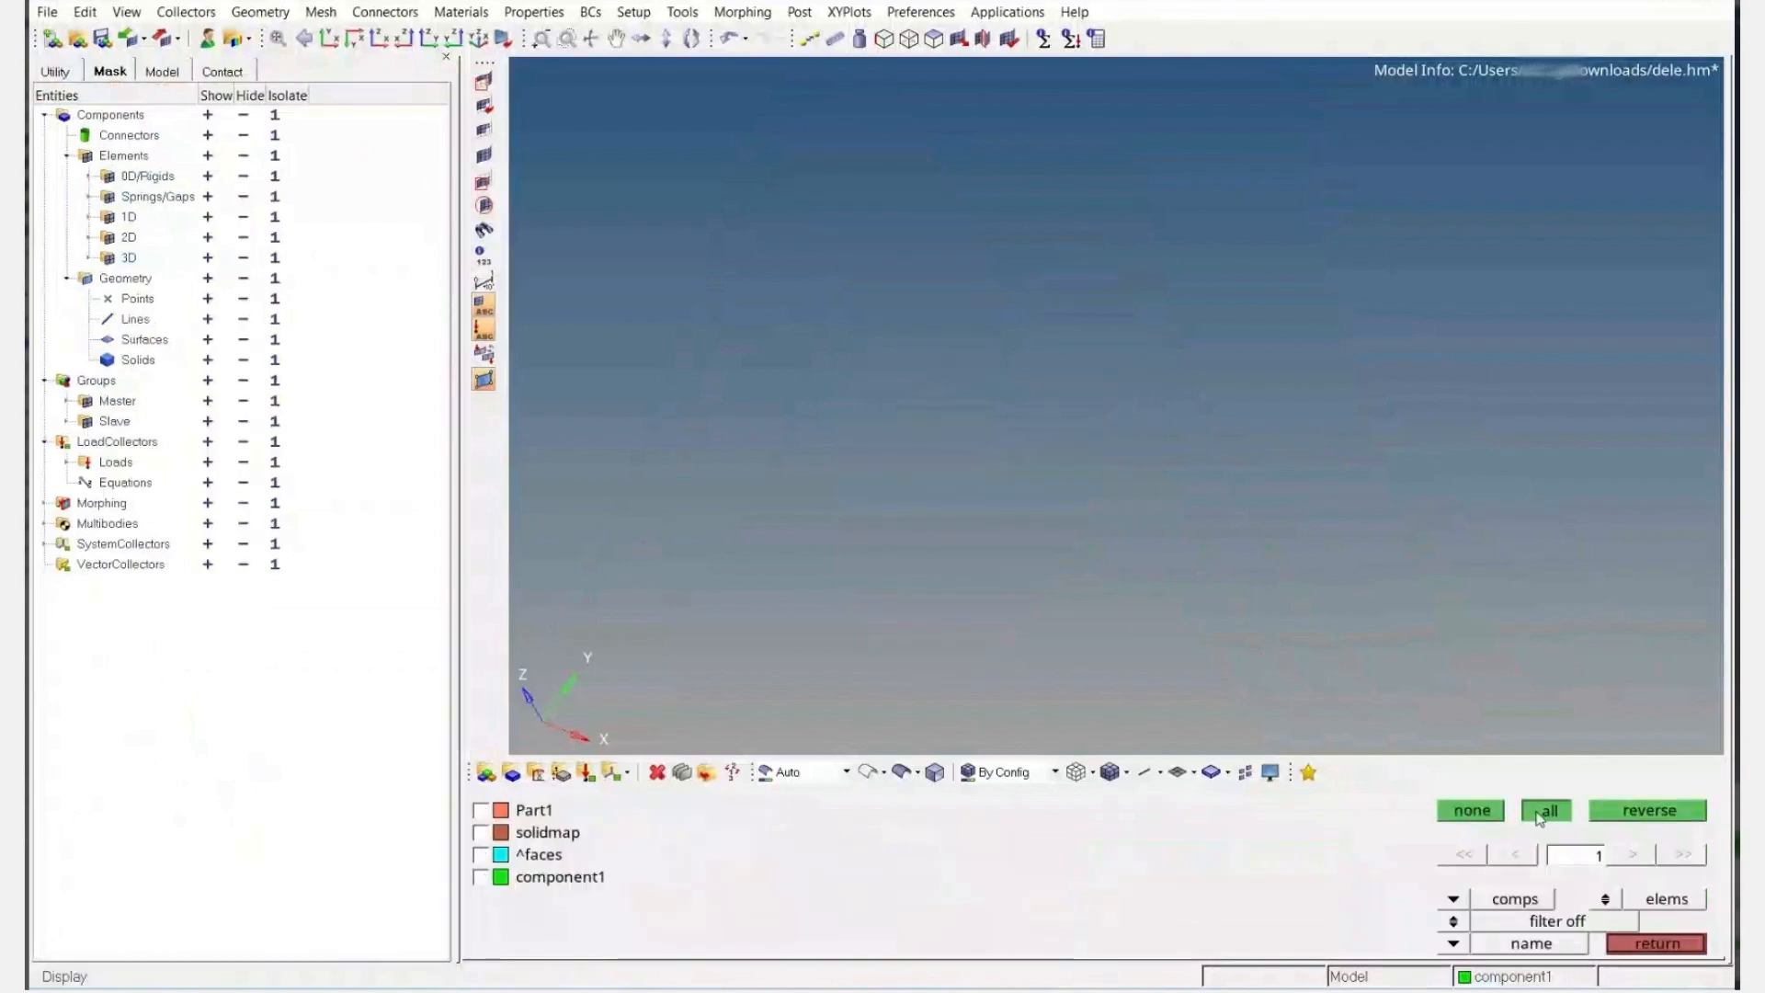
pyautogui.click(1546, 812)
pyautogui.scroll(5, 1264, 354)
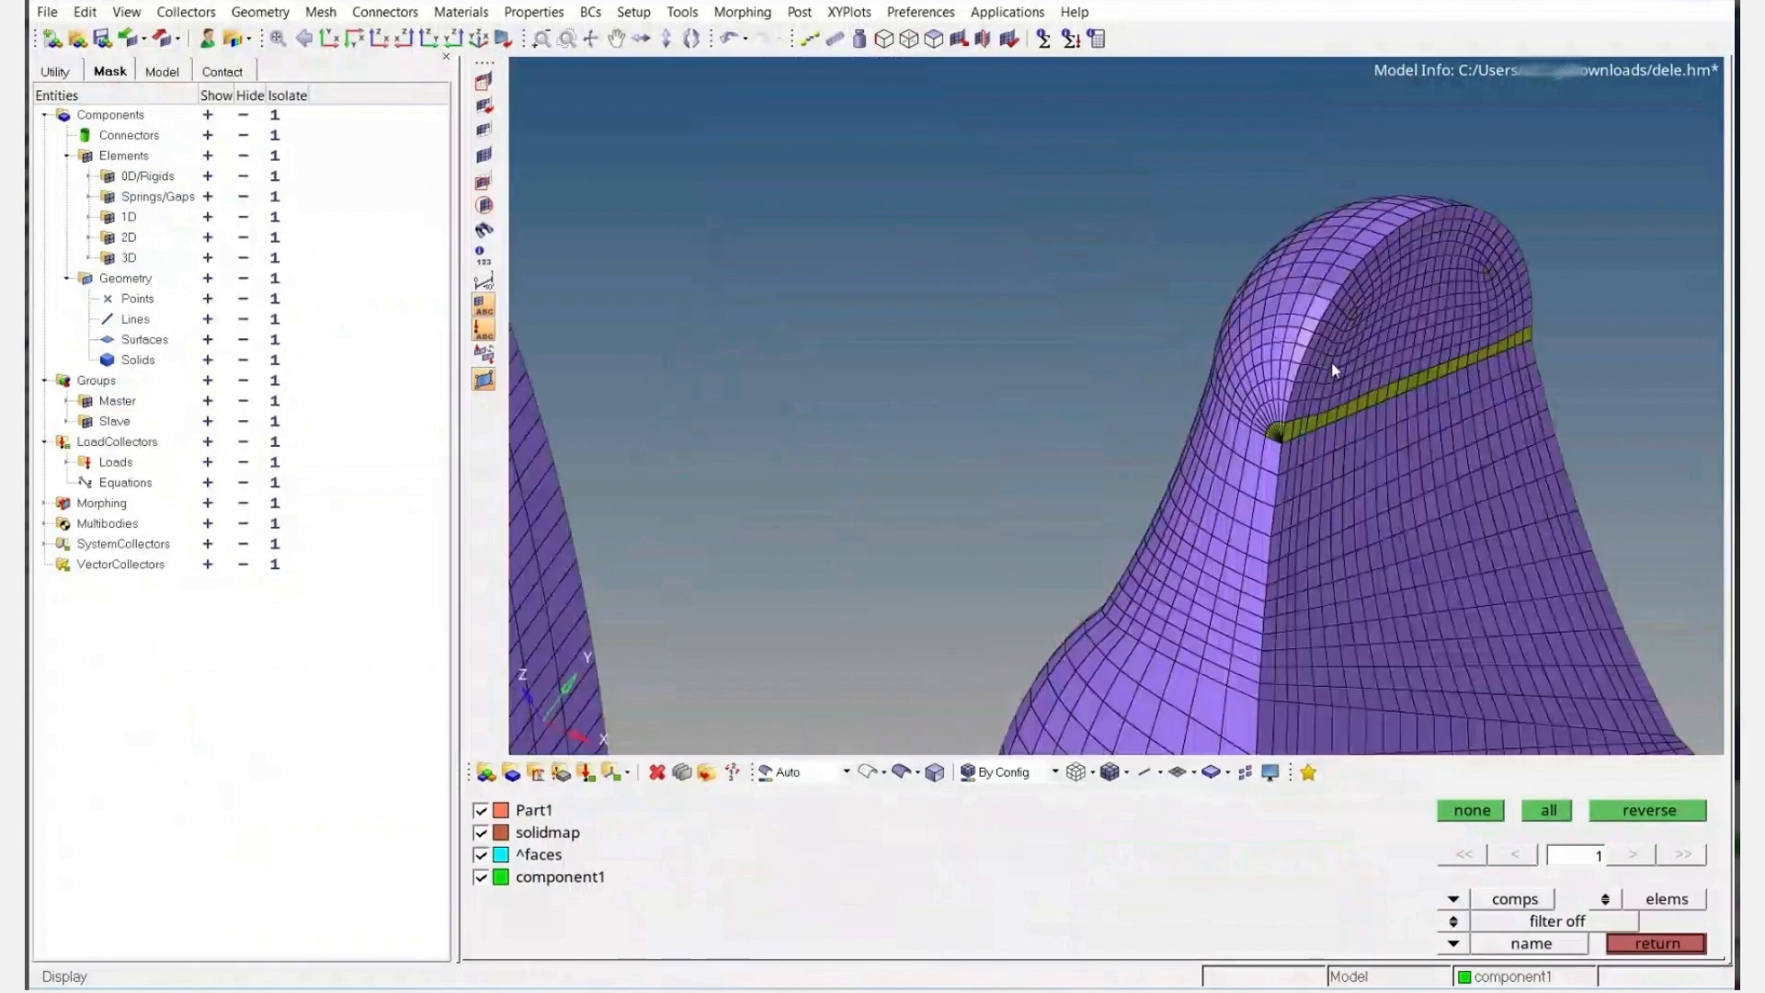
pyautogui.scroll(3, 1101, 401)
pyautogui.scroll(3, 1028, 429)
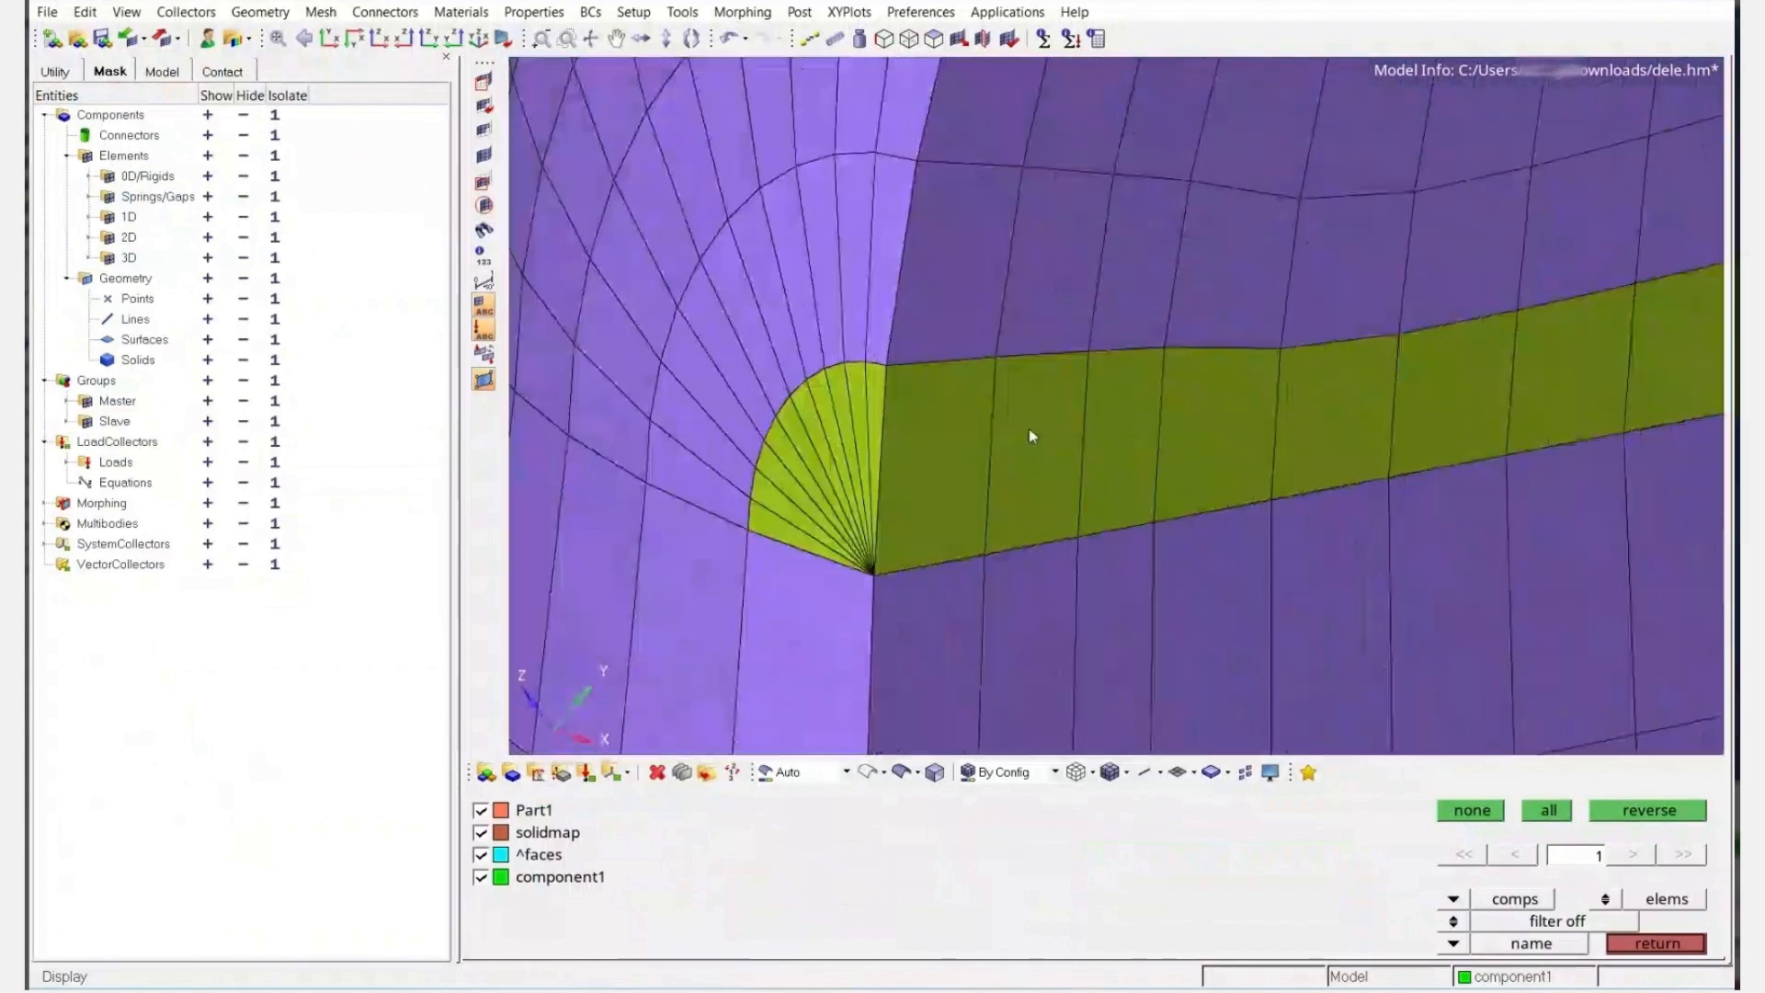
# Mask an element in the row along the spin axis to examine the wedge shape of its neighbours
pyautogui.press('F5')
pyautogui.click(1064, 440)
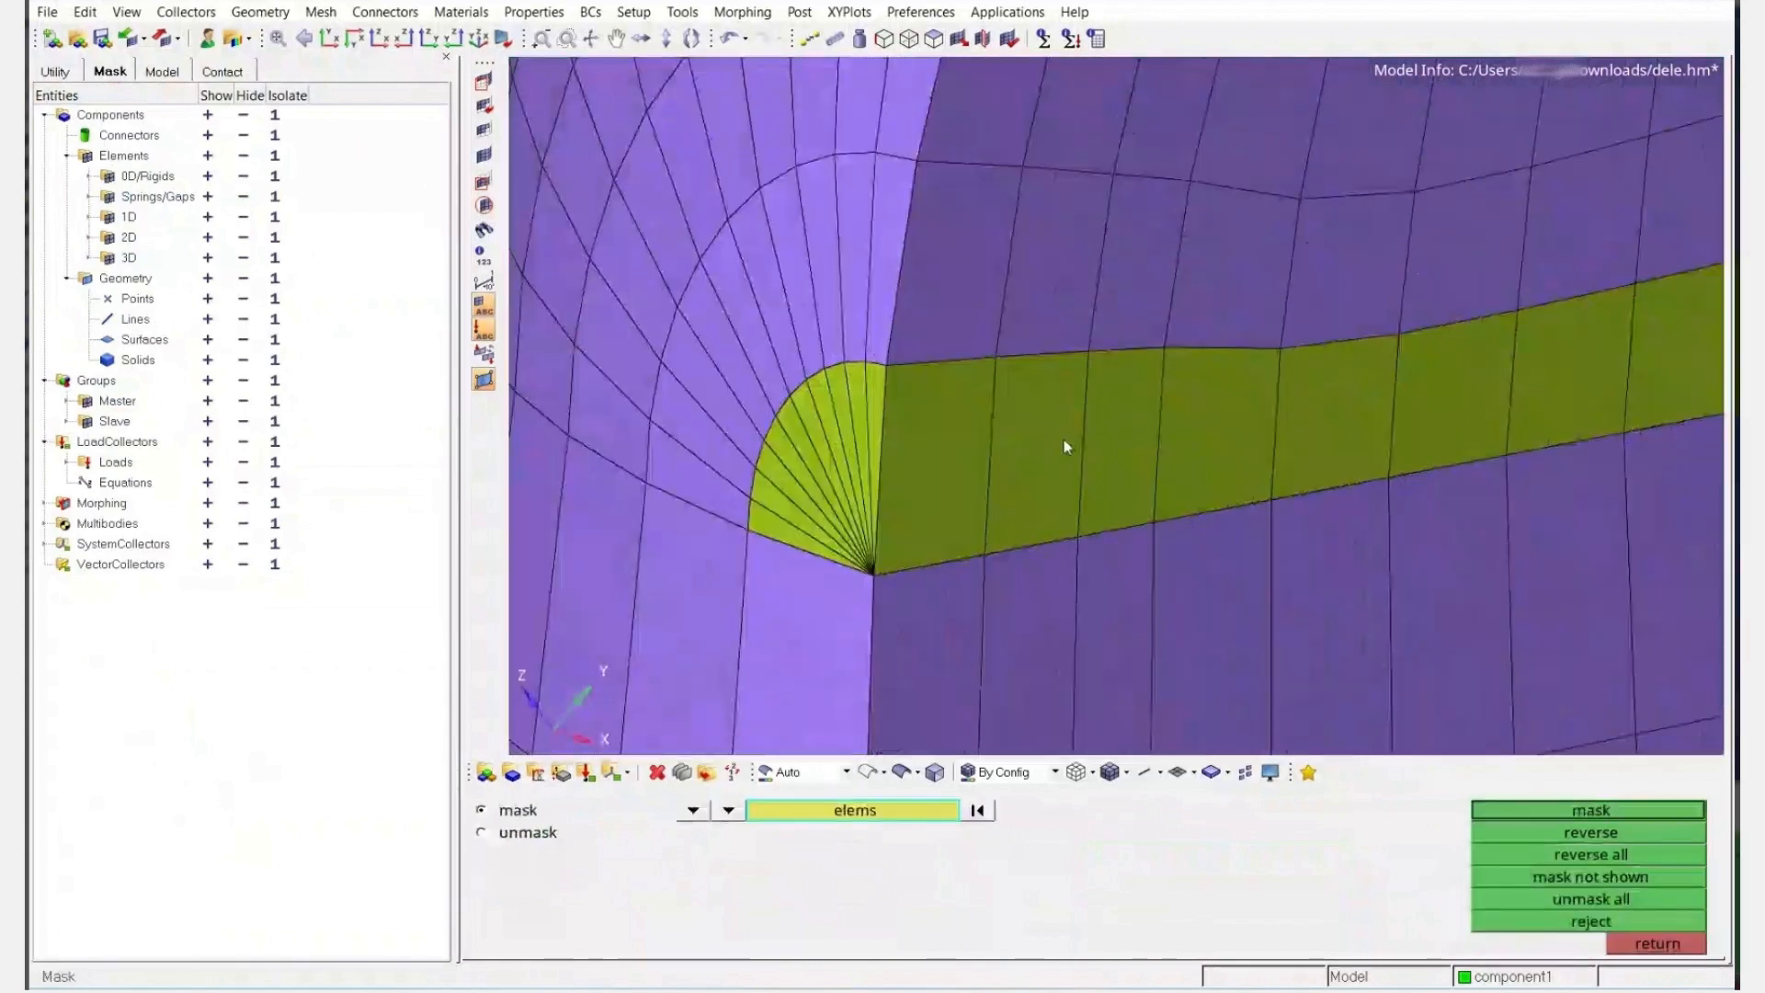
pyautogui.middleClick(1065, 440)
pyautogui.scroll(-3, 1067, 407)
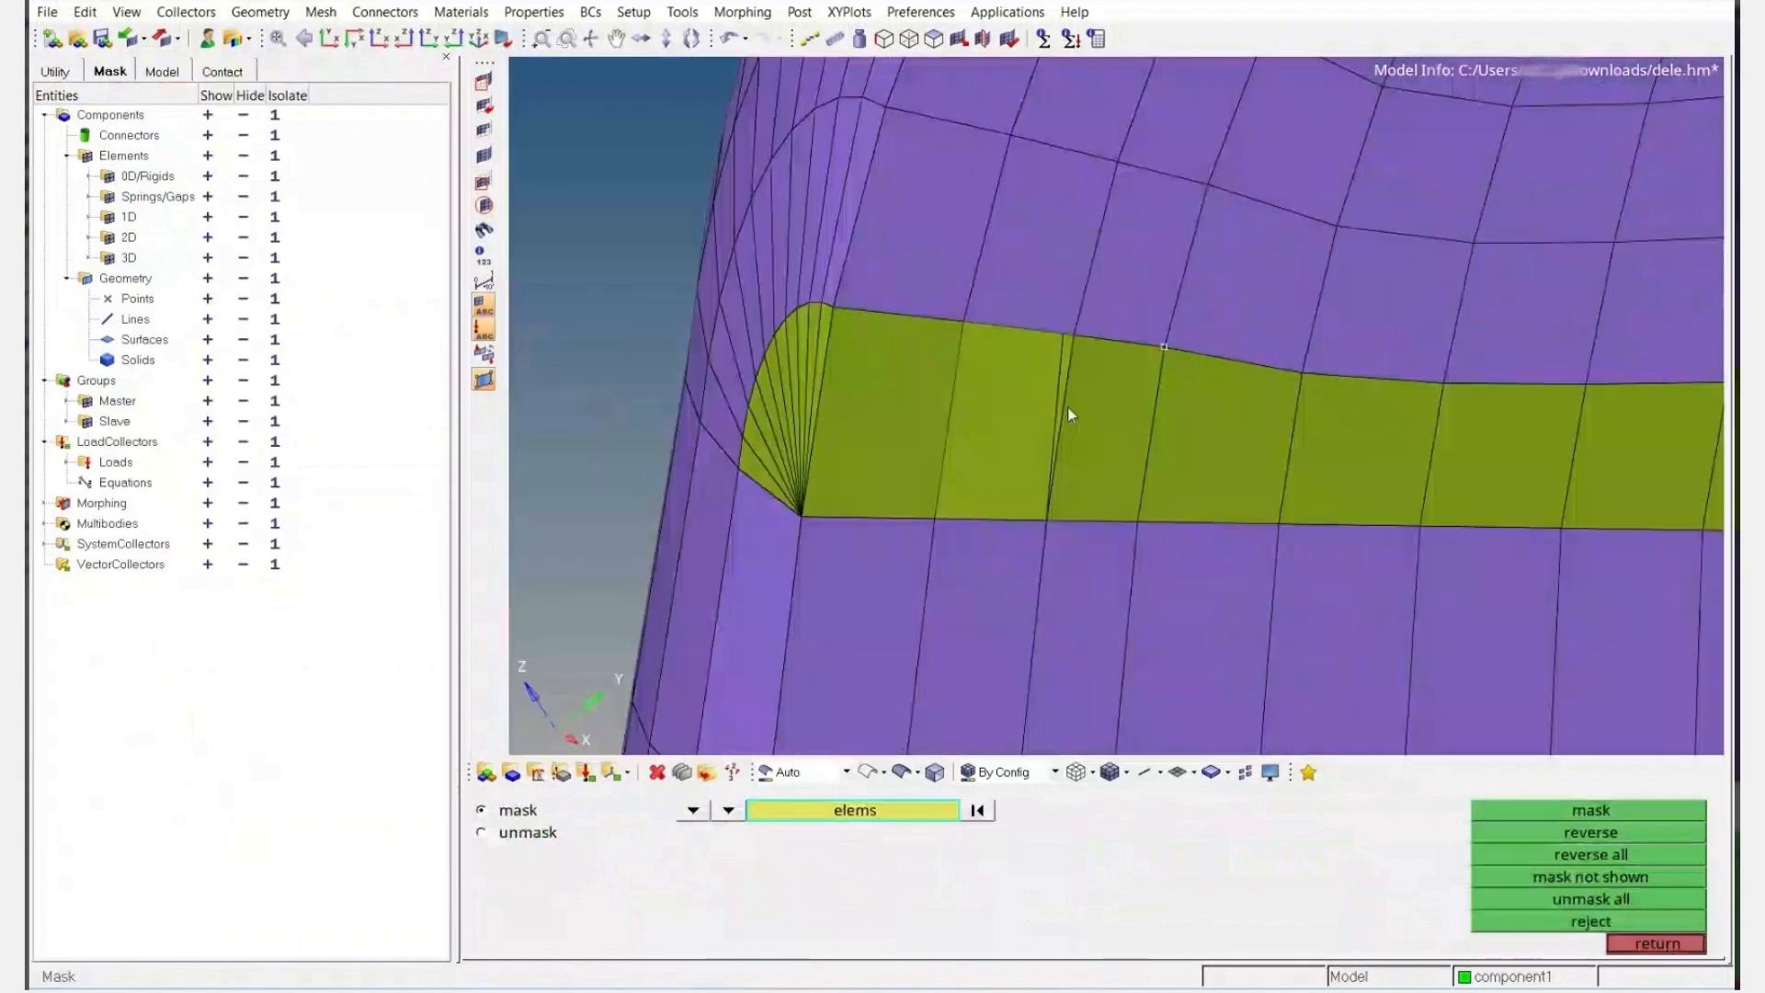
pyautogui.scroll(-3, 1053, 438)
pyautogui.click(1053, 438)
pyautogui.keyDown('ctrl'); pyautogui.moveTo(1053, 438); pyautogui.dragTo(1186, 447); pyautogui.keyUp('ctrl')
pyautogui.scroll(2, 1079, 446)
pyautogui.press('Escape')
# Check the 3D elements for Jacobian, tria face angles, and minimum and maximum quad face angles
pyautogui.press('F10')
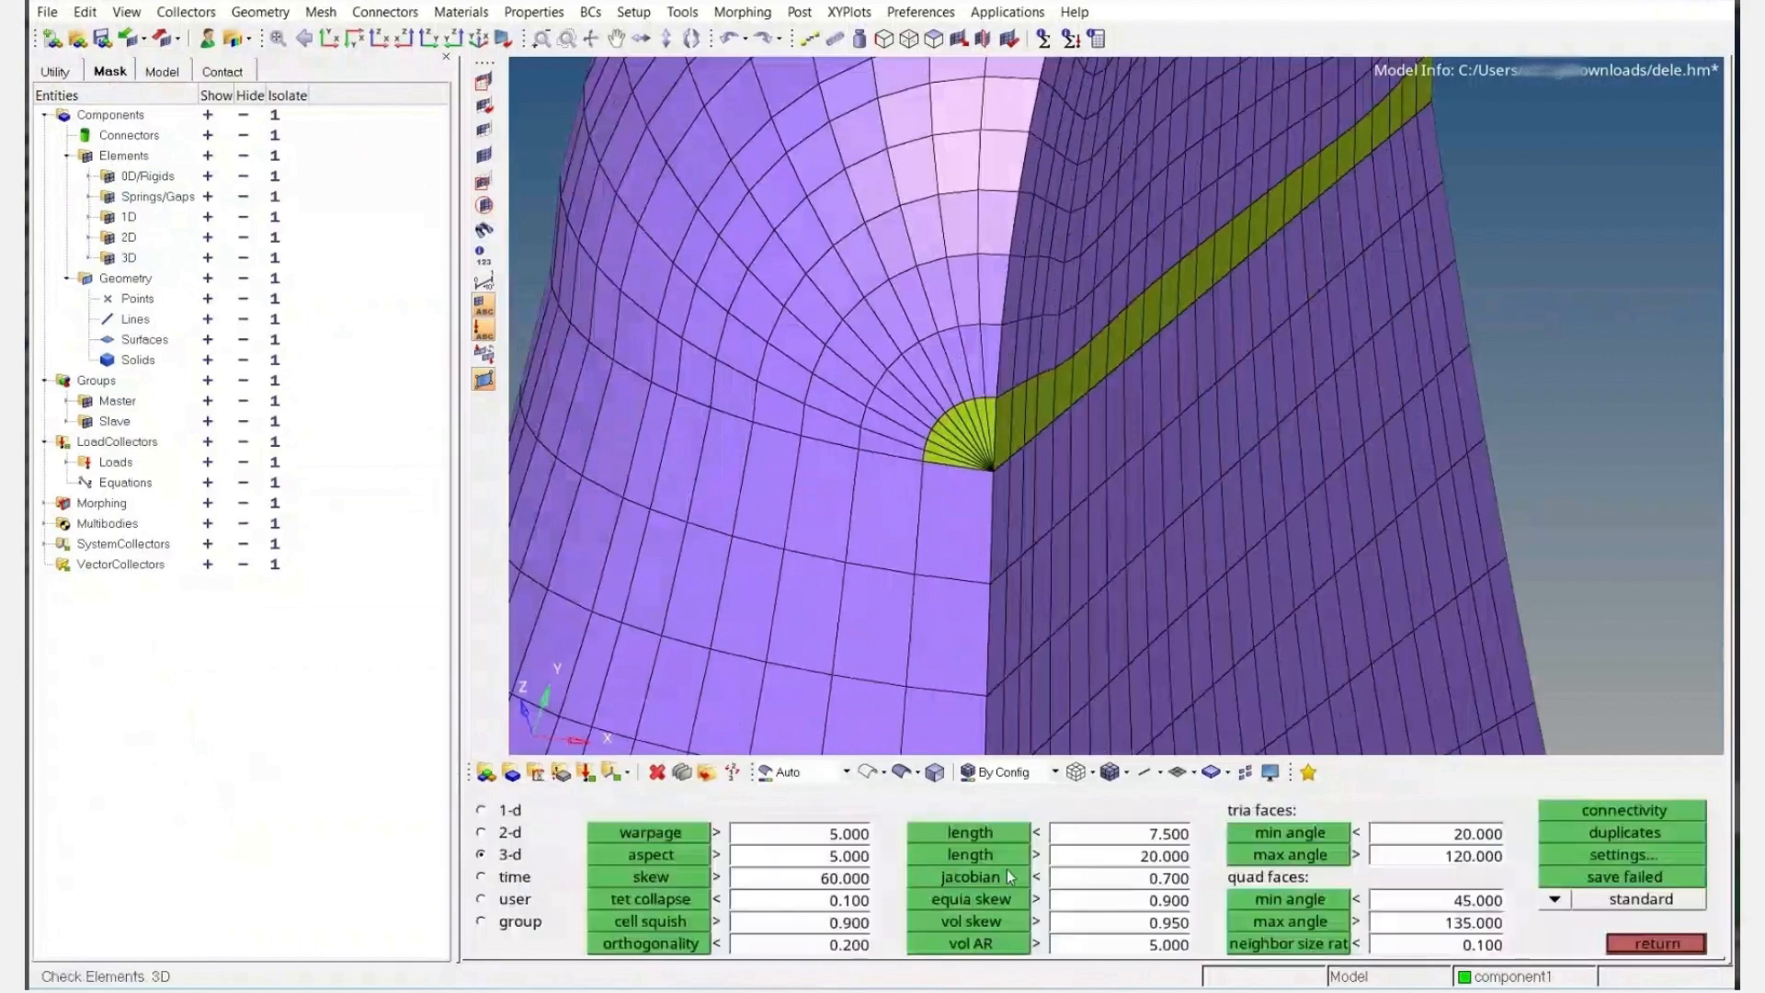
pyautogui.click(951, 873)
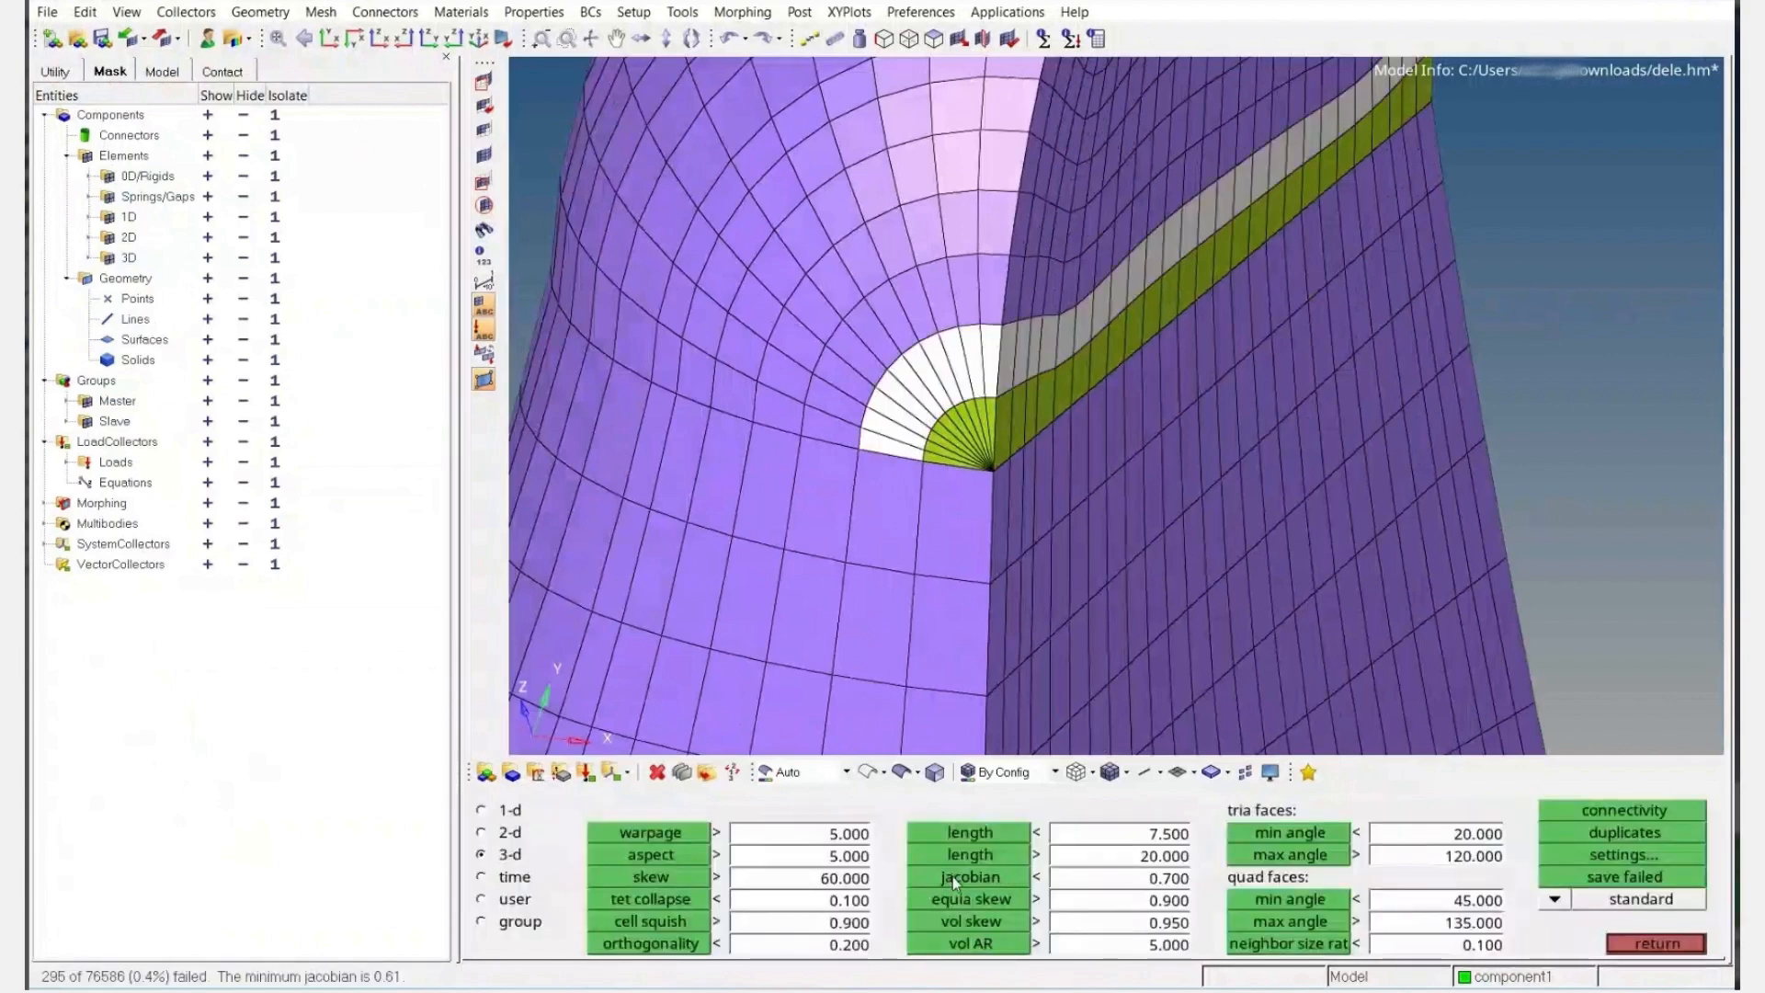
pyautogui.click(1267, 830)
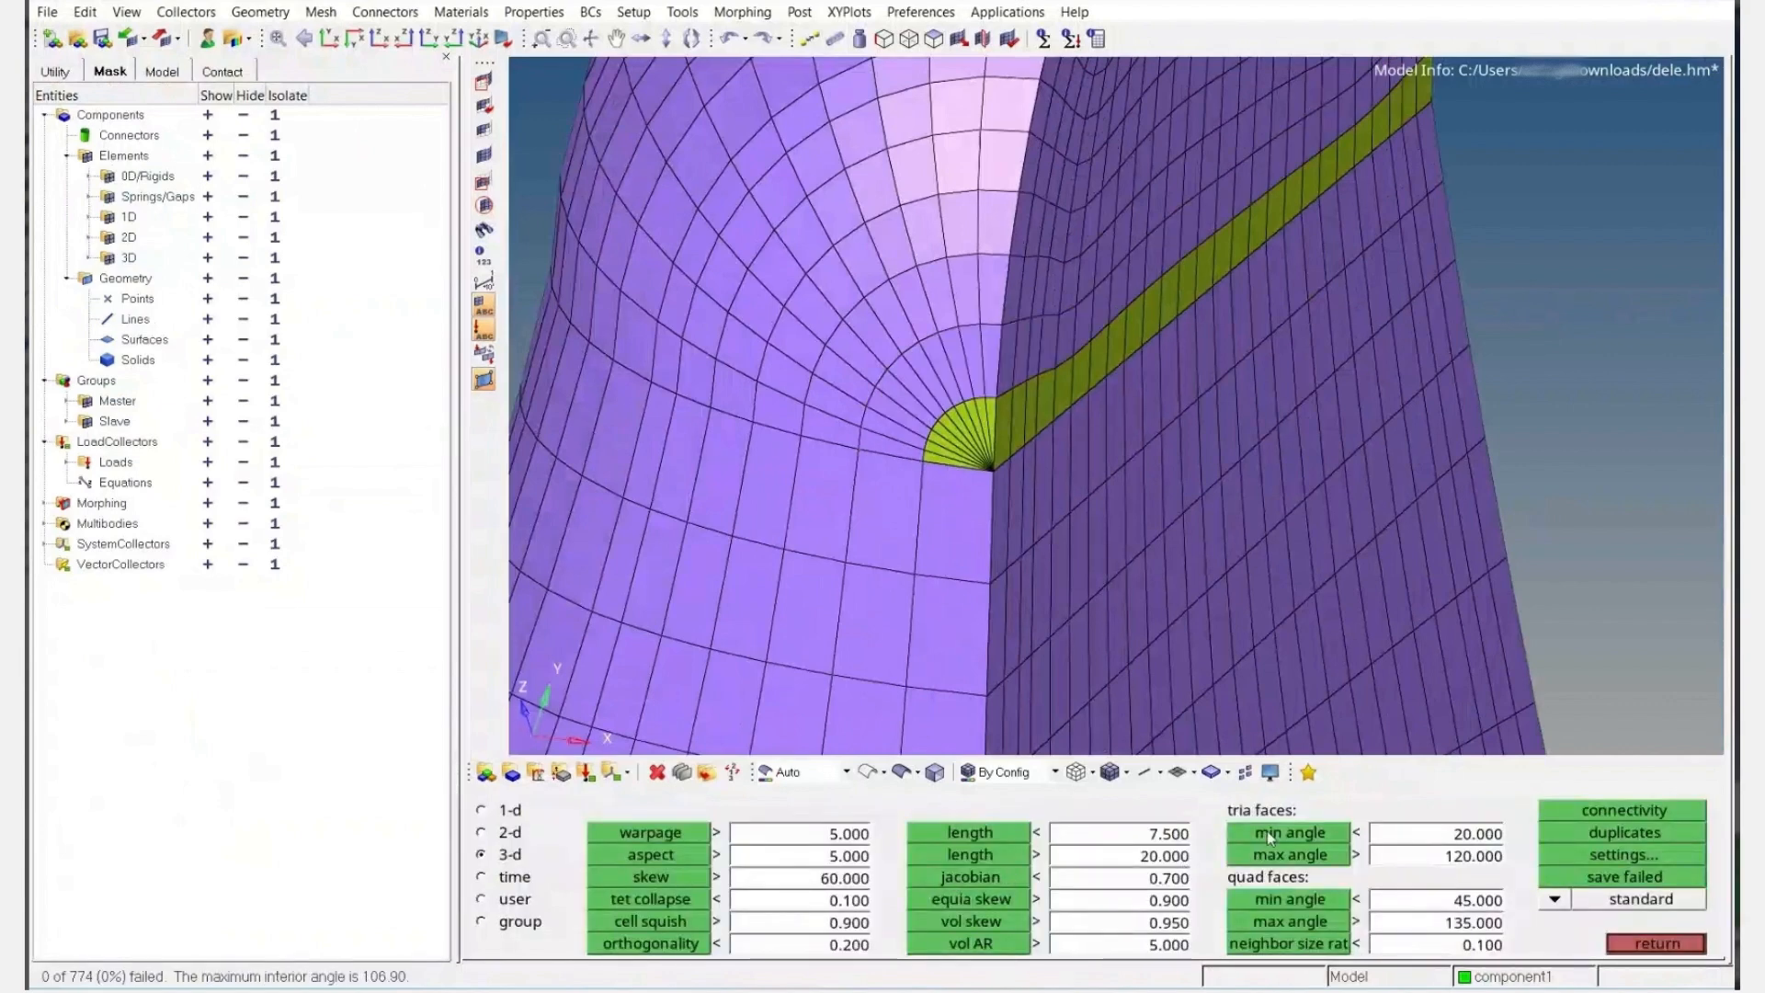
pyautogui.click(1290, 919)
pyautogui.click(1289, 900)
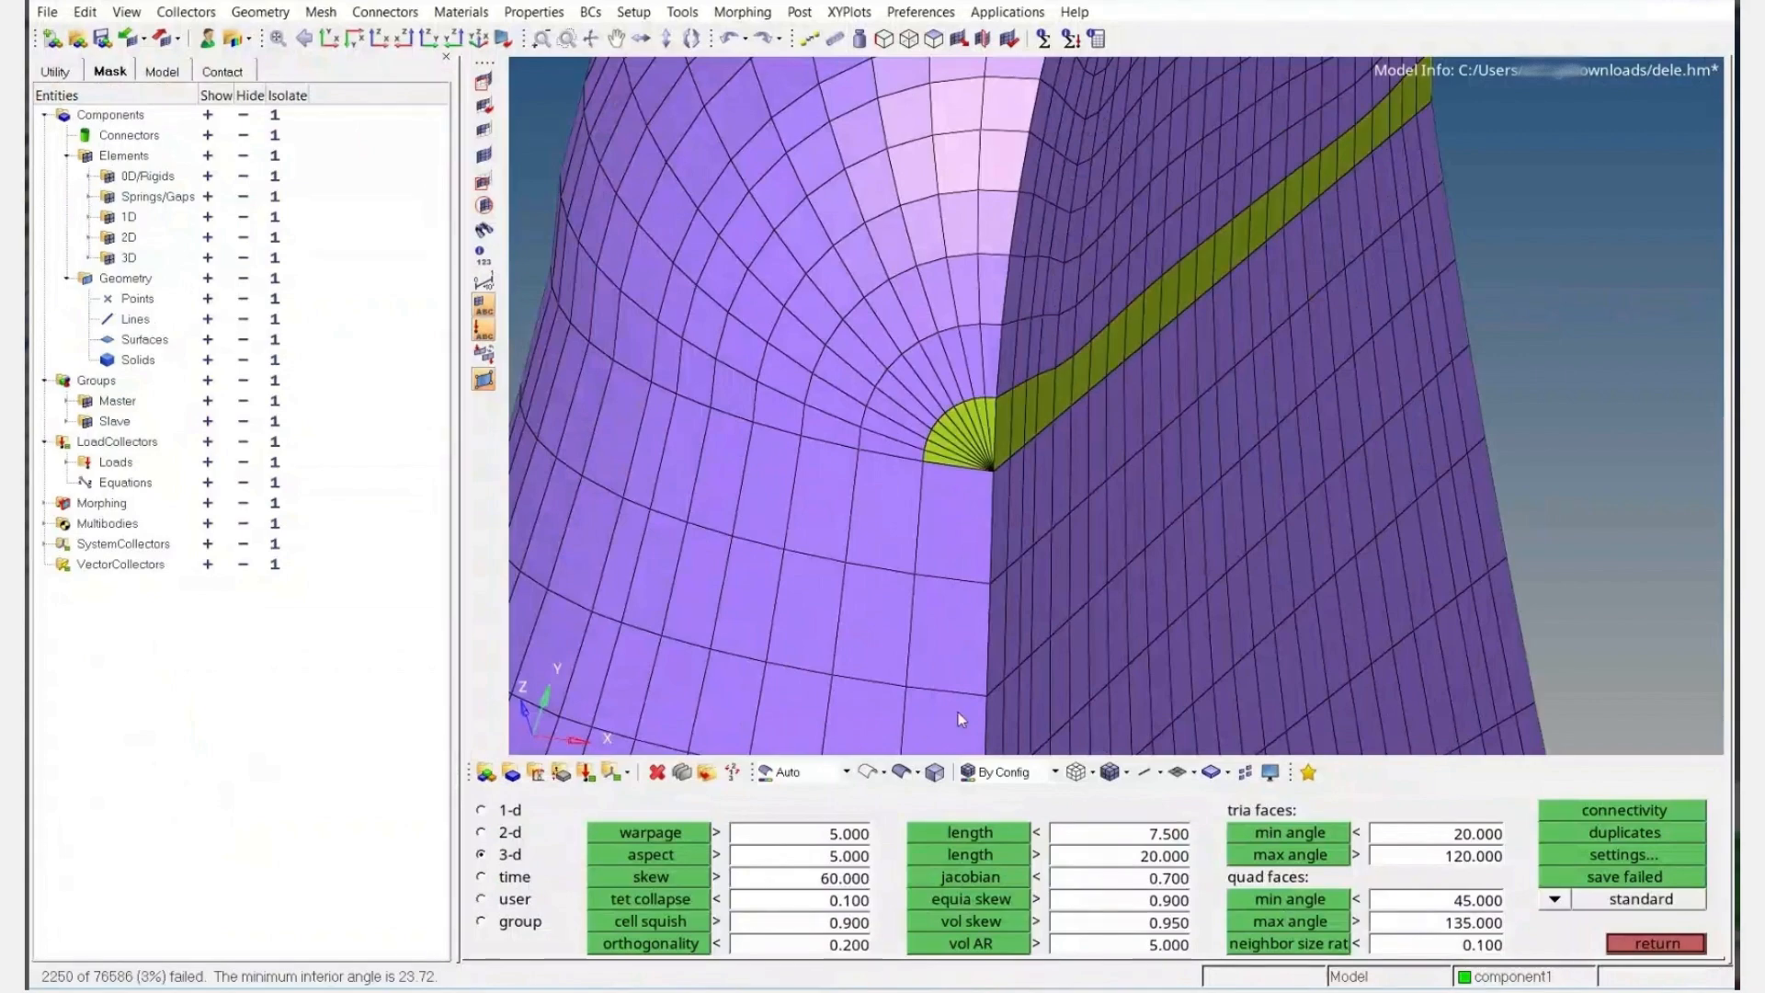
pyautogui.keyDown('ctrl'); pyautogui.moveTo(790, 451); pyautogui.dragTo(972, 435, button='right'); pyautogui.keyUp('ctrl')
pyautogui.press('Escape')
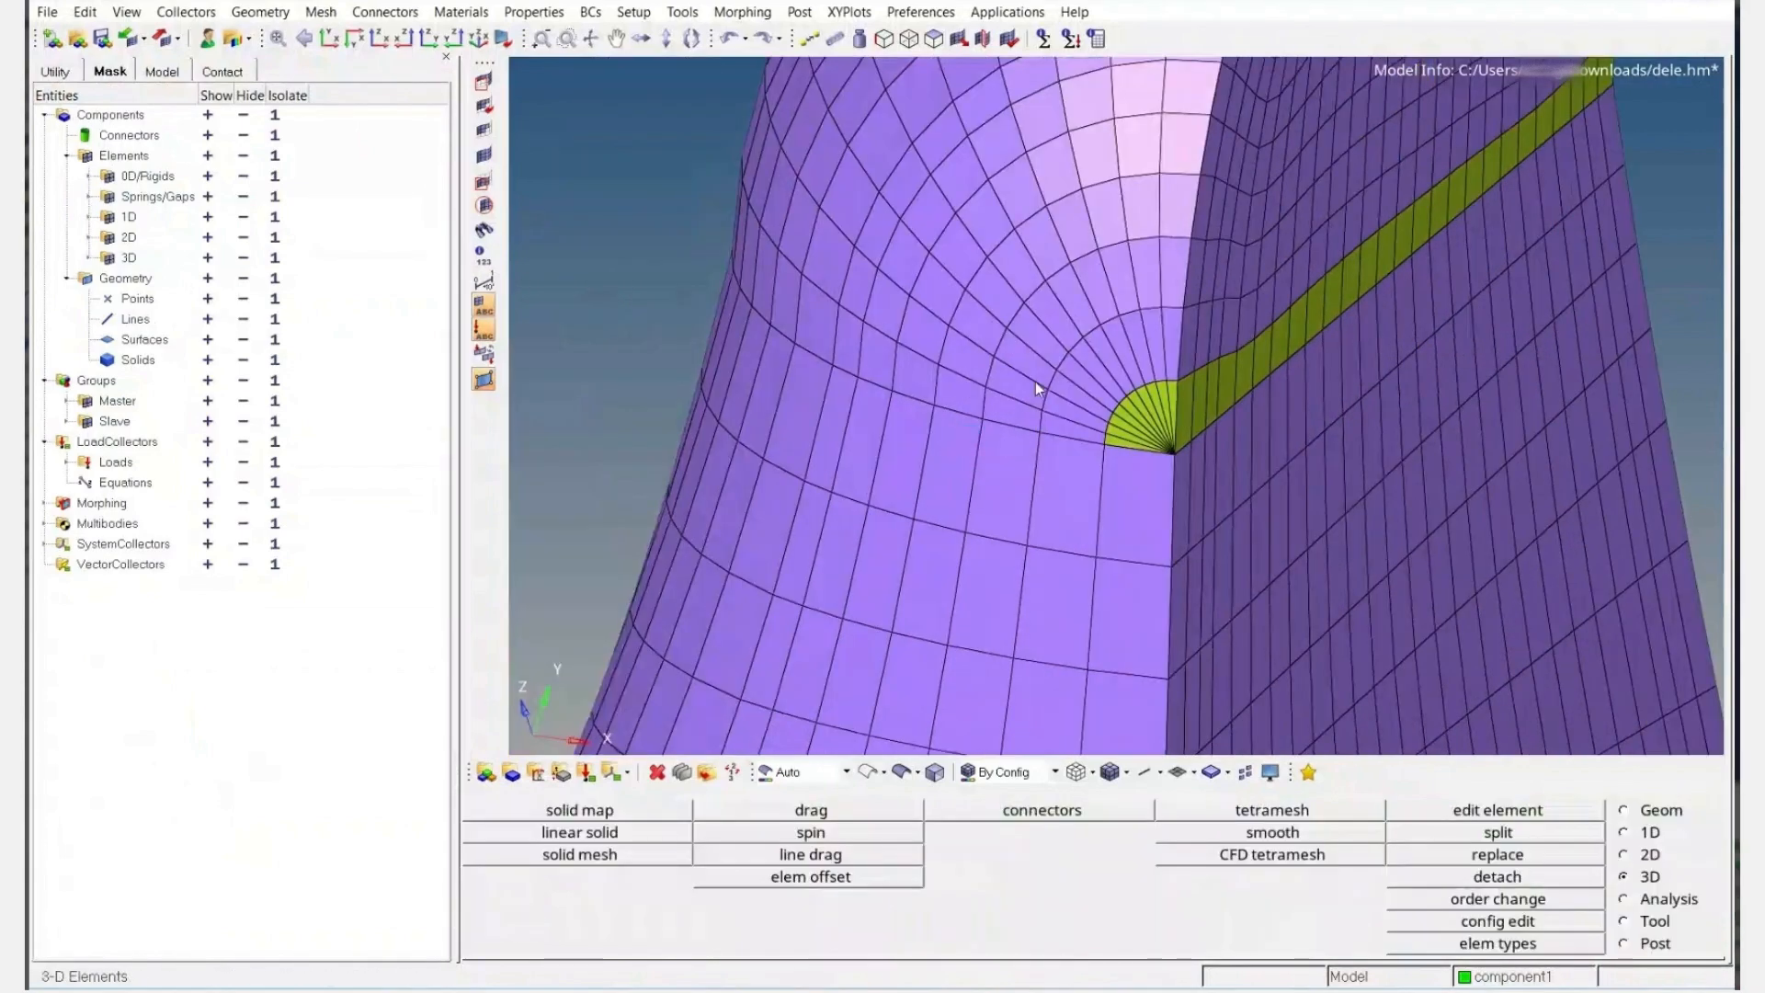
# Find the T-connection edges on the component picked at the hook's tip
pyautogui.scroll(-5, 1035, 383)
pyautogui.hotkey('shift', 'F3')
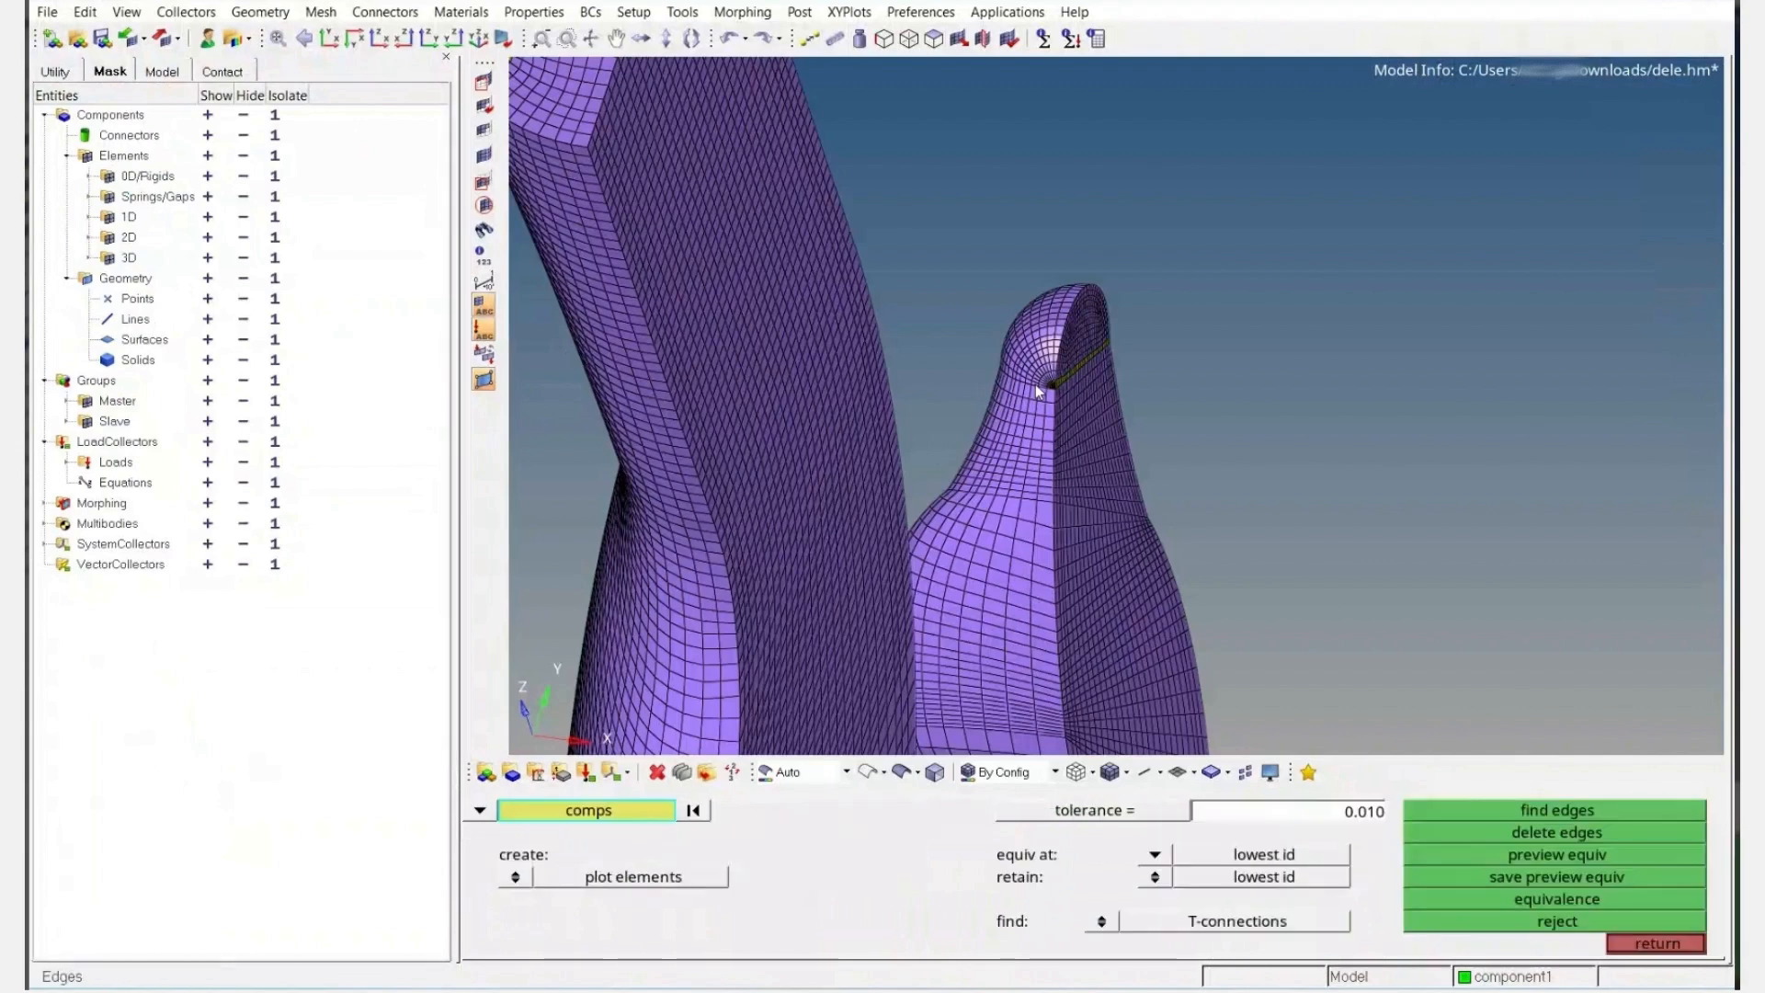
pyautogui.click(1035, 385)
pyautogui.middleClick(1083, 461)
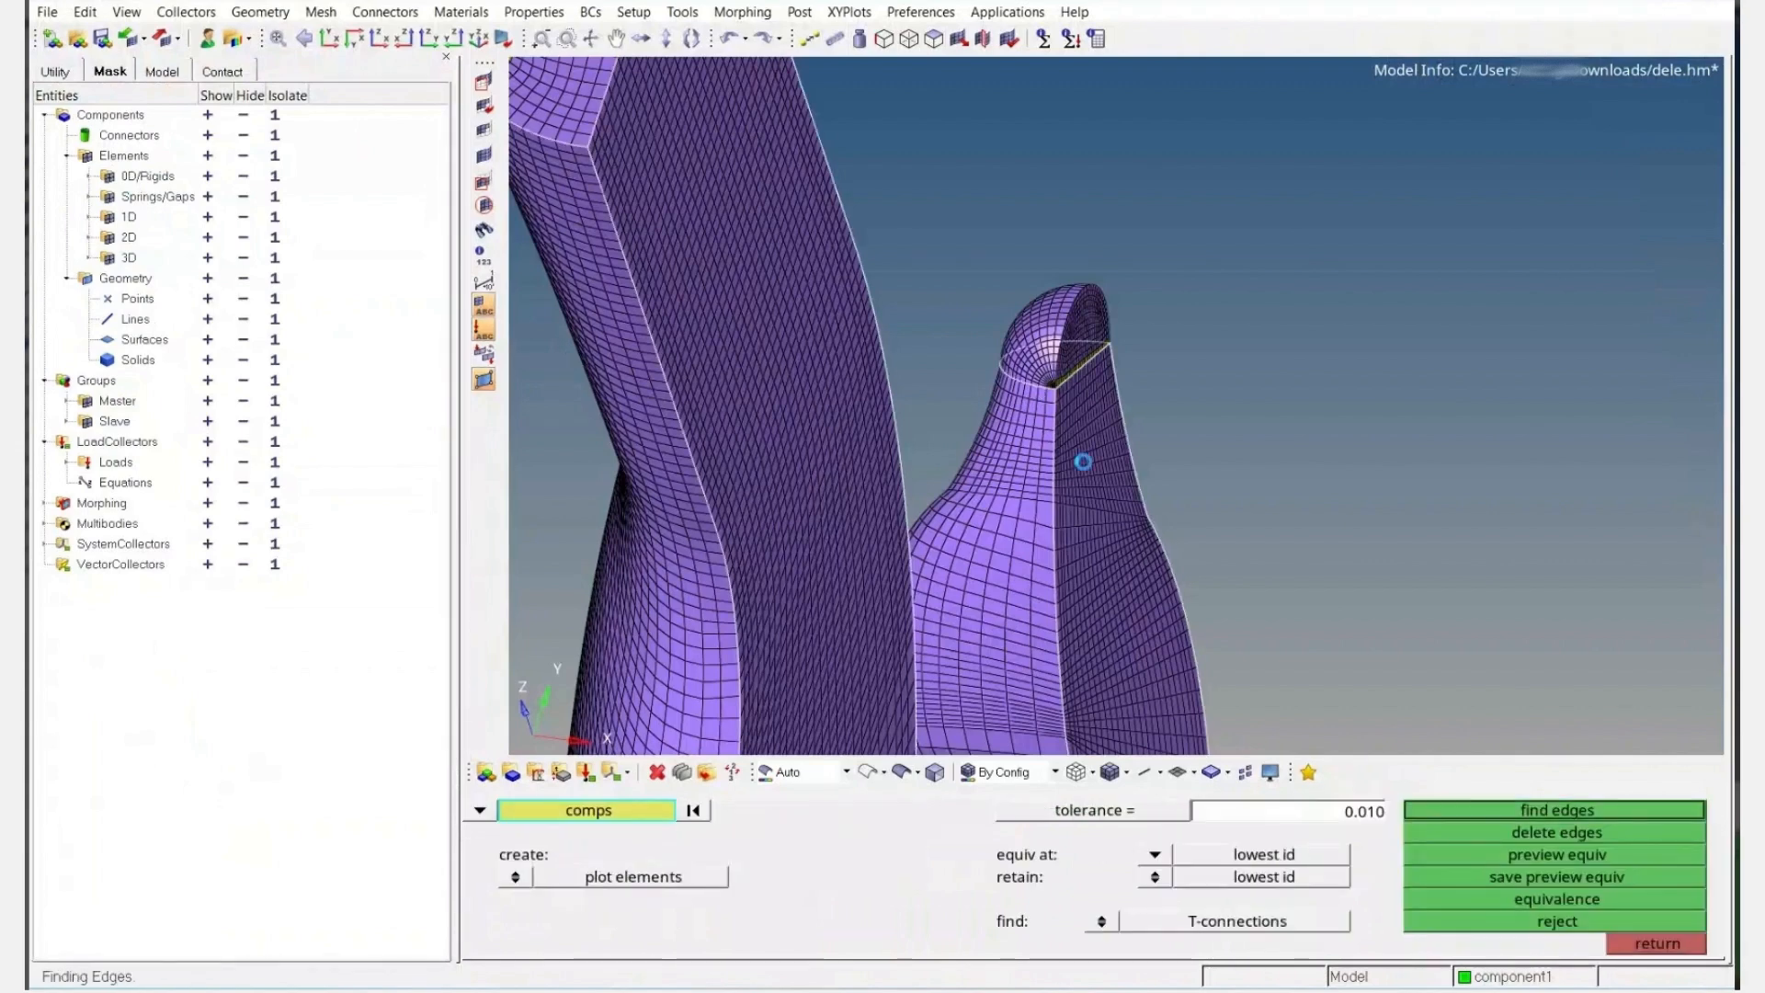
# Delete the found edges, then re-examine the T-connections on the faces along the tip's spin axis
pyautogui.click(1600, 833)
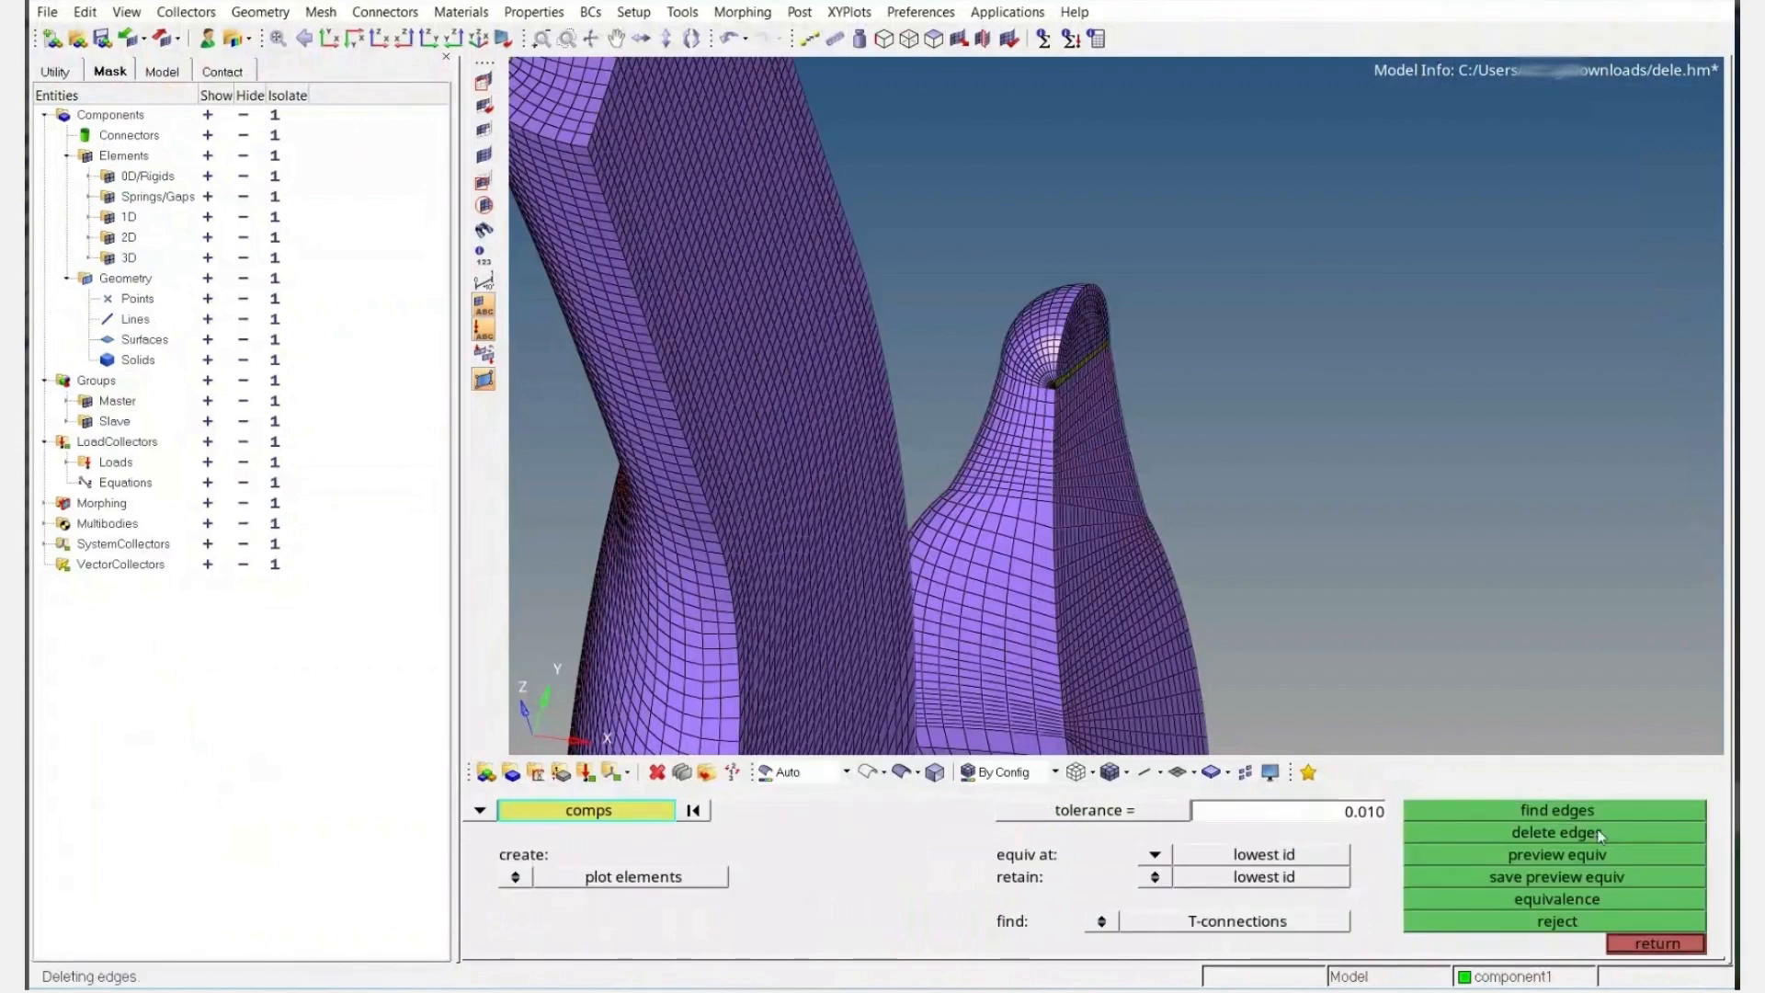
pyautogui.click(919, 39)
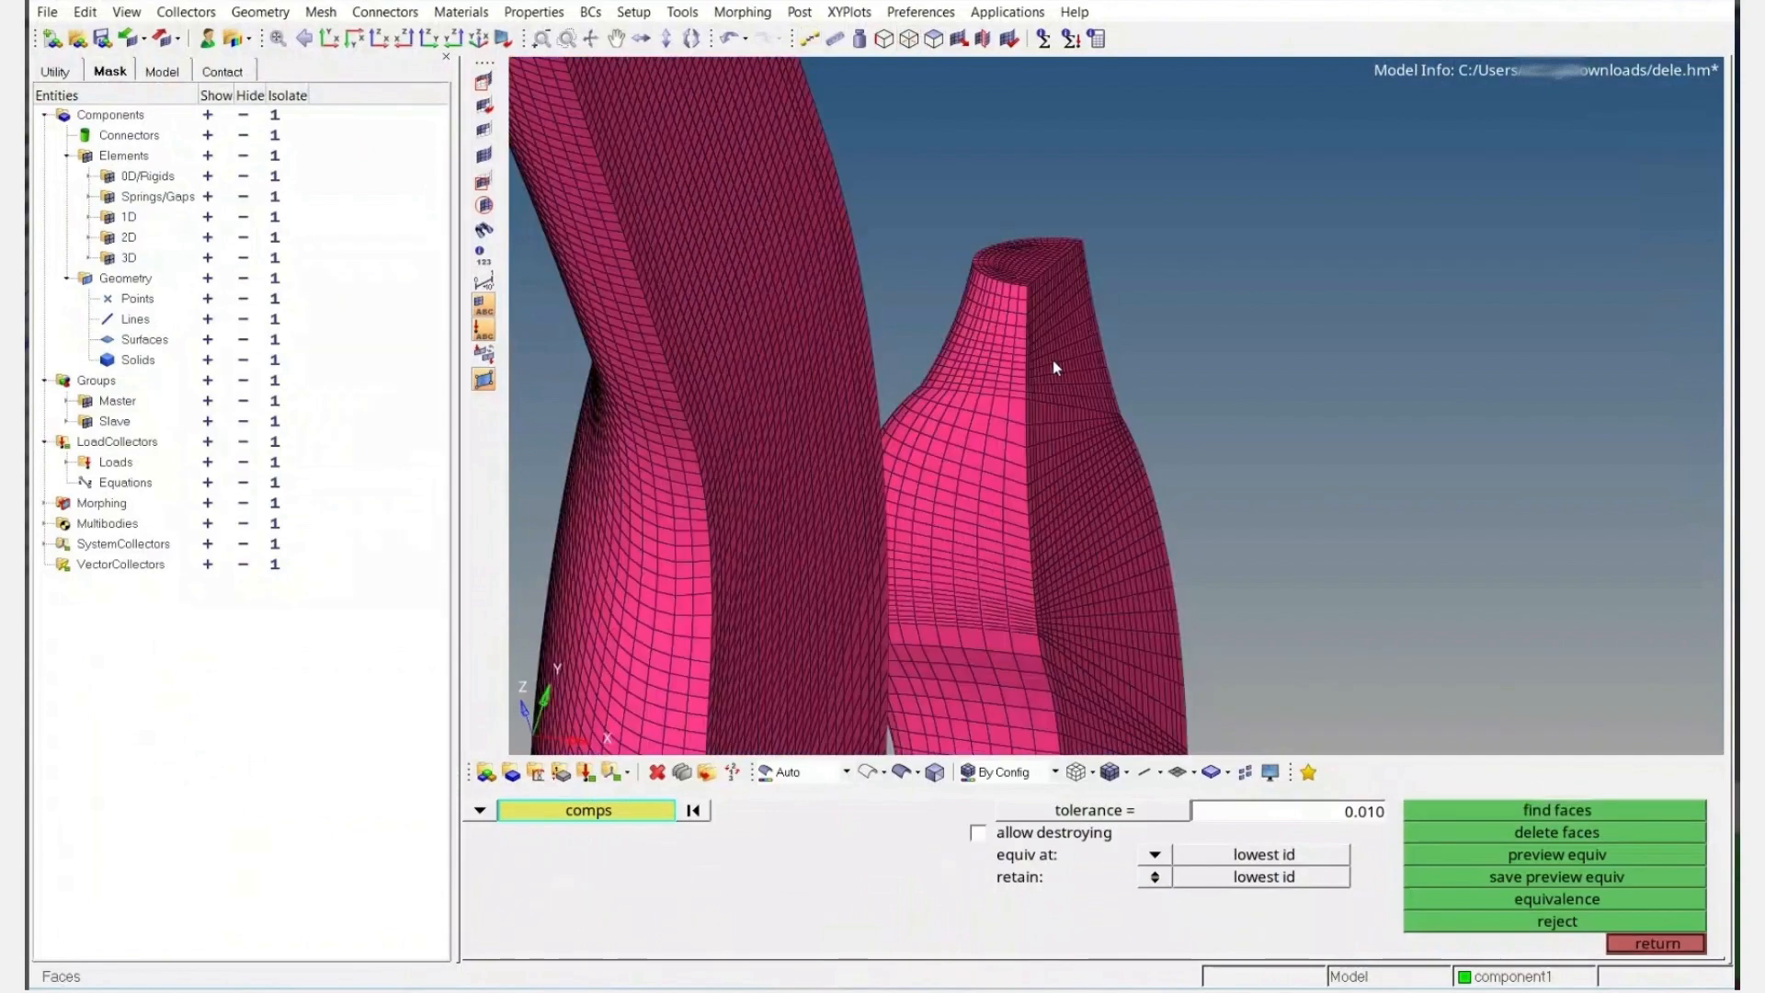
pyautogui.scroll(5, 1052, 360)
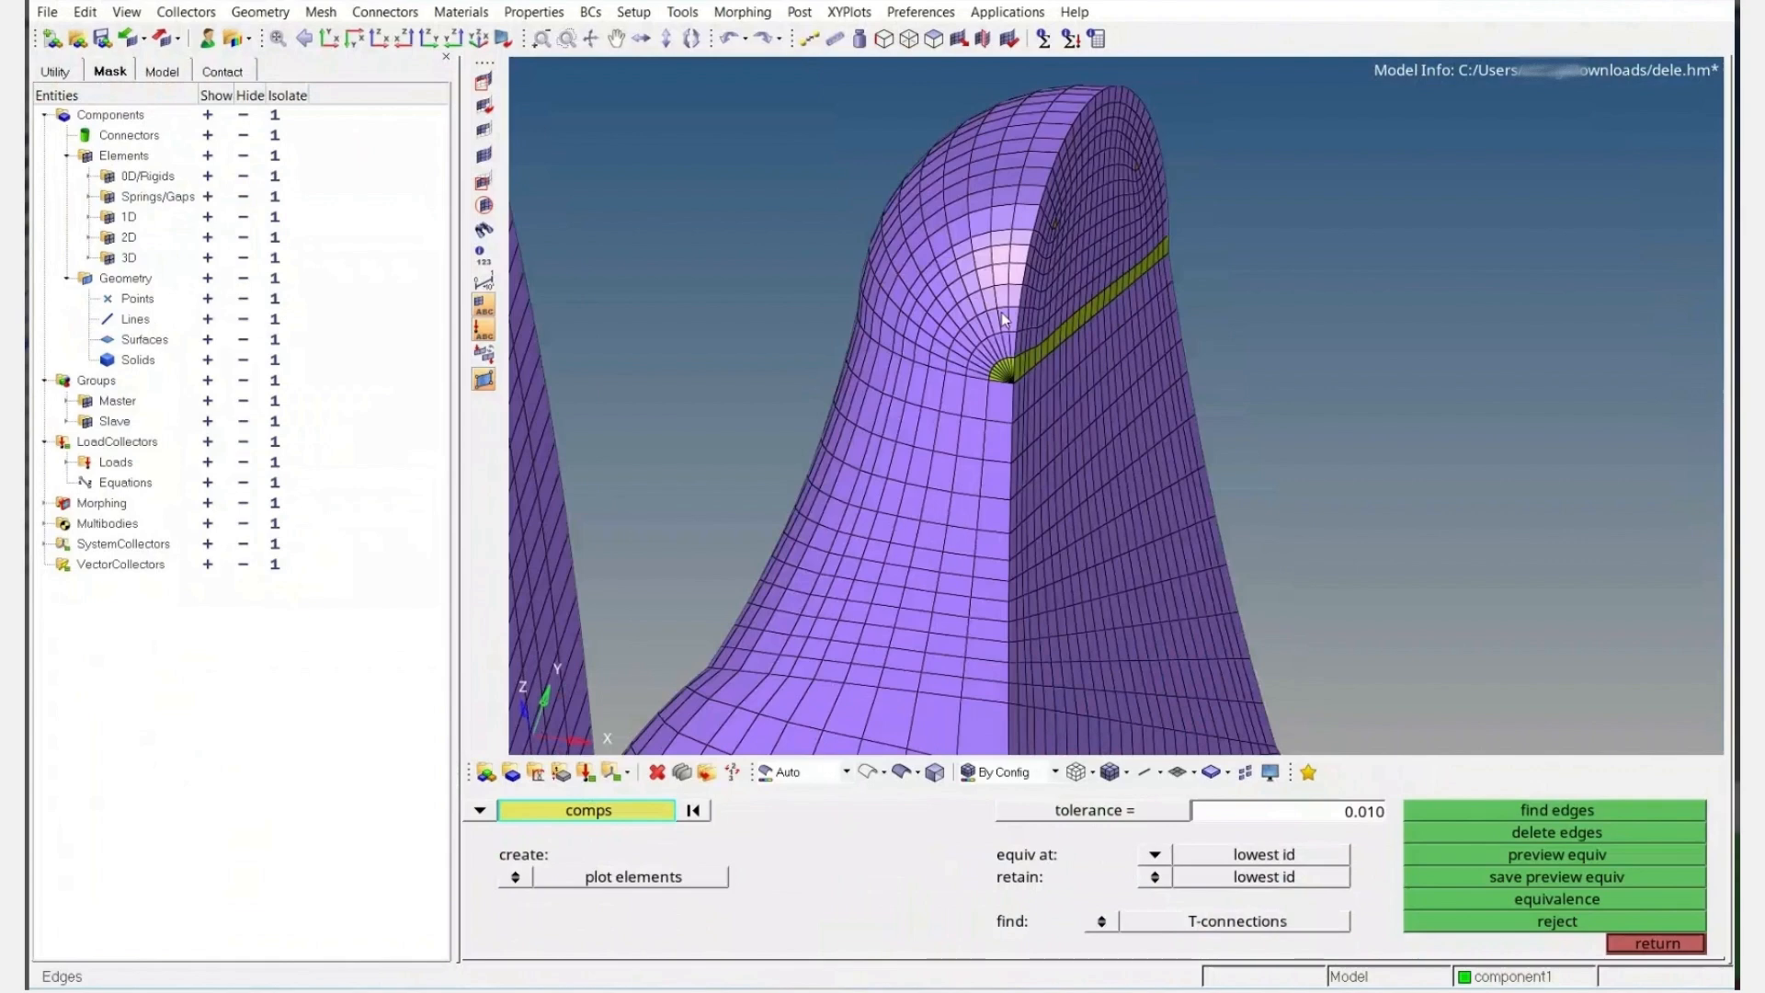
pyautogui.scroll(-2, 1002, 305)
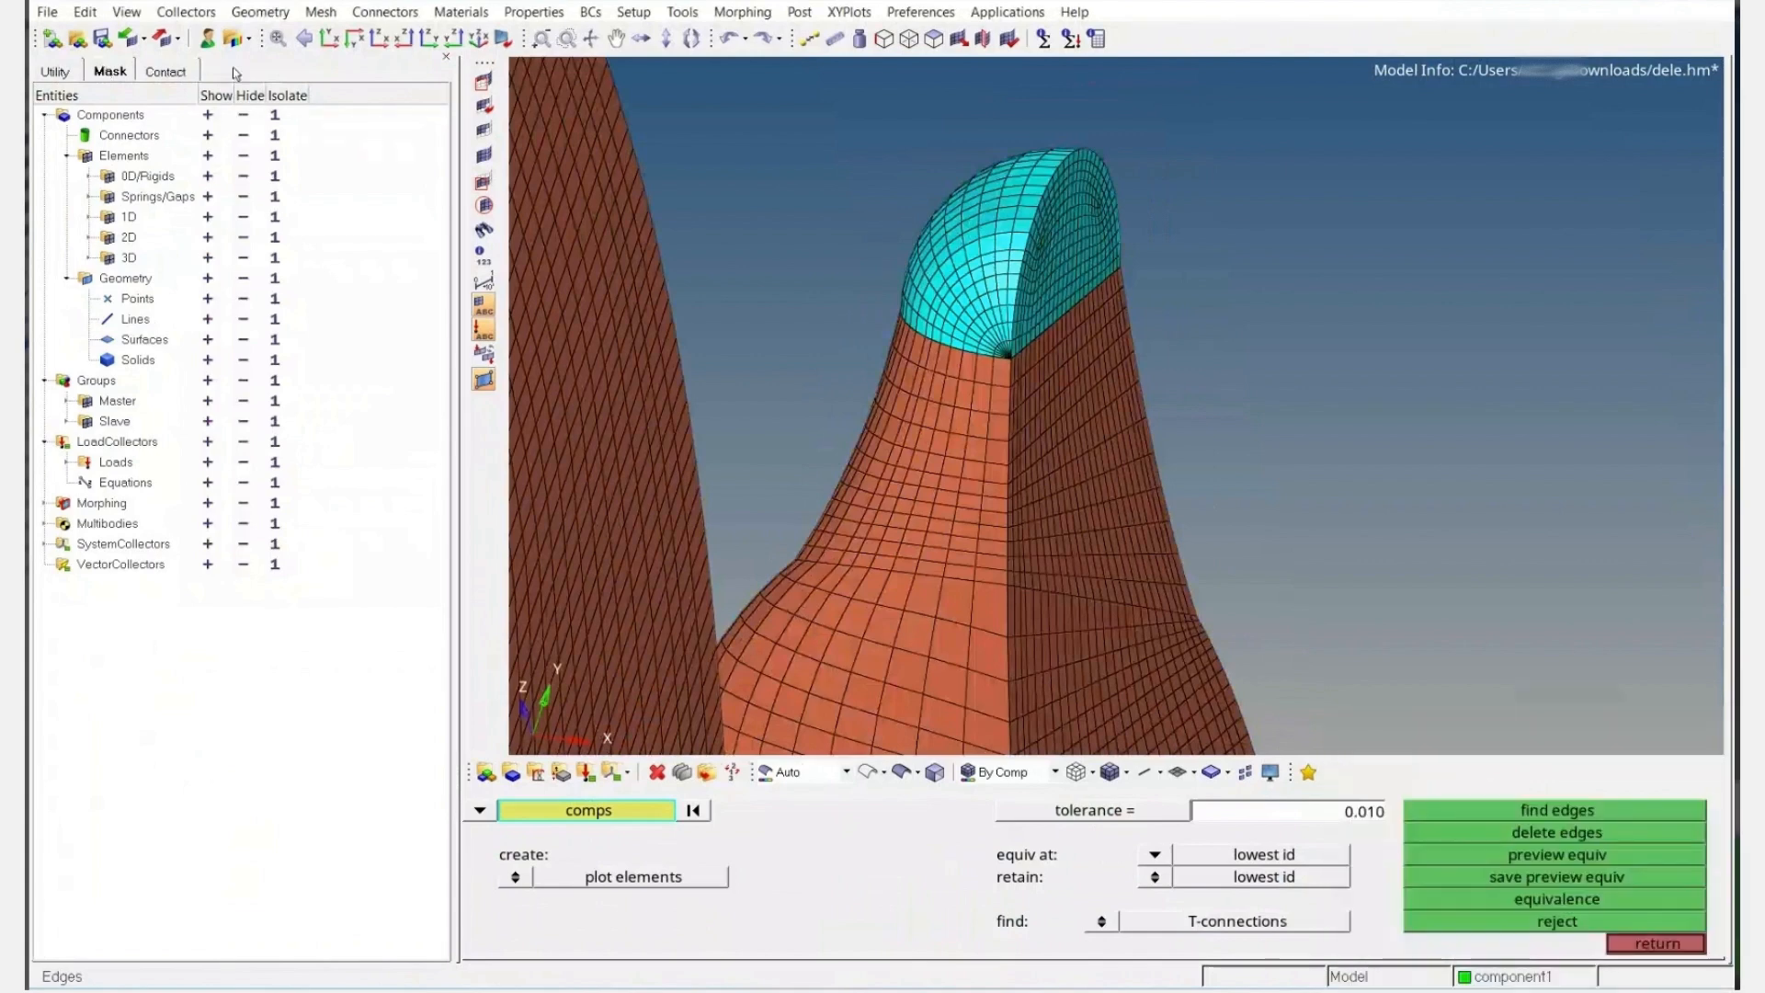
# Move the tip's spun elements into the solidmap component
pyautogui.click(234, 73)
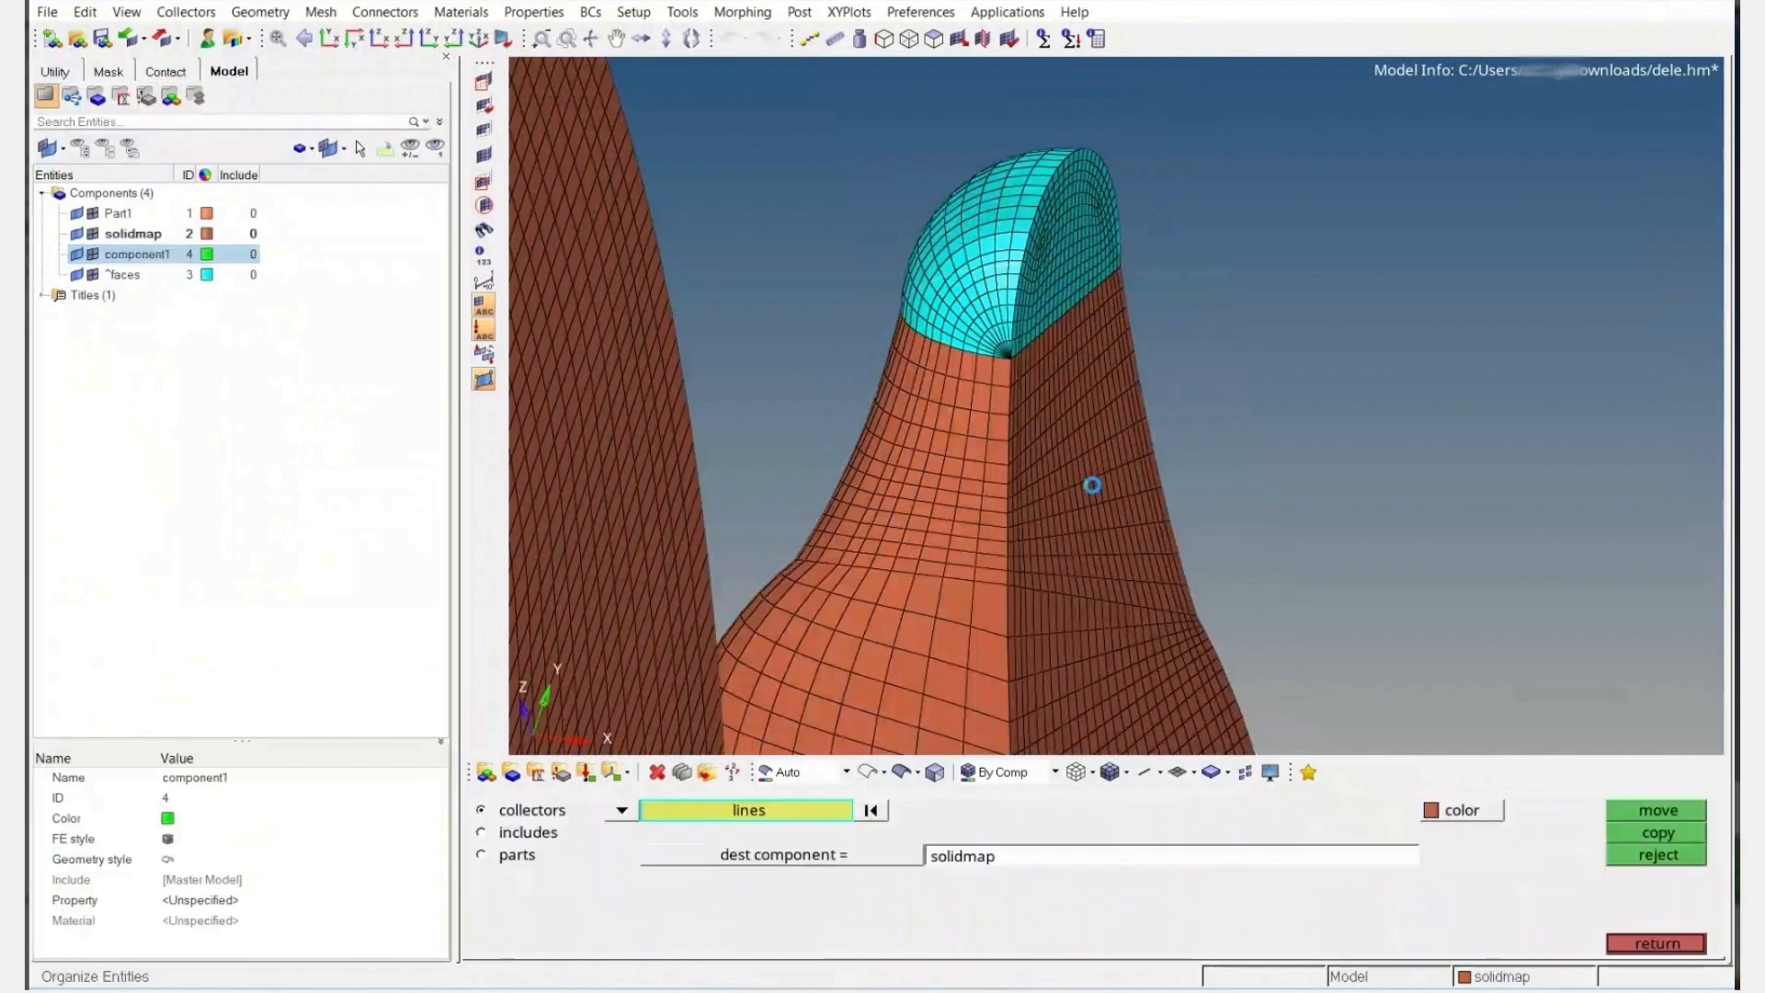
pyautogui.keyDown('ctrl'); pyautogui.scroll(-5, 1092, 484); pyautogui.keyUp('ctrl')
pyautogui.keyDown('ctrl'); pyautogui.scroll(-3, 1092, 484); pyautogui.keyUp('ctrl')
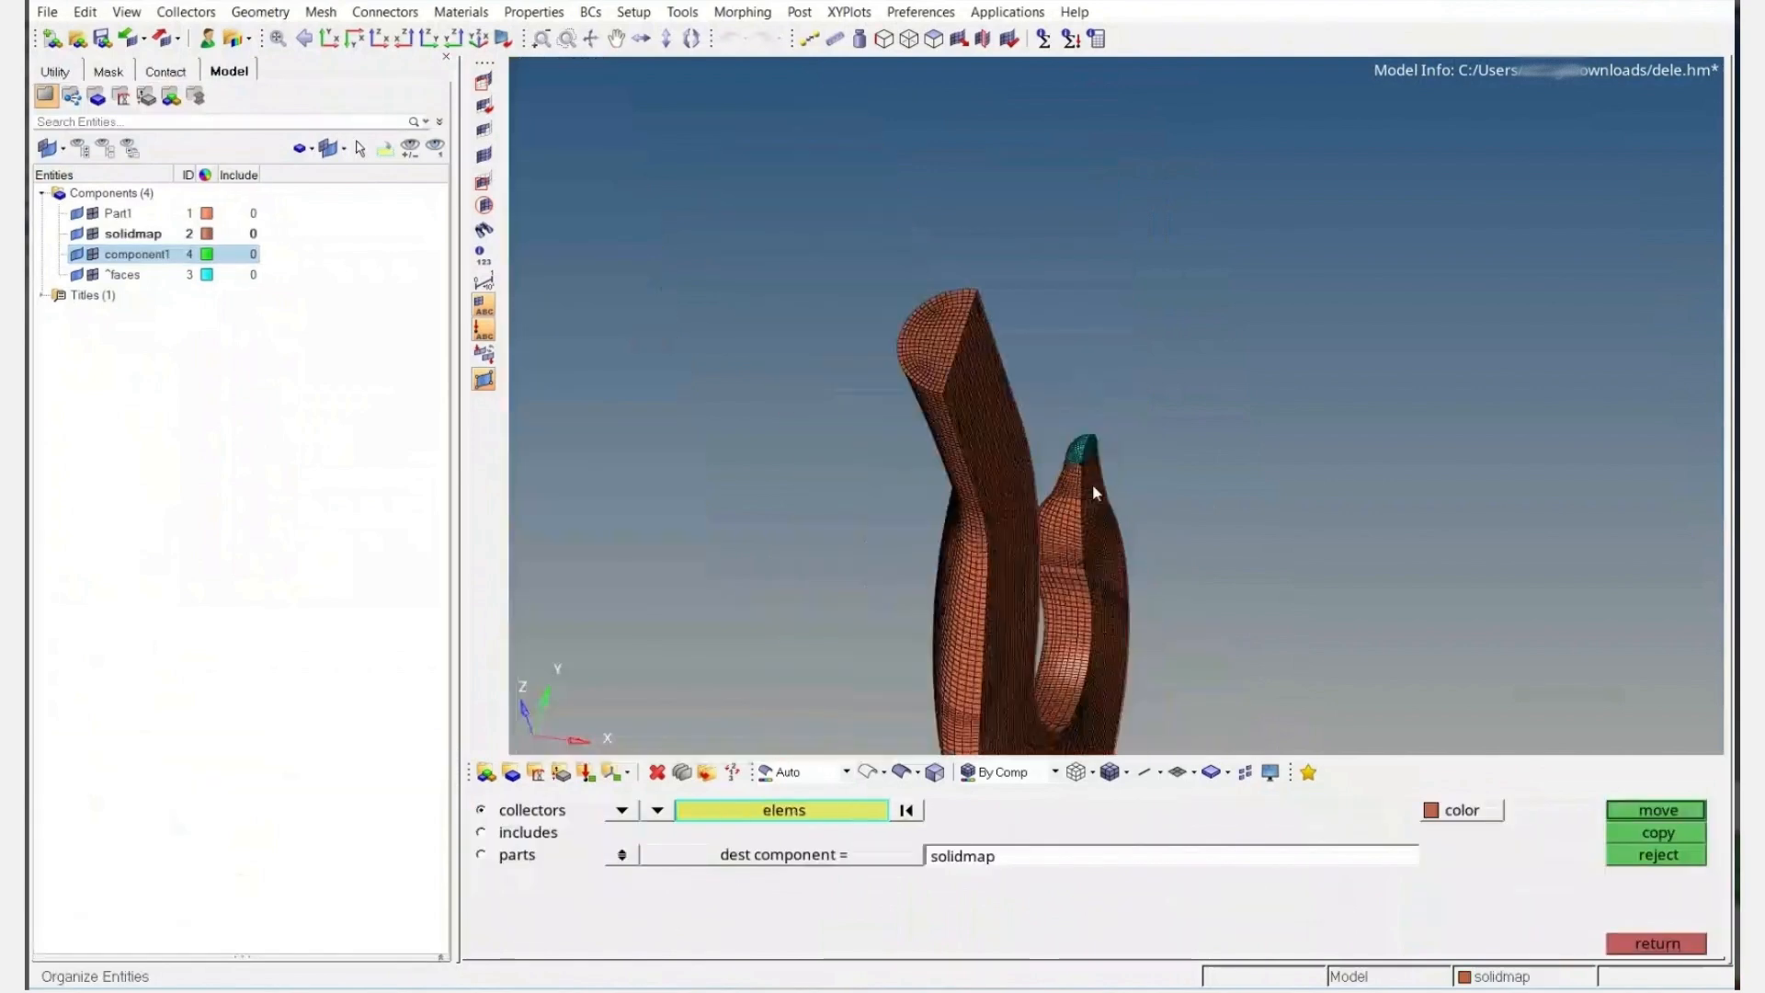
pyautogui.scroll(-3, 1092, 484)
pyautogui.scroll(5, 1085, 497)
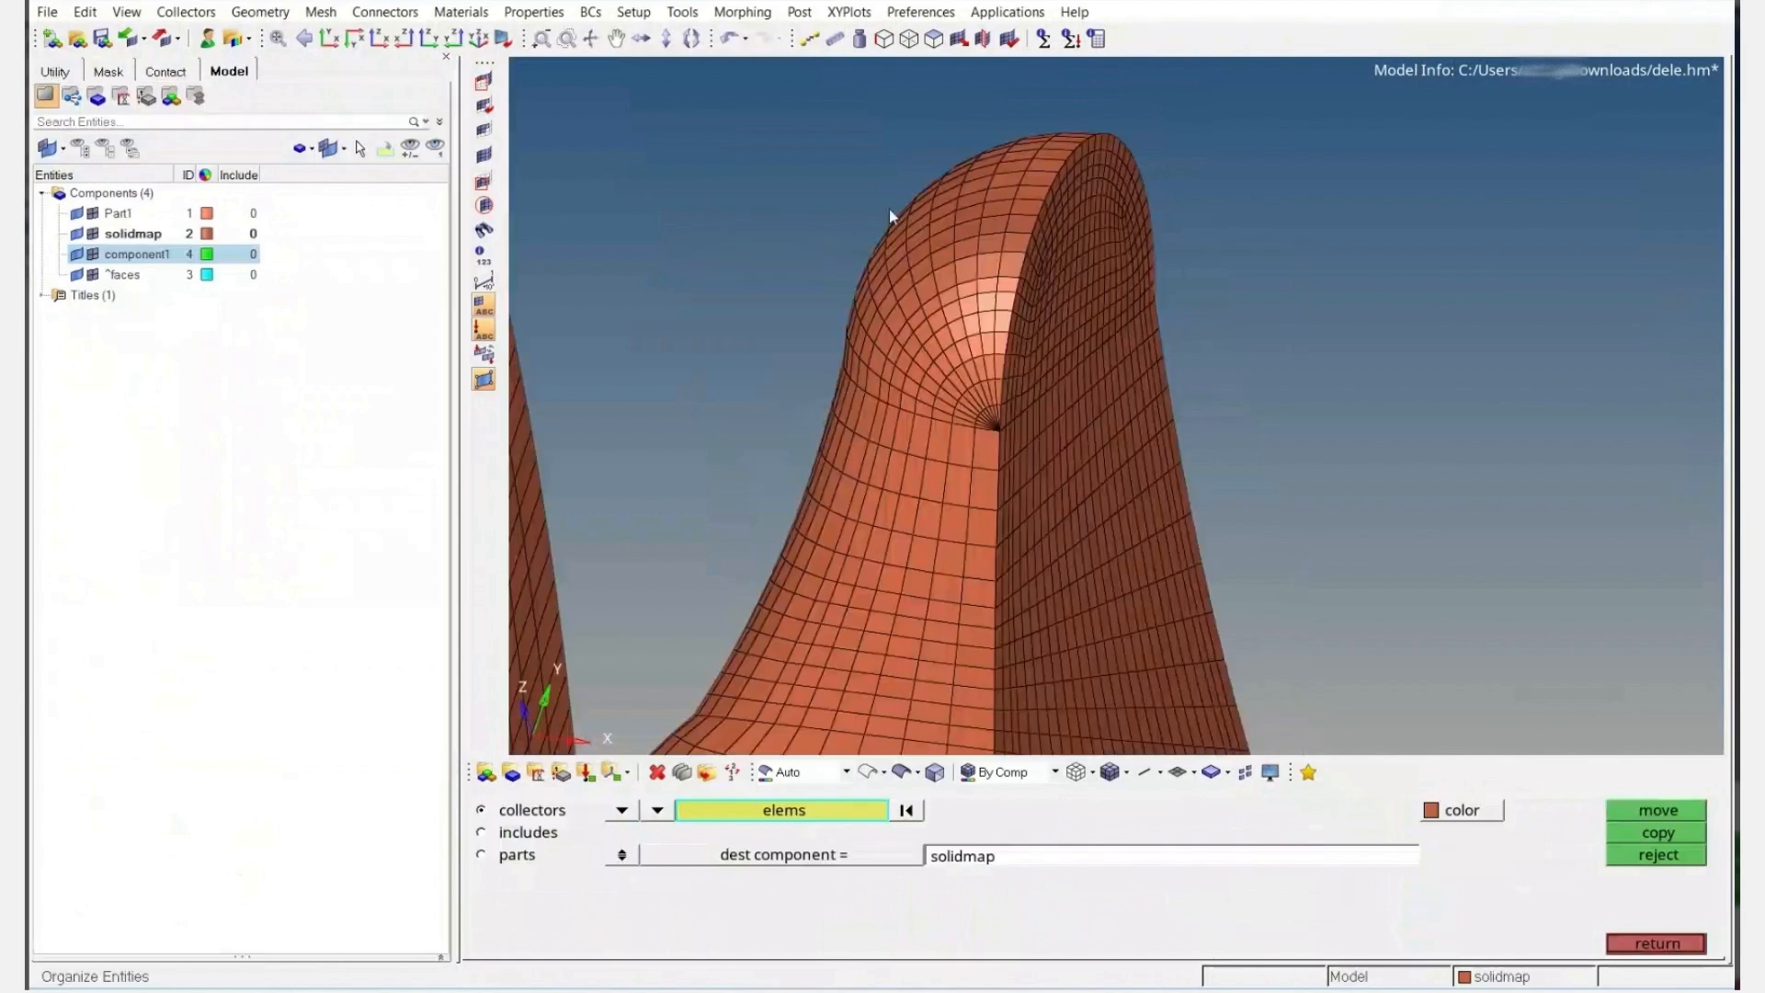
# Check the mesh's ^faces component for T-connections and free edges
pyautogui.hotkey('shift', 'F3')
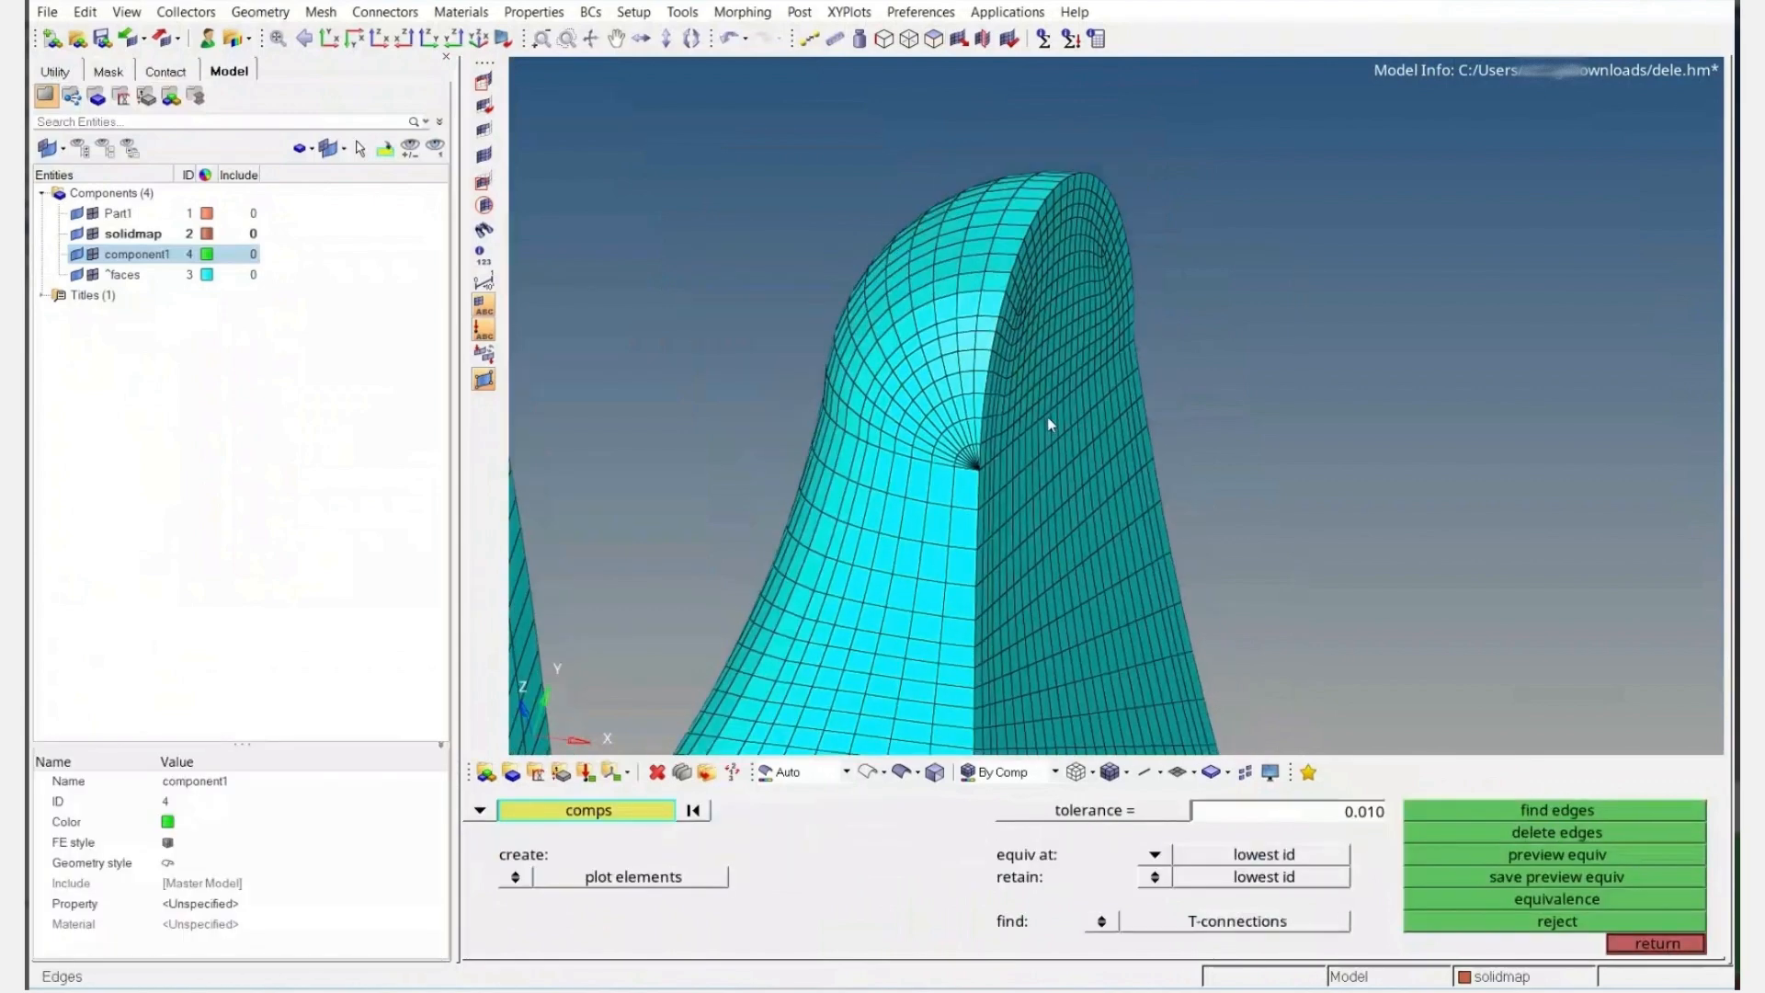
pyautogui.middleClick(1046, 417)
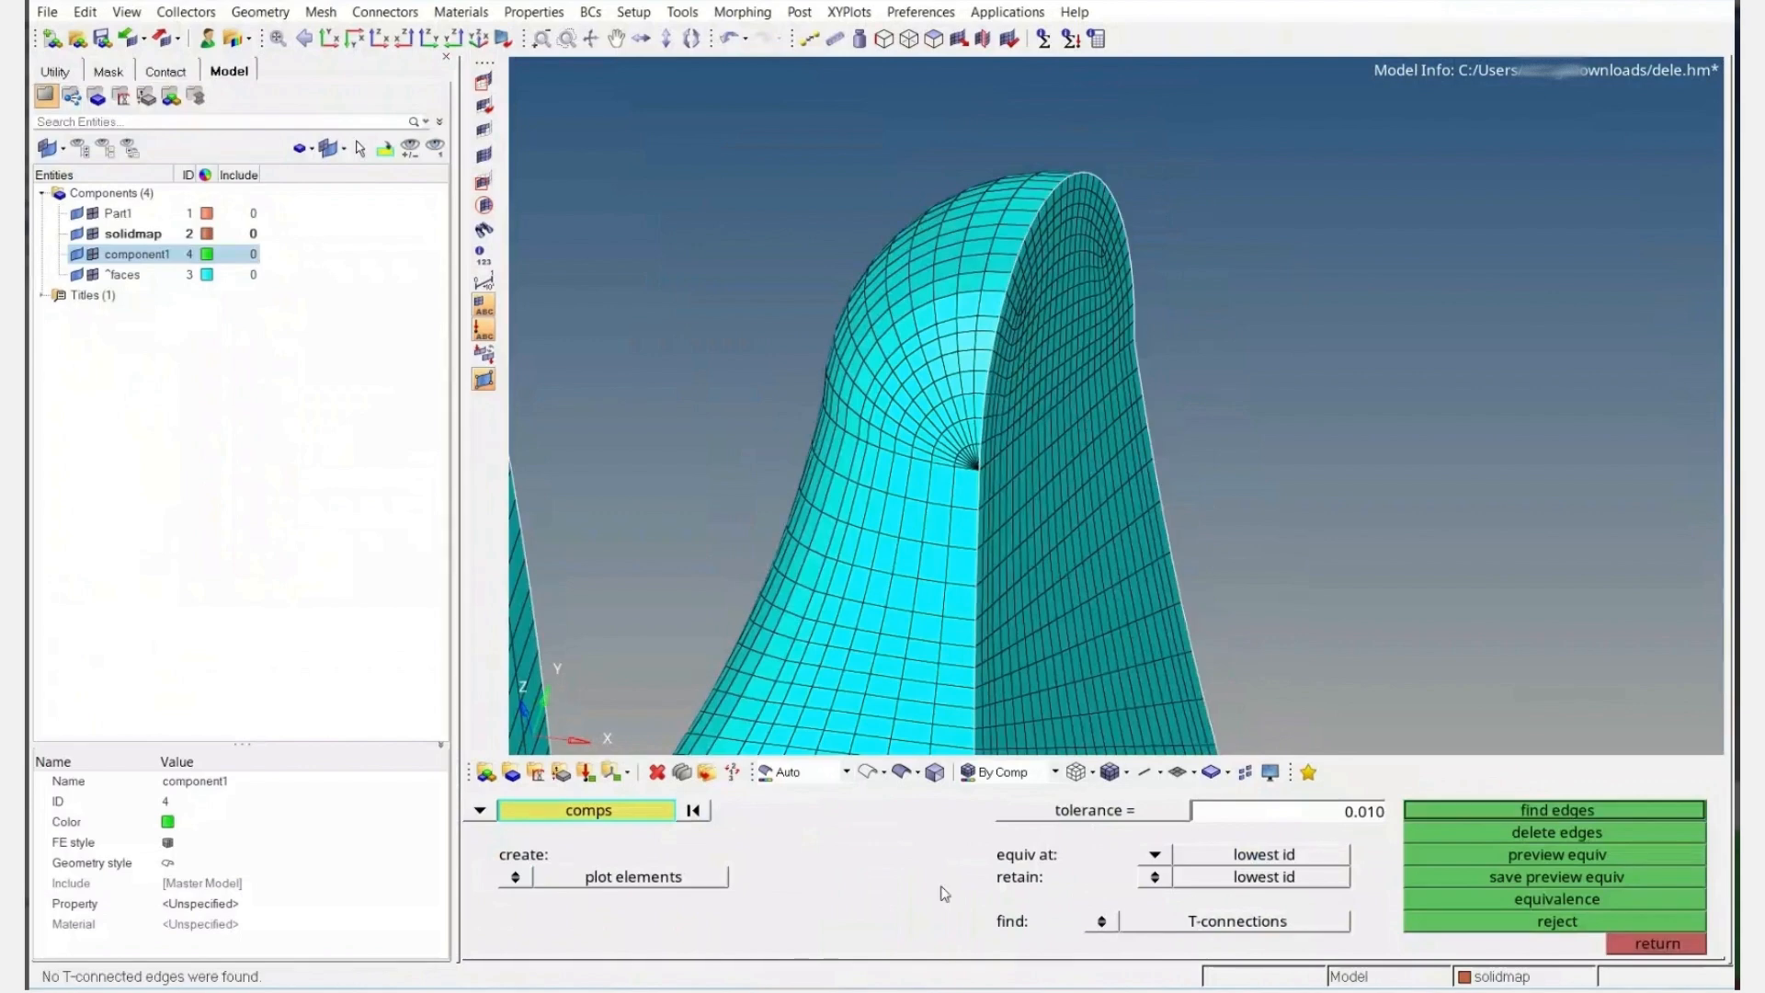
pyautogui.click(1102, 922)
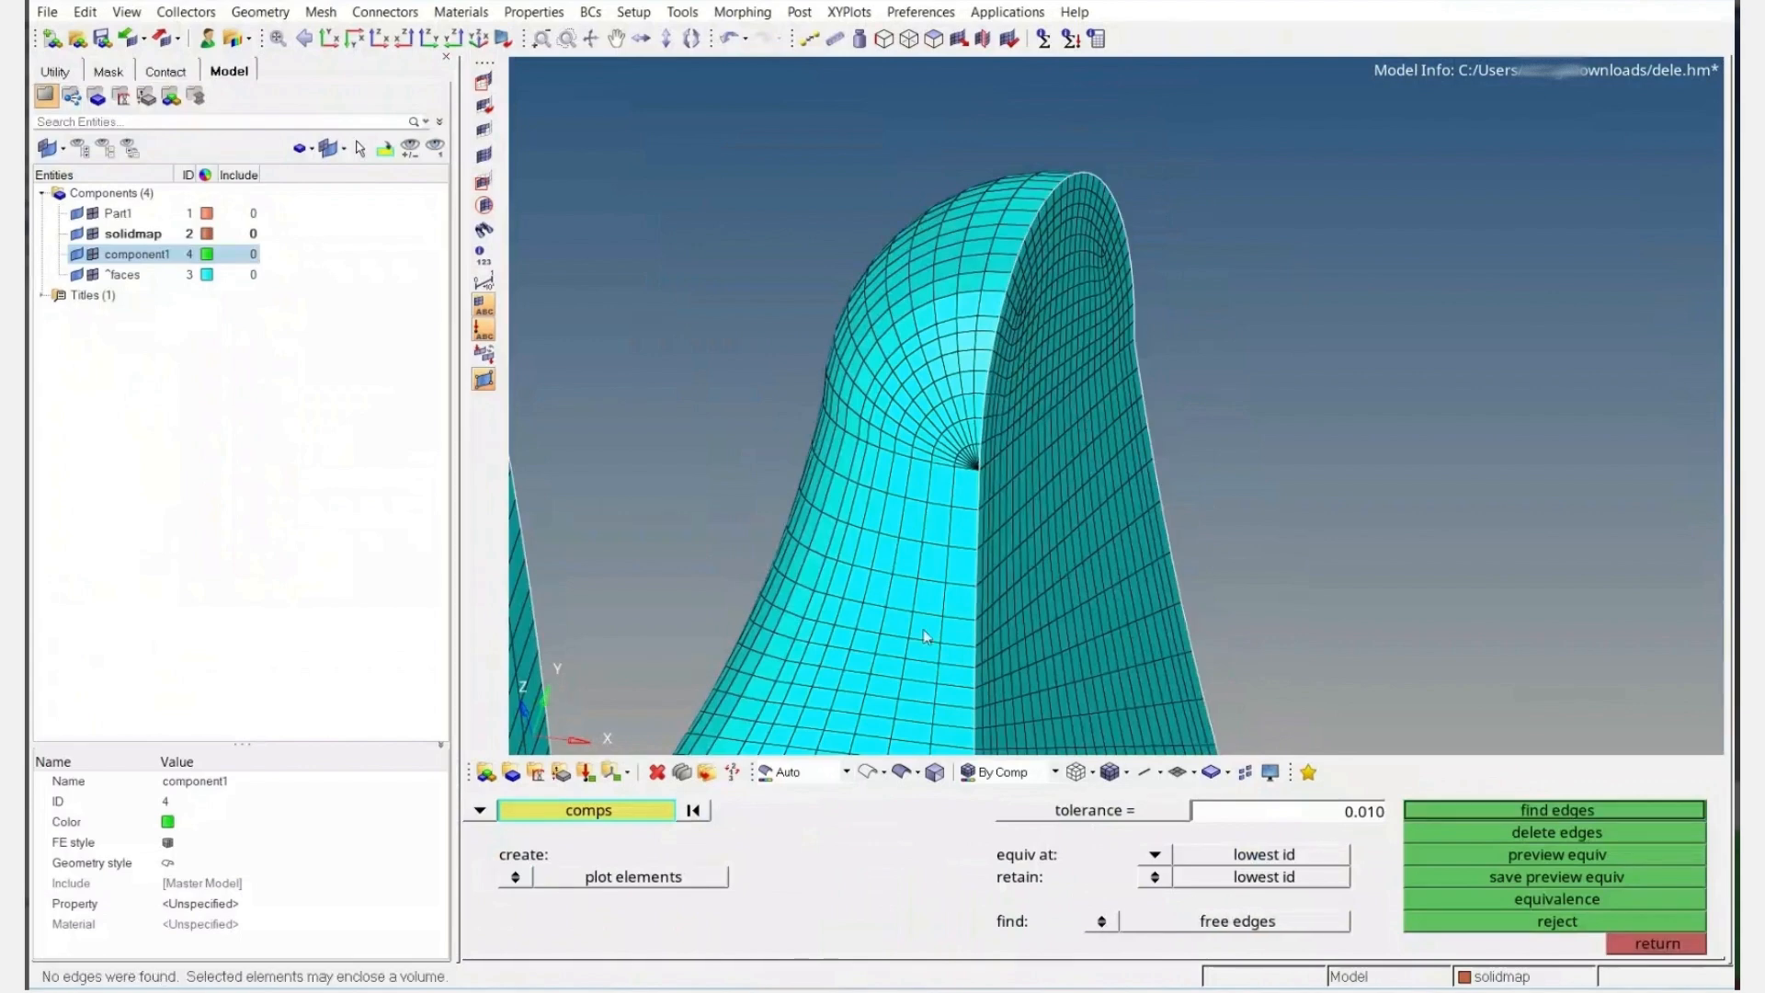
# Delete the temporary edges and faces, then save the model
pyautogui.click(1517, 833)
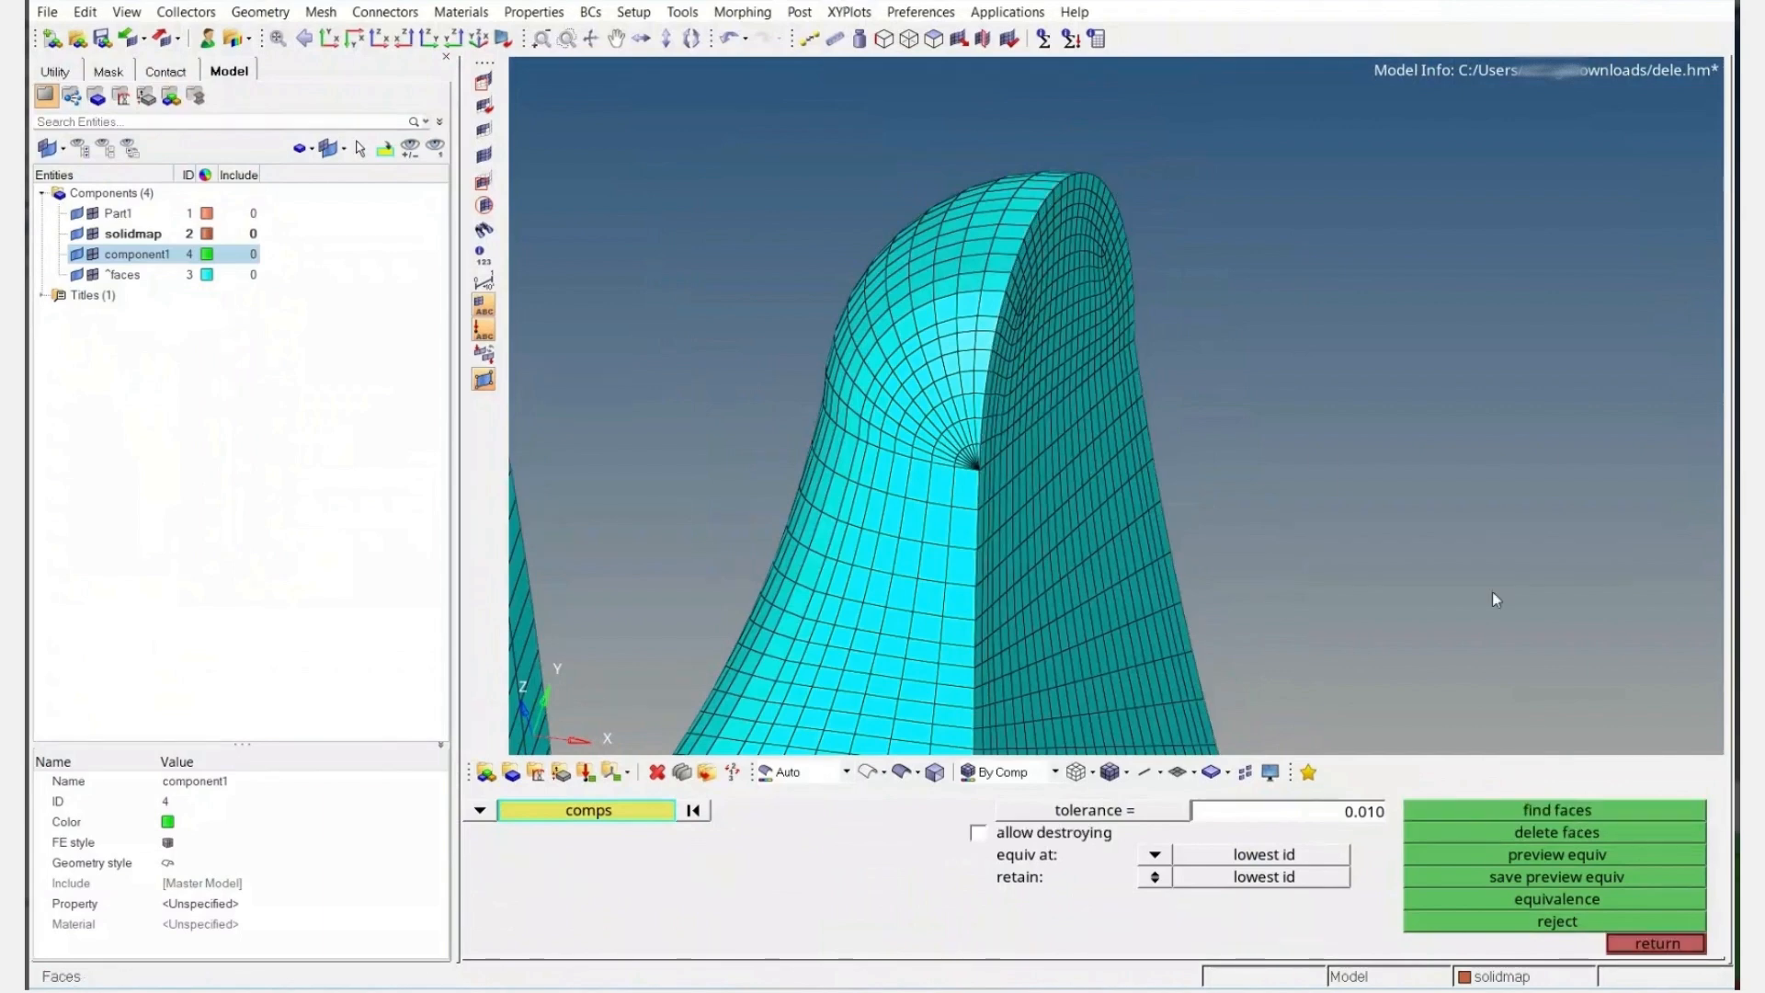
pyautogui.click(1490, 831)
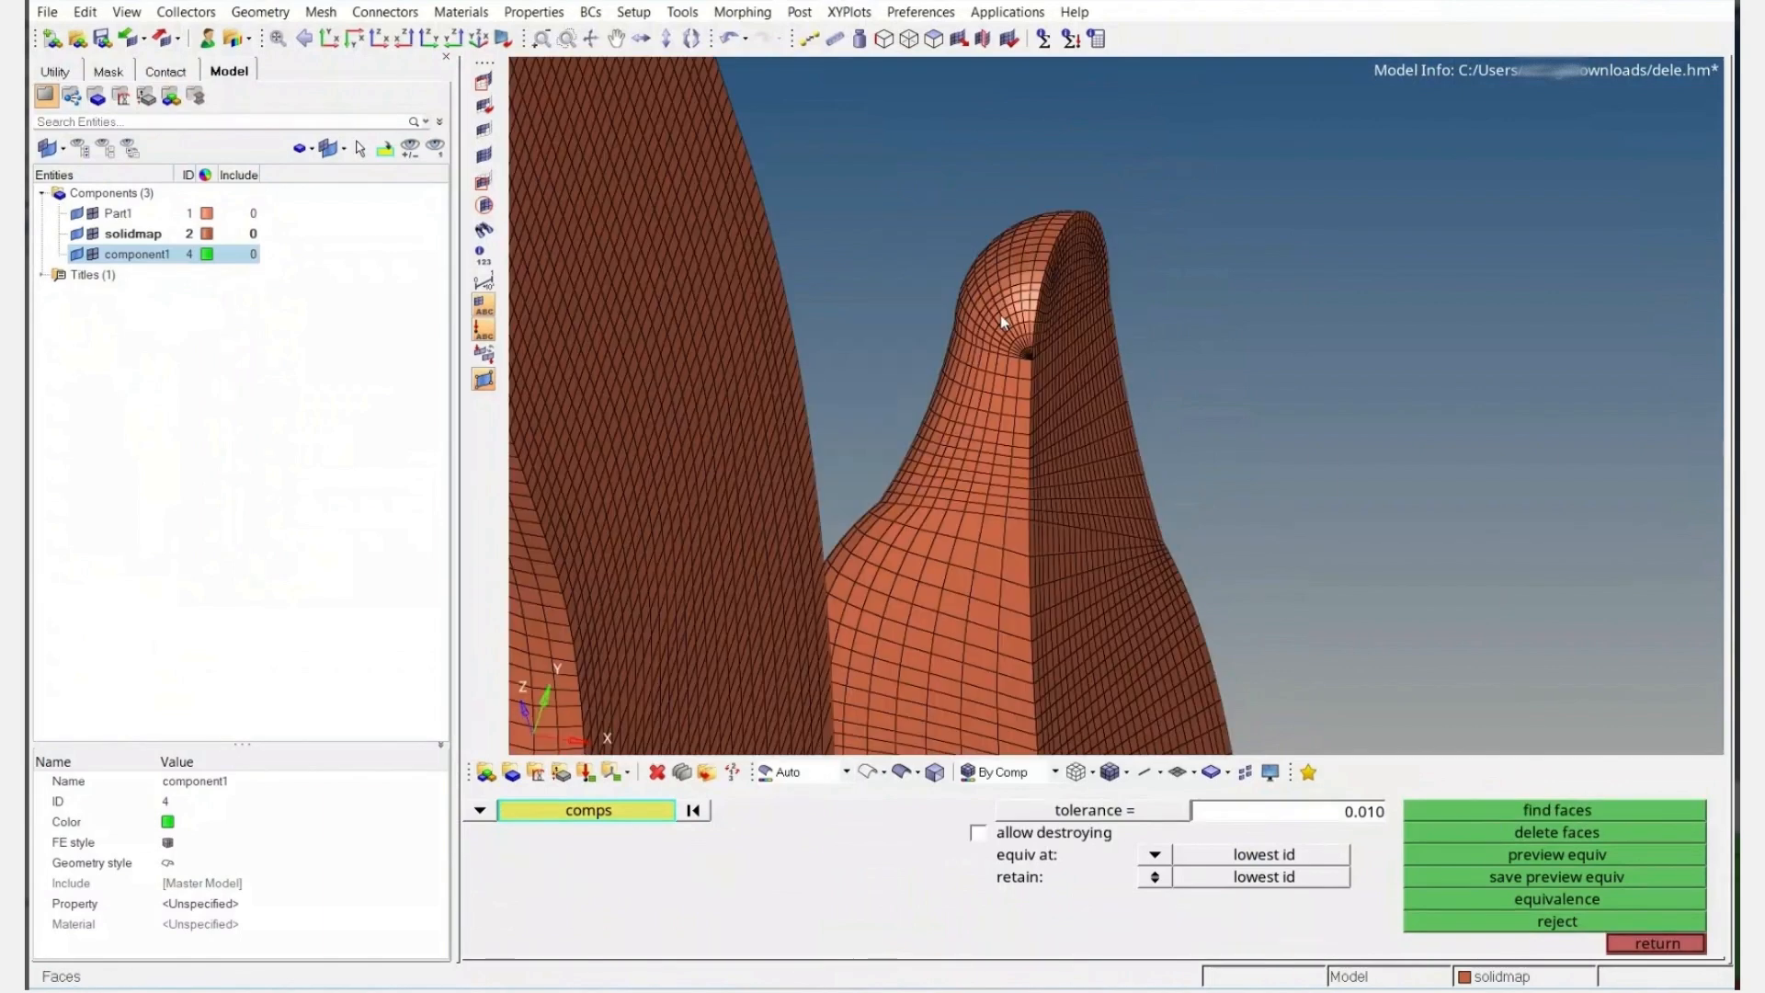
pyautogui.scroll(-8, 1000, 315)
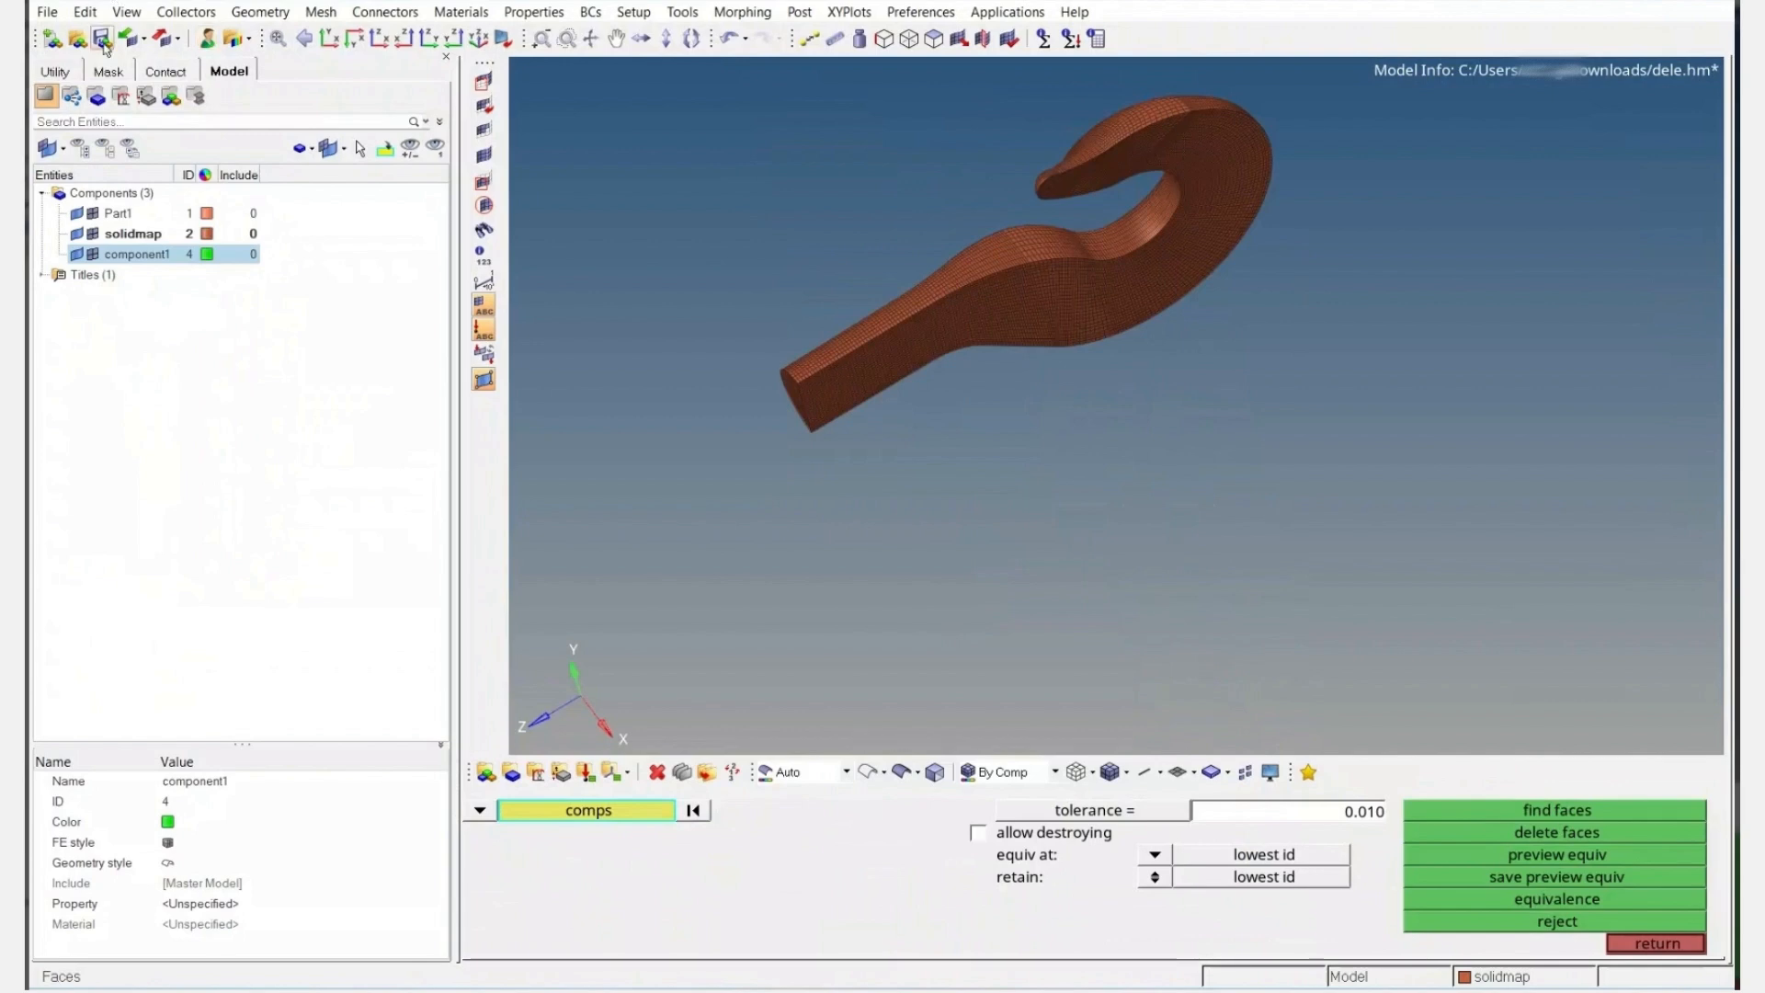
pyautogui.click(103, 43)
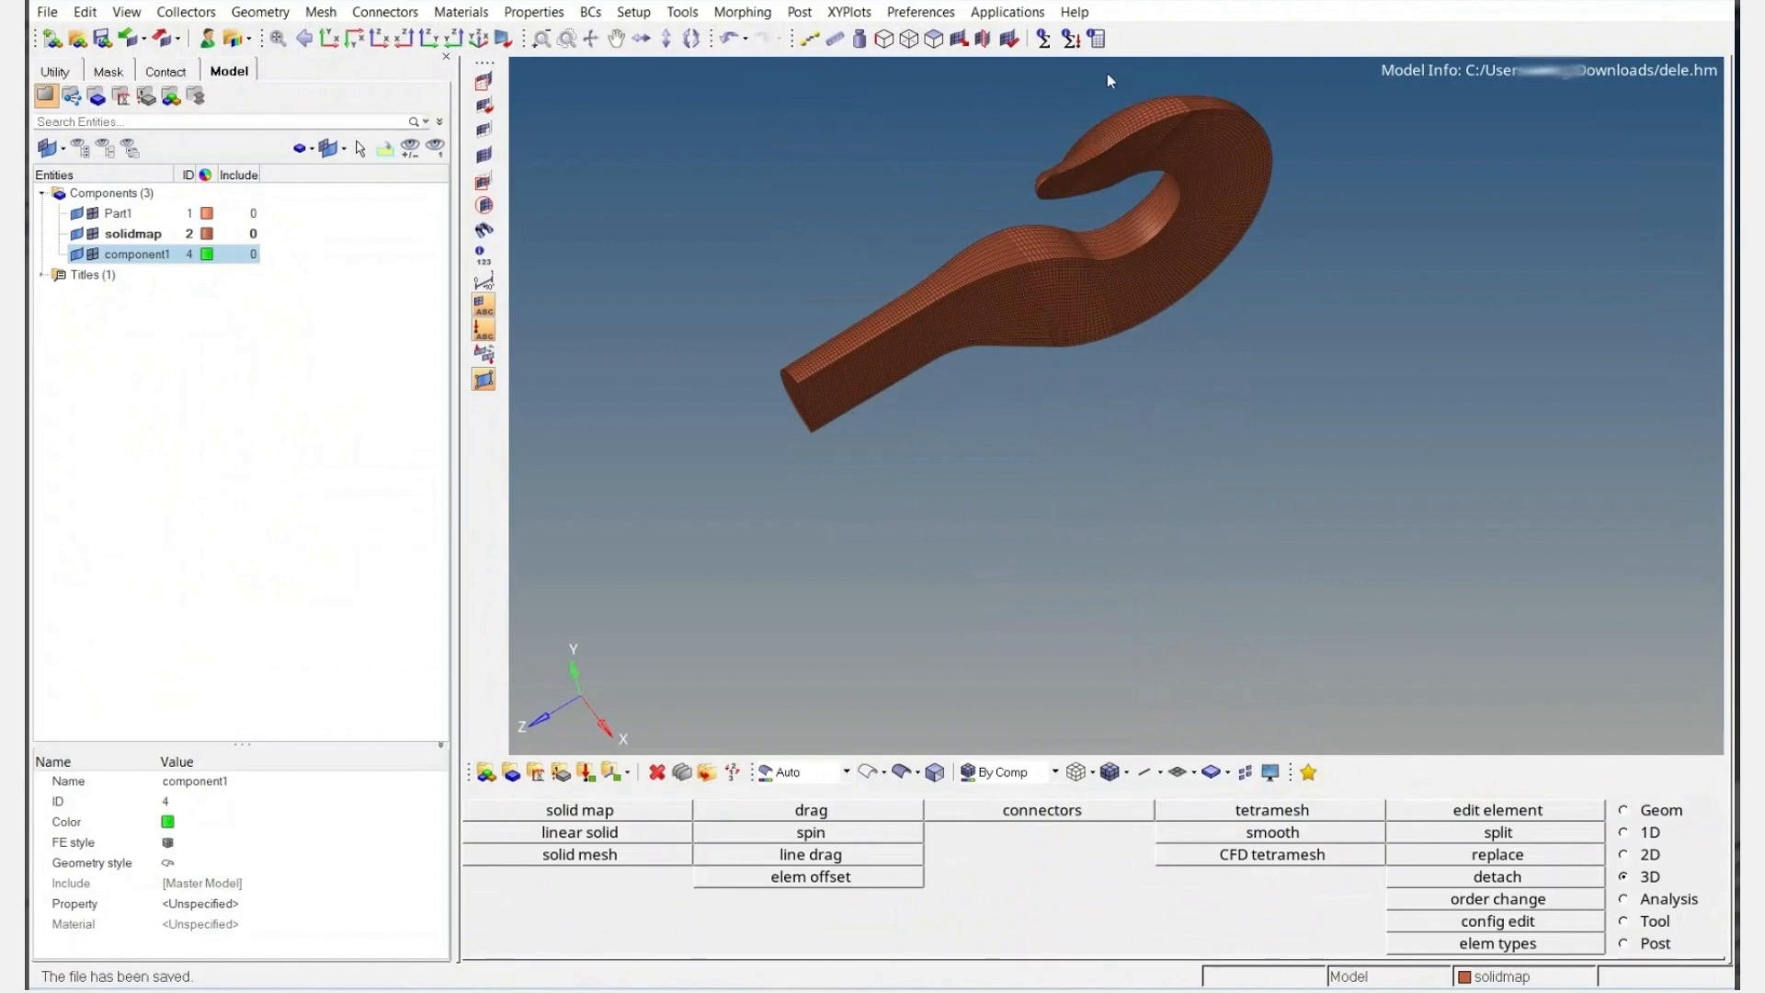
# Start the Reflect operation on elements and window-select the entire half-hook mesh
pyautogui.moveTo(1107, 81)
pyautogui.keyDown('ctrl'); pyautogui.mouseDown()
pyautogui.moveTo(1055, 181)
pyautogui.moveTo(1026, 382)
pyautogui.moveTo(1042, 418)
pyautogui.moveTo(965, 561)
pyautogui.mouseUp(); pyautogui.keyUp('ctrl')
pyautogui.keyDown('ctrl'); pyautogui.scroll(3, 1026, 383); pyautogui.keyUp('ctrl')
pyautogui.scroll(-3, 947, 405)
pyautogui.scroll(5, 965, 561)
pyautogui.scroll(-4, 965, 562)
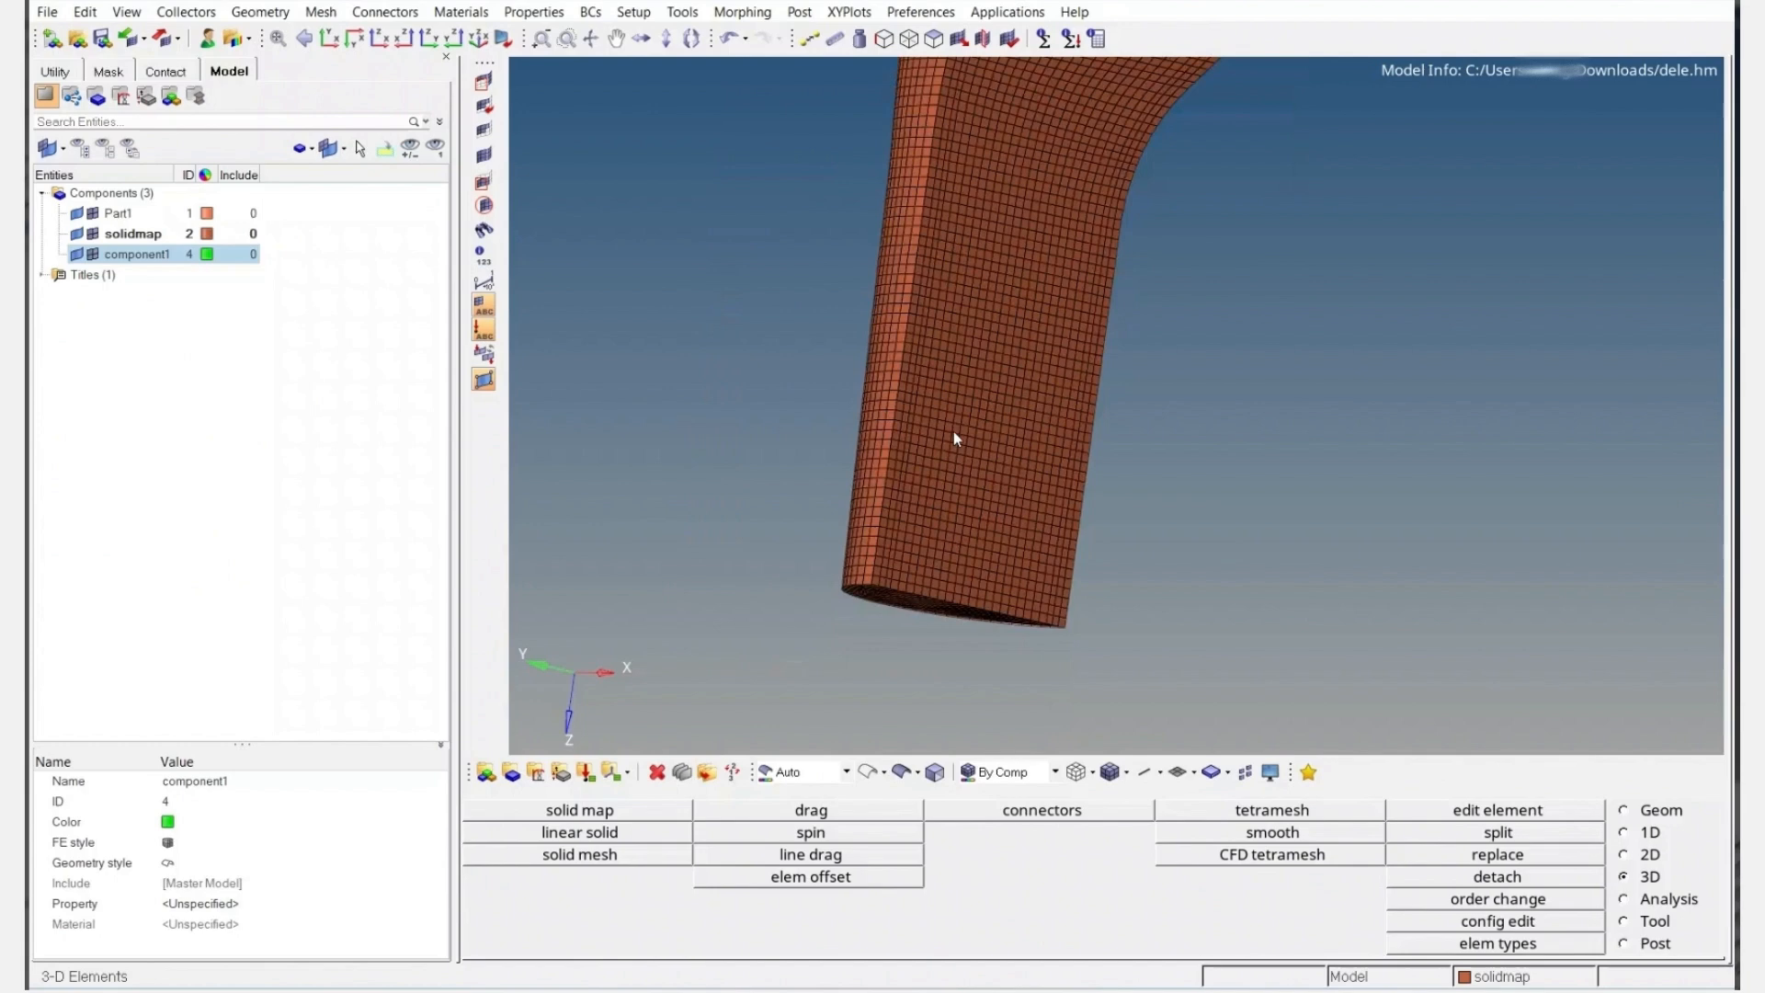
pyautogui.keyDown('ctrl'); pyautogui.moveTo(958, 433); pyautogui.dragTo(868, 931); pyautogui.keyUp('ctrl')
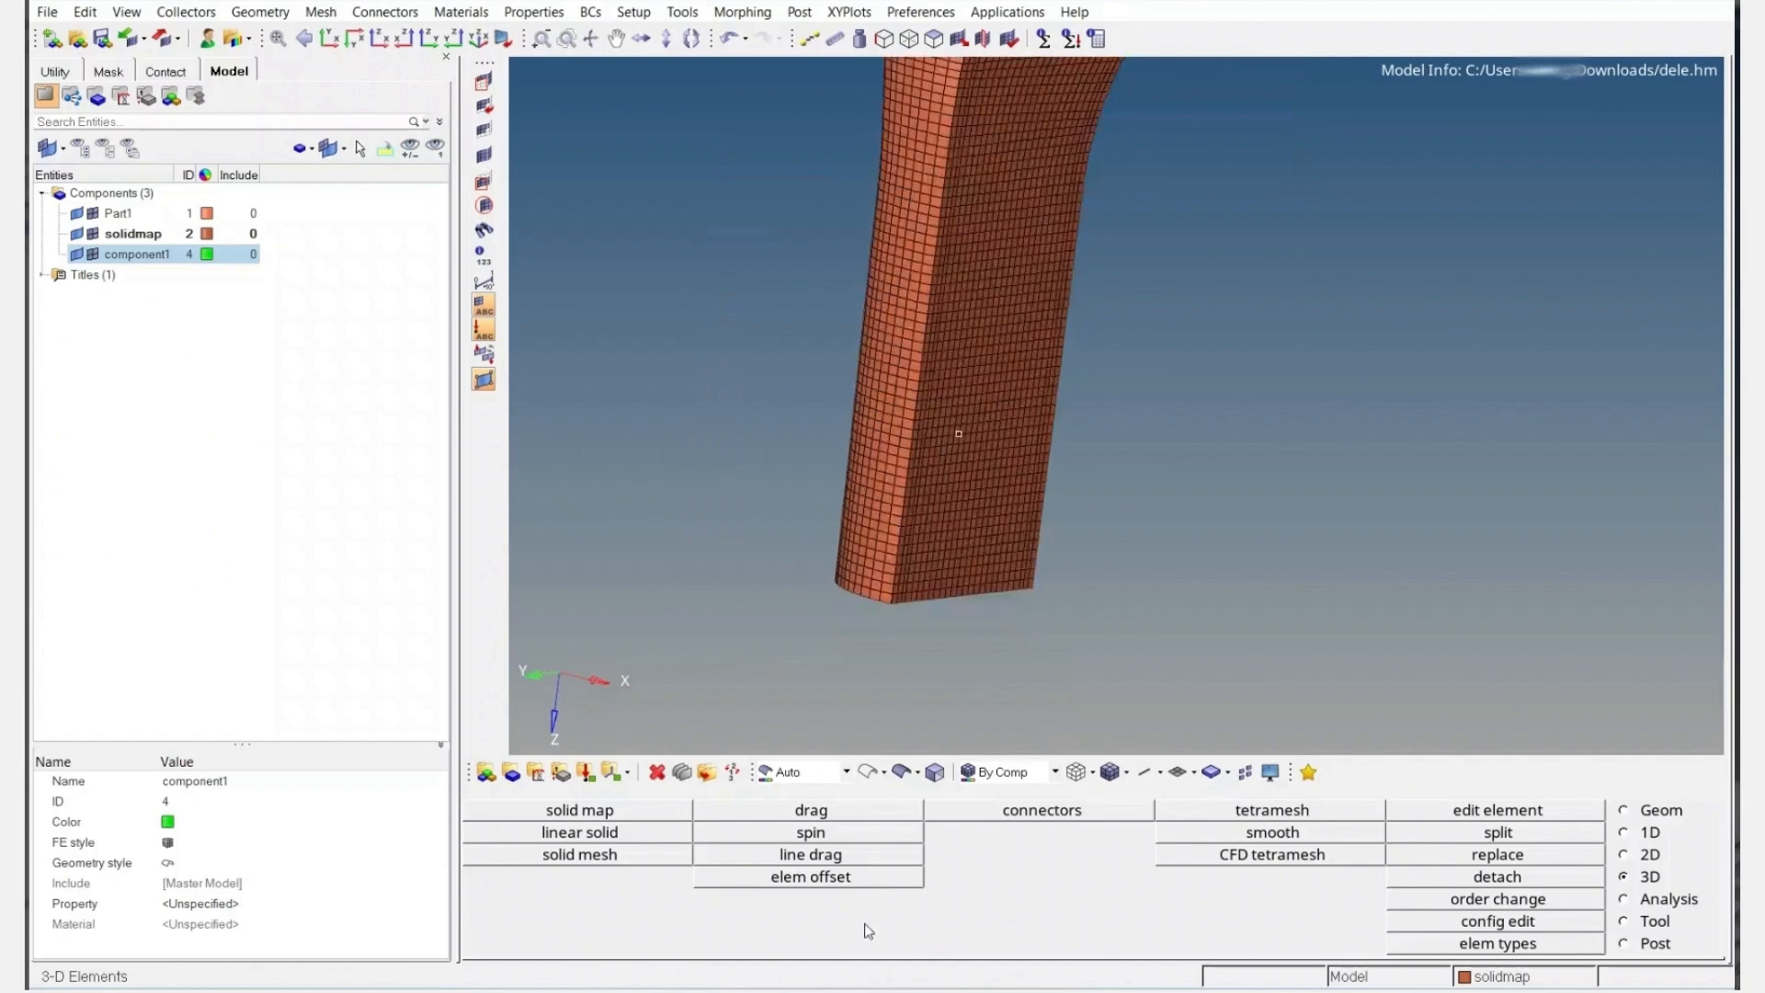
pyautogui.click(1652, 918)
pyautogui.click(1041, 878)
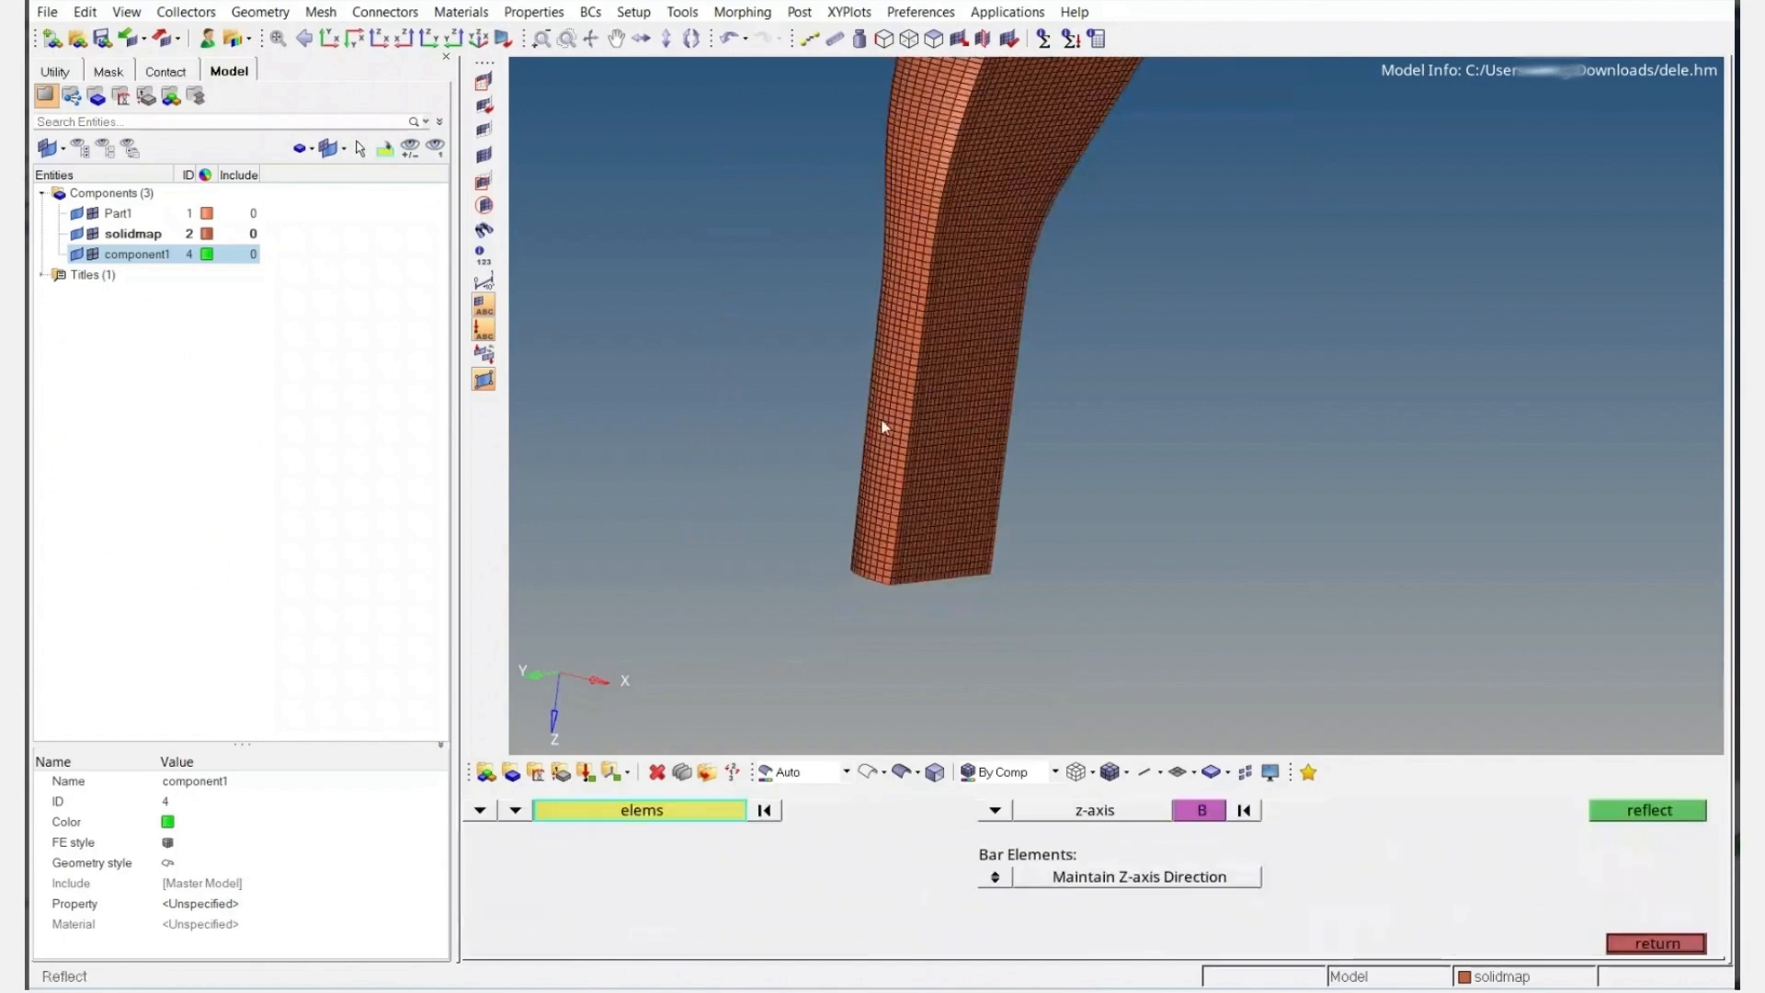
pyautogui.scroll(-7, 880, 427)
pyautogui.keyDown('shift'); pyautogui.moveTo(564, 151); pyautogui.dragTo(1033, 747); pyautogui.keyUp('shift')
pyautogui.scroll(5, 1015, 322)
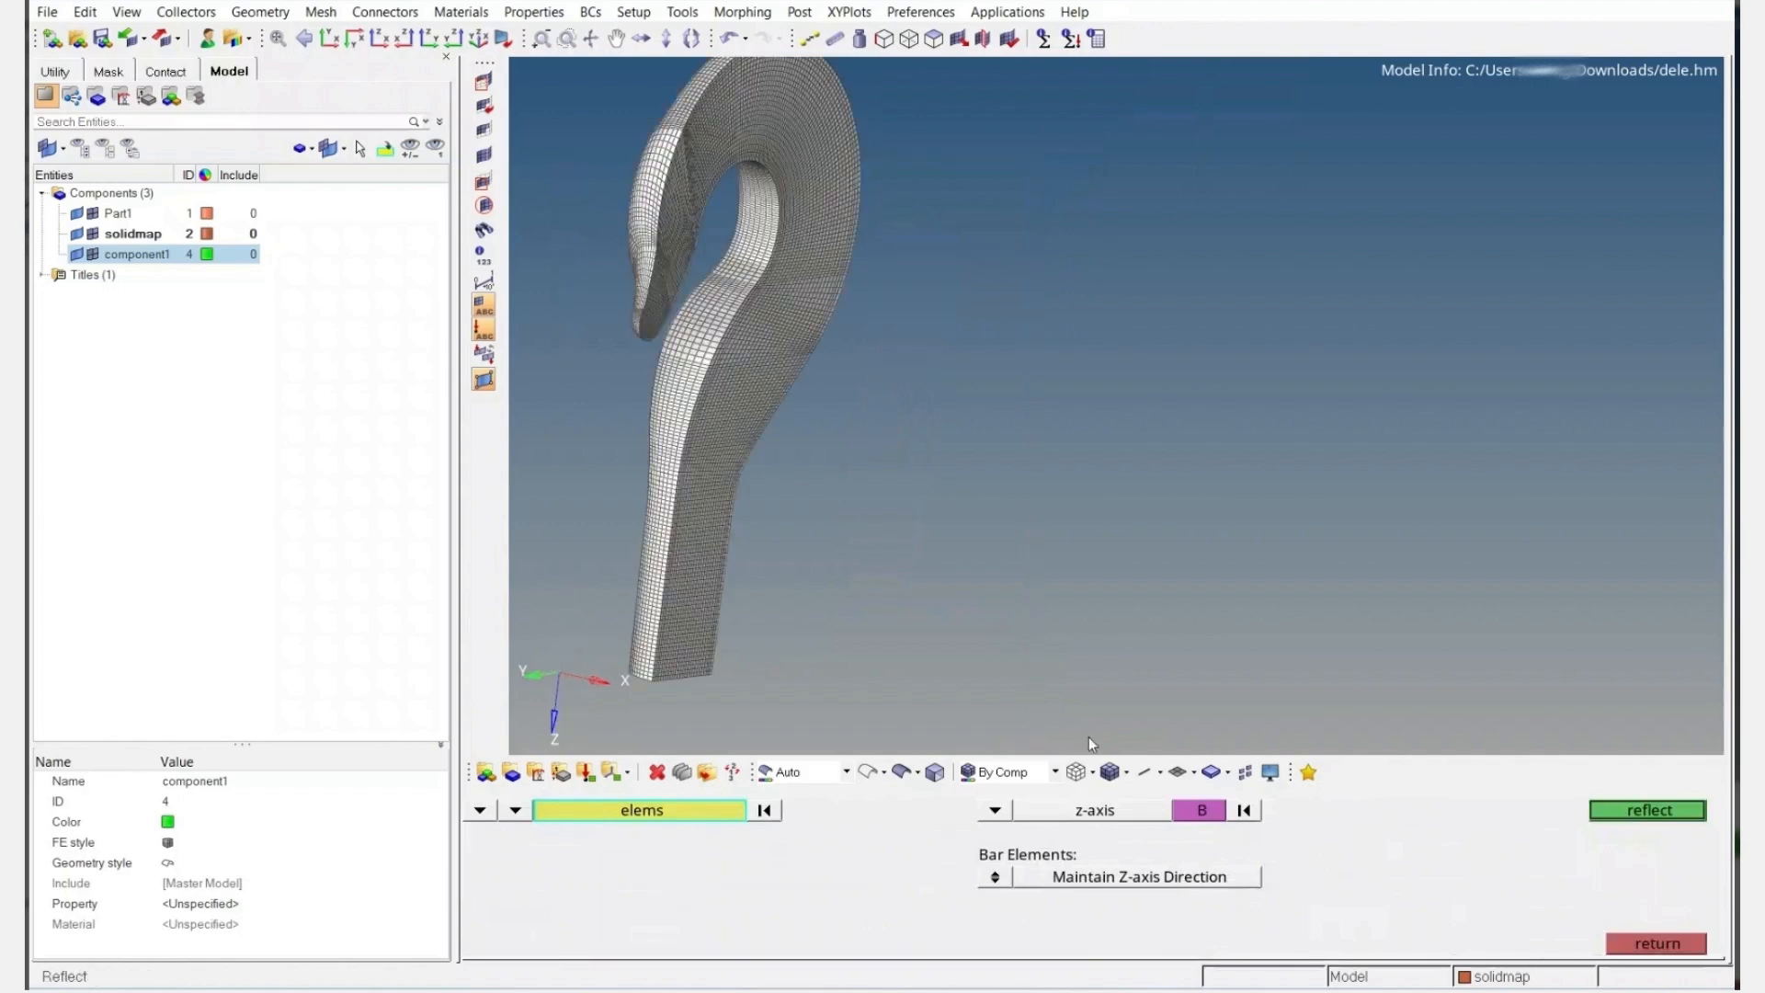
# Define the reflection plane with three nodes on the hook's flat cut face and pick a base node on it
pyautogui.click(995, 810)
pyautogui.click(1032, 832)
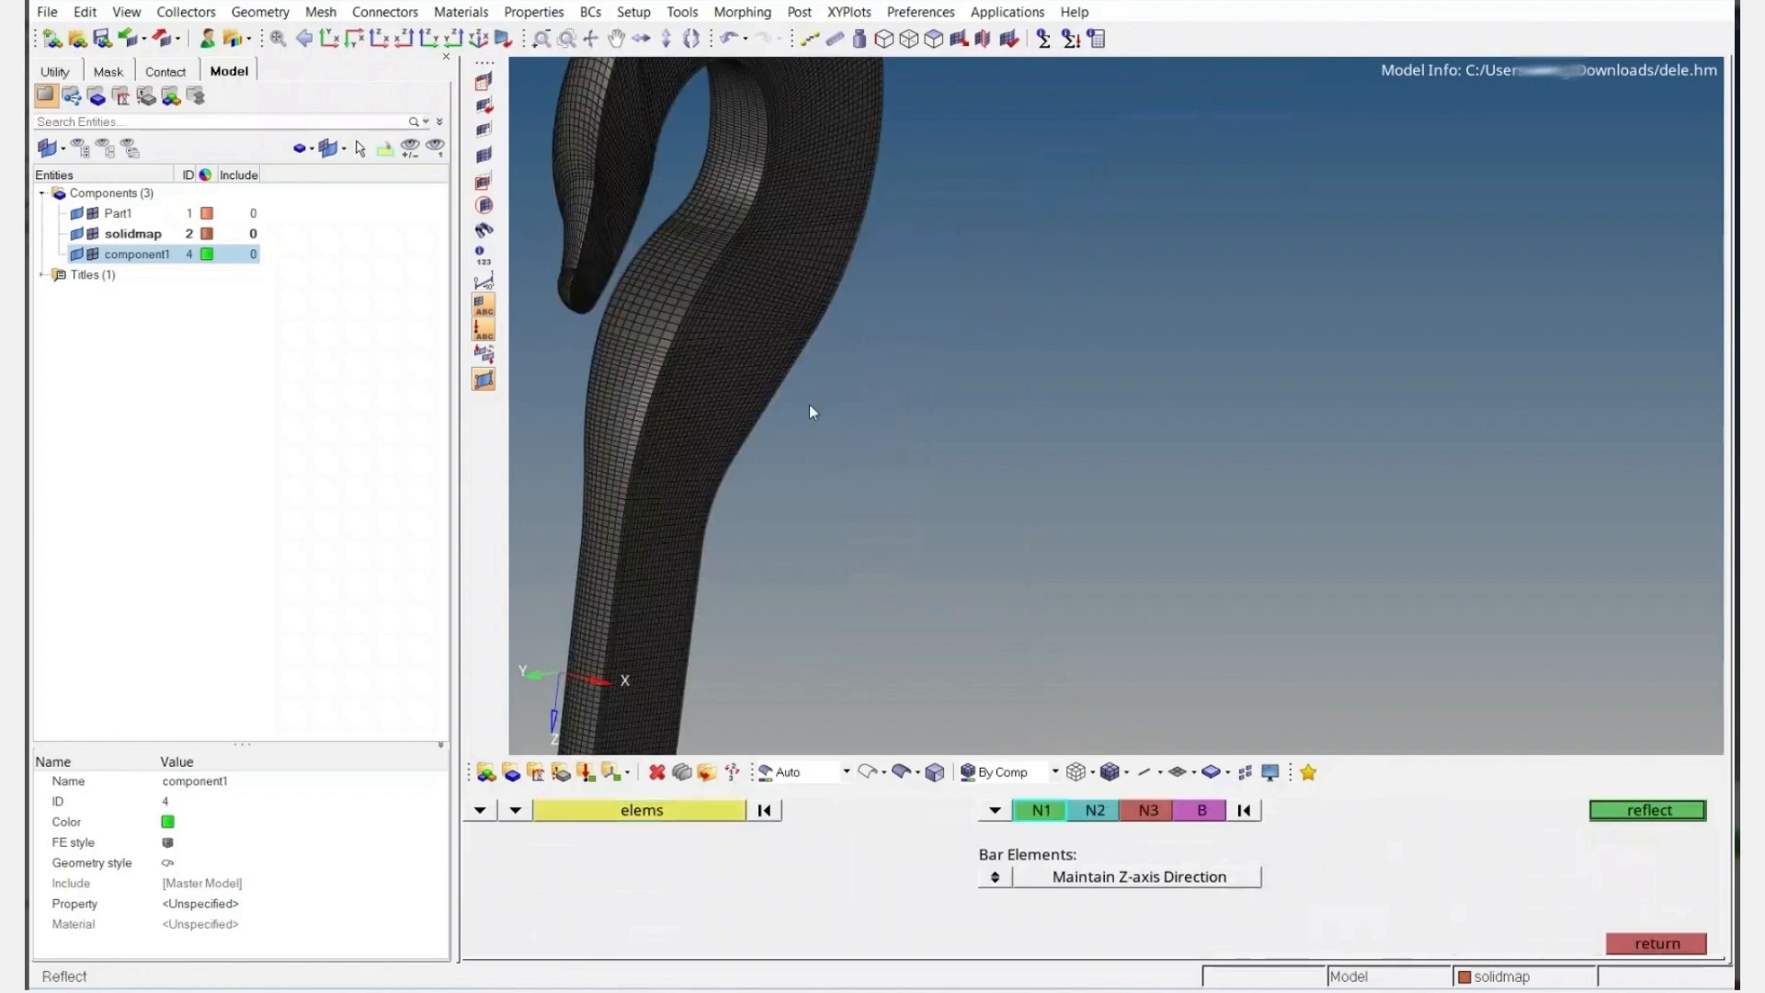
pyautogui.scroll(3, 1039, 460)
pyautogui.scroll(3, 1041, 460)
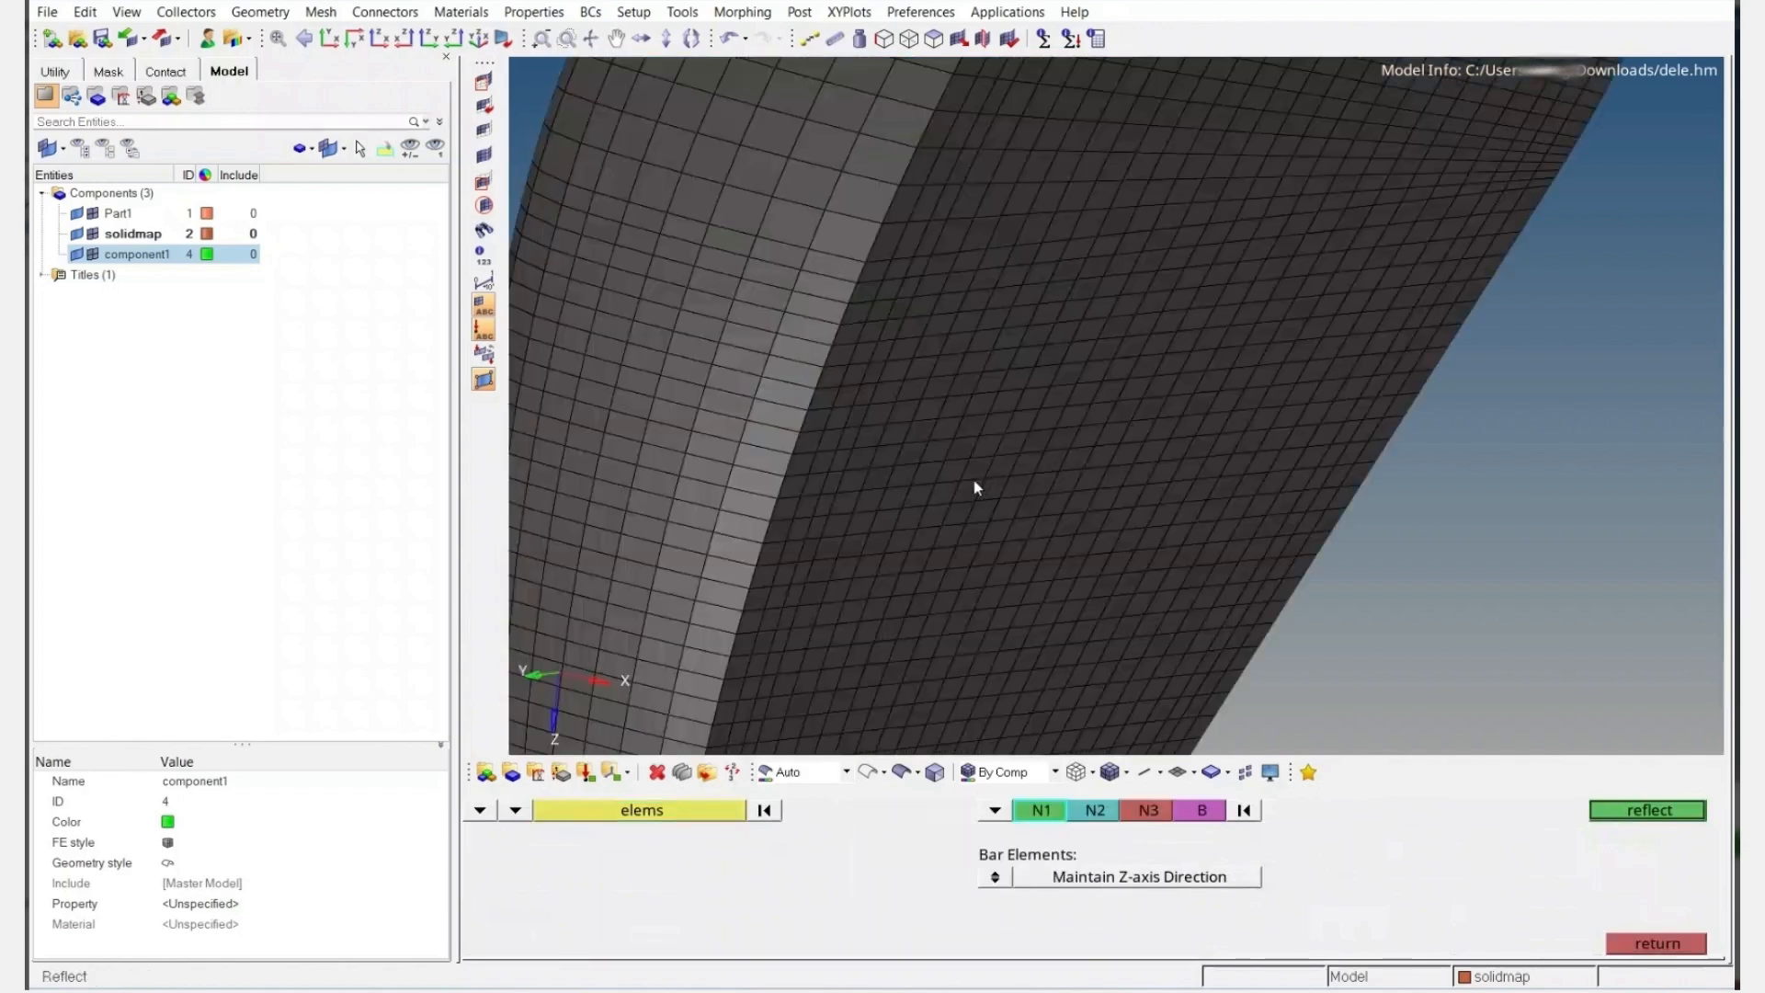
pyautogui.click(976, 480)
pyautogui.click(1228, 497)
pyautogui.click(1150, 332)
pyautogui.scroll(-5, 1156, 375)
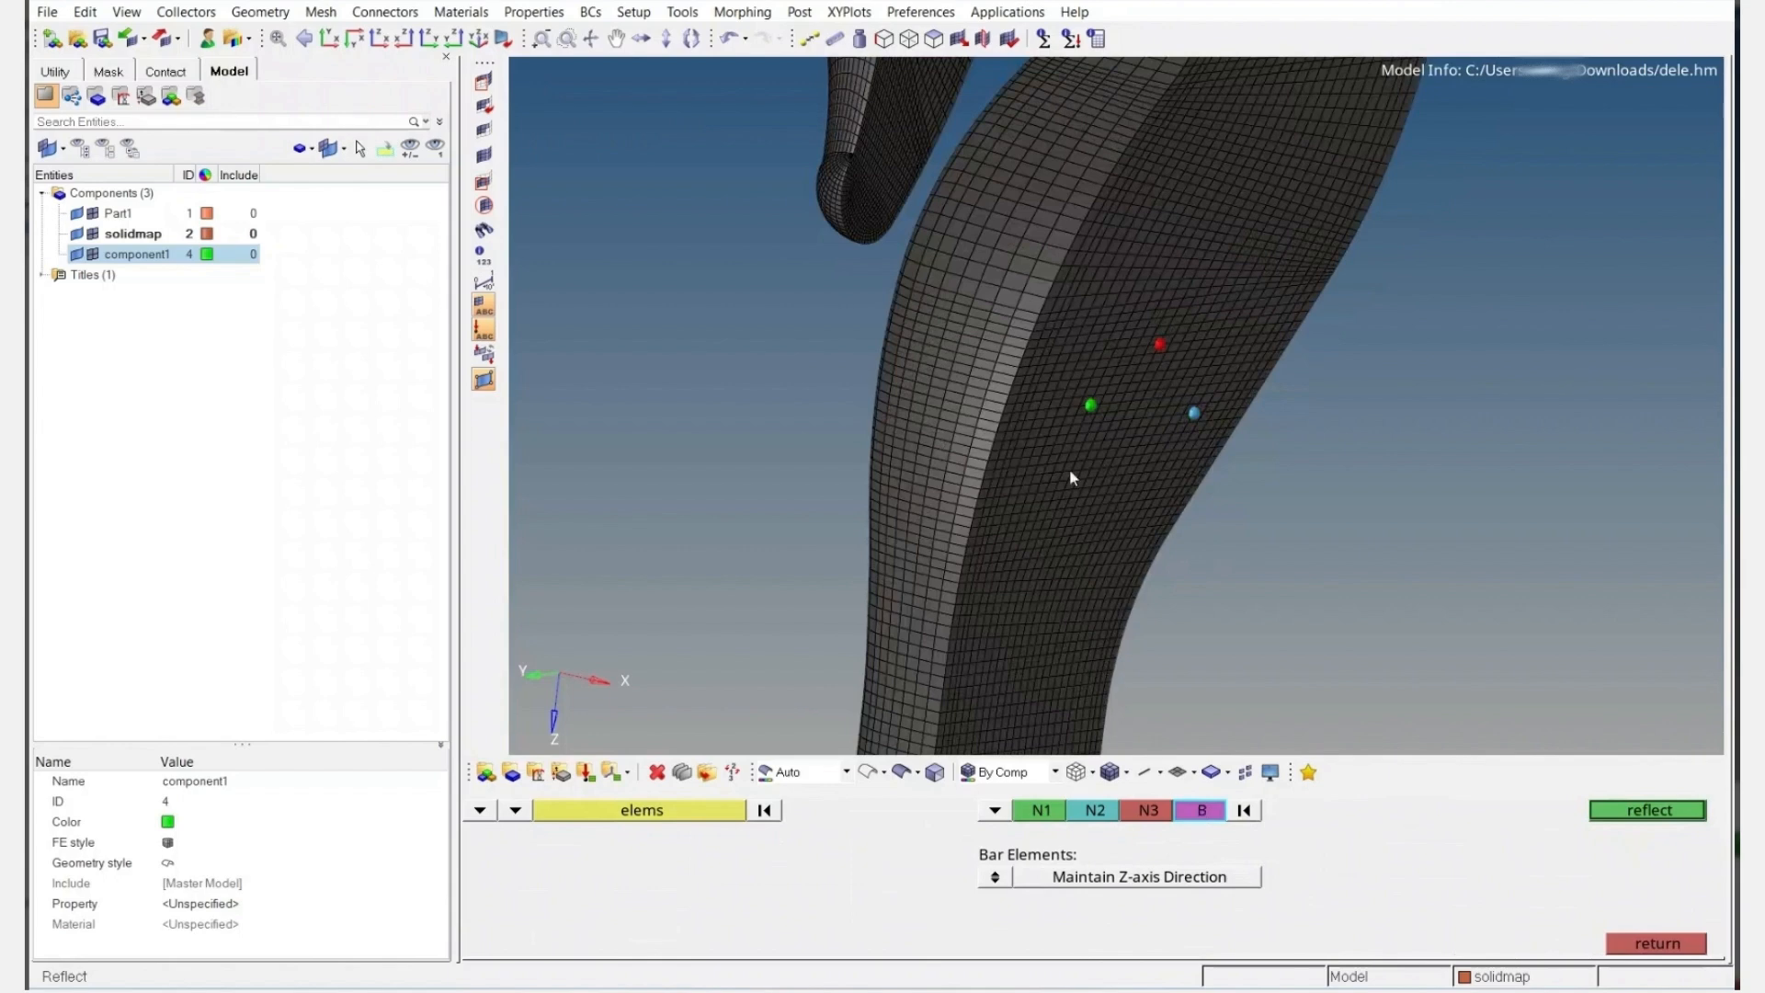
pyautogui.scroll(5, 1068, 469)
pyautogui.scroll(-5, 1159, 461)
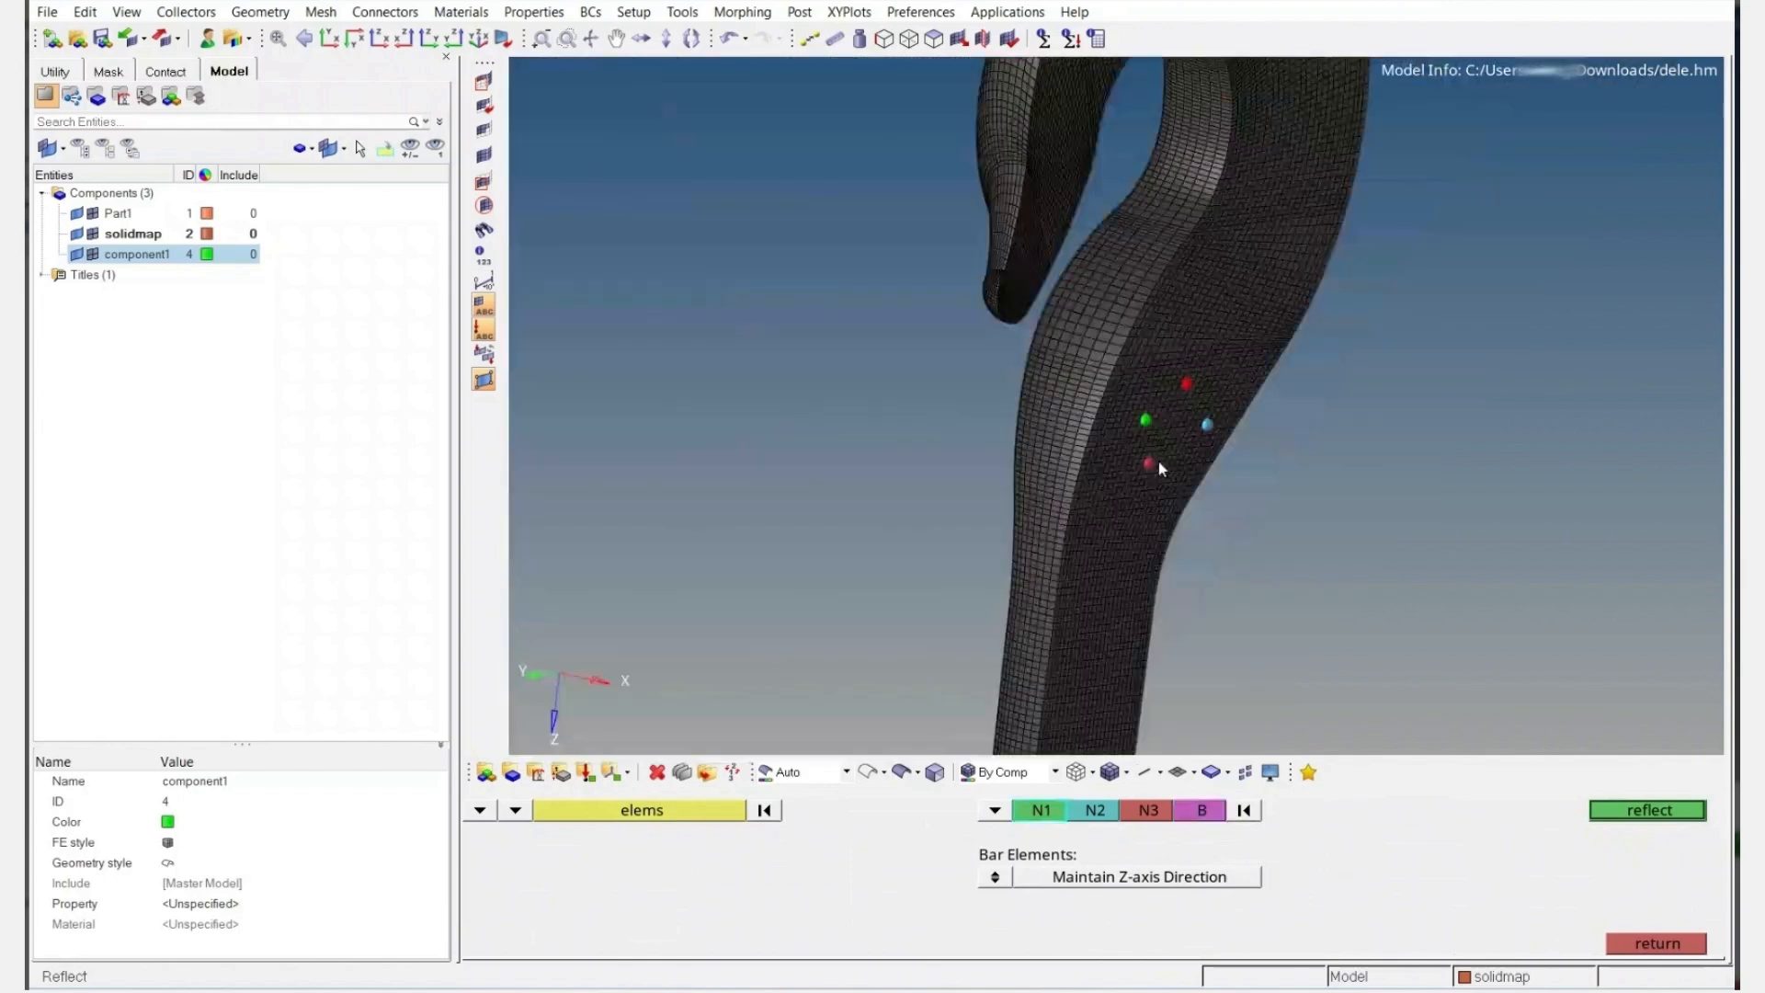
pyautogui.scroll(-1, 1158, 462)
# Duplicate the selected elements into their original component and reflect them to complete the full hook
pyautogui.click(696, 817)
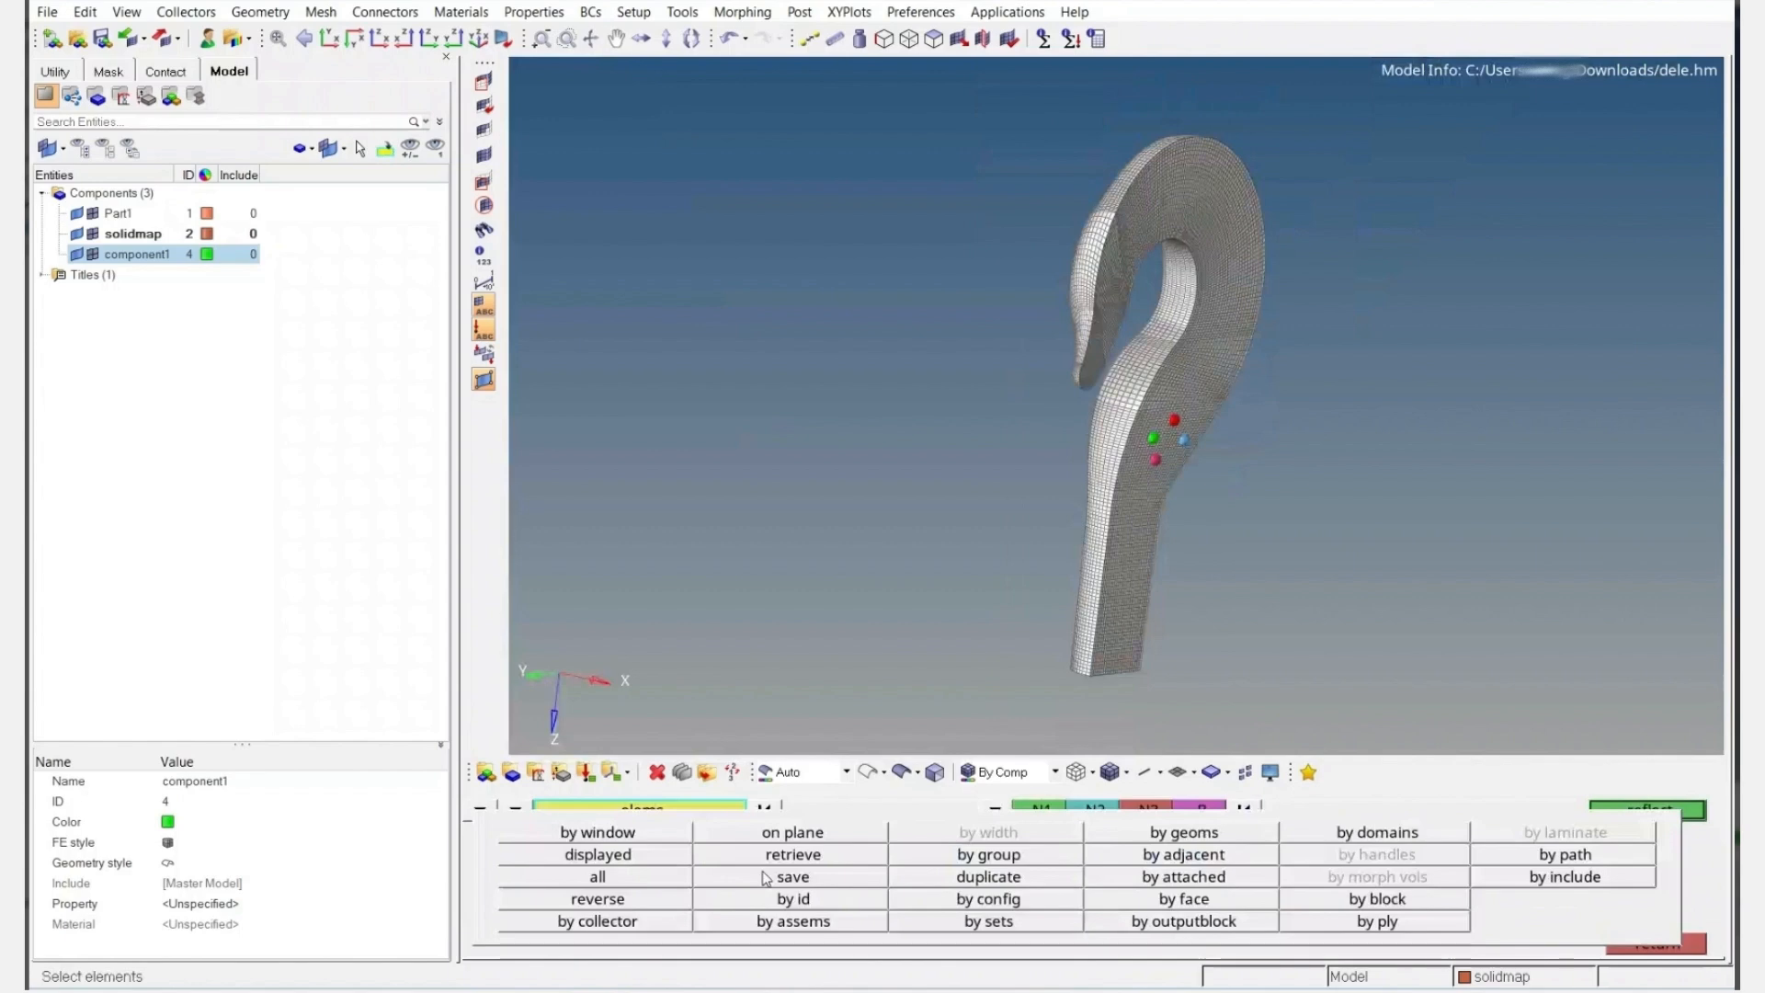
pyautogui.click(1026, 881)
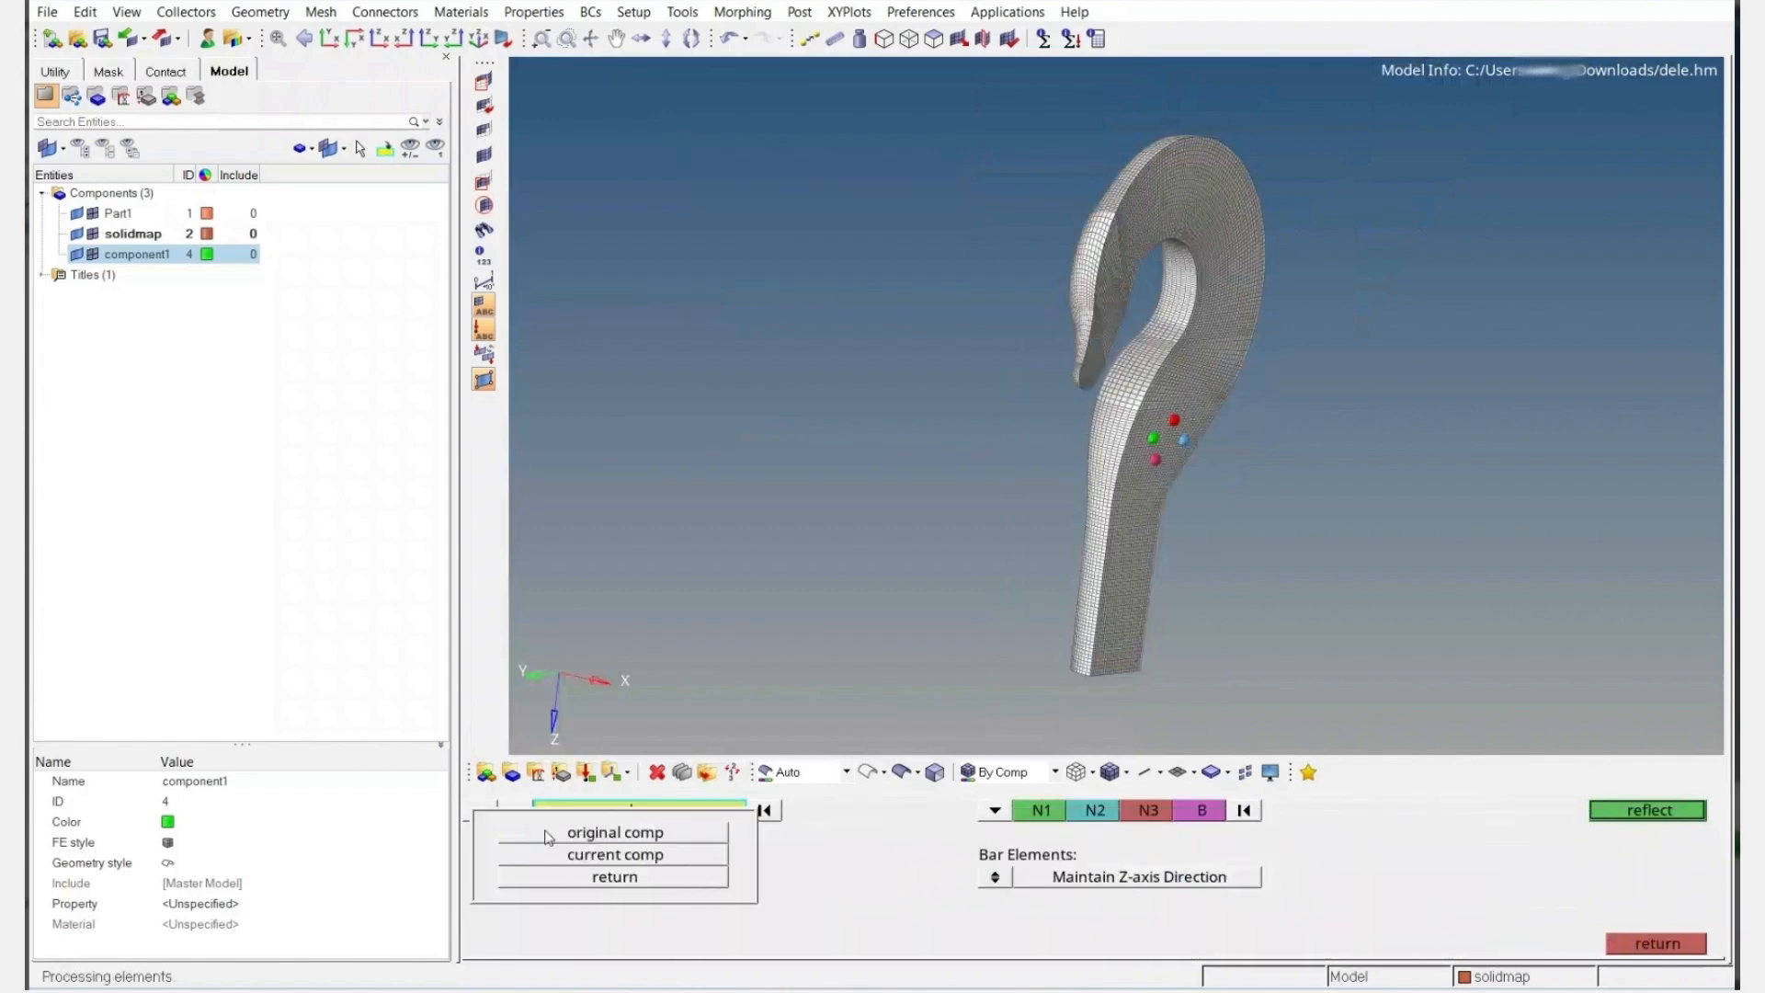
pyautogui.click(549, 834)
pyautogui.click(1648, 810)
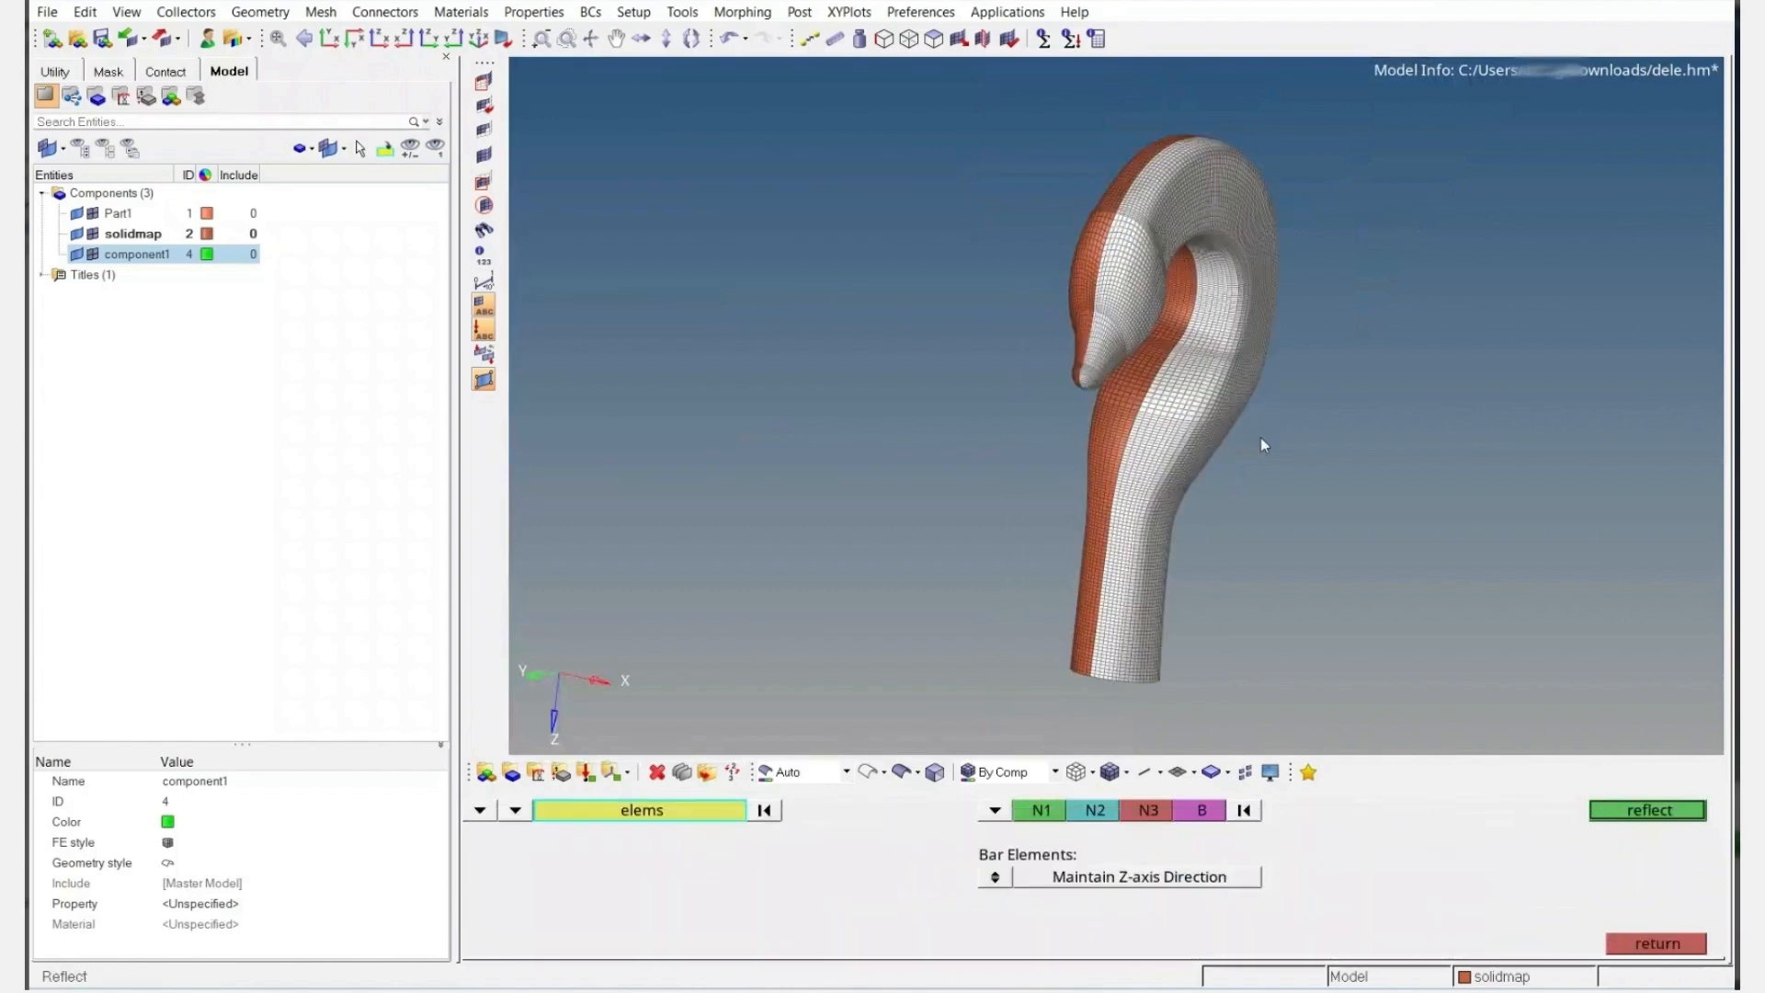
pyautogui.keyDown('ctrl'); pyautogui.moveTo(1260, 438); pyautogui.dragTo(1298, 448); pyautogui.keyUp('ctrl')
pyautogui.press('Escape')
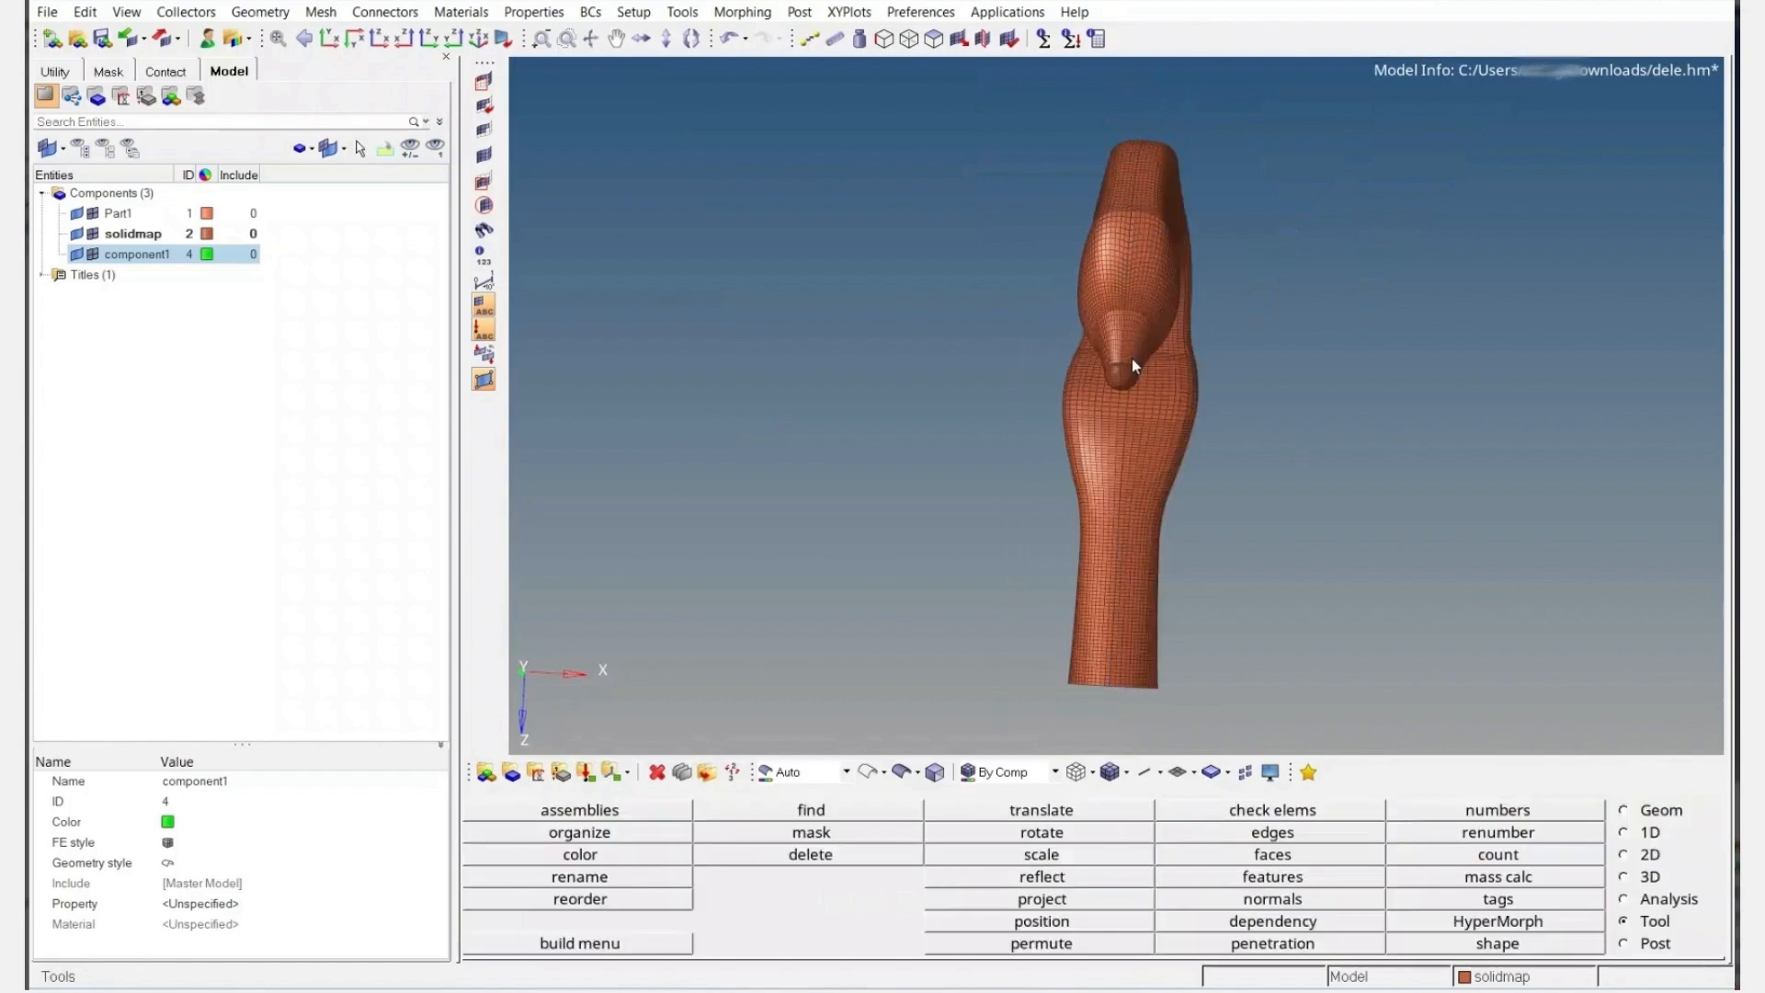
# Inspect the mirrored mesh at the hook's tip, where the elements converge on the spin axis
pyautogui.keyDown('ctrl'); pyautogui.scroll(10, 1132, 359); pyautogui.keyUp('ctrl')
pyautogui.scroll(-2, 1140, 376)
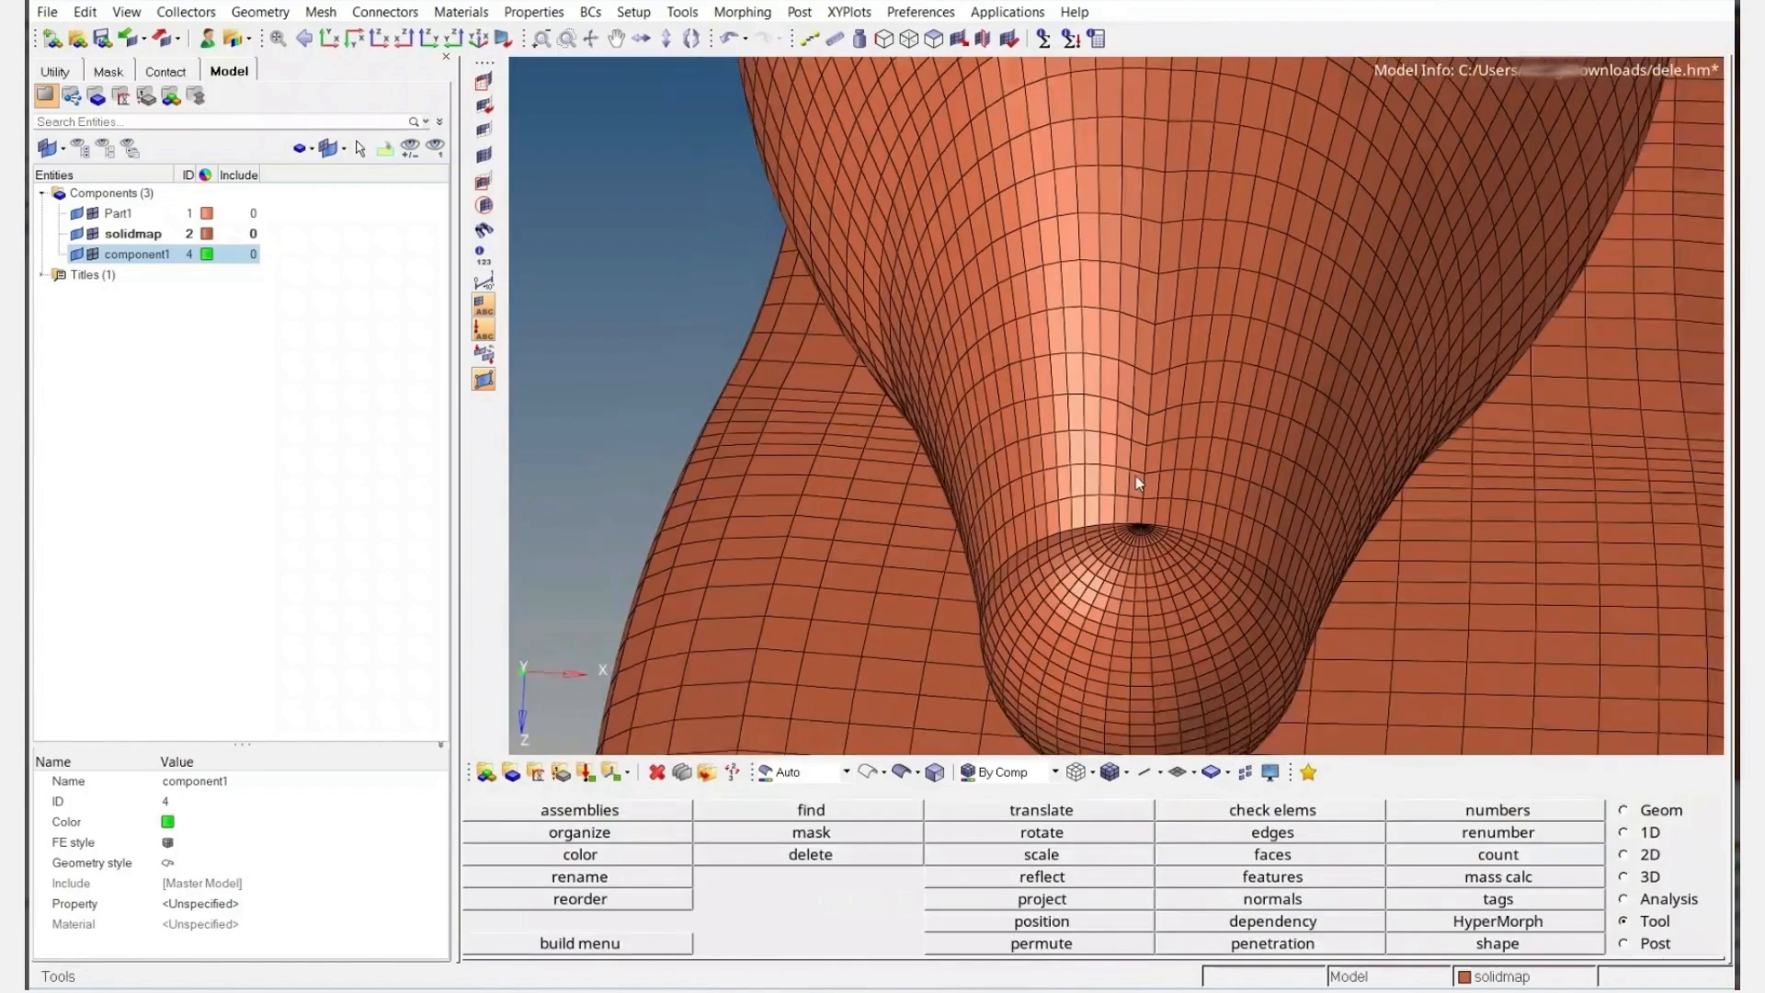
pyautogui.scroll(8, 1134, 476)
pyautogui.scroll(4, 1085, 334)
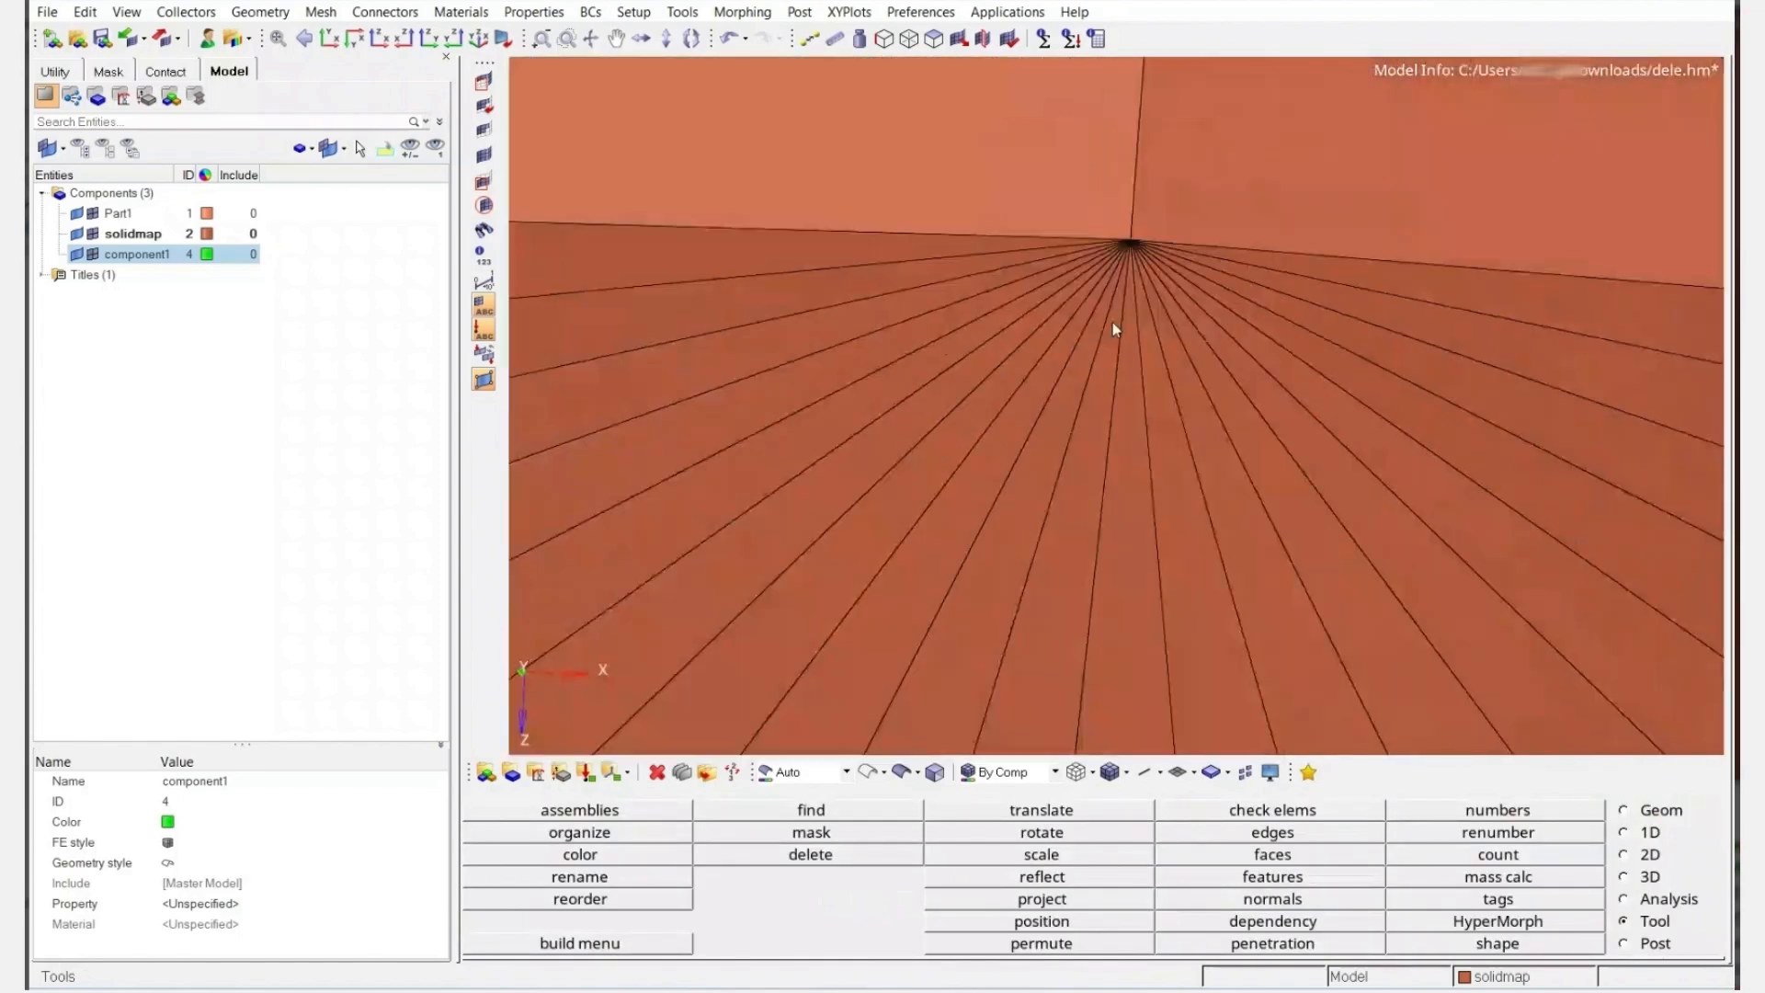
pyautogui.scroll(-3, 1141, 284)
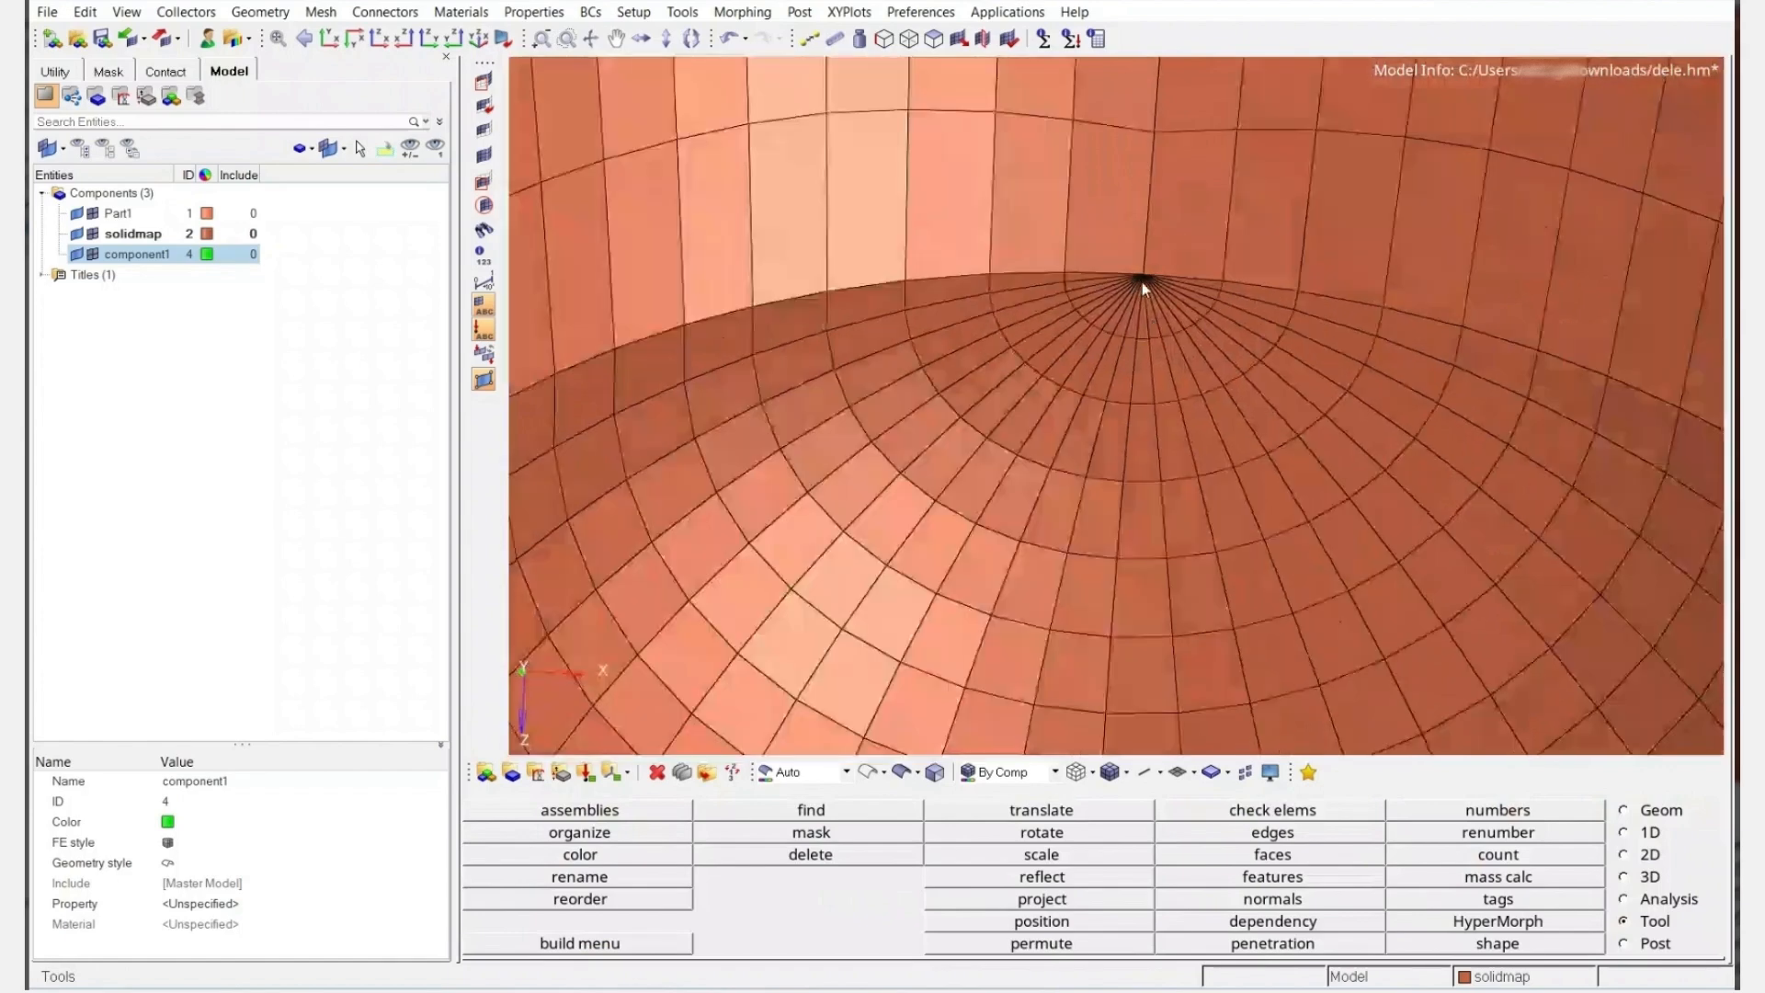
pyautogui.scroll(-5, 1144, 289)
pyautogui.scroll(-5, 1175, 356)
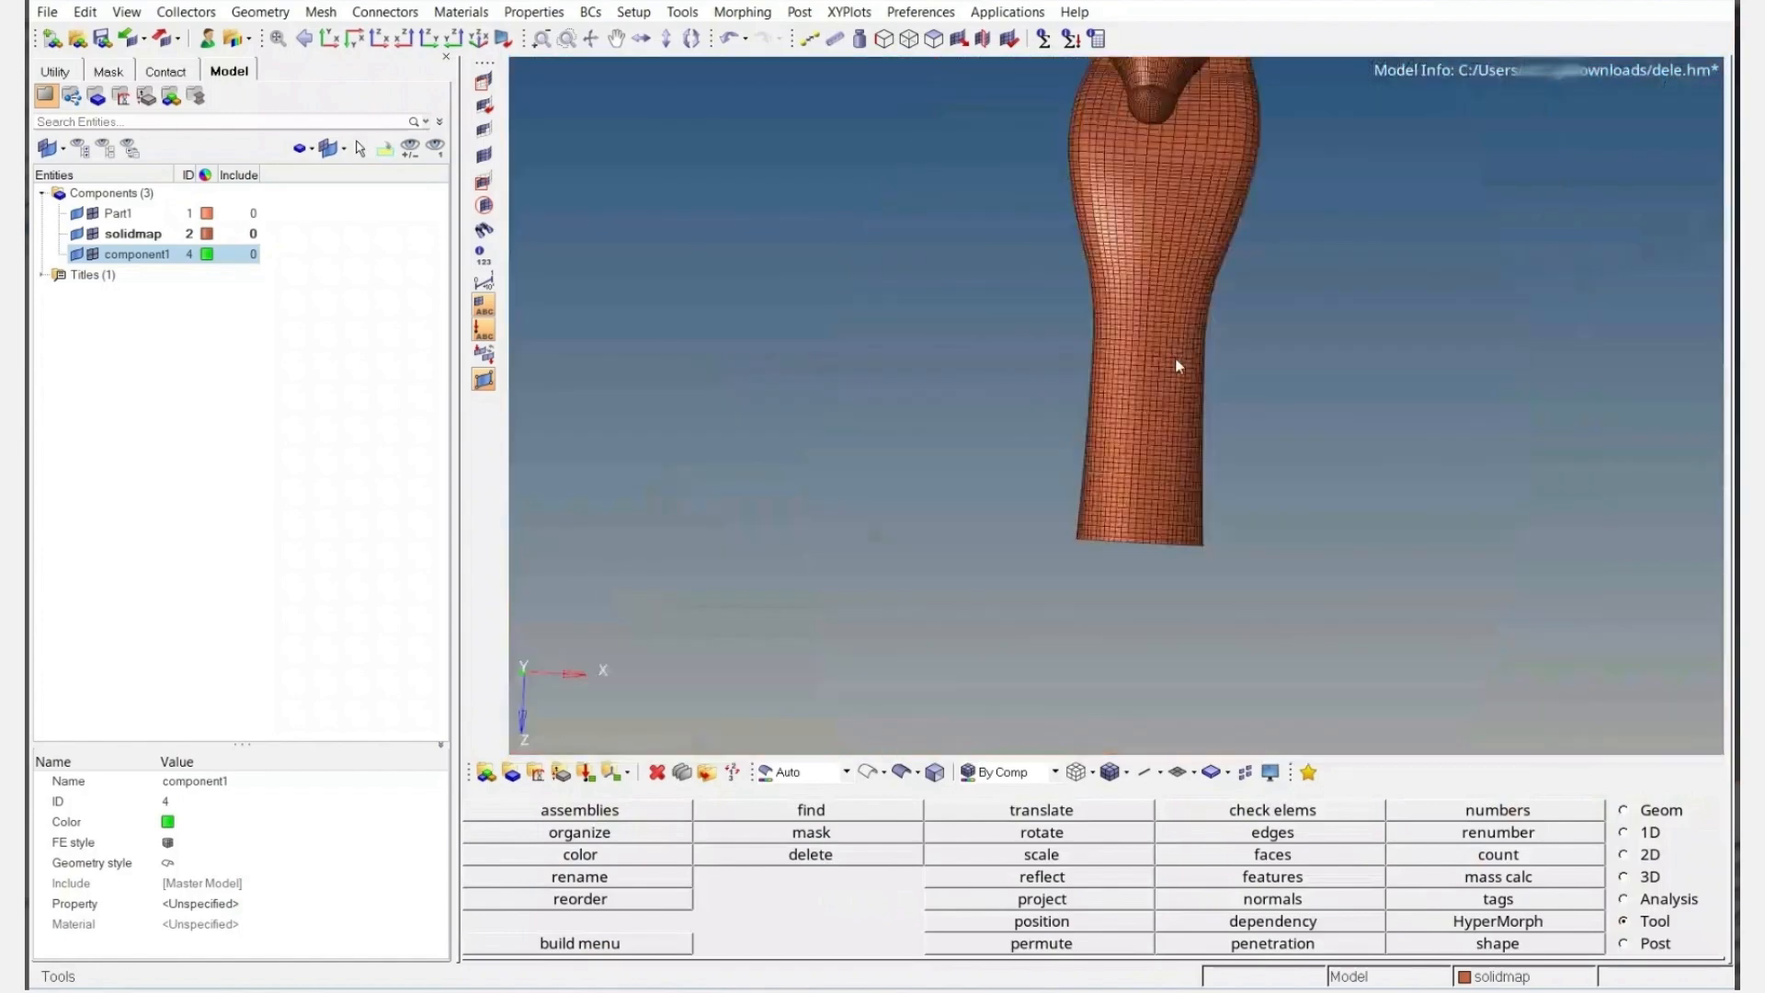
# Select all elements attached to one shank element with the Mask tool to check the two halves' connectivity
pyautogui.scroll(4, 1175, 357)
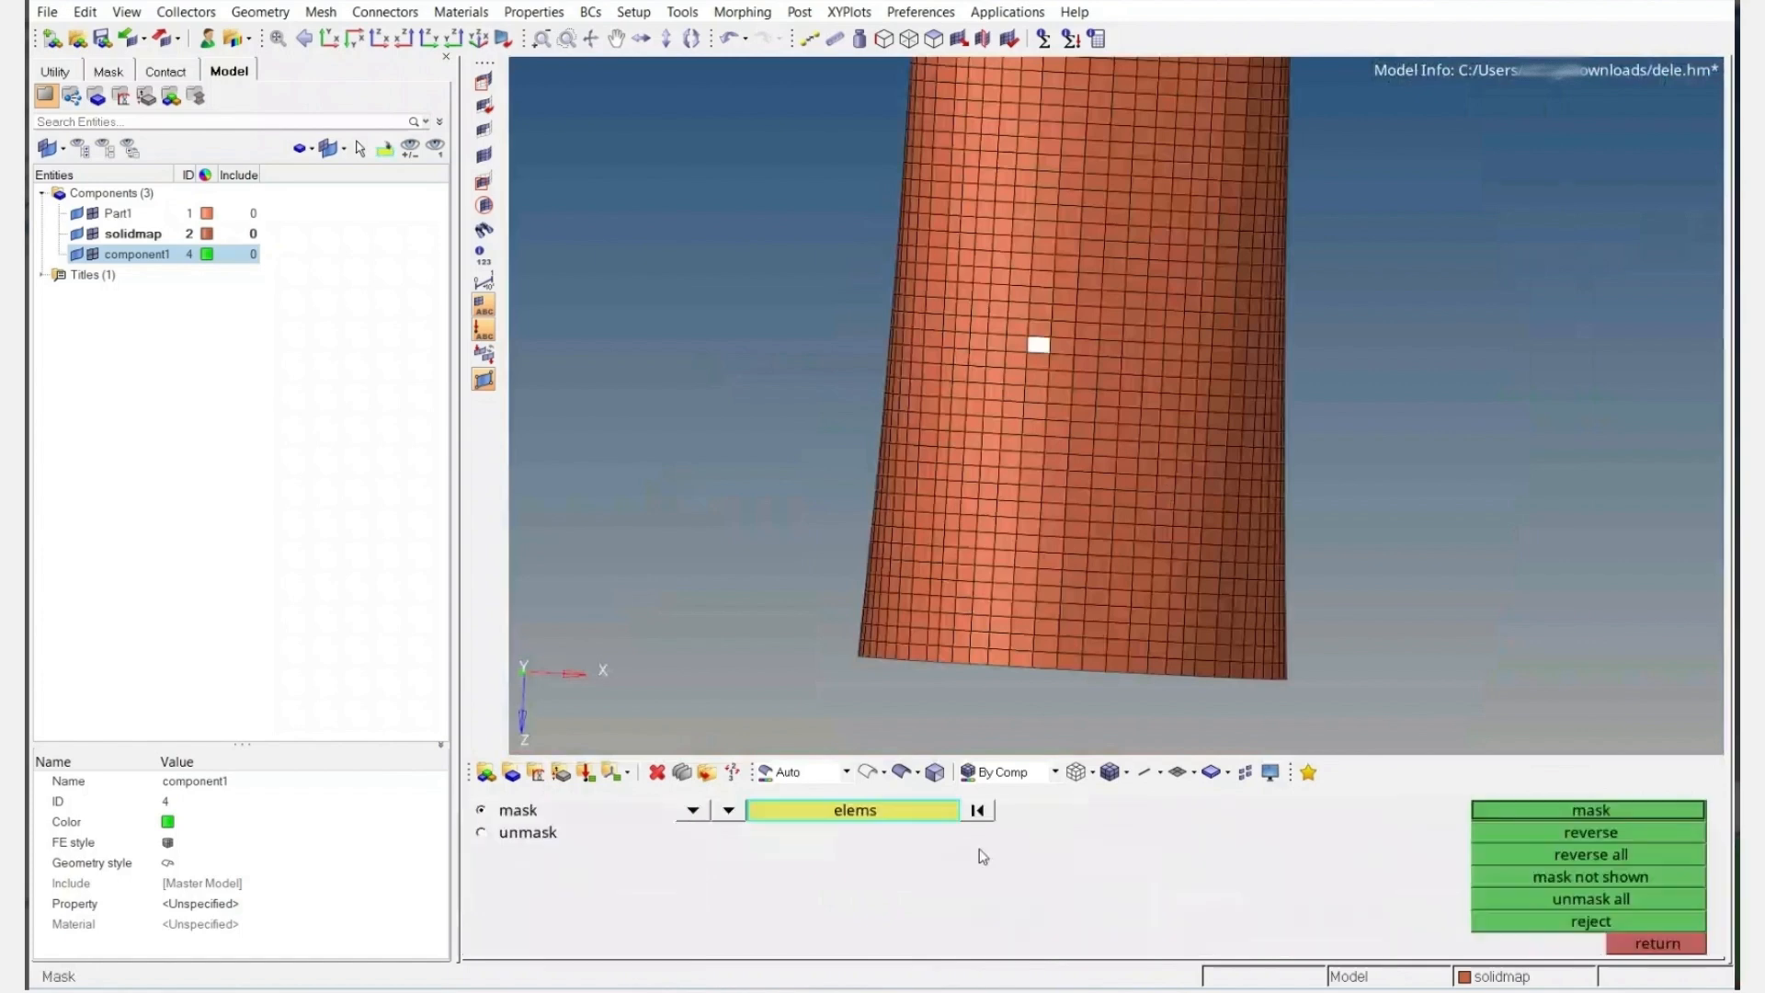
pyautogui.click(906, 809)
pyautogui.click(1140, 878)
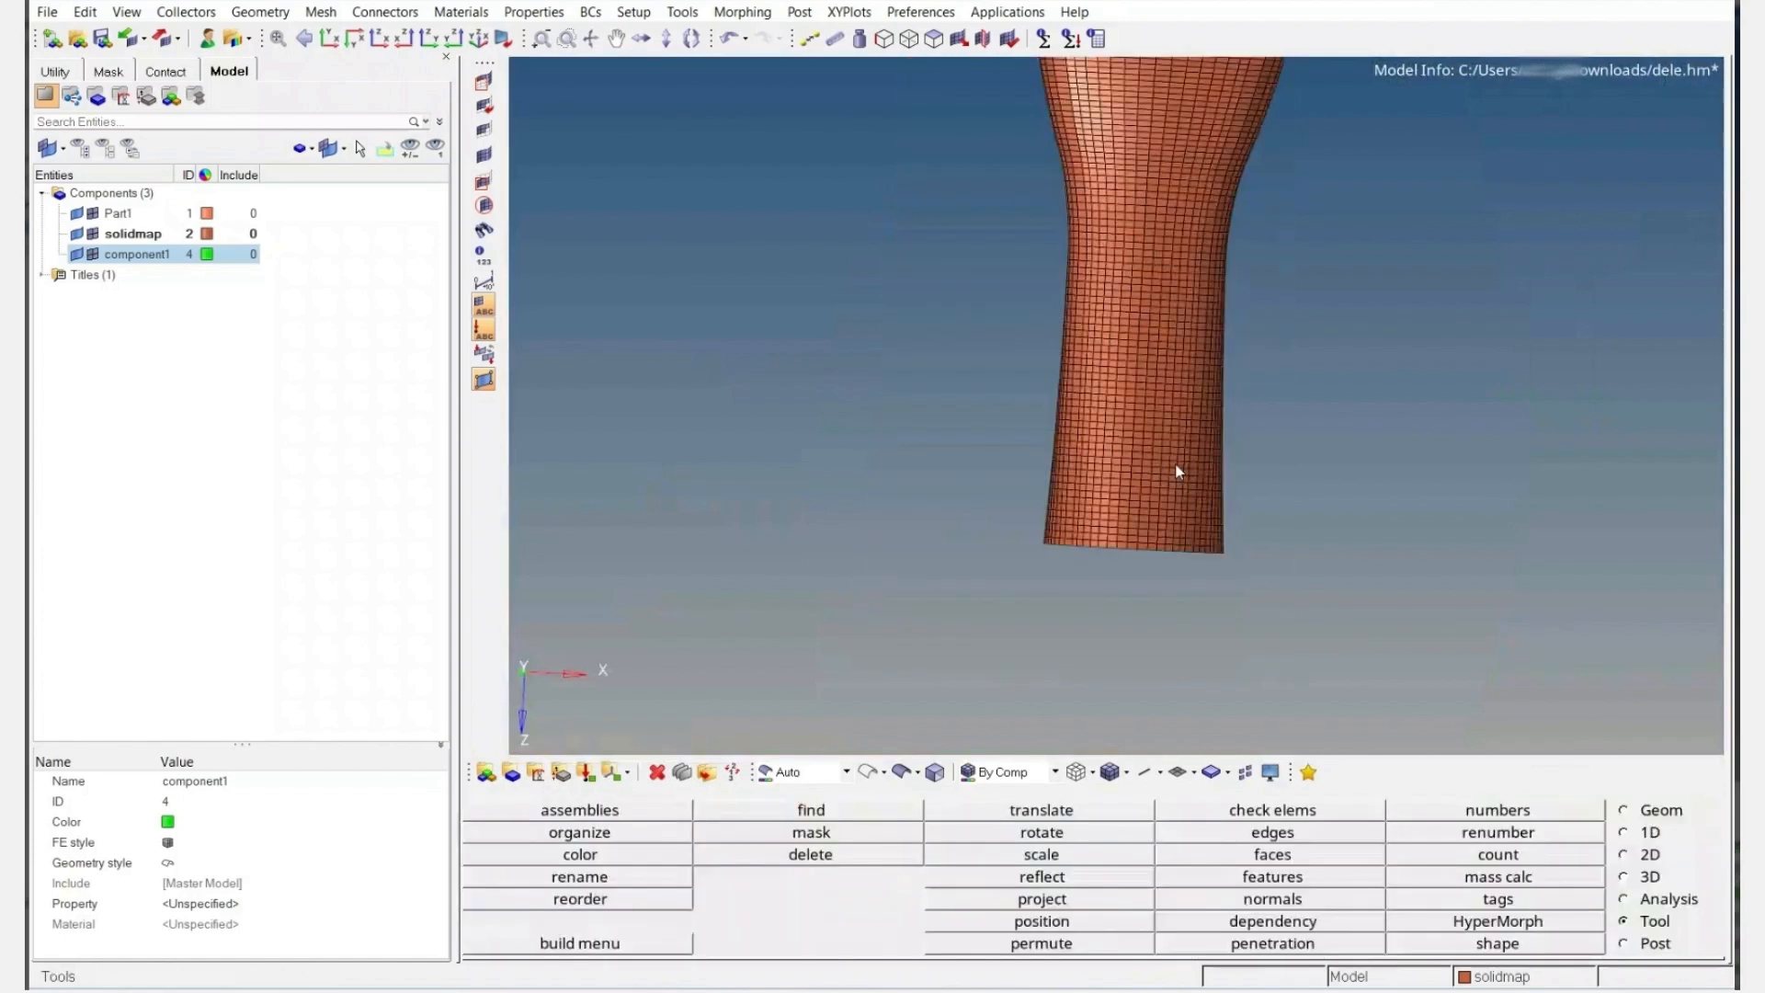
# Preview the coincident nodes of the whole hook mesh in the Edges tool with a tolerance of 0.010
pyautogui.scroll(-5, 1178, 471)
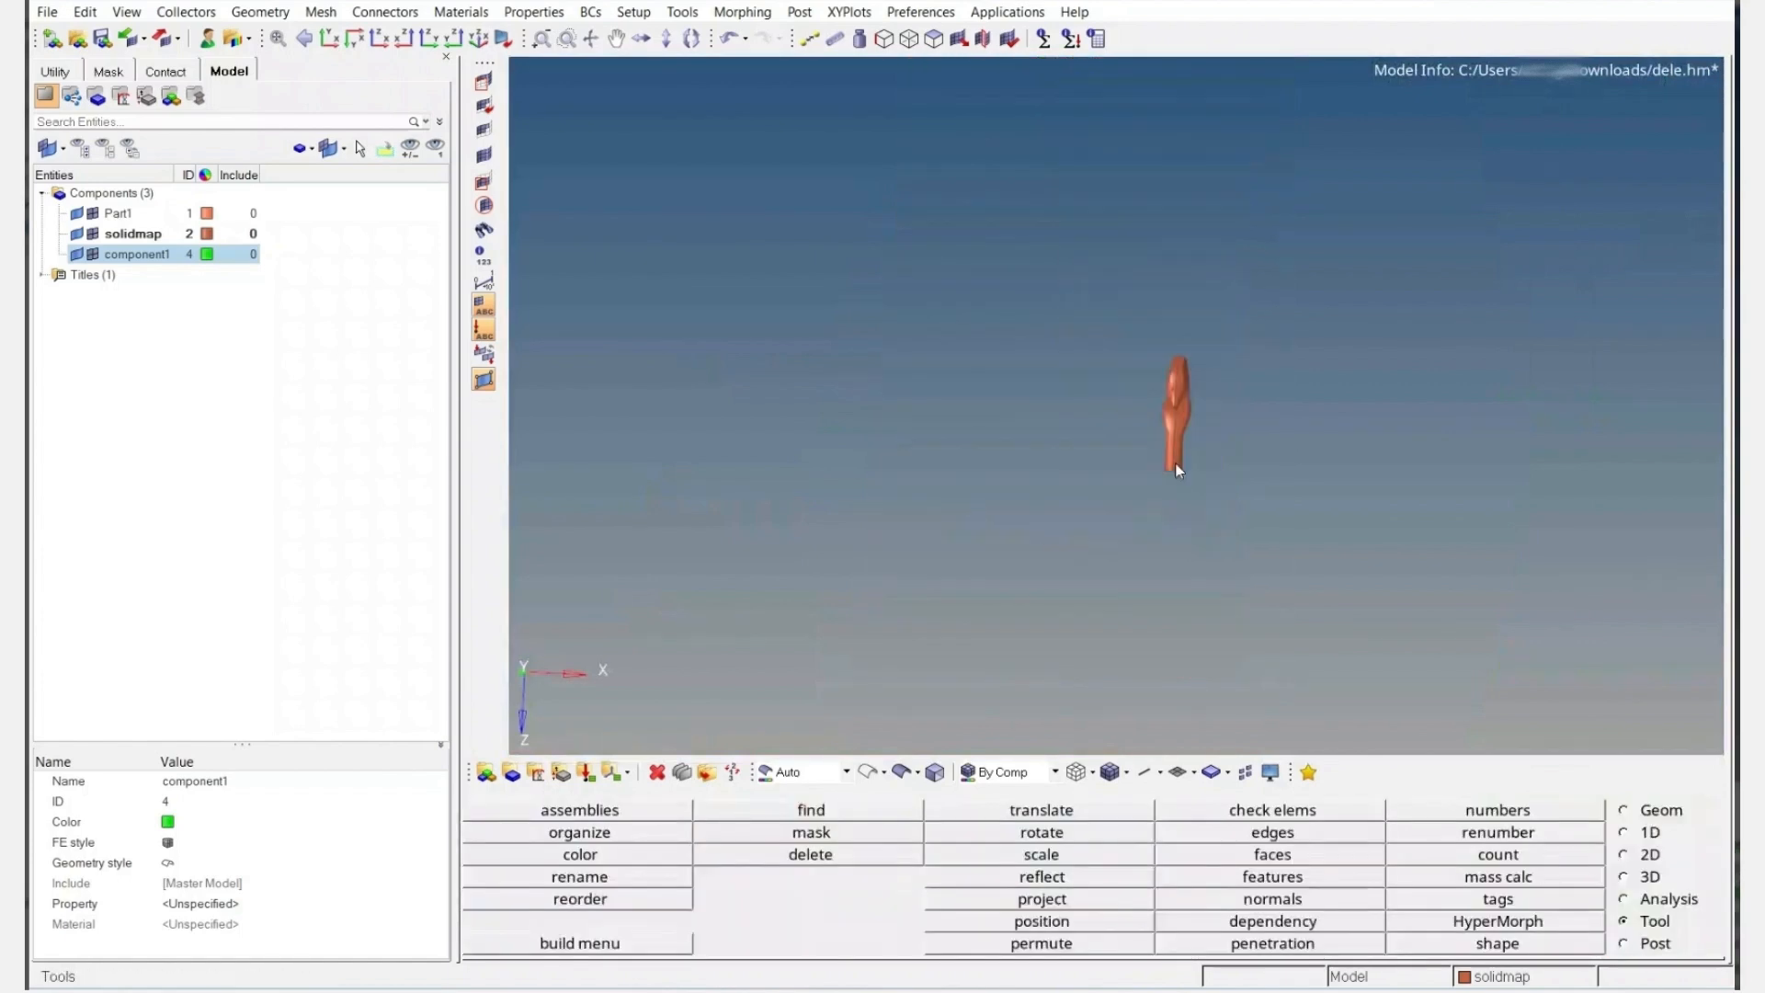
pyautogui.hotkey('shift', 'F3')
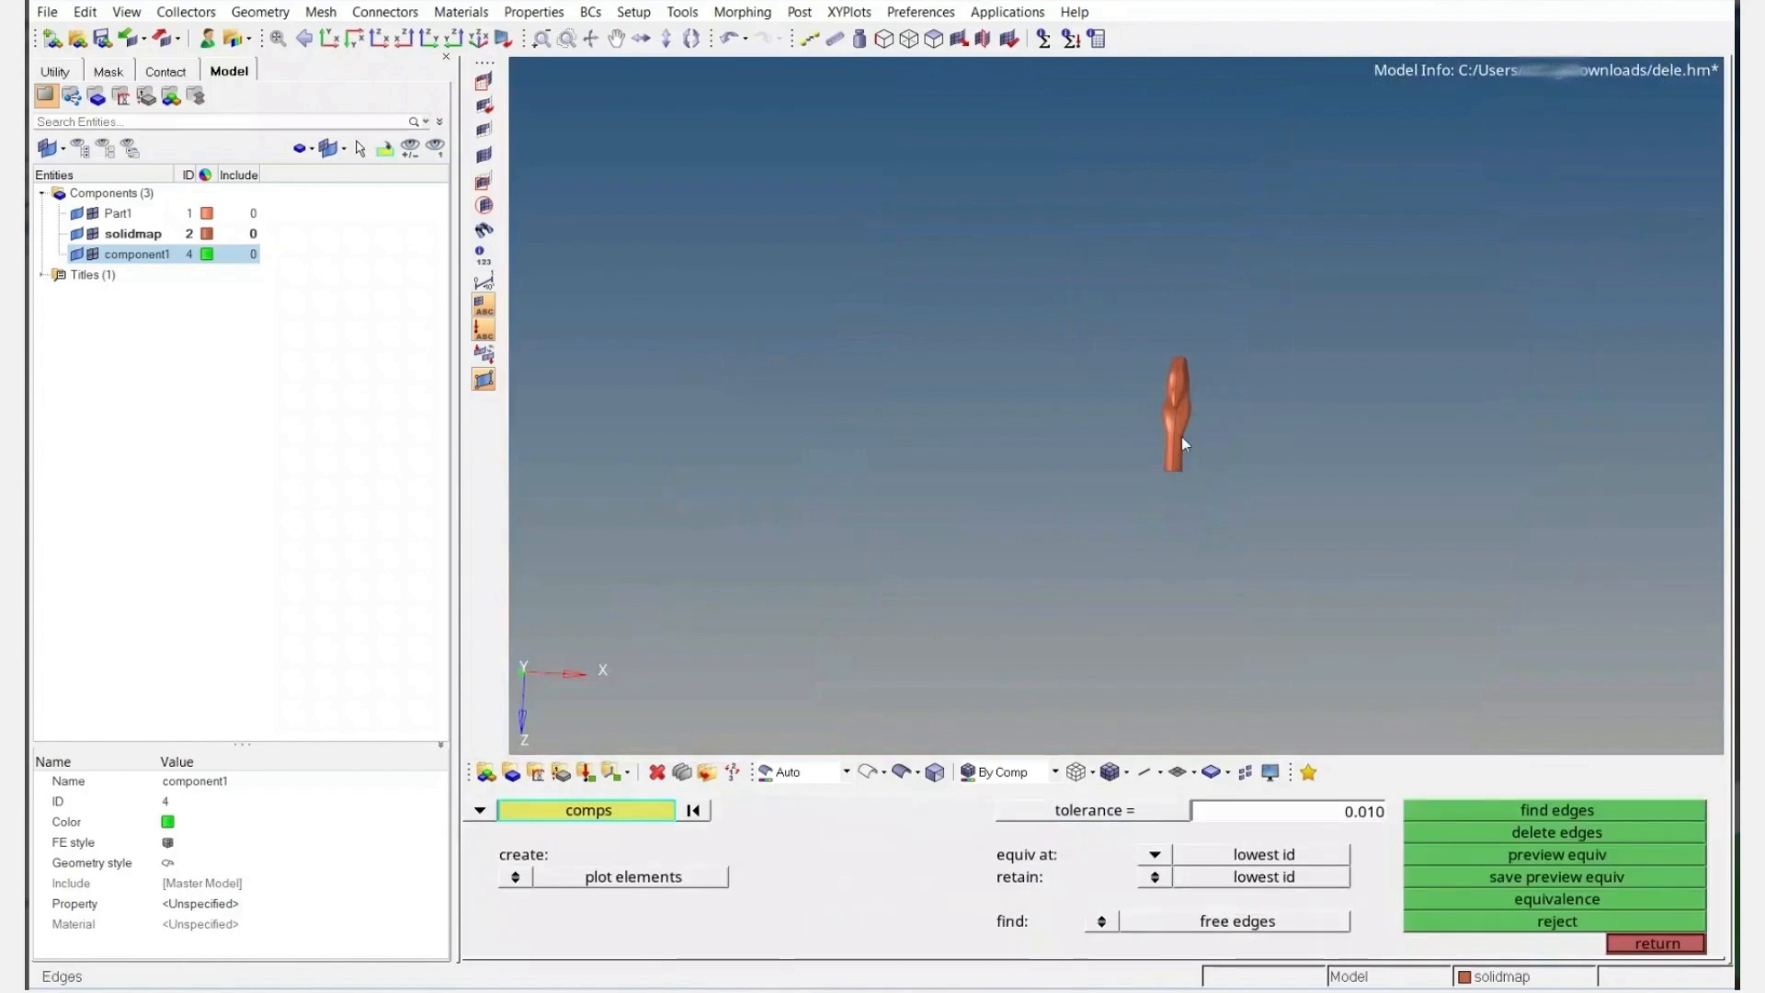
pyautogui.scroll(4, 1213, 458)
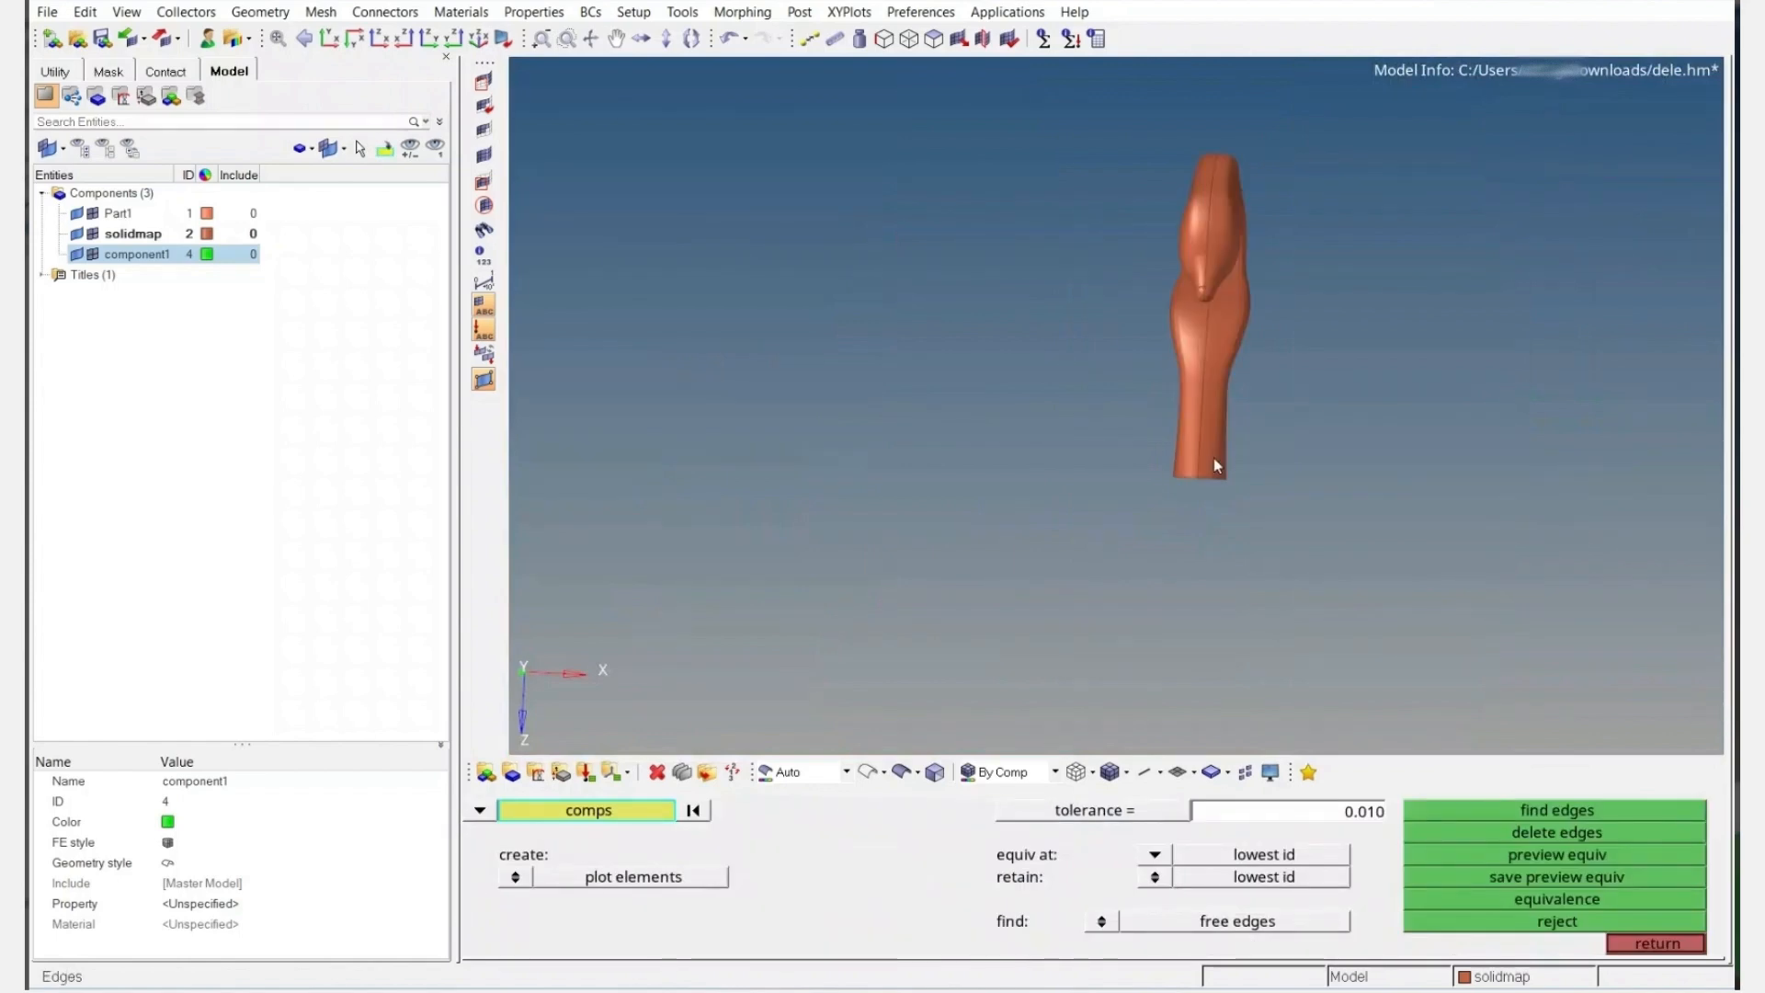
pyautogui.click(1213, 458)
pyautogui.click(1556, 855)
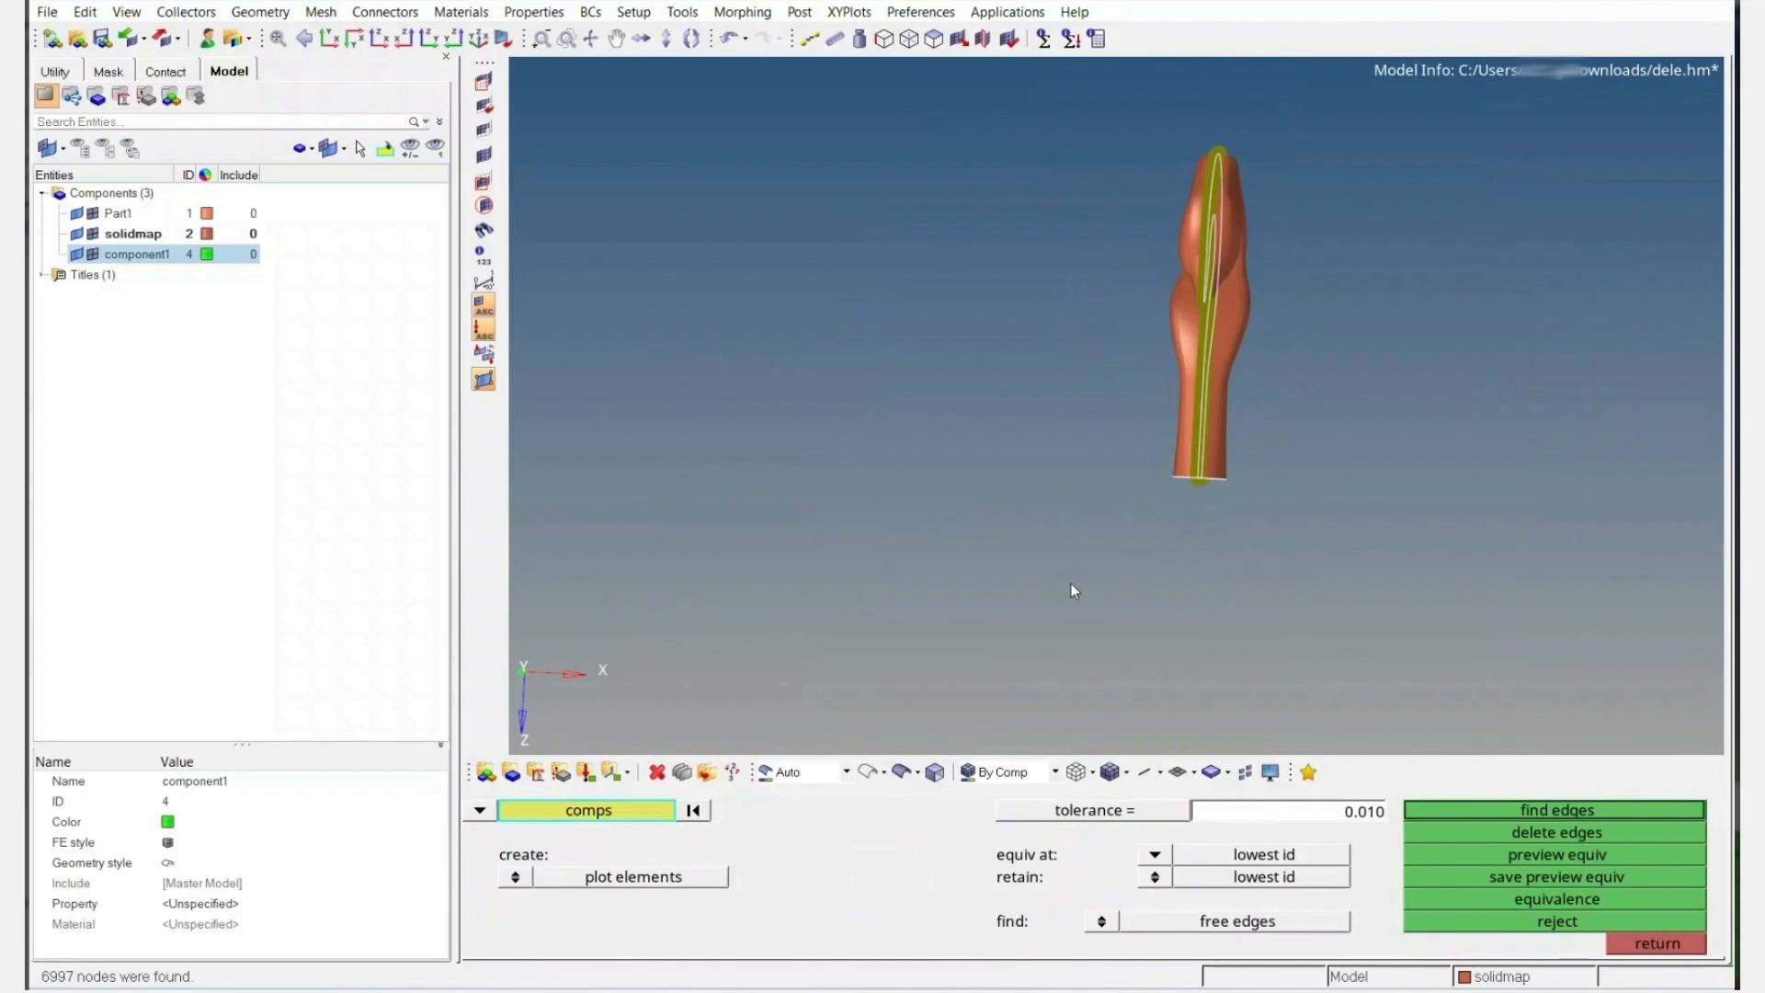
# Examine the previewed nodes on the hook's mirror plane and equivalence them to join the two halves
pyautogui.click(1070, 765)
pyautogui.scroll(5, 1200, 471)
pyautogui.moveTo(1199, 471)
pyautogui.keyDown('ctrl'); pyautogui.mouseDown()
pyautogui.moveTo(841, 290)
pyautogui.moveTo(988, 403)
pyautogui.mouseUp(); pyautogui.keyUp('ctrl')
pyautogui.scroll(-5, 988, 403)
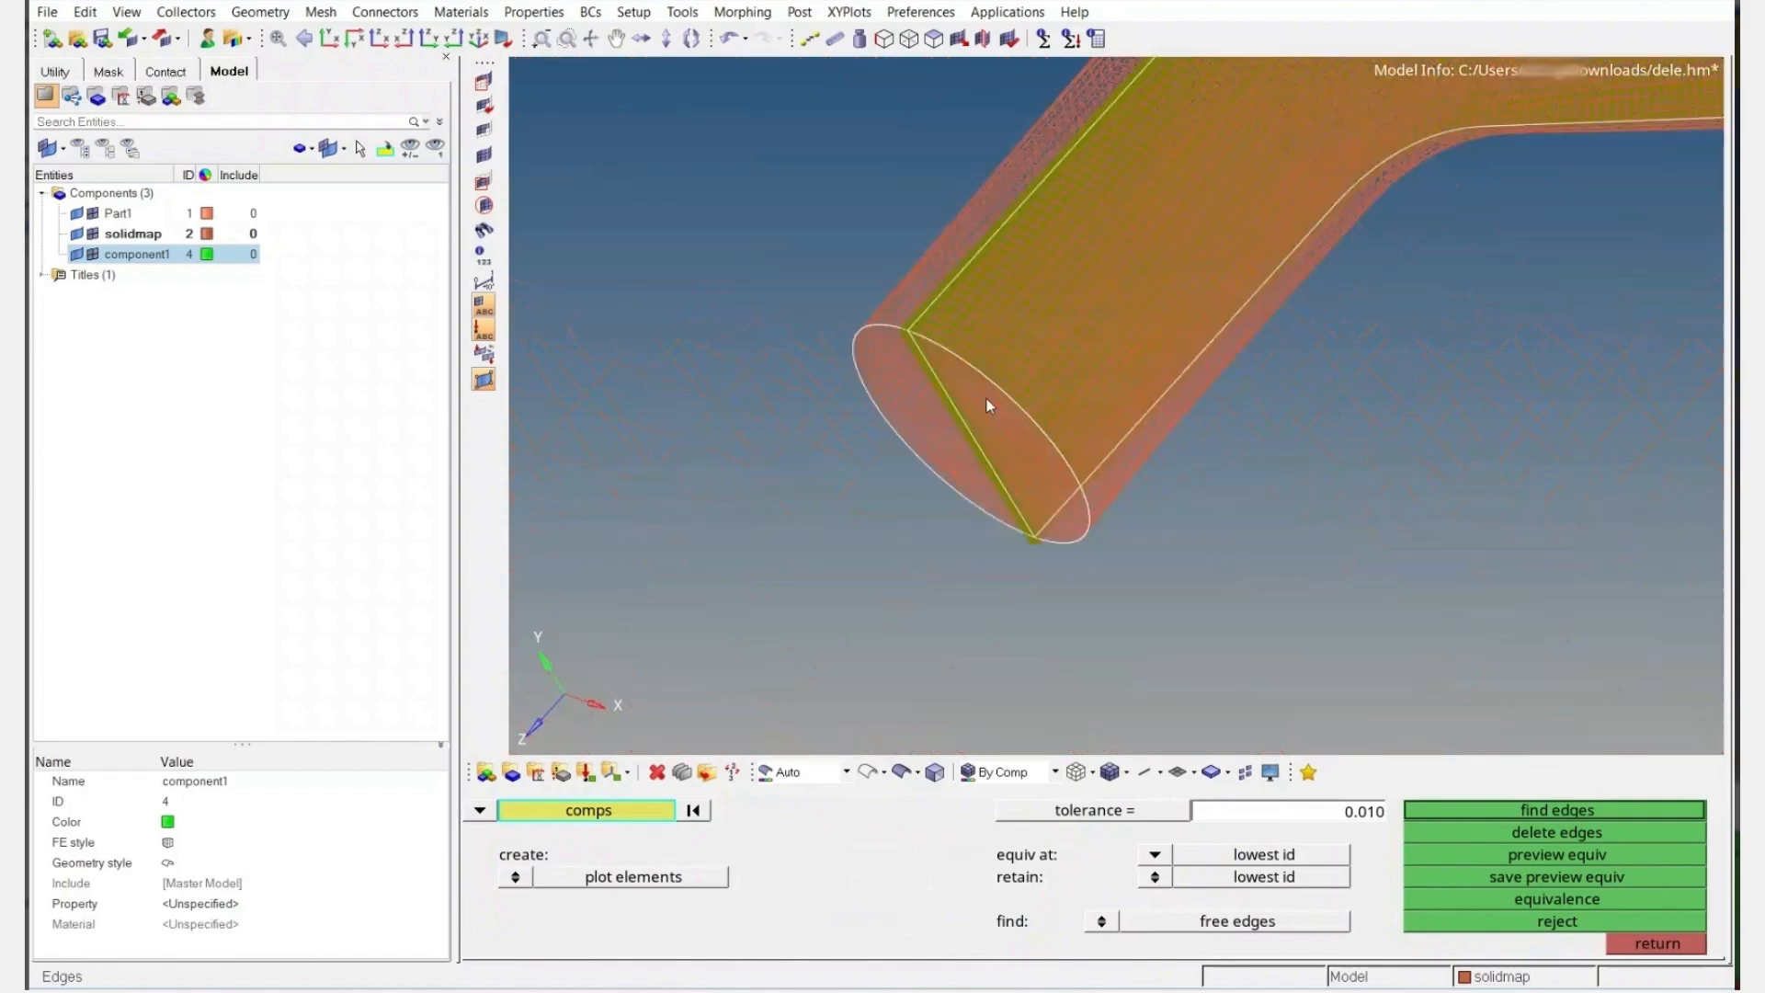
pyautogui.scroll(-5, 988, 405)
pyautogui.scroll(8, 1090, 313)
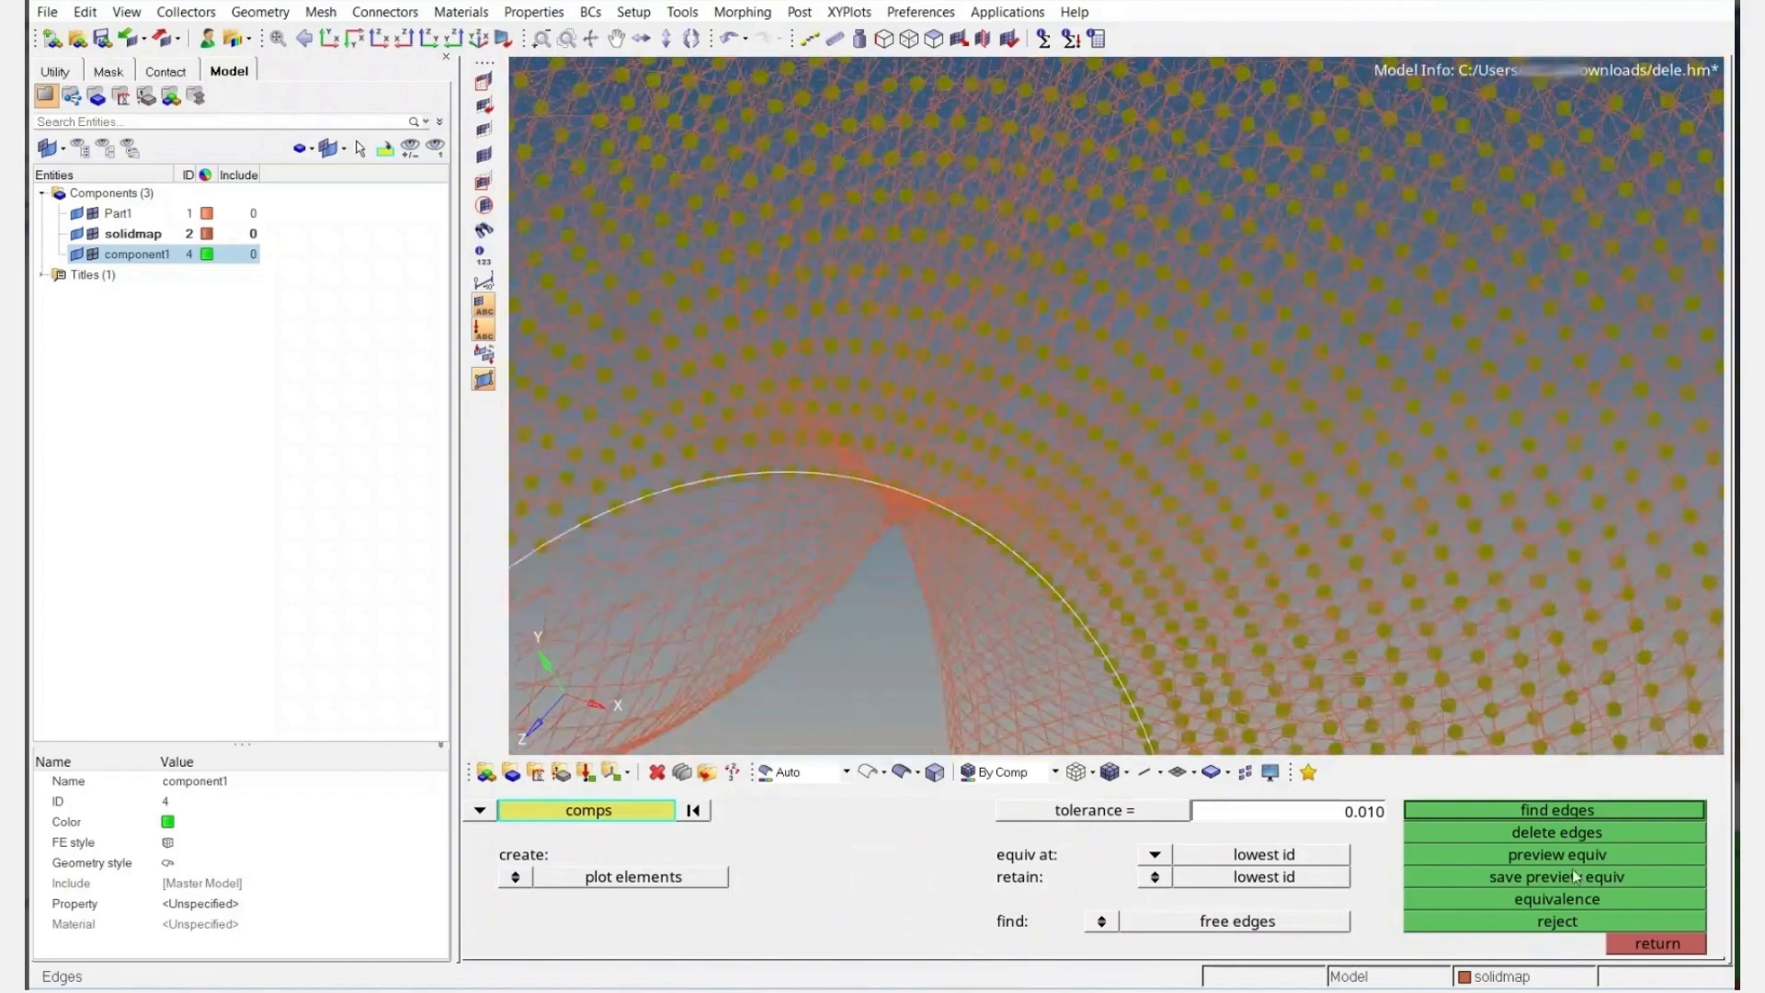
pyautogui.scroll(-2, 1305, 572)
pyautogui.scroll(-8, 1306, 572)
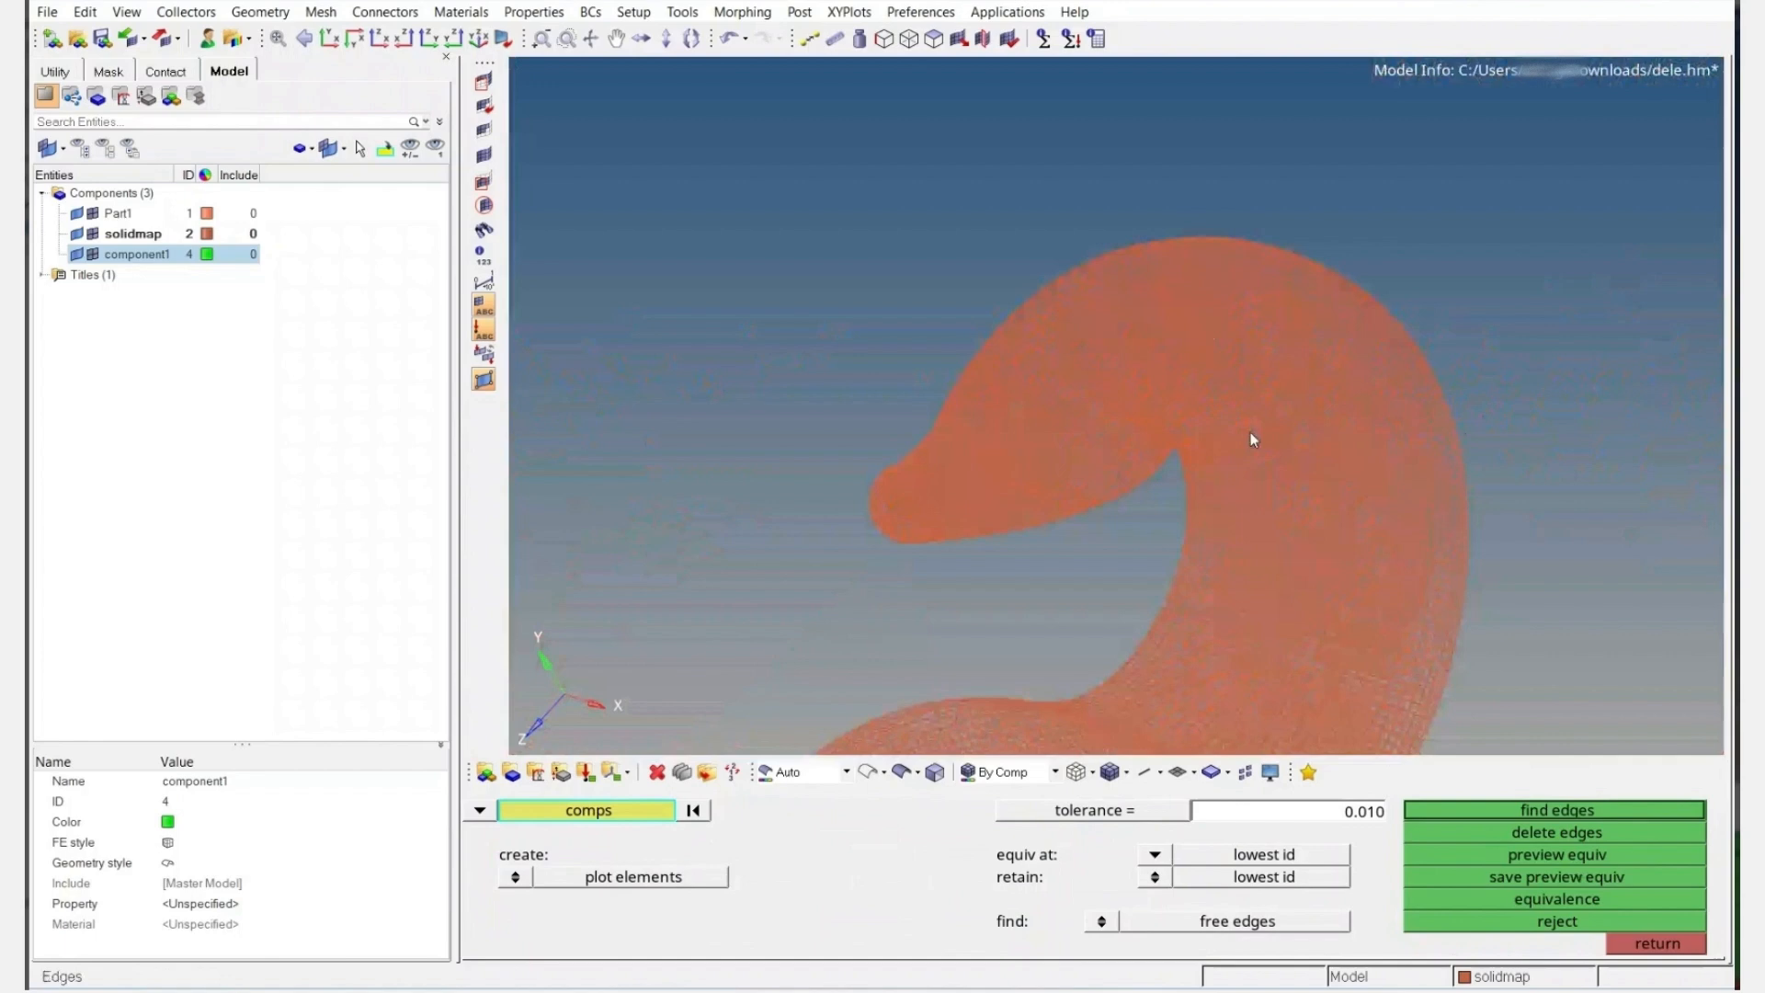
pyautogui.scroll(-5, 1252, 438)
pyautogui.press('Escape')
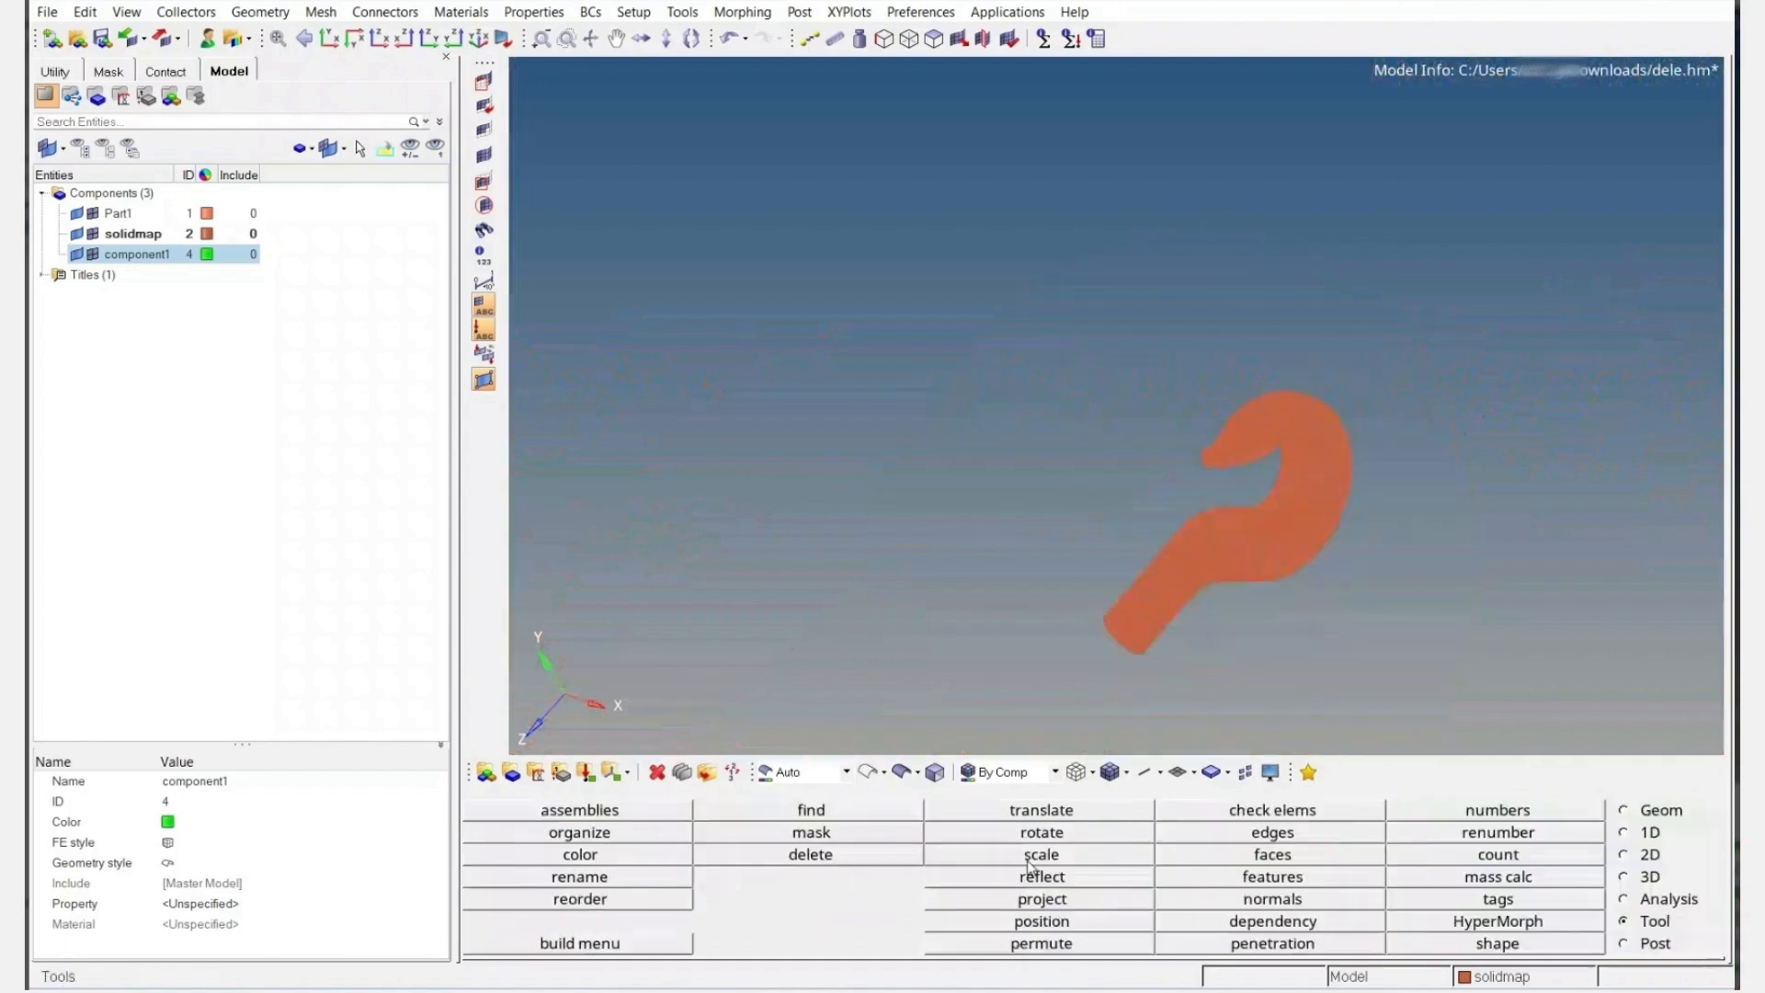
# Extract the outer faces of the full hook mesh with the Faces tool
pyautogui.scroll(5, 1236, 421)
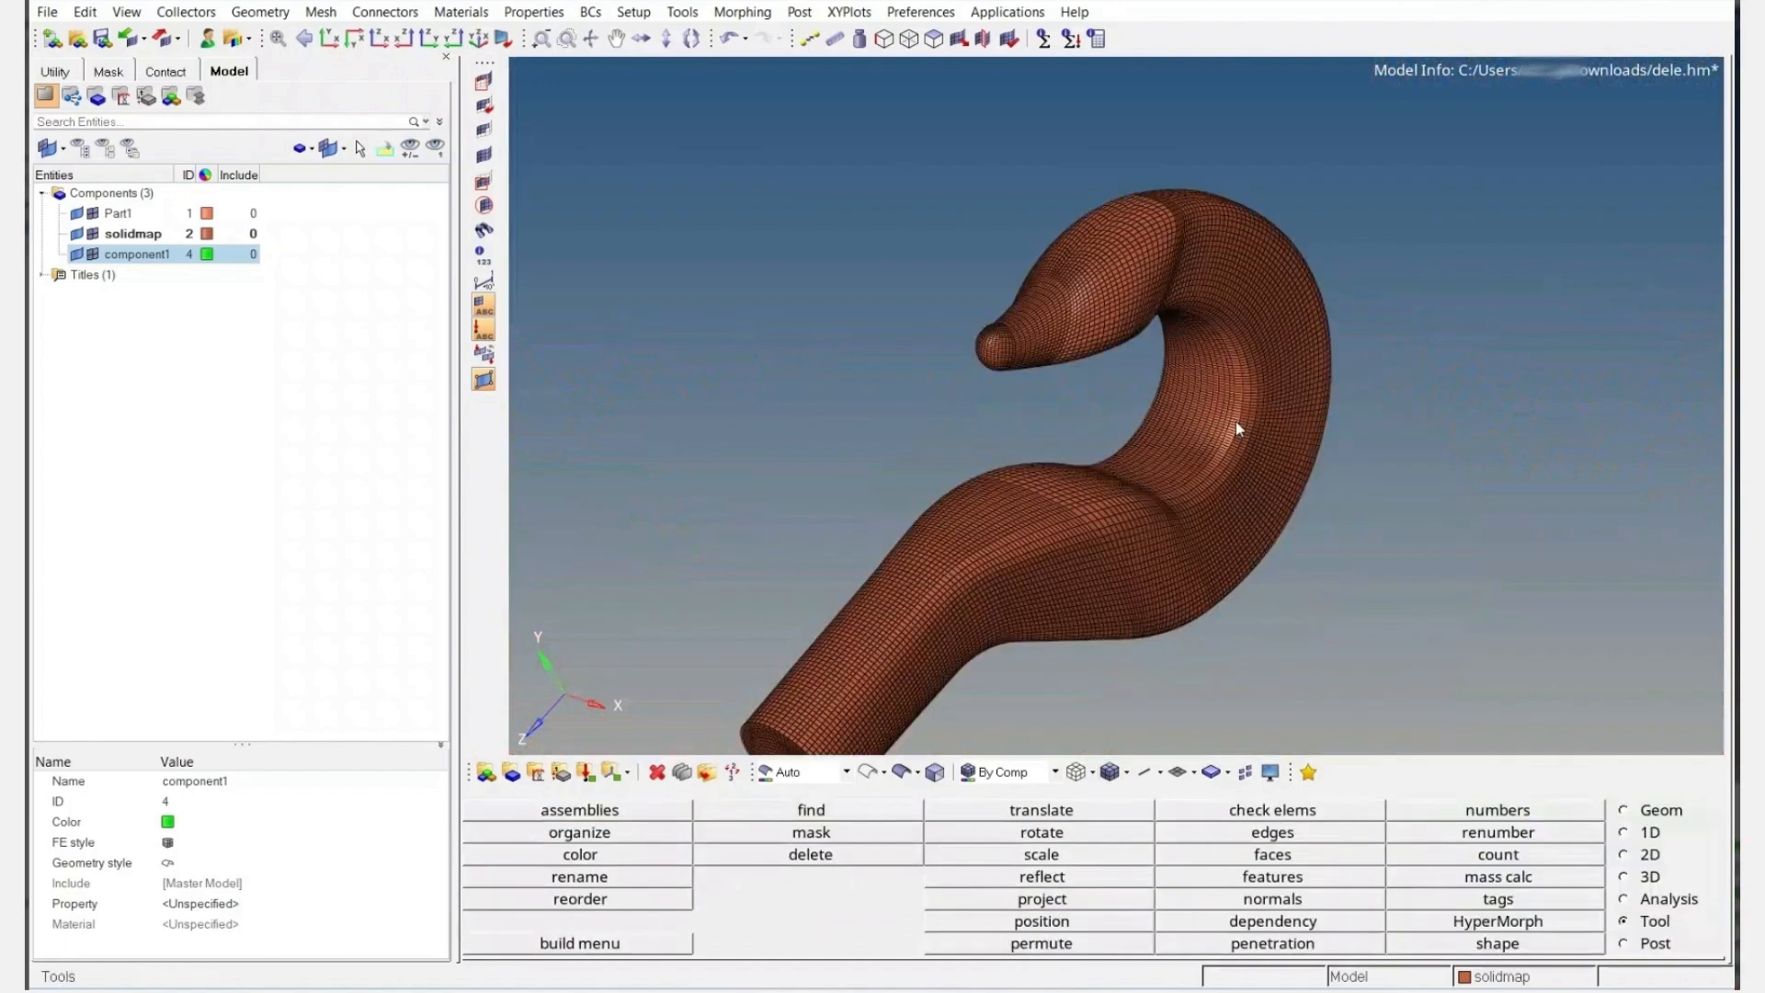
pyautogui.scroll(-5, 1236, 421)
pyautogui.keyDown('ctrl'); pyautogui.moveTo(1236, 421); pyautogui.dragTo(1198, 462); pyautogui.keyUp('ctrl')
pyautogui.scroll(5, 1198, 463)
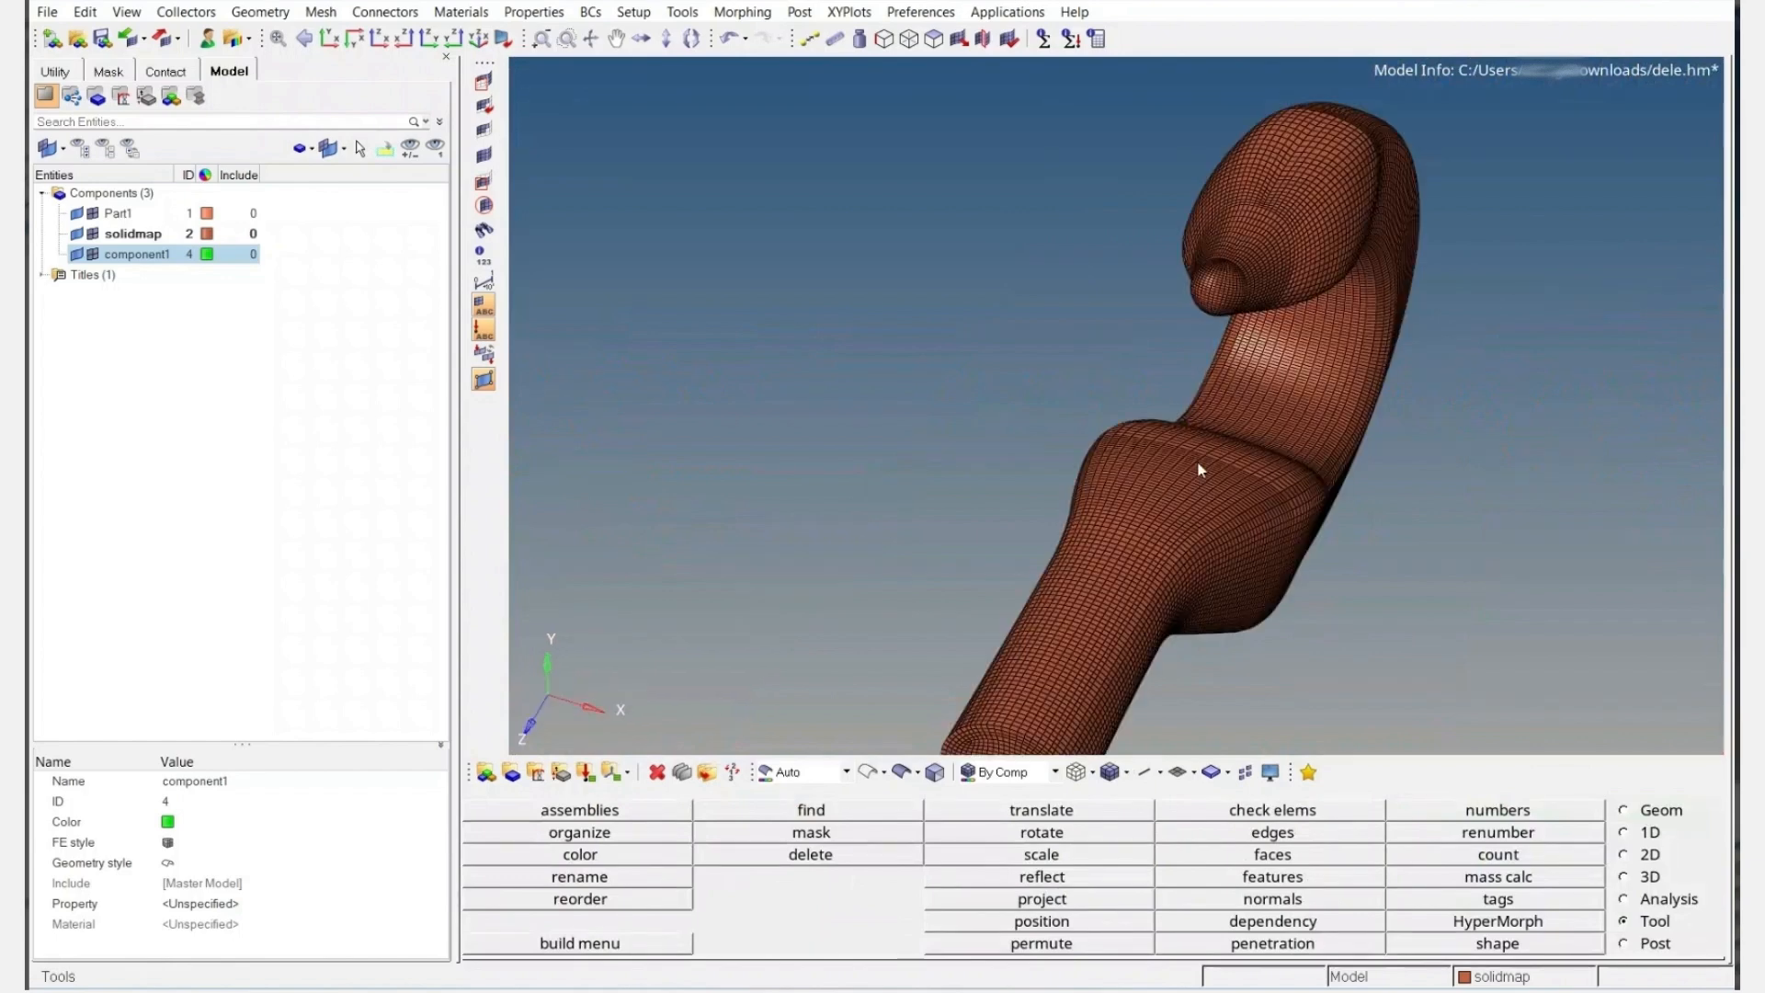
pyautogui.keyDown('ctrl'); pyautogui.moveTo(1198, 463); pyautogui.dragTo(1130, 343, button='right'); pyautogui.keyUp('ctrl')
pyautogui.click(941, 36)
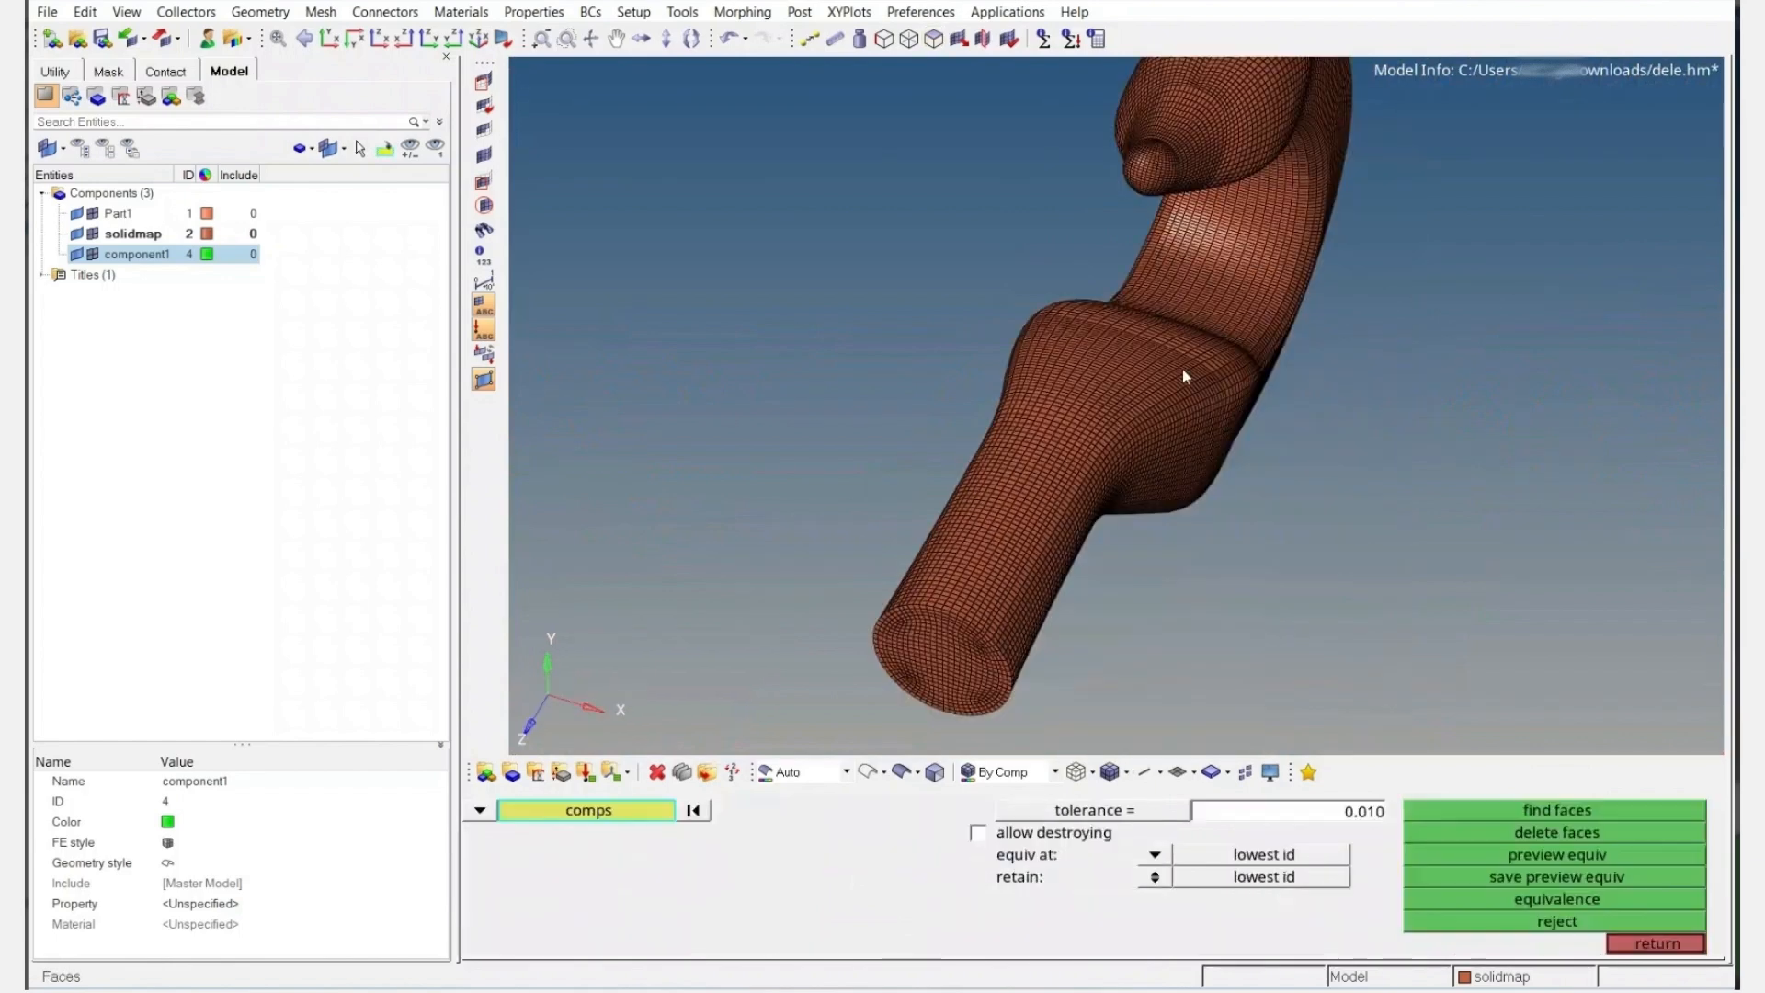
pyautogui.click(1278, 316)
pyautogui.middleClick(1278, 315)
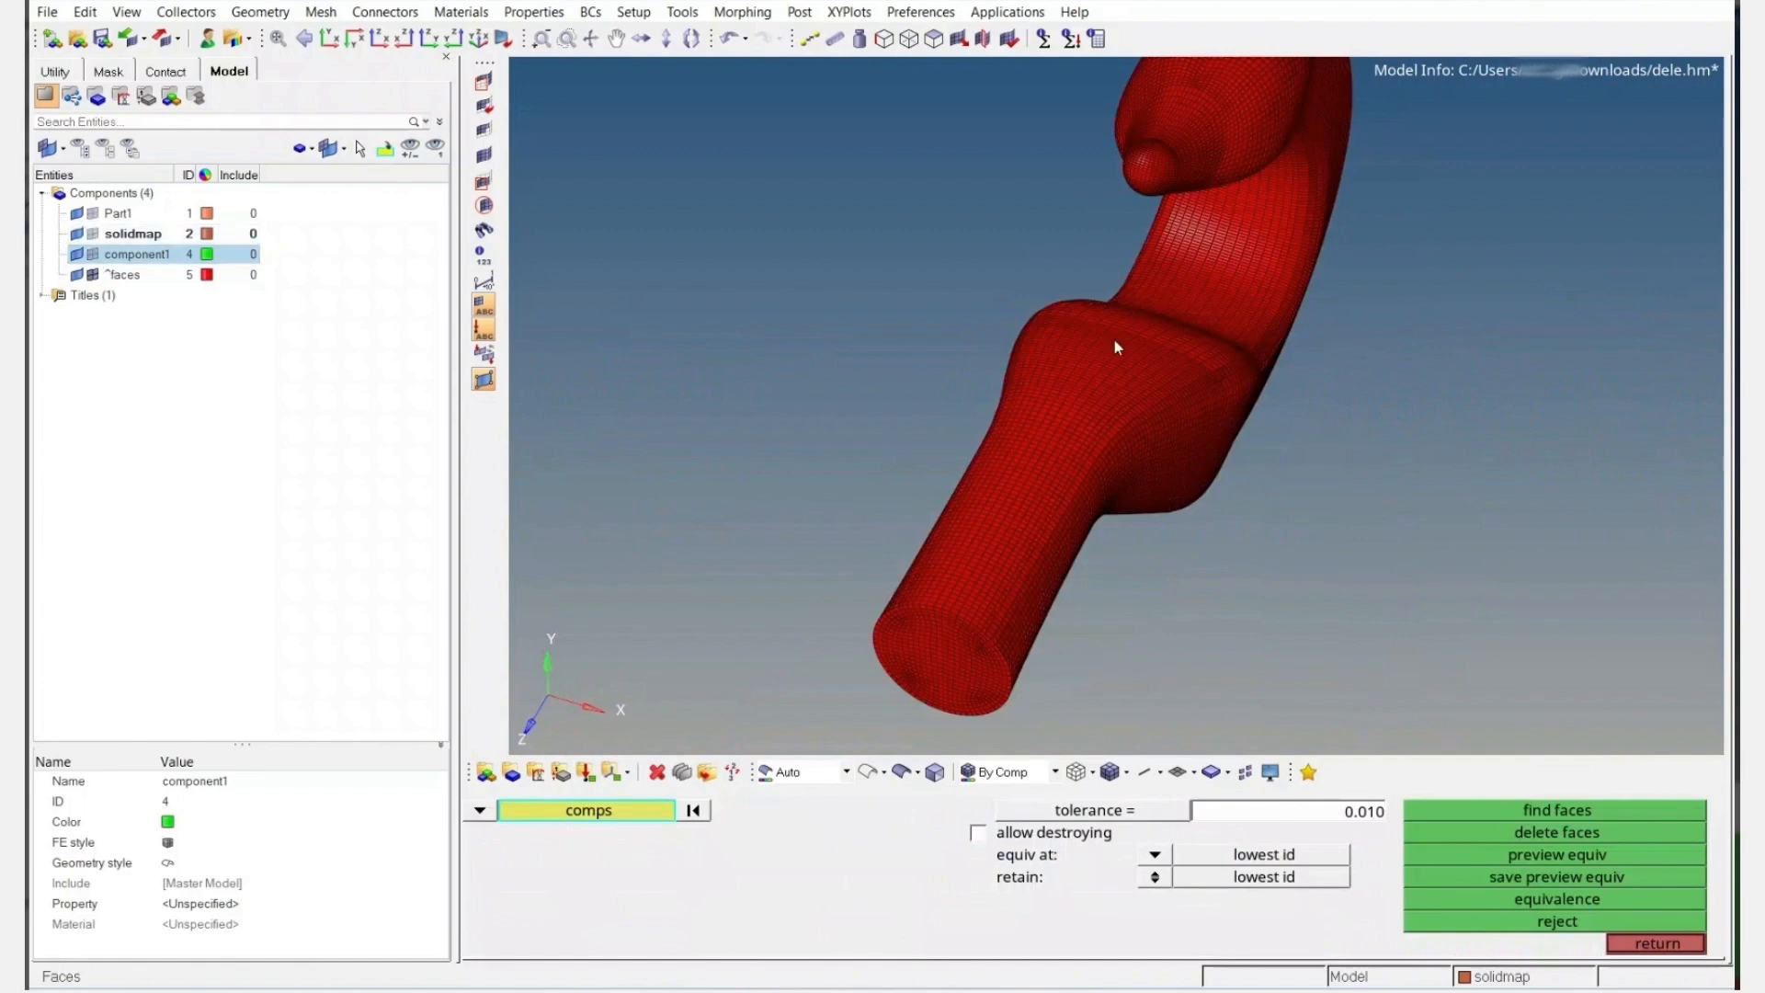
# Check the extracted hook faces for free edges and T-connections with the Edges tool
pyautogui.scroll(-3, 1081, 372)
pyautogui.hotkey('shift', 'F3')
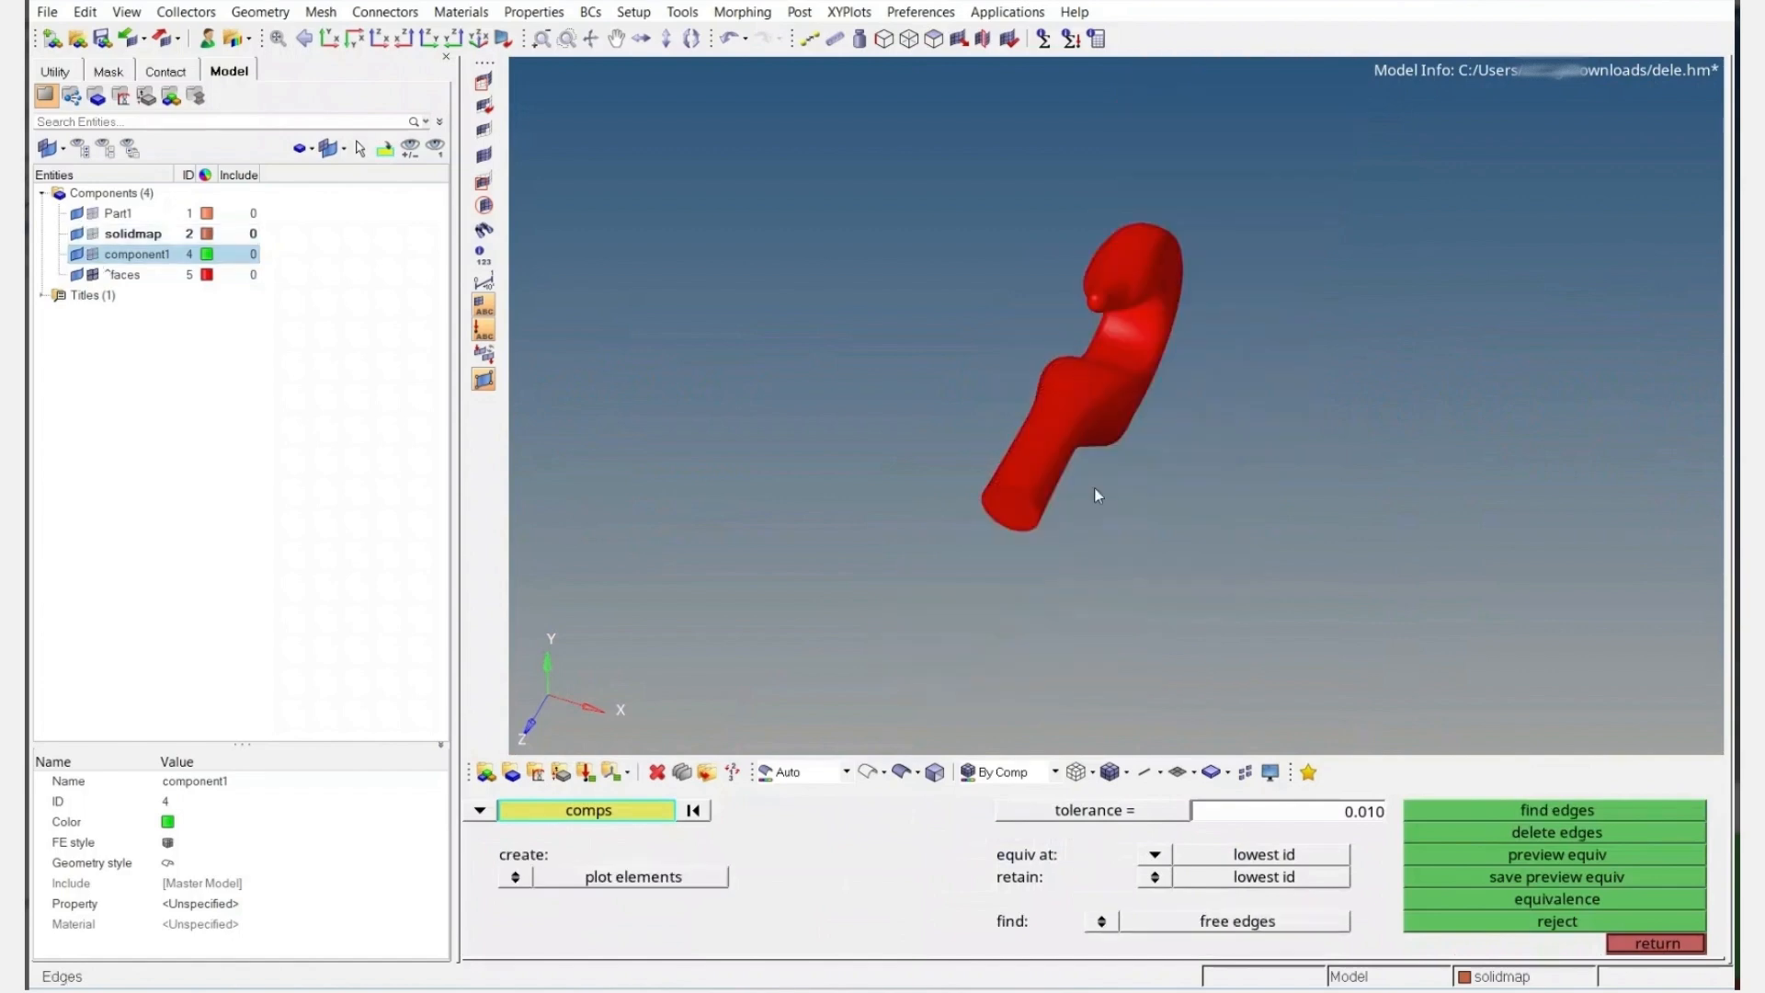
pyautogui.middleClick(1094, 488)
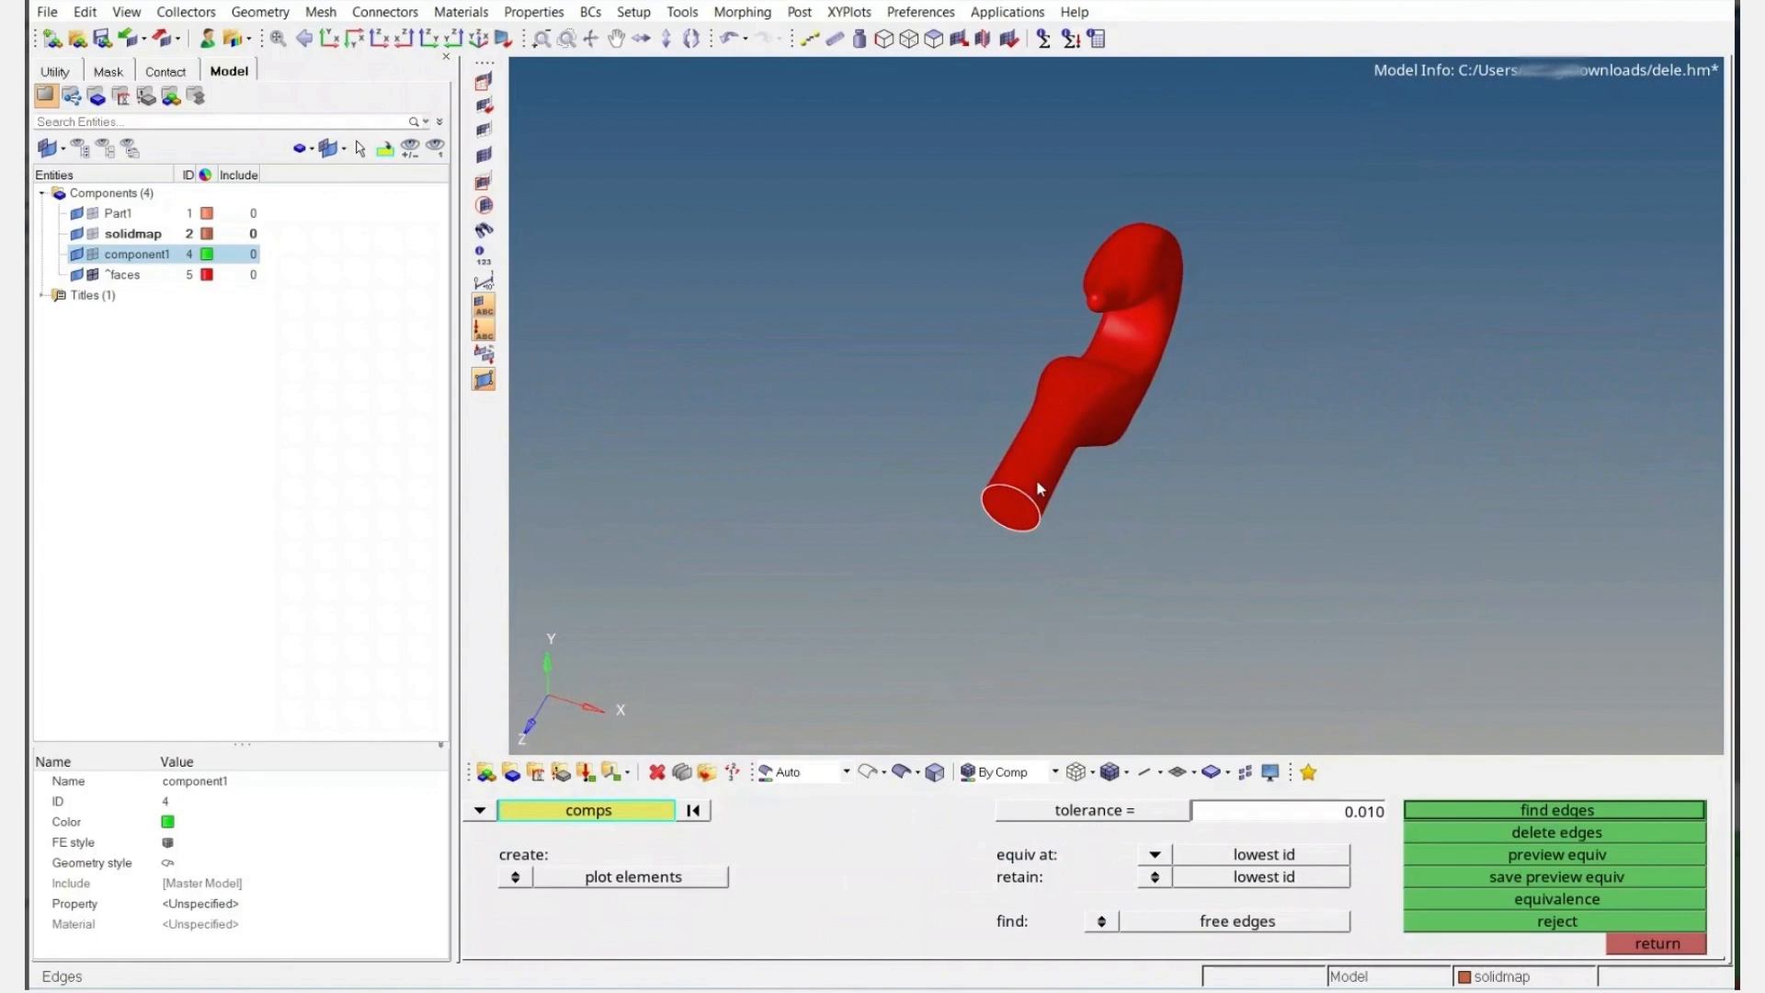
pyautogui.middleClick(1039, 487)
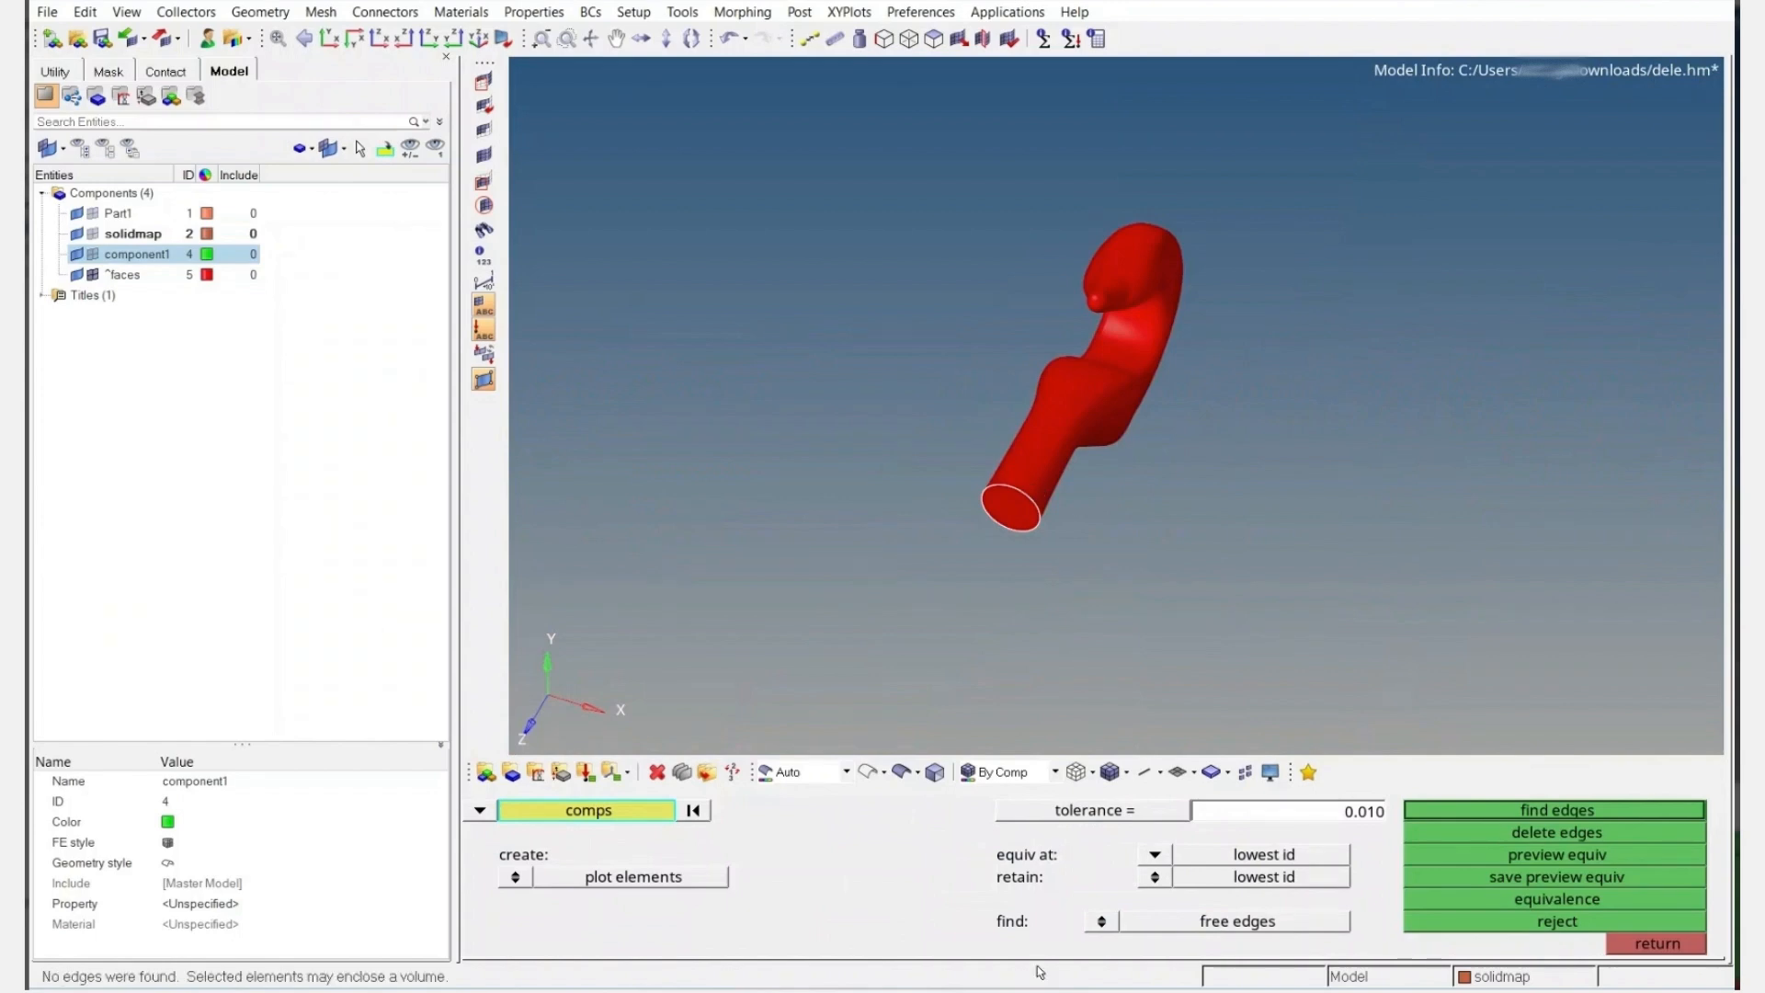
pyautogui.click(1101, 920)
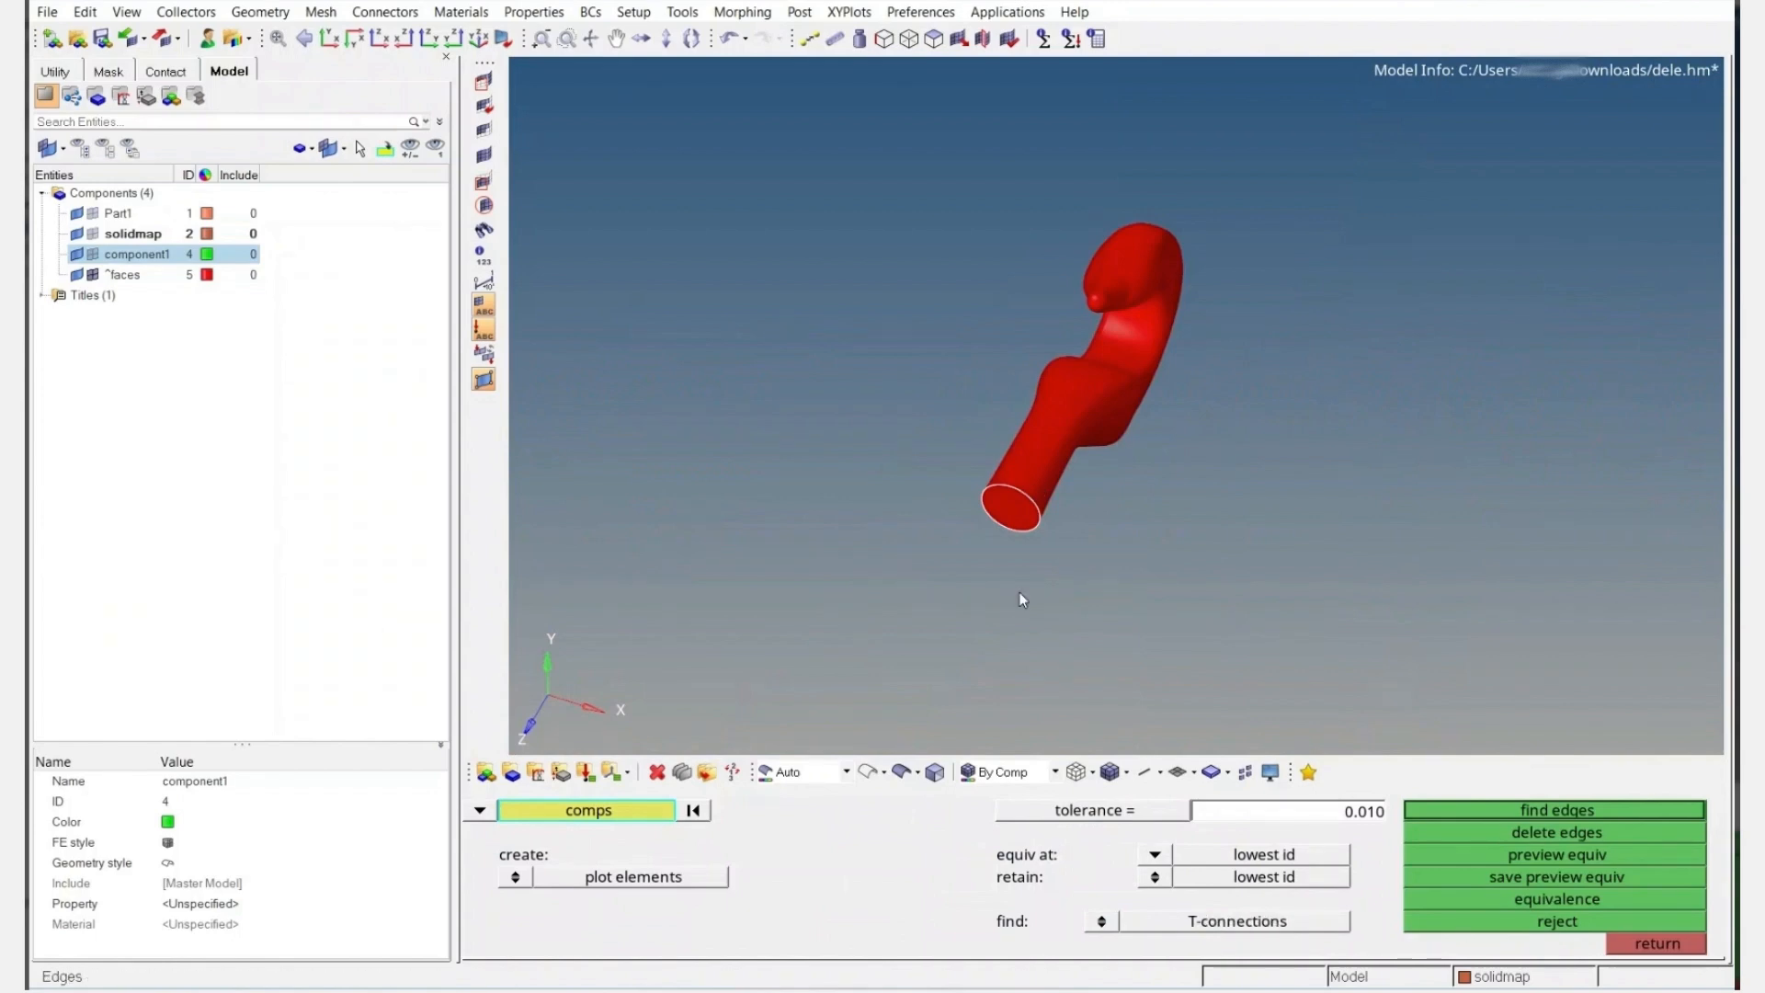
pyautogui.middleClick(1018, 592)
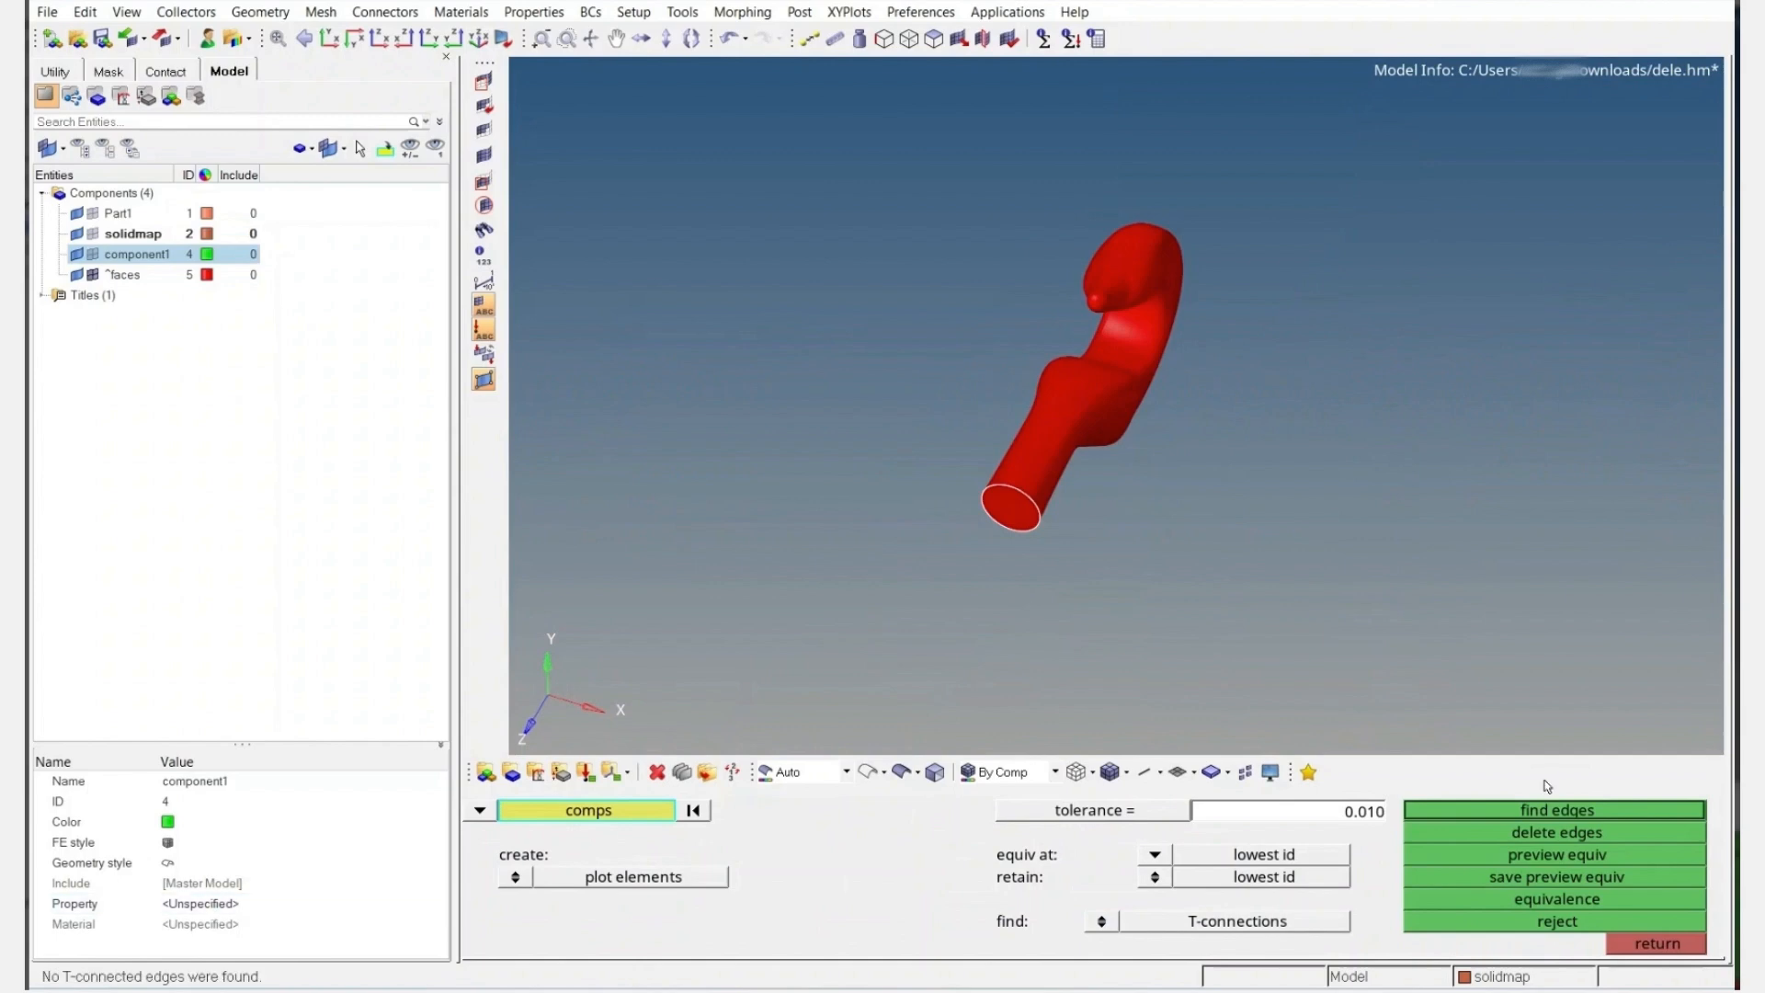
pyautogui.click(1554, 809)
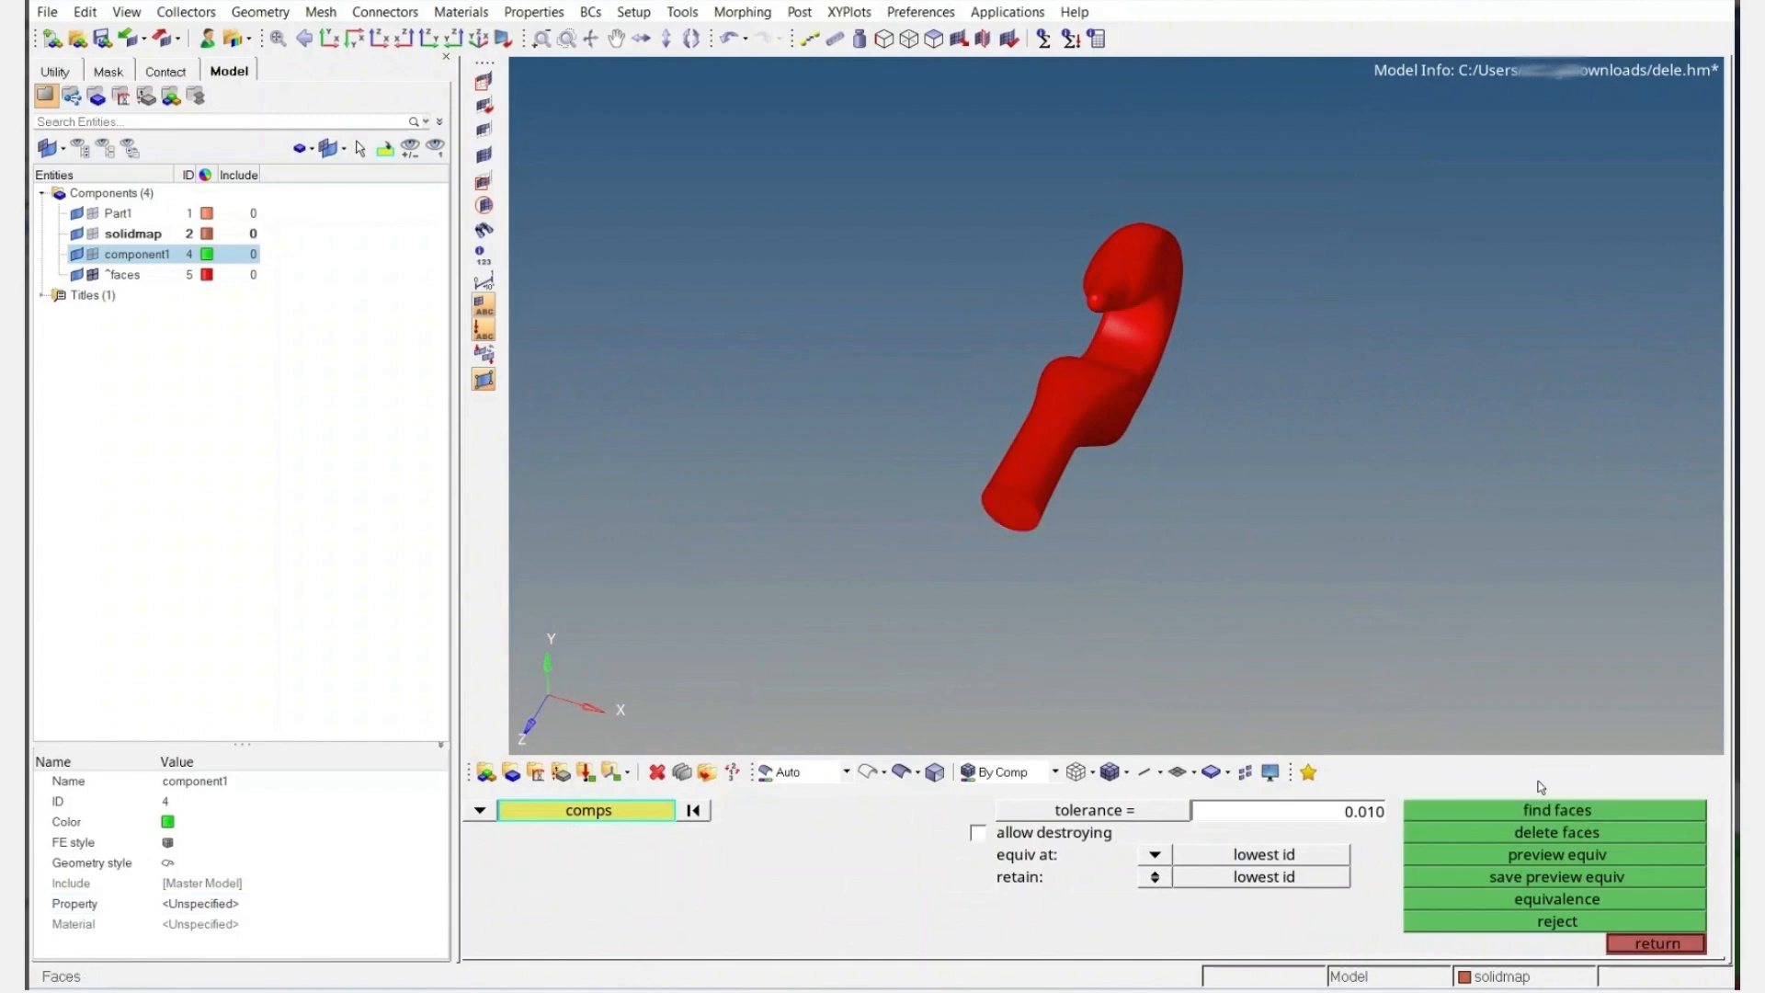
# Delete the extracted faces and redisplay the elements of Part1, solidmap and component1
pyautogui.click(1554, 832)
pyautogui.click(102, 256)
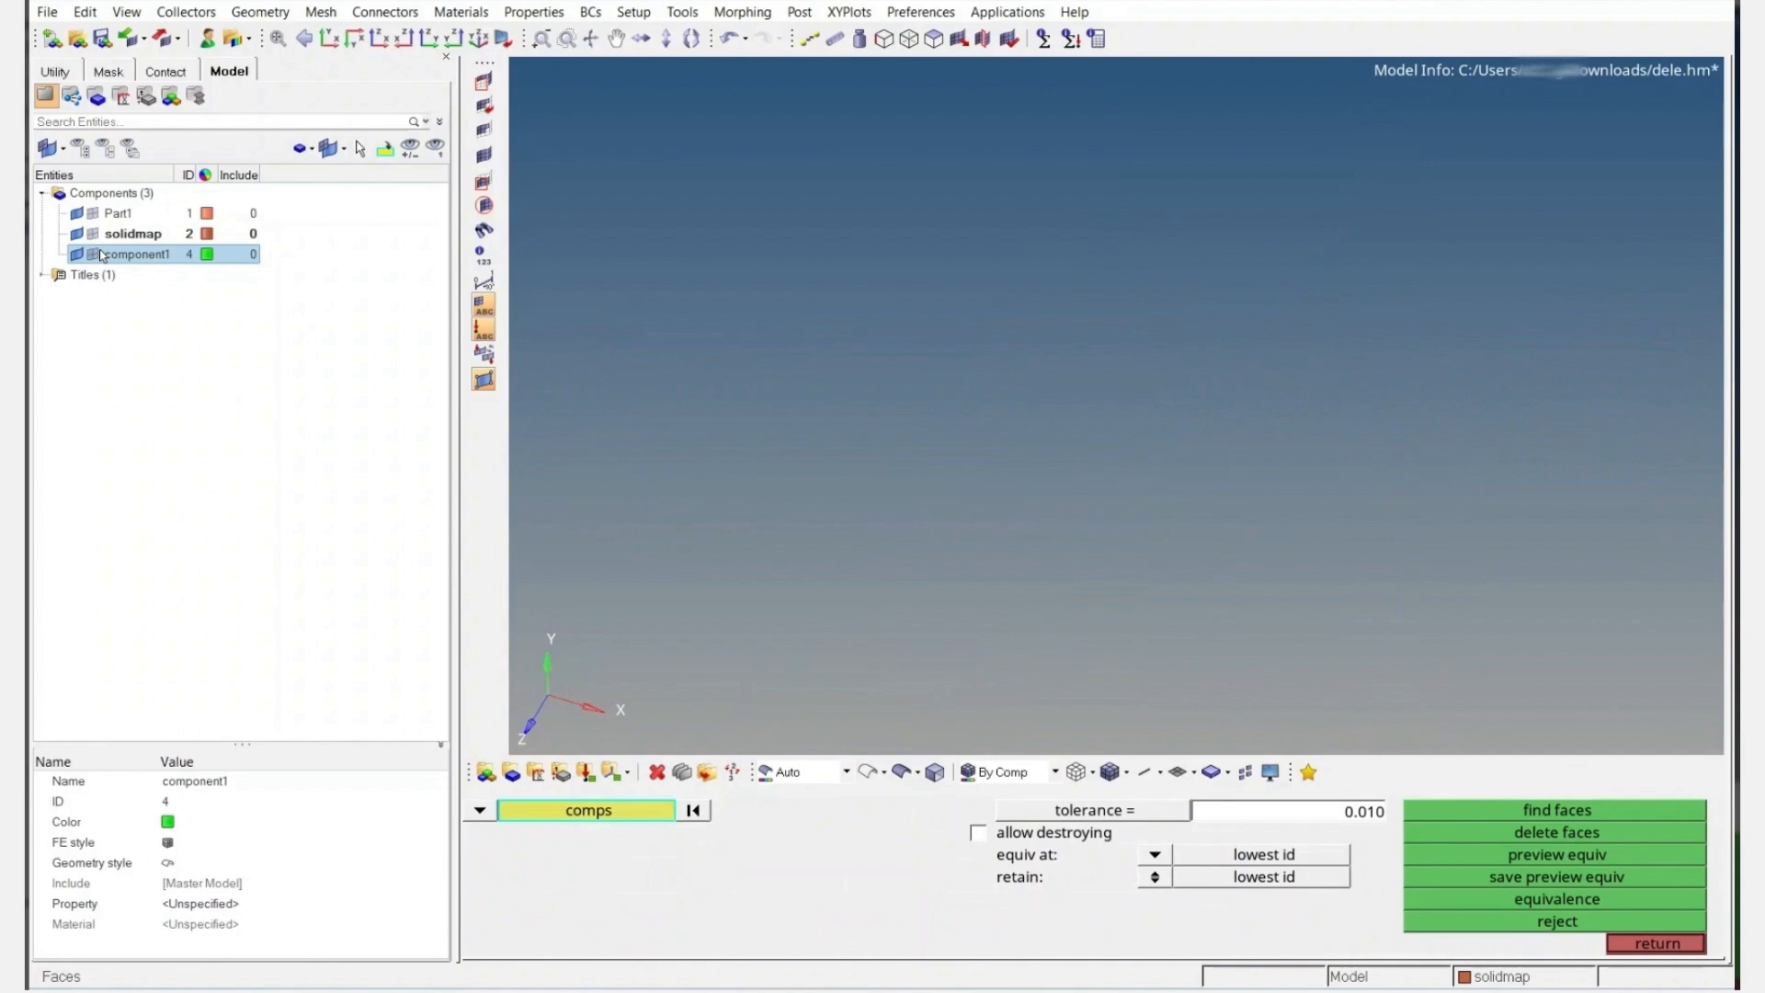
pyautogui.keyDown('shift'); pyautogui.click(89, 217); pyautogui.keyUp('shift')
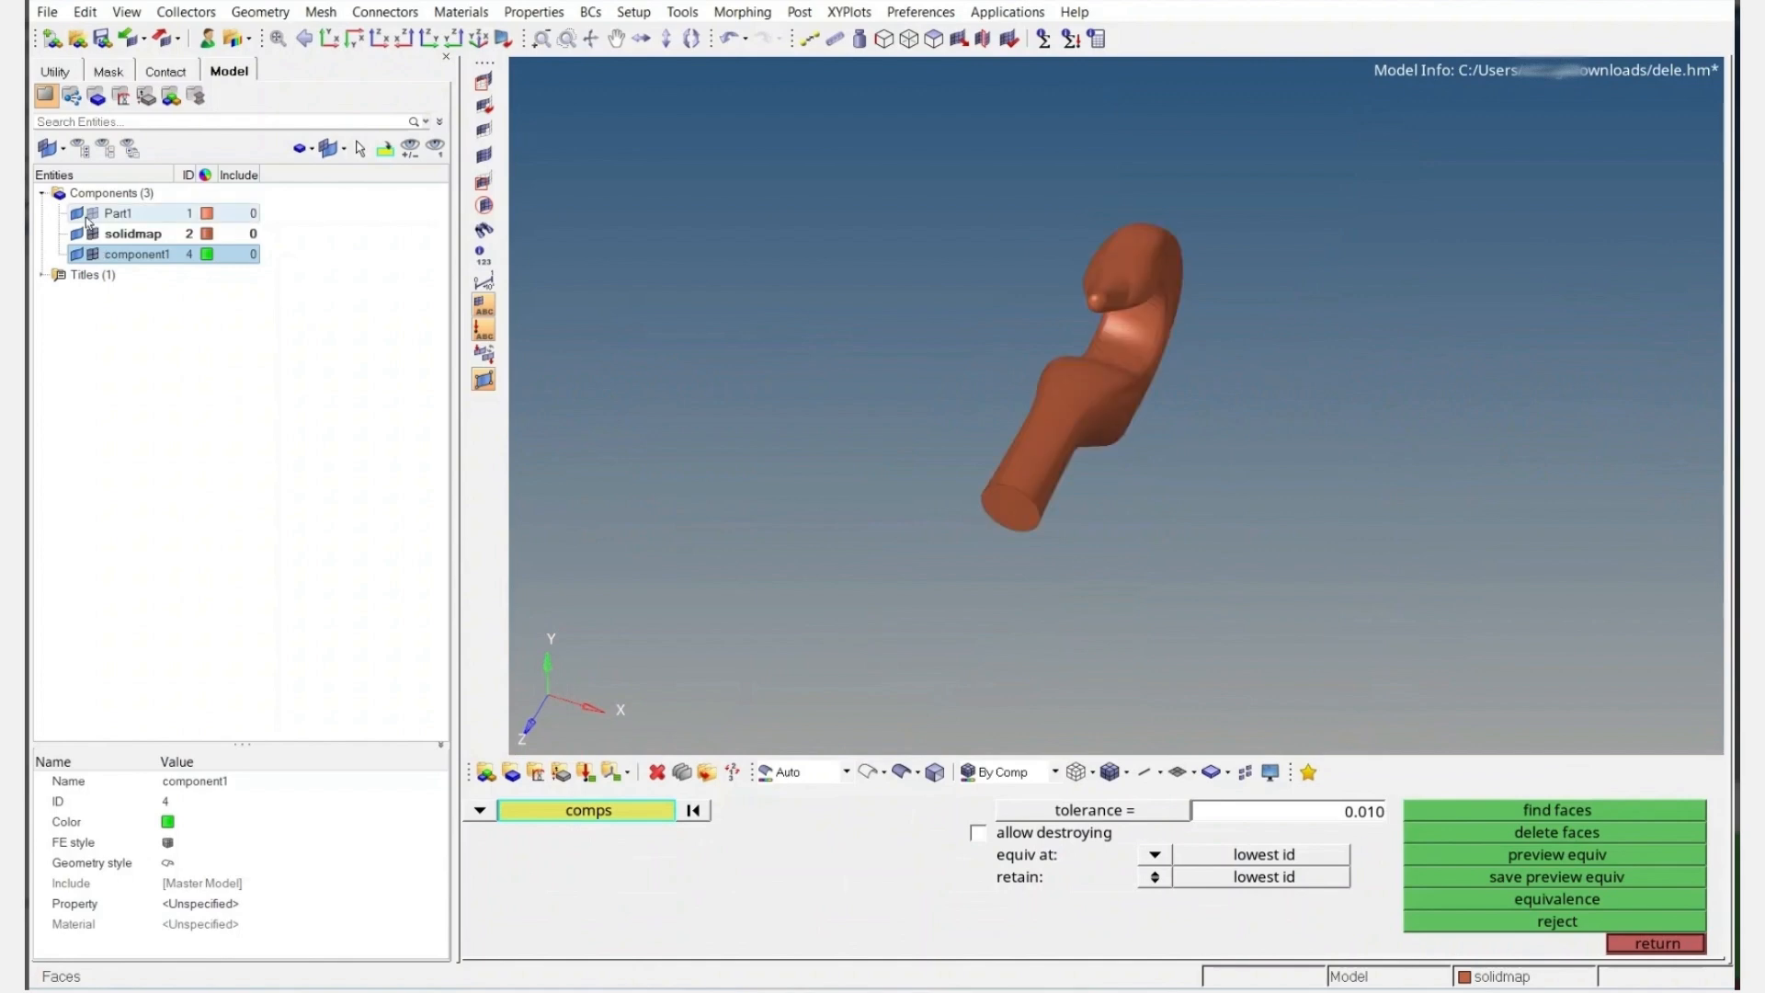
# Save the finished hook mesh to the current model file
pyautogui.click(102, 39)
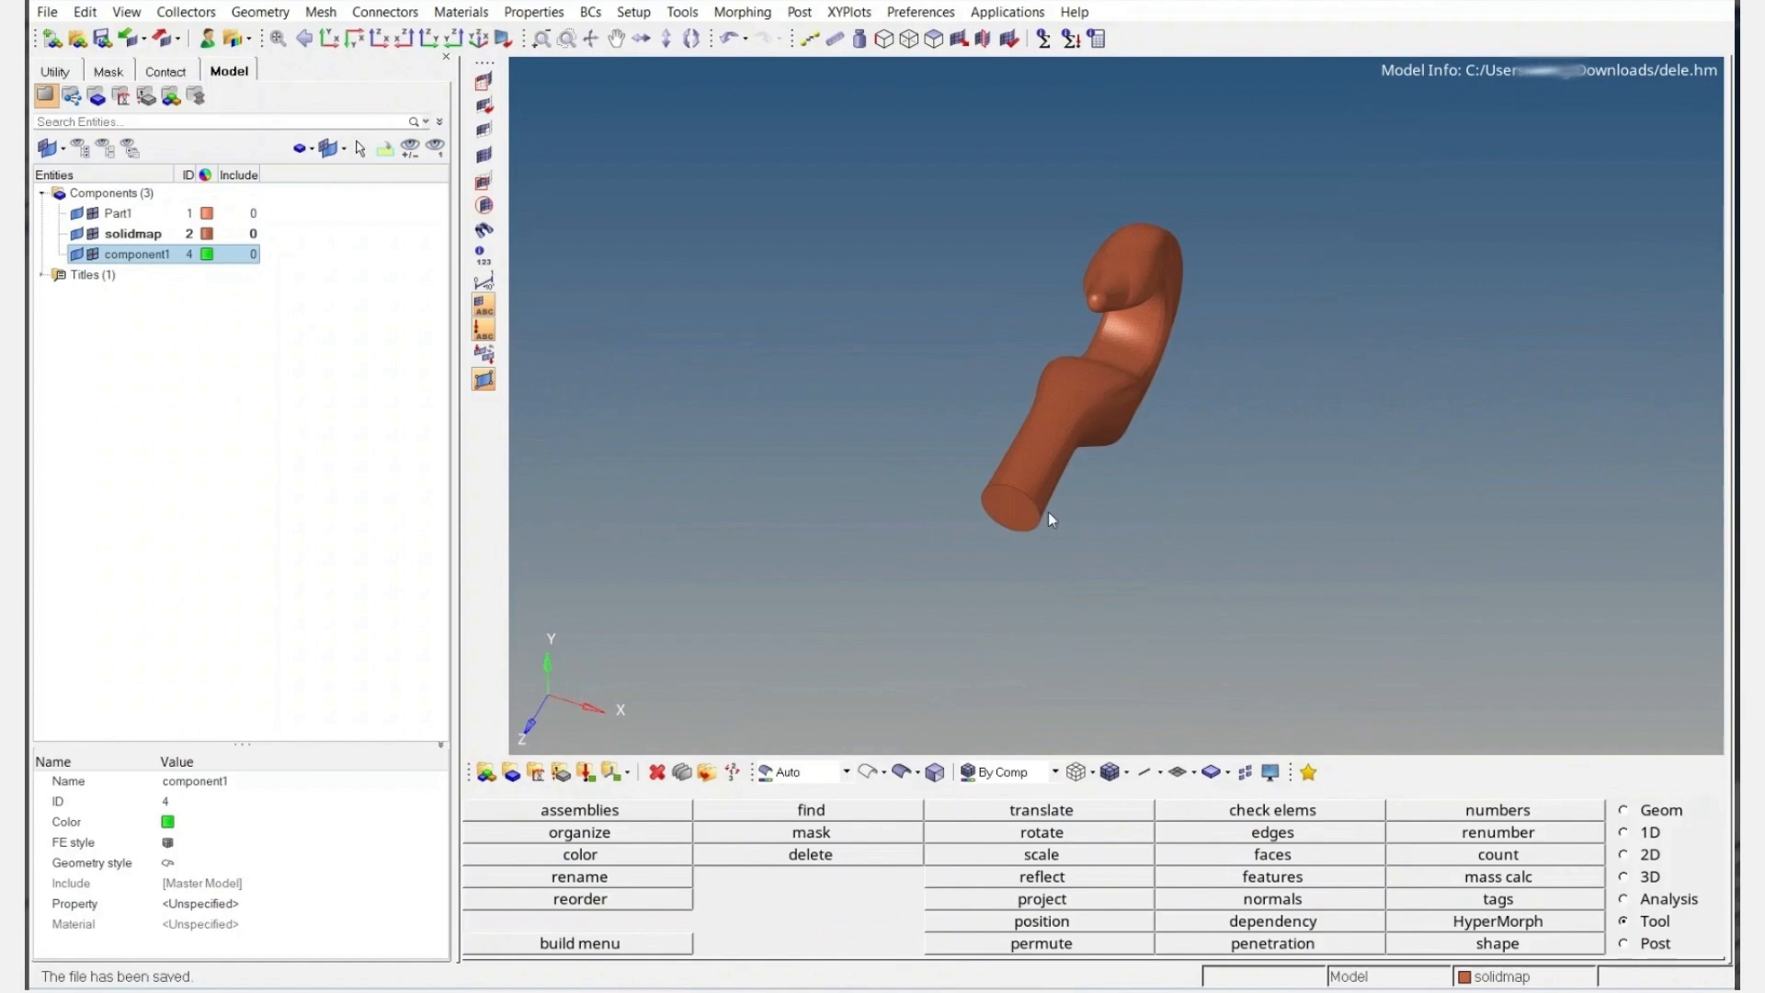